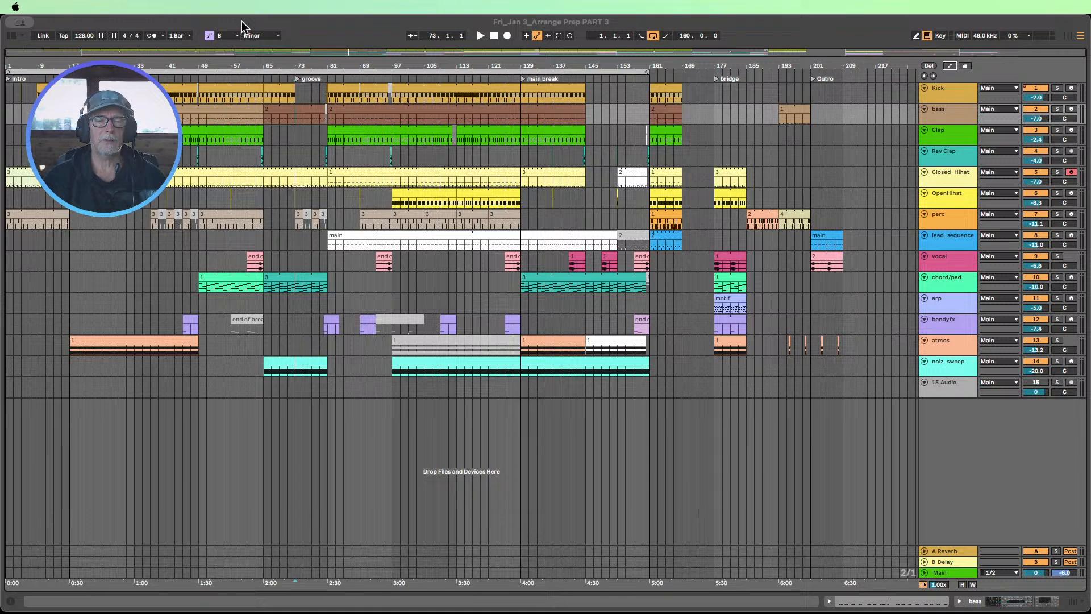
left_click_drag(396, 21, 405, 17)
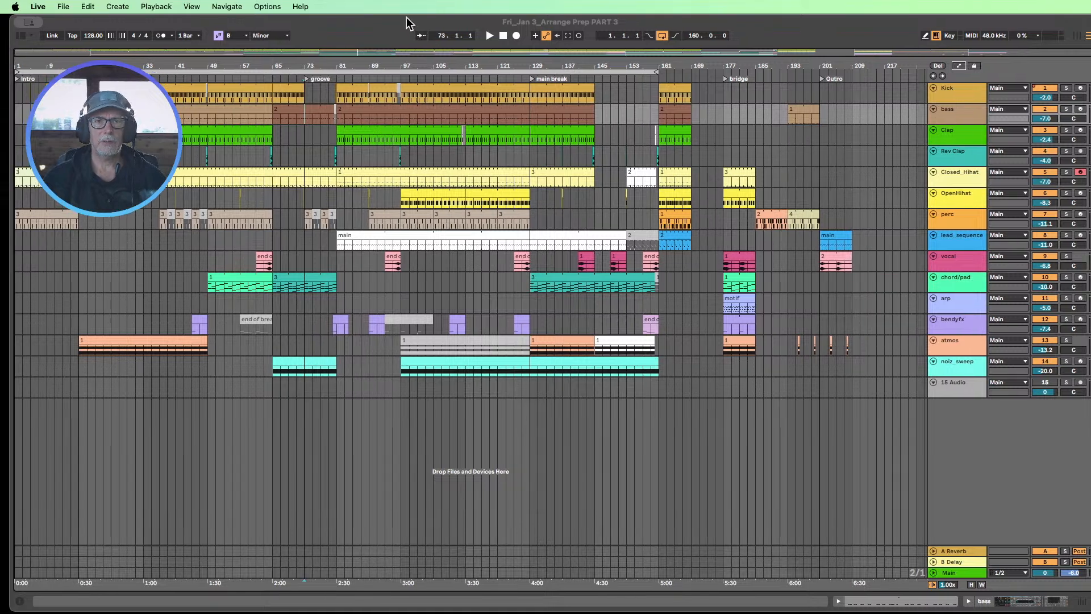
left_click_drag(320, 24, 312, 18)
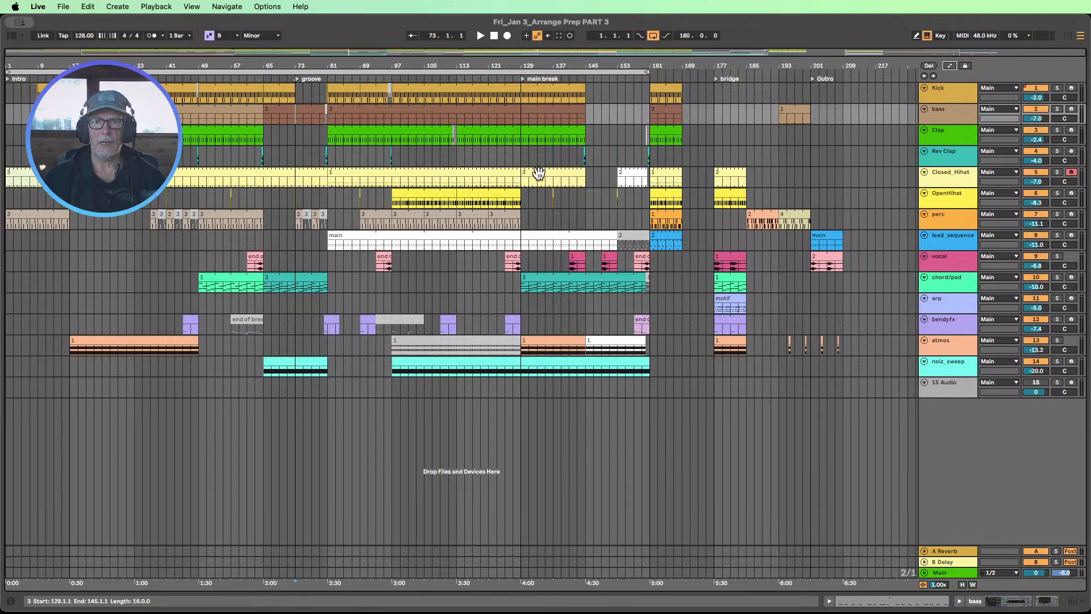
Step: Mark out the arrangement from bar 129 to past the outro across all tracks from Kick to noiz_sweep
left_click_drag(522, 158, 647, 157)
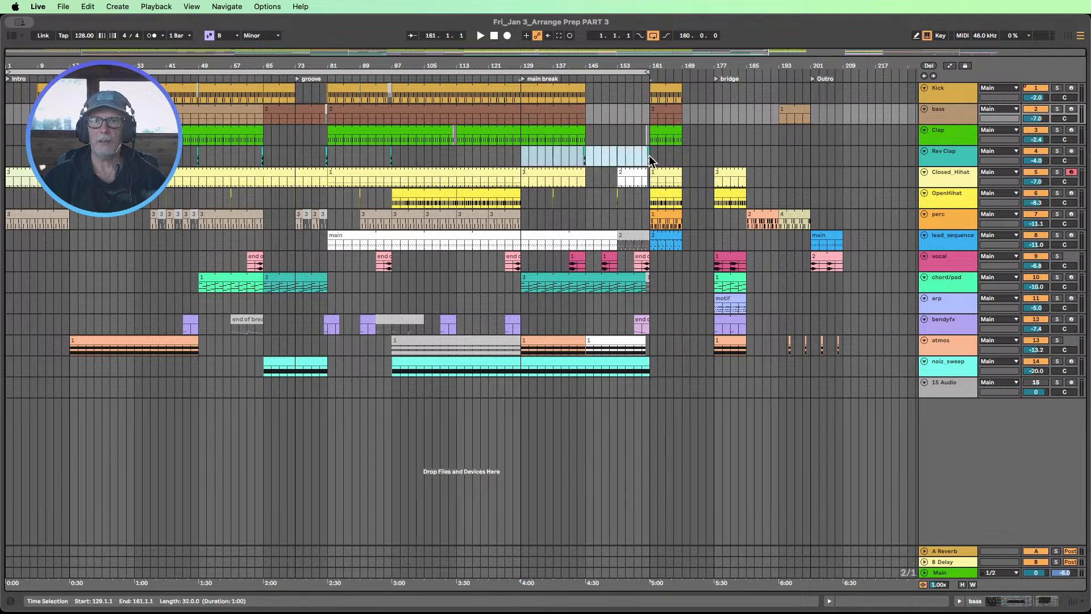
left_click_drag(587, 110, 520, 121)
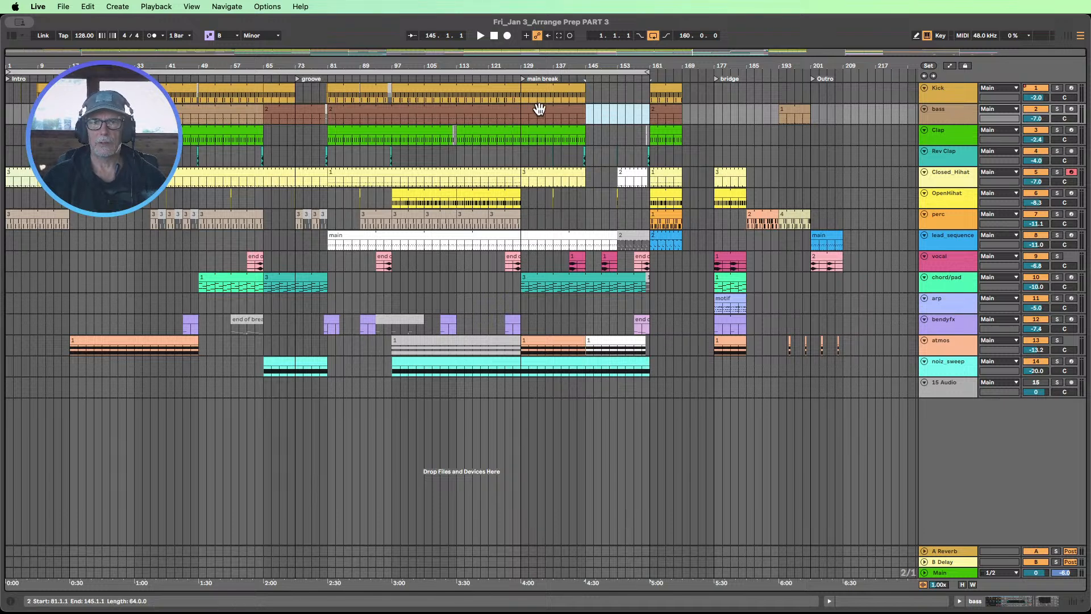
left_click_drag(633, 119, 870, 191)
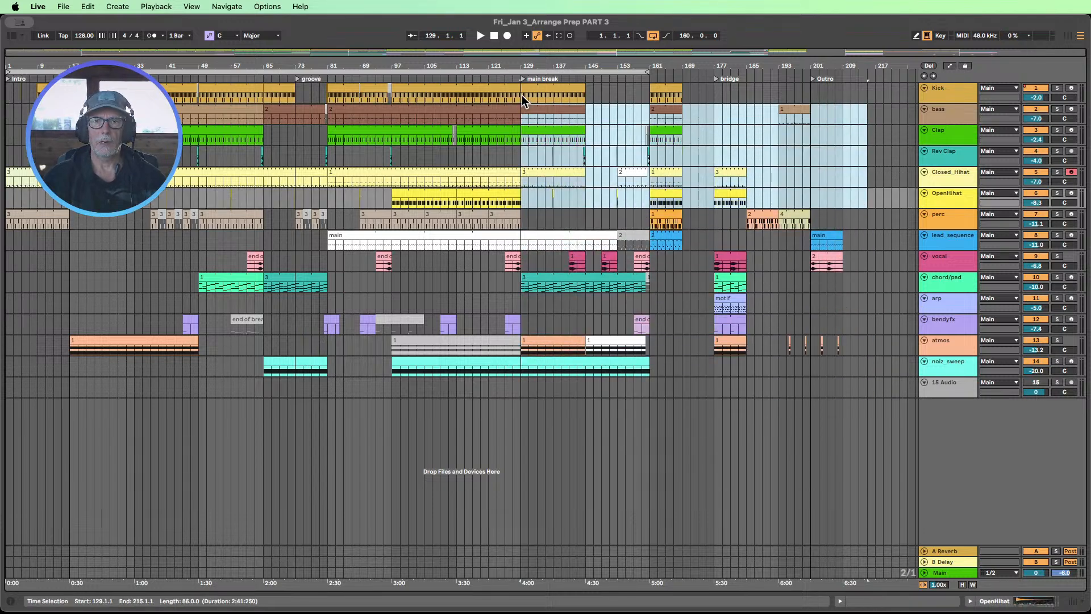
left_click_drag(521, 95, 908, 366)
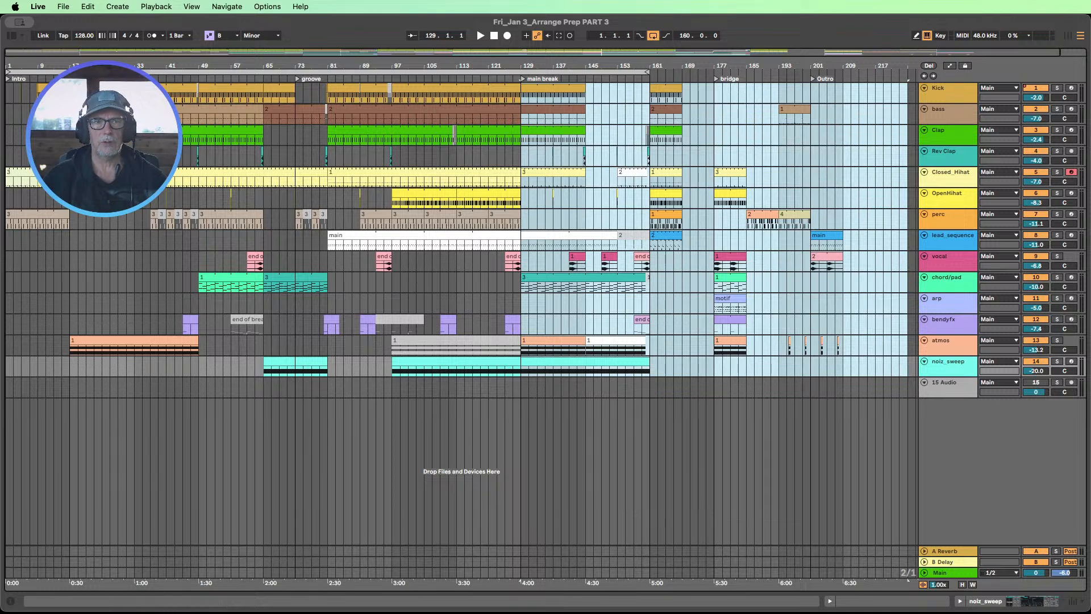
Step: Clear the time selection and start playback from bar 49
left_click(137, 210)
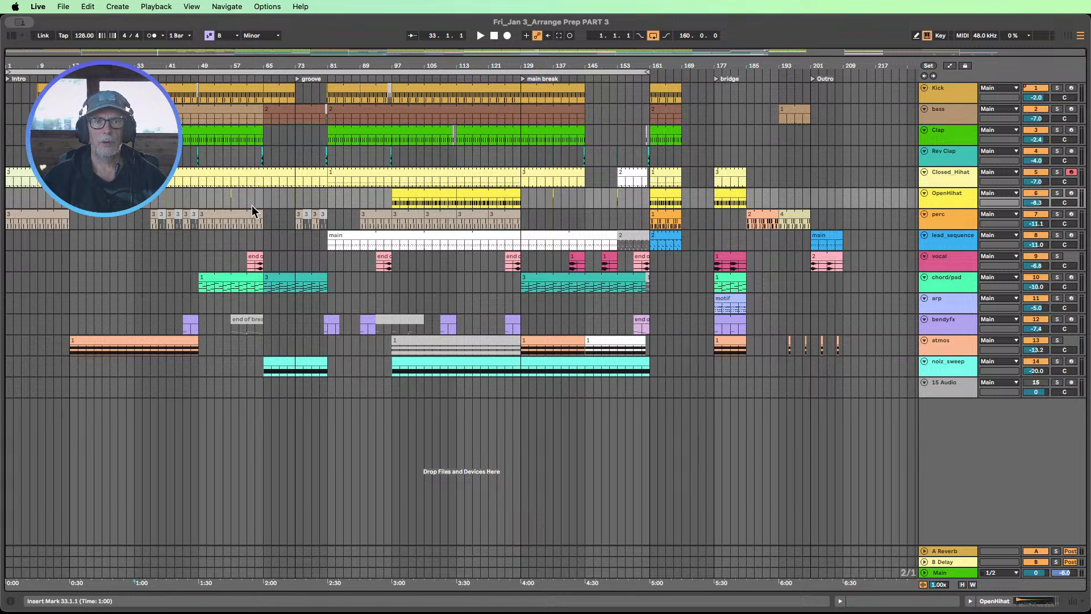
left_click(196, 197)
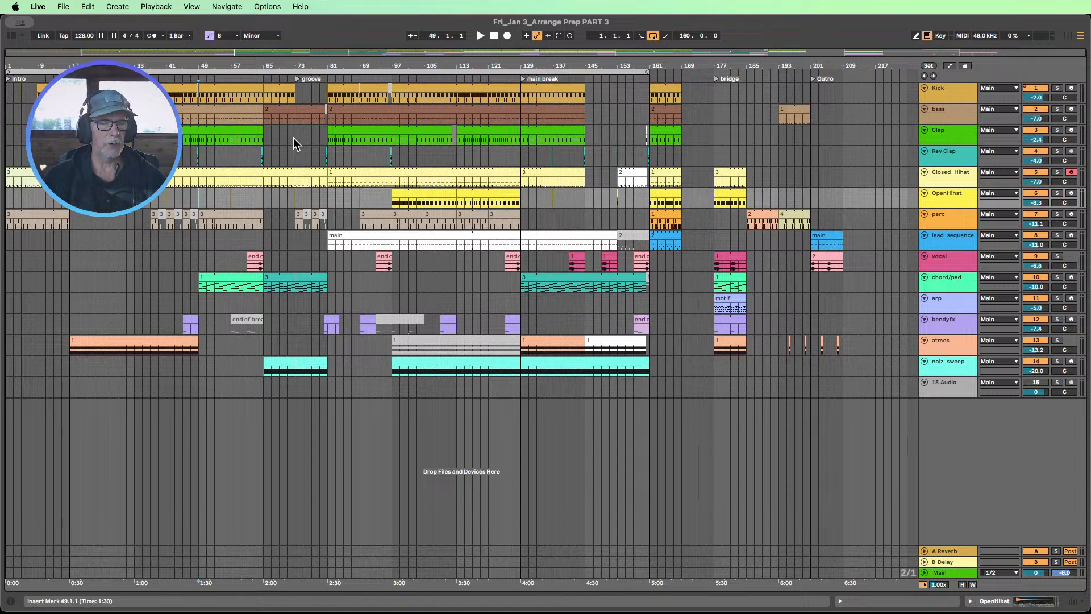
left_click(480, 36)
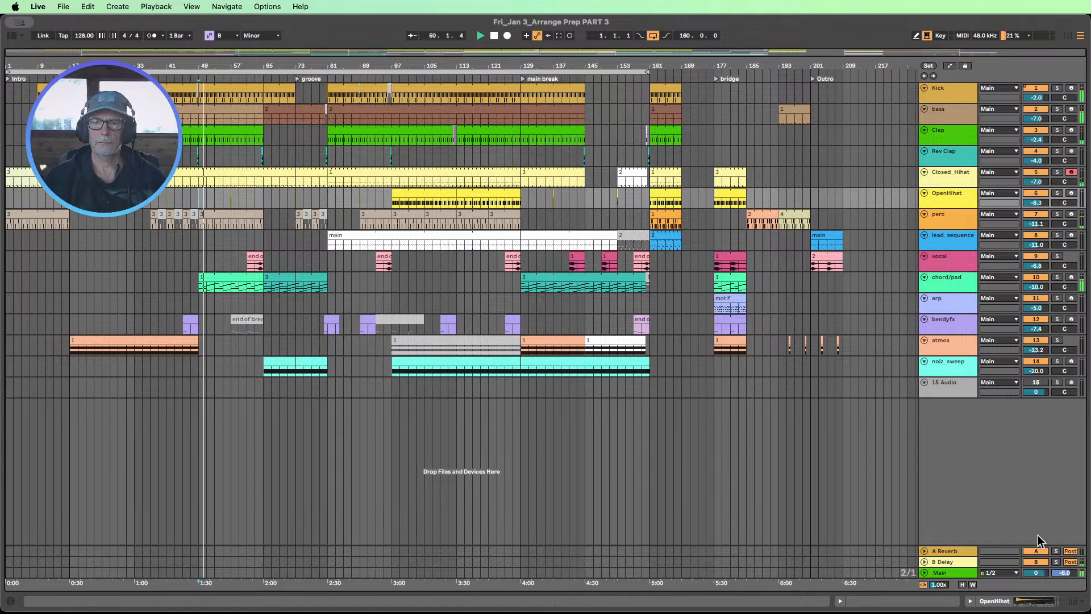
Step: Open the Pro-L 2 limiter window from the Main track's devices and park it clear of the arrangement clips
double_click(947, 570)
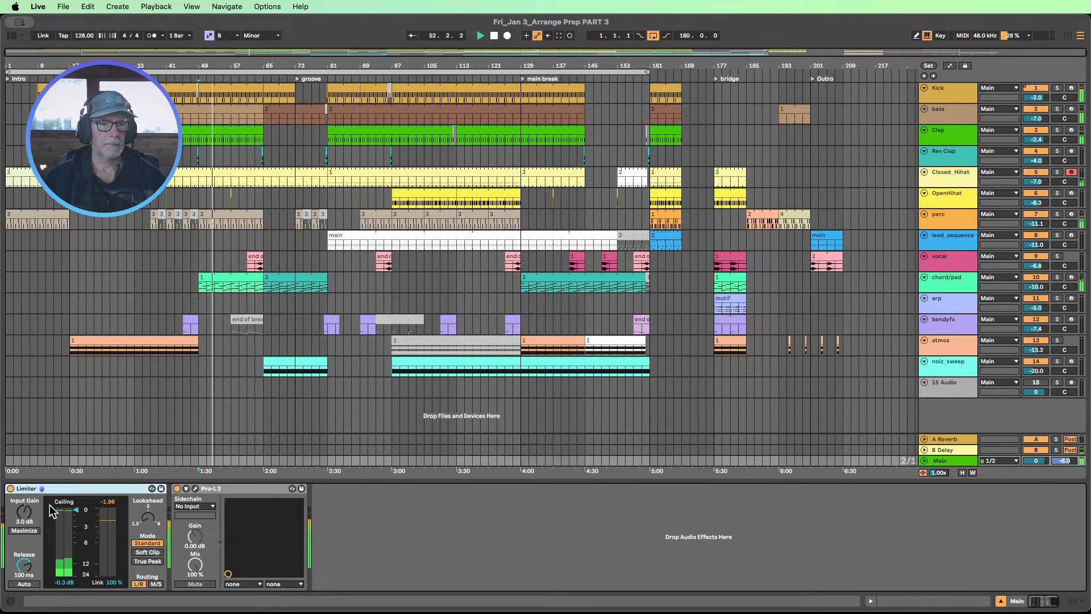
left_click(195, 488)
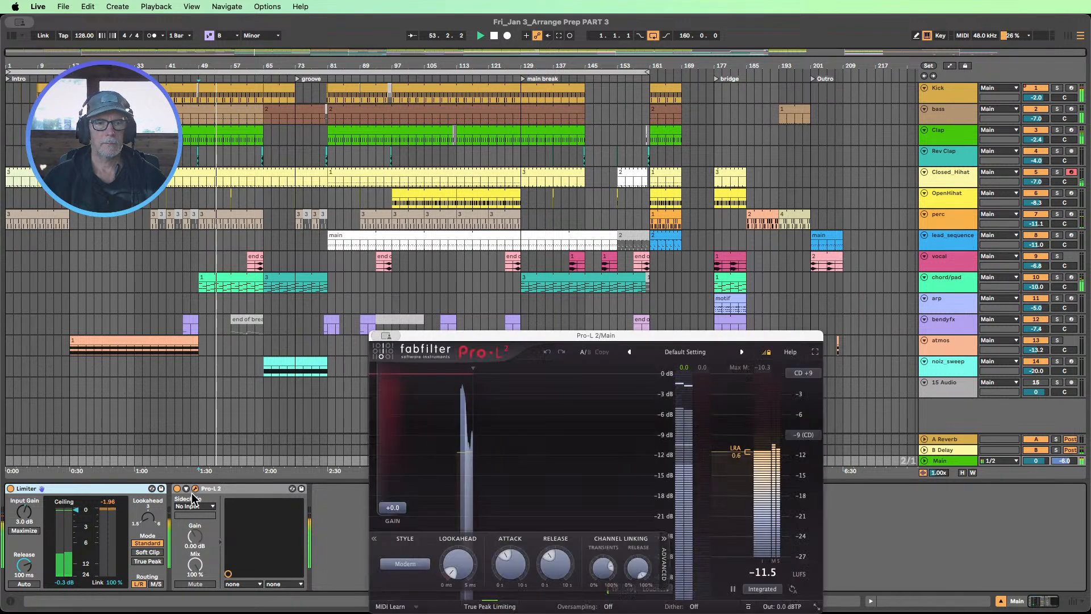
left_click_drag(463, 334, 617, 310)
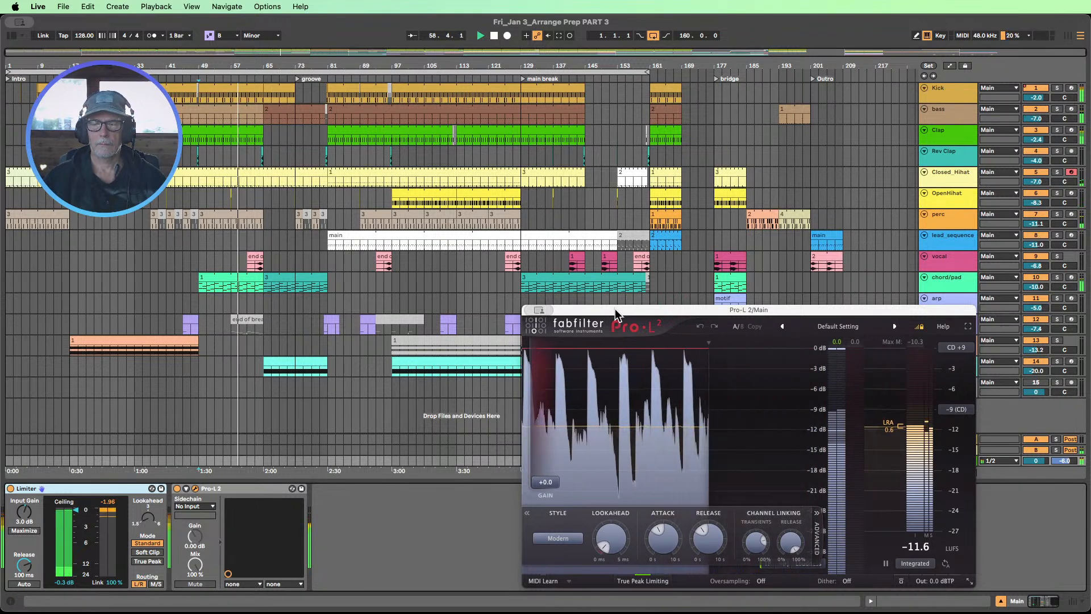
left_click_drag(615, 312, 622, 294)
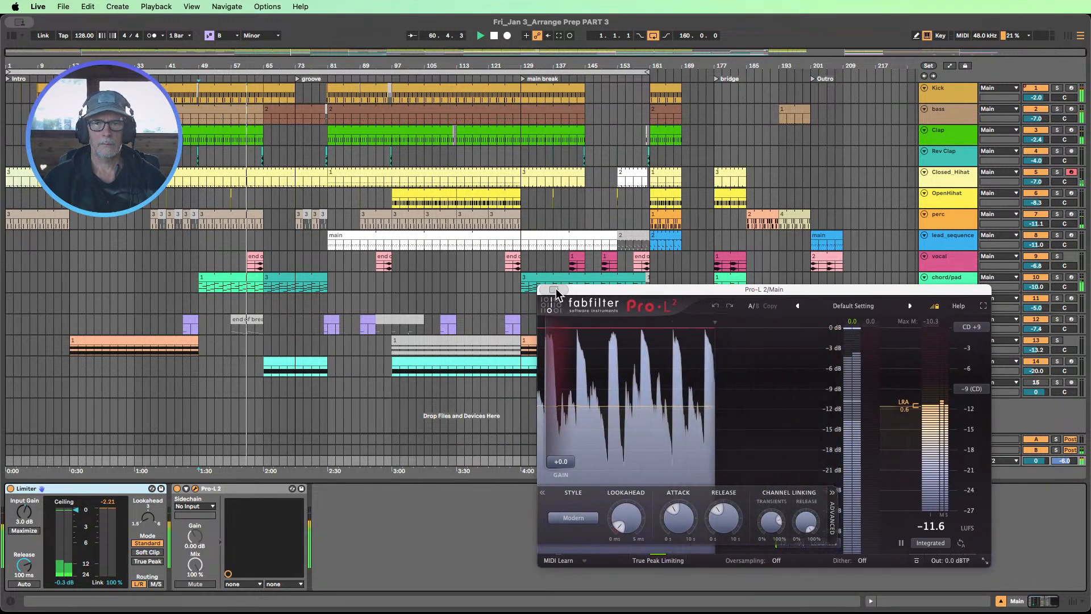
left_click_drag(621, 293, 519, 292)
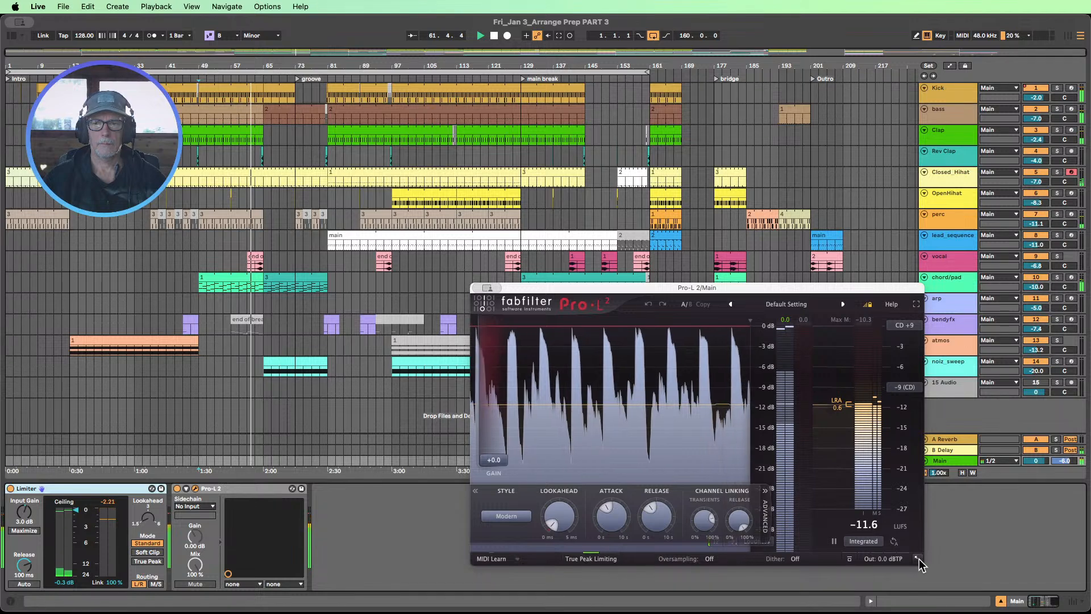
left_click_drag(878, 290, 730, 468)
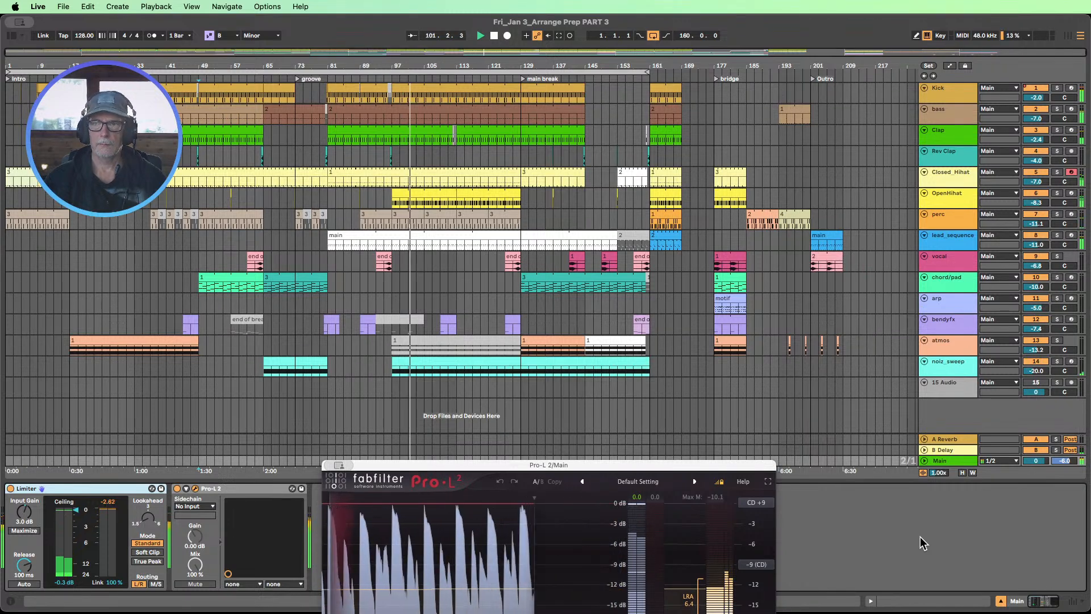
Step: Show the automation lanes, check the lead_sequence track's F1 Freq automation, and hide the lanes again
left_click(949, 66)
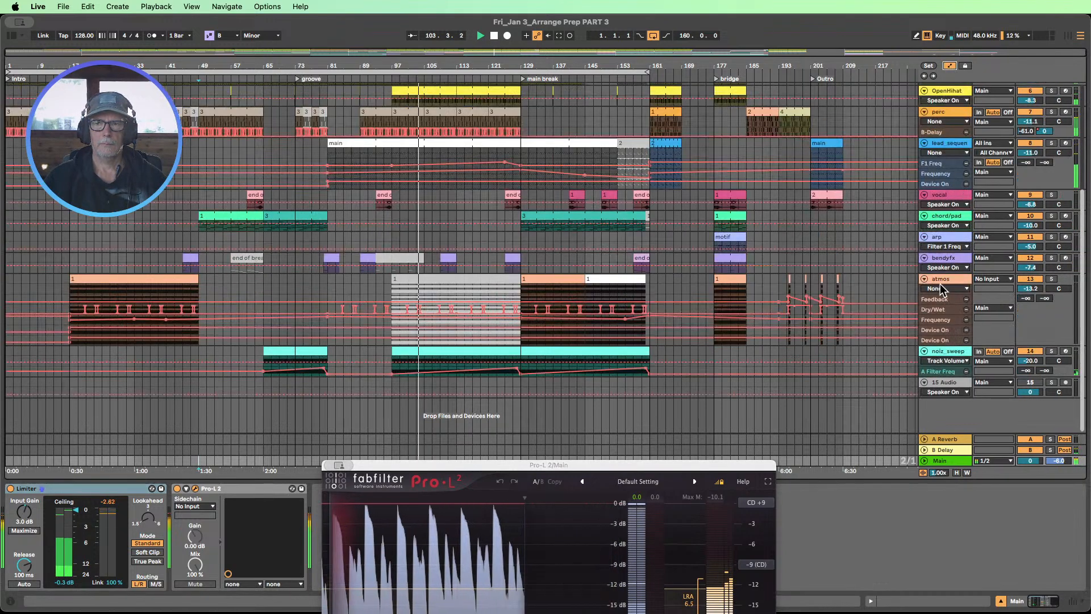
mouse_move(933, 166)
left_mouse_down()
mouse_move(933, 236)
mouse_move(941, 168)
left_mouse_up()
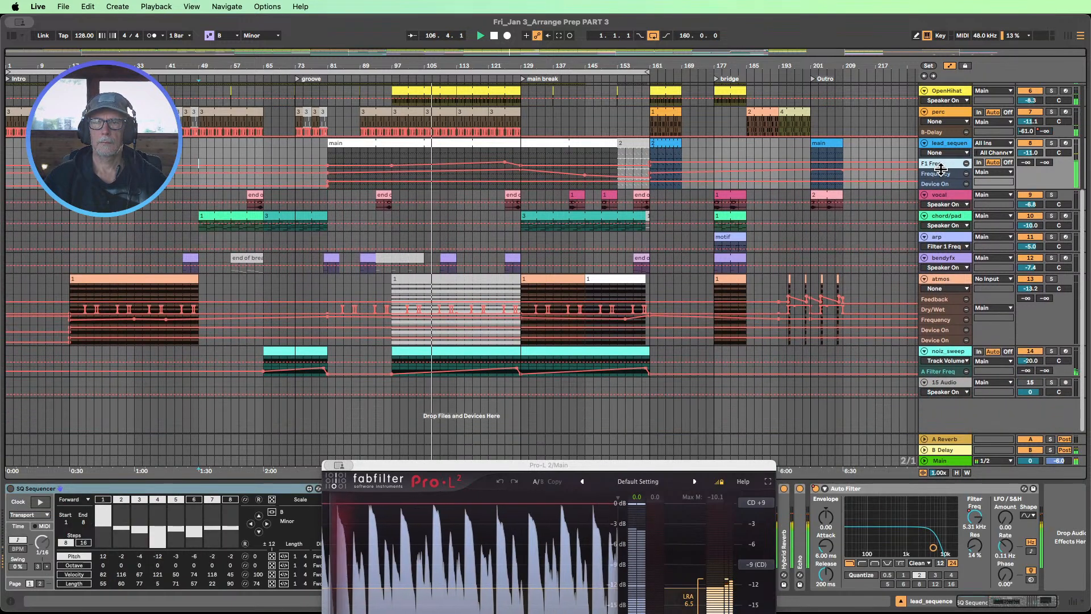
scroll(942, 166, "up", 2)
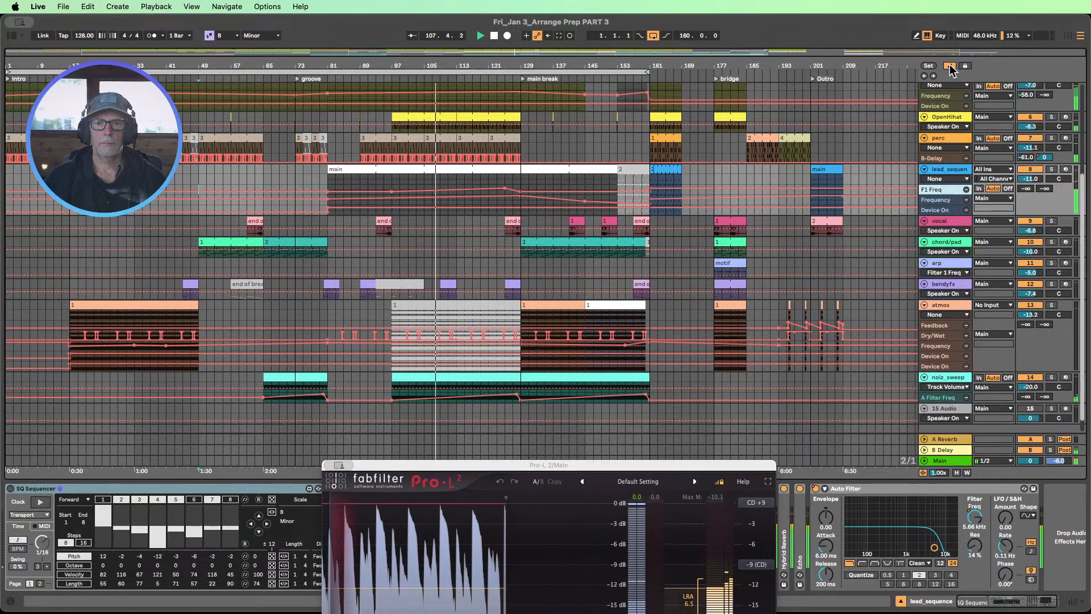
left_click(950, 65)
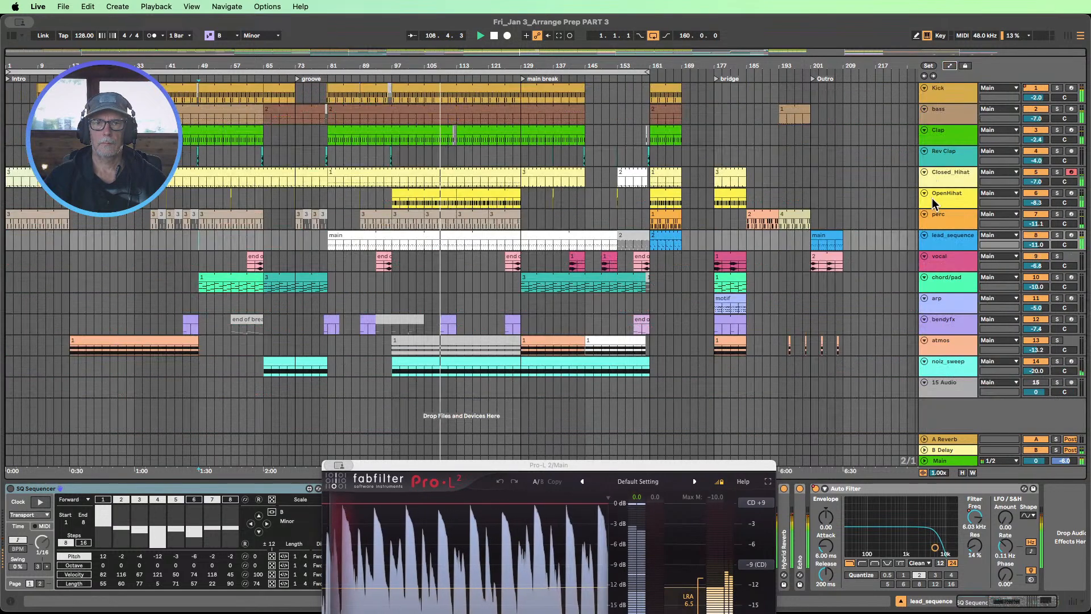
Step: Colour the bass clip spanning bars 81 to 145 white
left_click(437, 108)
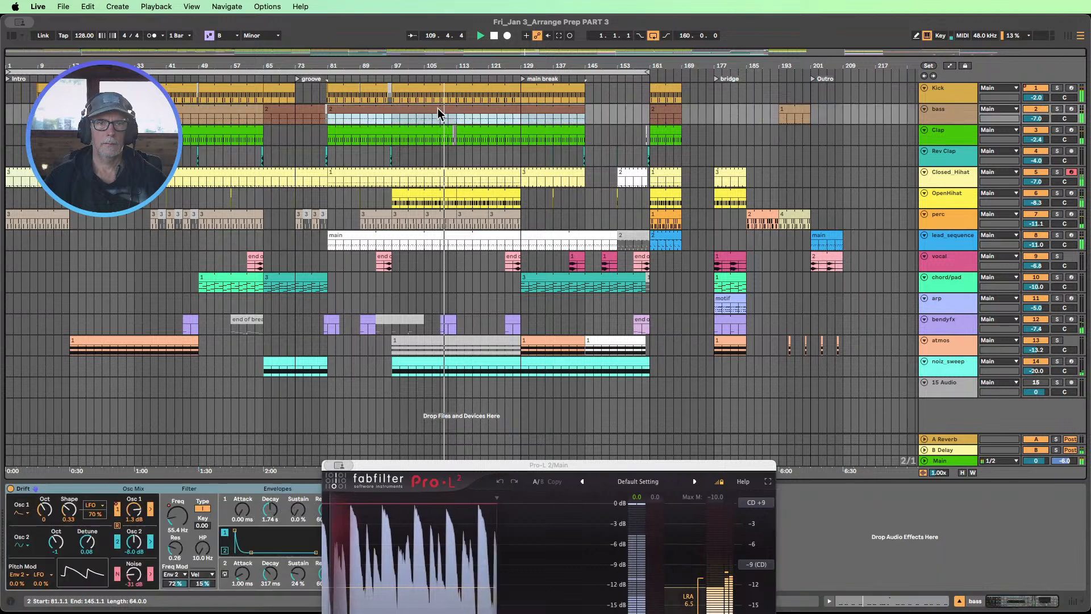
right_click(439, 108)
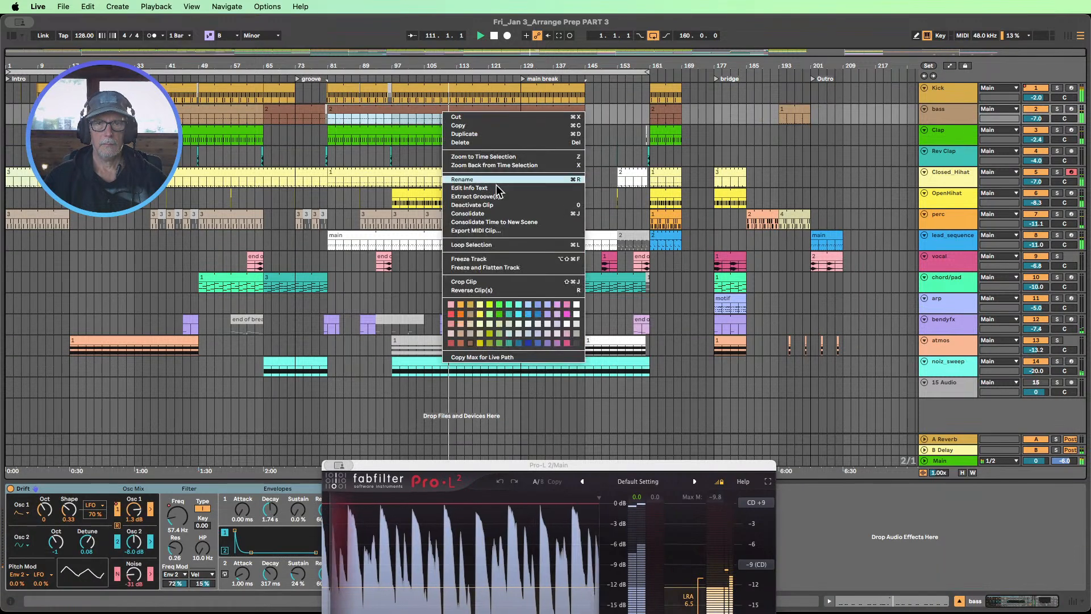
left_click(579, 318)
left_click(613, 114)
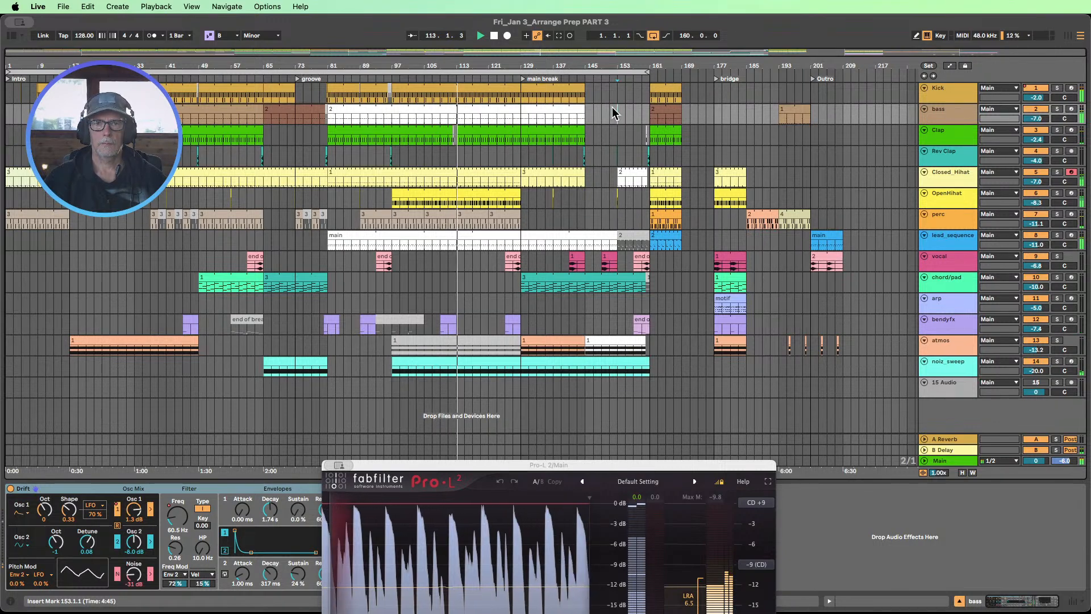
Step: Select both OpenHihat clips between bars 97 and 129 and colour them white
left_click(484, 193)
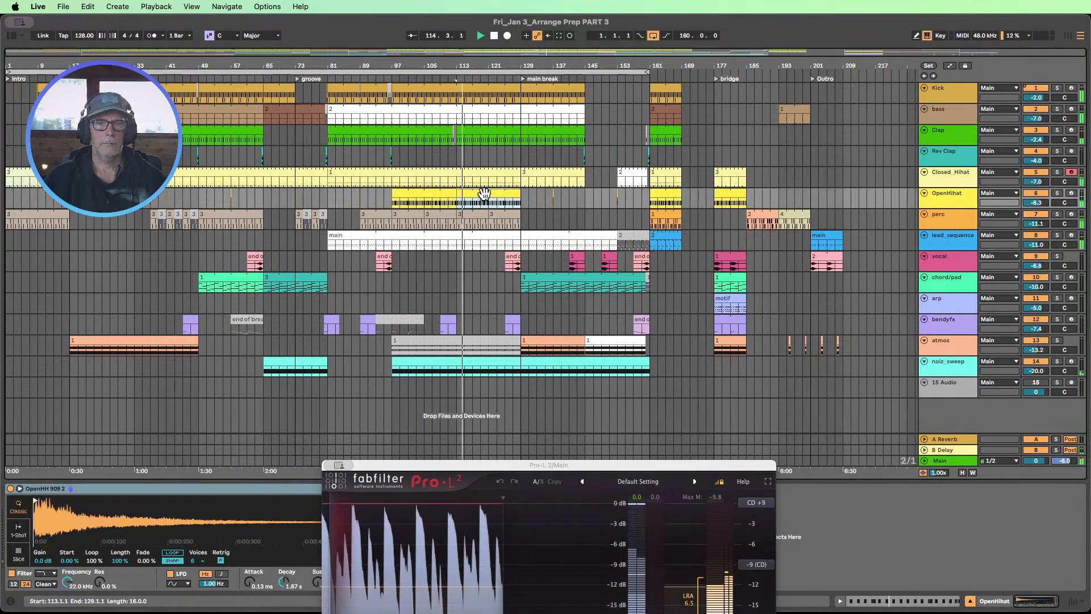
left_click(438, 194)
left_click(494, 195)
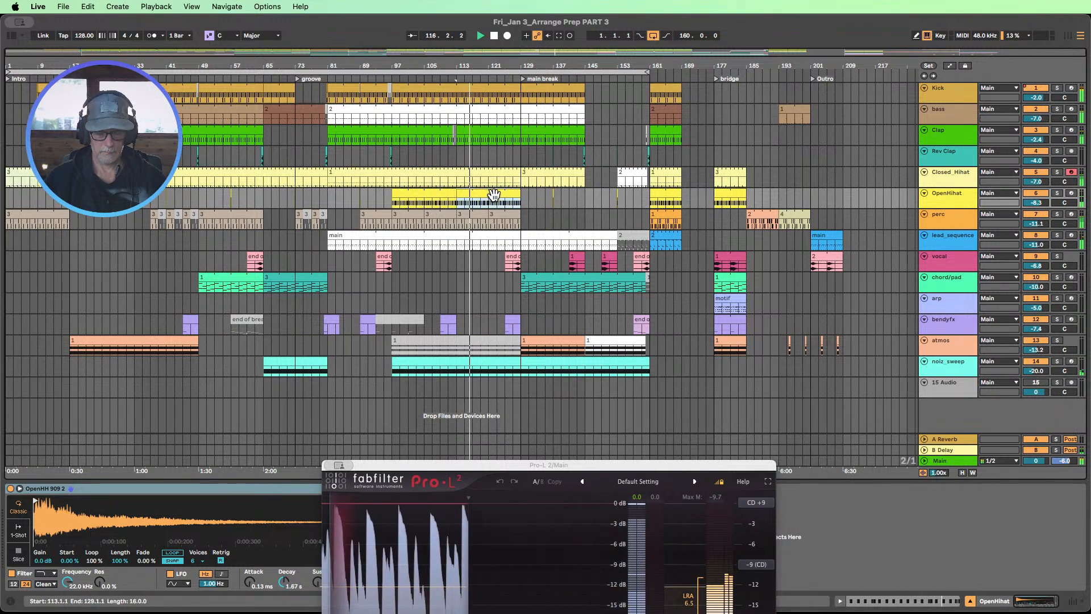
left_click(417, 193)
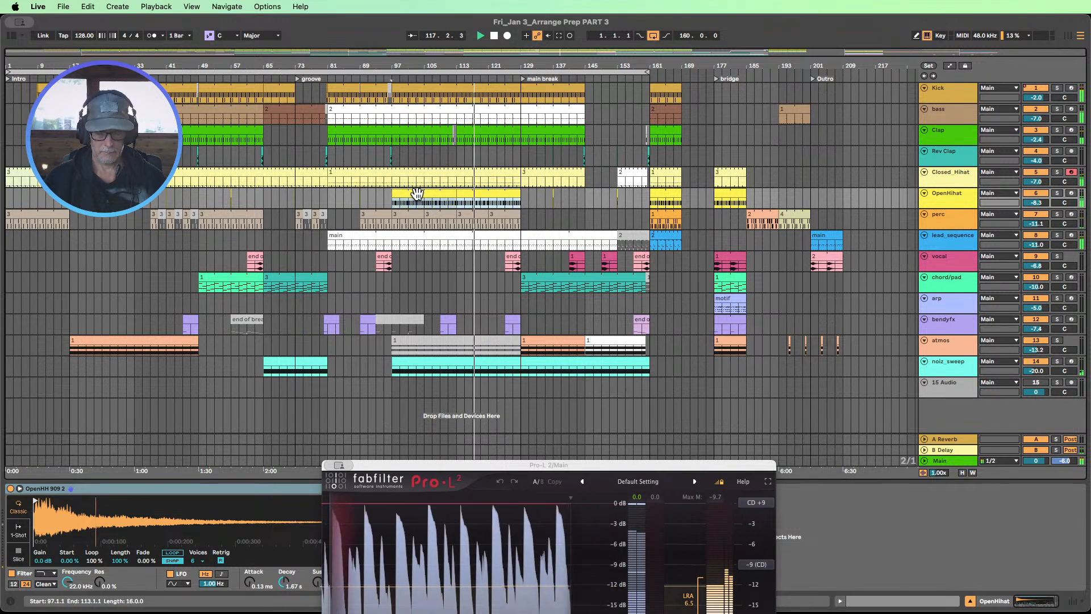
right_click(418, 195)
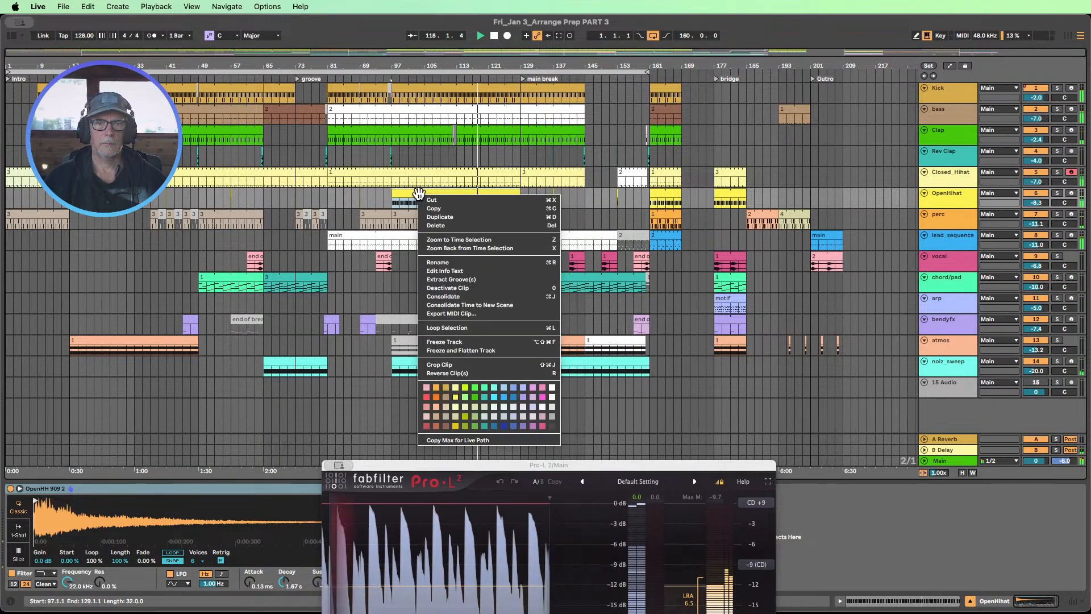
left_click(552, 388)
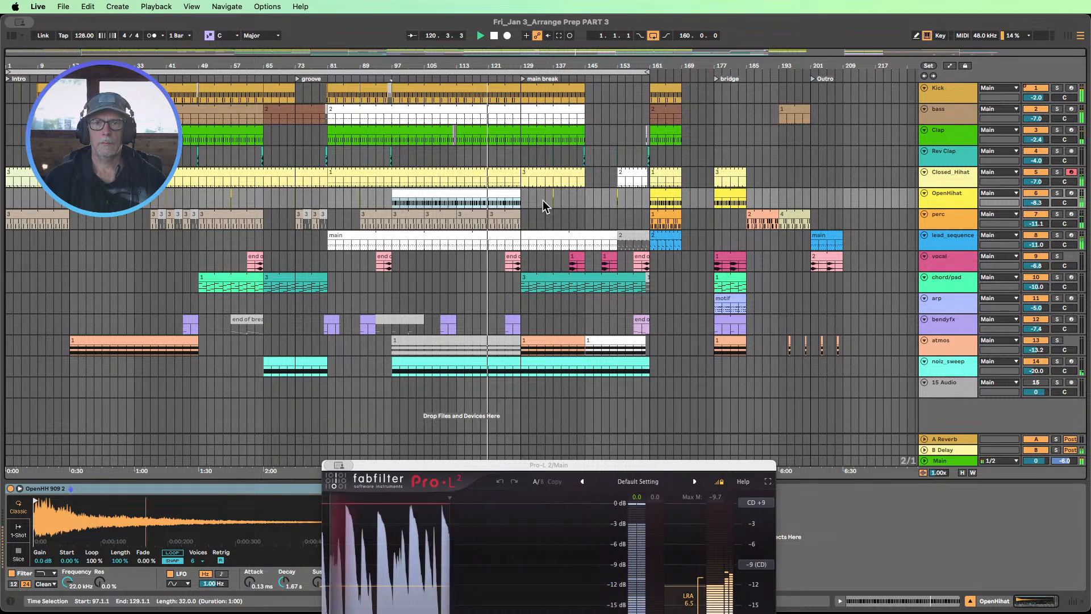
Step: Colour both noiz_sweep clips between bars 97 and 161 white and hide the device view
left_click(499, 364)
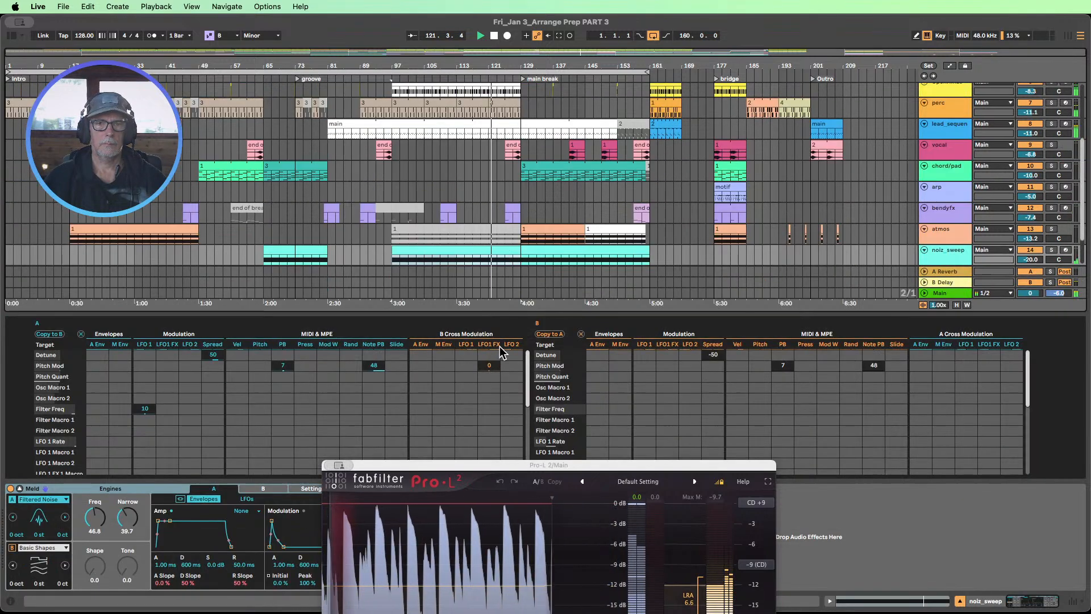
right_click(495, 251)
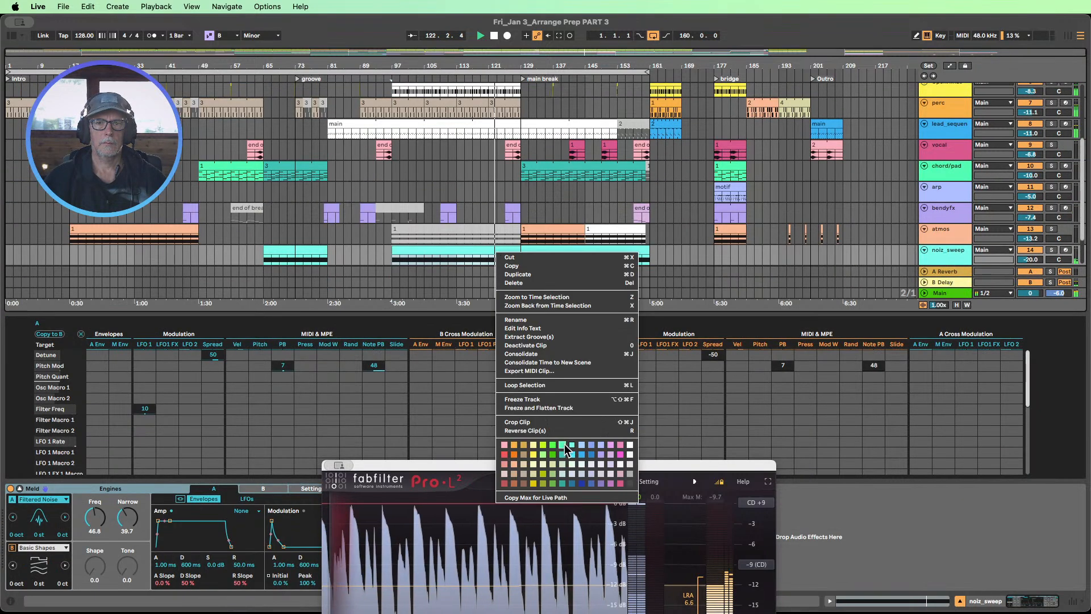
left_click(630, 445)
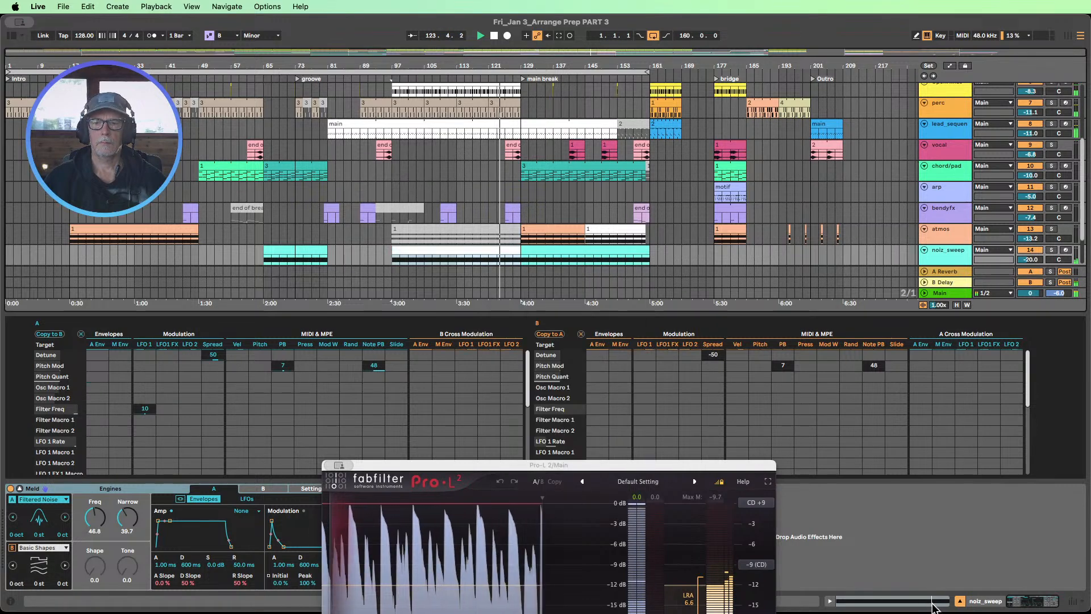
left_click(960, 601)
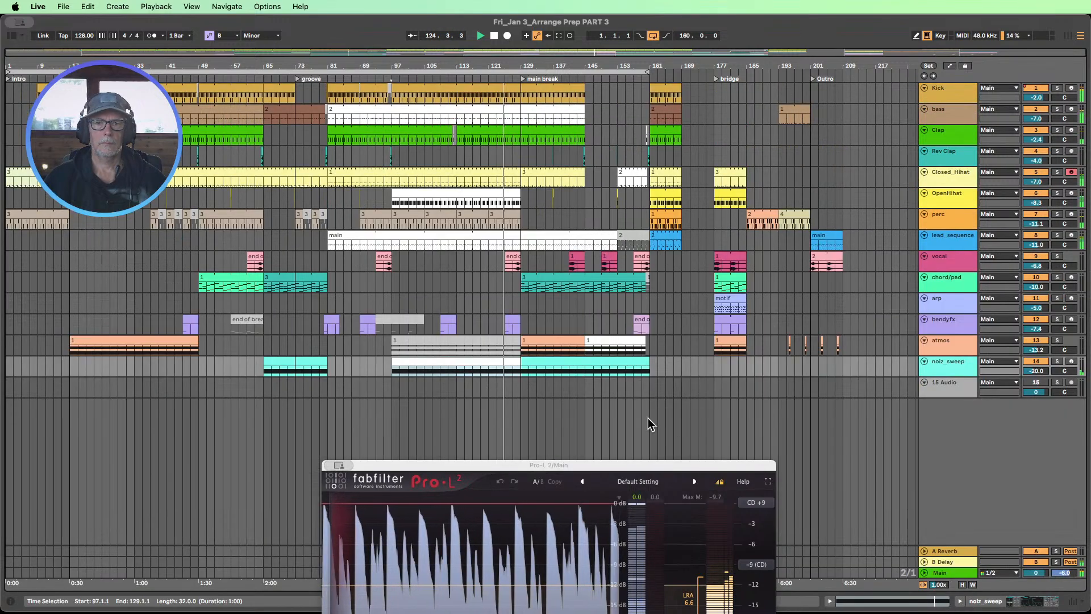
right_click(564, 358)
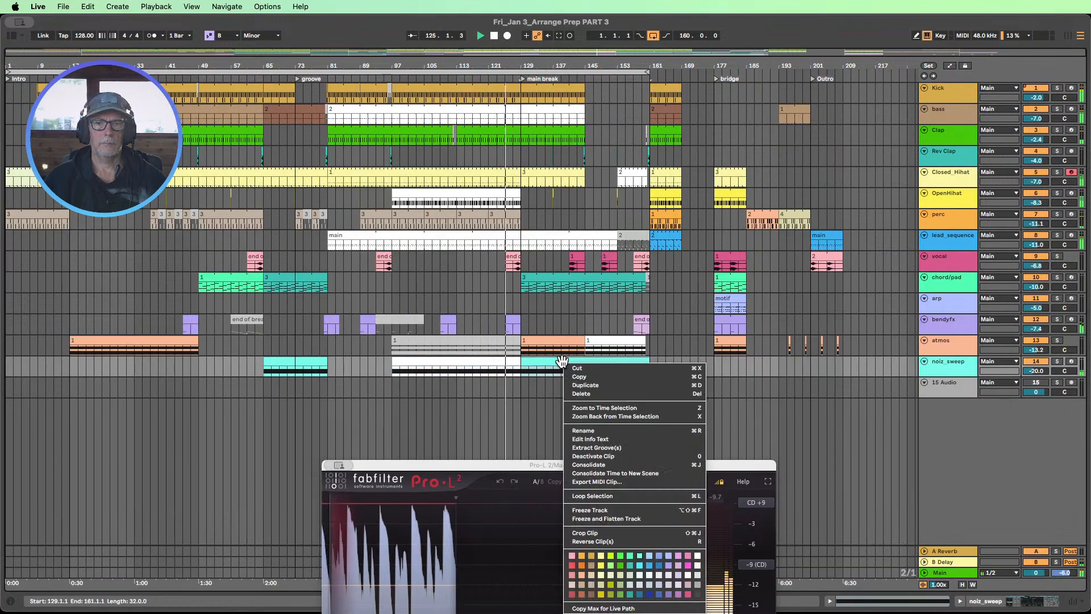
left_click(698, 555)
left_click(691, 367)
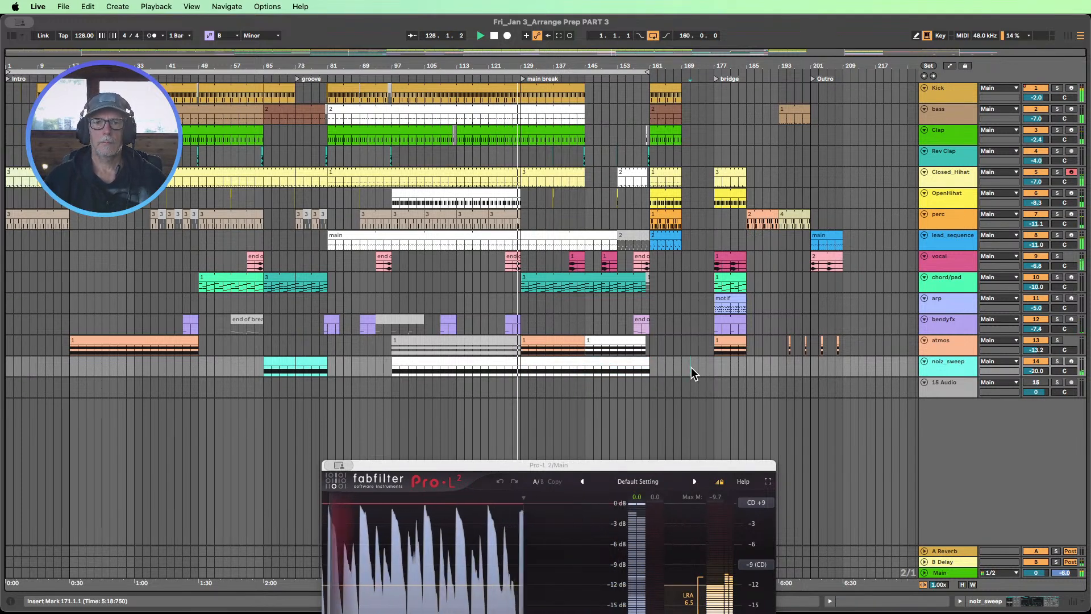
Step: Colour the chord/pad clip that starts at the main break white
left_click(551, 274)
right_click(548, 281)
left_click(682, 476)
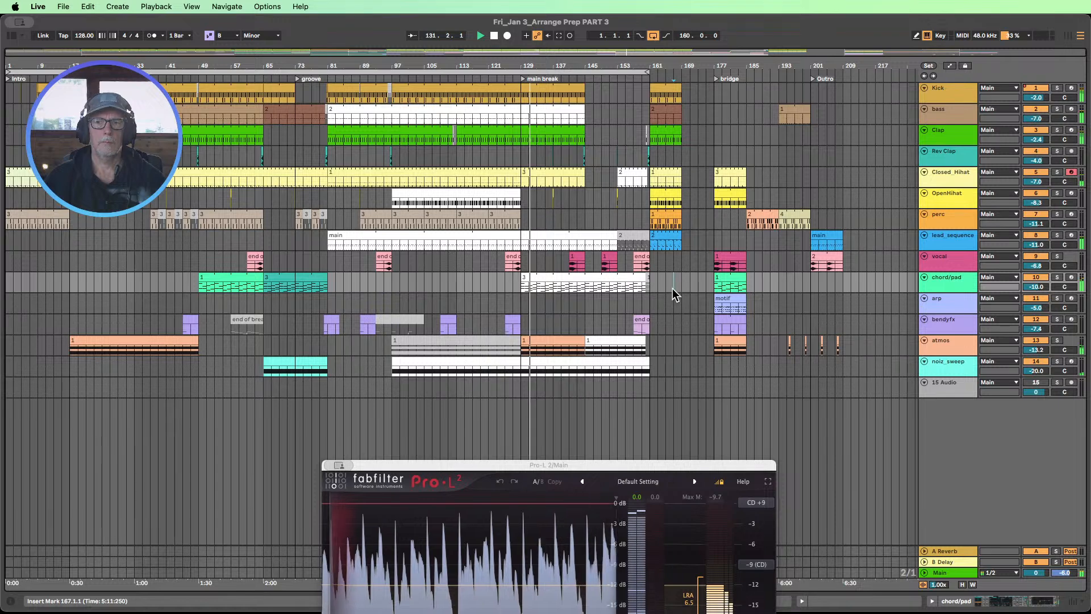
Step: Show the chord/pad track's device chain, then move the Pro-L 2 window out of the way and close it
double_click(946, 283)
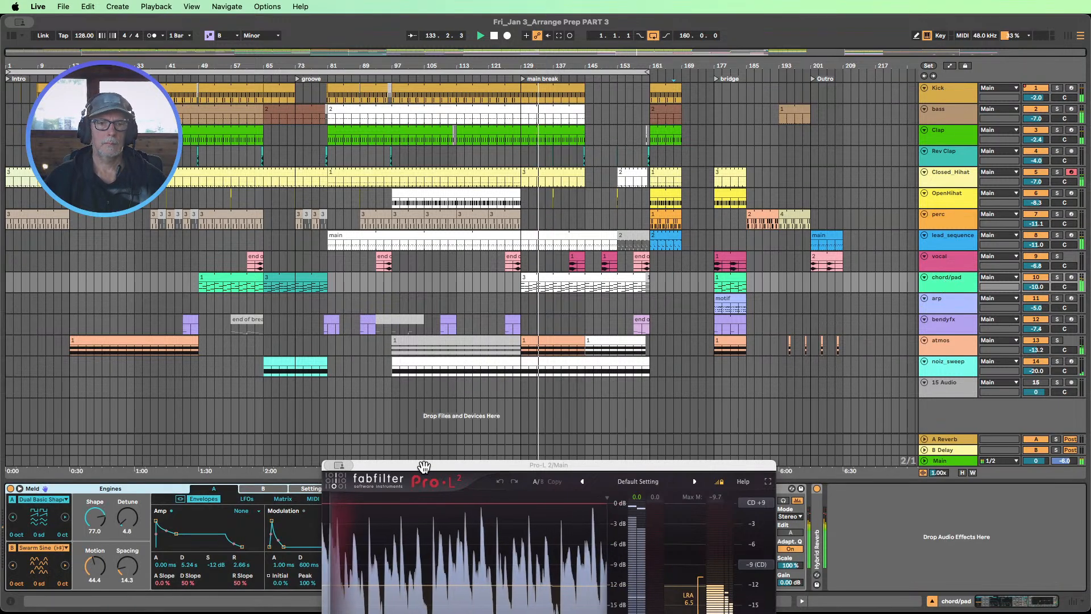
left_click_drag(347, 468, 716, 425)
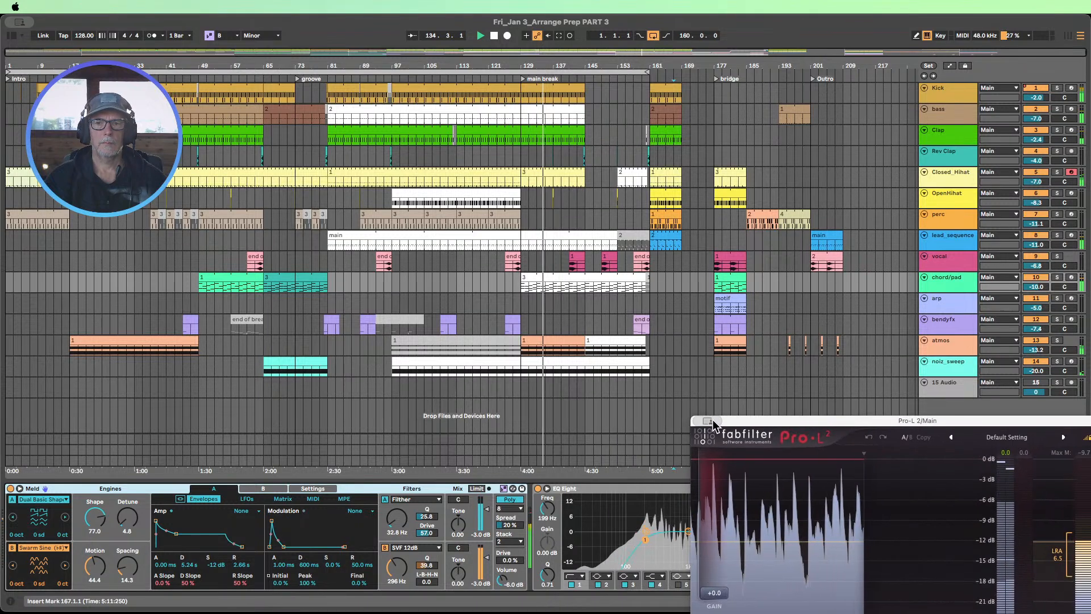
left_click(724, 442)
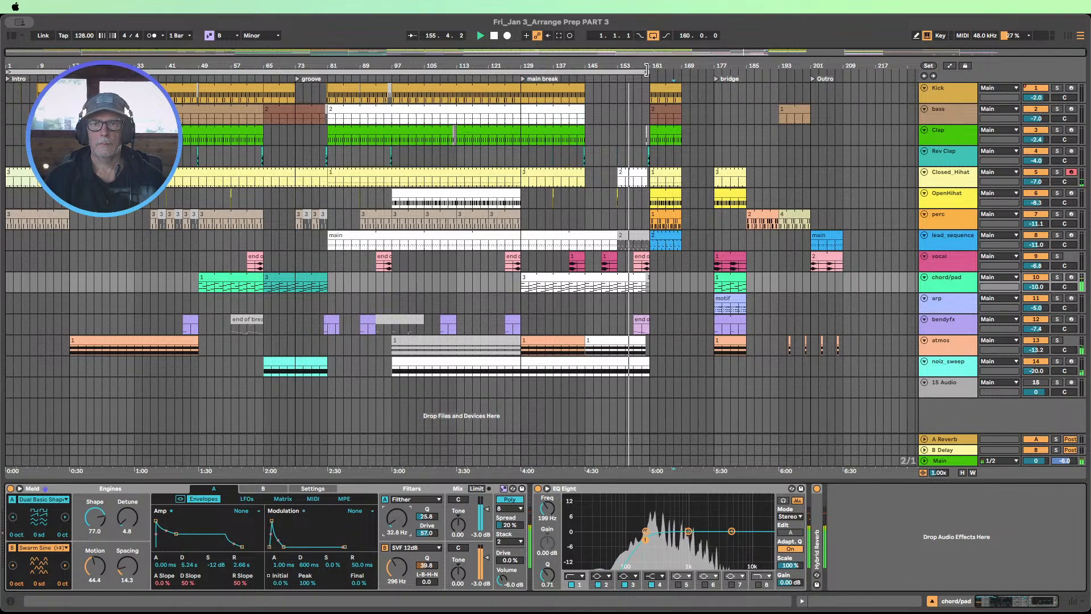
Step: Extend the loop's end from the main break to bar 169 and stop playback
left_click_drag(647, 69, 683, 75)
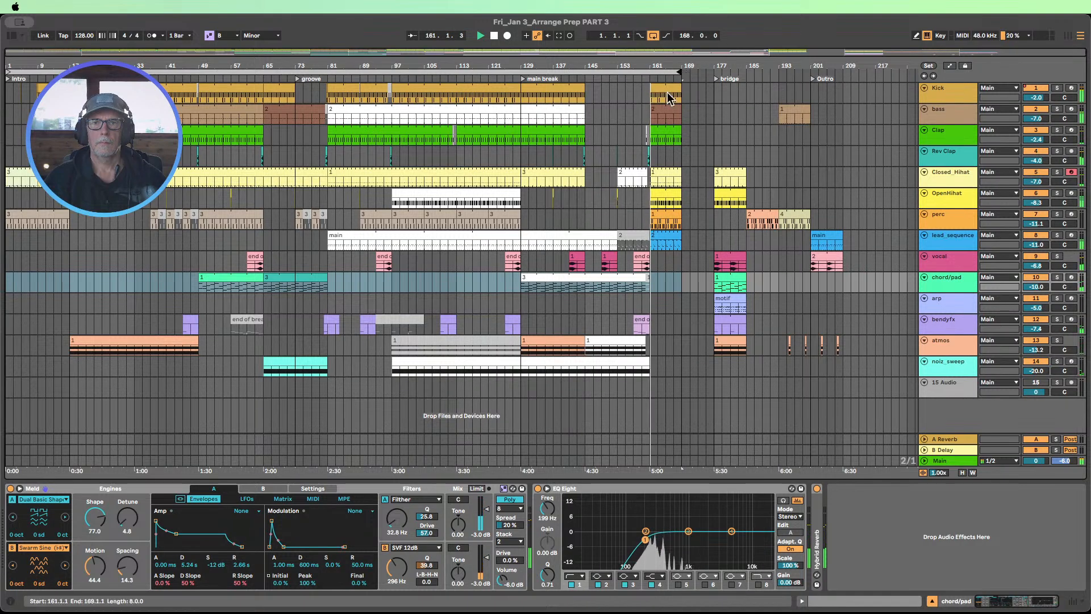
left_click(494, 36)
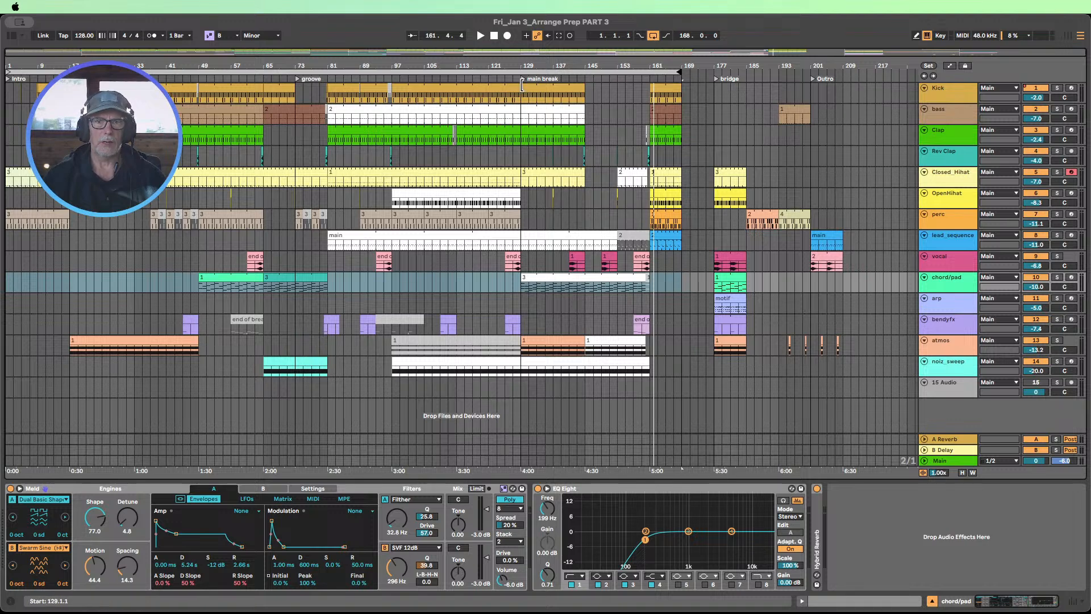
Step: Look through the devices of the bass, lead_sequence and noiz_sweep tracks and hide the device view
left_click(429, 110)
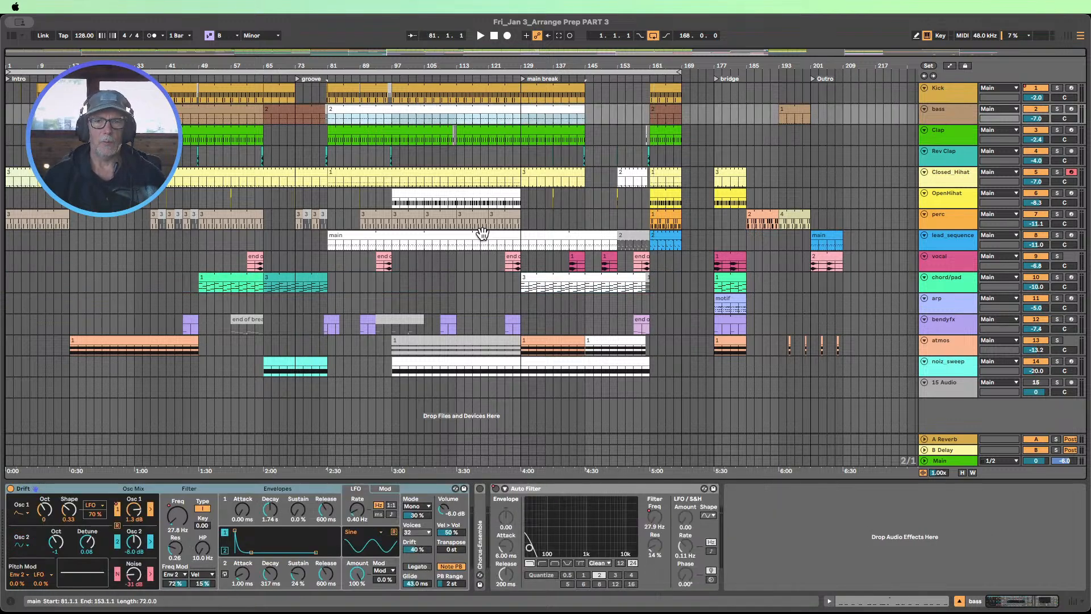
left_click(506, 236)
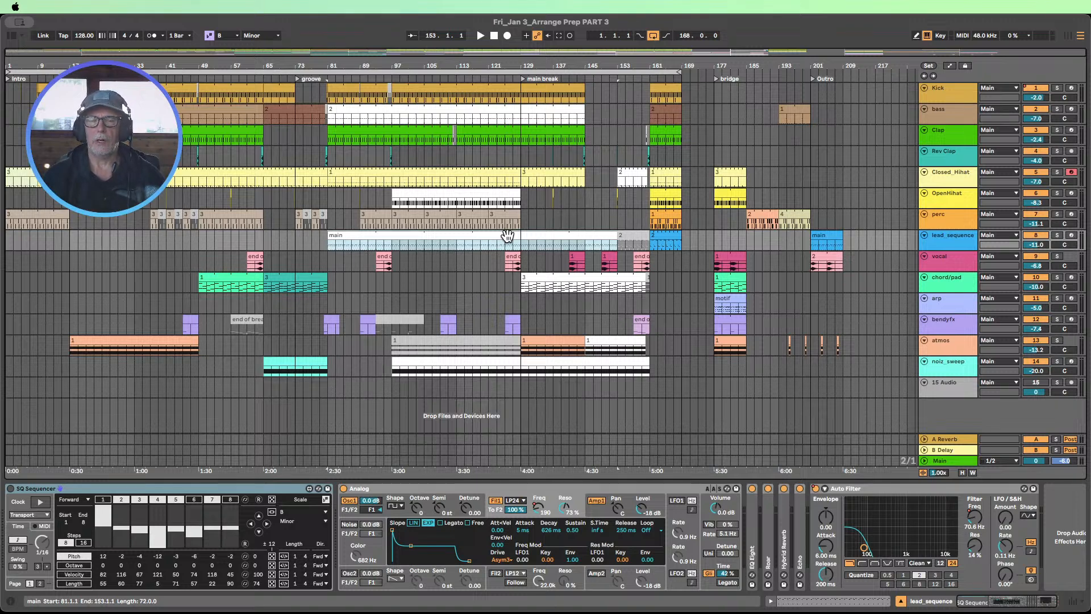
left_click(488, 362)
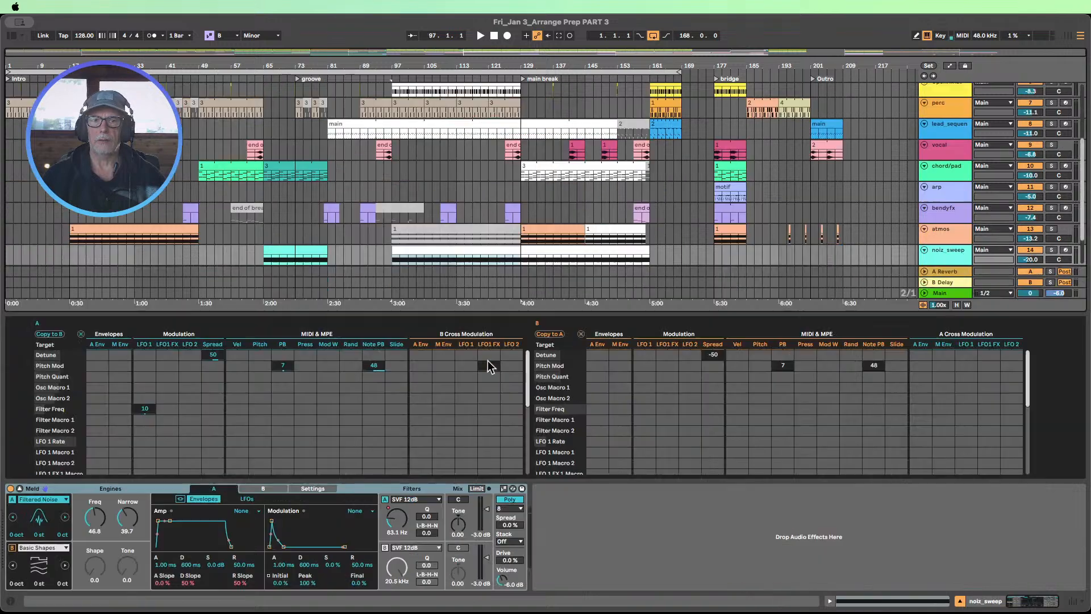
left_click(960, 601)
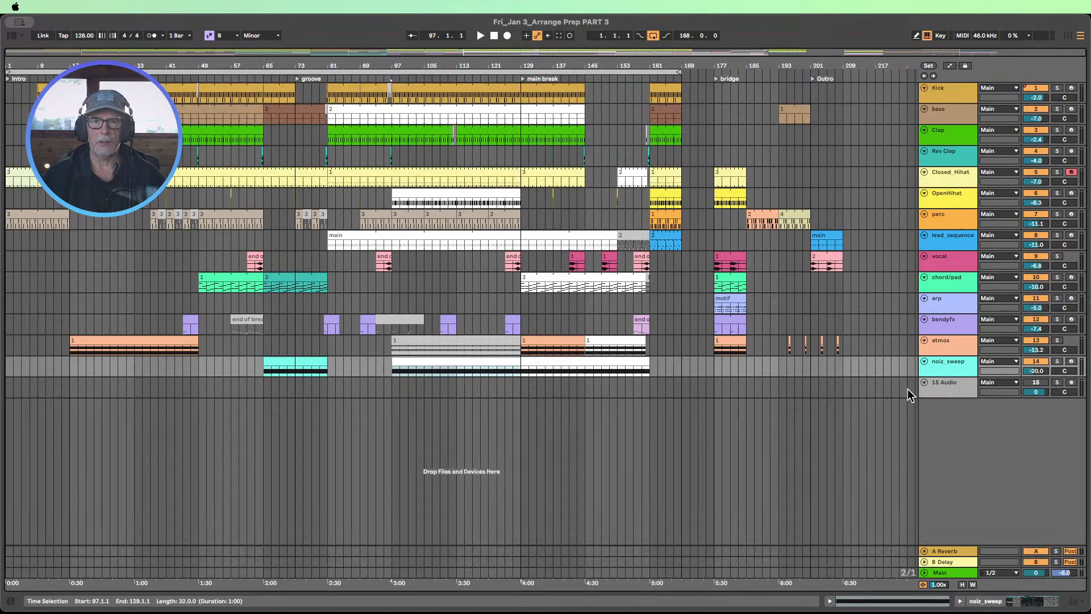
Step: Colour the bass track white
right_click(943, 113)
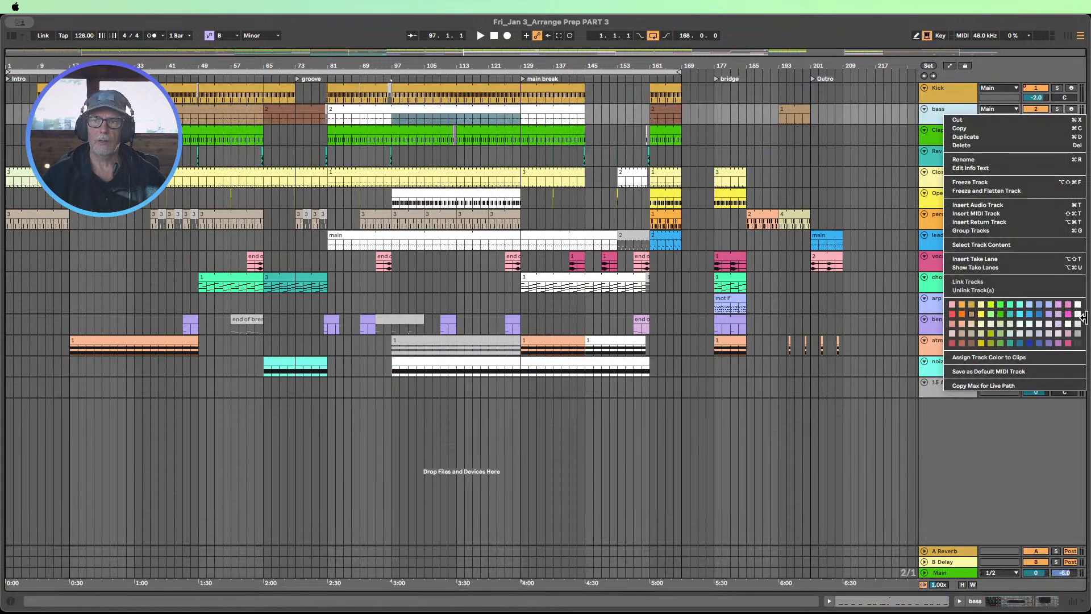
left_click(1078, 314)
left_click(884, 124)
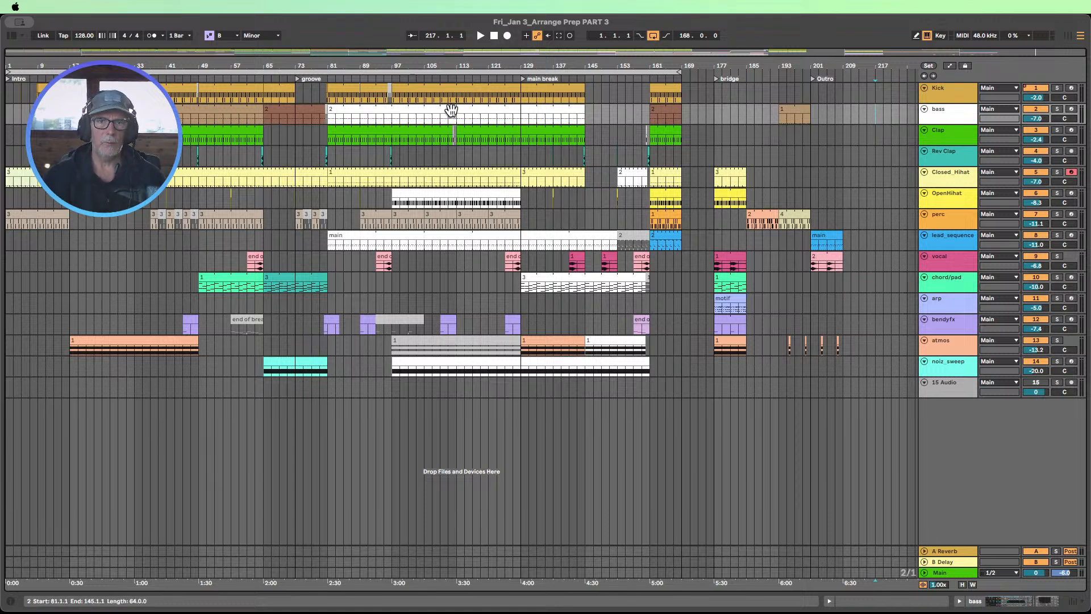
Step: Rename the white bass clip spanning bars 81 to 145 as "automate cutoff"
left_click(452, 108)
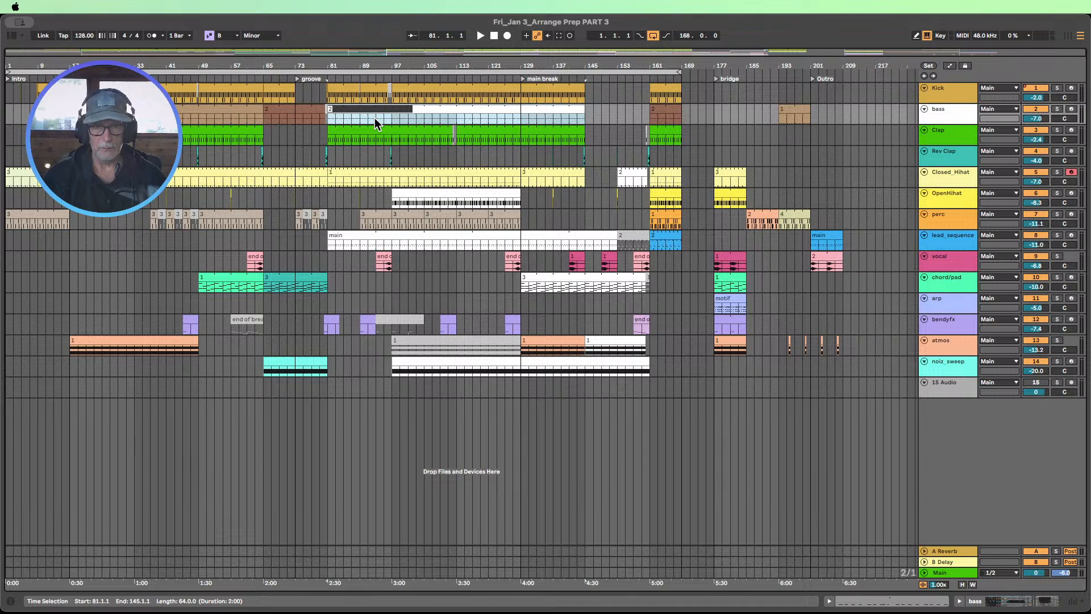
type("automate cutoff")
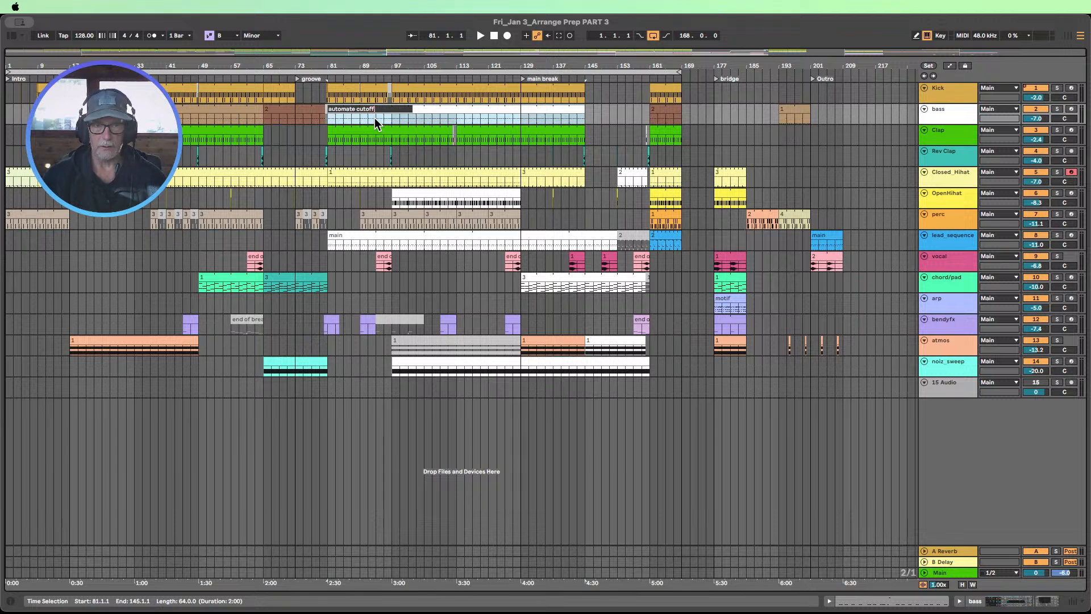
left_click(610, 116)
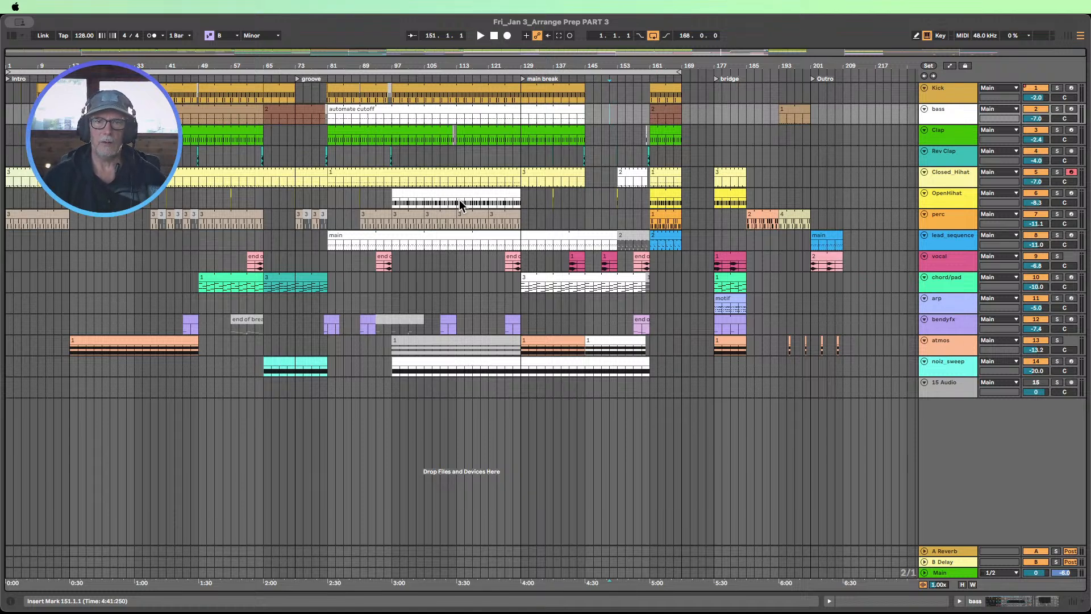
Step: Rename the white OpenHihat clip that starts at bar 97 as "automate decay?"
left_click(442, 195)
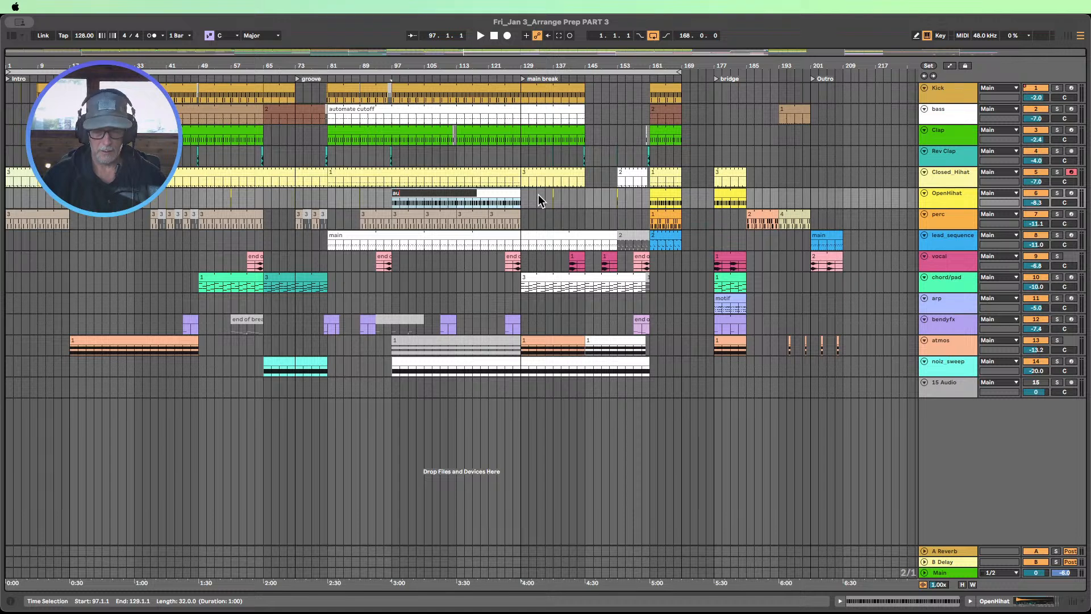
type("tomate ")
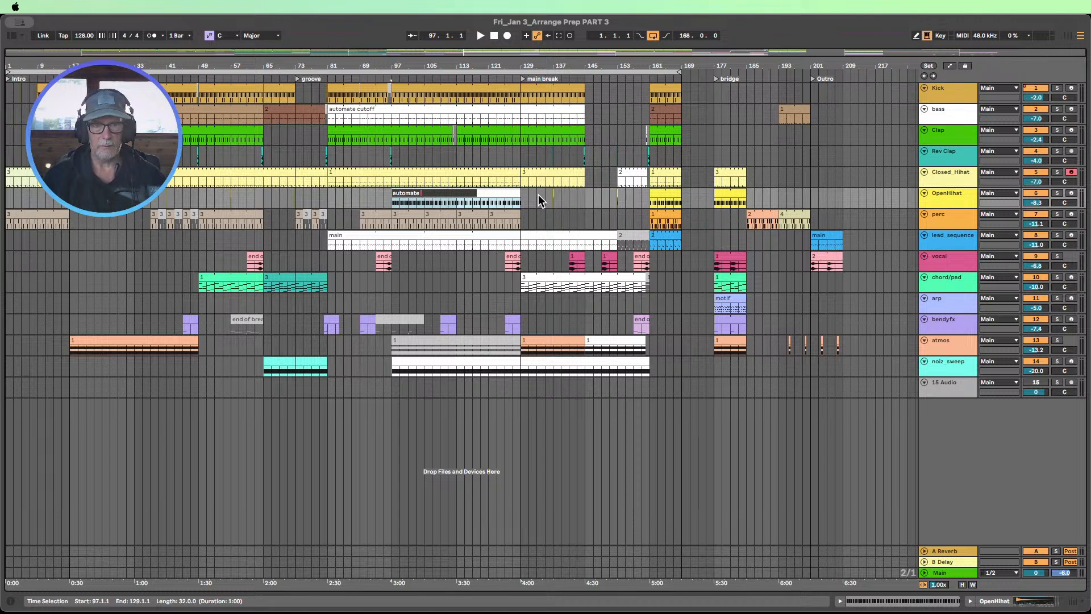
type("decay?")
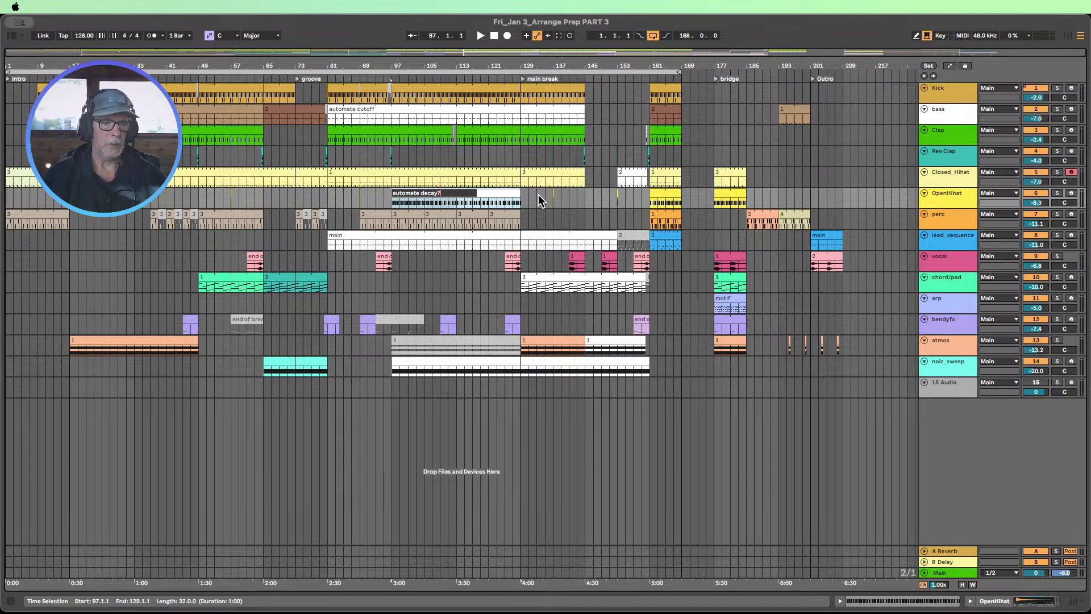
left_click(549, 199)
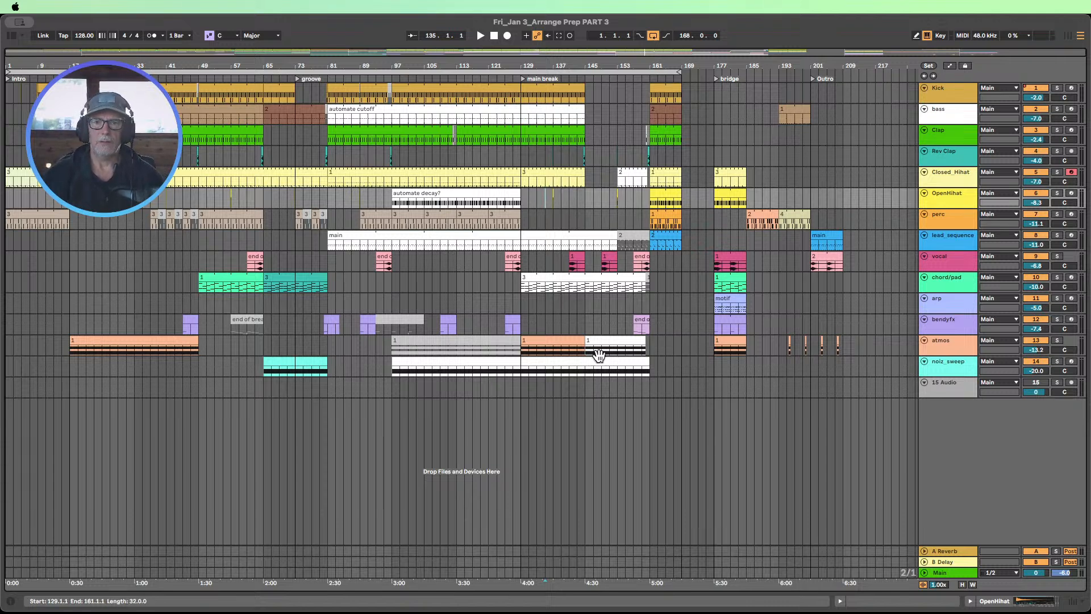
Step: Set the loop to cover only the main break, from bar 129 to bar 161
left_click(484, 361)
left_click(484, 362)
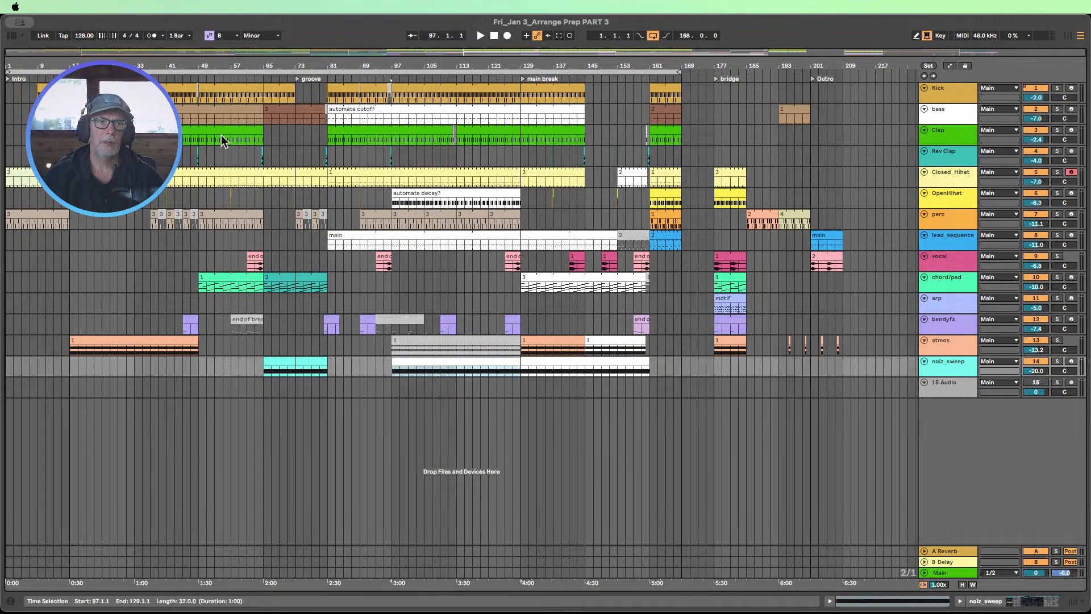
left_click_drag(8, 68, 518, 84)
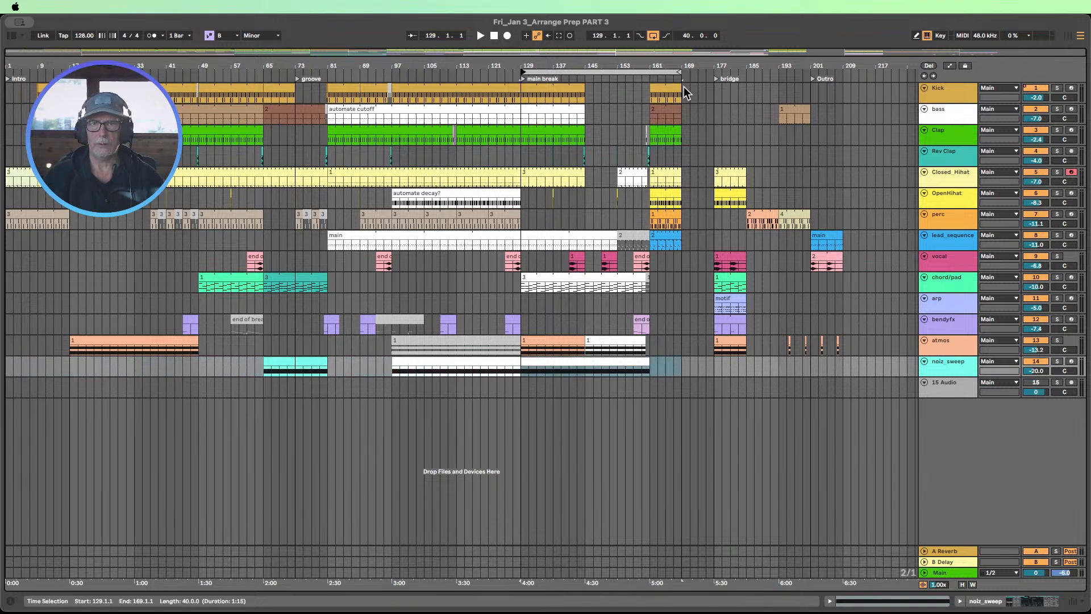
left_click_drag(682, 70, 651, 69)
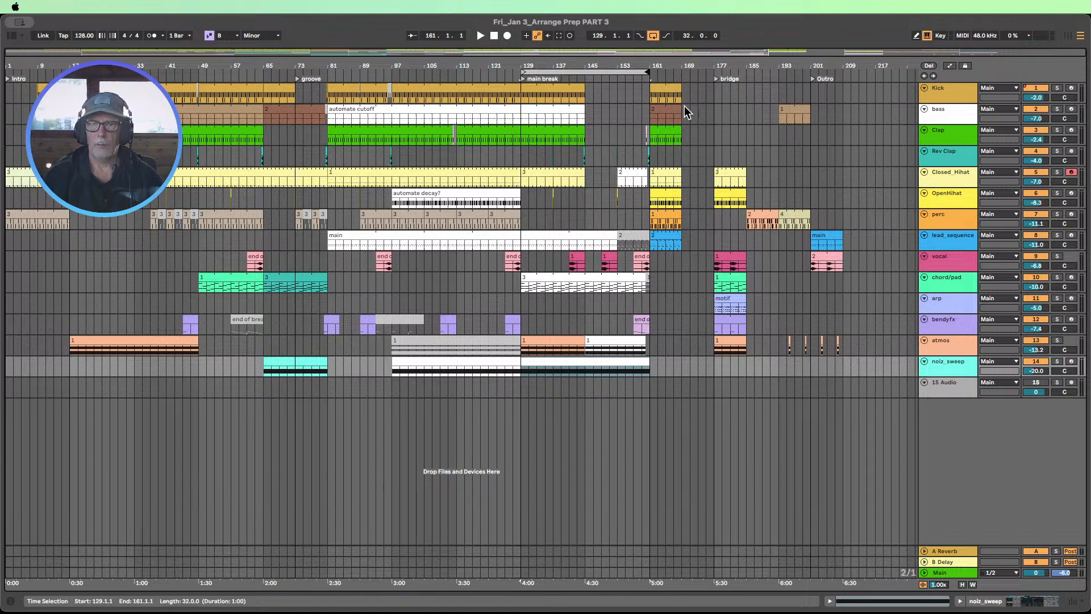
Step: Extend the Kick clip that starts at bar 161 through the bridge to bar 209
left_click(677, 86)
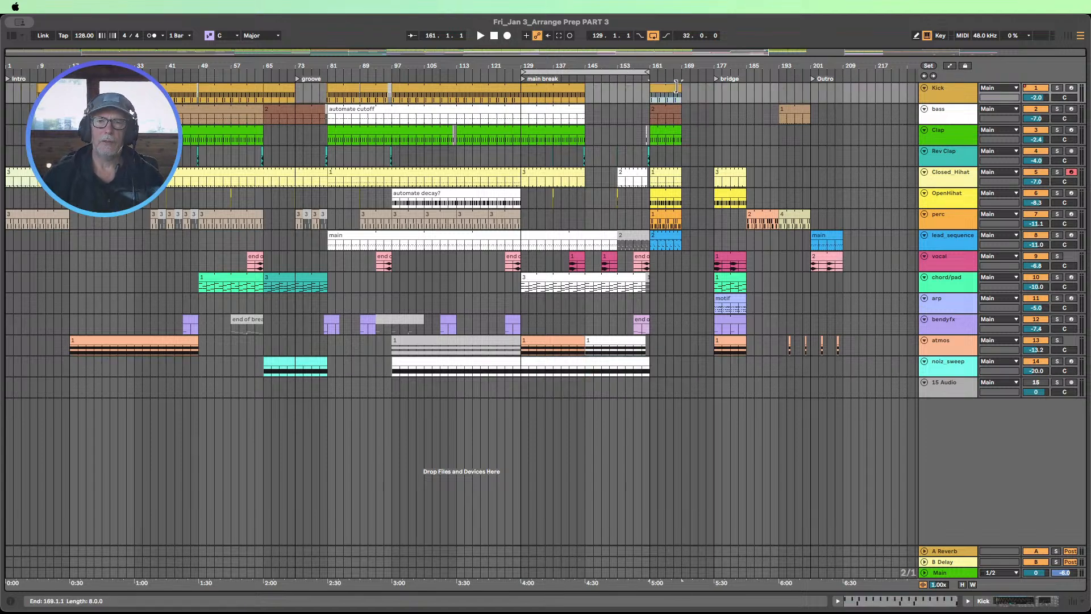
left_click_drag(677, 86, 839, 97)
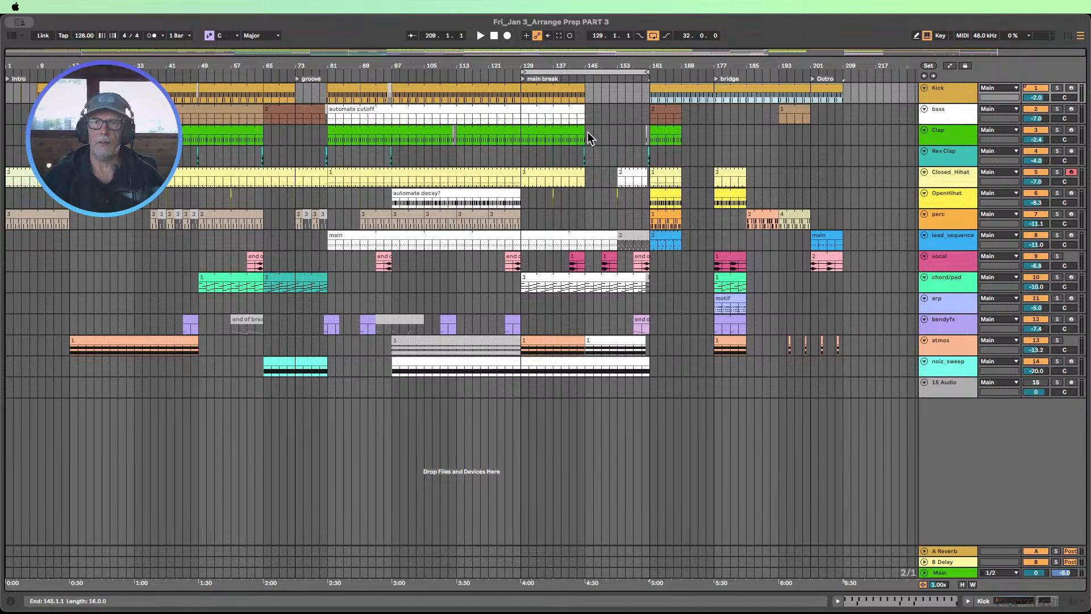
Step: Move the bass clip at bar 193 to bar 217 and compare its notes with those of the bass clip at bar 161
left_click(798, 115)
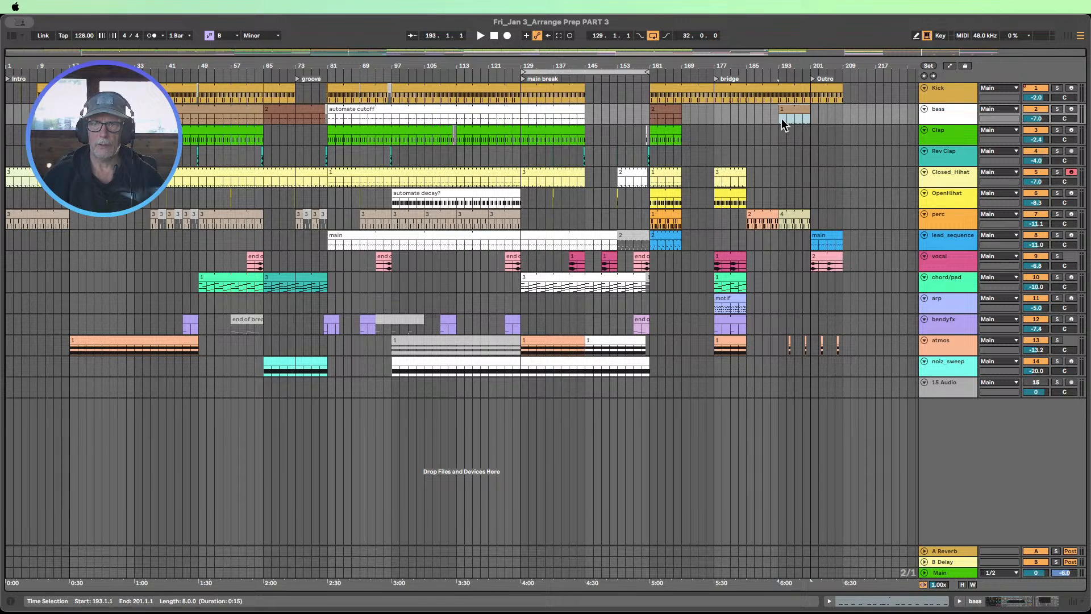
left_click_drag(789, 109, 871, 109)
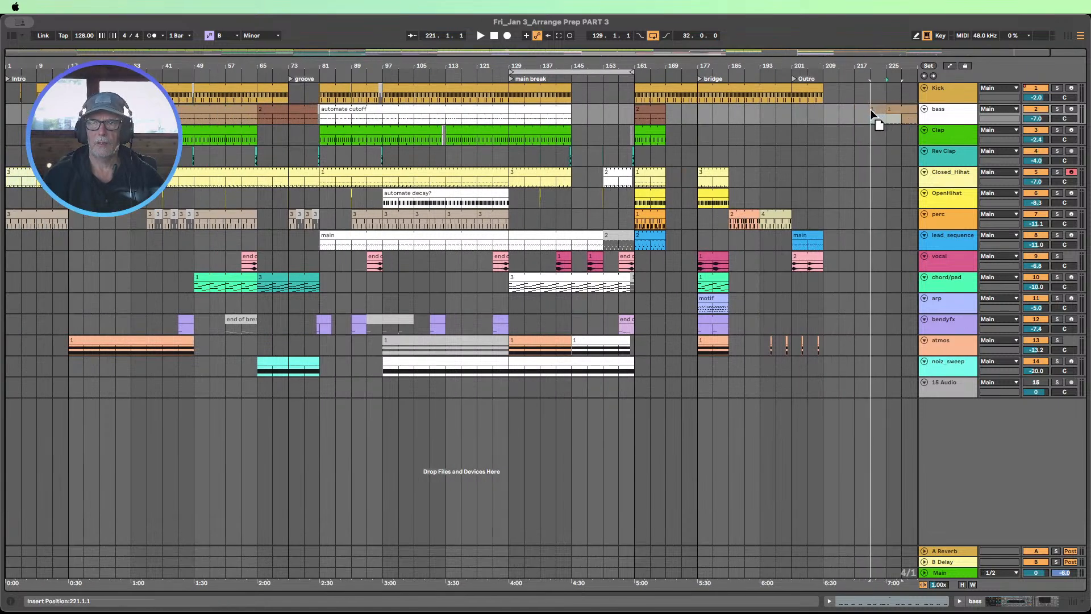
double_click(867, 108)
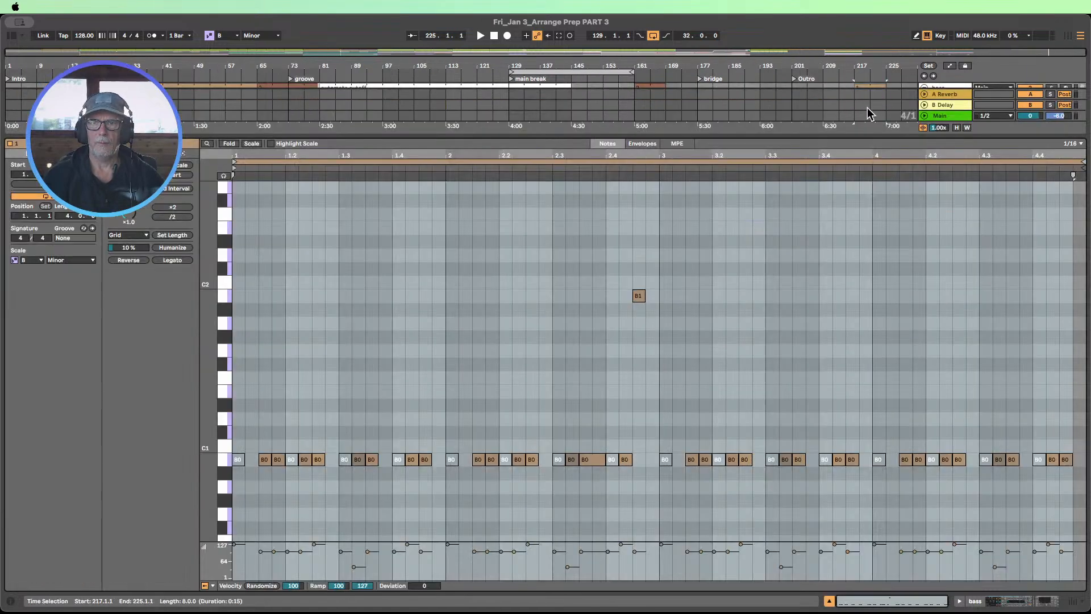
left_click(829, 600)
double_click(655, 117)
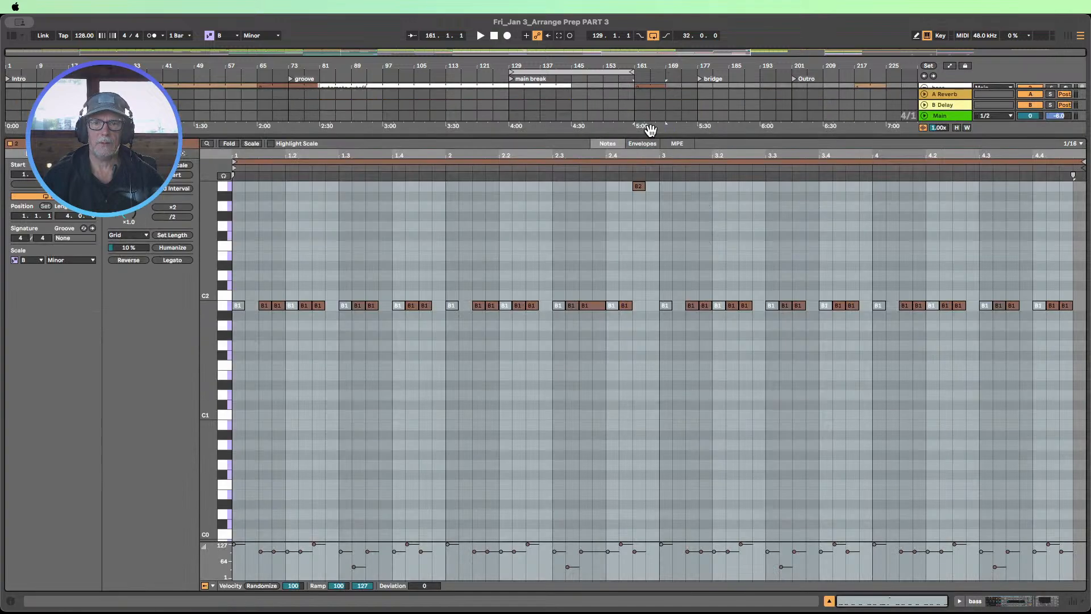
left_click(830, 602)
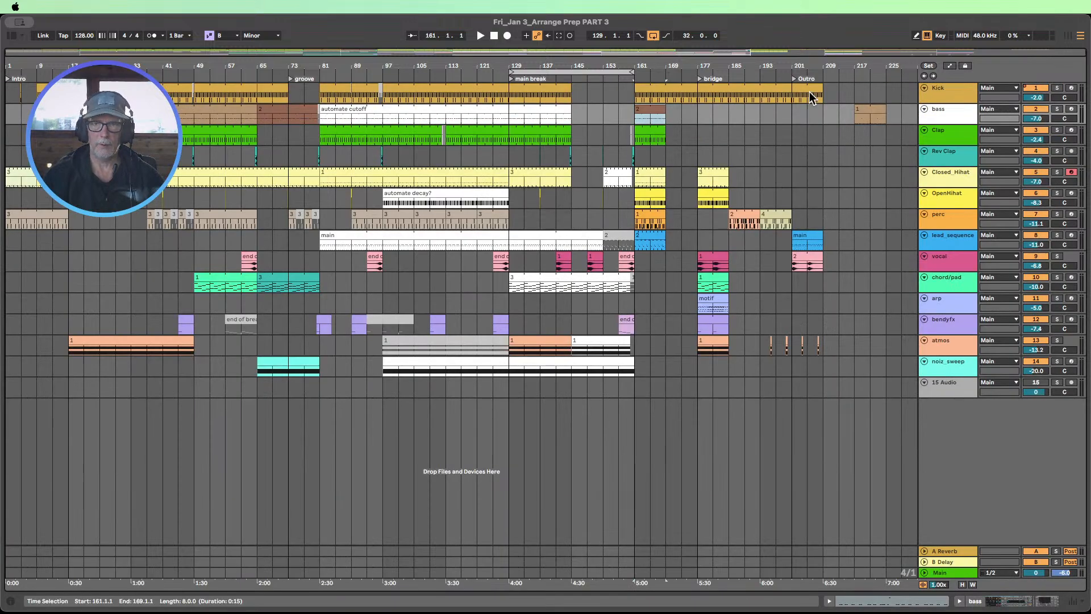
Step: Extend the Clap clip that starts at bar 161 to bar 209
left_click_drag(667, 133, 817, 127)
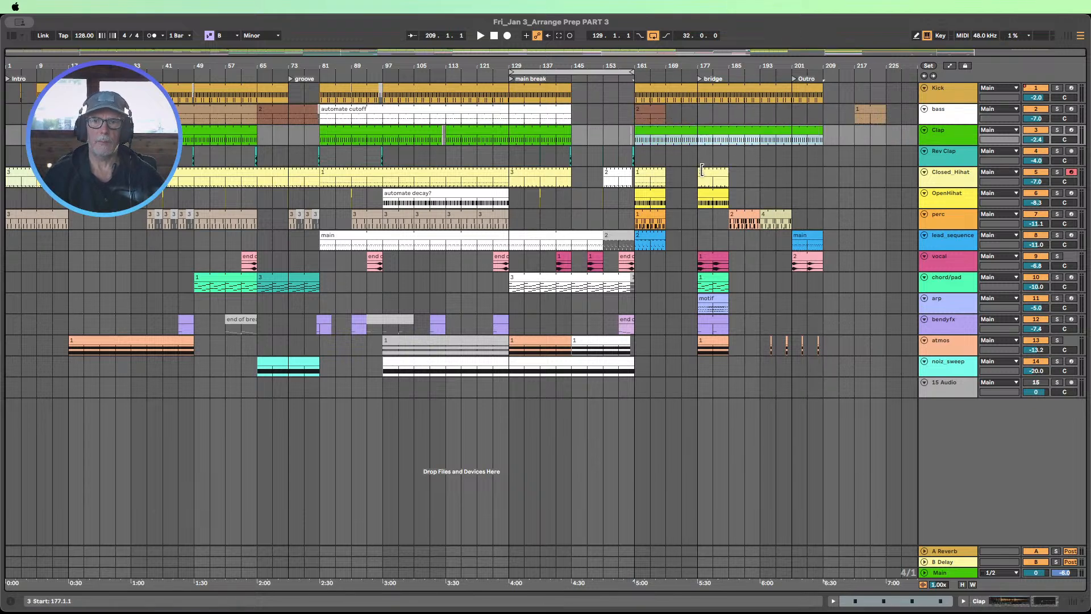
Step: Enlarge the Closed_Hihat track and compare the pattern of its clip at bar 177 with those of the earlier clips
left_click(714, 170)
left_click(711, 177)
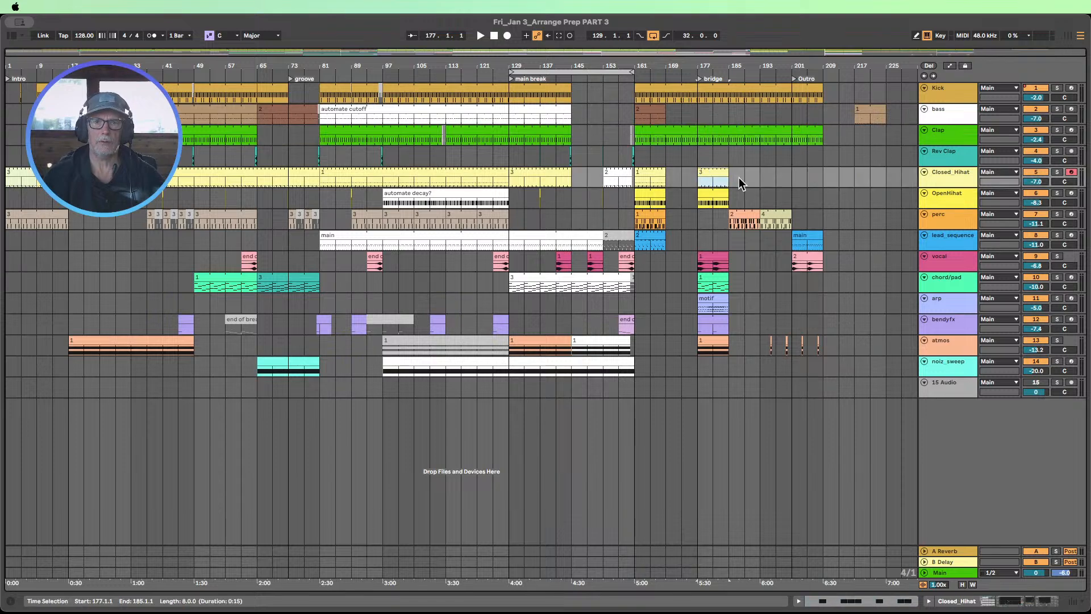
left_click_drag(939, 188, 940, 275)
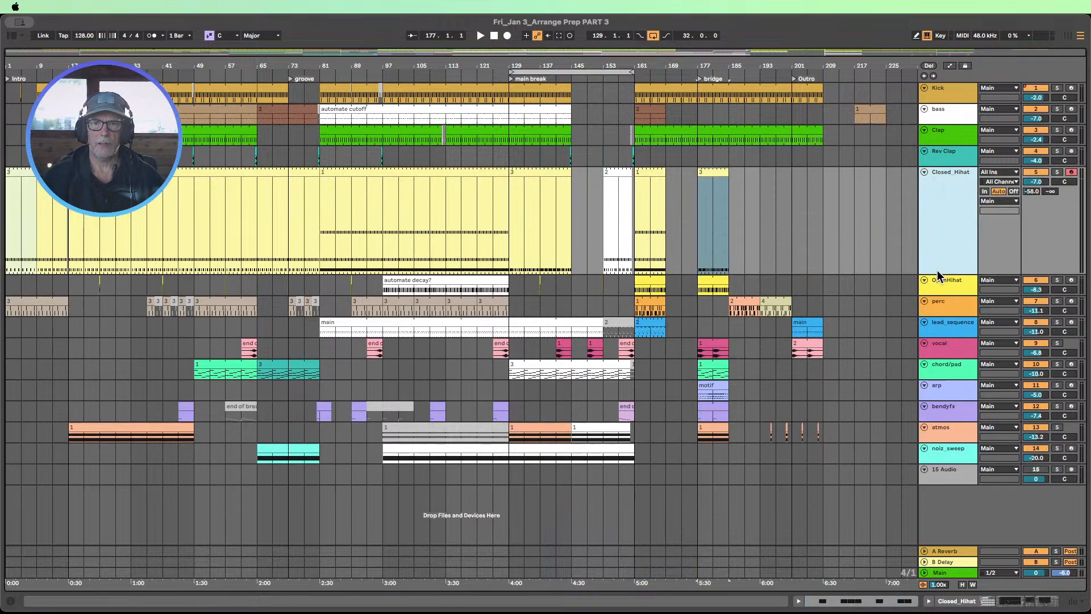
left_click(704, 172)
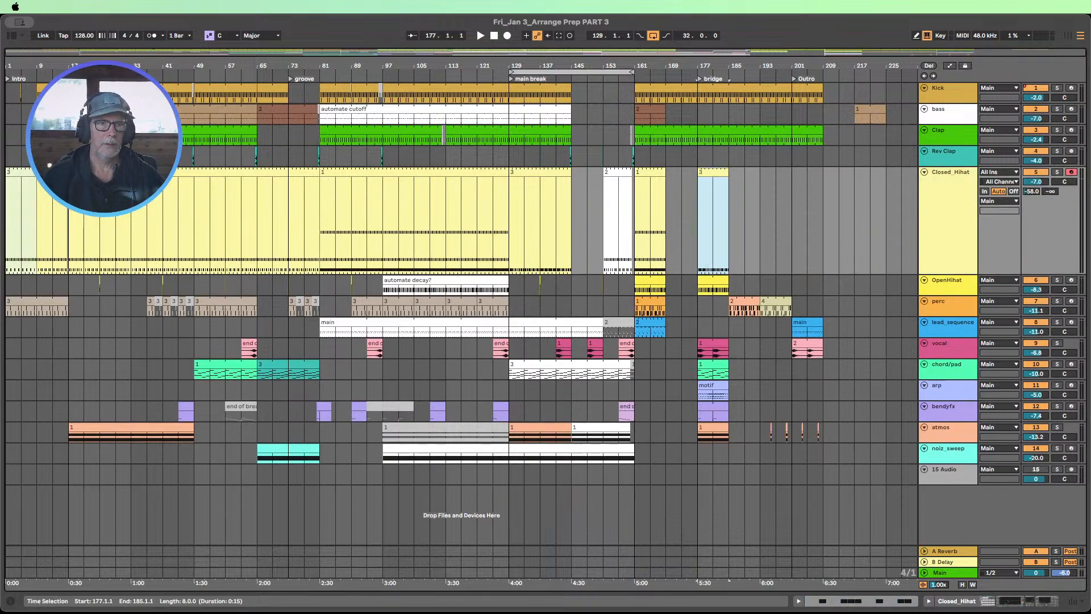
left_click(21, 173)
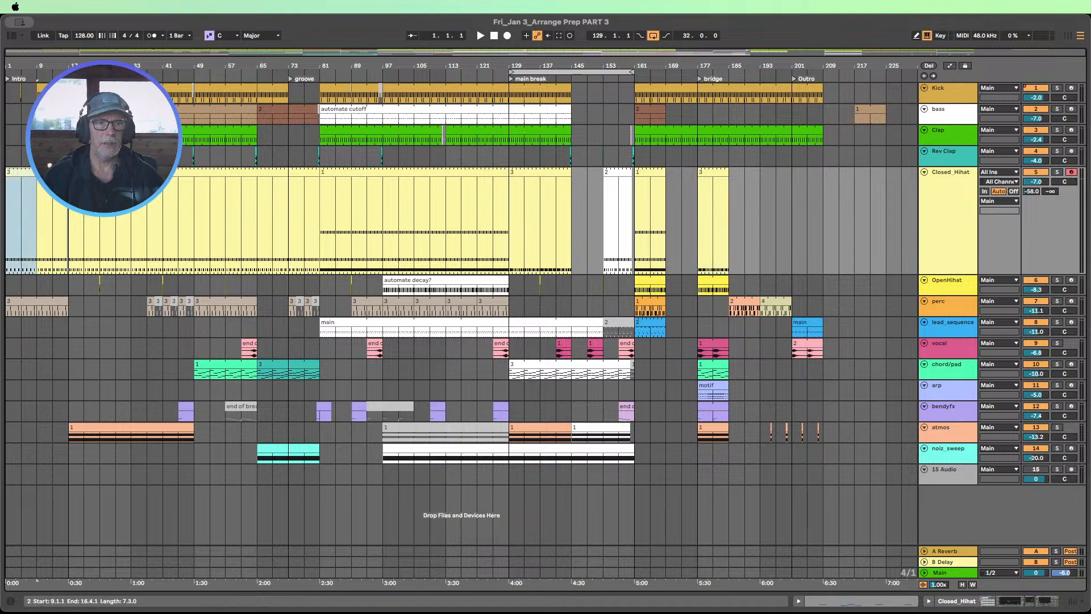
left_click(52, 172)
left_click(94, 172)
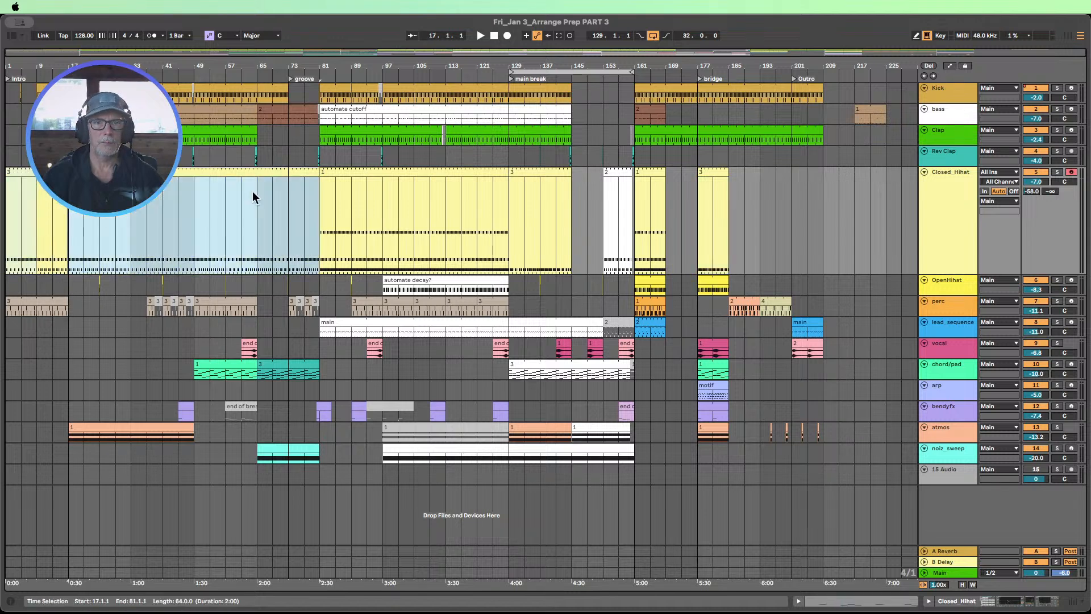
left_click(344, 172)
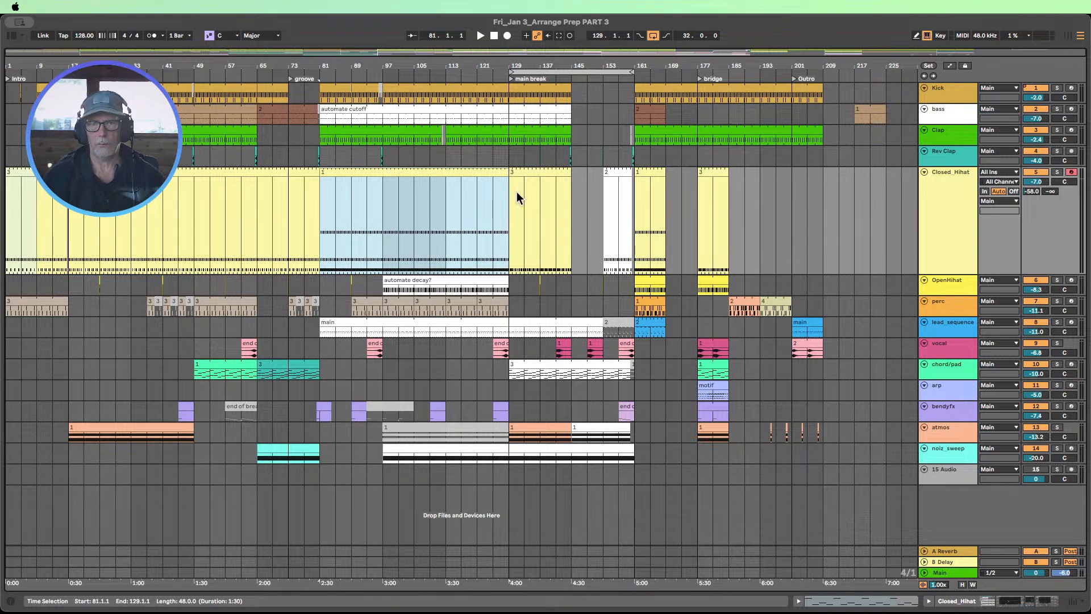
left_click(523, 175)
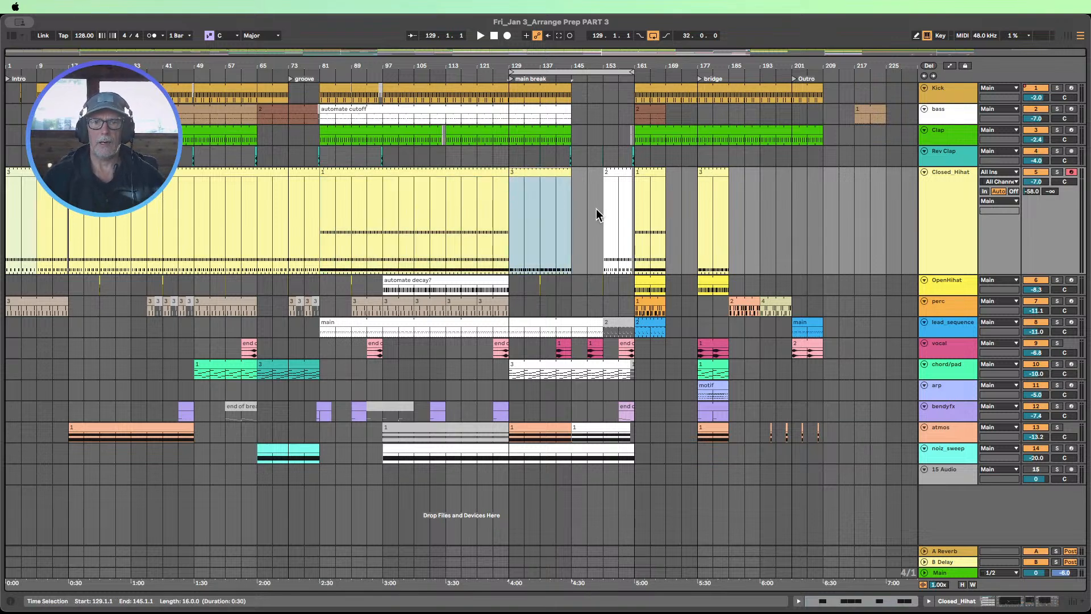
Step: Move the Closed_Hihat clip at bar 177 to bar 201 and copy the track's bars 17 to 33 to bar 185
left_click(713, 176)
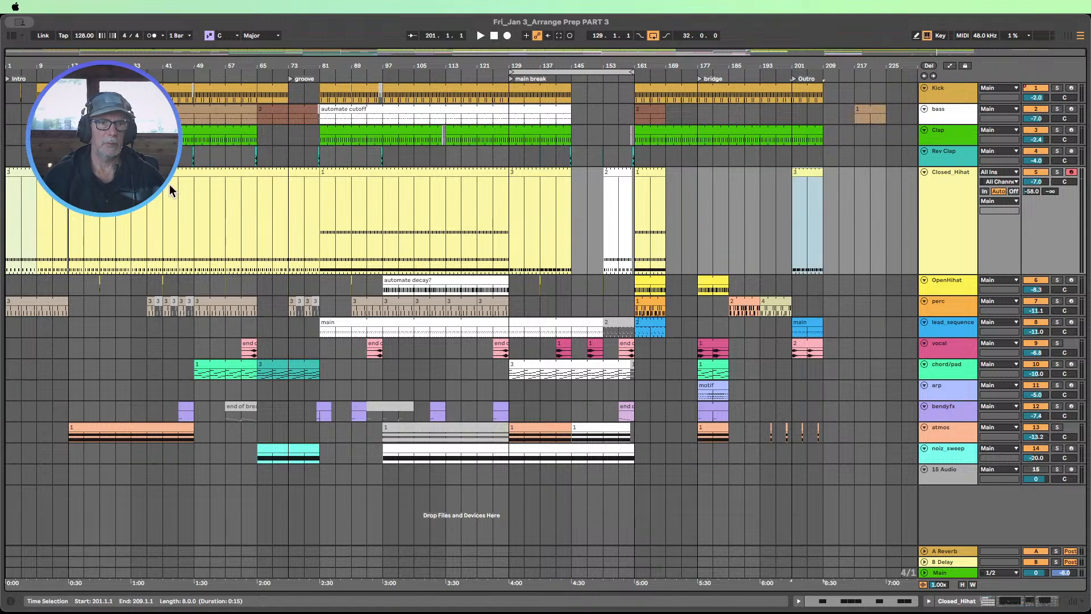
left_click_drag(69, 239, 131, 238)
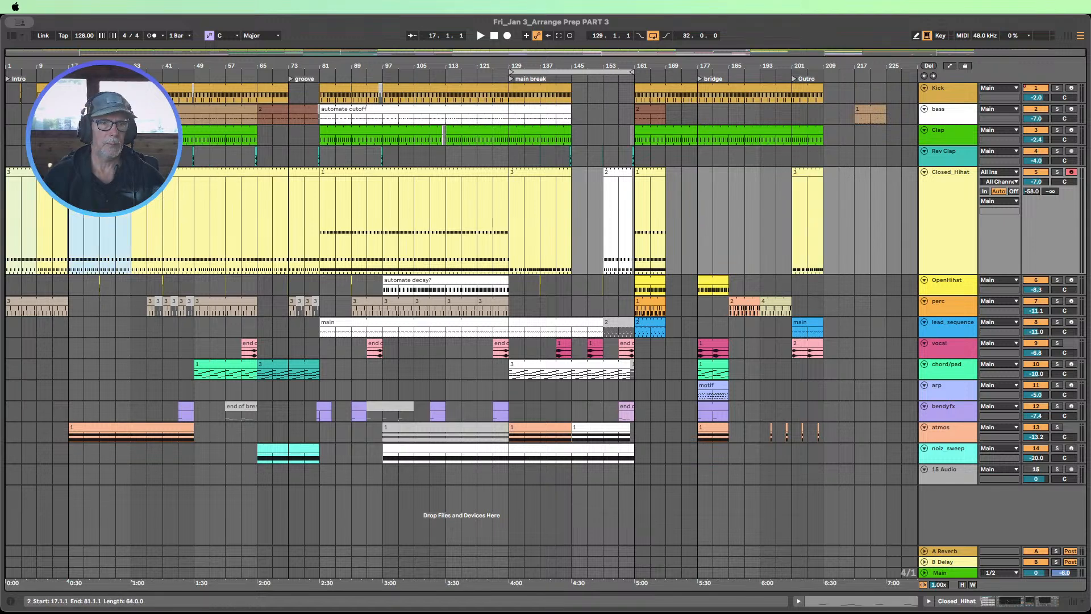
left_click_drag(103, 186, 765, 176)
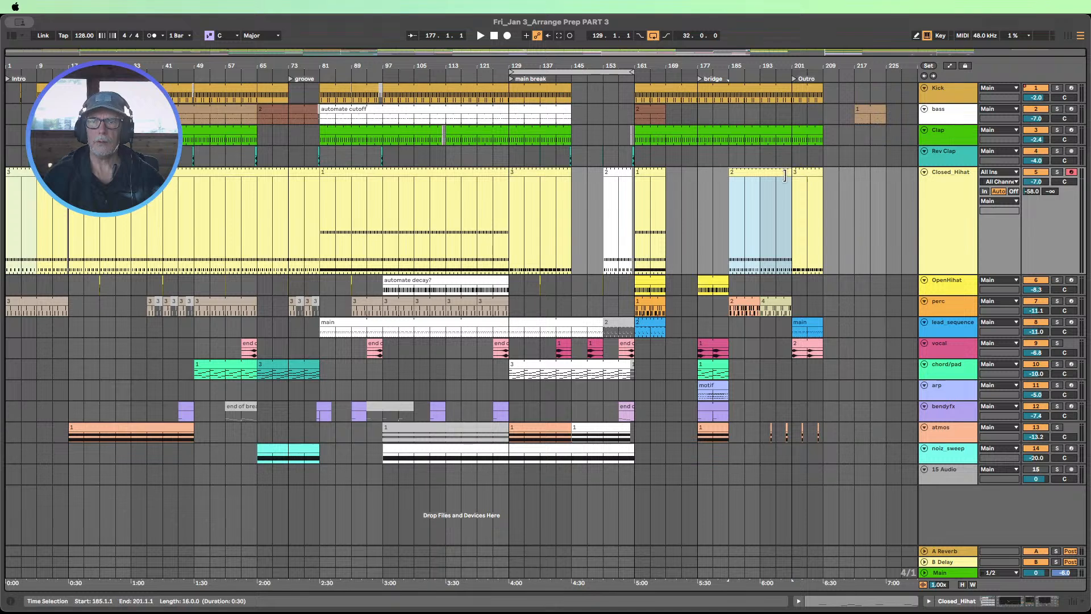
Step: Move the OpenHihat clip at bar 177 to bar 217 and extend the clip that starts at bar 161 to bar 185
left_click(711, 282)
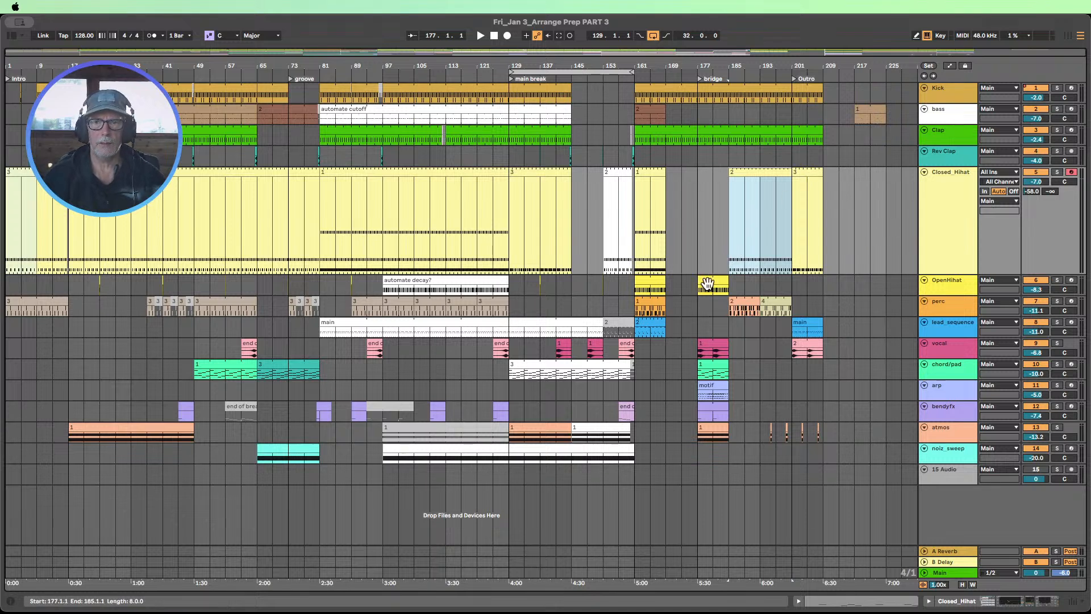
left_click_drag(711, 282, 868, 287)
left_click_drag(665, 280, 728, 280)
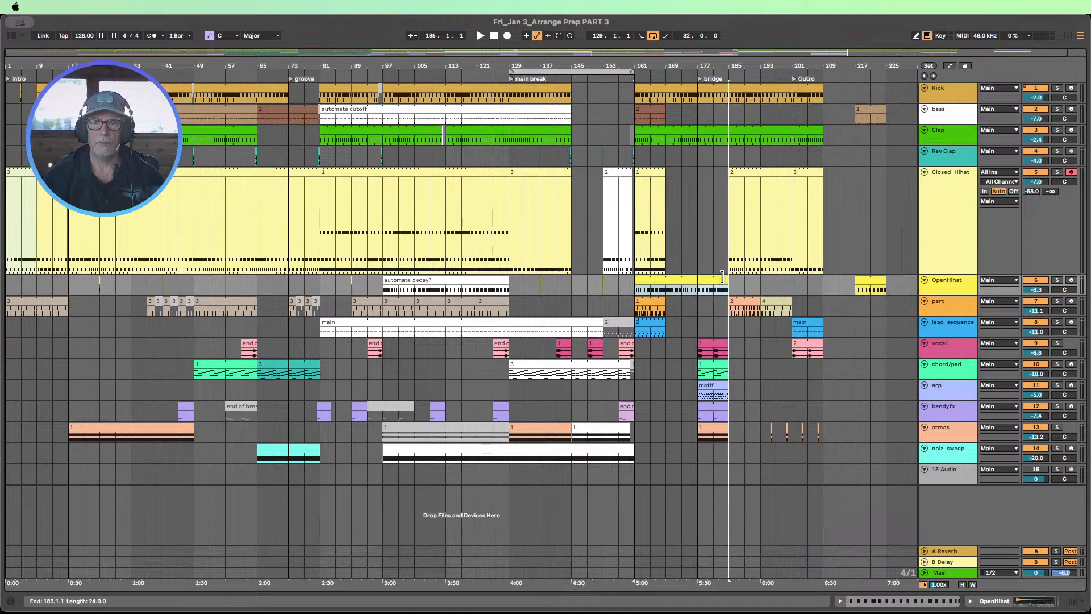
left_click(698, 78)
left_click_drag(700, 110, 728, 437)
left_click(691, 113)
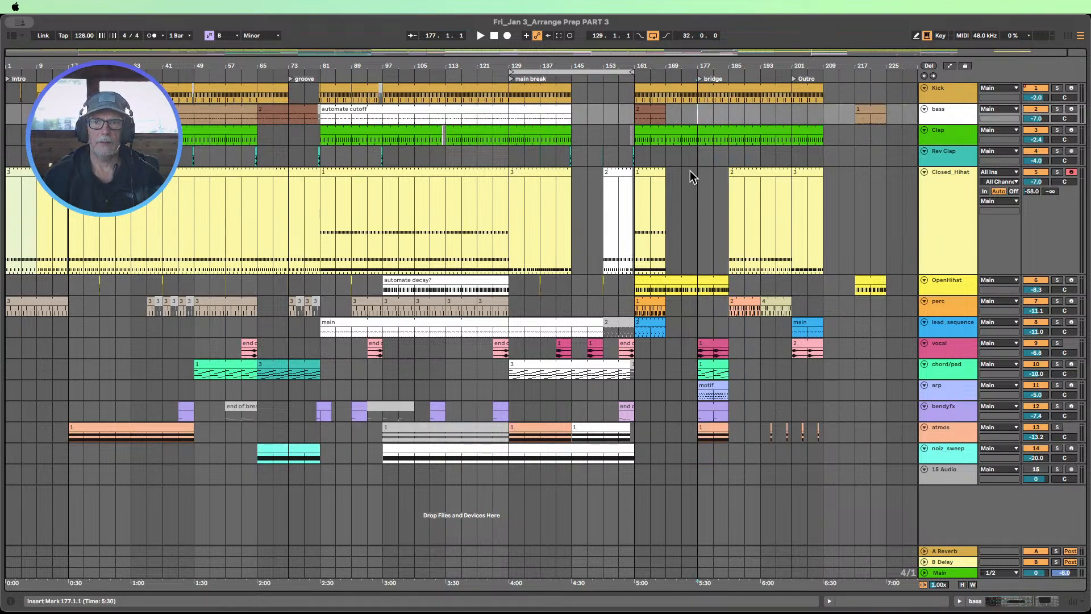
left_click(712, 282)
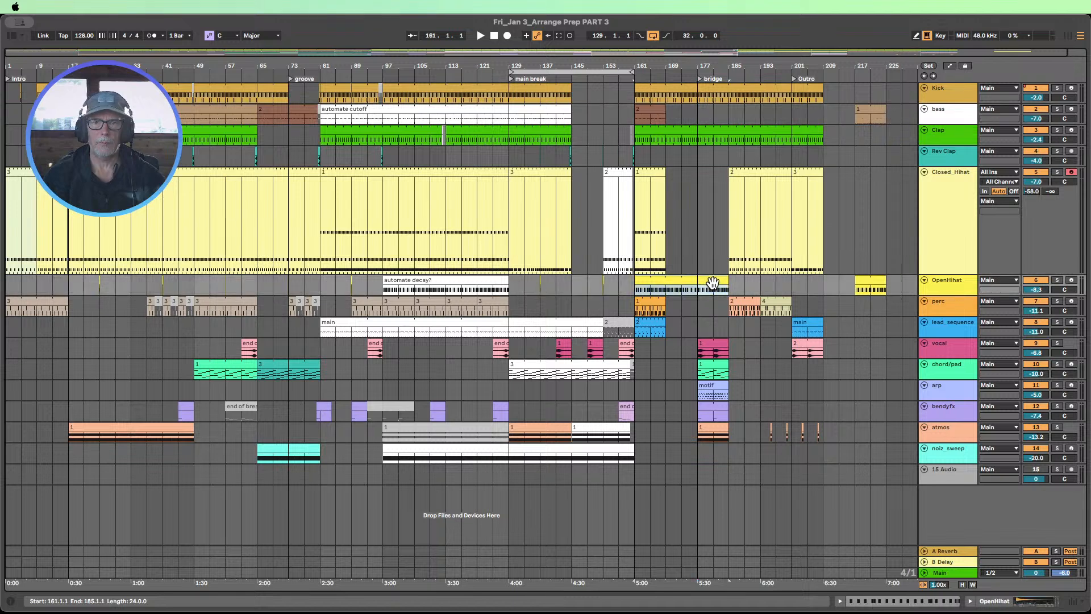
Step: Review the perc clips and compare the notes of the one at bar 113 with those of the one at bar 161
left_click(748, 305)
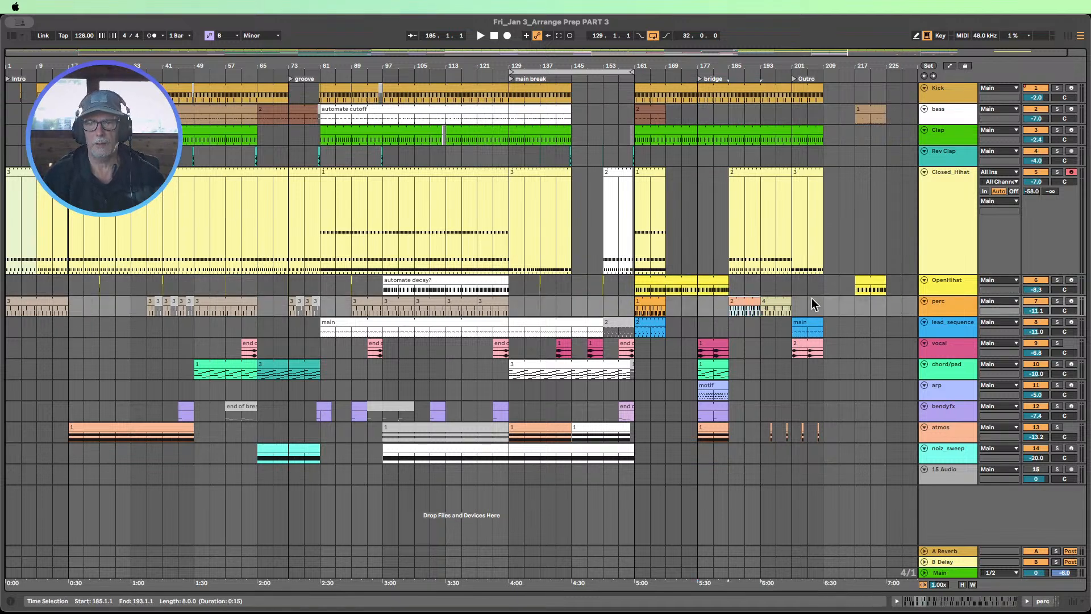
left_click(785, 300, "shift")
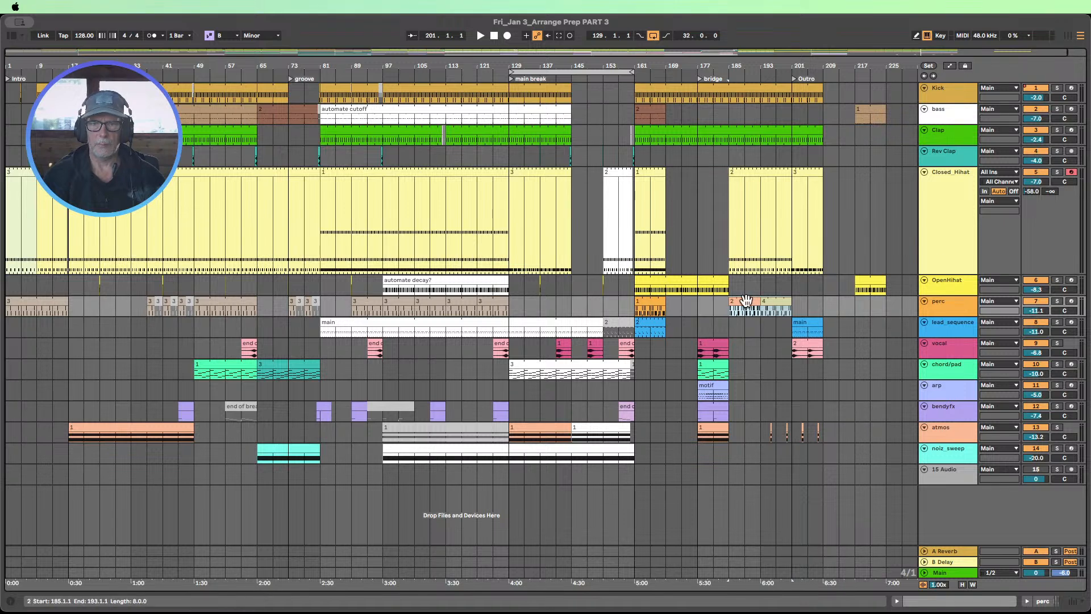
left_click(358, 305)
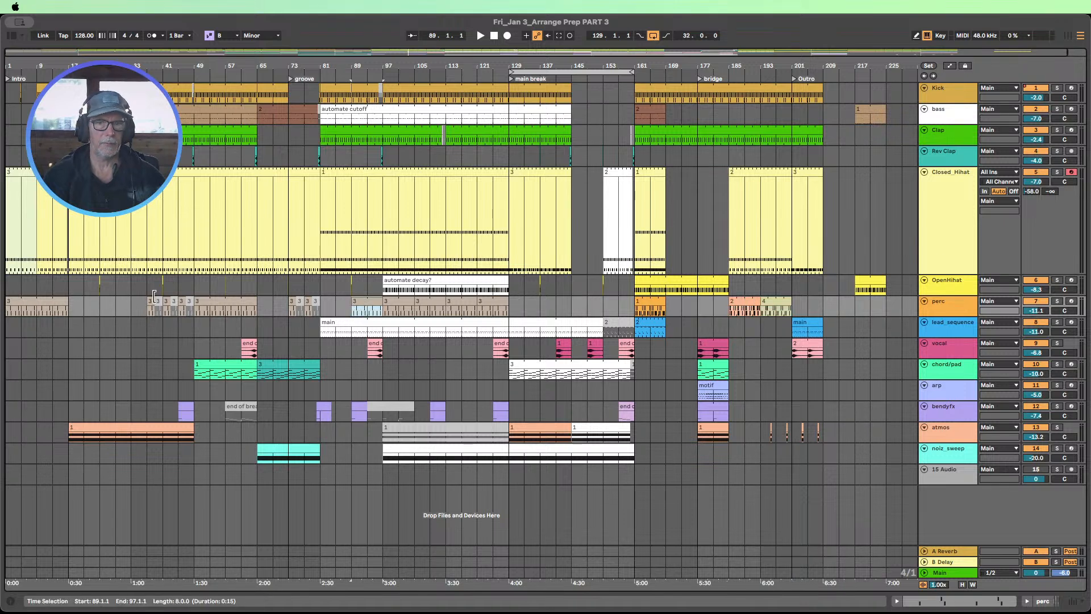
left_click(650, 304)
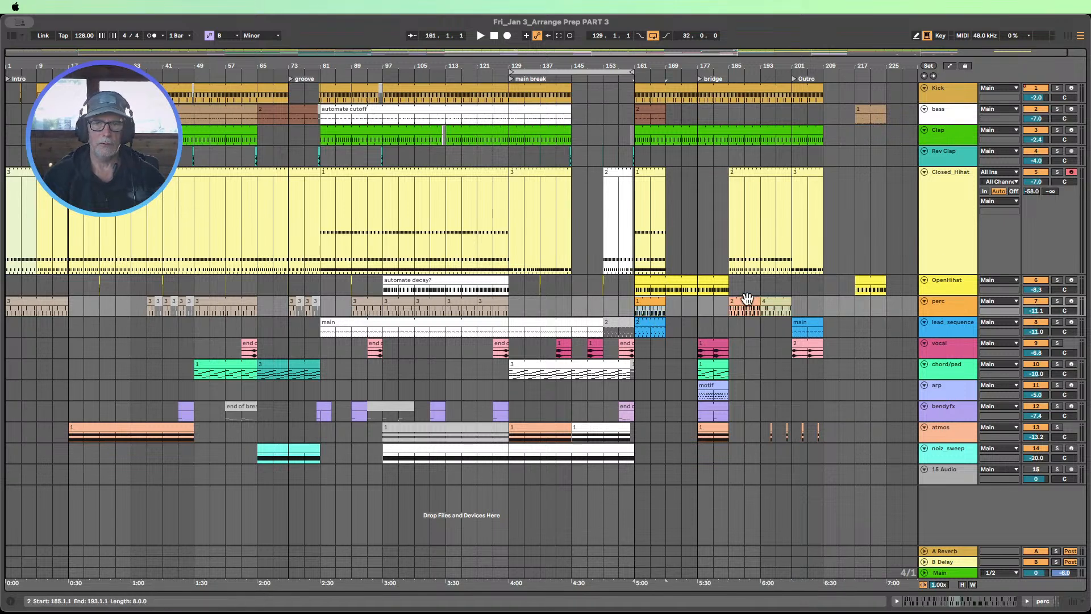
double_click(467, 302)
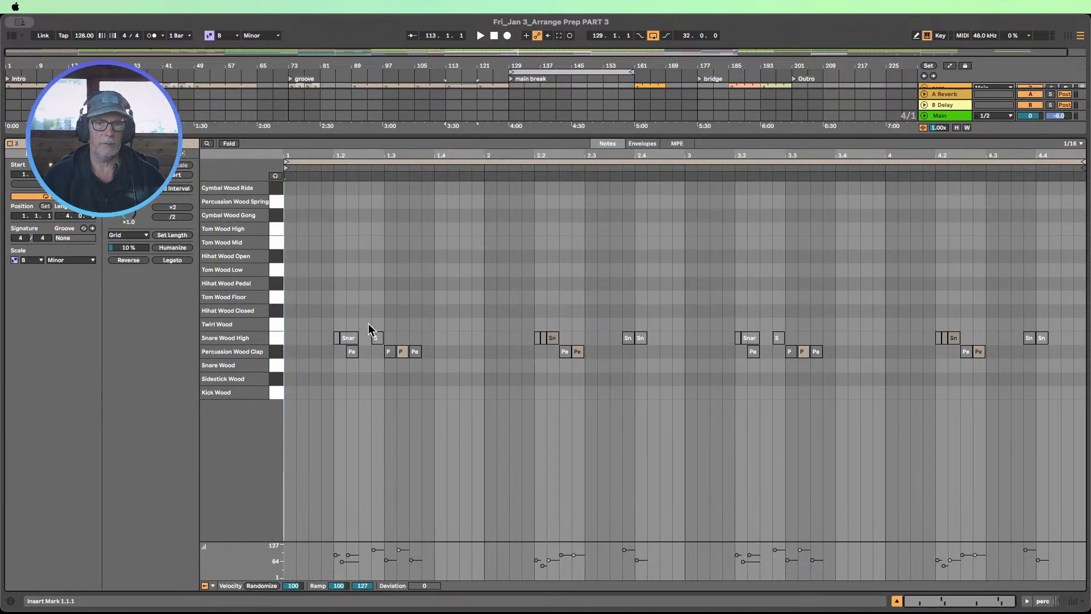
left_click_drag(1074, 390, 257, 270)
left_click(897, 602)
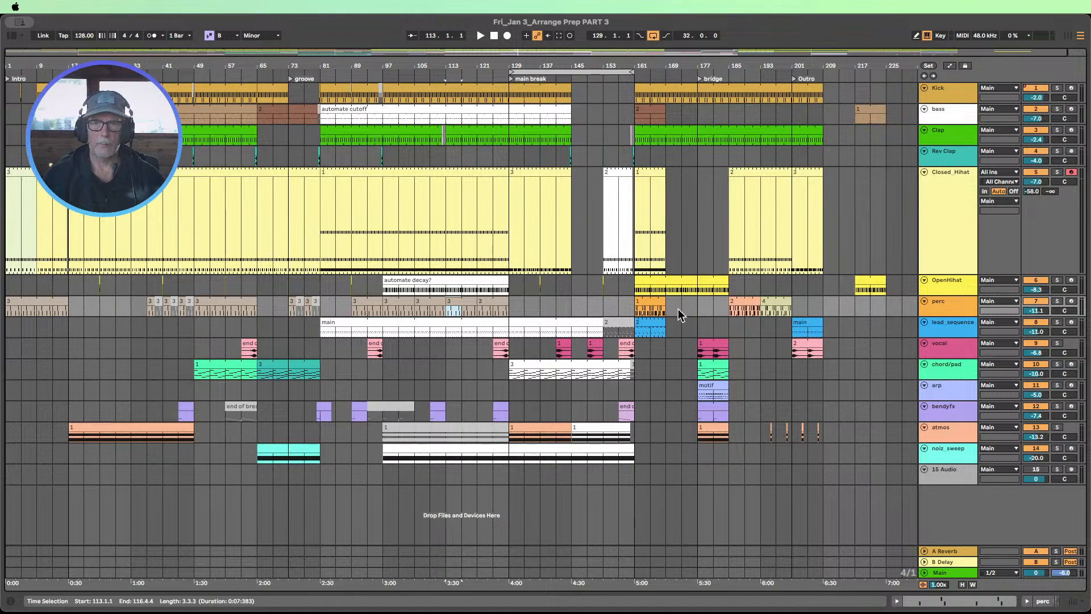
double_click(653, 304)
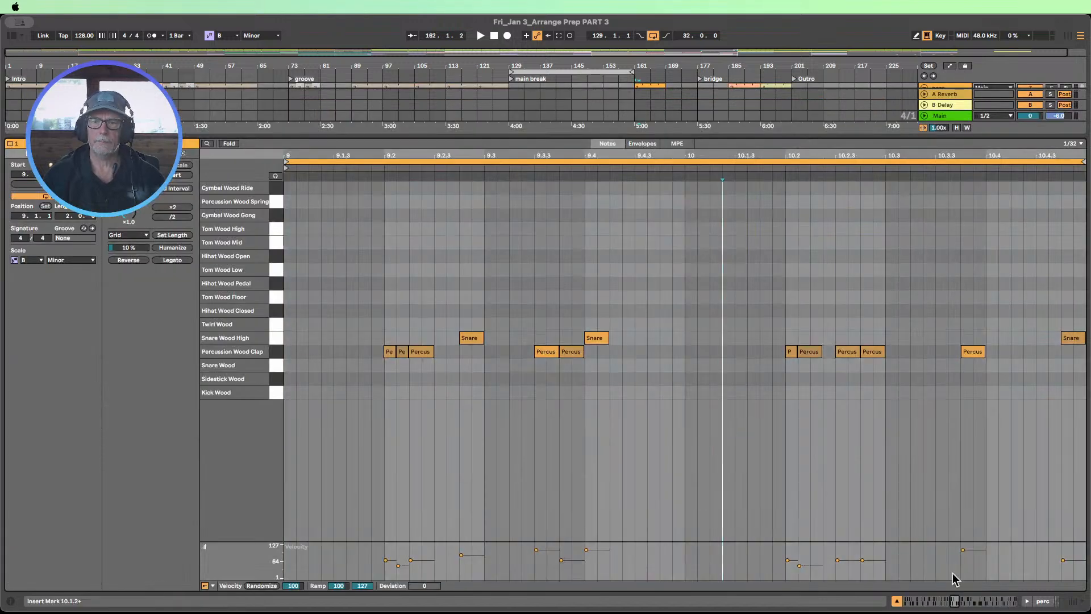
left_click(897, 602)
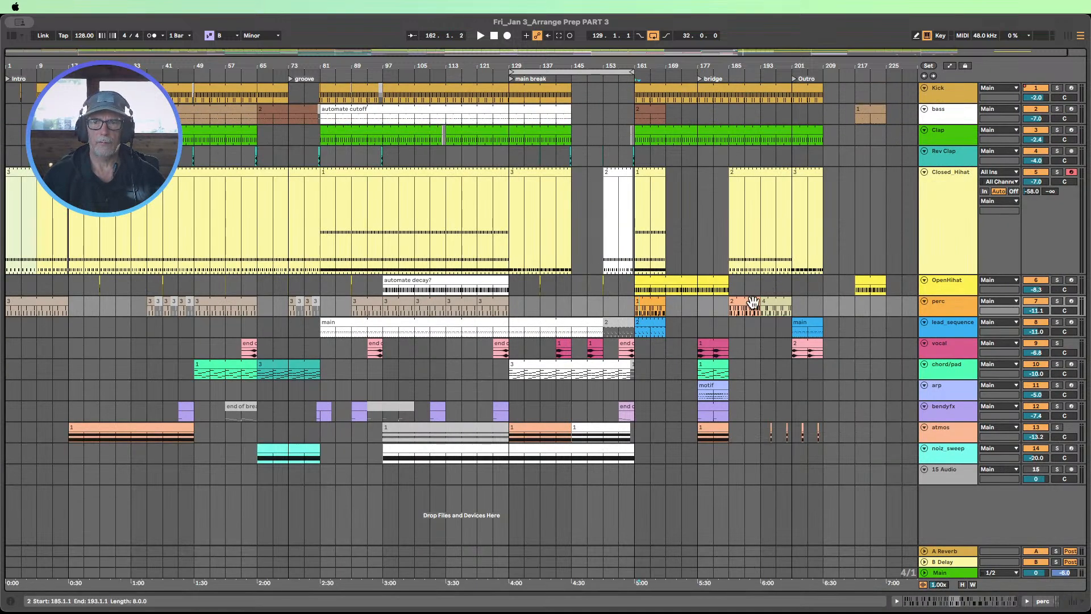
Step: Move the two perc clips spanning bars 185 to 201 together so they start at bar 217
left_click(774, 306)
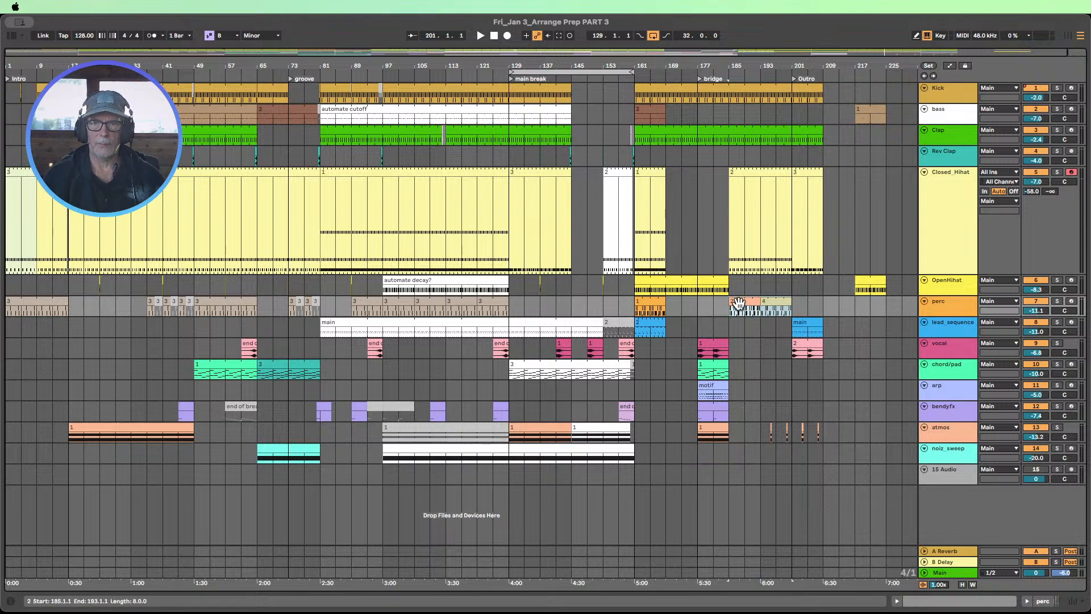
left_click_drag(739, 310, 863, 310)
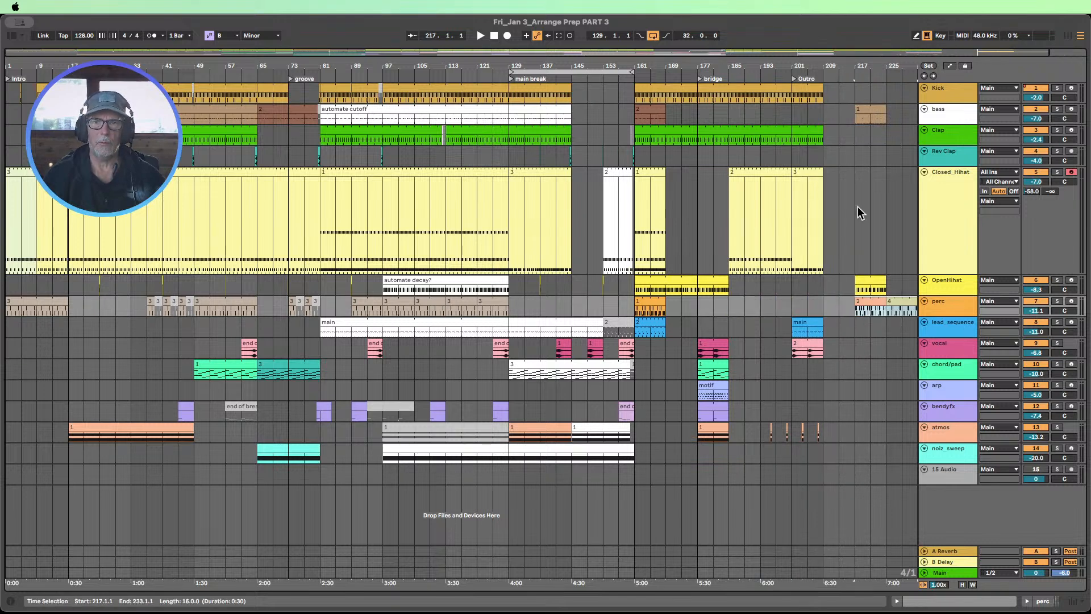
Step: Solo the lead_sequence track and listen to its main clip and the clip that starts at bar 161
left_click(805, 325)
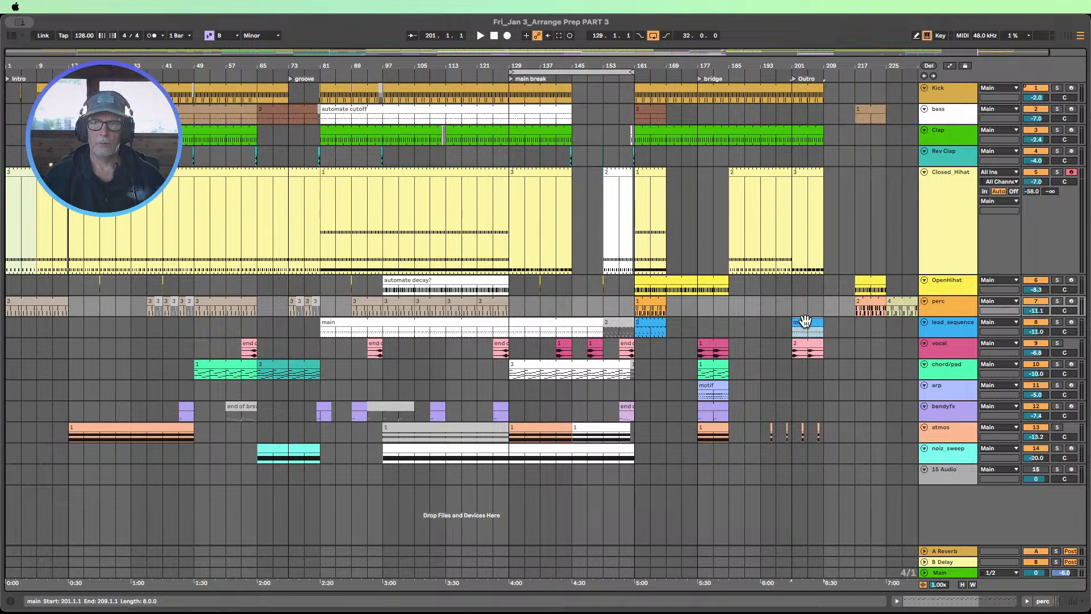
left_click(643, 323)
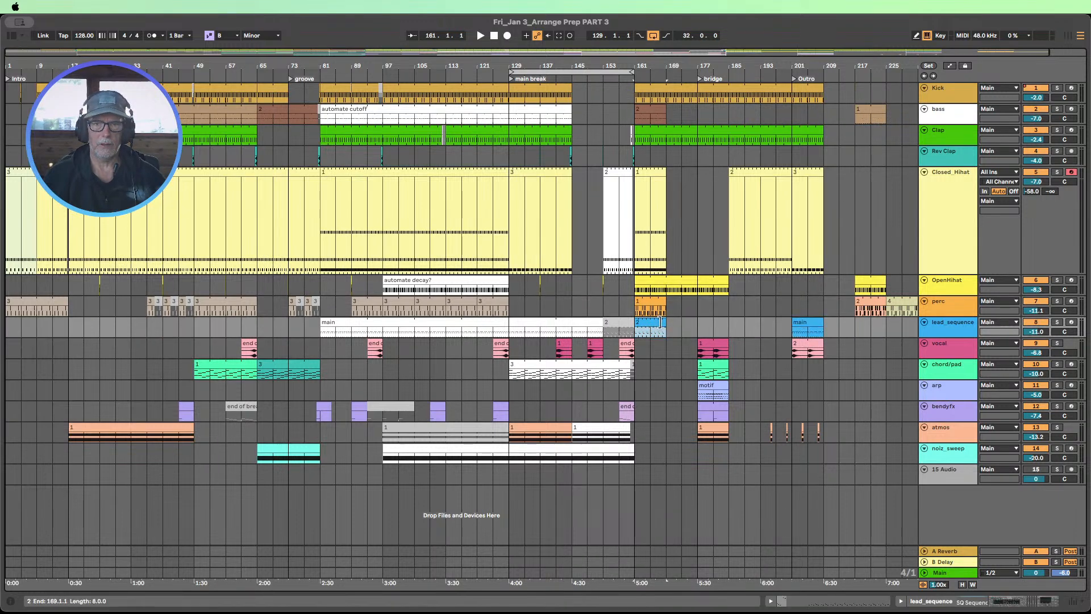
left_click(457, 324)
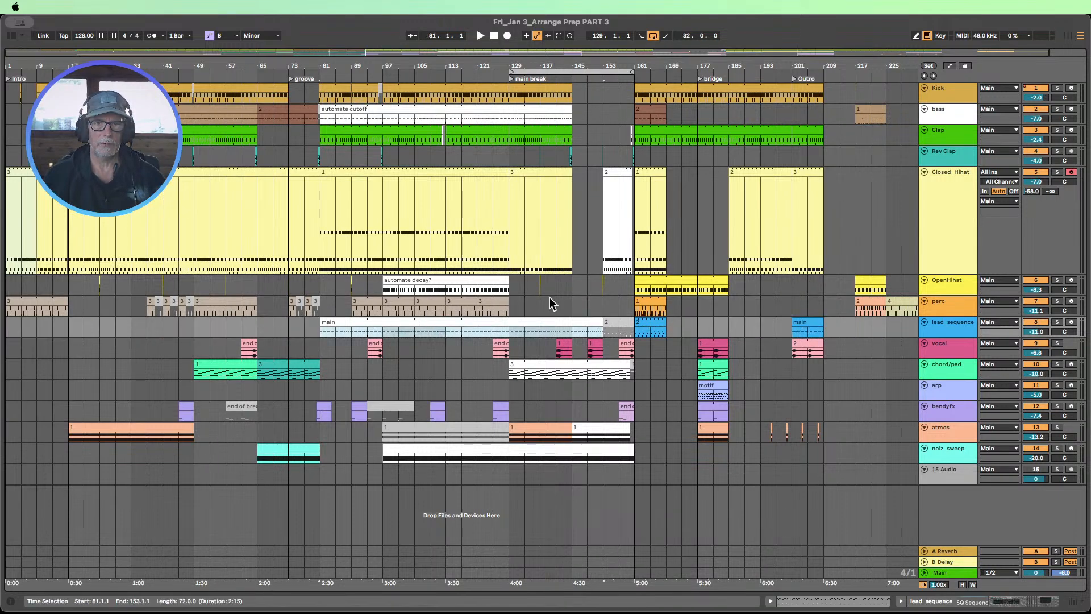
key("space")
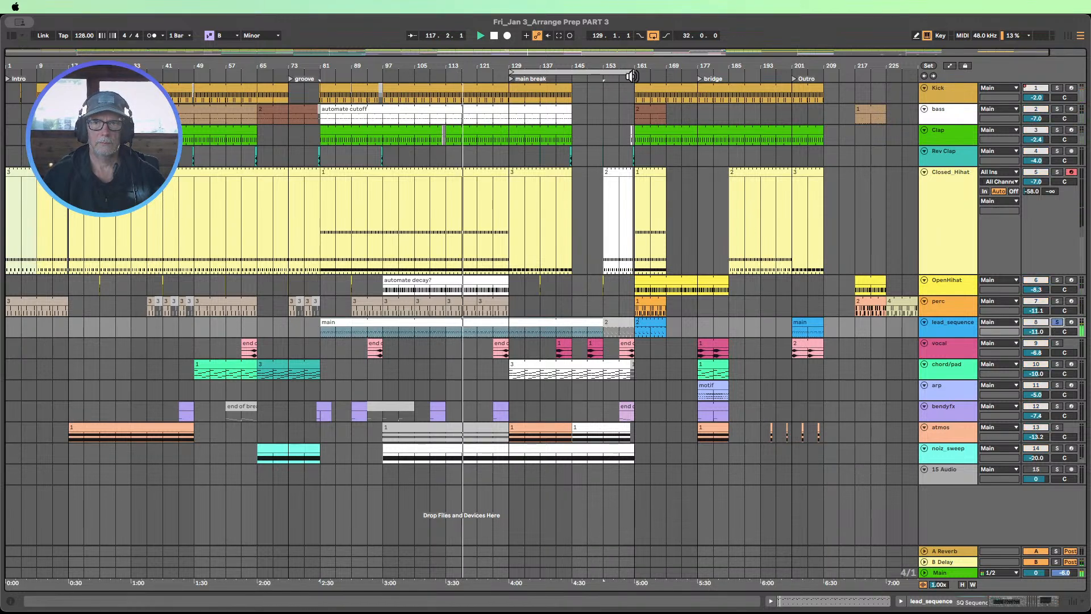
left_click(708, 82)
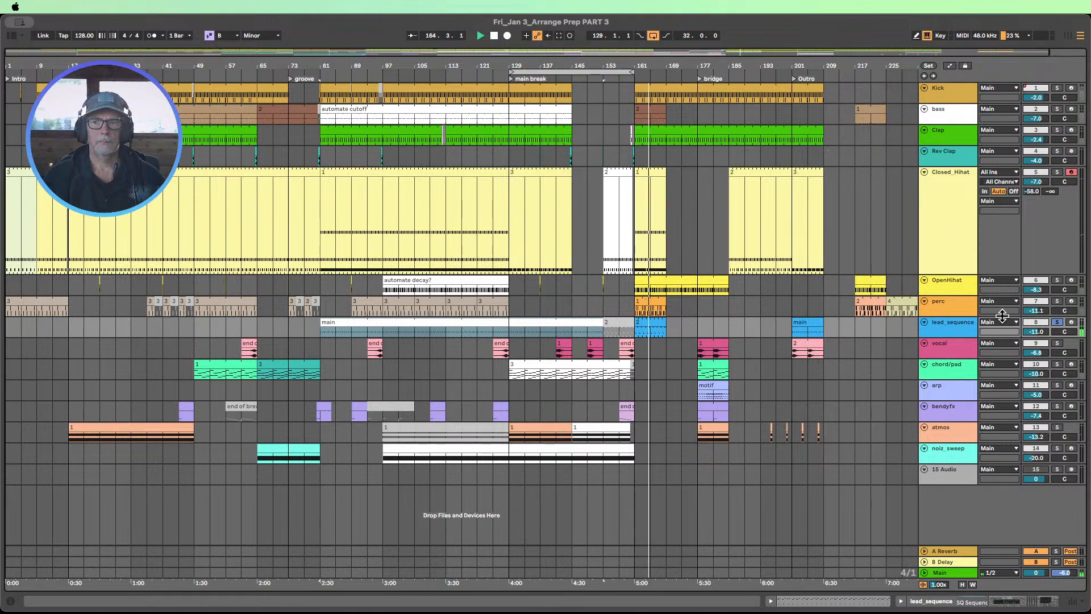
key("space")
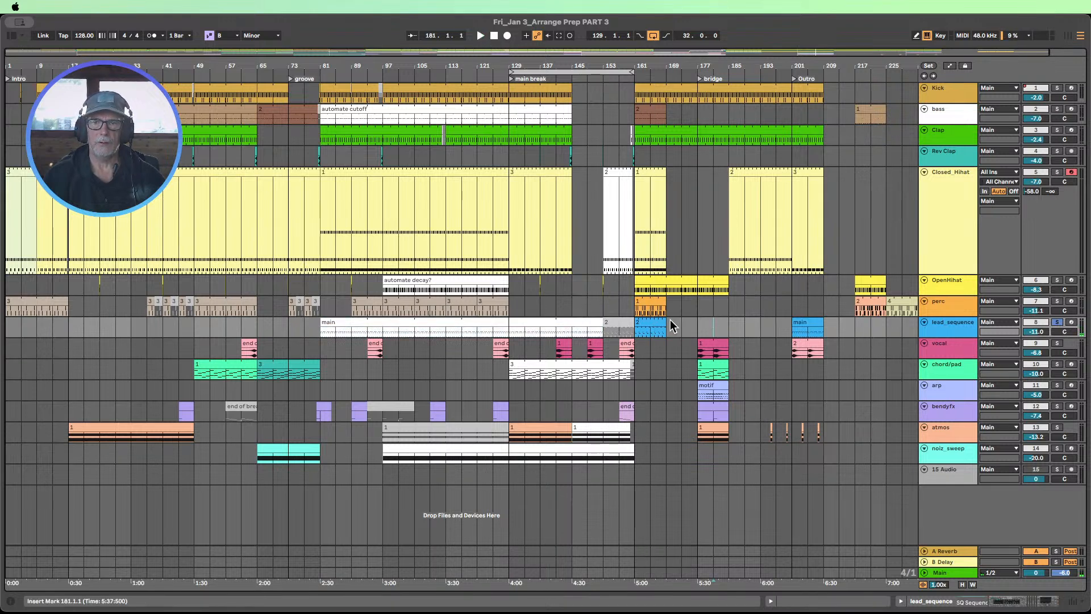
Step: Extend the lead_sequence clip that starts at bar 161 to bar 201 and move the main clip at bar 201 to bar 217
left_click_drag(666, 322, 721, 317)
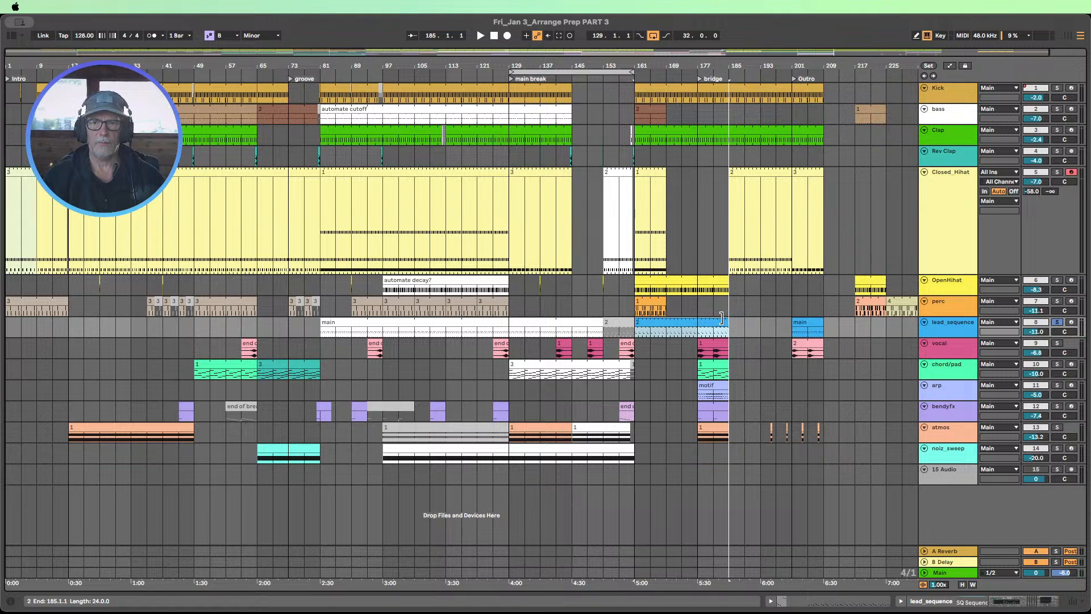
left_click(809, 324)
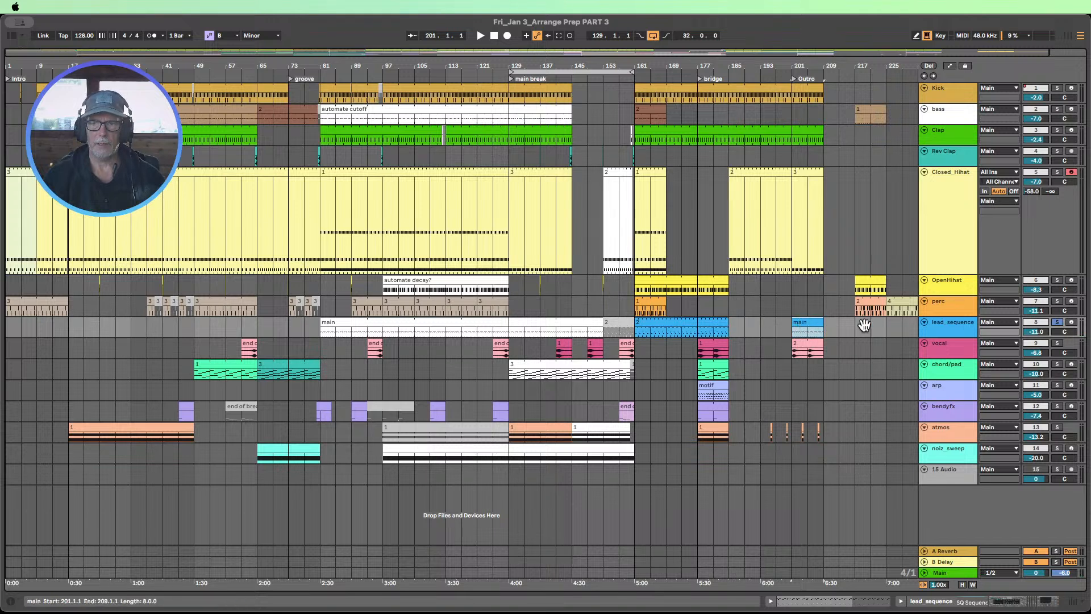
left_click_drag(865, 325, 876, 327)
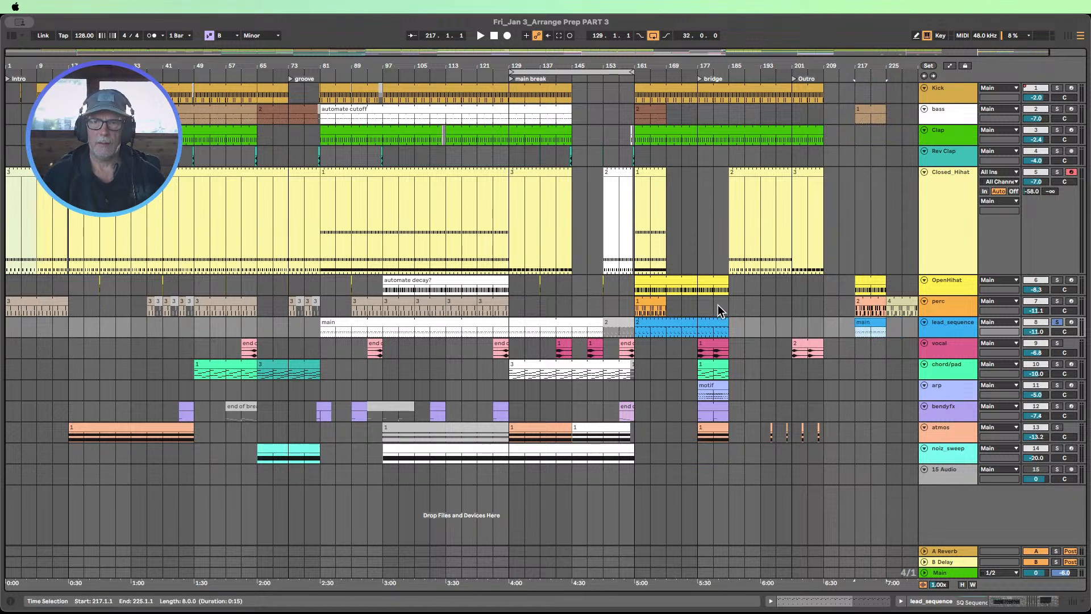
left_click_drag(726, 320, 792, 323)
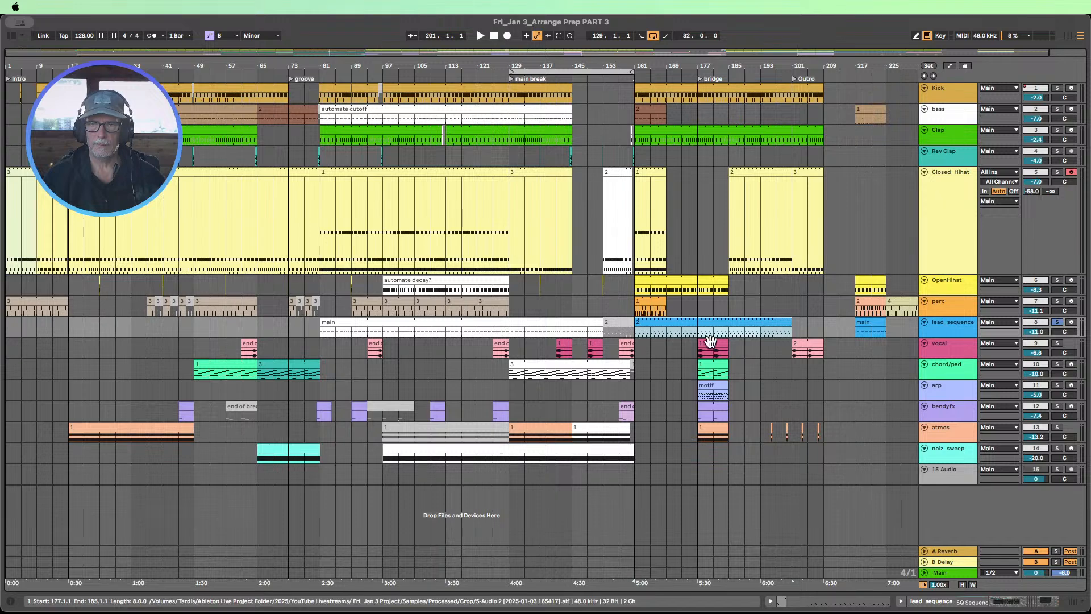
Step: Shorten the vocal clip that starts at bar 177 so it ends at bar 181
left_click_drag(728, 344, 714, 344)
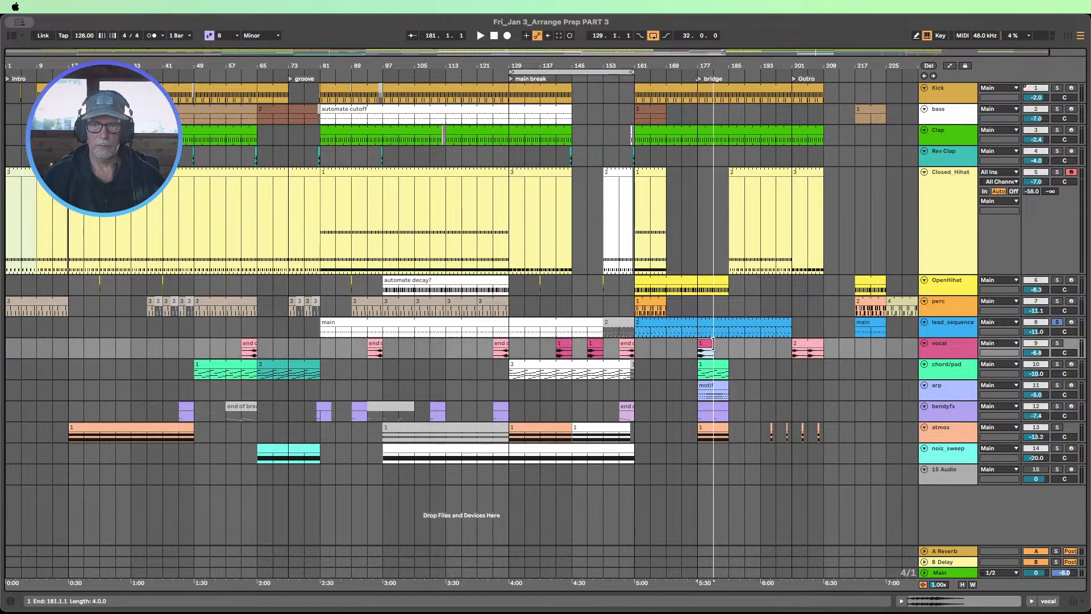
Step: Move the vocal clip at bar 177 to bar 173 and the vocal clip at bar 201 to bar 217
left_click(732, 348)
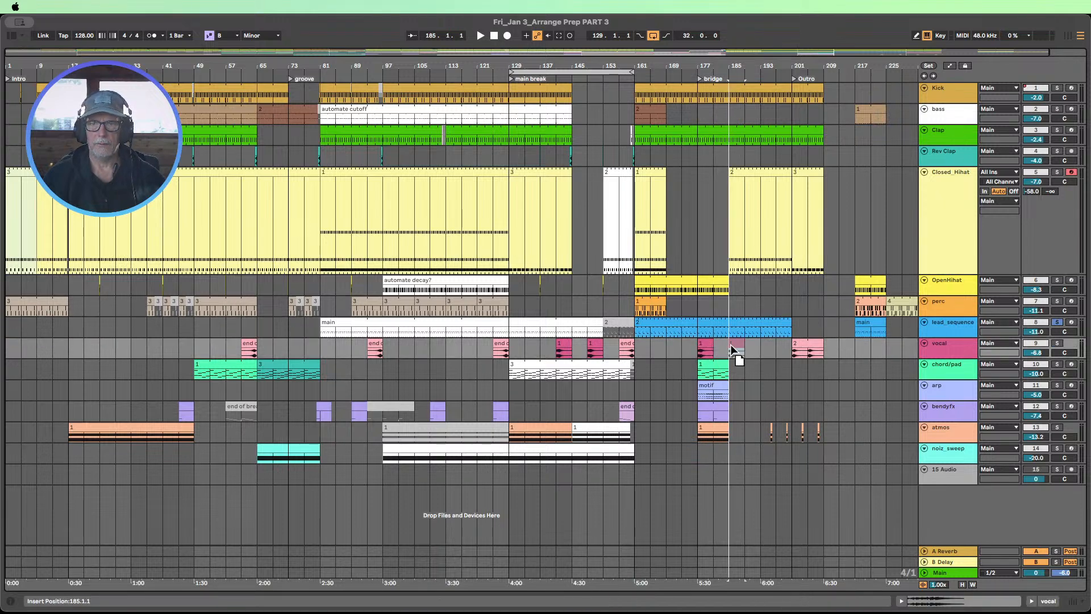
left_click_drag(710, 348, 694, 349)
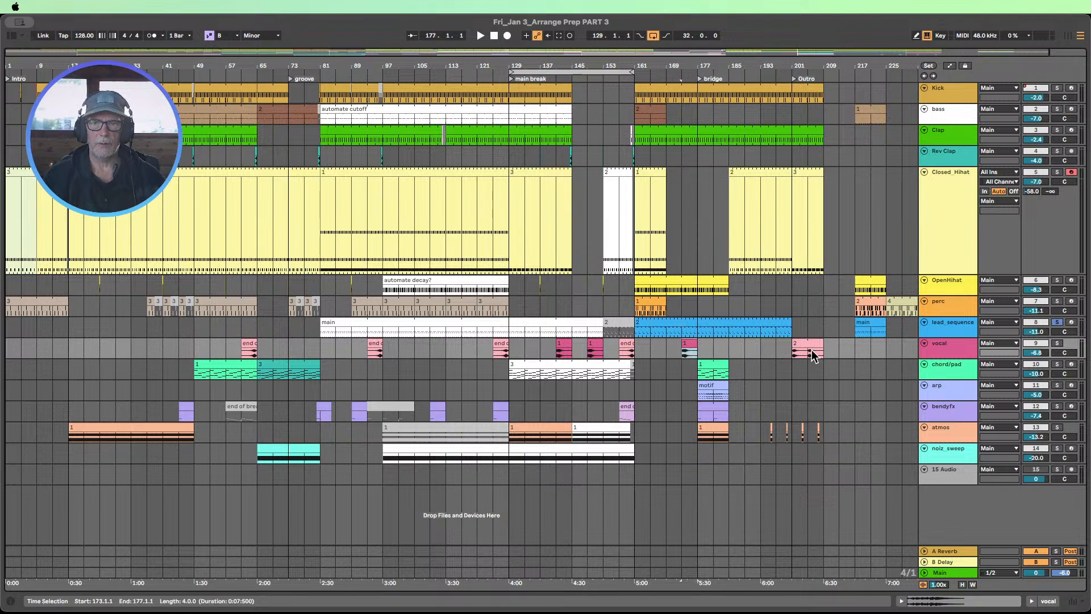
left_click_drag(817, 342, 869, 344)
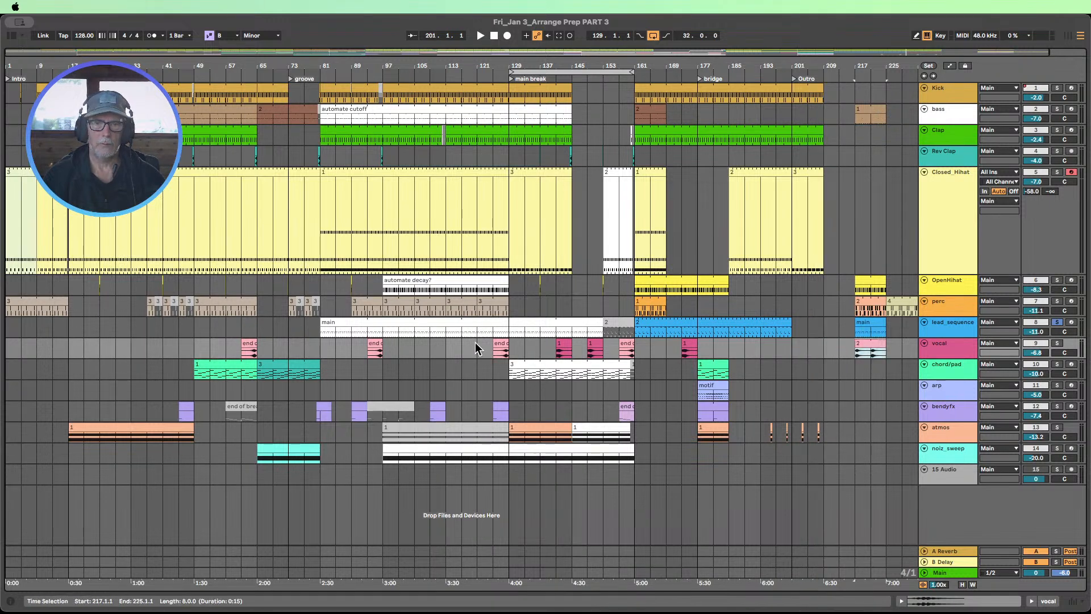
Step: Copy the vocal clip at the end of the section before the main break to bars 181 and 197
left_click(501, 345)
left_click_drag(499, 345, 780, 344)
left_click(761, 356)
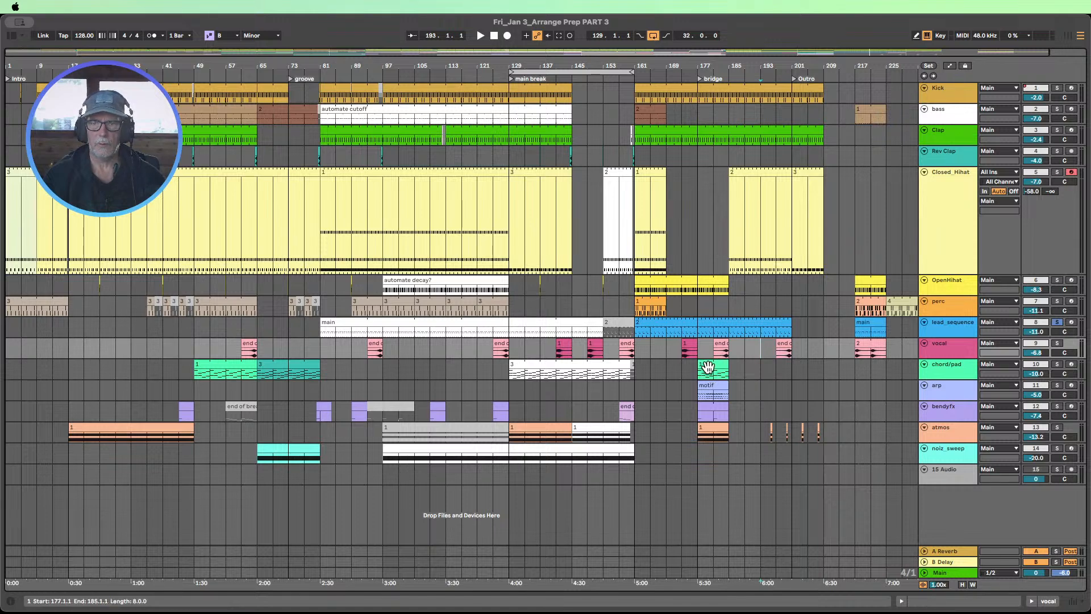
Step: Move the chord/pad clip at bar 177 to bar 185 and duplicate it so the part runs to bar 209
left_click_drag(712, 368, 805, 366)
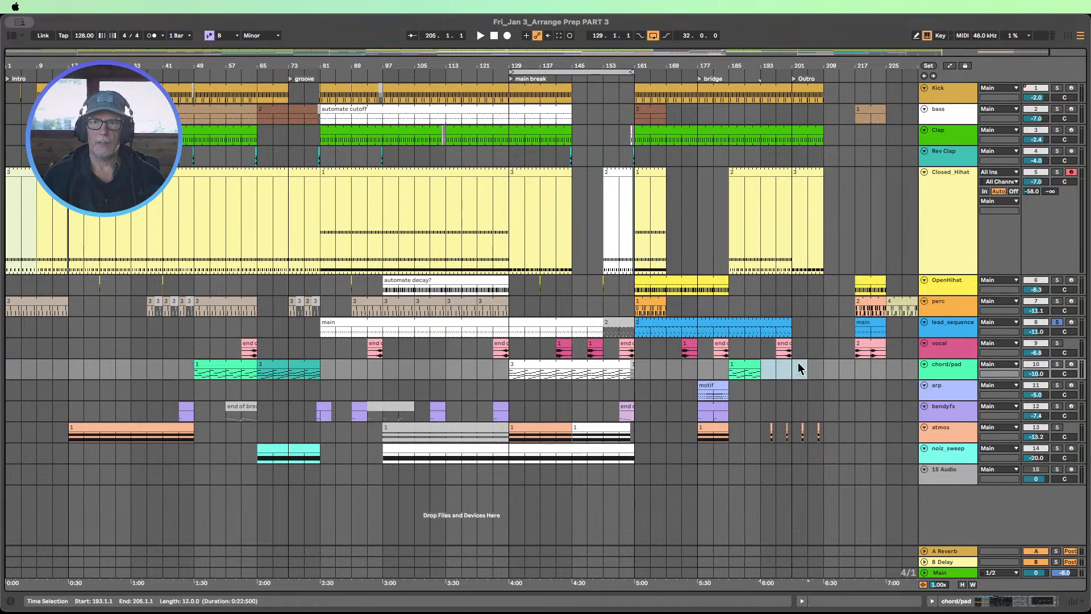
key("ctrl+d")
key("ctrl+d")
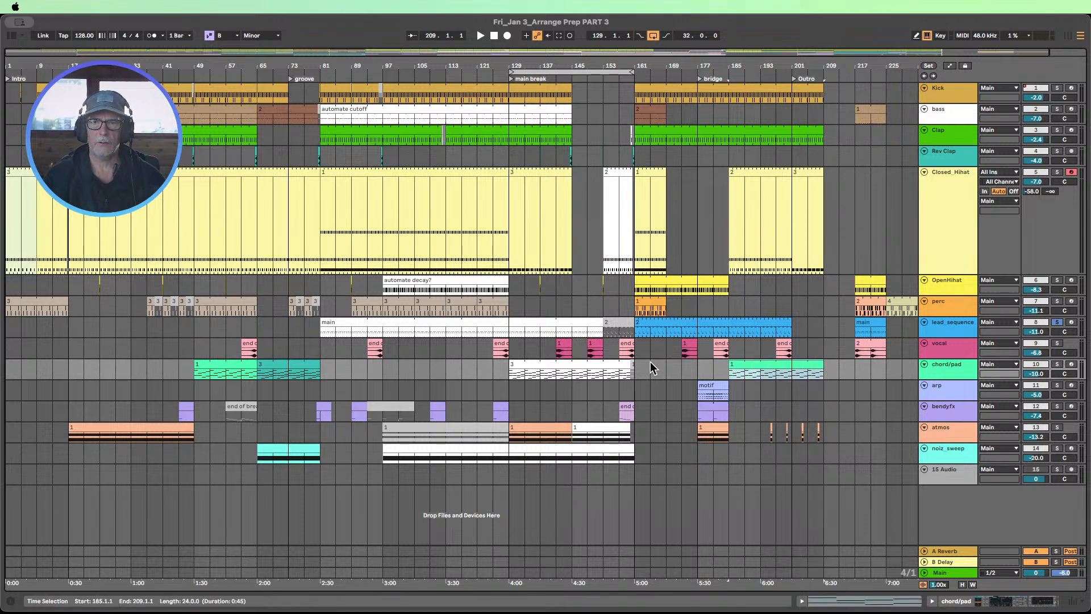
Step: Examine the notes in the chord/pad clips that start at bars 49 and 65
left_click(309, 367)
left_click(217, 367)
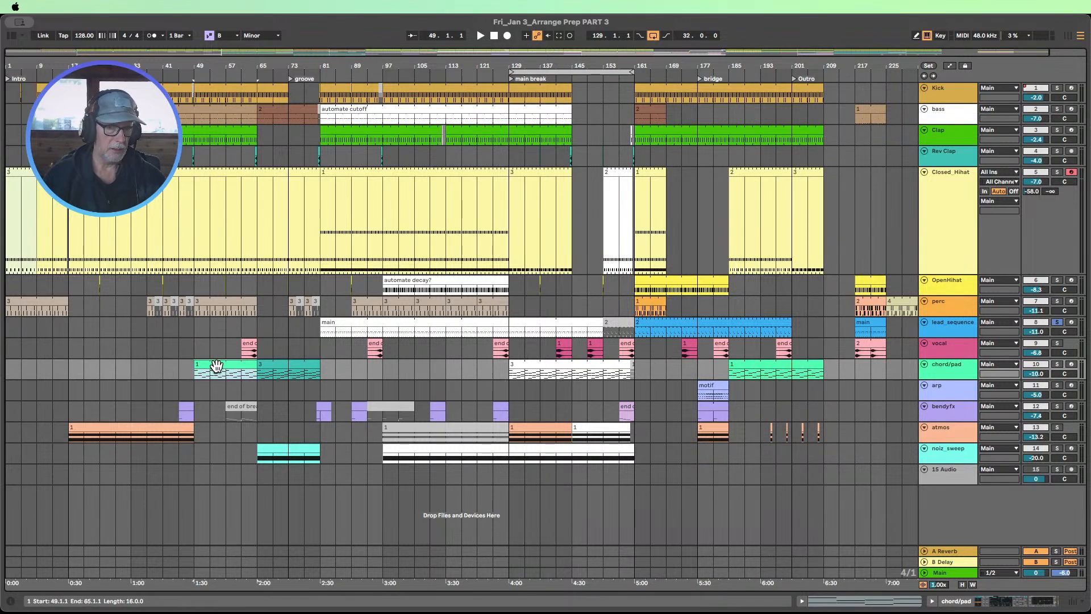
double_click(220, 367)
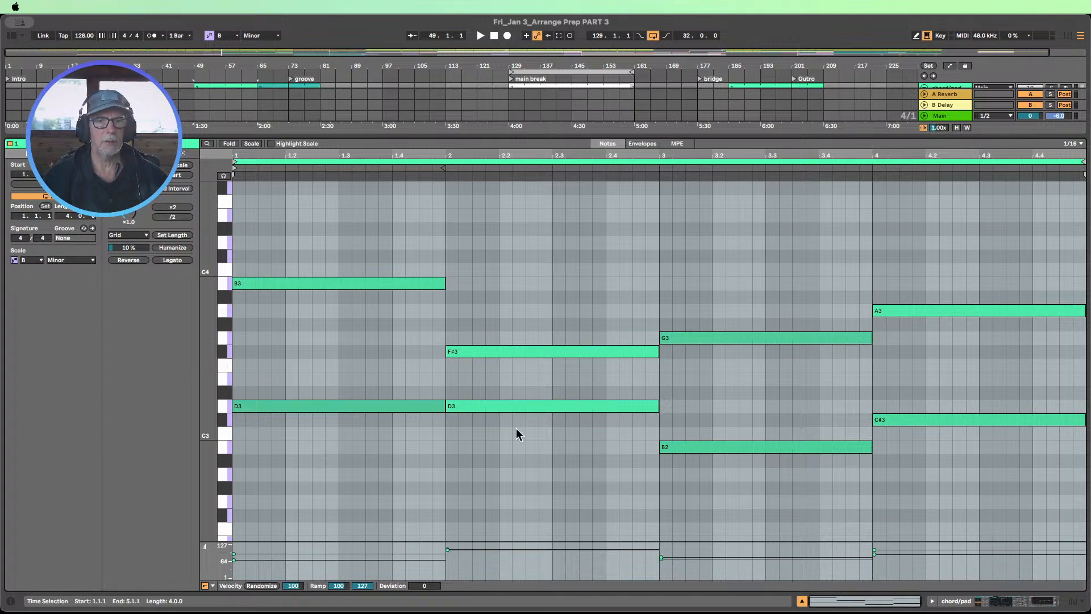
left_click_drag(1032, 476, 367, 220)
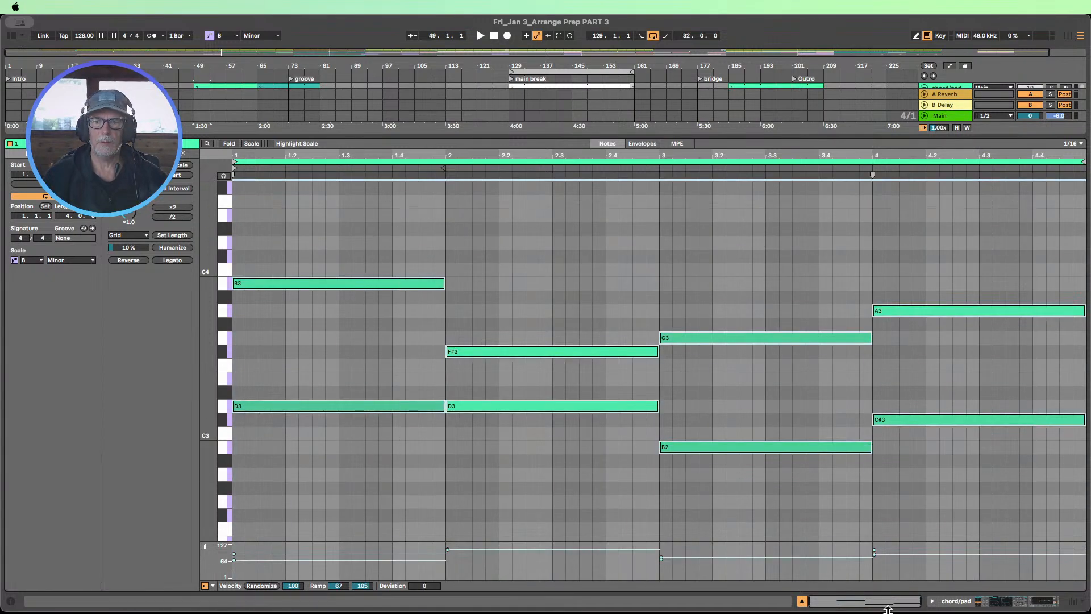
left_click(802, 601)
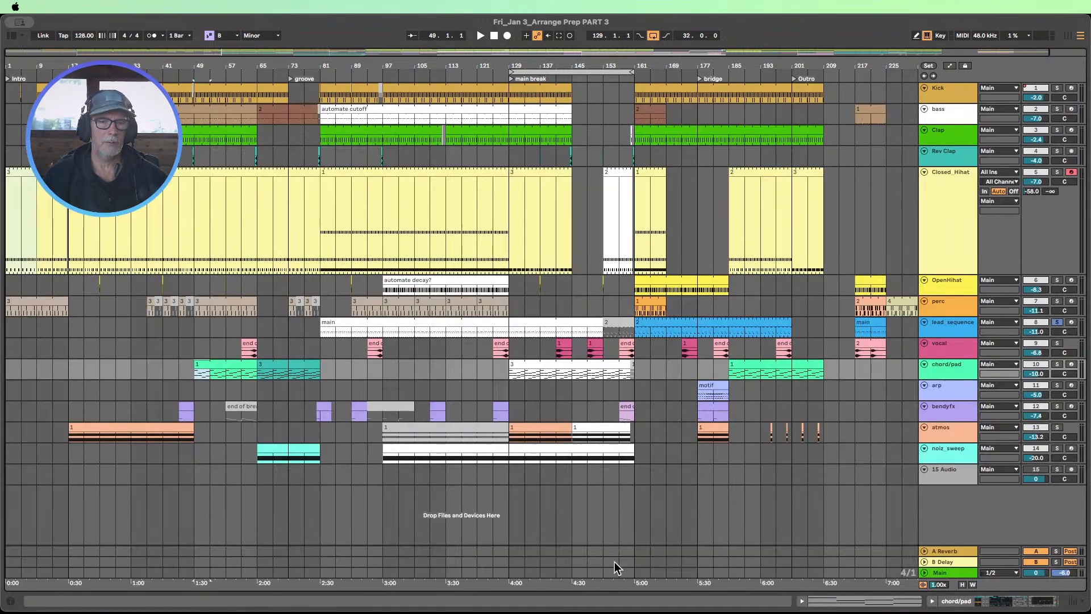
double_click(279, 369)
key("super+a")
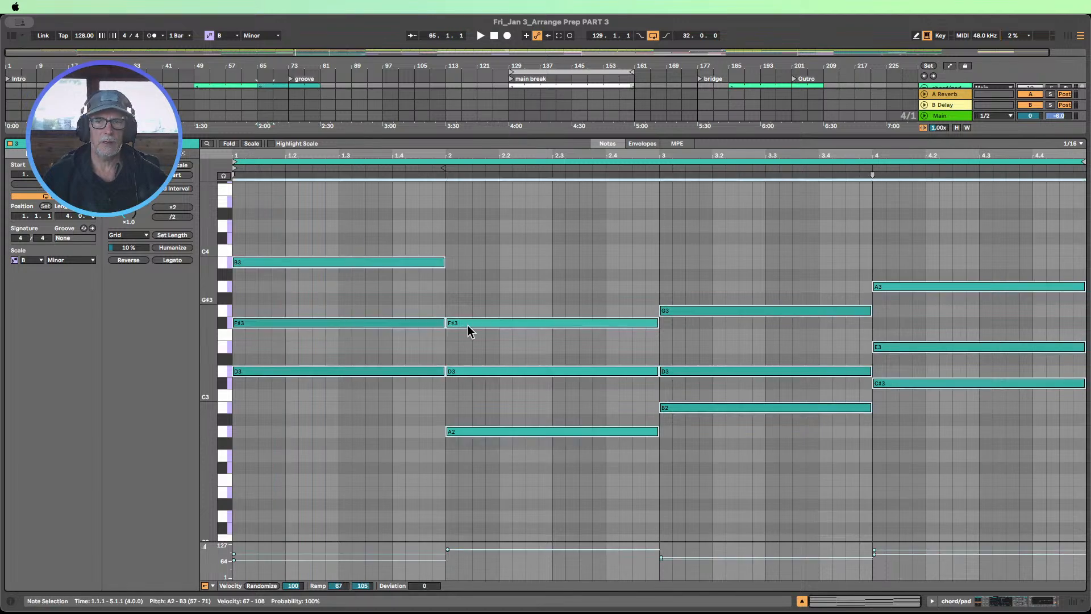
left_click(802, 601)
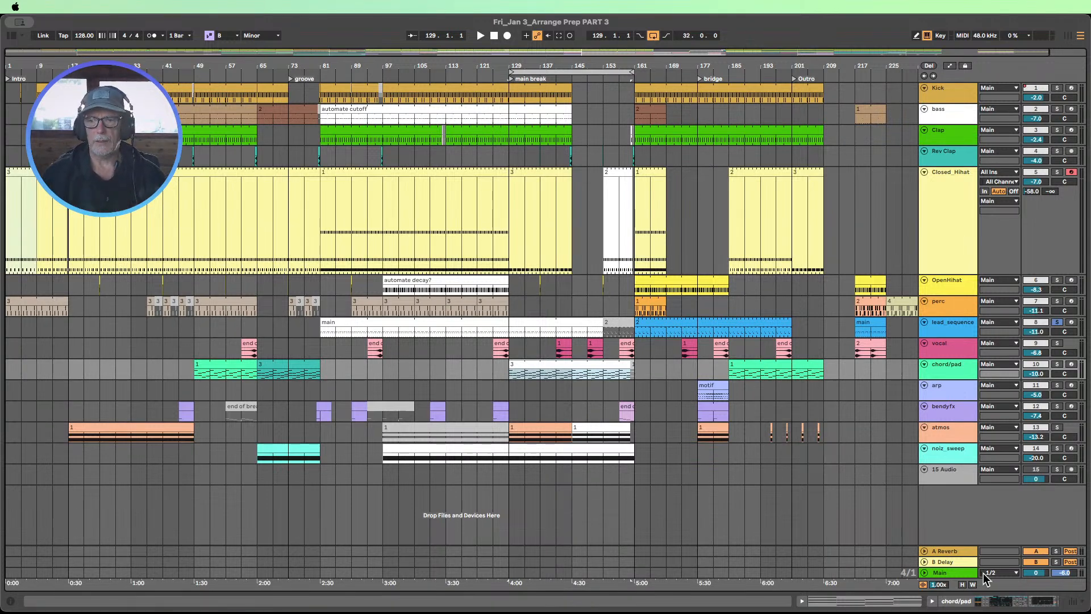
Step: Solo the arp track, listen from the bridge marker and extend the motif clip to bar 209
left_click(962, 585)
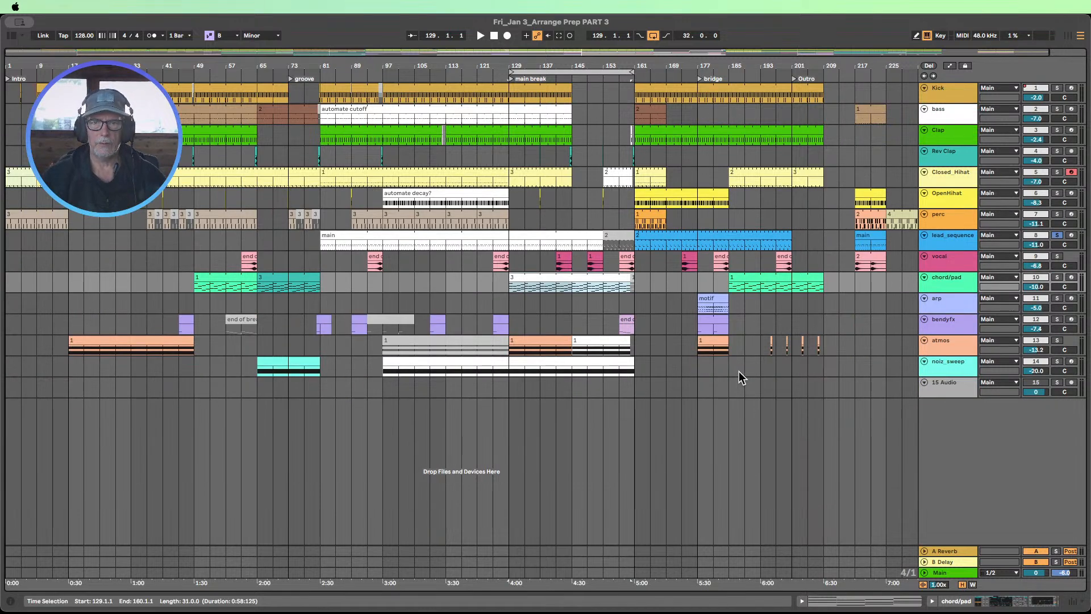
left_click(711, 300)
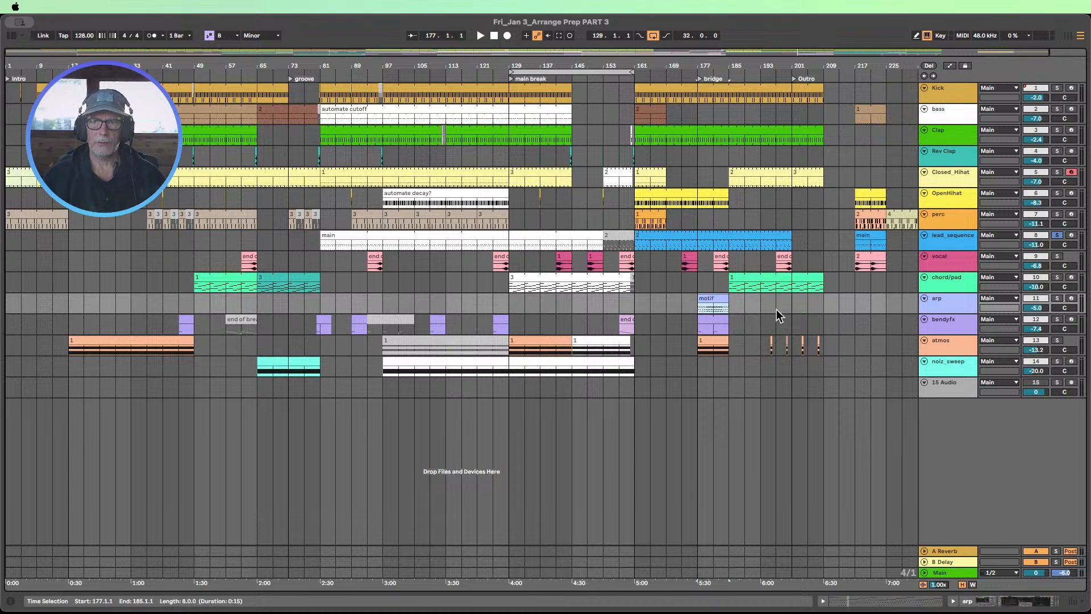
left_click(1057, 298)
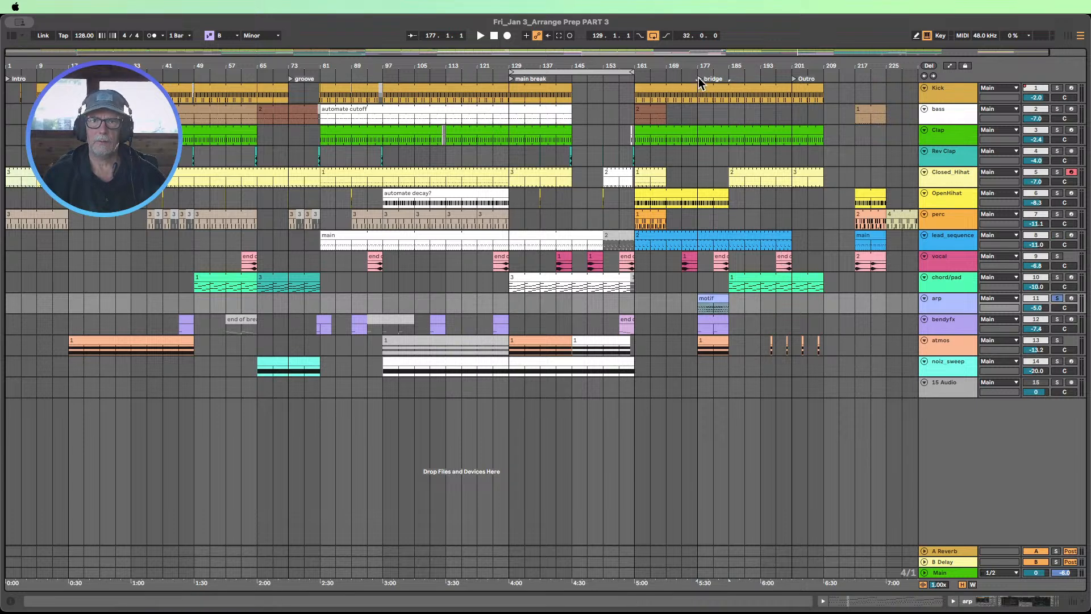
left_click(698, 78)
left_click(480, 36)
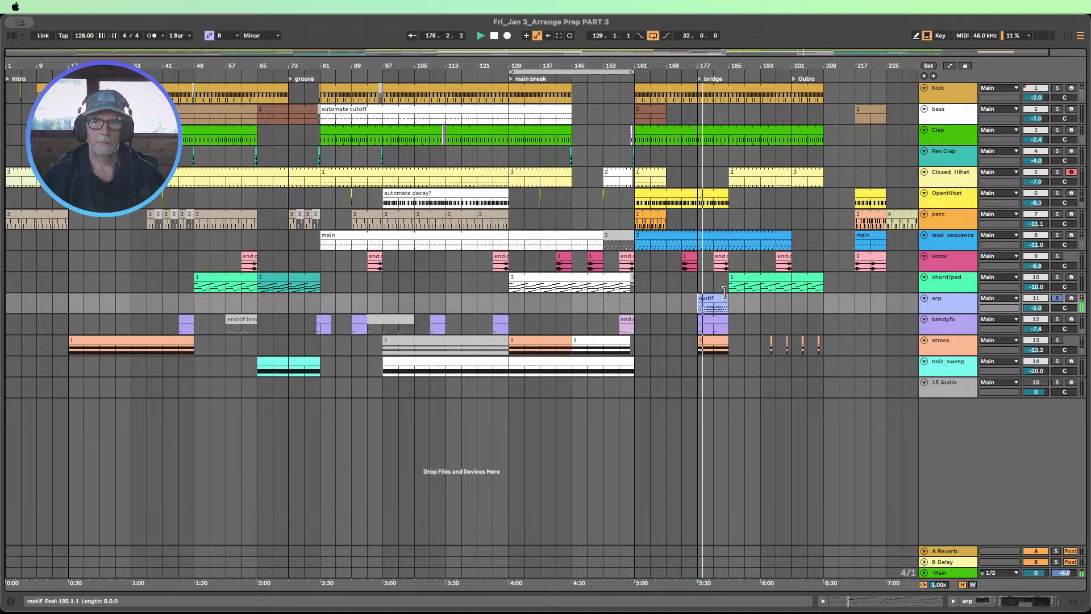
left_click_drag(729, 299, 826, 304)
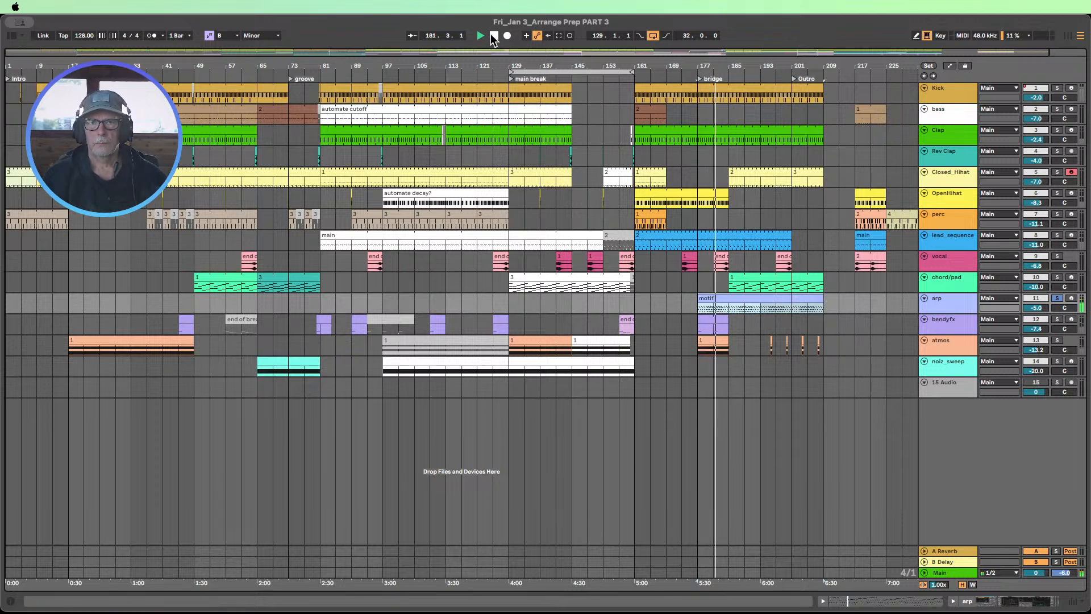
left_click(494, 36)
Step: Move the group of short atmos clips after bar 193 to bar 217 and the atmos clip at bar 177 to bar 169
left_click_drag(760, 351, 826, 348)
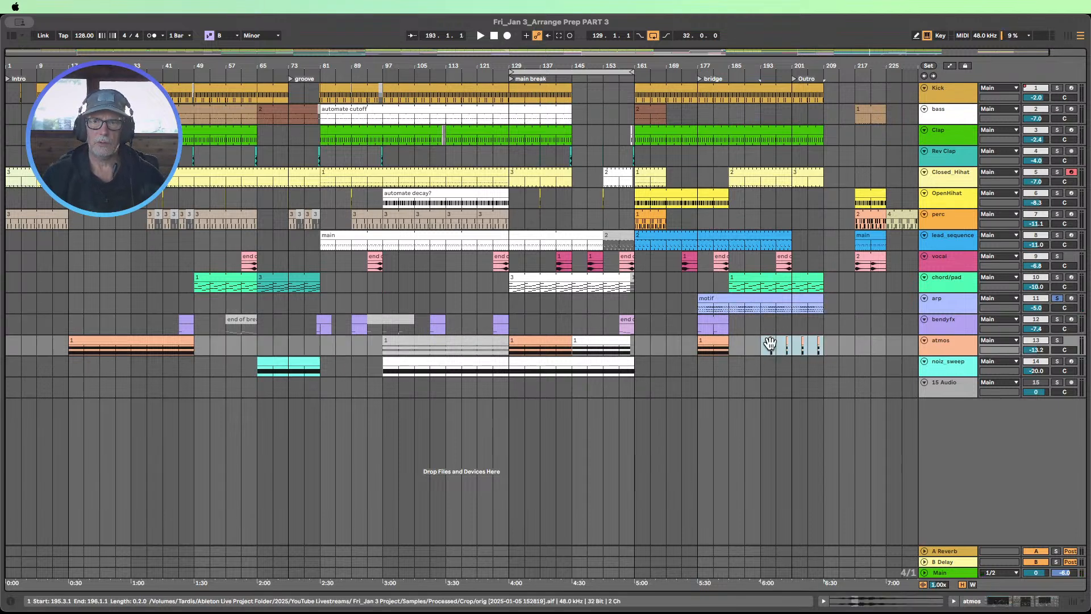
left_click_drag(770, 341, 864, 343)
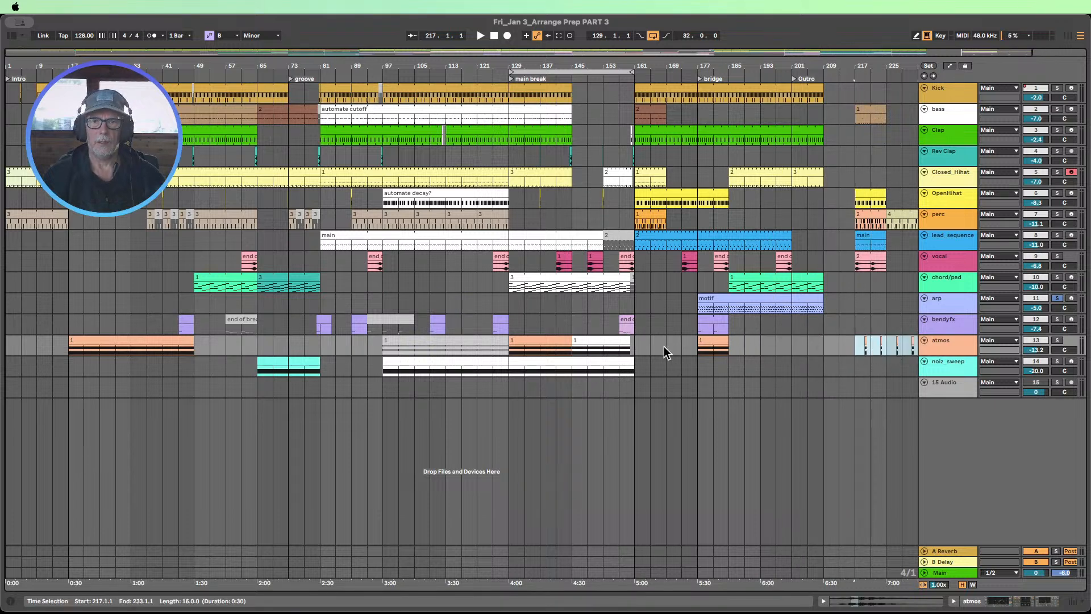
left_click_drag(707, 341, 647, 344)
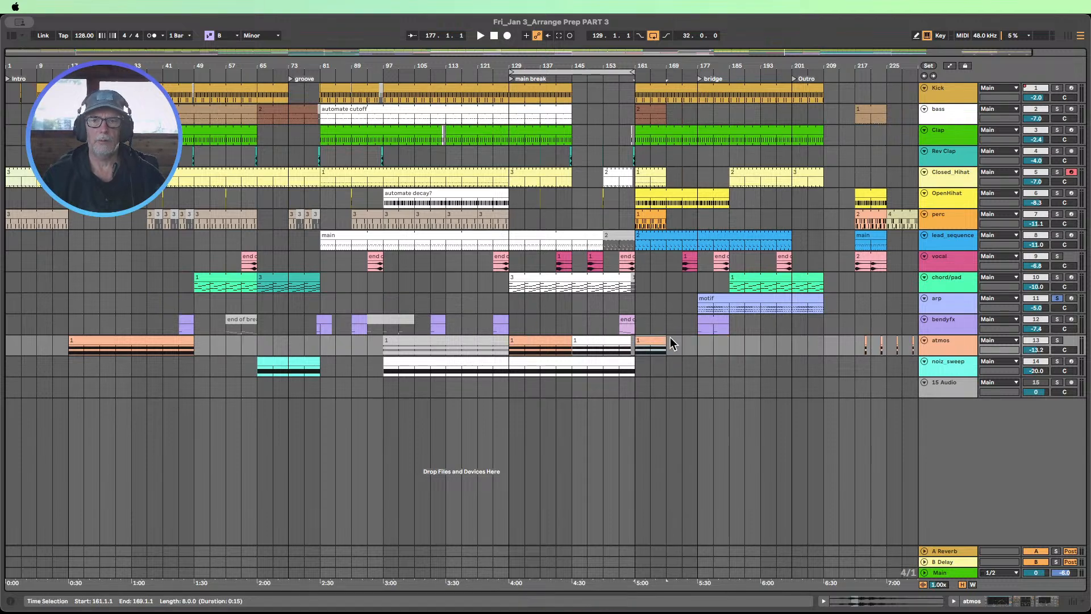
left_click_drag(649, 344, 689, 353)
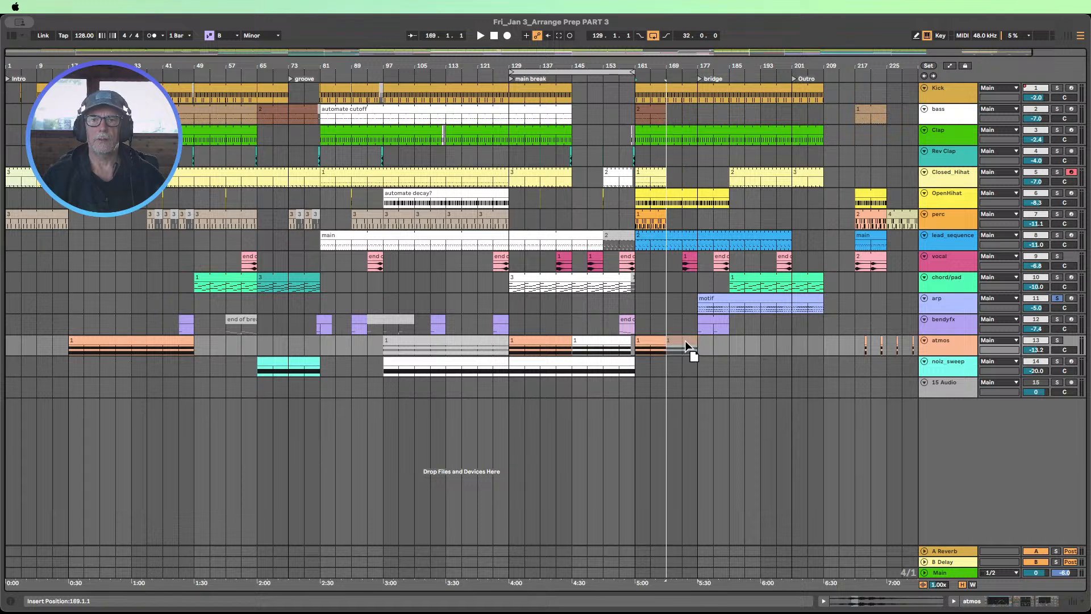
Step: Move the bendyfx clip at the start of the bridge to bar 201 as a four-bar clip
left_click(667, 321)
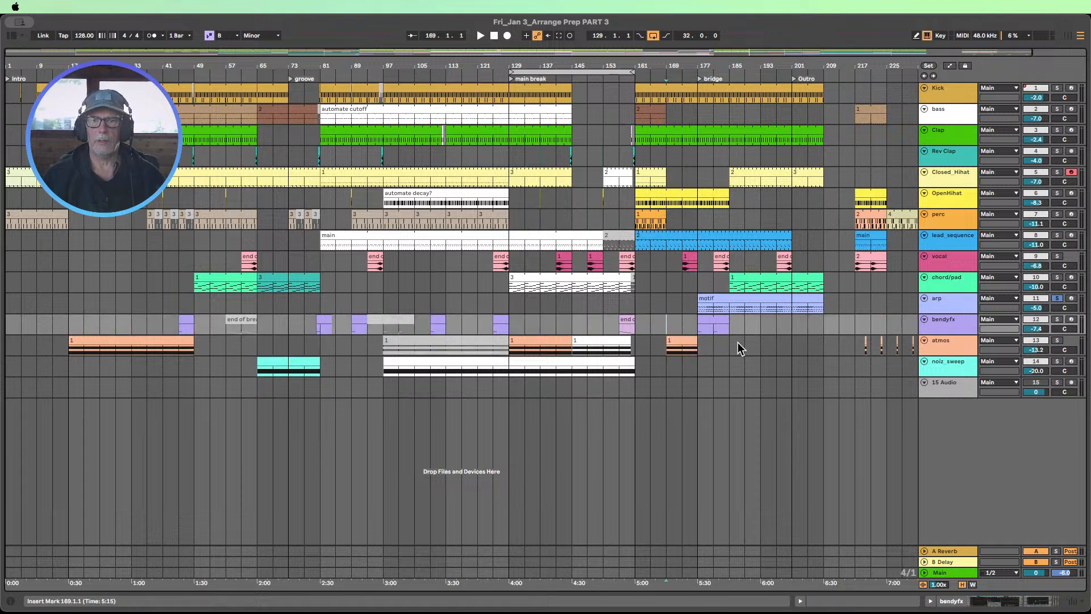
left_click_drag(721, 323, 668, 323)
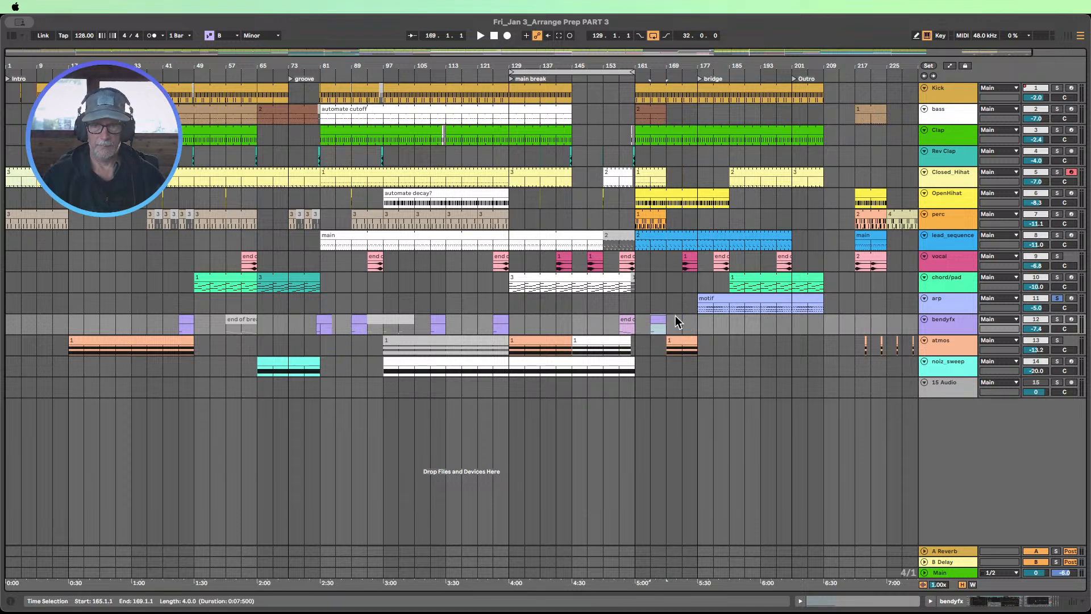
left_click_drag(665, 65, 687, 355)
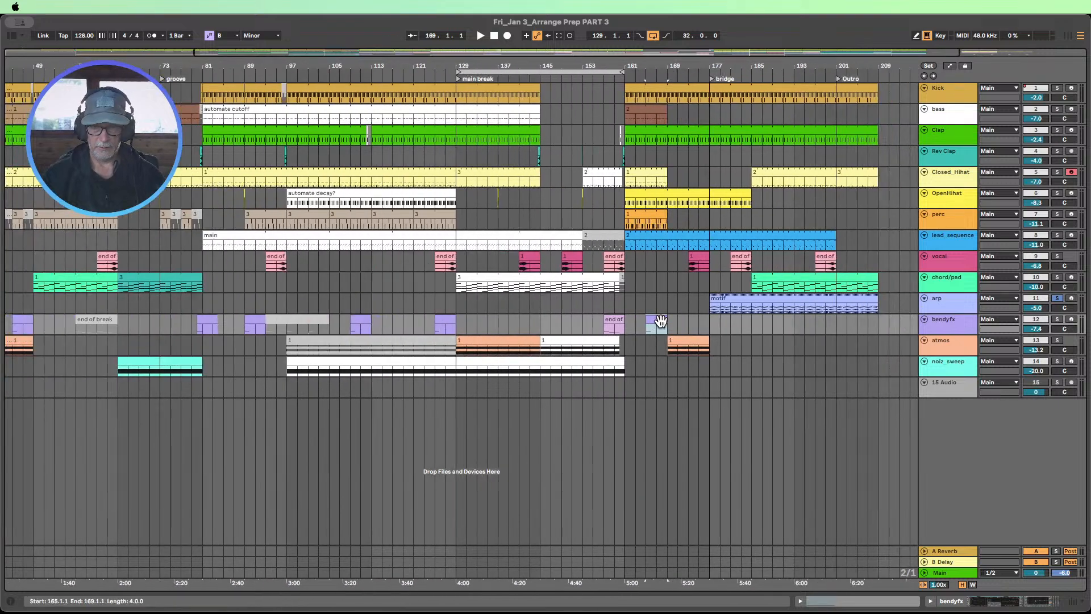
left_click(842, 322)
left_click_drag(841, 322, 846, 320)
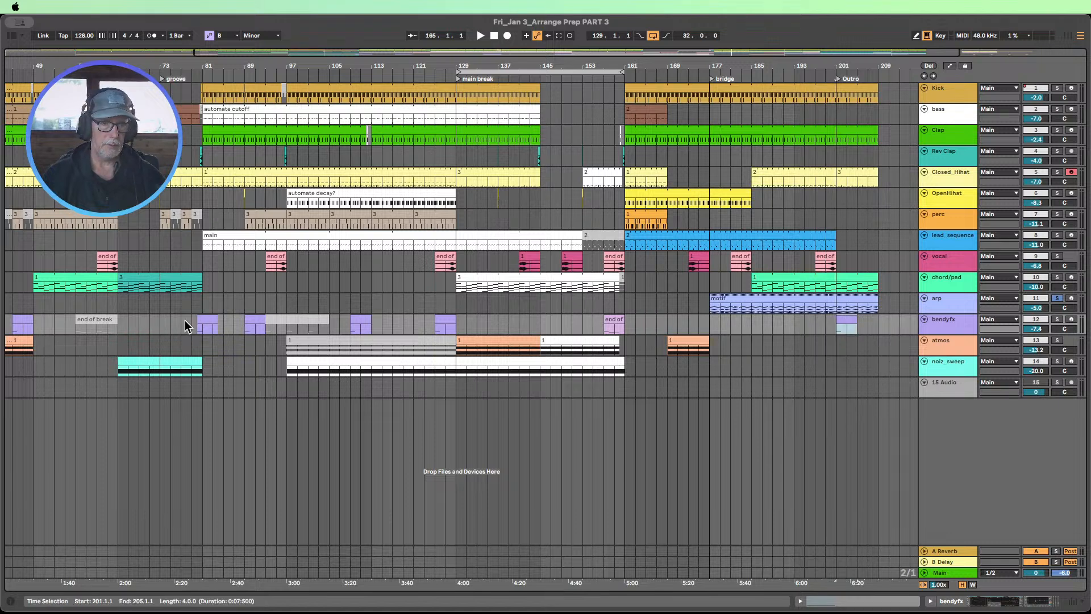
Step: Move the bendyfx clip that starts at bar 80 to bar 168
left_click(203, 322)
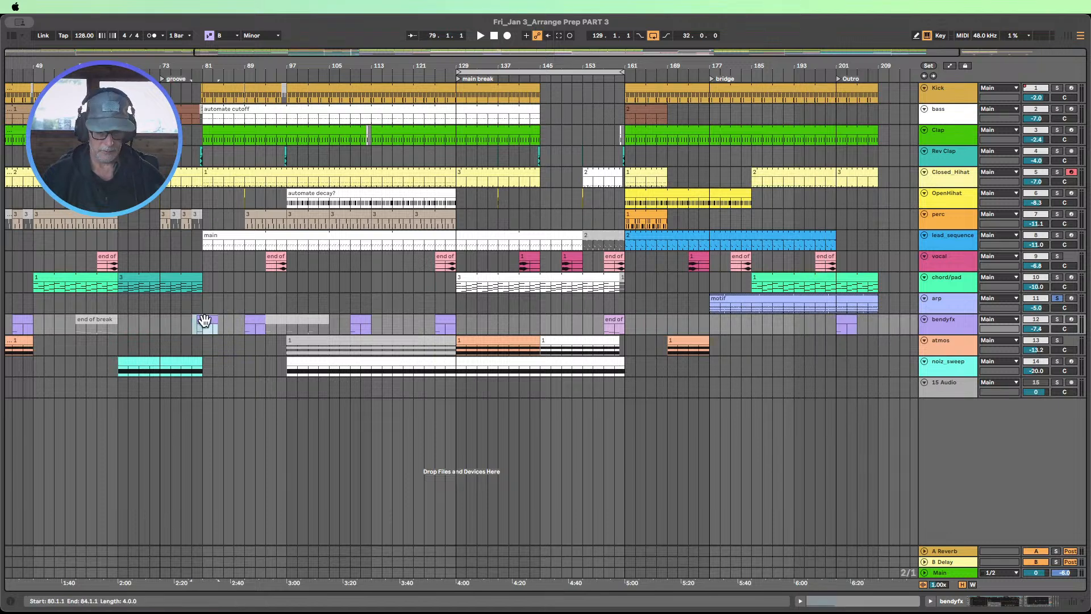
left_click_drag(205, 322, 664, 326)
left_click(711, 319)
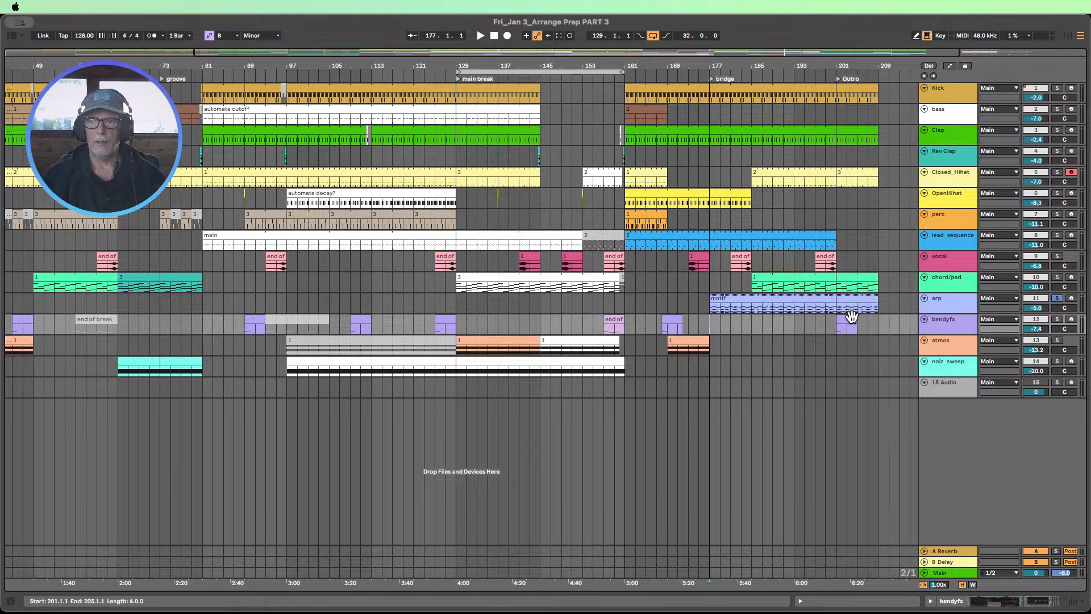
Step: Move the bendyfx clip at bar 201 to bar 185 and copy the end of break clip at bar 157 to bar 205
left_click_drag(850, 319, 768, 317)
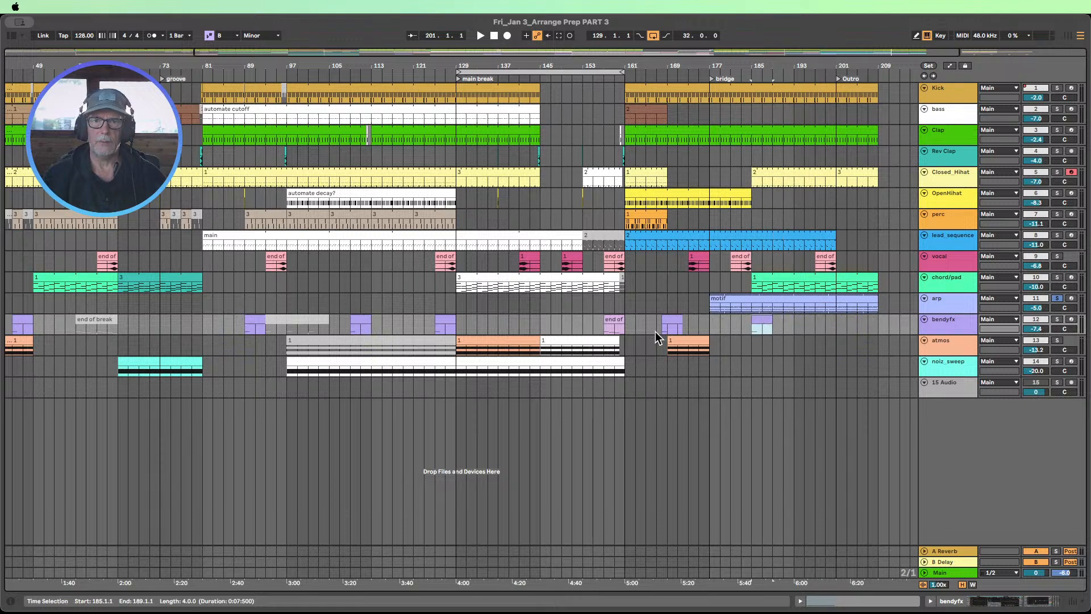
left_click(609, 322)
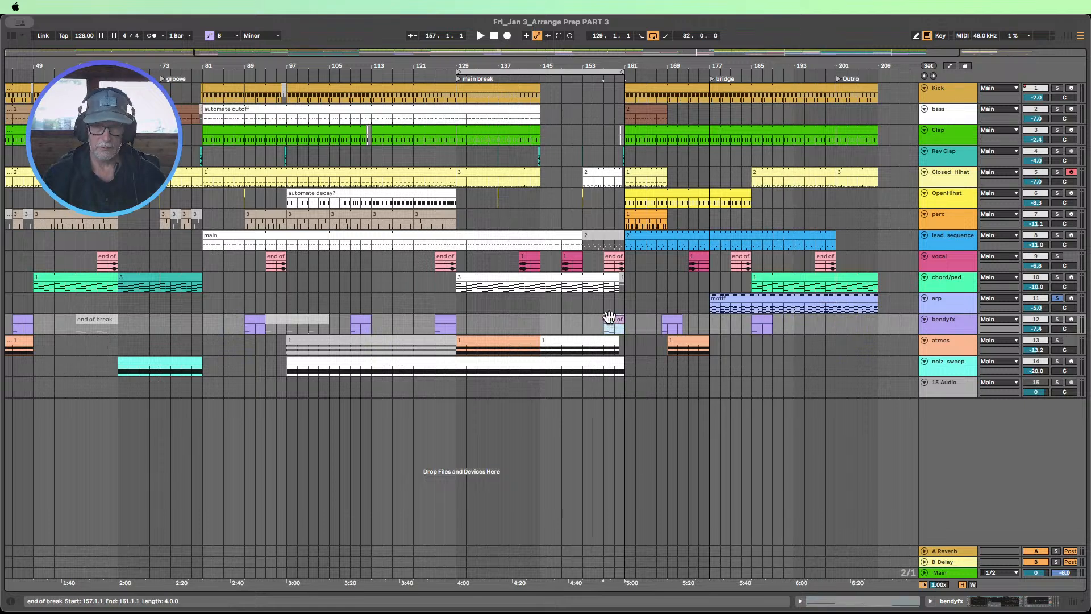
left_click_drag(610, 318, 865, 319)
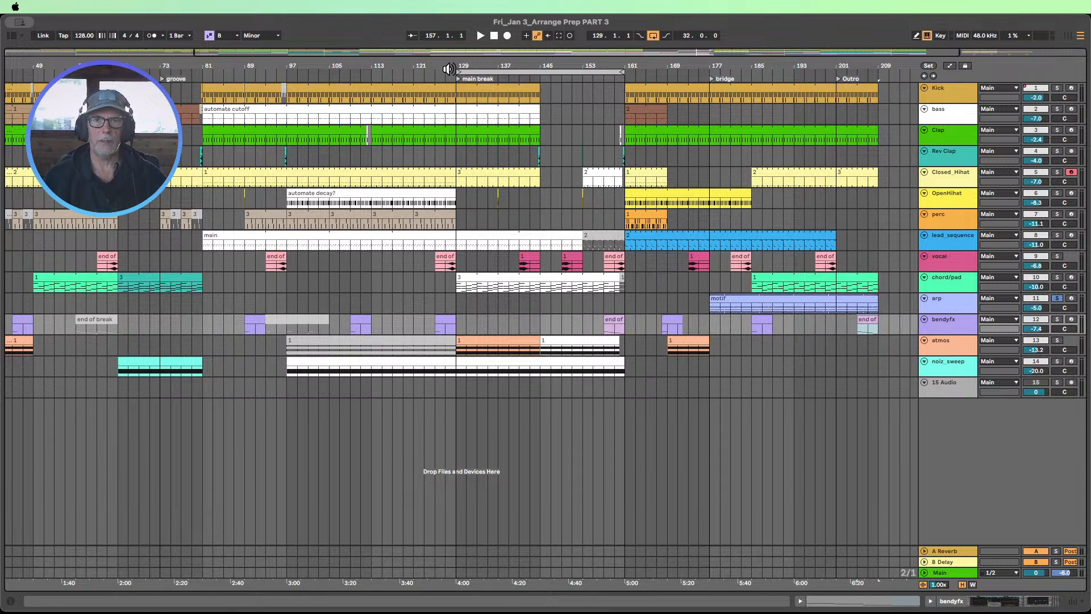
Step: Play the arrangement from just before the main break and take the arp track out of solo
left_click(458, 77)
left_click(438, 71)
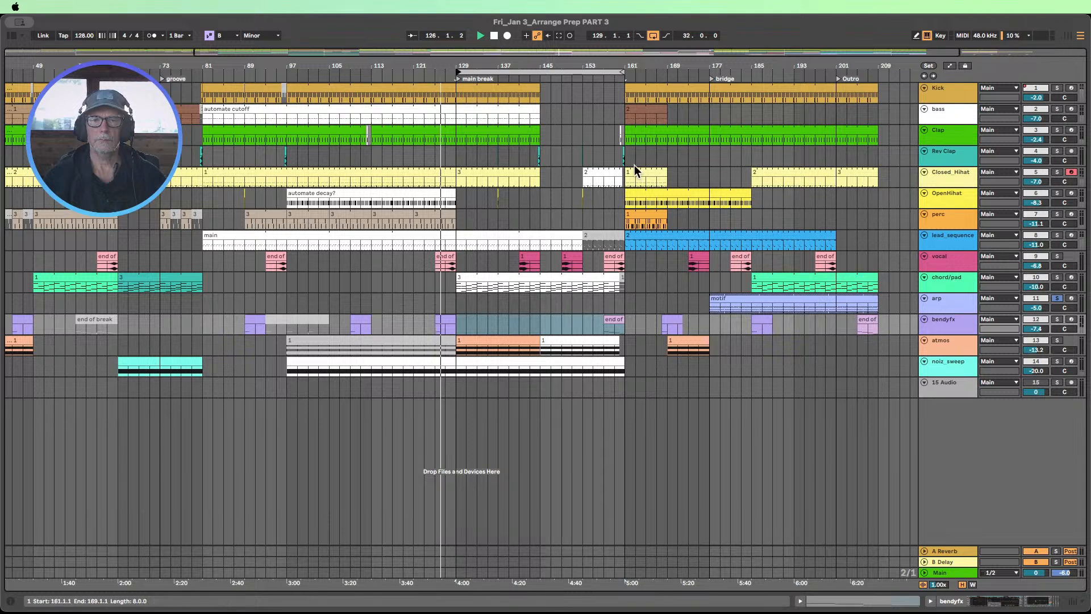
left_click(1058, 298)
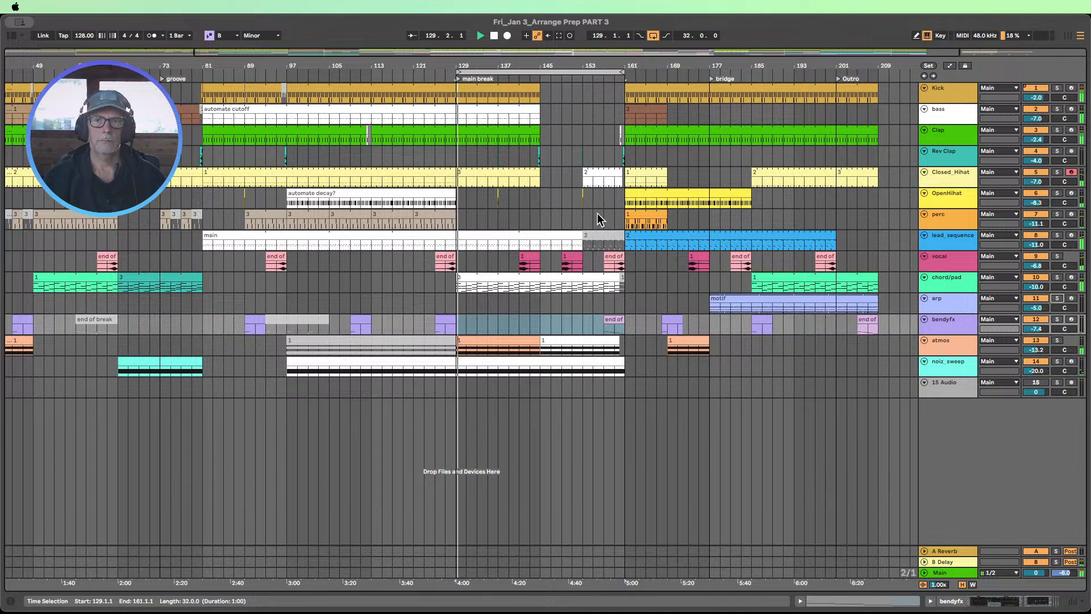
Step: Enlarge the Closed_Hihat track and show the automation lanes, with the clip at bar 153 selected
left_click(606, 177)
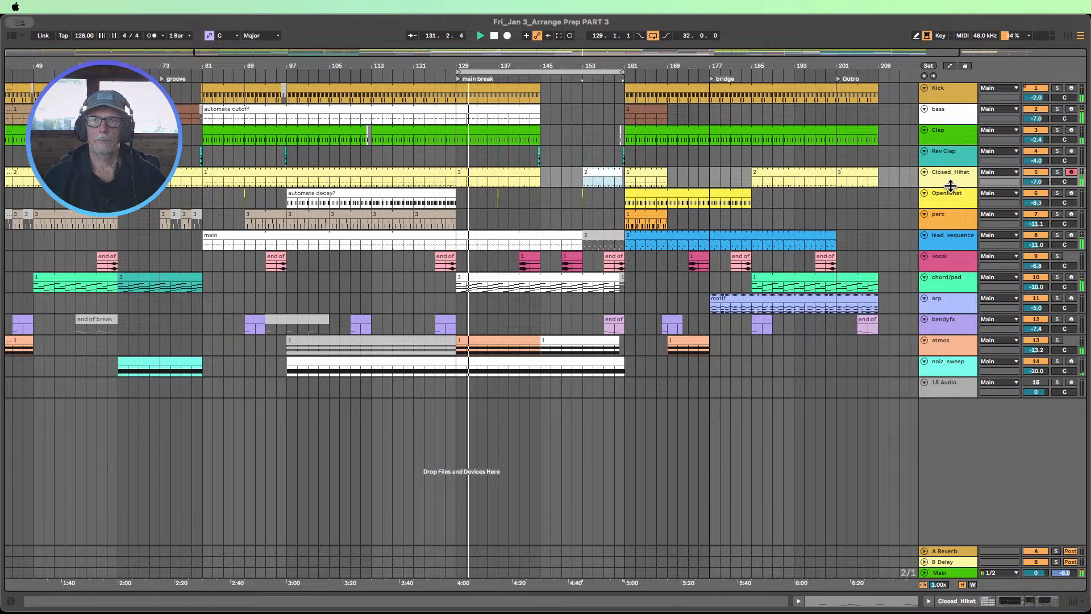
left_click_drag(951, 186, 951, 264)
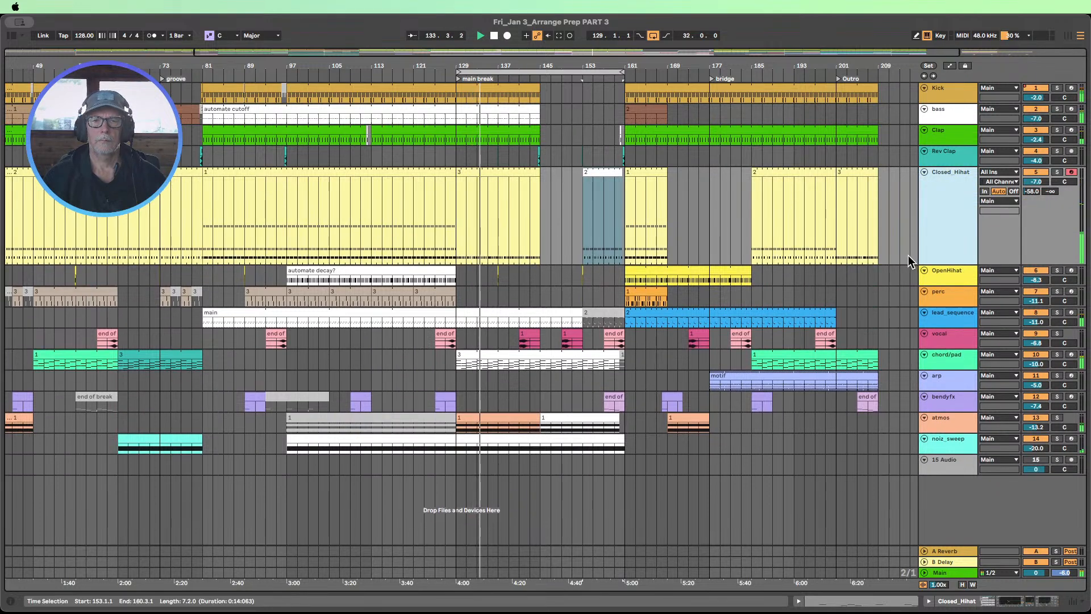
left_click(949, 66)
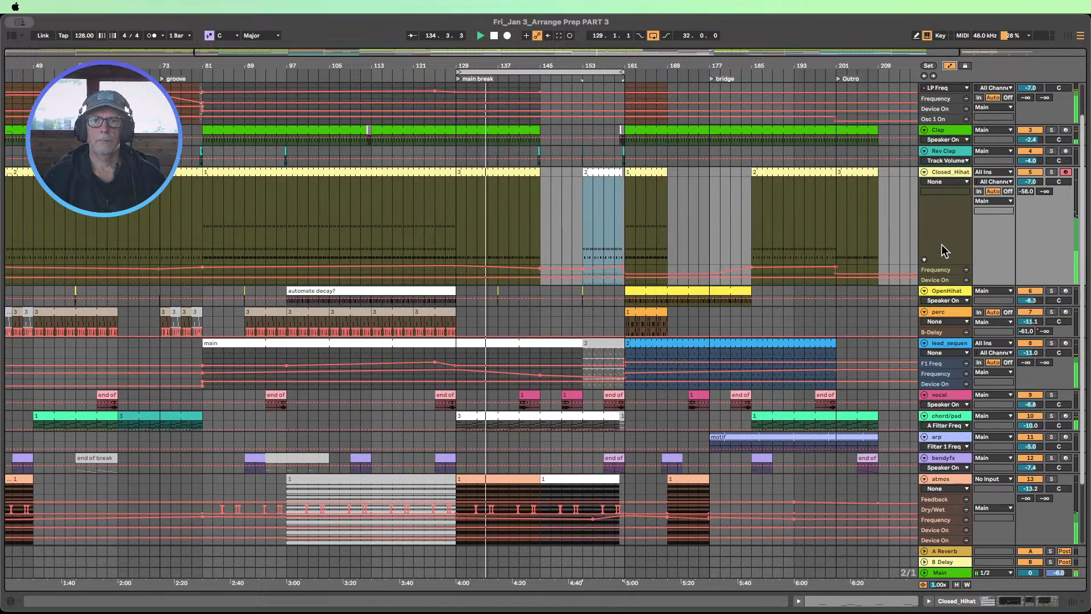
Step: Enlarge the Auto Filter Frequency automation lane of the Closed_Hihat track
left_click_drag(934, 274, 940, 307)
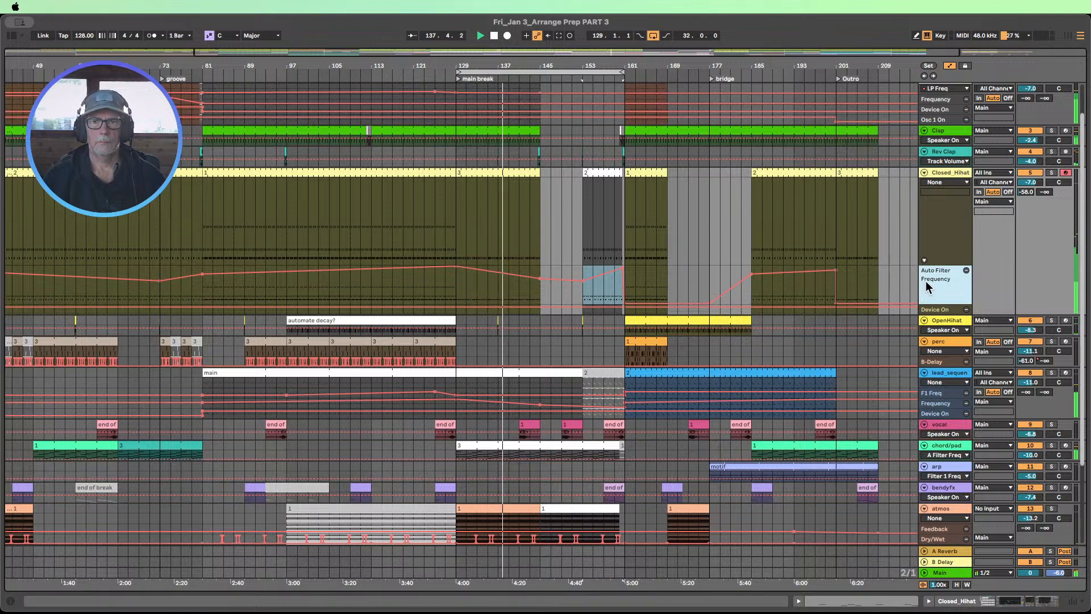
scroll(912, 281, "down", 1)
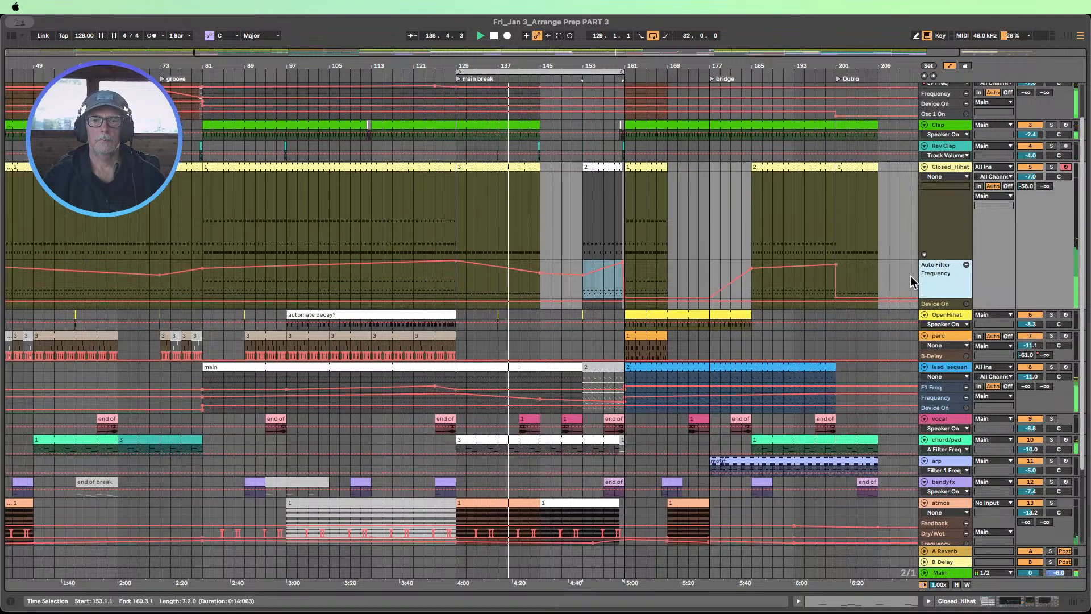
scroll(910, 275, "down", 3)
scroll(910, 275, "up", 4)
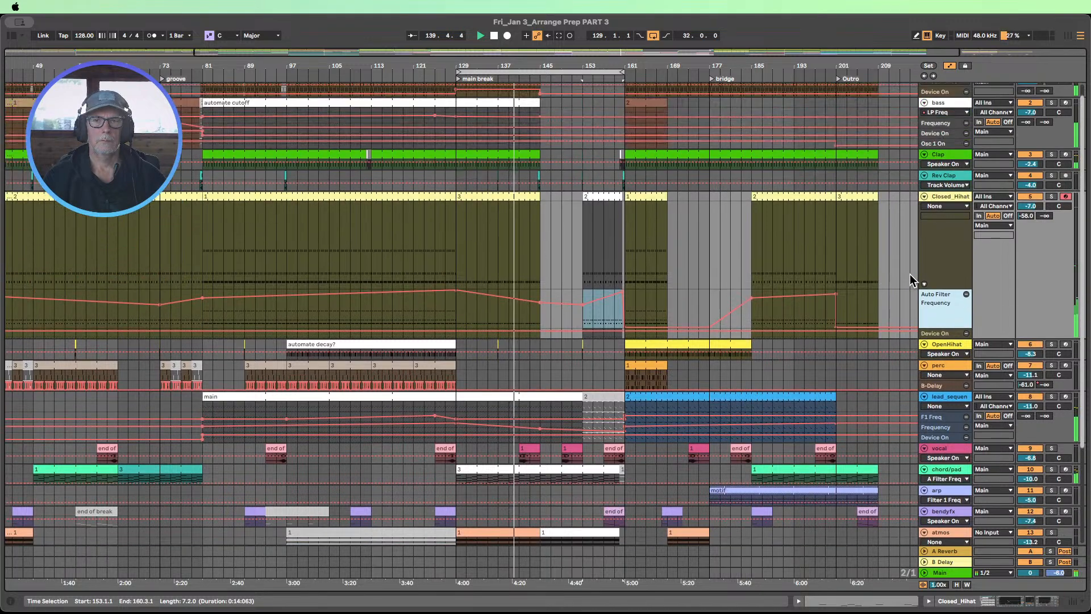
scroll(909, 274, "up", 2)
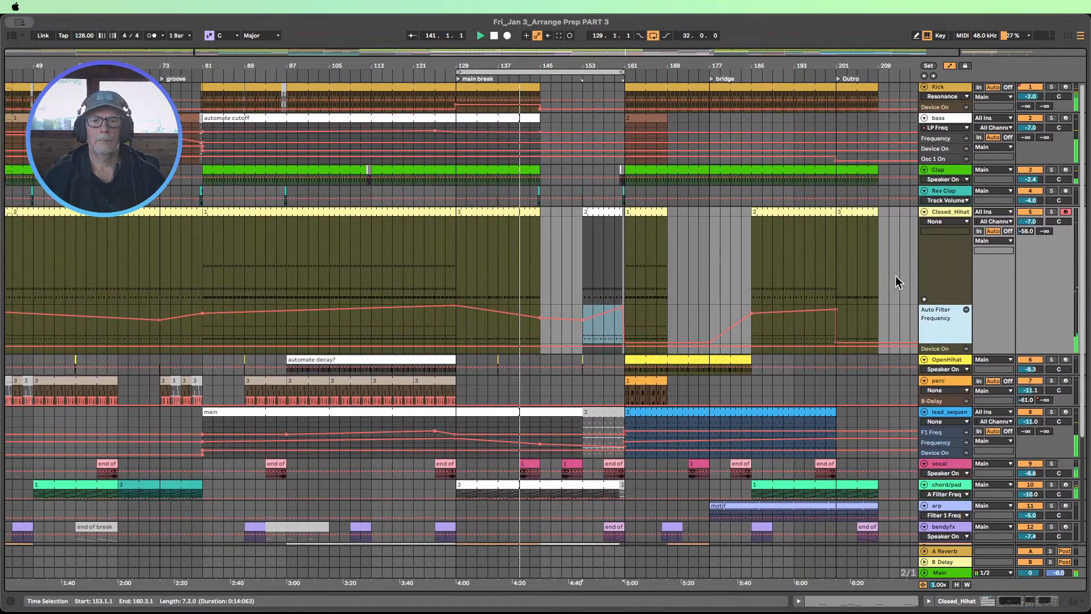
scroll(895, 275, "down", 1)
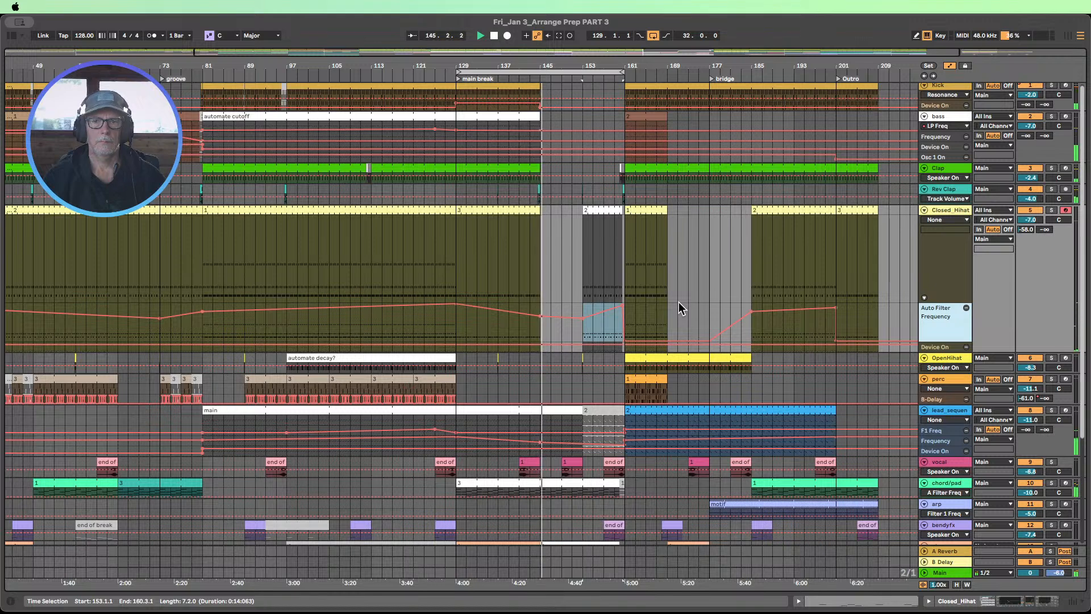
Step: Play the main break from about bar 137, switching the metronome on and off to check the timing
left_click(495, 36)
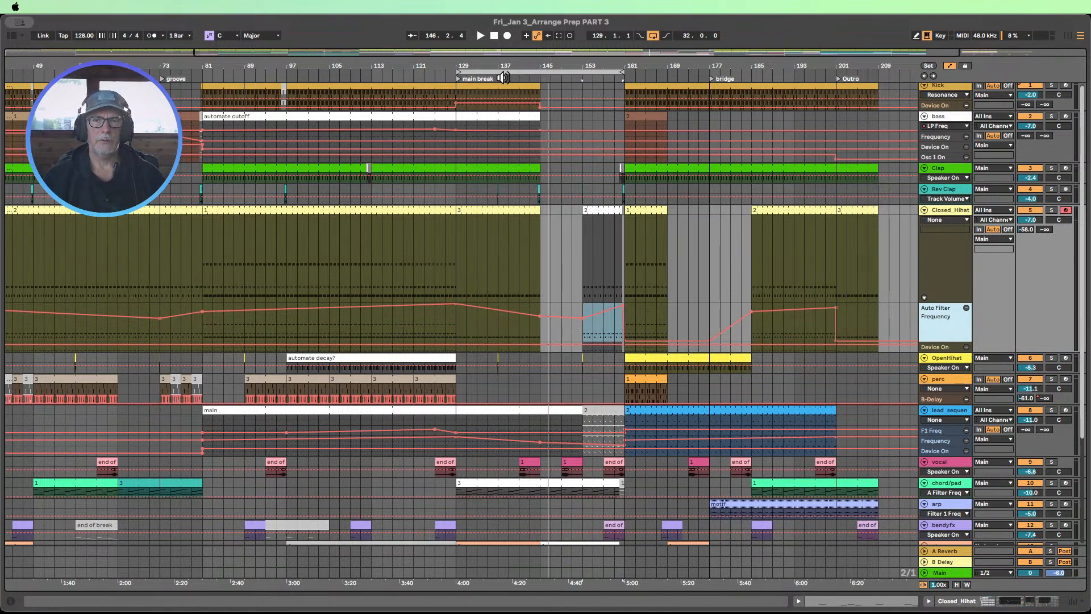
left_click(503, 76)
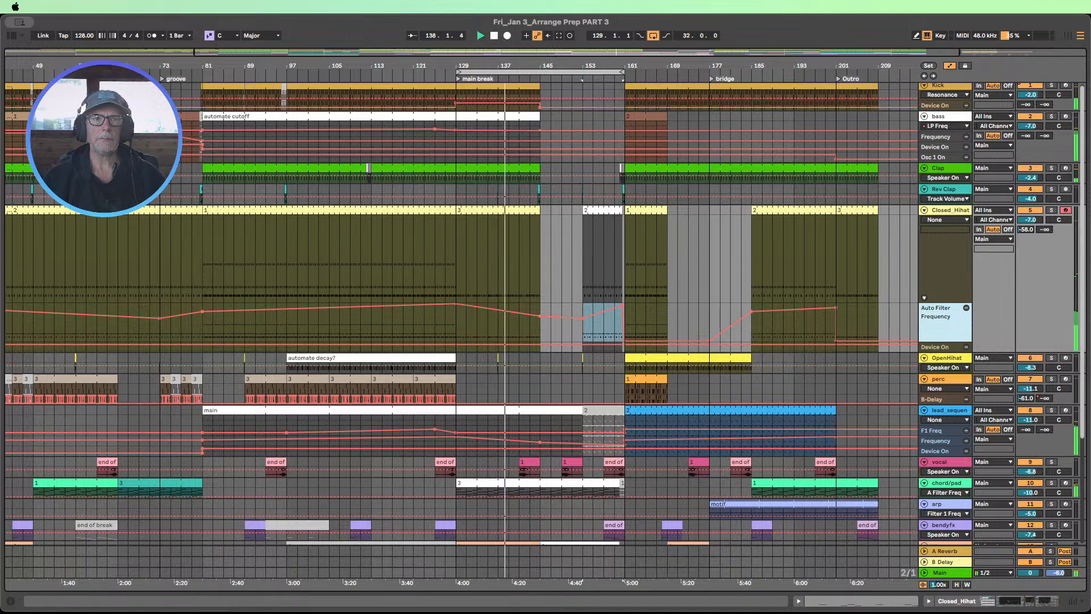
left_click(151, 35)
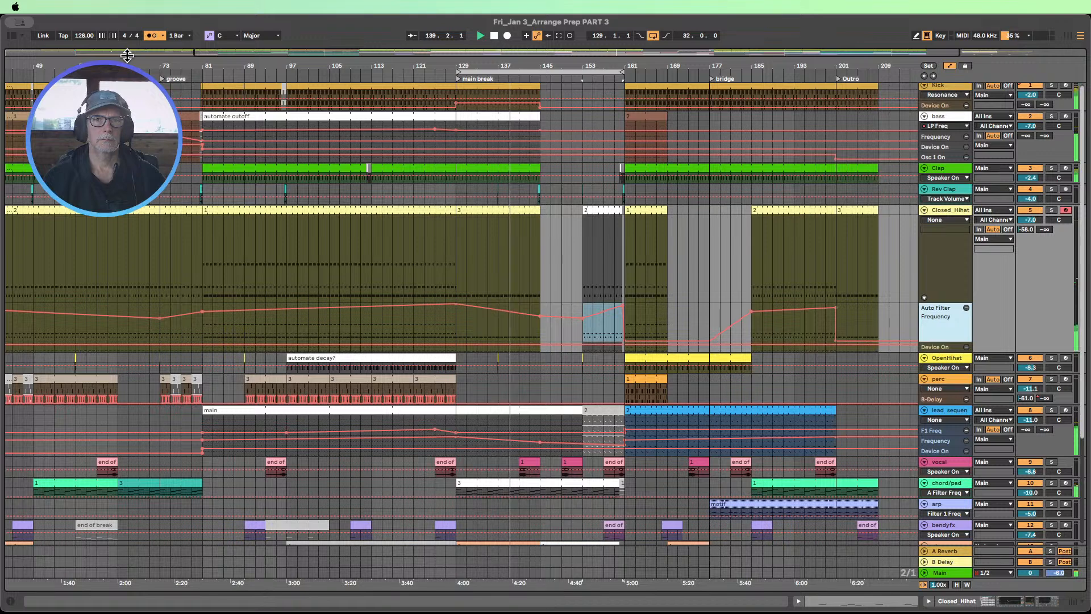
left_click(152, 36)
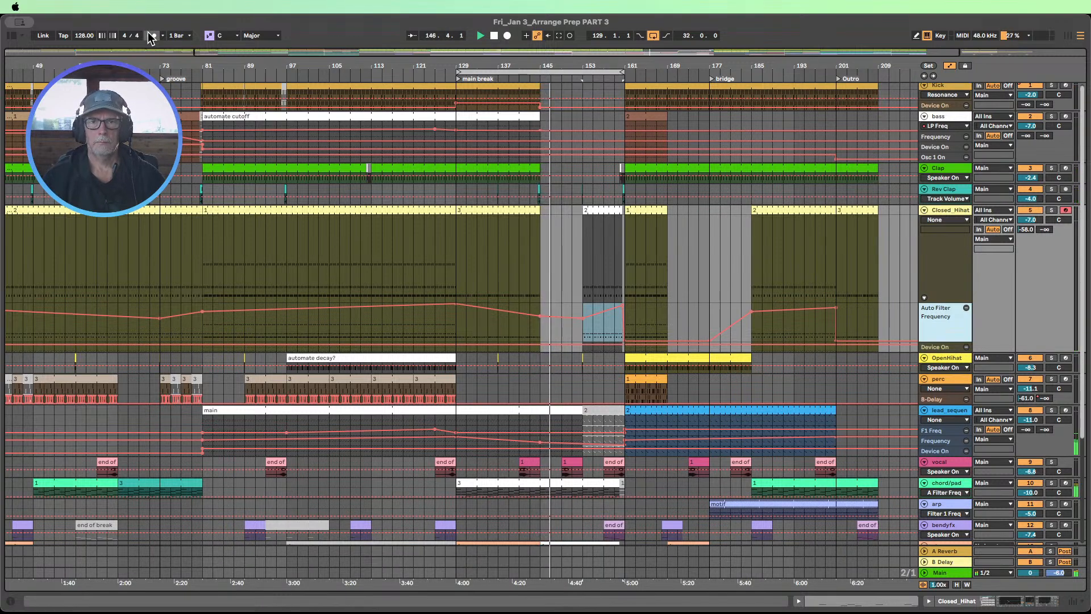
left_click(153, 35)
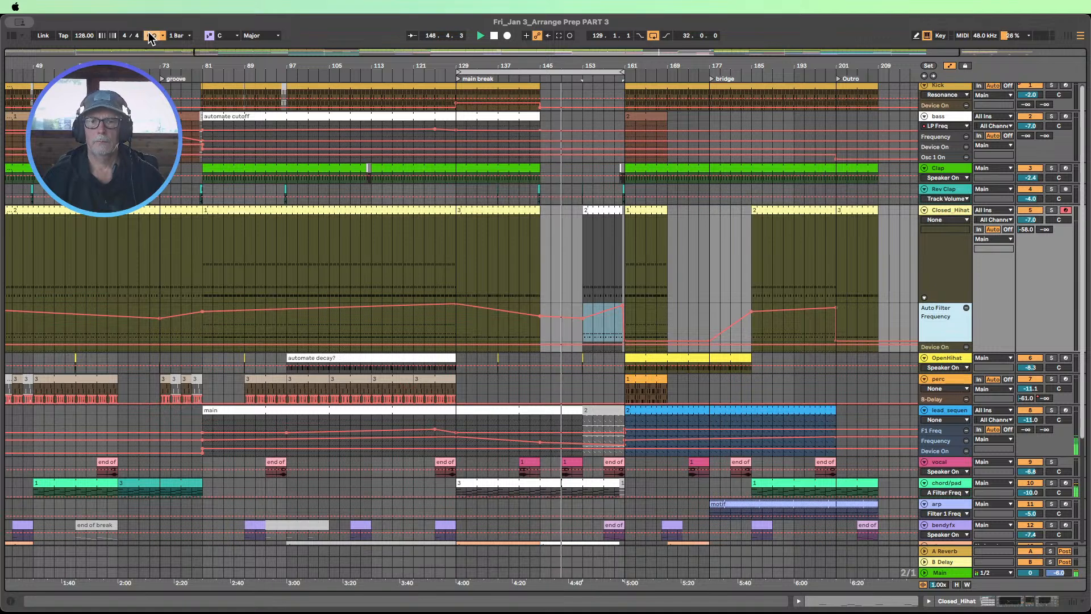
left_click(152, 35)
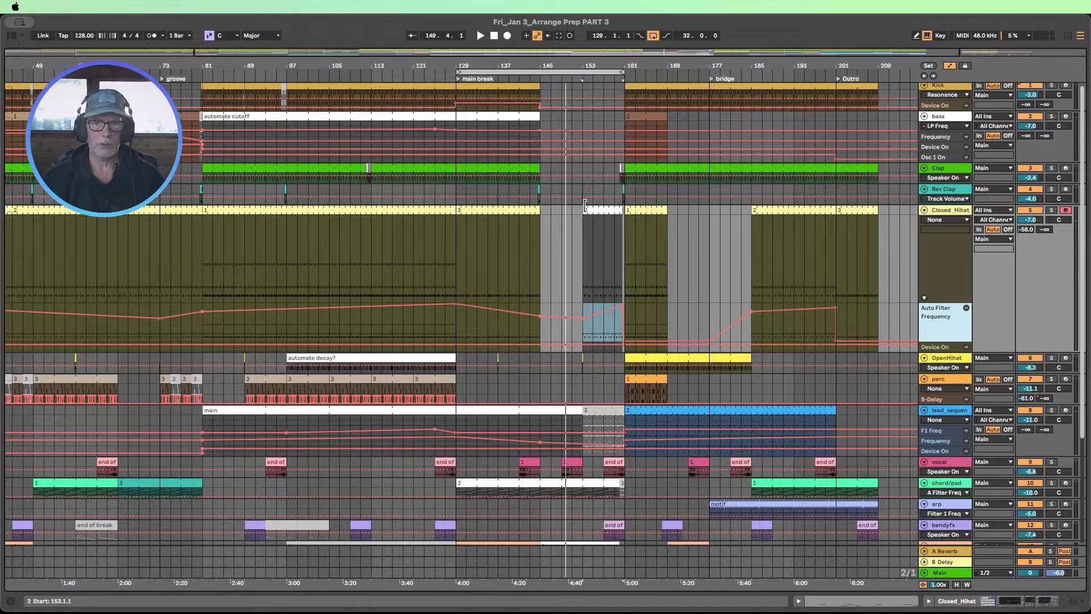
Step: Extend the Closed_Hihat clip at bar 153 back to bar 145 and move its filter frequency breakpoint to bar 145
left_click_drag(585, 206, 543, 206)
left_click(573, 305)
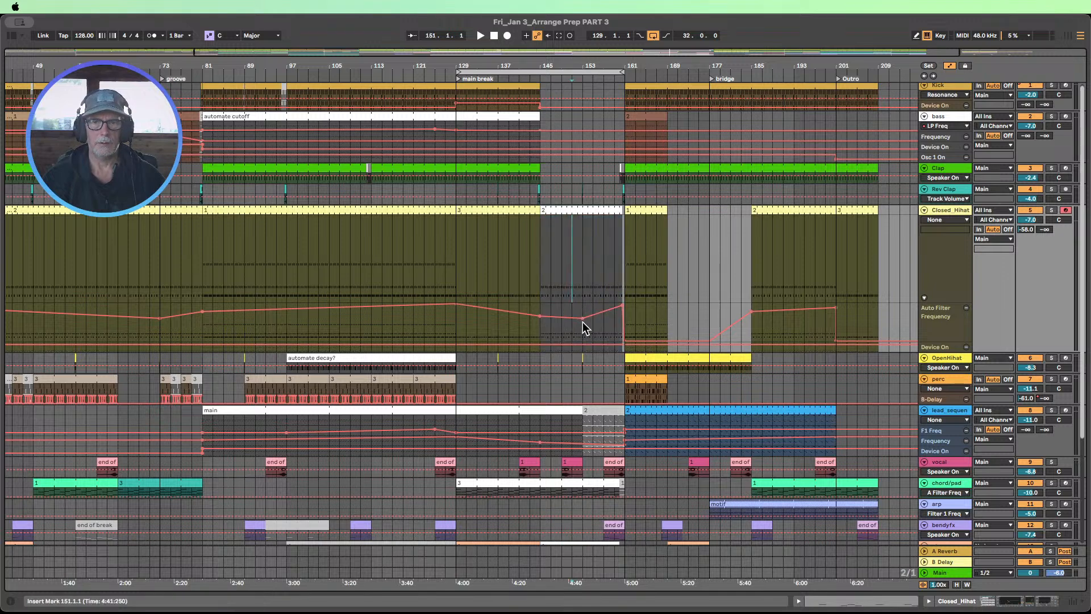
left_click_drag(582, 320, 540, 326)
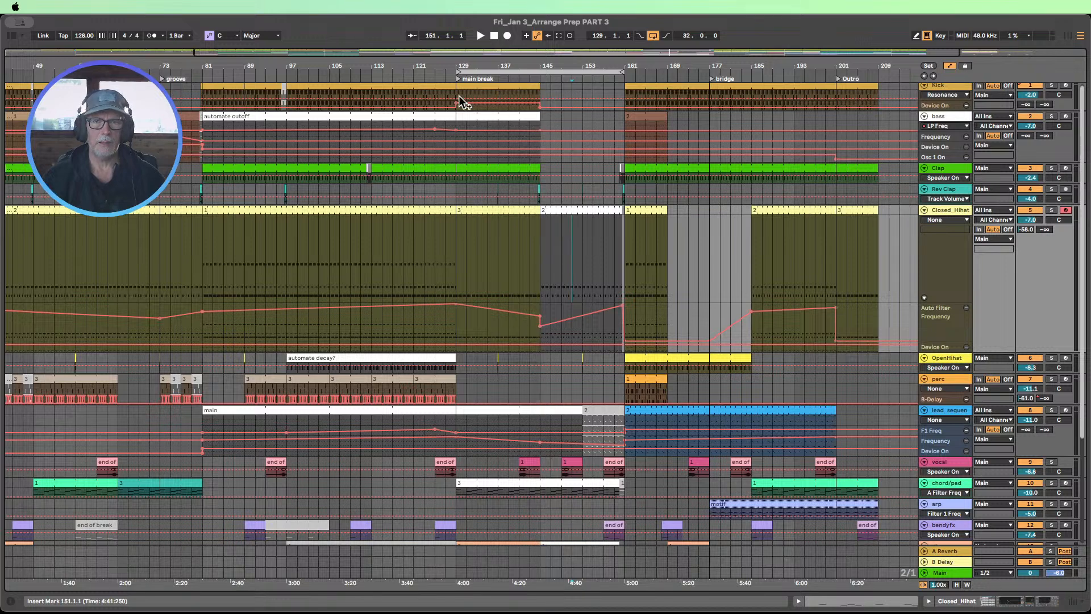
Step: Play from about bar 126 while raising the lower Closed_Hihat filter frequency breakpoint at bar 145 to meet the preceding curve
left_click(442, 77)
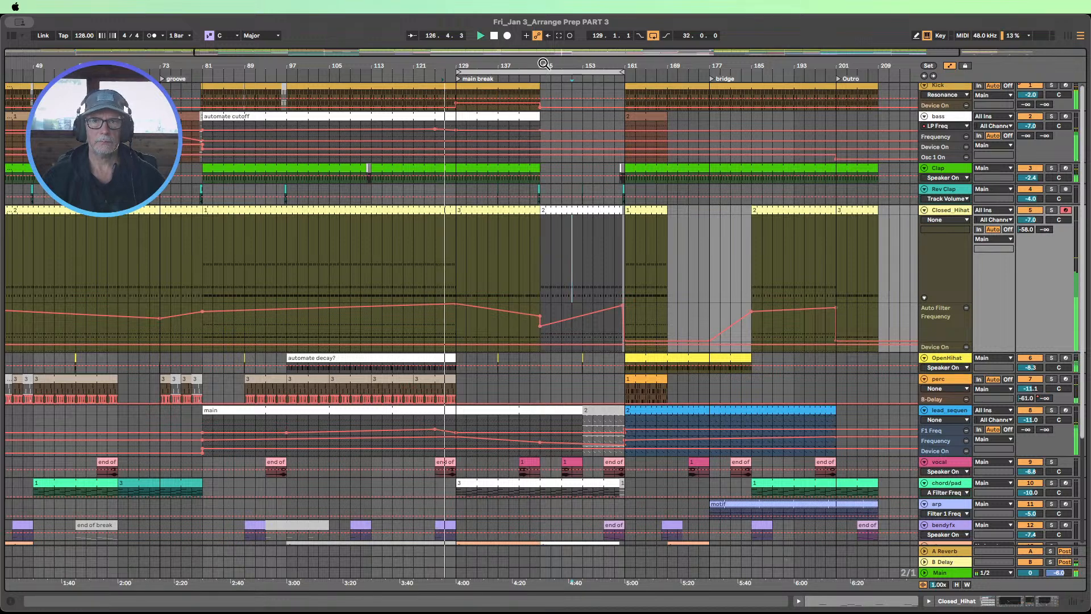
left_click_drag(544, 64, 544, 85)
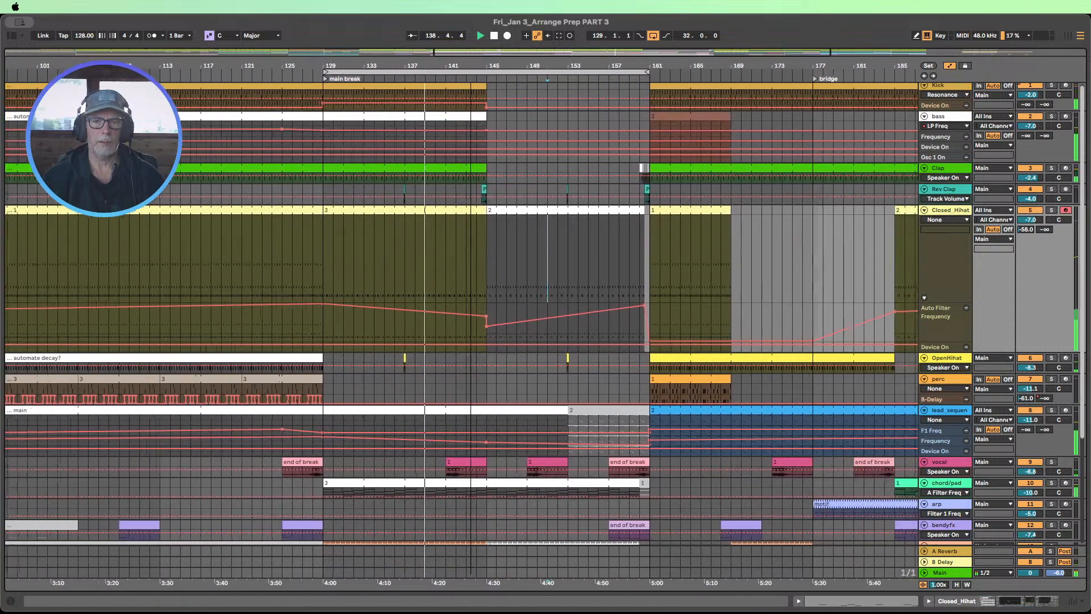
left_click_drag(471, 86, 472, 82)
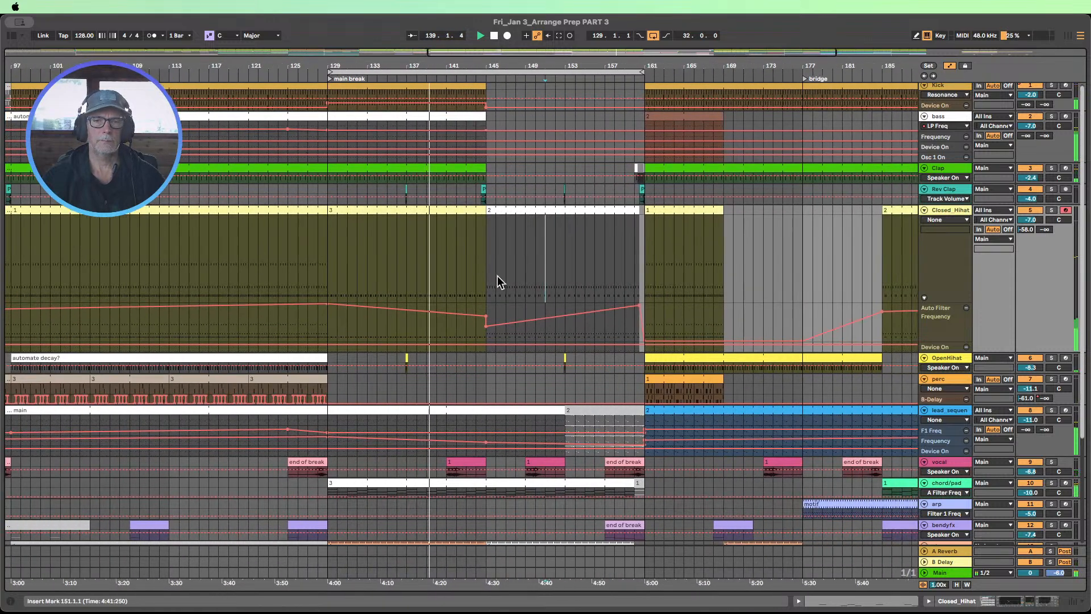
left_click(486, 326)
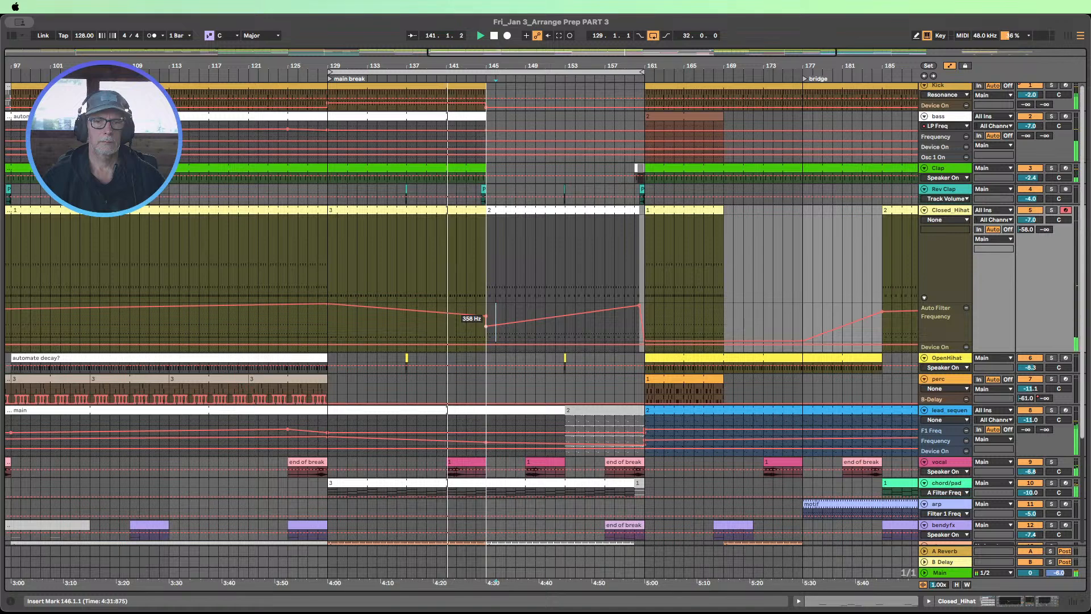
left_click_drag(486, 327, 486, 326)
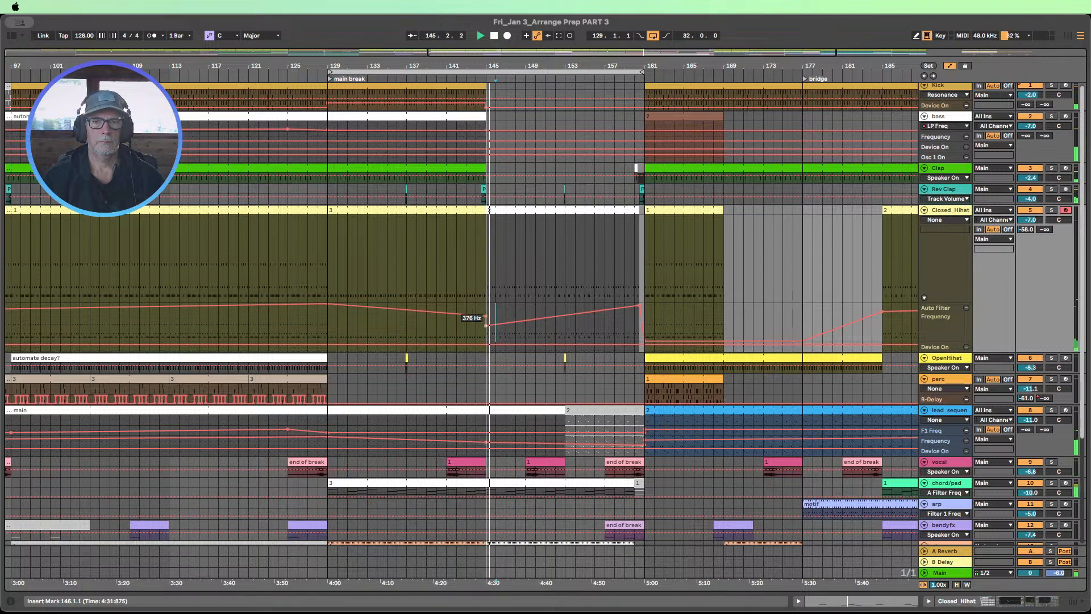
left_click_drag(486, 326, 486, 323)
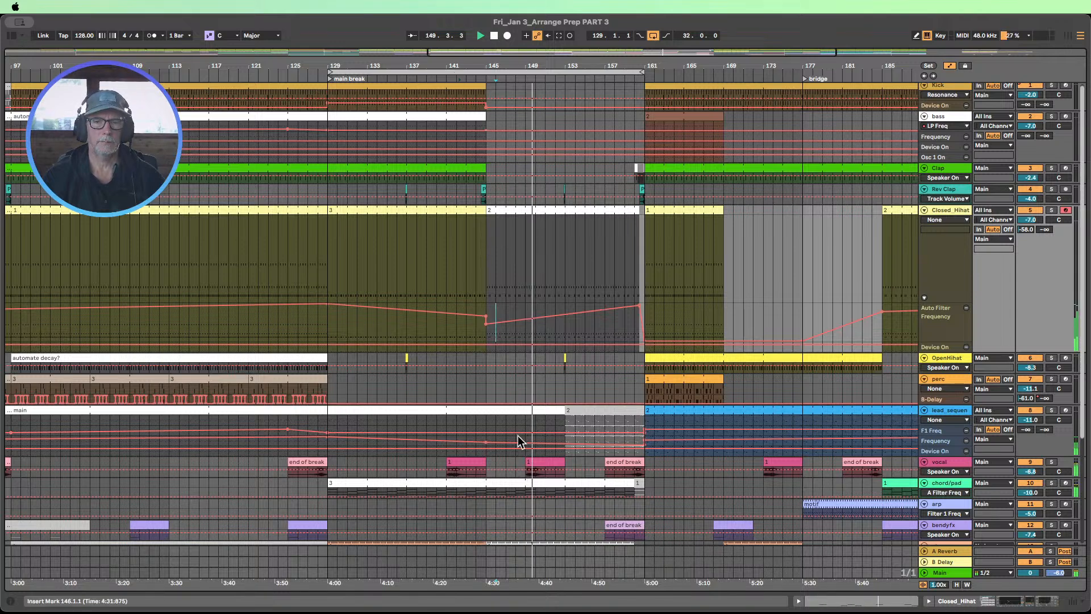
left_click_drag(485, 323, 486, 317)
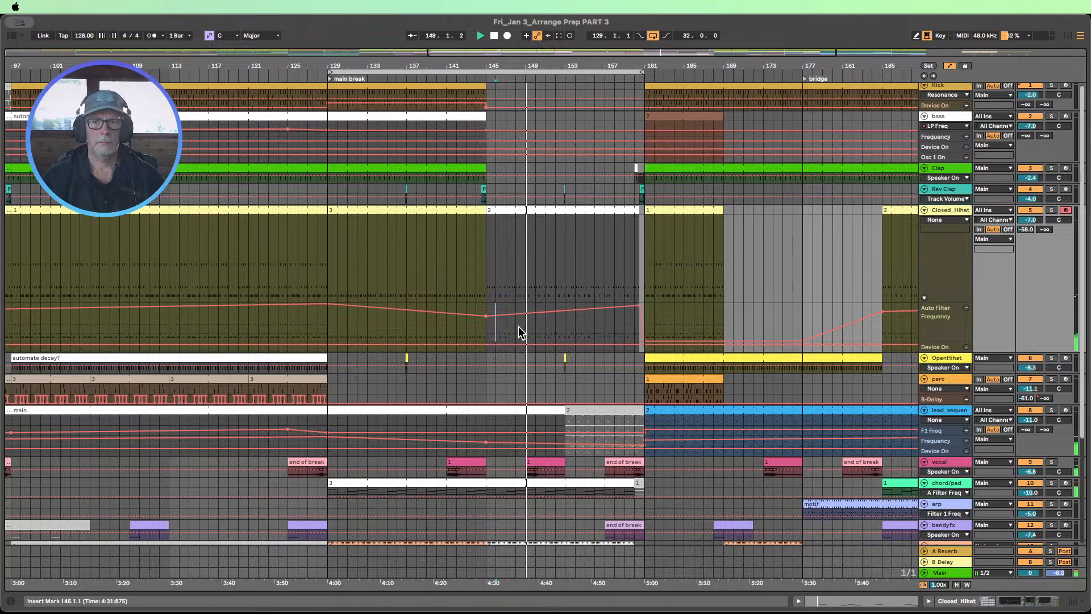
left_click(495, 39)
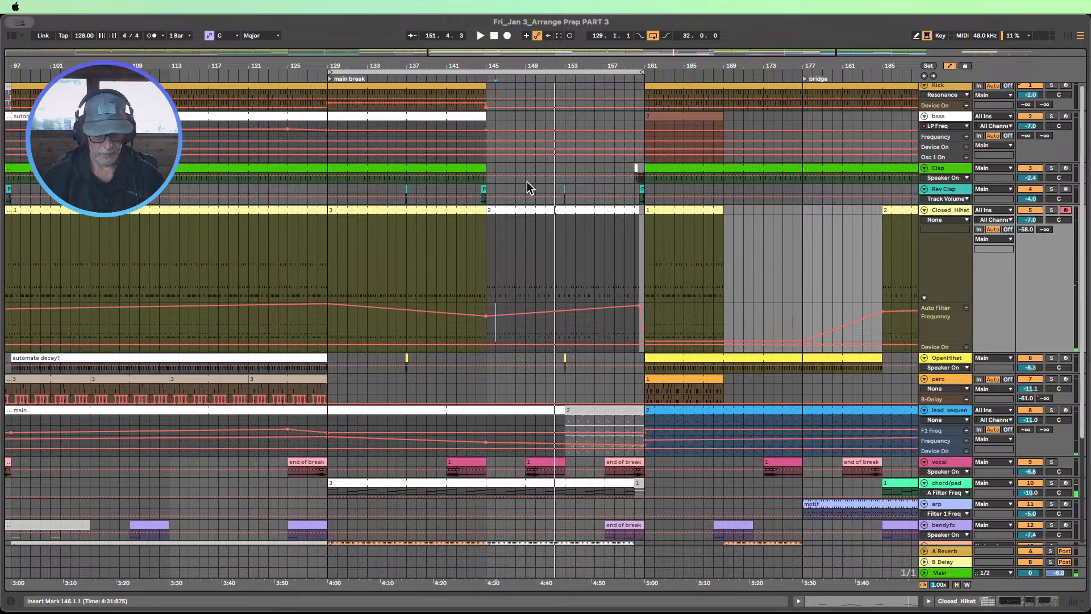
Step: Undo the filter frequency breakpoint edits and the extension of the Closed_Hihat clip back to bar 145
key("super+z")
key("super+z")
key("super+z")
key("super+z")
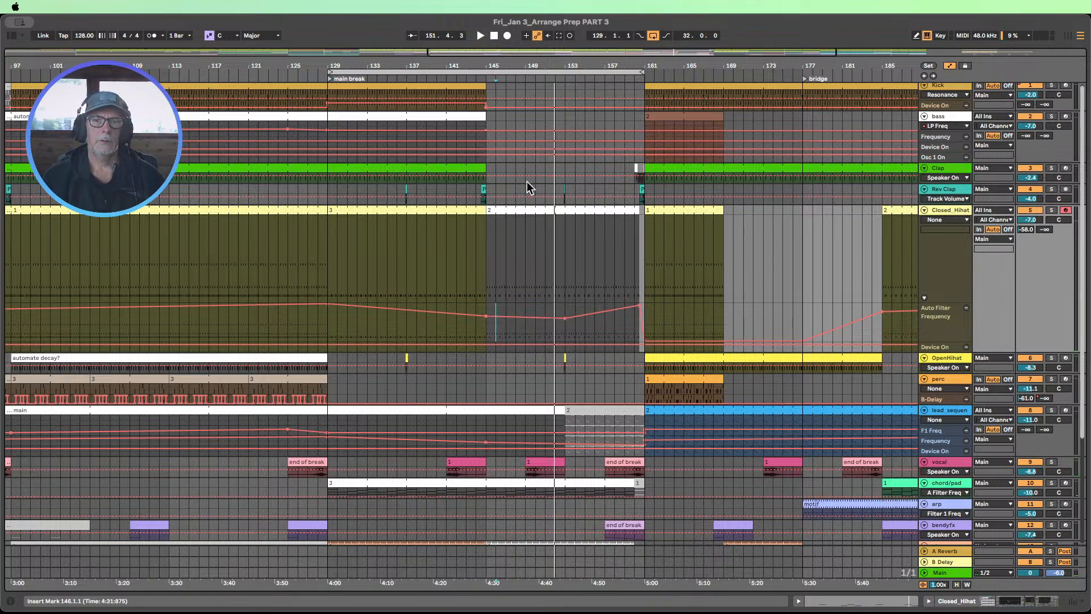
key("super+z")
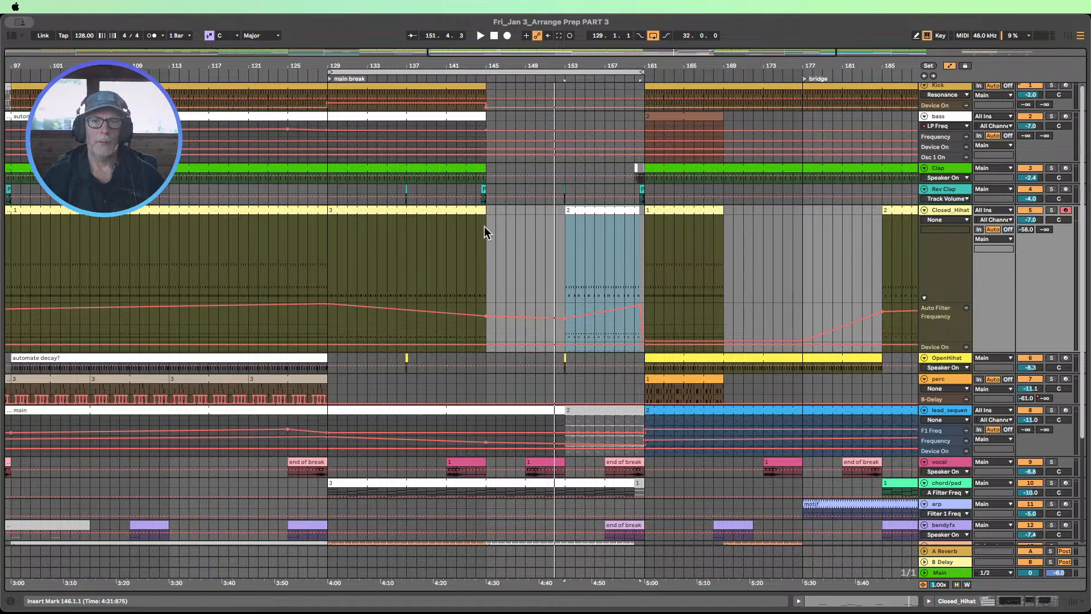
Step: Extend the Closed_Hihat clip that starts at bar 129 to bar 153 and check its notes
left_click_drag(486, 211, 565, 215)
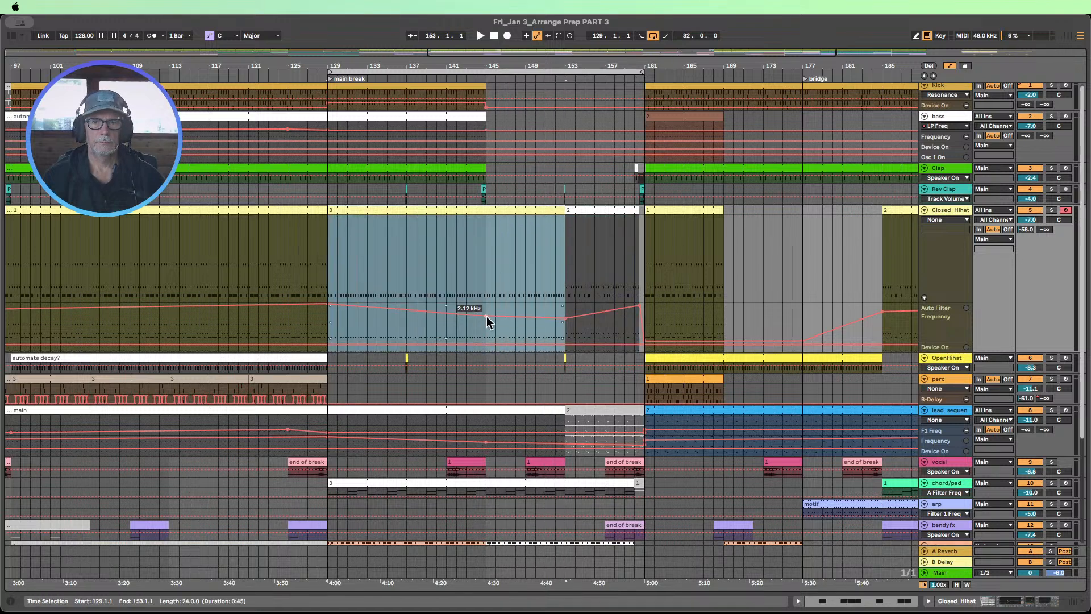
double_click(523, 211)
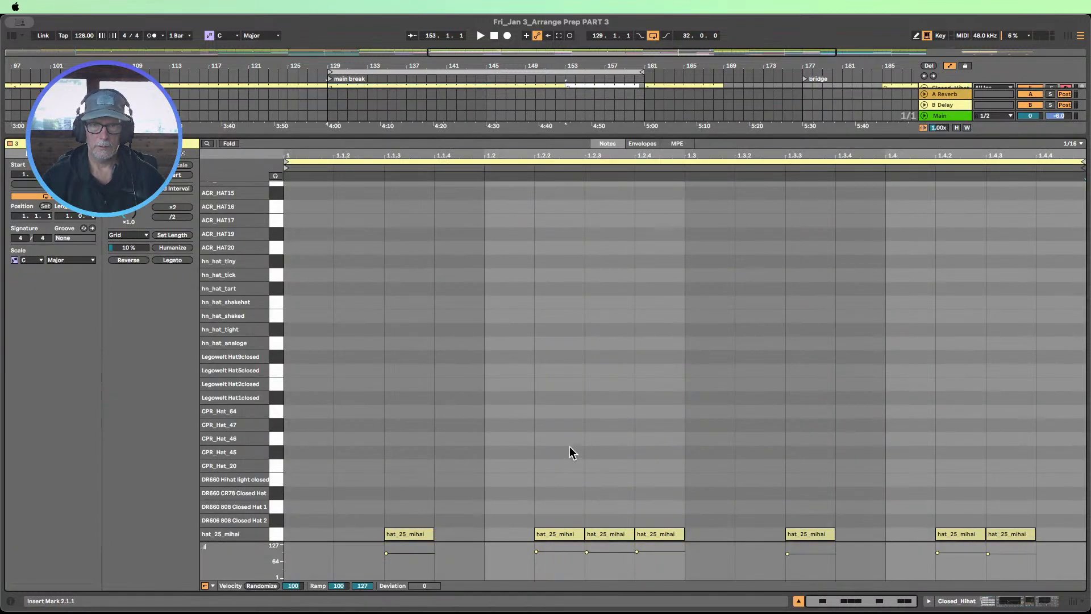
left_click(798, 601)
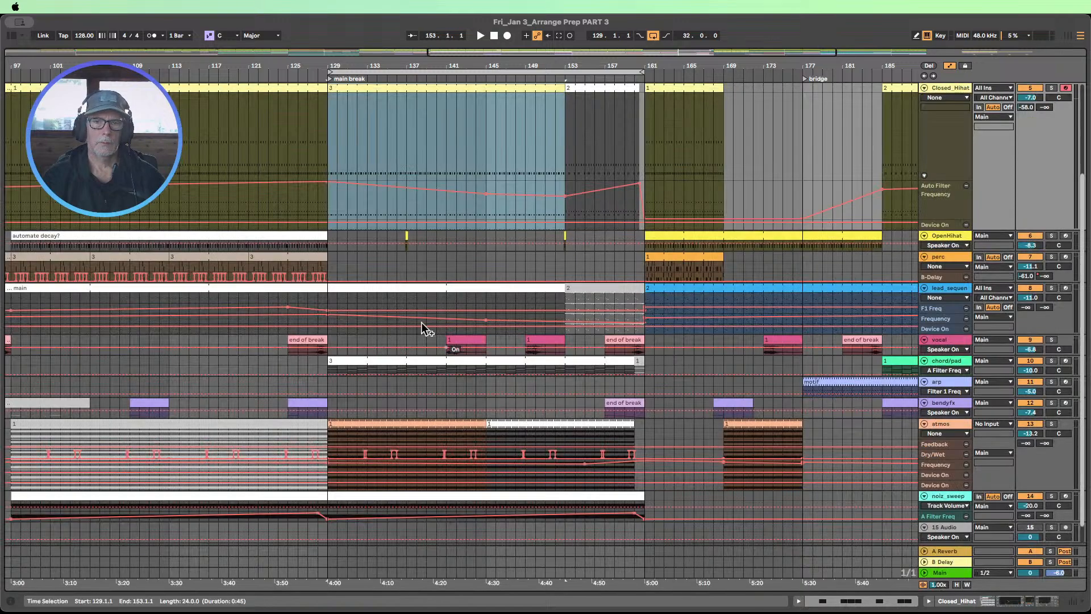
Step: Split the extended Closed_Hihat clip at bar 145 and briefly play the break from about bar 136
scroll(496, 220, "up", 3)
left_click(483, 214)
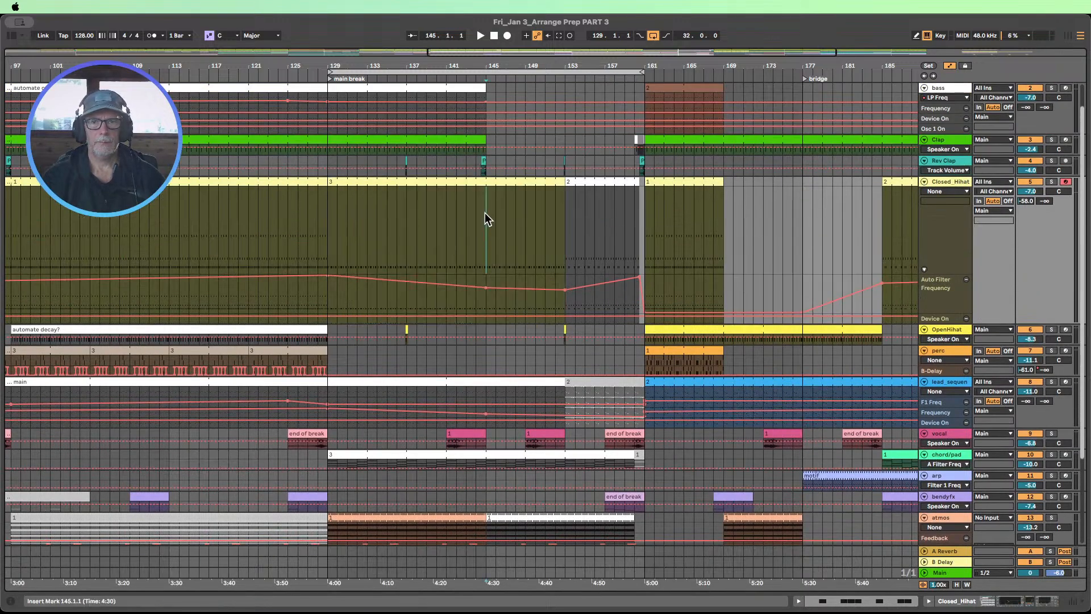
key("super+e")
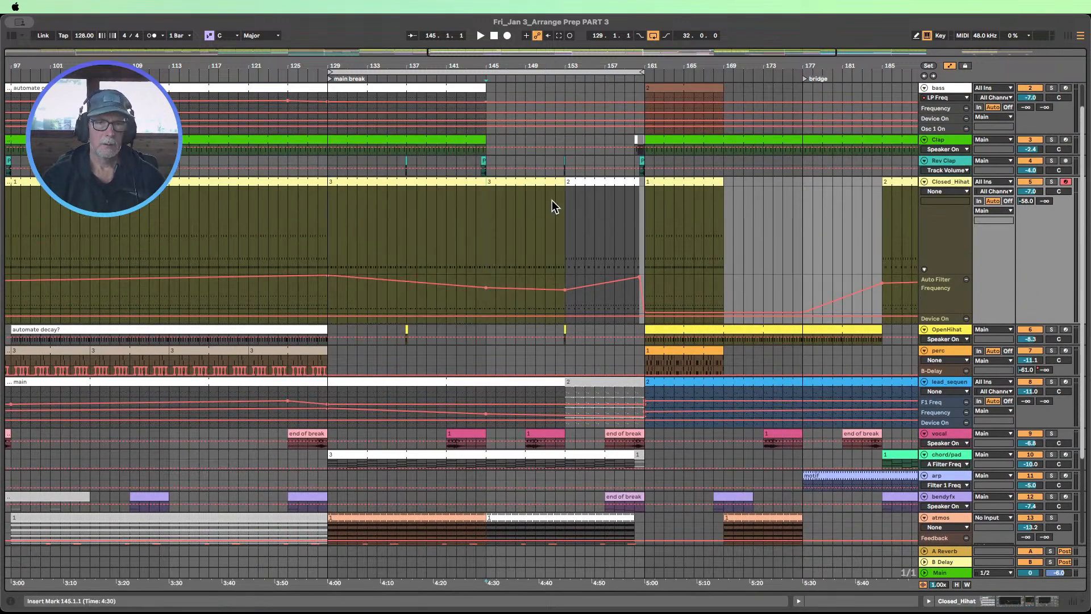
left_click(507, 183)
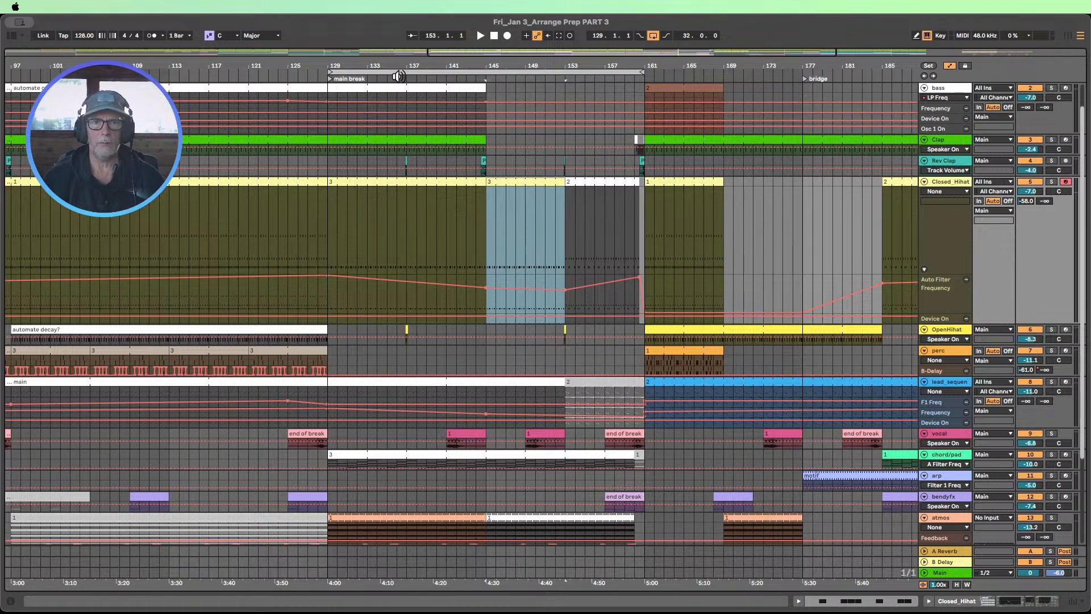
left_click(399, 77)
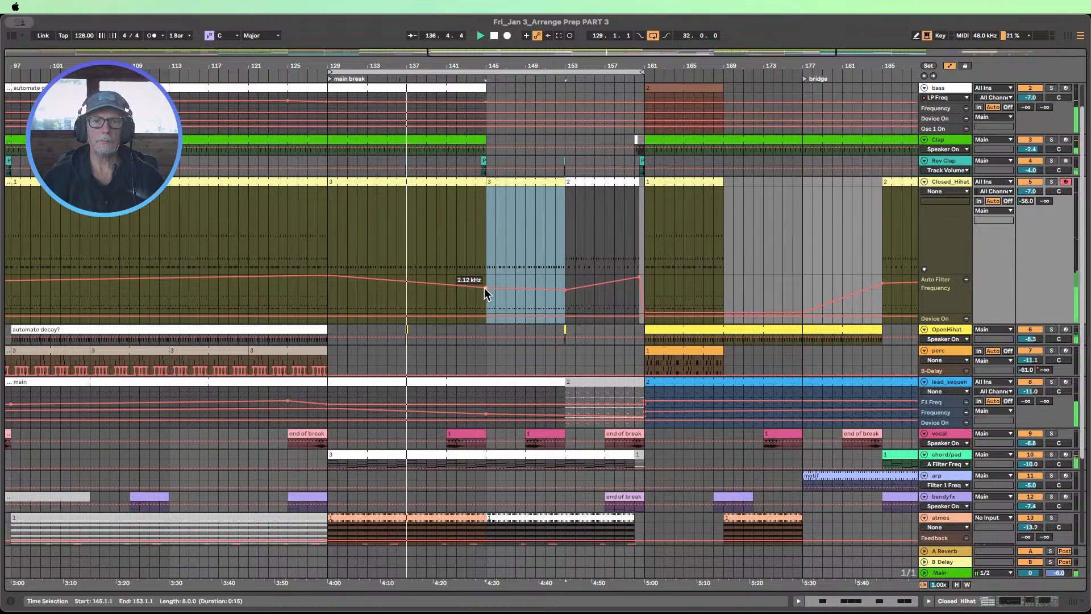
key("space")
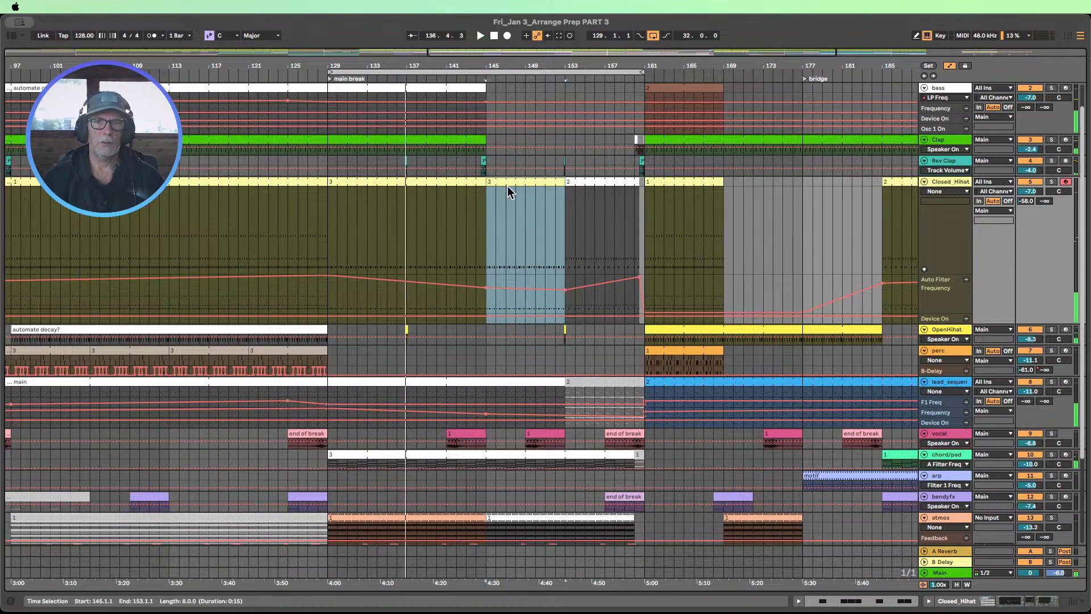
Step: Recolour the Closed_Hihat clip between bars 145 and 153 olive green and open its notes for editing
right_click(509, 184)
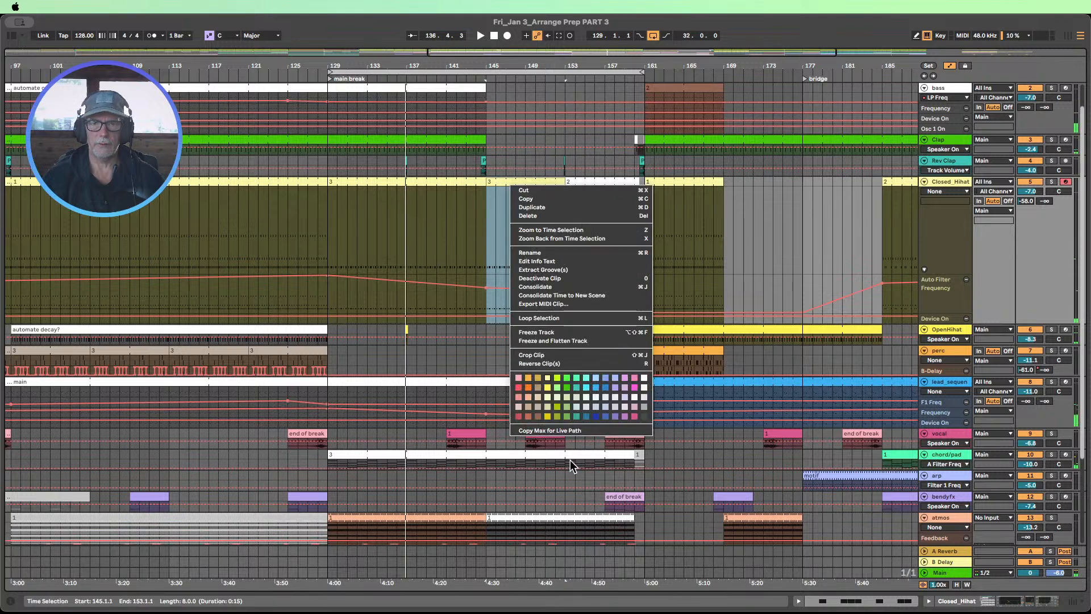
left_click(551, 412)
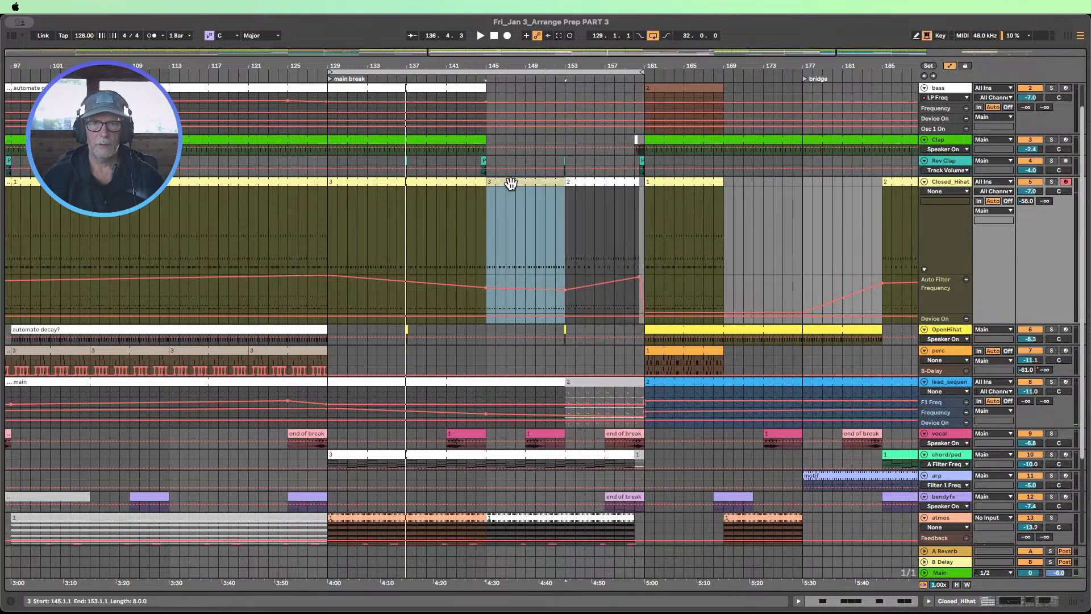
right_click(513, 182)
left_click(559, 409)
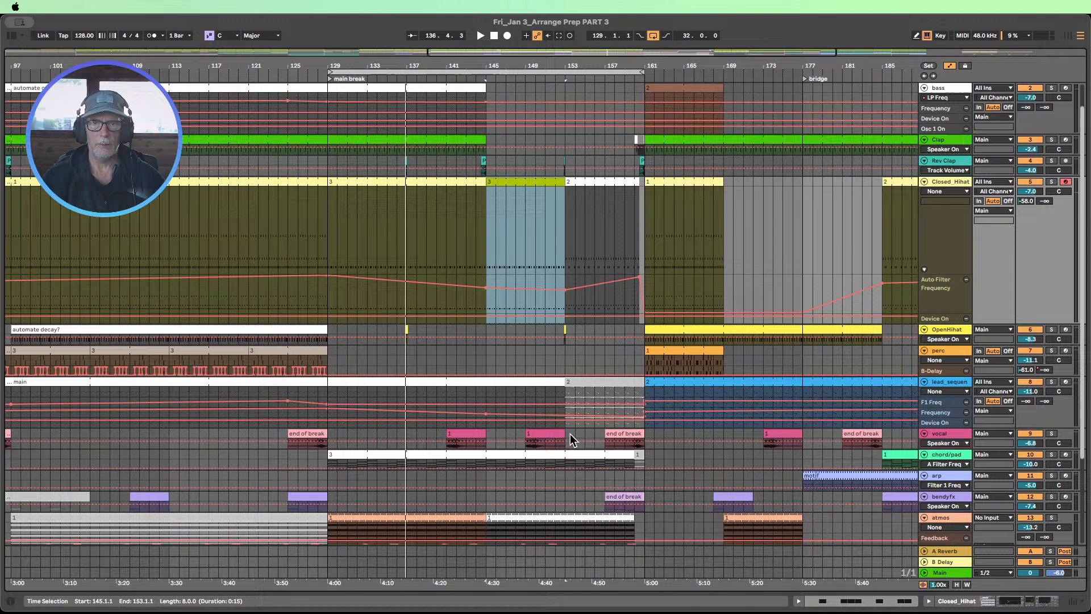
double_click(504, 181)
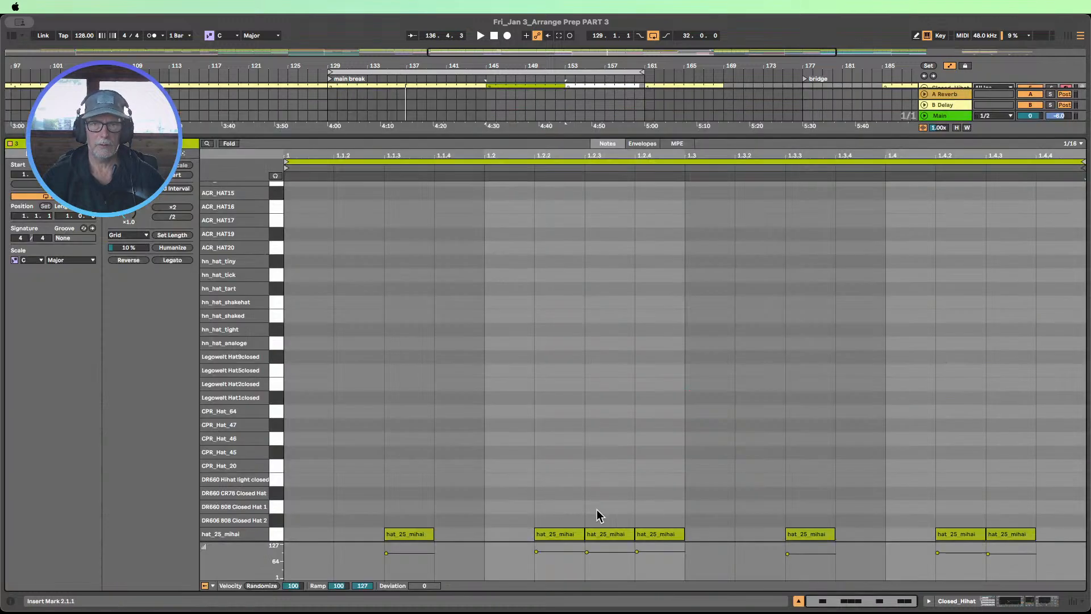
Step: Deactivate the hat_25_mihai notes at 1.2.2, 1.2.4 and 1.4.2 in the olive Closed_Hihat clip
left_click_drag(563, 488, 578, 559)
key("0")
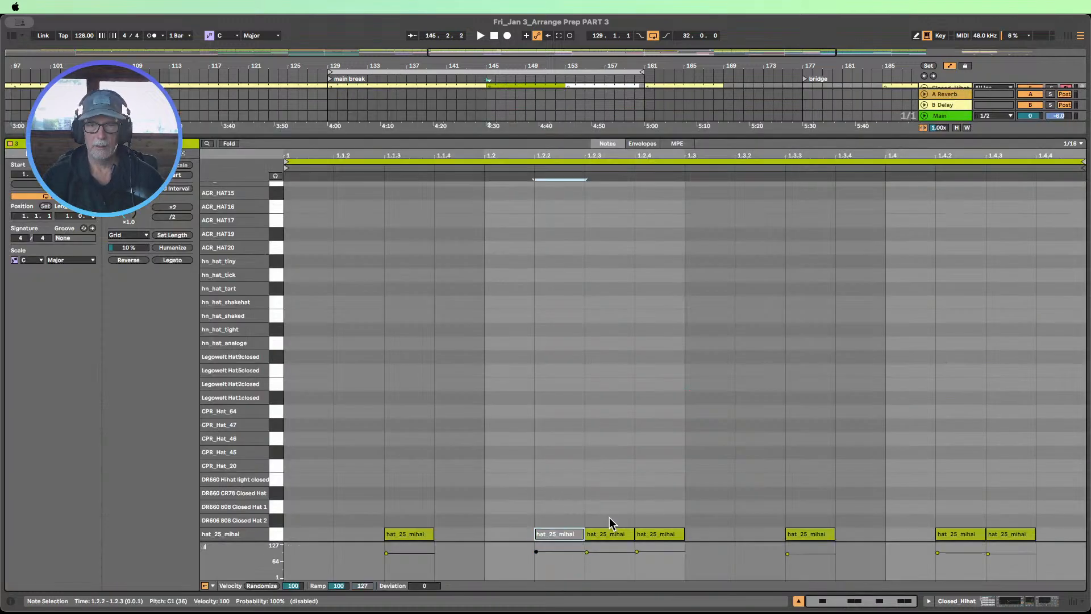
left_click_drag(658, 494, 667, 551)
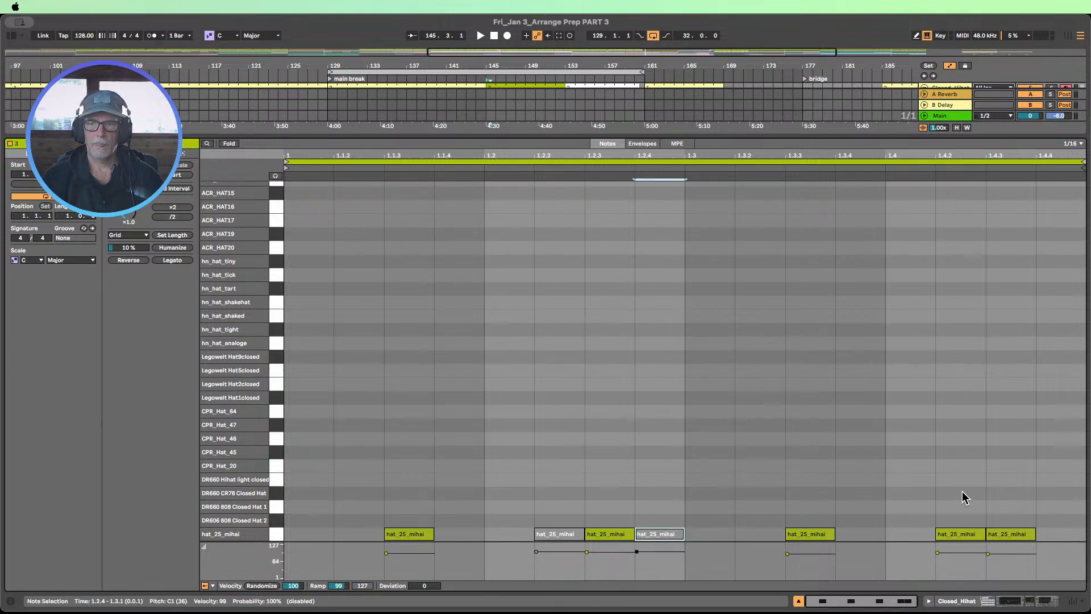
left_click_drag(965, 493, 965, 533)
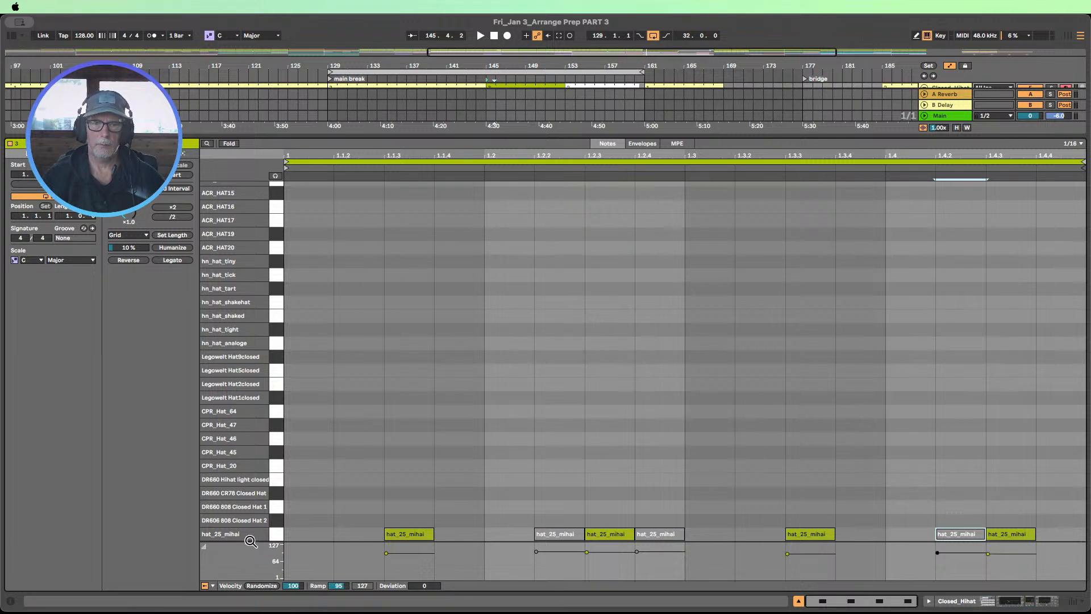
Step: Copy existing hat_25_mihai notes onto the four downbeats at 1.1, 1.2, 1.3 and 1.4
left_click(412, 534)
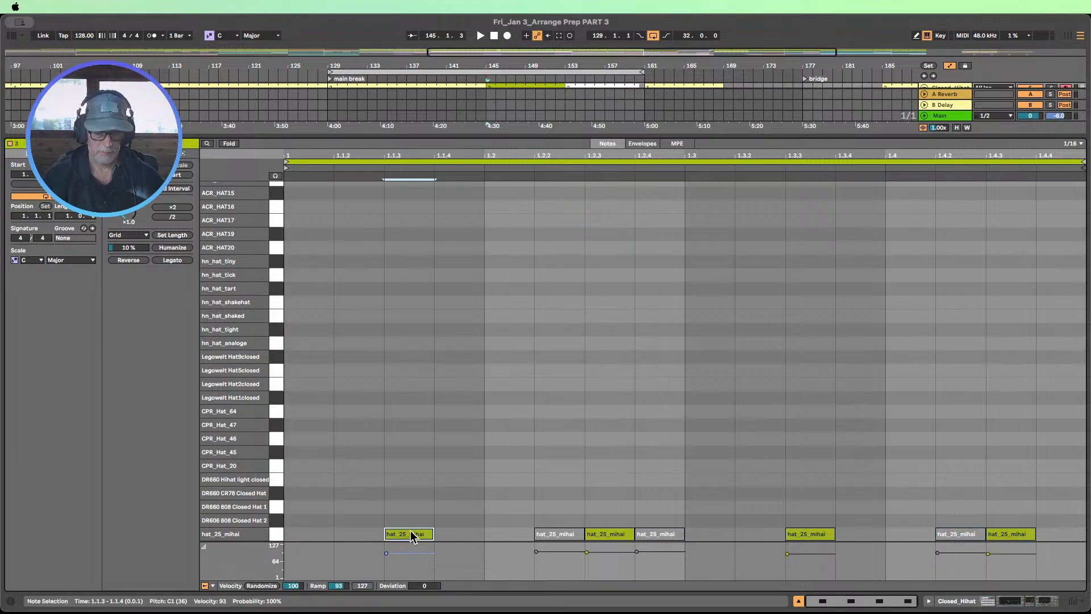
left_click_drag(411, 535, 319, 537)
left_click_drag(609, 536, 513, 536)
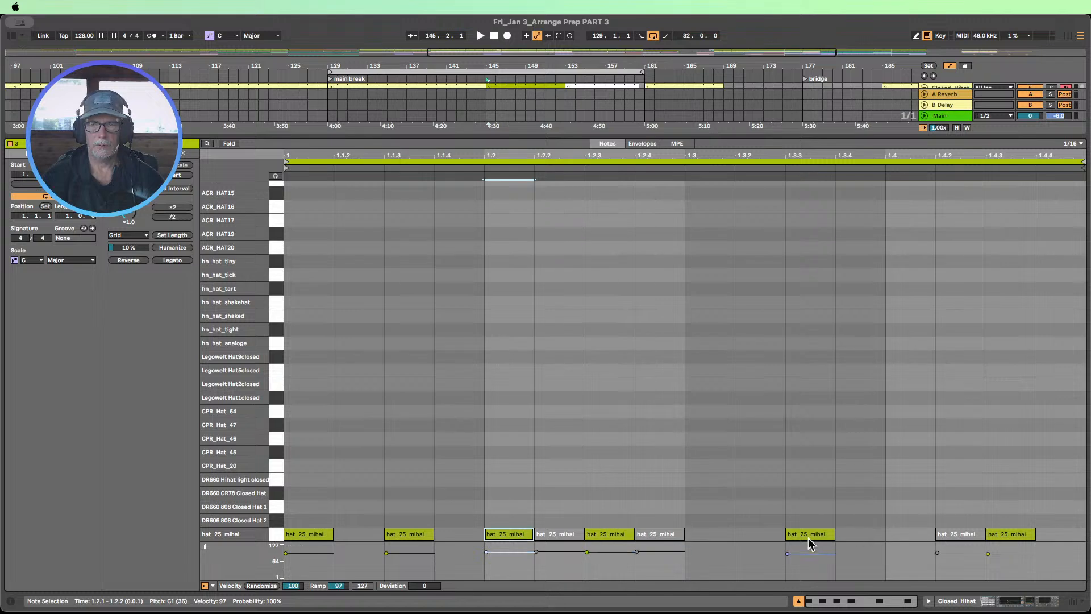
left_click_drag(809, 537, 711, 537)
left_click(1020, 535)
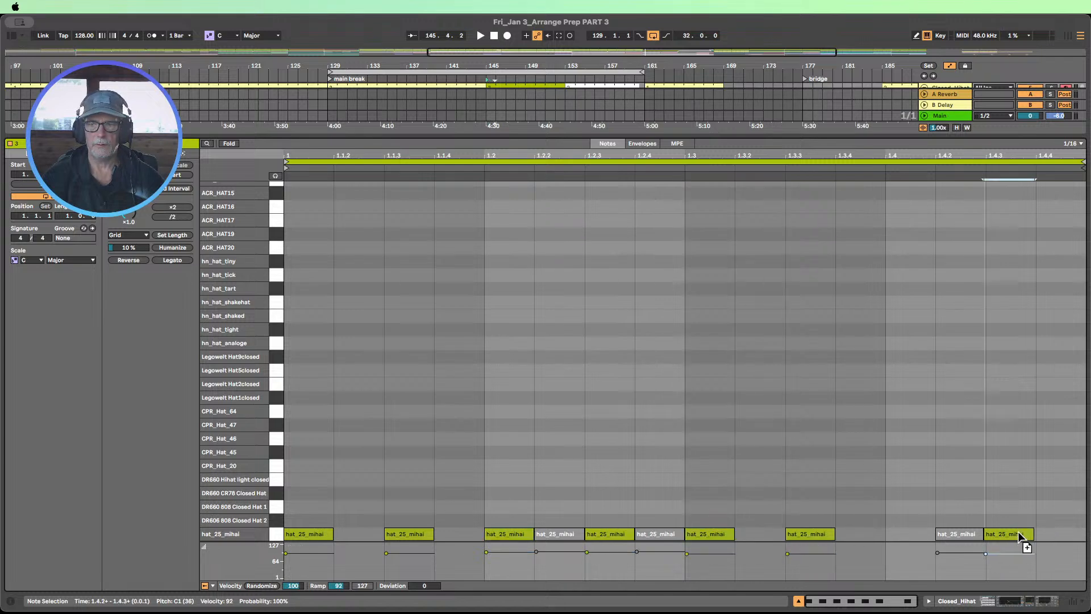
left_click_drag(1019, 535, 931, 537)
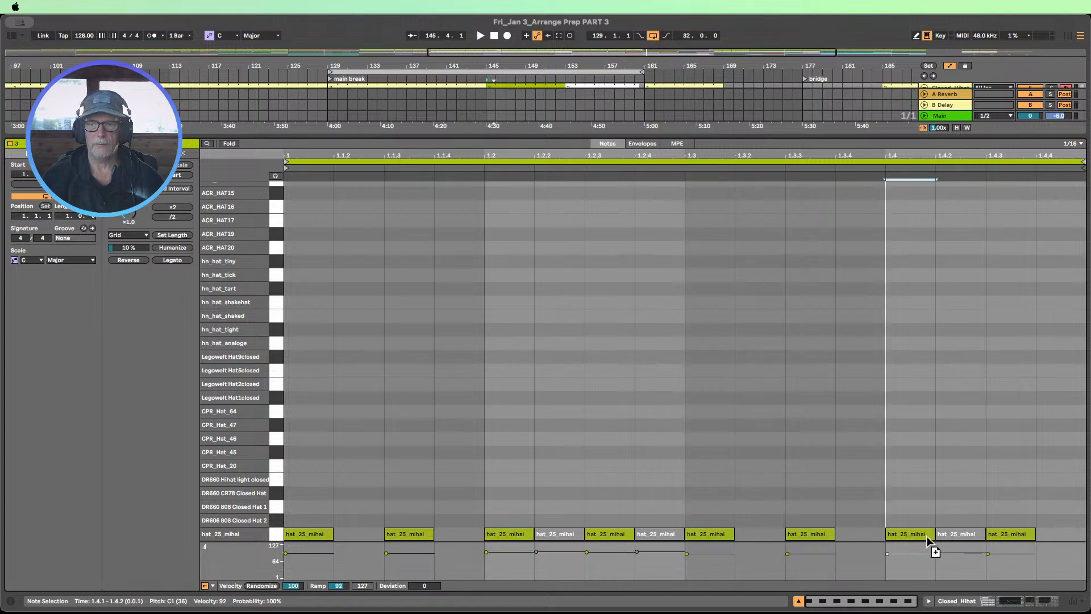
Step: Hide the clip notes, play the main break and delete the Closed_Hihat filter frequency breakpoint at bar 145
left_click(798, 601)
key("space")
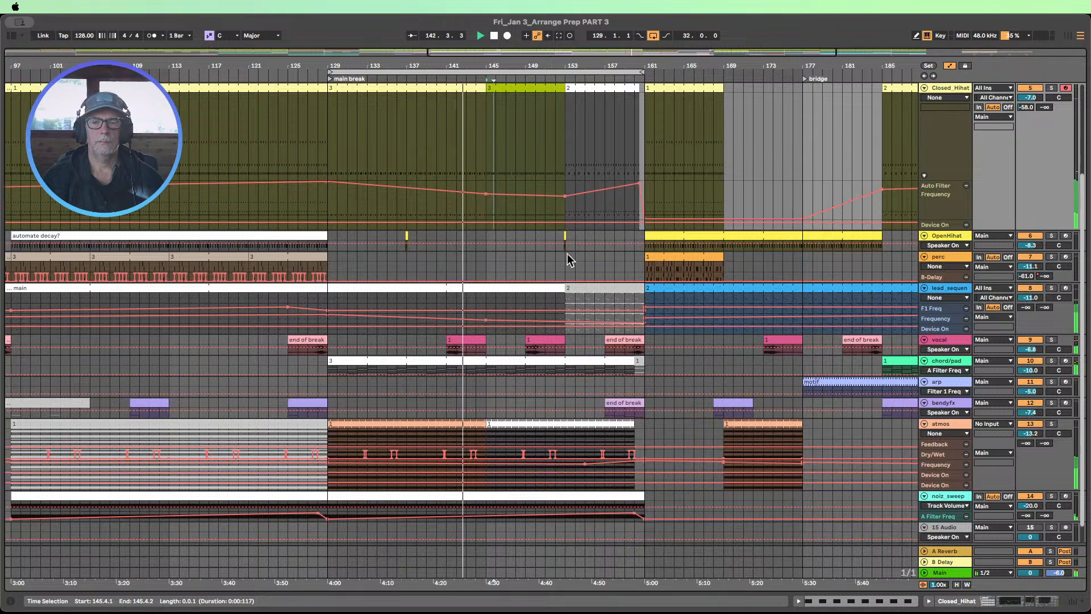
scroll(582, 259, "up", 2)
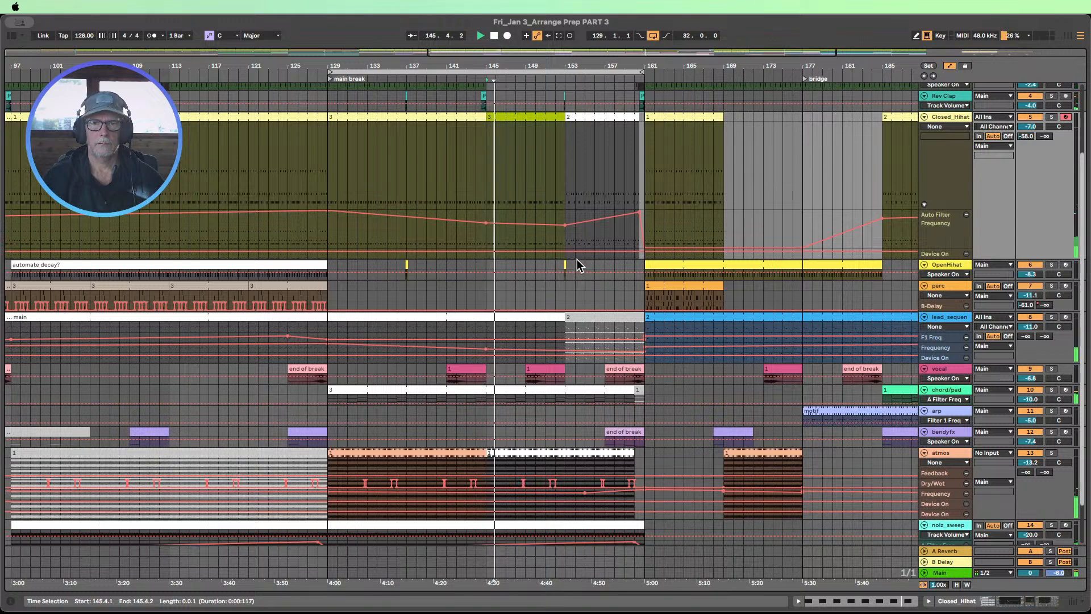
left_click(487, 223)
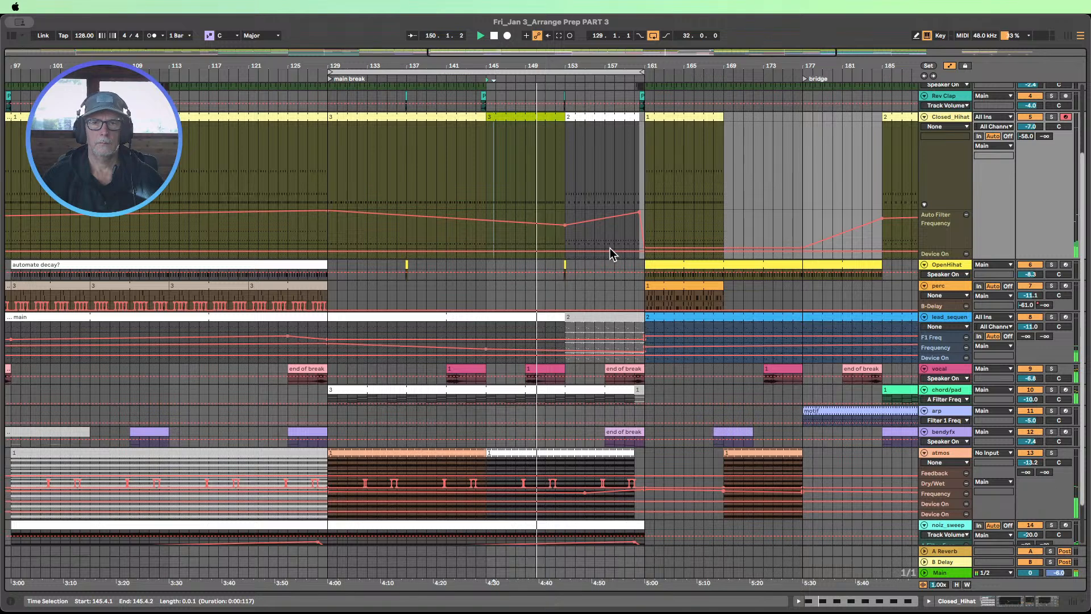
left_click(437, 80)
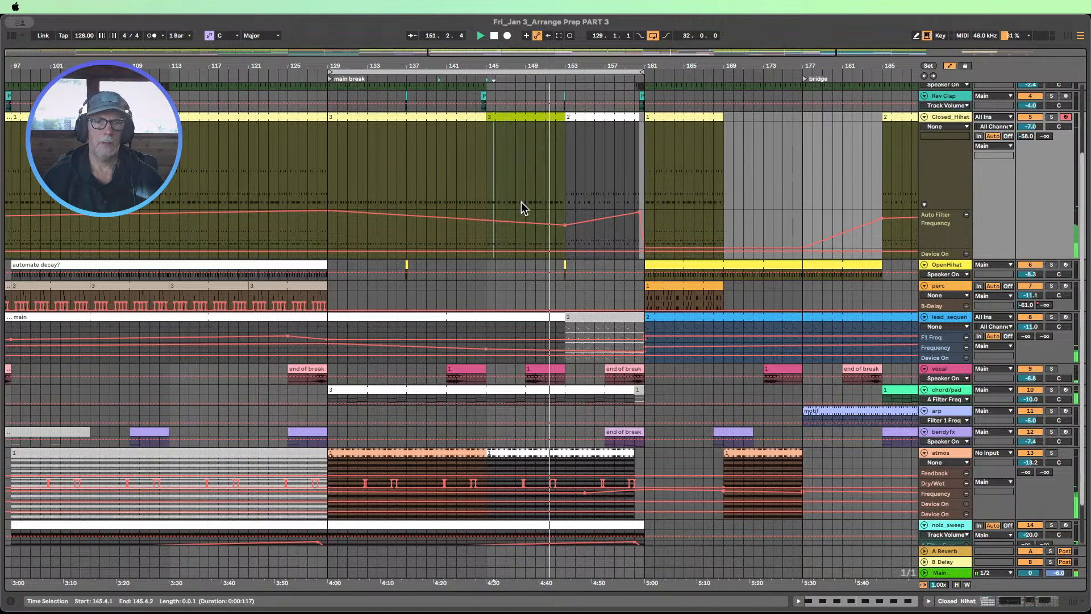
Step: Try filter frequency values between 1.19 and 1.98 kHz for the Closed_Hihat breakpoint at bar 153 while listening
left_click(555, 225)
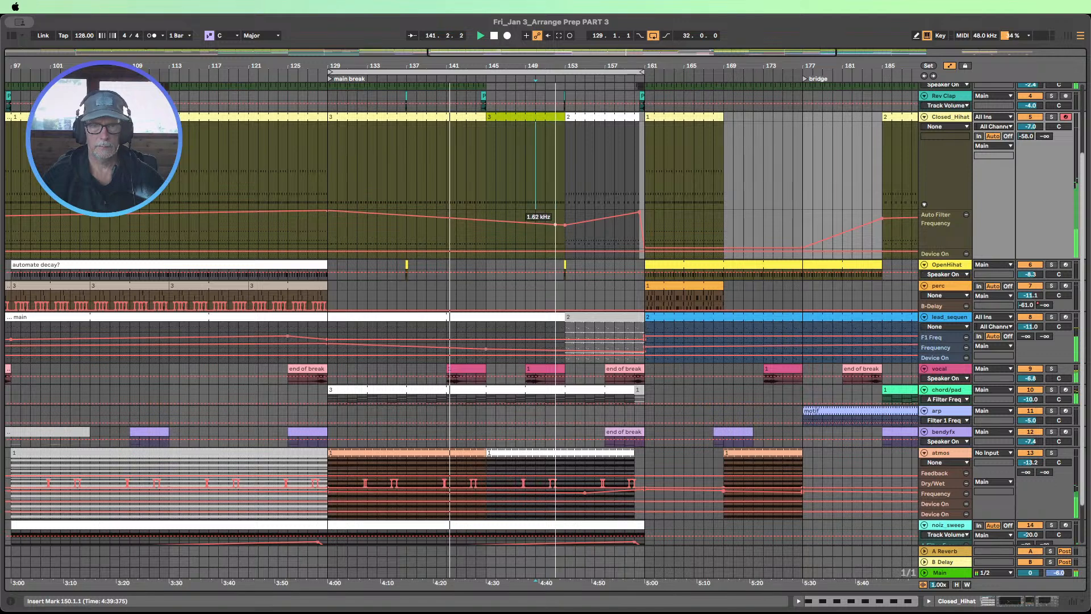
left_click_drag(555, 225, 564, 225)
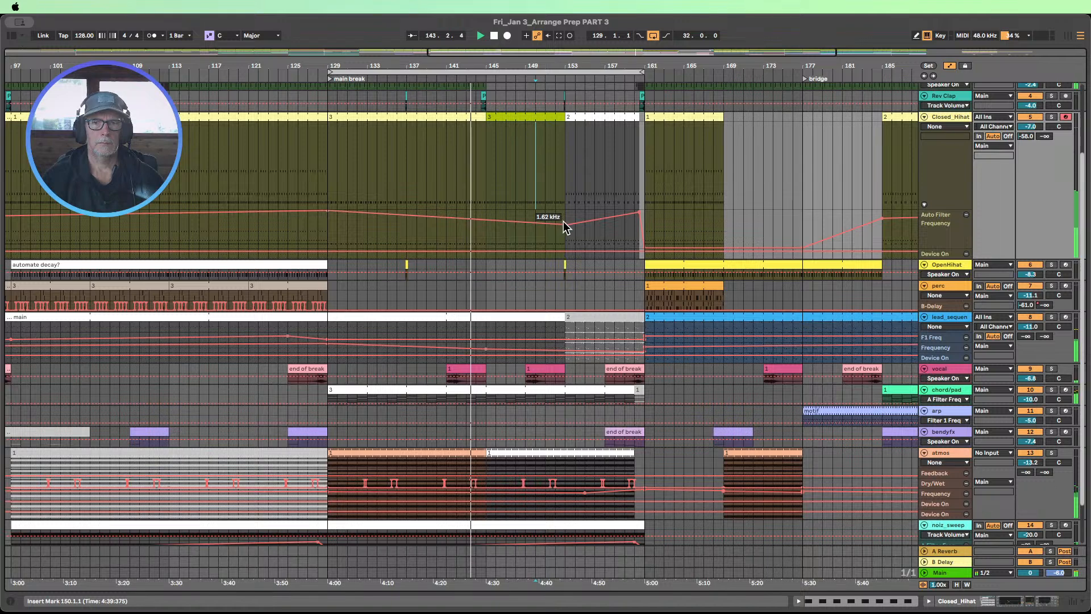
left_click_drag(565, 227, 566, 225)
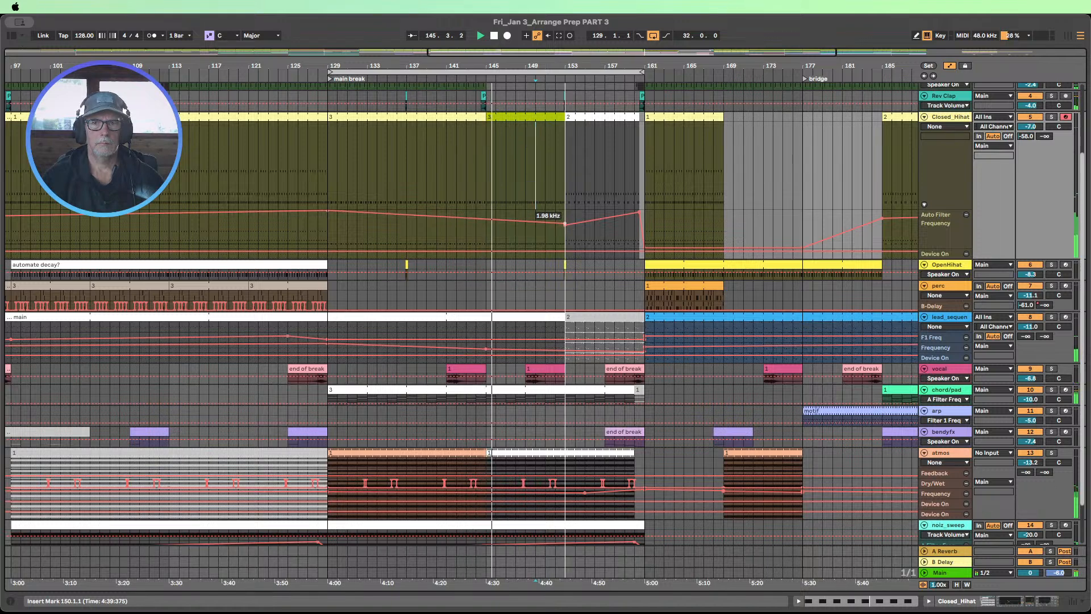
left_click_drag(565, 224, 565, 227)
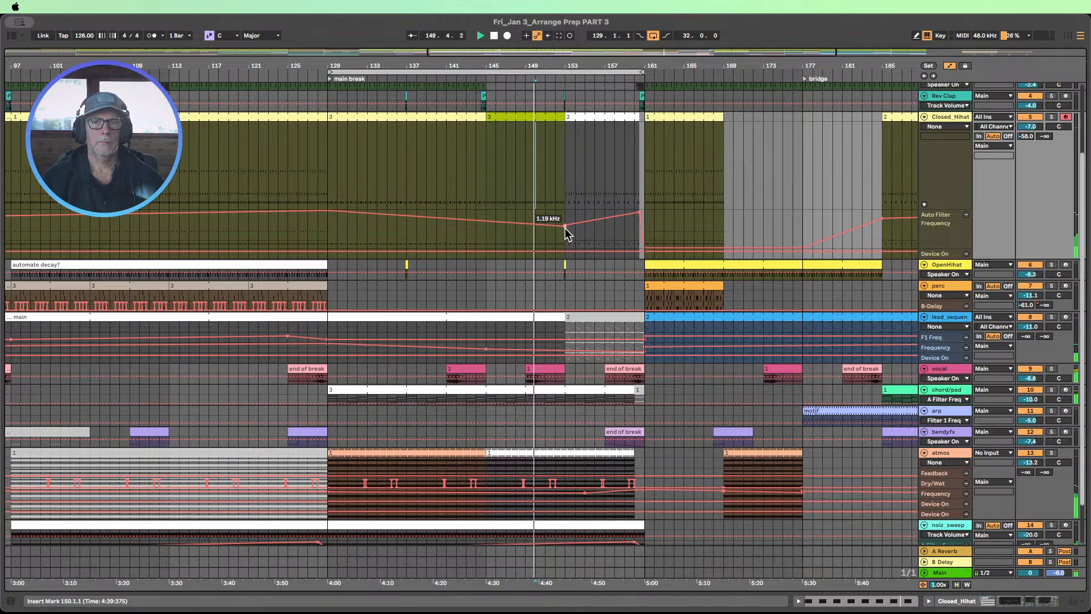
left_click(505, 80)
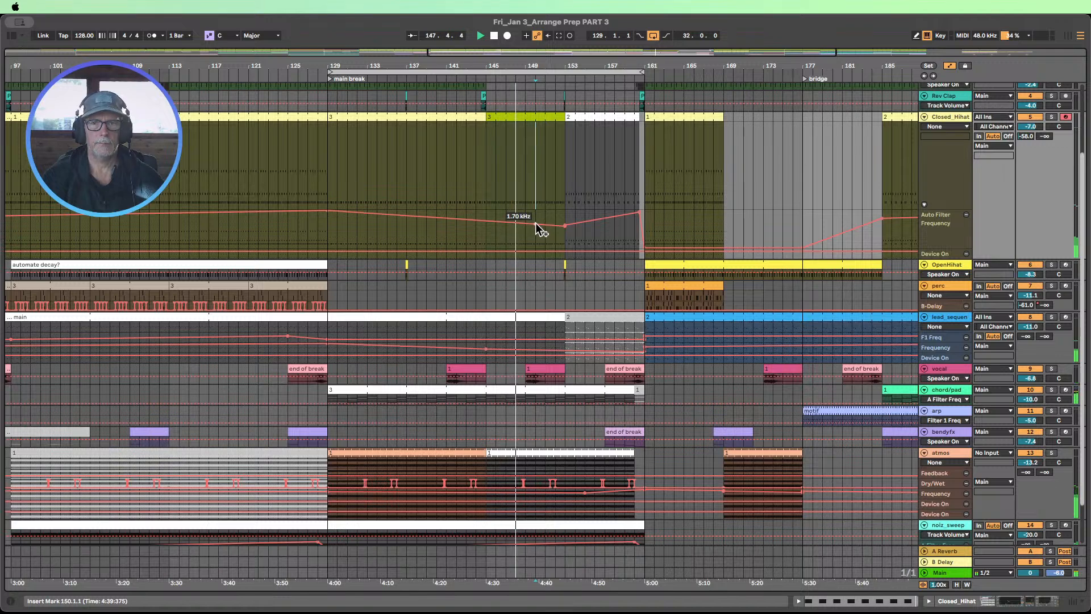
left_click_drag(565, 227, 565, 226)
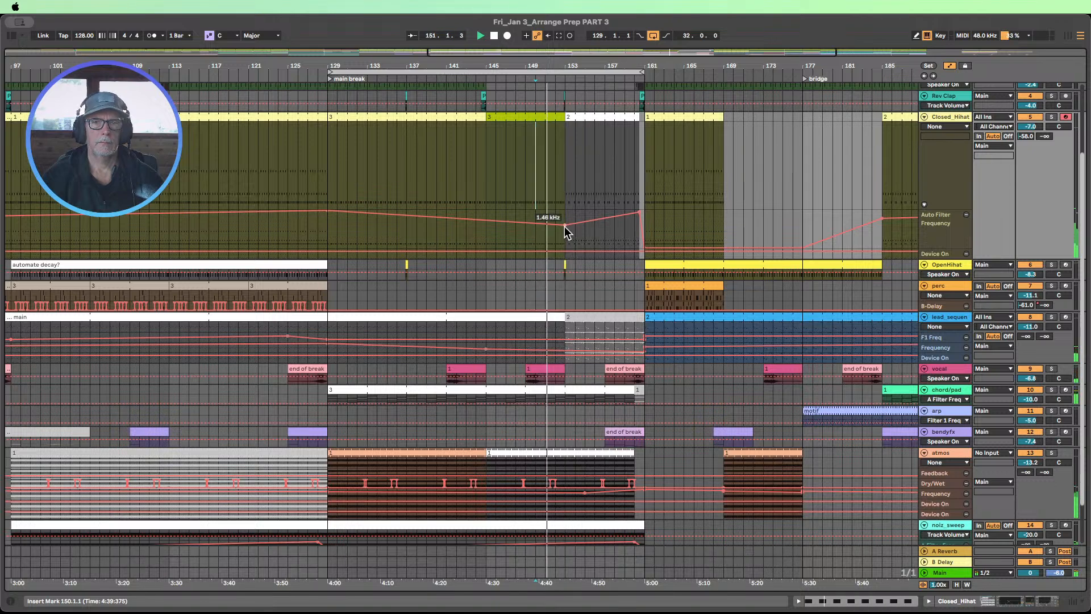
left_click(565, 226)
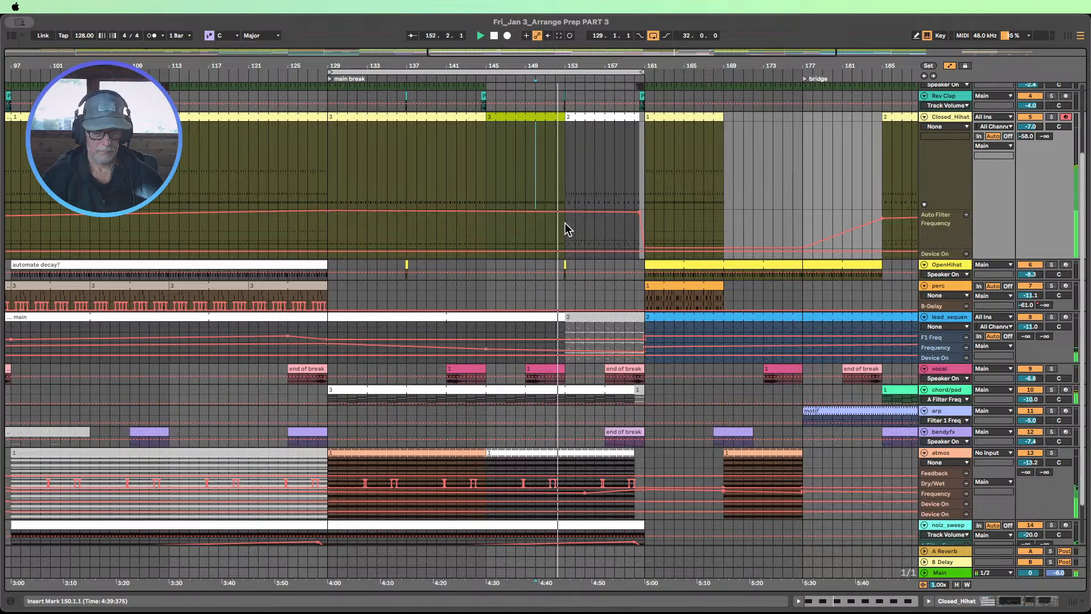
left_click(566, 225)
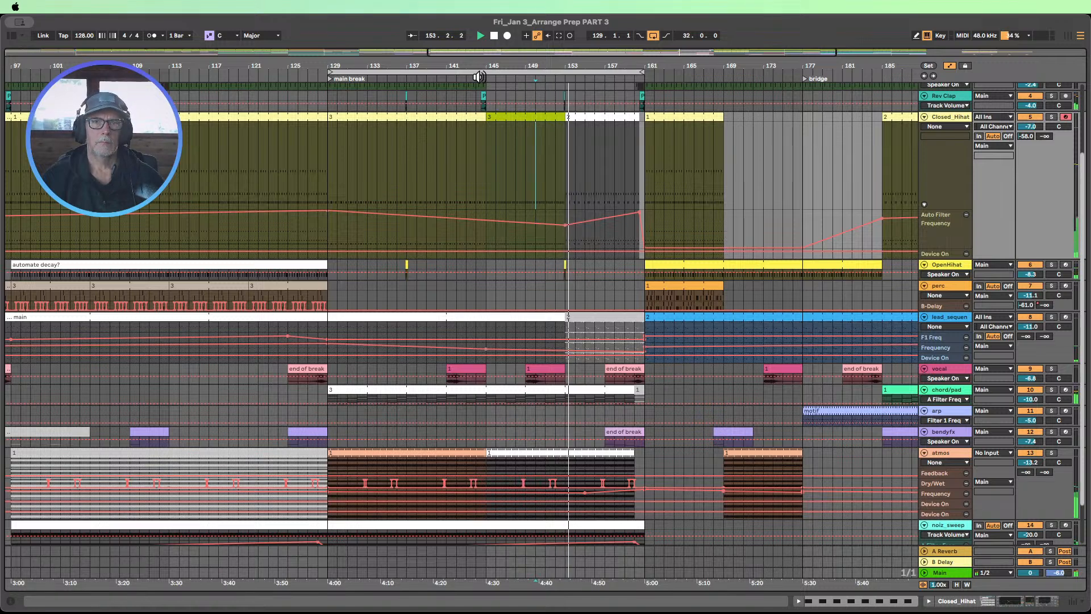
Step: Restore the Closed_Hihat filter frequency breakpoint at bar 145 and fine-tune the one at bar 153 during playback
left_click(479, 76)
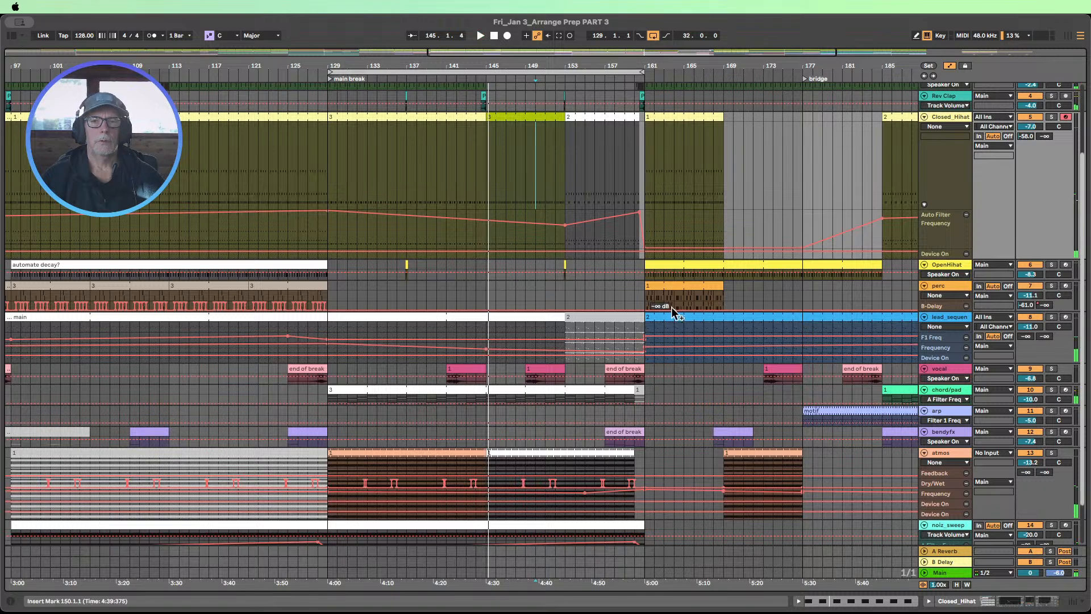
key("space")
left_click(585, 236)
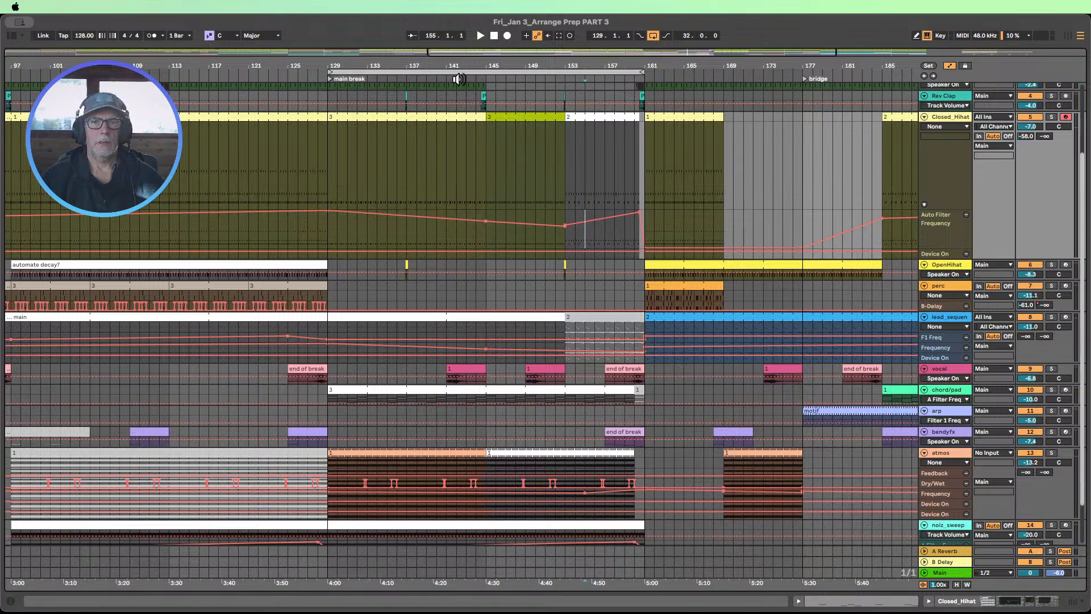
left_click(460, 78)
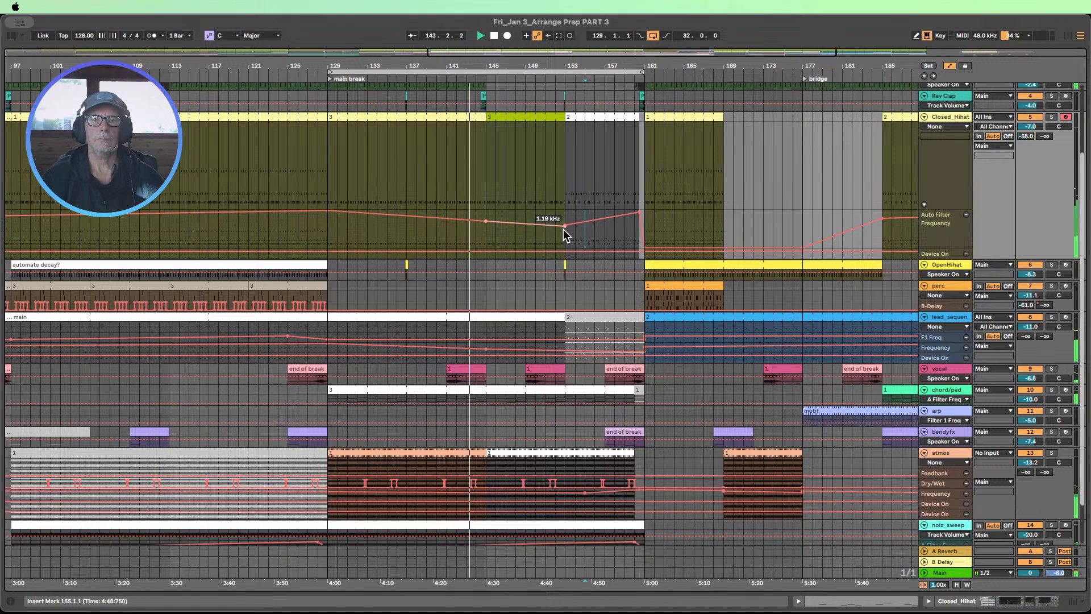
left_click_drag(564, 229, 565, 226)
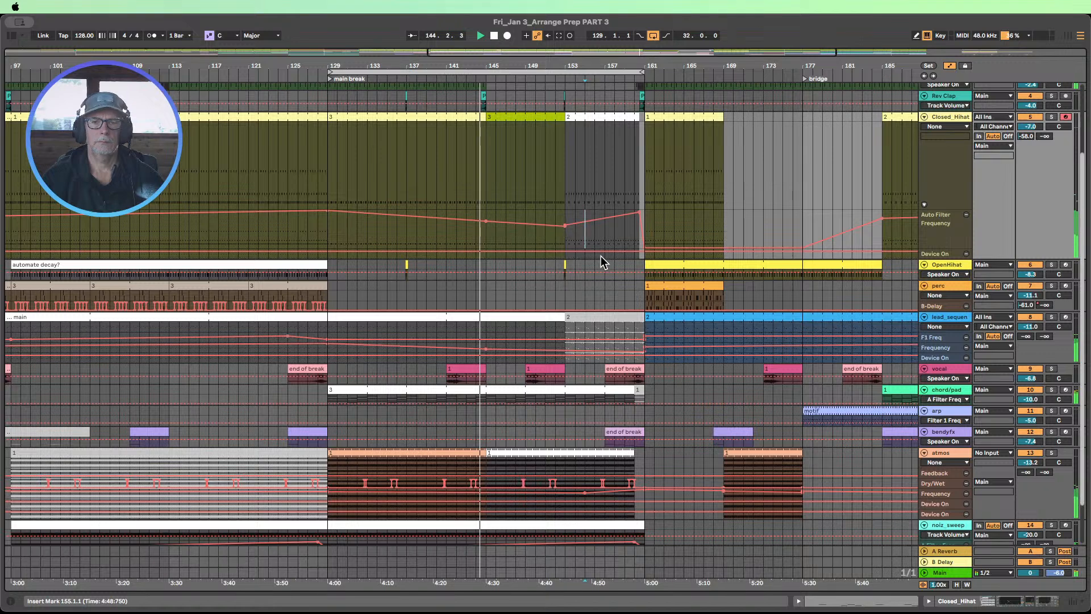
Step: Replace the Closed_Hihat filter frequency breakpoint at bar 153 with one at 2.14 kHz while the break plays
scroll(602, 256, "up", 2)
scroll(596, 248, "up", 2)
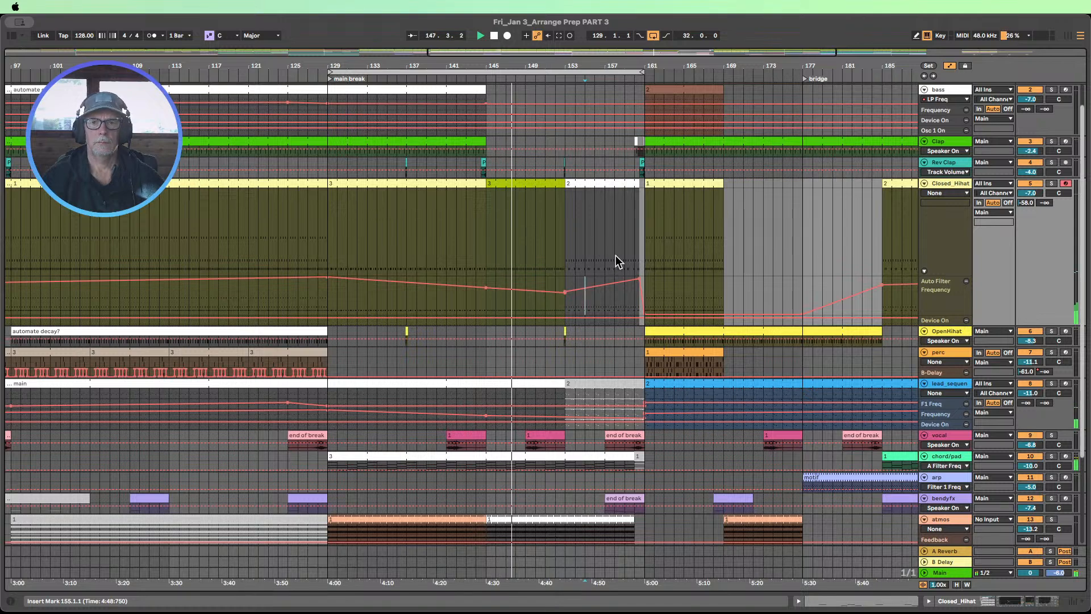
left_click_drag(595, 64, 580, 336)
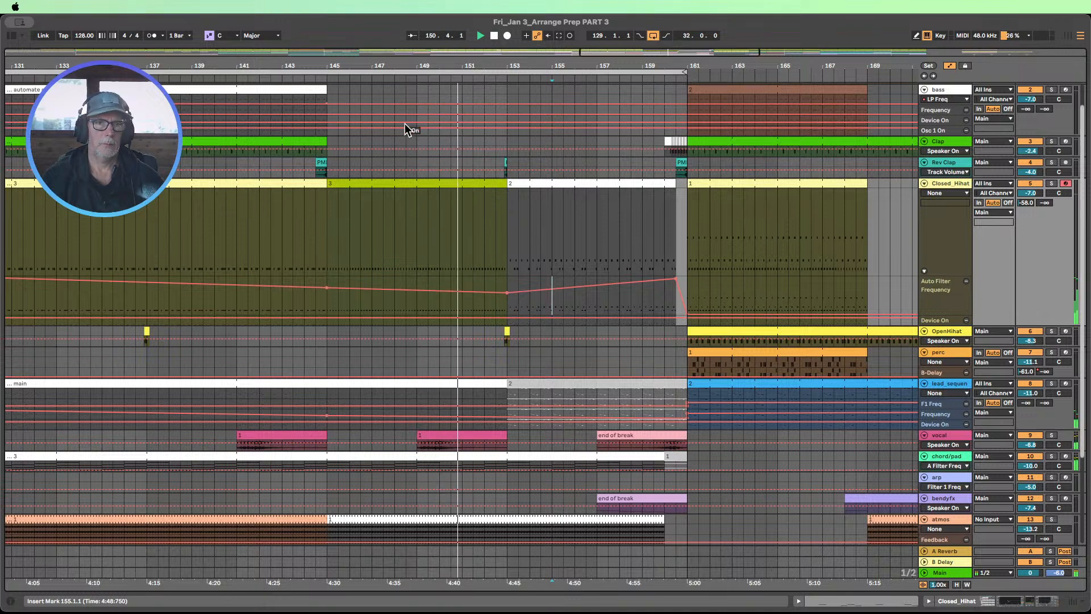
left_click(491, 292)
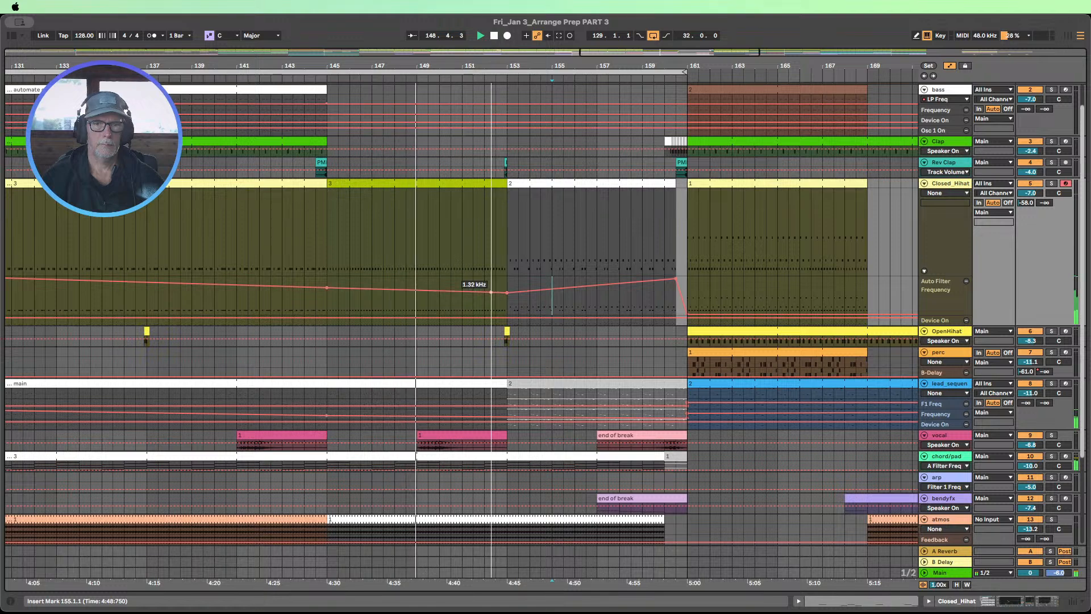
left_click_drag(491, 292, 491, 289)
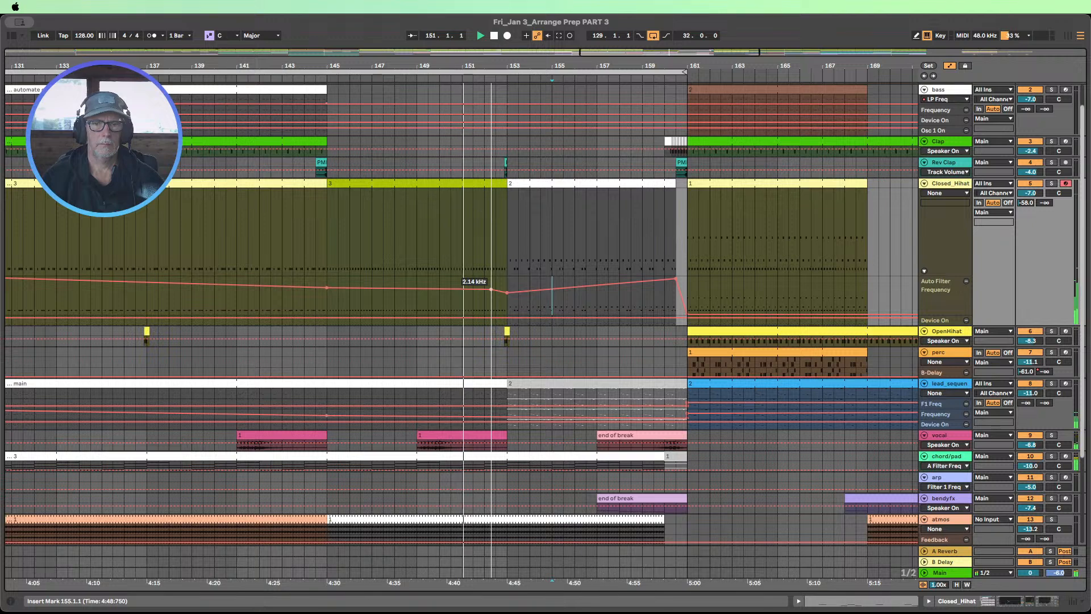
left_click(491, 289)
left_click(508, 293)
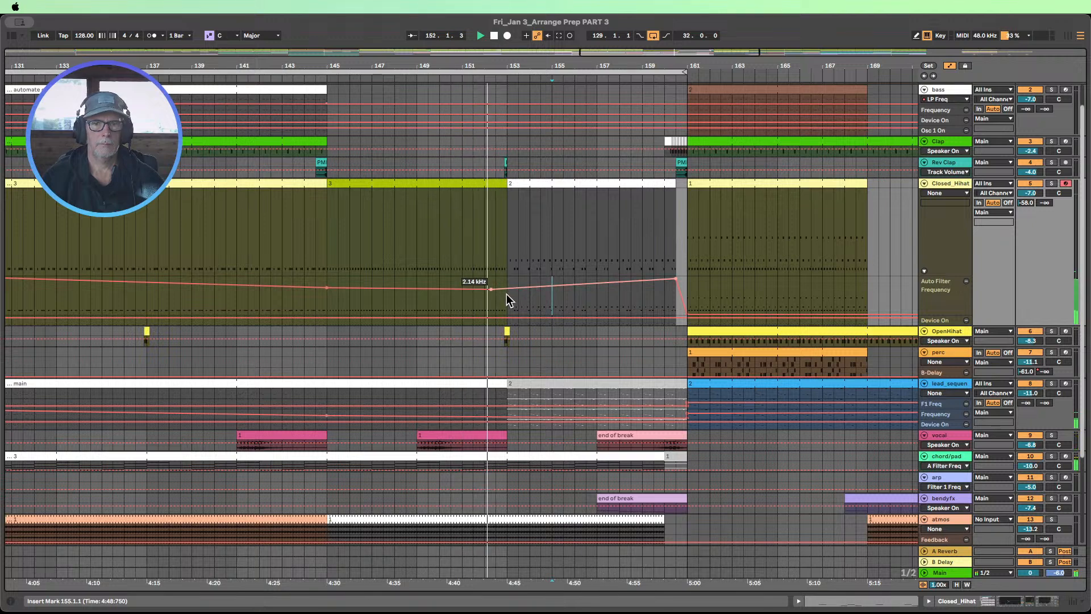
left_click_drag(492, 290, 508, 289)
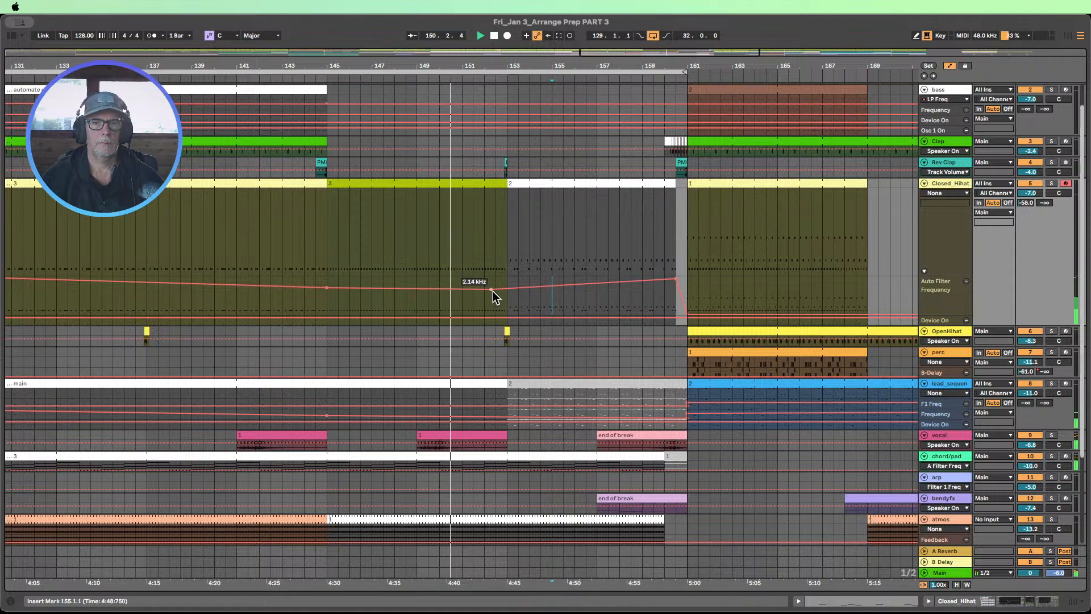
left_click_drag(491, 290, 507, 290)
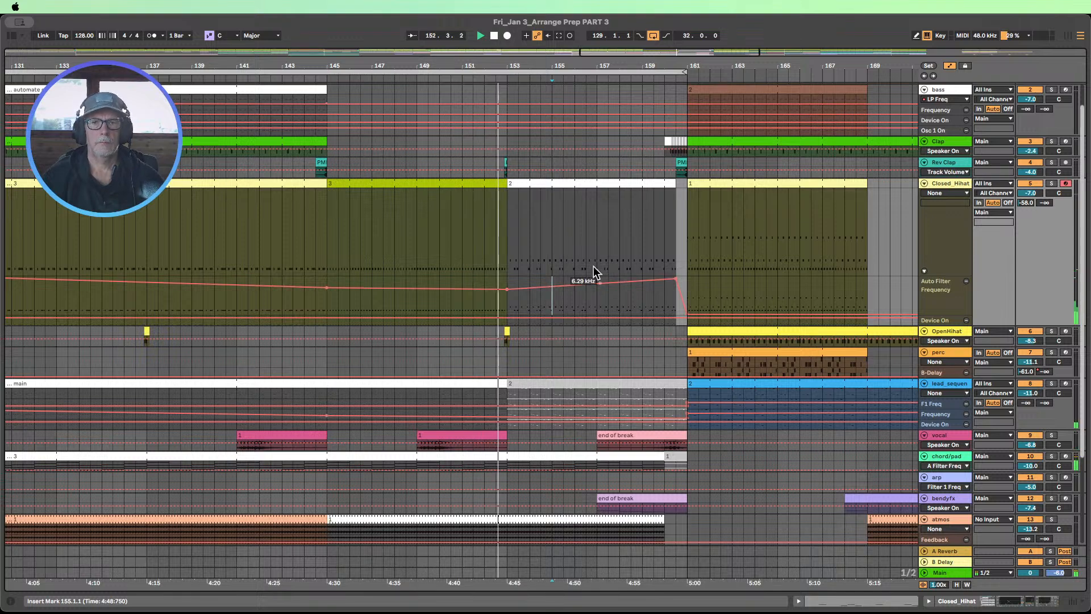
Step: Stop playback, enlarge the Closed_Hihat track's height and select its clip between bars 145 and 153
key("minus")
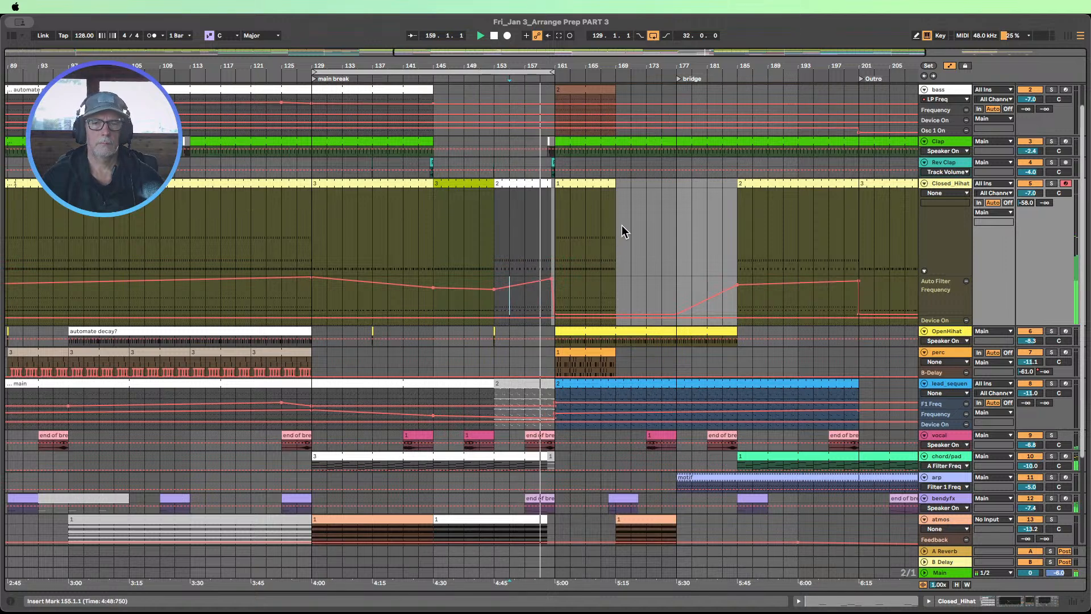
left_click(494, 35)
left_click_drag(521, 66, 521, 117)
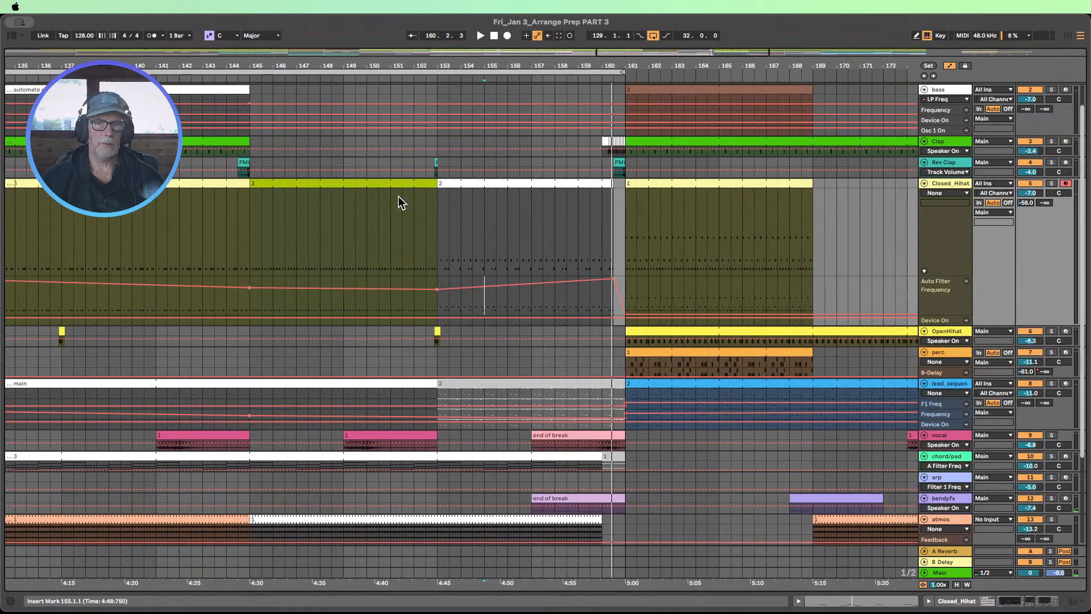
left_click(406, 184)
left_click(478, 183)
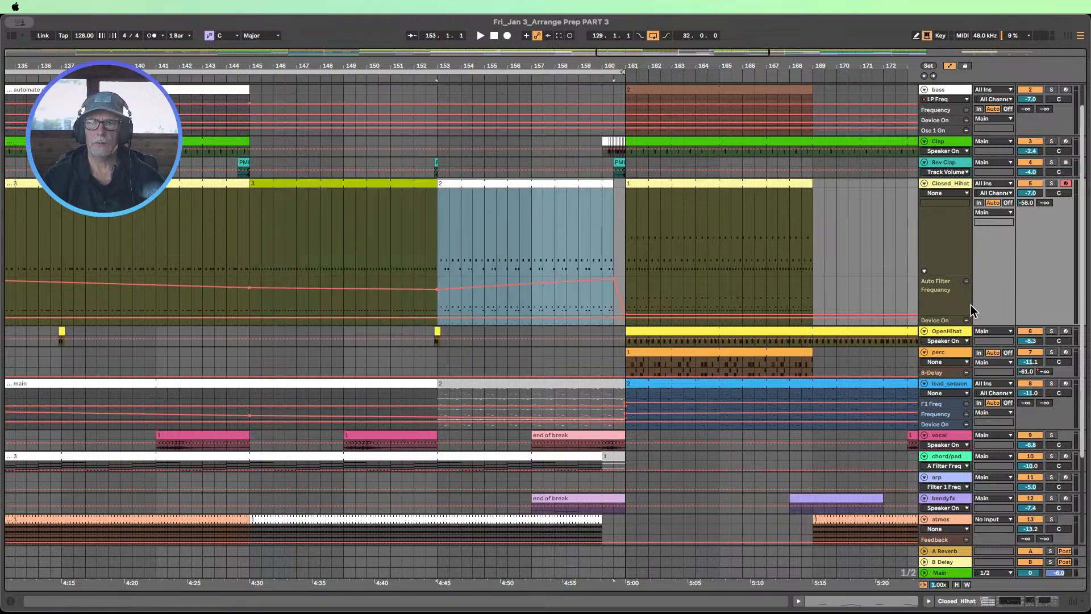
left_click_drag(935, 313, 935, 400)
left_click(266, 180)
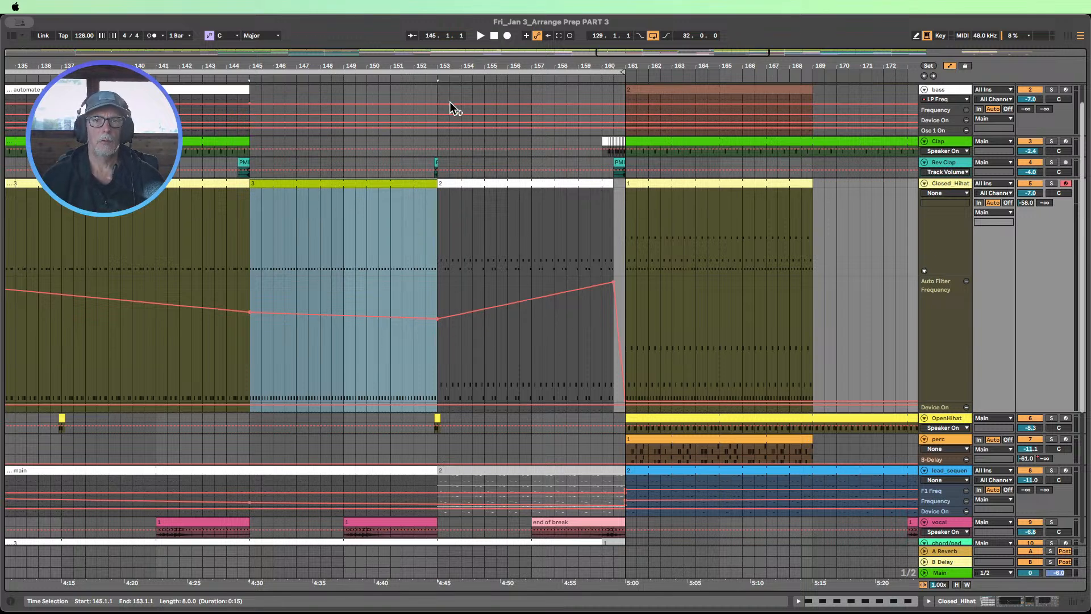
left_click_drag(306, 64, 428, 309)
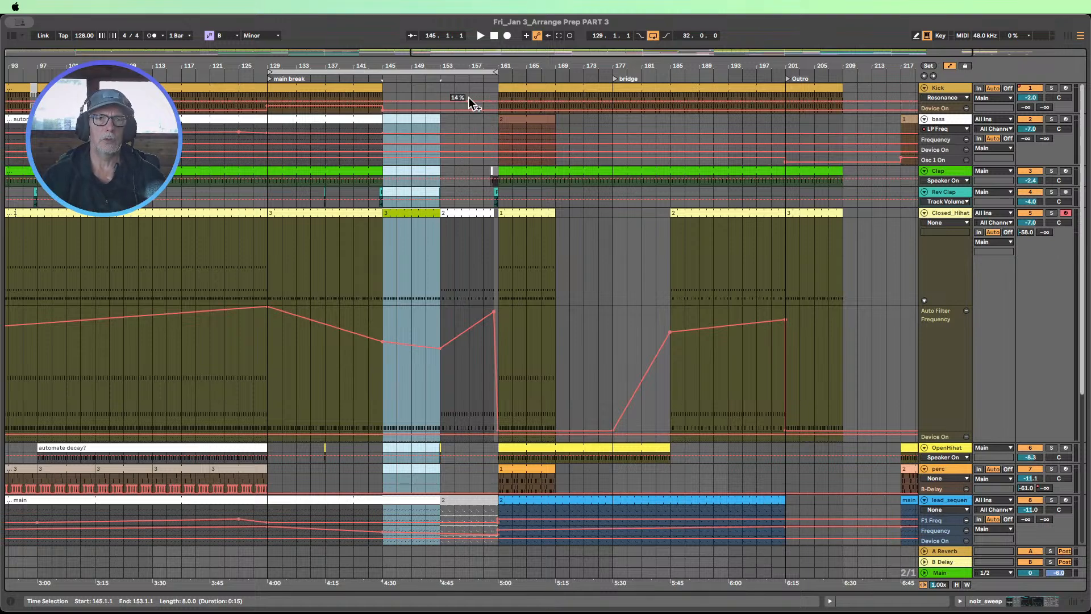
Step: Enlarge the Clap track's height over the main break and start playback from bar 145
left_click_drag(466, 66, 494, 119)
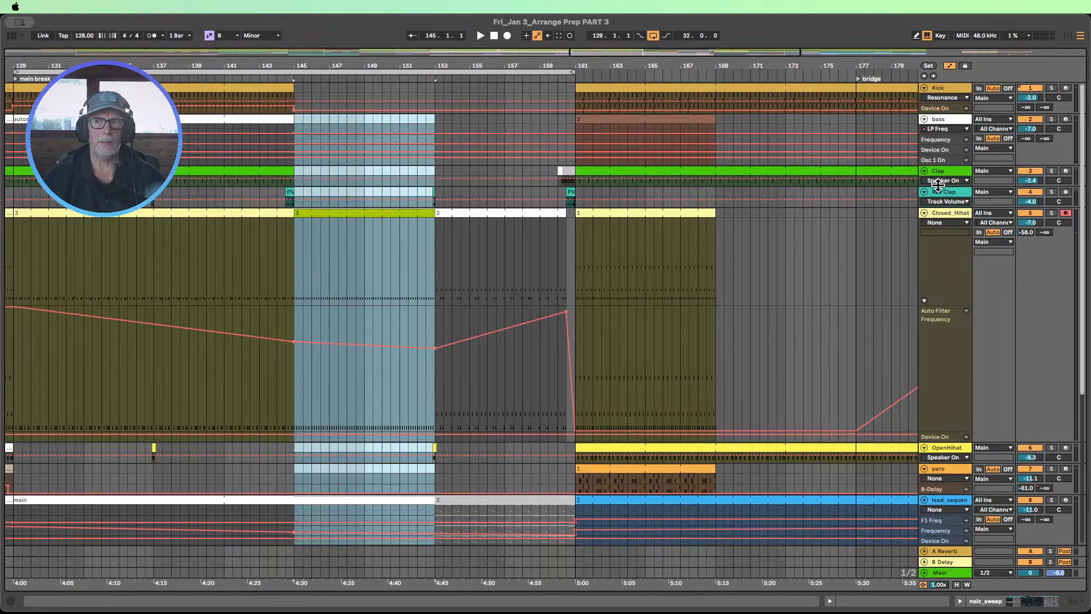
left_click_drag(938, 184, 948, 217)
scroll(607, 139, "down", 1)
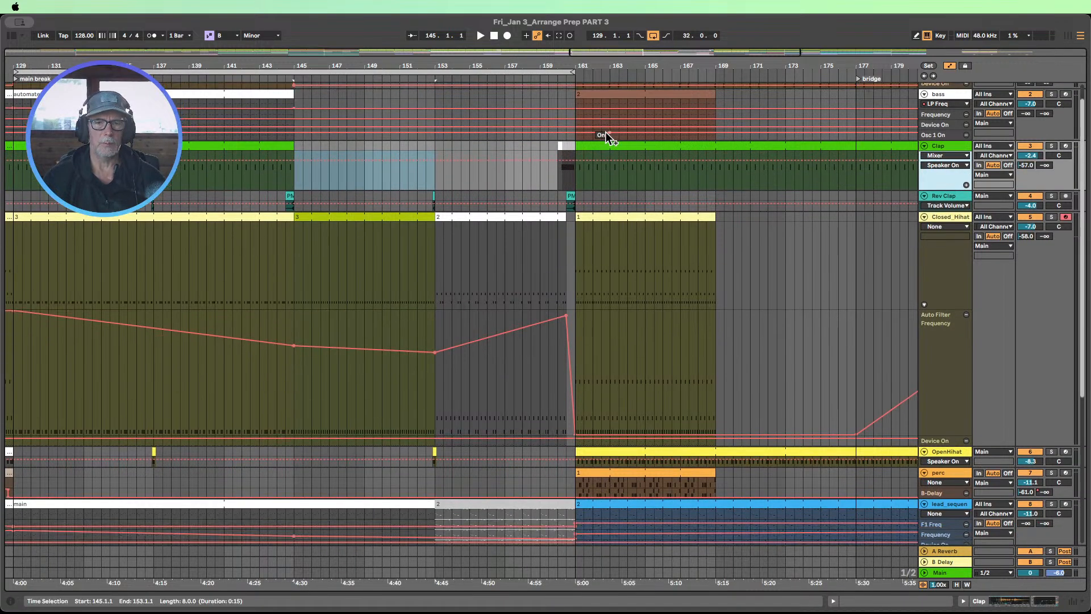
scroll(541, 241, "up", 1)
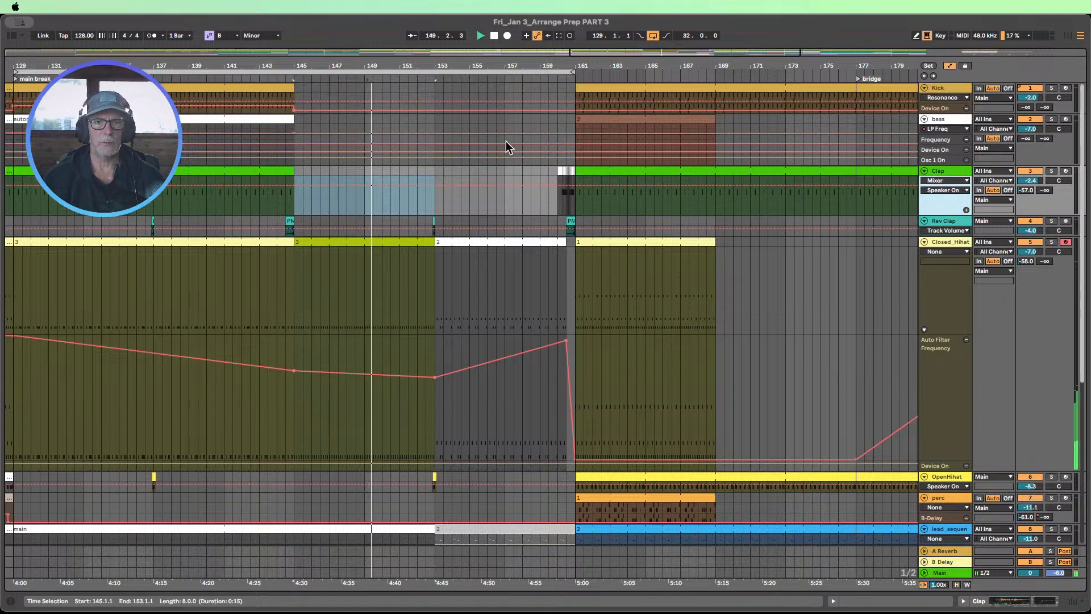
Step: Lower the Closed_Hihat filter frequency breakpoint in bar 160, trying 11.1 and 12.2 kHz during playback
mouse_move(564, 342)
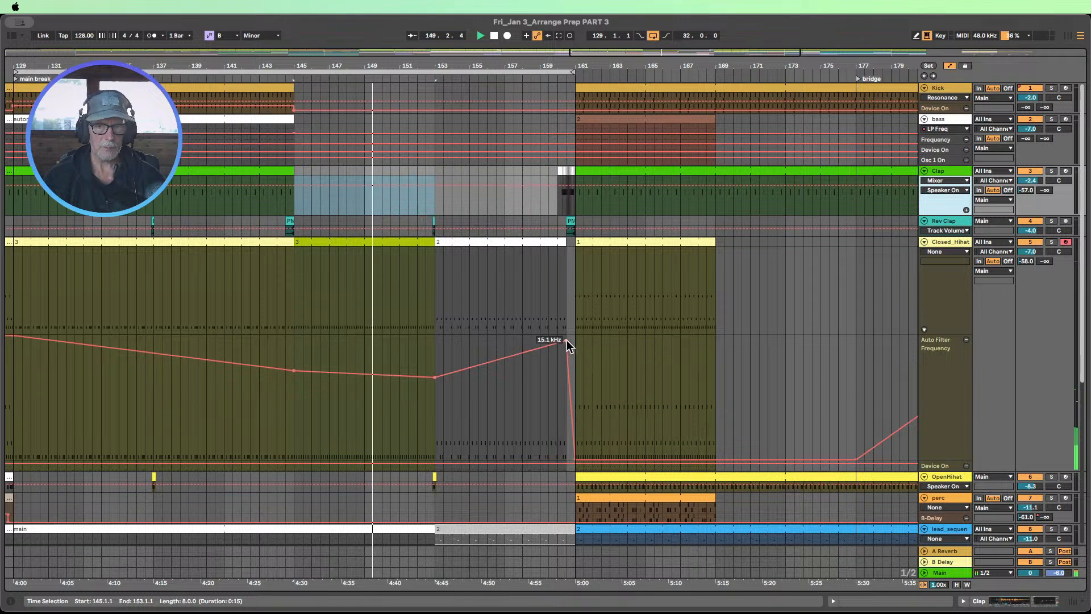
left_click_drag(568, 340, 566, 346)
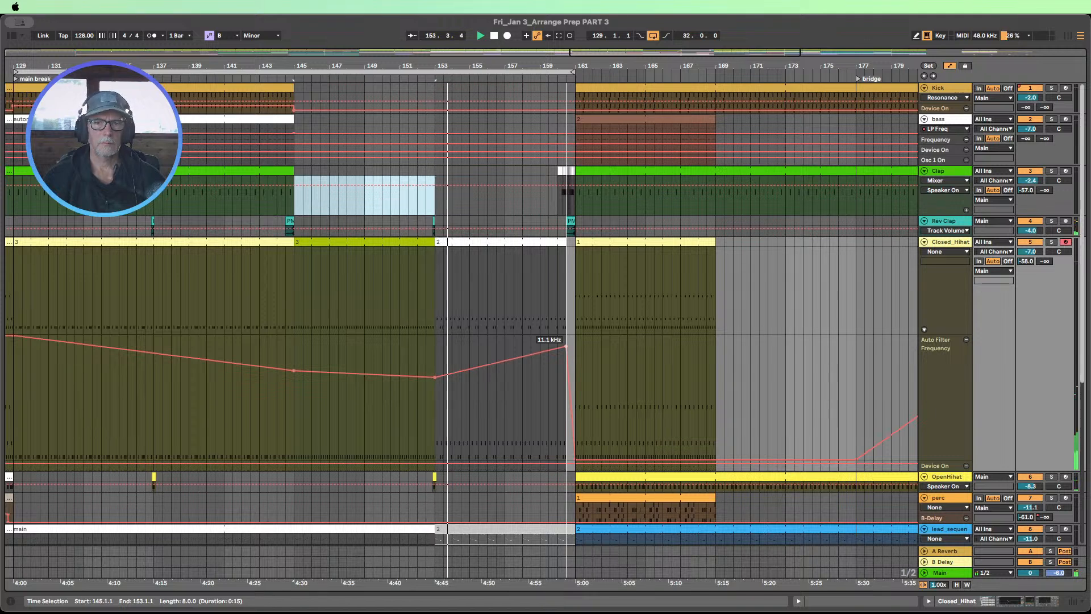
left_click_drag(566, 346, 566, 345)
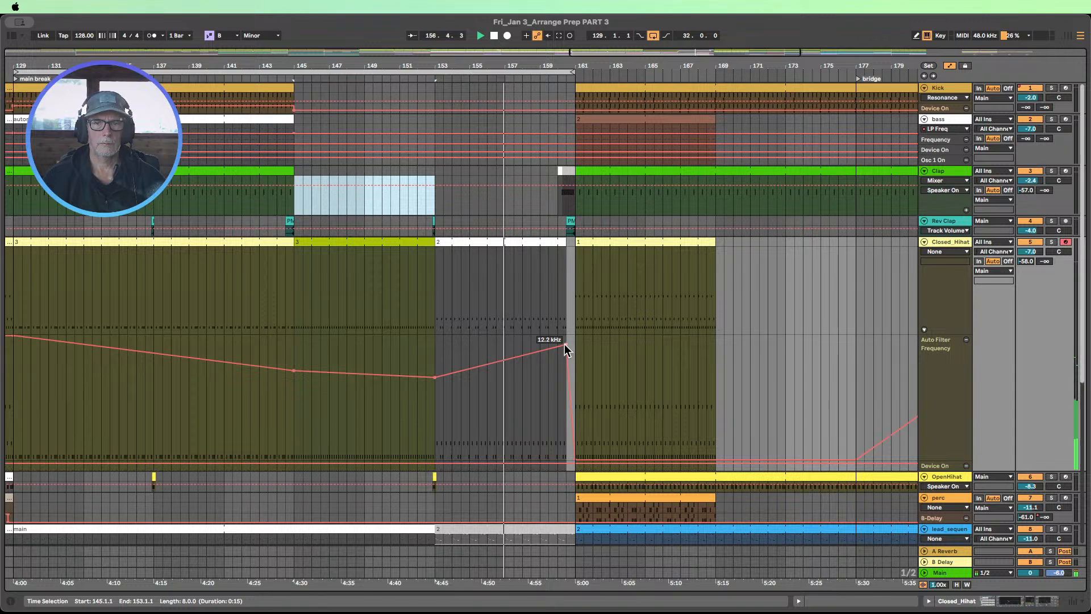
left_click_drag(565, 345, 566, 351)
Step: Shorten the loop to bars 145 through 161 and play from just before its start
left_click_drag(12, 71, 295, 71)
left_click(285, 75)
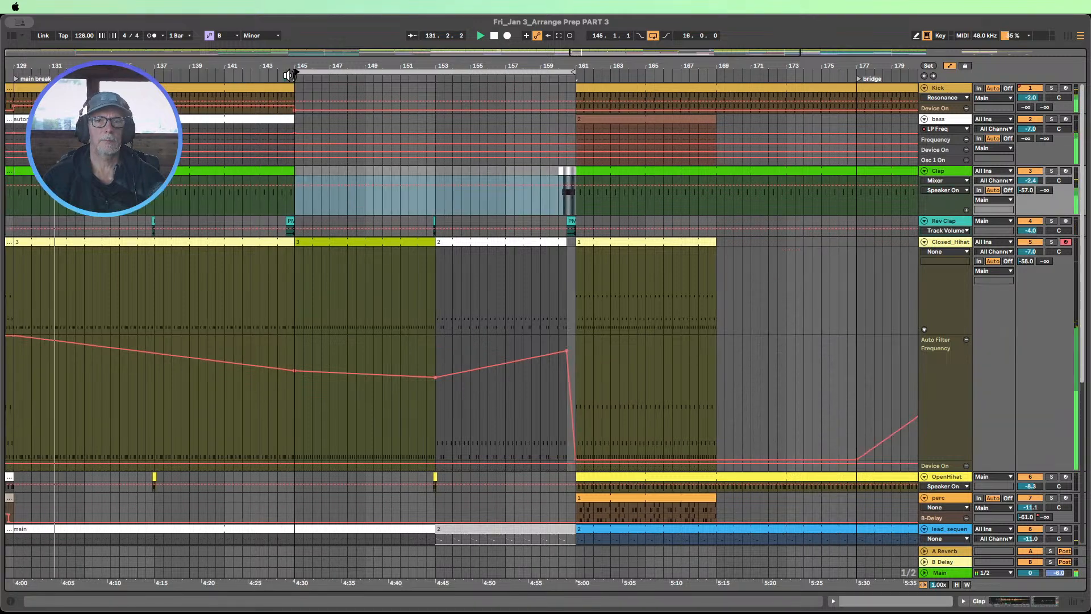
mouse_move(562, 69)
left_mouse_down()
mouse_move(562, 85)
mouse_move(576, 66)
left_mouse_up()
Step: Place a half-bar Clap clip at bar 146 in the empty part of the break
left_click_drag(596, 203, 148, 171)
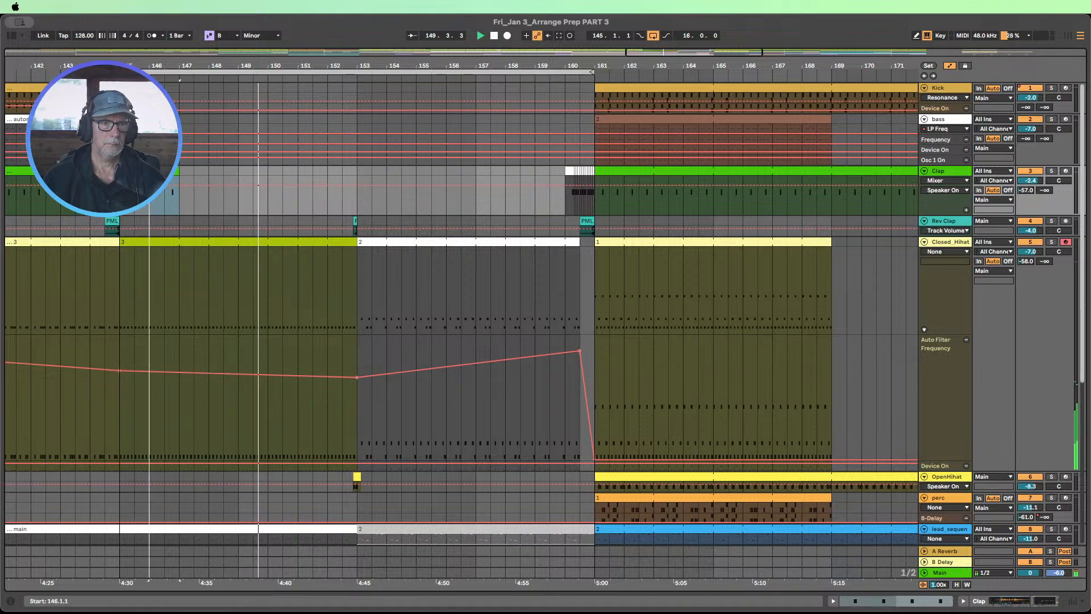
left_click(90, 79)
left_click_drag(179, 80, 165, 80)
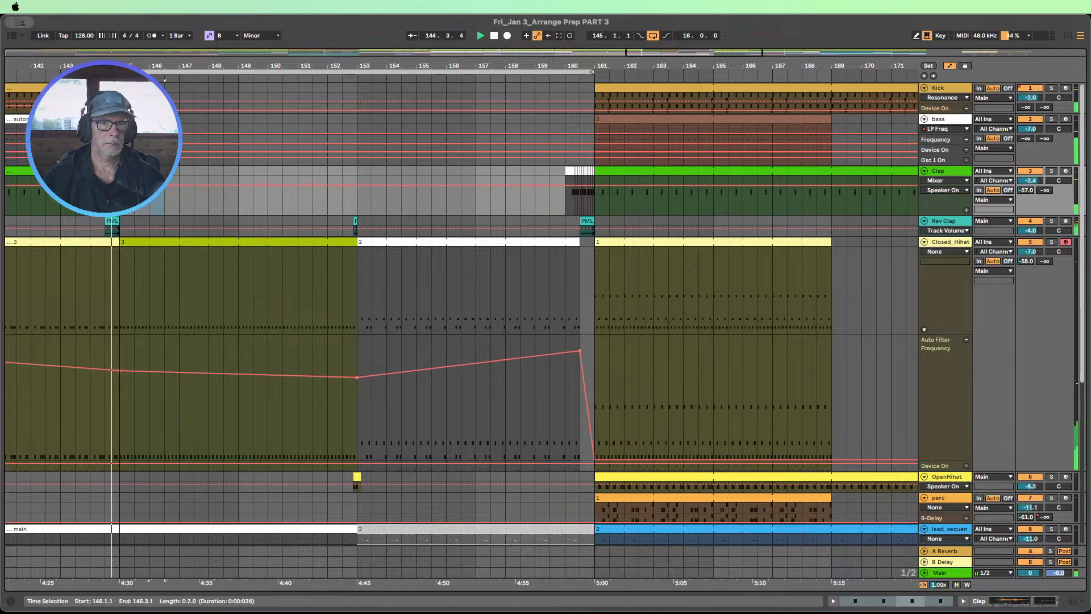
Step: Duplicate the Clap section from bars 145 to 147 three times, filling up to bar 153, and save the set
left_click_drag(120, 187, 177, 173)
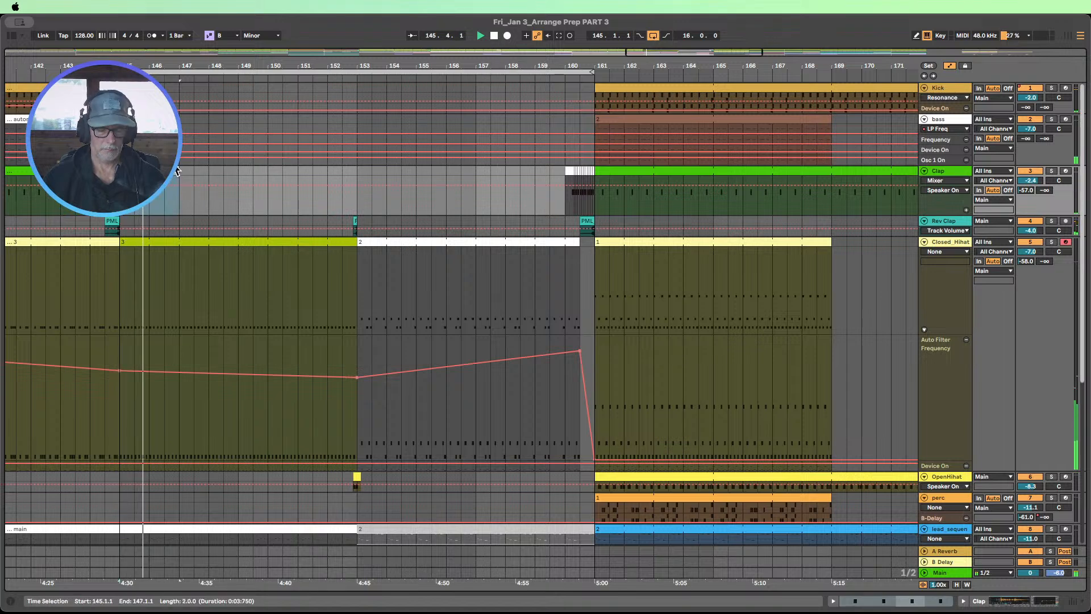
key("super+d")
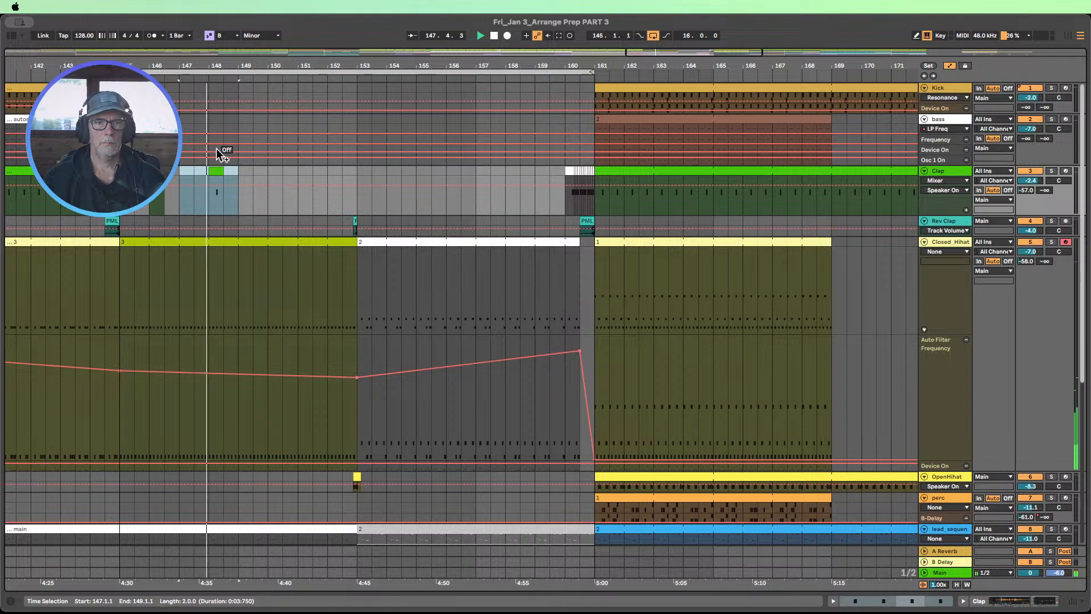
key("super+d")
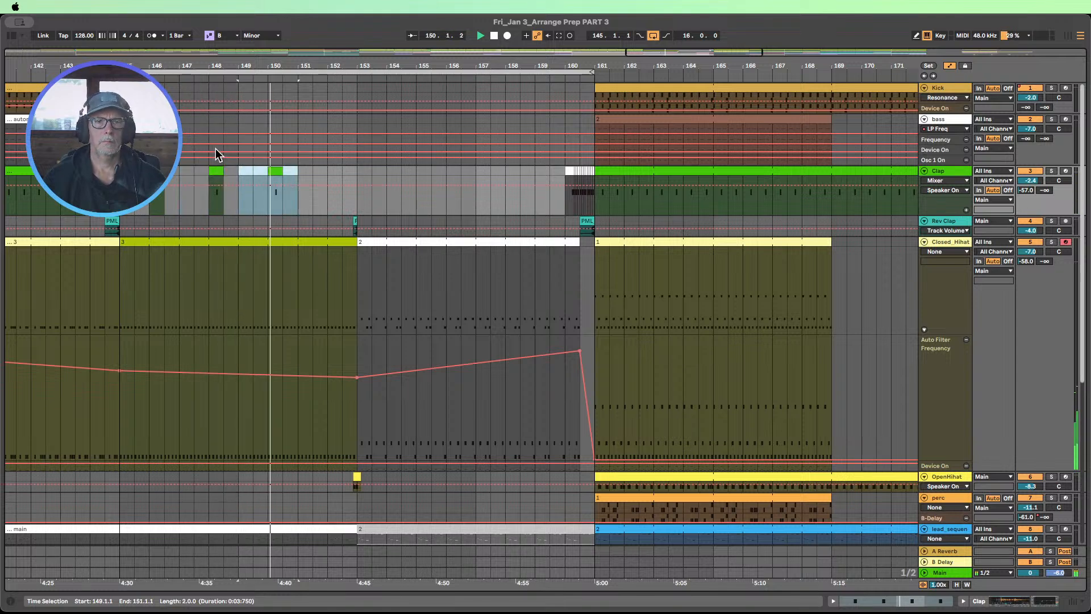
key("super+s")
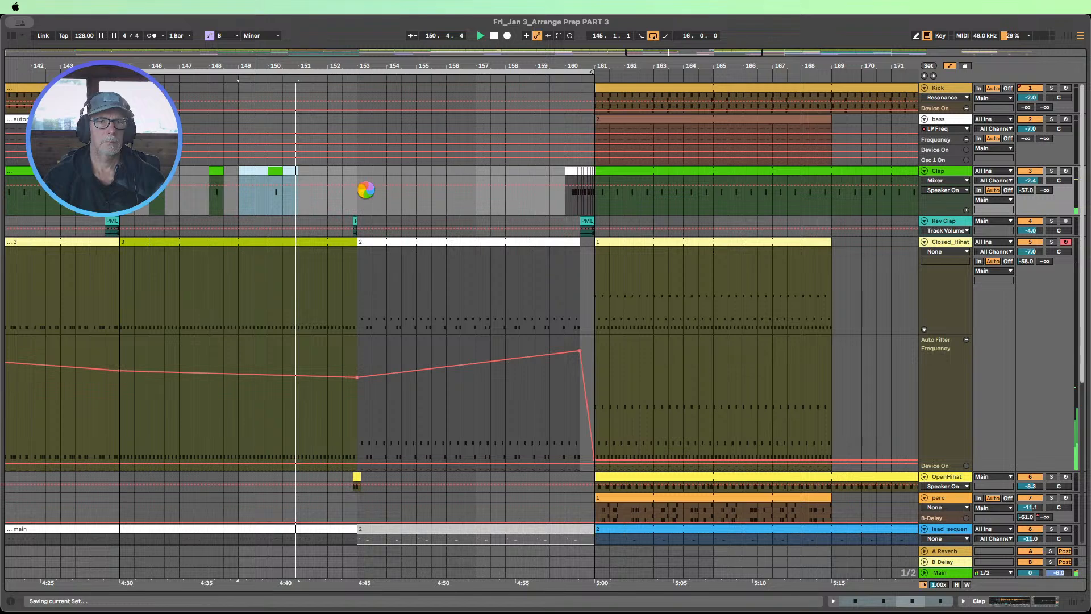
key("super+d")
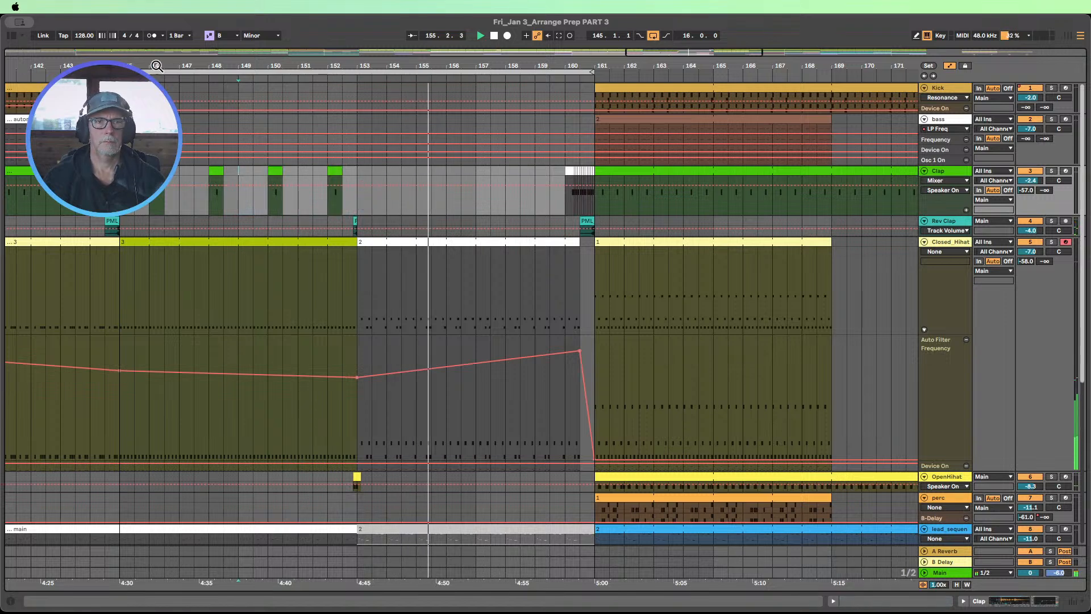
Step: Play the break from around bar 145 to hear the sparse Clap hits, and stop playback
left_click(126, 88)
left_click(125, 79)
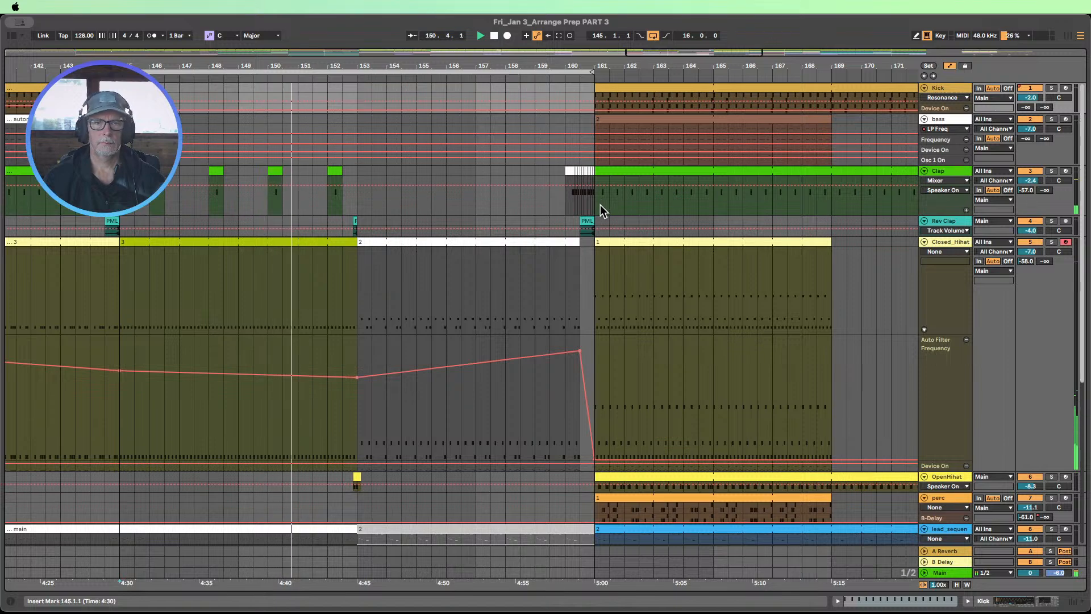
left_click(275, 169)
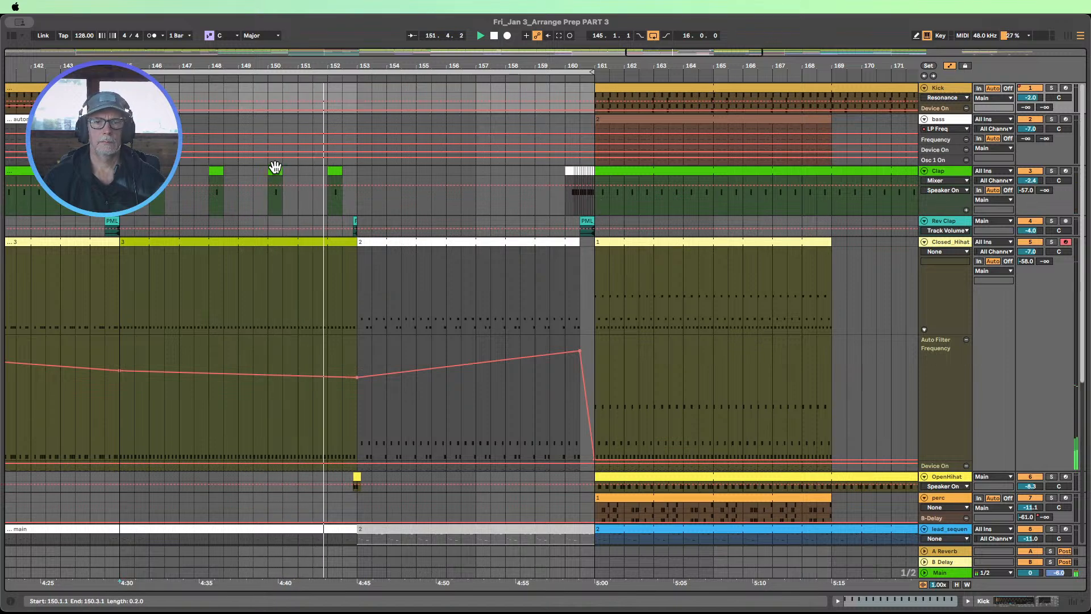
scroll(398, 204, "down", 2)
scroll(398, 205, "up", 1)
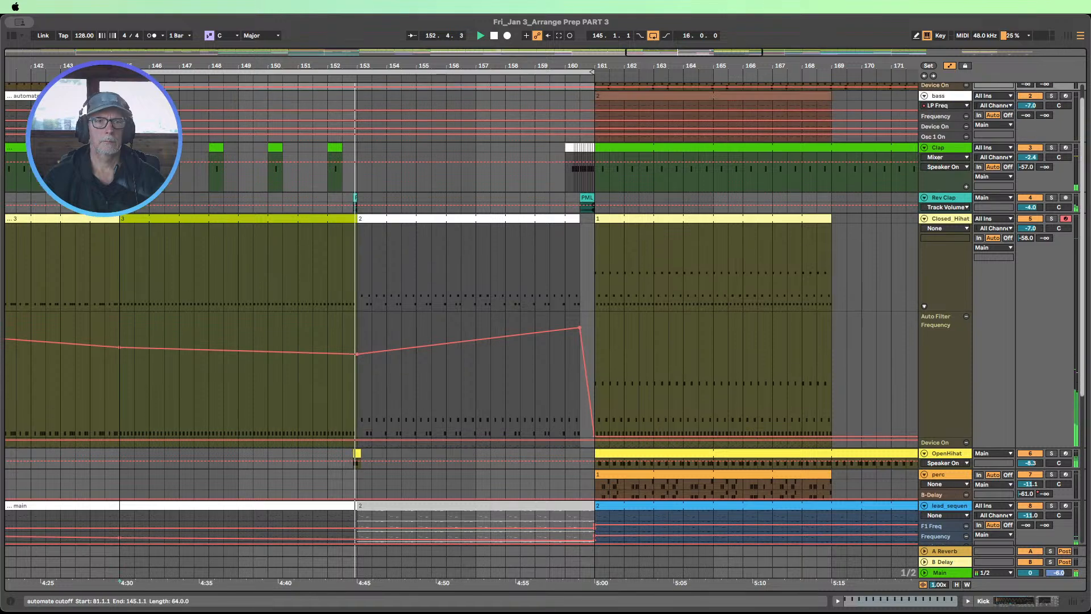
scroll(304, 88, "left", 5)
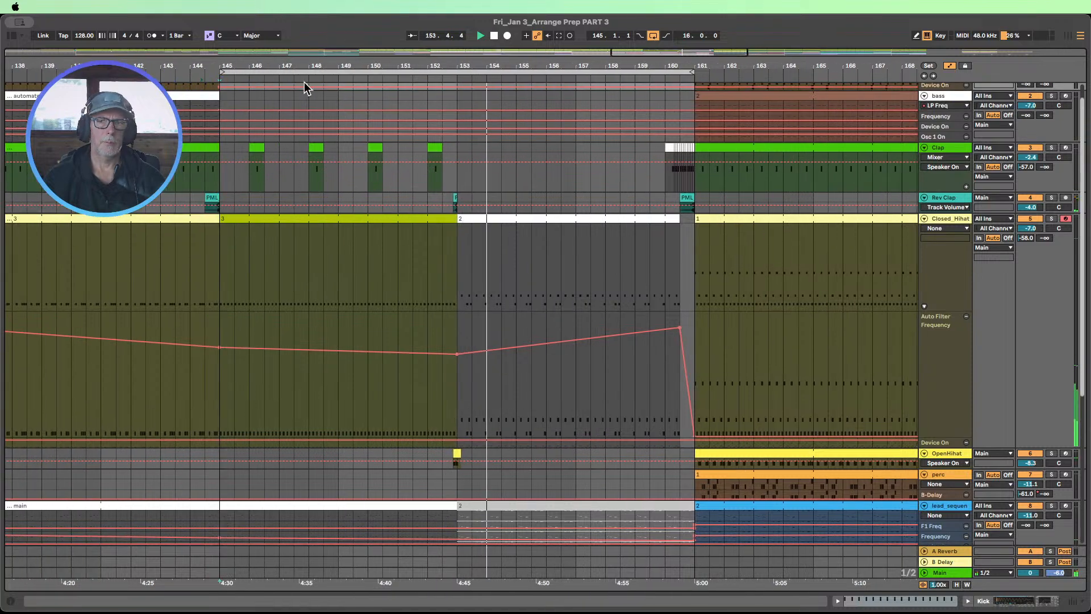
left_click(494, 37)
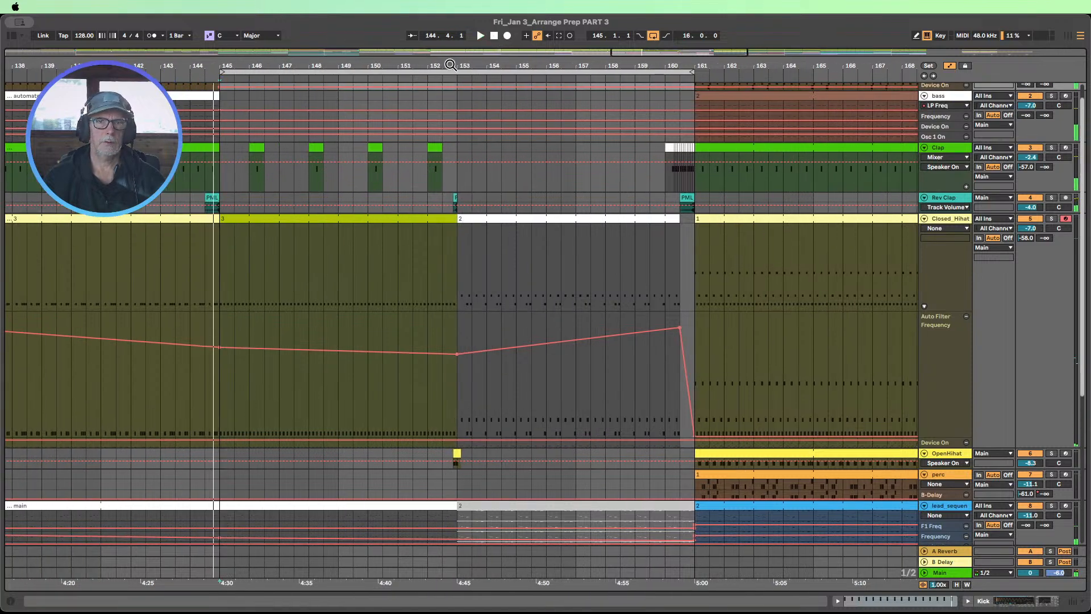
Step: Show the Clap track's B-Delay send automation in a lane of its own
scroll(451, 65, "down", 6)
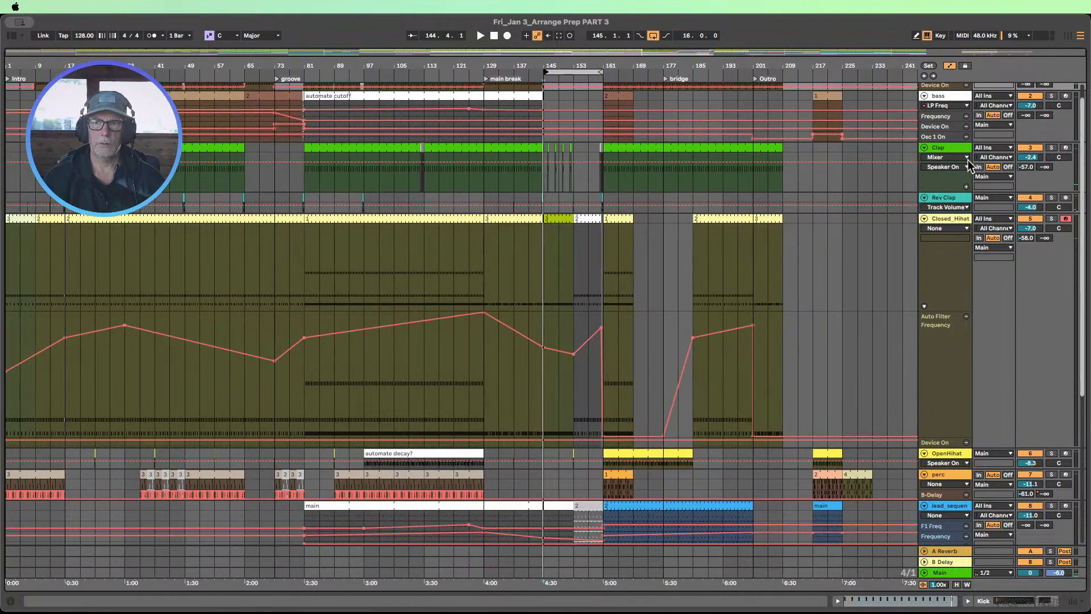
left_click(964, 162)
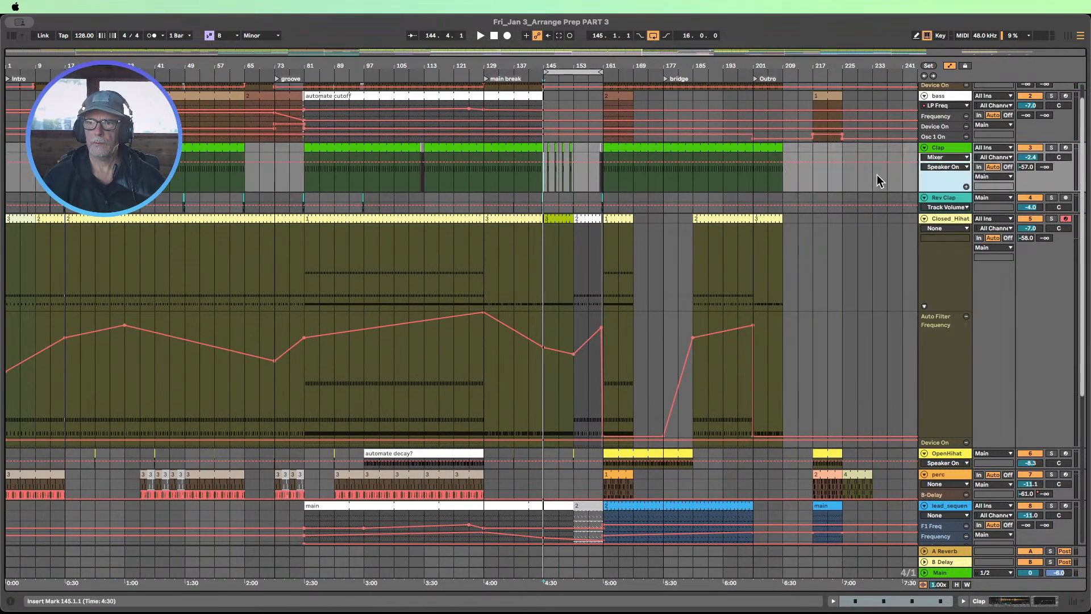
left_click(946, 167)
left_click(888, 172)
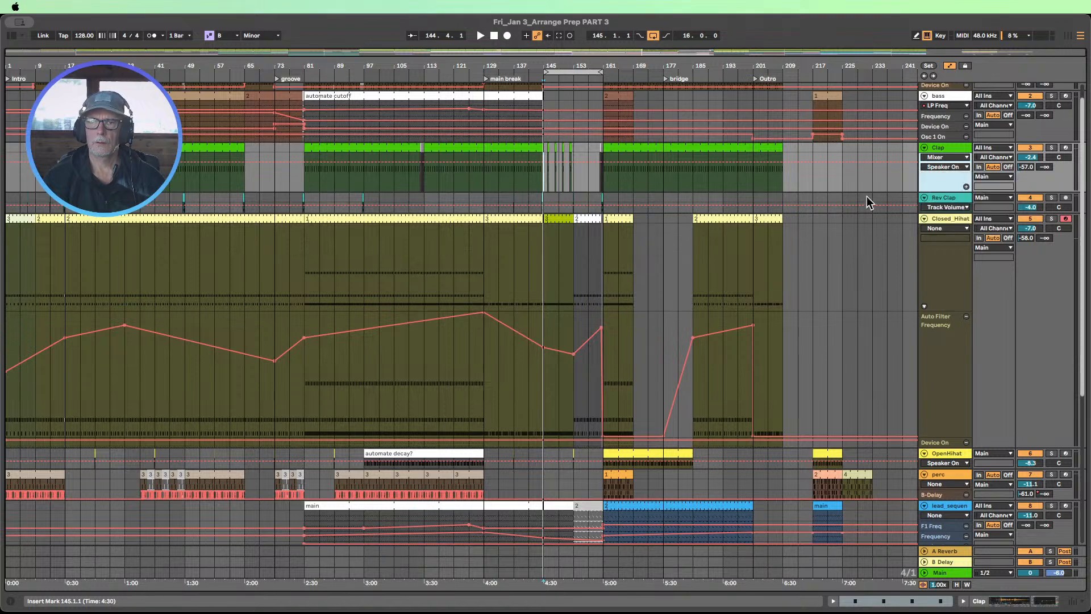
left_click_drag(570, 66, 543, 158)
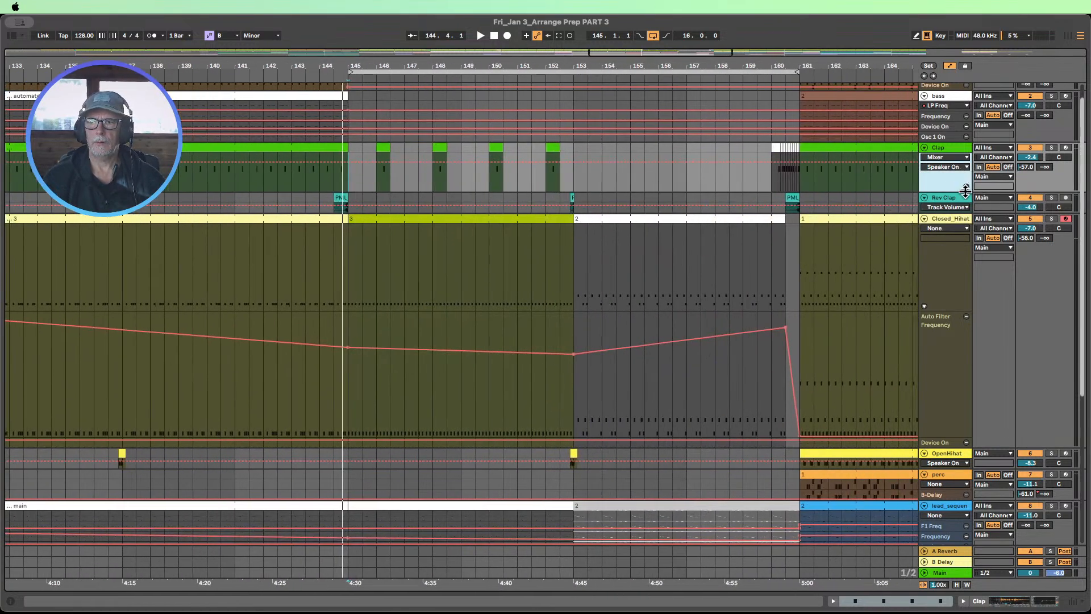
left_click(1050, 168)
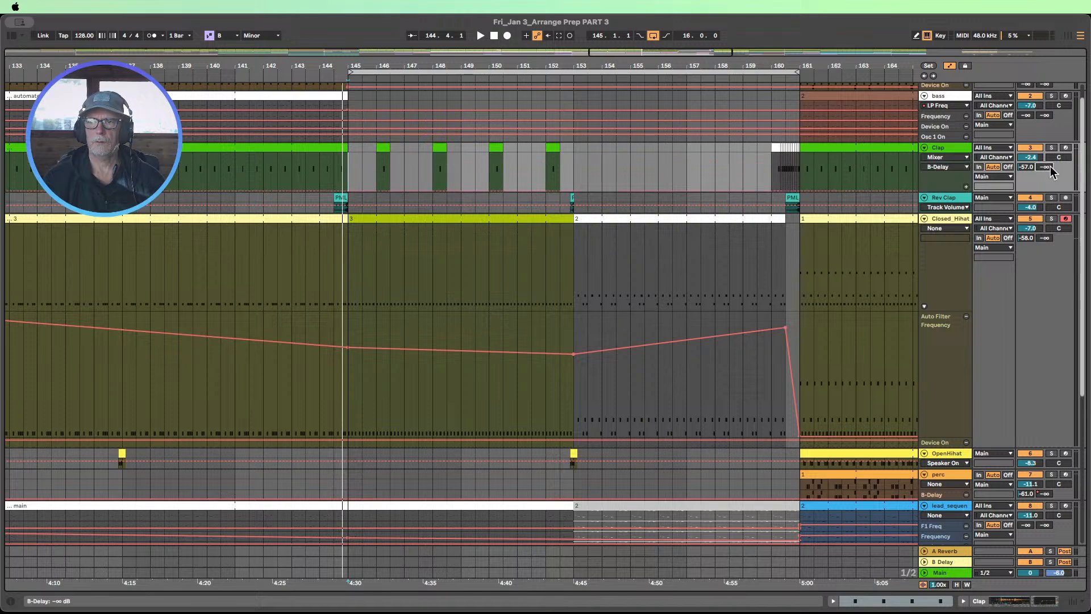
left_click(967, 187)
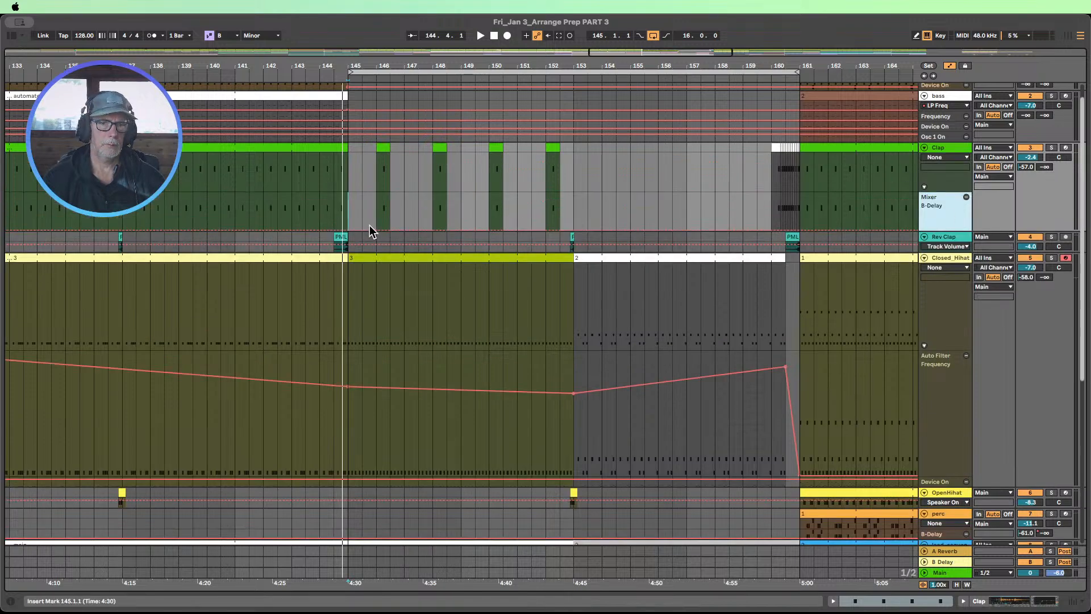
Step: Add a step in the Clap B-Delay automation at bar 146, raising the send to -10.0 dB during playback
left_click_drag(376, 230, 376, 212)
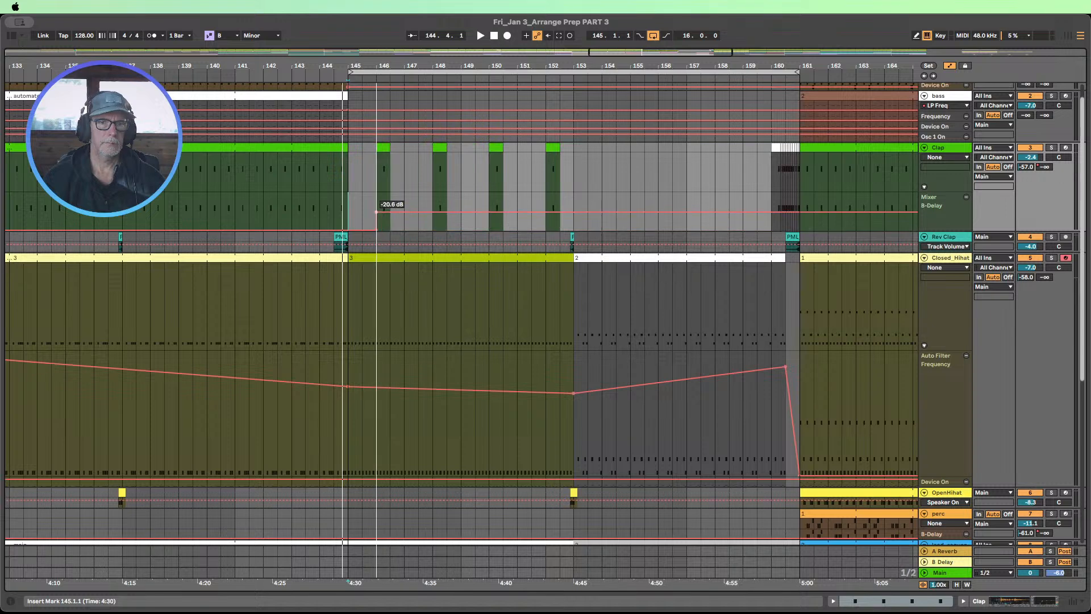
left_click(334, 79)
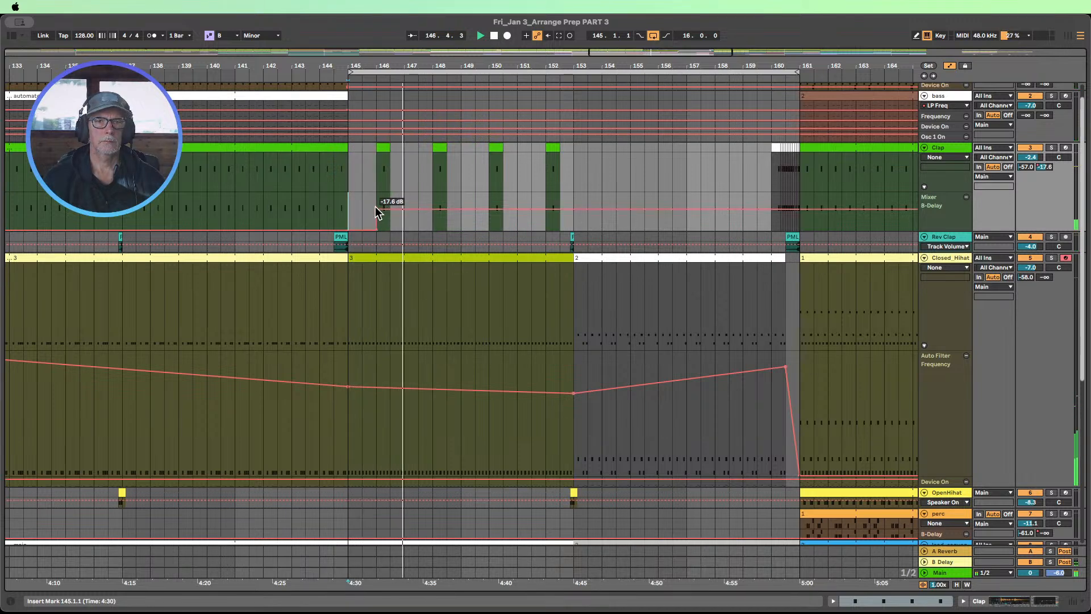
left_click_drag(376, 212, 376, 204)
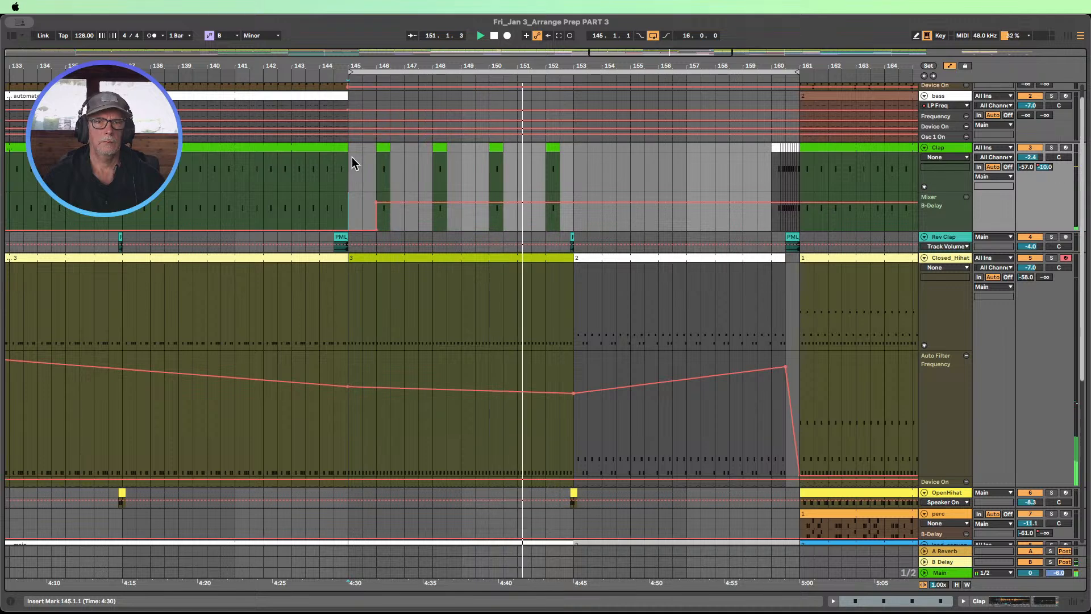
Step: Duplicate the Clap section with its delay automation from bars 145–153 to bars 153–161, and replay the loop
left_click_drag(349, 163, 565, 146)
key("super+d")
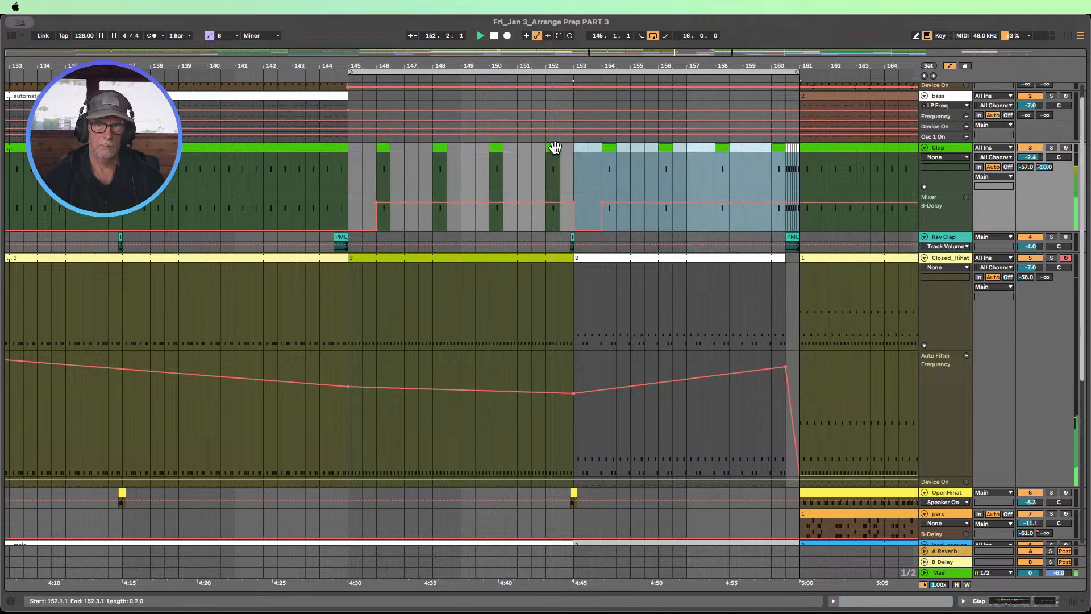
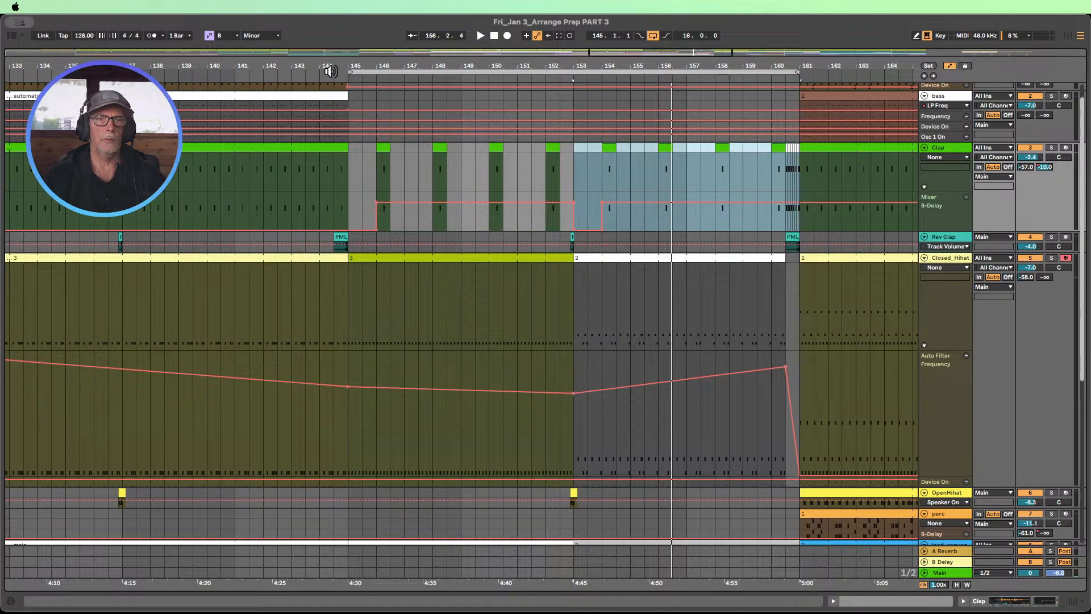
left_click(333, 70)
left_click_drag(382, 67, 344, 60)
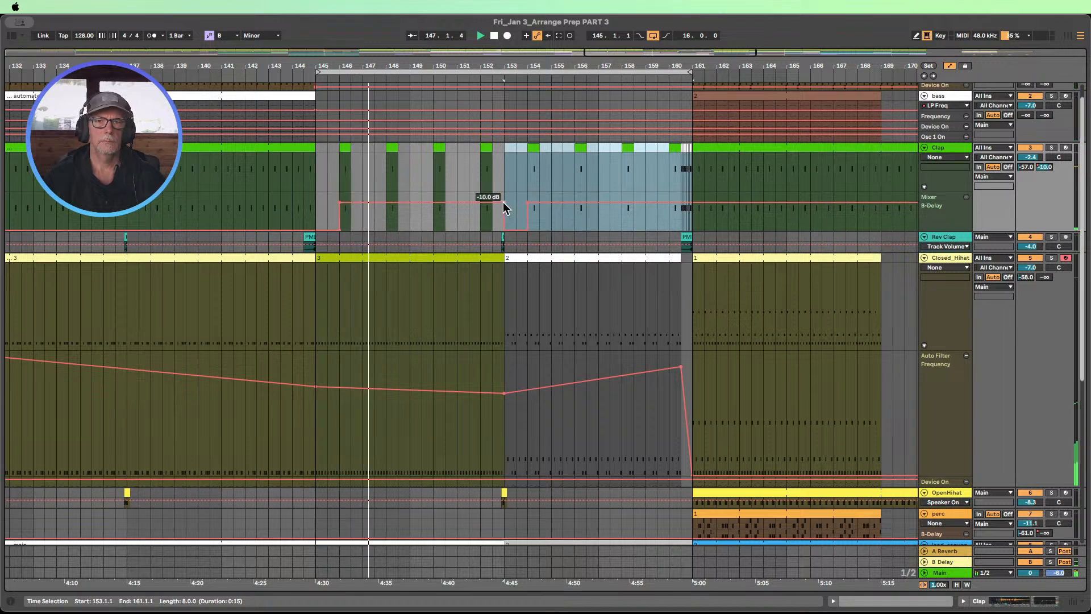
Step: Try -18.0 dB for the Clap B-Delay breakpoint at bar 153, and raise it to form an upward ramp from bar 146
left_click(481, 227)
left_click_drag(504, 202, 504, 210)
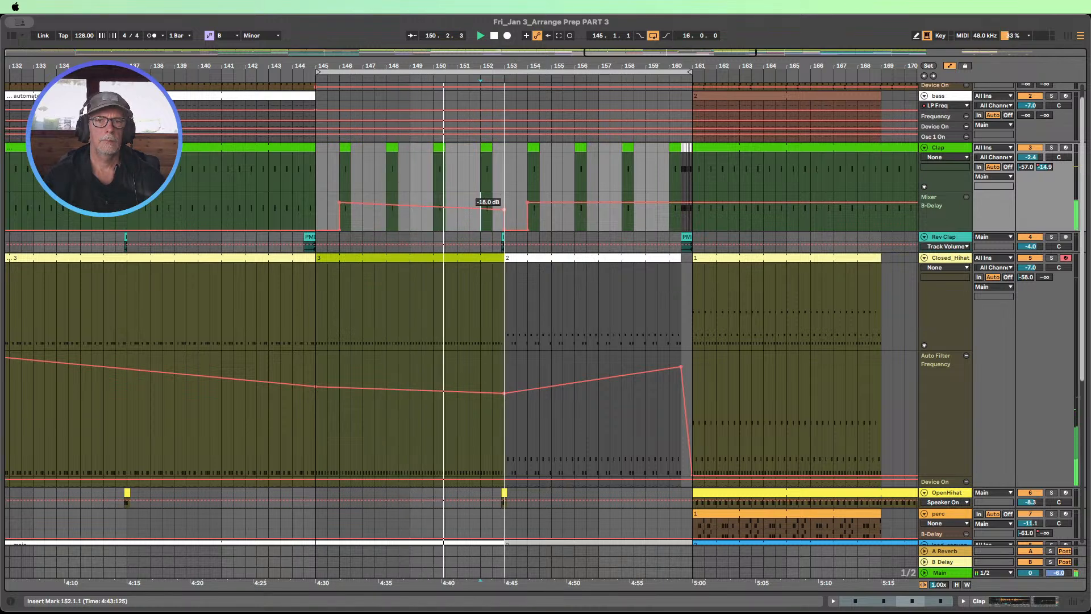
left_click_drag(505, 209, 505, 199)
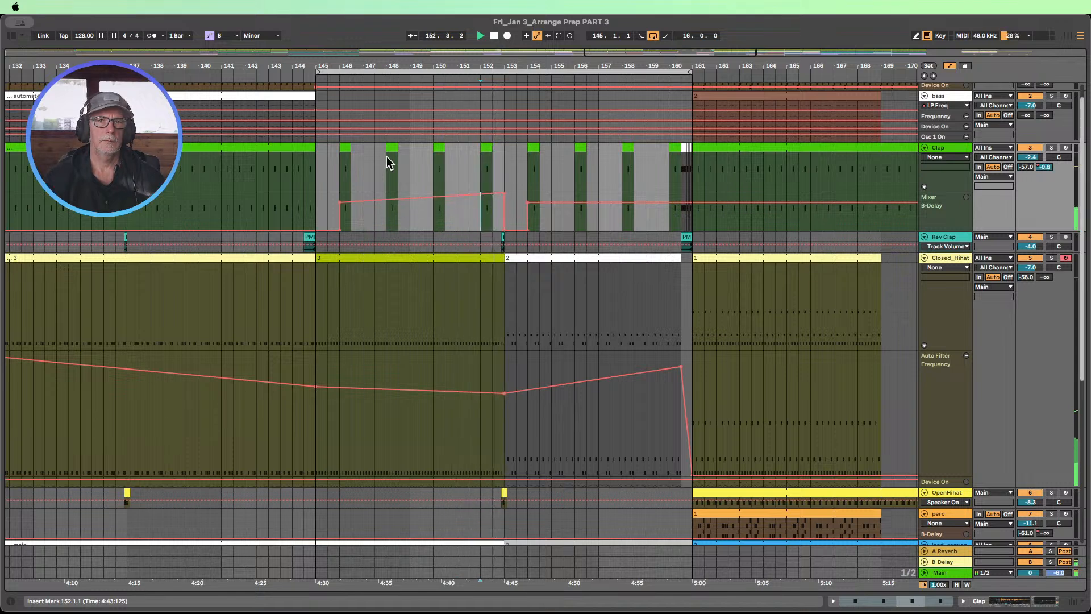
left_click(299, 69)
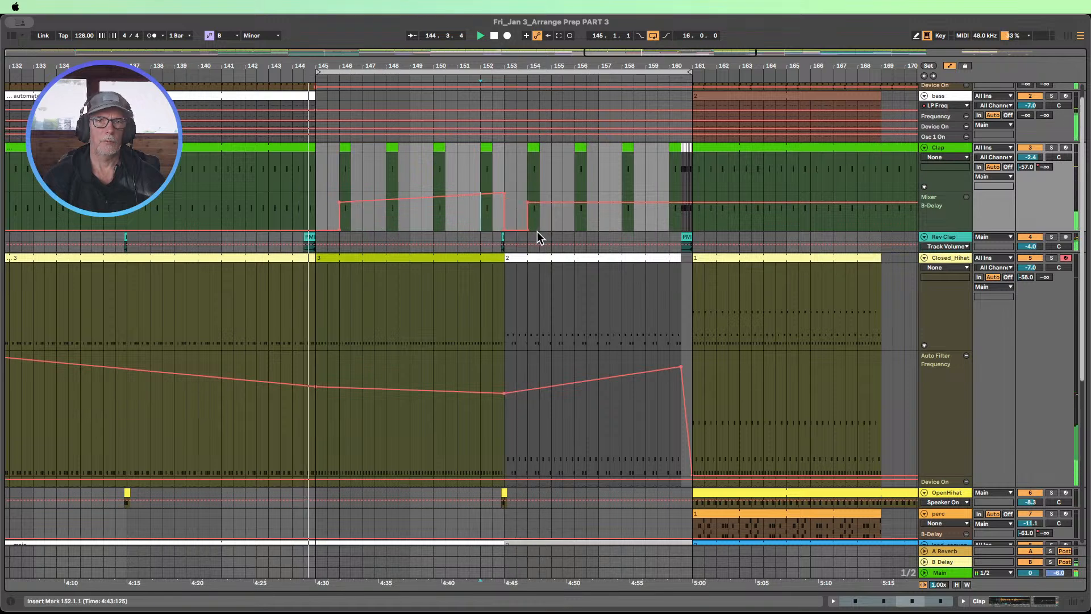
Step: Delete the lower Clap B-Delay breakpoint at bar 154 so the send ramps up from bar 153
left_click(528, 230)
mouse_move(340, 202)
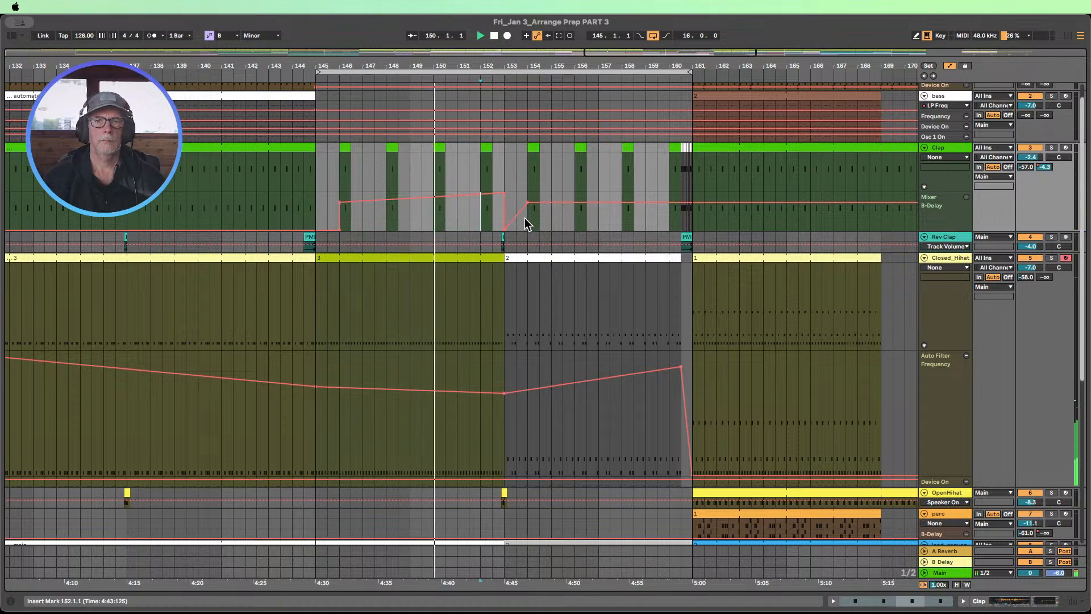
Step: Stretch the Clap B-Delay ramp to bar 160 and add a breakpoint at bar 154 below -12.0 dB
left_click_drag(528, 203, 669, 194)
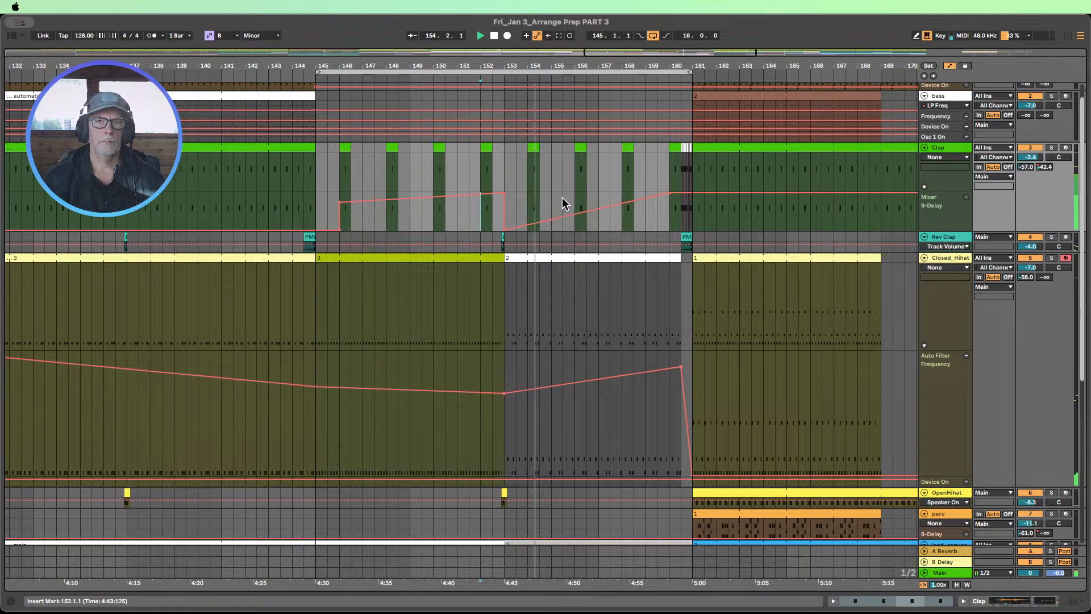
left_click_drag(530, 222, 527, 205)
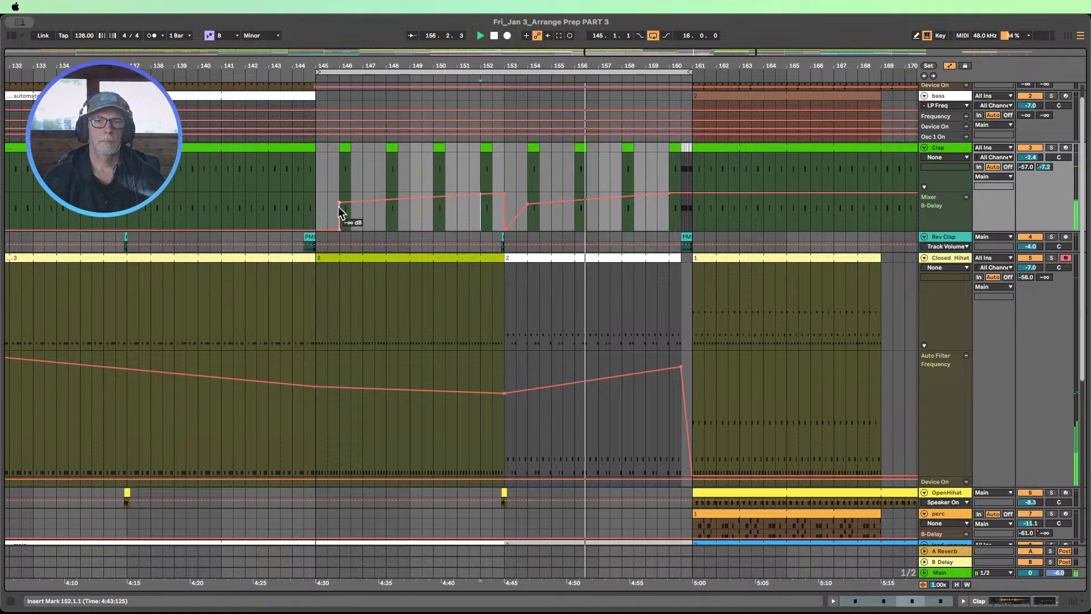
mouse_move(529, 212)
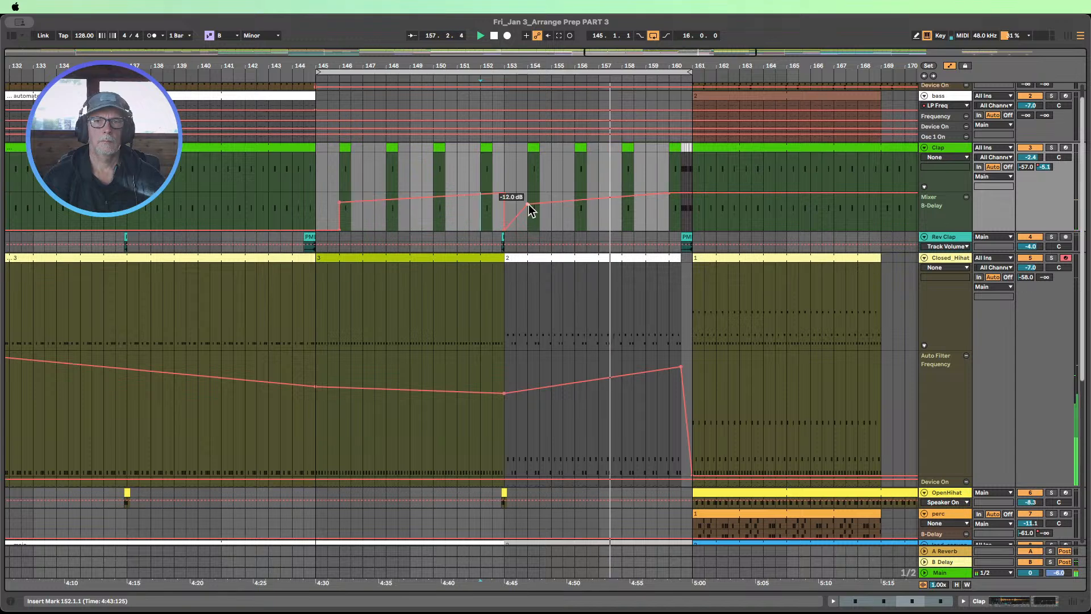
left_click_drag(529, 212, 527, 209)
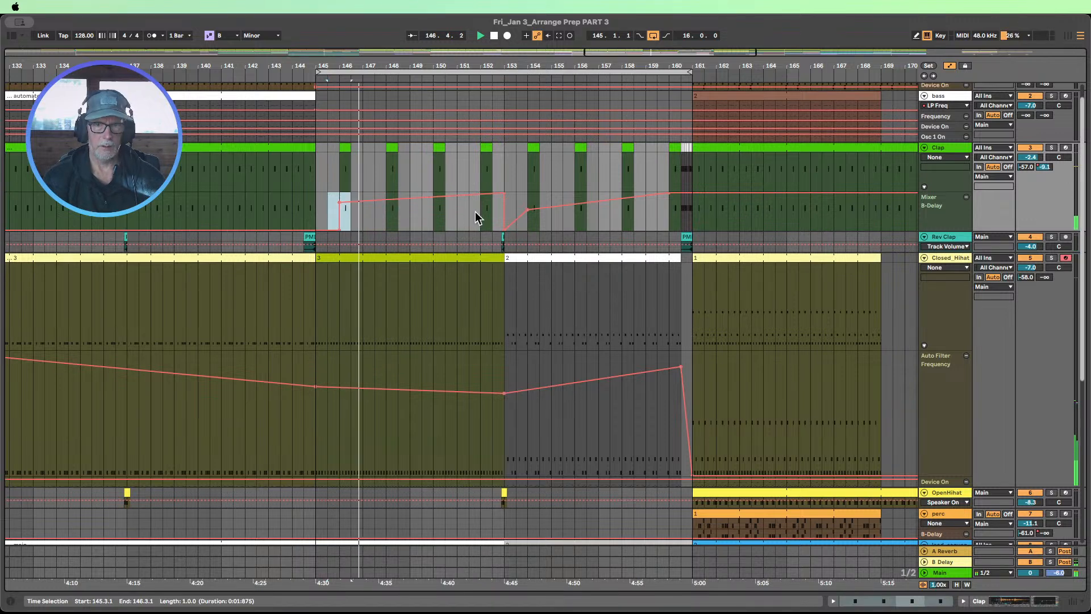
Step: Paste the bar 146 delay-send step at 153.3 and reshape the Clap B-Delay curve into a shallow dip at bar 154
left_click(519, 207)
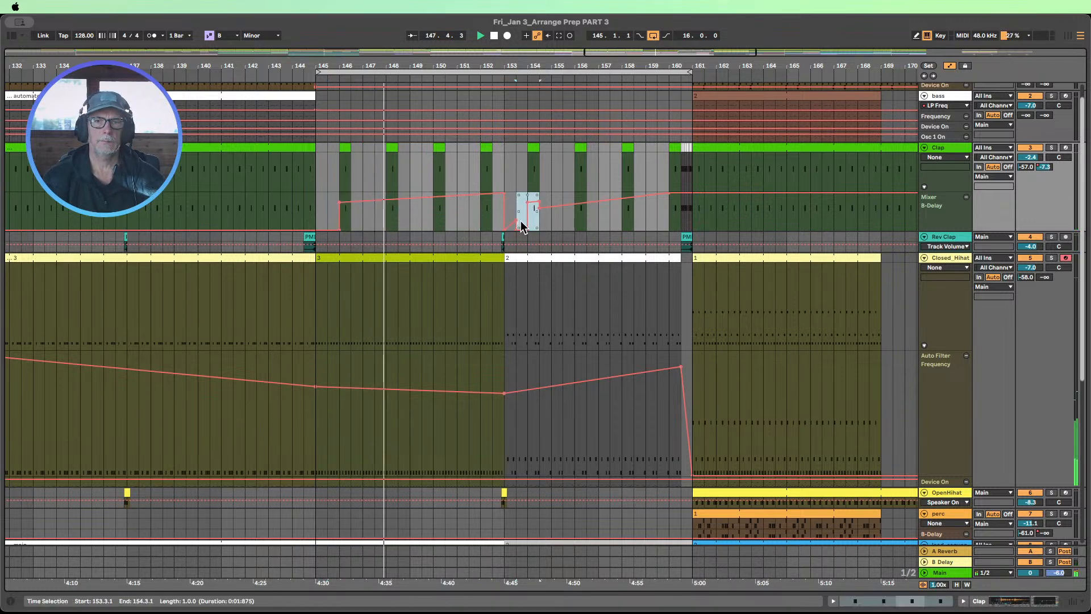
left_click_drag(517, 218, 542, 203)
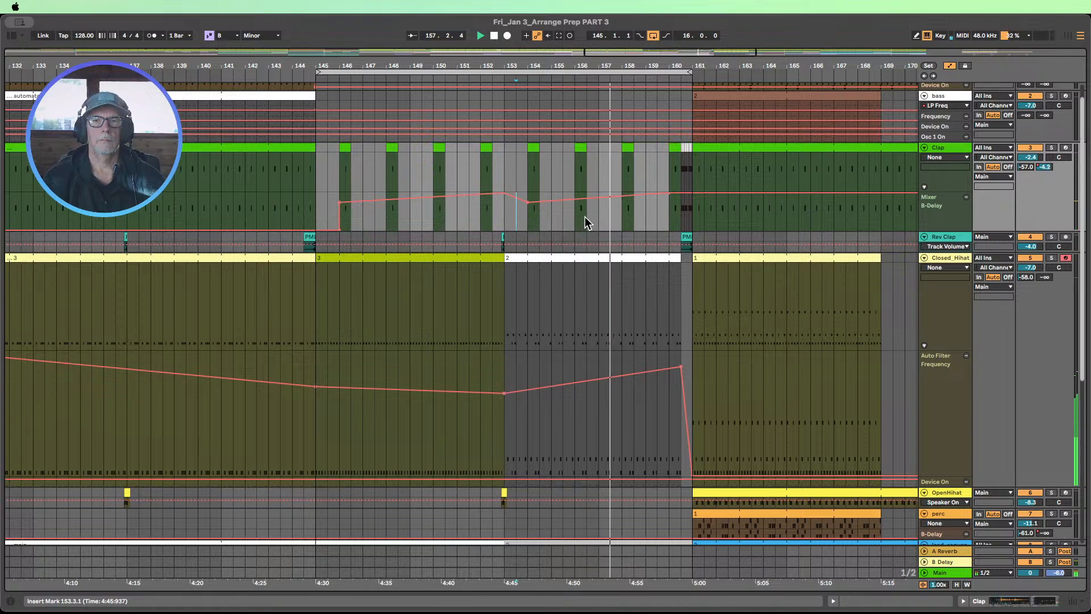
Step: Shorten the playback loop to bars 157–161 and enlarge the Clap track around its roll before bar 161
scroll(716, 236, "down", 2)
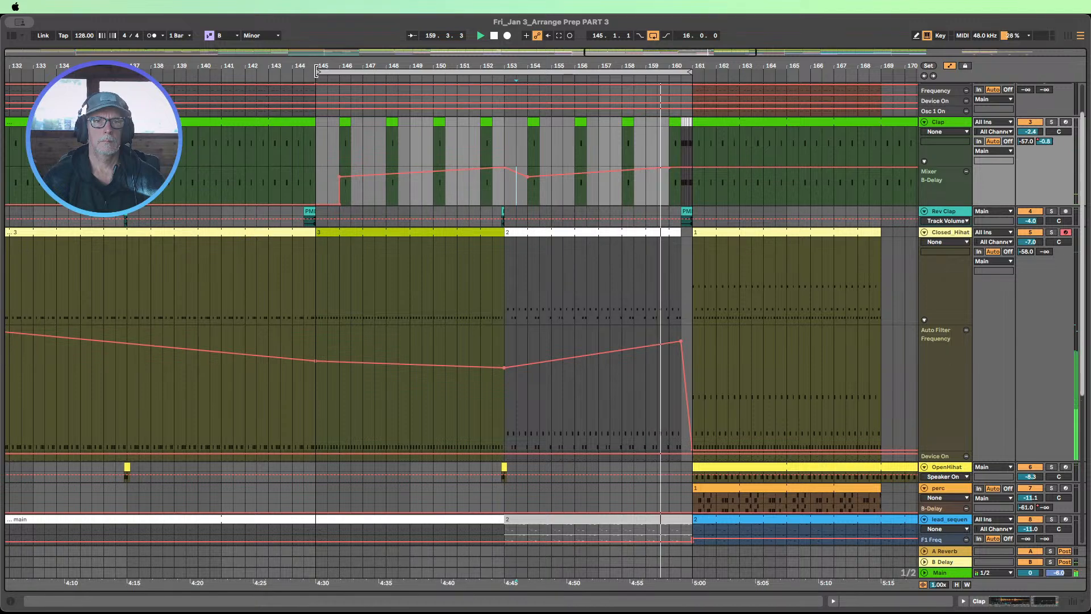
left_click_drag(318, 73, 504, 72)
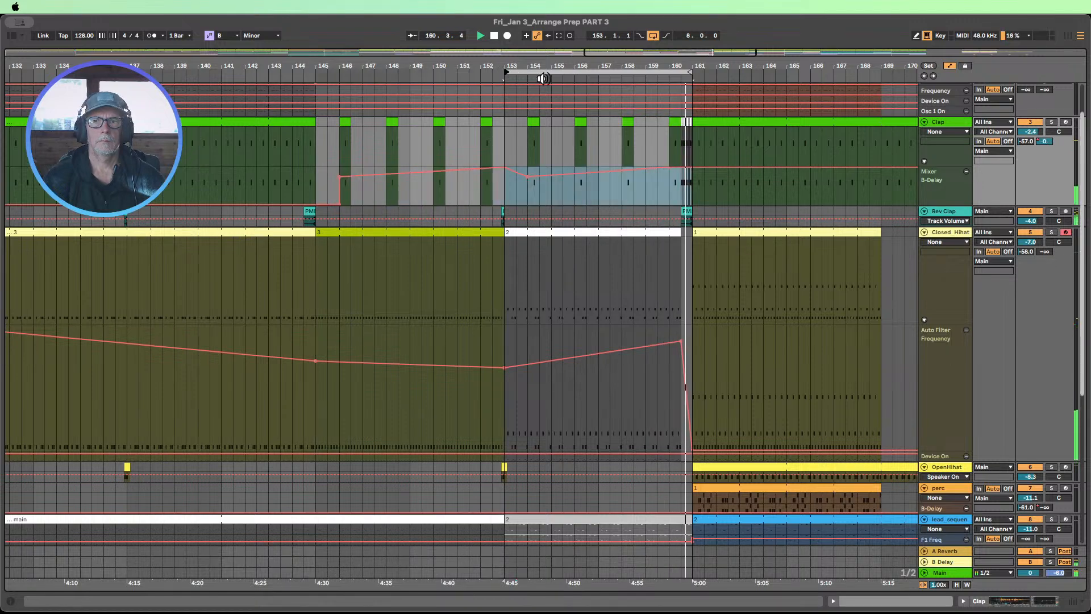
scroll(702, 71, "up", 5)
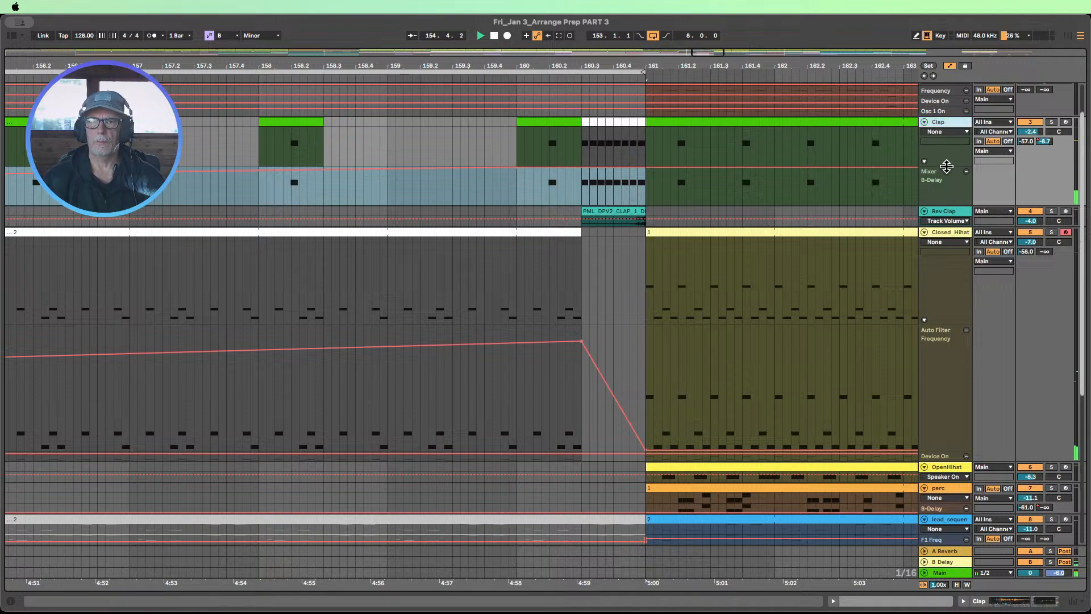
left_click_drag(946, 166, 946, 244)
left_click(587, 136)
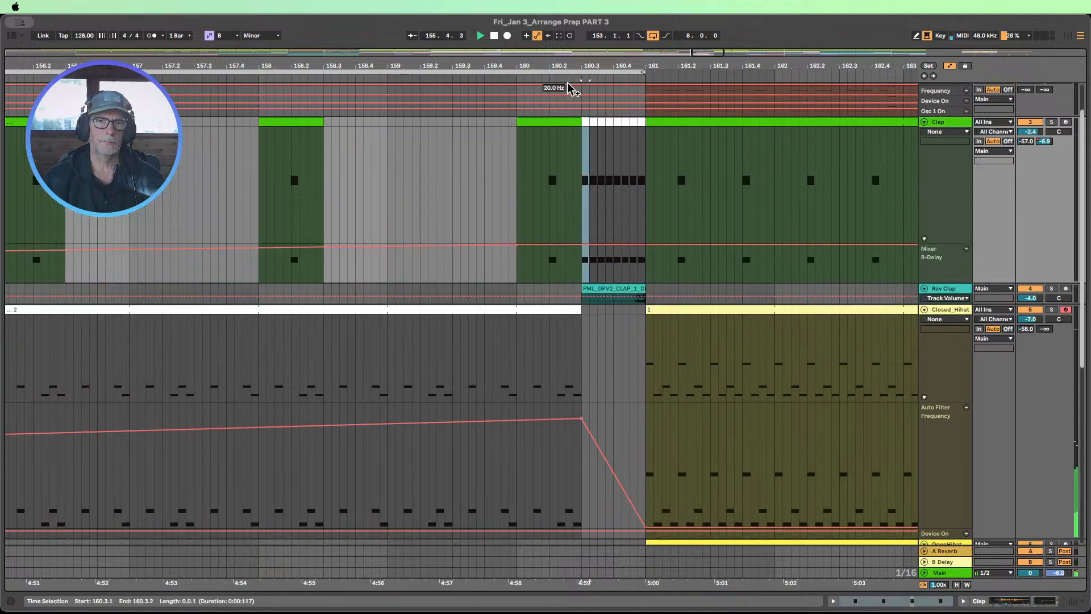
scroll(571, 66, "down", 3)
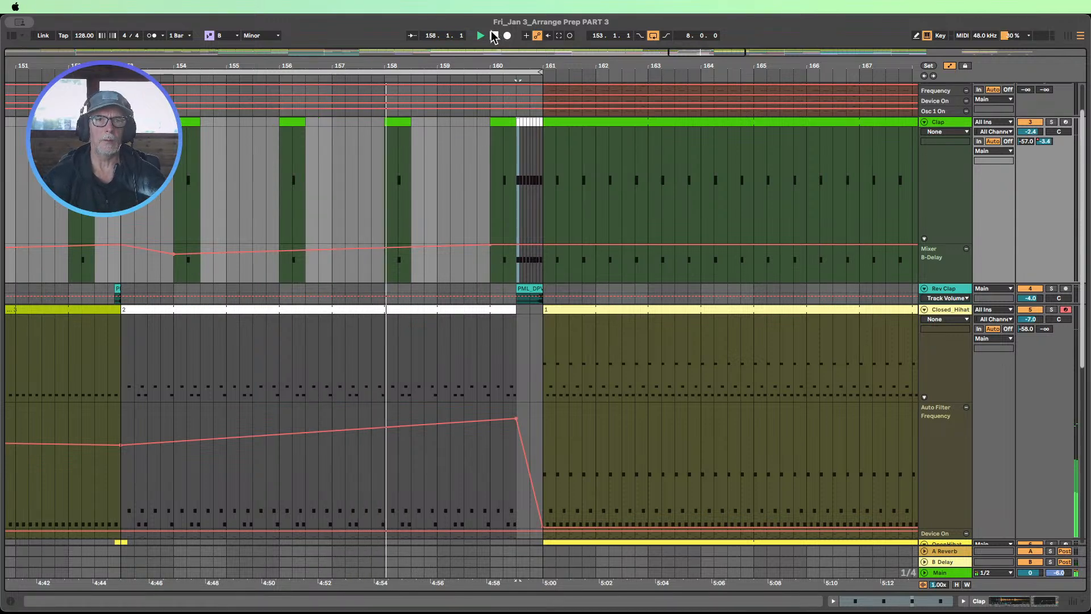
left_click_drag(121, 72, 334, 82)
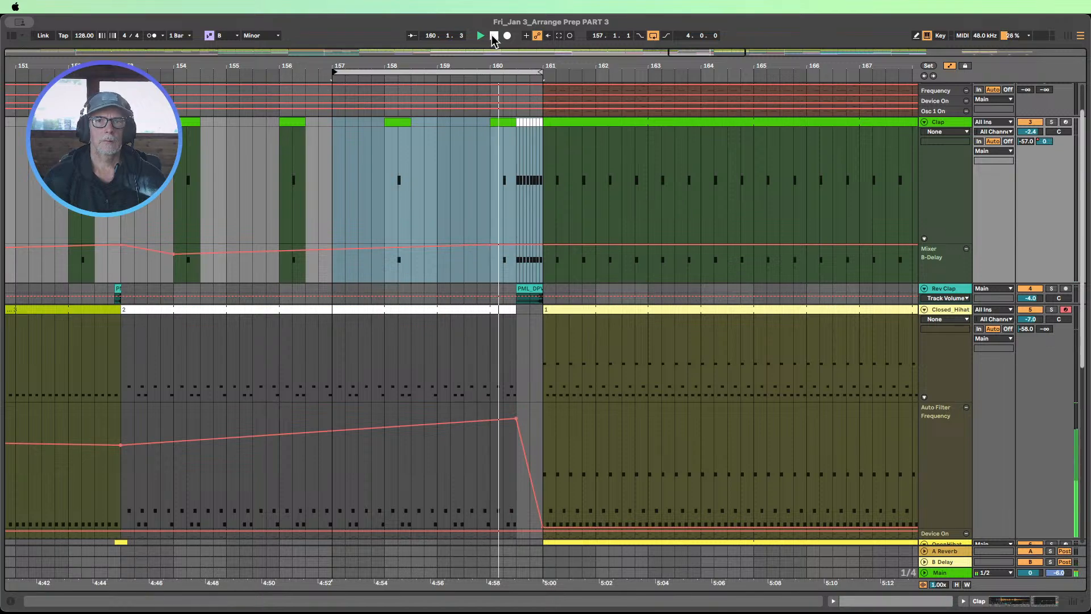
Step: Loop the Clap roll clips from 160.3 to 161, and extend the loop start back to bar 160
left_click_drag(533, 65, 534, 153)
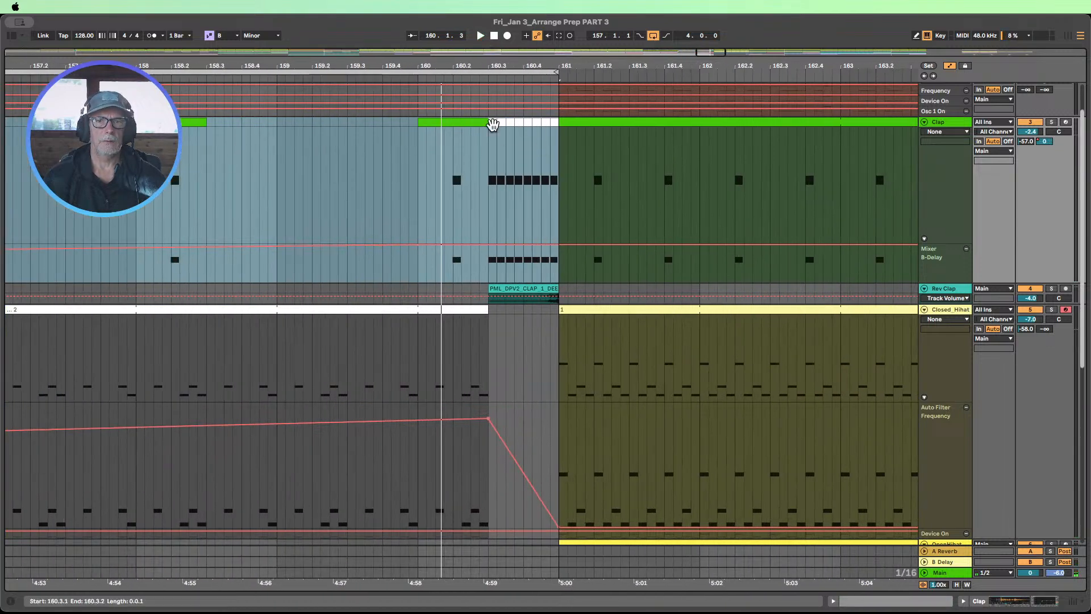
left_click(494, 125)
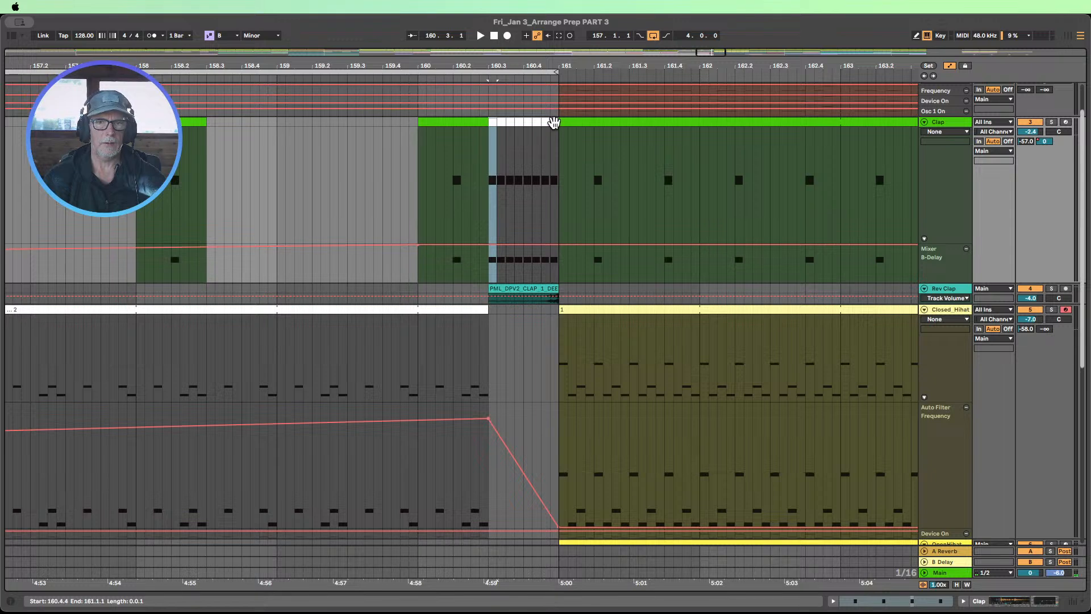
left_click(553, 123)
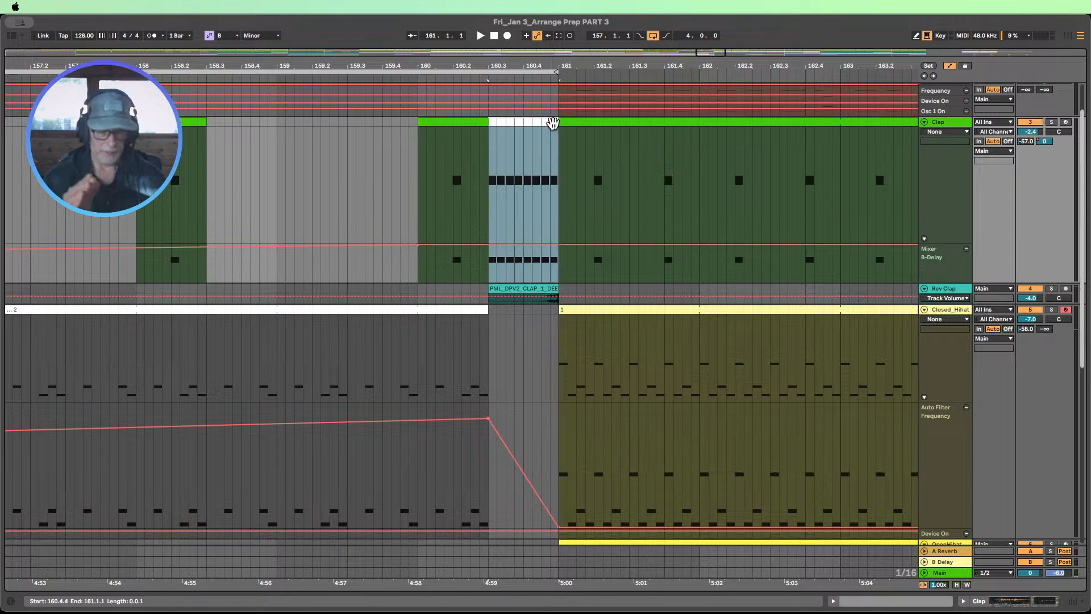
key("super+l")
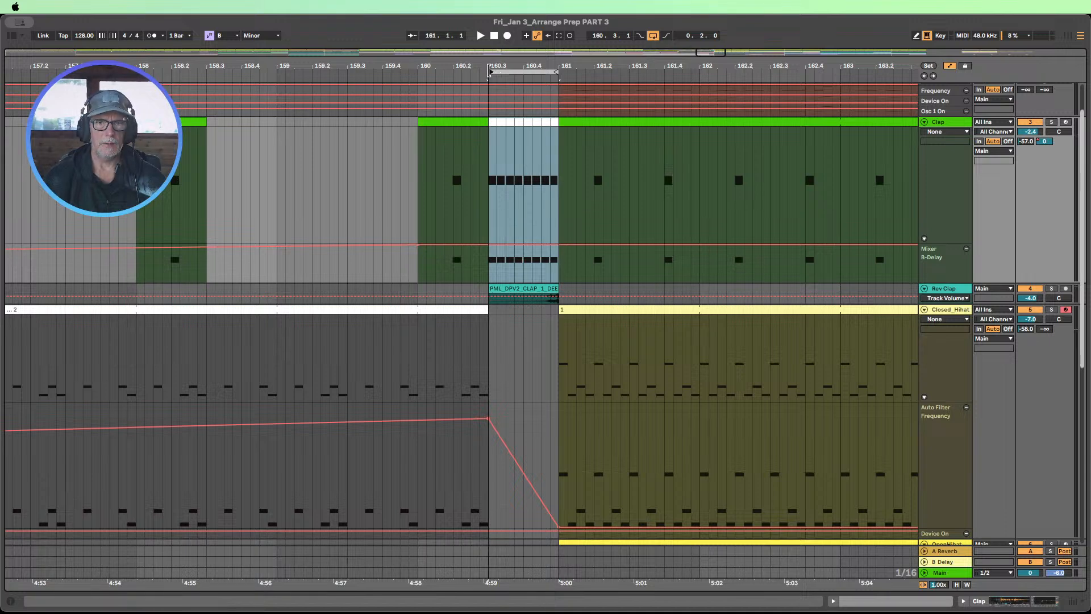
left_click_drag(490, 71, 421, 70)
Step: Try to consolidate all the Clap roll clips between 160.3 and 161, and undo it
left_click(492, 120)
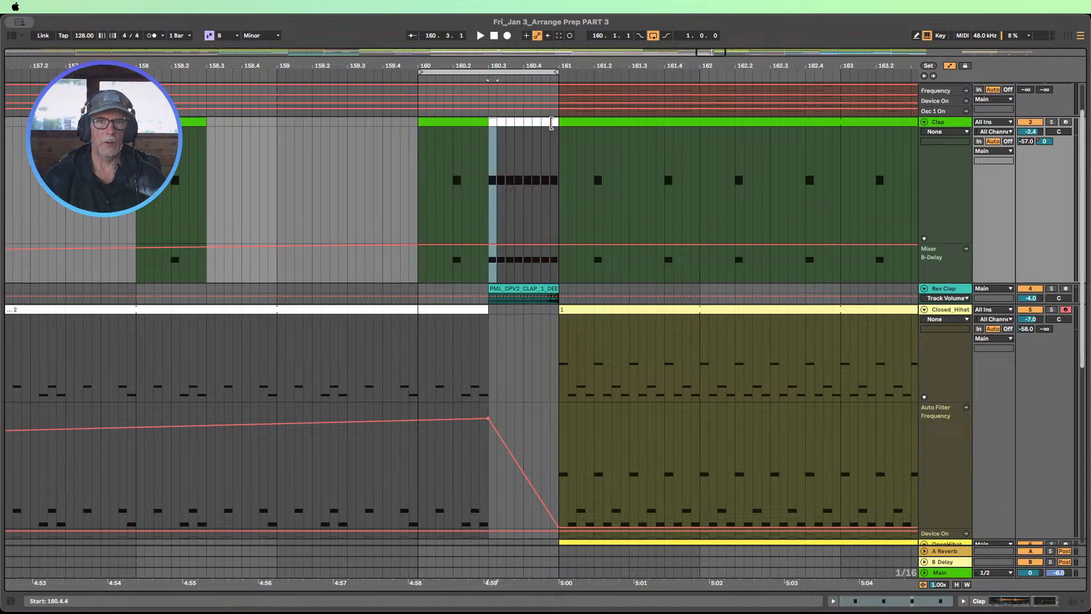
left_click(555, 122, "shift")
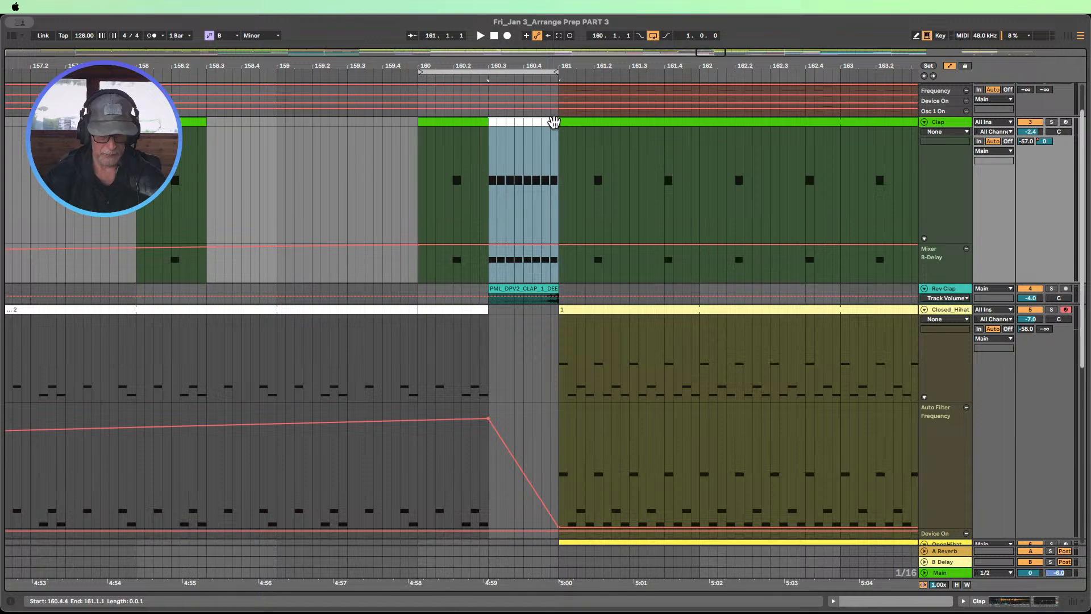
key("super+j")
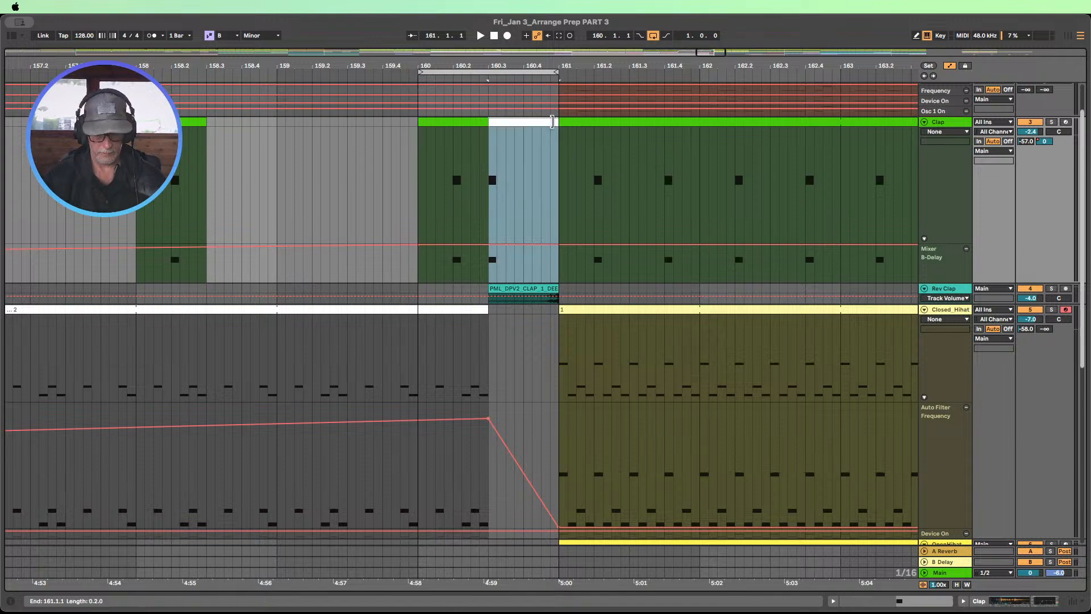
key("super+z")
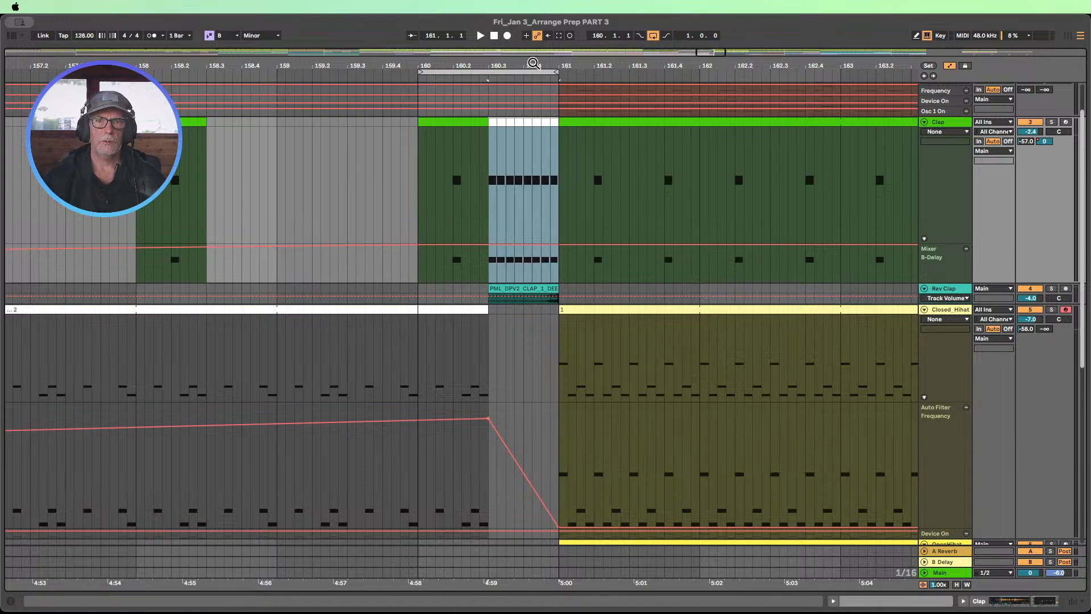
Step: Try to consolidate only the first two Clap roll clips from 160.3.1 to 160.3.3, and undo it
left_click_drag(534, 63, 379, 153)
left_click(346, 123)
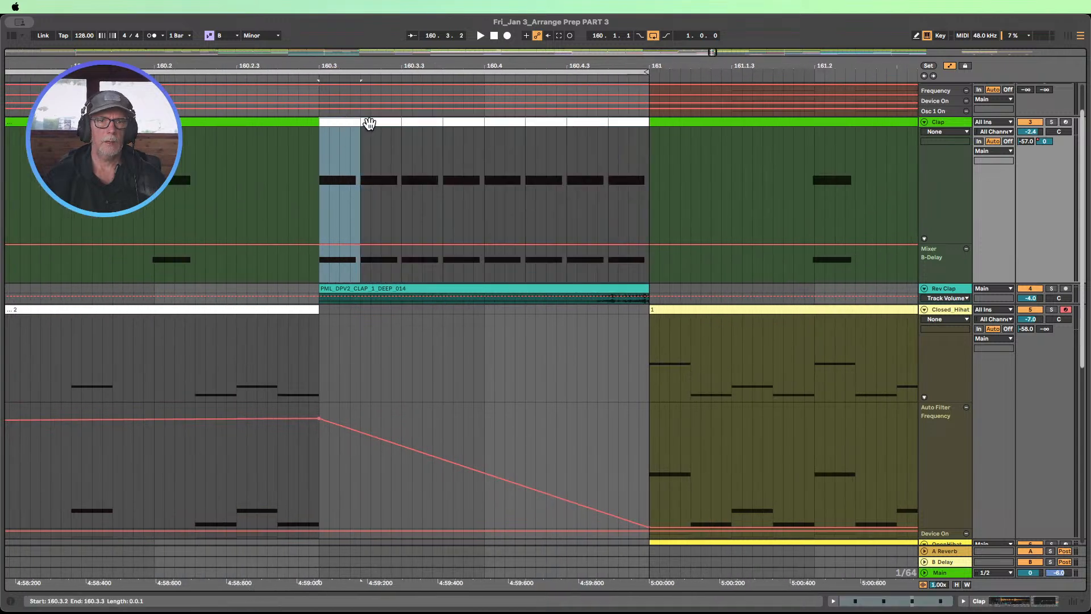
left_click(386, 123, "shift")
key("Delete")
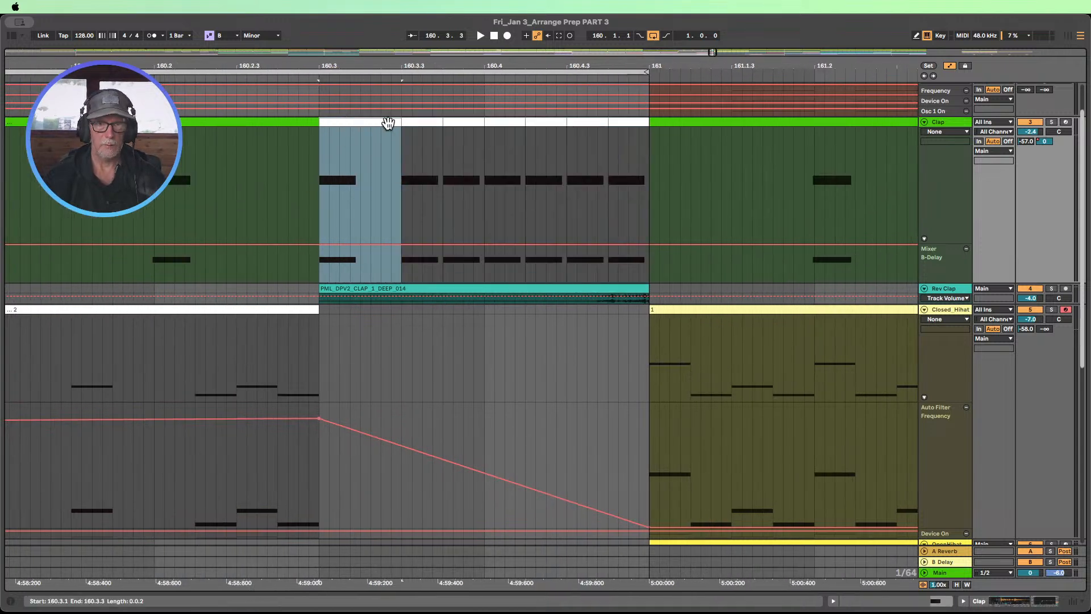
key("super+v")
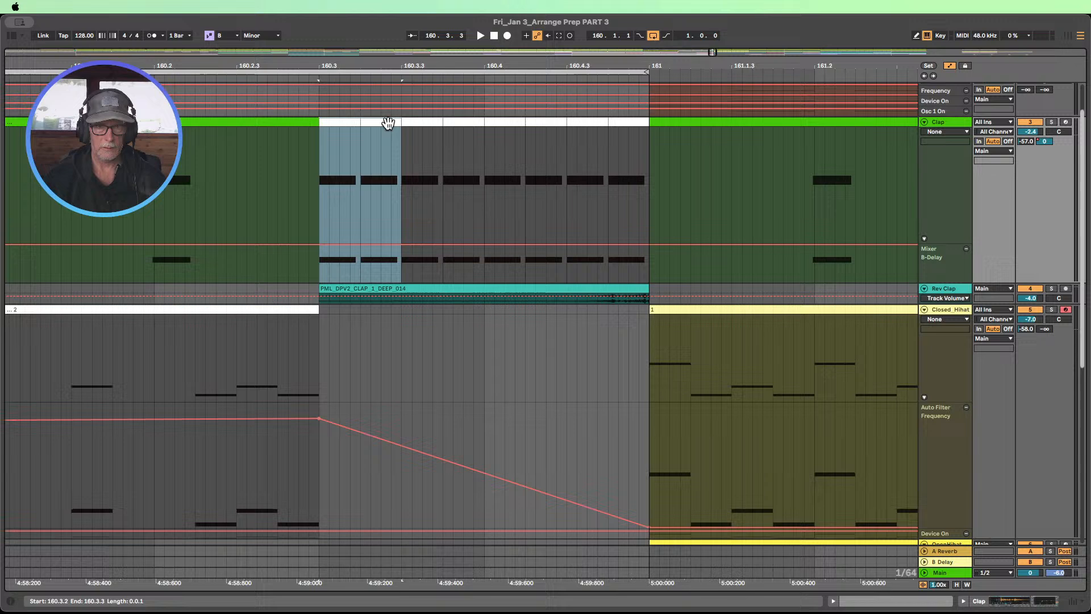
Step: Examine where the C3 note starts relative to the clip edge in the first Clap roll clip at 160.3
left_click(354, 123)
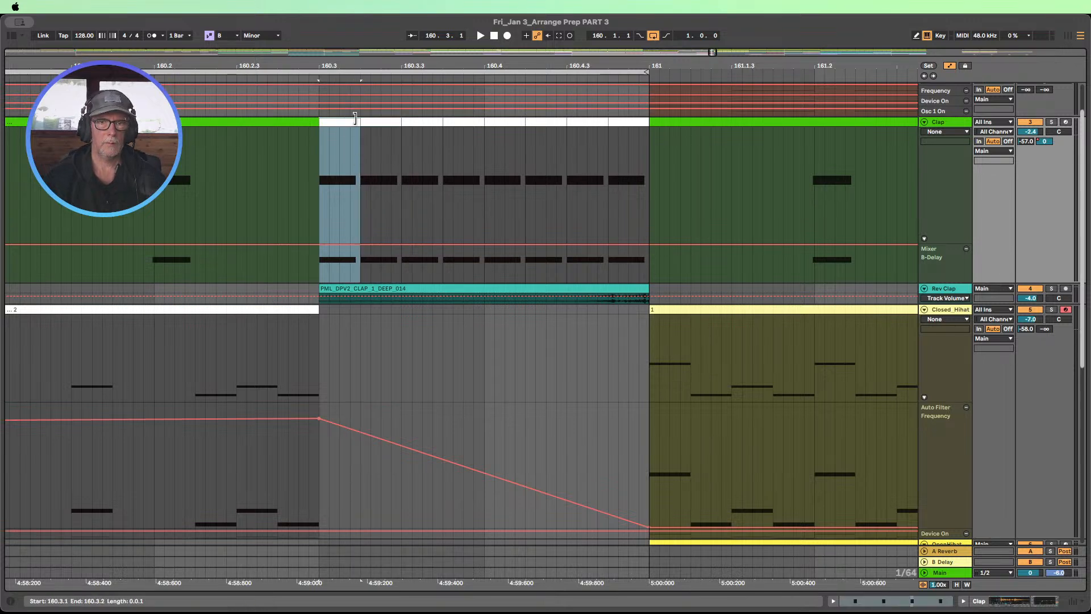
double_click(343, 118)
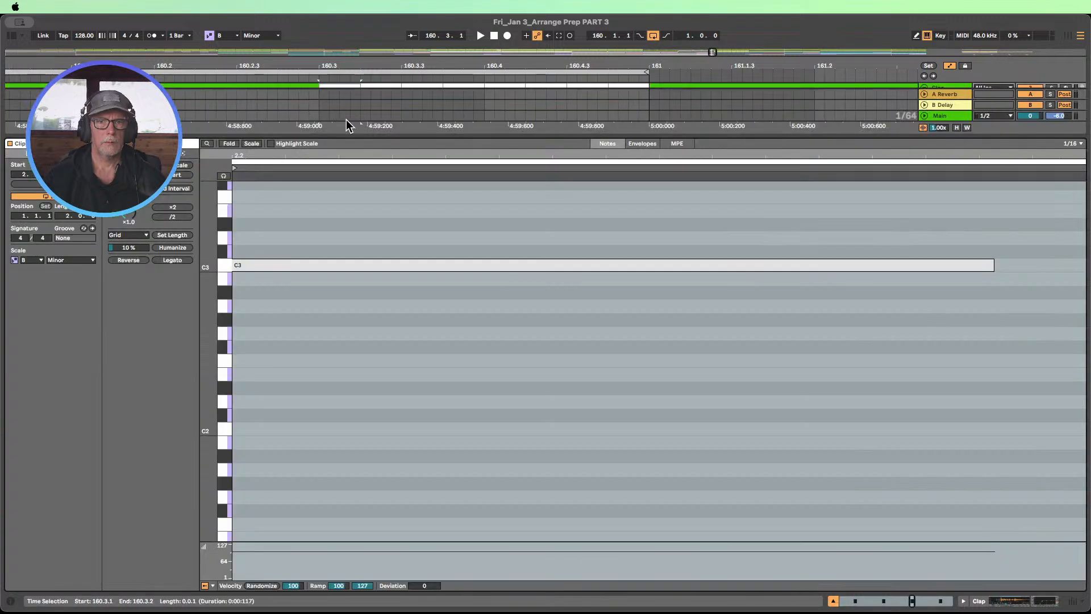
double_click(560, 159)
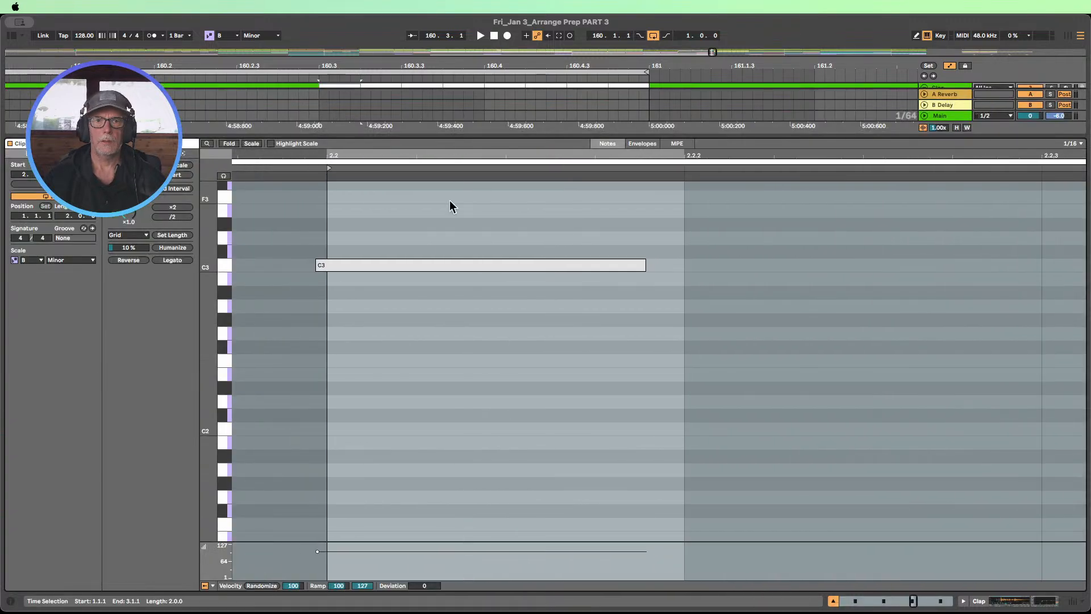
left_click(834, 601)
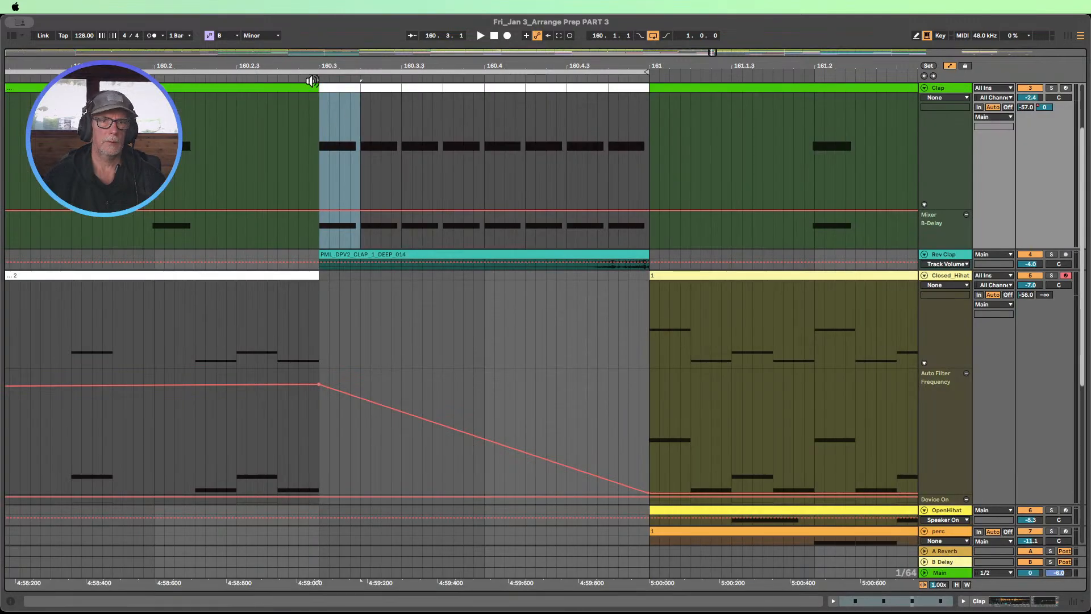
Step: Move the start edges of the first two Clap roll clips slightly earlier, just ahead of their notes
left_click_drag(321, 88, 300, 88)
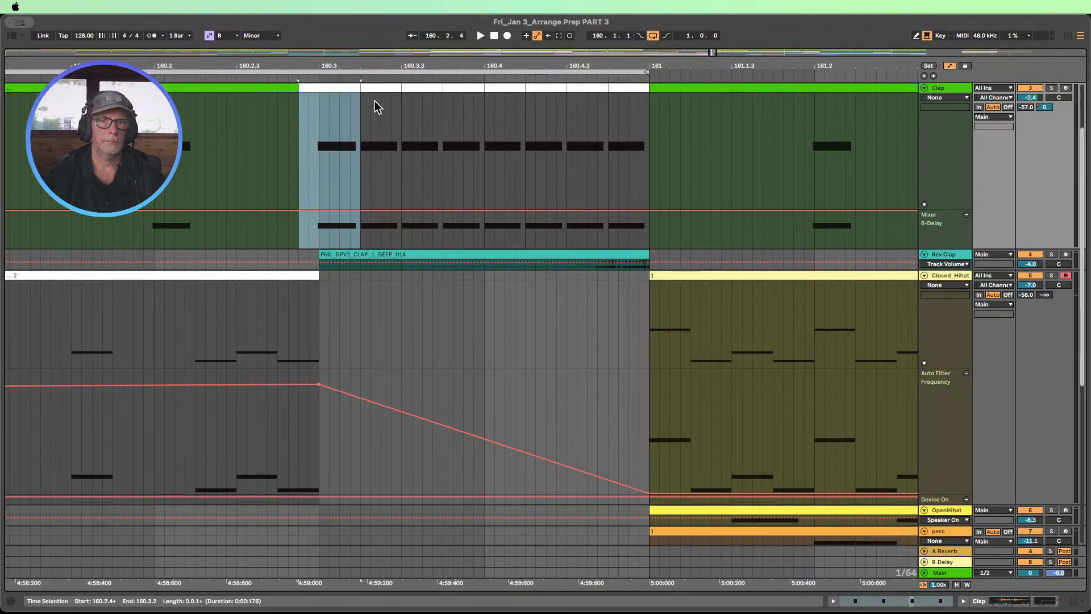
left_click(358, 88)
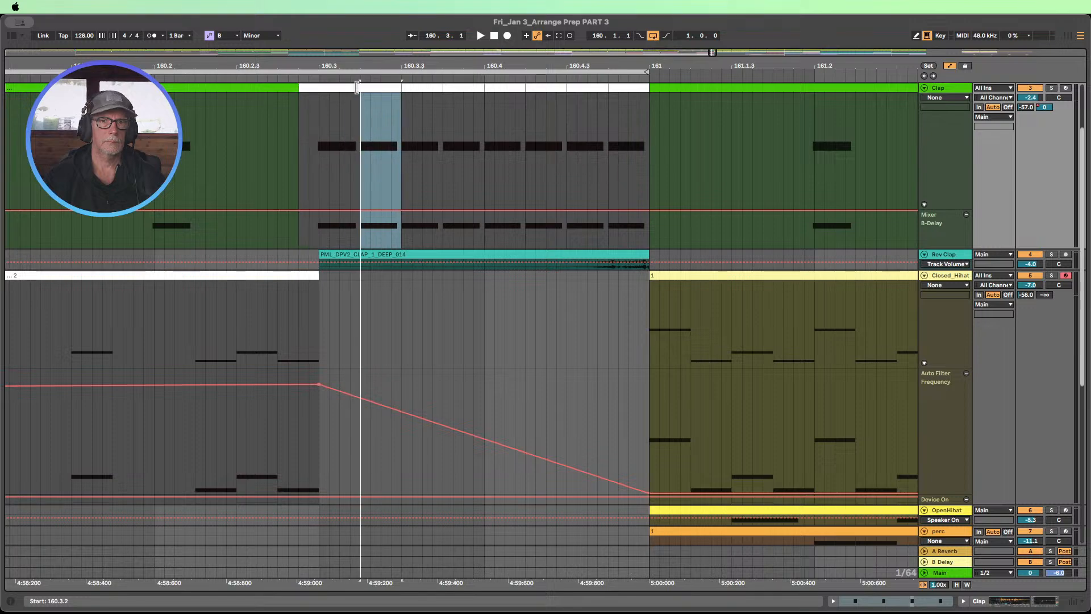
mouse_move(355, 74)
left_mouse_down()
mouse_move(370, 98)
mouse_move(363, 88)
left_mouse_up()
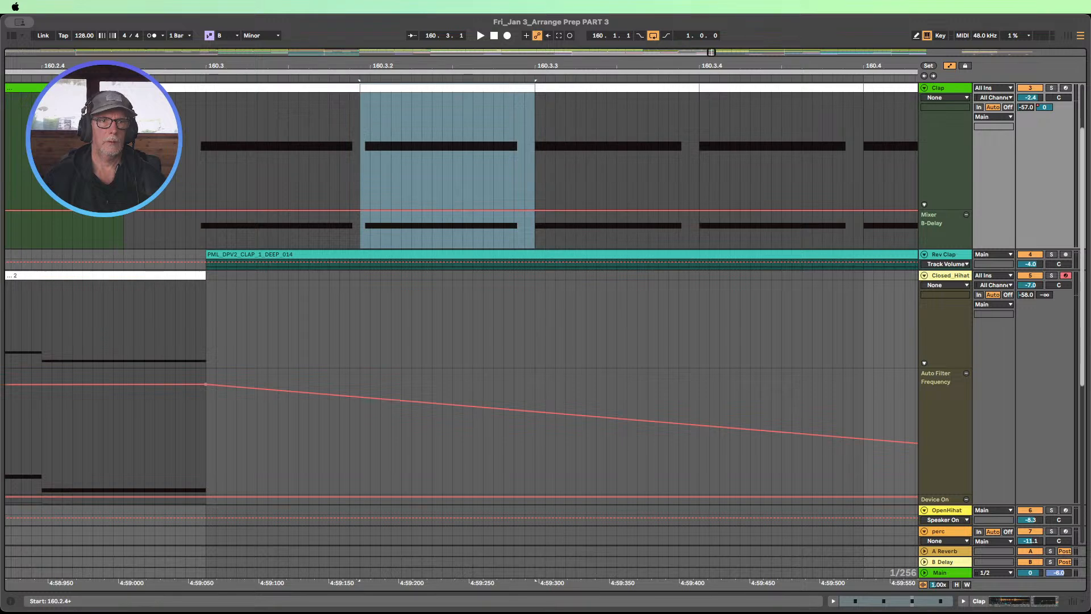
left_click_drag(124, 88, 196, 89)
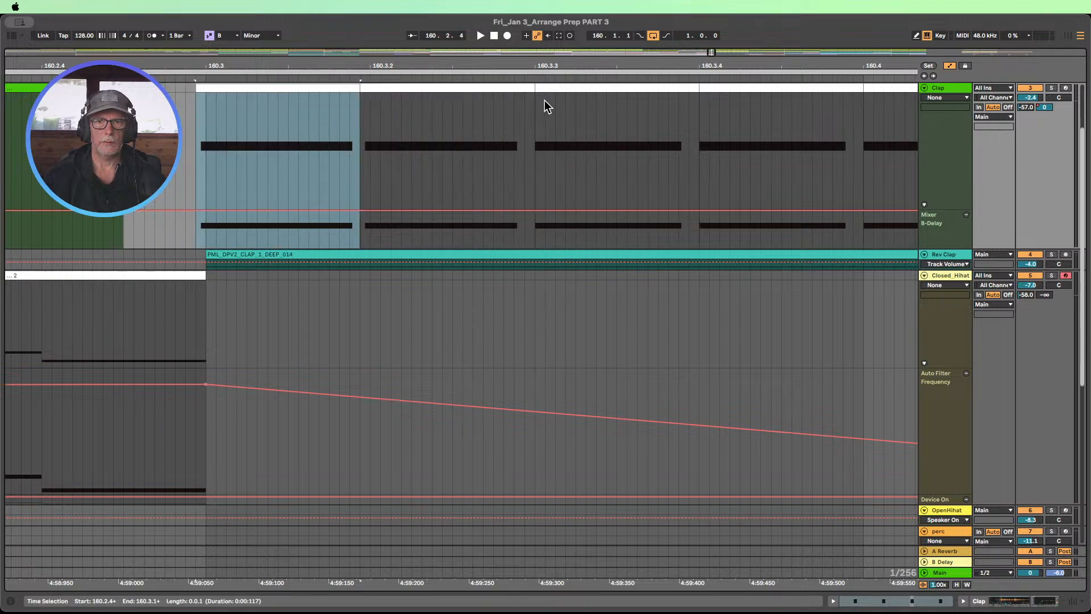
Step: Move the start edges of the remaining Clap roll clips slightly earlier, from the third clip through the last one before bar 161
left_click_drag(537, 87, 526, 88)
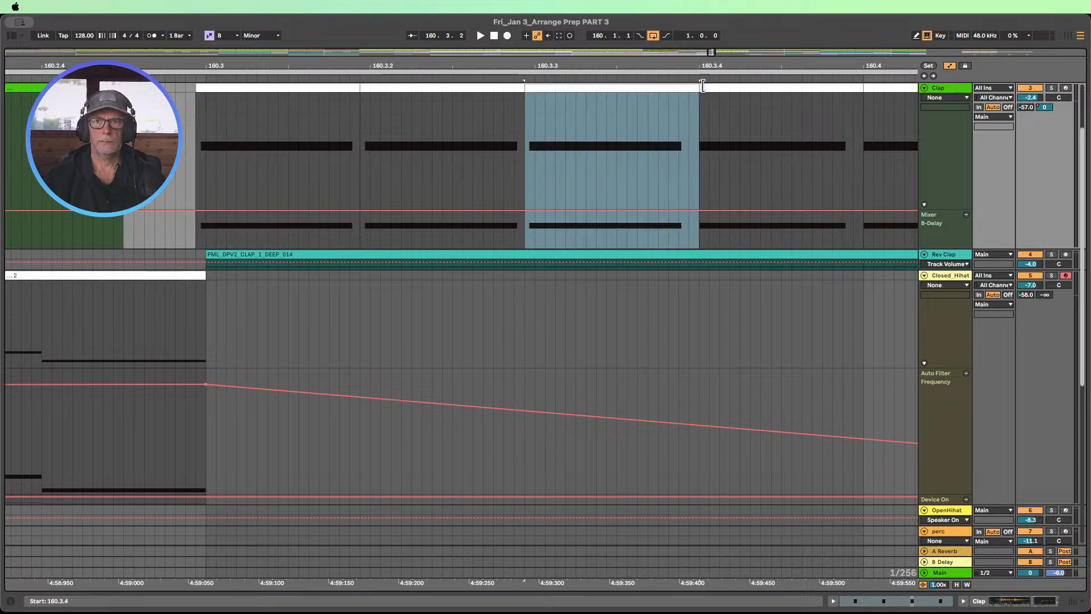
left_click_drag(703, 85, 524, 65)
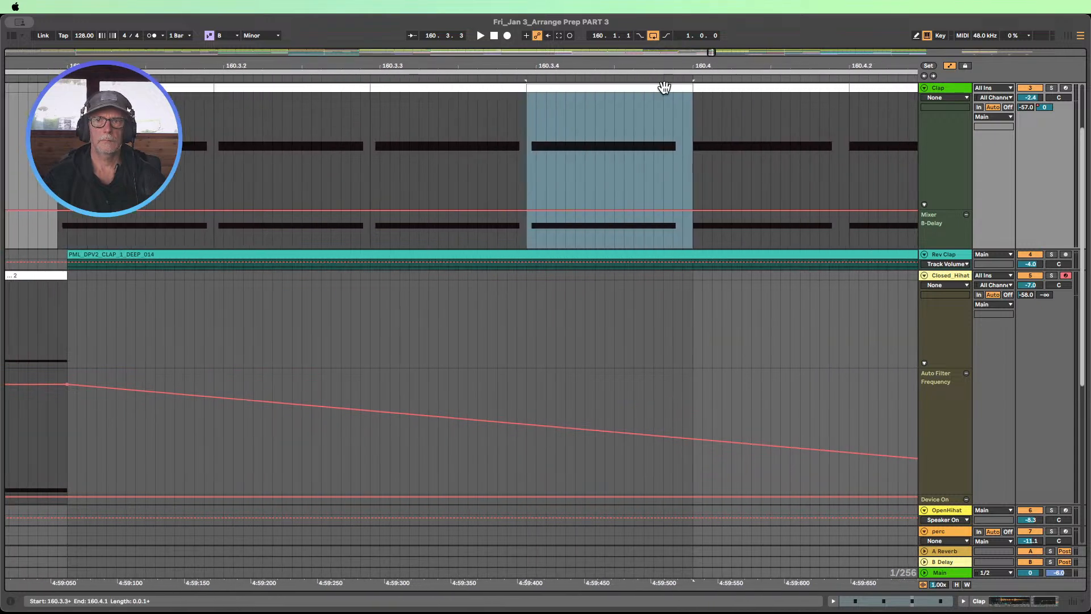
left_click_drag(695, 85, 597, 59)
left_click(702, 84)
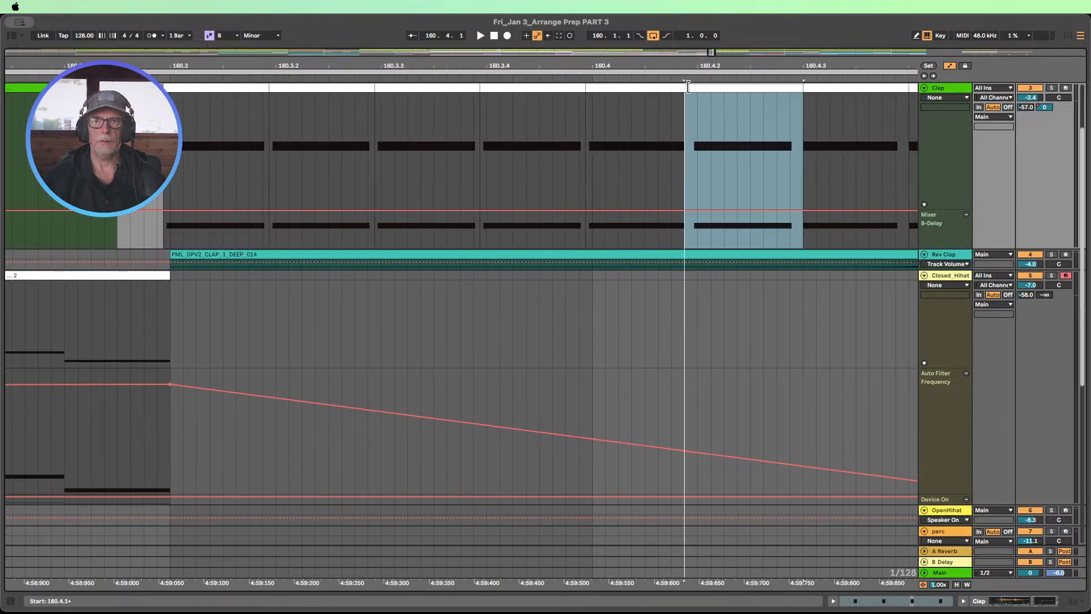
left_click_drag(714, 64, 559, 69)
left_click_drag(634, 84, 625, 85)
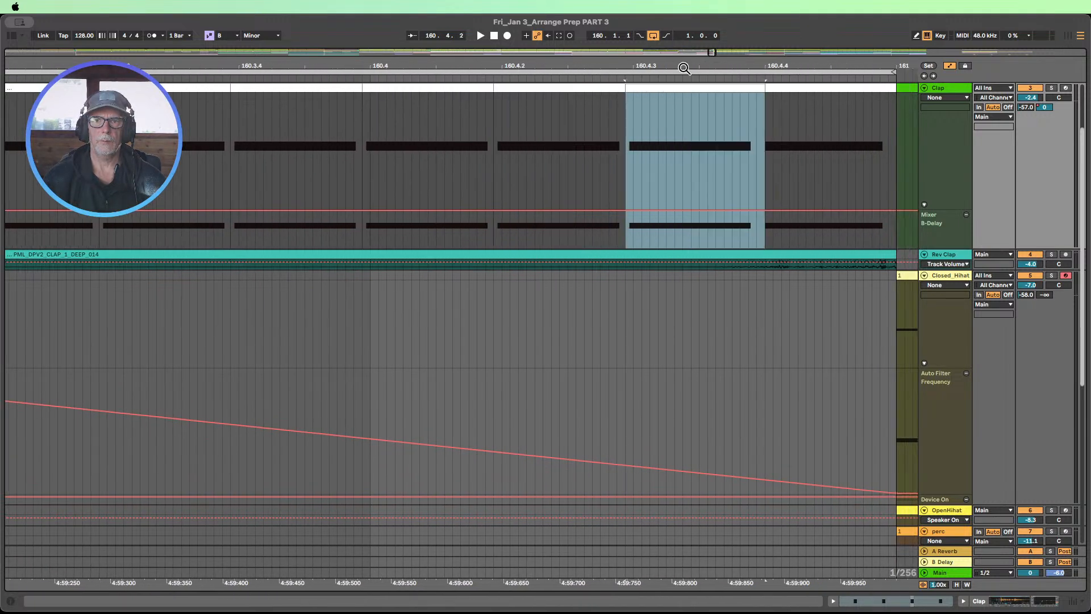
left_click_drag(766, 69, 654, 39)
left_click(662, 101)
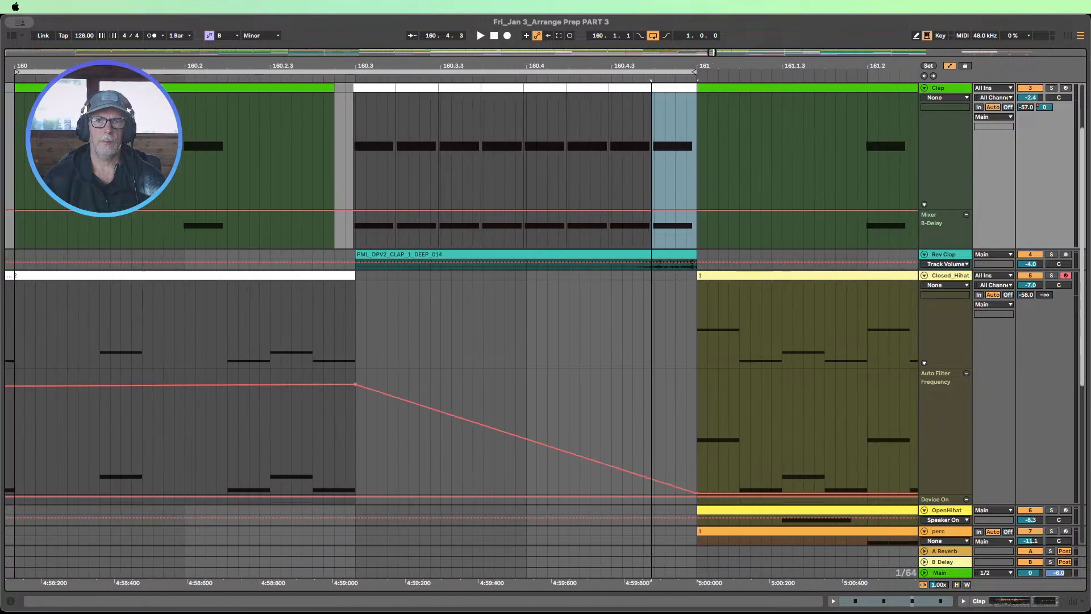
Step: Consolidate the eight Clap roll clips before bar 161 into one clip, and extend the preceding Clap clip's end closer to it
left_click(372, 89)
left_click(677, 85, "shift")
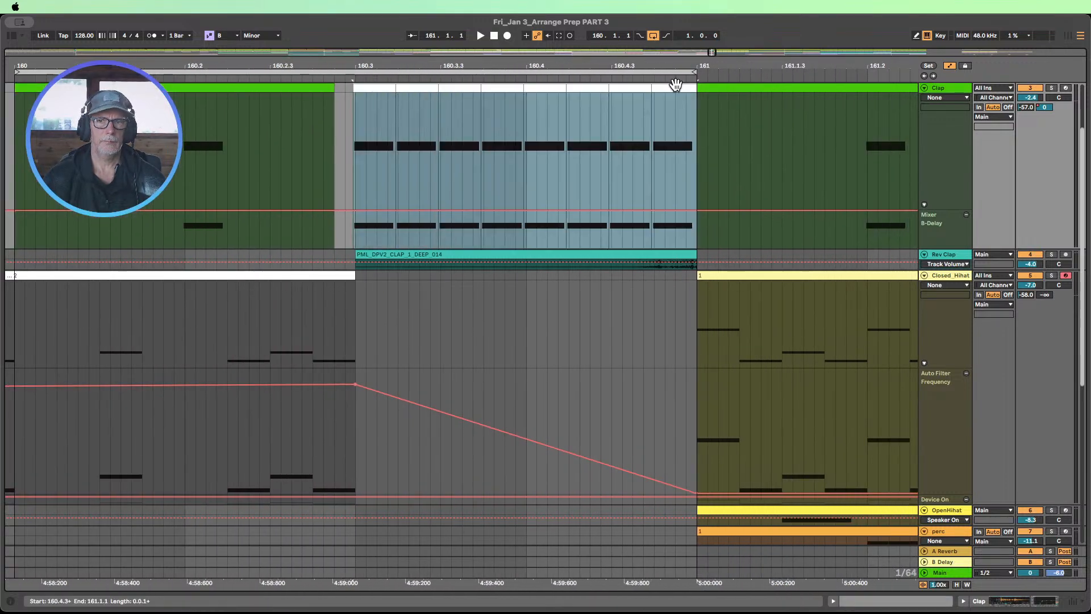
key("super+j")
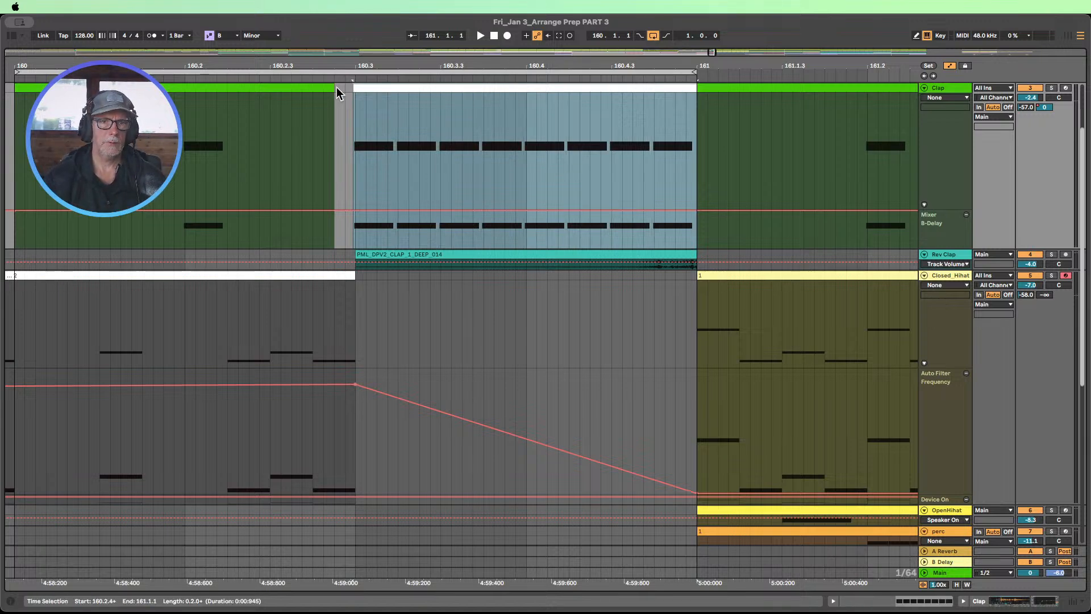
left_click_drag(331, 85, 346, 85)
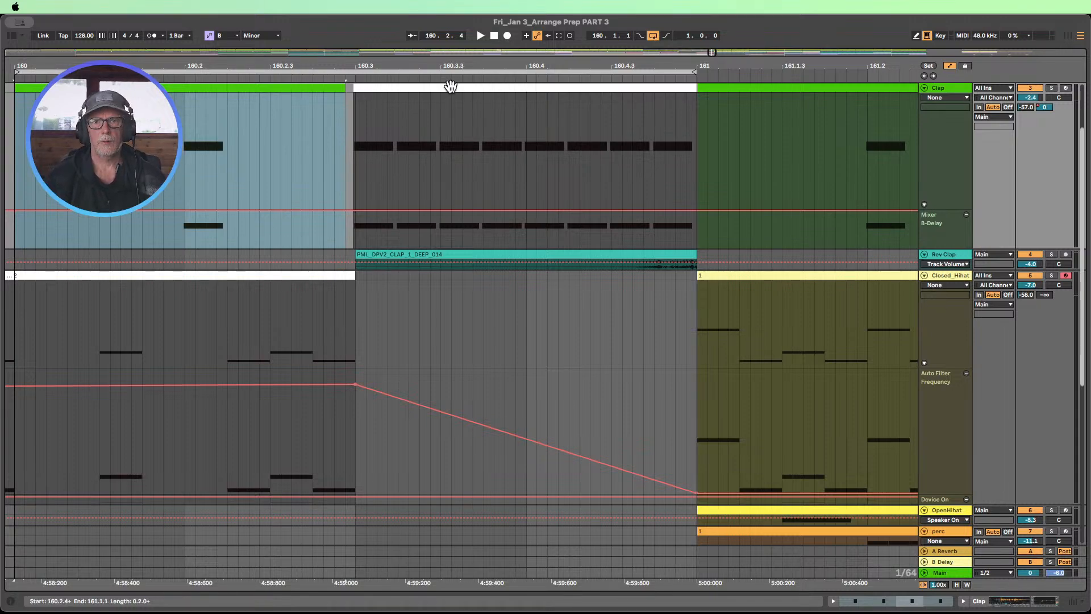
Step: Open the consolidated Clap roll clip for note editing, enlarge its velocity lane and select all its notes
double_click(451, 86)
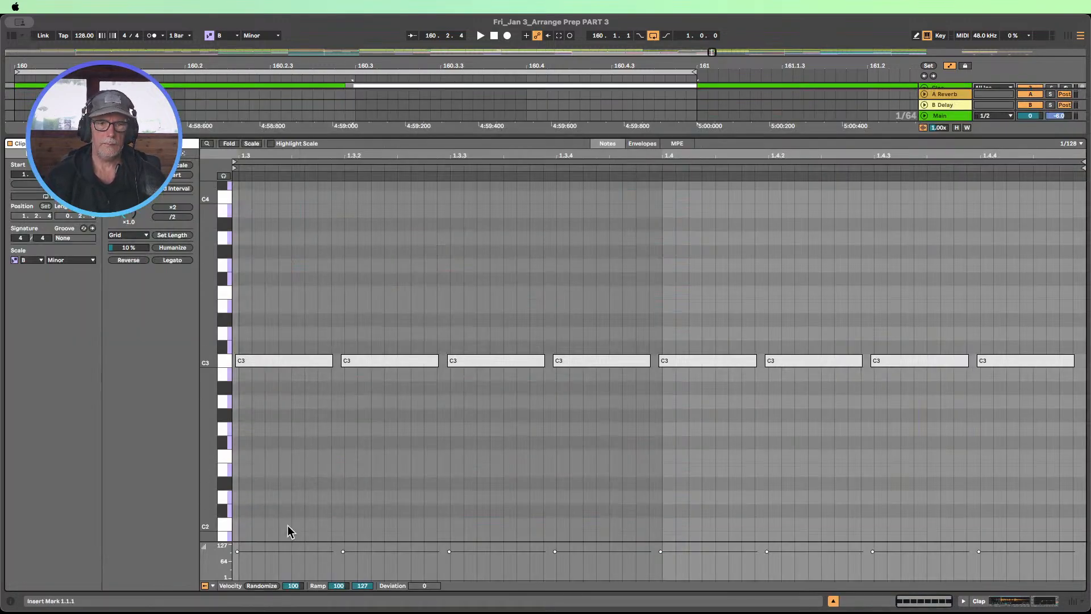
left_click_drag(215, 542, 215, 479)
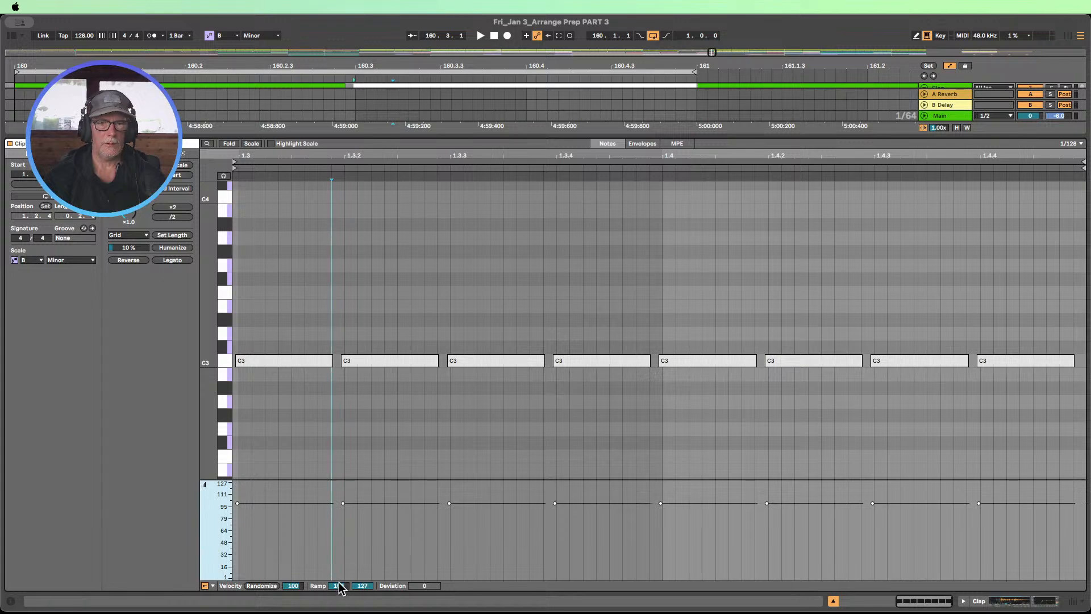
key("super+a")
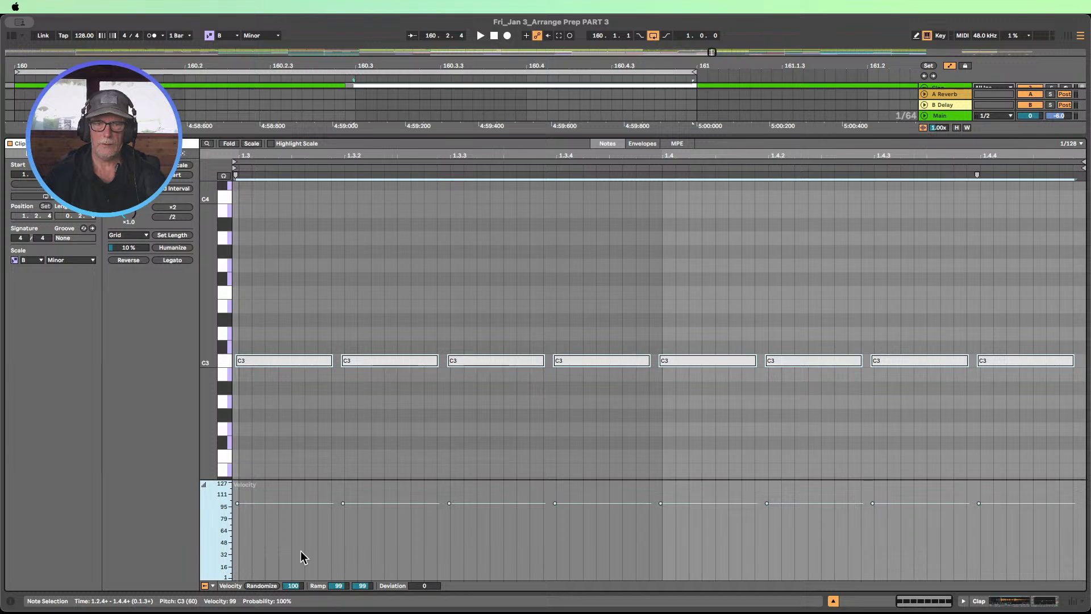
Step: Try a velocity ramp from 30 to 99 on the selected notes, undo it, and try changing the velocity randomize amount
left_click_drag(338, 585, 339, 608)
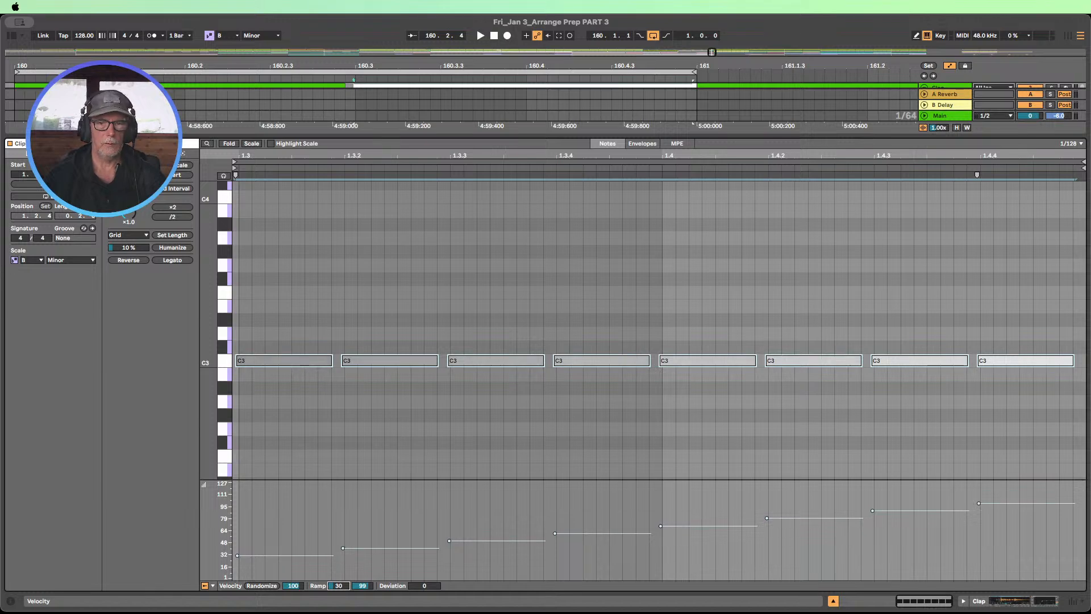
key("super+z")
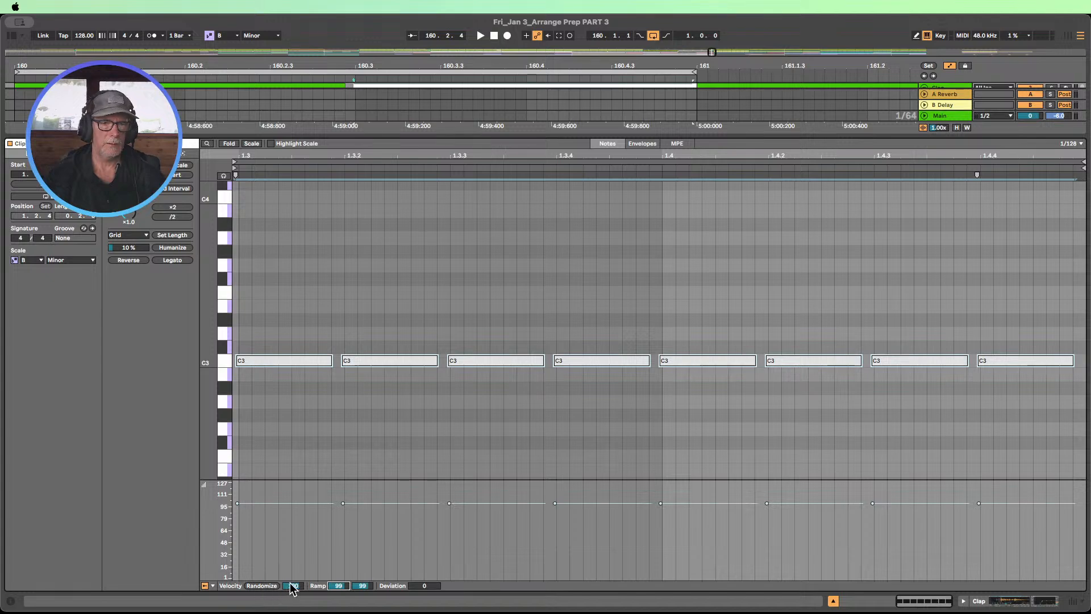
left_click_drag(291, 587, 291, 540)
key("super+z")
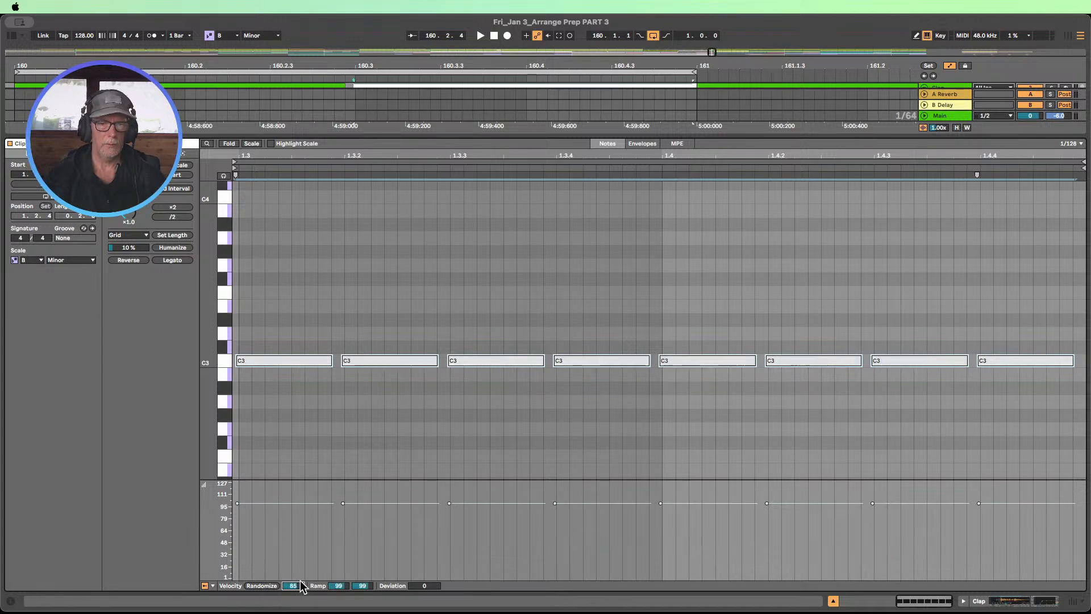
Step: Ramp the clap roll notes' velocities from 49 to 99, play briefly, and close the note editor
left_click_drag(341, 586, 341, 613)
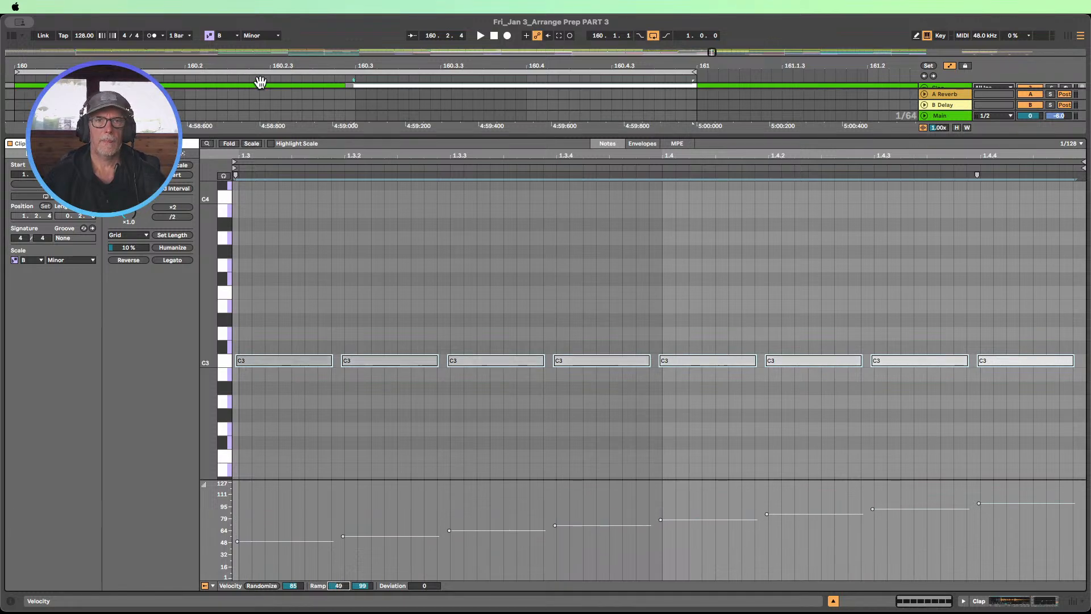
key("space")
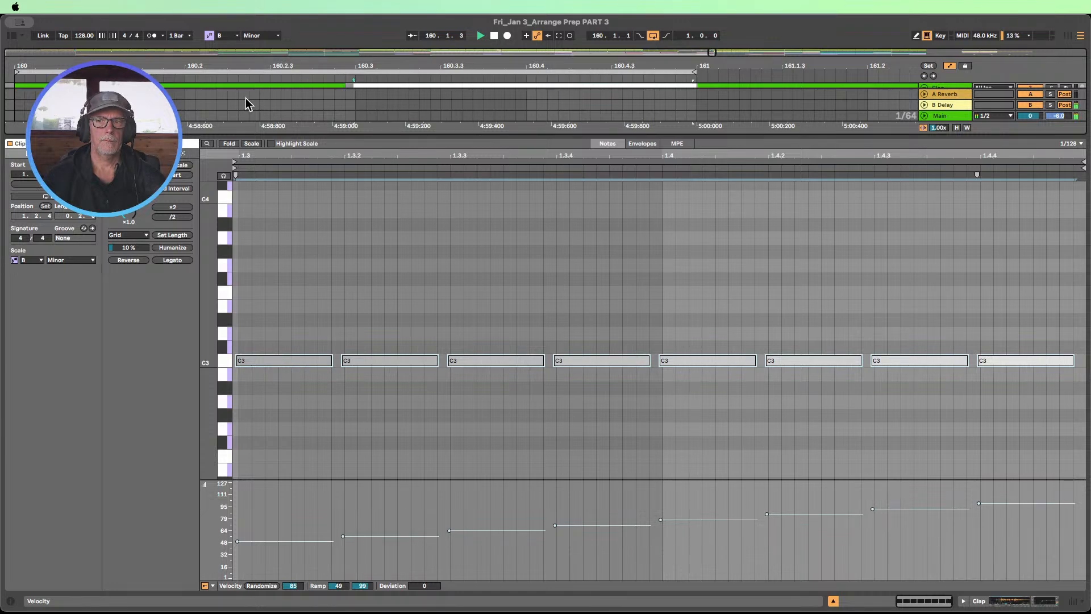
left_click(494, 35)
left_click(830, 515)
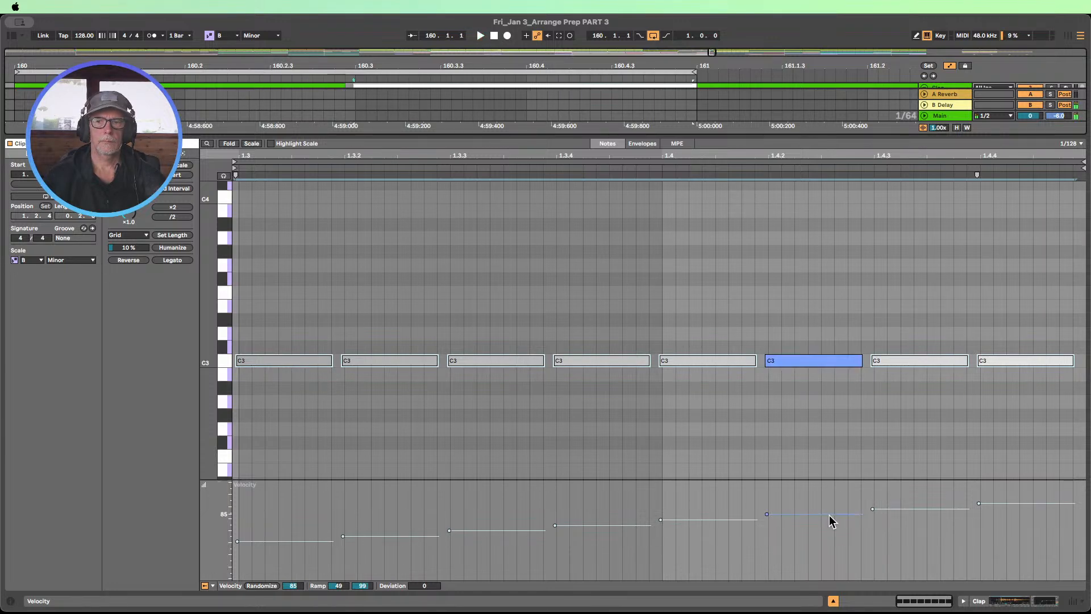
left_click(833, 601)
Step: Set the loop to bars 159 through 160 and audition the clap roll with the Rev Clap track muted
left_click(422, 77)
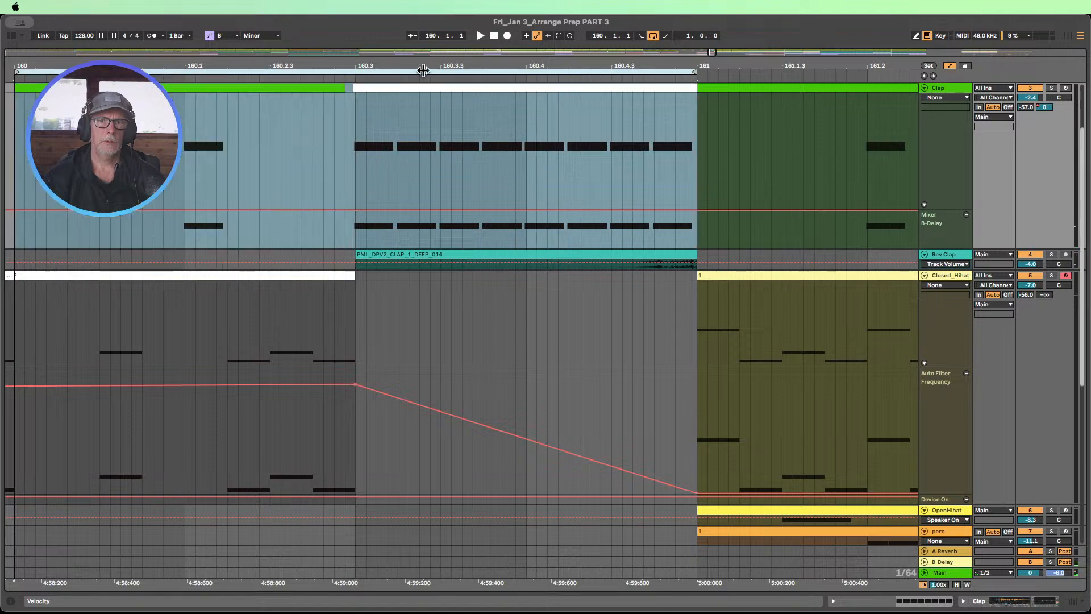
left_click_drag(423, 64, 234, 77)
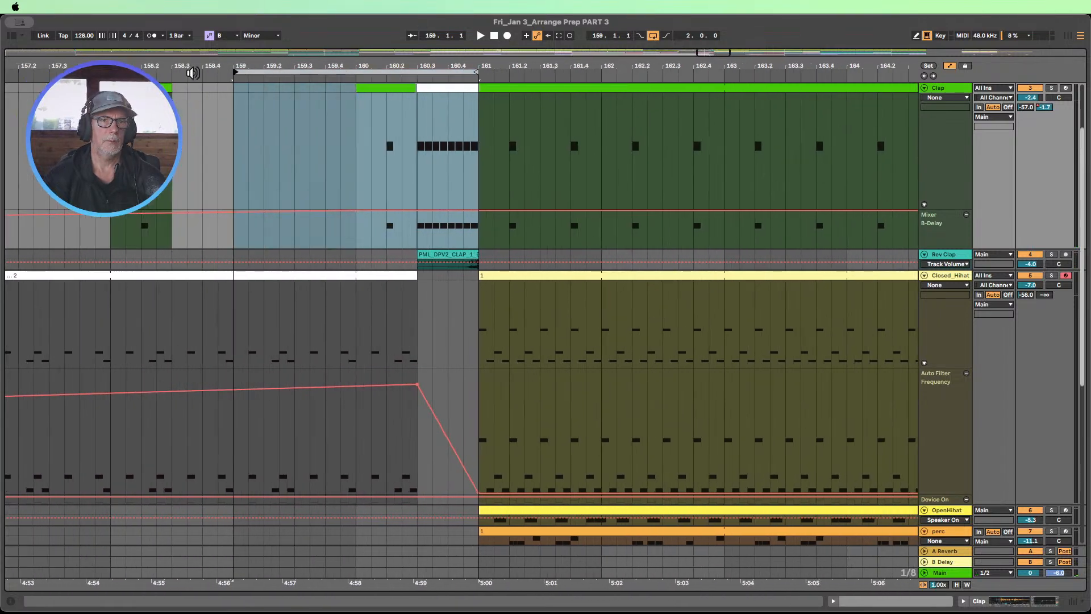
key("space")
key("space")
key("space")
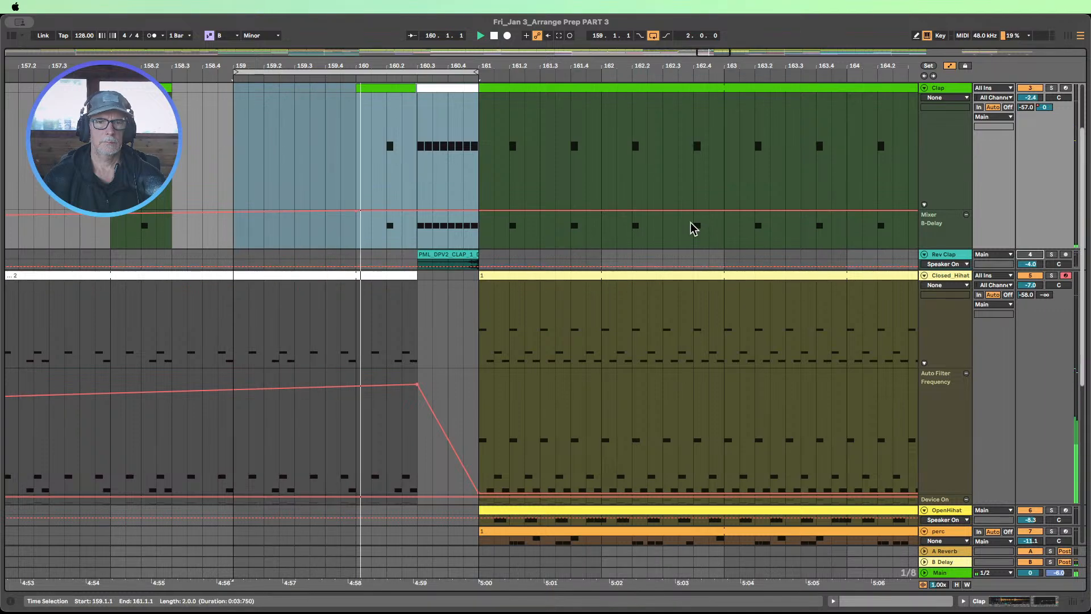
key("space")
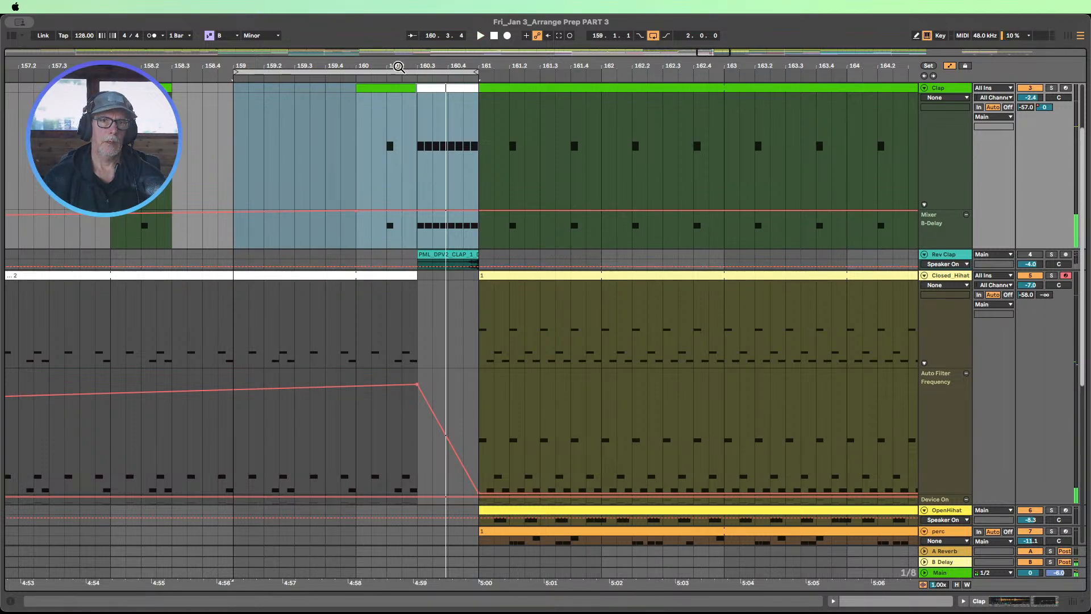
Step: Drop the Clap track's B-Delay send automation to its minimum from bar 160 onward
left_click_drag(399, 67, 493, 30)
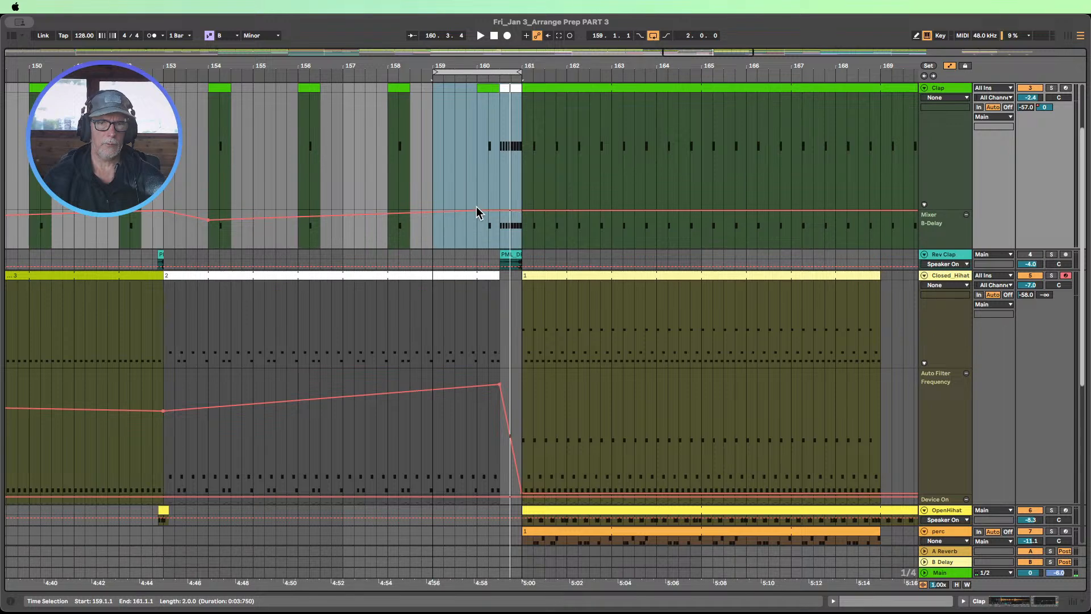
left_click(421, 225)
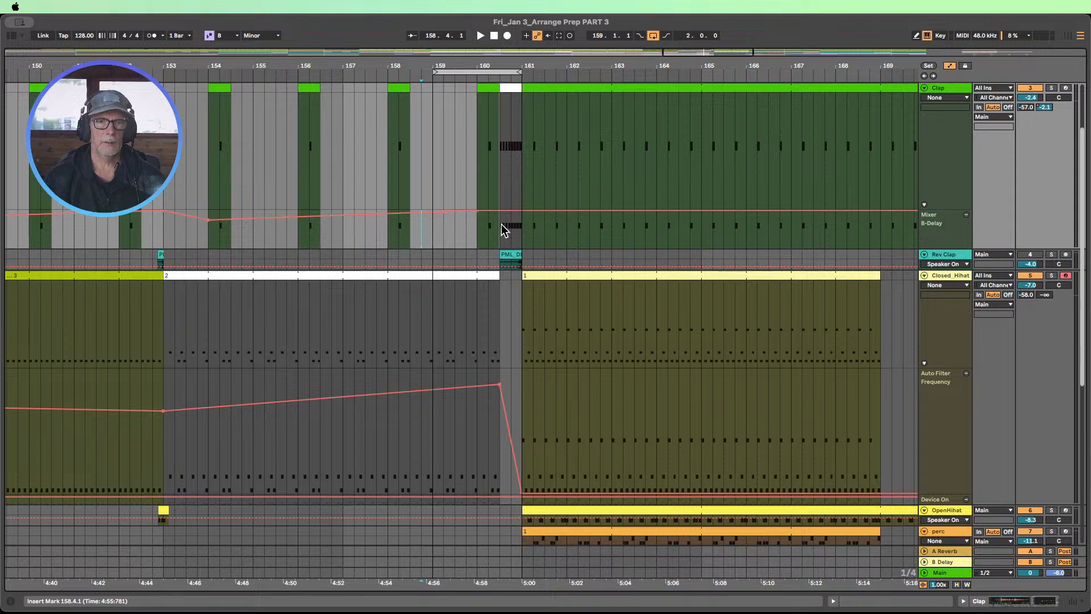
left_click_drag(479, 216, 477, 247)
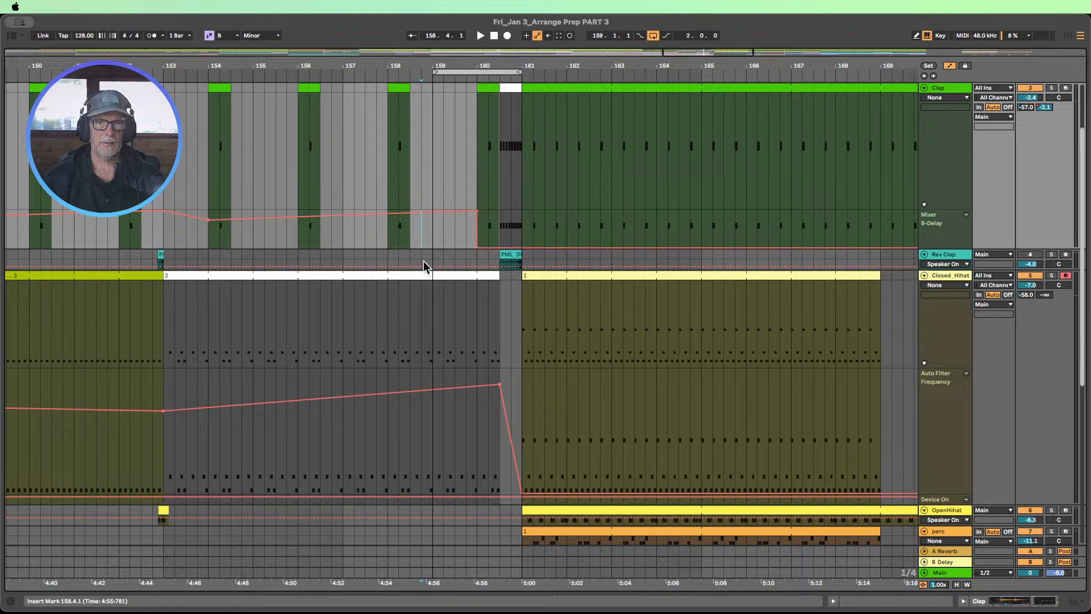
Step: Play the looped transition into bar 161 to check the clap roll without delay, enlarging the Rev Clap track for inspection
left_click(325, 71)
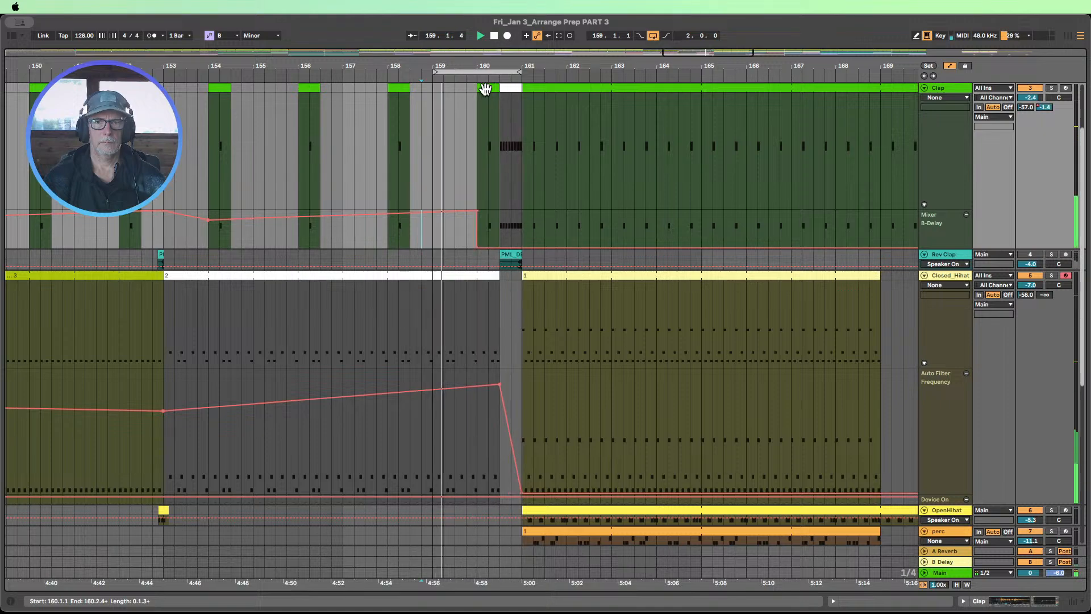
left_click_drag(519, 64, 529, 87)
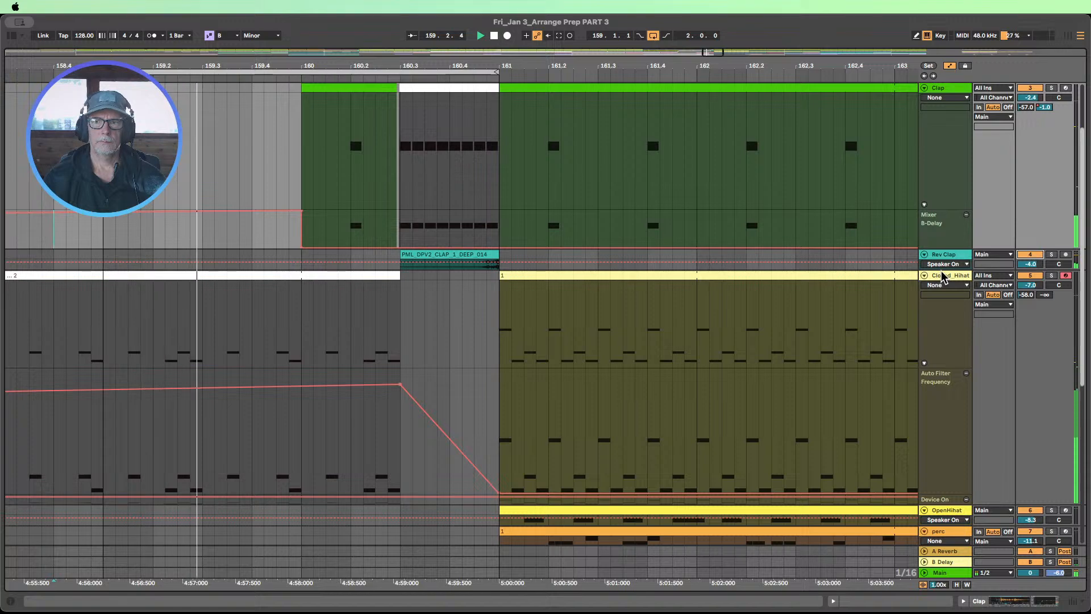
left_click_drag(939, 271, 939, 328)
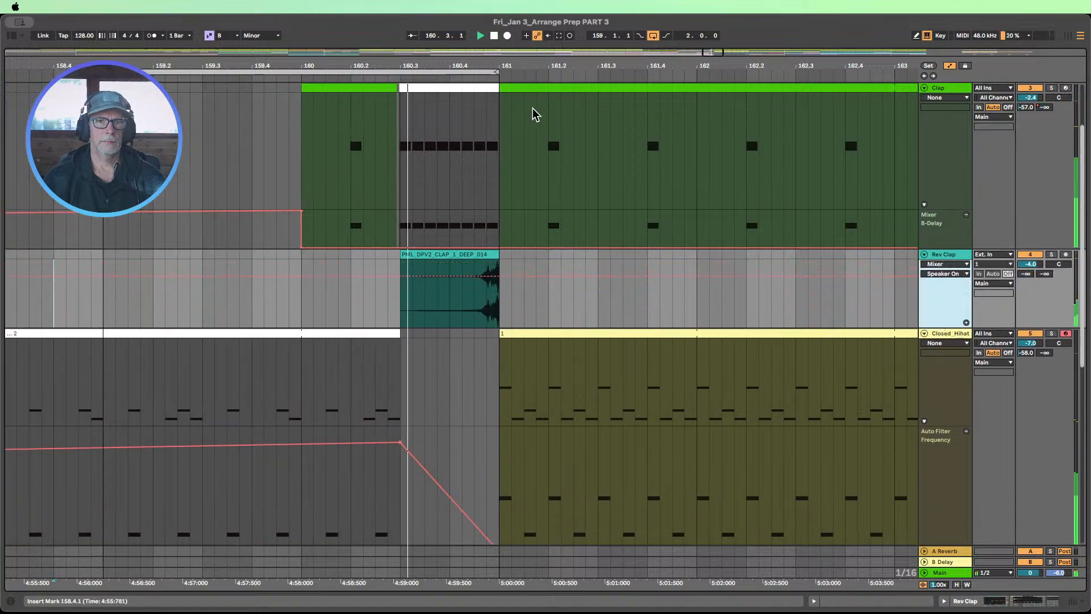
left_click_drag(500, 66, 408, 22)
scroll(493, 170, "up", 3)
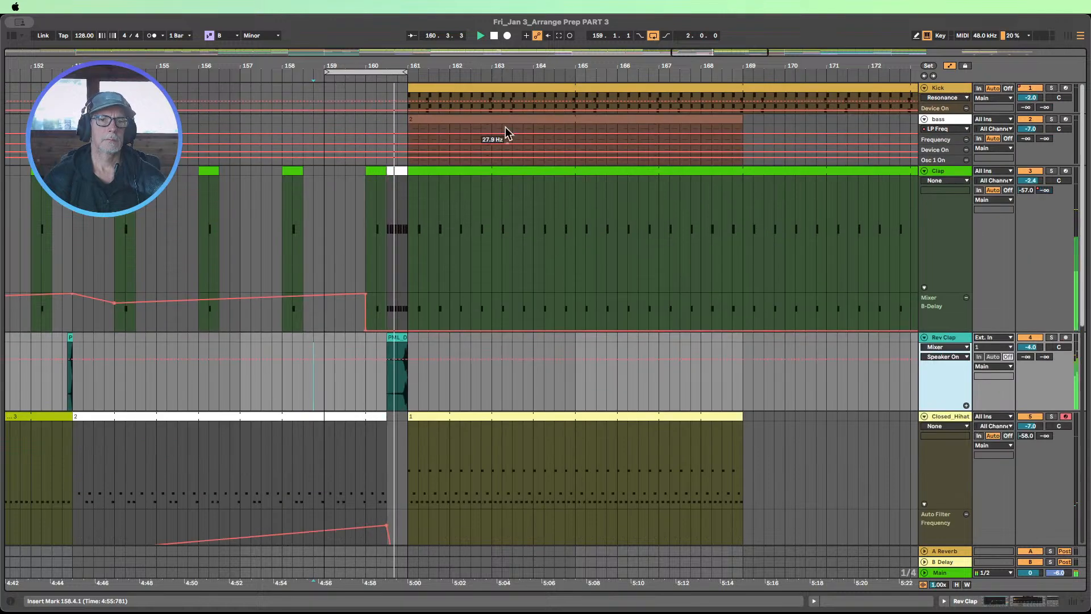
key("space")
Step: Reopen the consolidated Clap roll clip and lower its first note to A2
left_click_drag(386, 68, 415, 89)
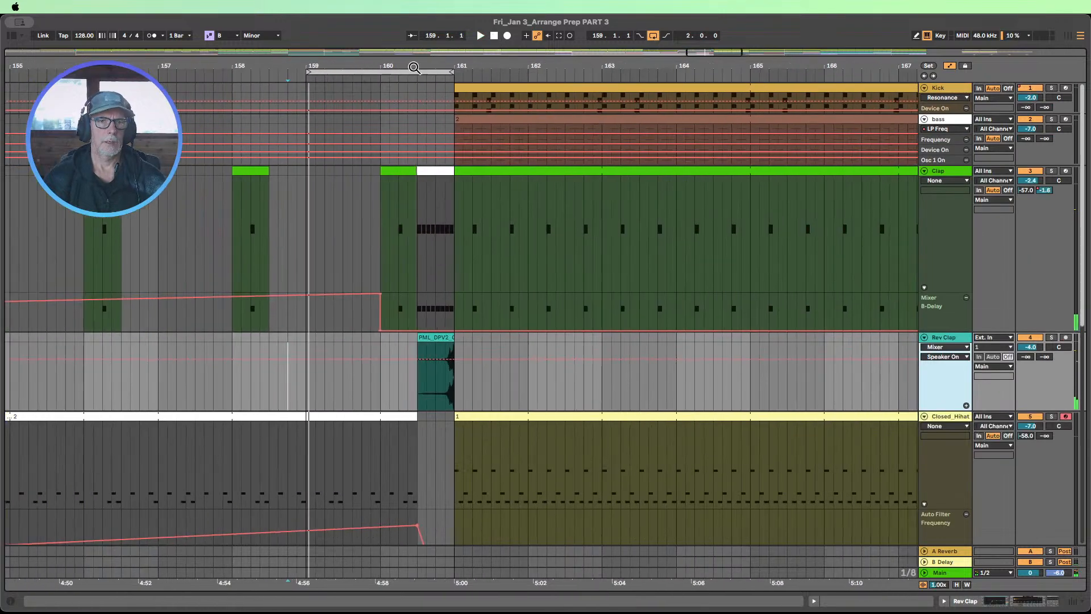
double_click(441, 170)
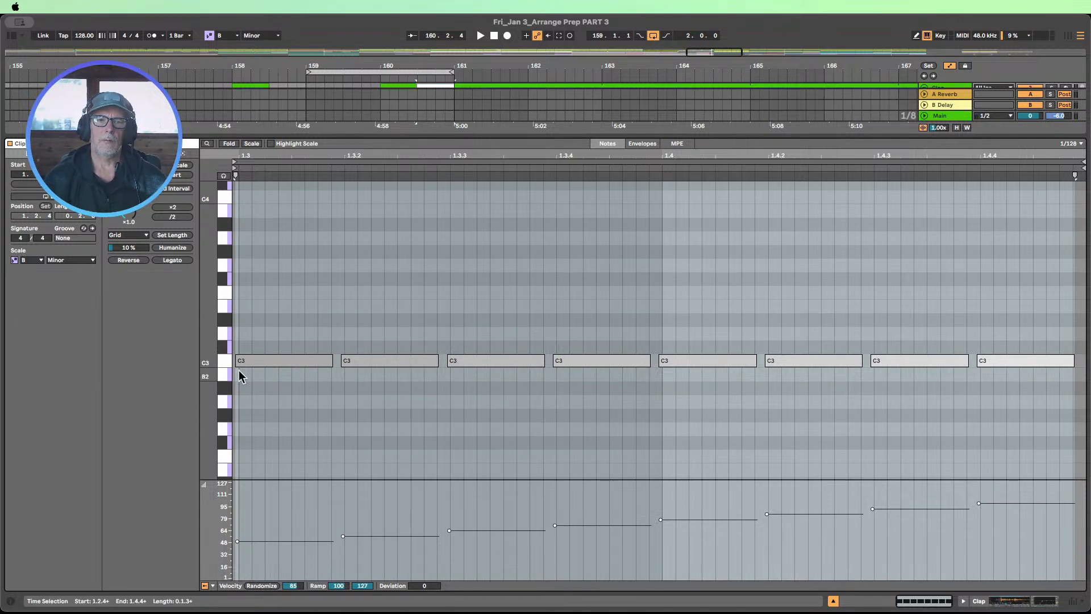
left_click(223, 361)
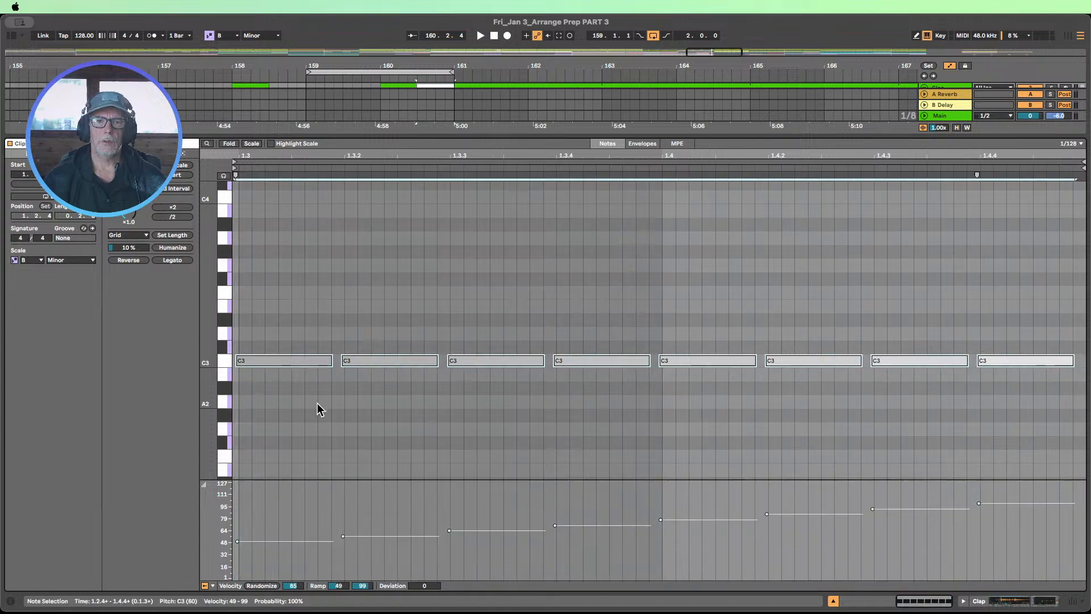
left_click(281, 360)
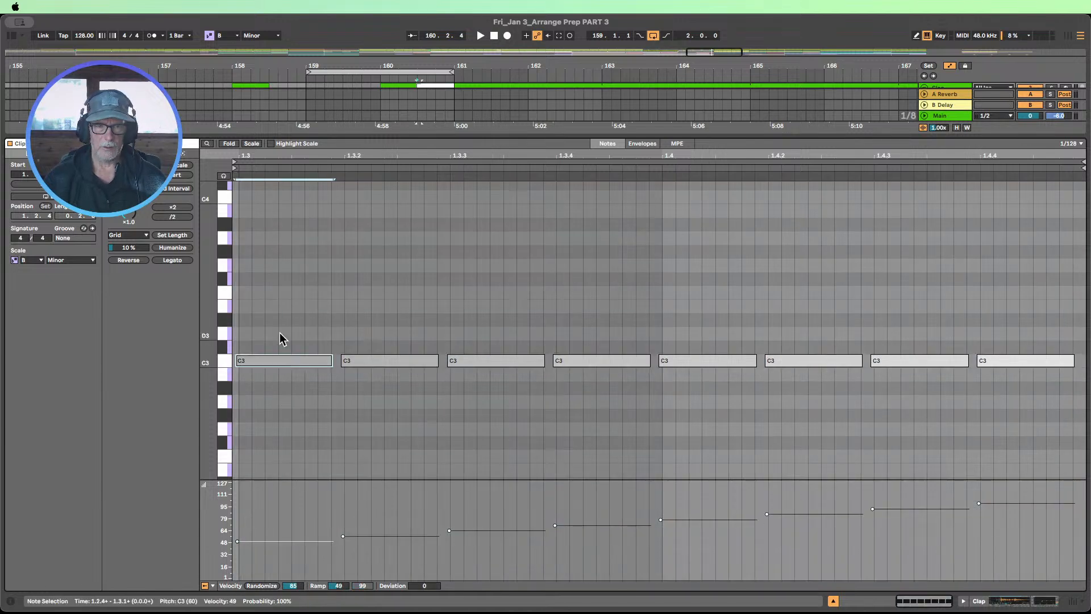
key("Down")
key("Down")
key("Down")
key("Down")
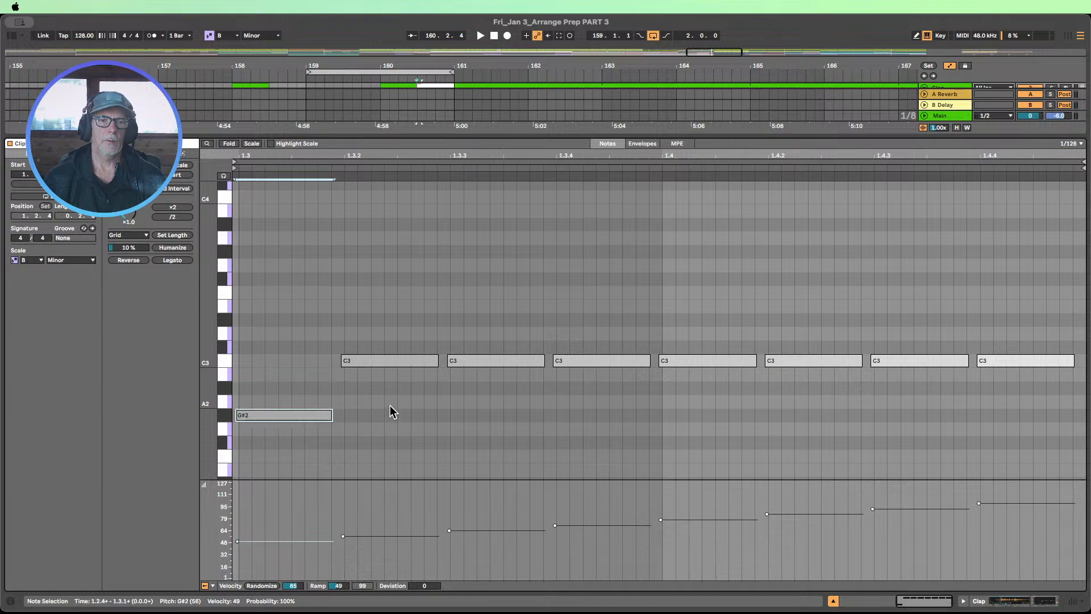
key("Up")
Step: Lower the second, third and fourth notes of the clap roll to B2 and audition the result
left_click(375, 360)
key("Down")
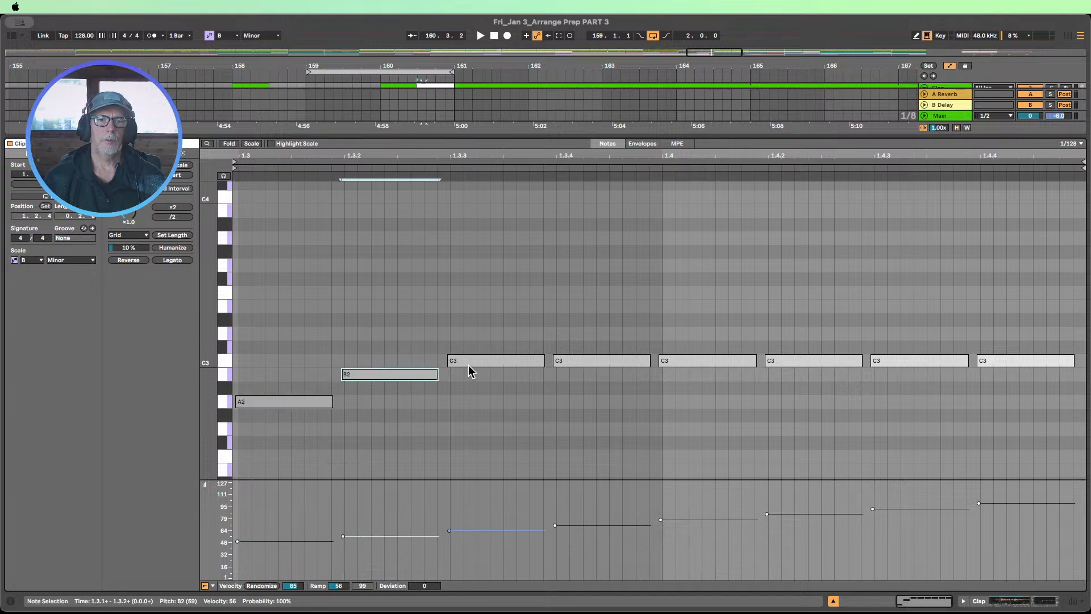
left_click_drag(485, 329, 494, 375)
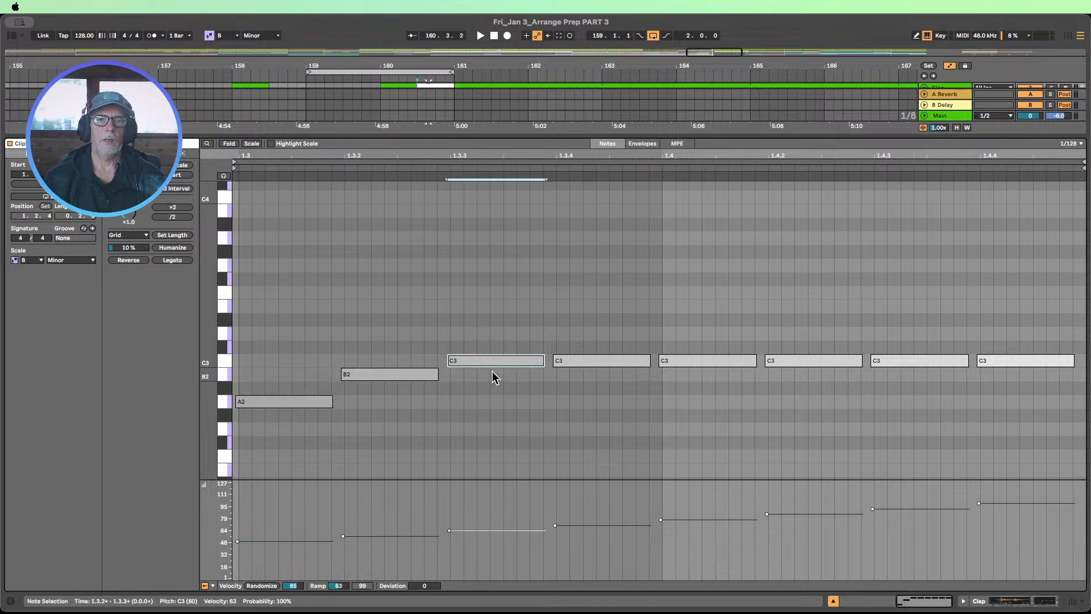
key("Down")
left_click_drag(623, 335, 626, 382)
key("Down")
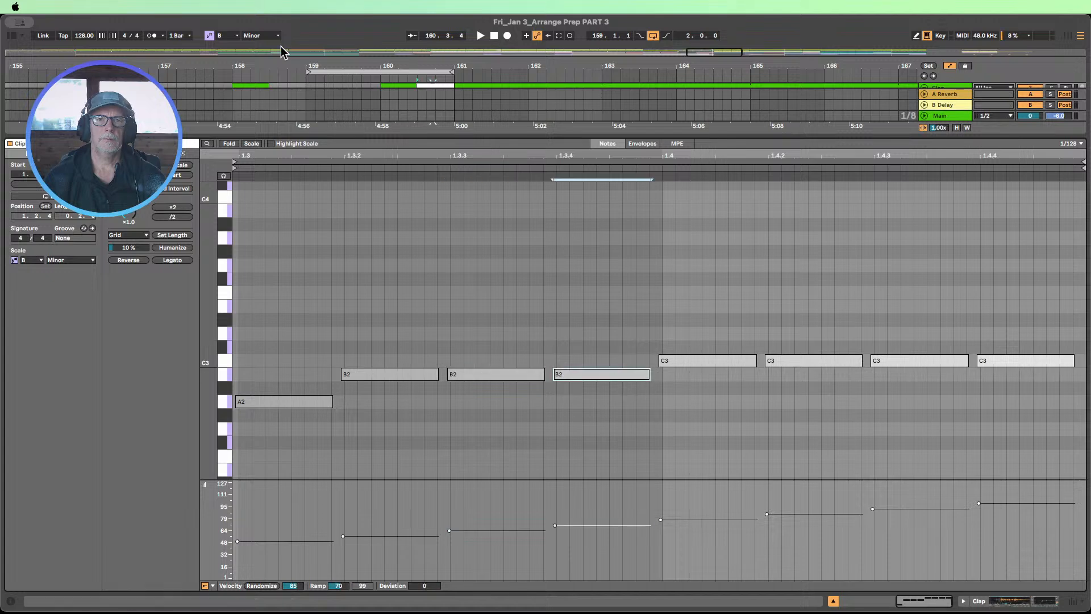
key("space")
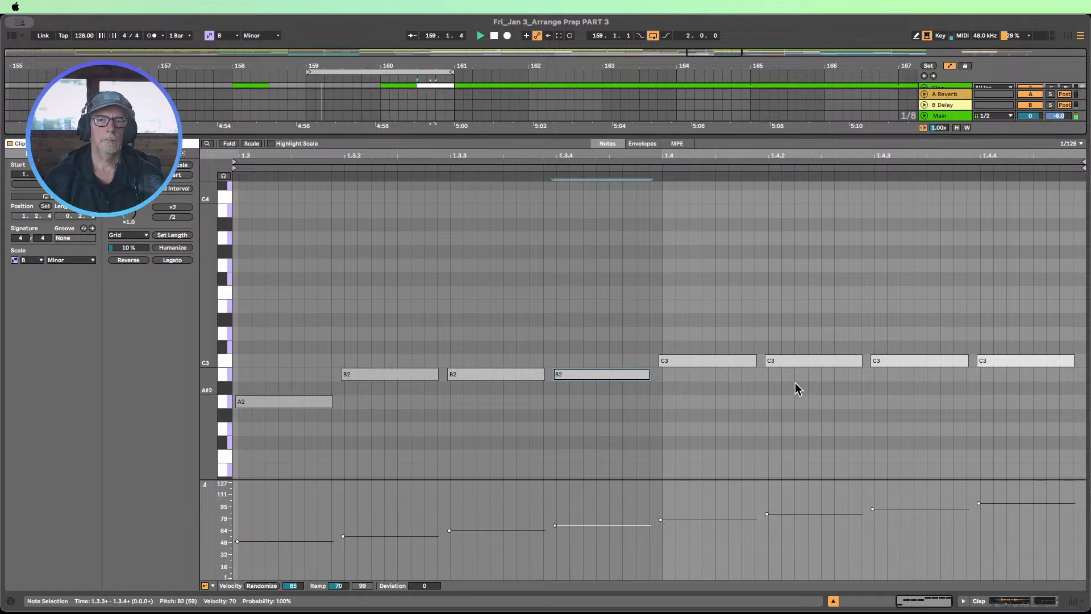
Step: Raise the last four clap roll notes to D3 during playback and return to the full arrangement
left_click_drag(1039, 397, 667, 312)
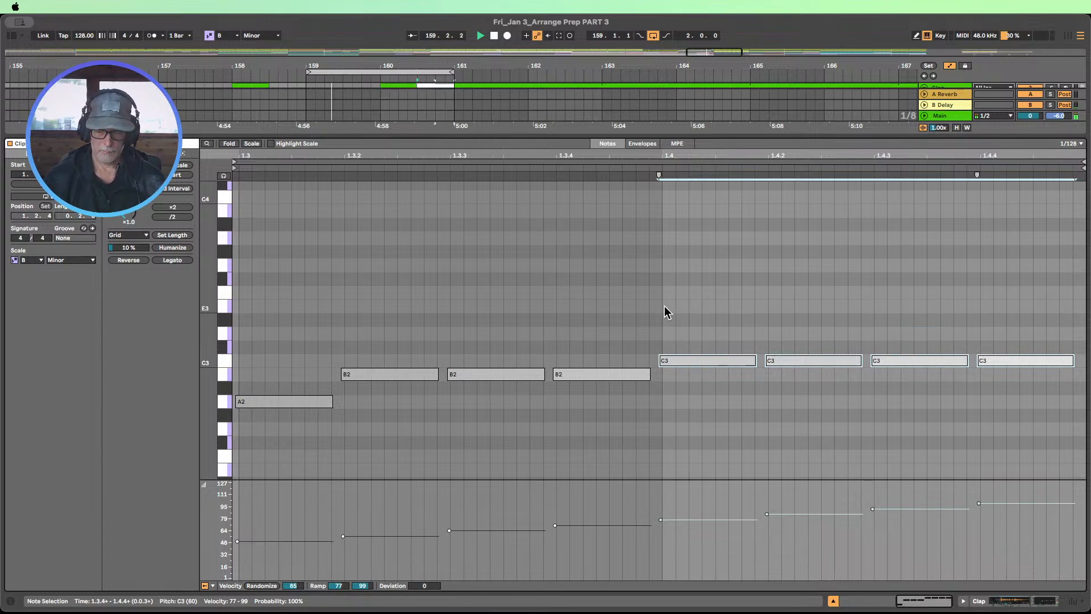
key("Up")
key("Up")
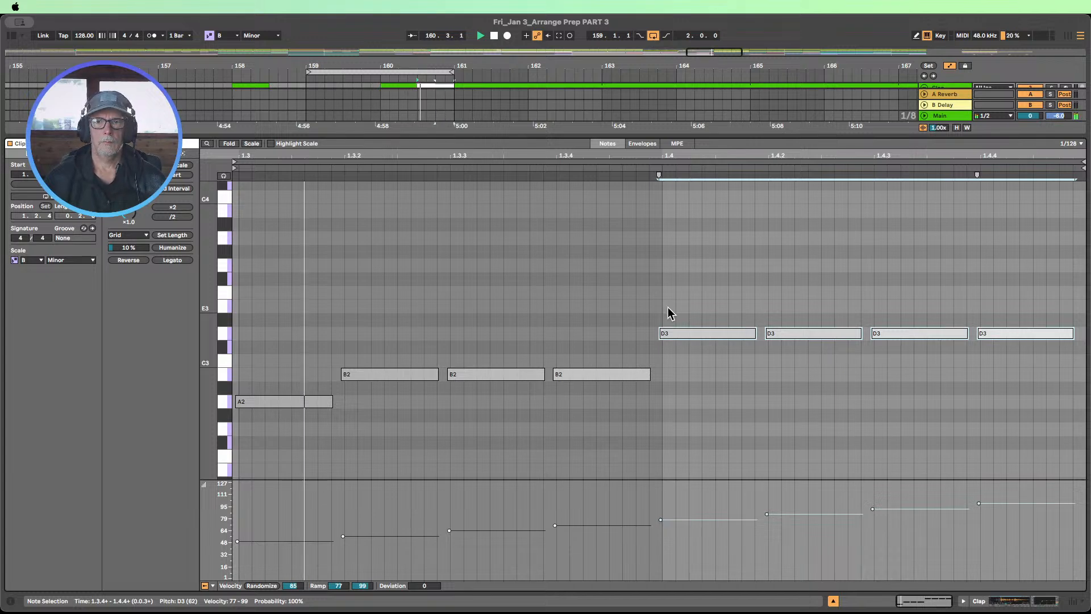
left_click(833, 601)
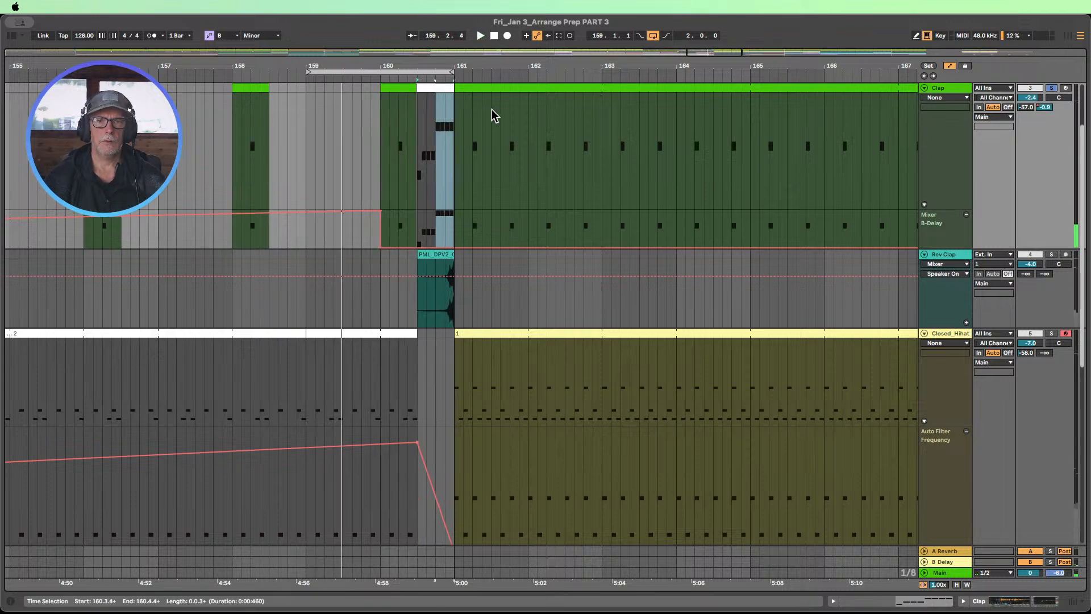
Step: Reopen the clap roll clip, lower its last four notes to C3 and play the loop
double_click(439, 89)
left_click_drag(1073, 365, 719, 276)
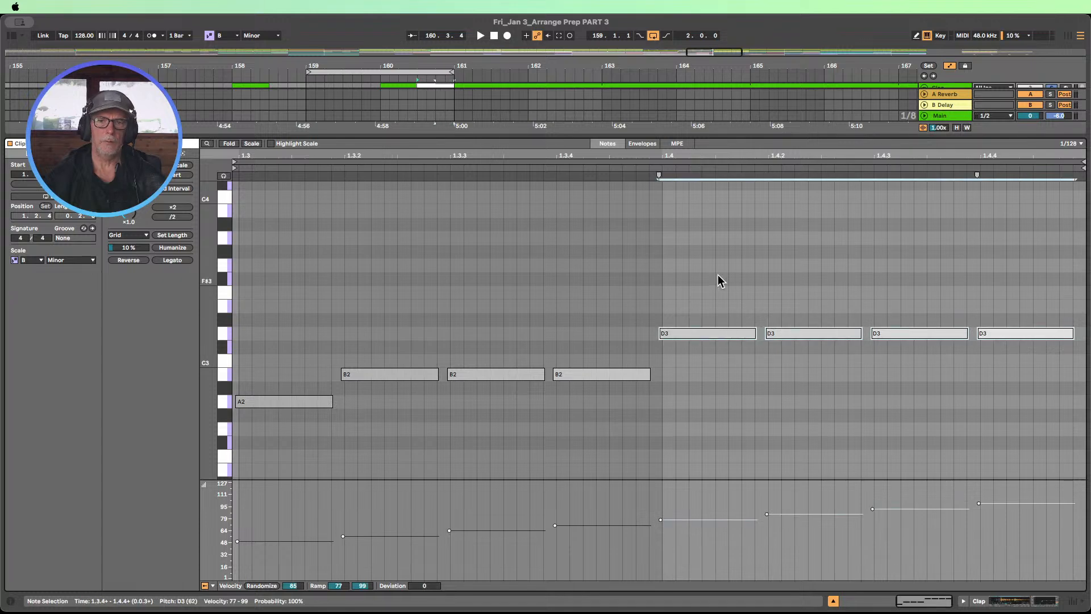
key("Down")
key("Down")
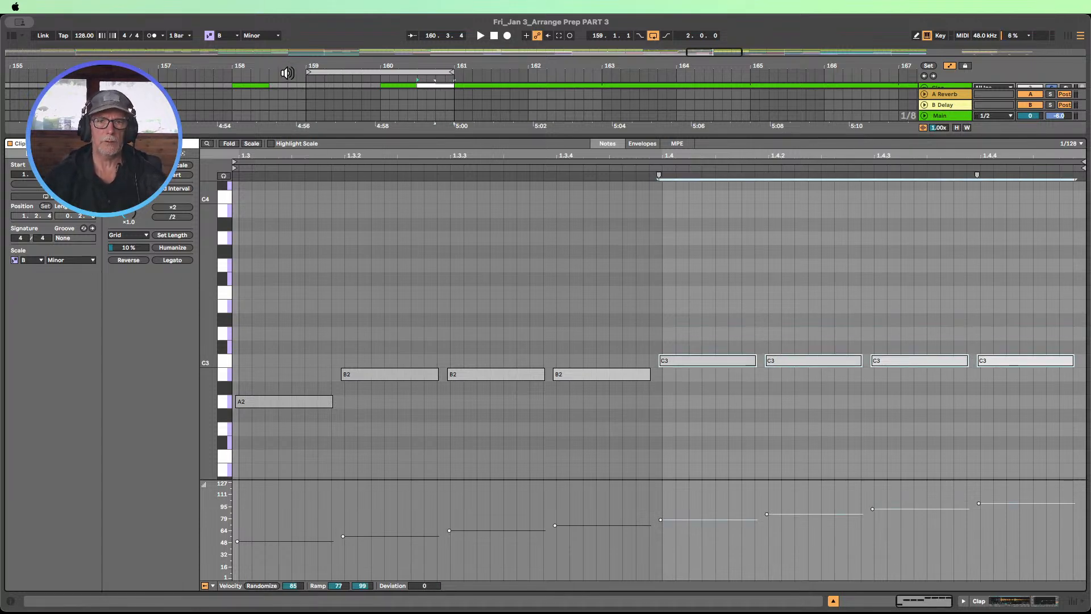
left_click(287, 72)
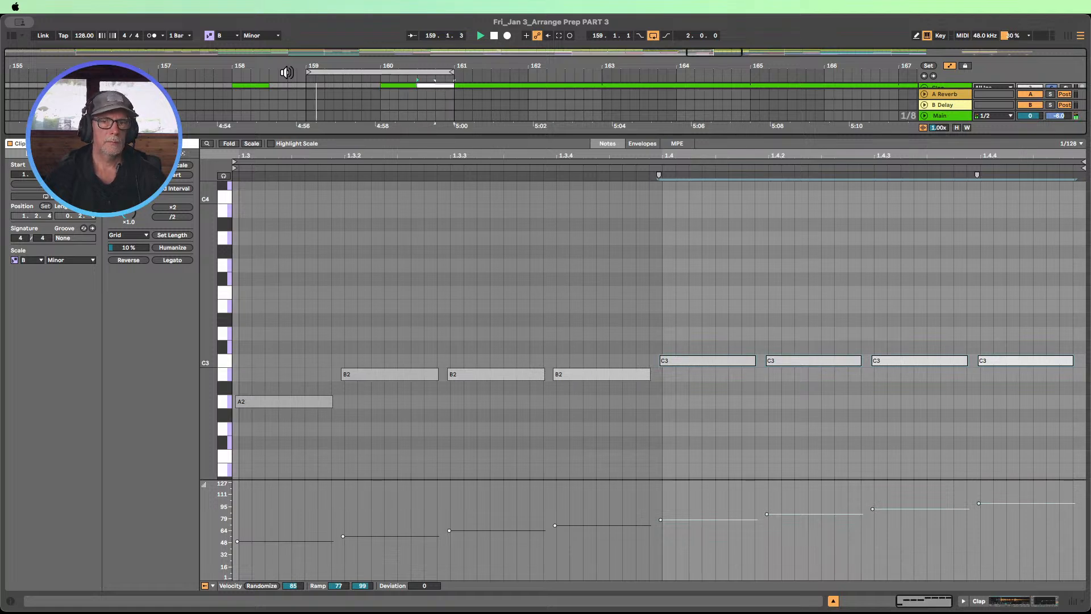
Step: Reset the first four clap roll notes to C3 while the loop plays
left_click_drag(634, 416, 407, 349)
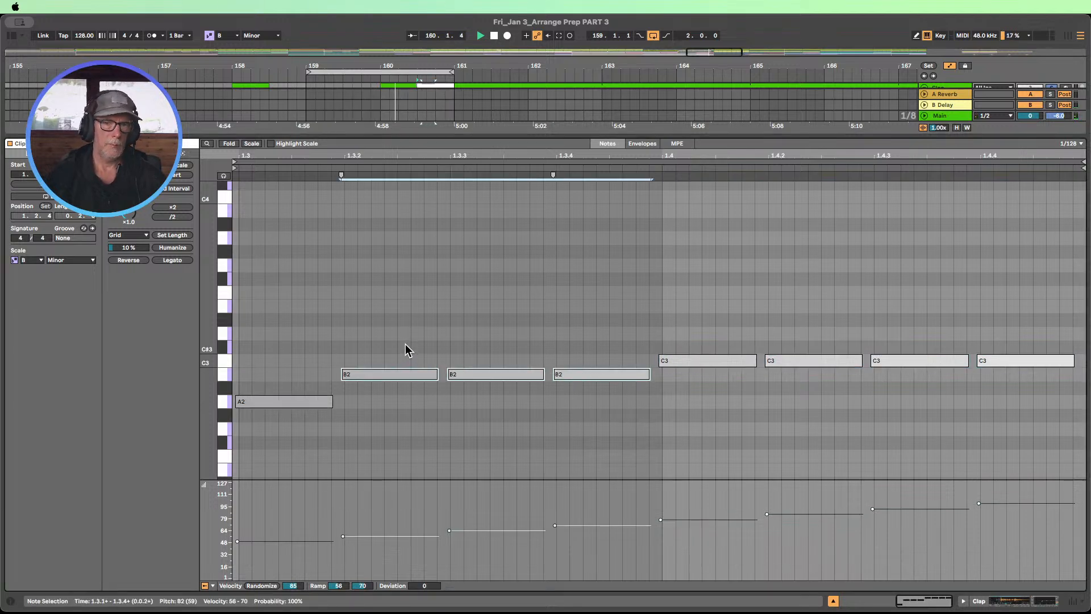
key("Up")
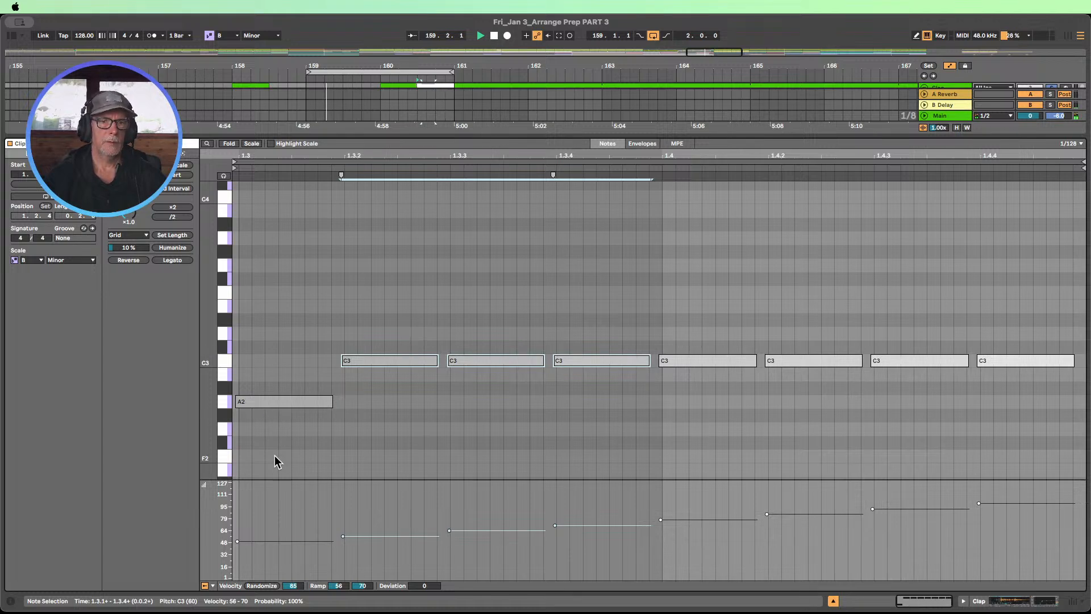
left_click(278, 402)
key("Up")
key("Up")
key("Up")
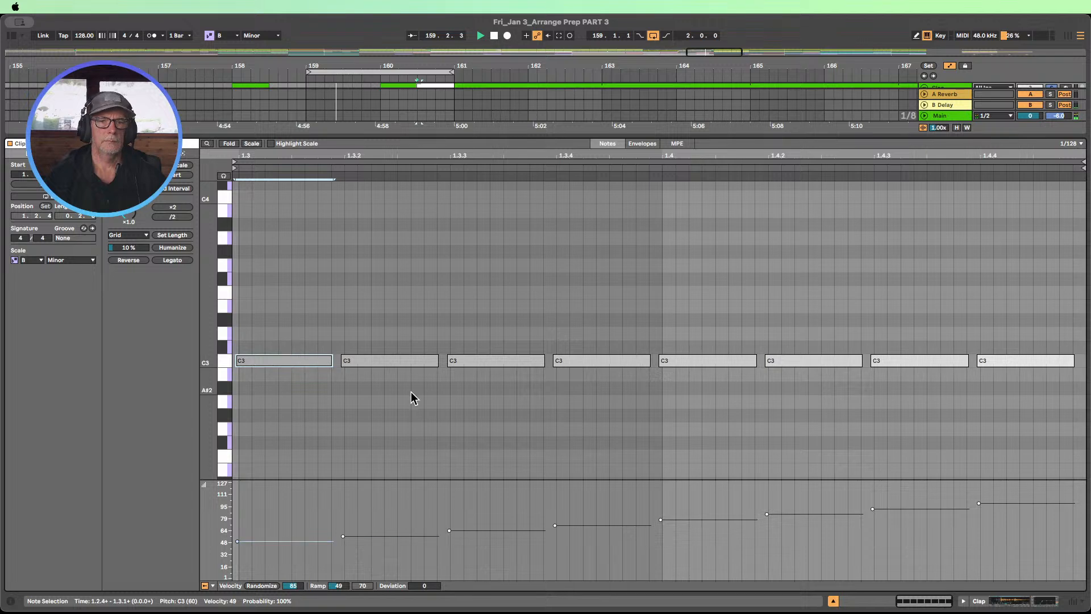
Step: Lower the first four notes of the clap roll together to A2
left_click_drag(633, 394, 228, 318)
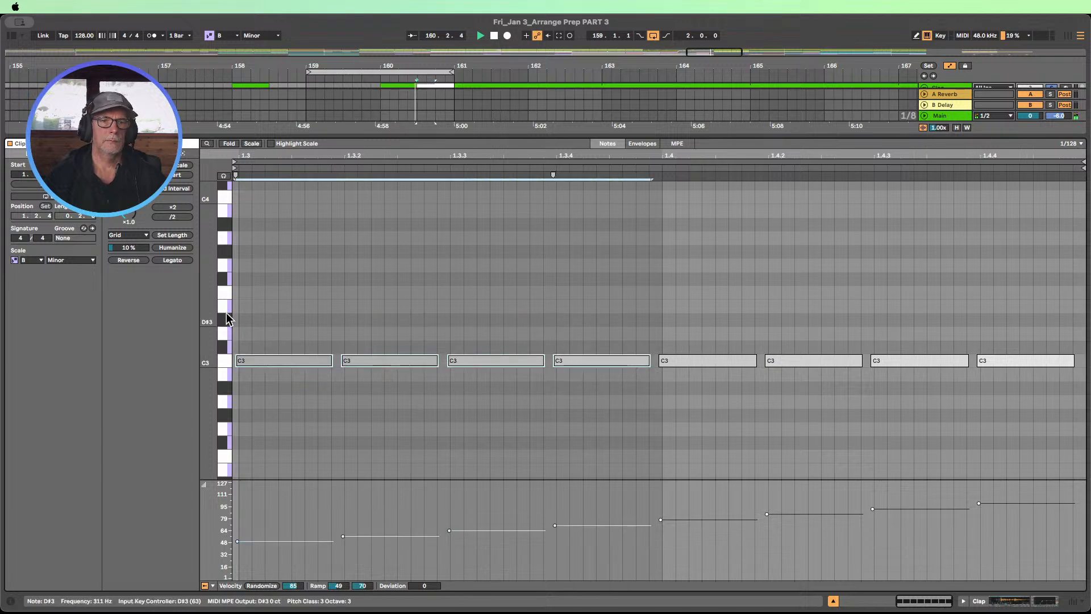
key("Down")
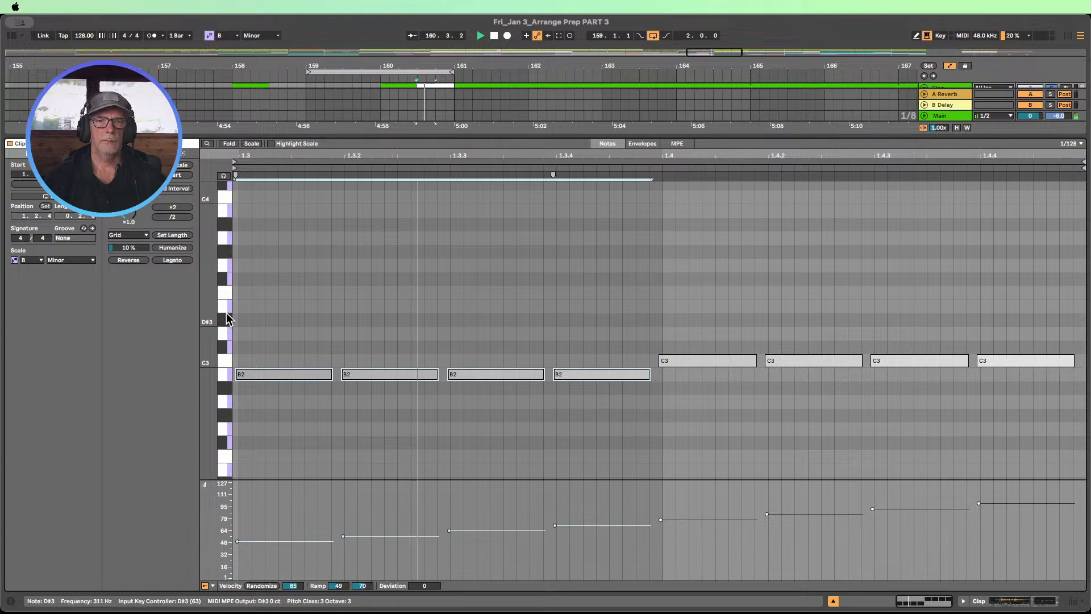
key("Down")
key("Down")
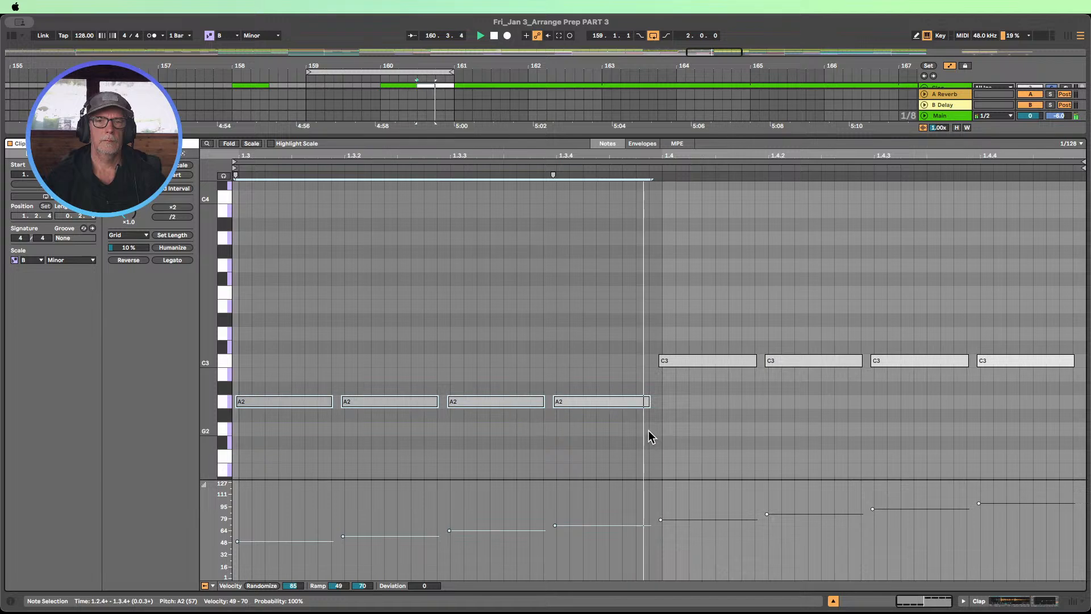
Step: Raise the third and fourth clap roll notes to B2, close the clip editor and stop playback
left_click_drag(644, 438, 494, 383)
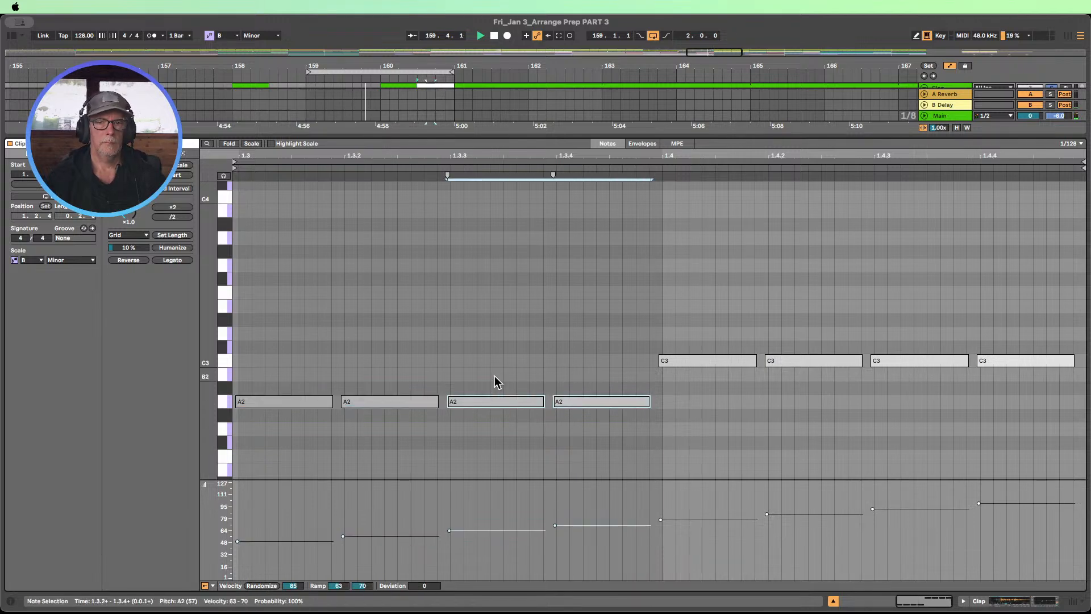
key("Up")
key("Up")
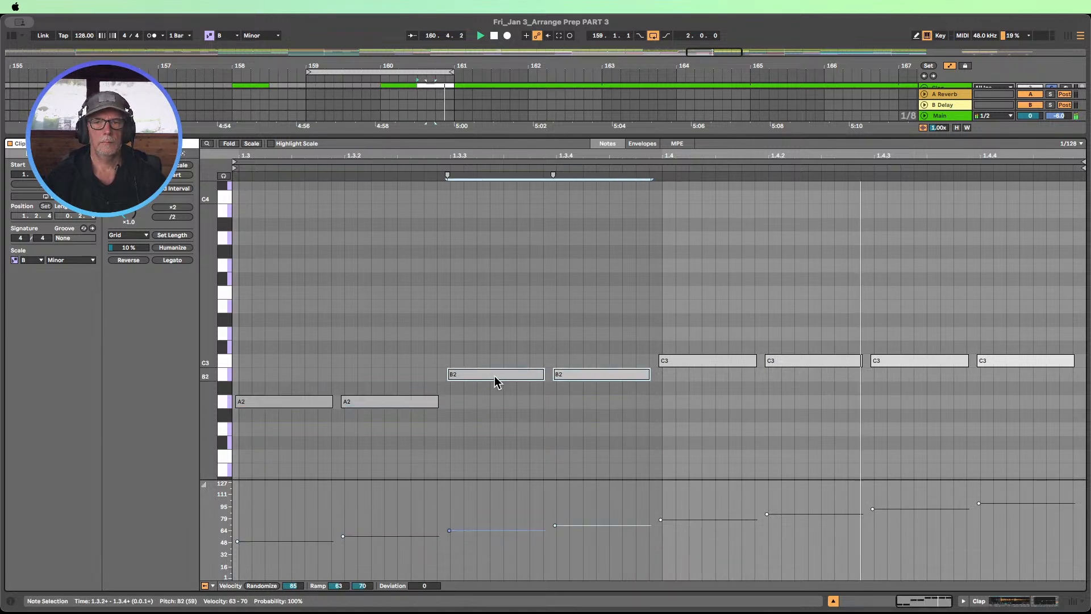
left_click(834, 601)
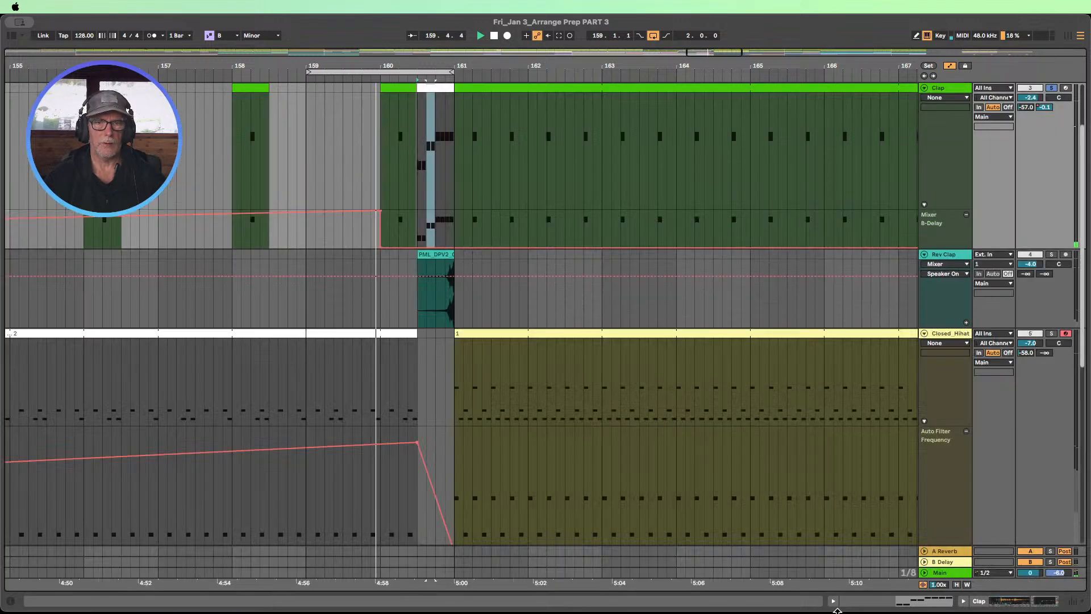
left_click(494, 36)
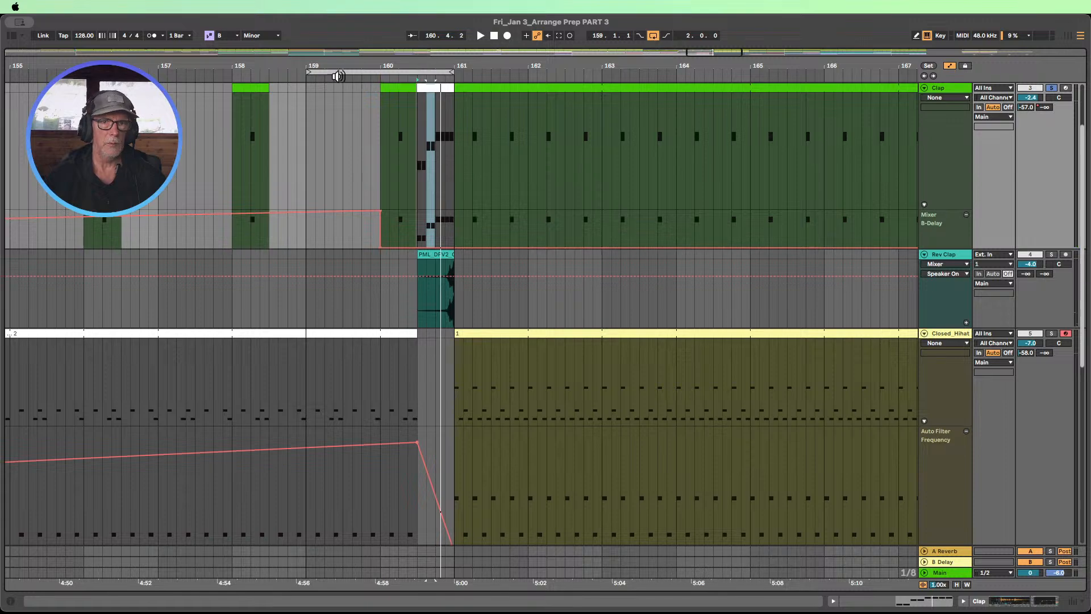
Step: Play the transition from about bar 158 and enlarge the vocal and bendyfx tracks to inspect their end of break clips
left_click(228, 80)
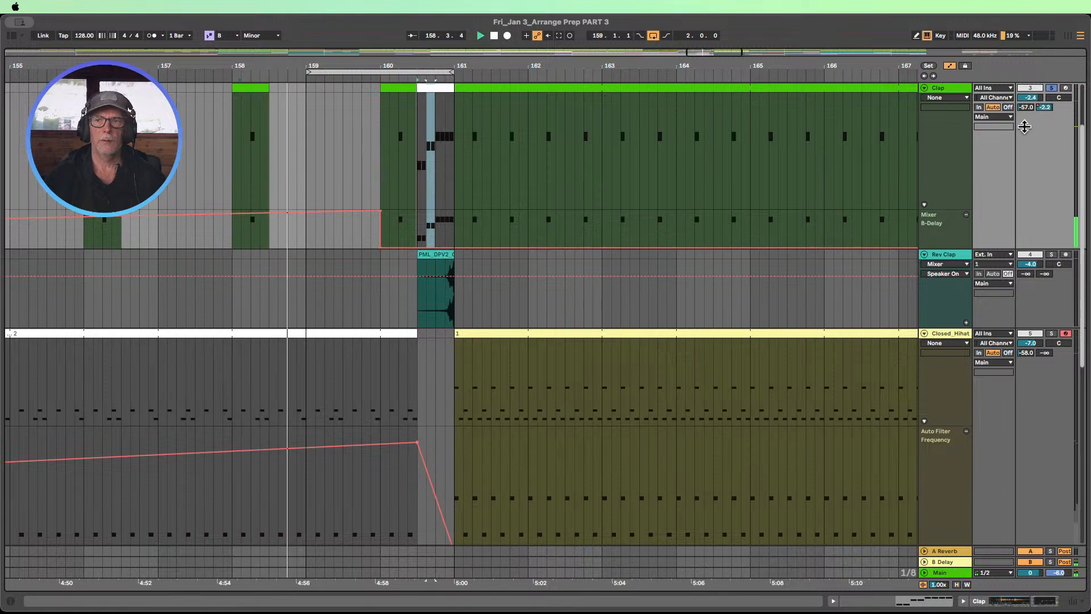
scroll(566, 154, "down", 5)
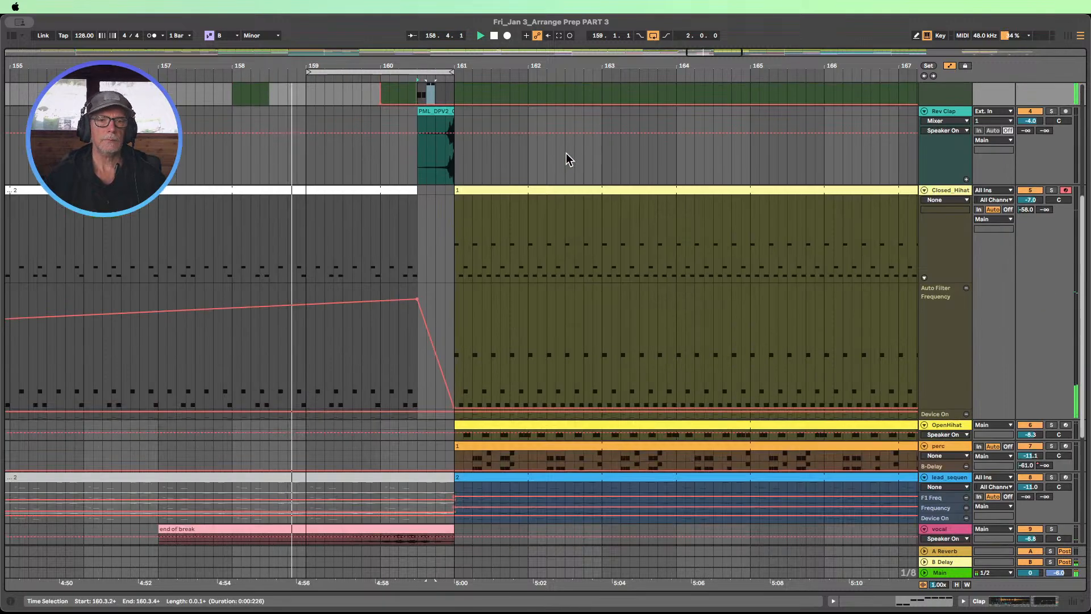
scroll(567, 152, "down", 2)
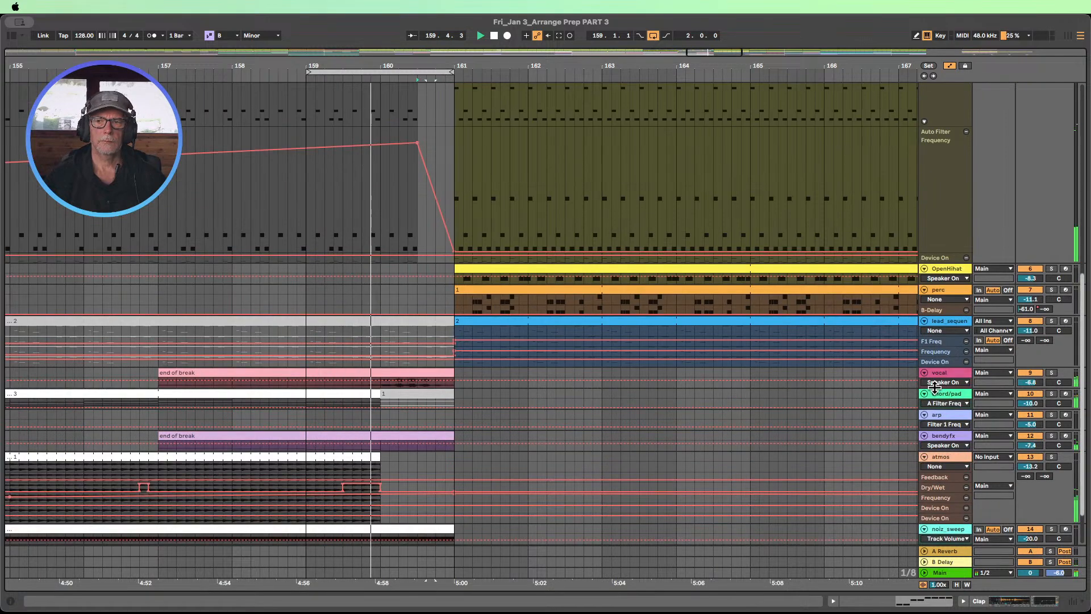
left_click_drag(953, 394, 953, 487)
scroll(697, 295, "down", 6)
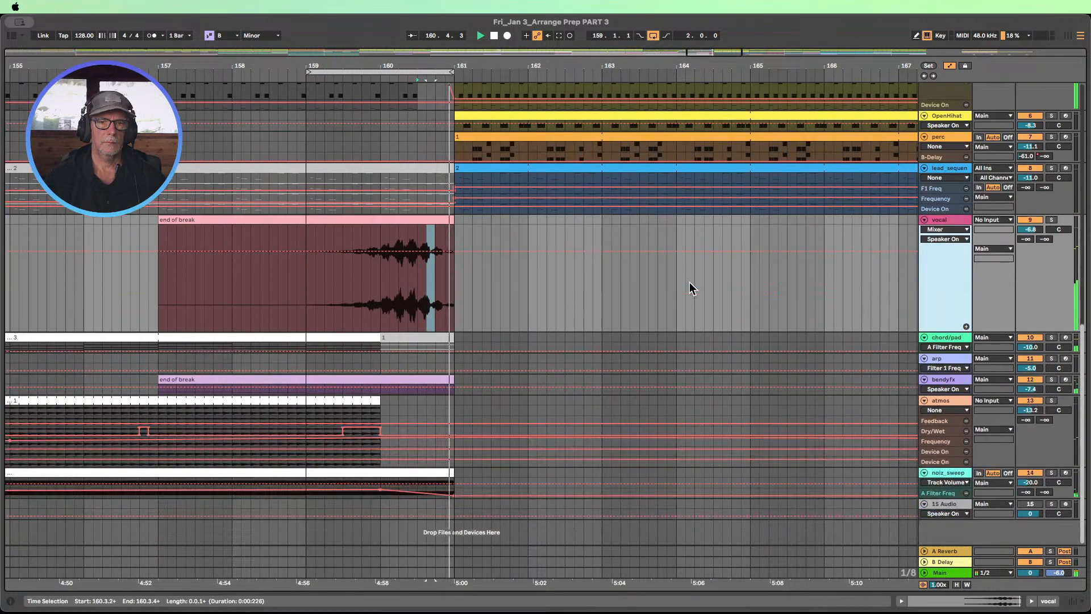
left_click_drag(934, 392, 934, 489)
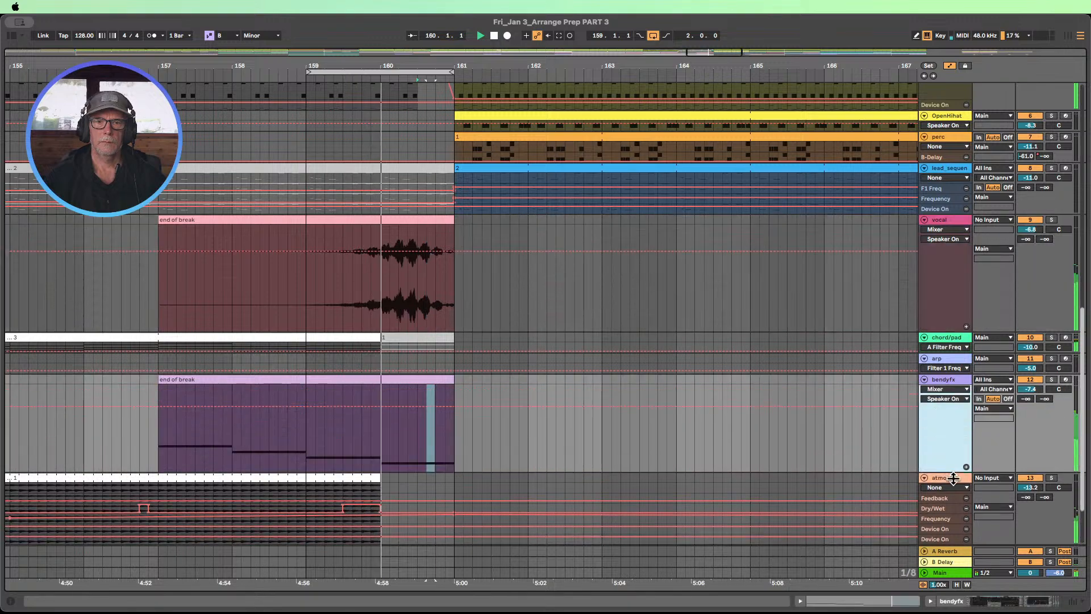
scroll(761, 353, "down", 3)
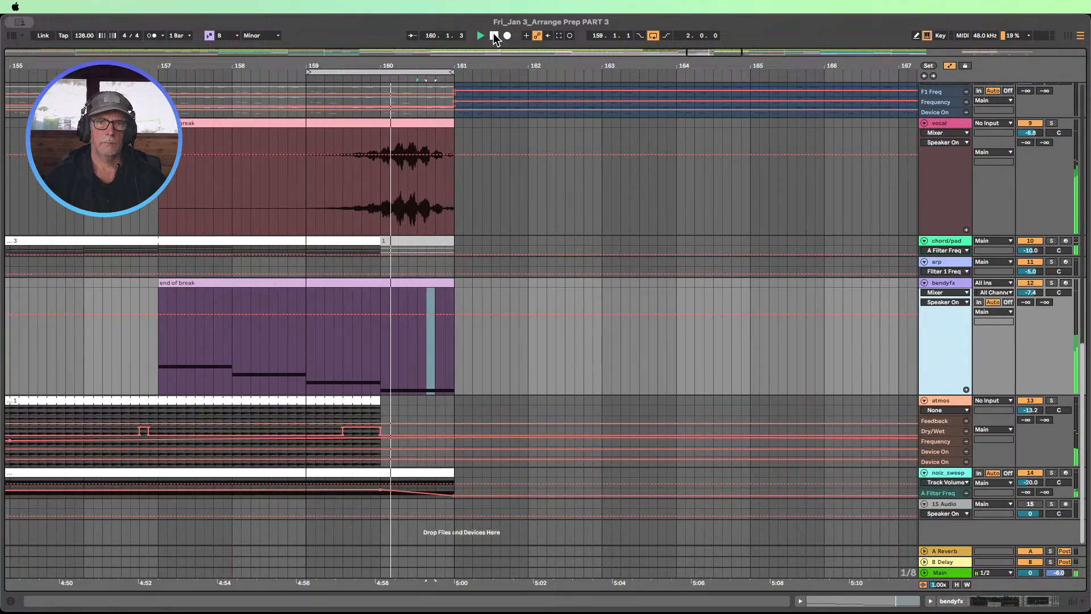
key("space")
Step: Bring the Clap track back into view and widen the arrangement to about bars 152 through 170
scroll(491, 137, "up", 5)
scroll(398, 170, "up", 5)
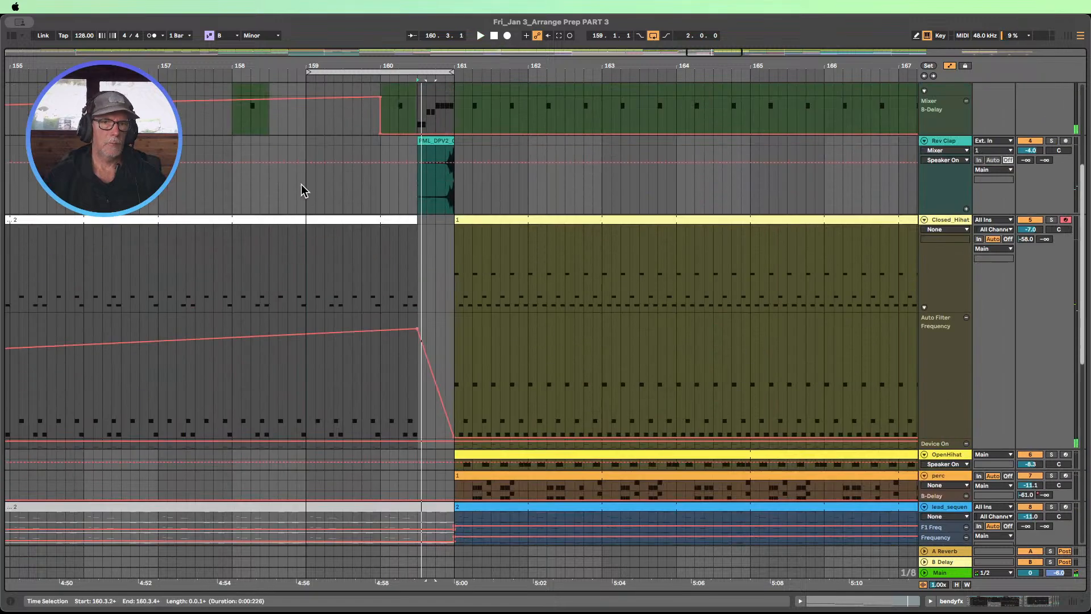
scroll(483, 165, "left", 4)
scroll(519, 165, "up", 5)
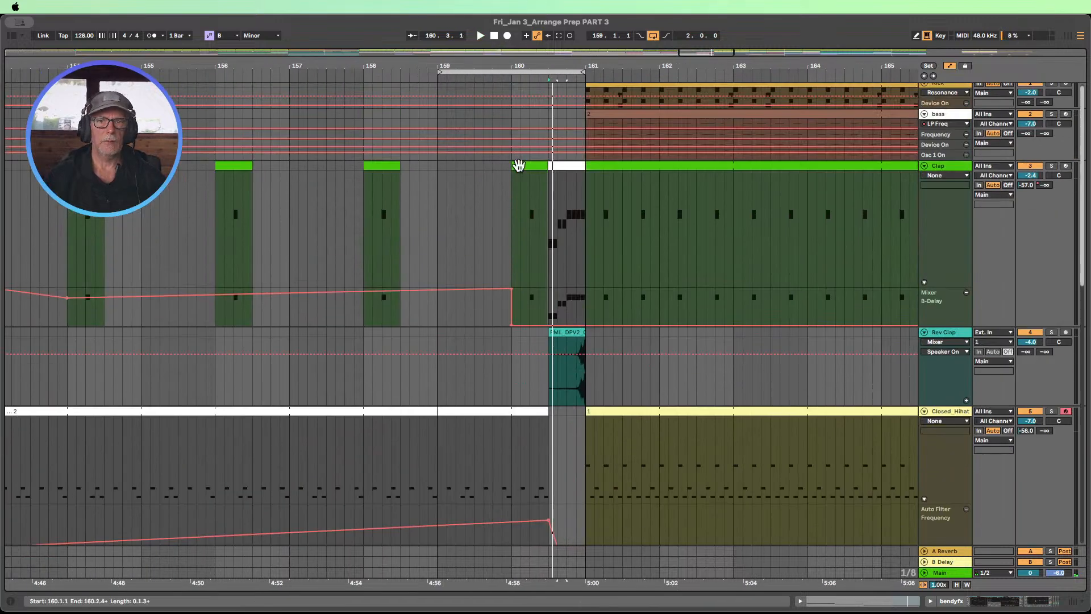
left_click_drag(531, 66, 426, 47)
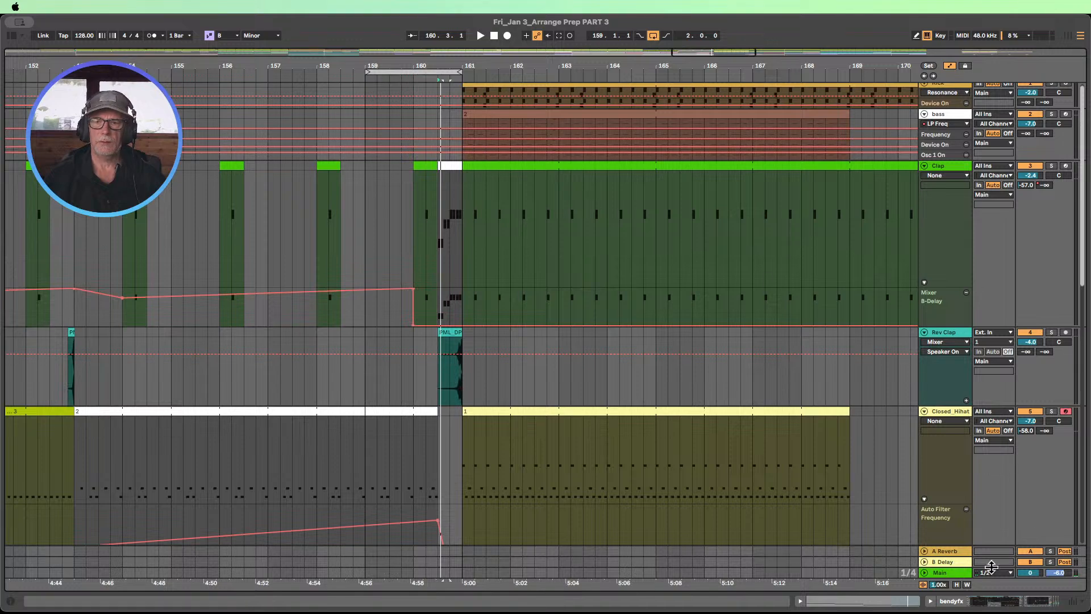
Step: Fit all tracks to the arrangement height and hide the automation lanes
left_click(959, 585)
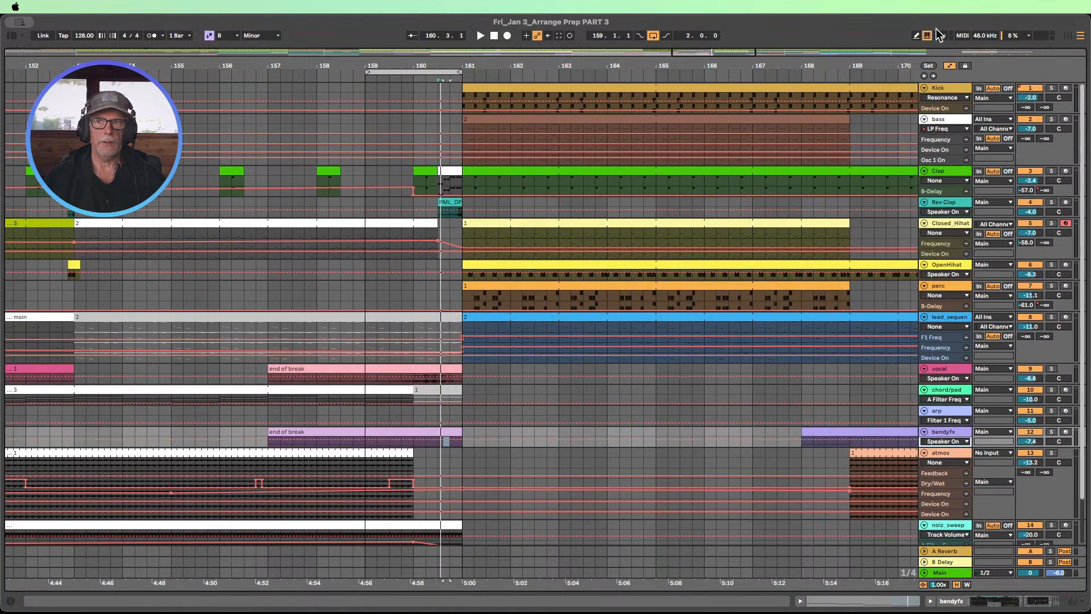
left_click(952, 67)
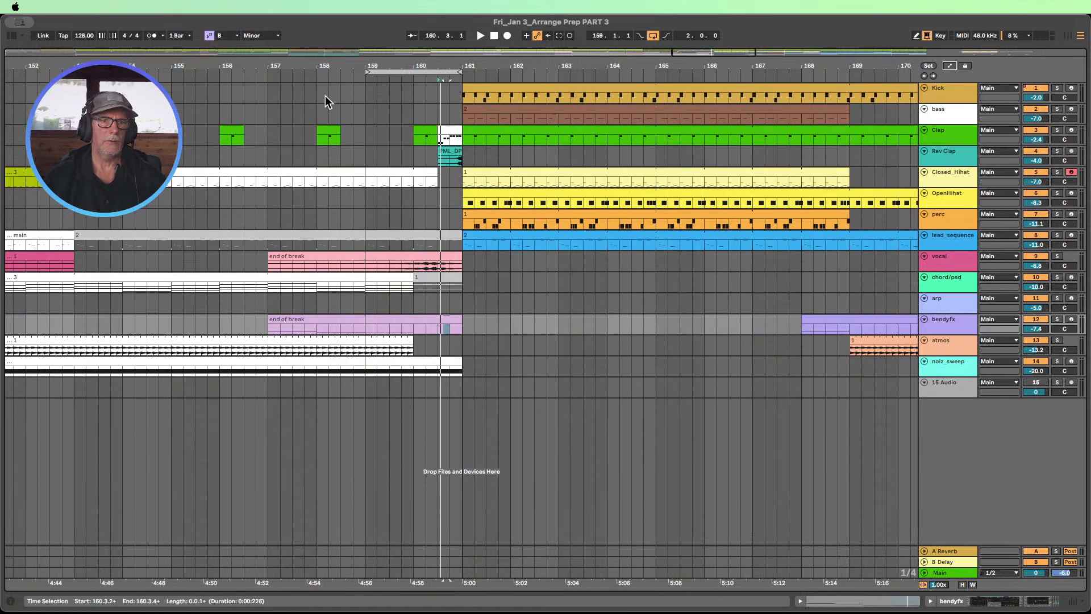
Step: Extend the loop from bar 159 to four bars and audition the transition from just before bar 158, enlarging the Closed_Hihat track
left_click_drag(456, 71, 560, 74)
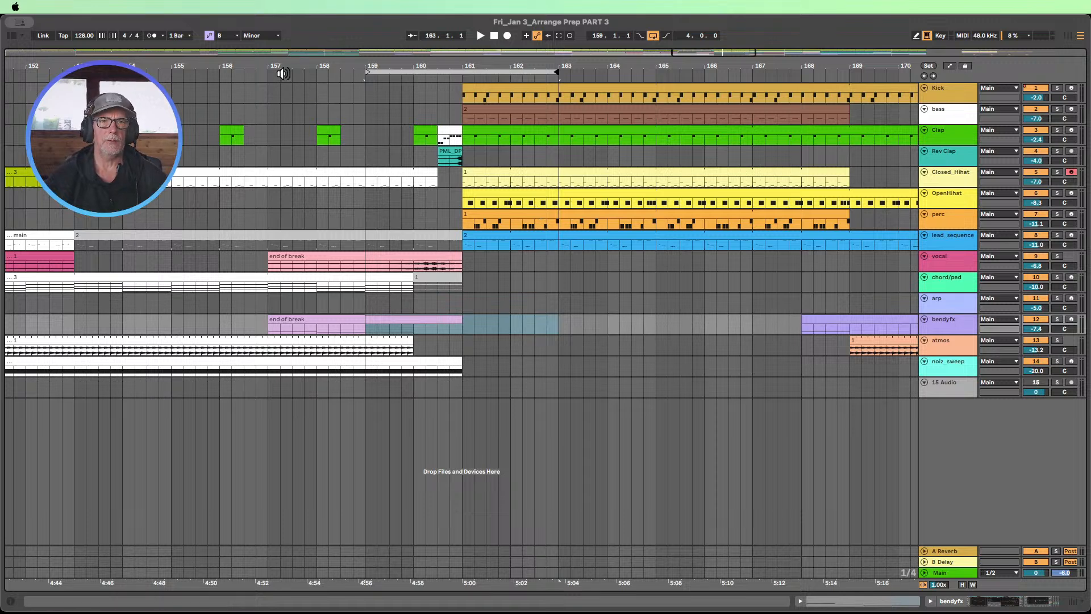
left_click(307, 73)
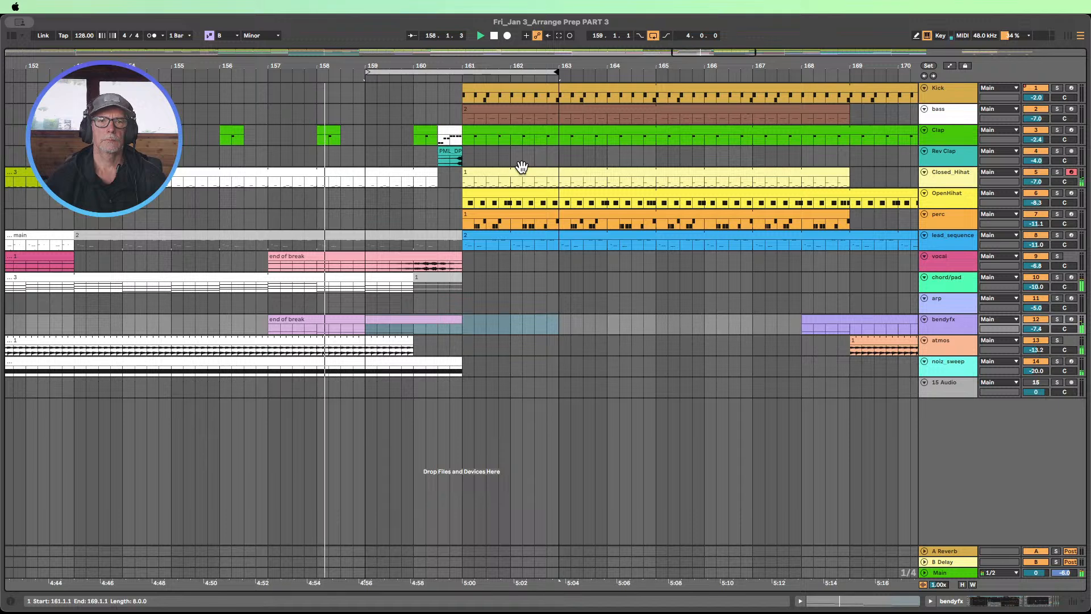
left_click_drag(941, 187, 944, 226)
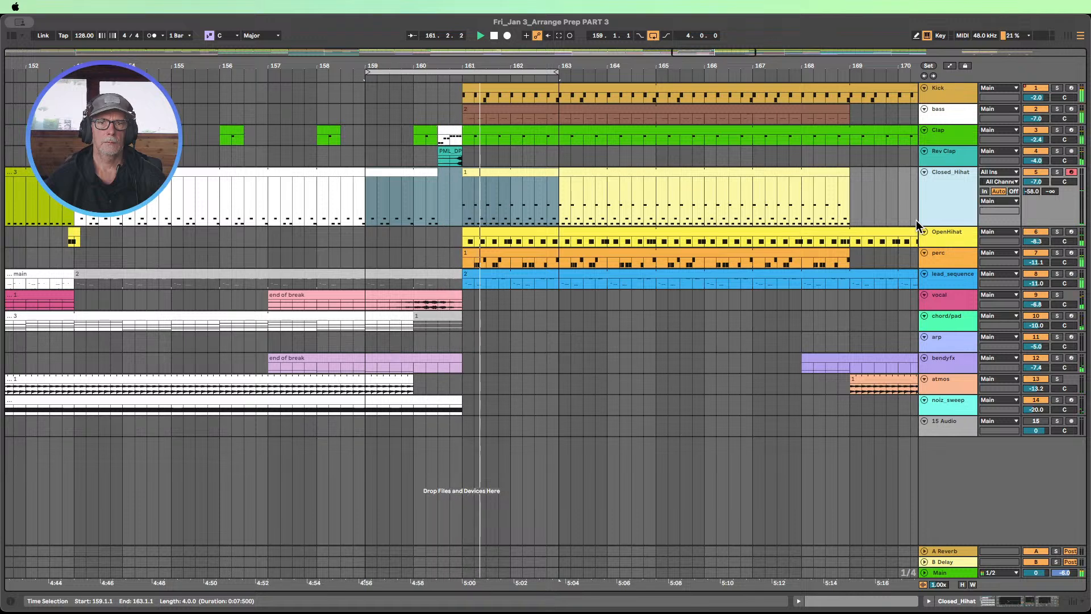
left_click(494, 36)
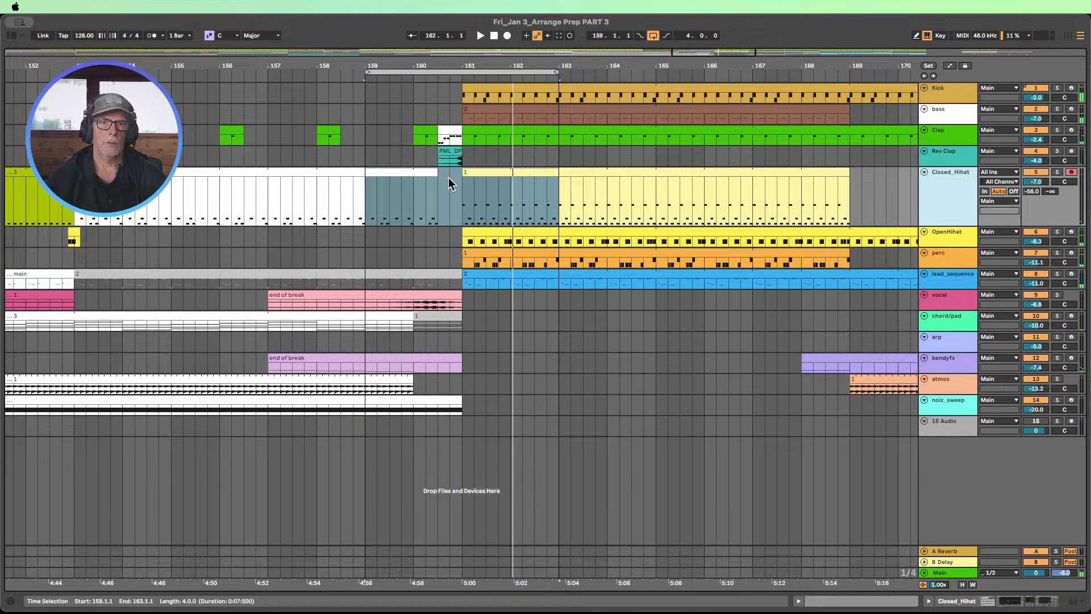
Step: Show automation with Closed_Hihat's Auto Filter Frequency lane enlarged, and shorten its clip 2 to end at bar 160
left_click(948, 66)
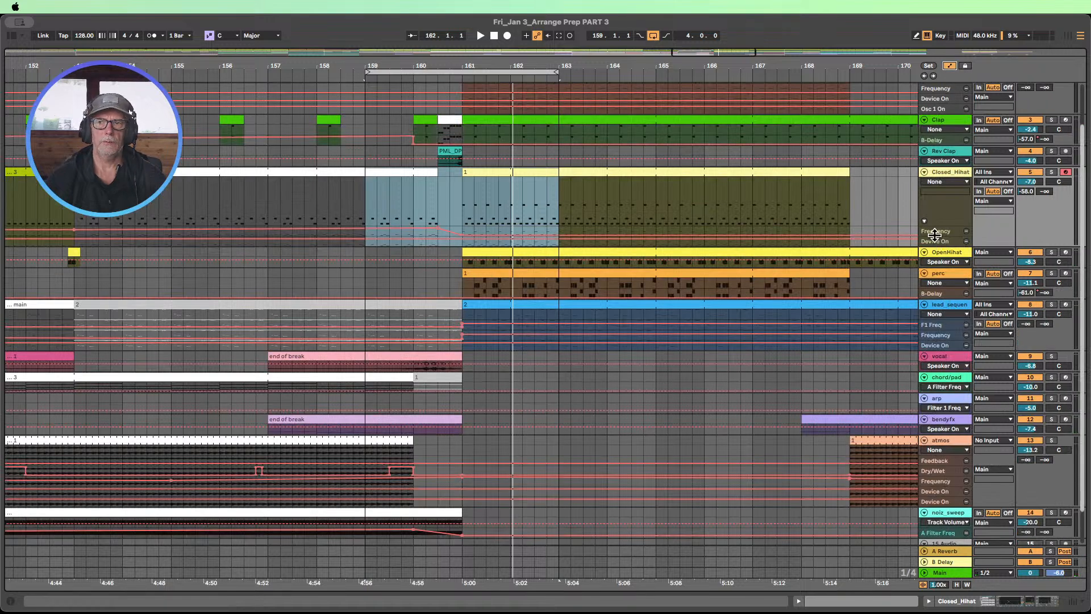
left_click_drag(935, 234, 929, 296)
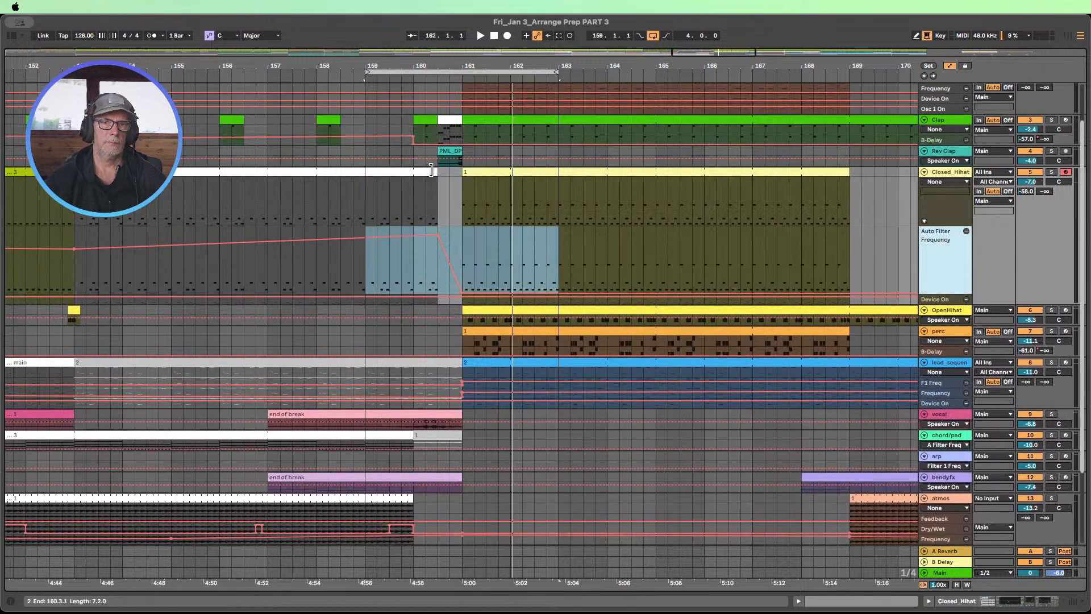
left_click_drag(432, 170, 414, 235)
left_click(306, 69)
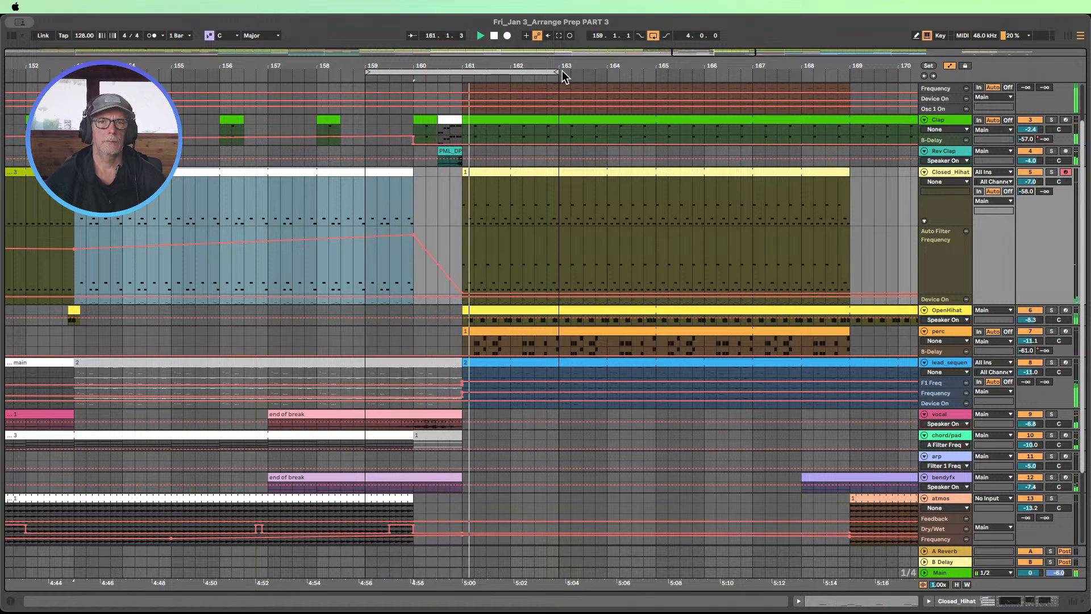
Step: Enlarge the bendyfx and noiz_sweep tracks to show their clip contents
scroll(497, 279, "down", 3)
scroll(499, 279, "down", 1)
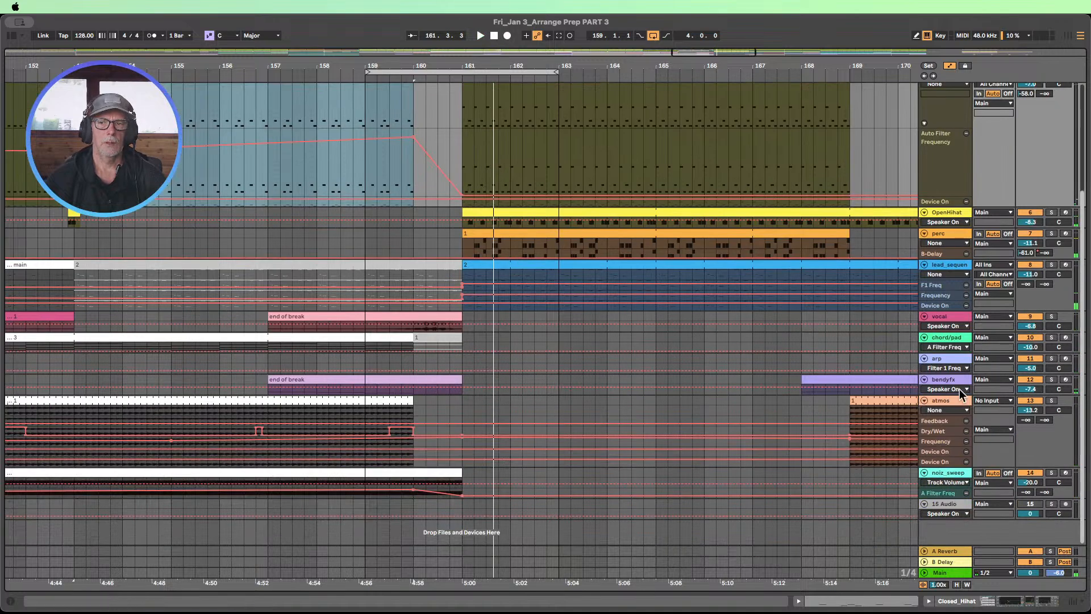
left_click_drag(943, 393, 955, 432)
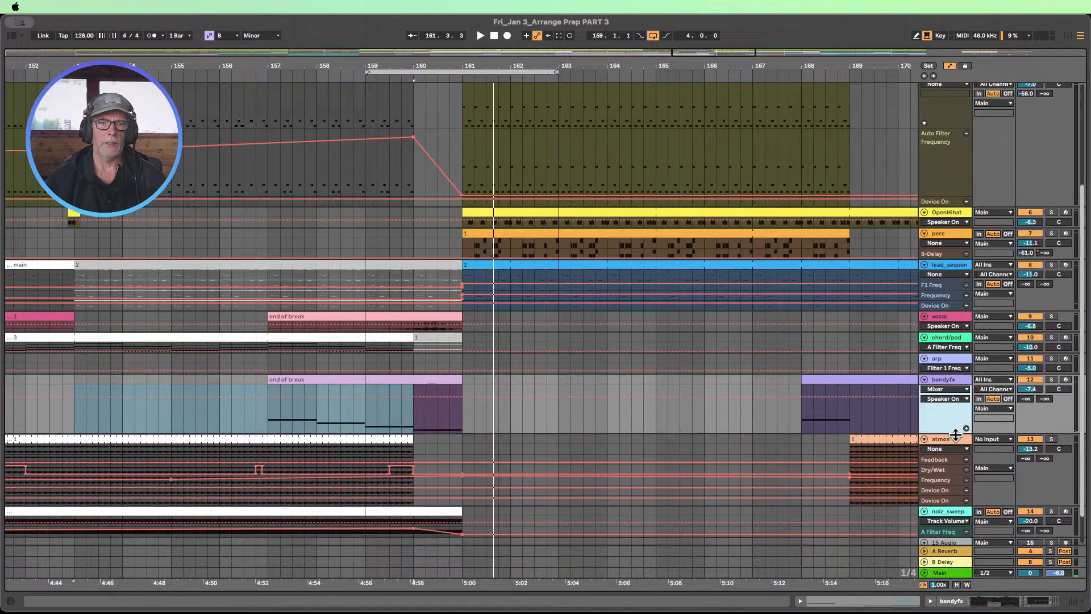
scroll(578, 407, "down", 2)
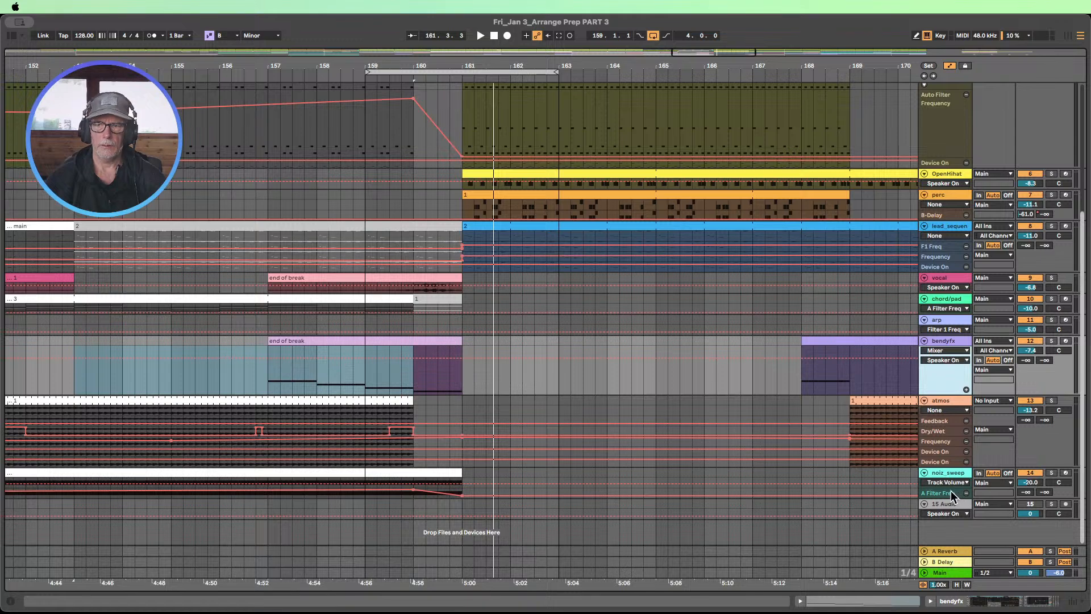
left_click_drag(948, 485, 948, 533)
scroll(646, 367, "down", 2)
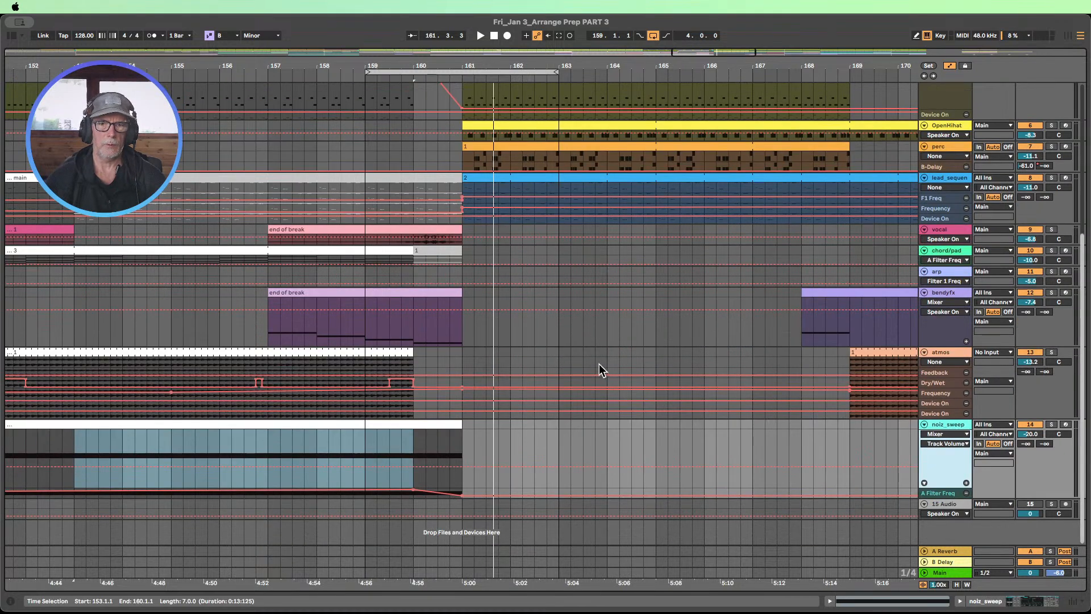
Step: Play from about bar 158 with the loop shortened to two bars starting at bar 159, and enlarge the vocal track
left_click(317, 73)
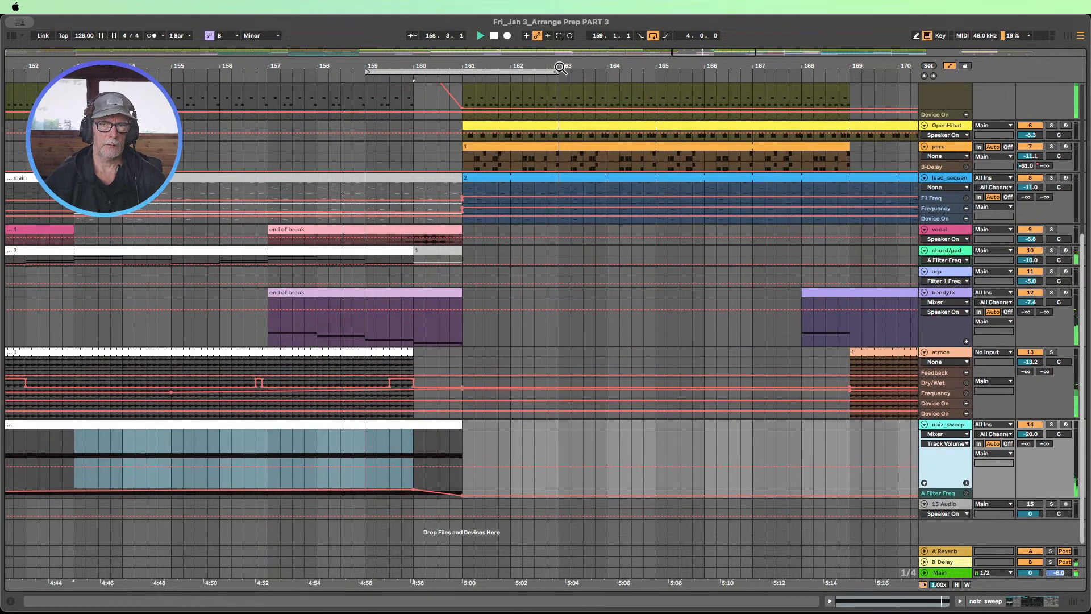
left_click_drag(557, 72, 461, 72)
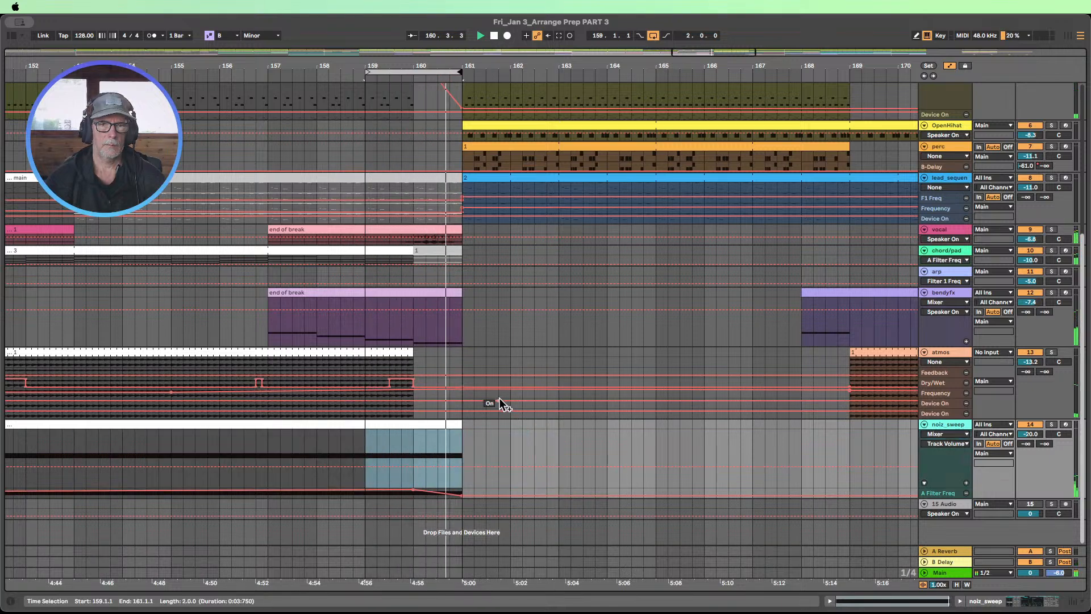
left_click_drag(933, 249, 792, 312)
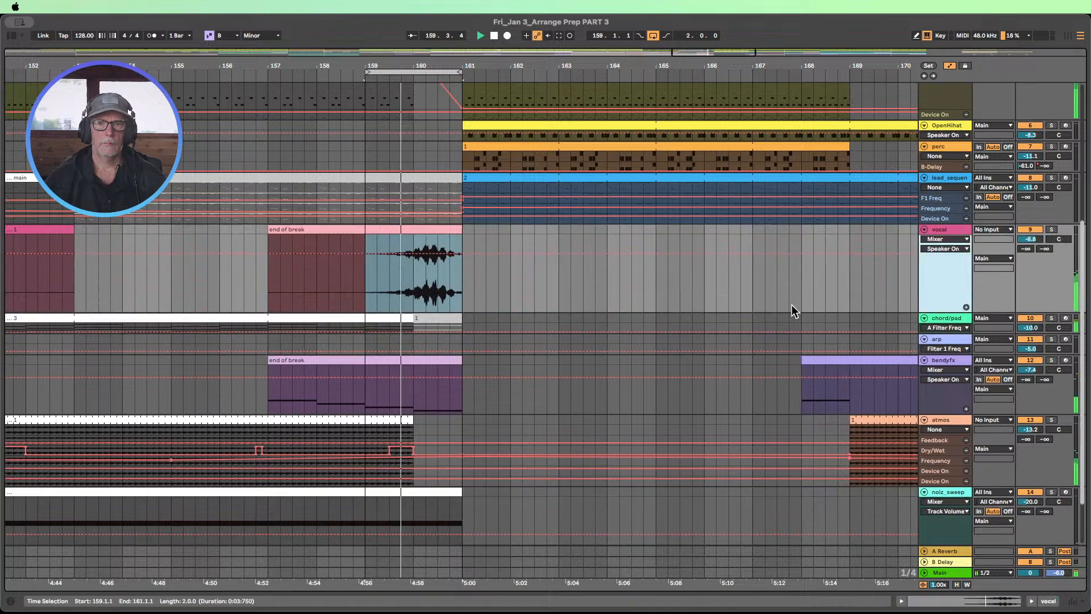
Step: Try ending the vocal track's "end of break" clip at bar 159 during playback, then restore its length
left_click_drag(457, 228, 361, 229)
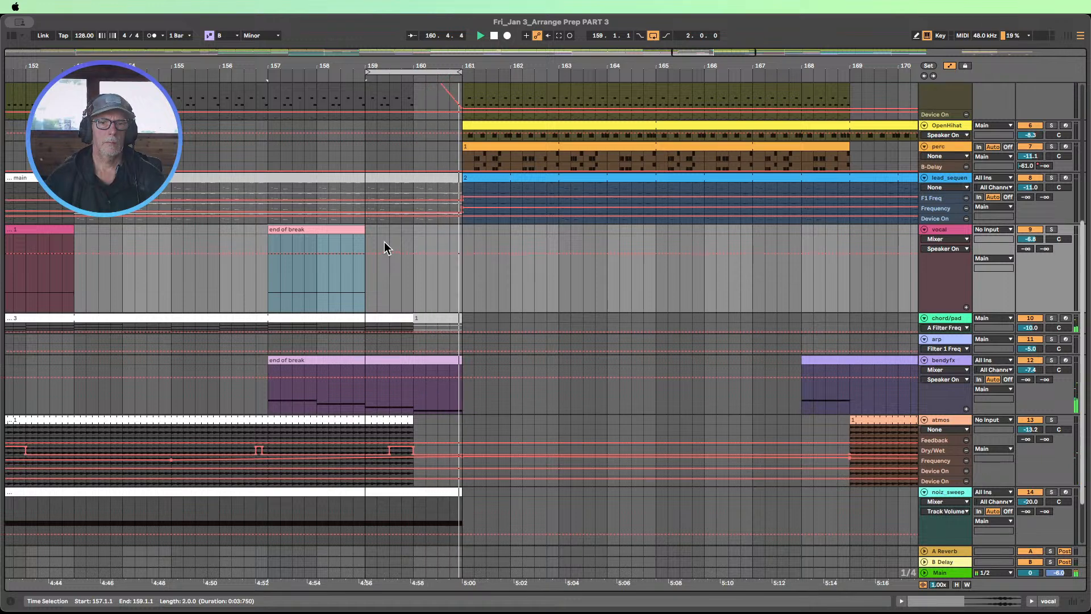
scroll(421, 277, "up", 5)
scroll(420, 269, "down", 8)
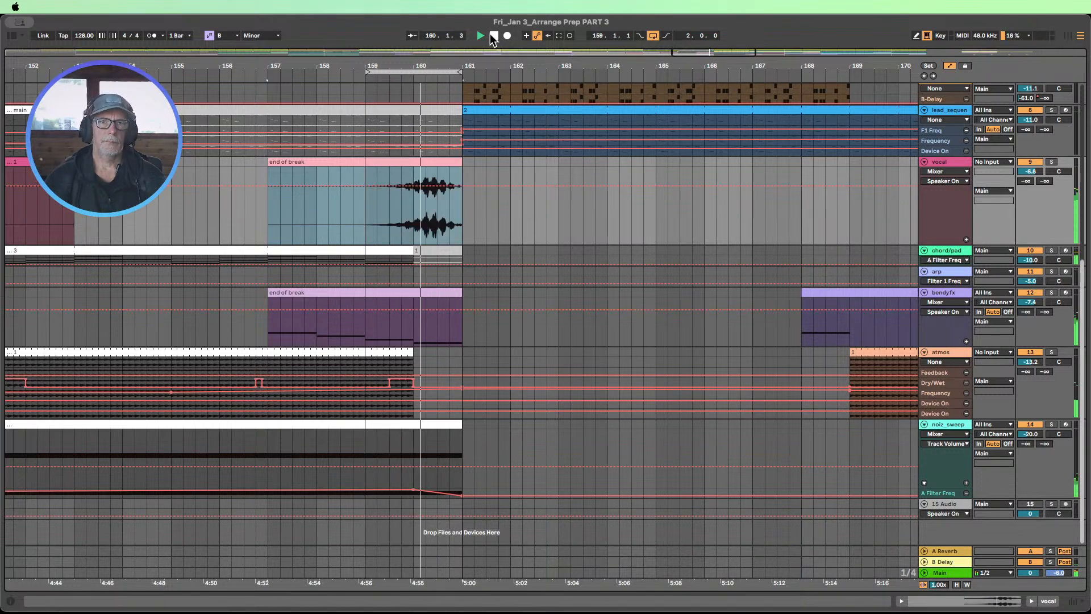
scroll(455, 299, "up", 1)
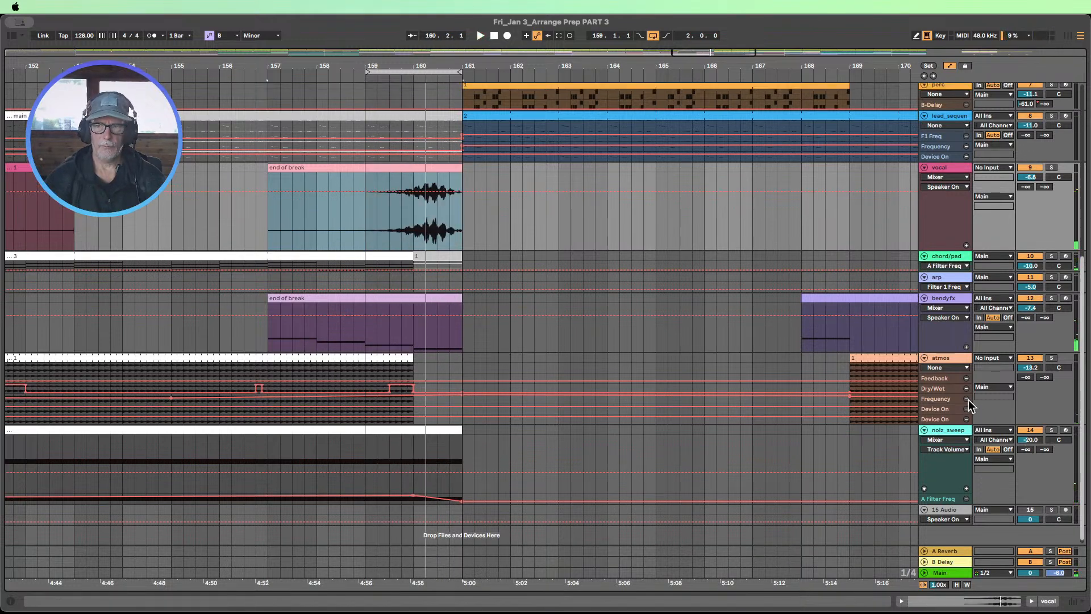
Step: Enlarge the atmos and chord/pad tracks and show a wider stretch of the timeline around the break
left_click_drag(939, 373, 952, 425)
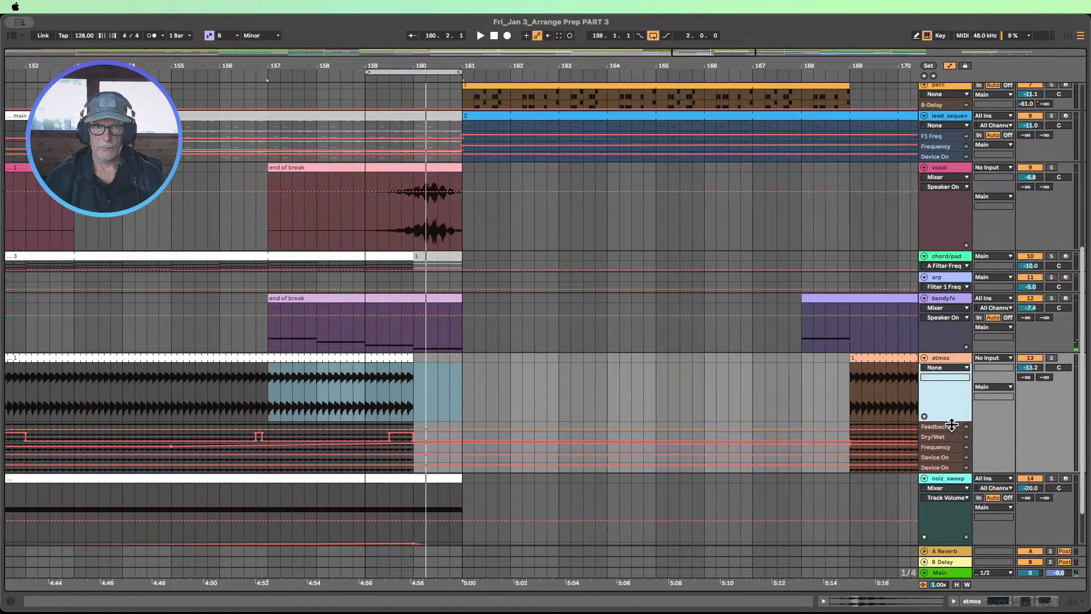
scroll(394, 182, "down", 3)
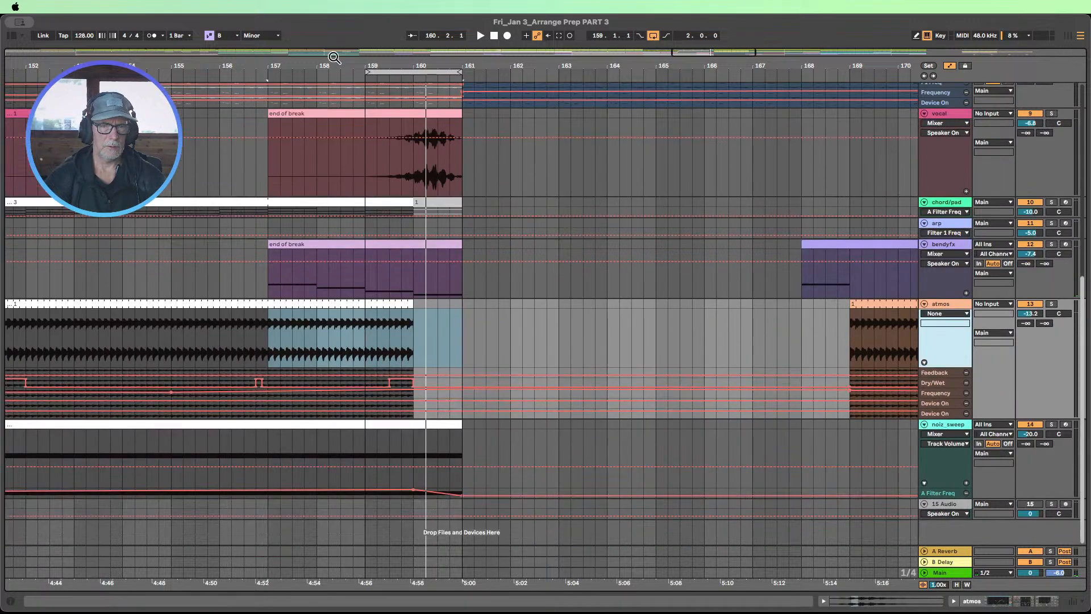
scroll(401, 145, "up", 5)
scroll(401, 146, "up", 10)
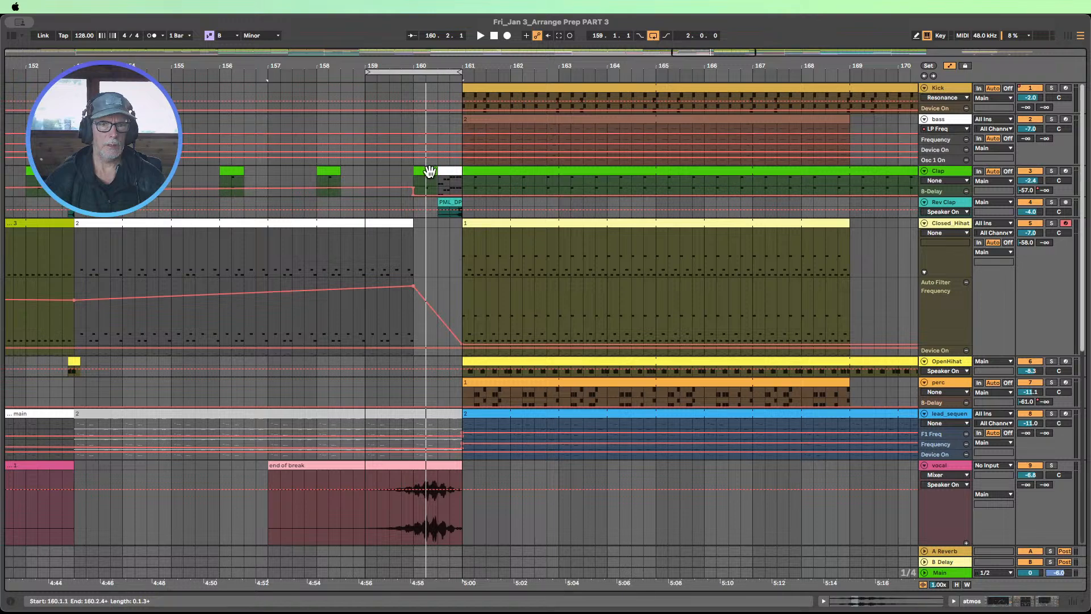
left_click_drag(381, 66, 380, 40)
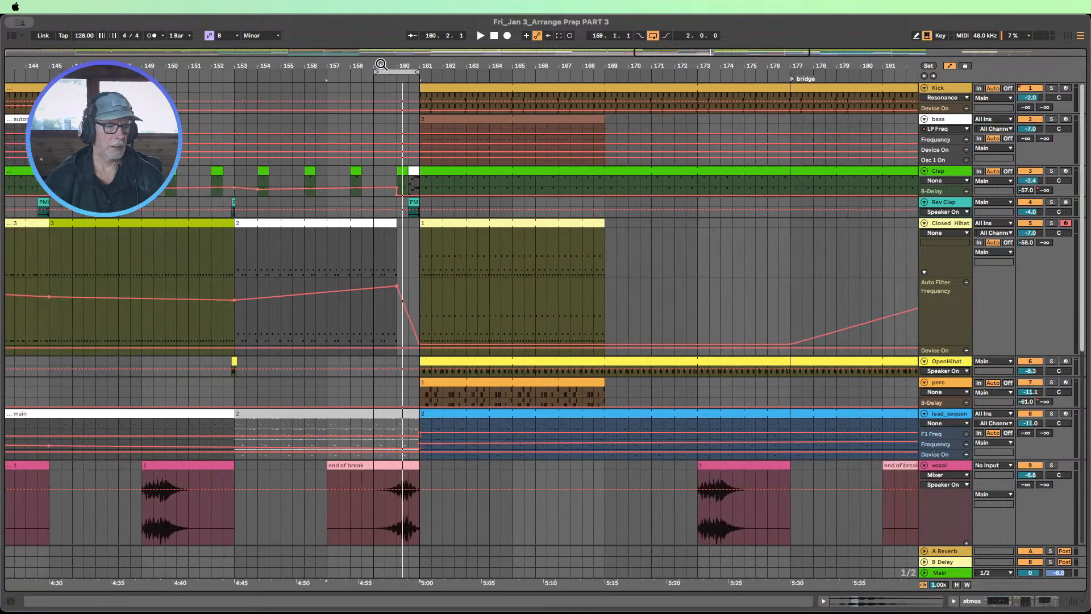
scroll(363, 174, "down", 10)
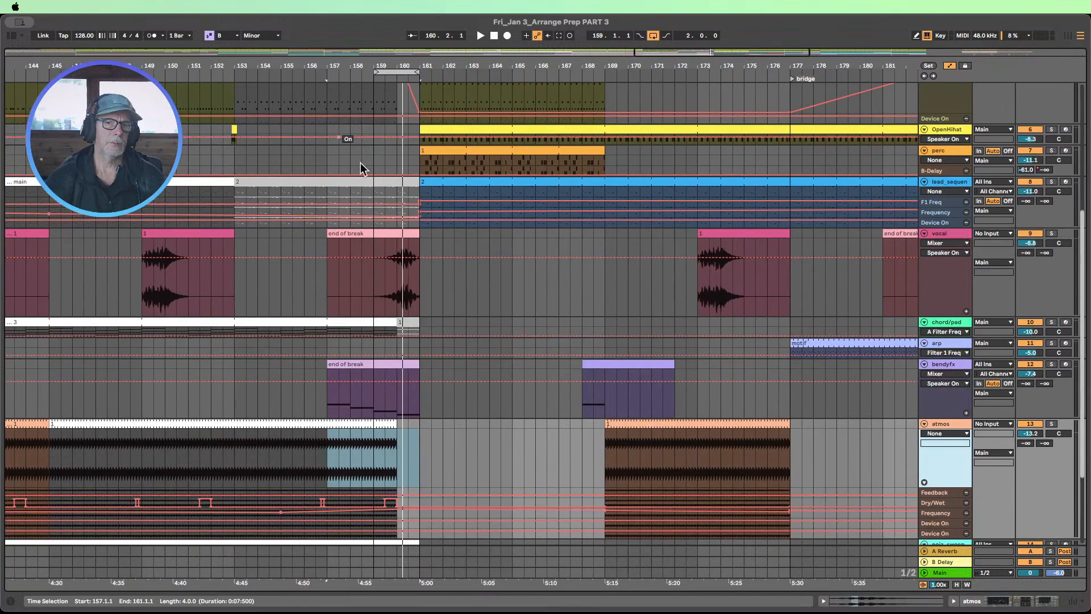
left_click_drag(942, 336, 951, 424)
Step: While playing from bar 154, shorten the long chord/pad clip before the drop to end at bar 157
left_click(256, 79)
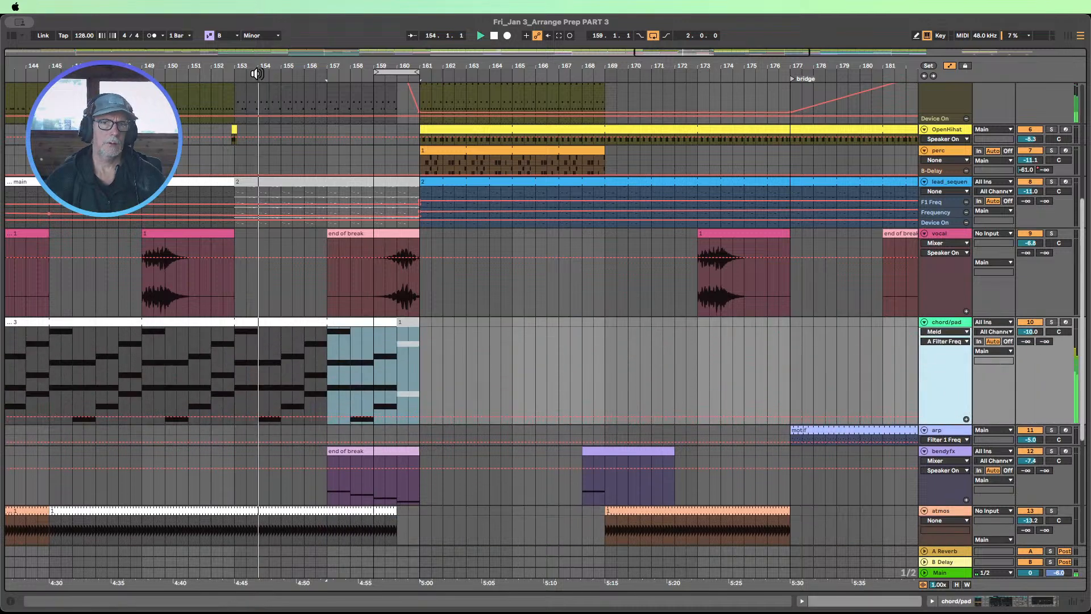
left_click(382, 325)
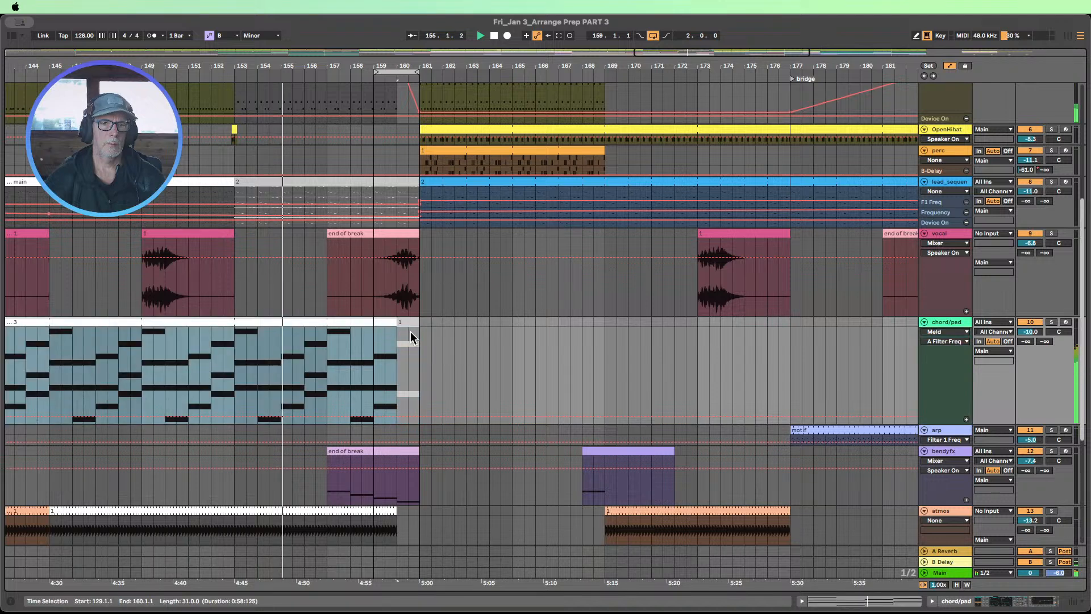
left_click_drag(396, 323, 370, 319)
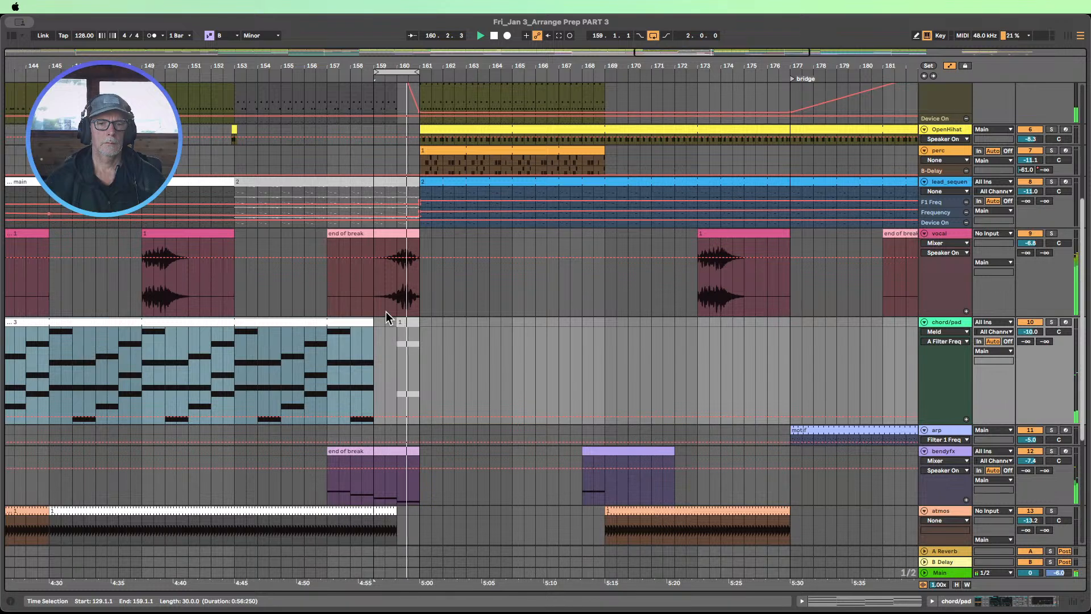
left_click_drag(373, 321, 325, 318)
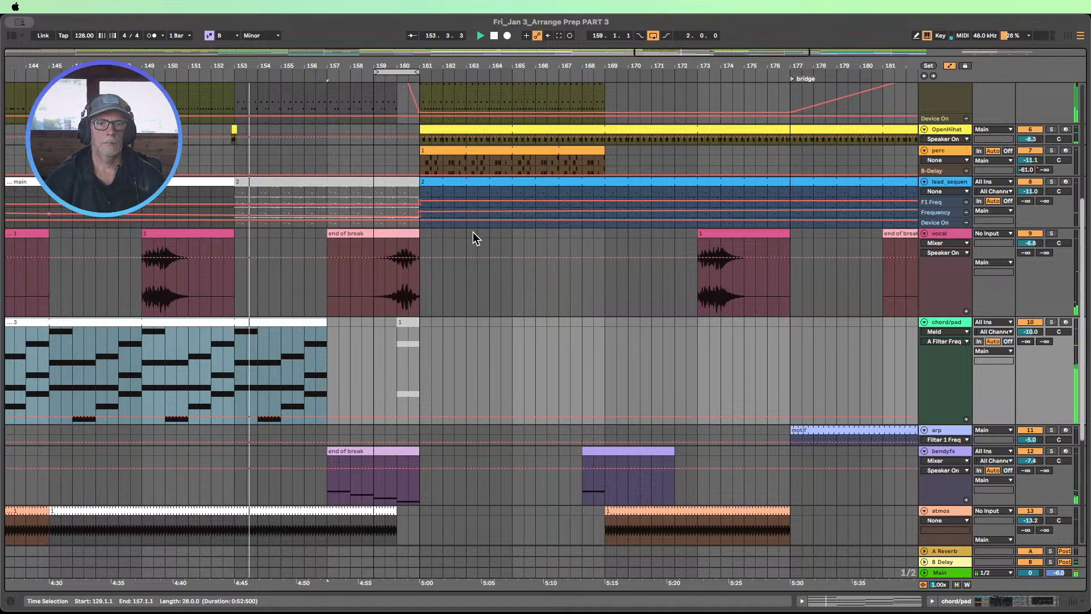
Step: Enlarge the atmos track's Delay Feedback automation lane and listen to the end of the break up to bar 160
scroll(462, 370, "down", 3)
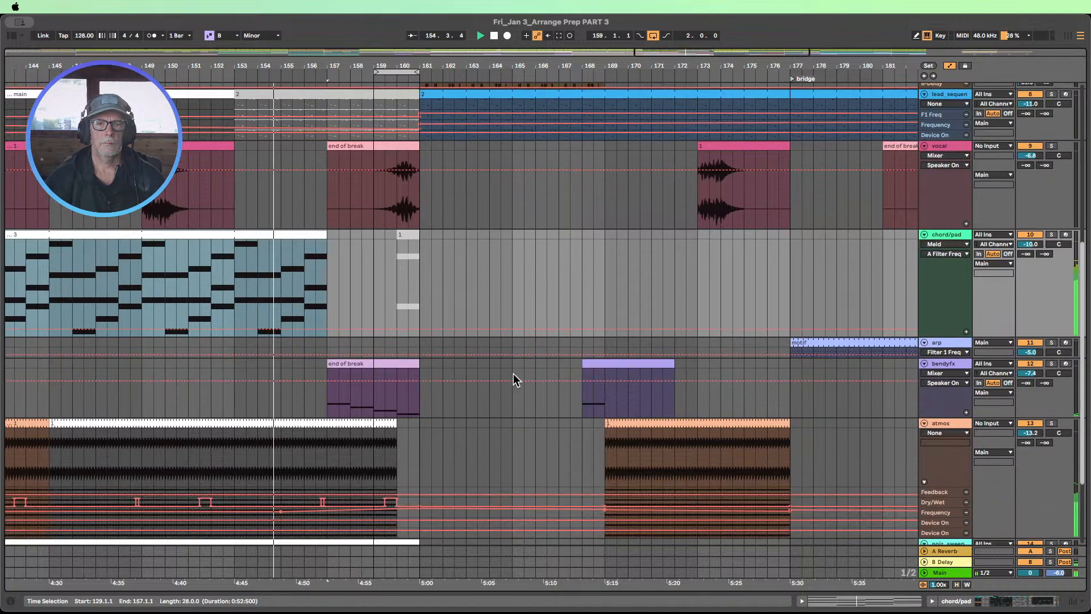
scroll(438, 407, "down", 3)
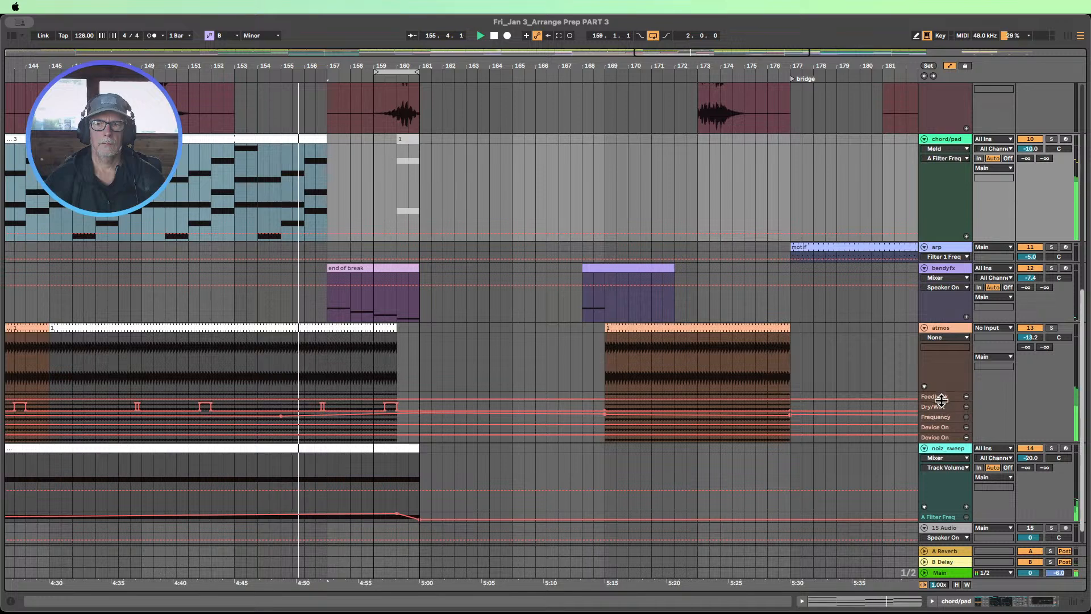
left_click_drag(941, 401, 942, 450)
scroll(490, 382, "up", 2)
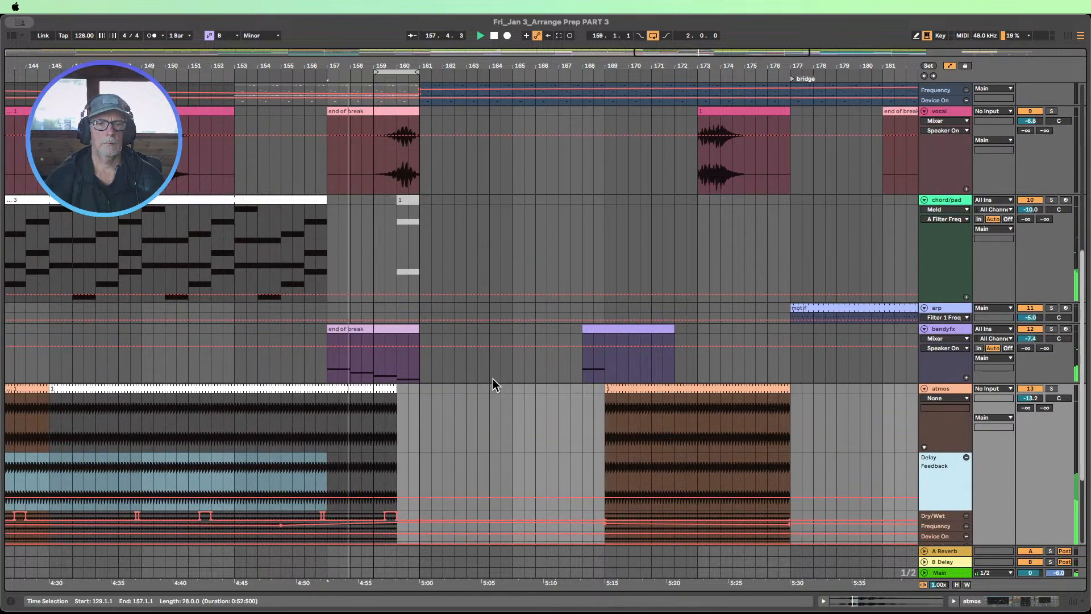
scroll(497, 373, "up", 2)
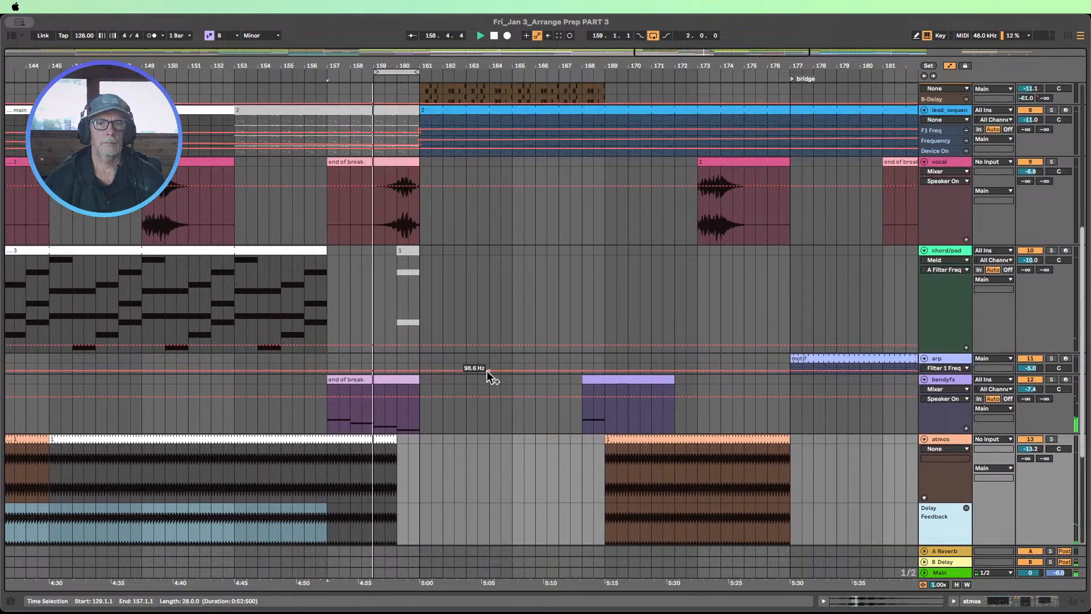
scroll(487, 370, "up", 1)
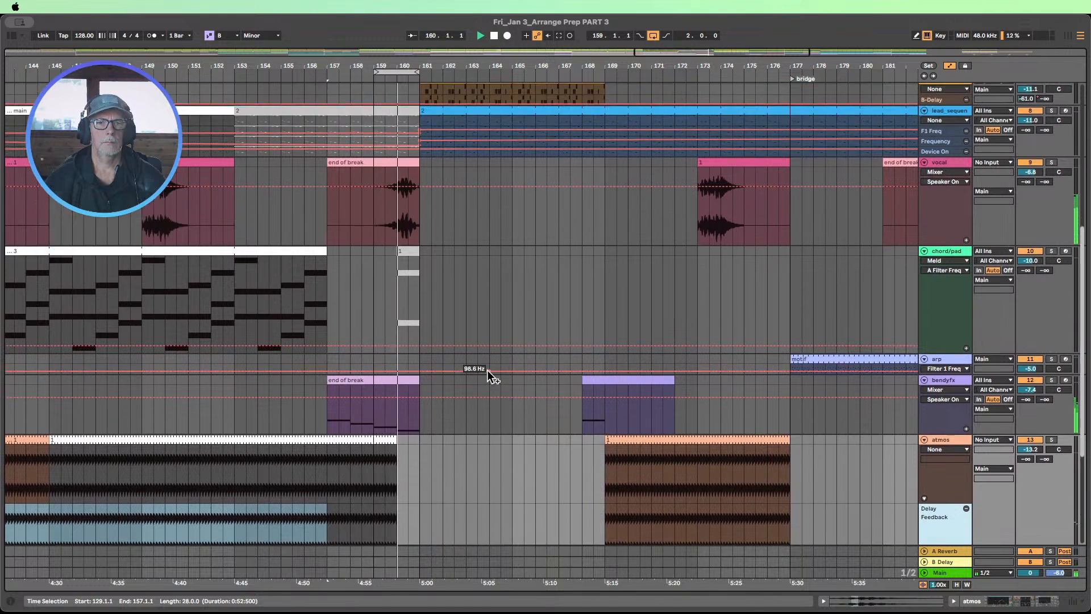
scroll(486, 370, "up", 1)
scroll(489, 371, "up", 8)
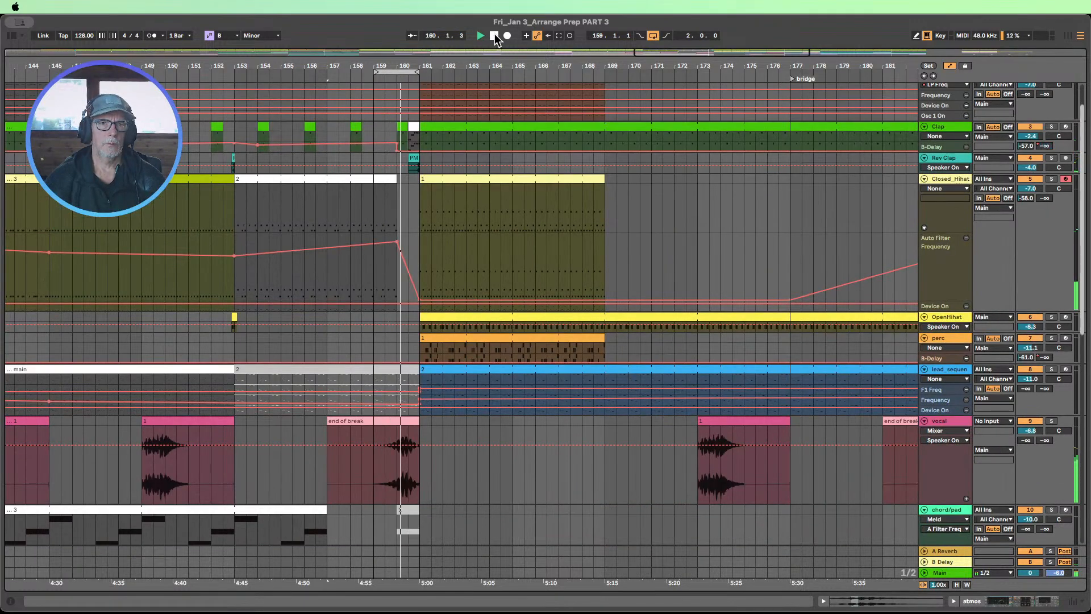
scroll(400, 231, "up", 2)
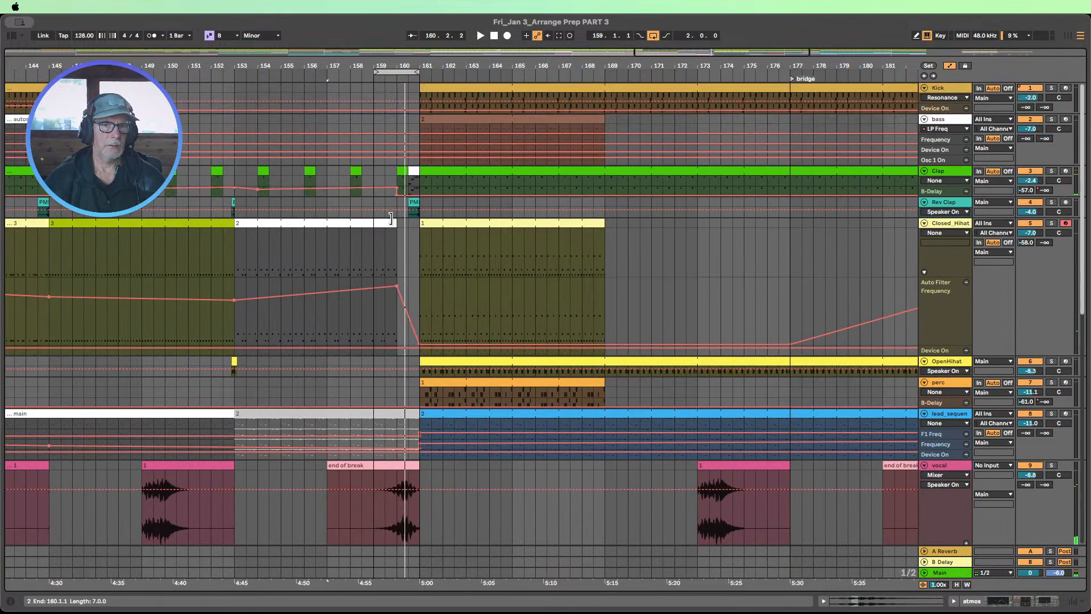
Step: Try ending the Closed_Hihat clip before the drop at bar 159, then restore its length and stop playback
left_click(377, 222)
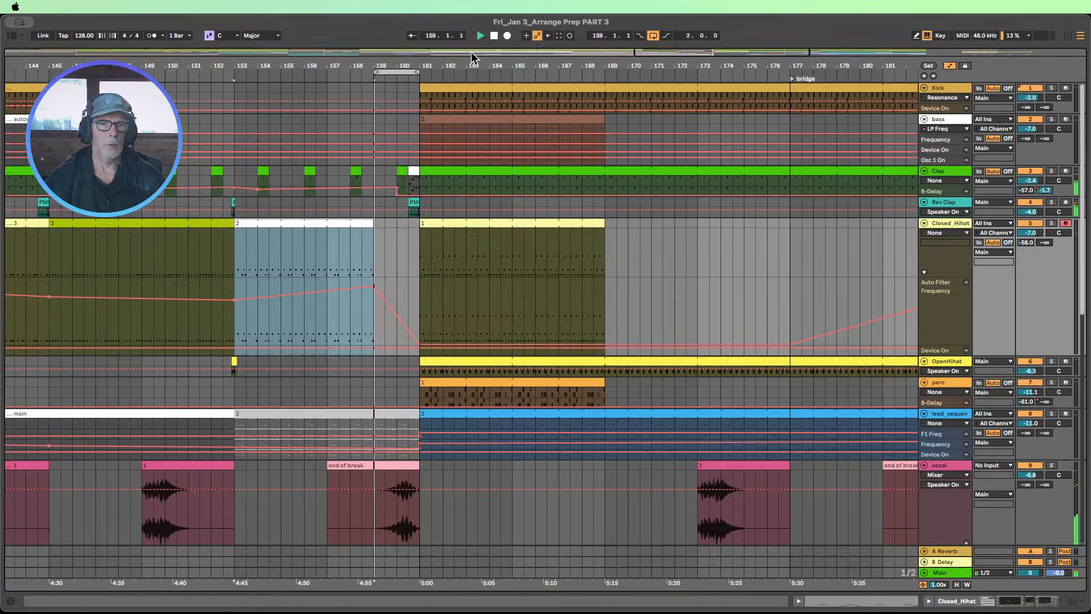
key("super+z")
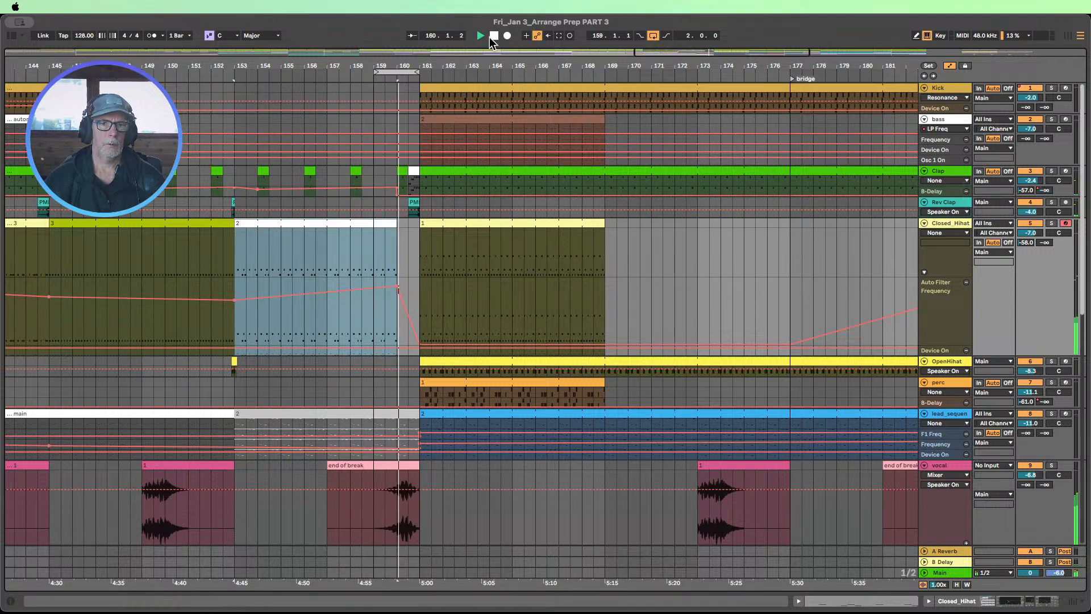
left_click(493, 37)
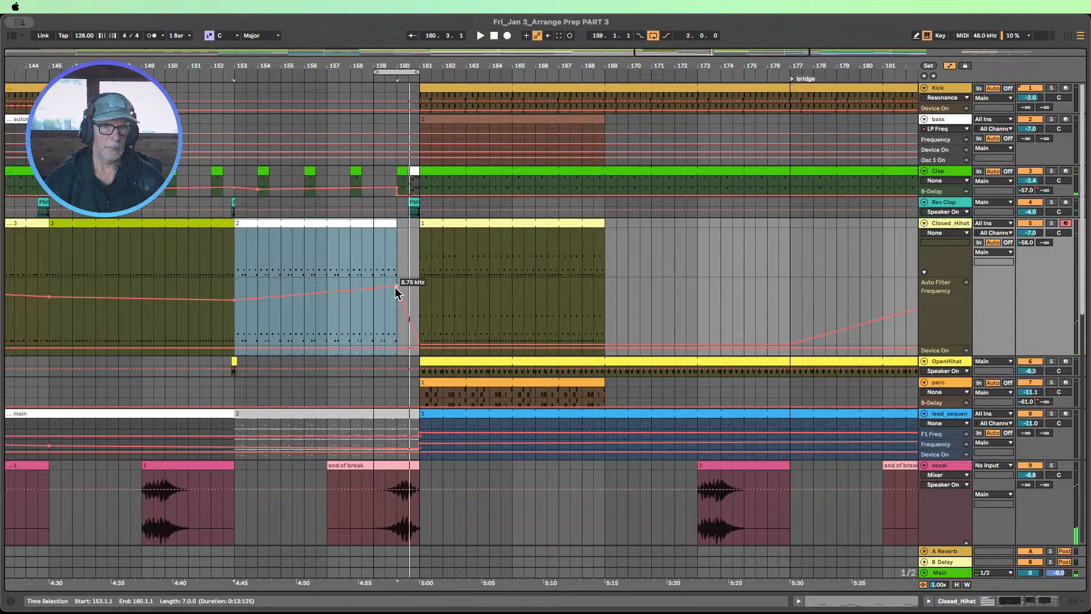
Step: Move the Closed_Hihat Auto Filter Frequency peak from bar 160 to bar 159 and play the last bars of the break
left_click_drag(395, 287, 385, 287)
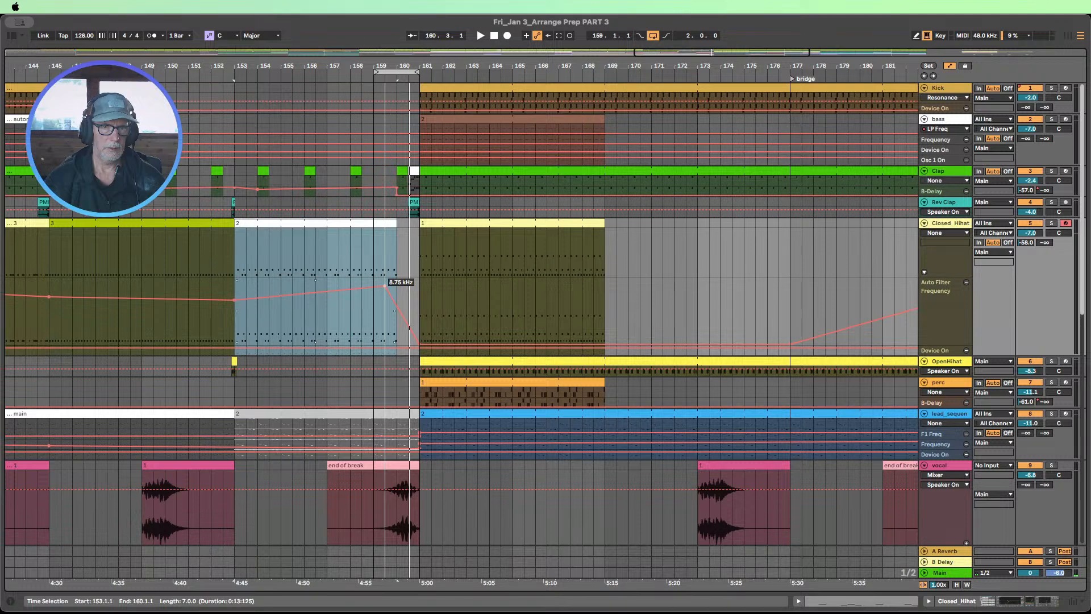
left_click(341, 71)
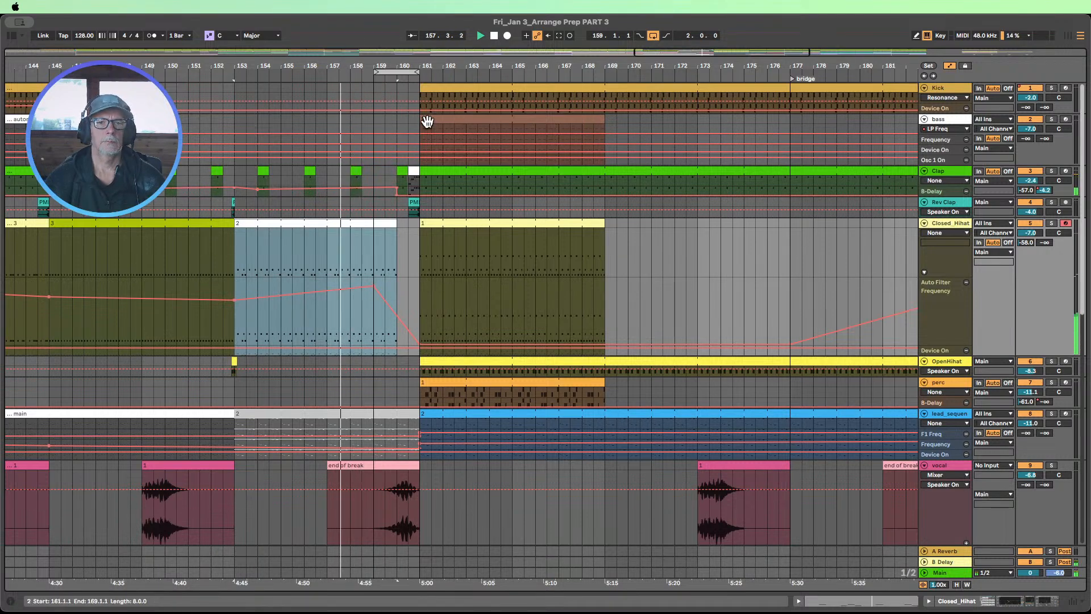
scroll(489, 254, "down", 7)
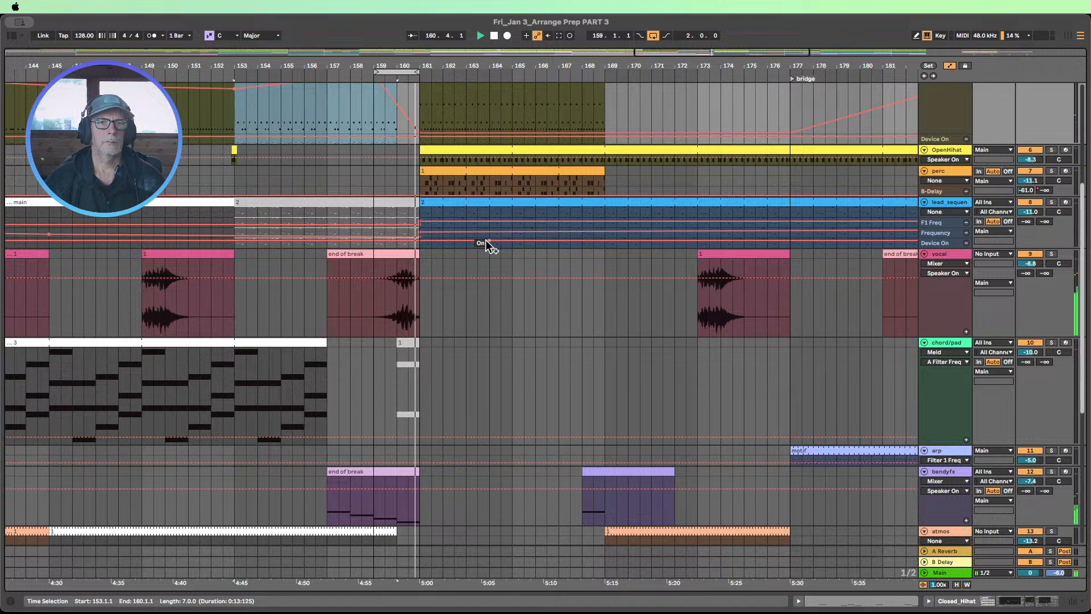
scroll(485, 240, "up", 4)
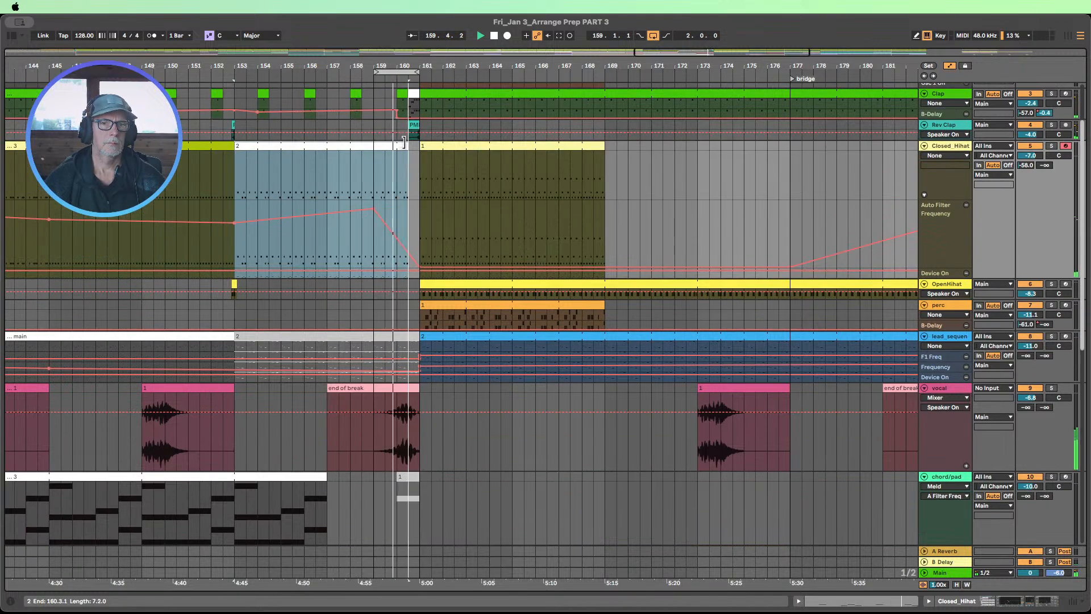
Step: Extend the Closed_Hihat clip to end at 160.3 and raise its filter frequency point at bar 161 for a shallower fall
left_click_drag(392, 144, 404, 144)
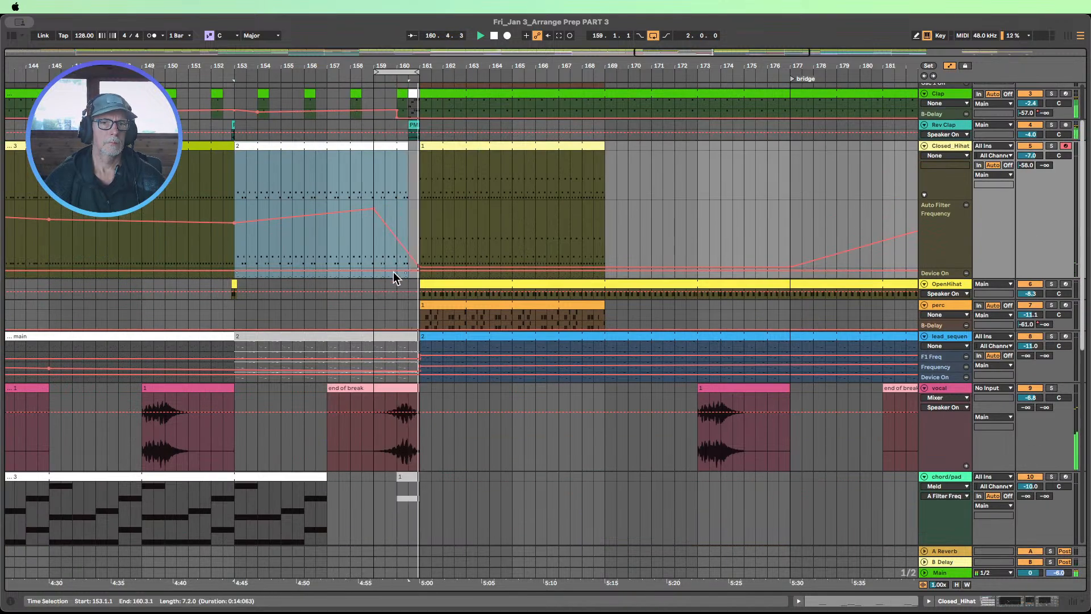
left_click_drag(401, 244, 420, 232)
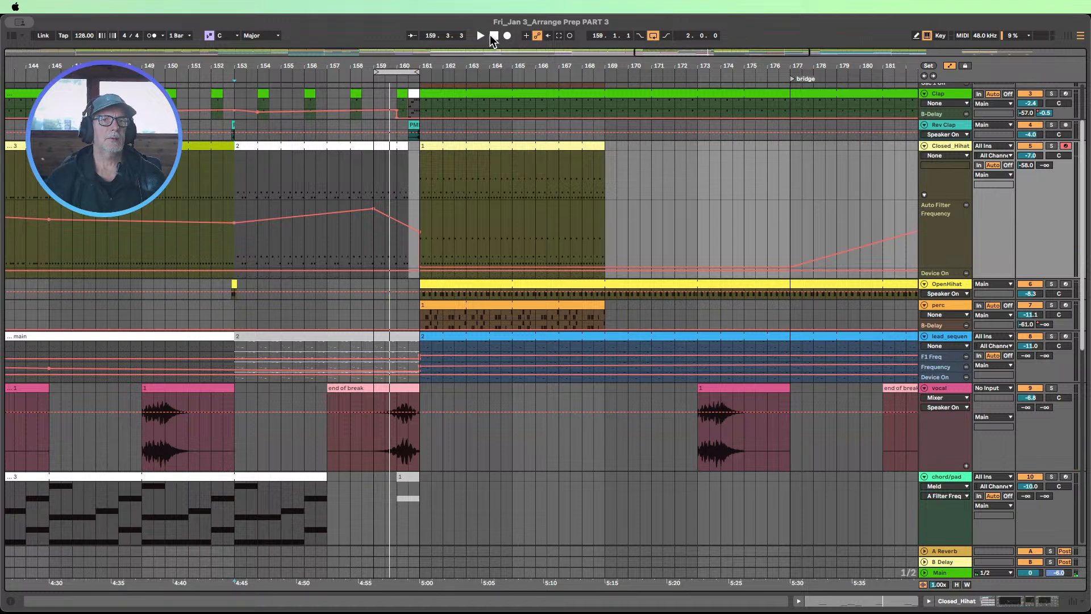
Step: Extend the loop to four bars, from bar 157 to 161, and review the tracks playing there
left_click_drag(443, 67, 475, 67)
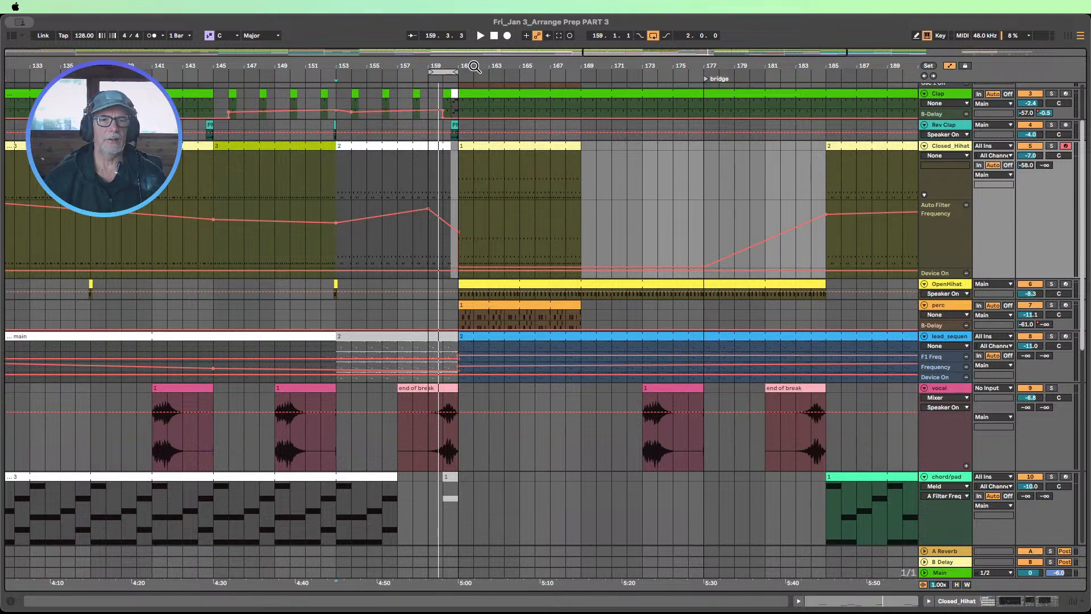
scroll(489, 170, "up", 3)
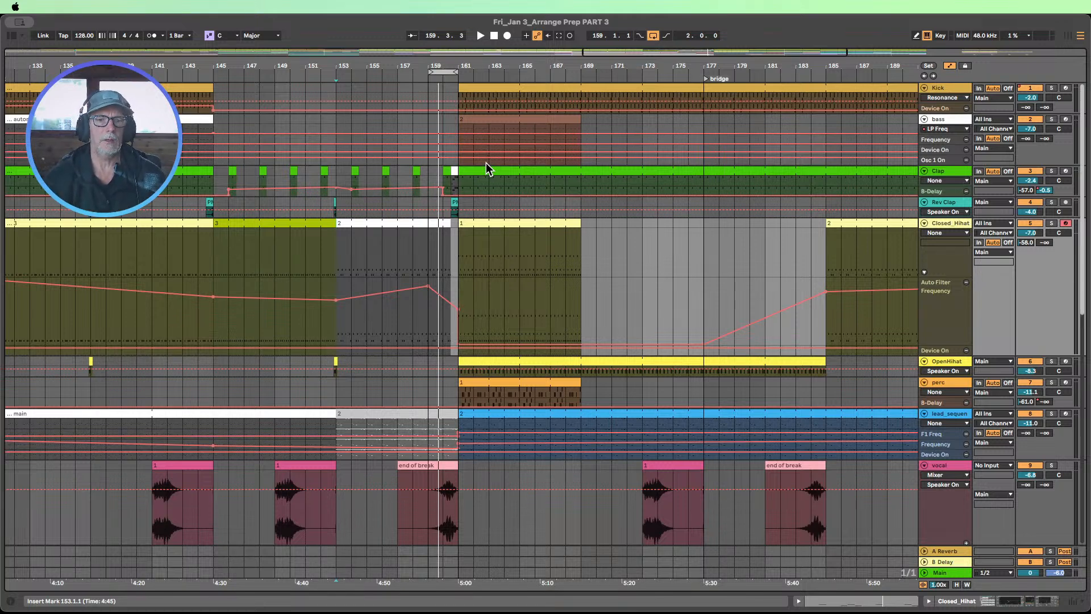
scroll(486, 163, "down", 4)
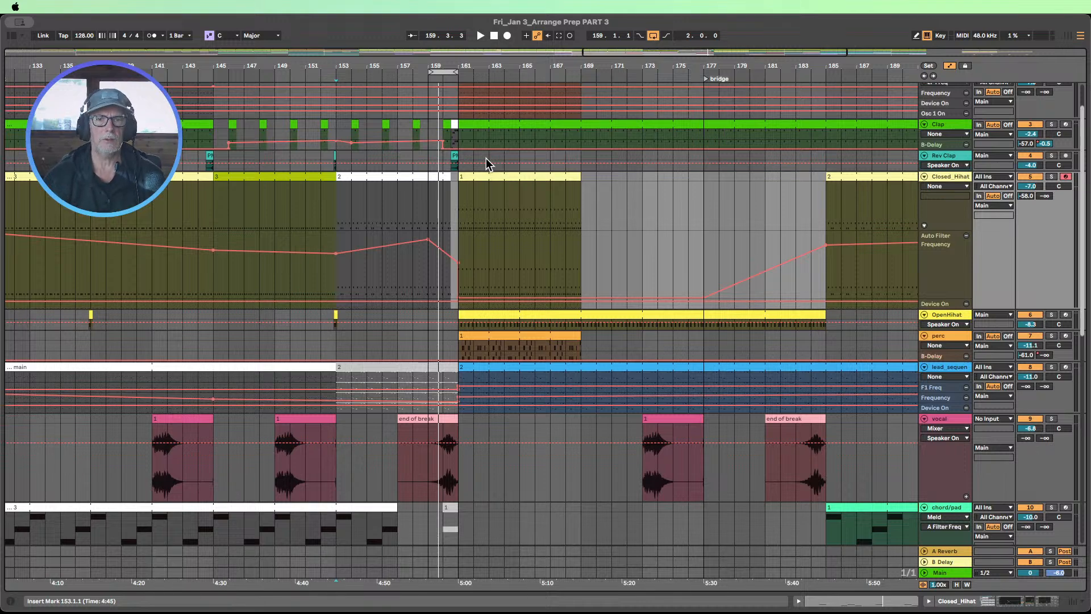
scroll(343, 264, "down", 5)
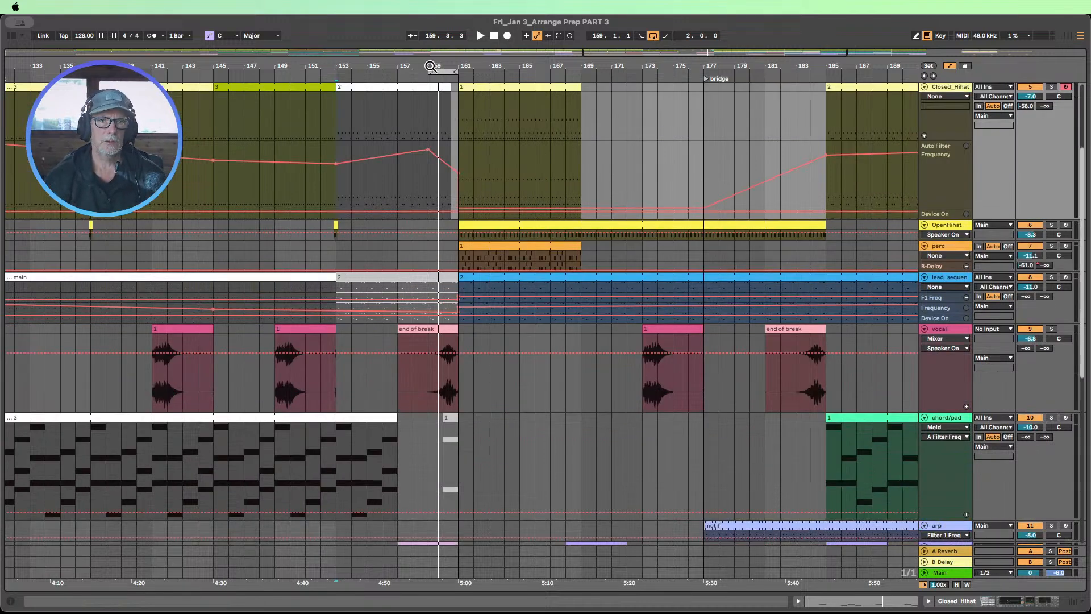
left_click_drag(430, 72, 398, 66)
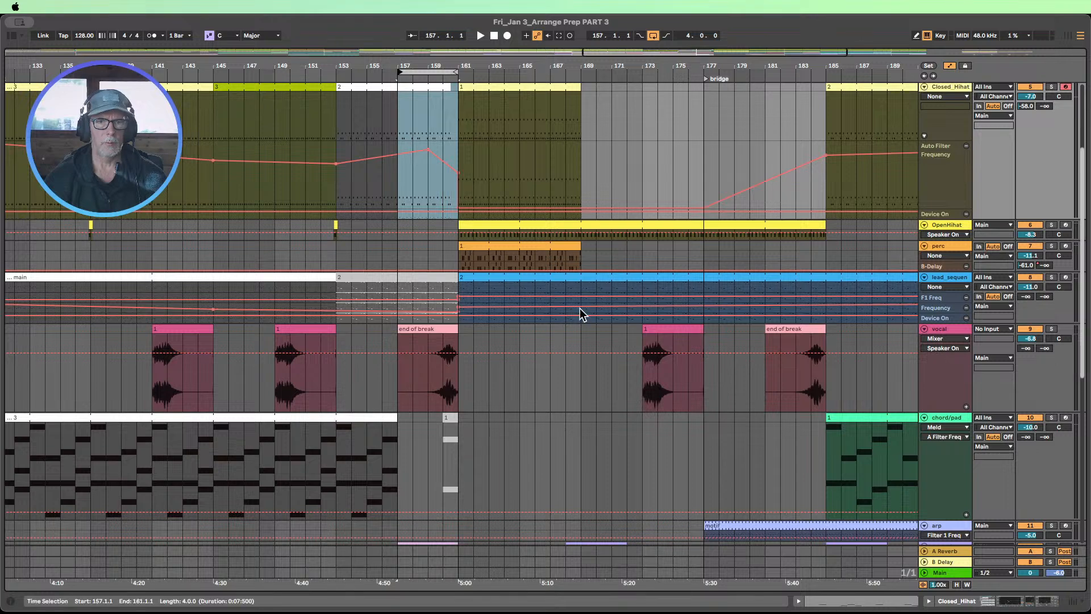
scroll(581, 314, "up", 7)
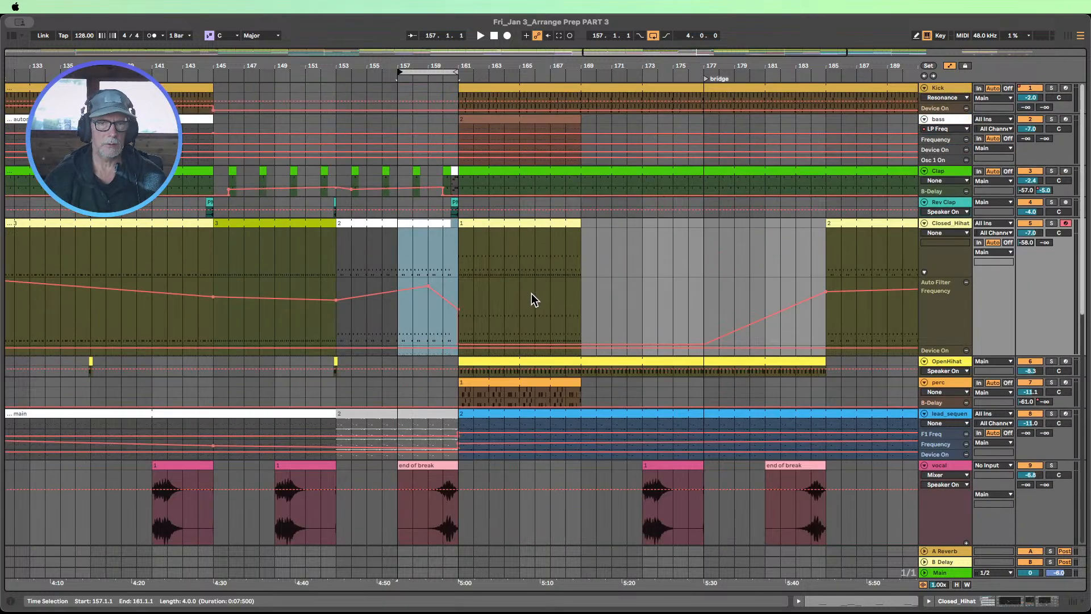
scroll(529, 298, "down", 4)
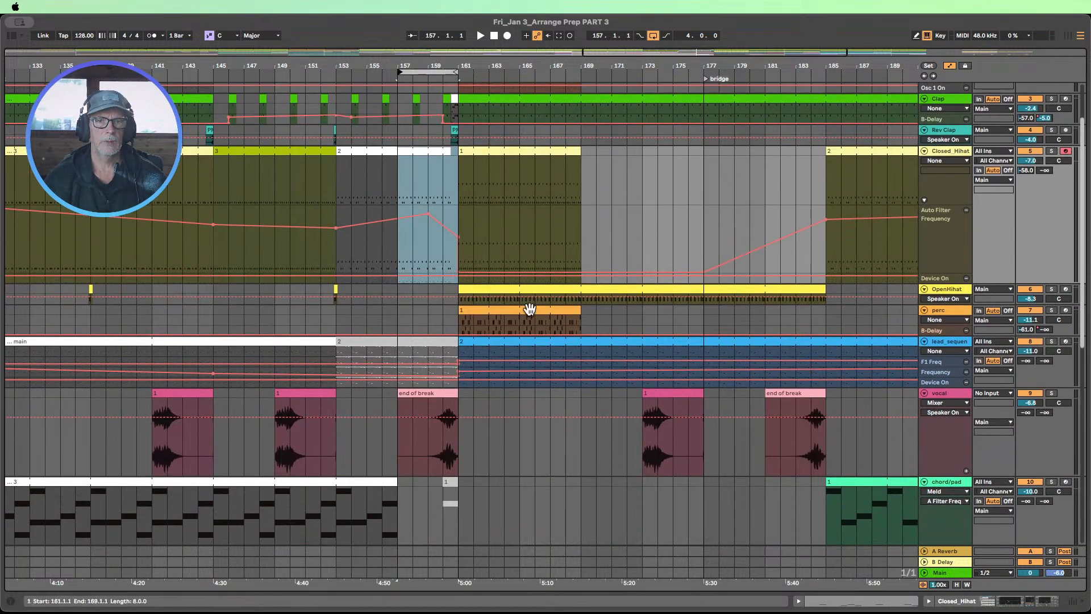
scroll(550, 239, "down", 5)
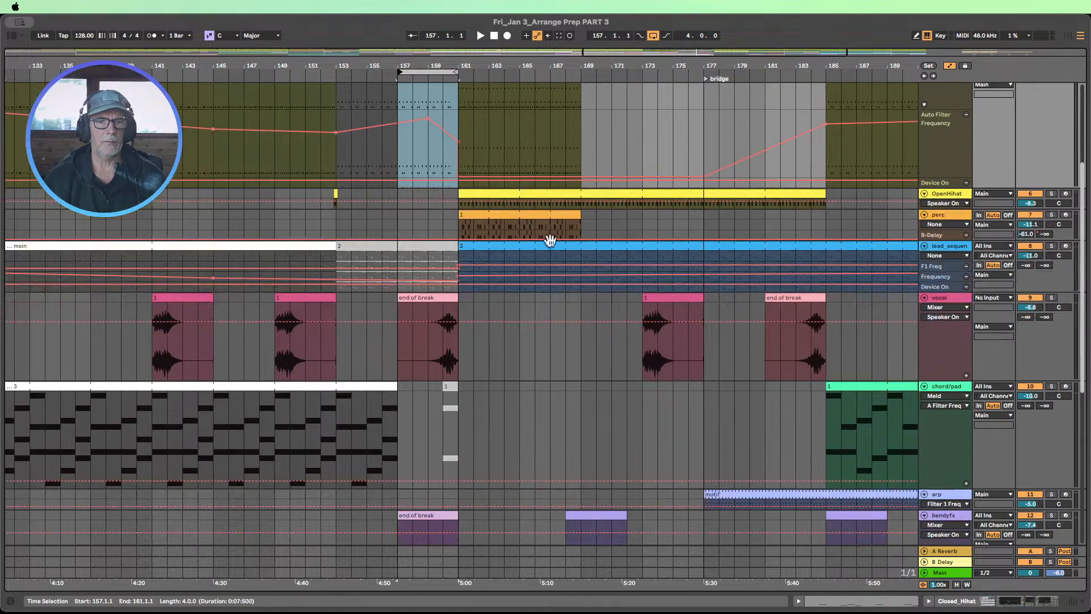
Step: Extend the long chord/pad clip before the drop to end at bar 160
left_click_drag(393, 380, 444, 381)
scroll(804, 389, "down", 3)
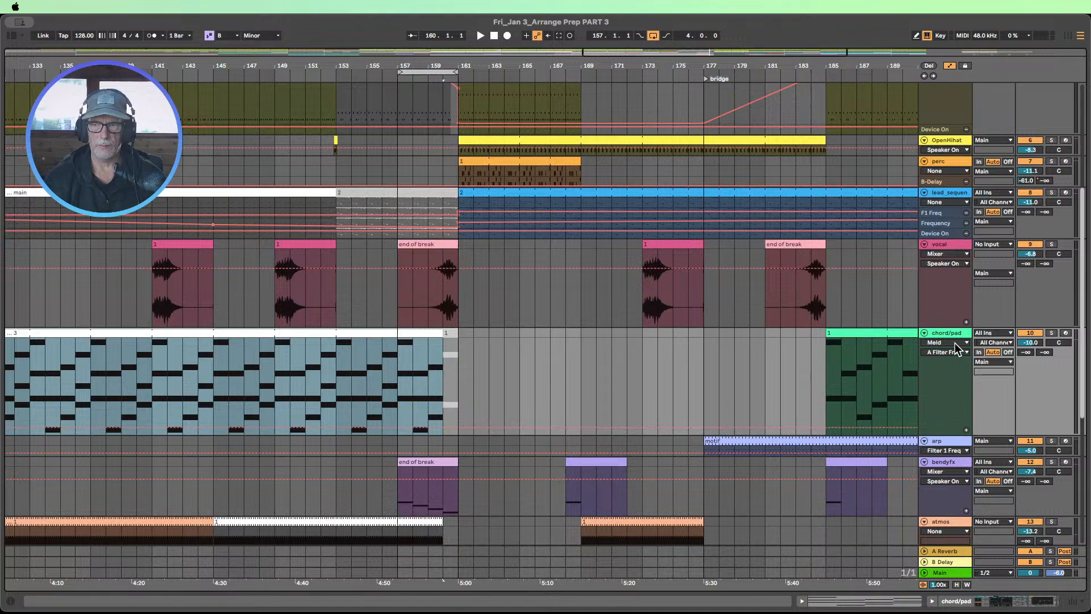
left_click(957, 347)
left_click(947, 353)
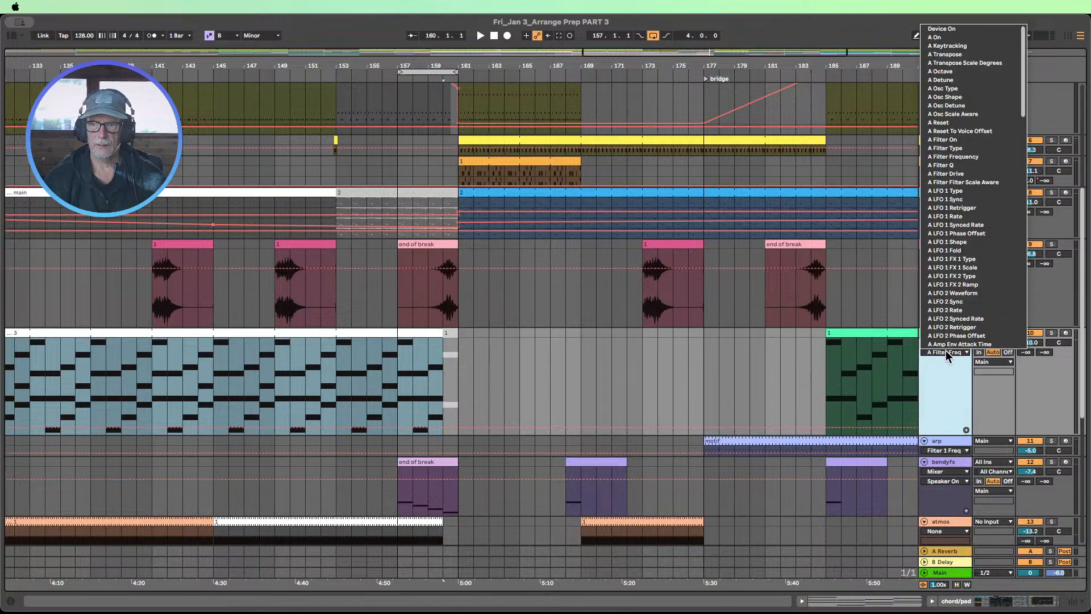
scroll(969, 284, "down", 10)
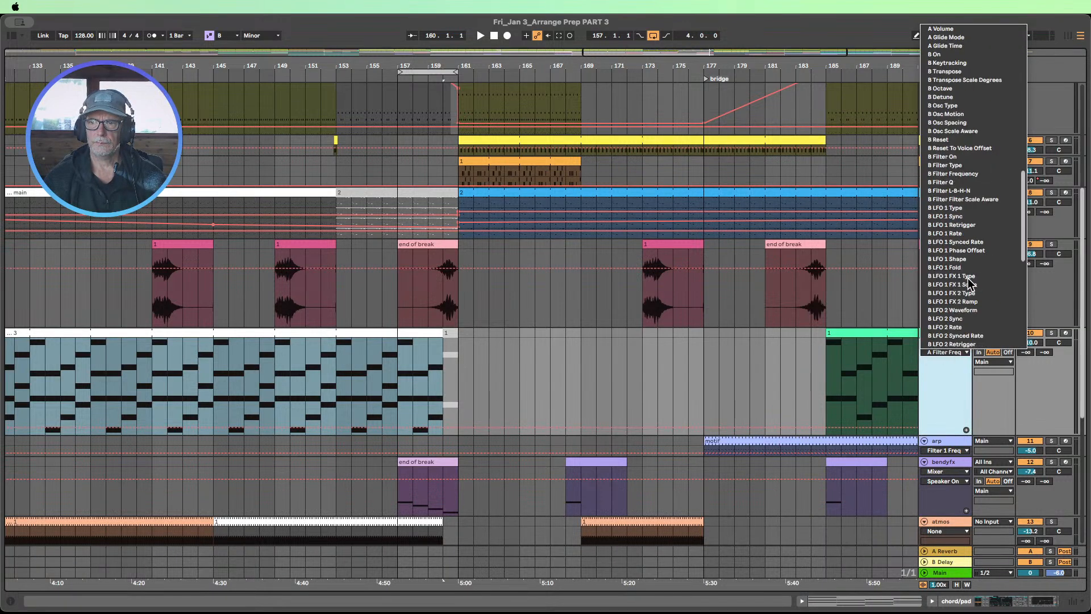
scroll(971, 284, "up", 10)
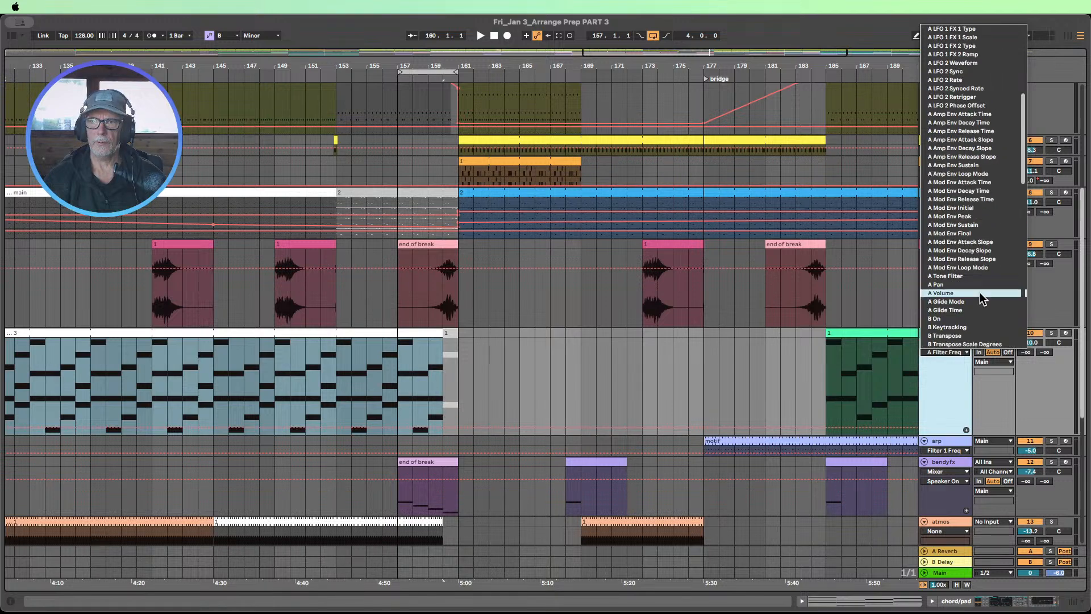
left_click(546, 389)
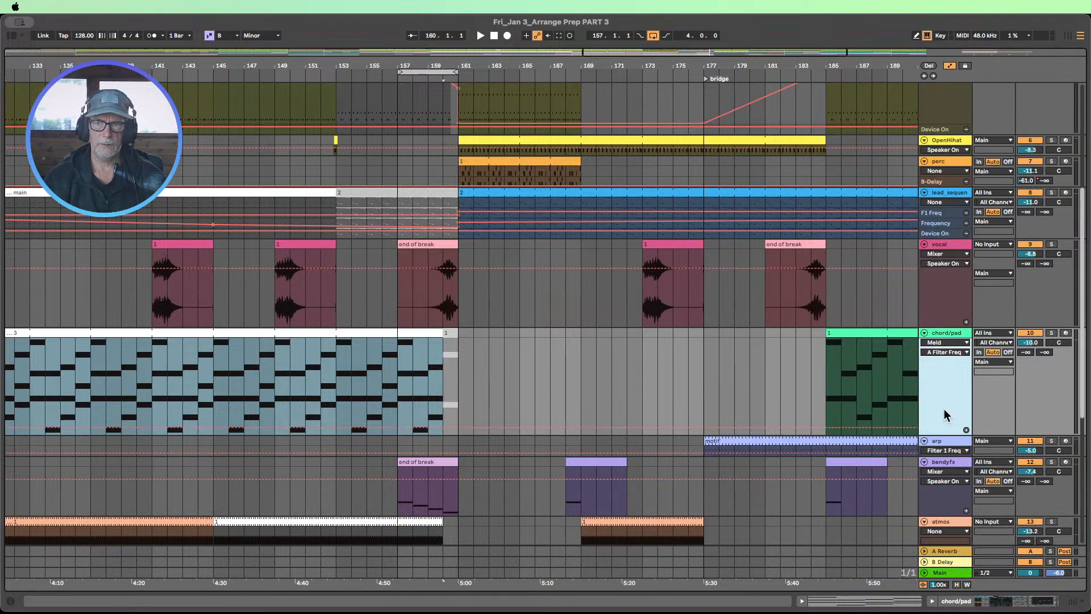
Step: Split the long chord/pad clip at bar 157 and listen to the end of the break up to bar 160
left_click_drag(491, 66, 612, 22)
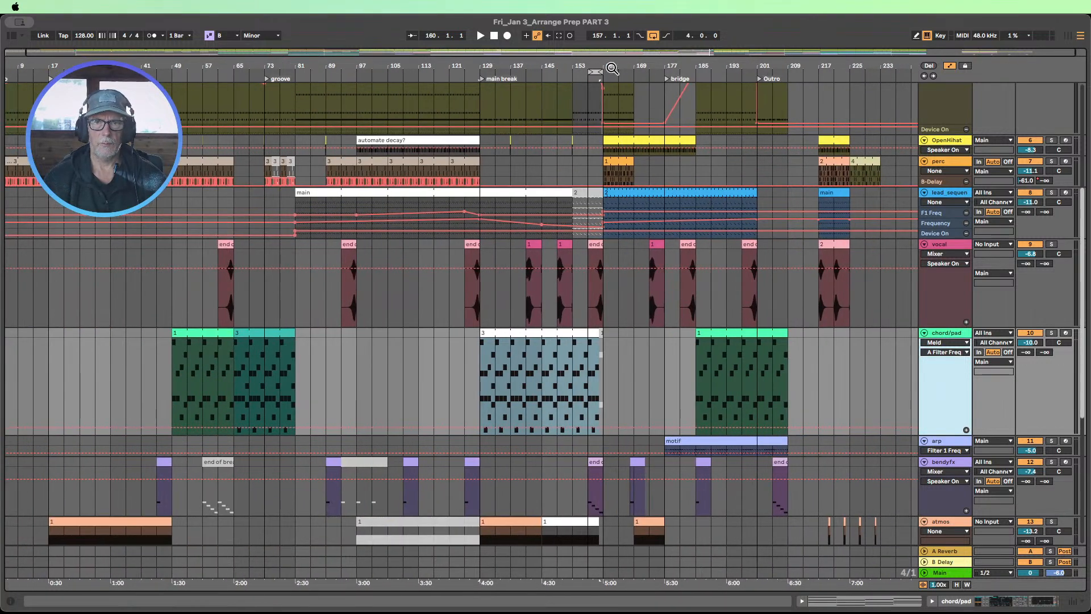
left_click_drag(611, 68, 574, 141)
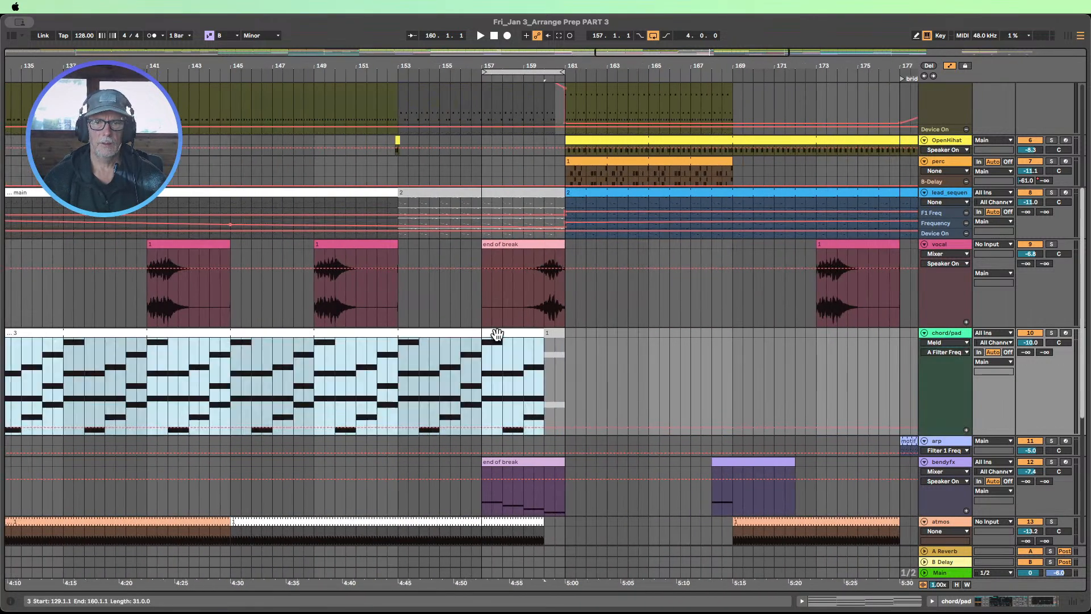
left_click(482, 356)
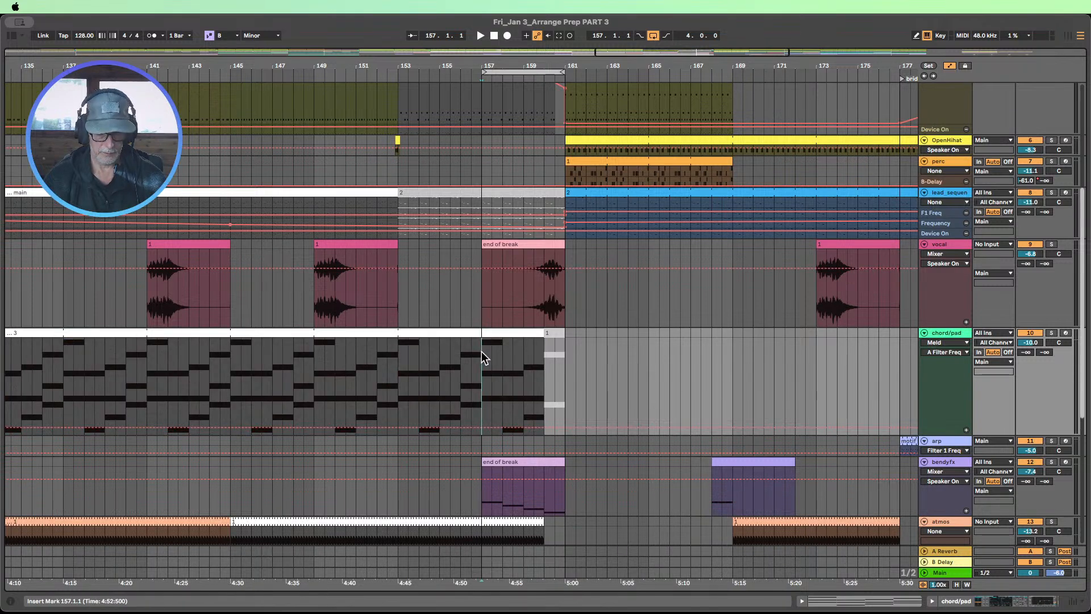
left_click(504, 335)
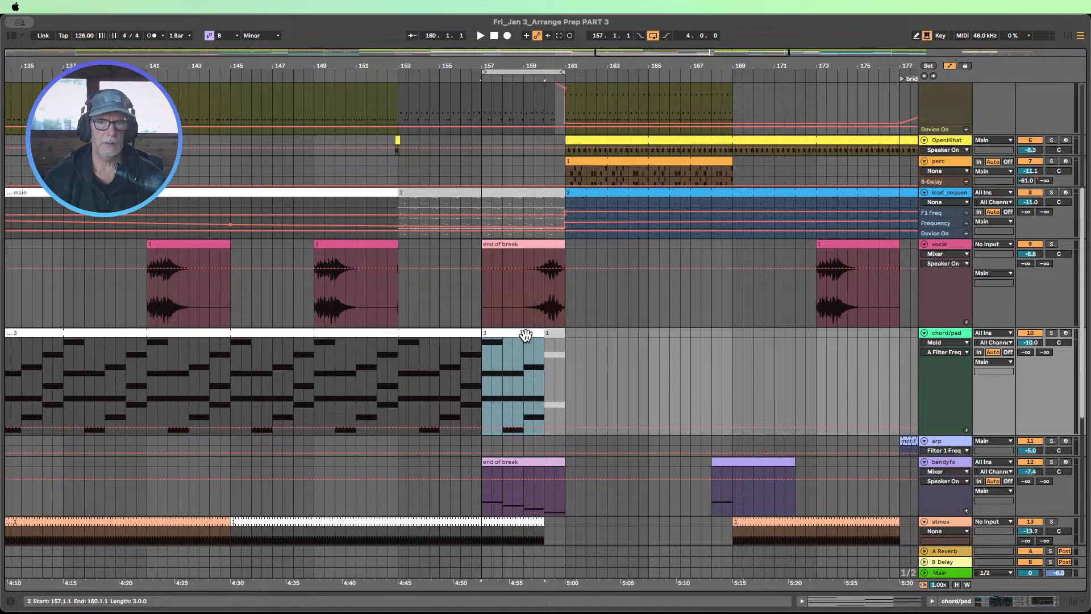
left_click(423, 76)
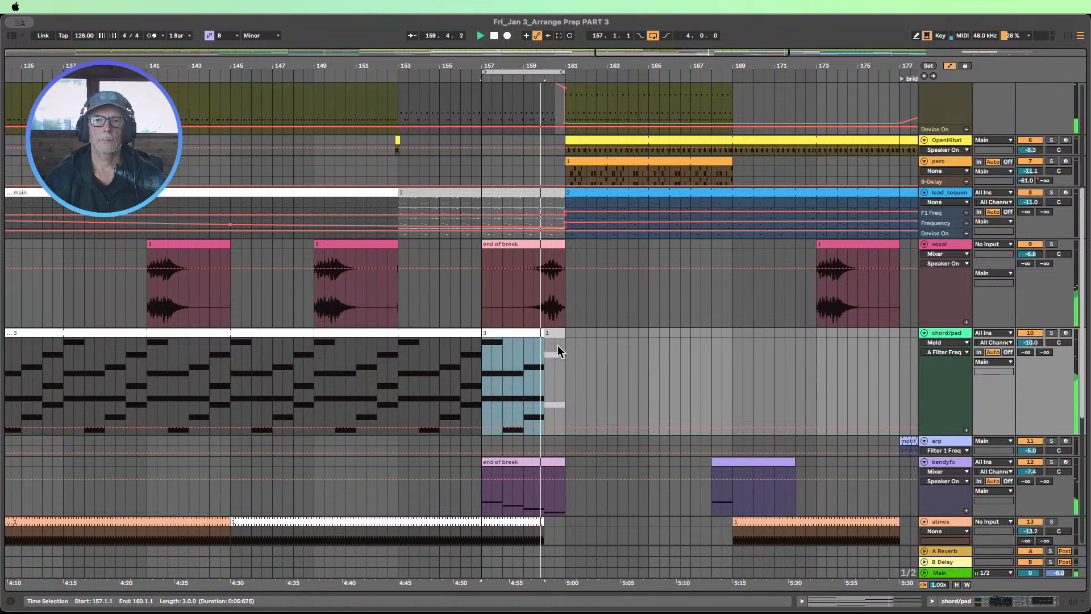
left_click(493, 35)
Step: Deactivate the atmos track and listen to the end of the break from bar 157 without it
scroll(690, 241, "up", 5)
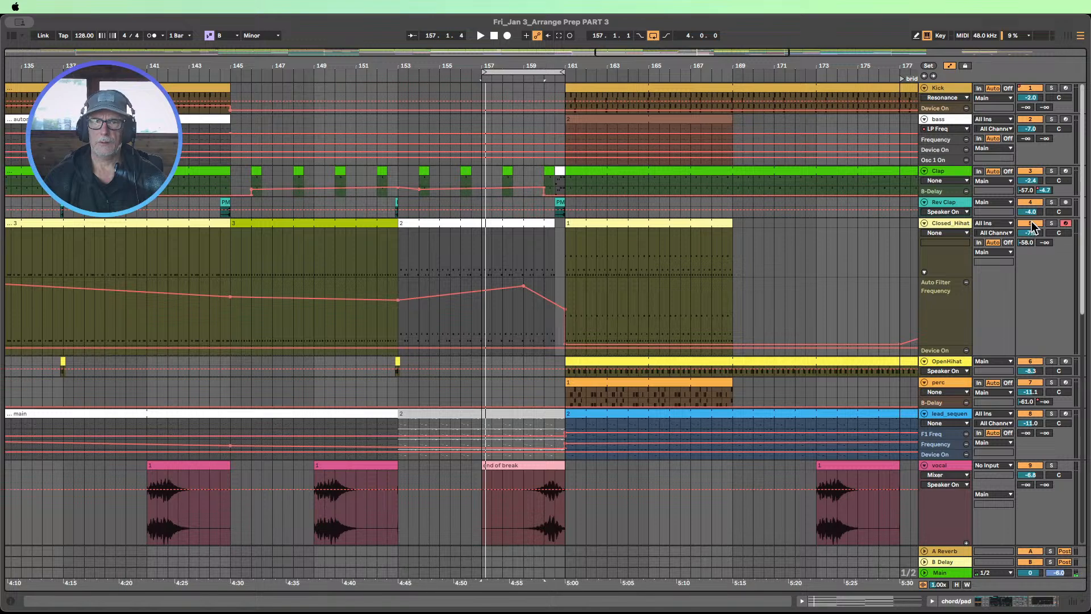
scroll(968, 303, "down", 10)
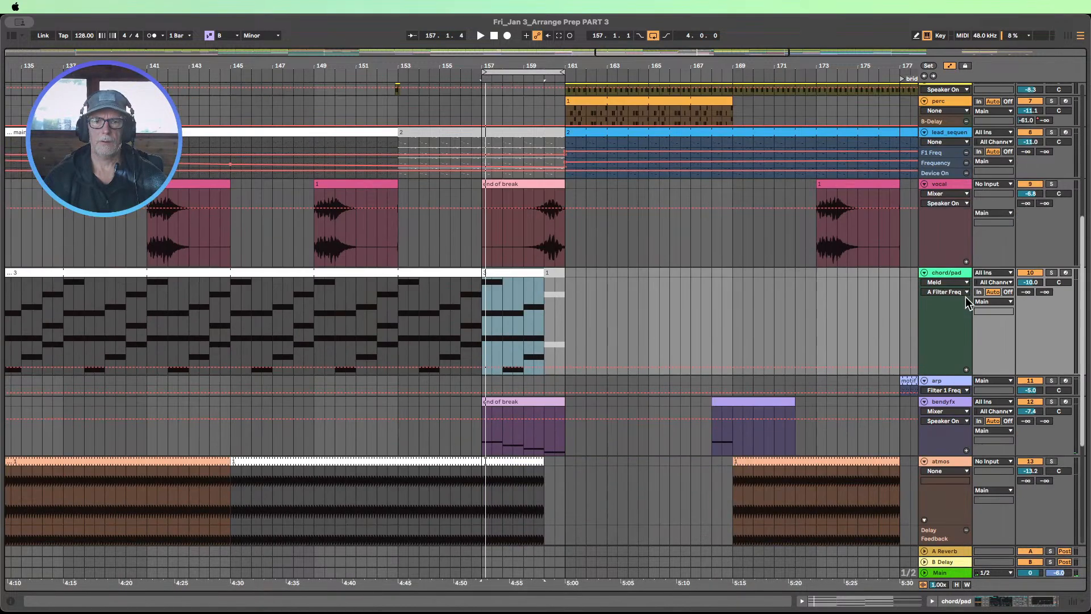
left_click(1029, 462)
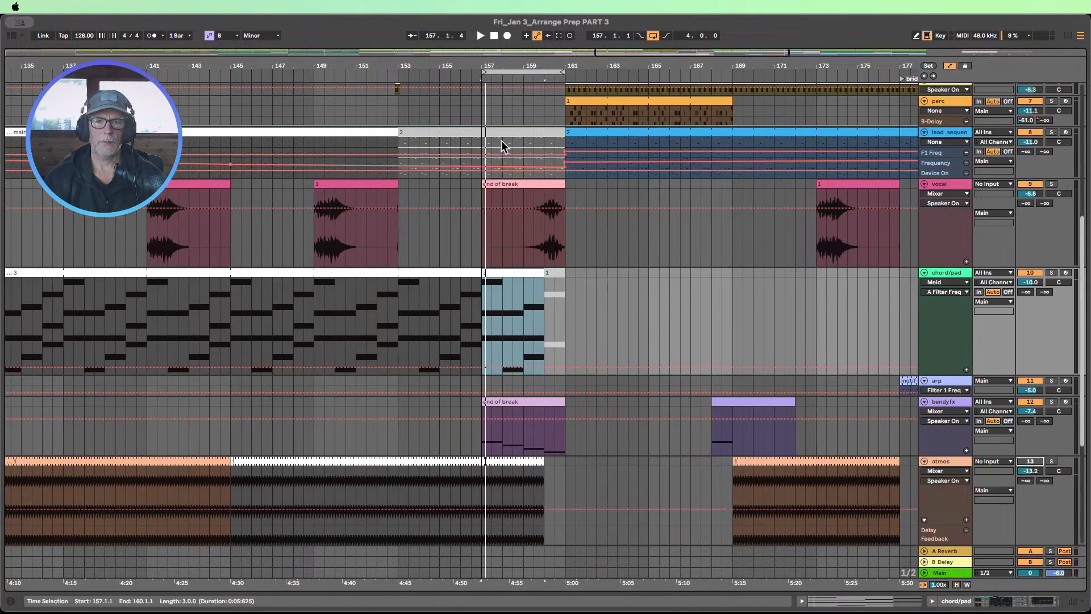
key("space")
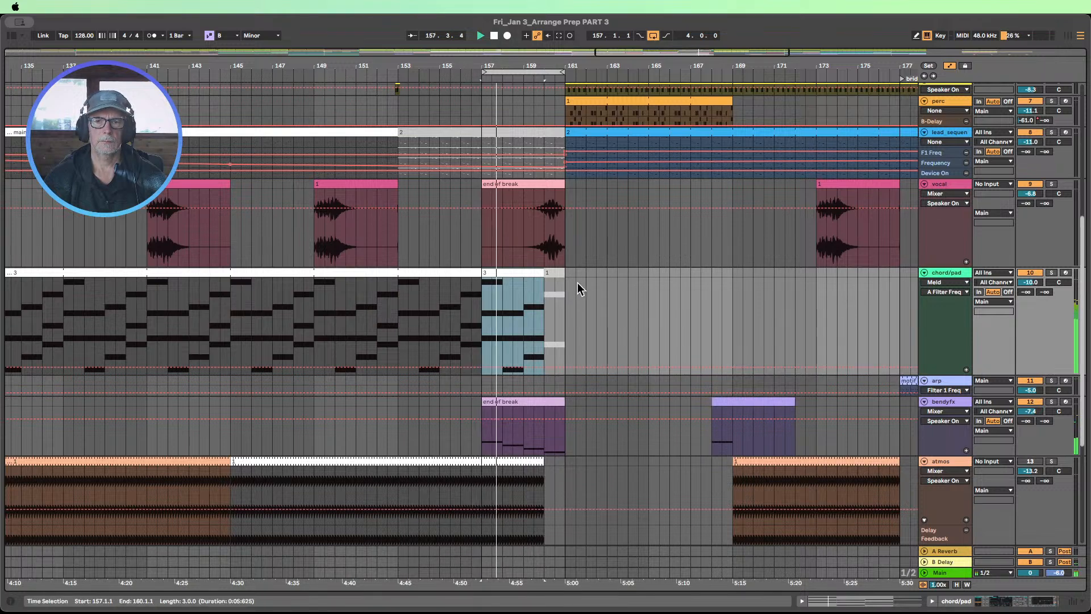
scroll(577, 282, "down", 2)
scroll(578, 282, "up", 4)
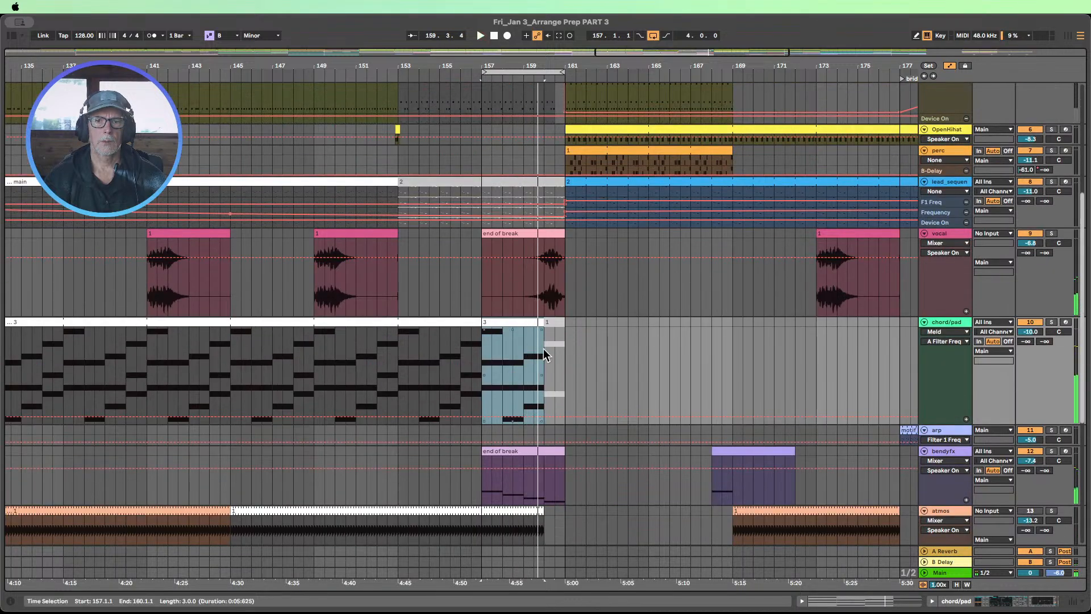
Step: Copy the first four bars of the chord/pad clip at bar 49 to bar 157 and play from bar 154
left_click_drag(494, 62, 636, 20)
left_click_drag(182, 343, 643, 340)
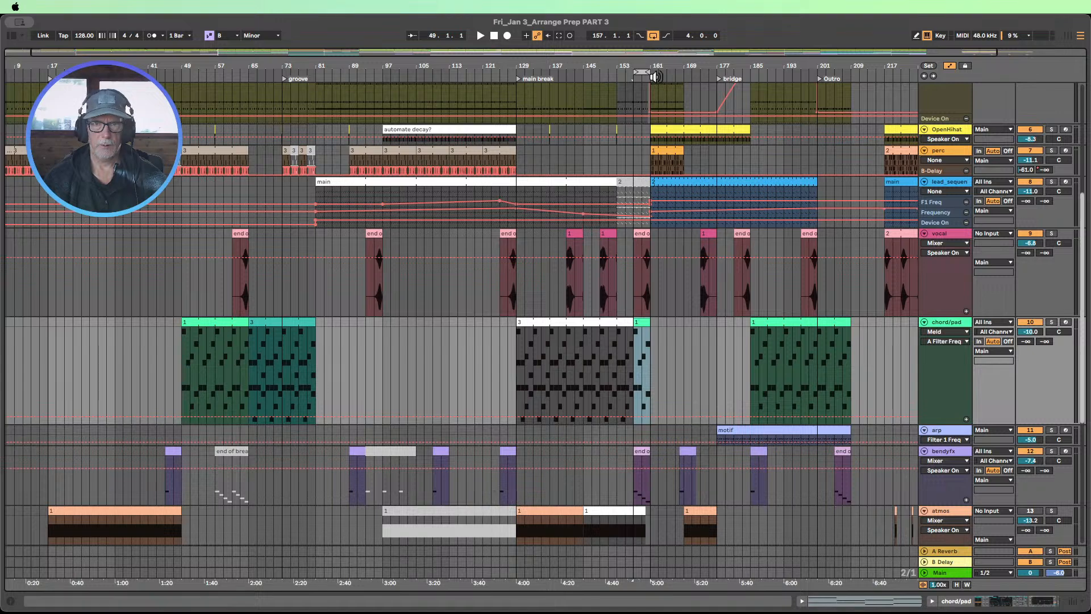
key("z")
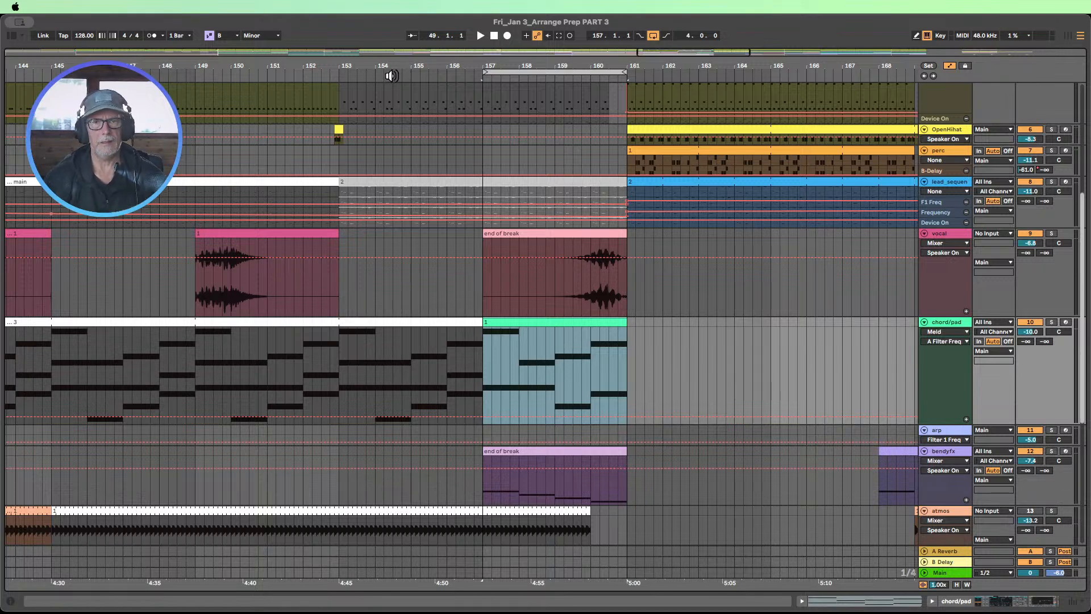
left_click(391, 74)
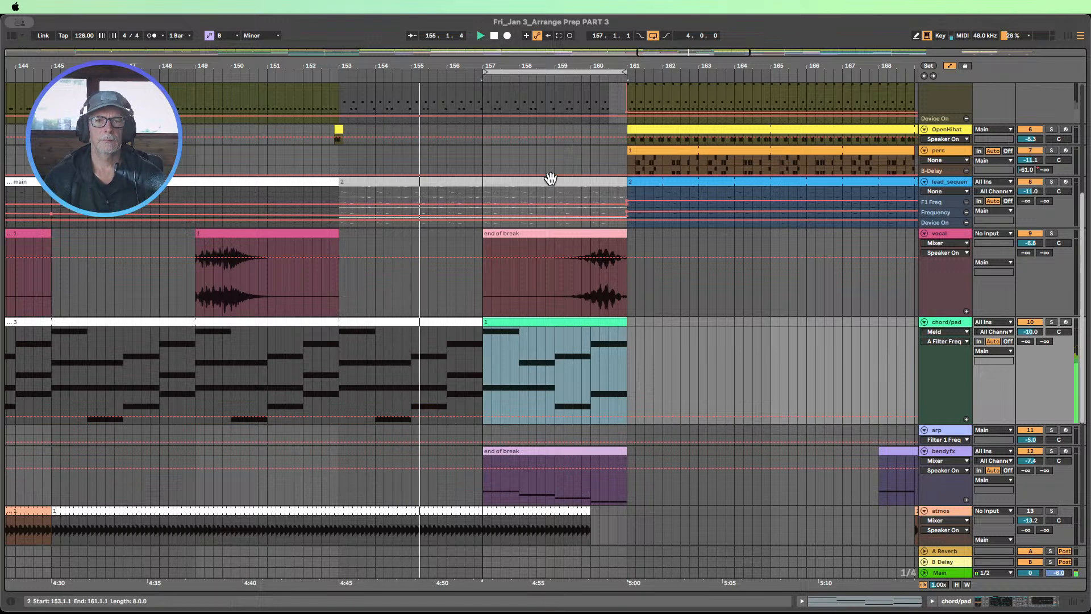
Step: Listen to the end of the break up to bar 160 and recolor the chord/pad clip at bar 157 dark teal
left_click_drag(341, 354, 474, 318)
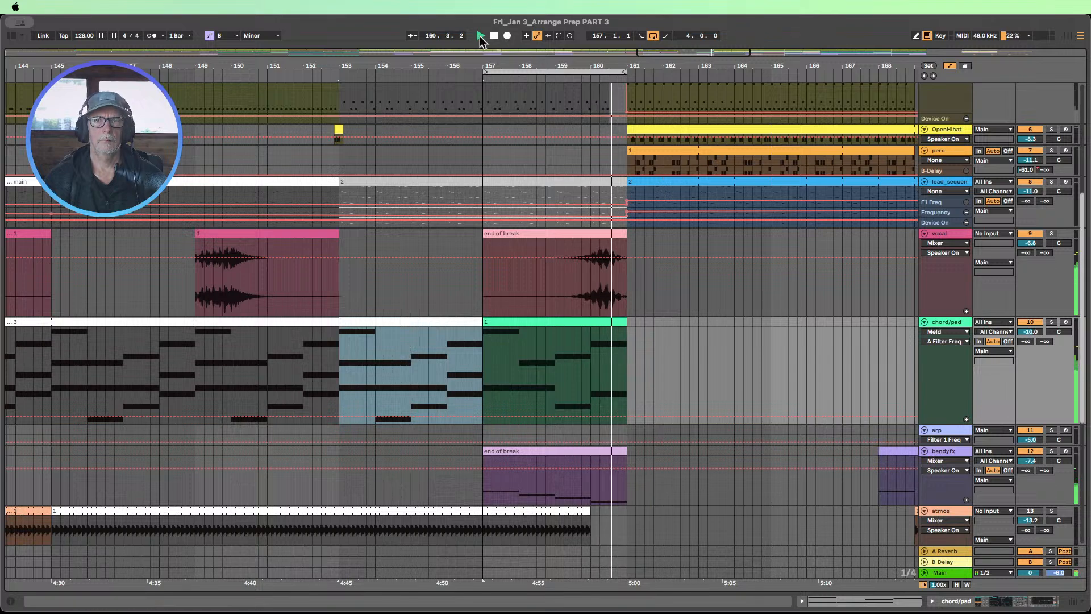
double_click(545, 327)
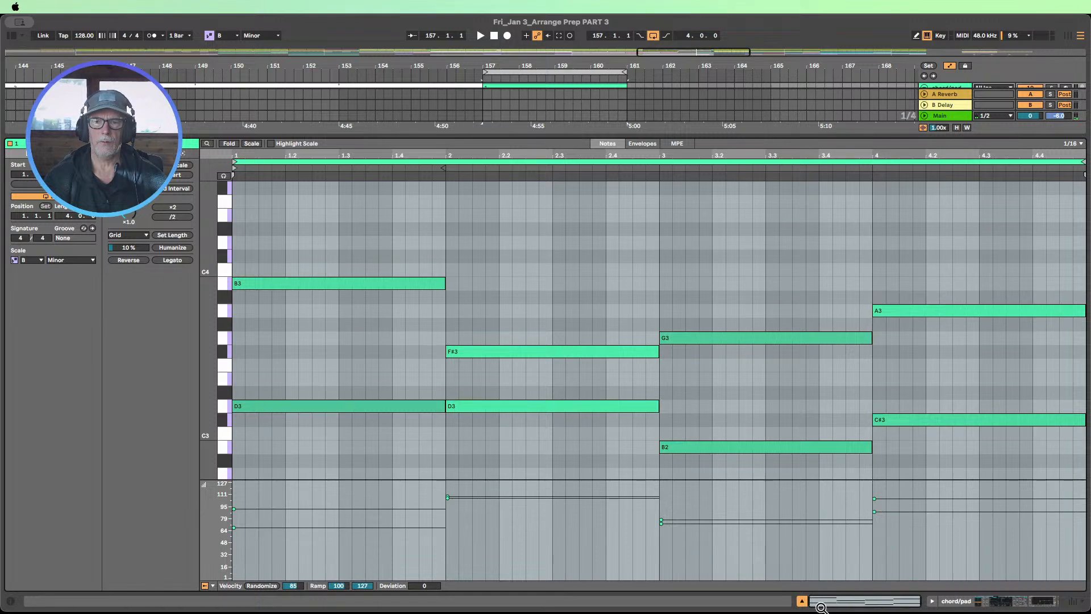
left_click(802, 600)
scroll(508, 238, "up", 3)
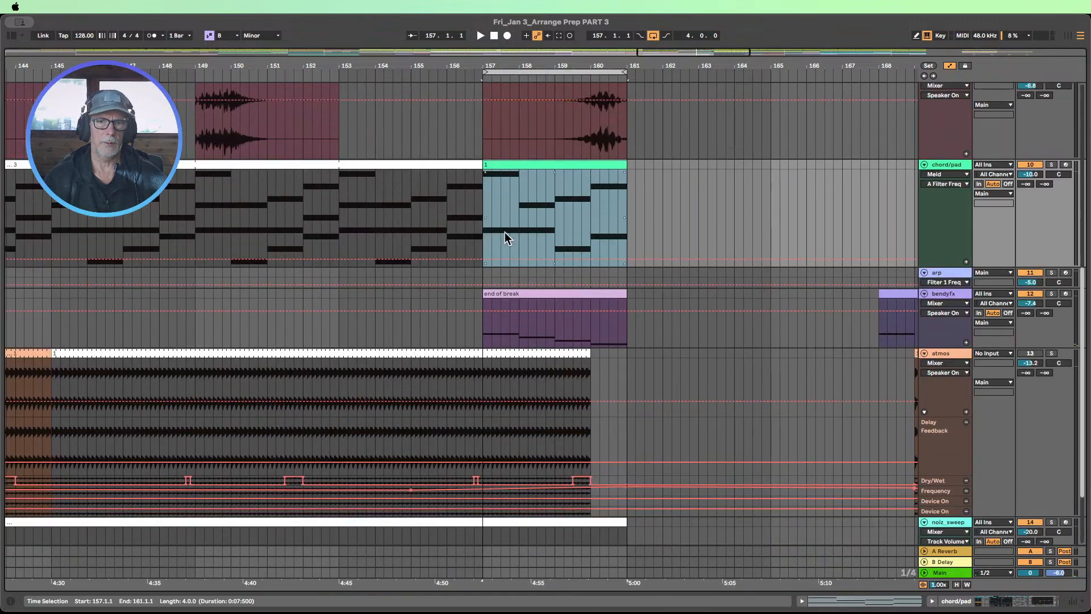
right_click(543, 165)
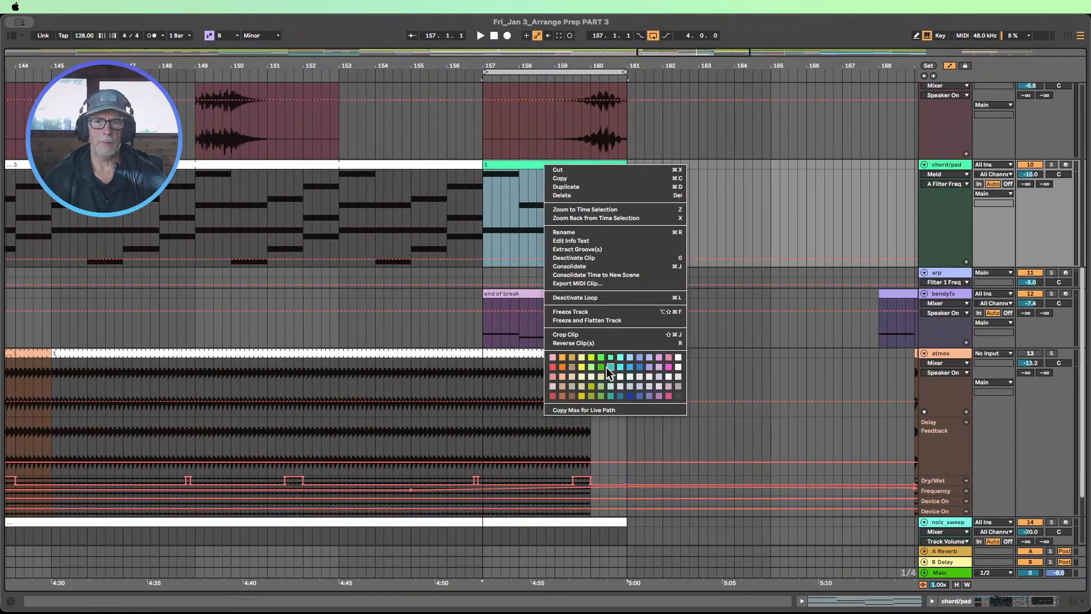
left_click(611, 397)
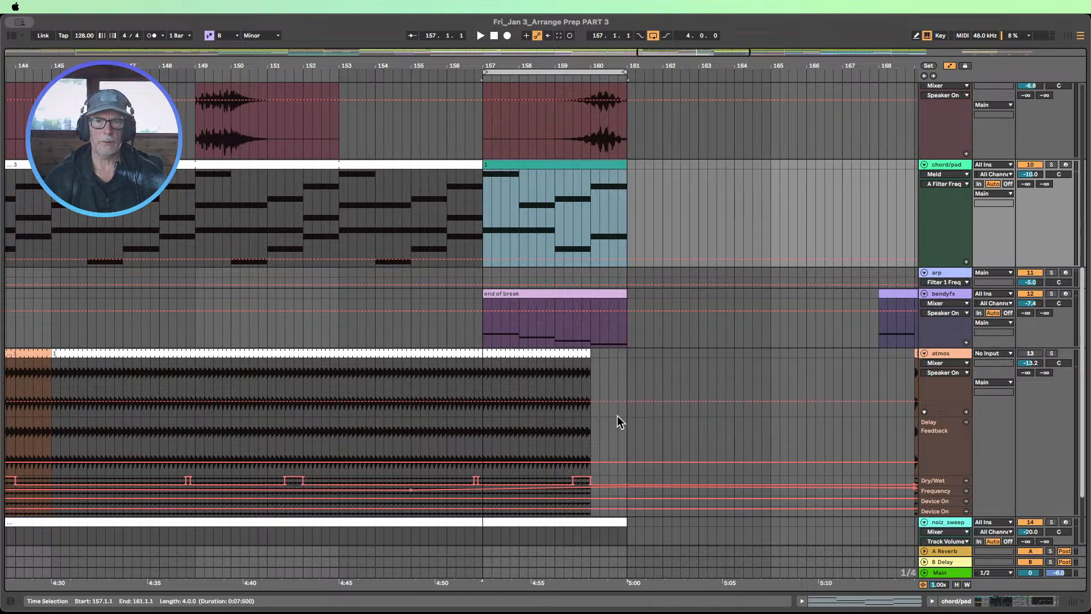
Step: In the chord/pad clip at bar 157, deactivate both D3 notes plus G3 and A3, and listen from bar 154
double_click(517, 164)
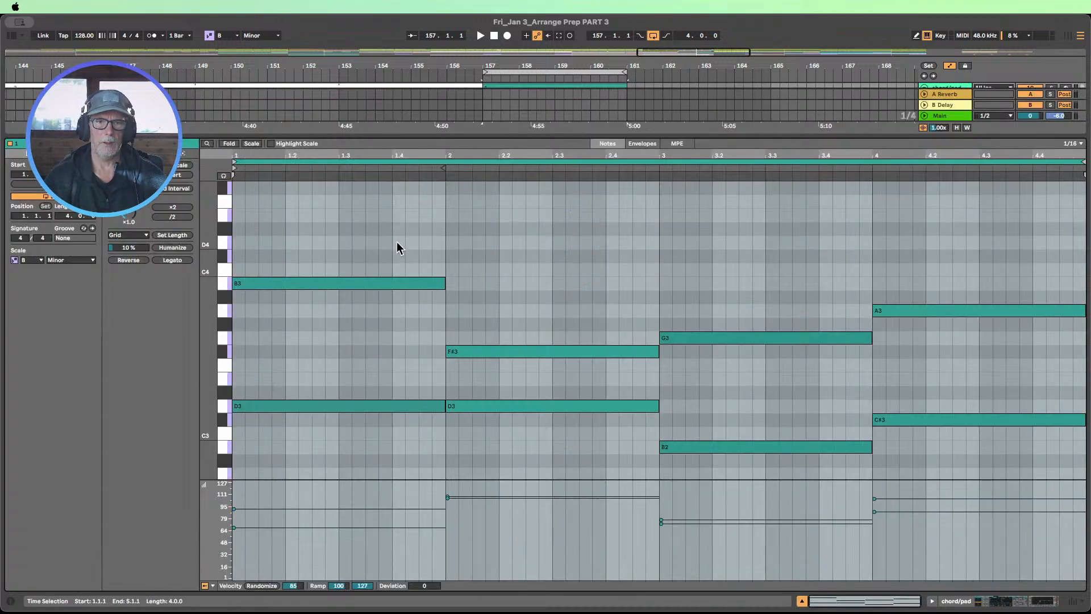
left_click(397, 283)
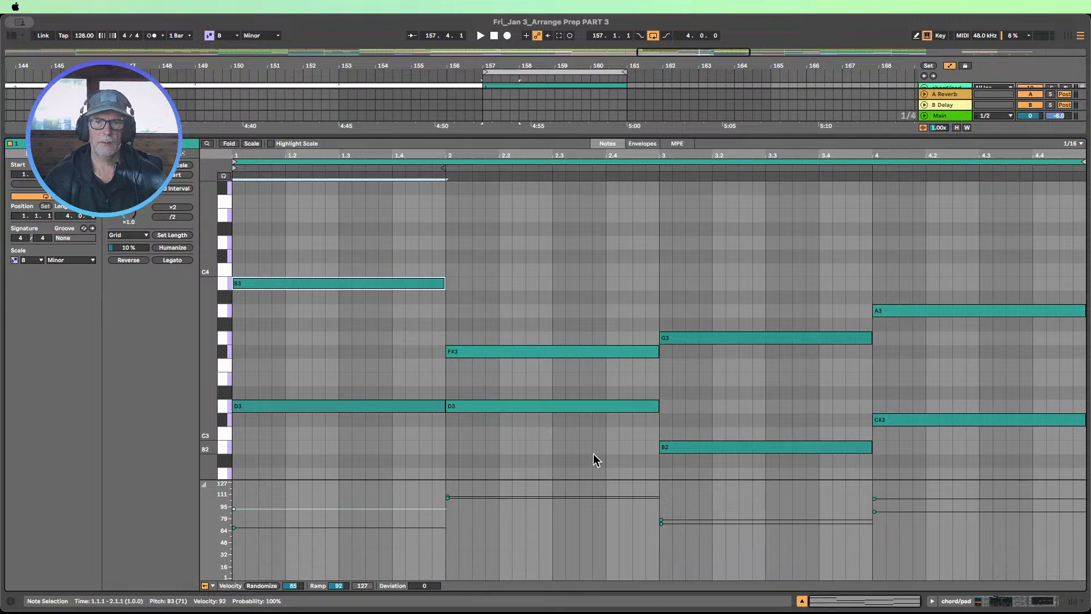
left_click_drag(593, 459, 341, 376)
key("0")
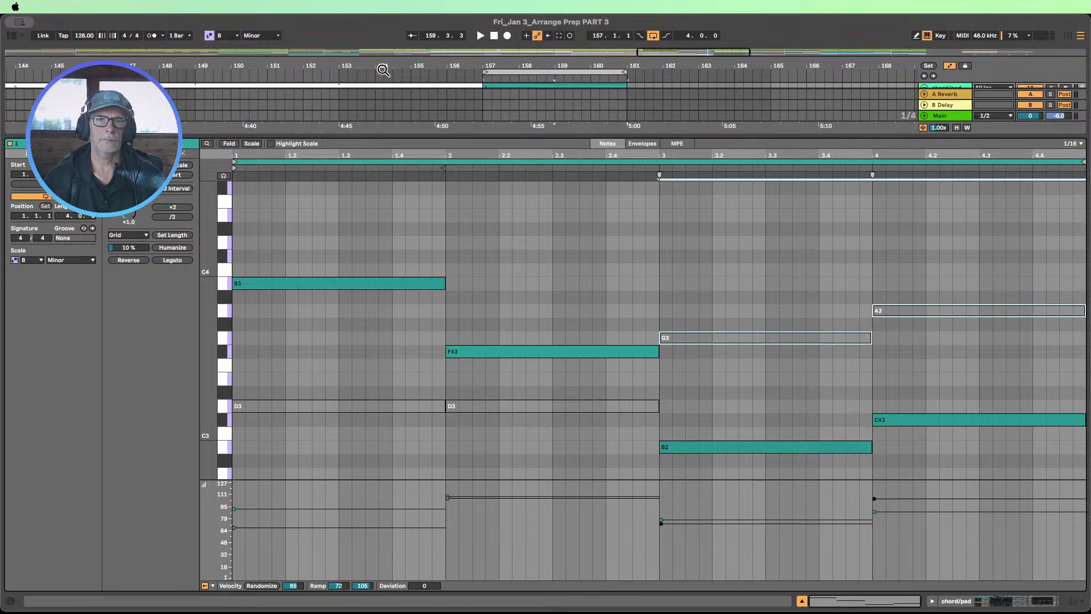
left_click(384, 70)
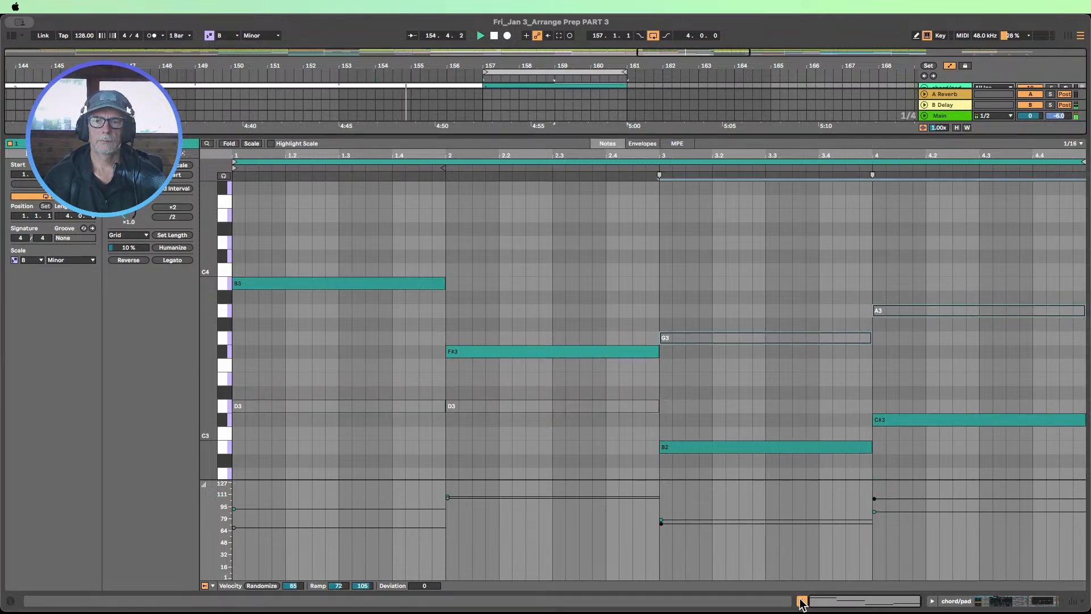
left_click_drag(678, 135, 610, 128)
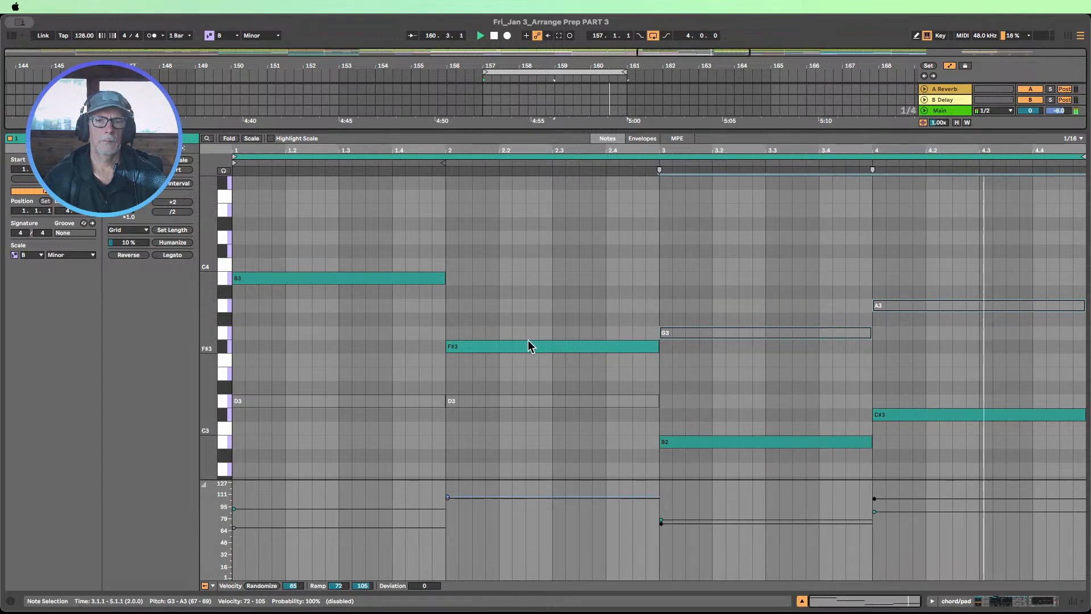
Step: Deactivate F#3 and reactivate D3 in the clip's second bar, and deactivate C#3 in the fourth bar
left_click_drag(545, 304, 550, 369)
key("0")
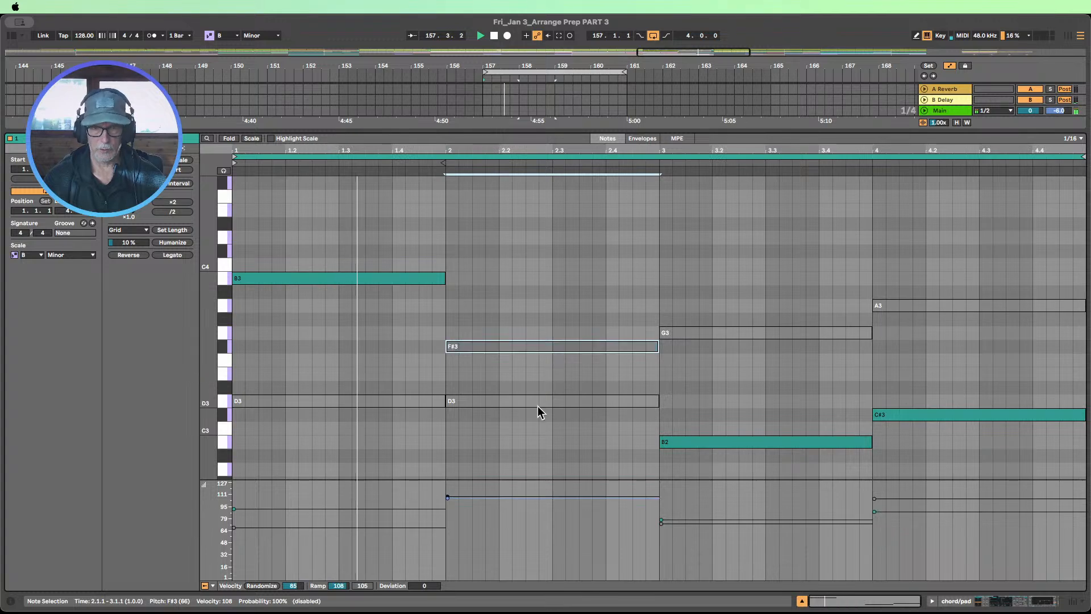
left_click(536, 404)
key("0")
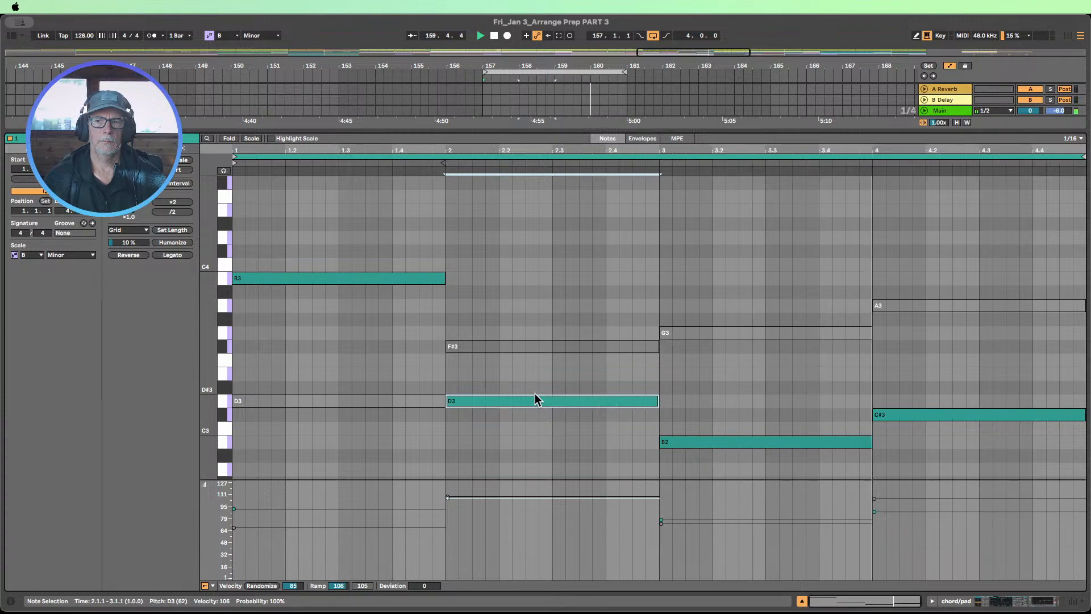
left_click(937, 415)
key("0")
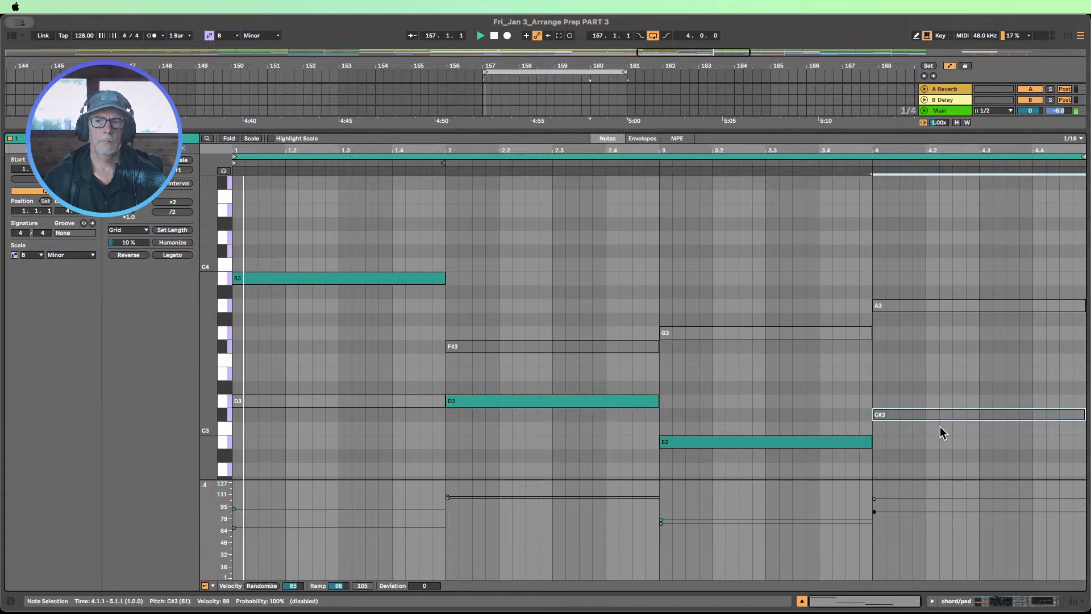
Step: Try extending the B2 note through the clip's fourth bar, and shorten it back to one bar
left_click_drag(869, 442, 1083, 441)
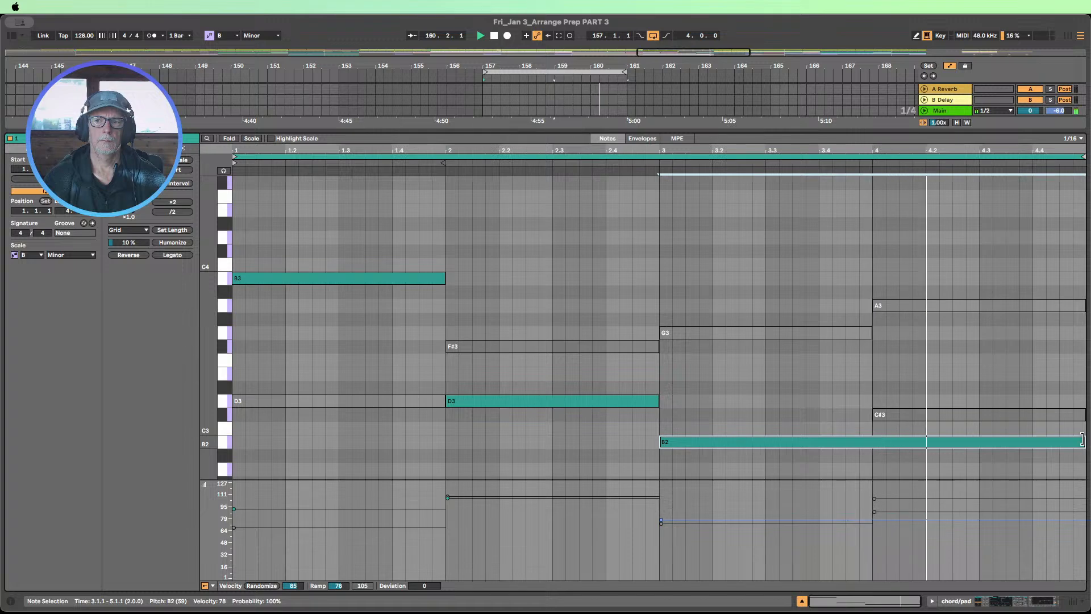
left_click_drag(1082, 440, 872, 441)
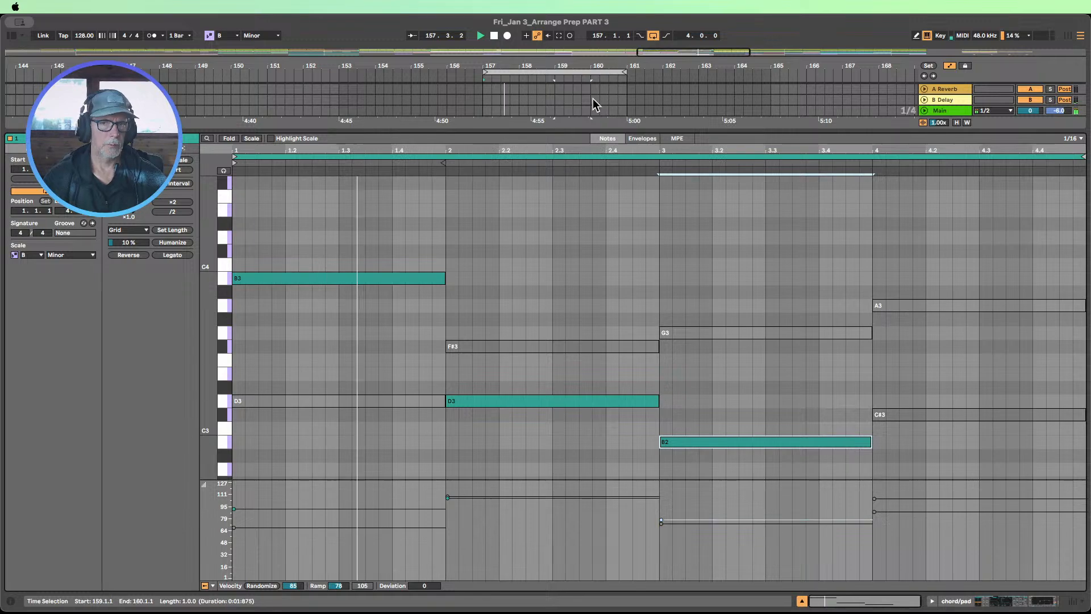
Step: Copy bar 153 of the chord/pad track over bar 157 and consolidate bars 157 to 160 into one clip
left_click(802, 601)
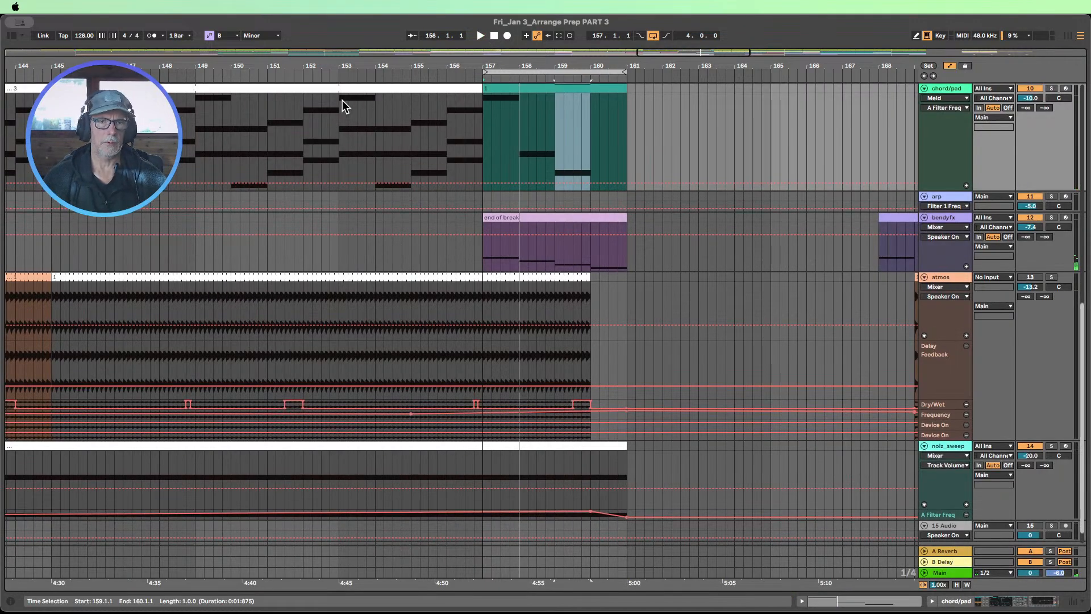
left_click_drag(342, 110, 485, 100)
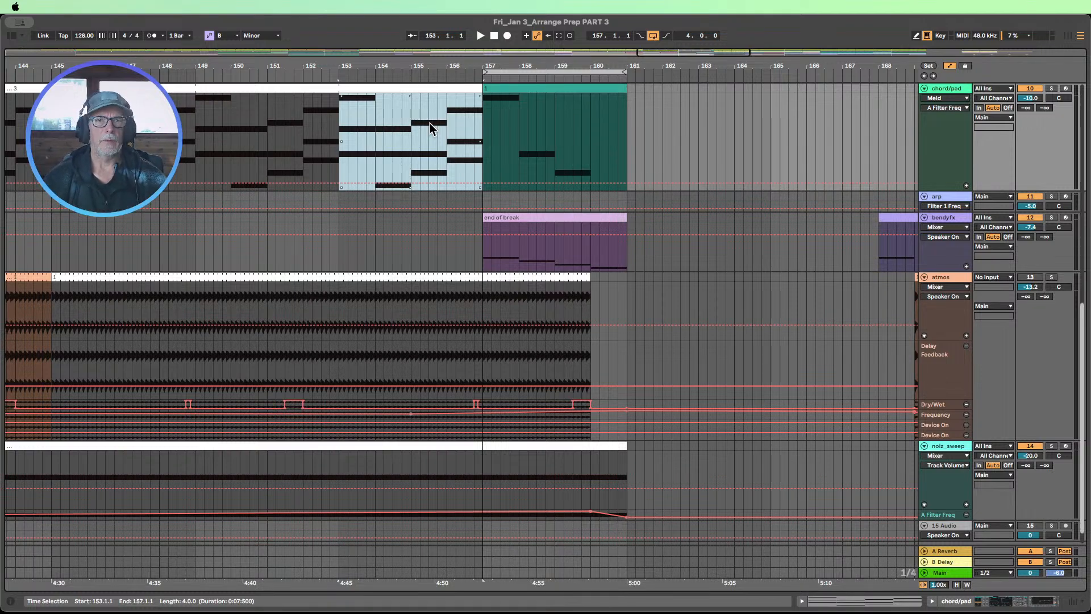
left_click_drag(464, 66, 514, 37)
scroll(432, 152, "up", 4)
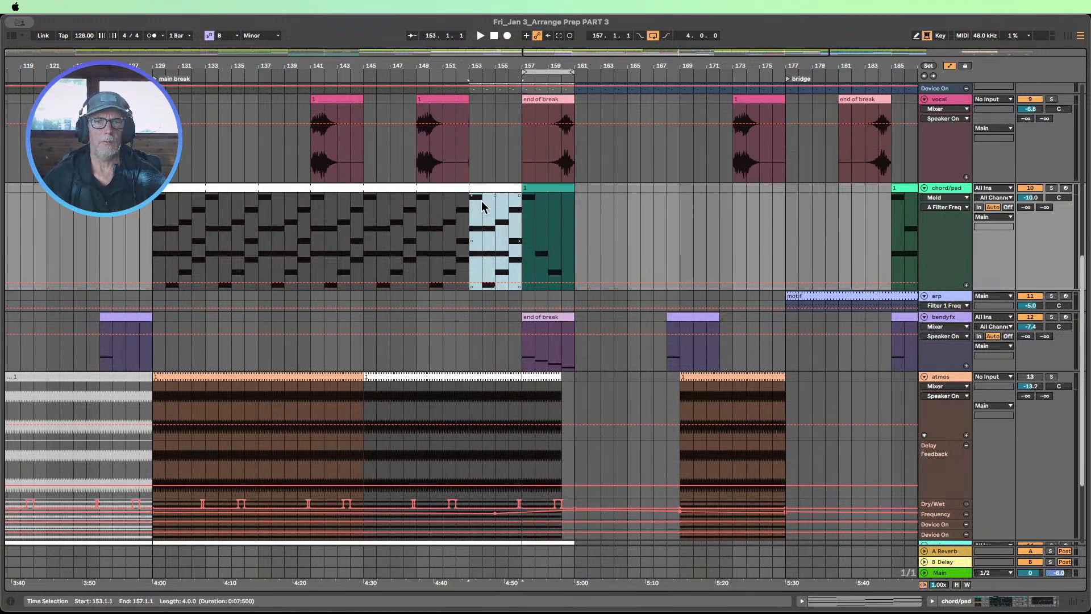
left_click_drag(470, 220, 480, 211)
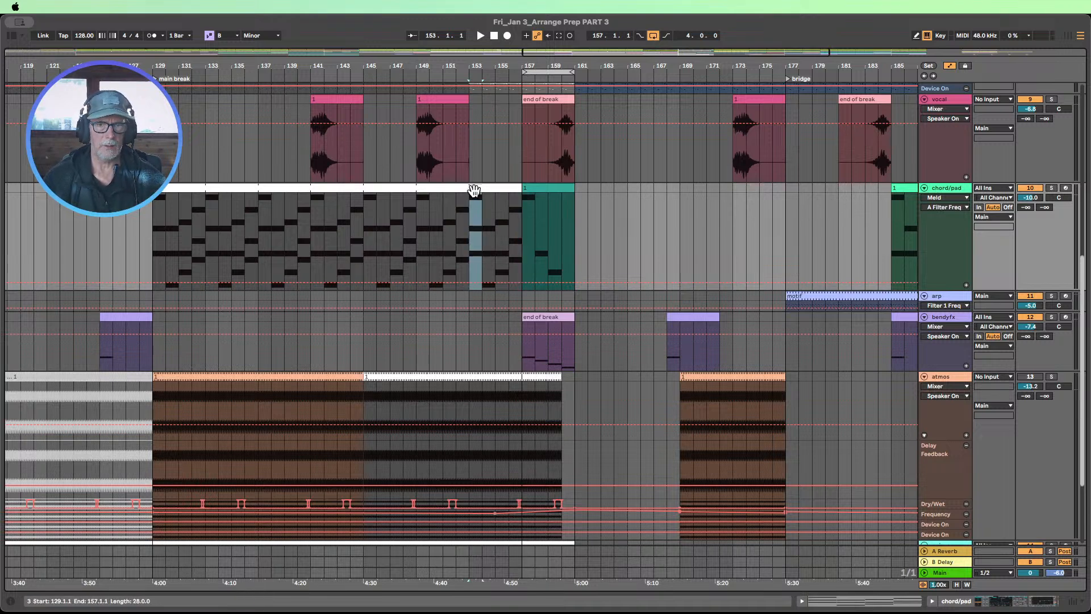
left_click_drag(474, 189, 521, 196)
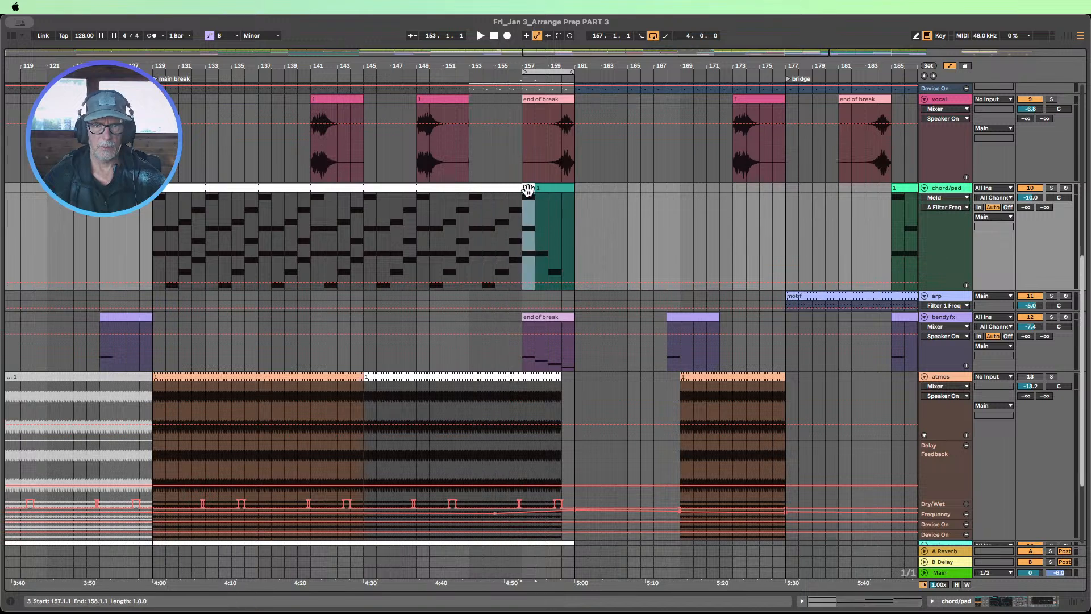
left_click_drag(524, 217, 572, 195)
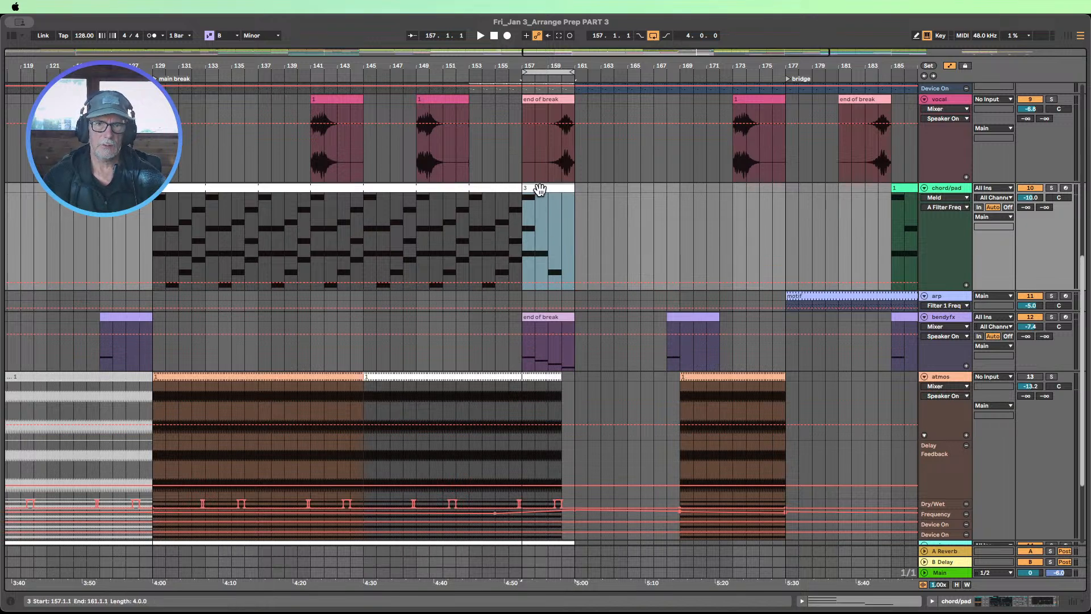
Step: Deactivate the D3 and B3 notes in the first bar of the consolidated chord/pad clip and listen from bar 154
double_click(539, 189)
left_click(310, 245)
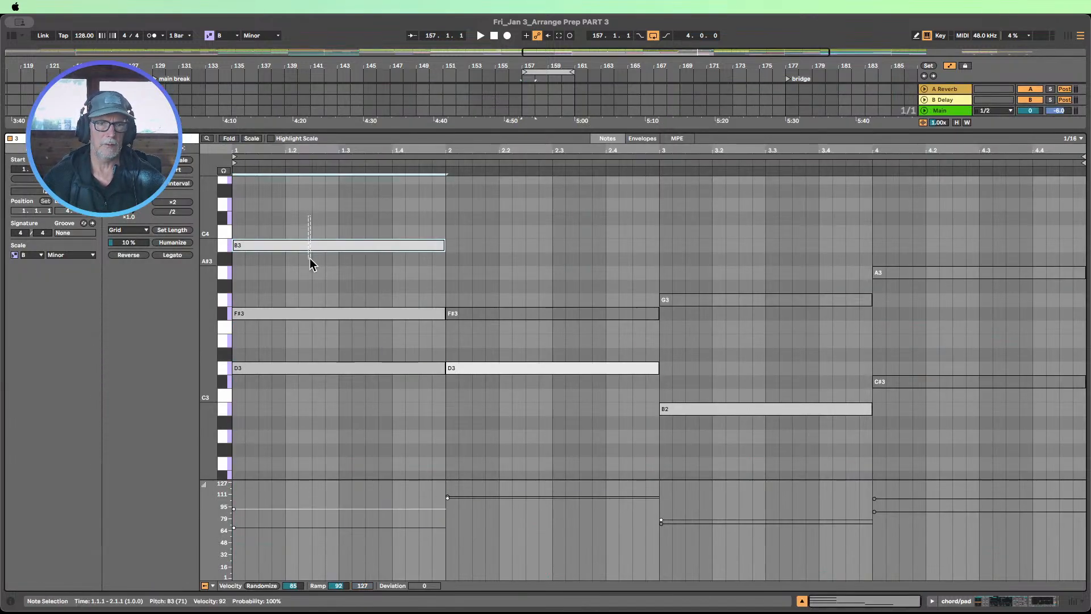
left_click_drag(328, 412, 320, 348)
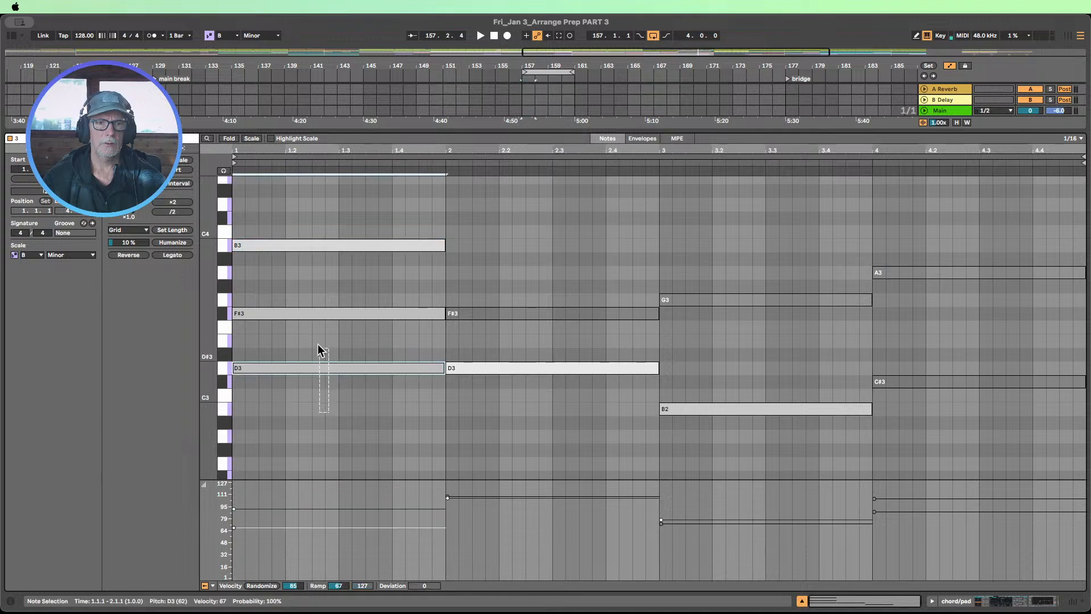
left_click_drag(310, 304, 297, 202)
left_click(492, 75)
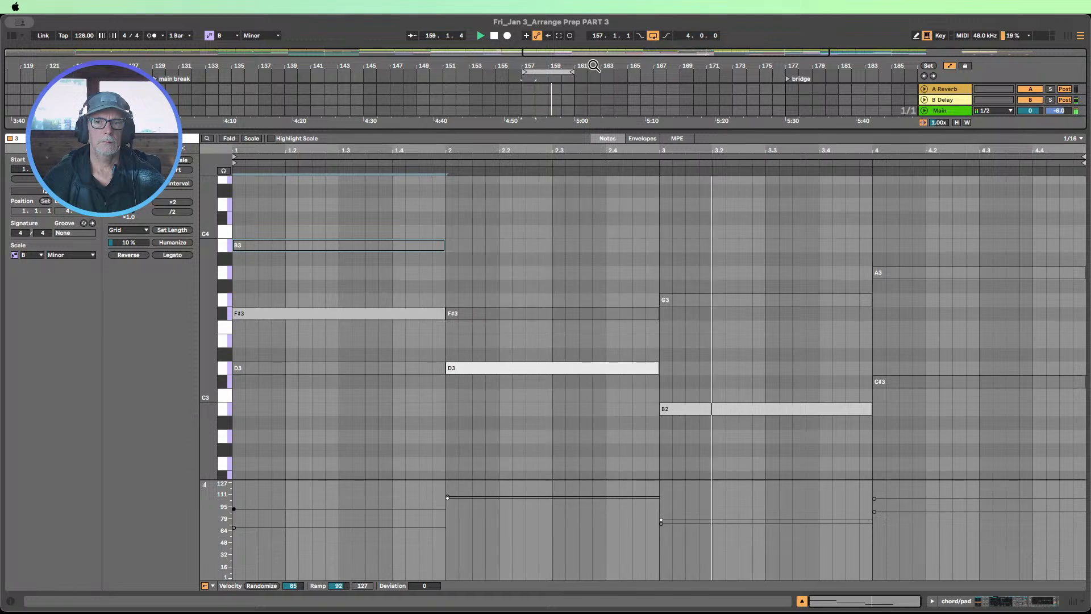
Step: Reactivate B3 and deactivate F#3 in the clip's first bar and listen to the change
left_click_drag(305, 346, 305, 212)
key("0")
key("0")
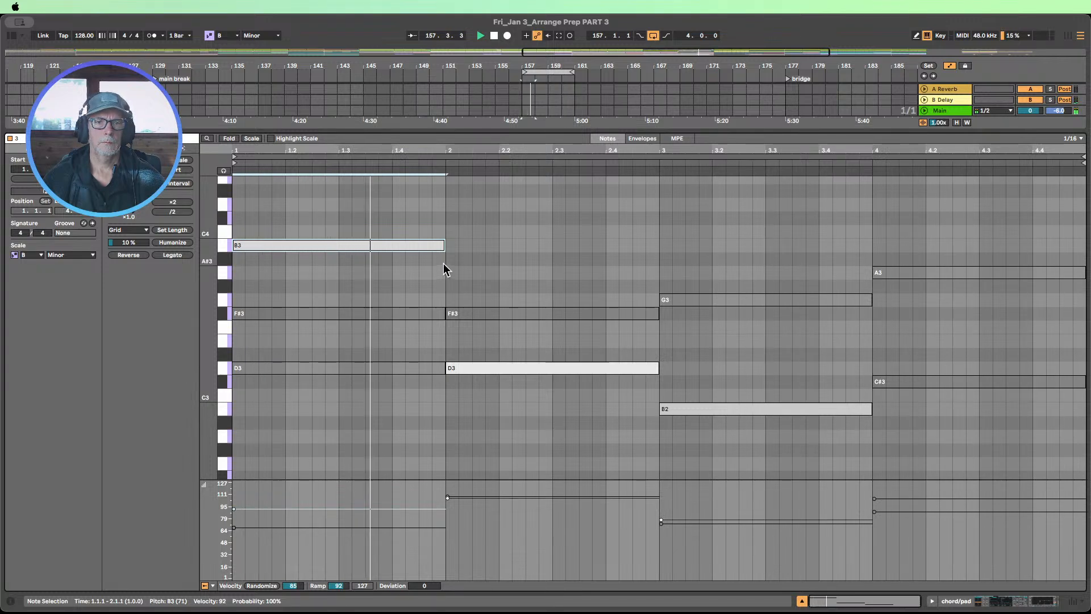
left_click(494, 36)
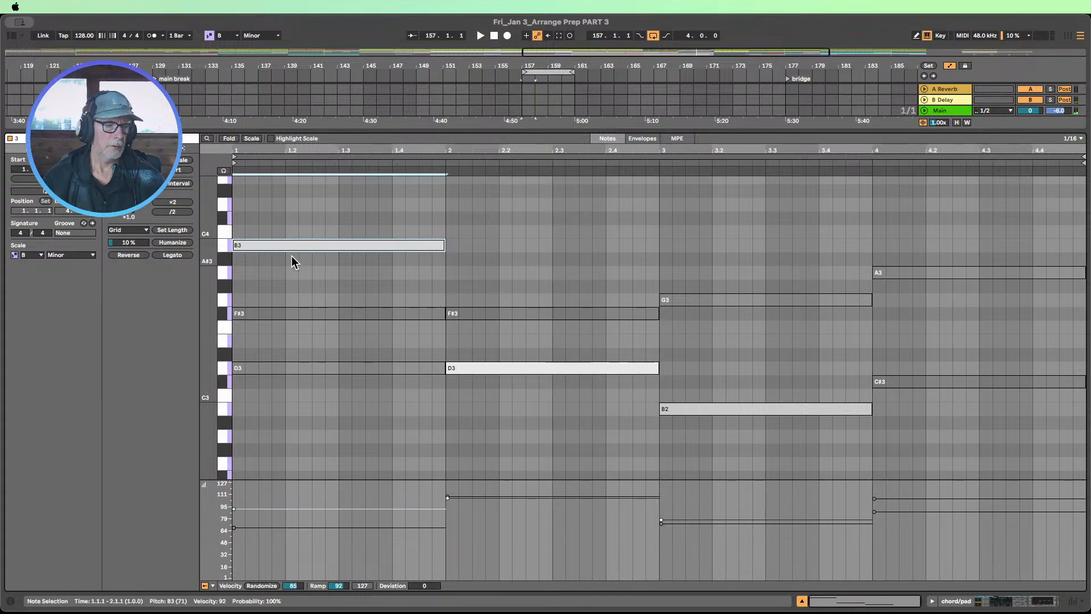
Step: Lower the first bar's B3 note two semitones to A3 and listen to the end of the break from bar 153
key("Down")
key("Down")
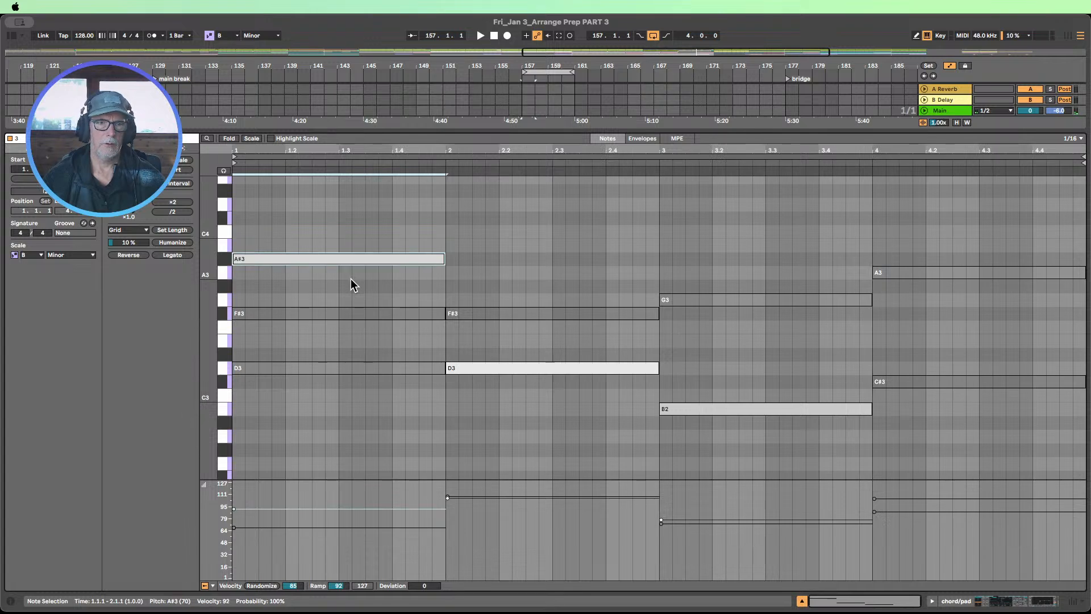
left_click(481, 37)
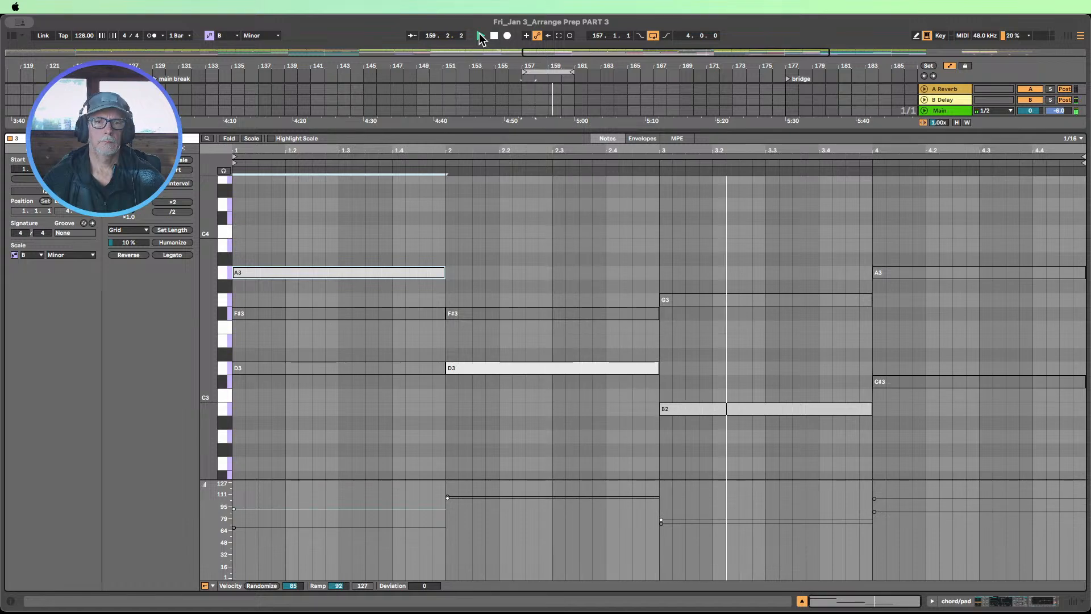
left_click(802, 601)
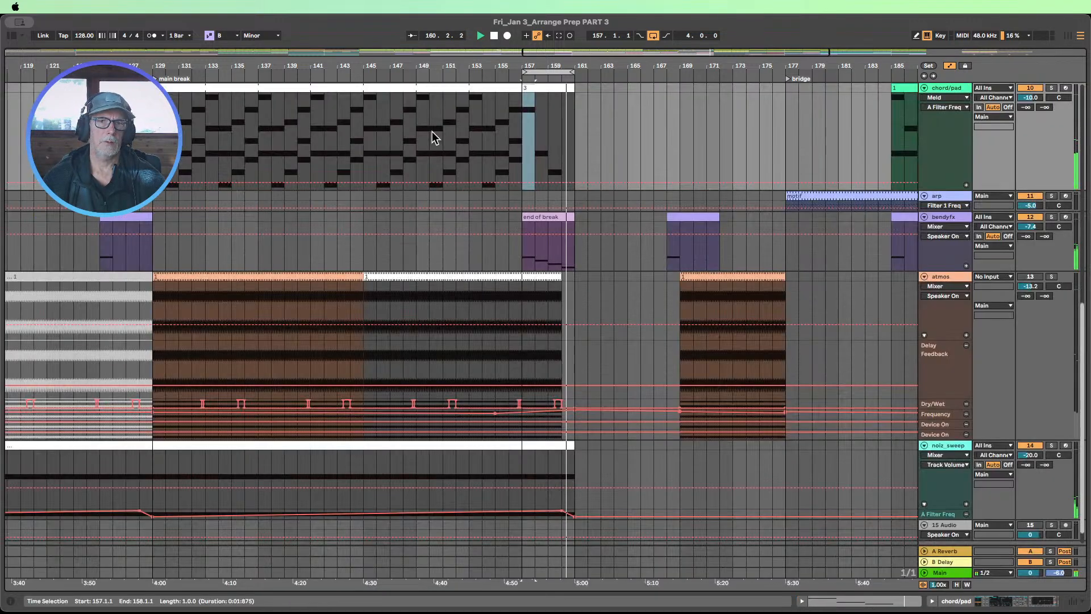
left_click(473, 75)
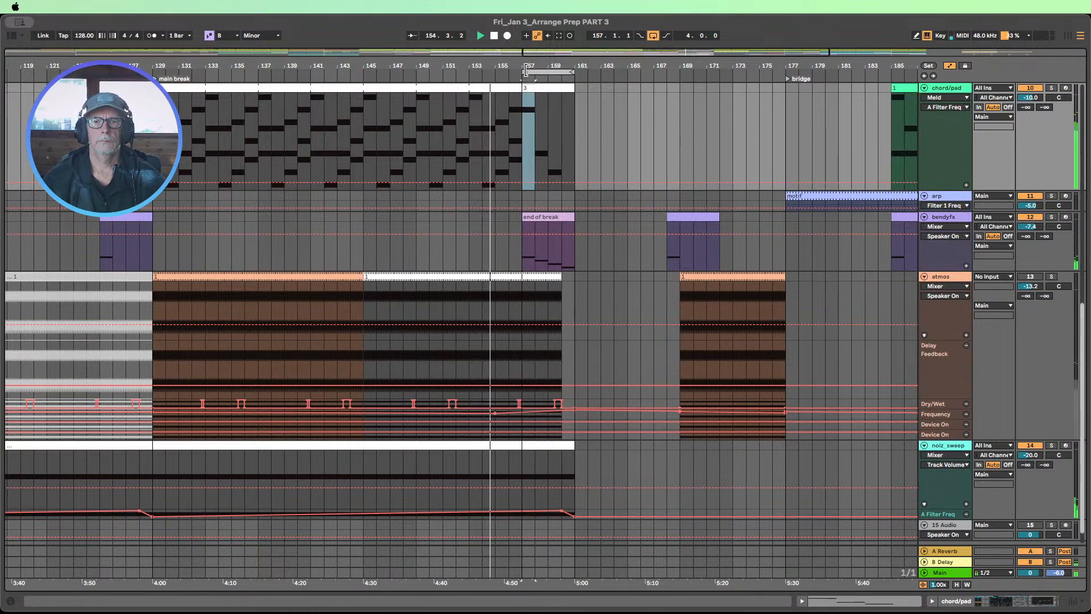
scroll(634, 184, "up", 1)
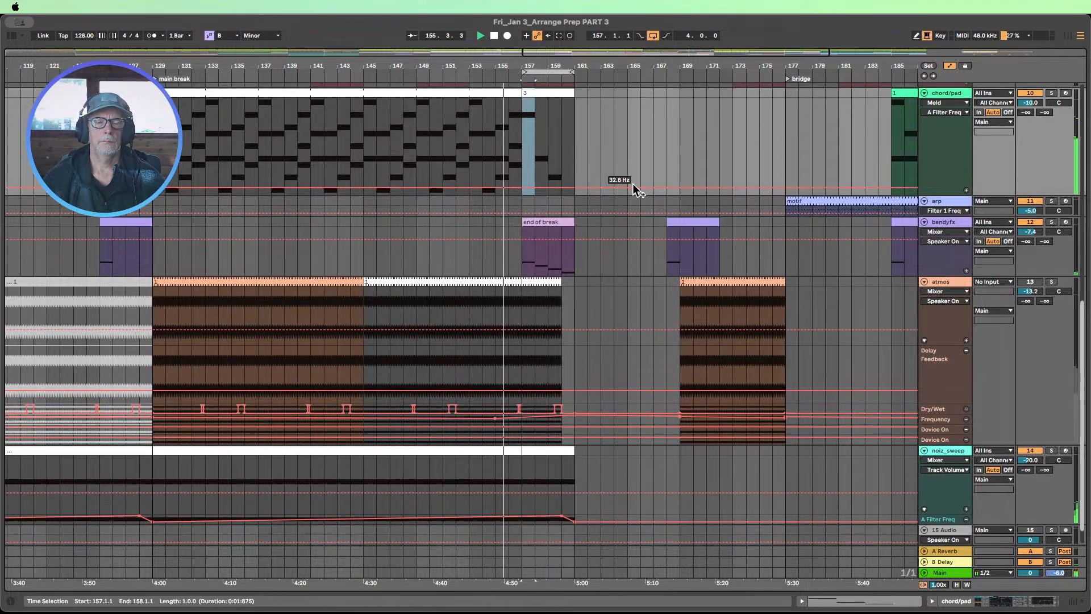
scroll(632, 184, "up", 2)
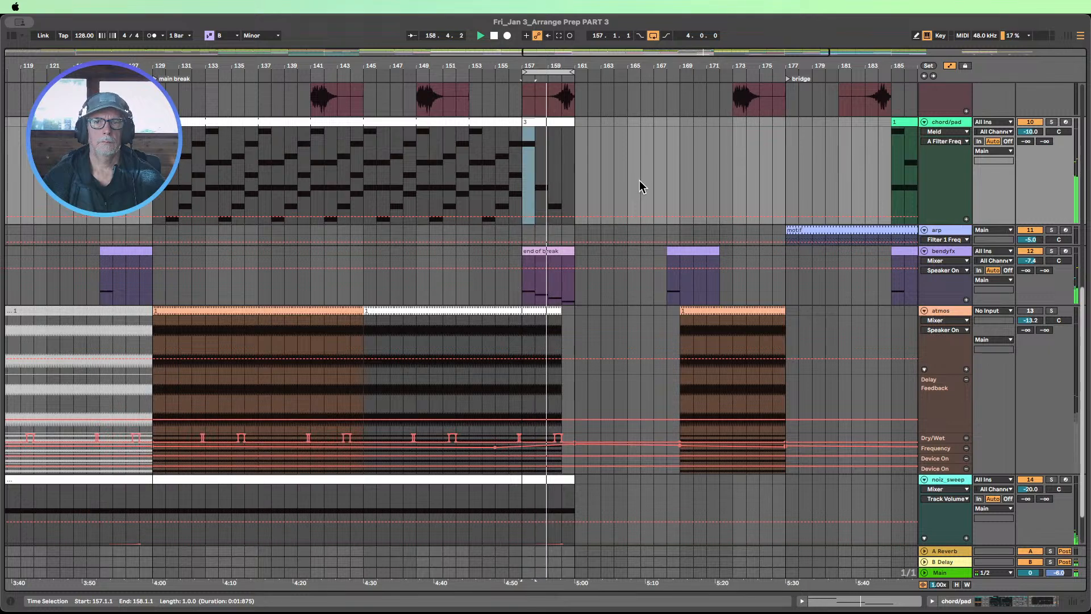
Step: Transpose the first bar's A3 note down an octave to A2 and listen from bar 154
double_click(542, 124)
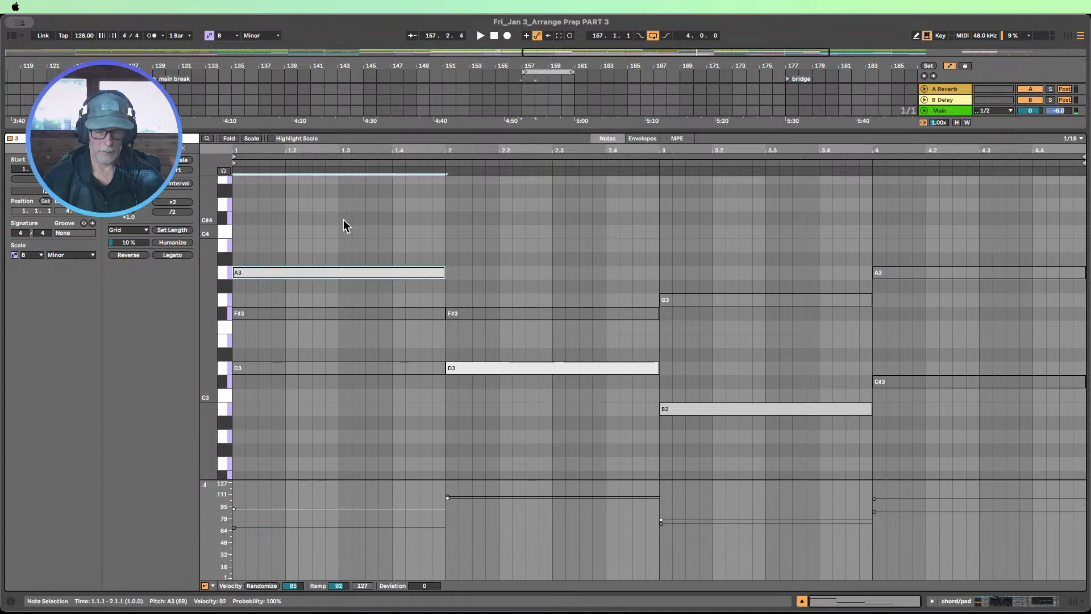
key("shift+Down")
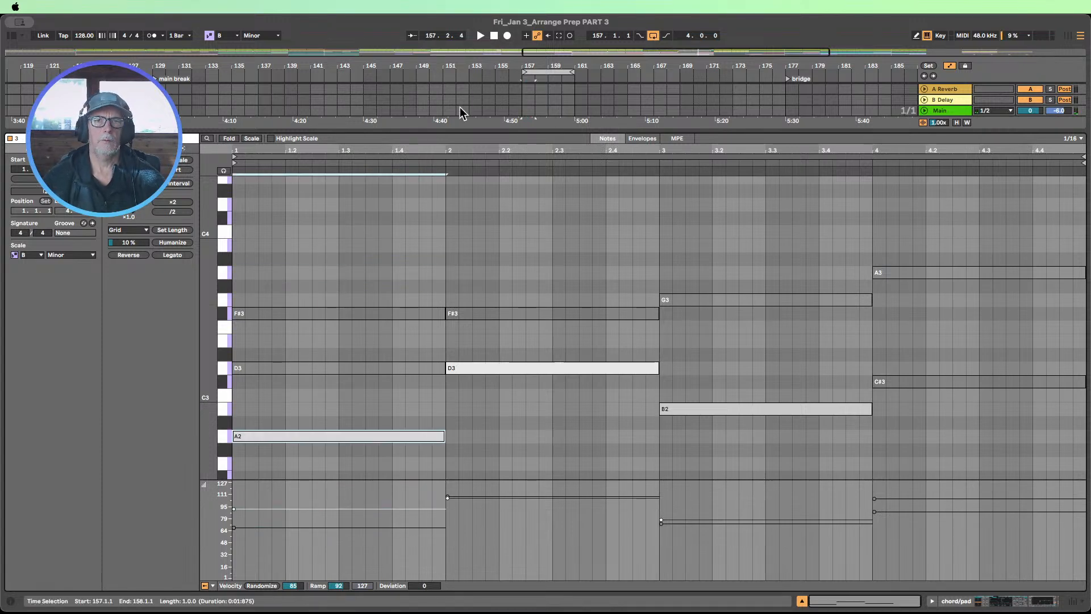
left_click(487, 74)
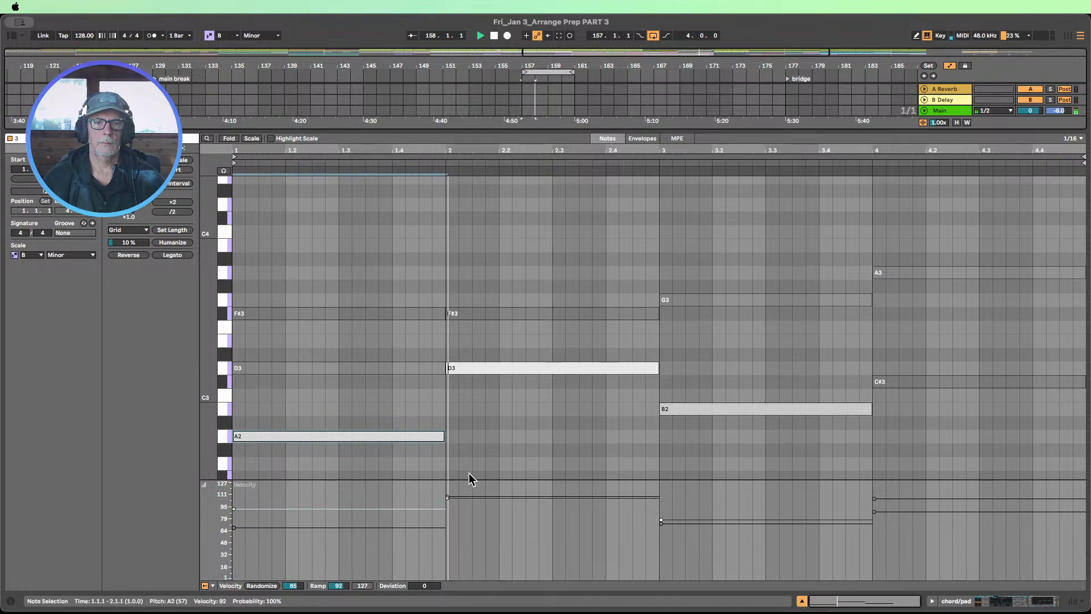
Step: Raise the first bar's A2 note four semitones to C#3 and listen to the end of the break from bar 155
key("space")
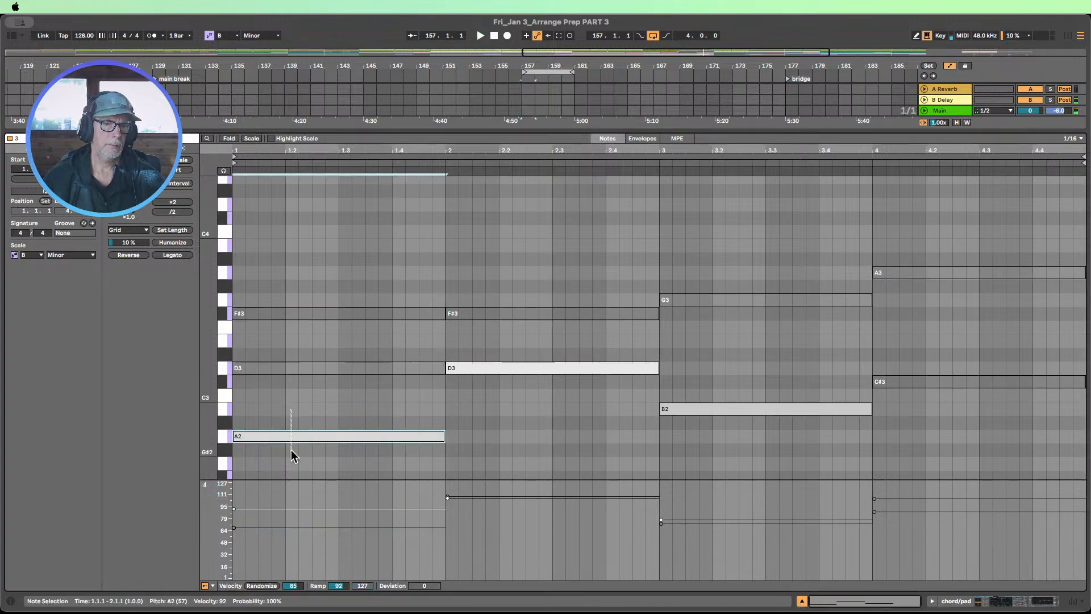
key("Up")
key("Up")
key("Up")
key("Up")
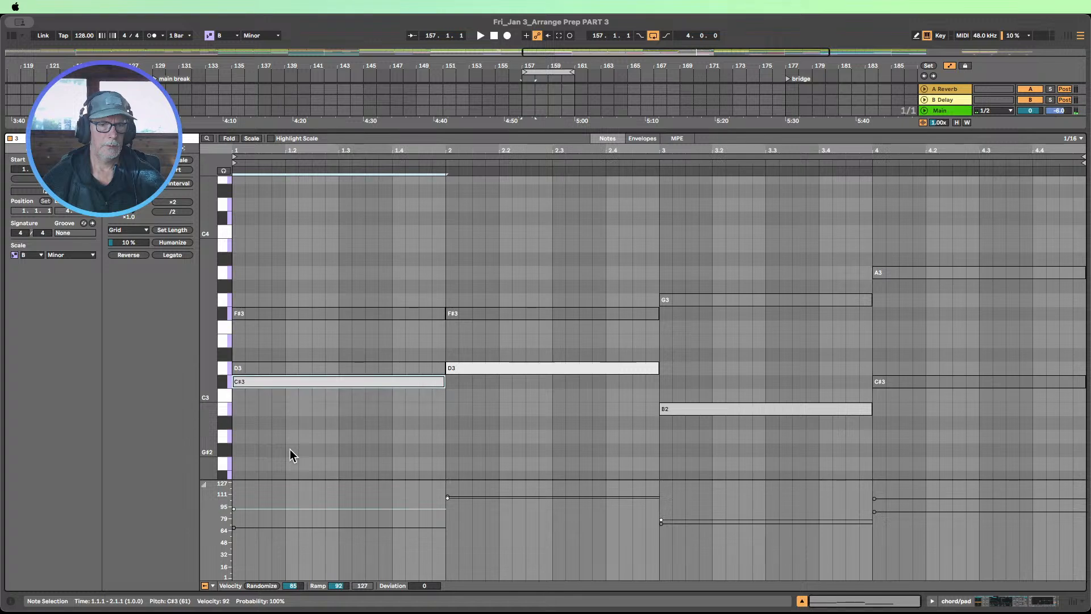
left_click(527, 111)
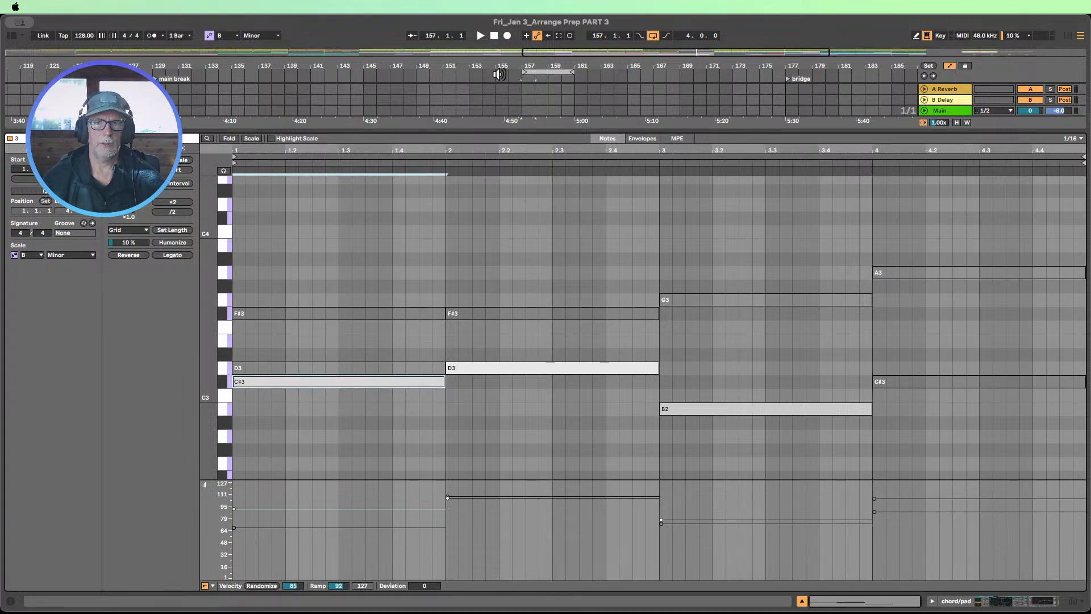
left_click(494, 73)
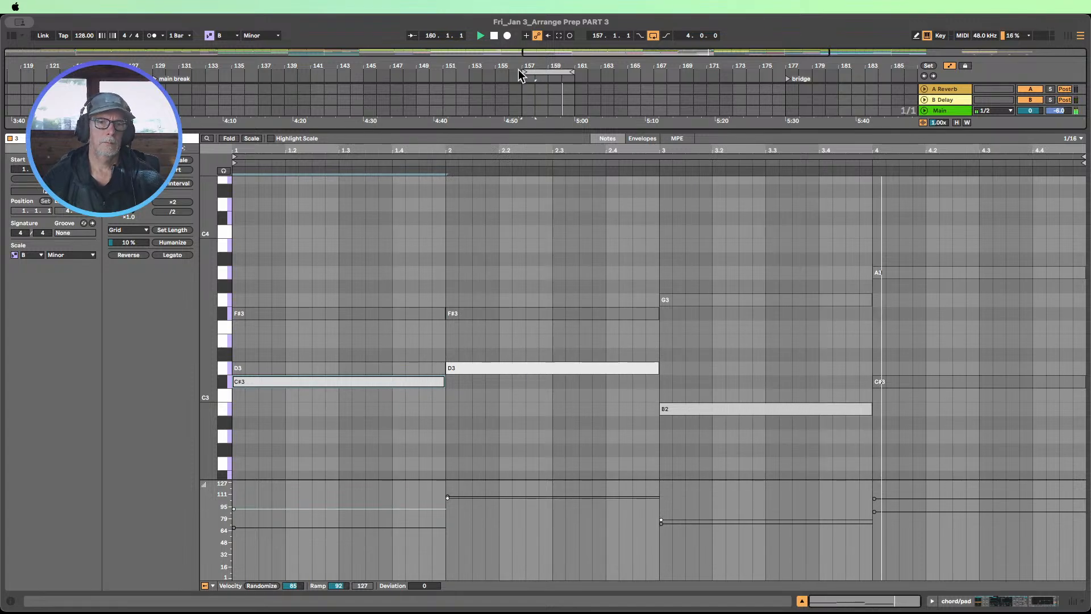
Step: Try the first bar's C#3 note at B2 and settle it on D3 while the break plays
left_click(333, 391)
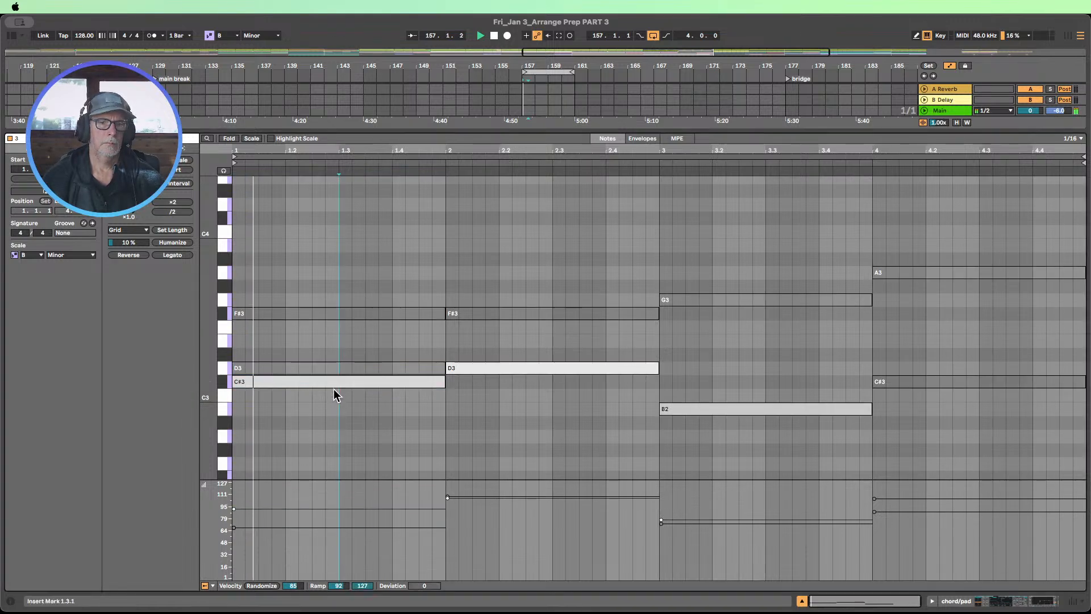
left_click(334, 384)
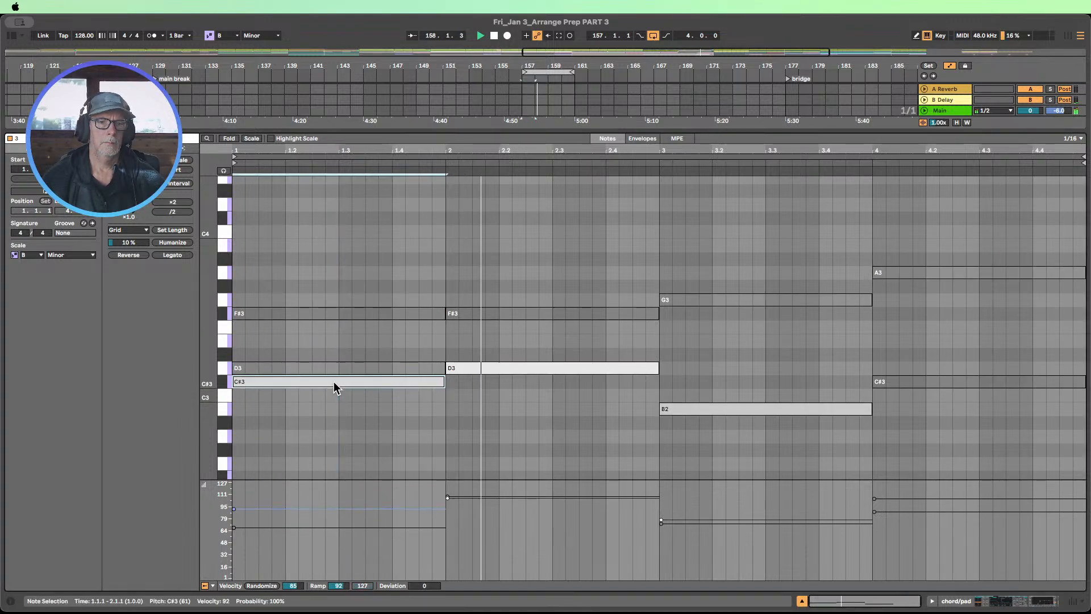
key("Down")
key("Down")
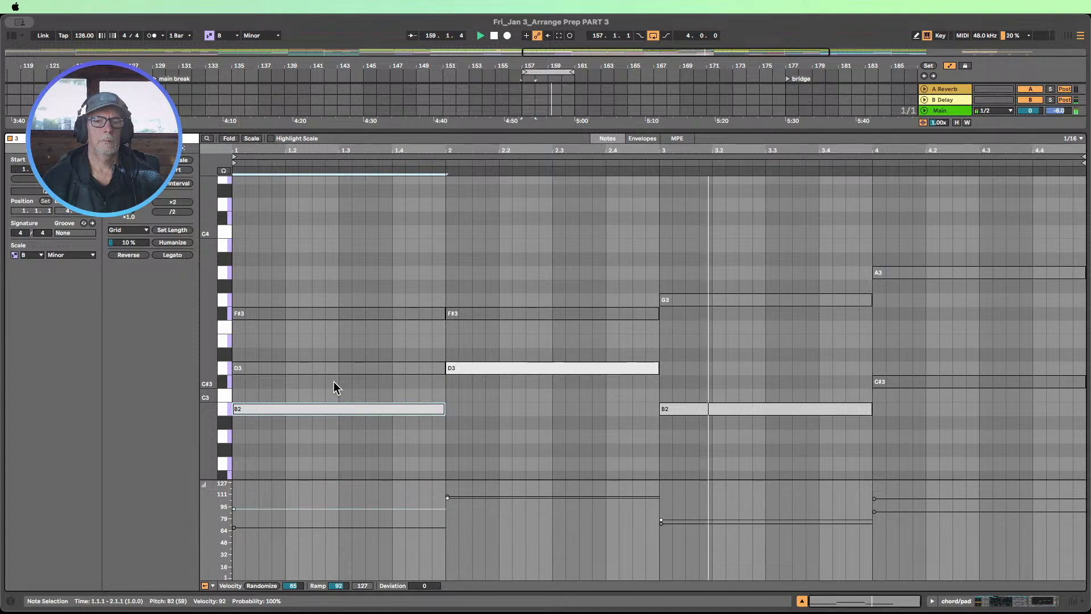
key("Up")
key("Up")
key("Up")
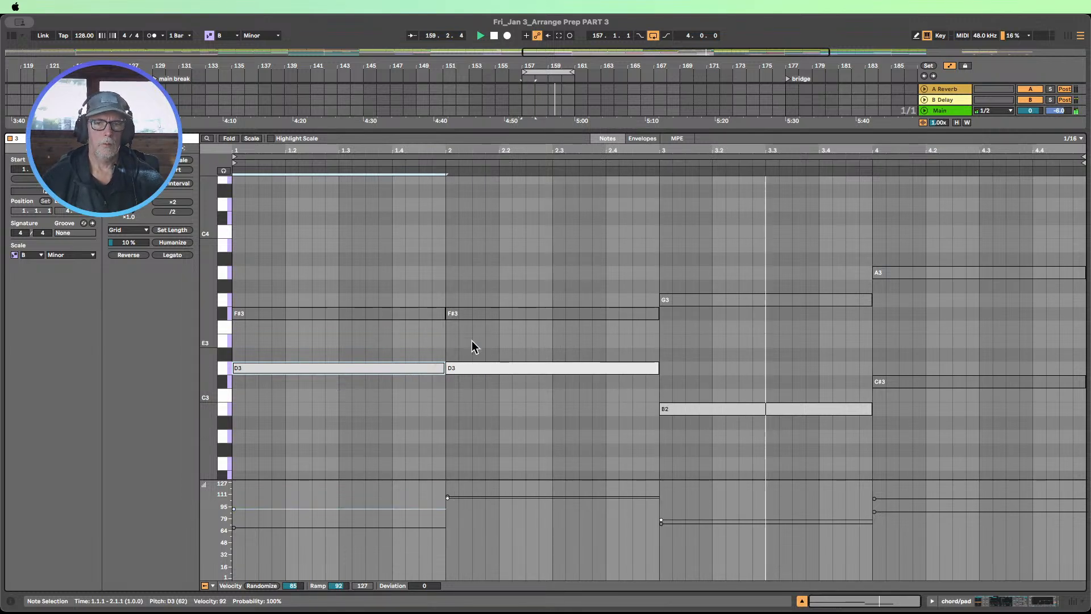
Step: Lower the second bar's D3 note one semitone to C#3 and listen in the arrangement from bar 155
left_click(476, 368)
key("Down")
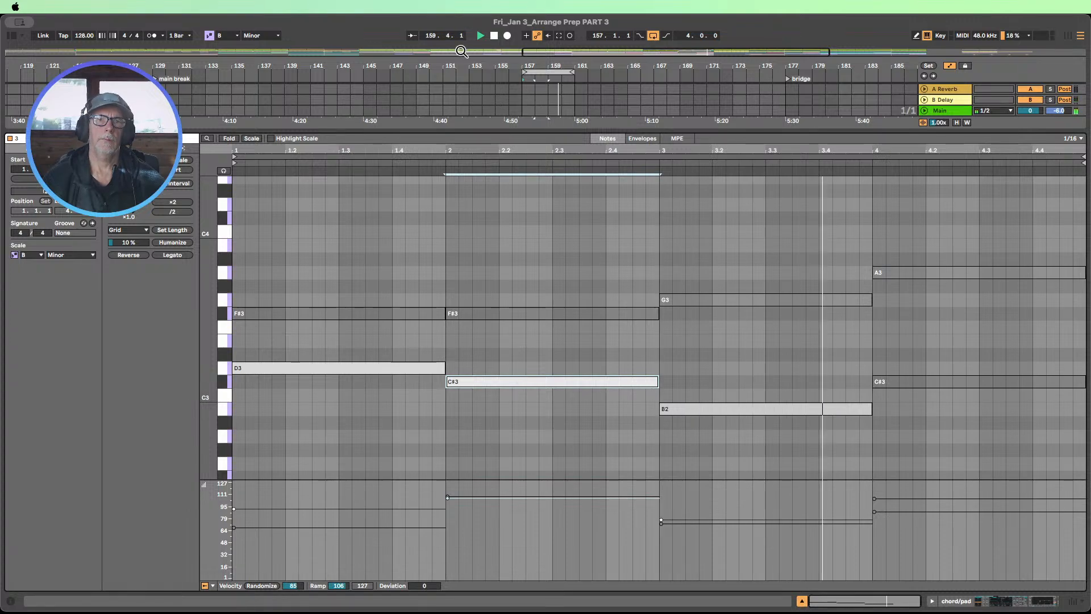
left_click(494, 35)
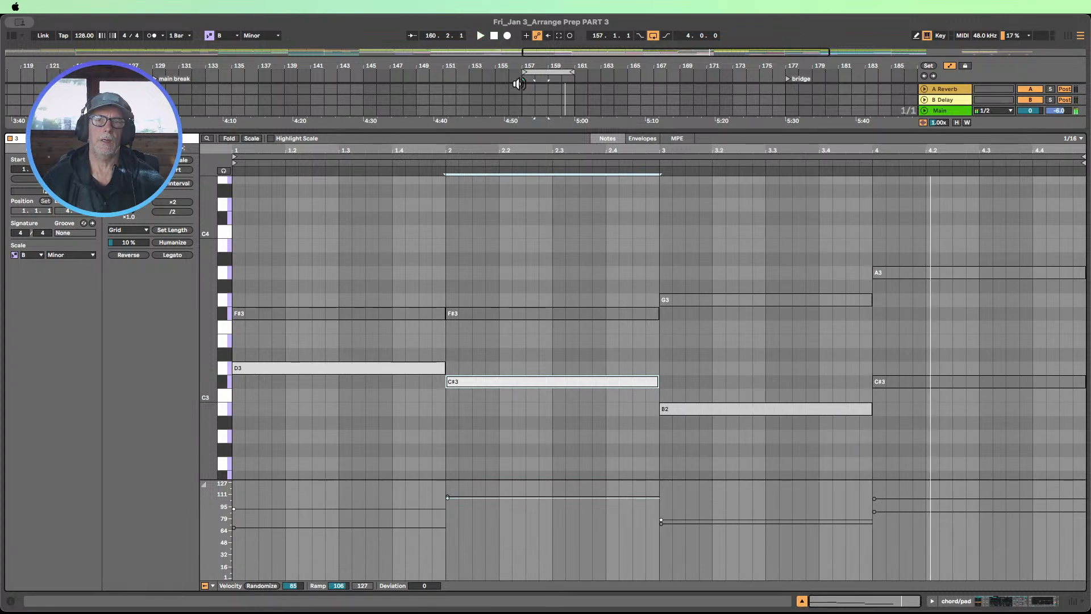
left_click(802, 601)
scroll(501, 188, "up", 5)
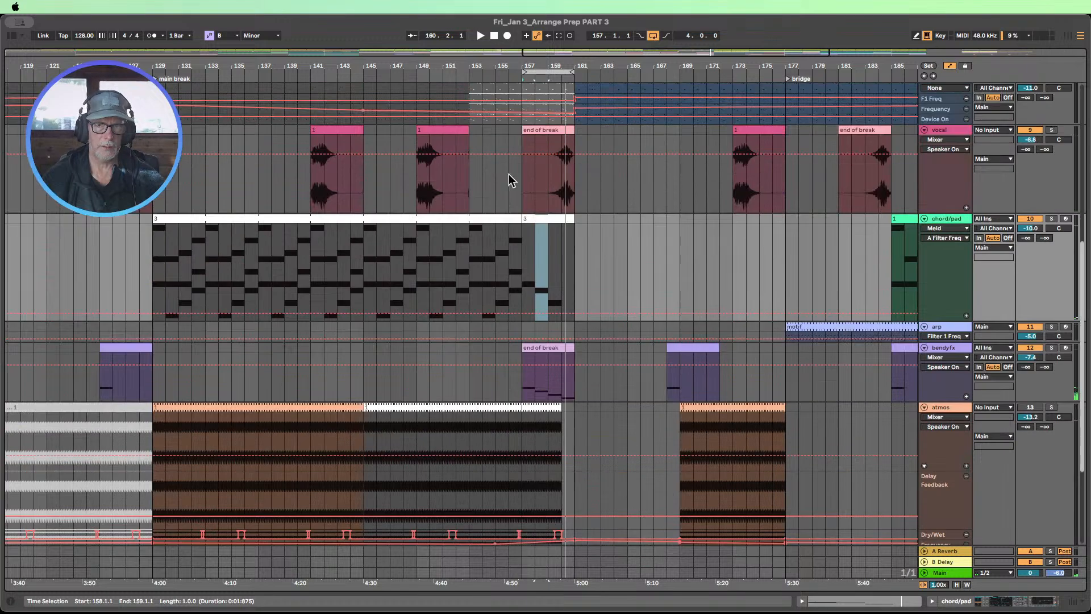
left_click(500, 74)
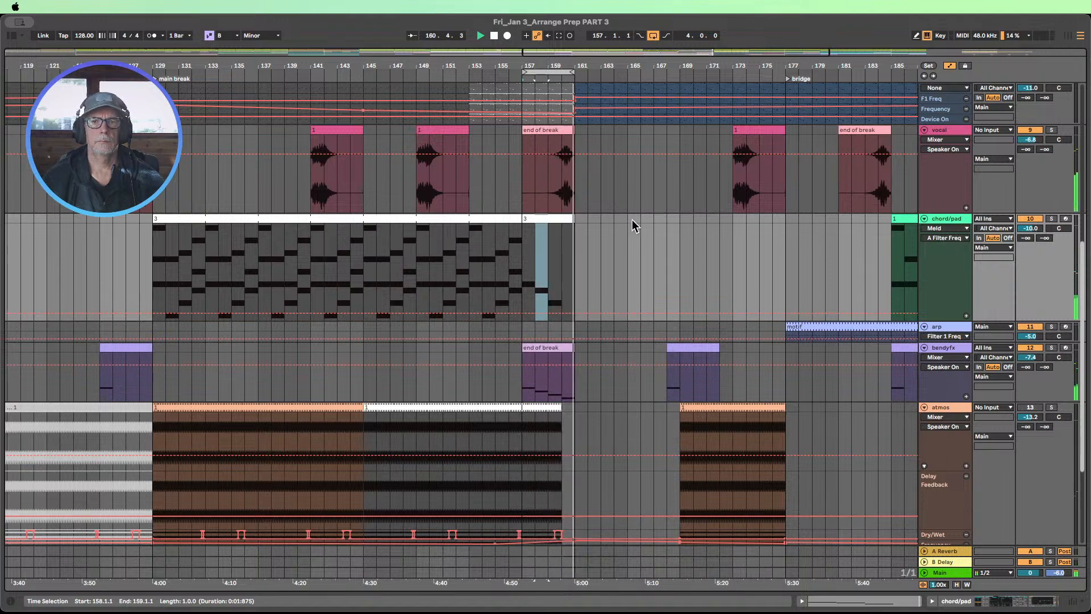
Step: Reactivate the Closed_Hihat track and listen to the end of the break with it playing
scroll(632, 219, "up", 5)
scroll(630, 220, "up", 3)
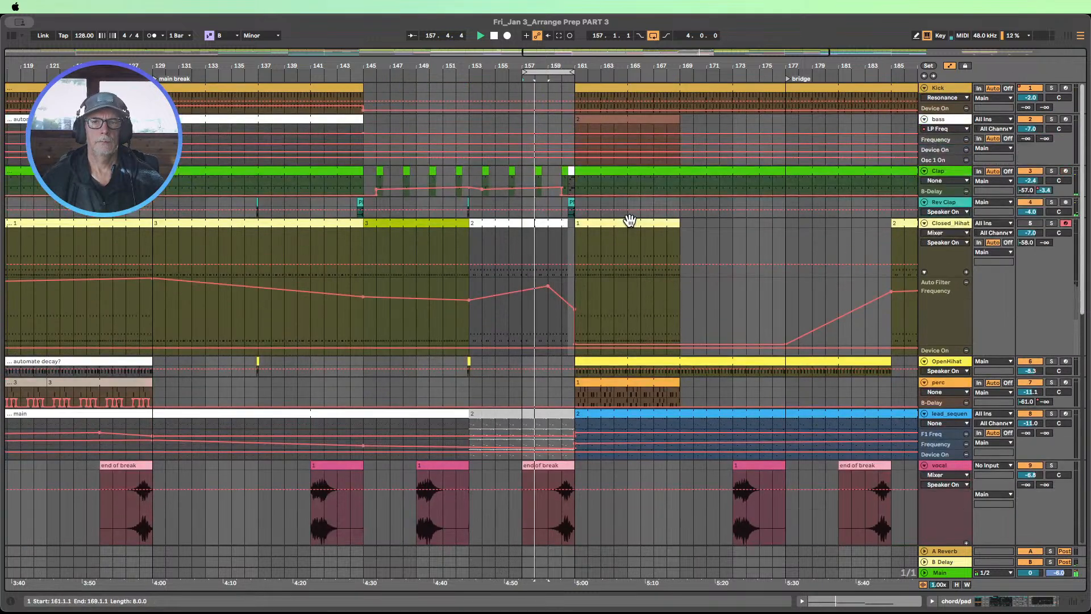
left_click(1035, 225)
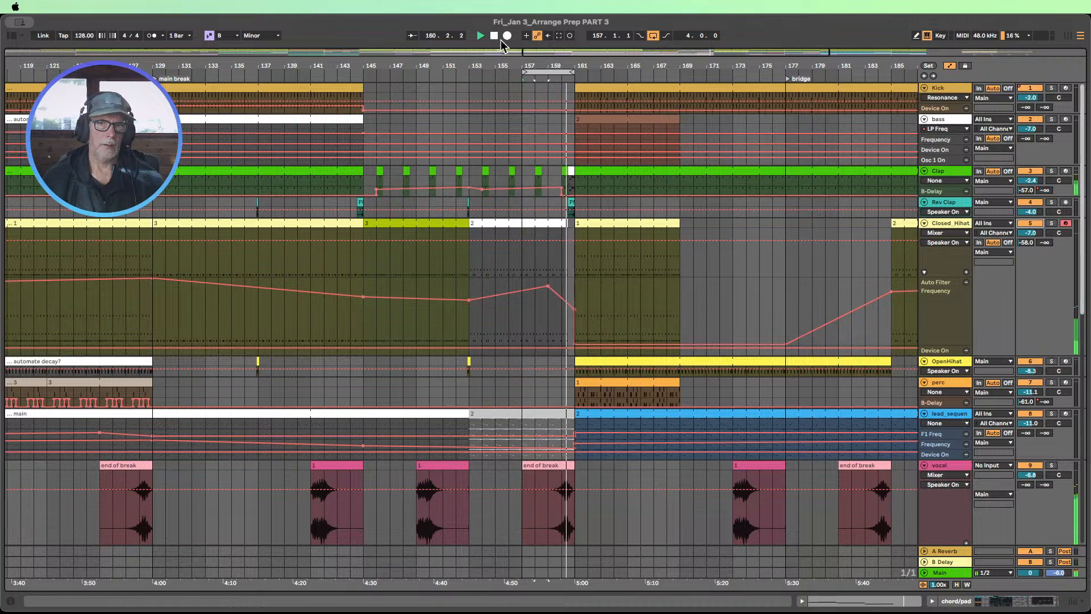
Step: Trim Closed_Hihat clip 2 to start at bar 155 and try to move it with its automation to bar 171
left_click(509, 224)
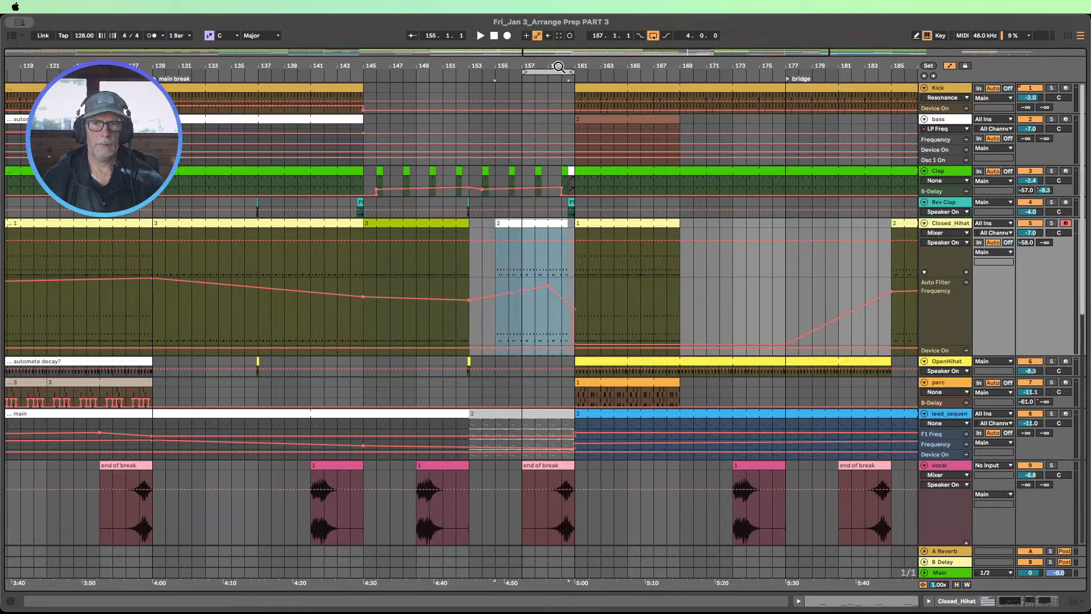
left_click_drag(559, 67, 866, 244)
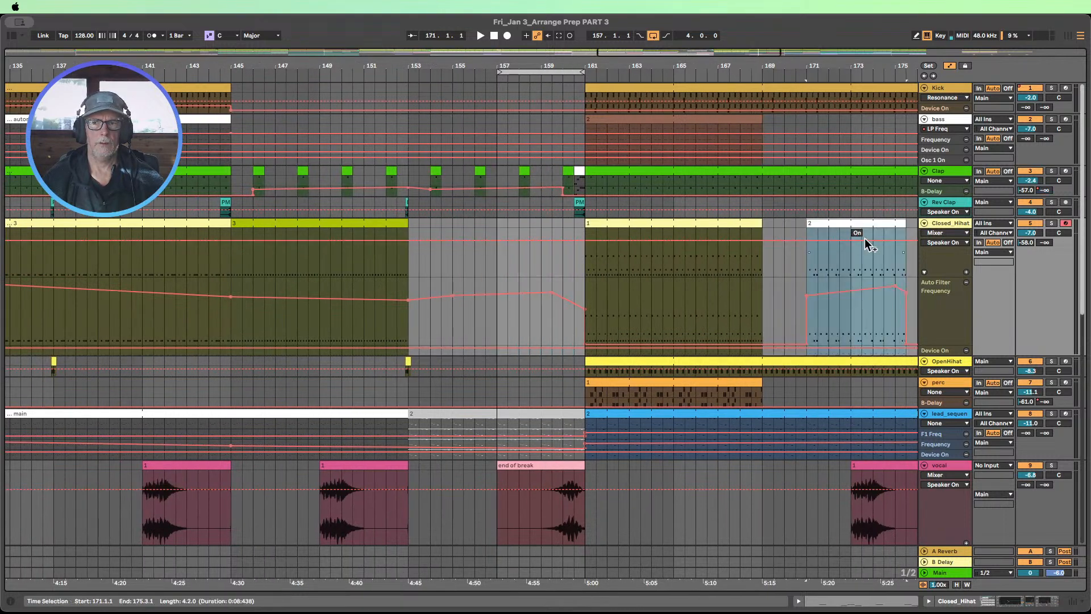
key("super+z")
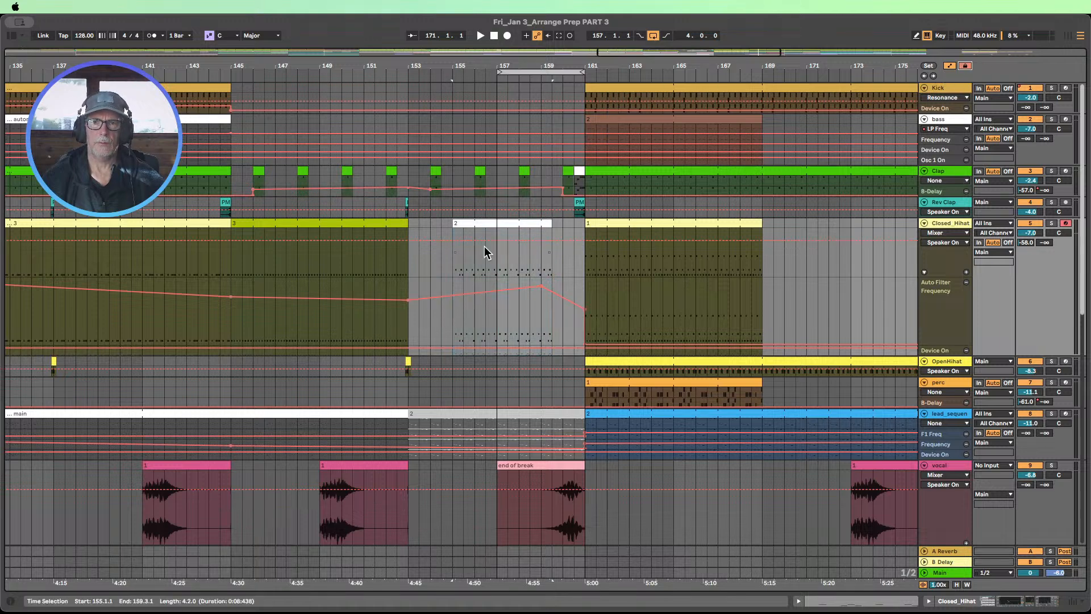
Step: Move the shortened Closed_Hihat clip 2 to bar 171 without its automation, extend clip 3 to 159.3, and listen from bar 151
left_click_drag(483, 224, 841, 265)
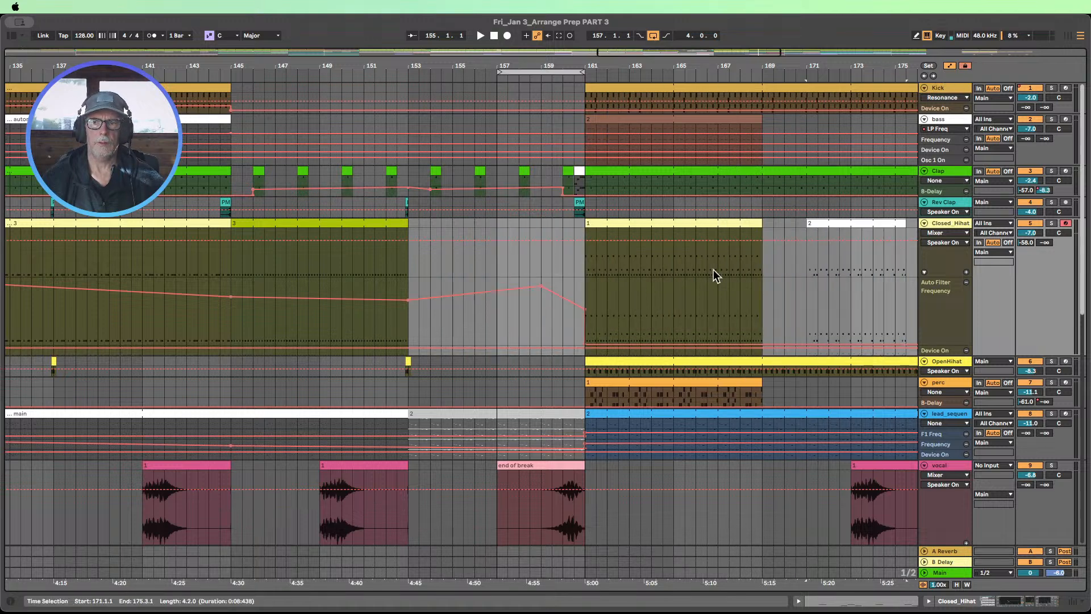
left_click_drag(405, 223, 545, 227)
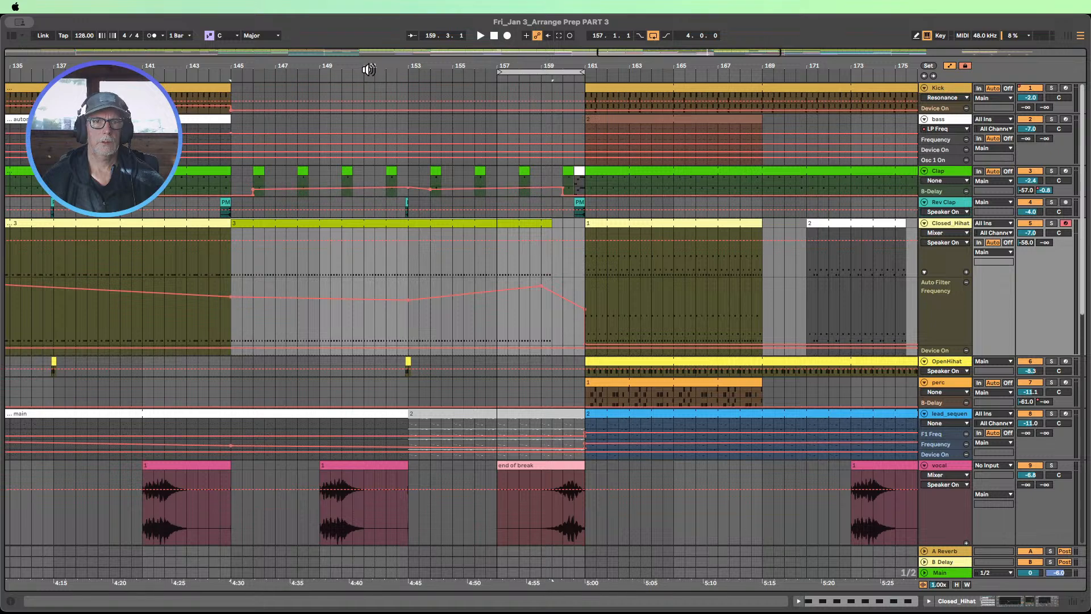
left_click(368, 69)
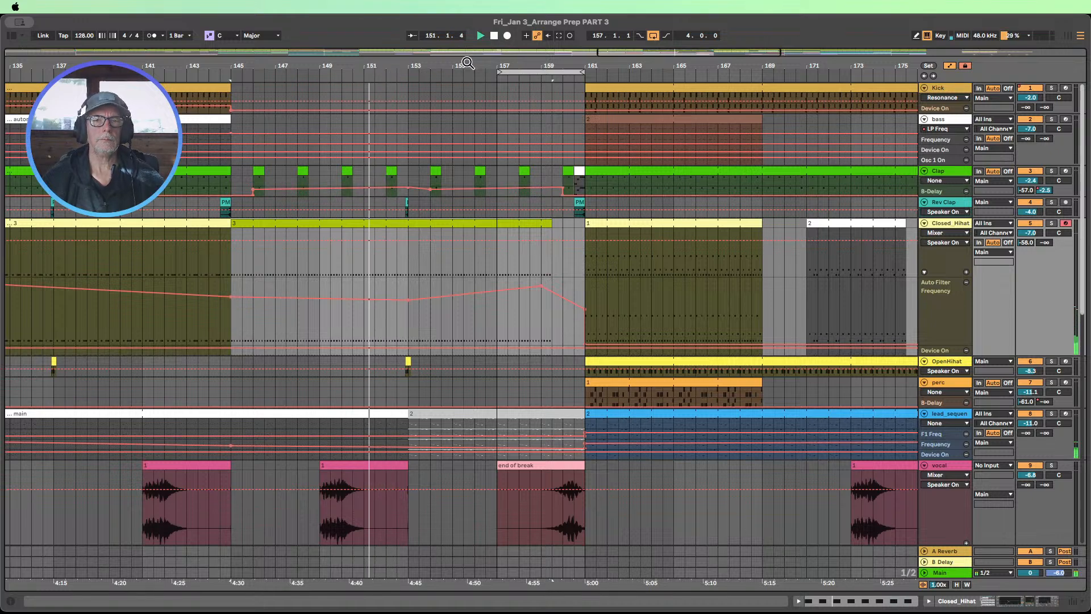
left_click_drag(505, 67, 502, 65)
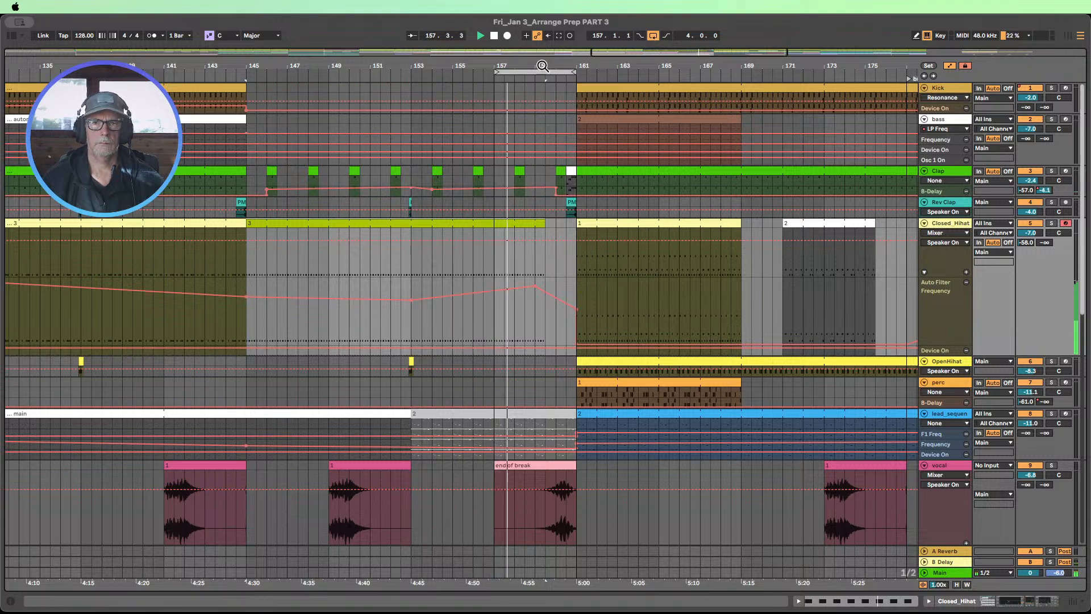
left_click_drag(544, 66, 488, 50)
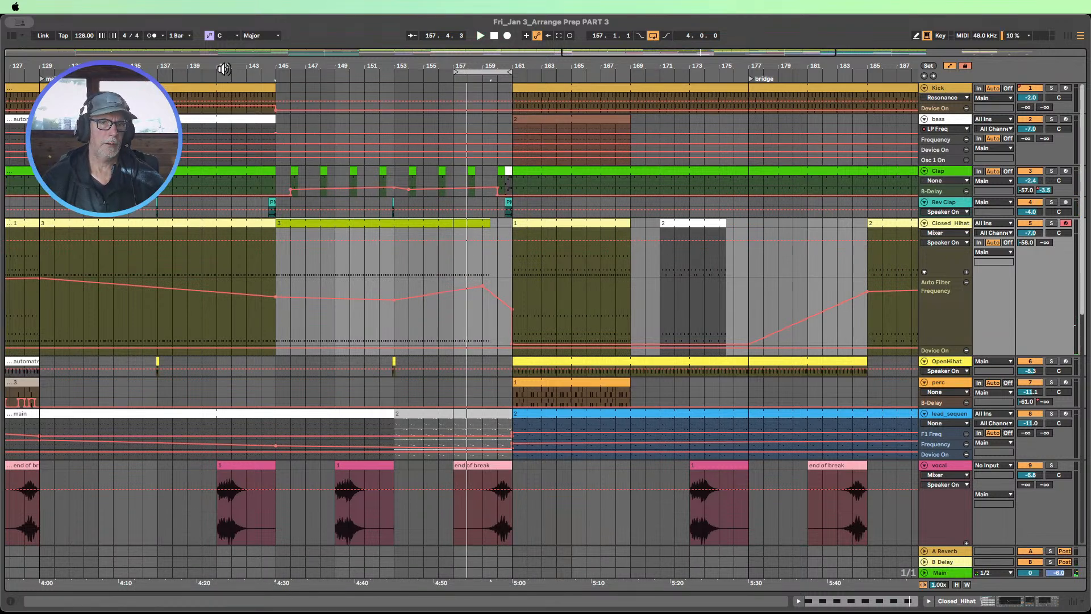
Step: Undo the Closed_Hihat clip 3 extension along with the move and trim of clip 2
left_click_drag(495, 69, 503, 297)
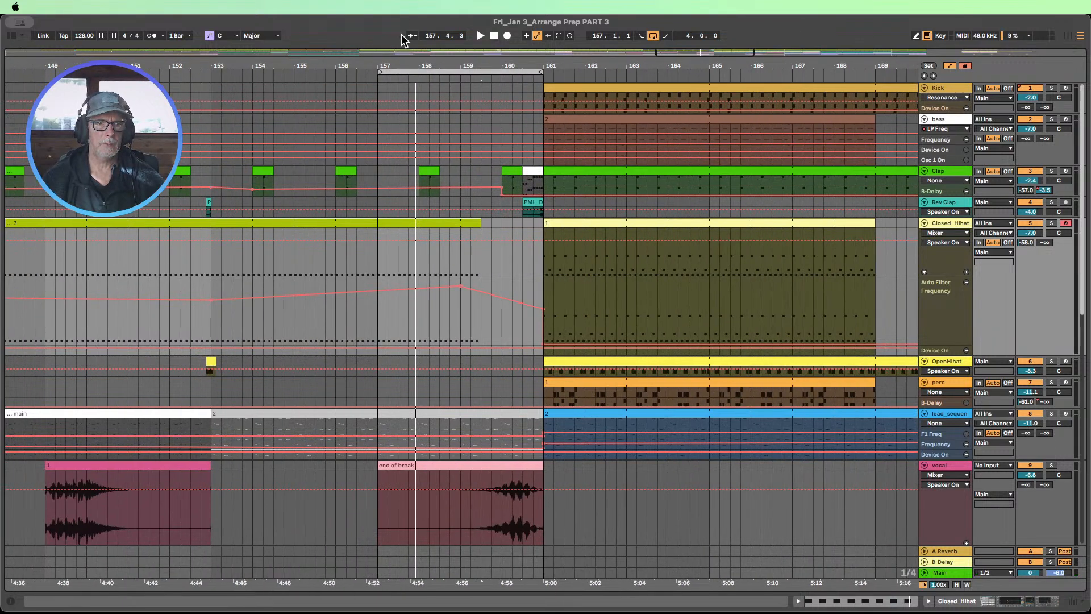
left_click_drag(391, 66, 389, 23)
key("super+z")
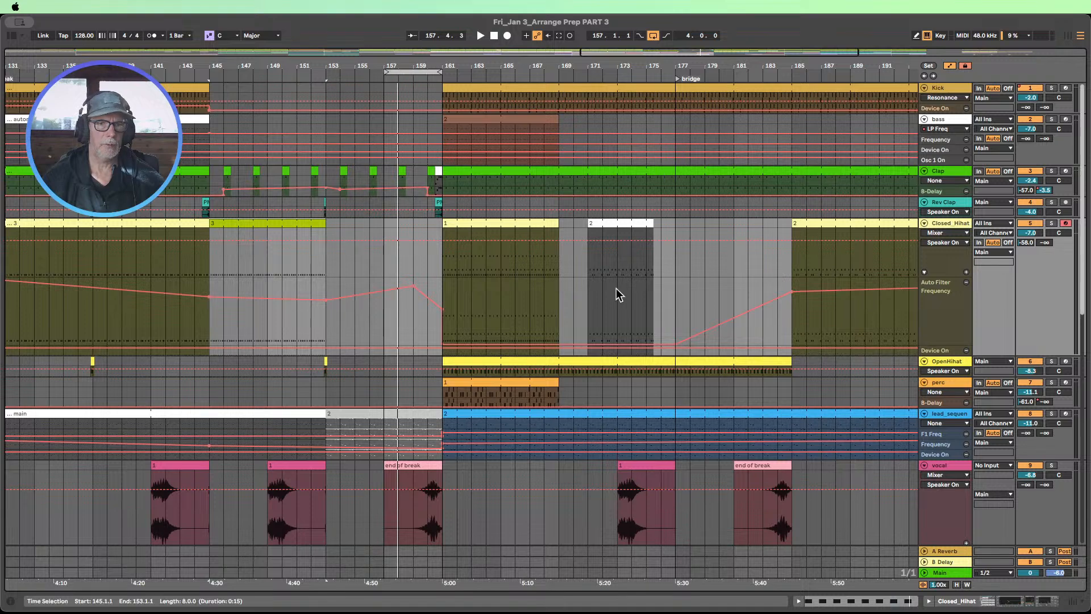
key("super+z")
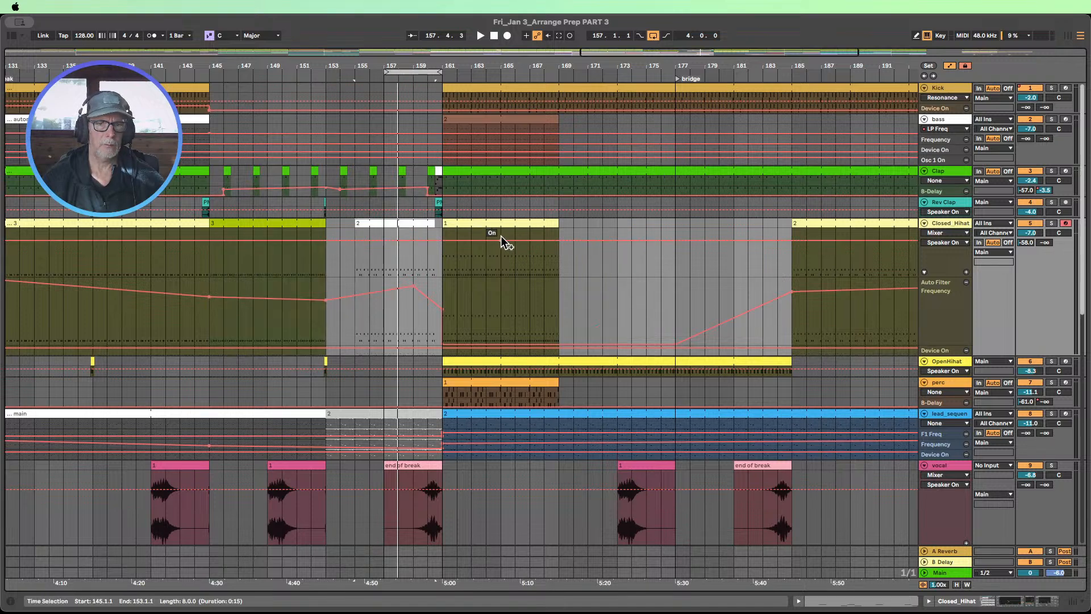
key("super+z")
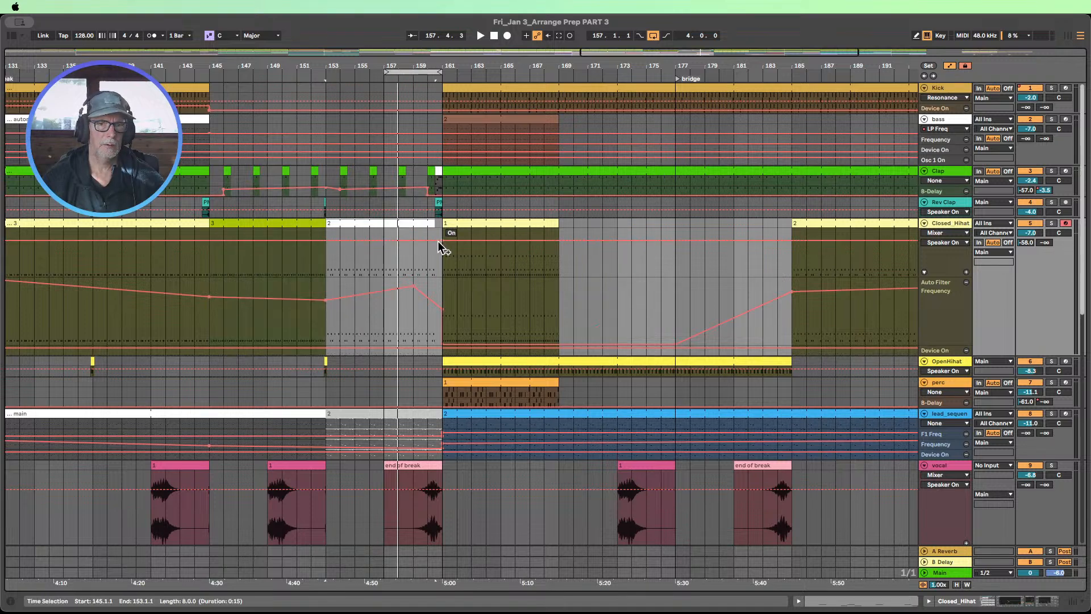
Step: Move the full Closed_Hihat clip 2 out to bar 172 and extend clip 3 to 160.3.1 in its place
left_click_drag(423, 64, 471, 254)
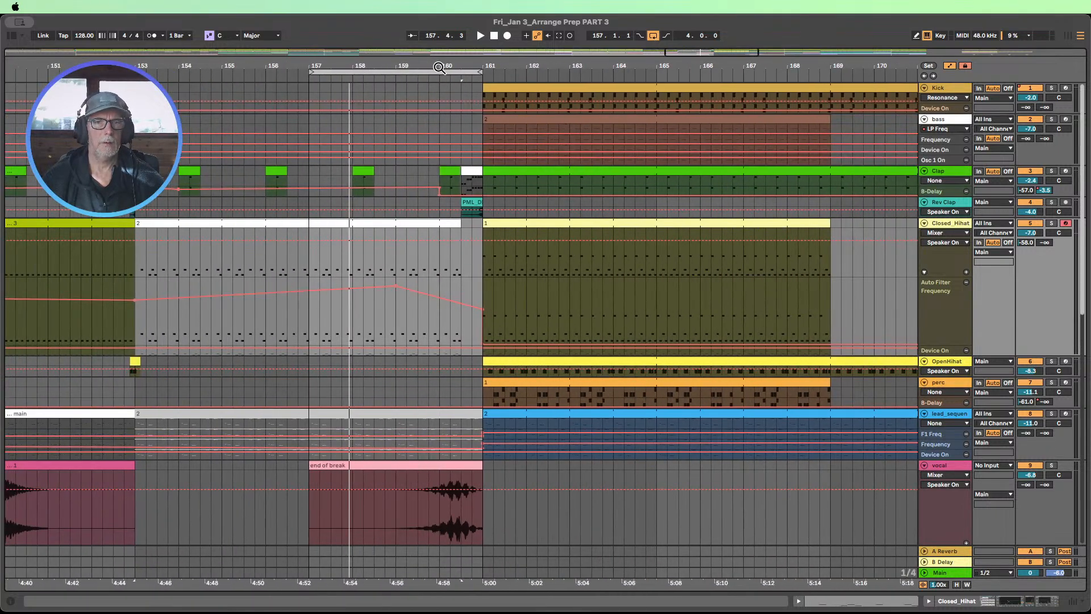
key("minus")
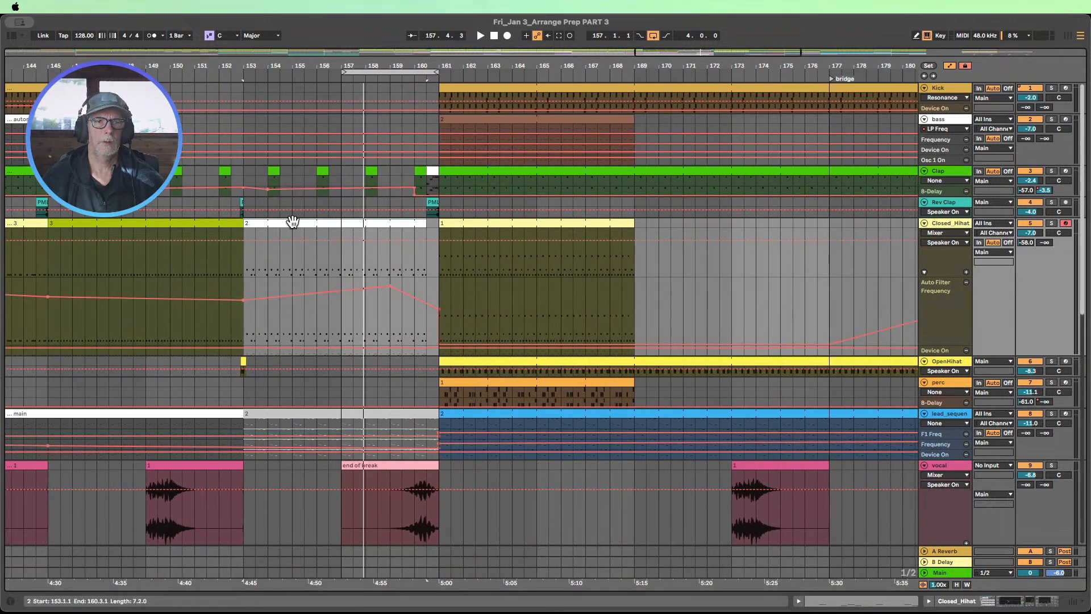
left_click_drag(293, 222, 758, 270)
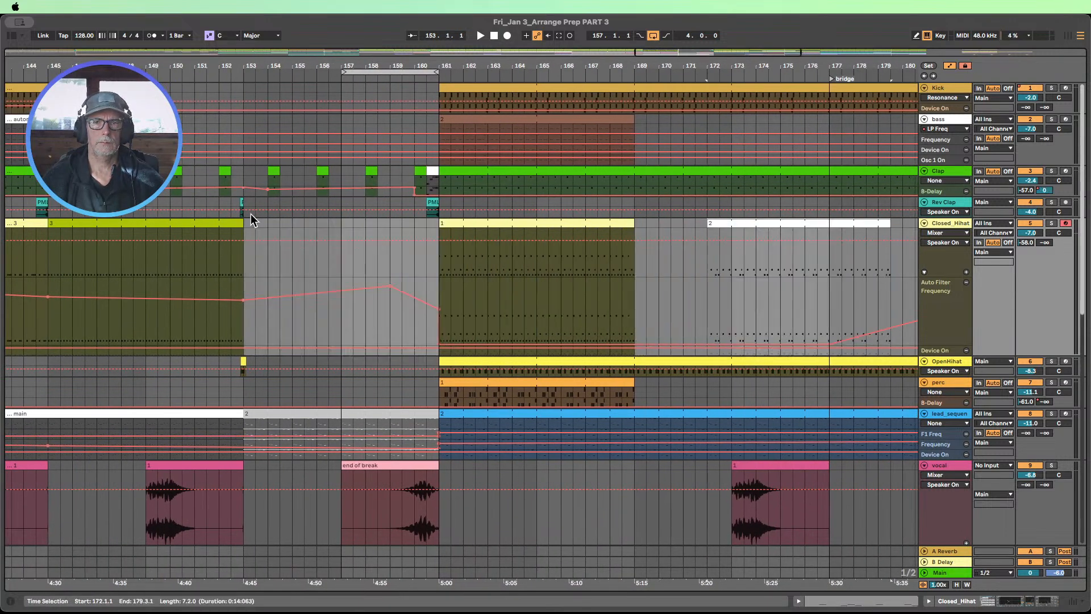
left_click_drag(239, 222, 427, 228)
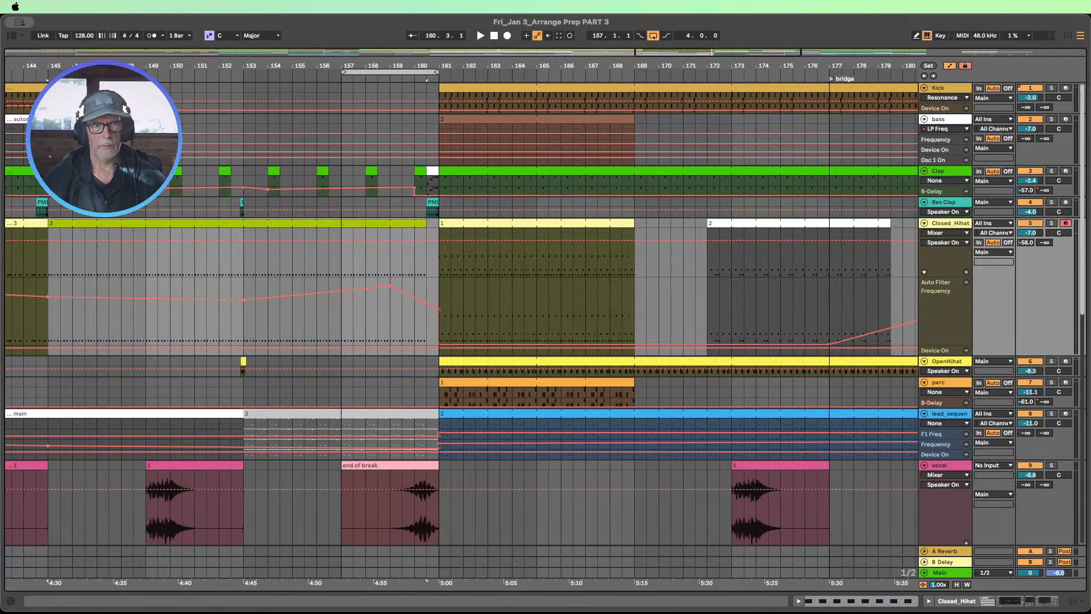
Step: Play into the break and add a breakpoint at bar 149 on Closed_Hihat's Auto Filter Frequency, lowered to about 1.53 kHz
left_click_drag(121, 69, 238, 69)
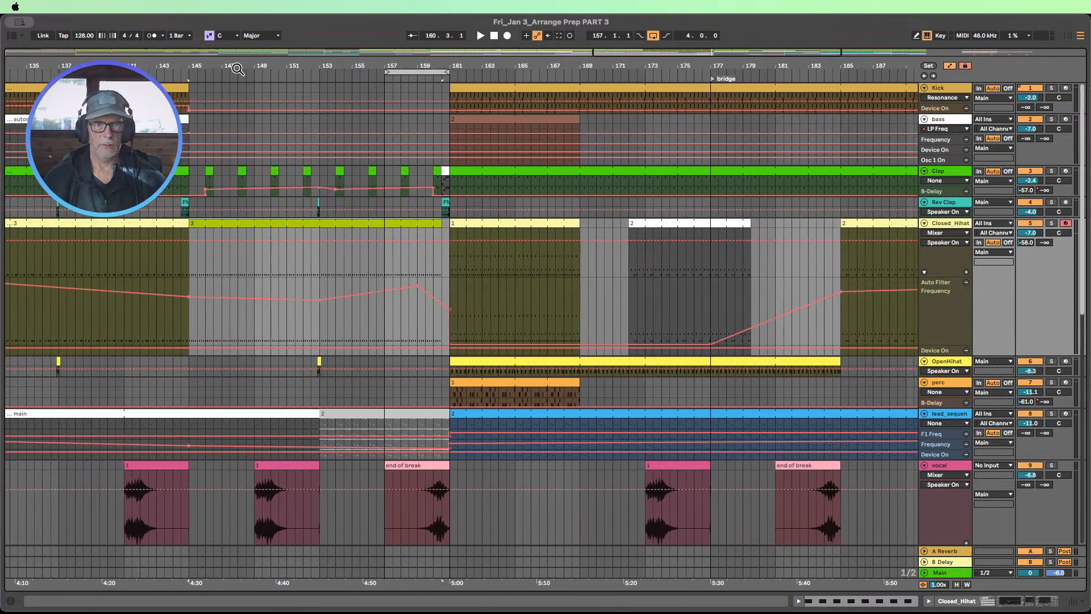
left_click(169, 74)
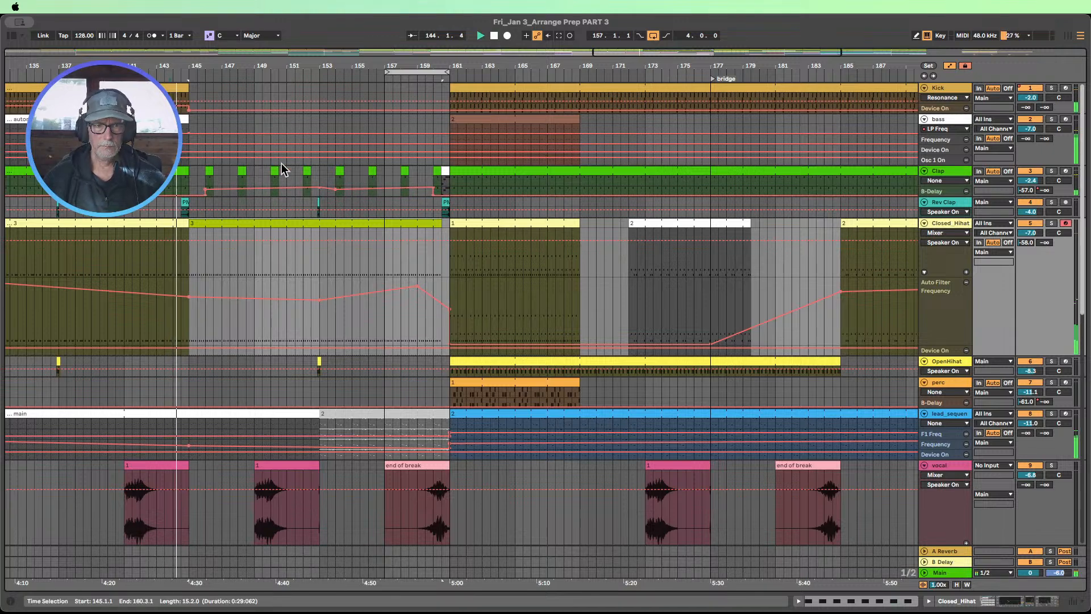
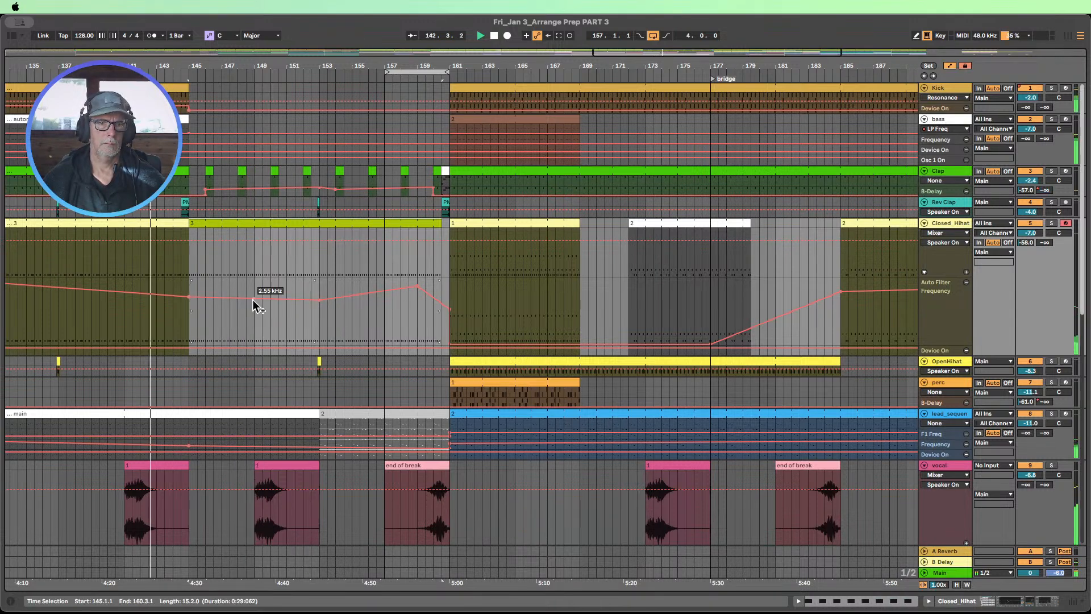
left_click(254, 299)
left_click_drag(253, 299, 254, 303)
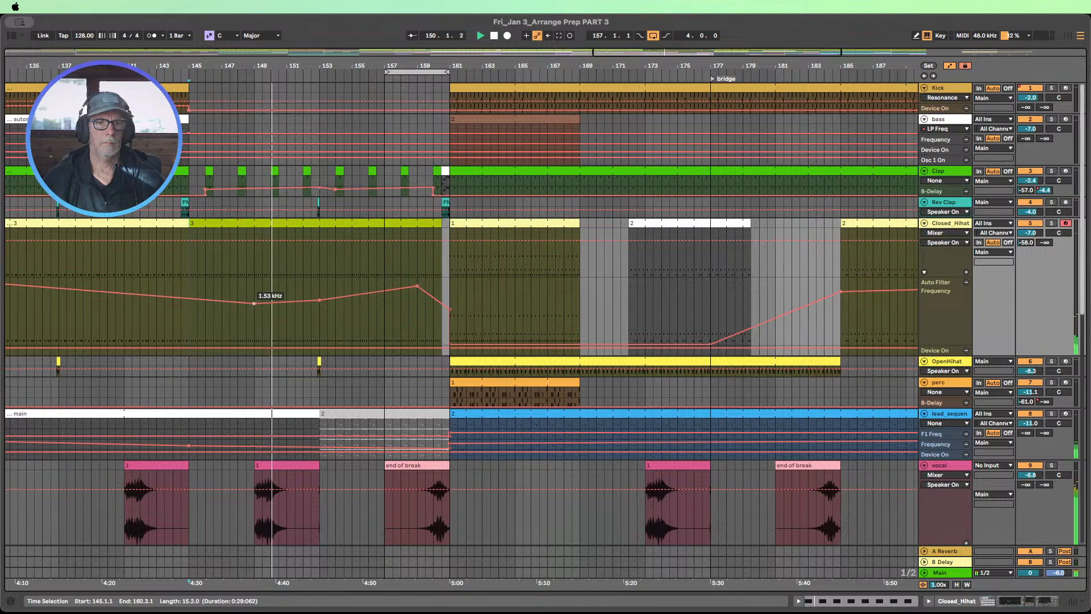
left_click_drag(253, 304, 253, 303)
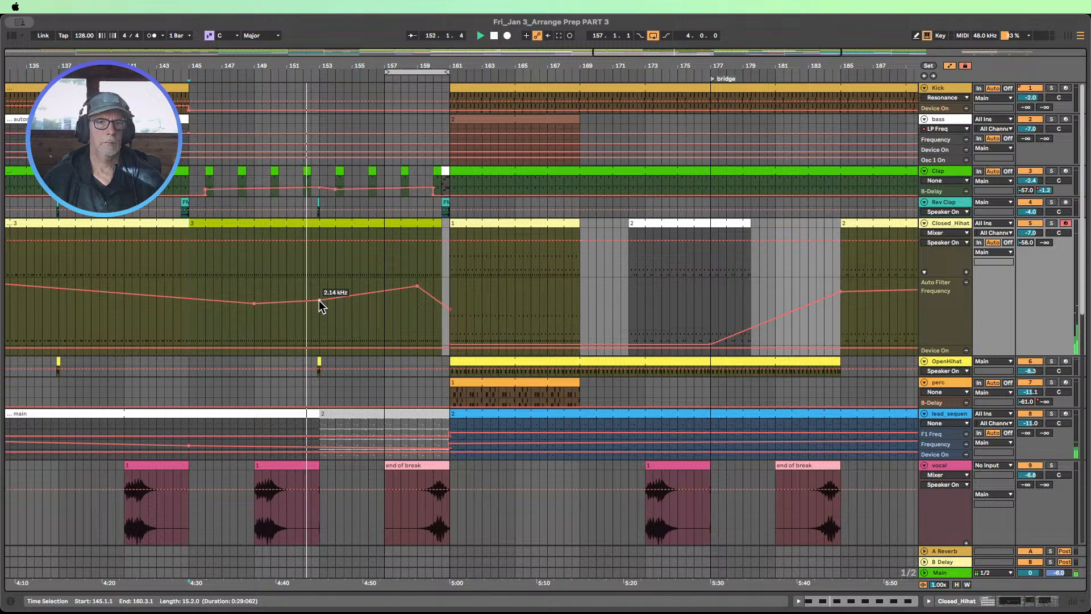
Step: Replay the break from around bar 144 and delete the bar 153 breakpoint from Closed_Hihat's Auto Filter Frequency automation
left_click(170, 74)
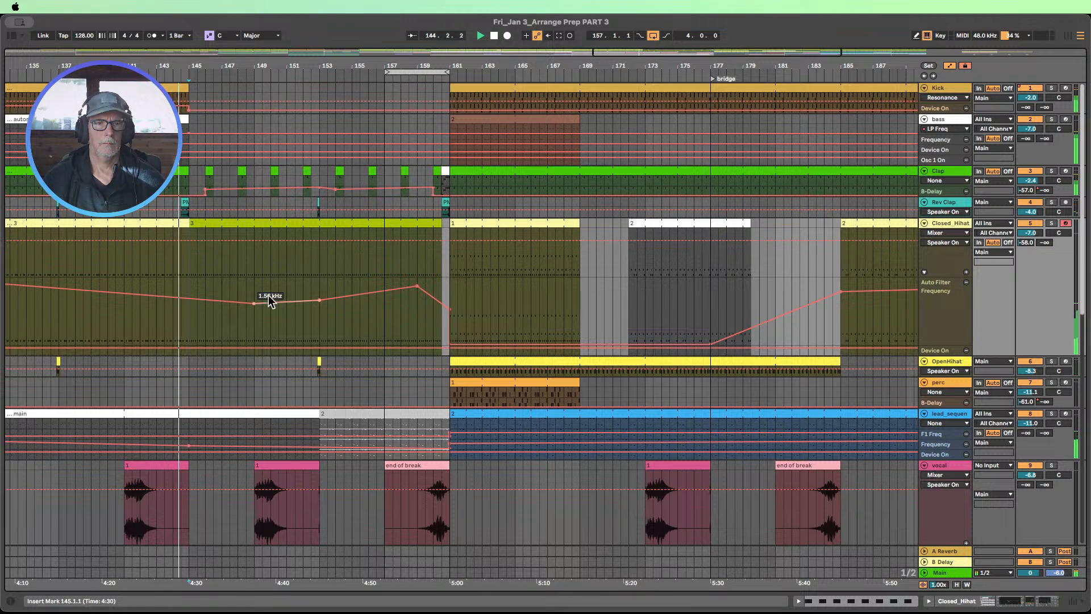
mouse_move(254, 306)
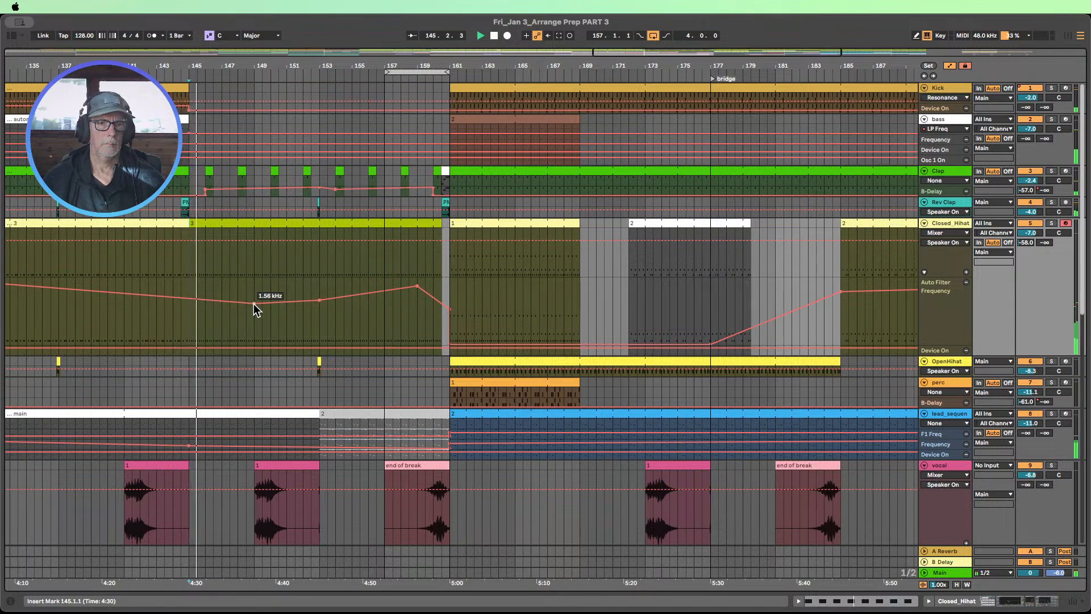
left_click_drag(253, 303, 254, 302)
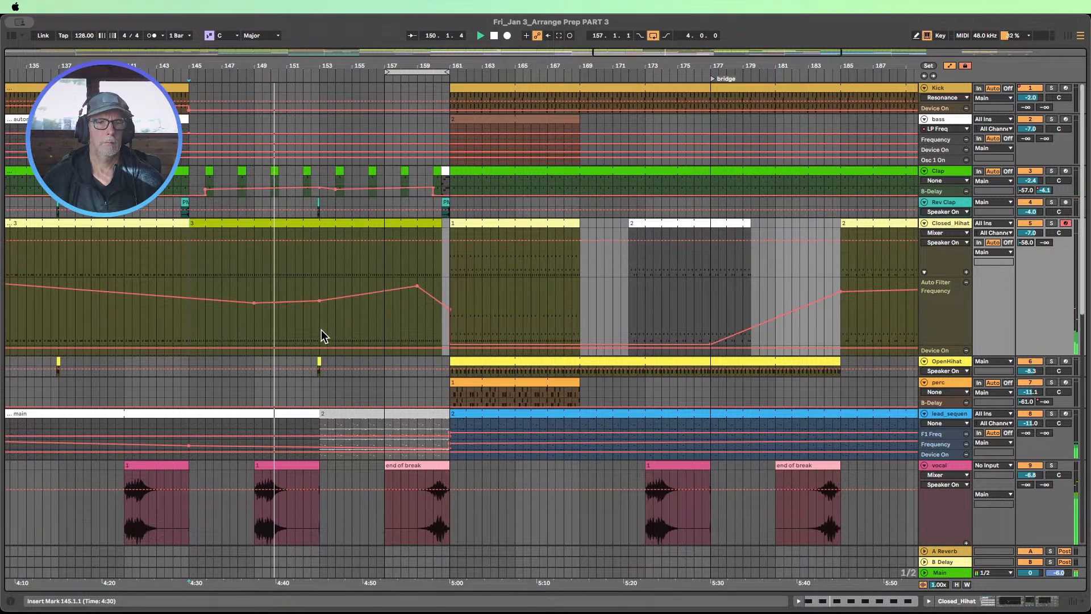
left_click(320, 301)
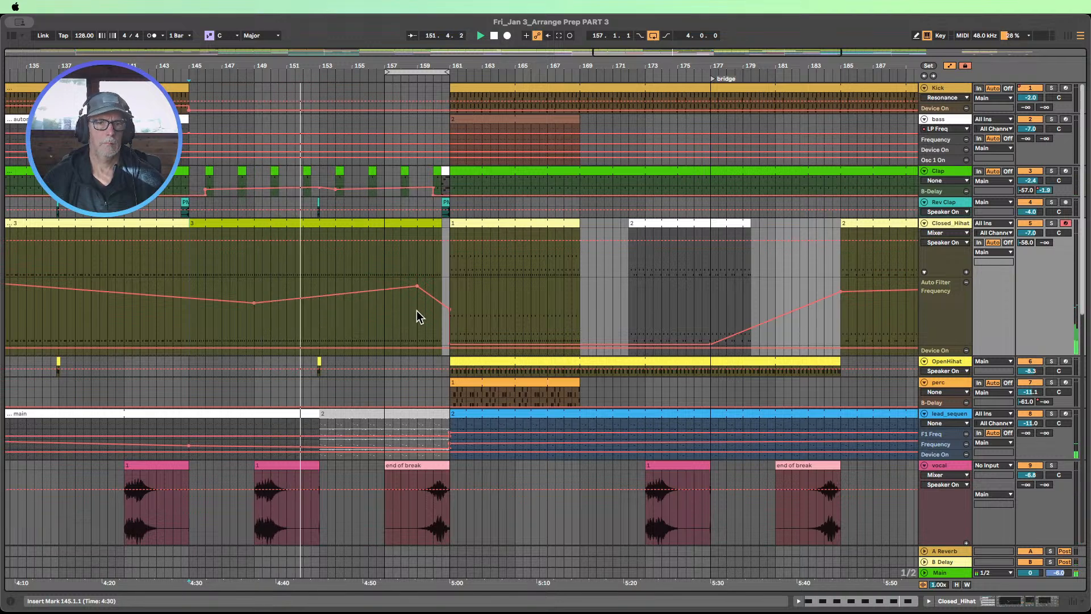
Step: Curve Closed_Hihat's filter Frequency rise from bar 149 to bar 159, nudge the bar 159 breakpoint slightly lower, and stop playback
mouse_move(419, 285)
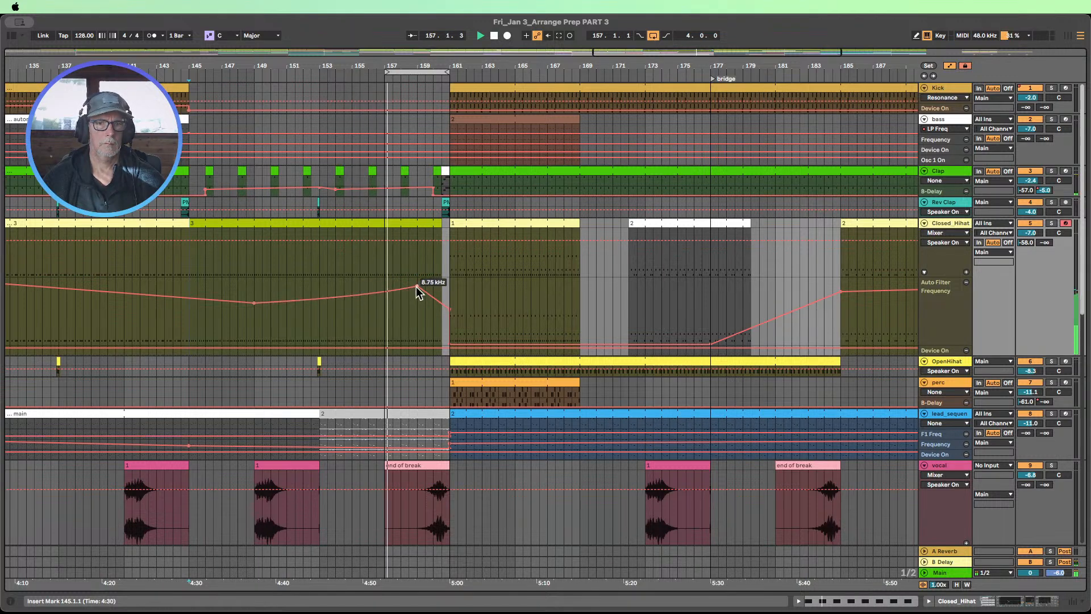
left_click_drag(417, 287, 417, 289)
scroll(441, 300, "down", 4)
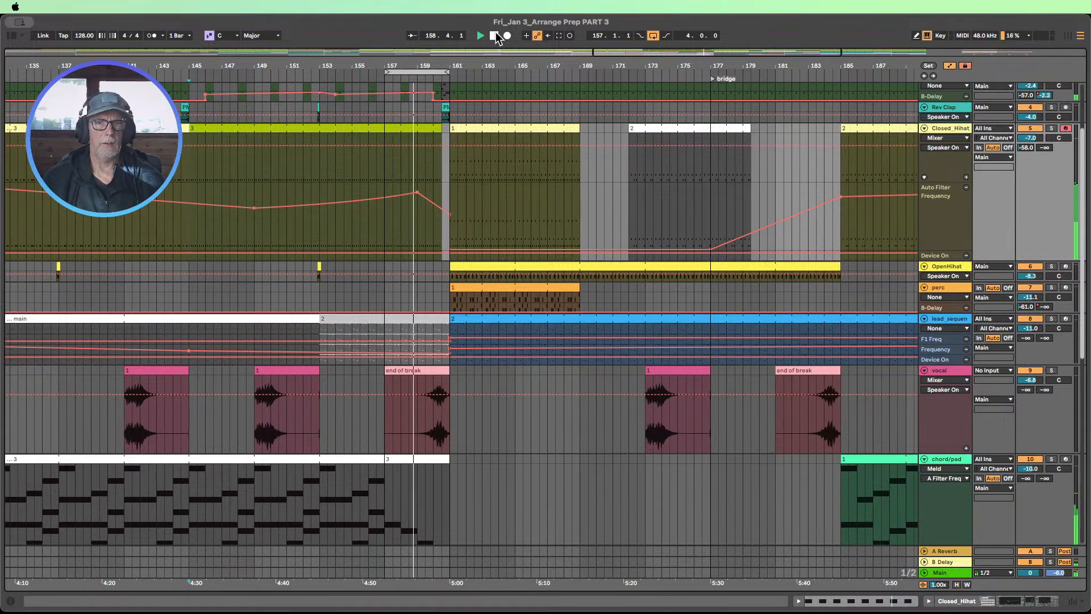
key("space")
Step: Look over the tracks before the drop, select the Clap fill at 160.3, and enlarge the Clap track
scroll(419, 172, "up", 2)
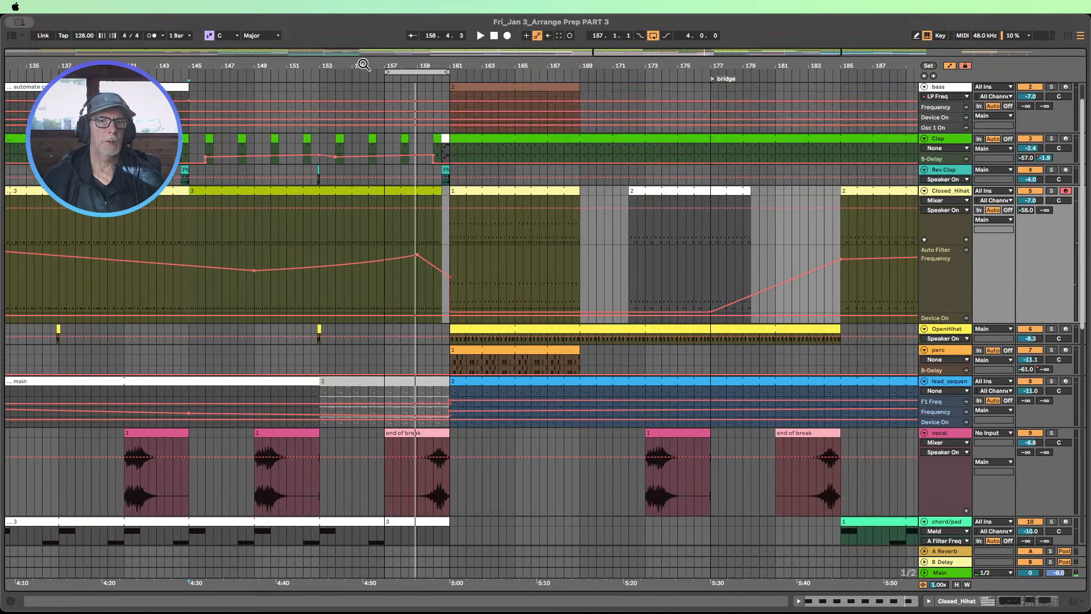
left_click_drag(364, 65, 442, 139)
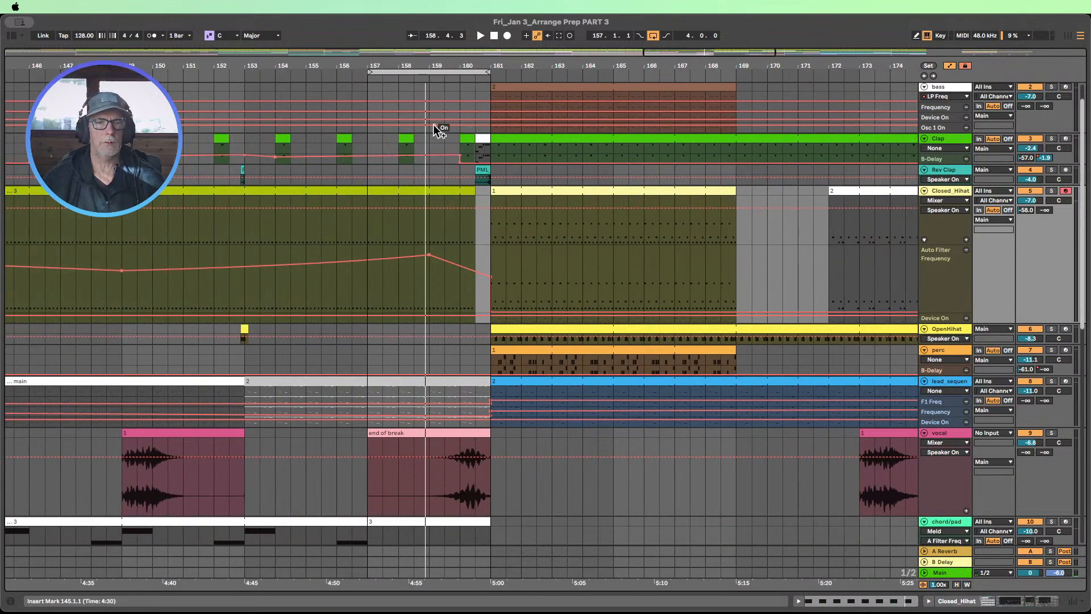
scroll(472, 208, "down", 8)
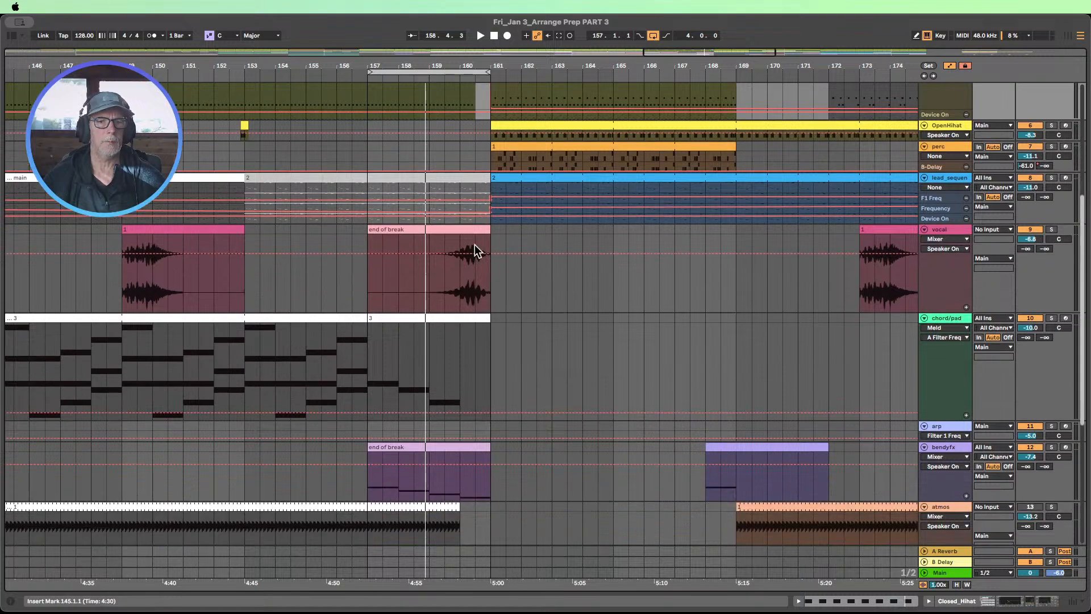
scroll(449, 262, "down", 4)
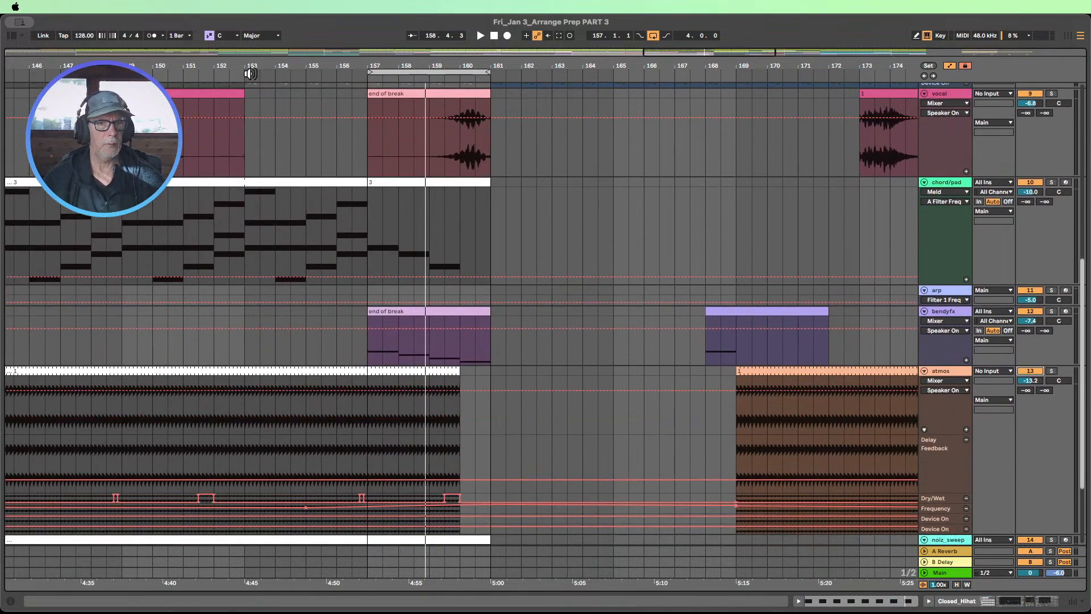
scroll(349, 124, "up", 10)
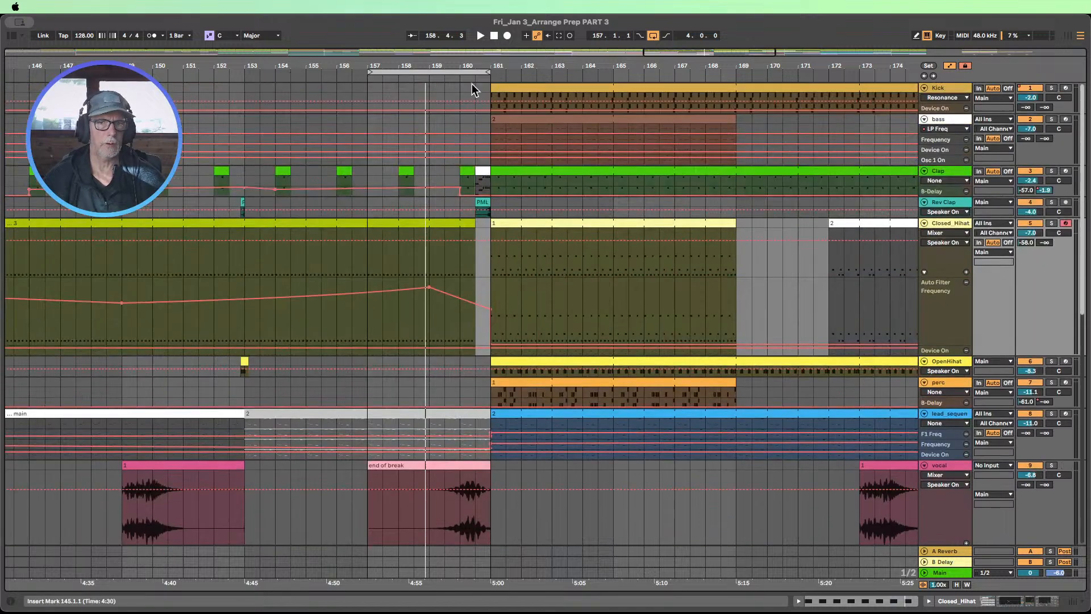
left_click_drag(481, 62, 494, 171)
left_click(496, 170)
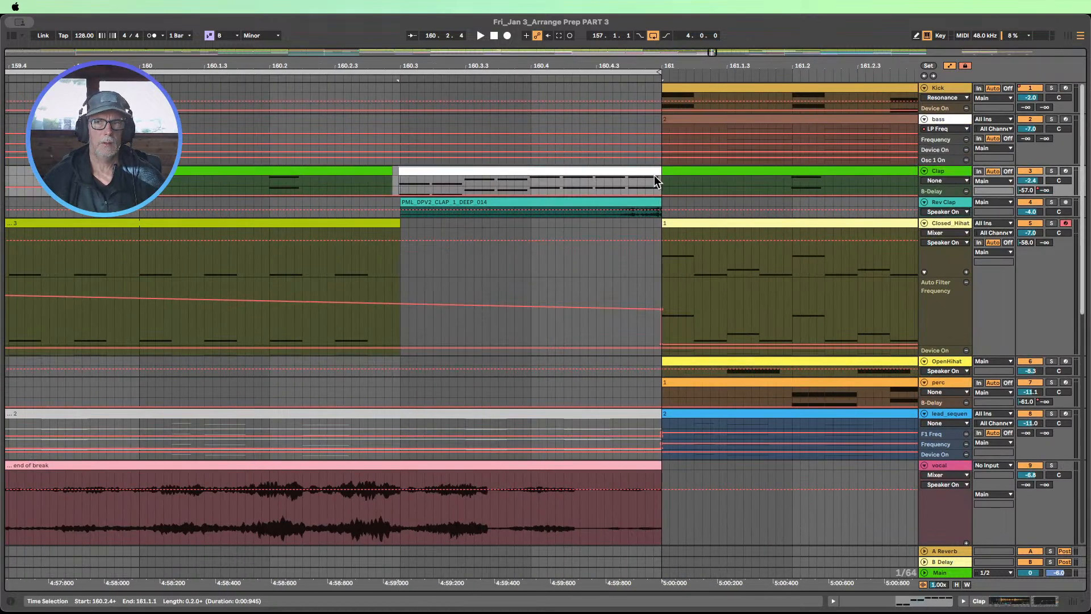
left_click_drag(946, 185, 963, 292)
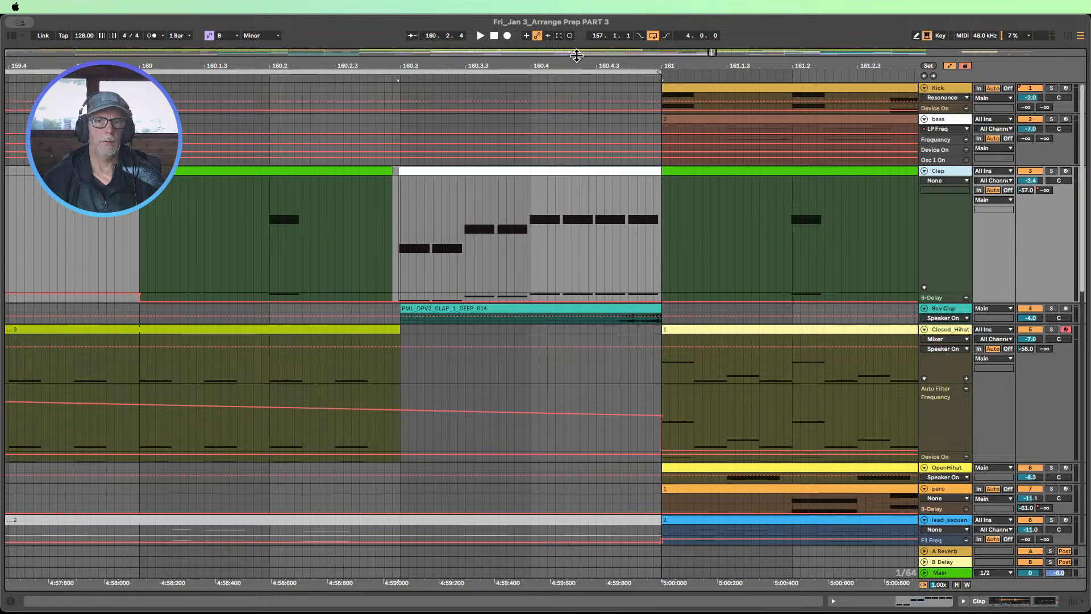
Step: Listen to the end of the break from bar 157 with the vocal and chord/pad tracks in view
left_click_drag(488, 63, 489, 35)
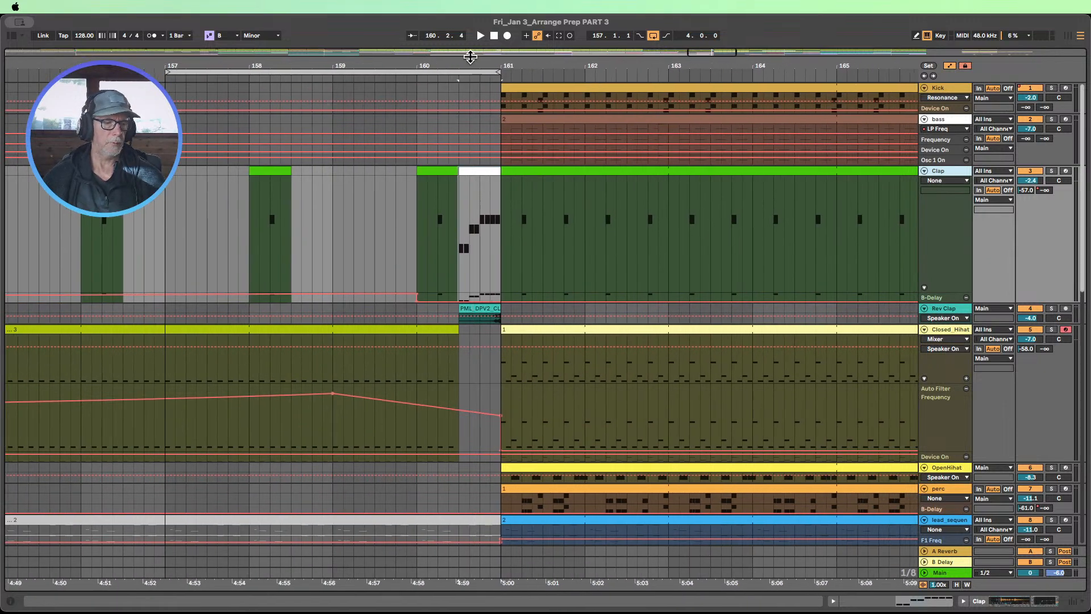
left_click_drag(180, 66, 249, 48)
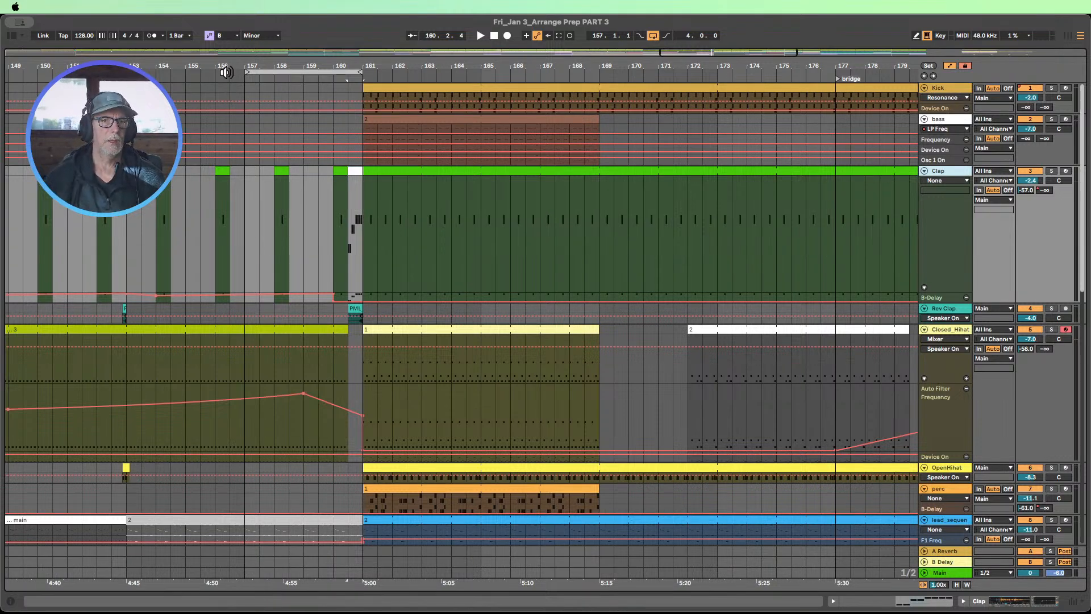
scroll(363, 125, "down", 5)
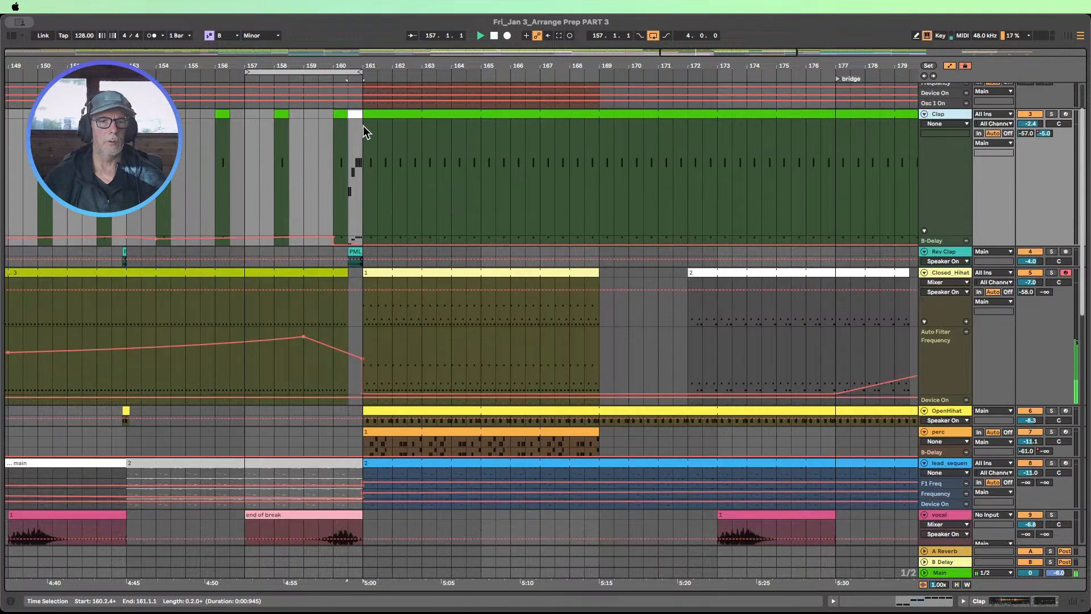
left_click_drag(302, 284, 303, 286)
scroll(323, 281, "down", 6)
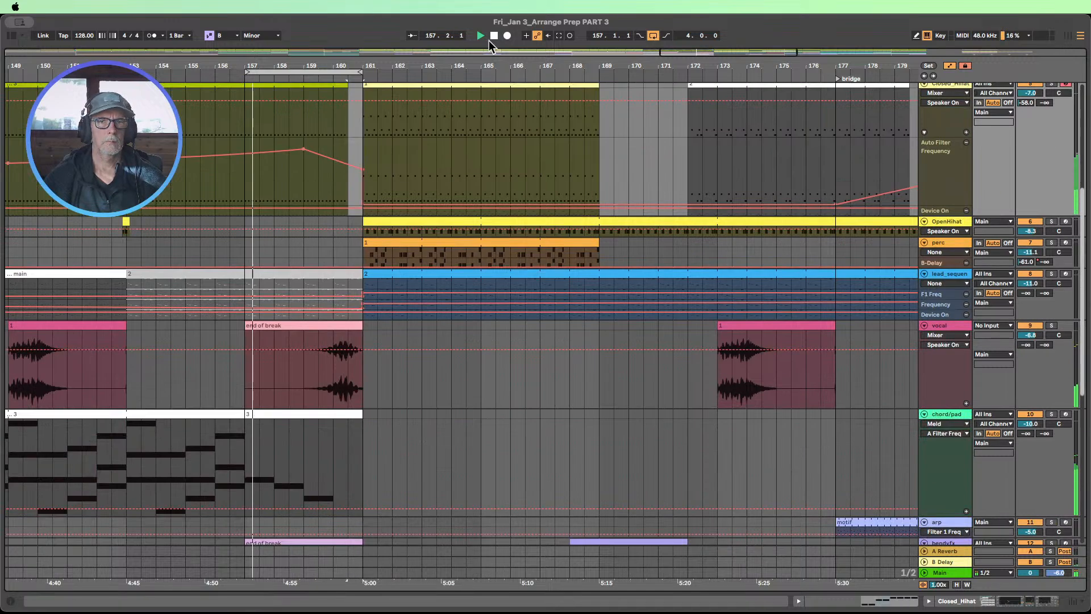
Step: Add an Auto Filter from the audio effects library to the vocal track, and hide the browser again
double_click(950, 325)
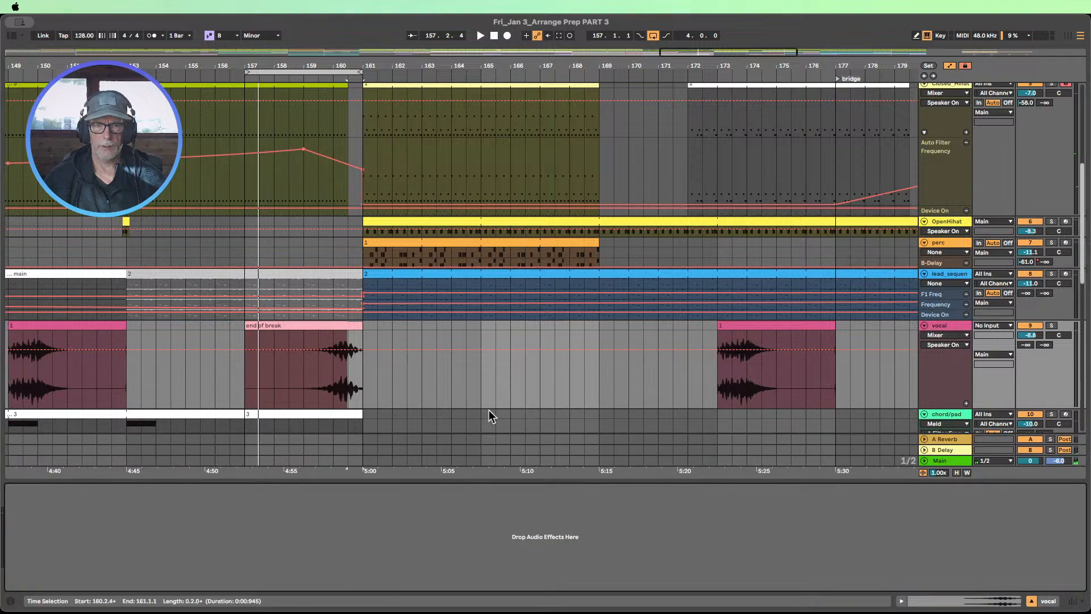
left_click(1030, 603)
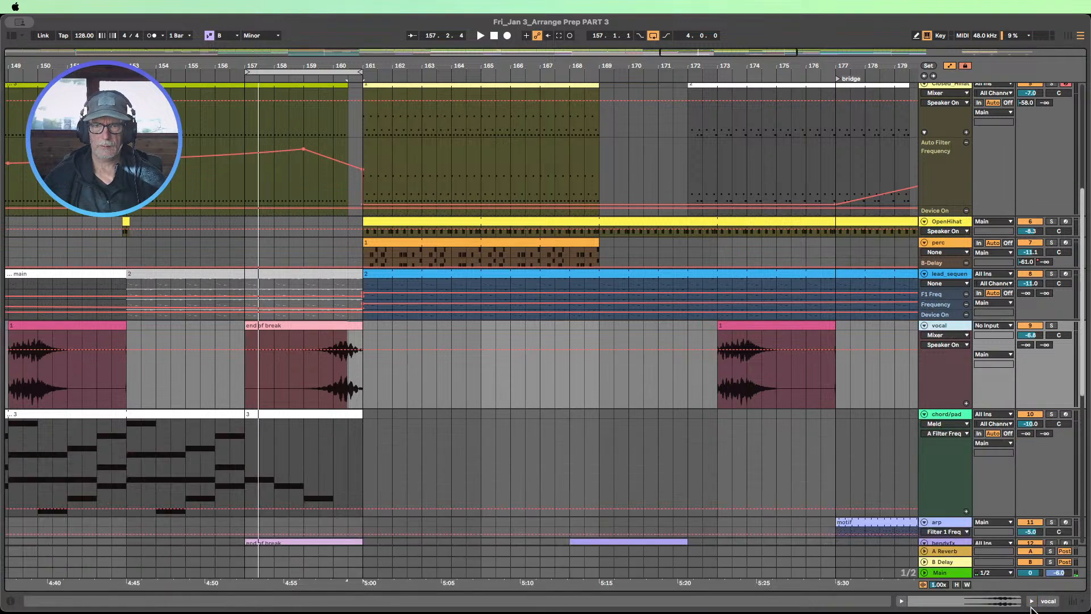
double_click(961, 331)
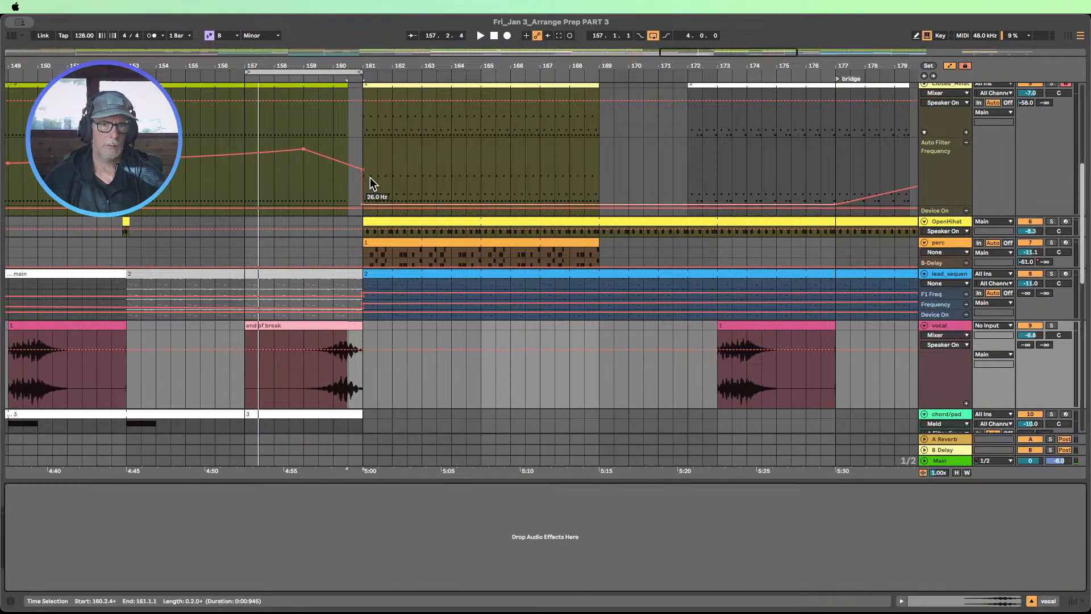
left_click(12, 35)
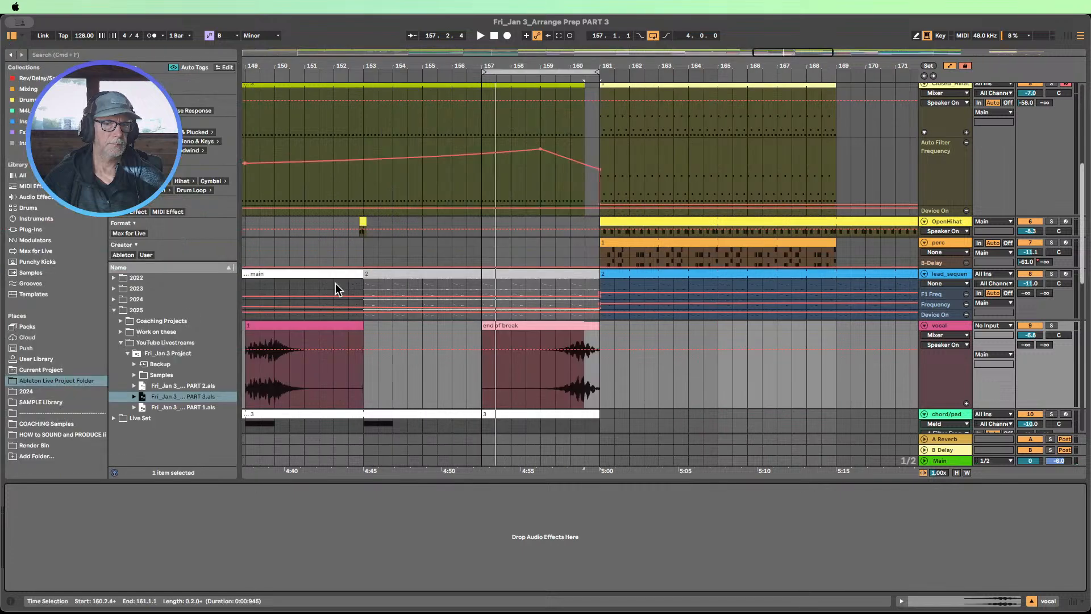
left_click(120, 343)
left_click(114, 310)
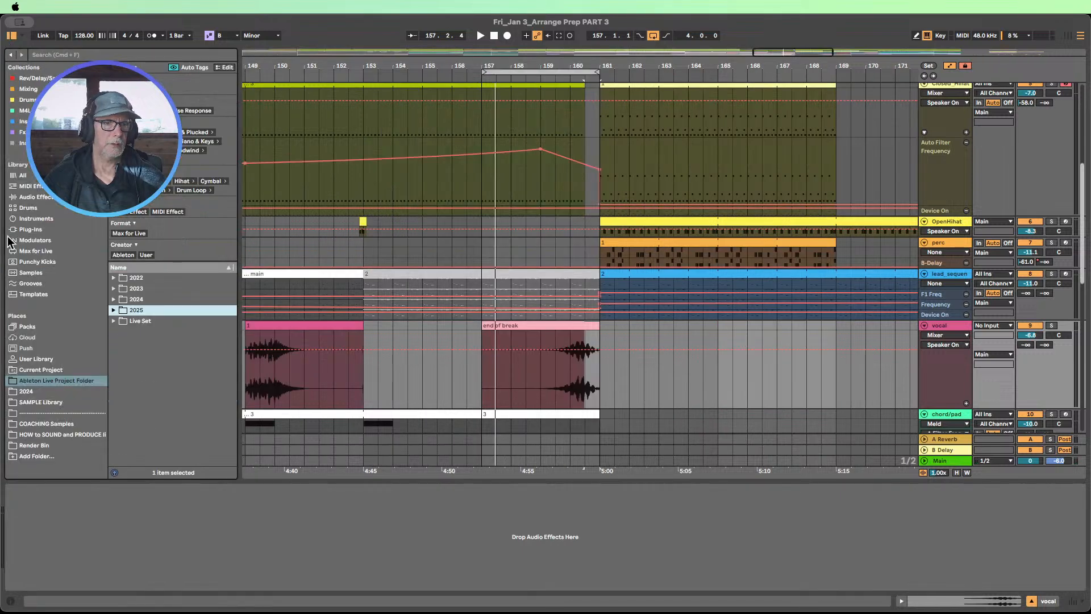
left_click(37, 198)
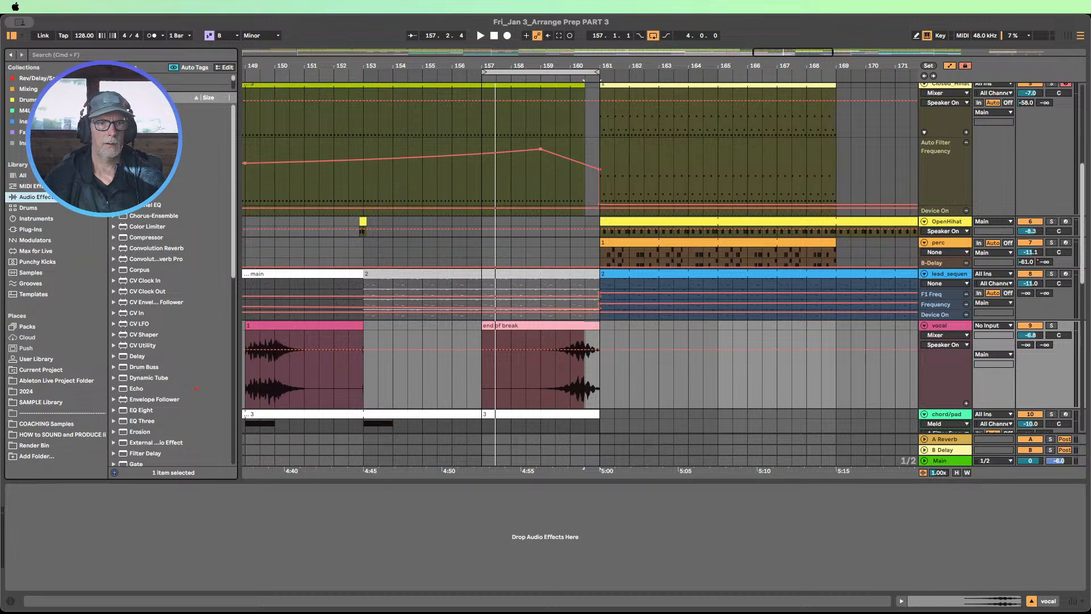
left_click_drag(145, 151, 933, 386)
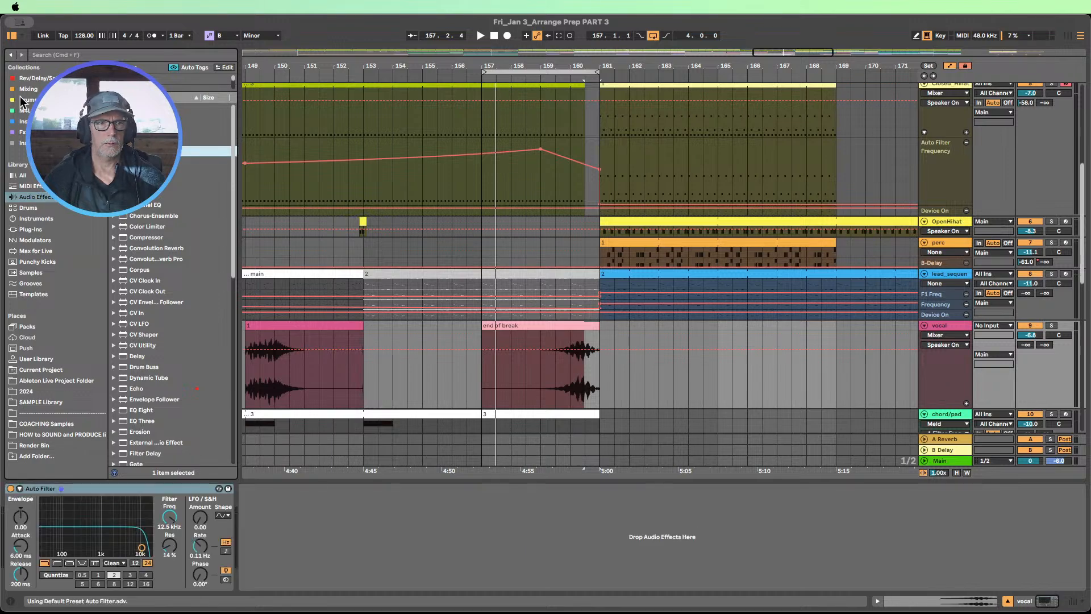
left_click(11, 36)
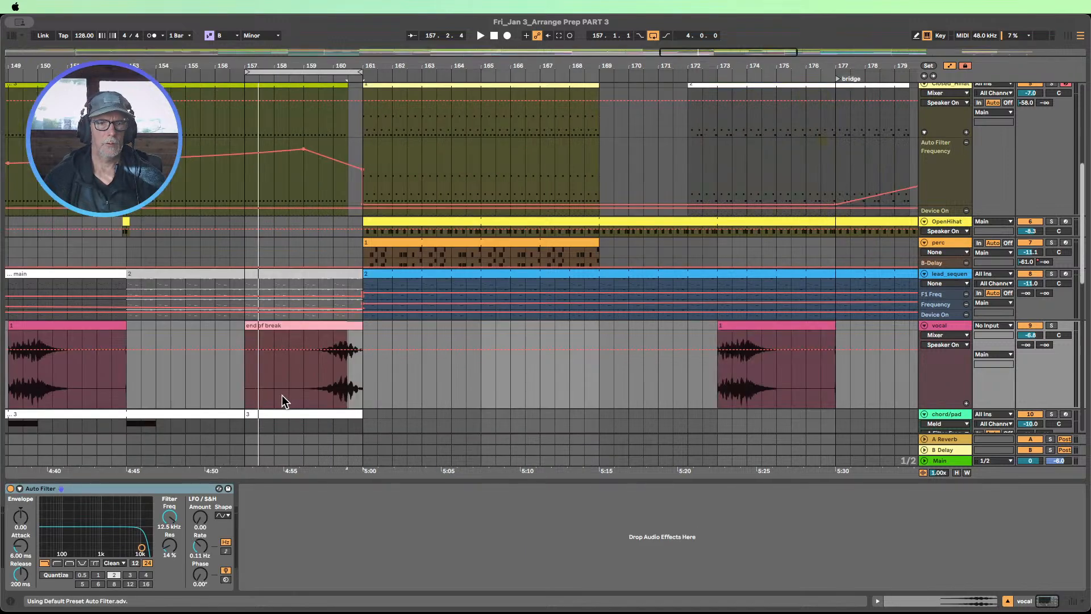
Step: Automate the vocal Auto Filter's Device On in its own lane: on from bar 157 to 161, off before and after
left_click(12, 490)
left_click(11, 490)
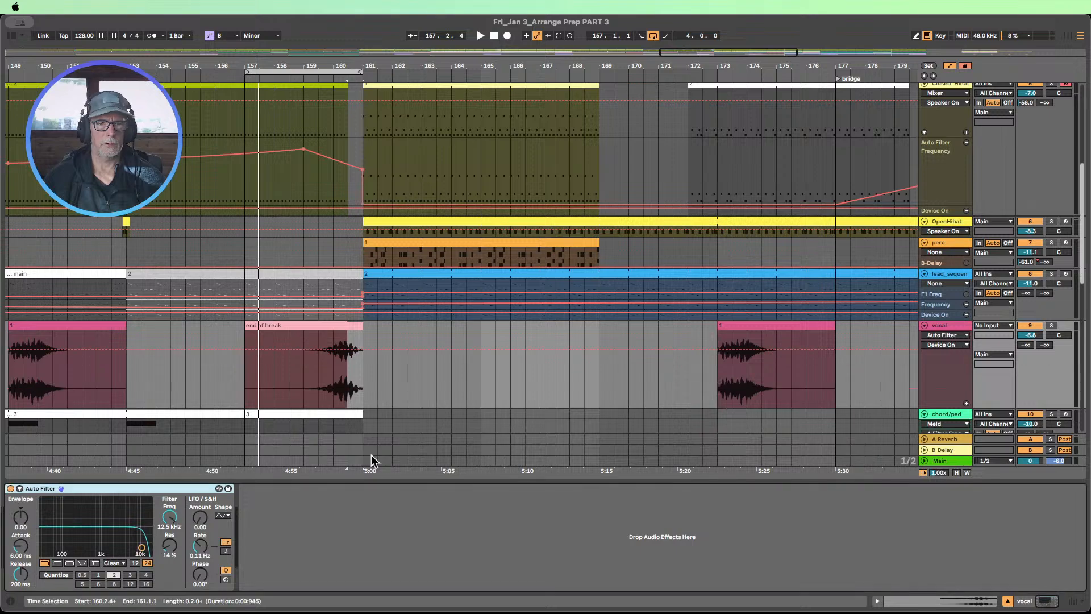
left_click(966, 402)
scroll(560, 353, "down", 5)
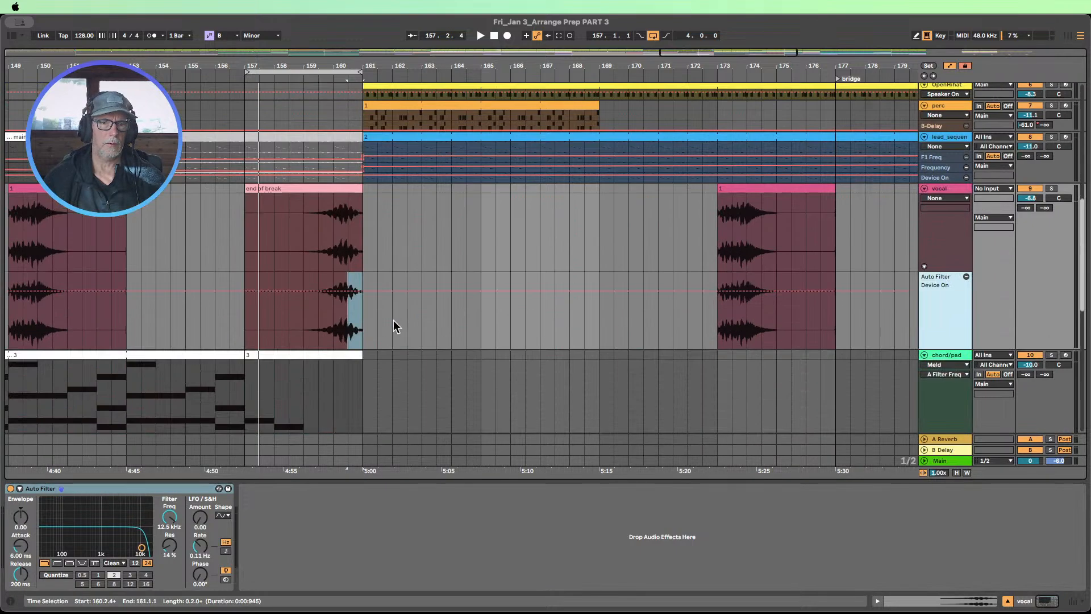
left_click_drag(241, 289, 259, 329)
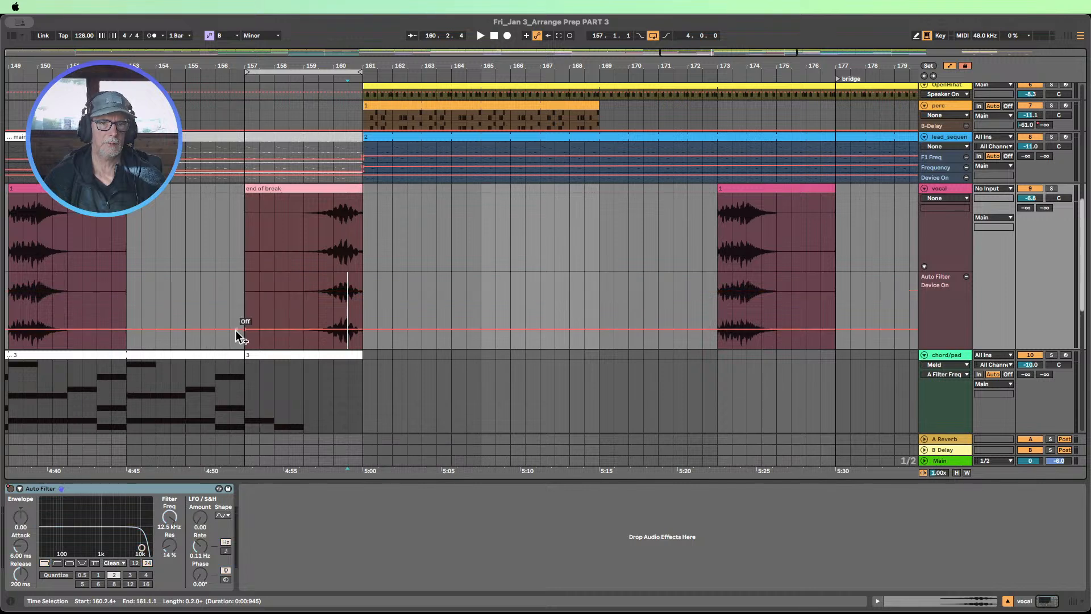
left_click_drag(254, 329, 245, 291)
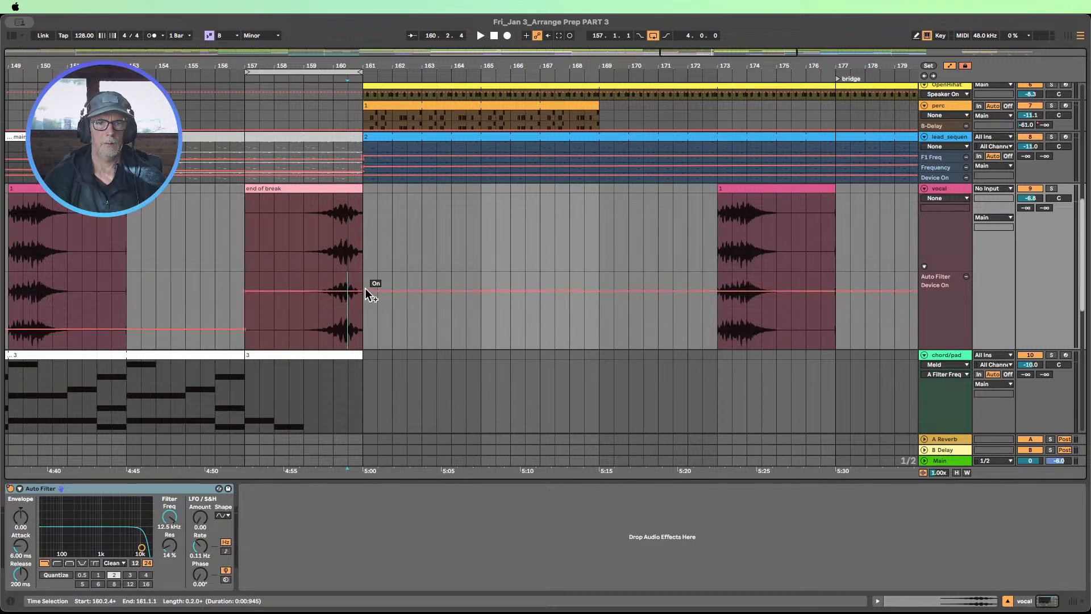
left_click_drag(367, 290, 367, 329)
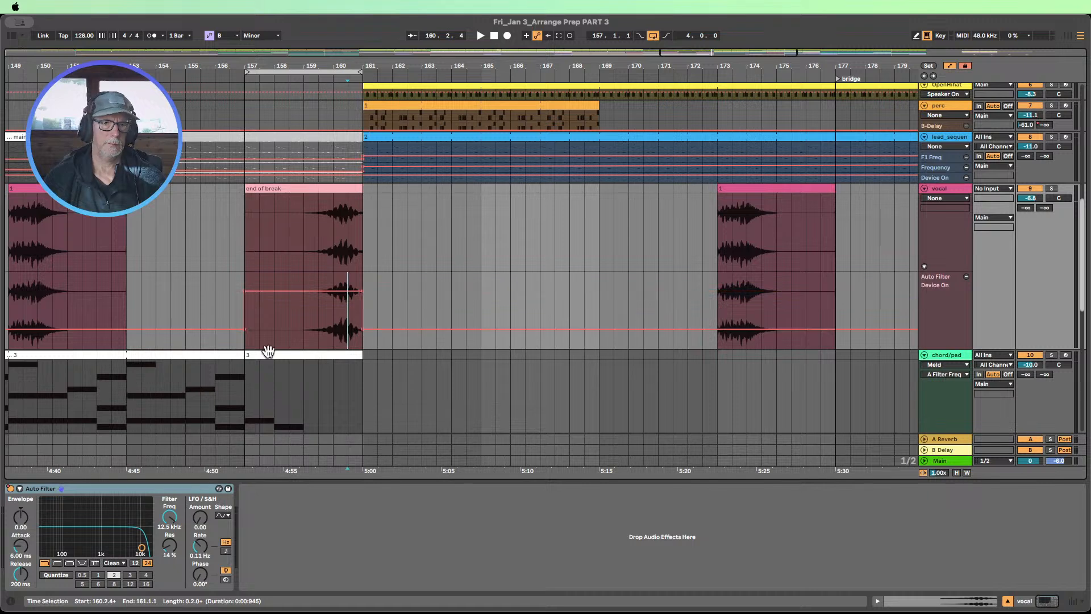
Step: Change the vocal Auto Filter to high-pass and set its frequency to about 278 Hz
scroll(156, 368, "down", 1)
left_click(56, 563)
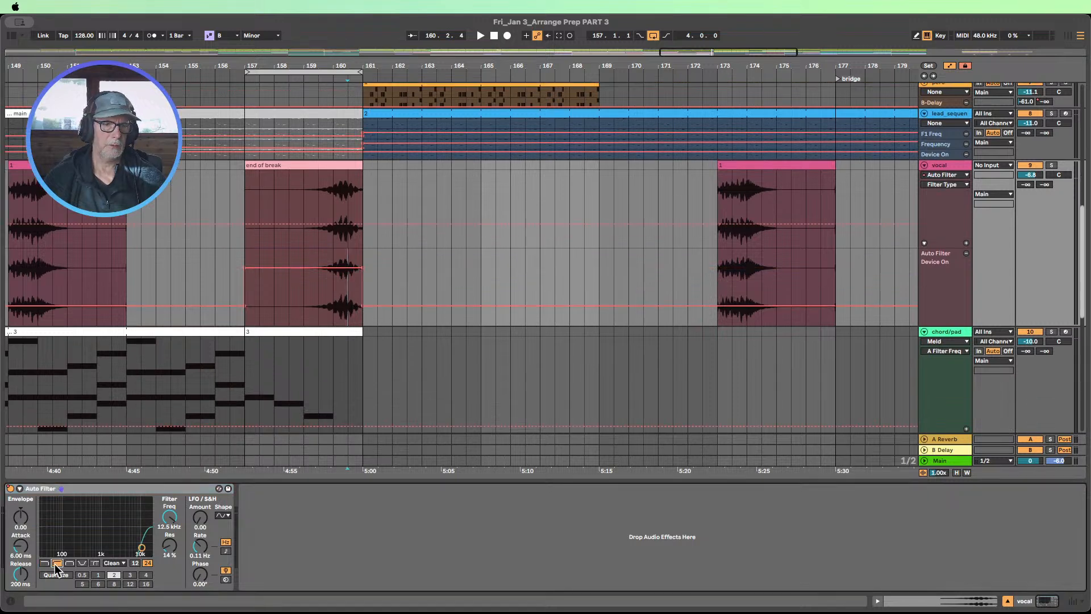
left_click_drag(169, 517, 169, 529)
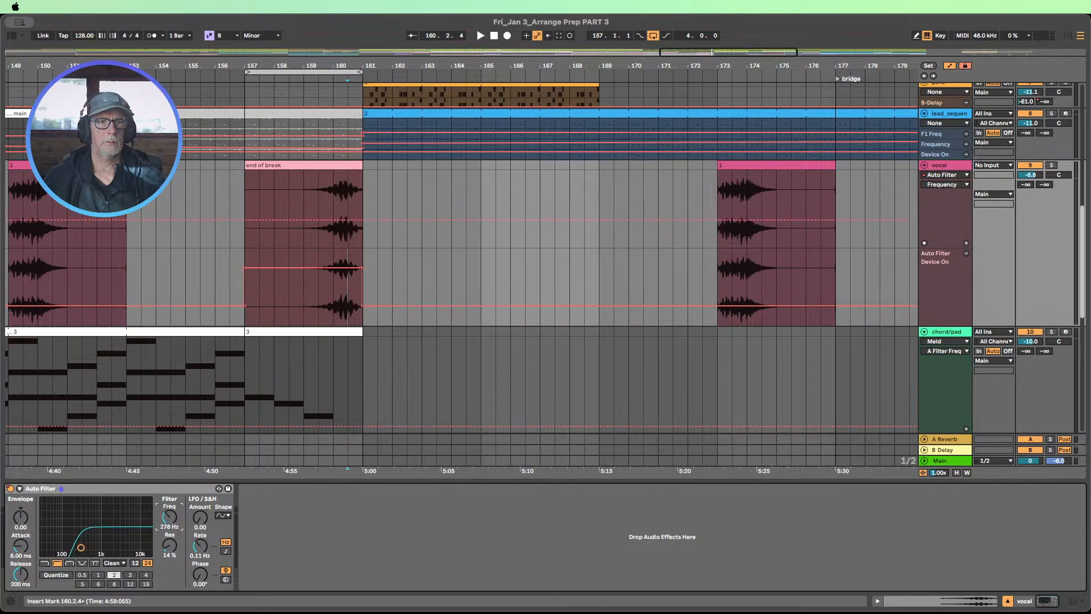
Step: Start playback from bar 153 and give the vocal's Auto Filter Frequency its own automation lane
left_click(141, 72)
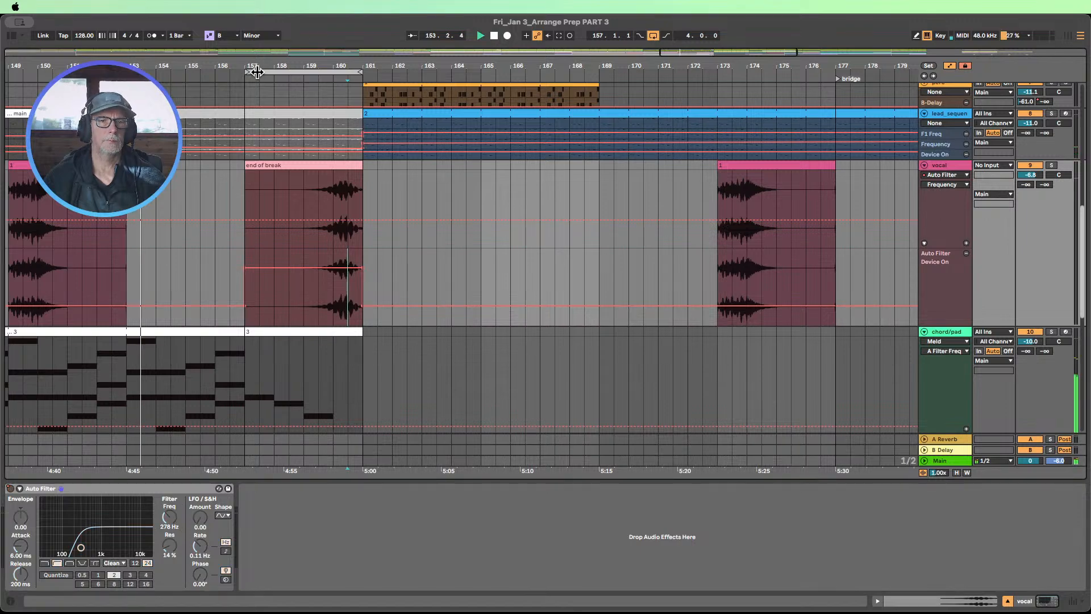
scroll(359, 148, "up", 8)
scroll(359, 139, "down", 8)
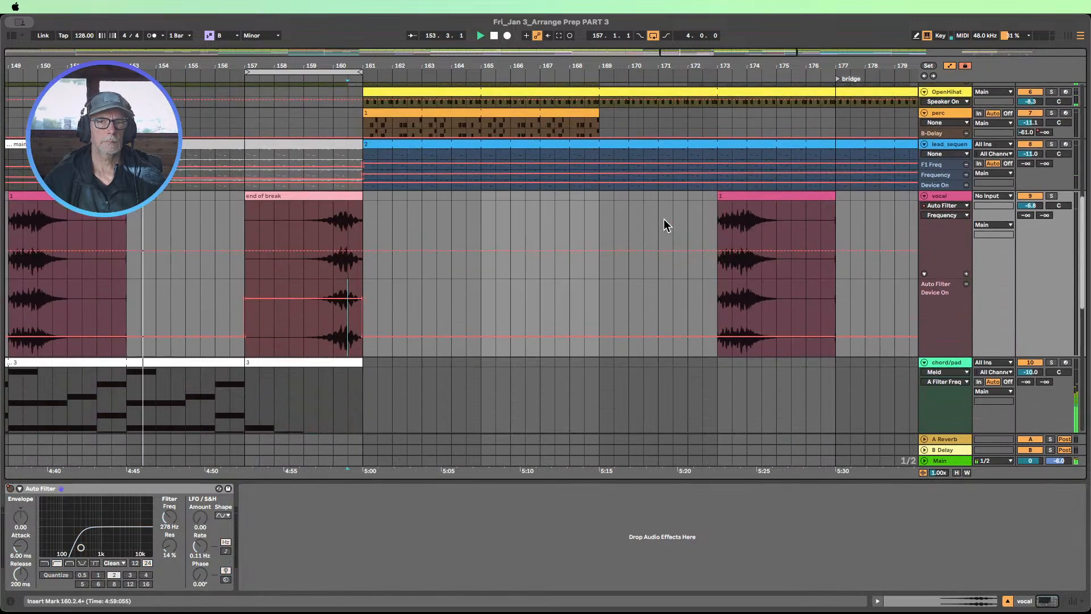
left_click(966, 274)
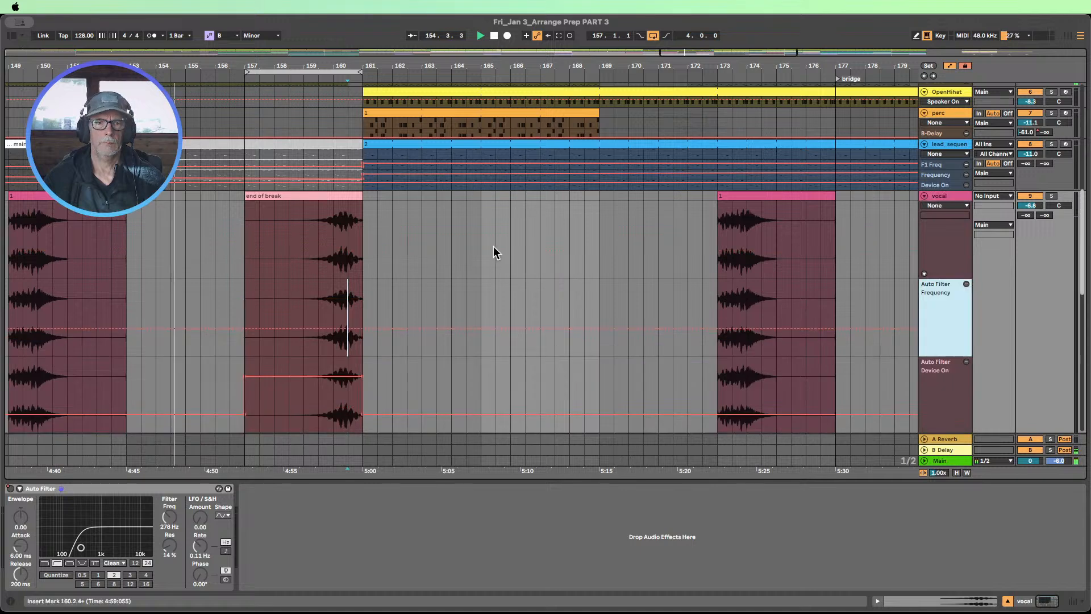
Step: Play the end of the break and shorten the loop to the vocal's last two bars, 159 to 161
scroll(493, 247, "down", 3)
scroll(493, 246, "down", 2)
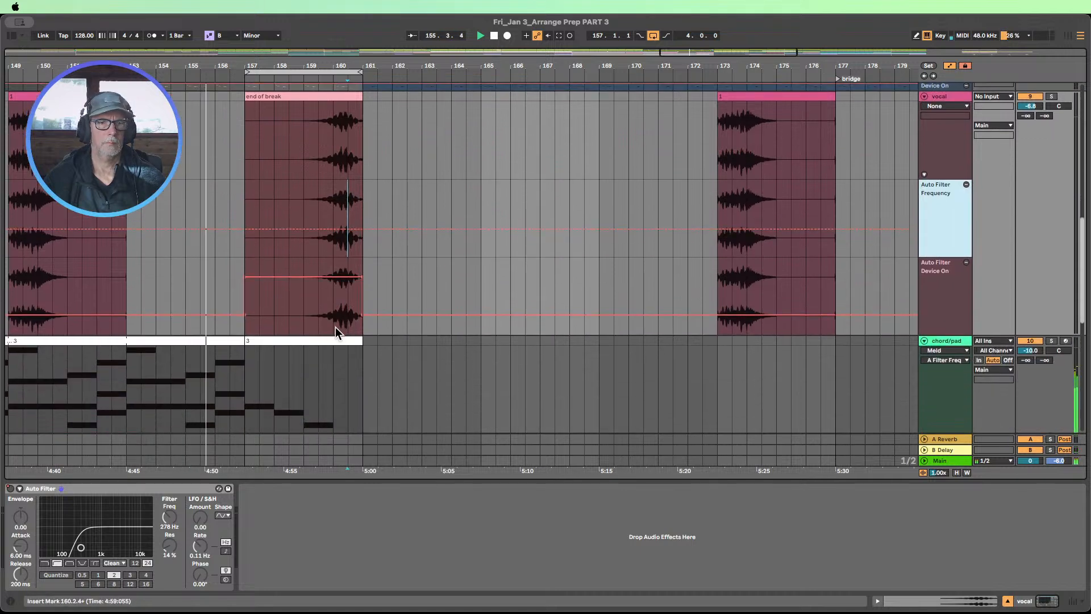
scroll(335, 326, "up", 1)
scroll(333, 326, "up", 3)
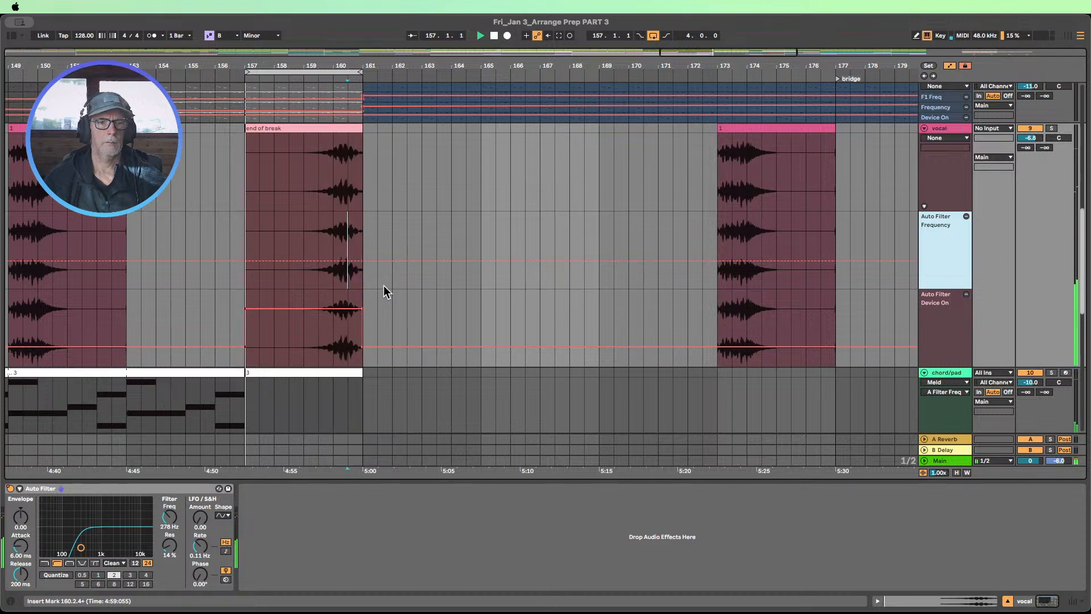
left_click(168, 518)
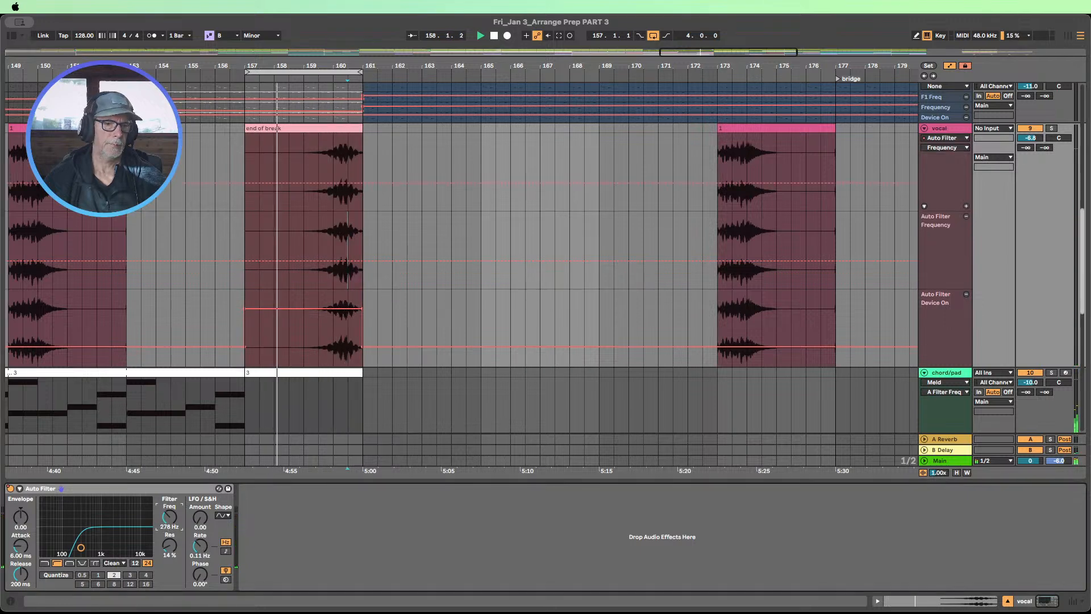
left_click(540, 219)
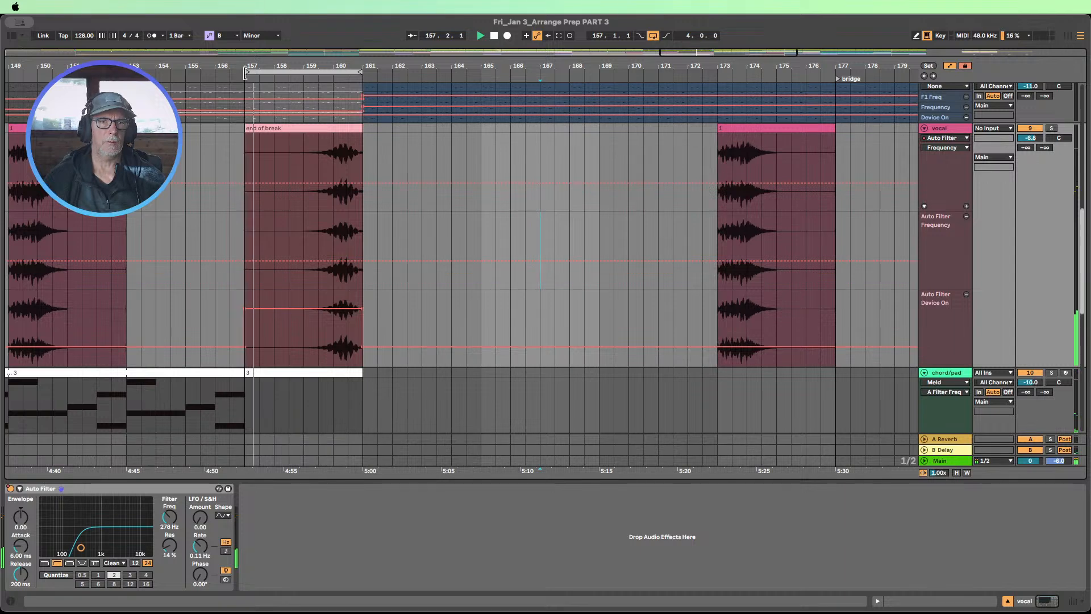
left_click(251, 72)
left_click_drag(251, 72, 305, 72)
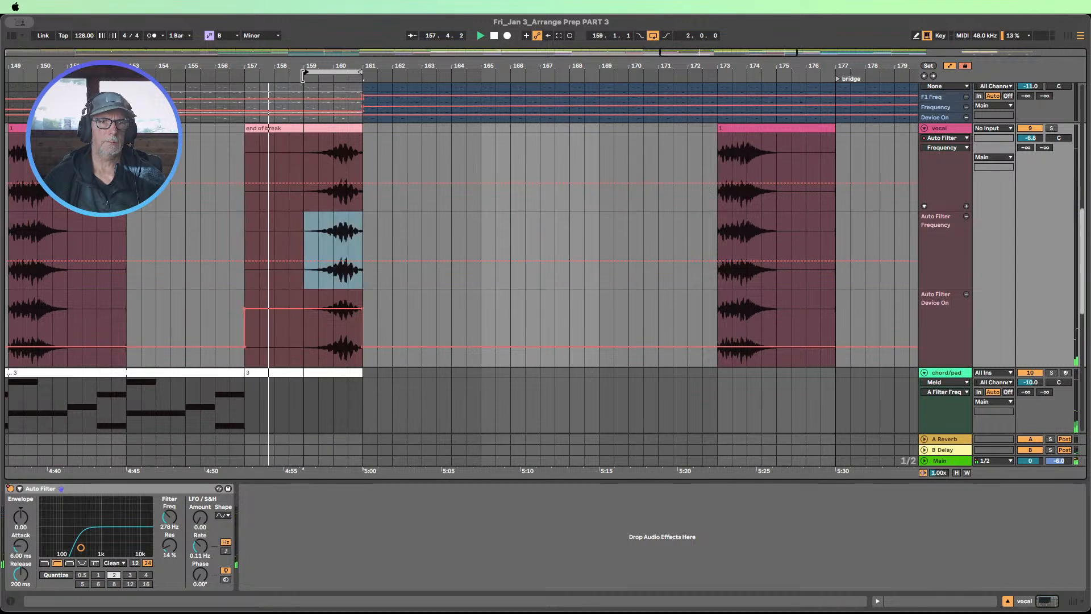
Step: Compare the looped vocal with its Auto Filter switched on and off
left_click(10, 489)
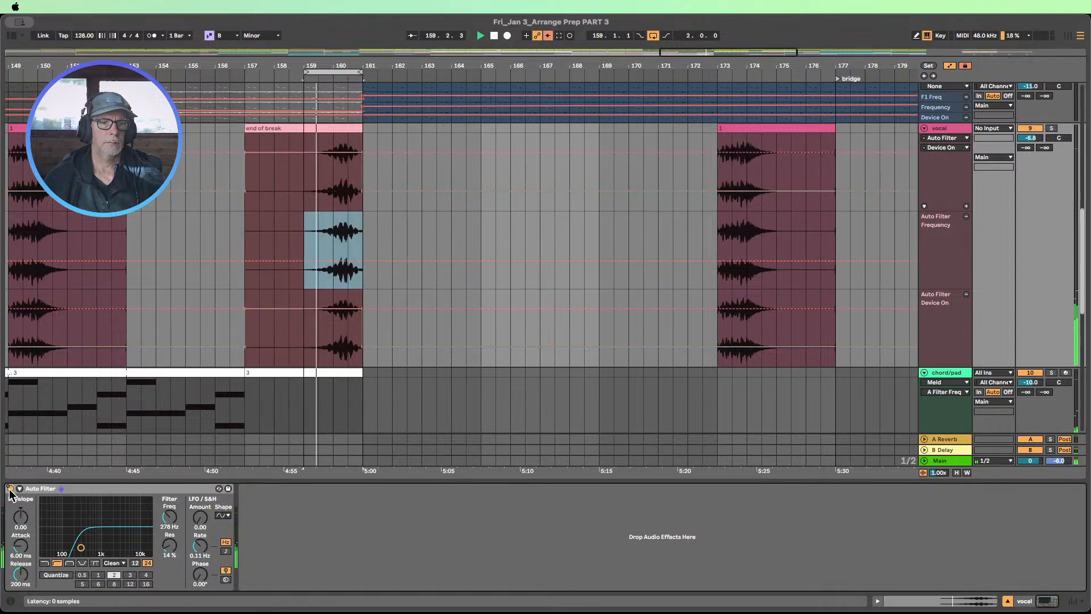
left_click(10, 489)
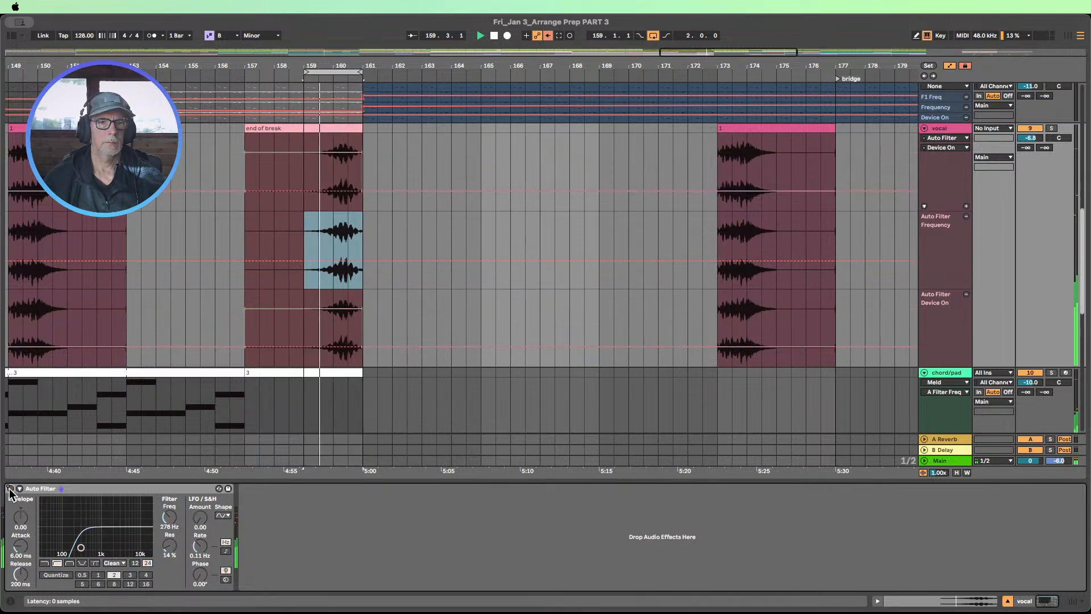
left_click(10, 489)
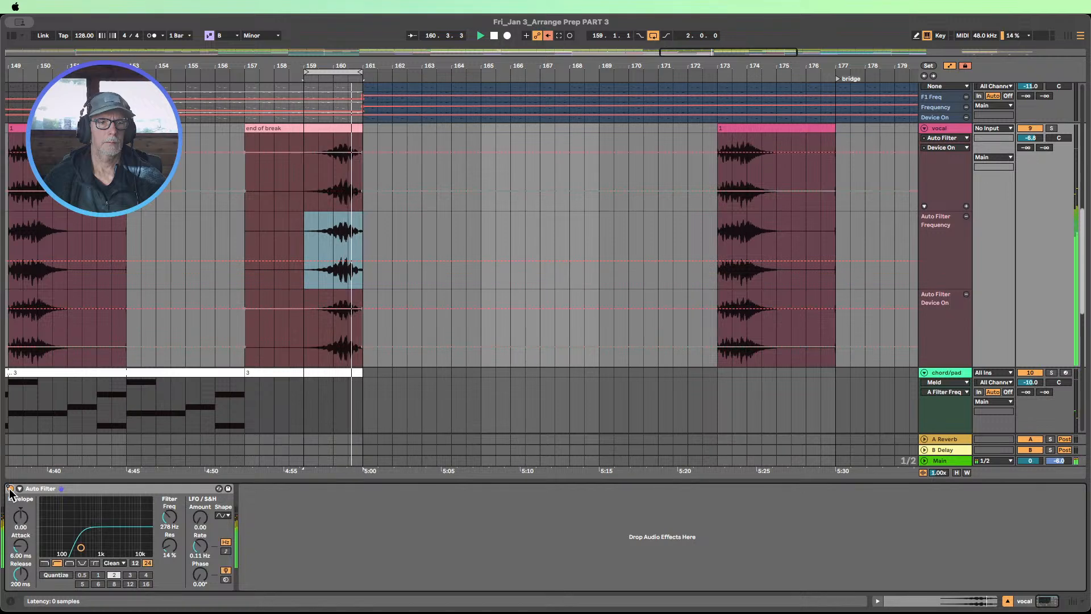
left_click(10, 489)
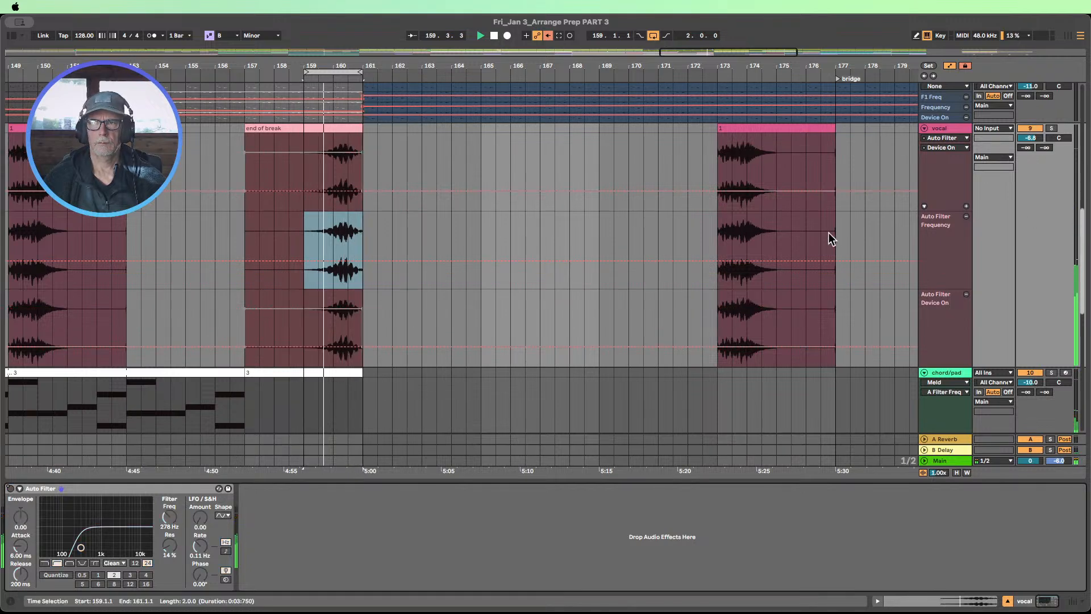
Step: Solo the vocal track, switch its Auto Filter on and raise the filter frequency to 424 Hz
left_click(1051, 128)
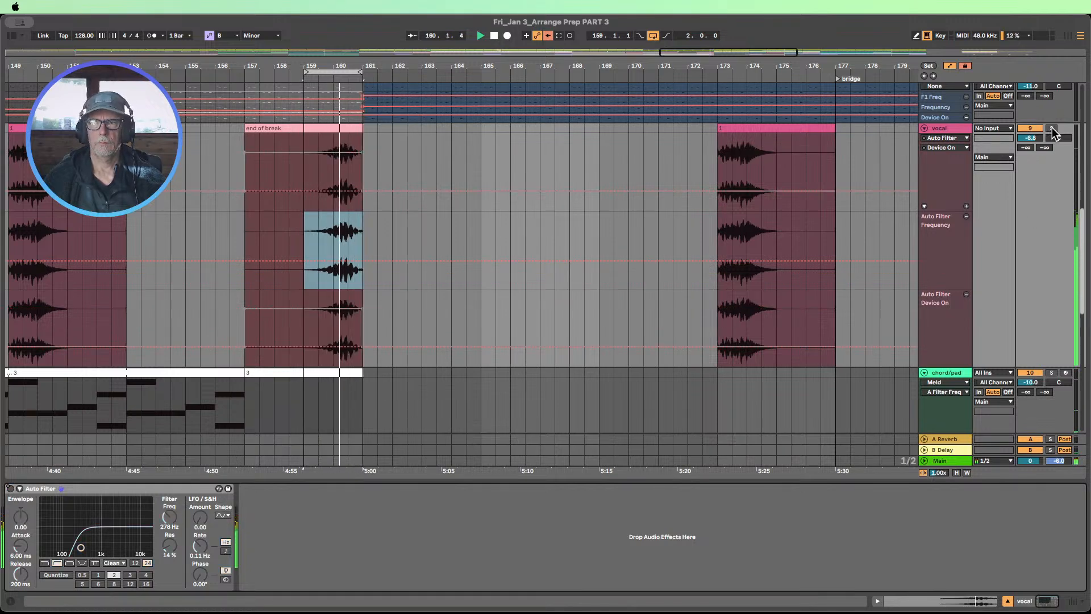
left_click(10, 489)
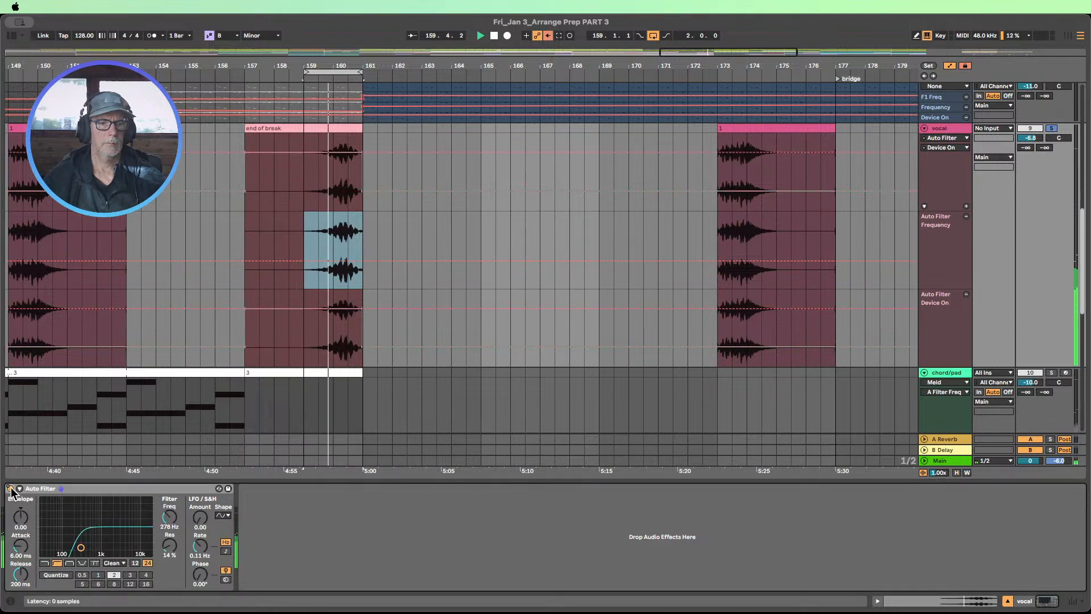
left_click(169, 517)
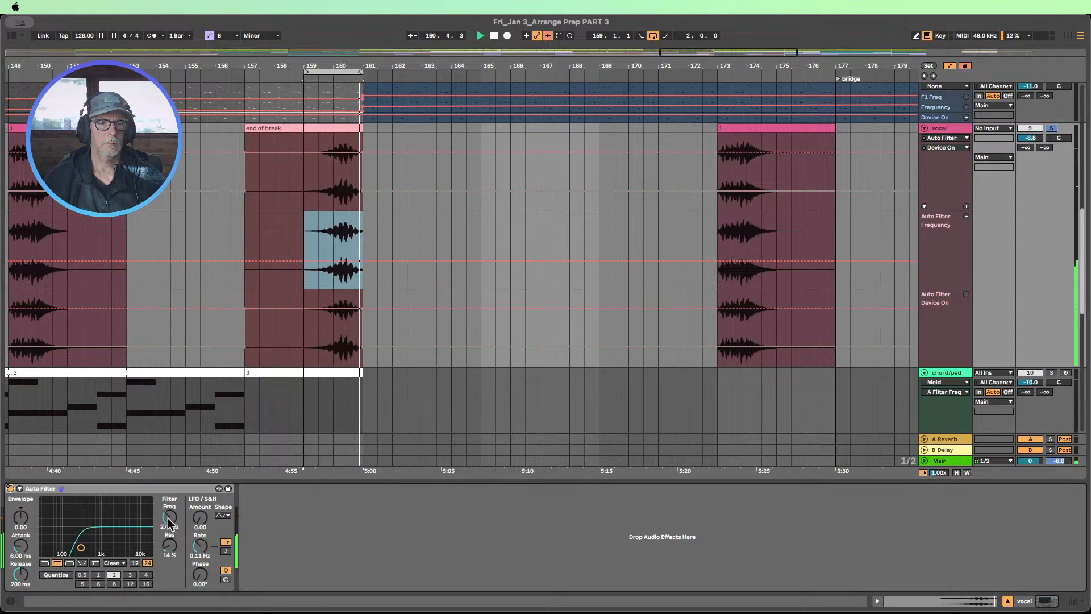
left_click_drag(170, 517, 170, 519)
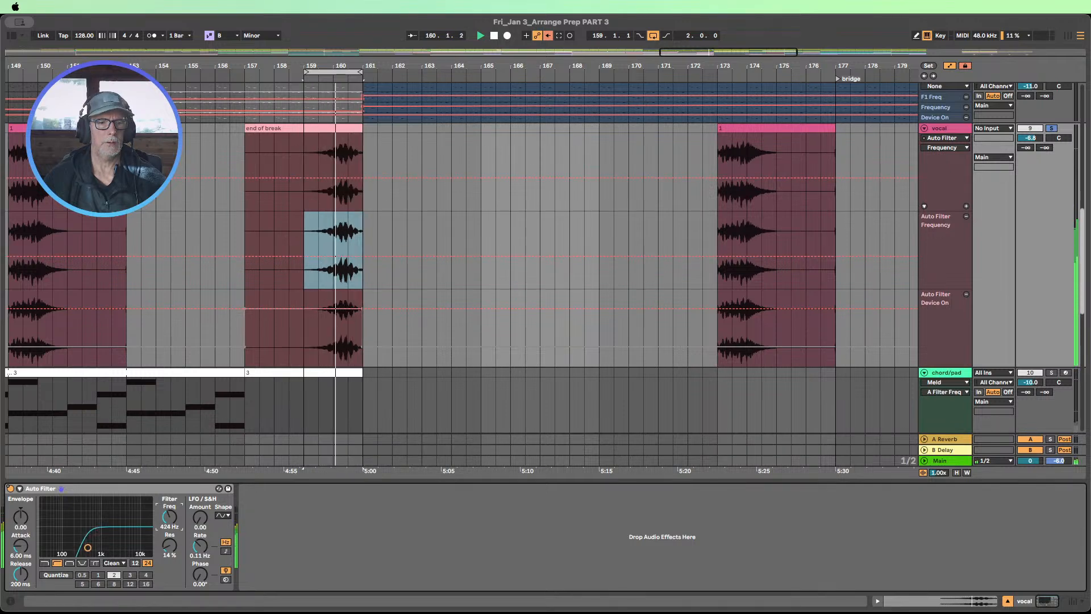
left_click(495, 37)
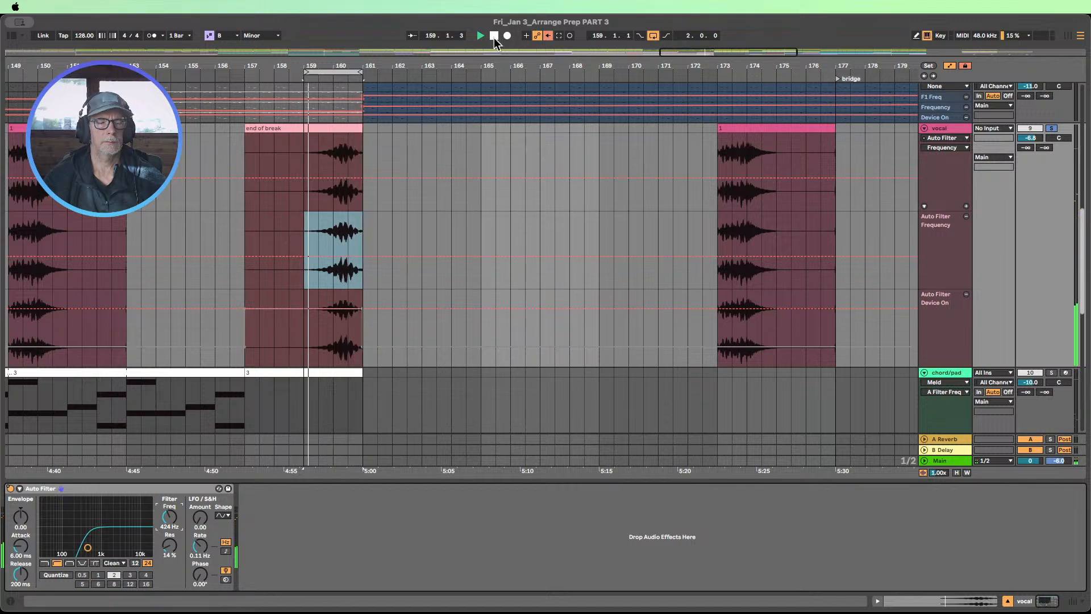
Step: Set the vocal Auto Filter's frequency to 382 Hz while comparing it with the bypass, and re-enable the overridden automation
left_click(10, 489)
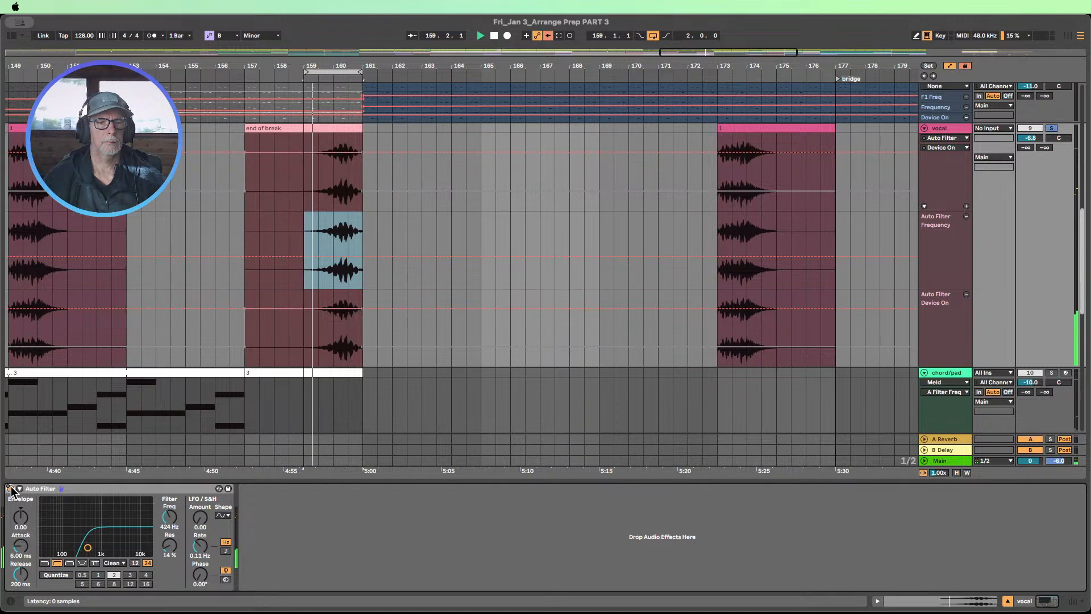
left_click(10, 490)
left_click_drag(167, 519, 168, 520)
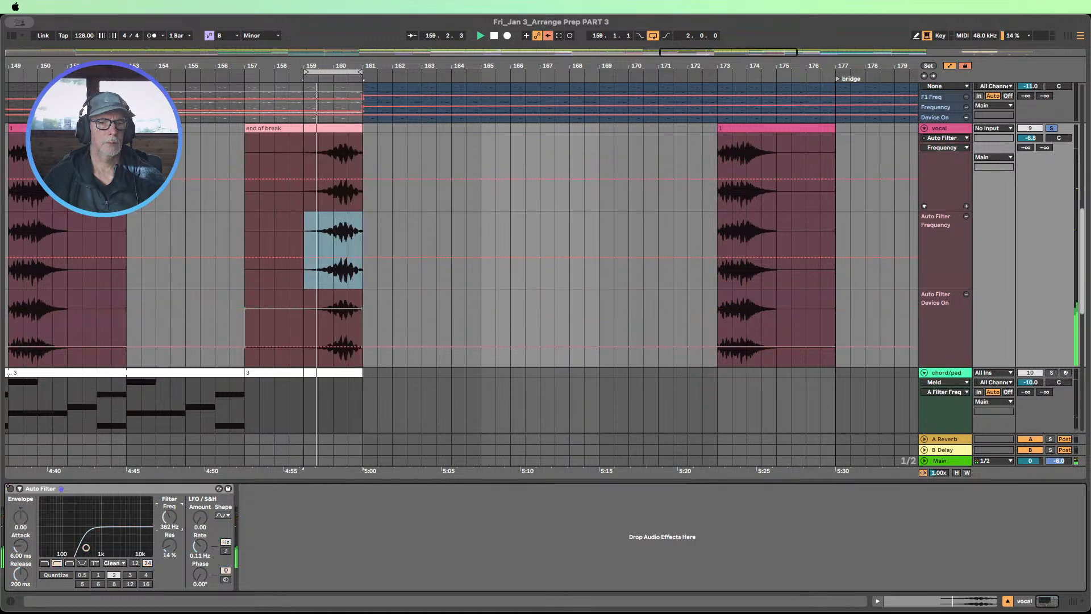
left_click(10, 488)
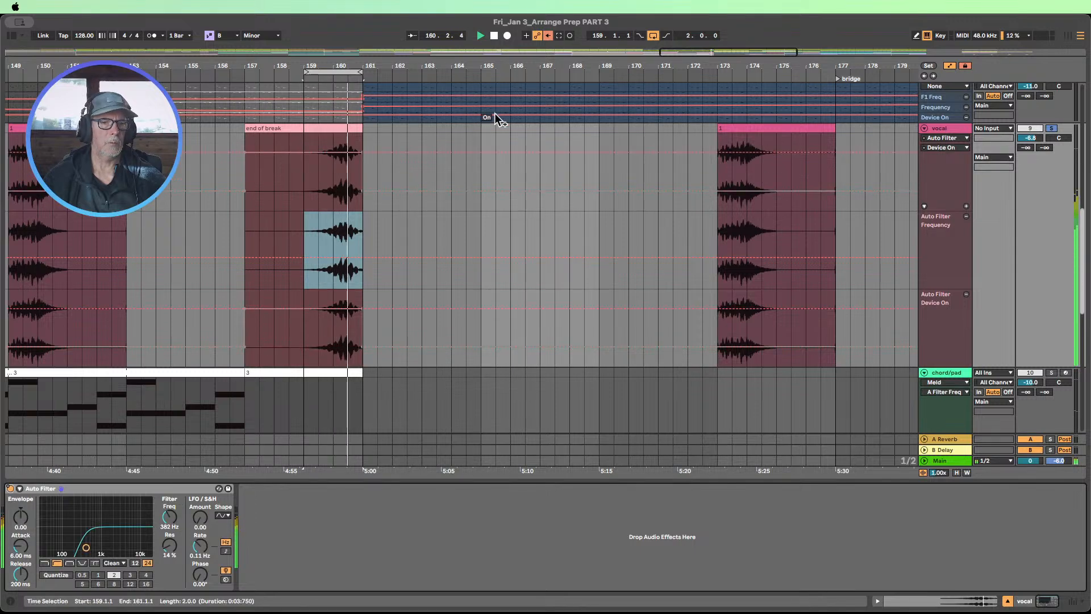
left_click(493, 35)
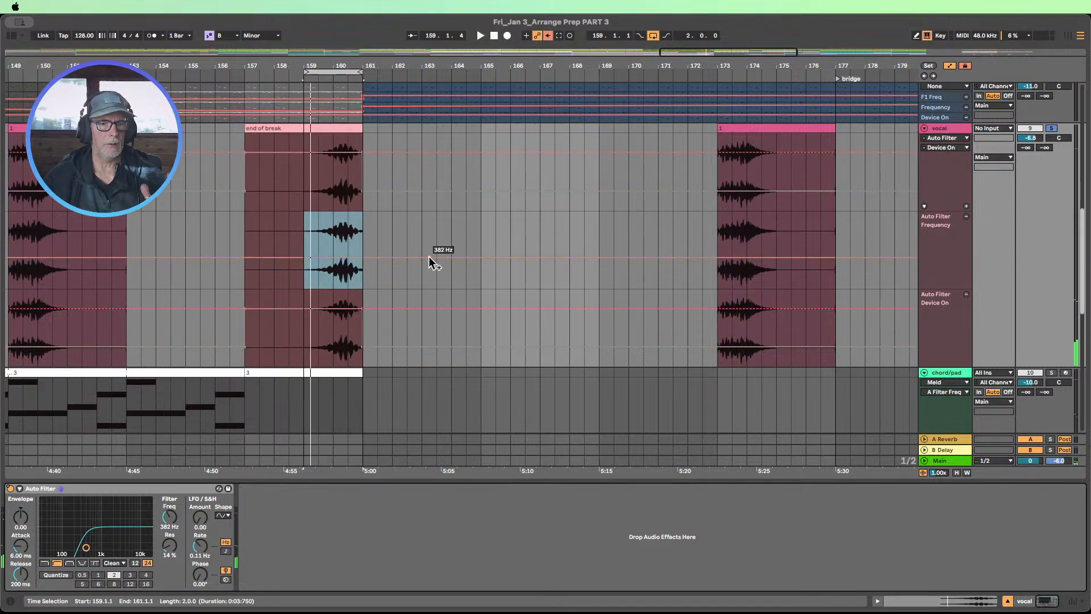
left_click(548, 36)
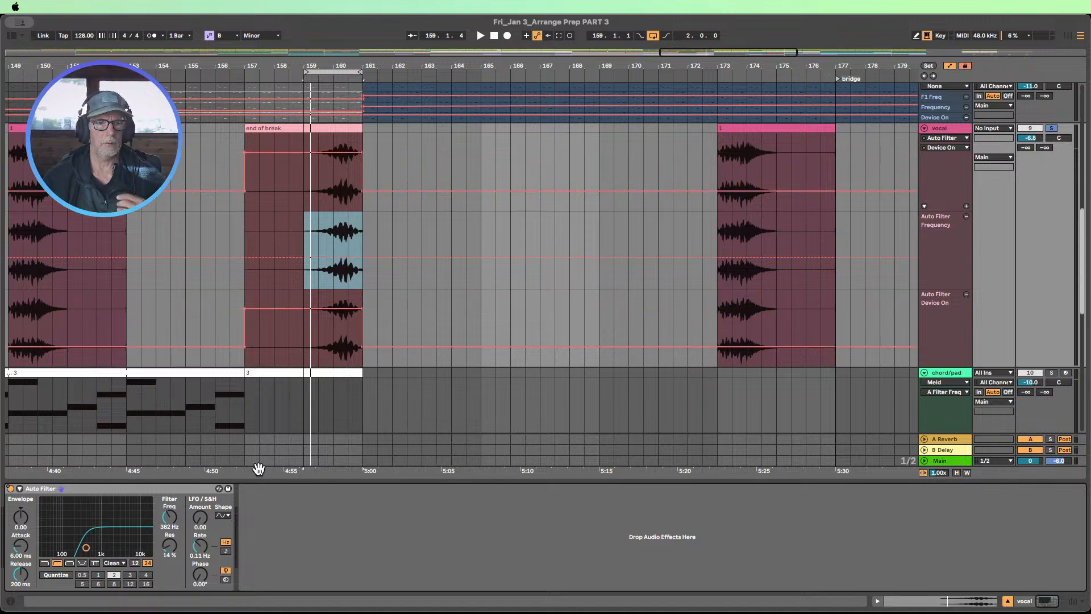
Step: Hide the device view and fit the height of all tracks to the arrangement window
left_click(1009, 601)
scroll(337, 242, "up", 5)
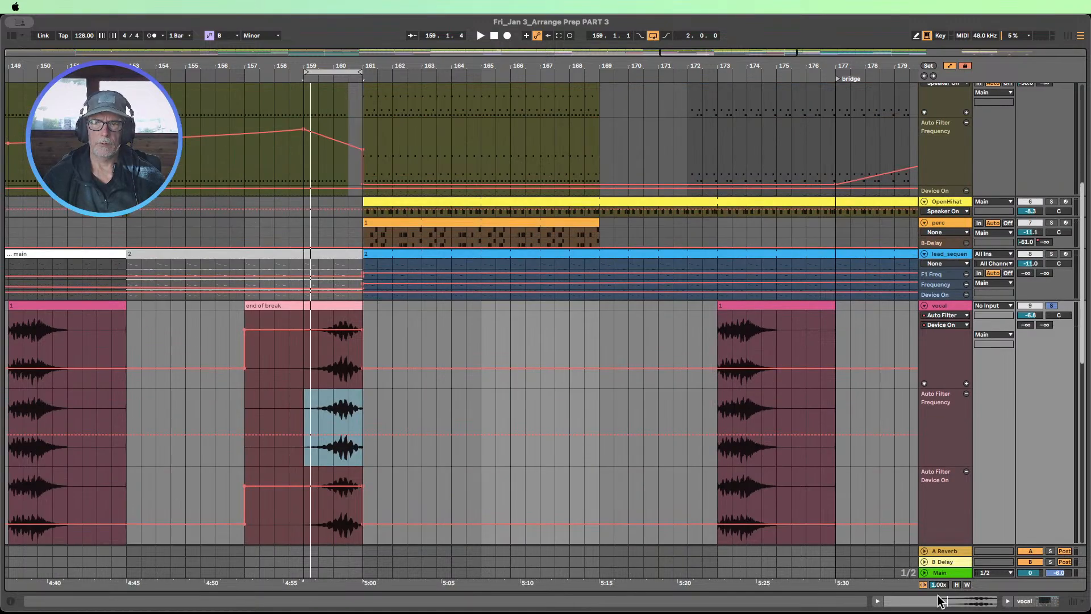
left_click(955, 585)
scroll(377, 279, "up", 3)
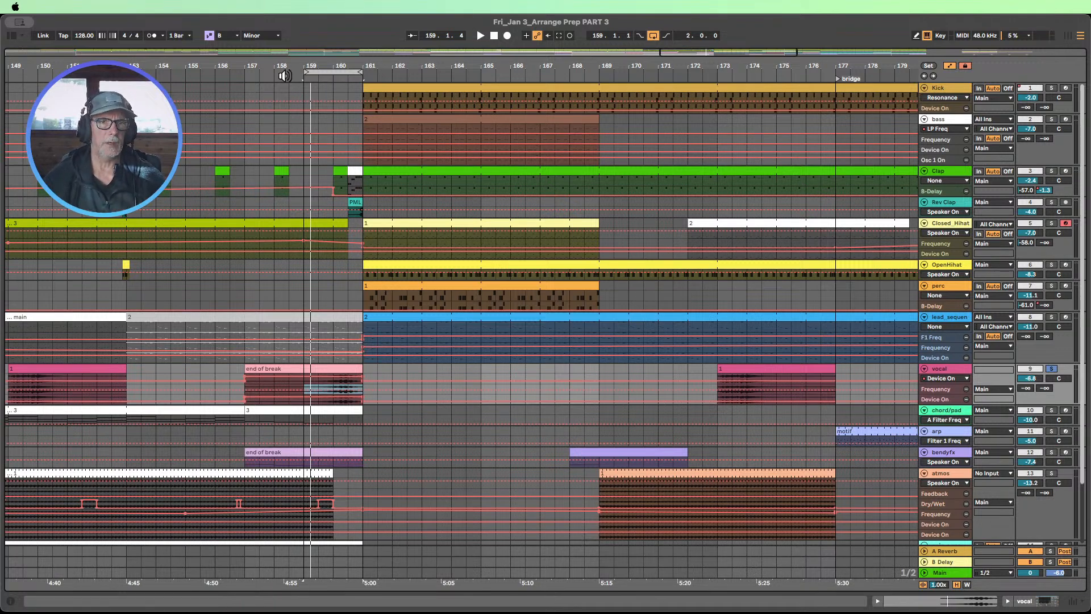
scroll(296, 147, "down", 2)
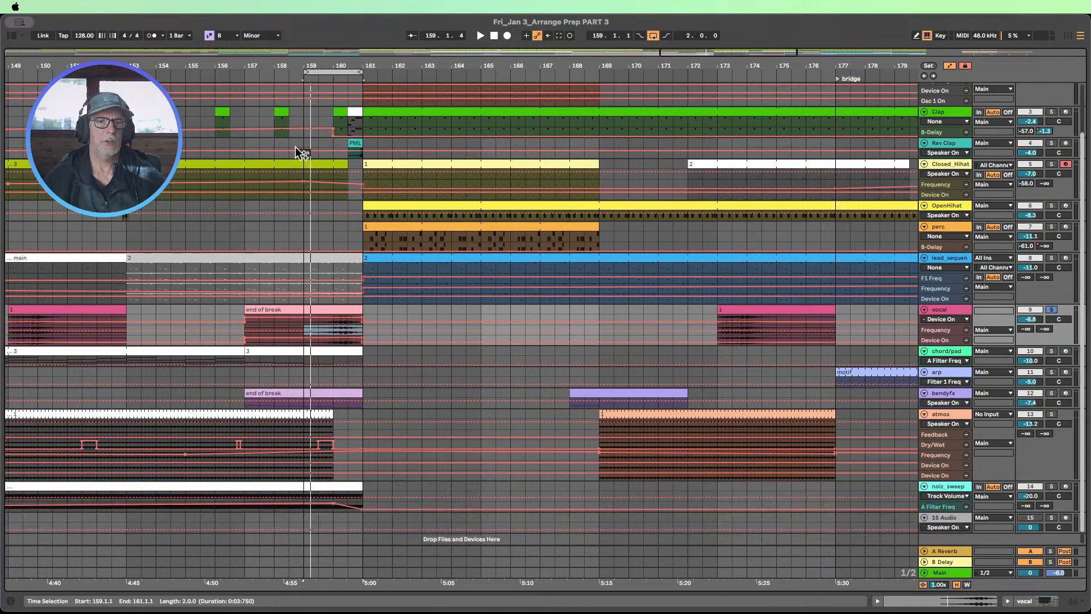
scroll(318, 197, "up", 1)
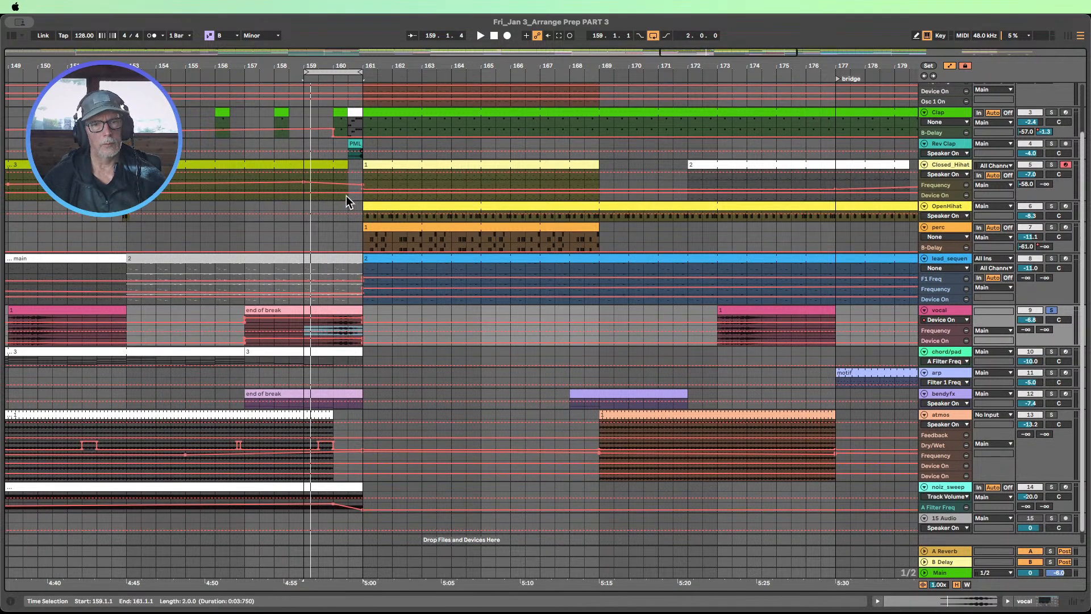
Step: Extend the loop over the whole main break, from bar 129 to bar 161
left_click_drag(319, 68, 458, 42)
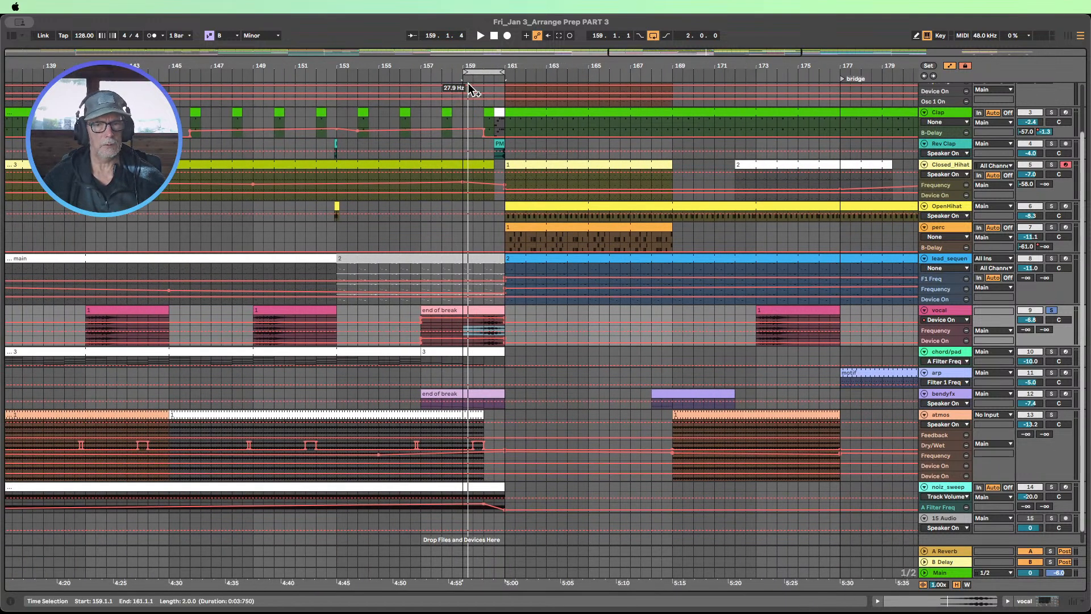
left_click_drag(464, 72, 183, 97)
scroll(357, 162, "up", 3)
scroll(278, 251, "down", 4)
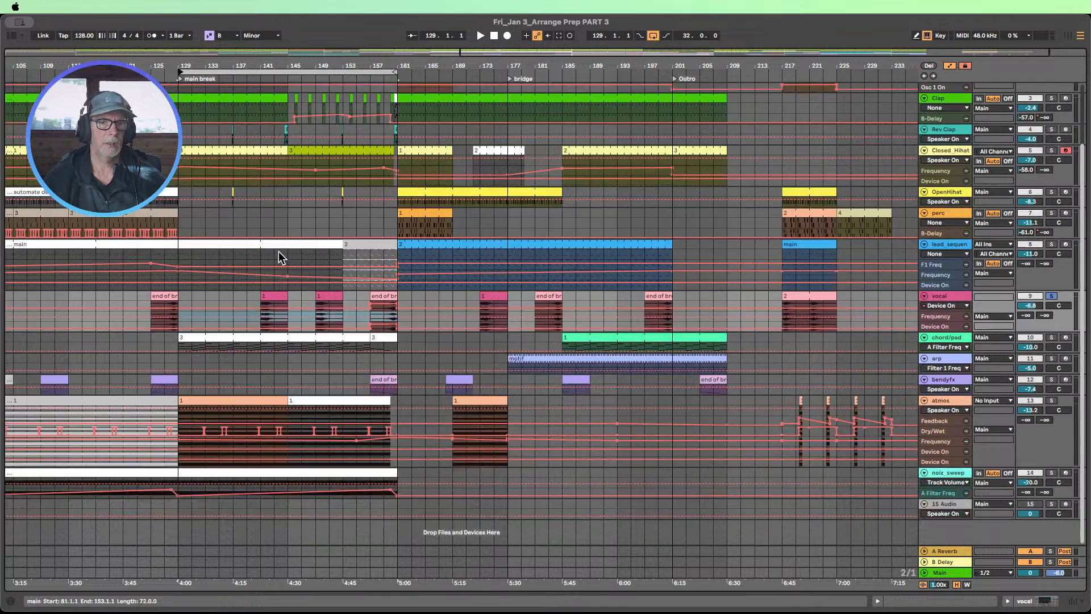
Step: Add an Auto Filter from the audio effects library to the Main track, after Pro-L 2
left_click(941, 573)
double_click(941, 573)
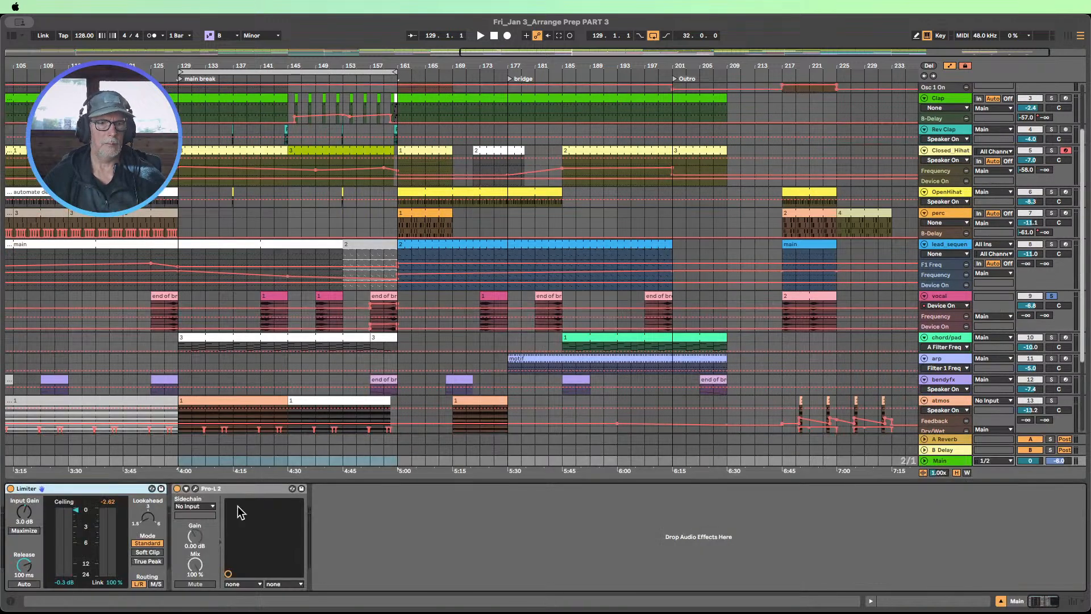
left_click(10, 36)
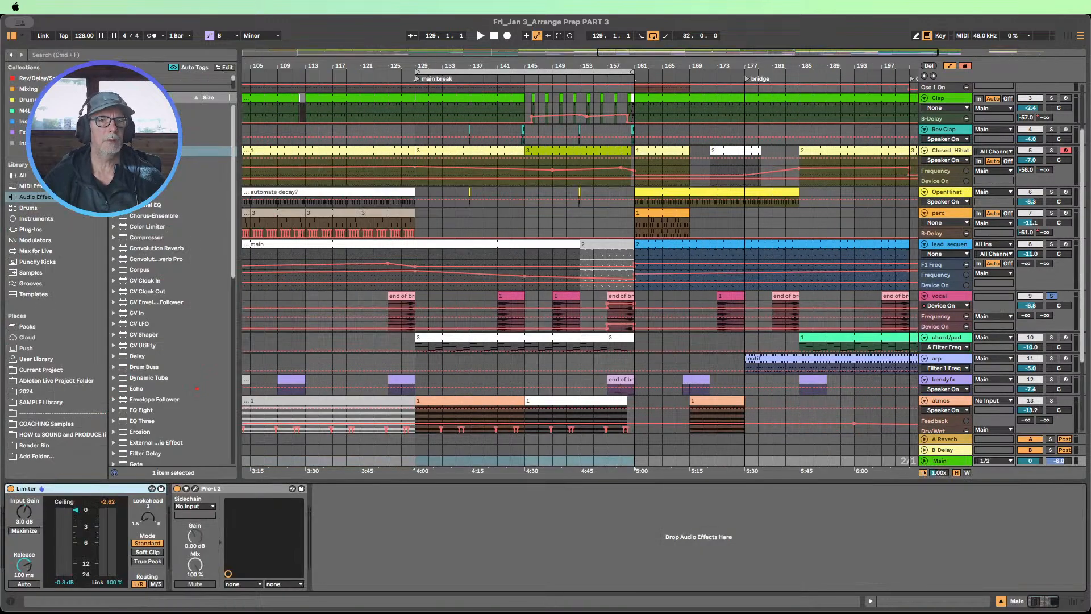
left_click_drag(140, 152, 374, 516)
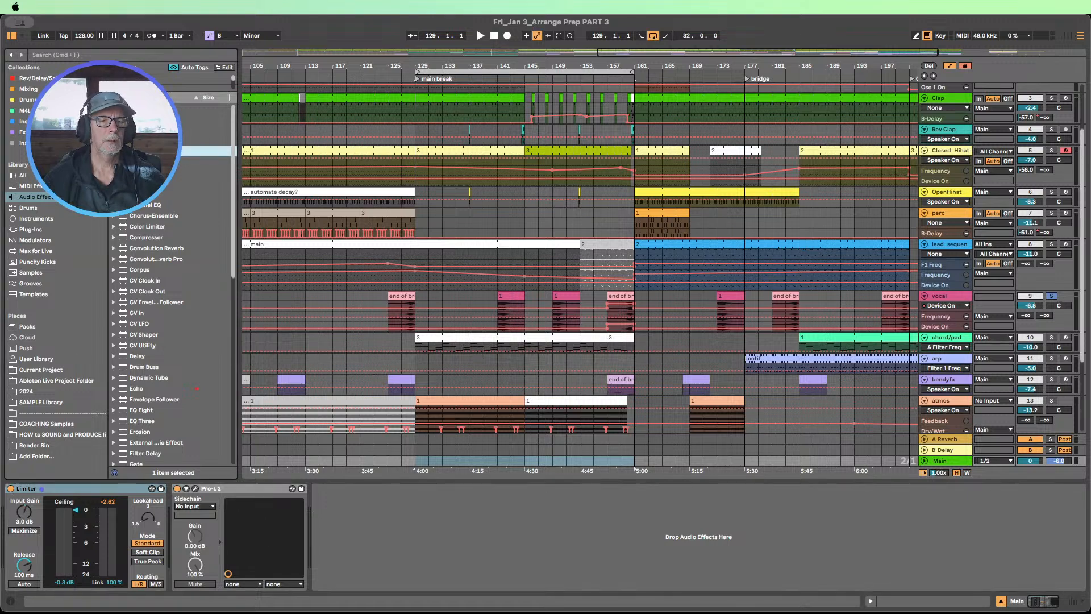
left_click_drag(182, 182, 319, 277)
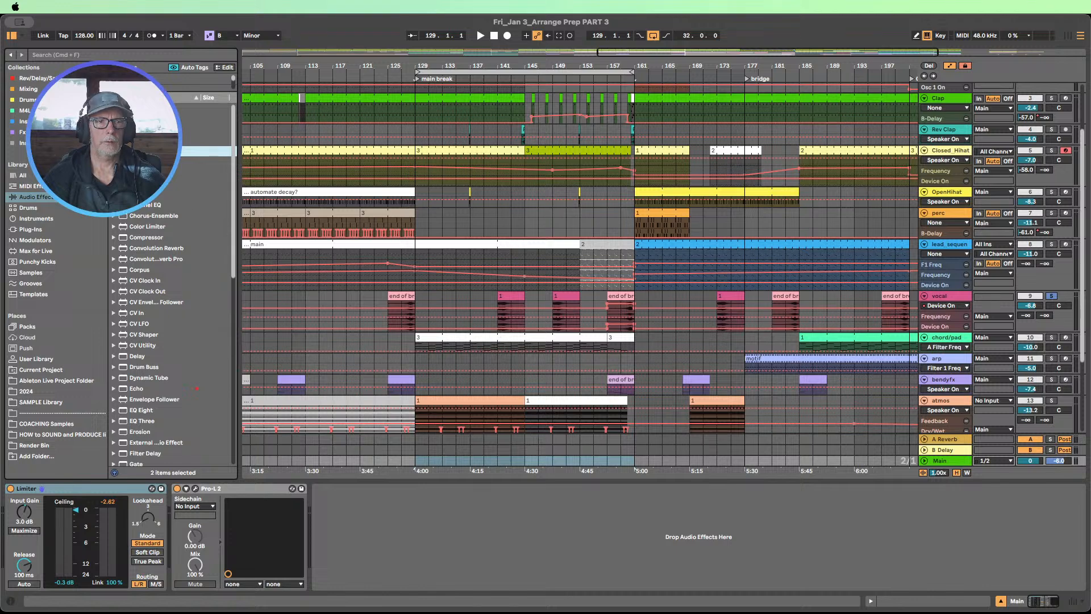
left_click_drag(690, 392, 941, 462)
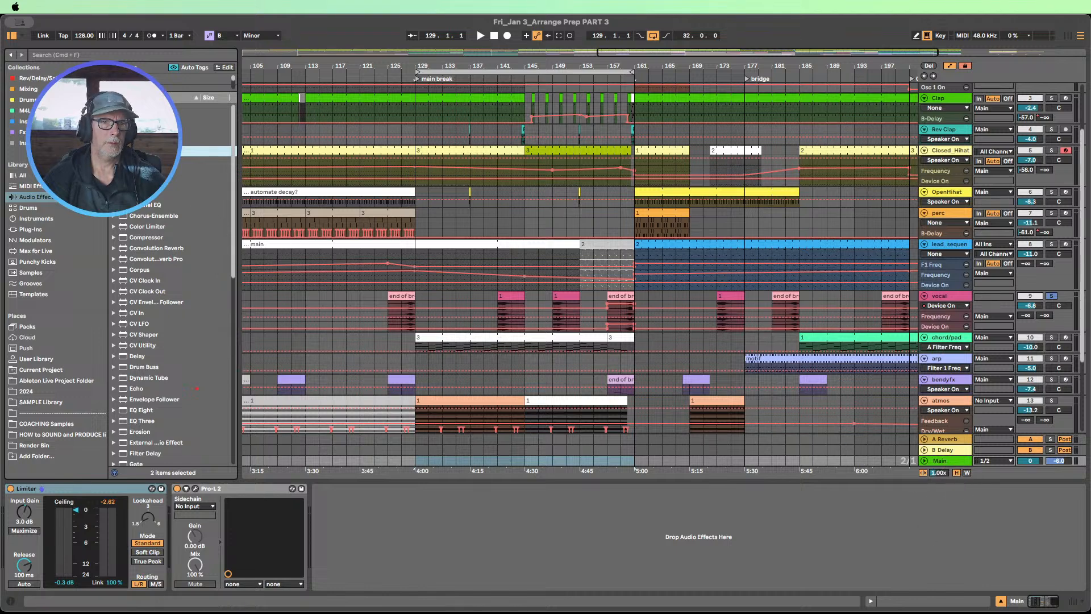
left_click(113, 151)
left_click_drag(363, 528, 369, 527)
left_click(113, 150)
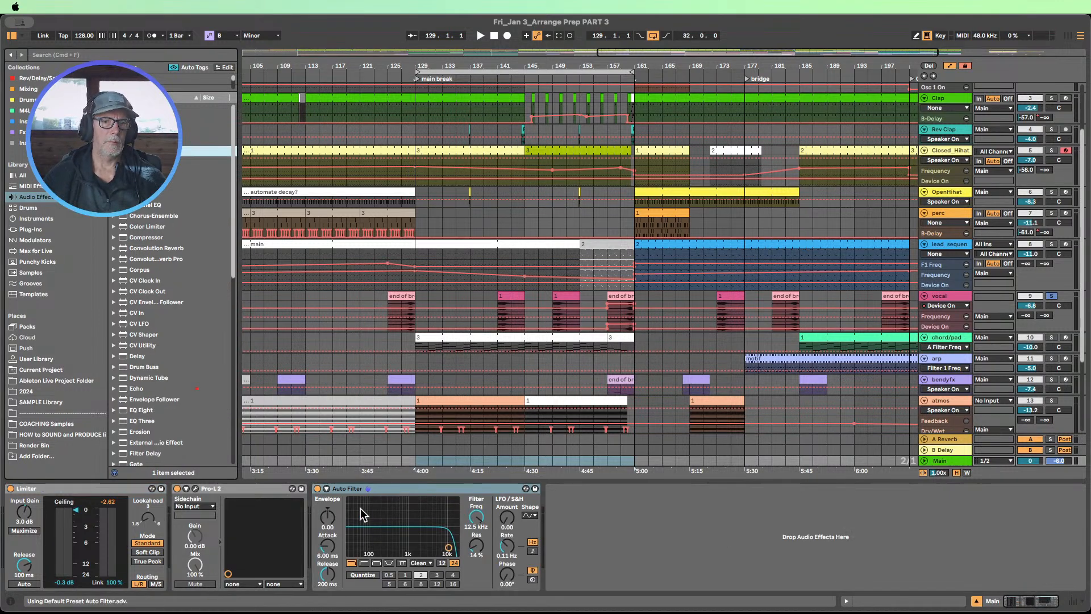
Step: Unfold the Main track and automate its Auto Filter's Device On: on from bar 129 to 161, off before and after
left_click(924, 460)
scroll(534, 415, "down", 3)
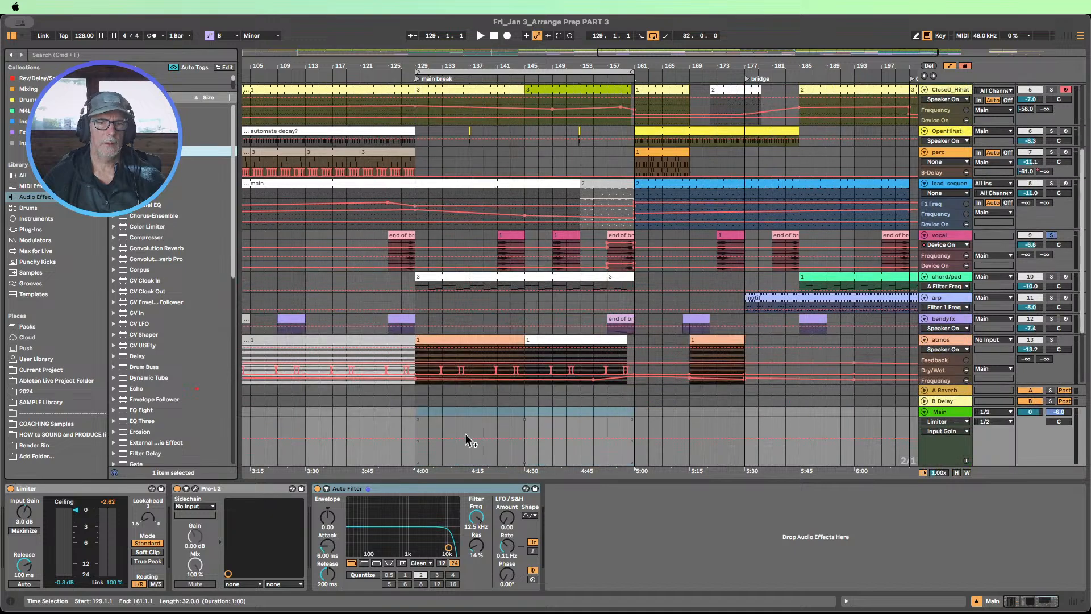
left_click(317, 492)
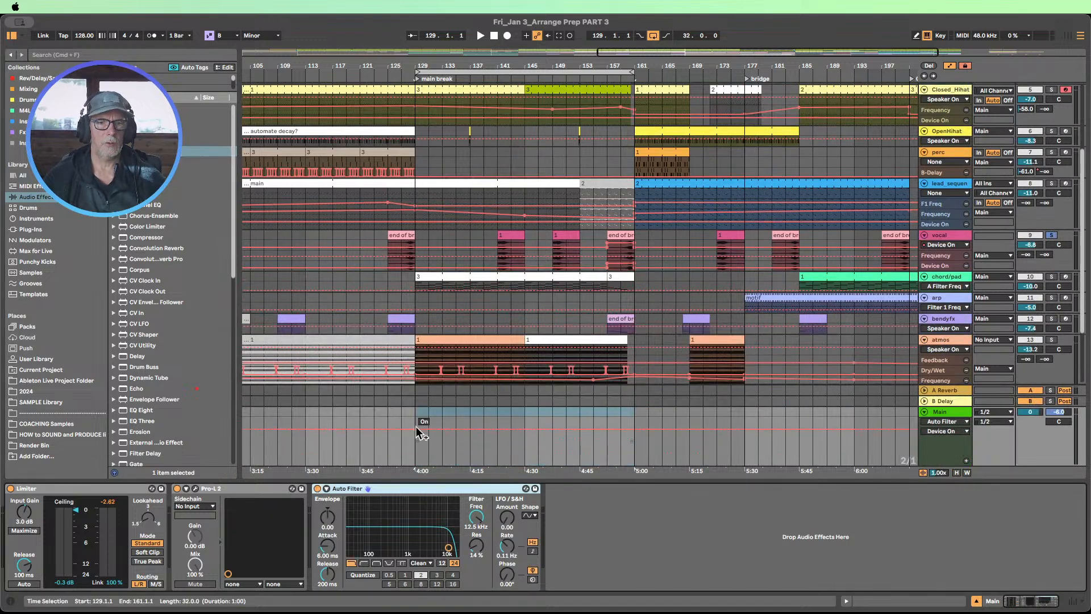
left_click(417, 427)
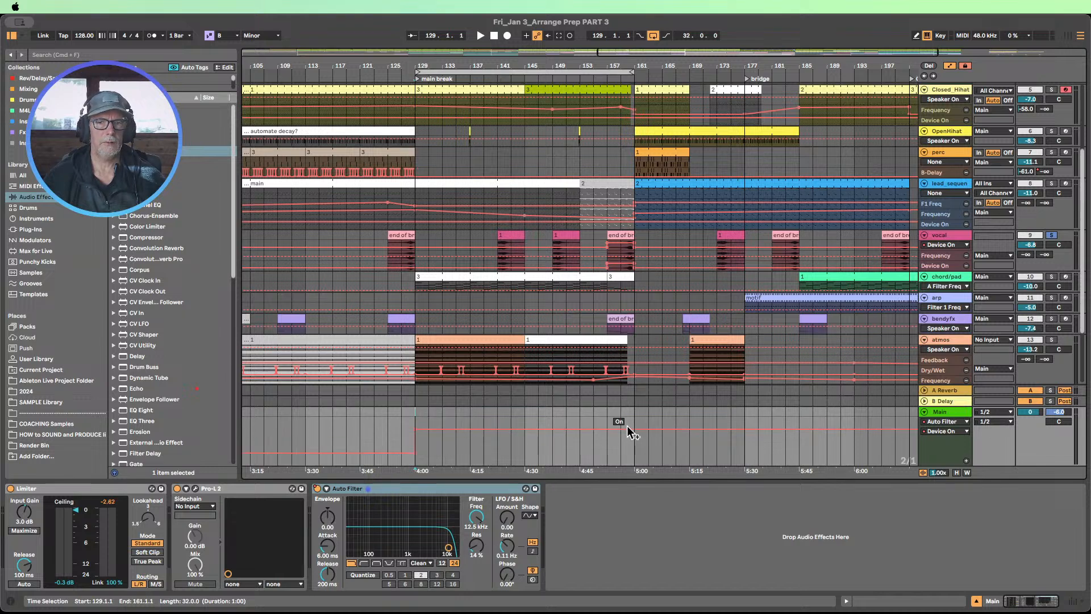
left_click(648, 430)
left_click_drag(648, 429, 635, 453)
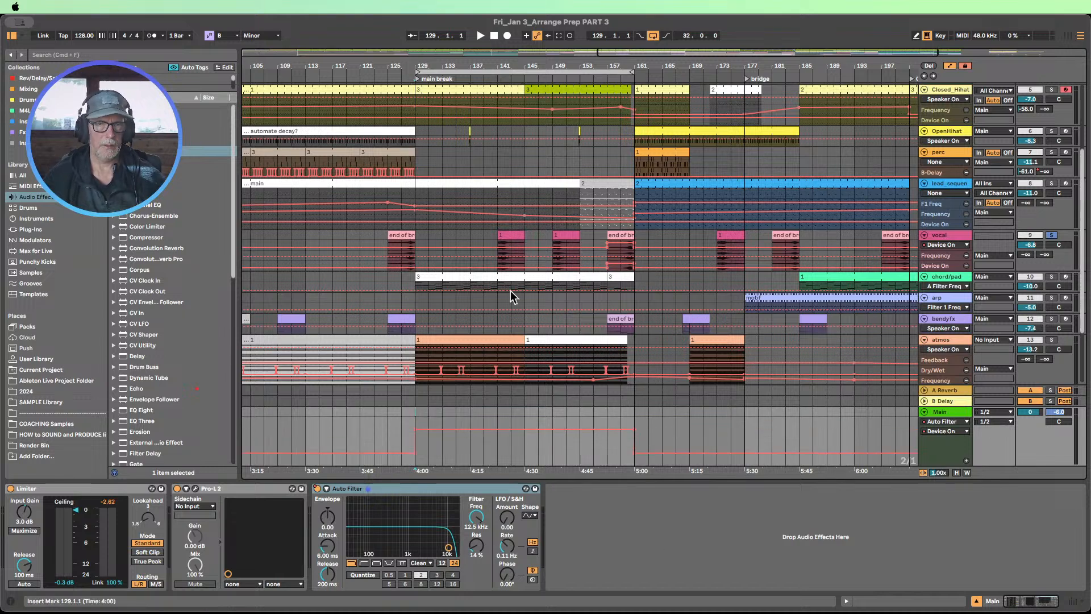
Step: Switch Main's Auto Filter to a 126 Hz high-pass and show its Device On automation in a separate lane
mouse_move(470, 63)
left_mouse_down()
mouse_move(461, 57)
mouse_move(456, 75)
left_mouse_up()
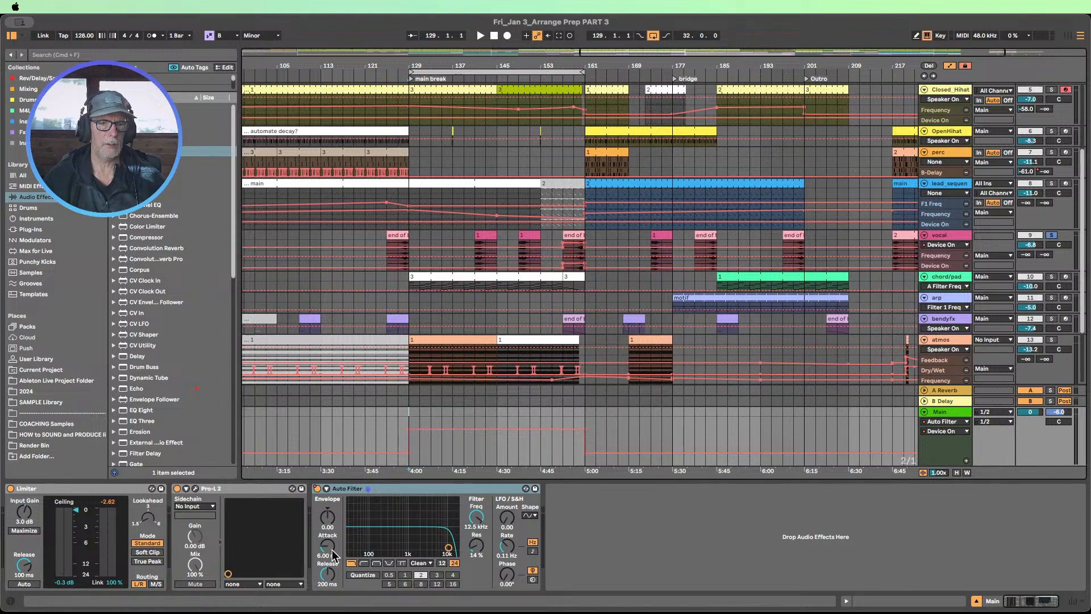
left_click(364, 563)
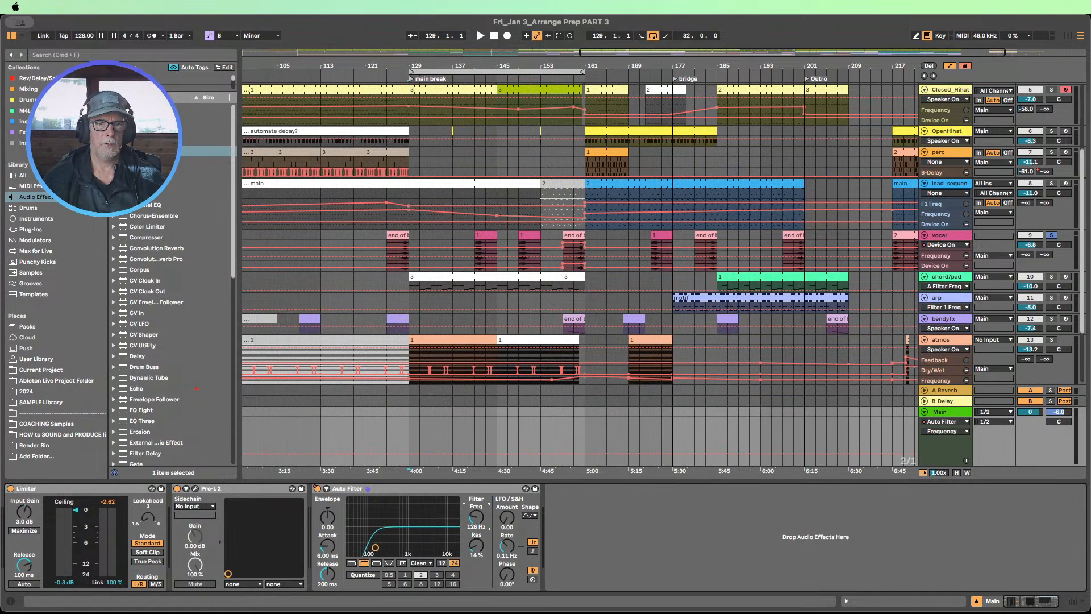
left_click(978, 602)
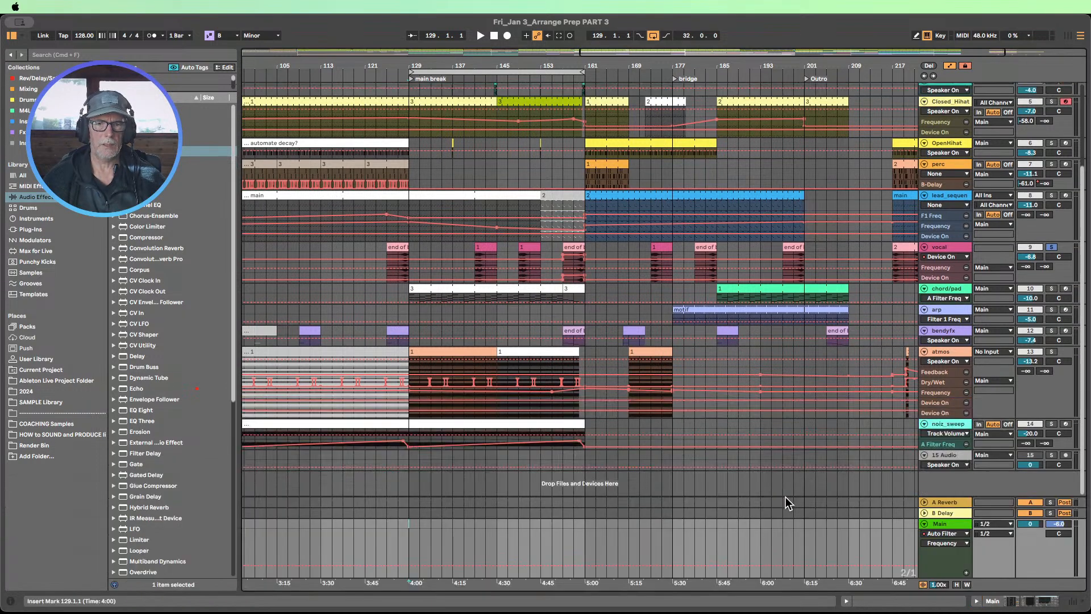
left_click(959, 543)
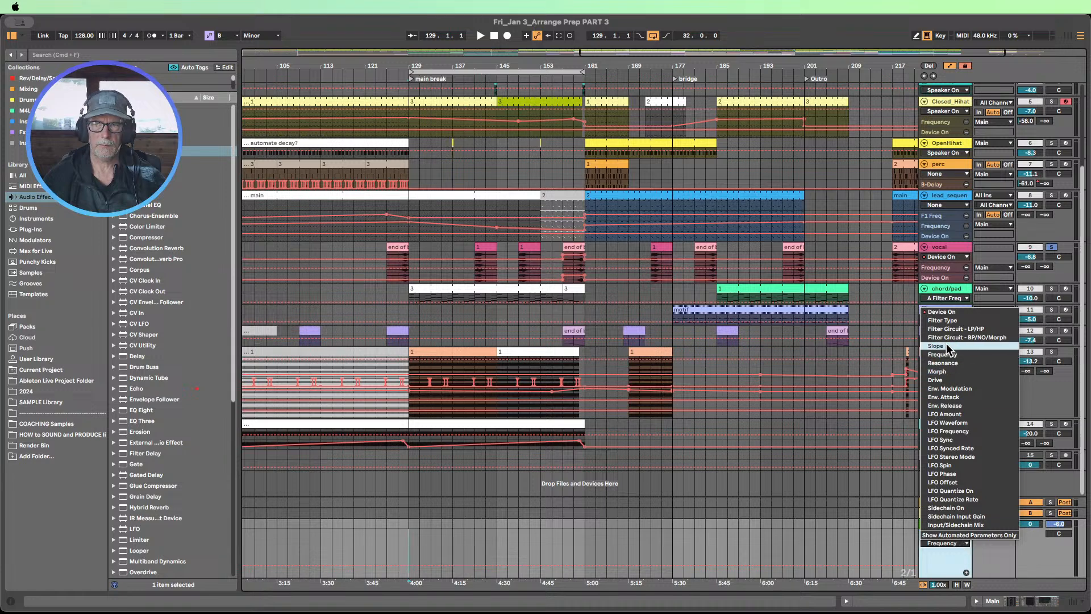
left_click(941, 313)
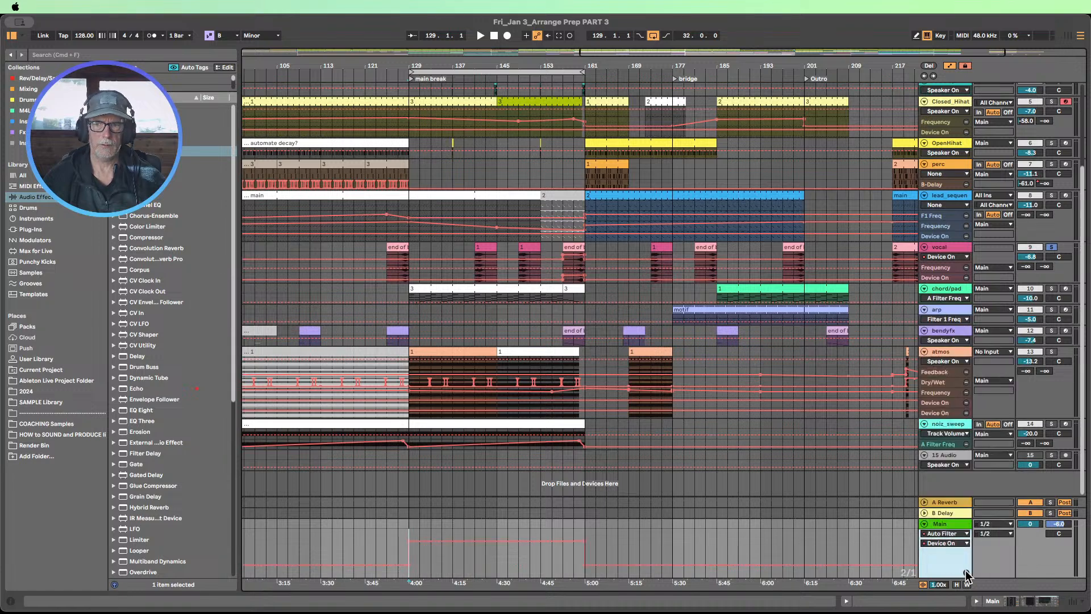
left_click(967, 573)
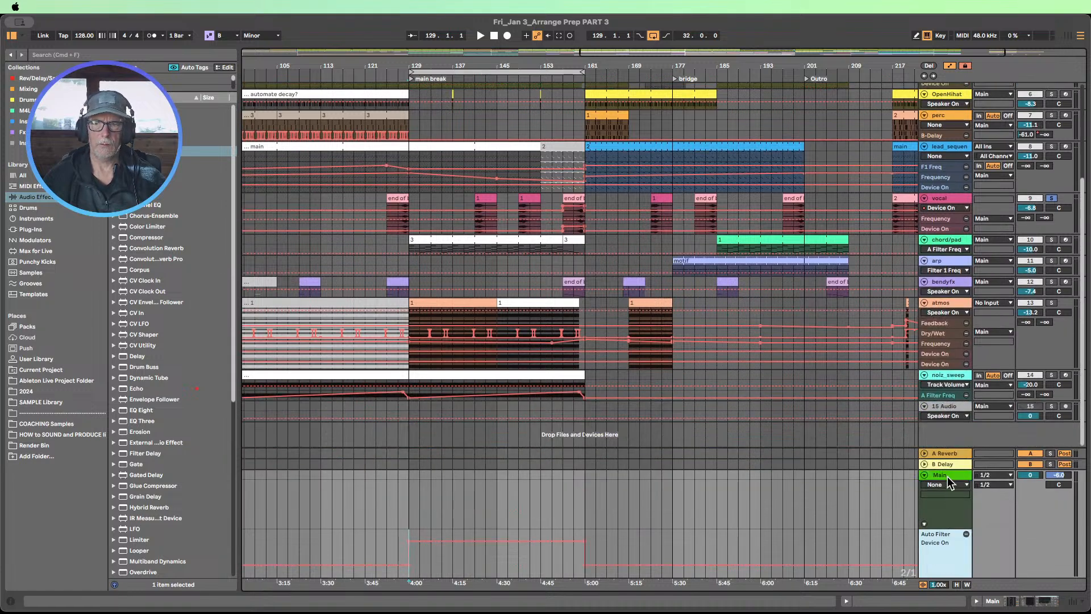
left_click(941, 503)
double_click(946, 475)
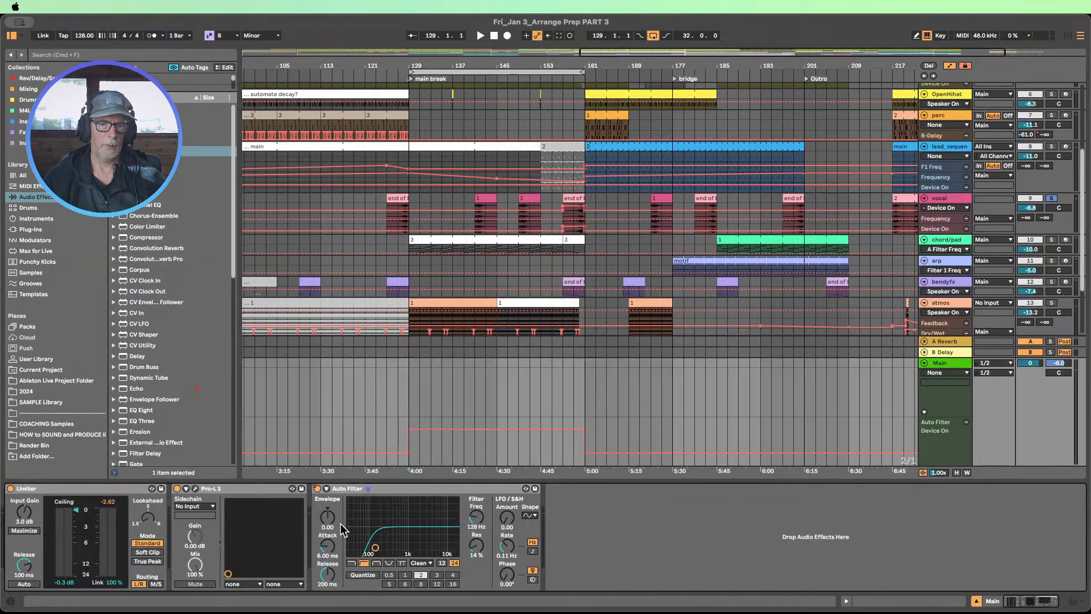
Step: Automate Main's filter frequency from 117 Hz at bar 129 up to a peak at bar 141, down at bar 145, and up again to bar 161
left_click(405, 401)
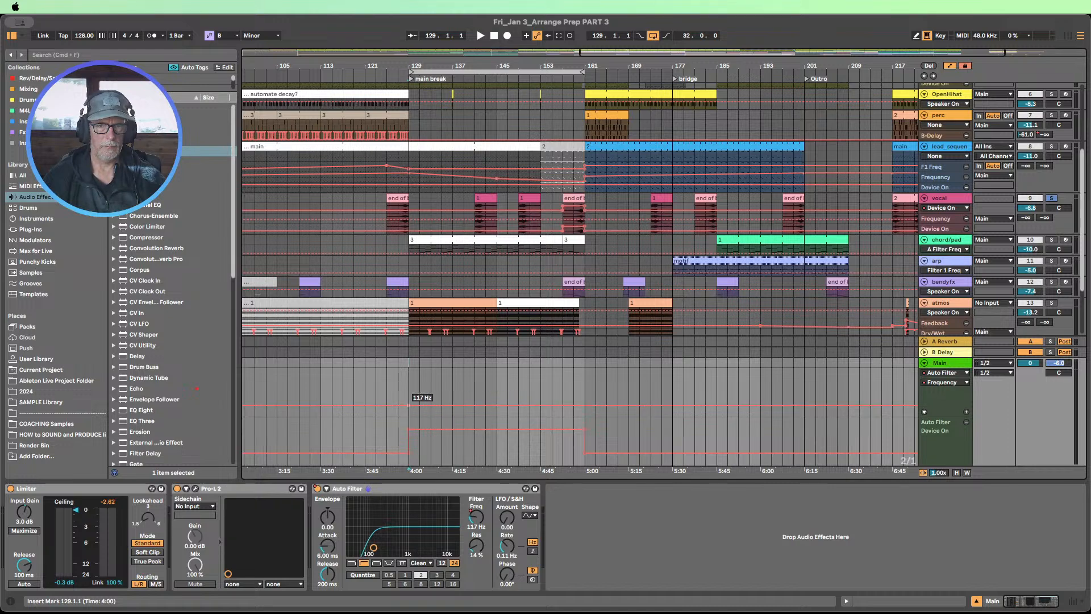
left_click_drag(497, 405, 573, 376)
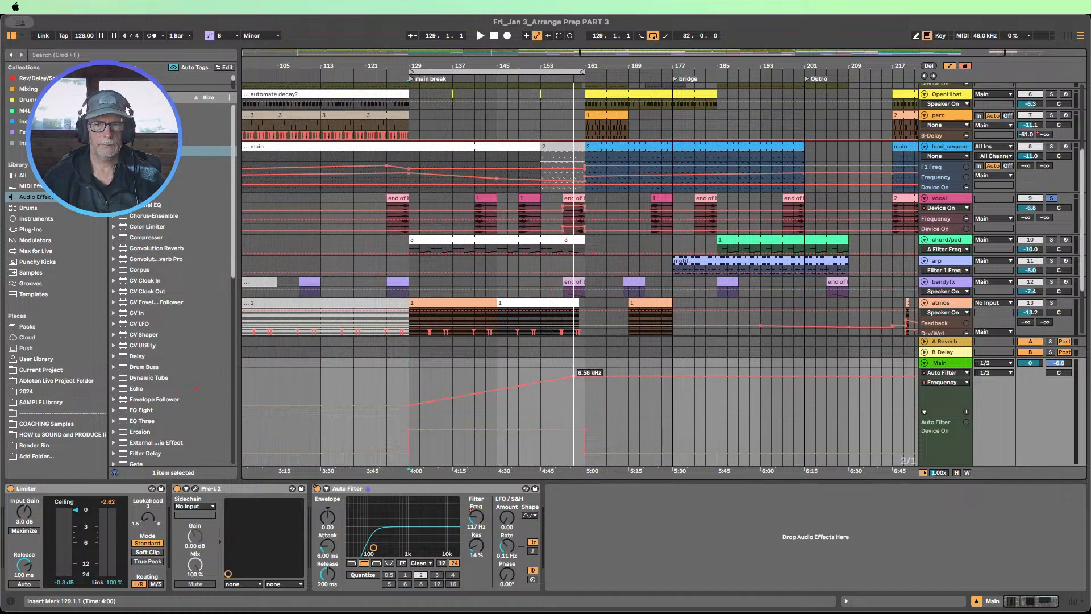
left_click_drag(573, 389, 585, 388)
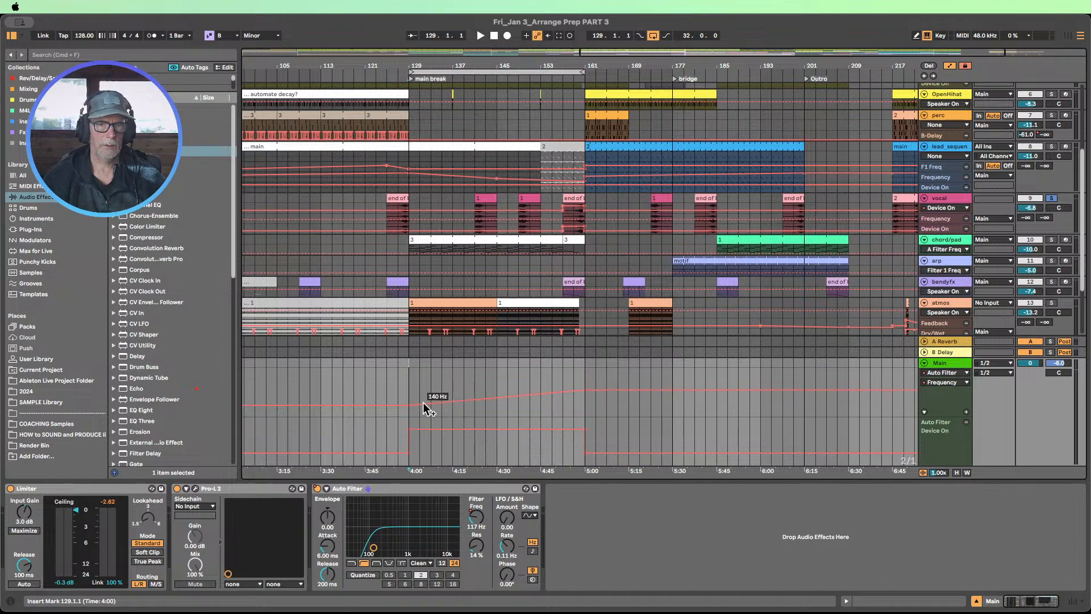
left_click_drag(464, 401, 497, 405)
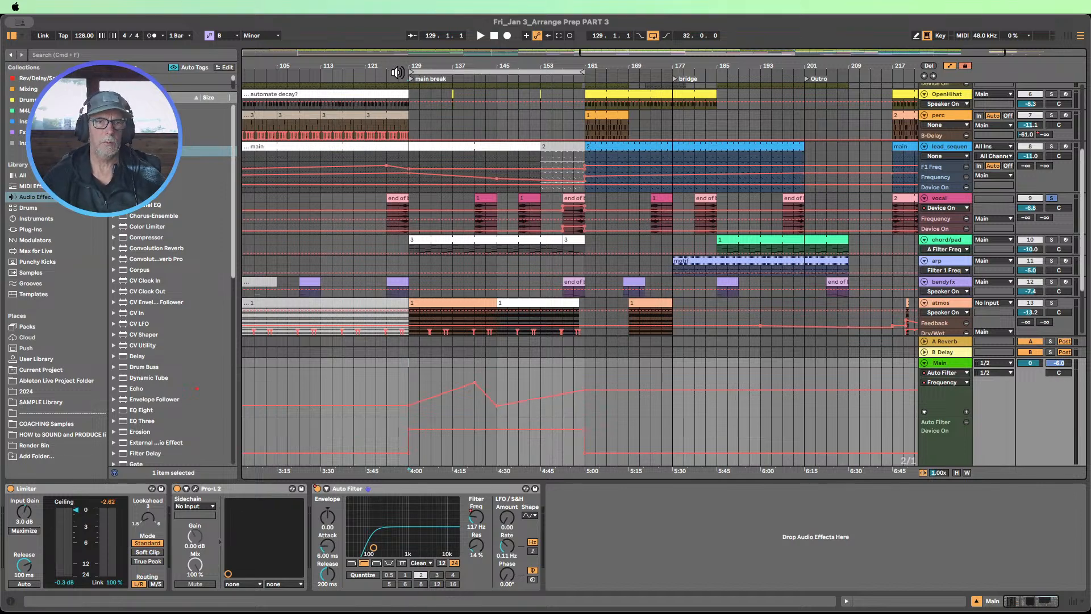
Step: Turn off the vocal track's solo, play from about bar 119 into the break, and resize Main's automation area
left_click(398, 73)
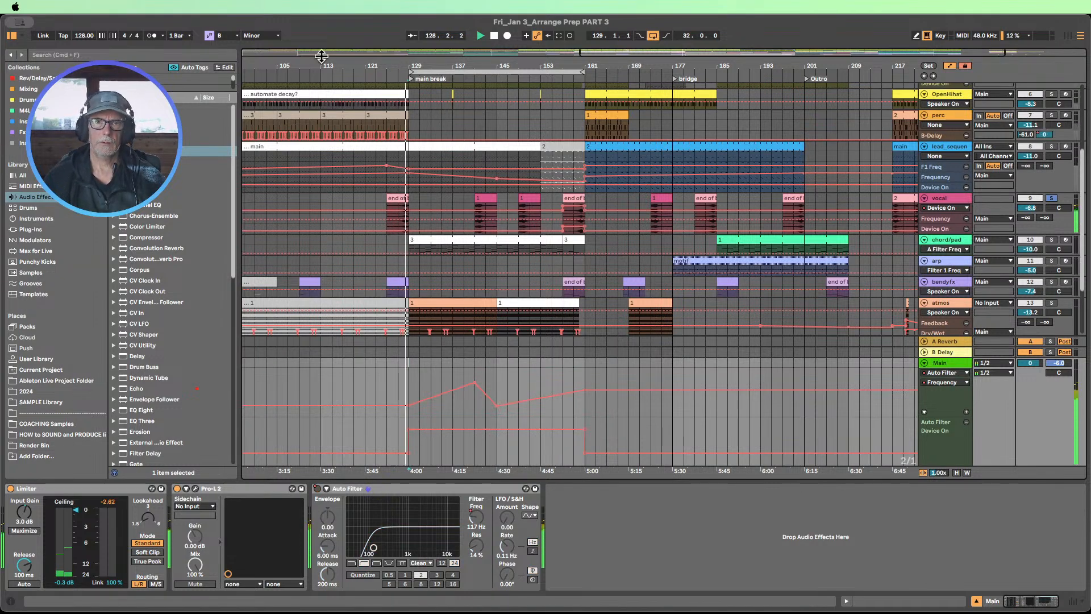
left_click(1052, 199)
left_click(356, 74)
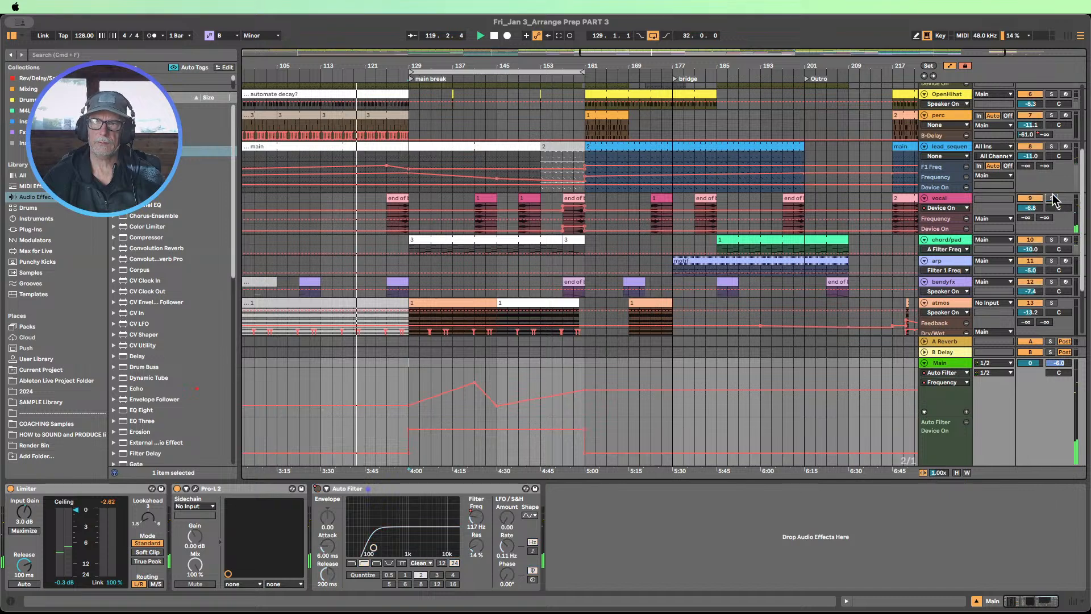
scroll(466, 324, "down", 2)
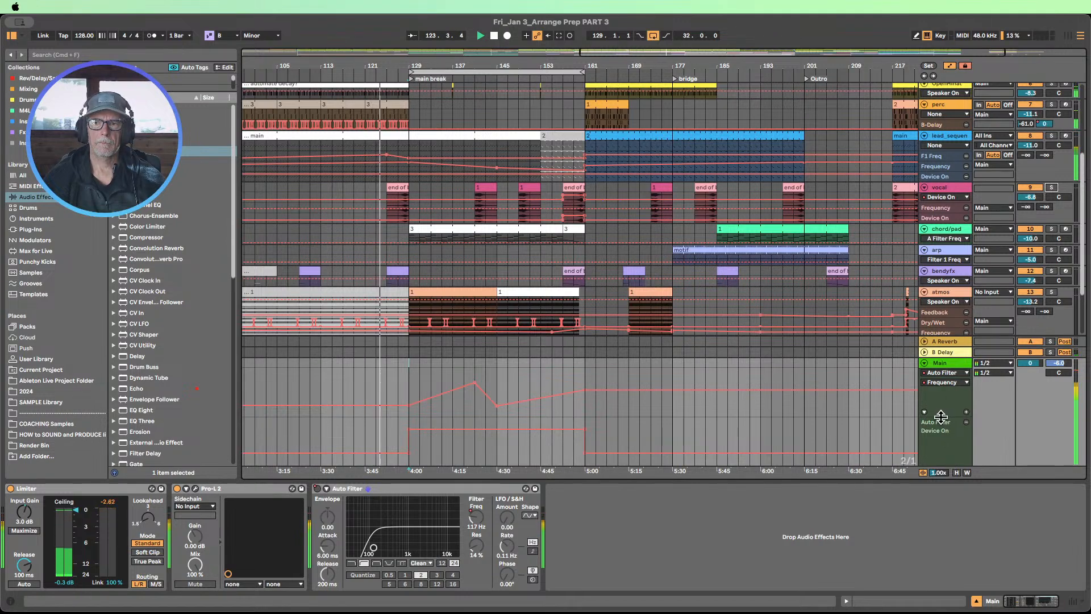
left_click_drag(942, 418, 946, 455)
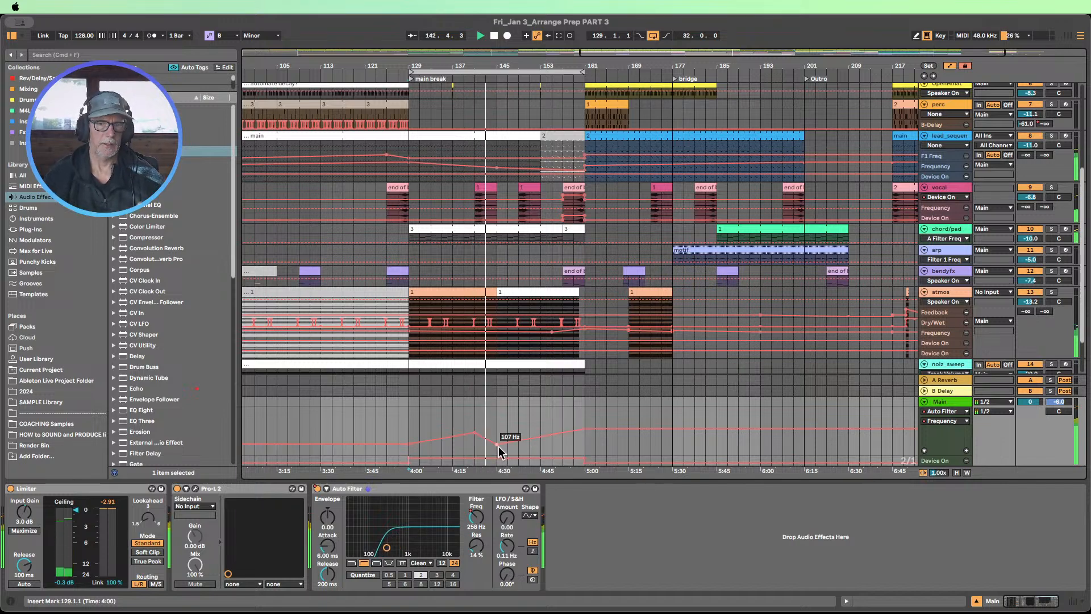
Step: Play the break from bar 137 and move the first peak of Main's filter frequency automation to bar 139
left_click_drag(499, 446, 519, 444)
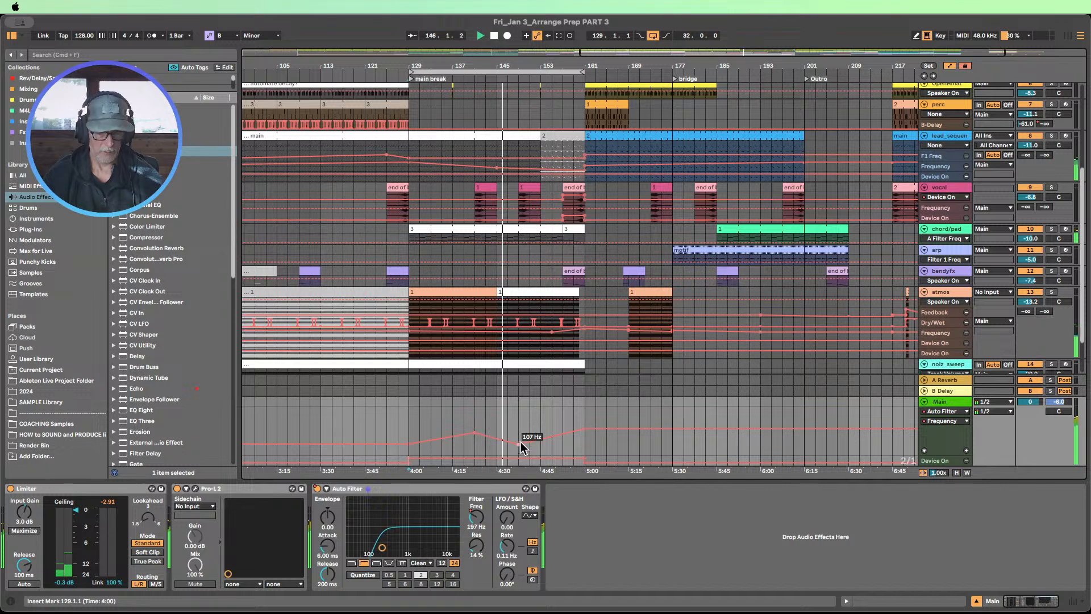
key("super+z")
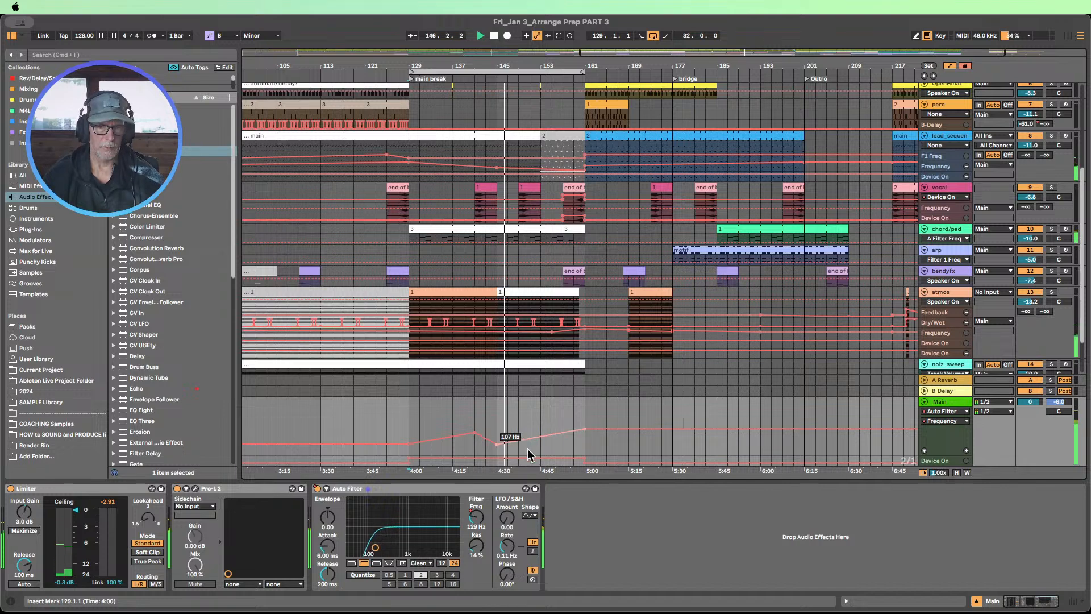
left_click(451, 80)
scroll(491, 297, "up", 8)
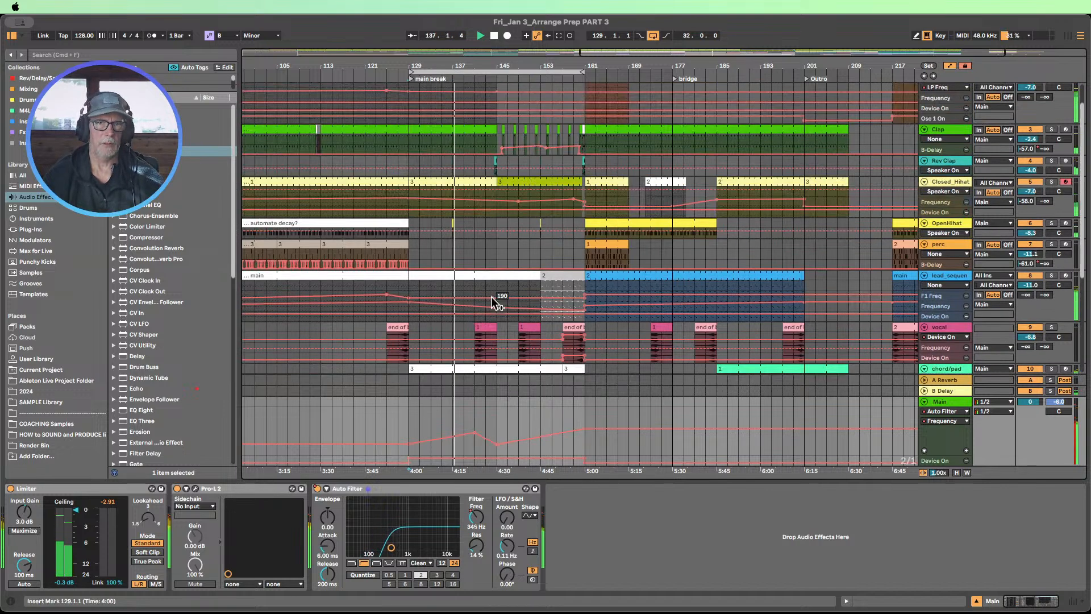
scroll(470, 134, "down", 10)
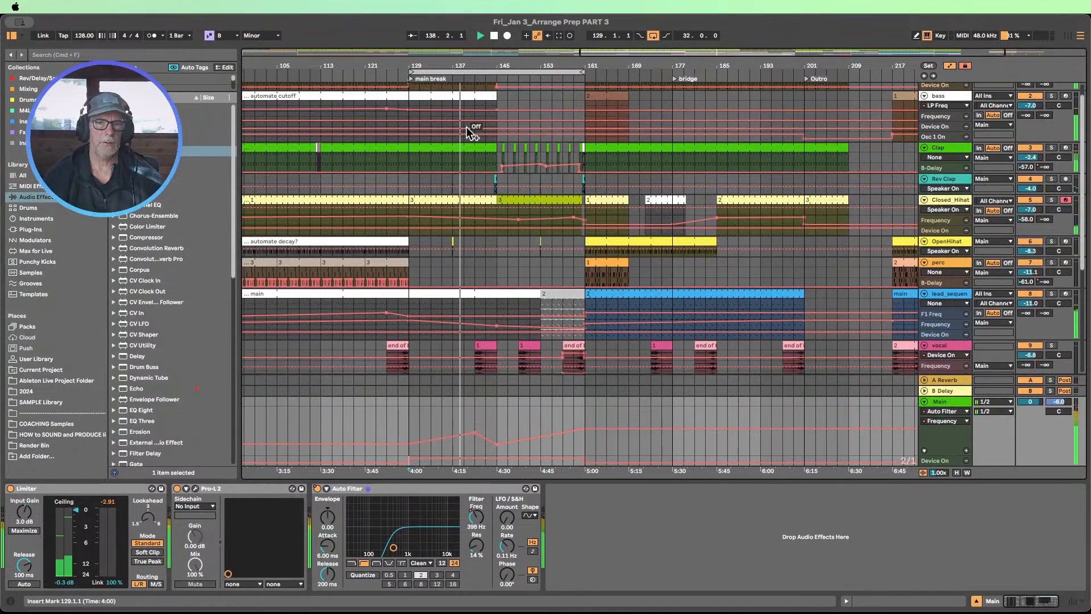
mouse_move(477, 431)
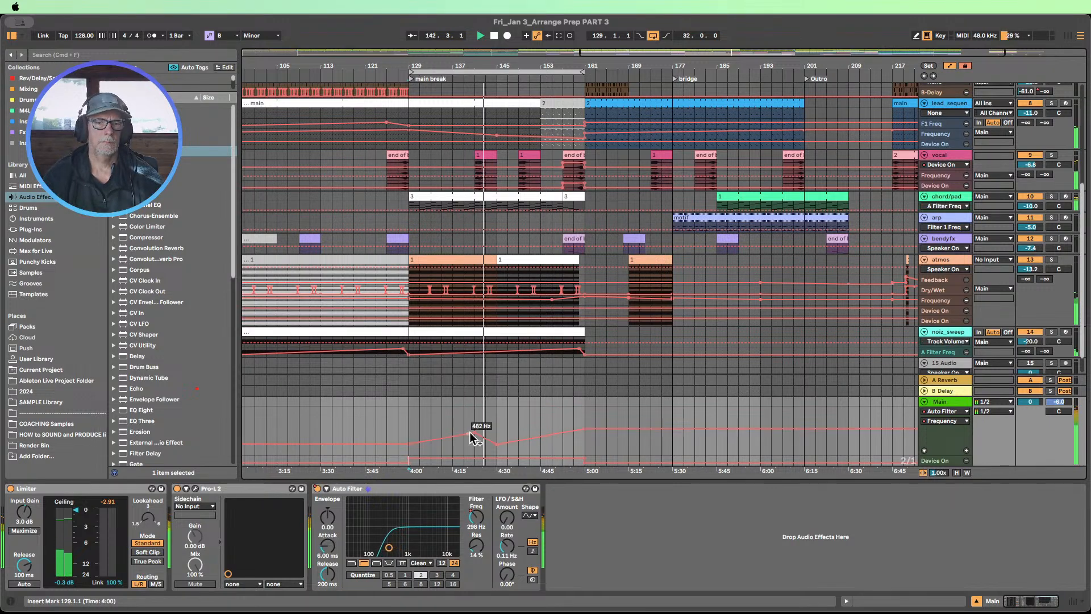
left_click_drag(475, 434, 465, 435)
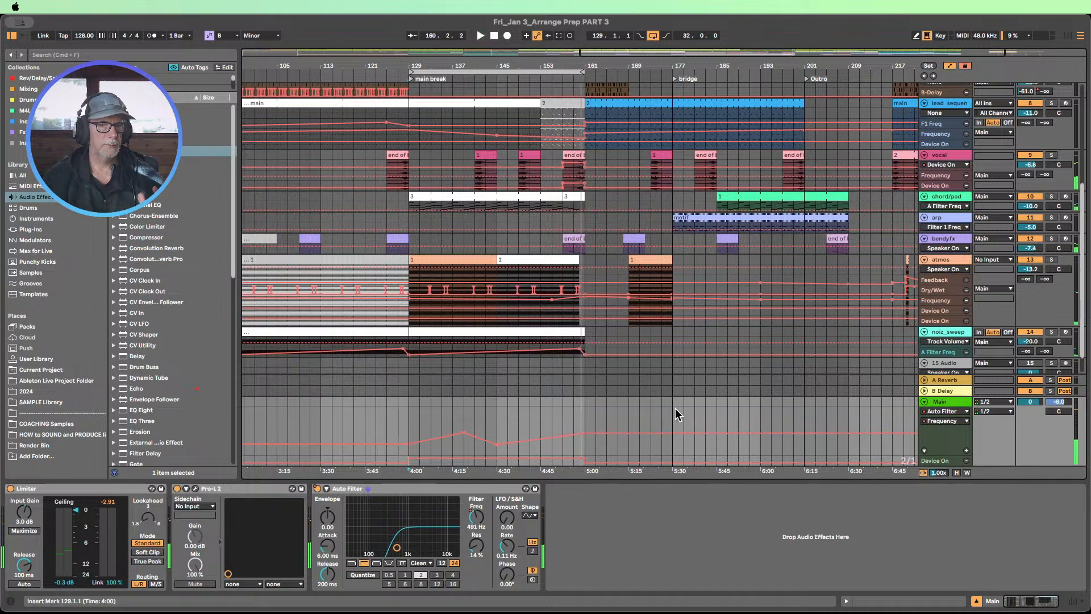
Step: Try grouping the tracks from Clap through perc, and undo the grouping
left_click(358, 490)
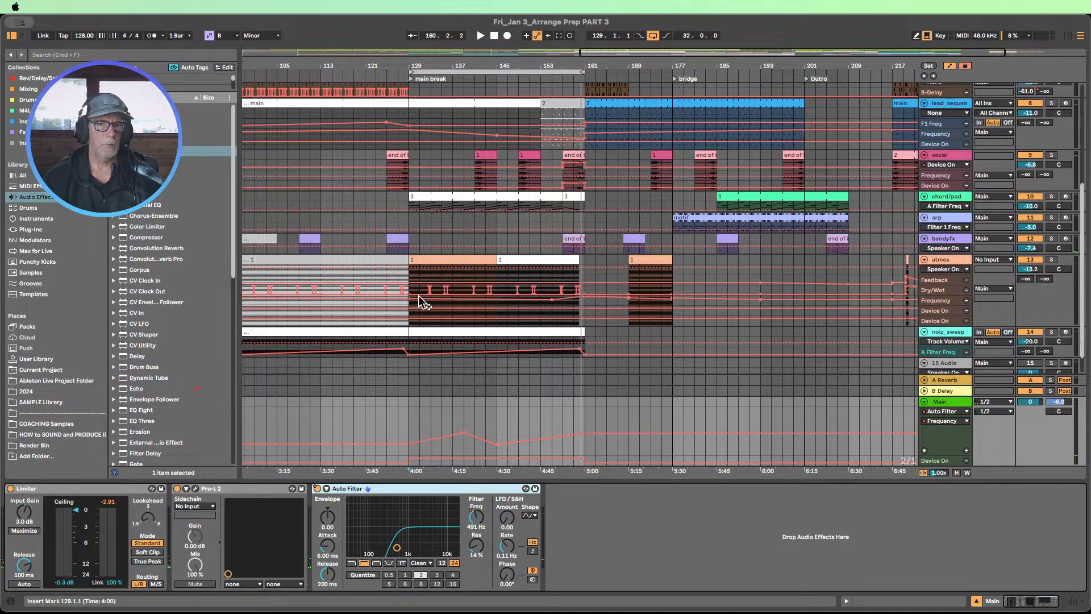
scroll(520, 257, "up", 8)
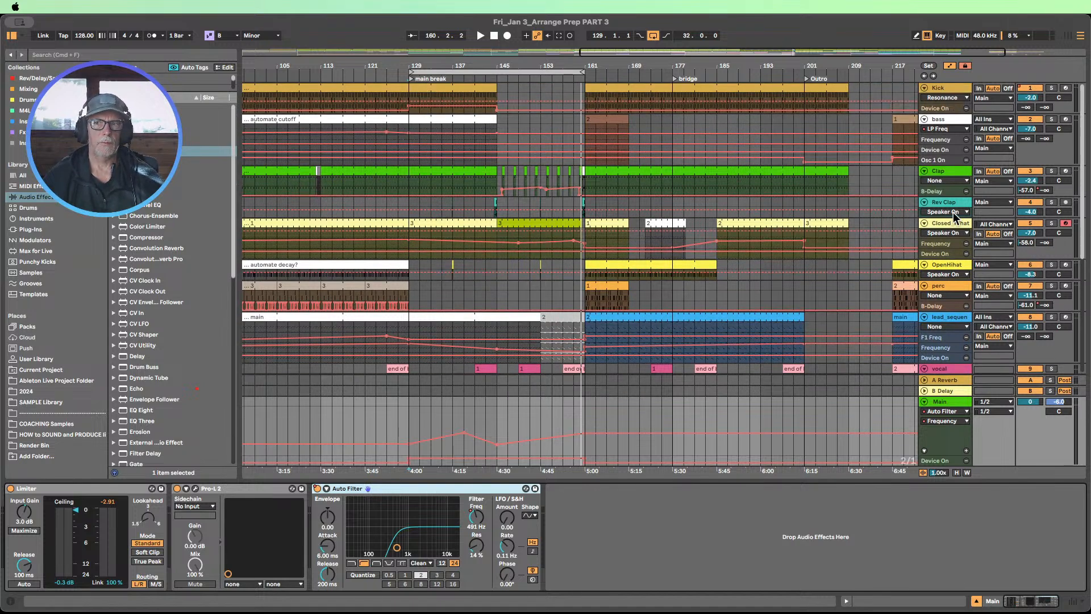
left_click(941, 174)
left_click(946, 288)
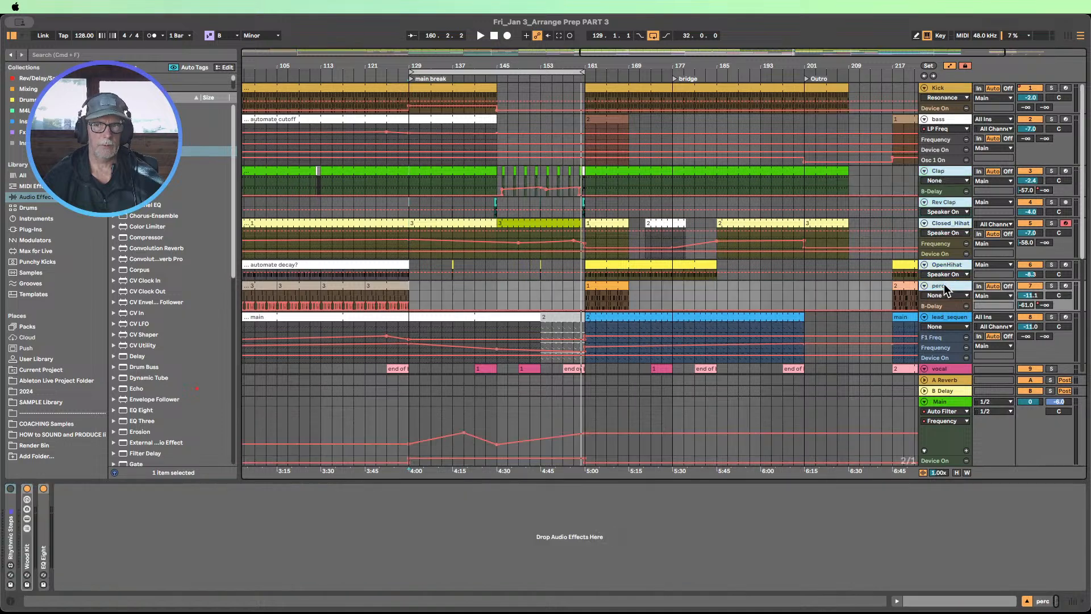
key("super+g")
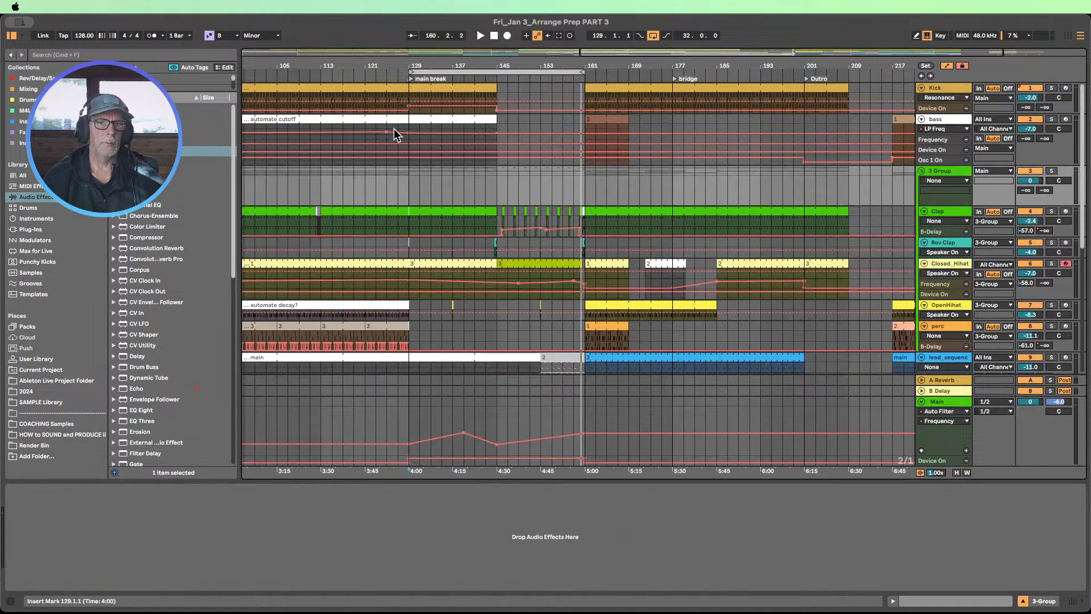
left_click(718, 233)
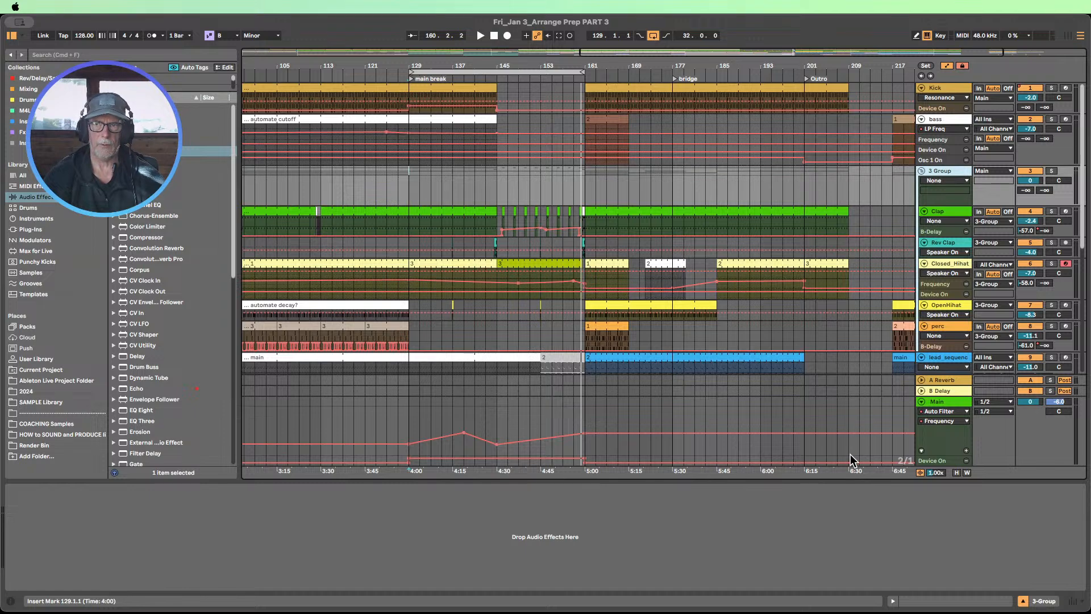
key("super+z")
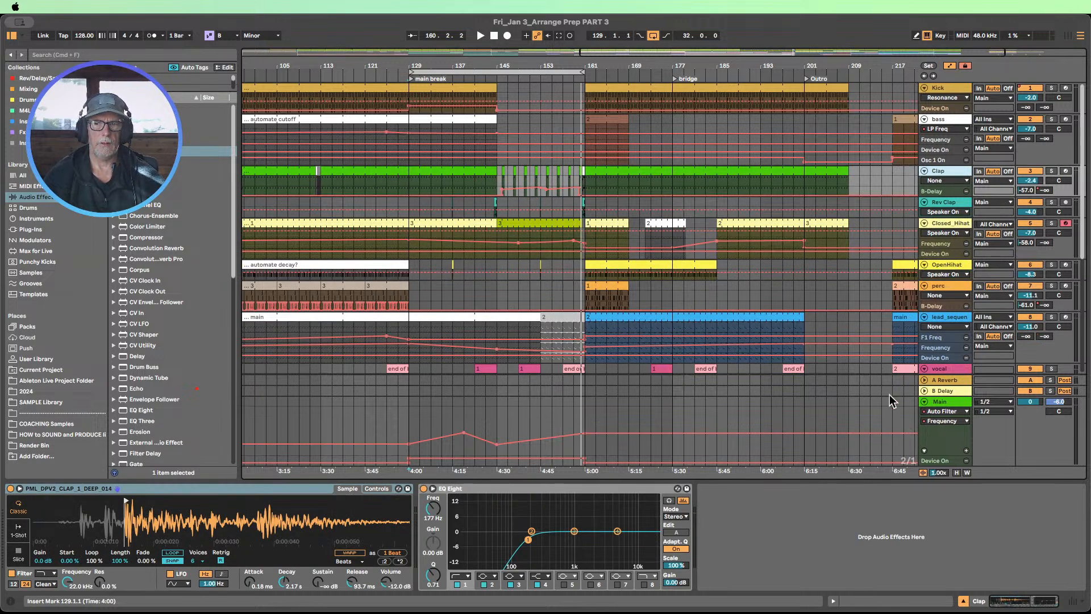
Step: Delete the Auto Filter from the Main track and fold the track
left_click(944, 400)
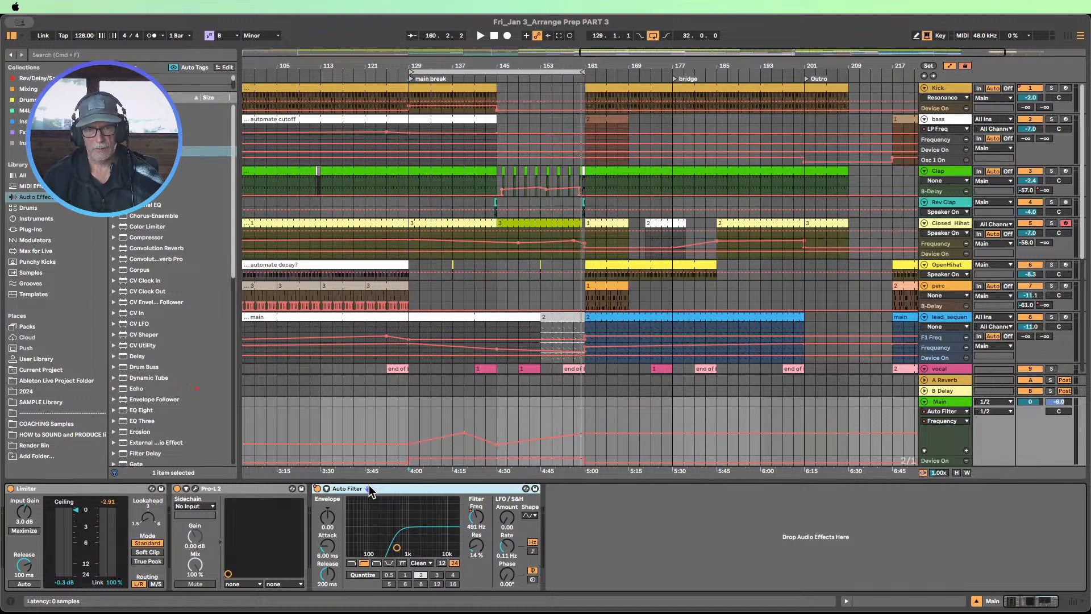
key("Delete")
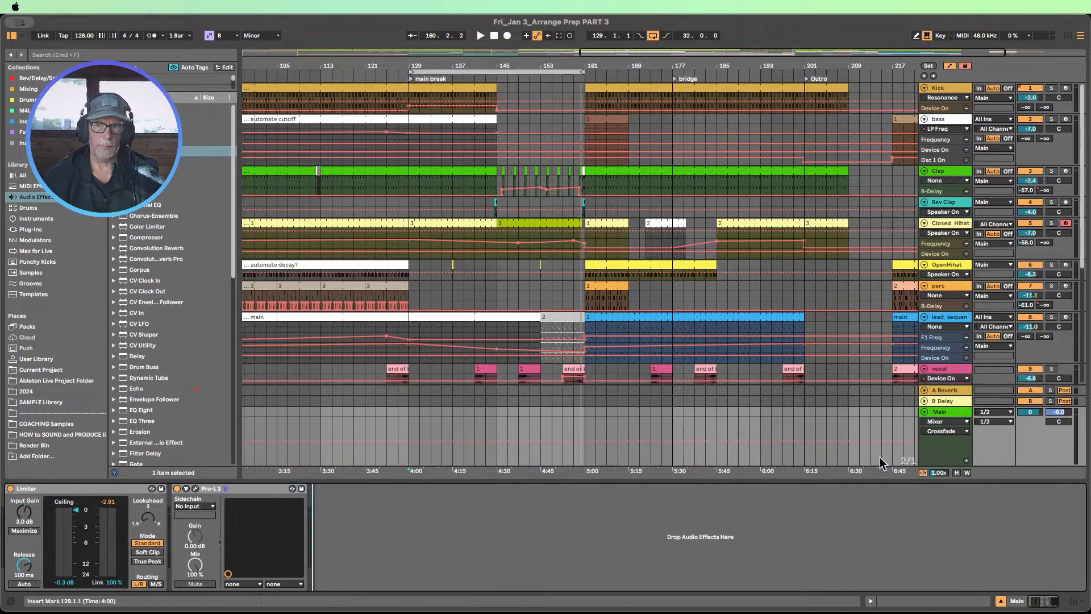
left_click(925, 410)
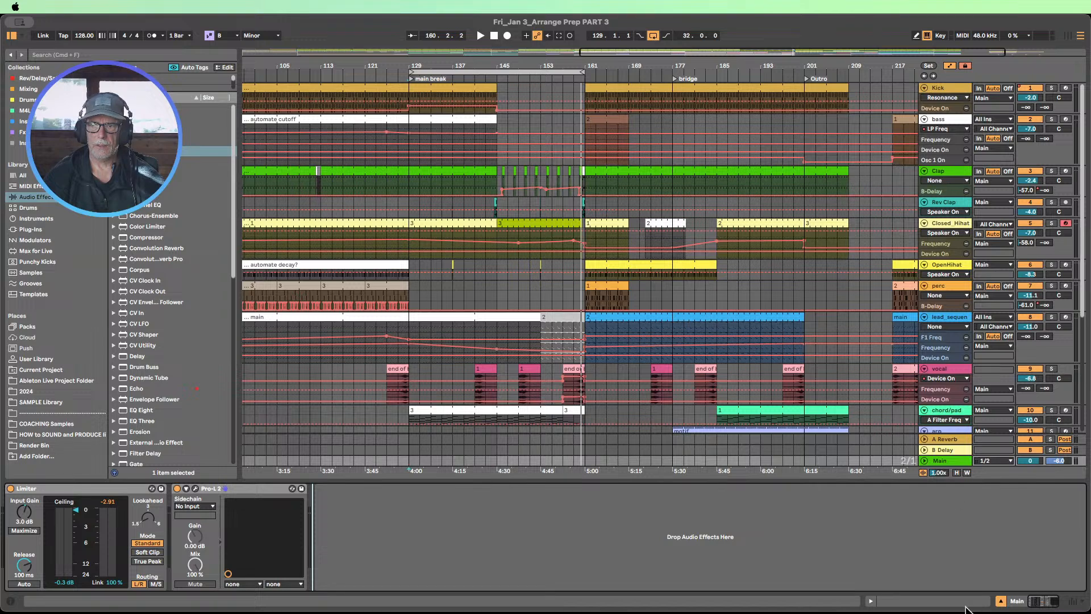
Step: Play the song from shortly before the main break and hide the browser, device view and automation lanes
left_click(12, 36)
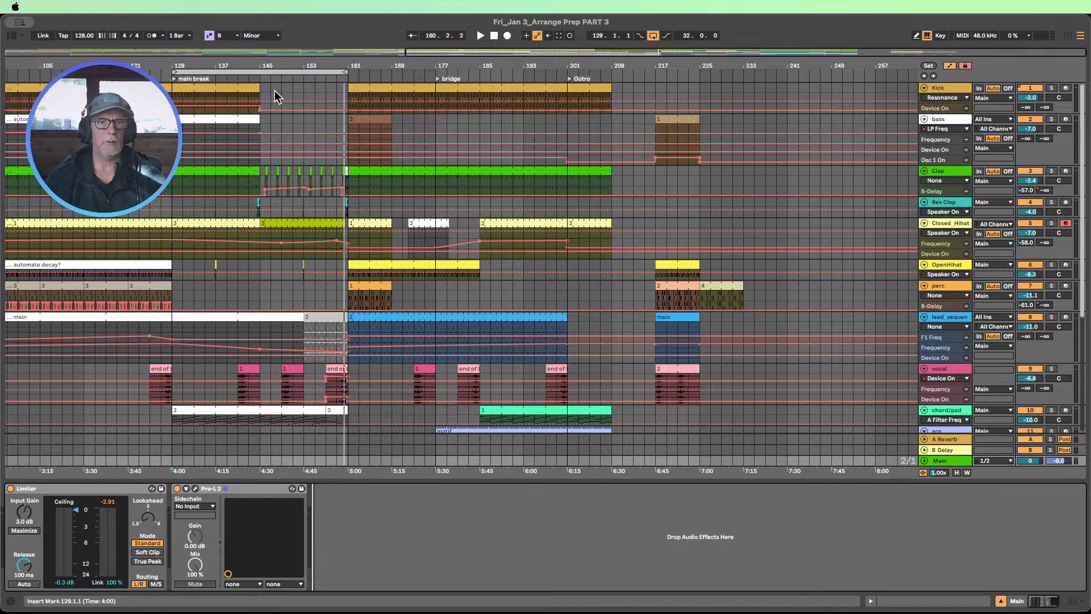
left_click_drag(219, 68, 503, 52)
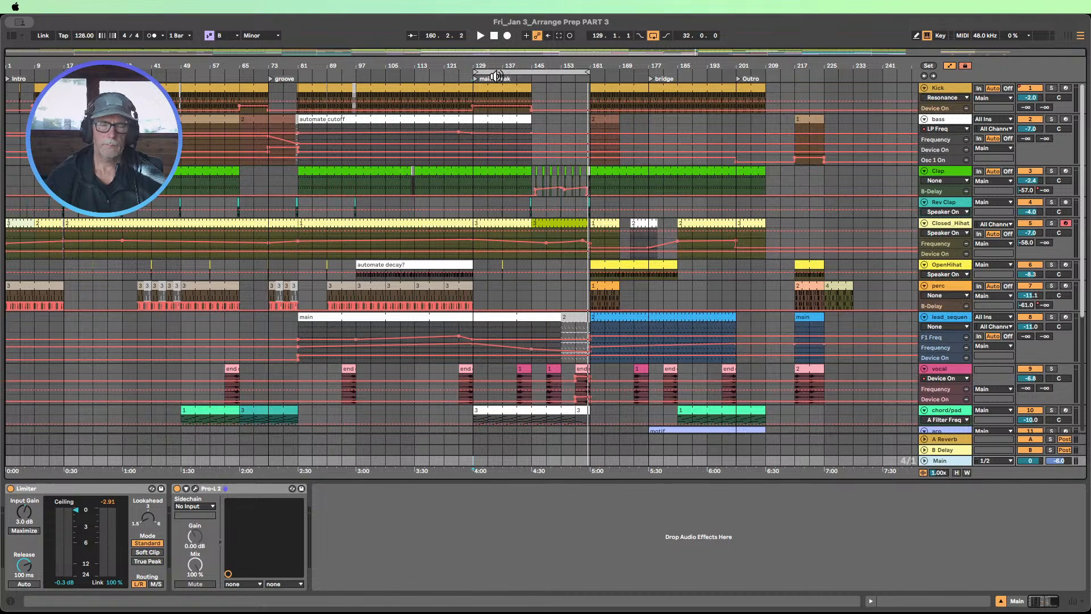
left_click(456, 67)
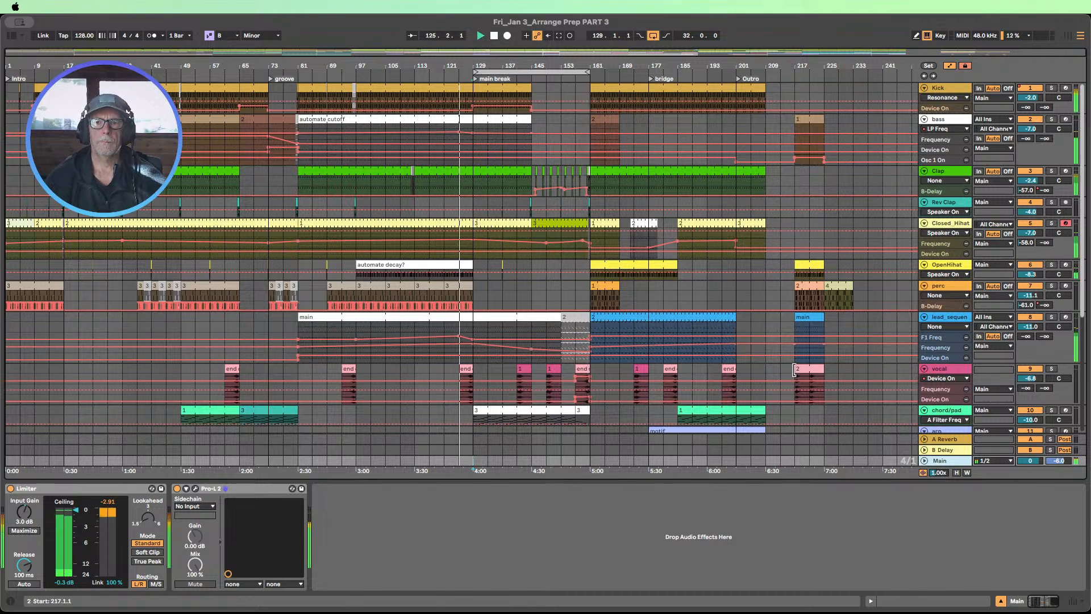
left_click(1001, 603)
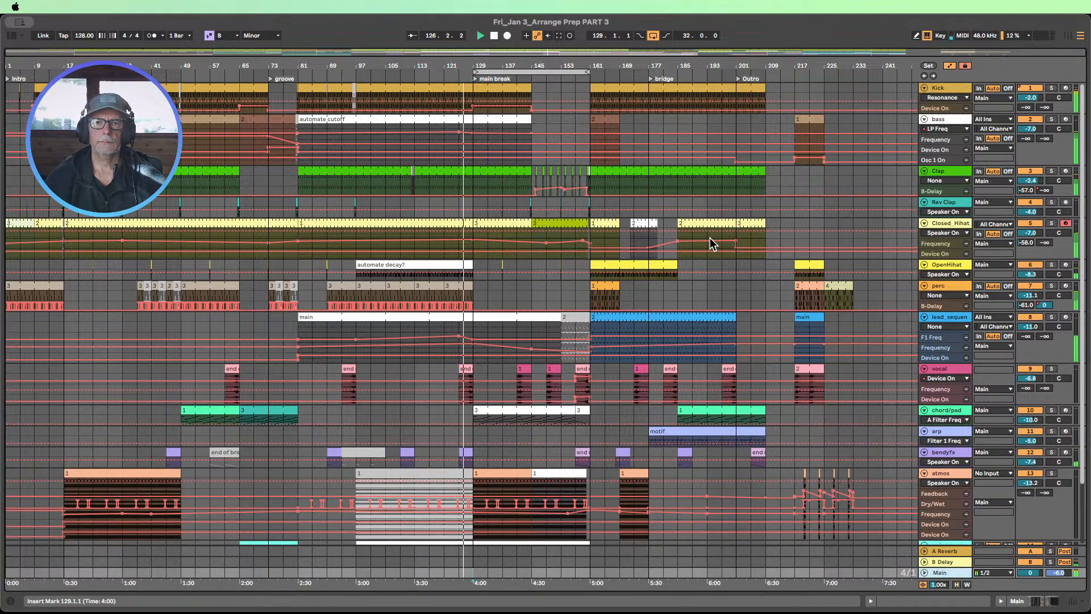
left_click(947, 66)
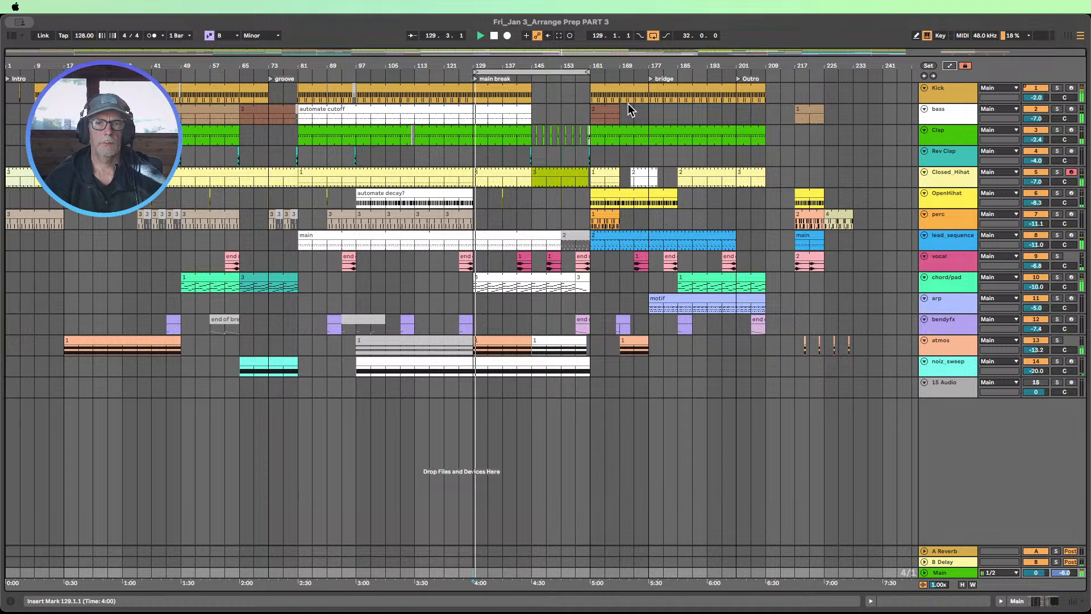
Step: Stop playback and set the chord/pad track's color to white
left_click(494, 35)
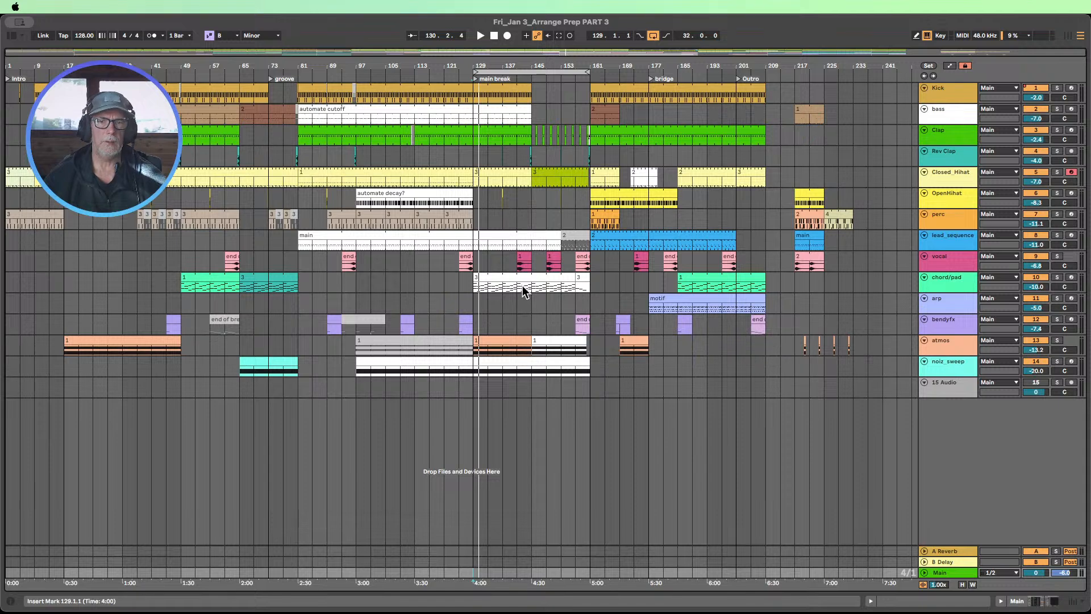
left_click(948, 287)
right_click(948, 282)
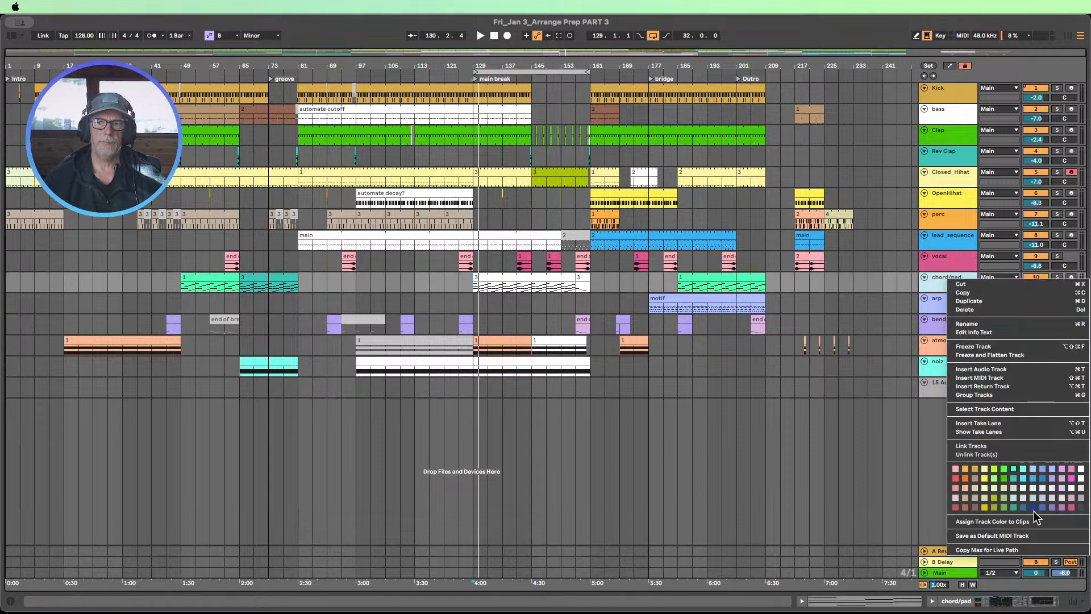
left_click(1085, 475)
Step: Select the chord/pad clip in the main break and briefly play the song from shortly before bar 129
left_click(521, 276)
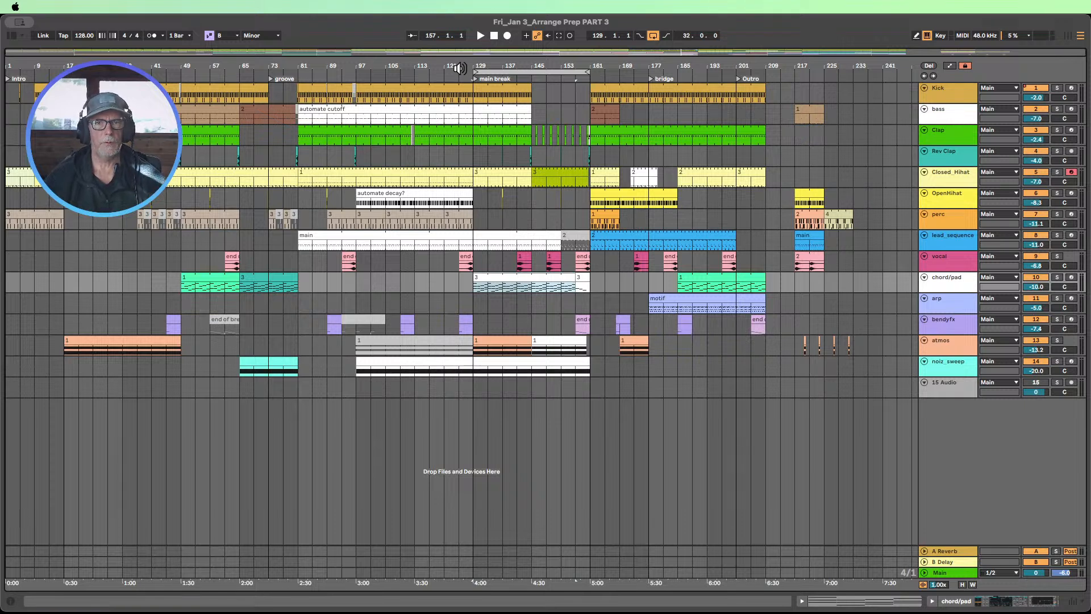
left_click(461, 71)
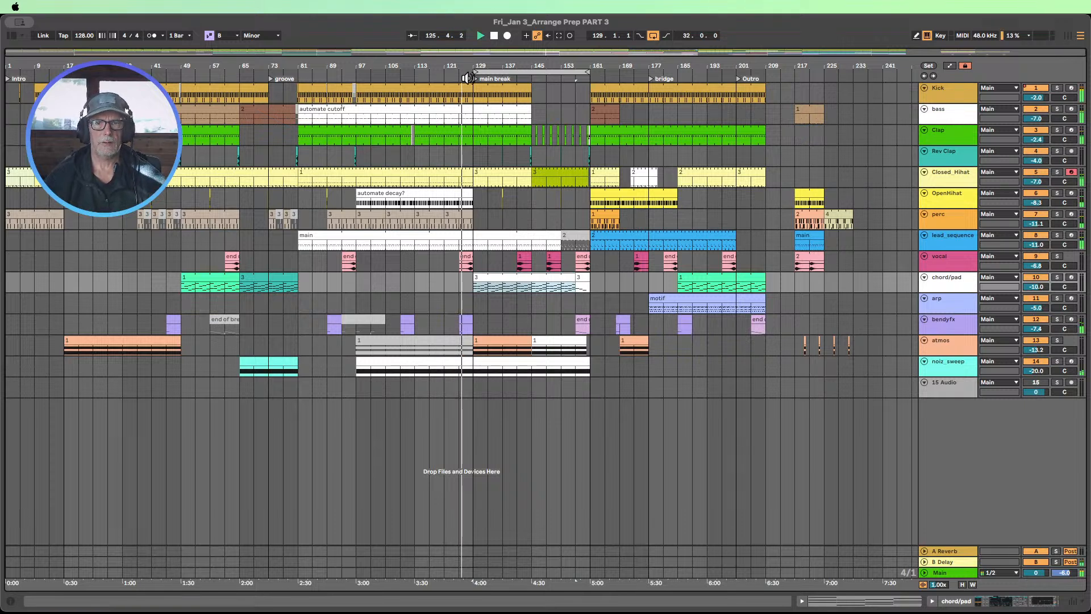
left_click(494, 35)
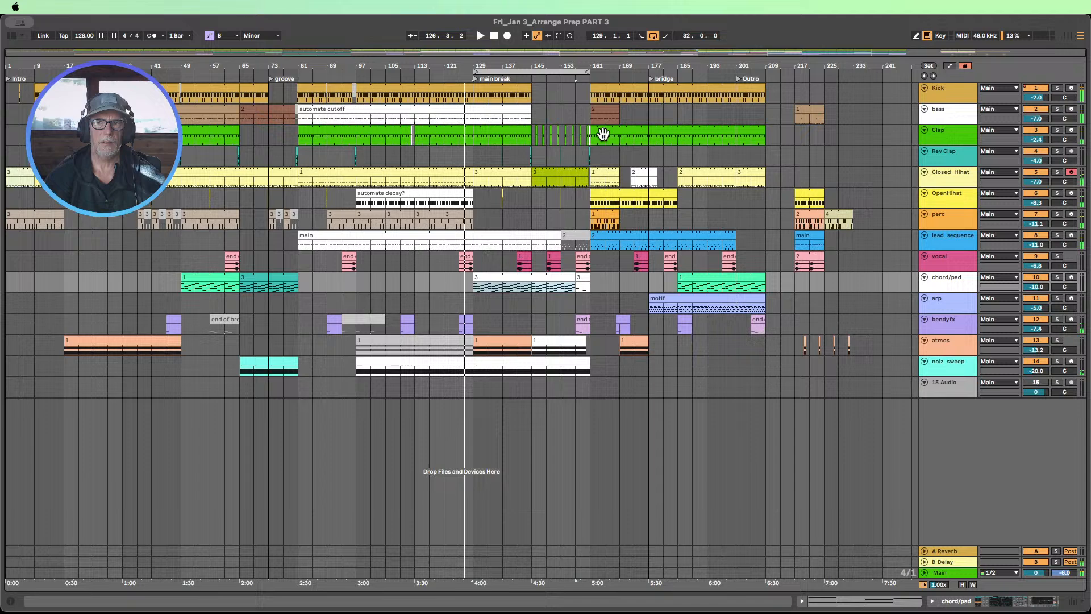
Step: Map the filter A frequency of chord/pad's Meld to MIDI channel 2, CC 56, and audition it from shortly before bar 129
double_click(957, 281)
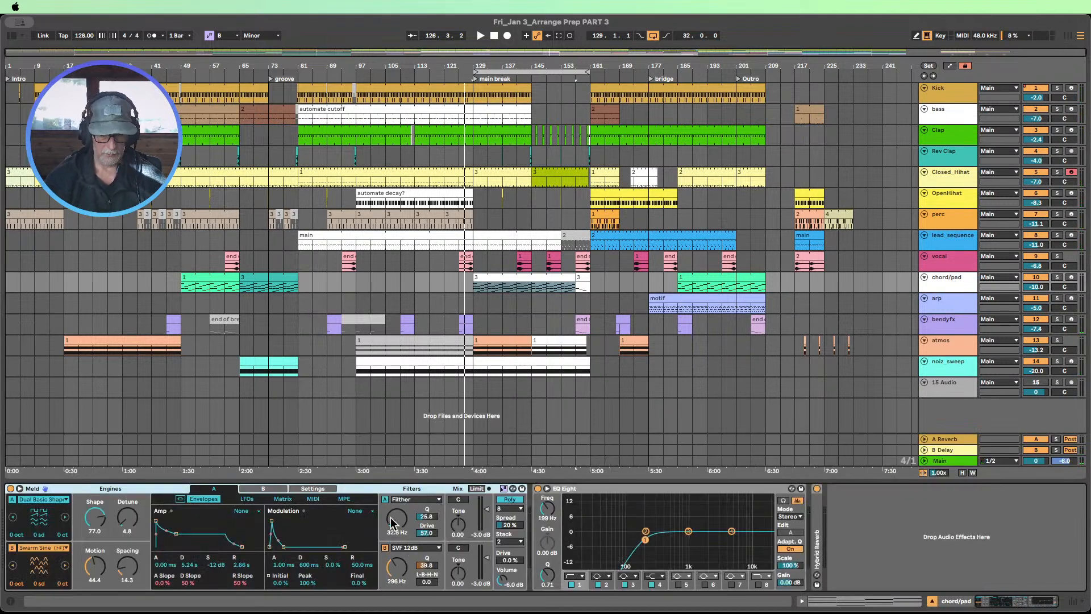
key("super+m")
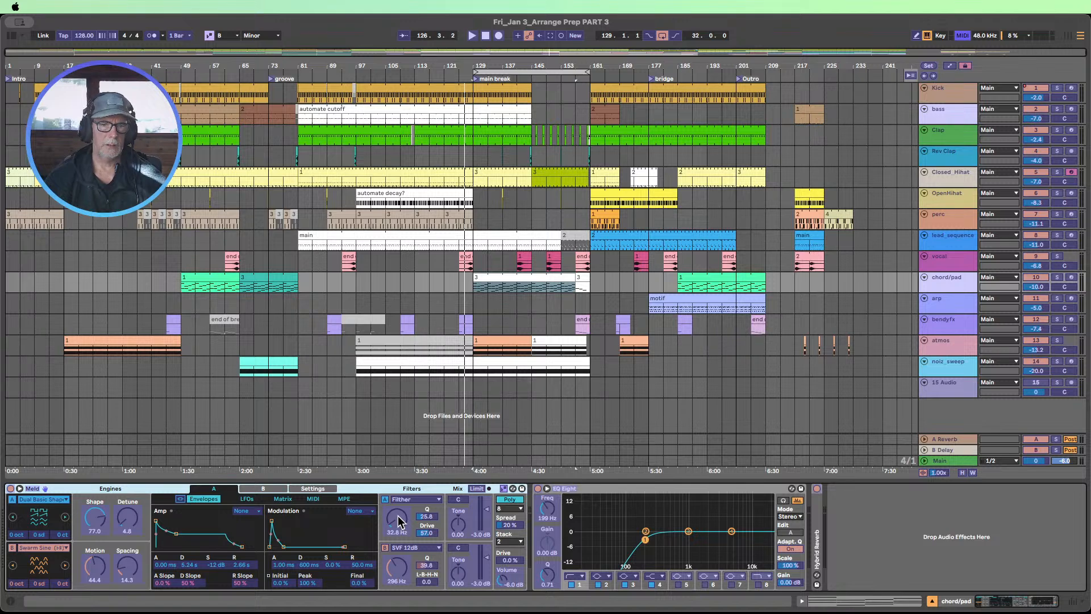
left_click(399, 519)
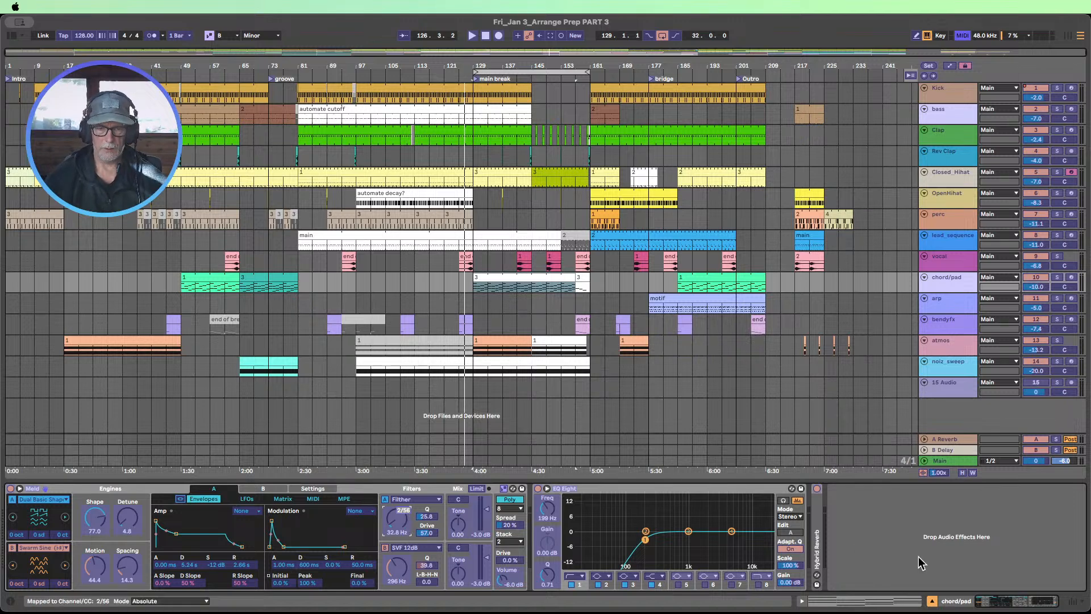
key("super+m")
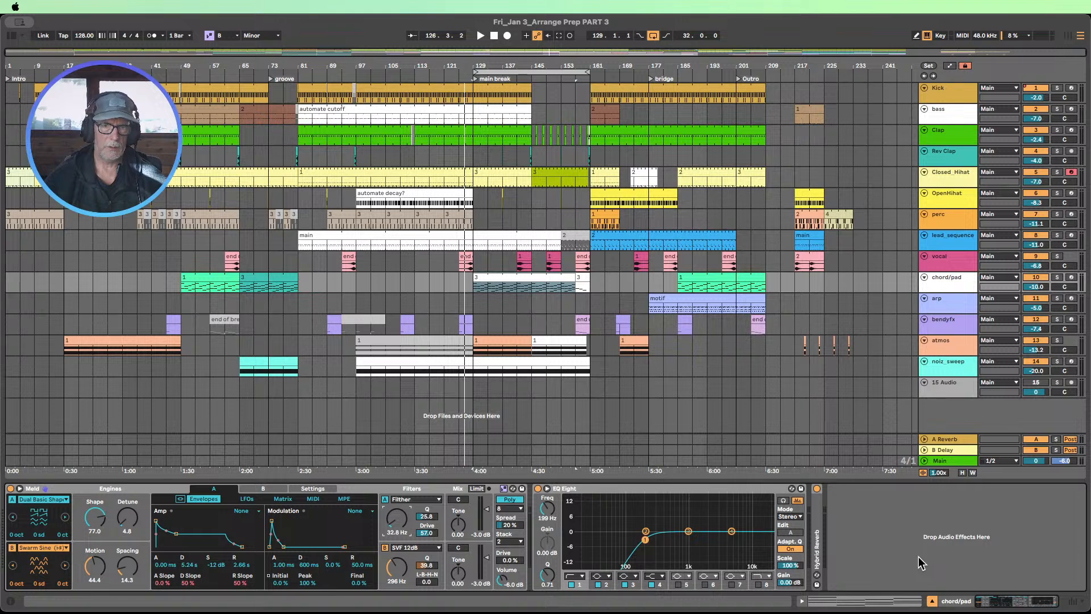
left_click(463, 74)
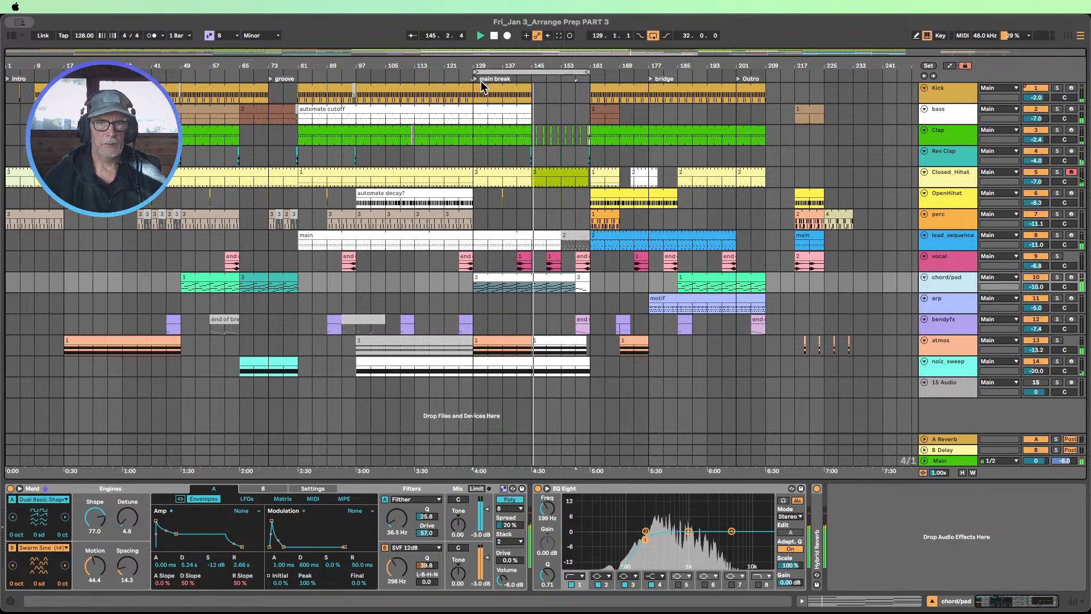
key("space")
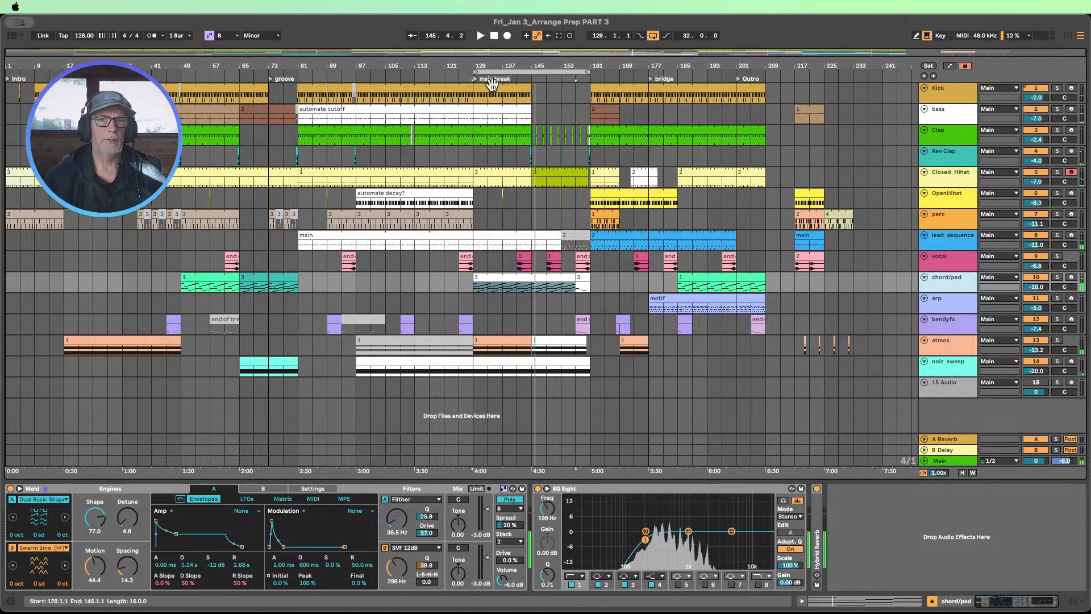
Step: Examine the devices of the bass and noiz_sweep tracks and the filter A frequency of chord/pad's Meld
left_click(500, 111)
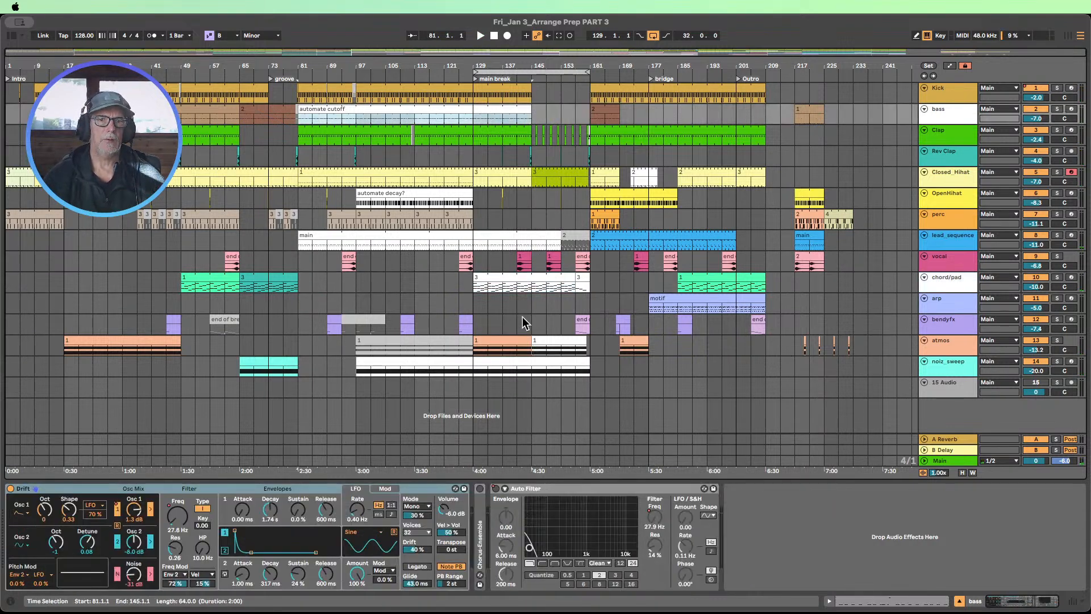
left_click(528, 366)
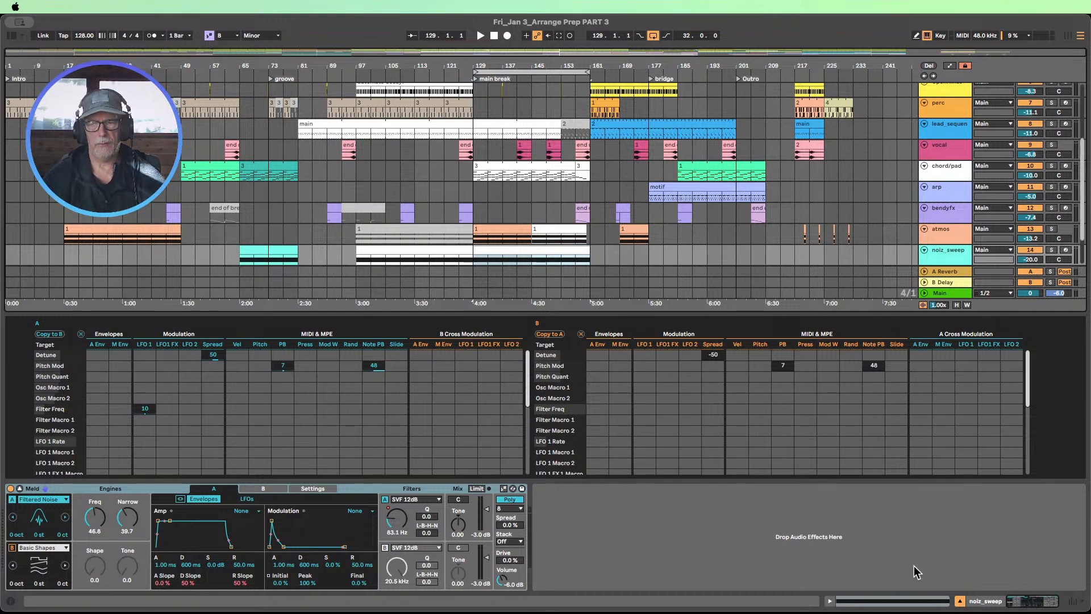
left_click(960, 601)
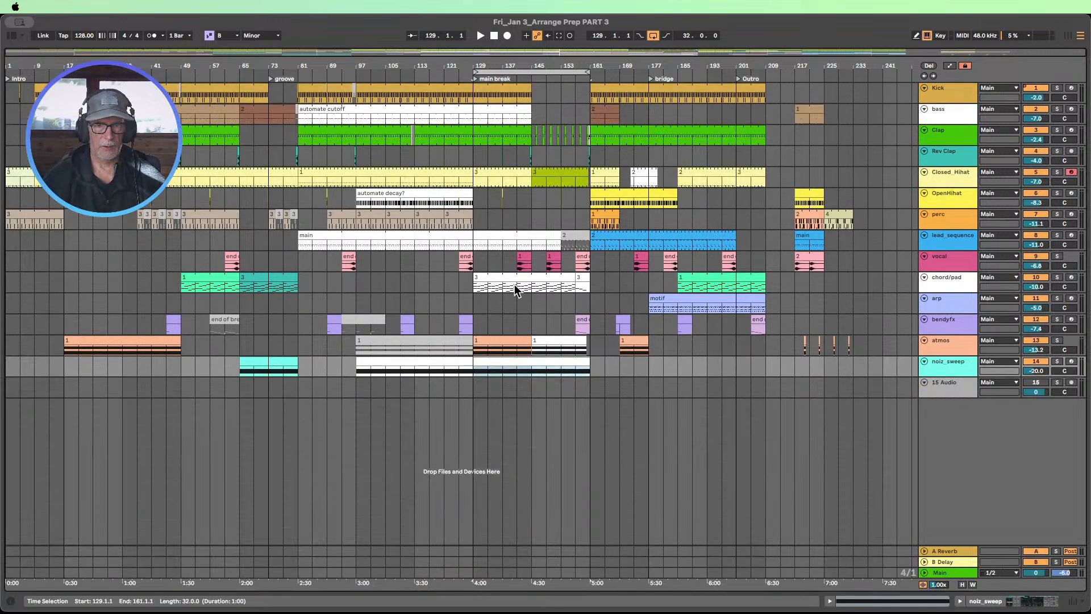
double_click(956, 280)
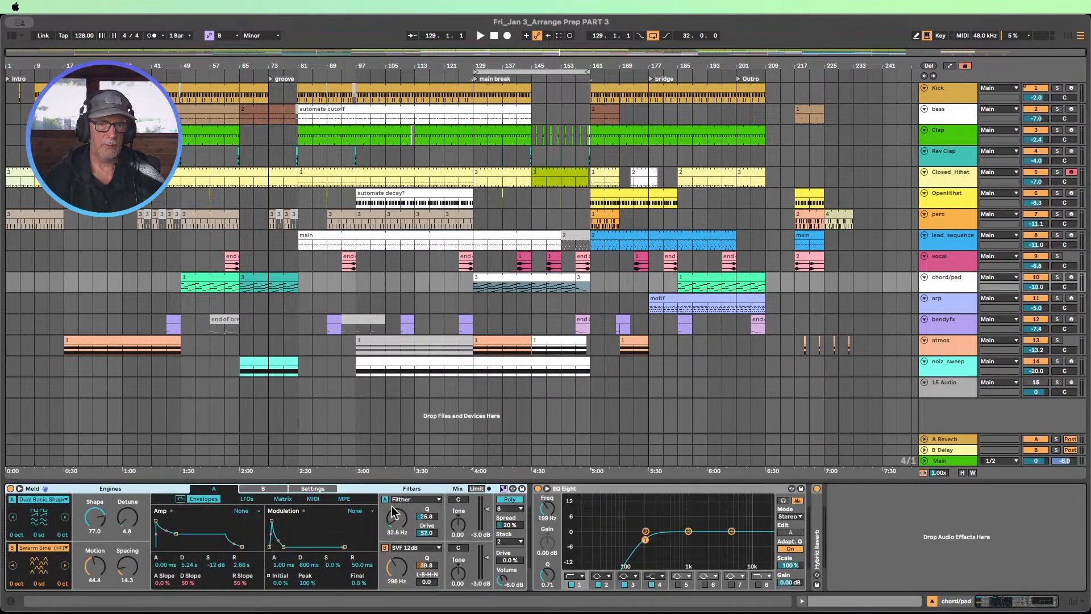
left_click_drag(399, 517, 401, 522)
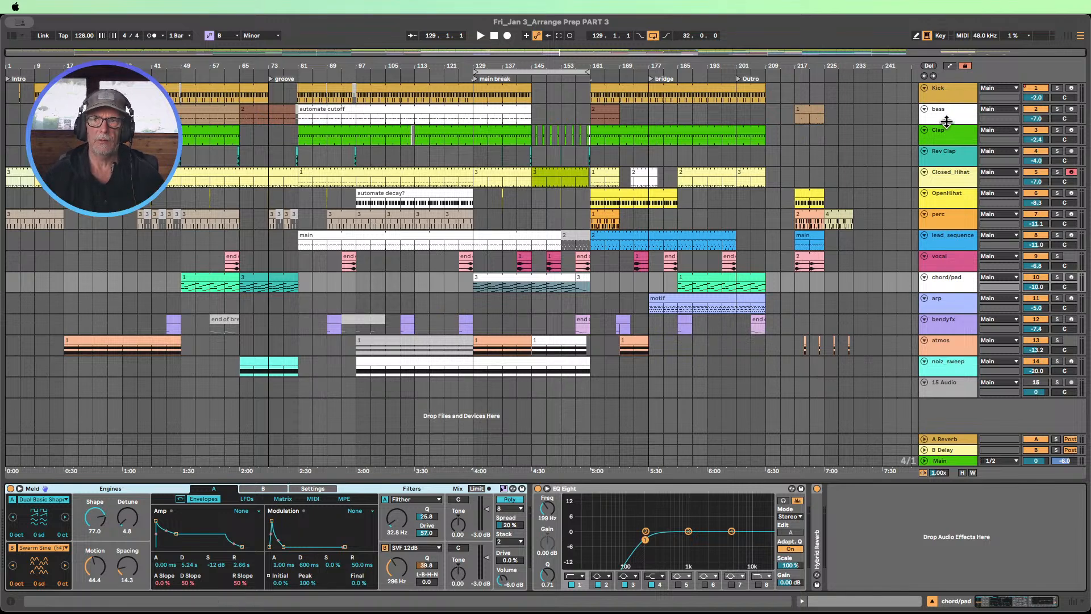
Step: Show lead_sequence's Analog F1 Freq automation in an enlarged lane and select its stretch from bar 97 to bar 129
left_click_drag(946, 249, 946, 302)
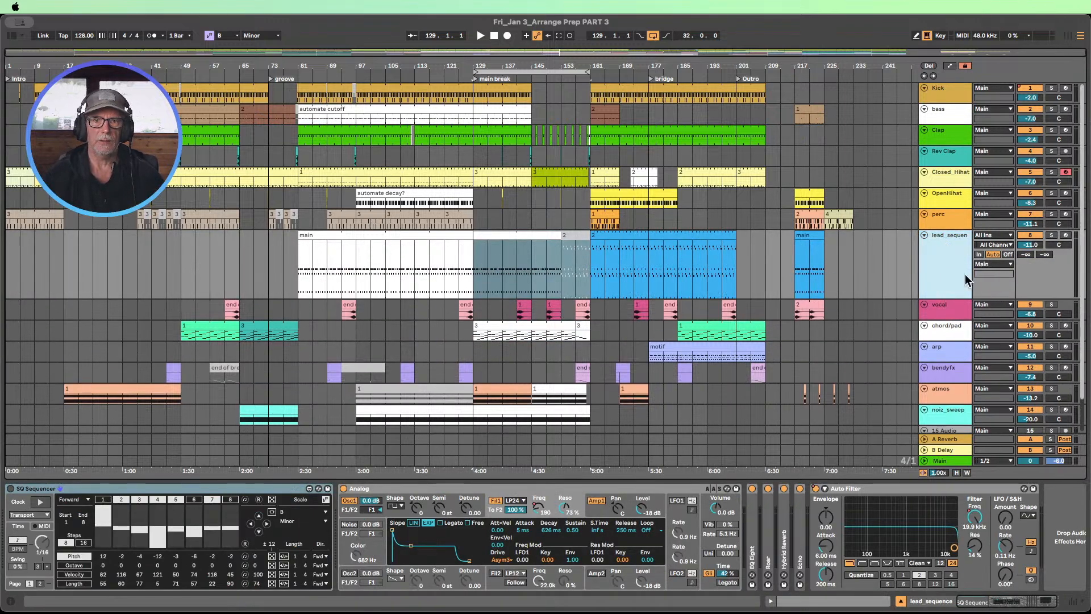
left_click(950, 68)
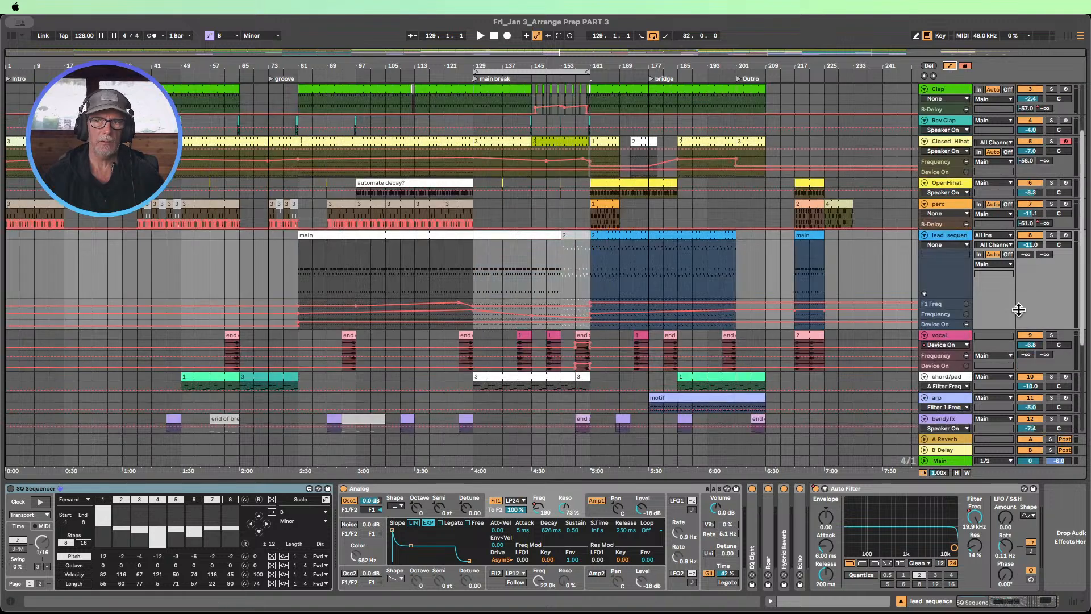
left_click_drag(939, 310, 942, 410)
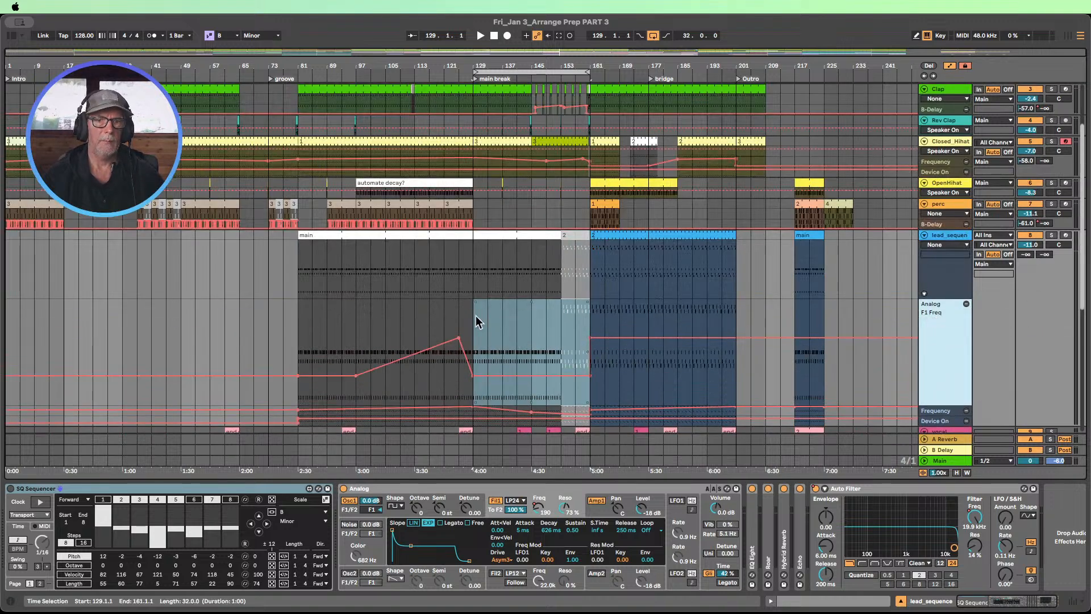
left_click(368, 341)
left_click_drag(368, 341, 468, 339)
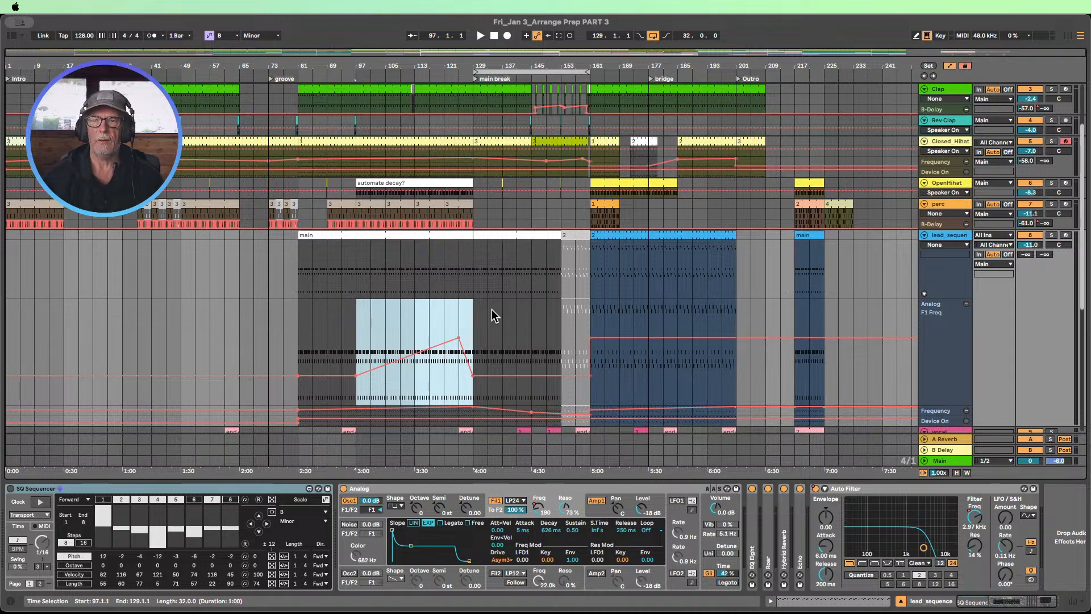
Step: Enlarge and solo the chord/pad track with its A Filter Freq automation, and play it from shortly before the main break
left_click(901, 602)
scroll(500, 304, "down", 5)
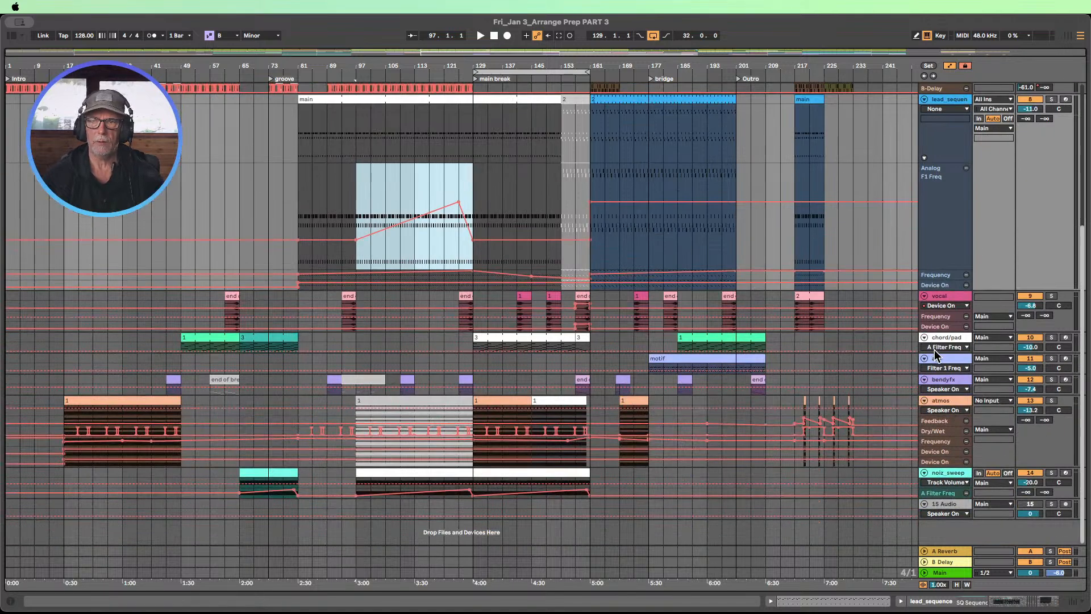
left_click_drag(938, 353, 950, 402)
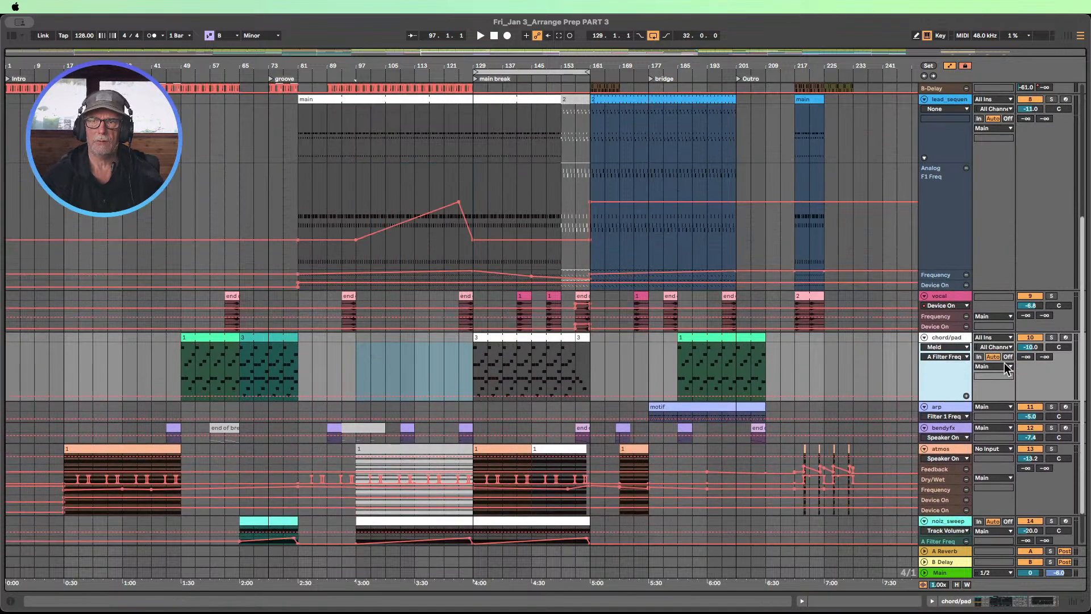
left_click(1051, 337)
double_click(945, 337)
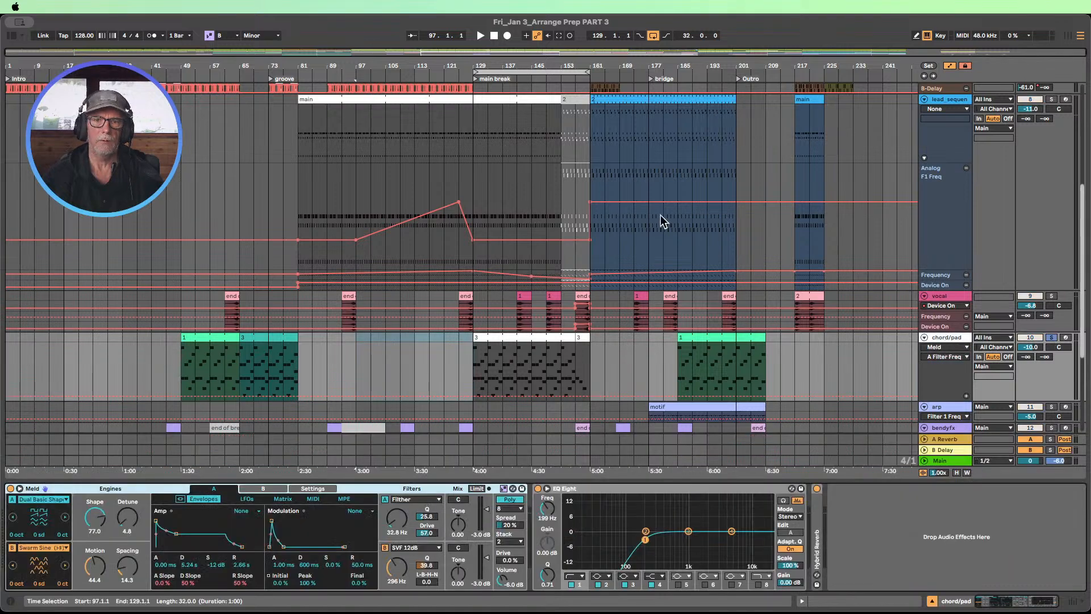
left_click(460, 73)
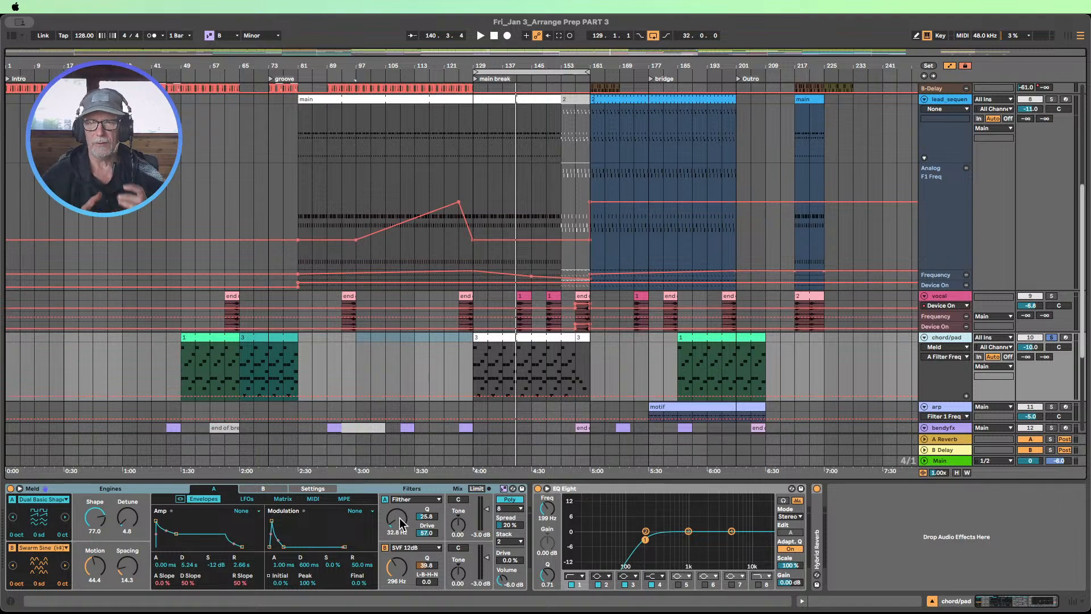
Step: Optimize the track heights of the arrangement and hide the device view and automation lanes
left_click(933, 601)
scroll(595, 402, "up", 8)
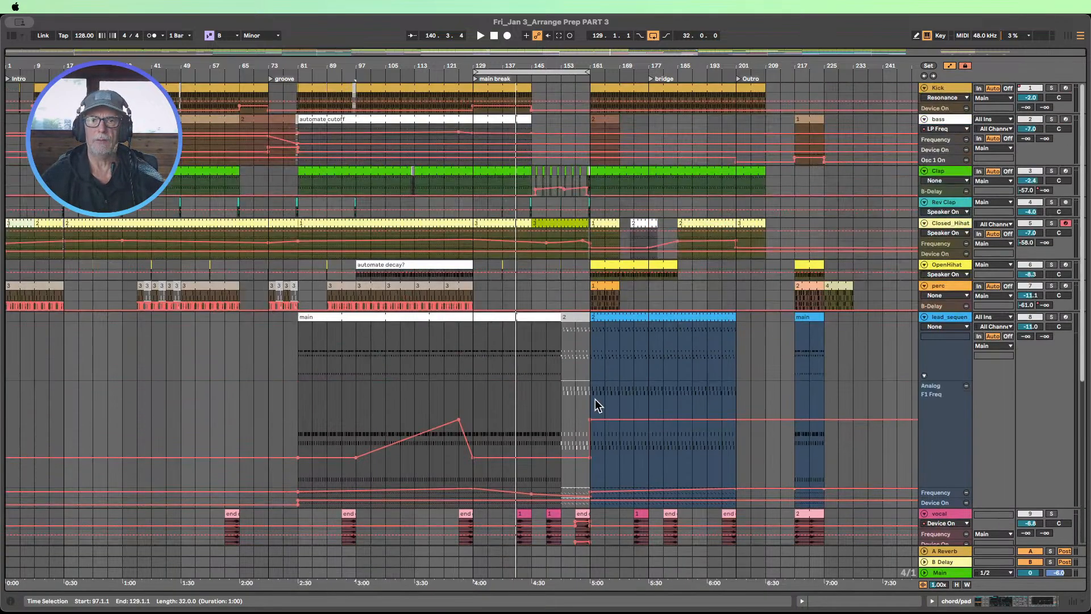
left_click(957, 585)
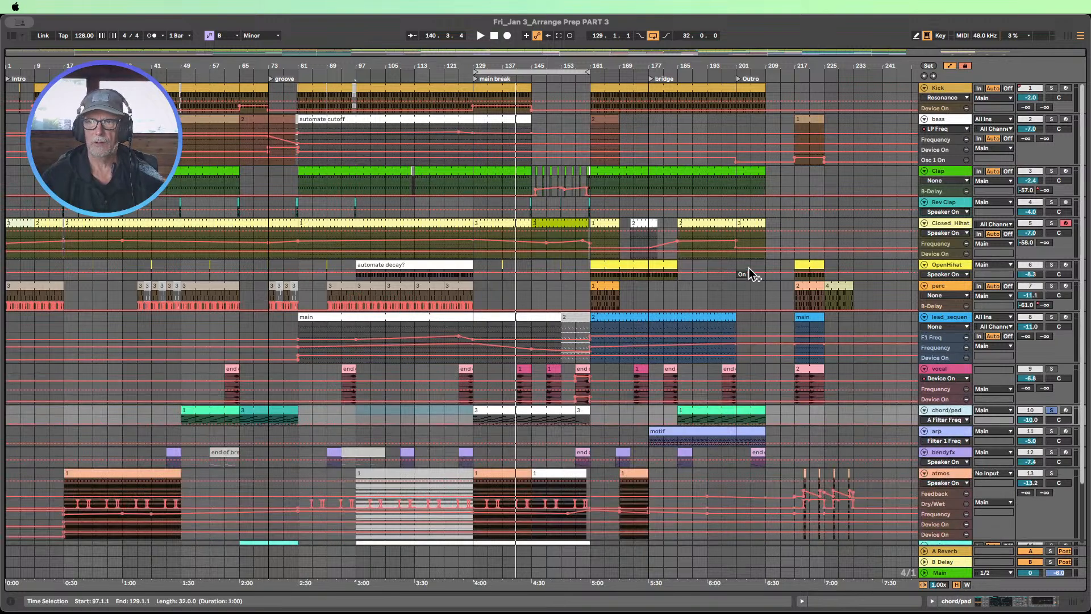
left_click(949, 65)
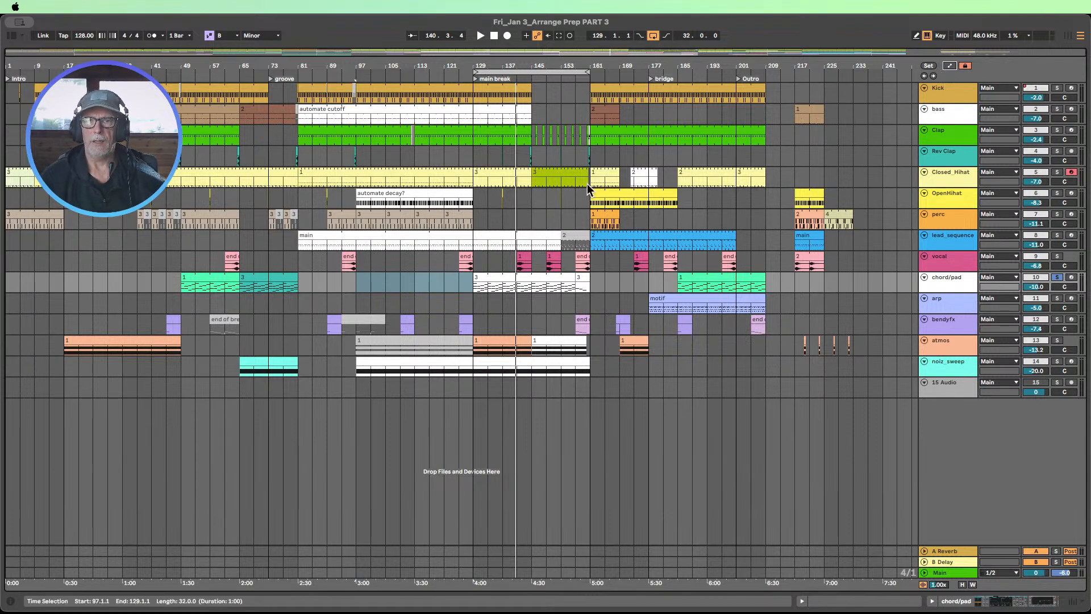
Step: Examine the end of the main break by selecting bars 157 to 161, 153 to 161 and 151 to 154 across the tracks
left_click_drag(586, 66, 596, 143)
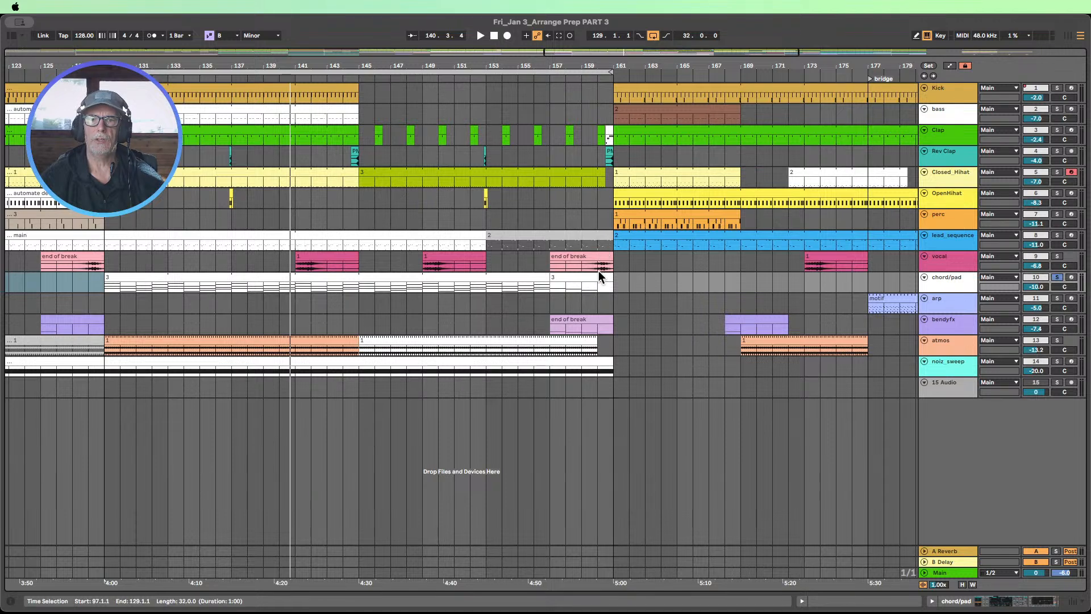
left_click(551, 88)
left_click_drag(551, 89, 614, 372)
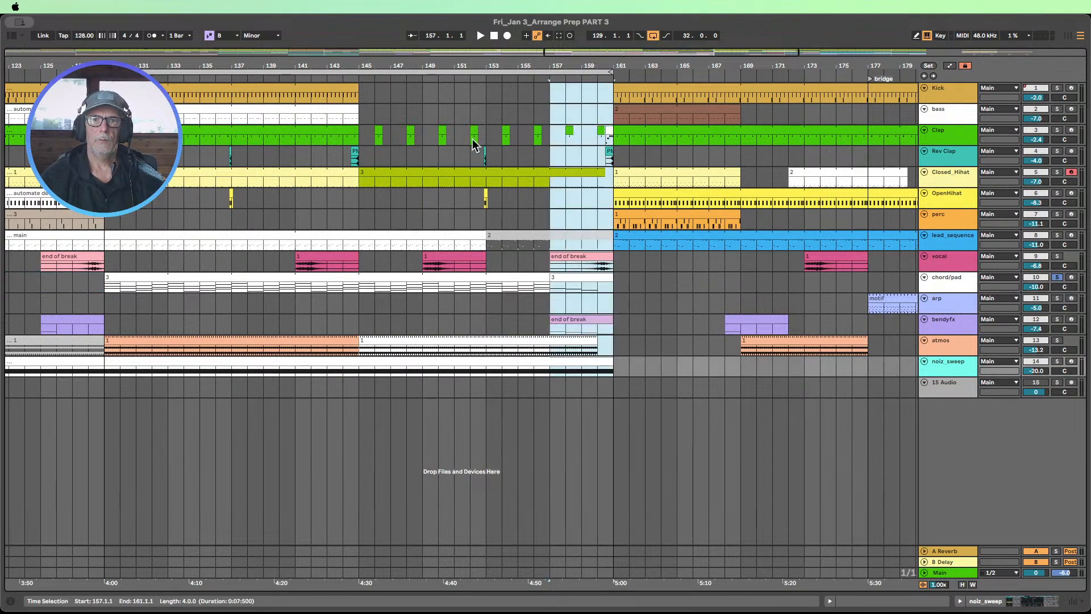
left_click_drag(484, 93, 613, 387)
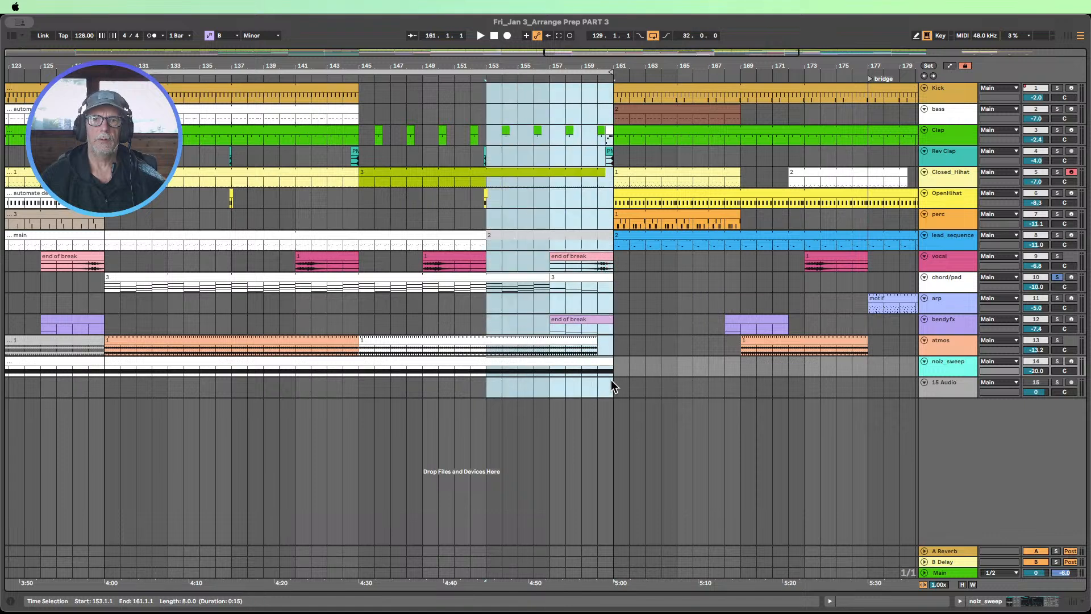
left_click_drag(455, 95, 503, 372)
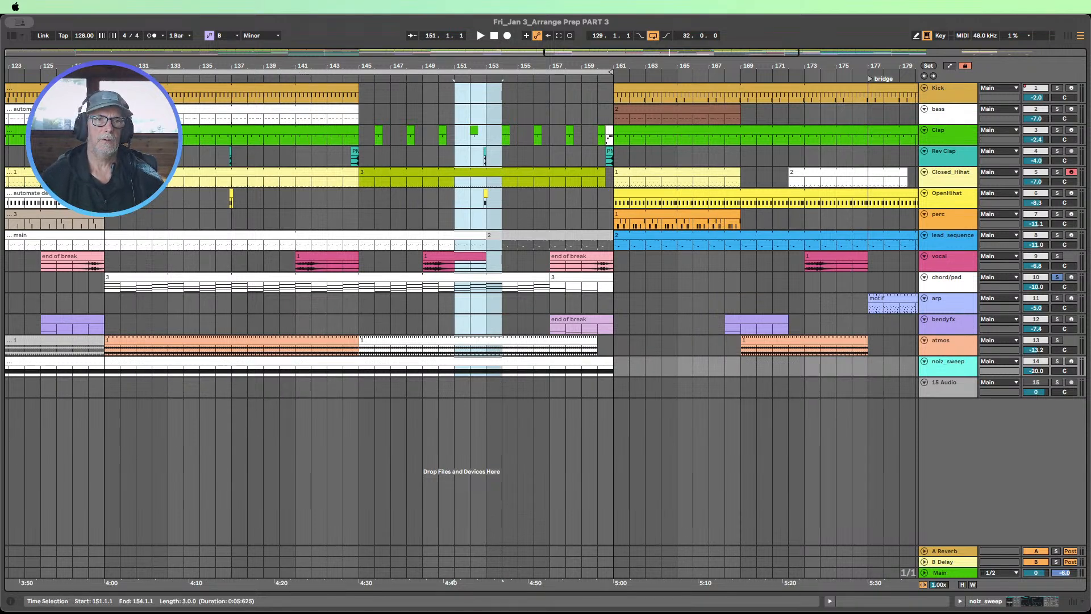
Step: Play the transition into the main break from before bar 129 and switch off the chord/pad solo
left_click(104, 97)
left_click(72, 79)
left_click_drag(84, 67, 252, 64)
left_click(494, 35)
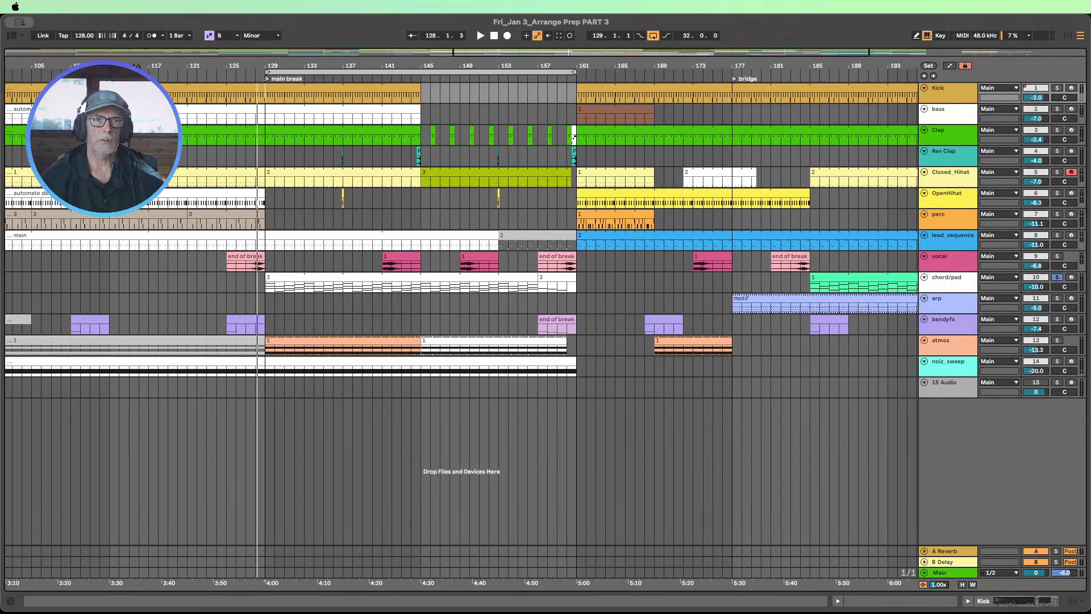
left_click(144, 73)
left_click(208, 78)
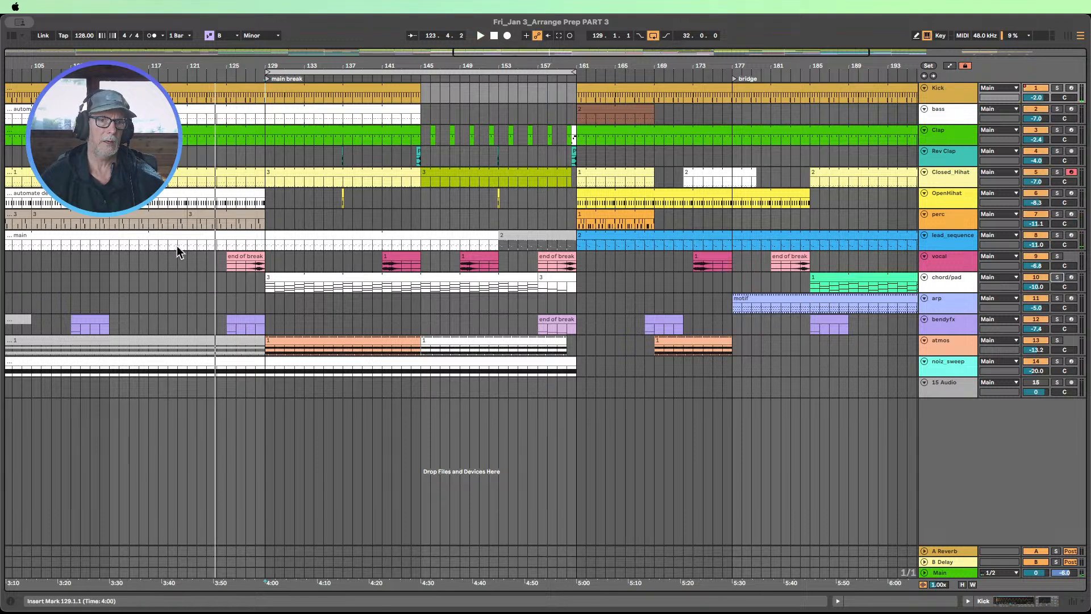
Step: Compare the passages around bar 129 by selecting bars 117 to 129 and bars 128 to 143 across all tracks
left_click_drag(262, 393, 149, 91)
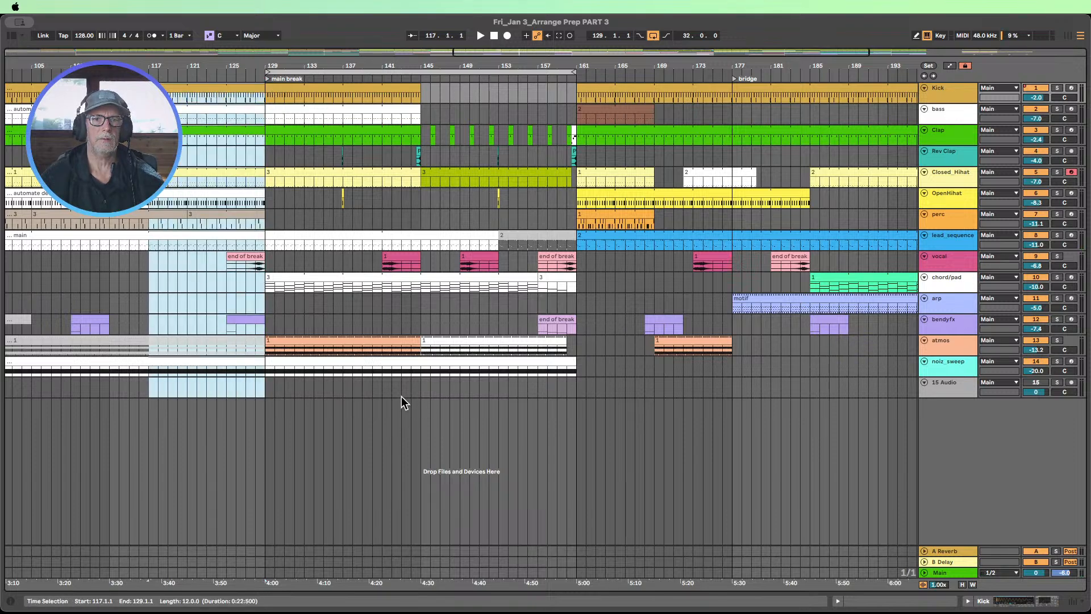
left_click_drag(402, 396, 264, 98)
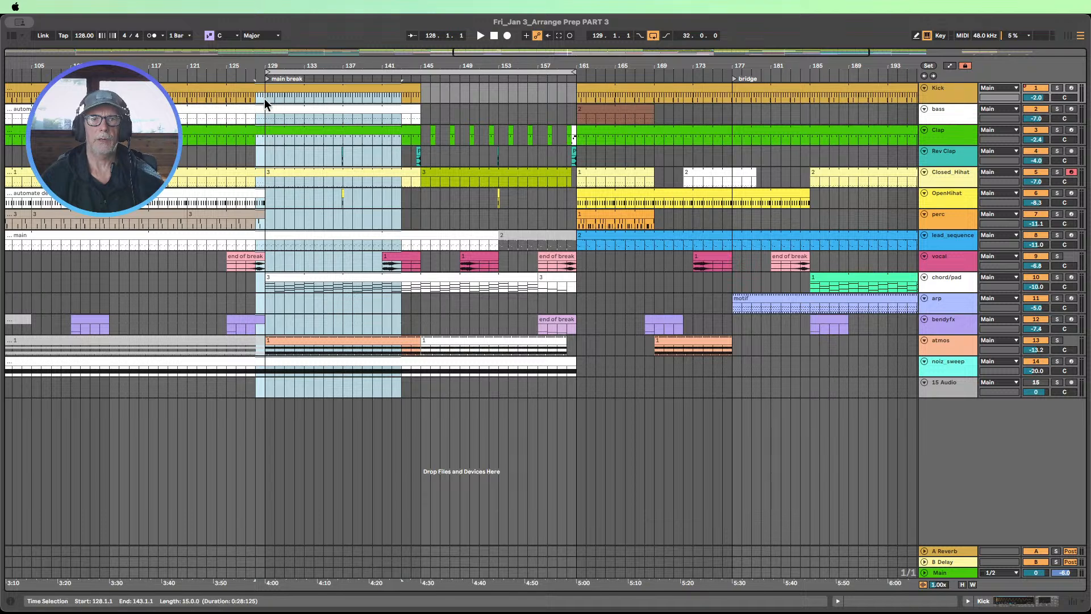
Step: Clear the time selection and play the main break from bar 129
left_click(272, 152)
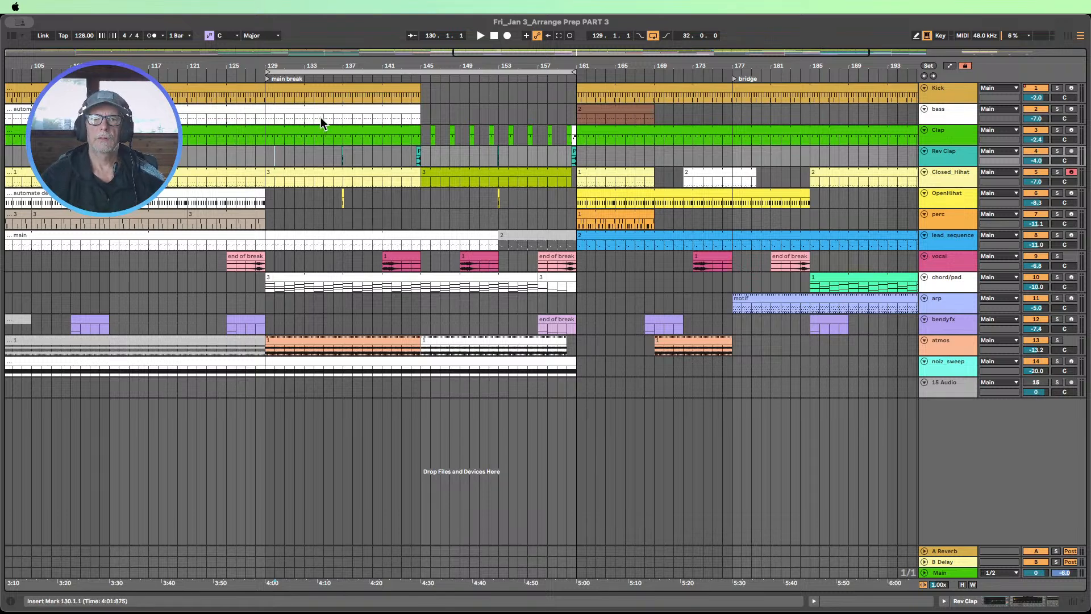
left_click(255, 74)
key("minus")
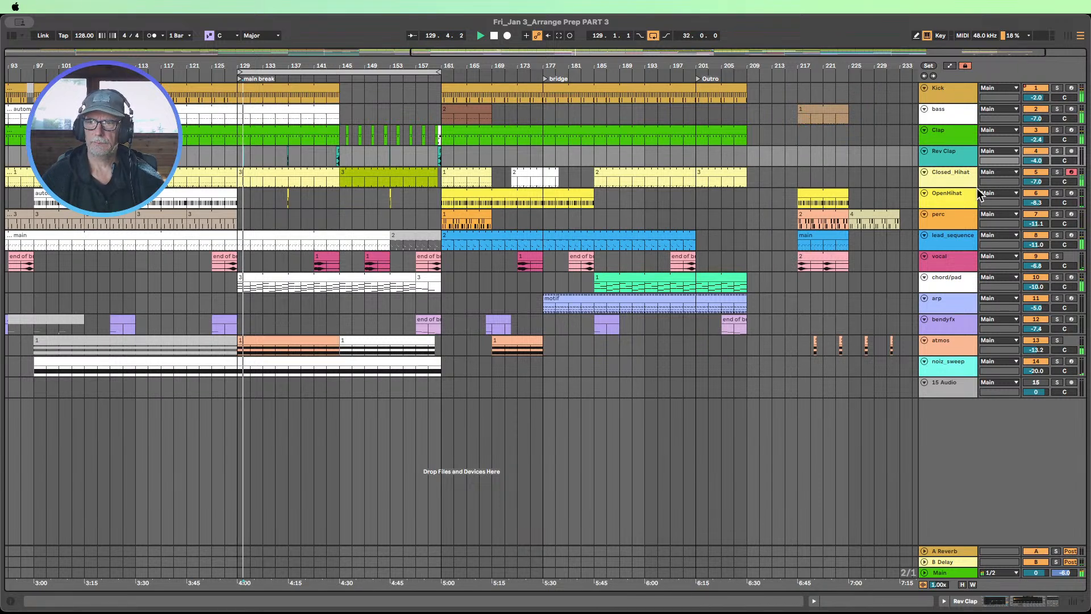
Step: Move the 32-bar loop to bars 145 to 177 and play the end of the main break
left_click_drag(348, 70, 450, 69)
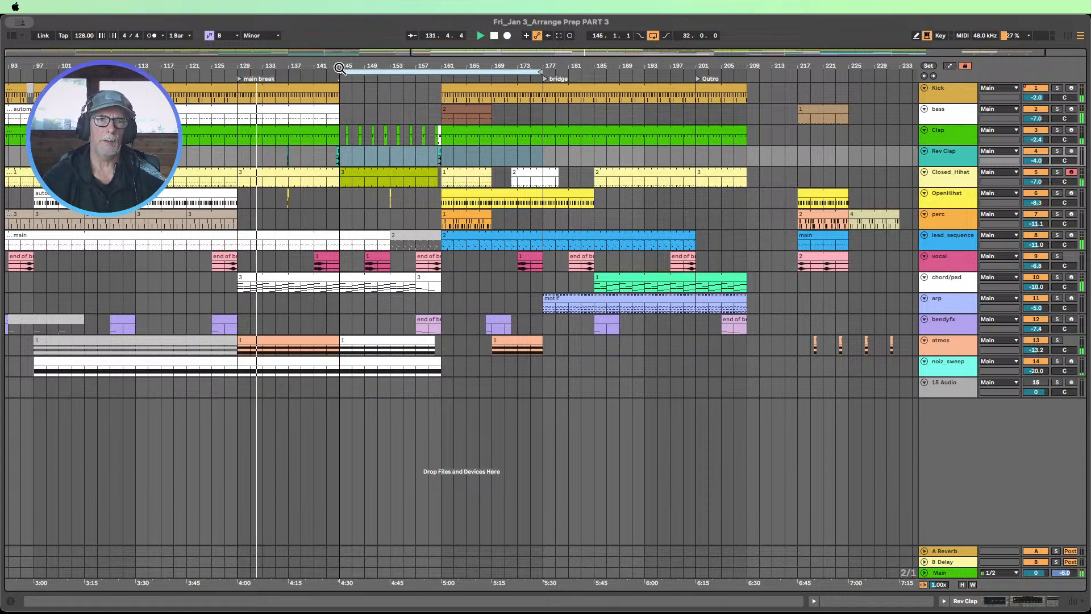
left_click_drag(343, 66, 439, 59)
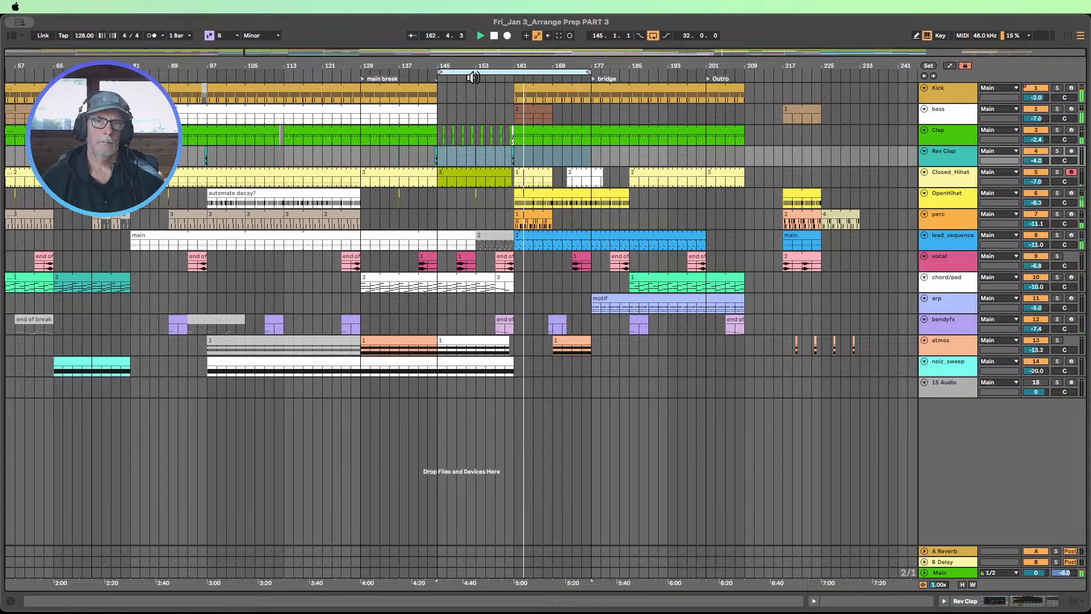
left_click_drag(499, 63, 499, 222)
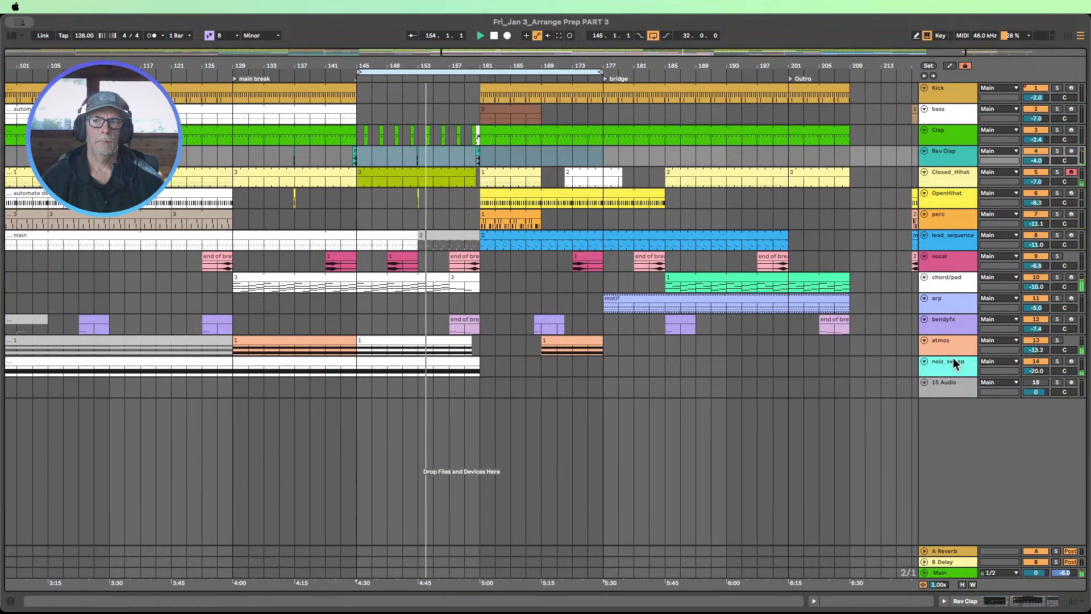
Step: Enlarge the atmos track, select bars 153 to 161 on the arp track and stop playback
left_click_drag(952, 355, 952, 403)
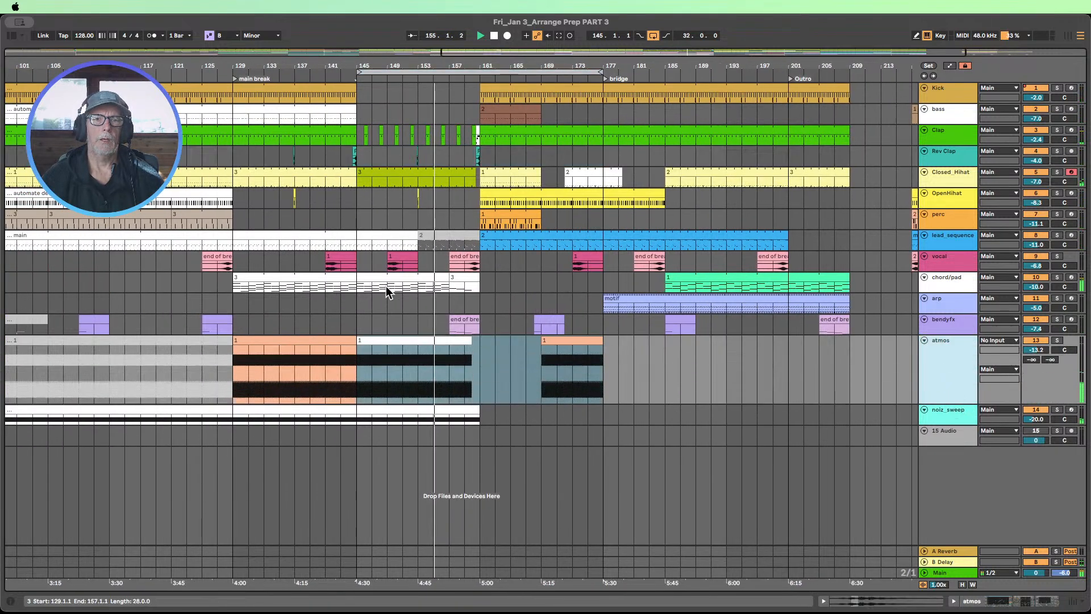
left_click_drag(418, 306, 479, 307)
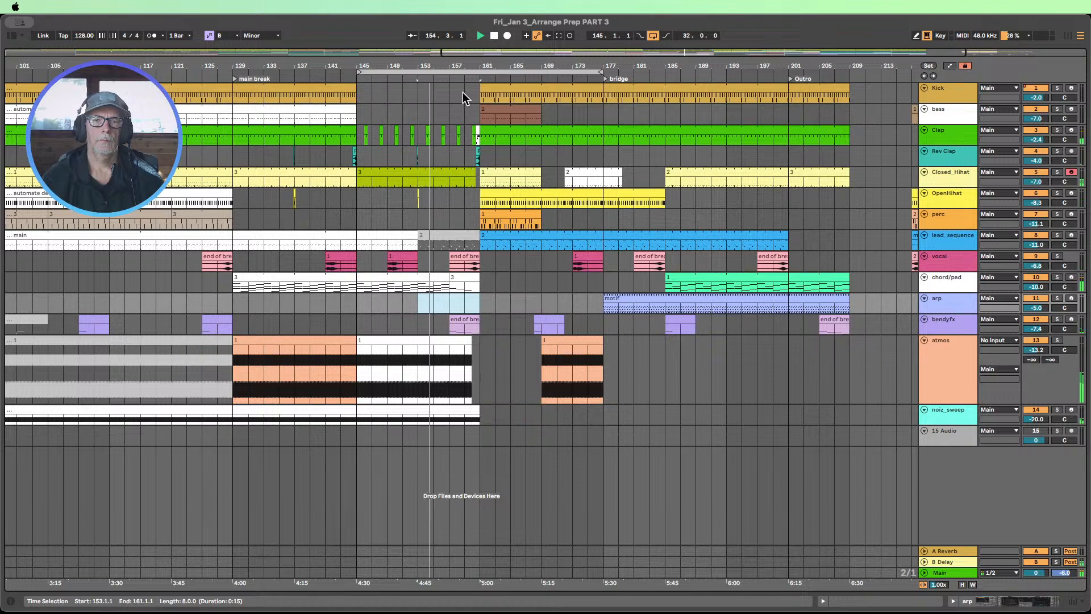
key("space")
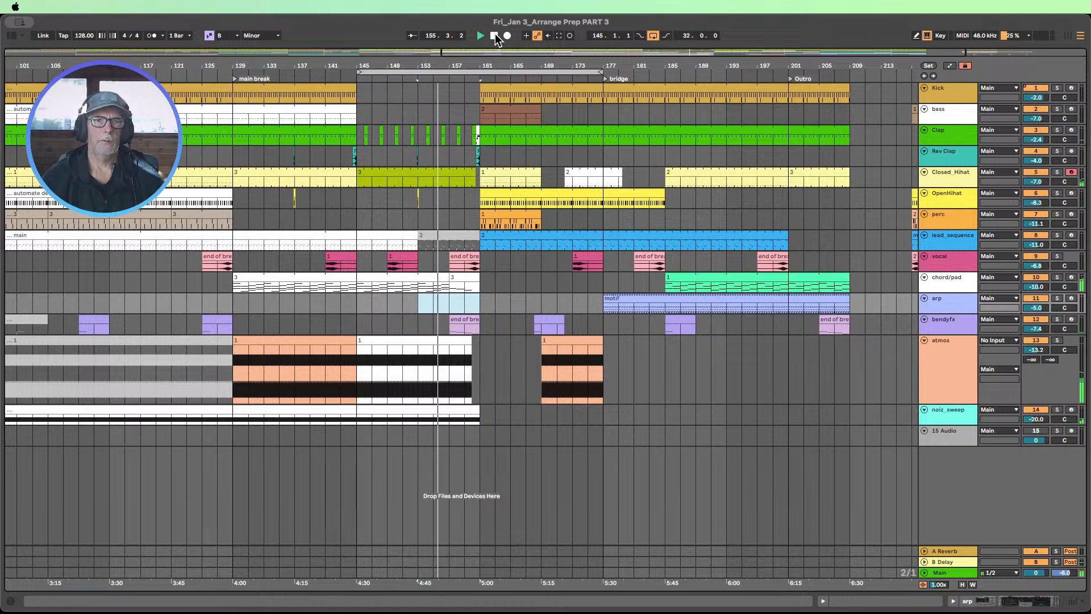
Step: Copy bars 61 to 65 of the chord/pad track to bar 153 and play the break from bar 145
left_click_drag(435, 65, 675, 57)
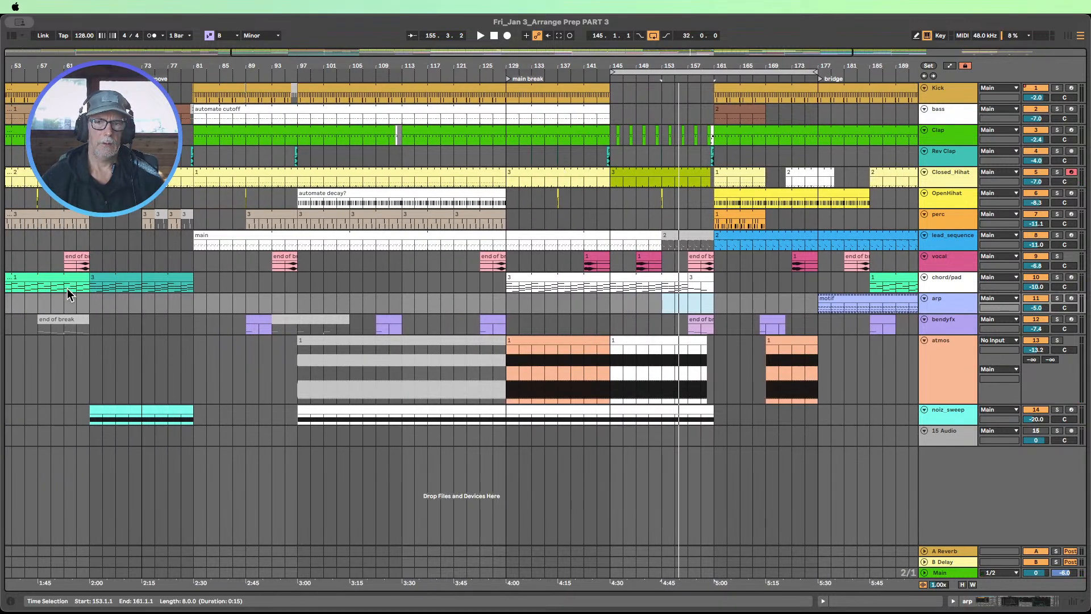
left_click_drag(67, 293, 679, 254)
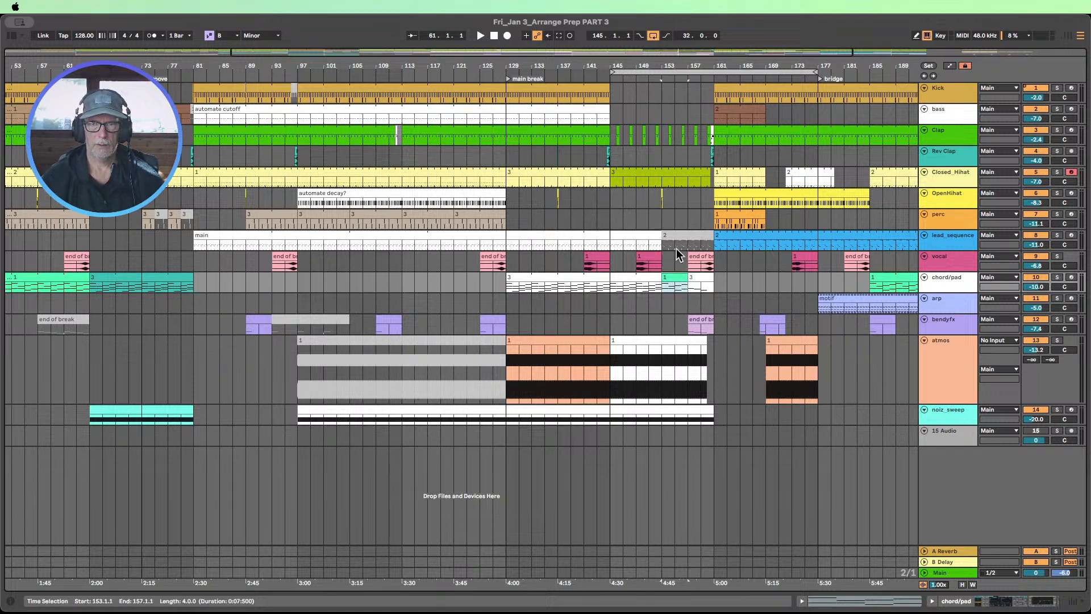
left_click(623, 80)
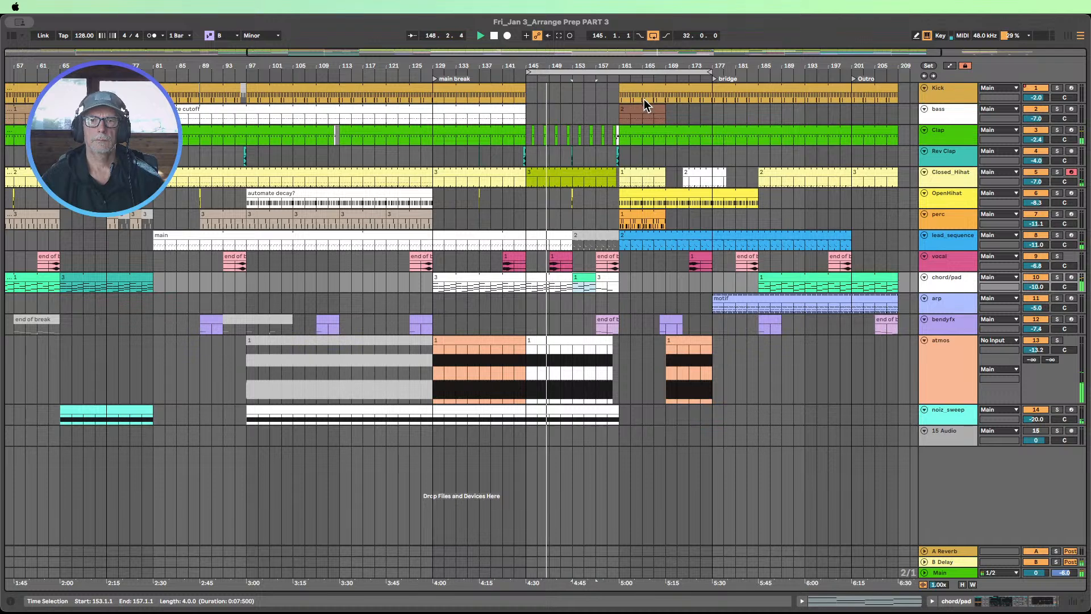
Step: Enlarge the Clap track, stop playback and open the track's devices
left_click_drag(955, 144, 955, 182)
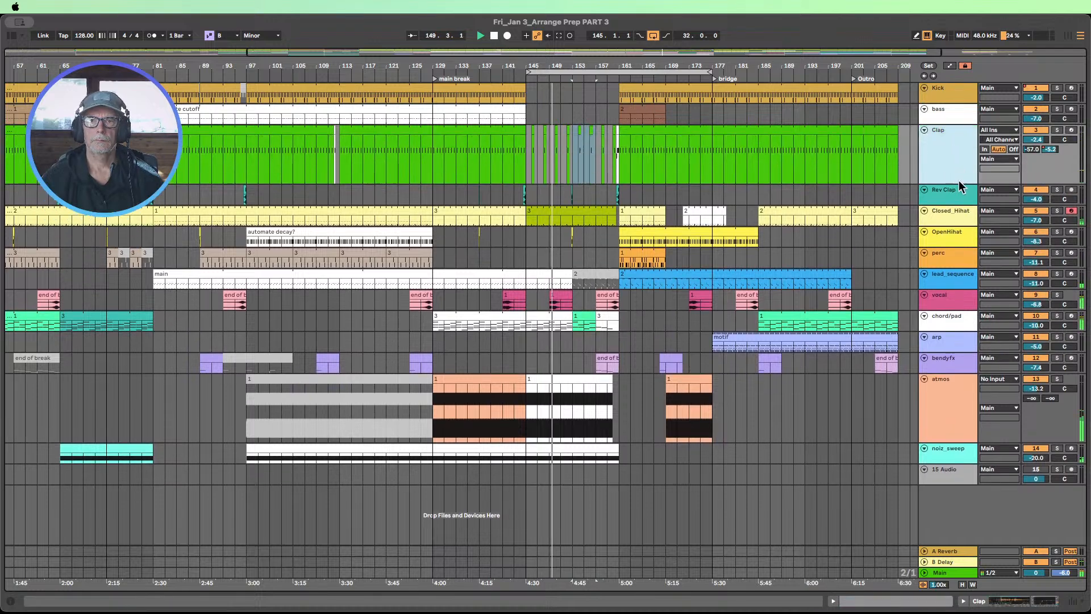
left_click(494, 36)
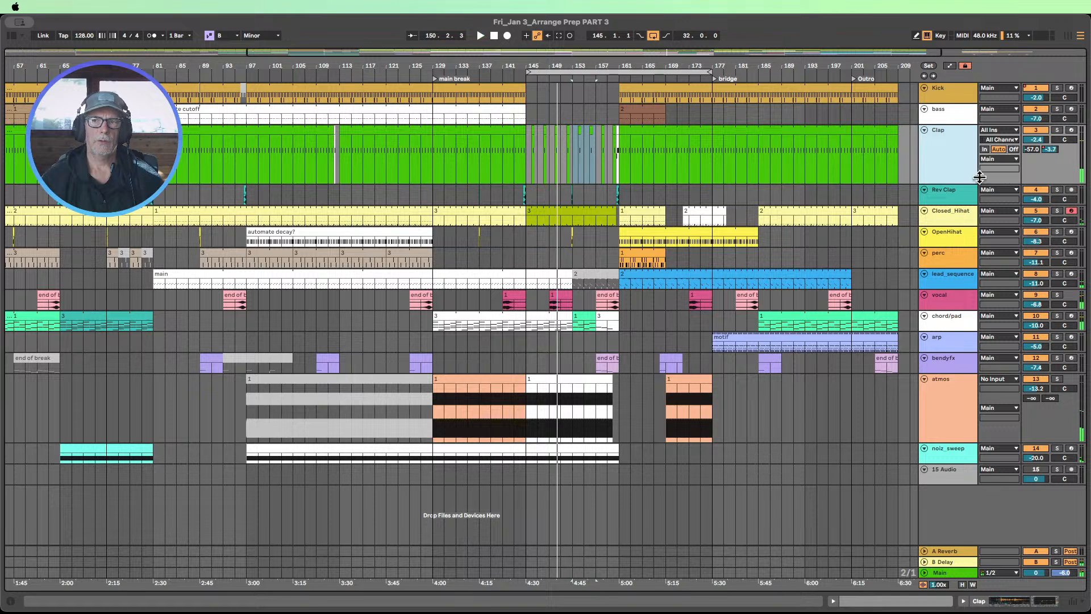
double_click(951, 139)
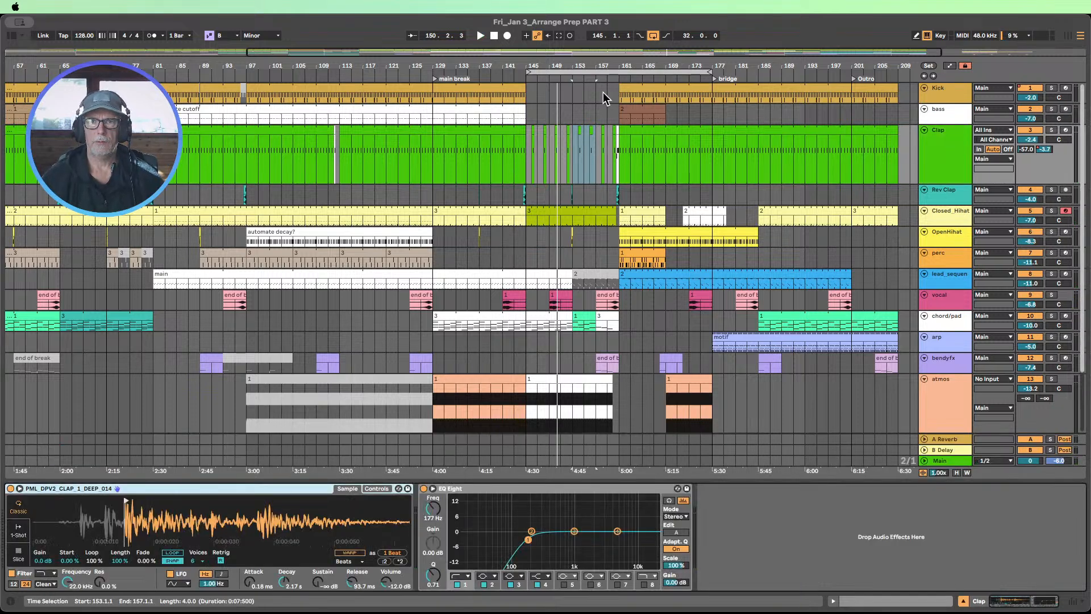
Step: Select the chopped Clap clips from bar 145 to the end of the break and show the automation lanes
left_click_drag(597, 66, 575, 85)
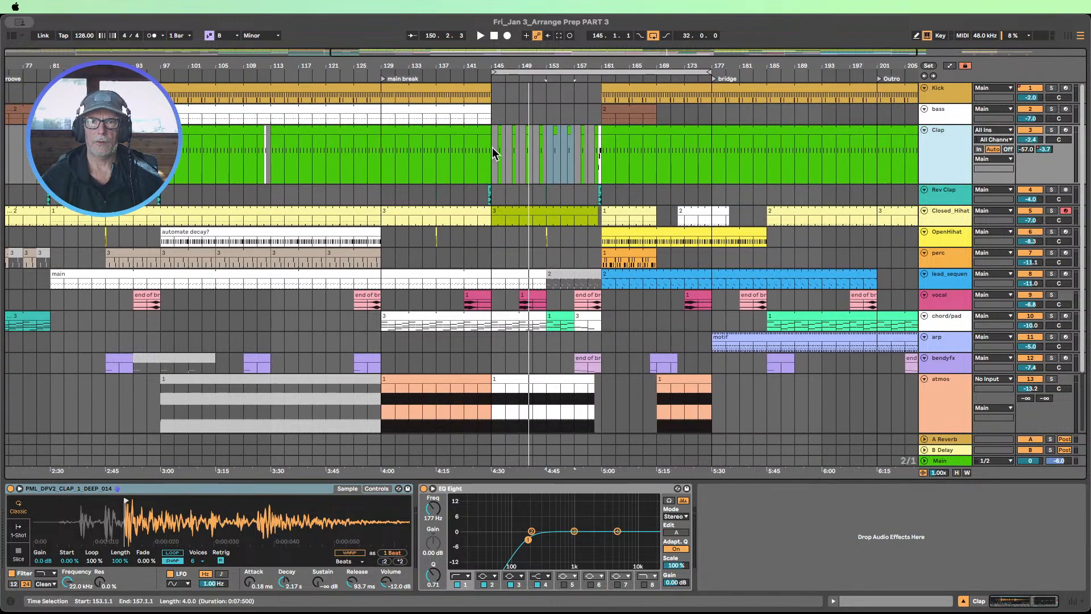
left_click_drag(494, 151, 598, 142)
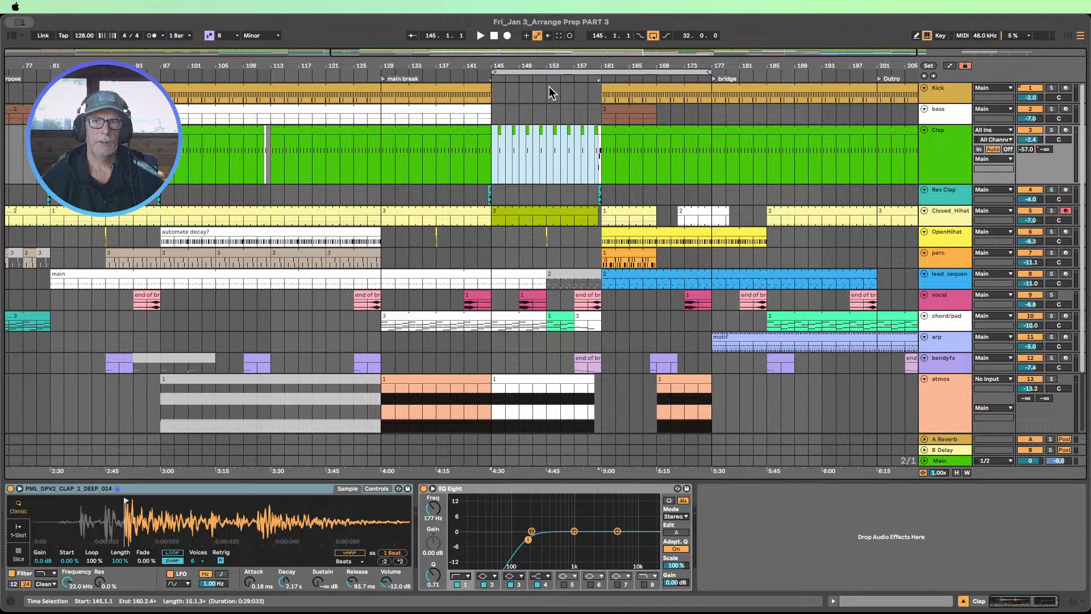
key("z")
left_click(950, 66)
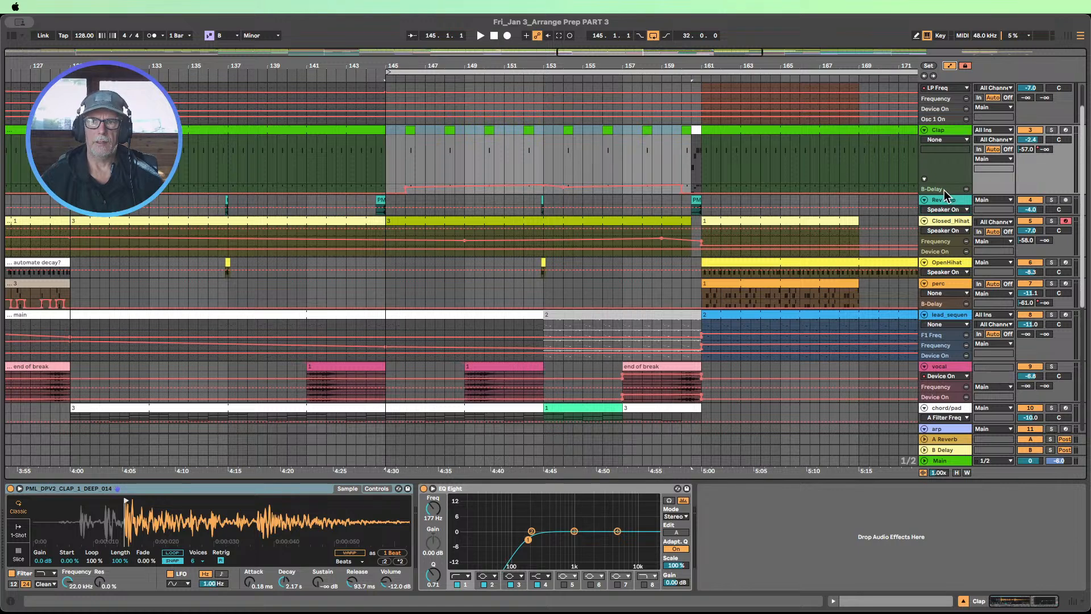
Step: Enlarge the Clap track's B-Delay lane and the Closed_Hihat track's Auto Filter Frequency lane to compare their curves
left_click_drag(943, 191, 943, 230)
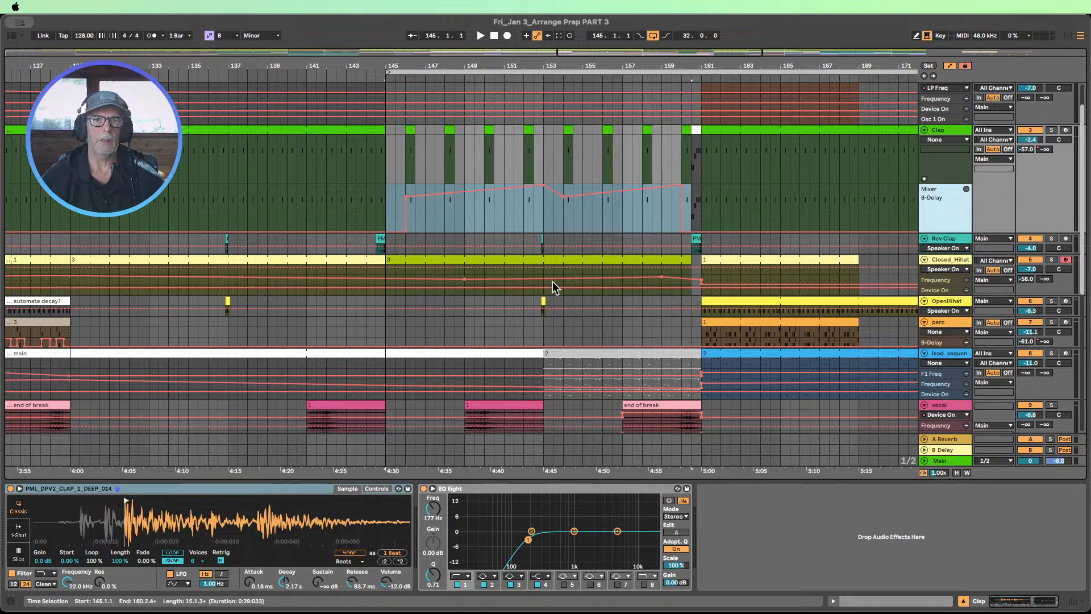
left_click_drag(953, 281, 953, 339)
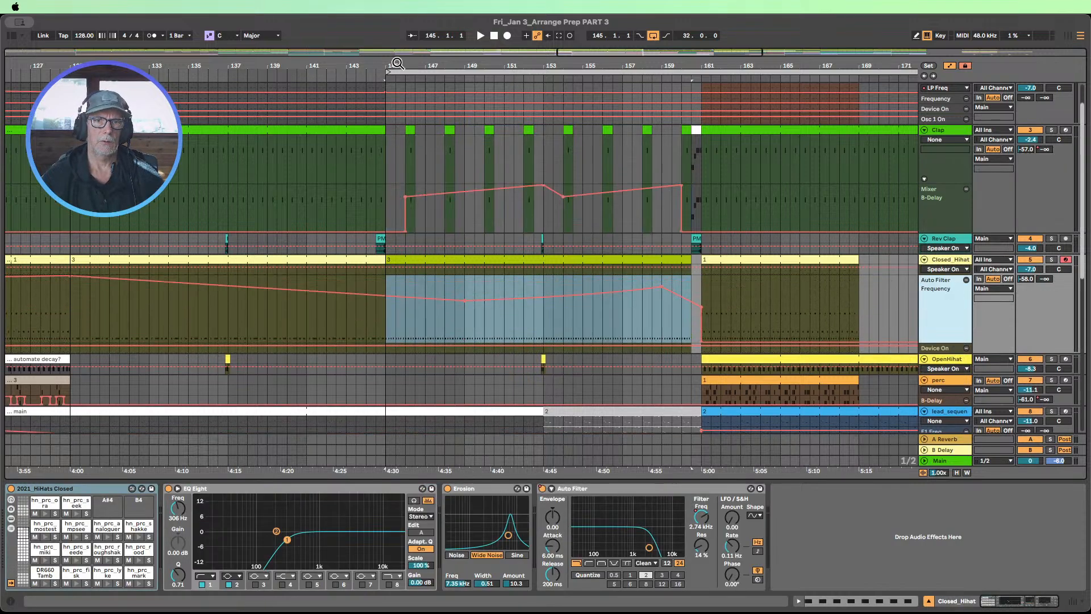
left_click_drag(399, 66, 406, 67)
Step: Duplicate the Clap track and deactivate the original
left_click(953, 131)
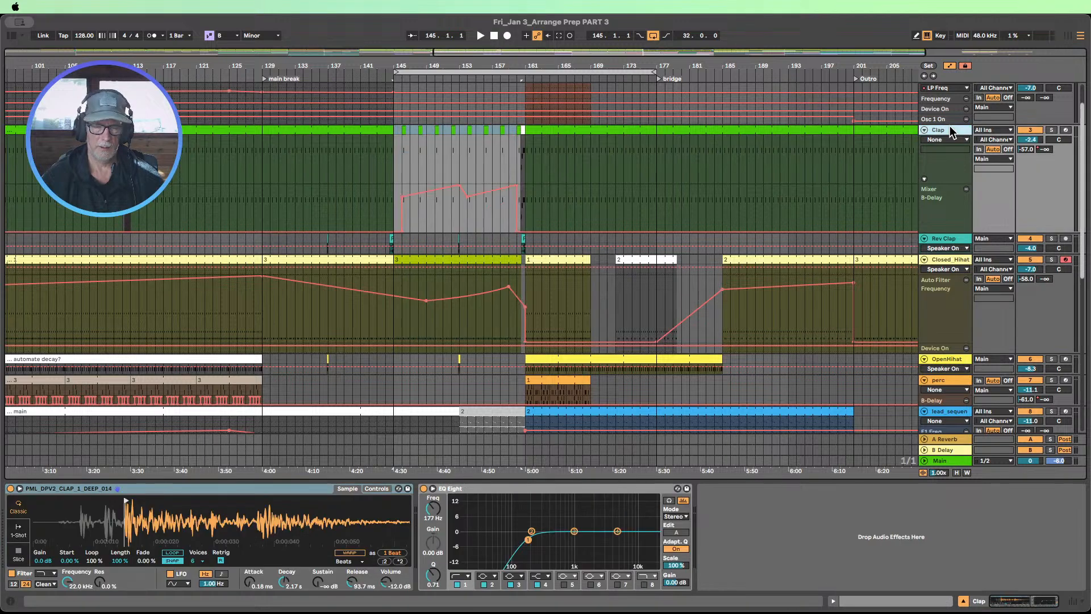
key("super+d")
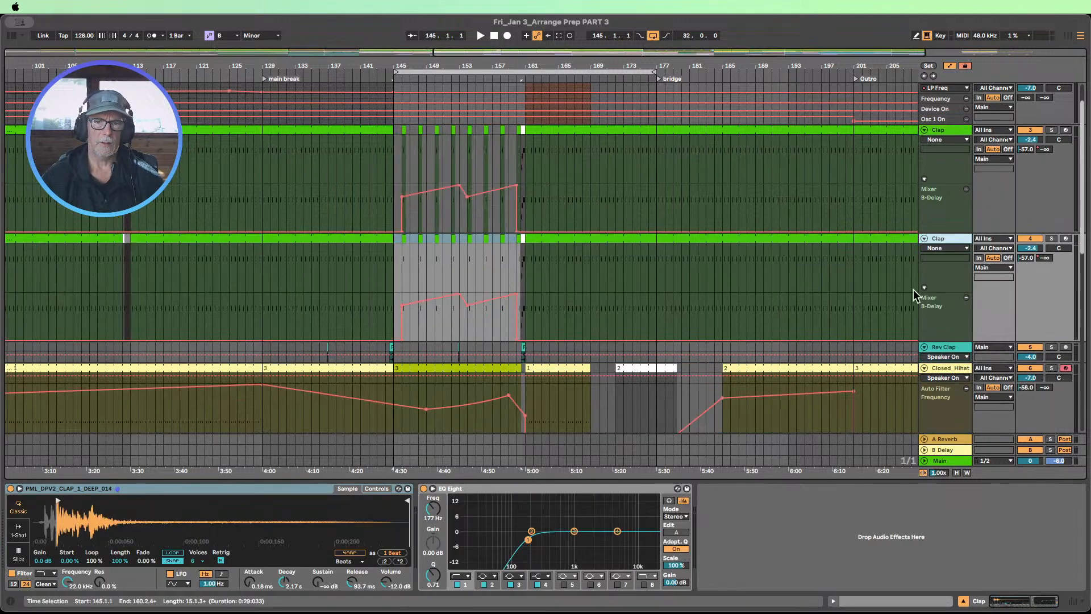
left_click(1032, 131)
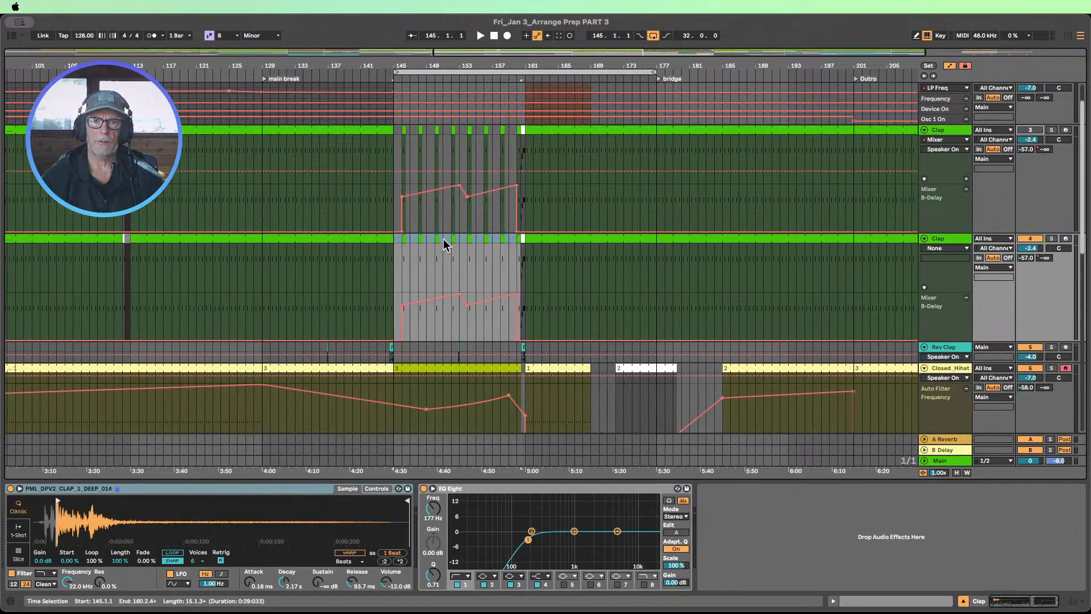
Step: Delete the duplicate Clap track's clips between bars 145 and 160 and clear its B-Delay envelope
left_click_drag(396, 239, 520, 246)
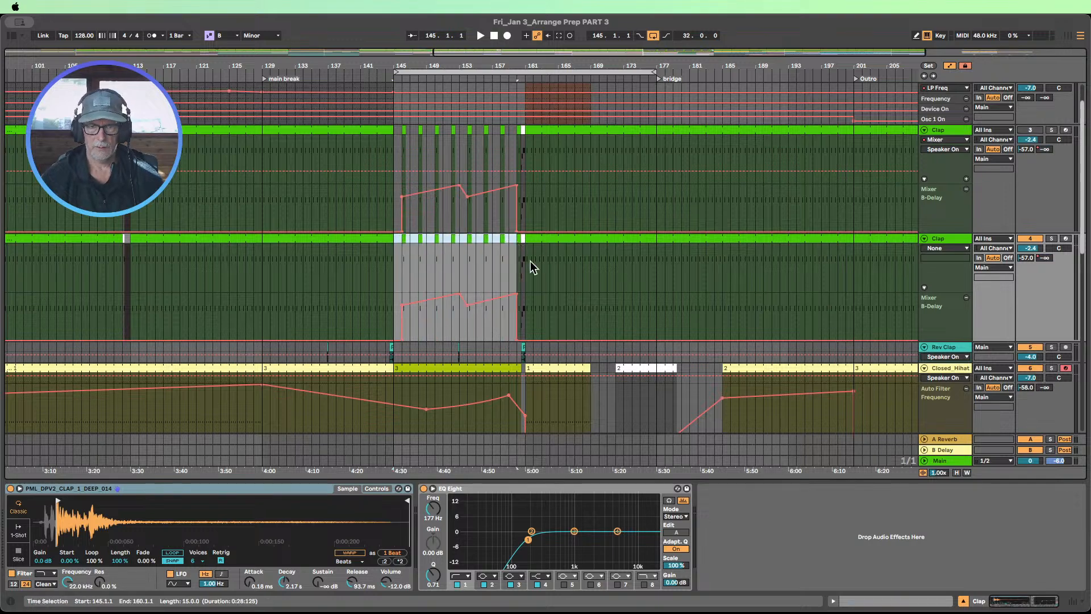
key("Delete")
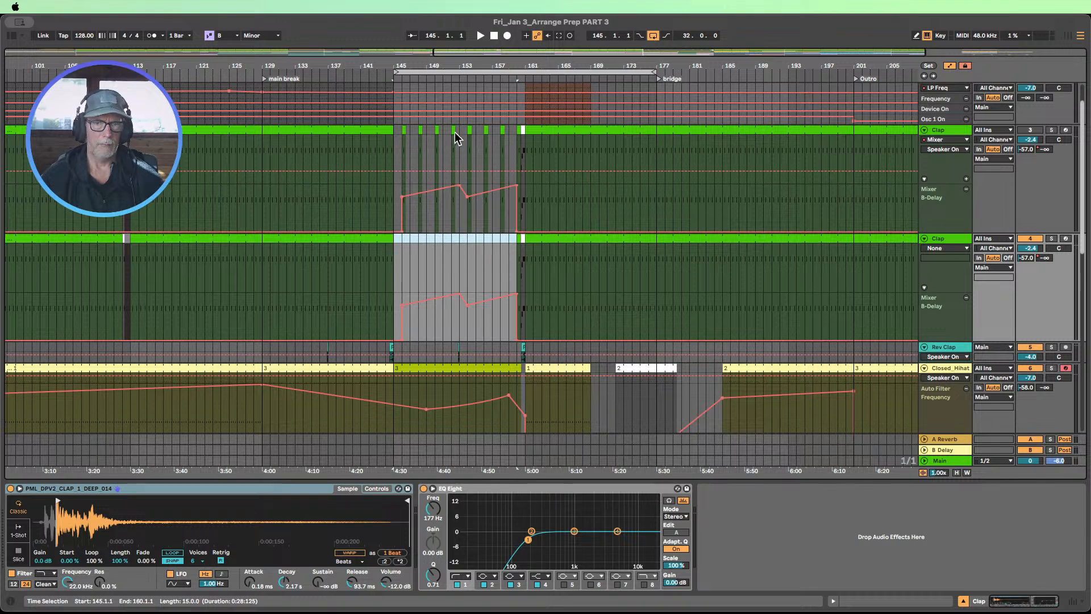
right_click(383, 312)
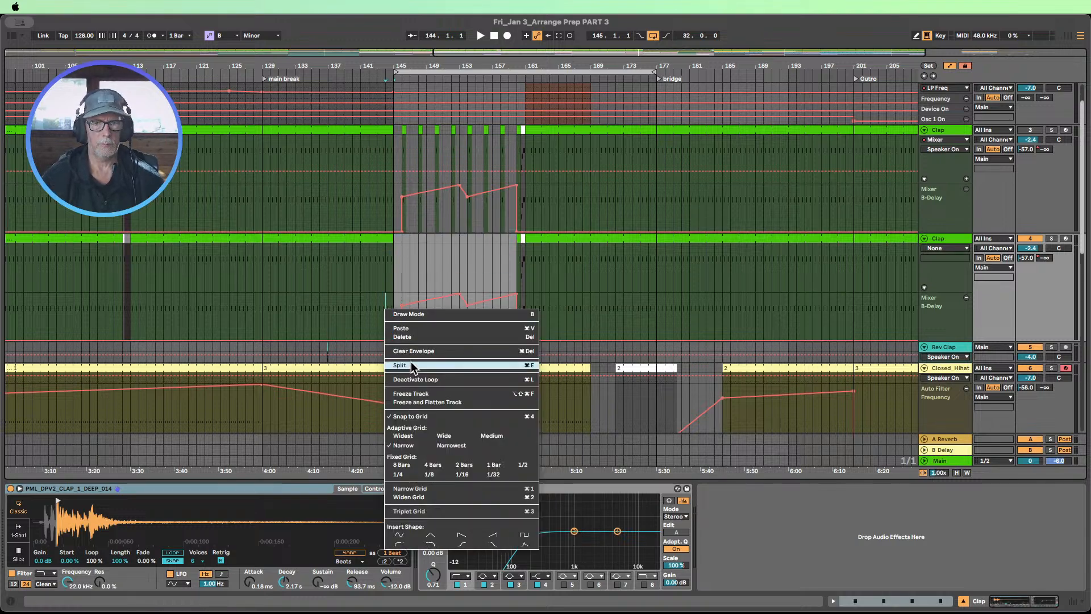
left_click(411, 356)
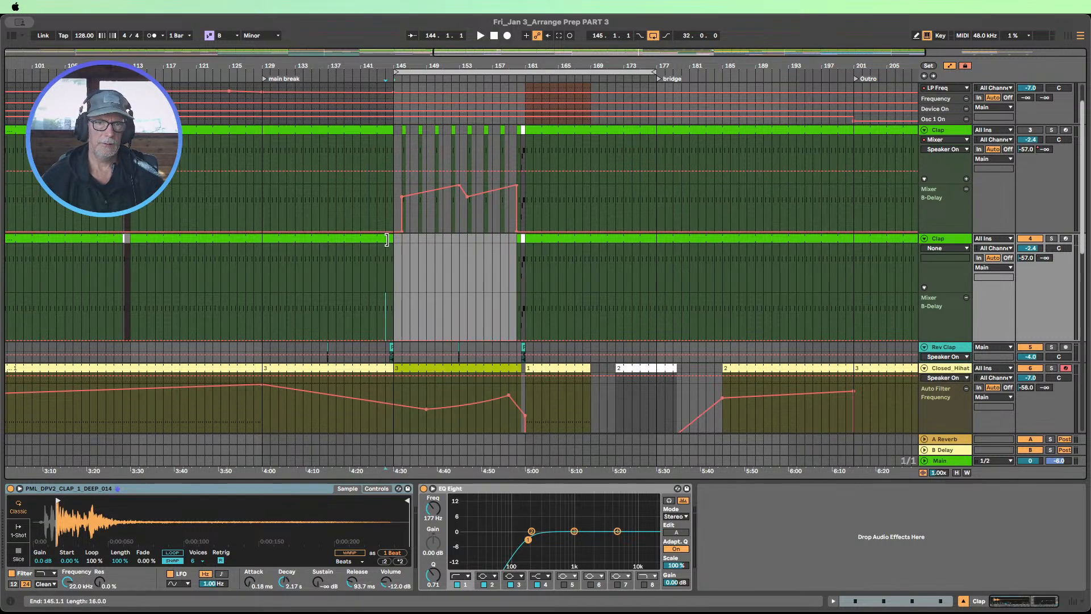
Step: Extend the duplicate Clap track's bar 129 clip to bar 160 and replace the B-Delay lane with a Filter Freq lane
left_click_drag(263, 241, 518, 241)
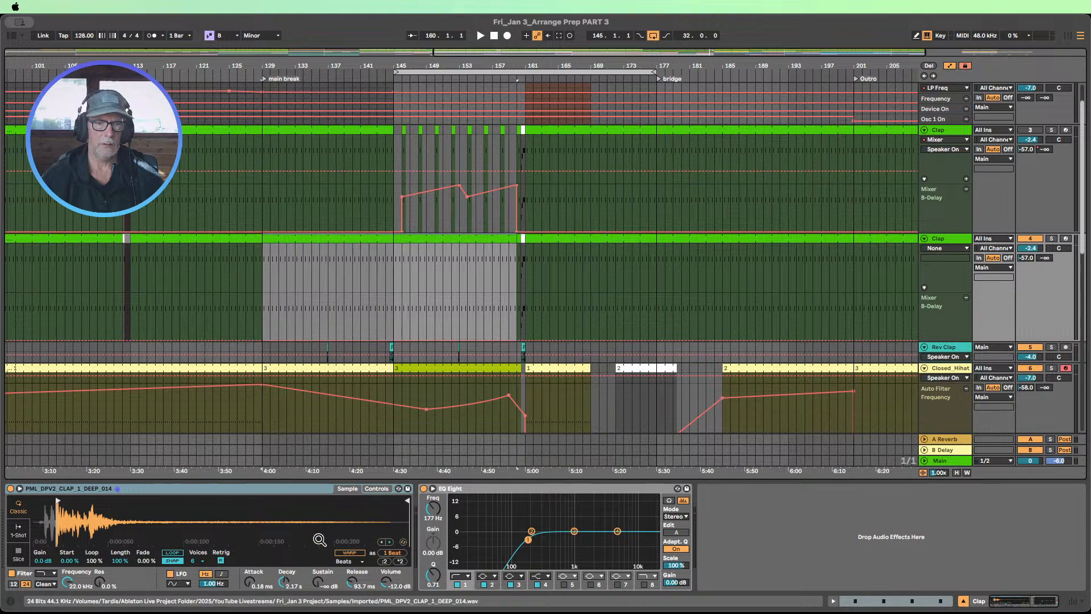
left_click(66, 584)
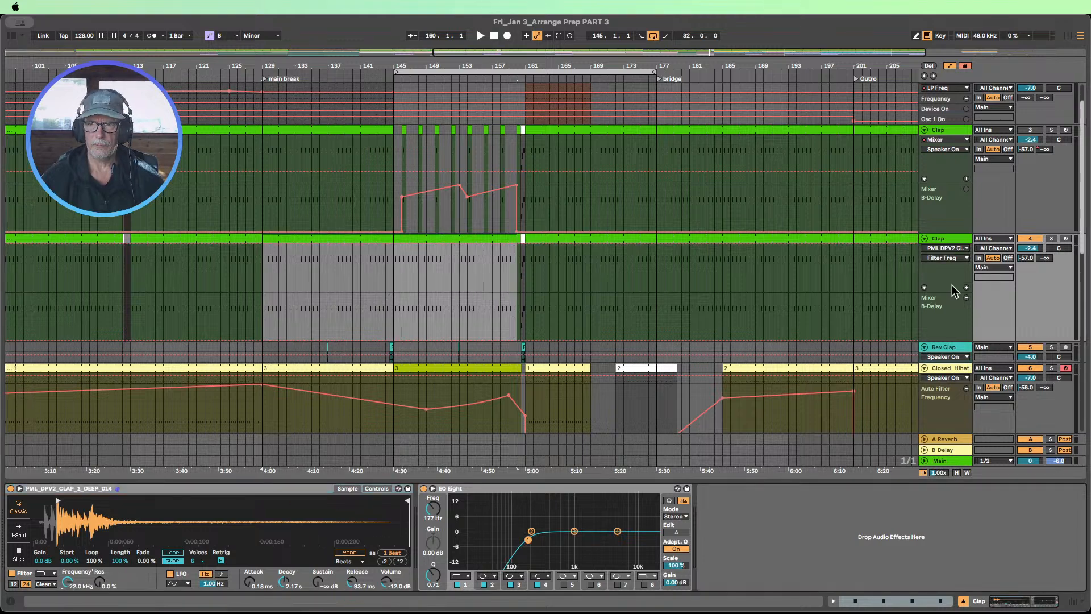
left_click(967, 298)
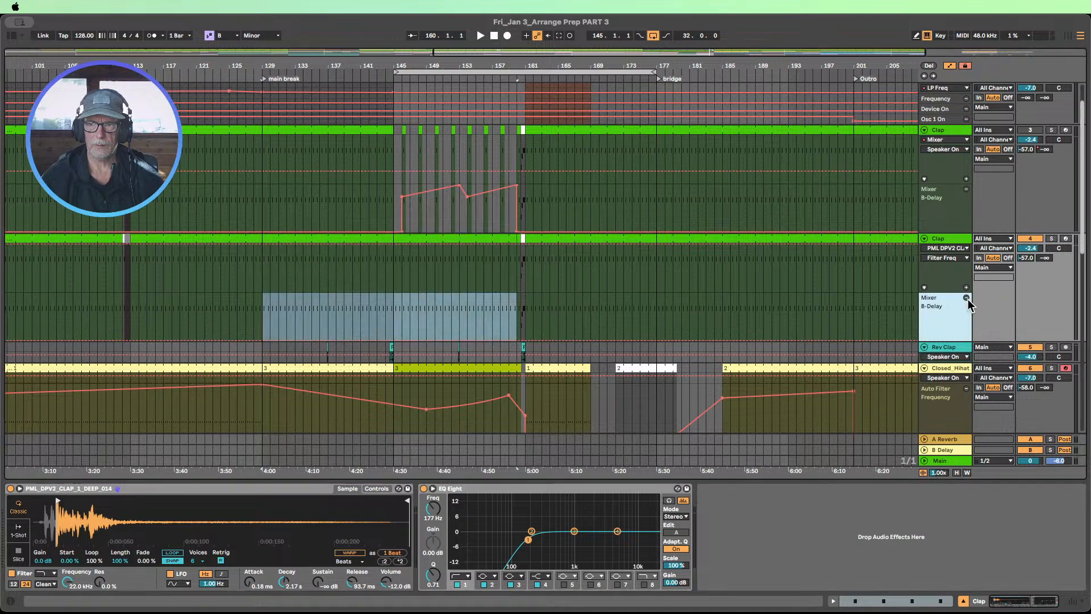
left_click(967, 288)
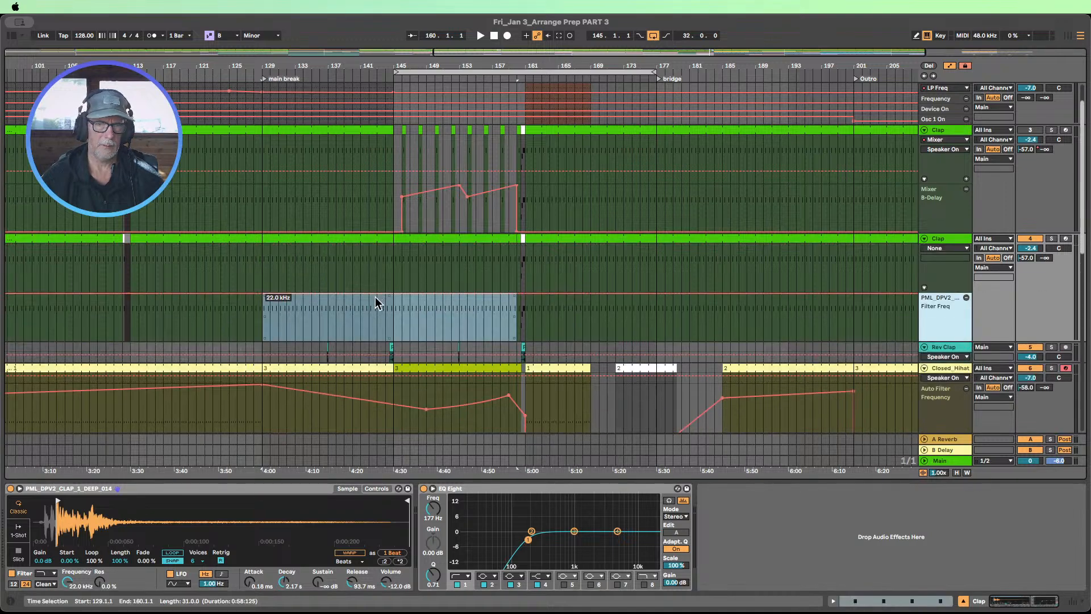
Step: Draw the duplicate Clap's Filter Freq automation falling from 22.0 kHz at bar 129 to 326 Hz at about bar 149
key("Escape")
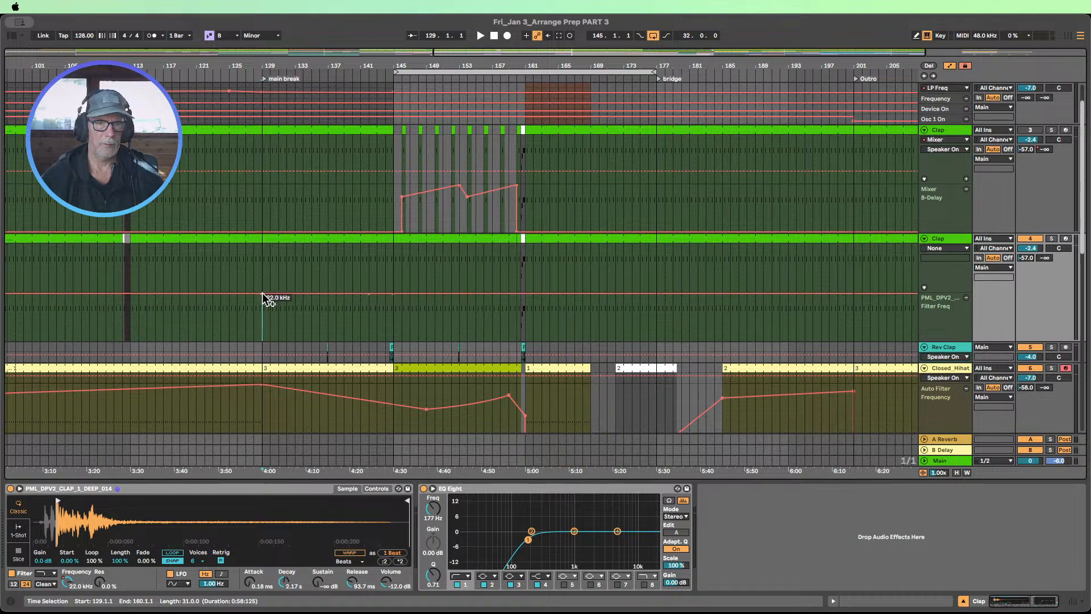
left_click_drag(395, 293, 427, 323)
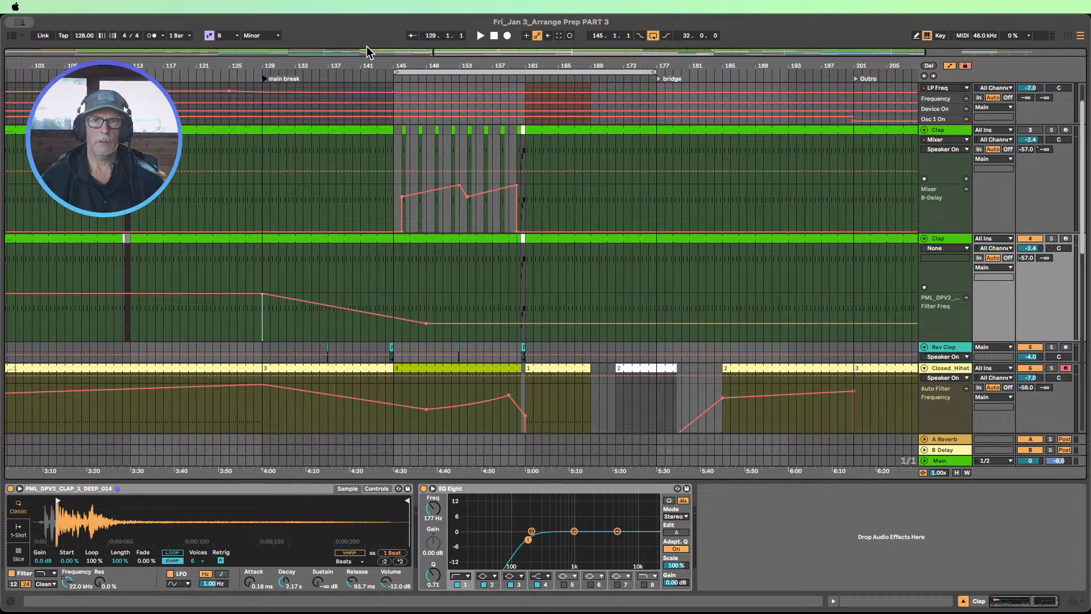
Step: Play the filtered clap from bar 129 and fold the deactivated Clap track
left_click(480, 36)
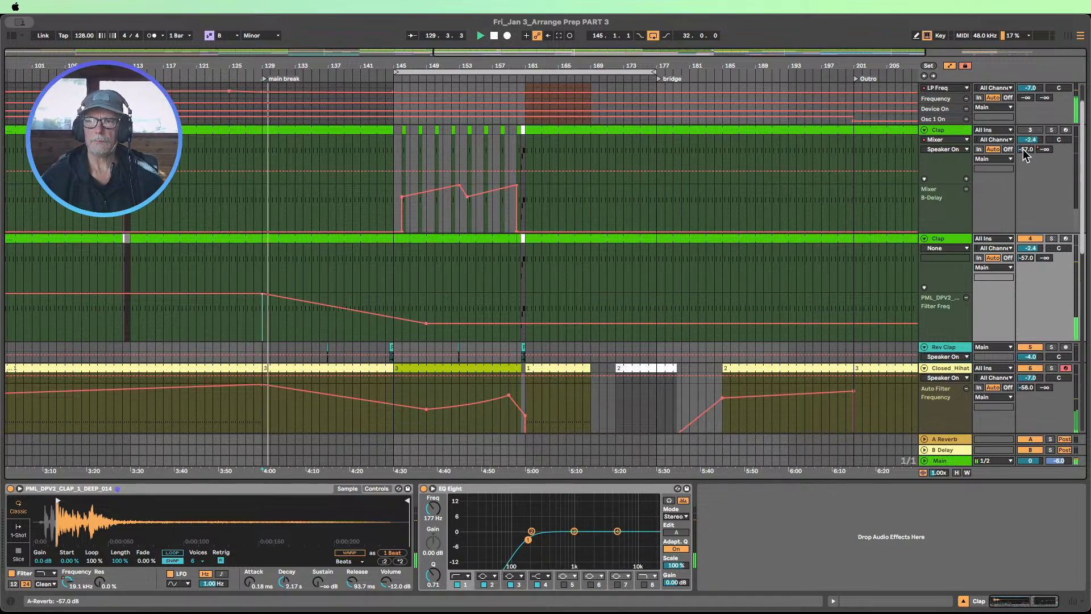
left_click(925, 130)
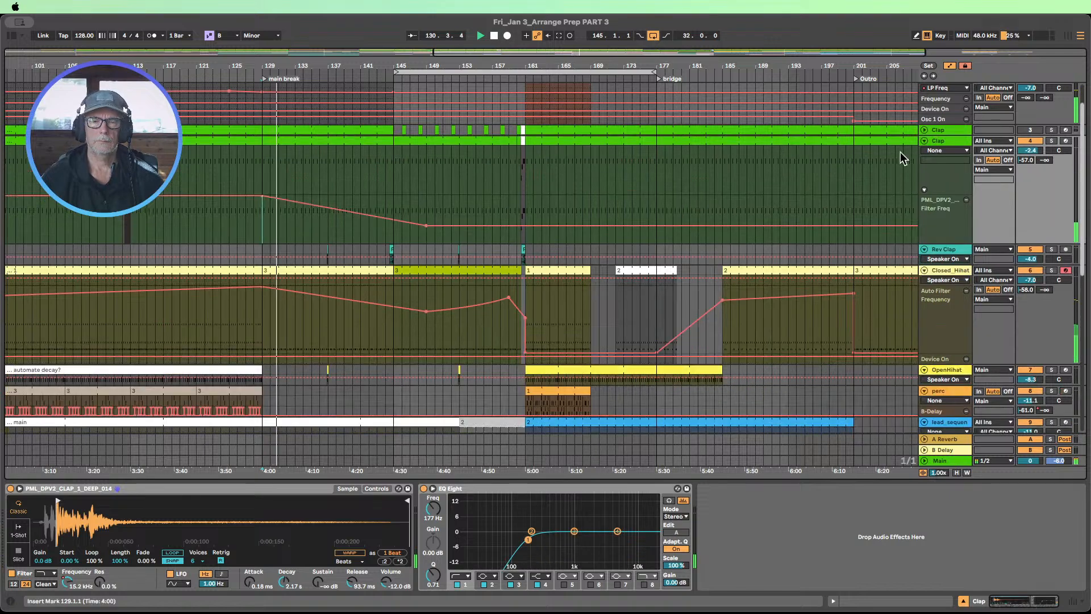
scroll(508, 217, "up", 1)
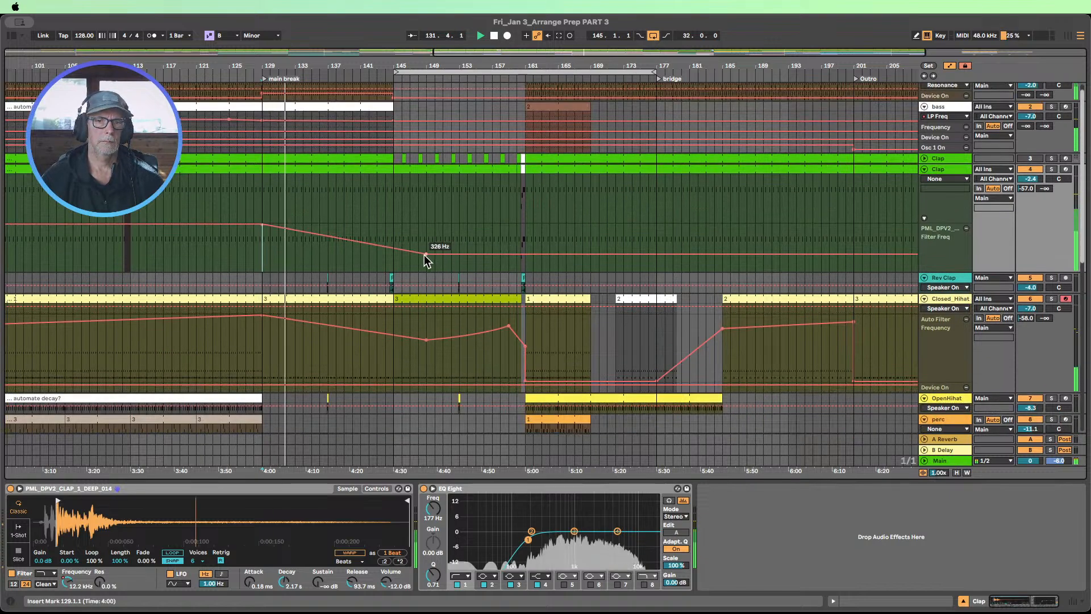
Step: Raise the duplicate Clap's Filter Freq low point at bar 149 to 382 Hz and add a 1.83 kHz breakpoint at bar 145
left_click_drag(427, 260, 426, 254)
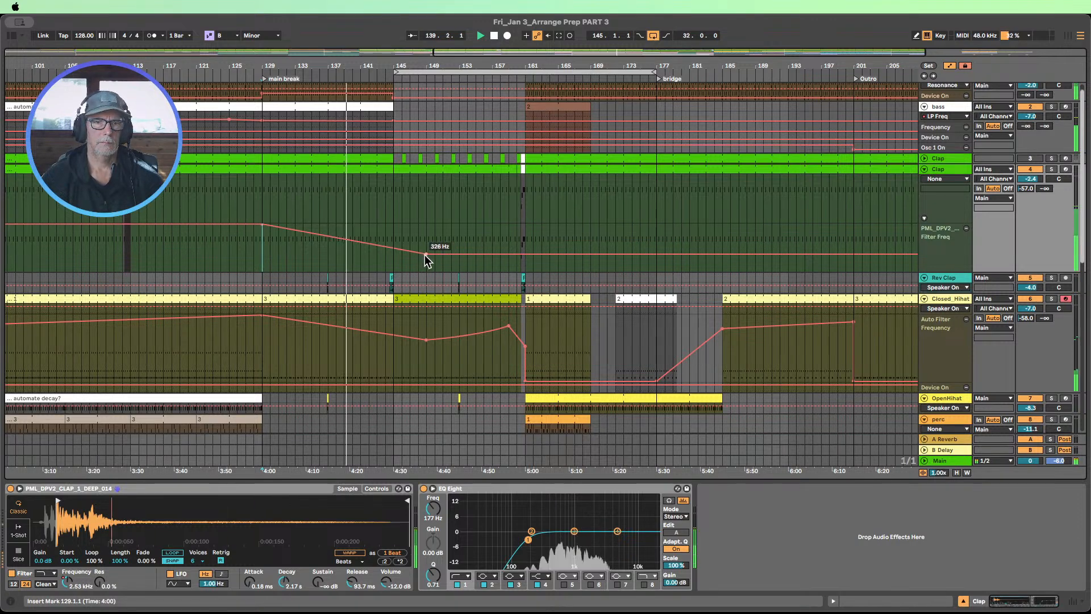
left_click_drag(426, 254, 426, 252)
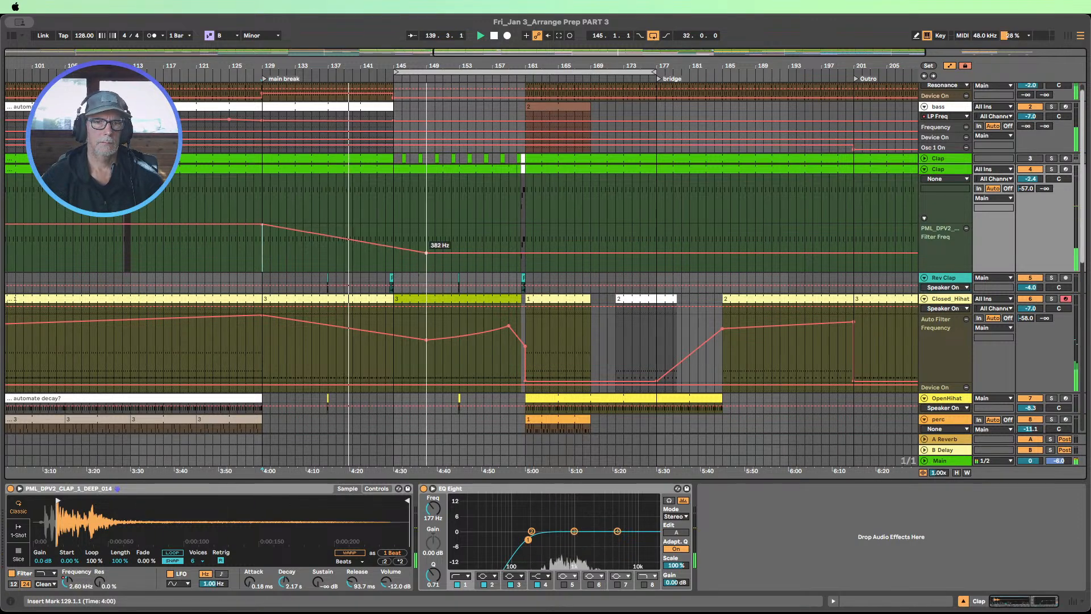
left_click(393, 247)
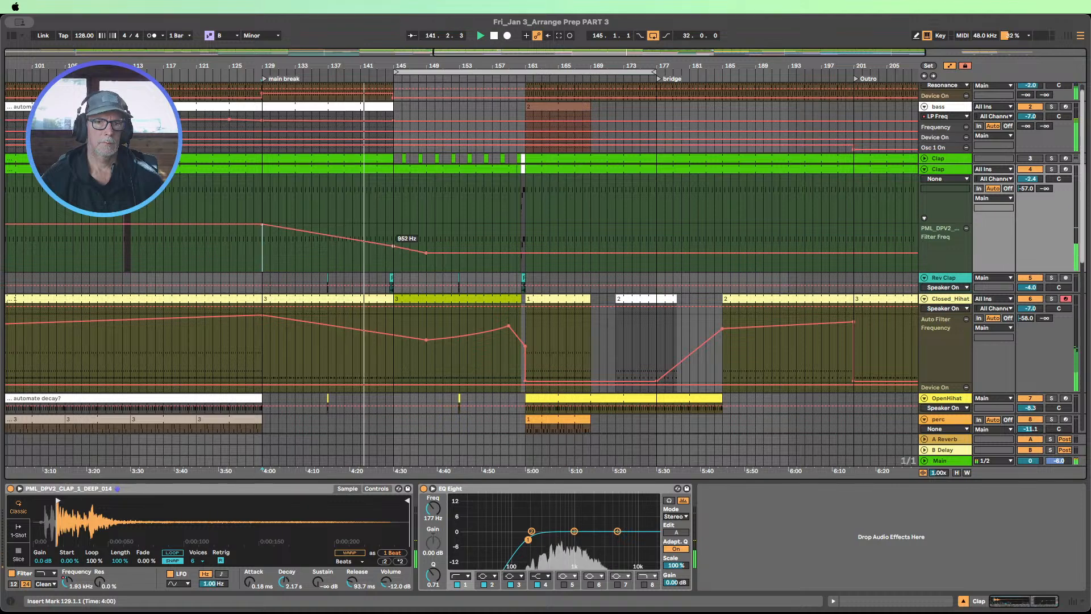
left_click_drag(393, 246, 393, 242)
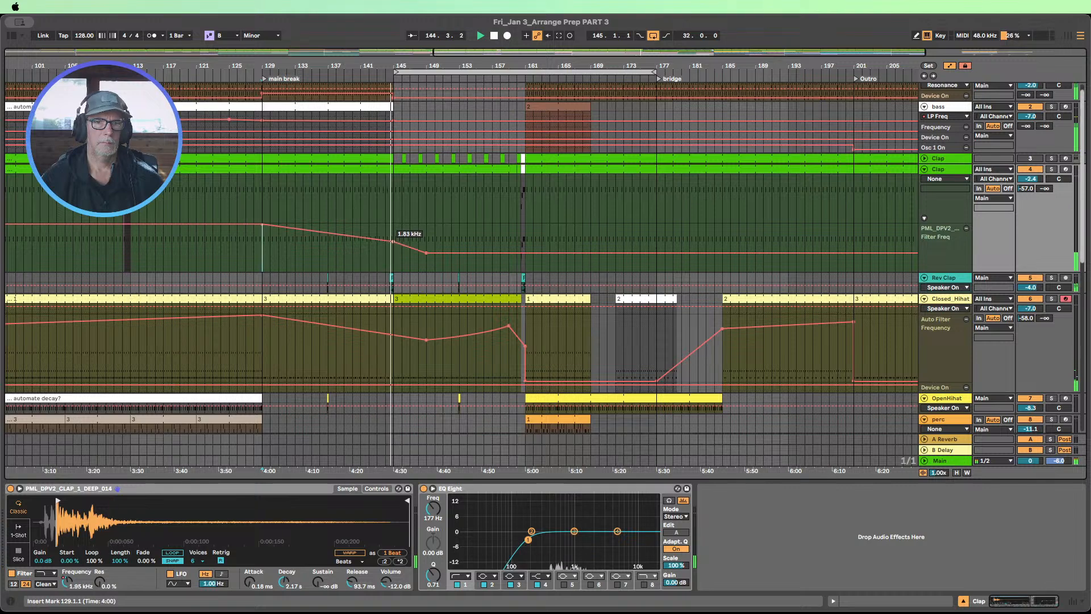
Step: Solo the duplicate Clap and Closed_Hihat tracks to hear them together during the break
left_click_drag(333, 70, 333, 72)
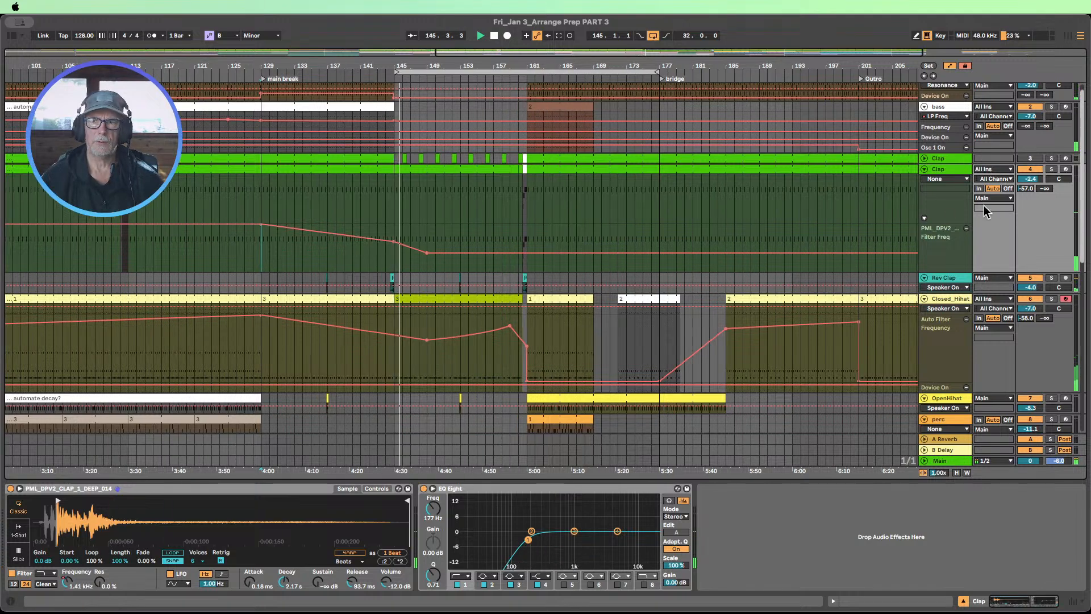
left_click(1052, 169)
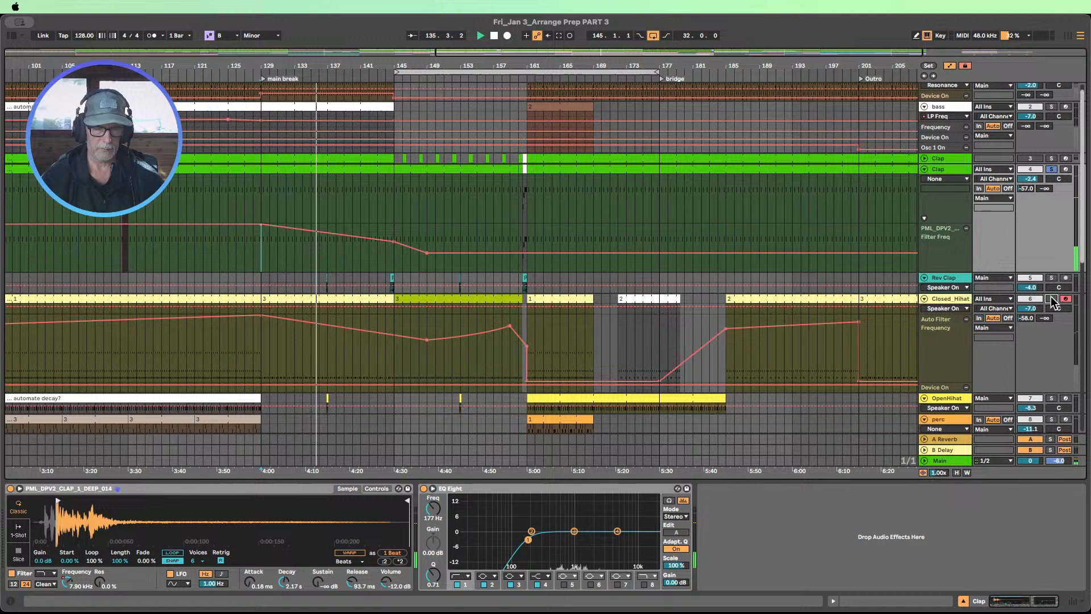
left_click(1052, 299)
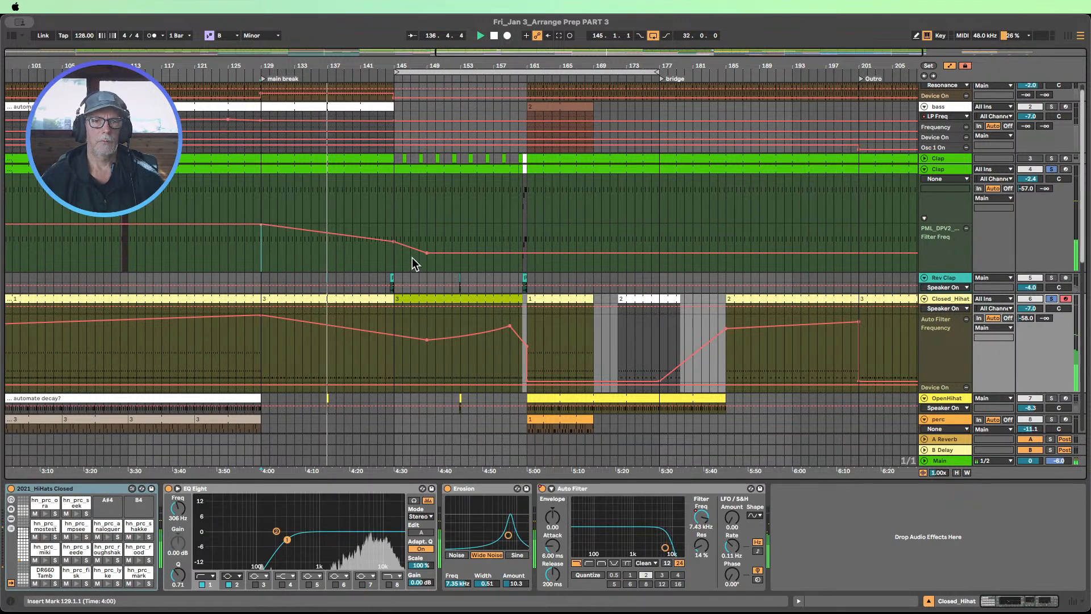
Step: Move the Clap's 382 Hz Filter Freq point to bar 153 and add a rise to 11.6 kHz at about bar 158
left_click(389, 256)
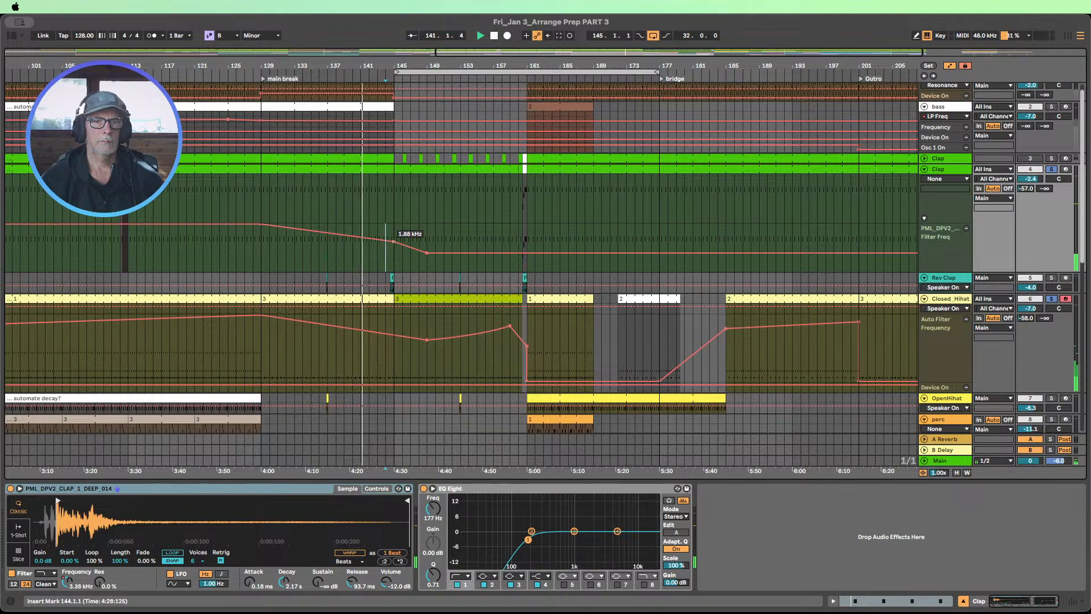
left_click_drag(427, 253, 460, 252)
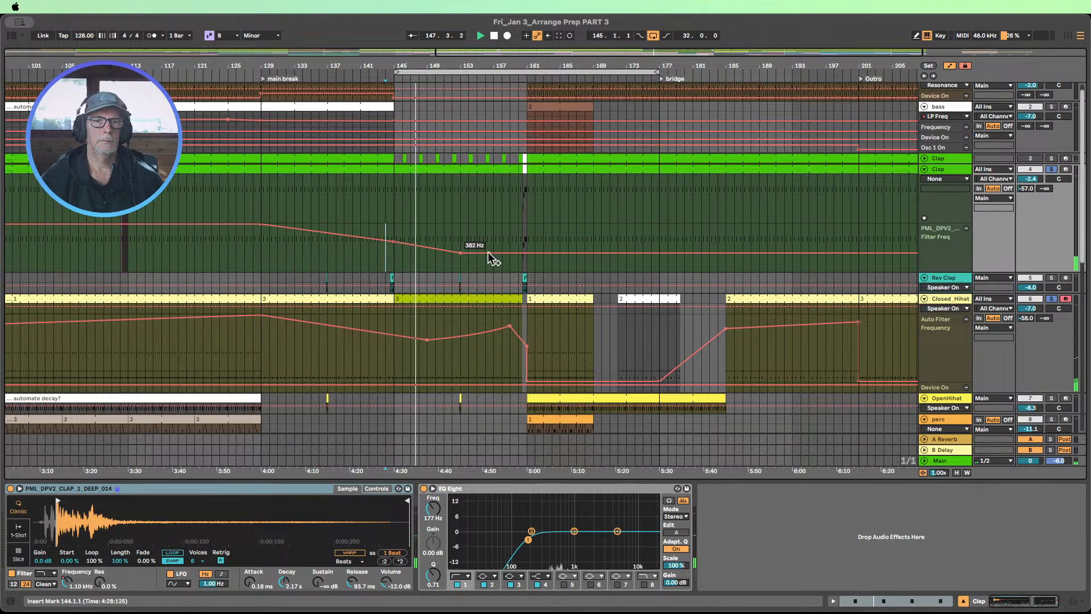
left_click_drag(502, 252, 501, 228)
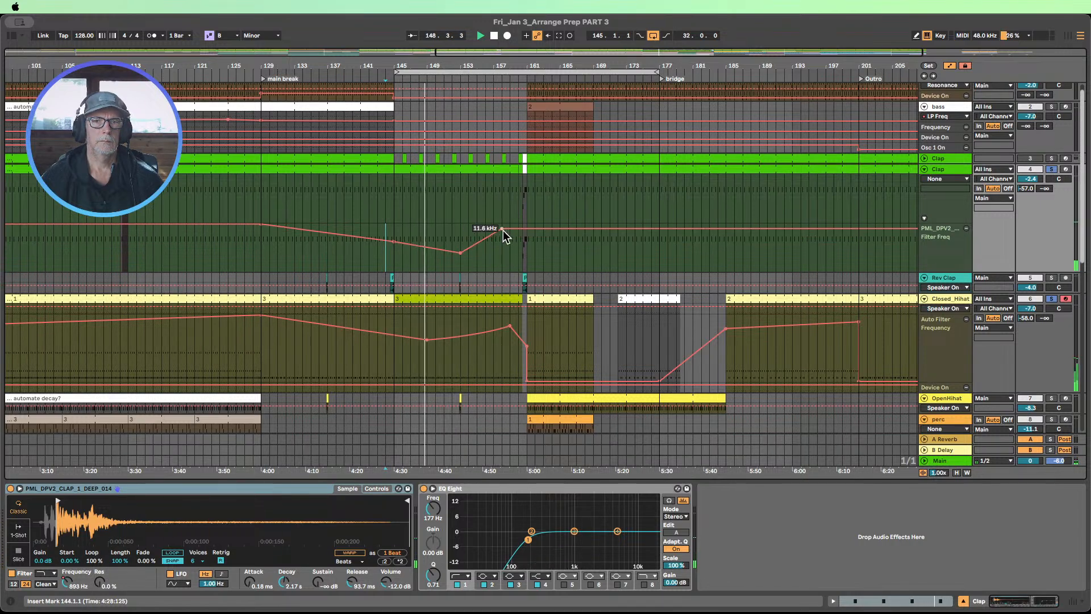
Step: Move the end of the Clap's Filter Freq rise to bar 161 at 22.0 kHz and stop playback
left_click_drag(528, 67, 528, 94)
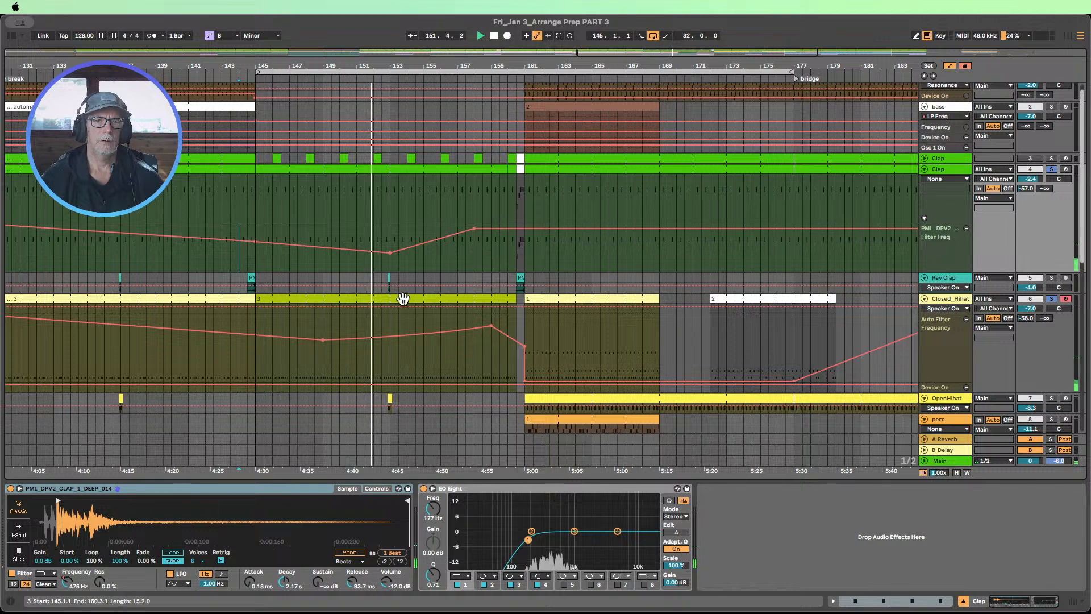
mouse_move(478, 234)
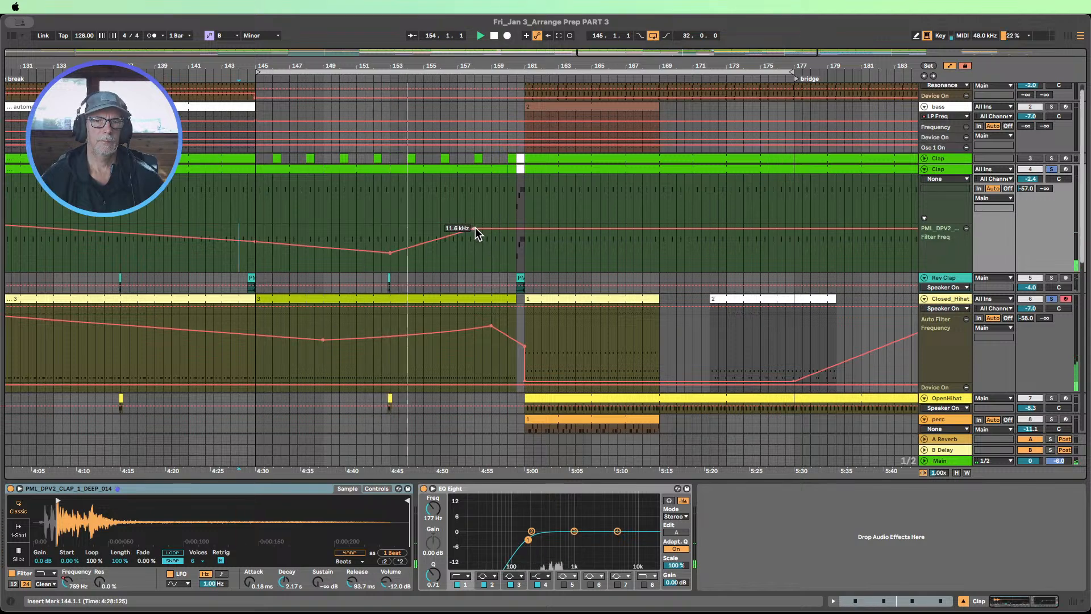
left_click_drag(475, 229, 507, 229)
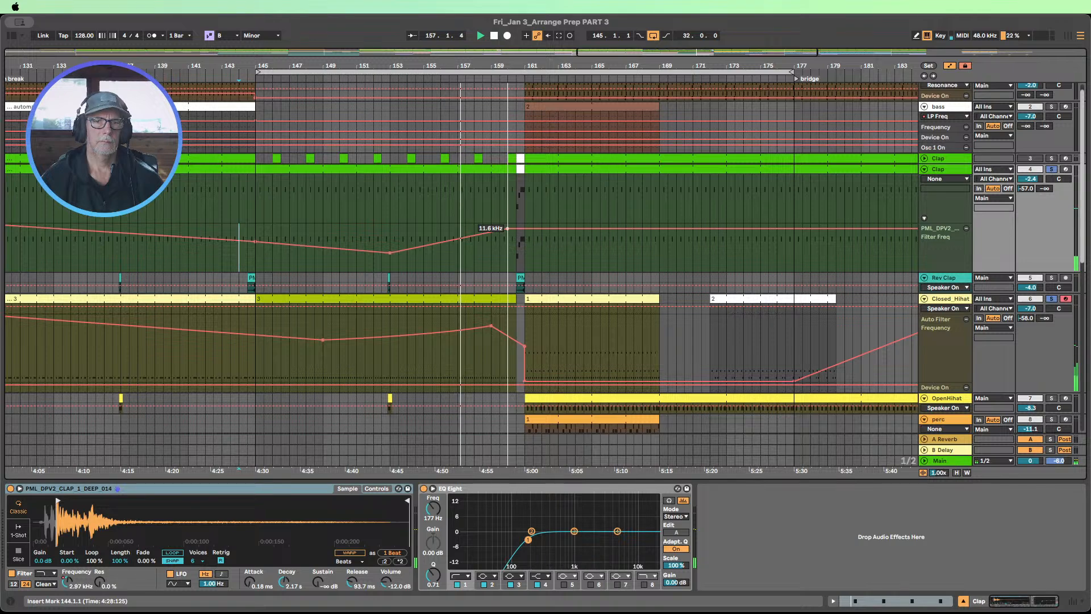
left_click_drag(507, 228, 524, 225)
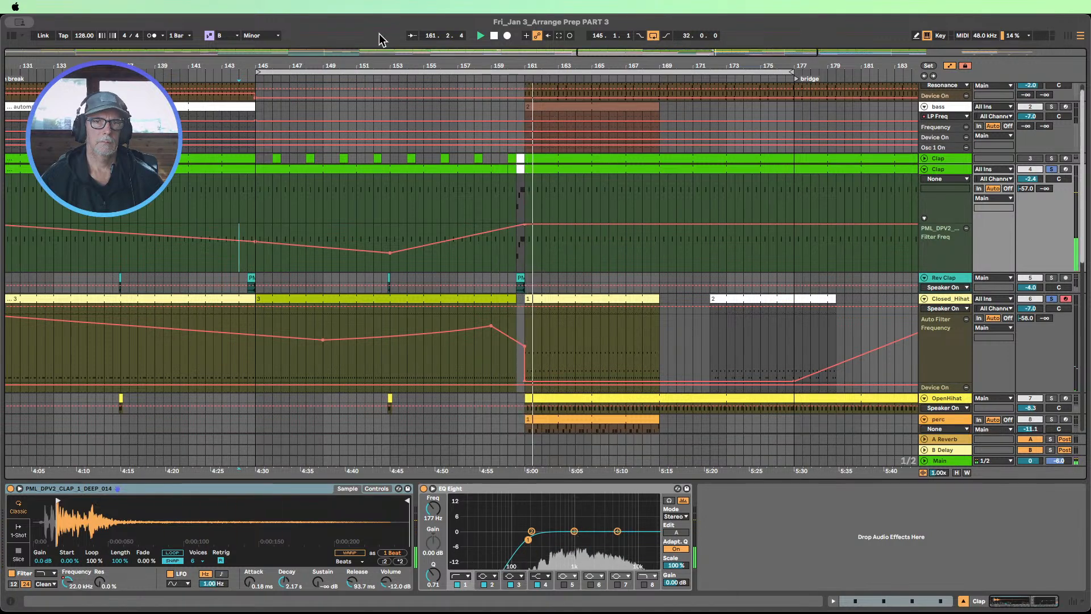
left_click(498, 34)
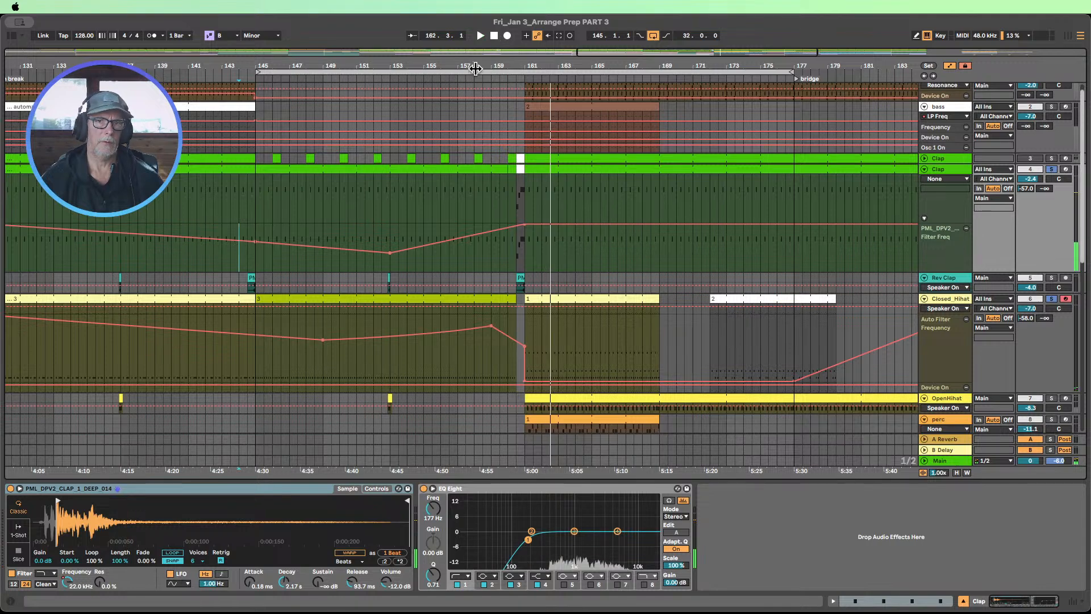
left_click_drag(471, 62, 471, 40)
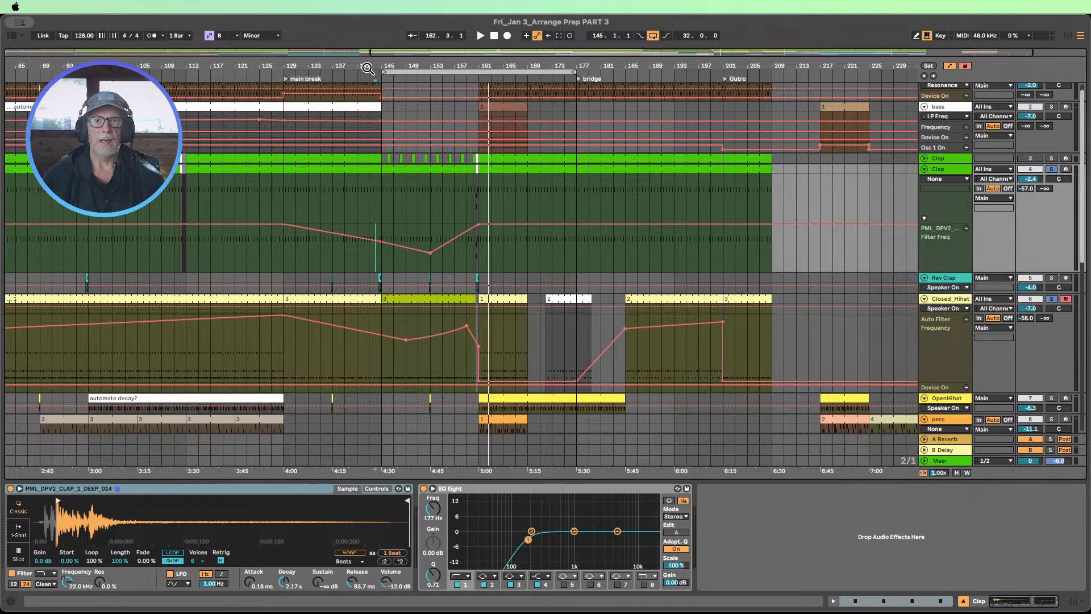
Step: Fit the track heights to the arrangement window and hide the device view
scroll(363, 153, "up", 1)
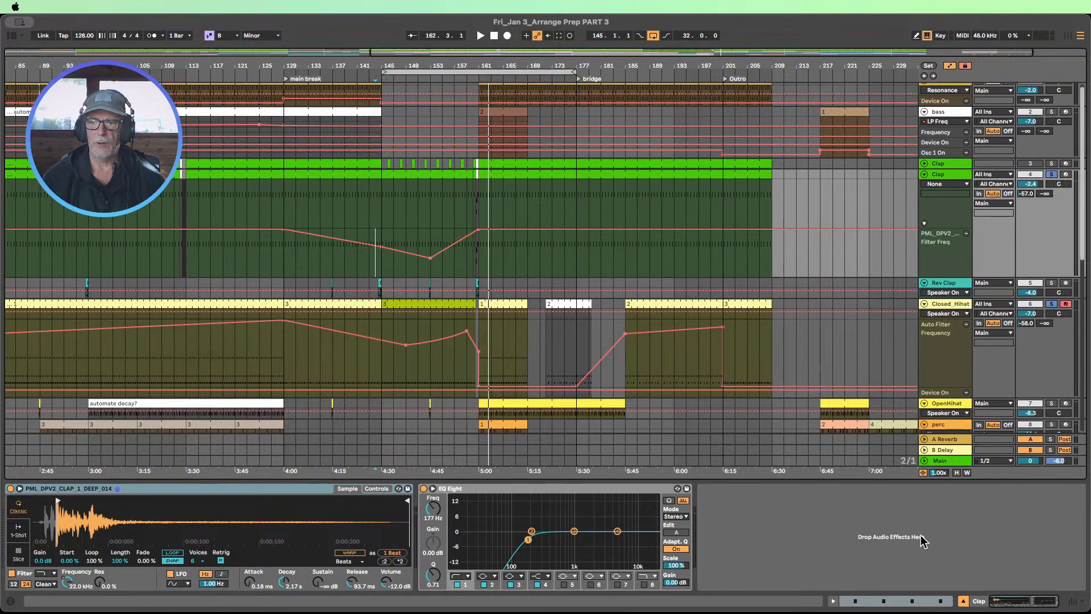
left_click(958, 473)
left_click(963, 601)
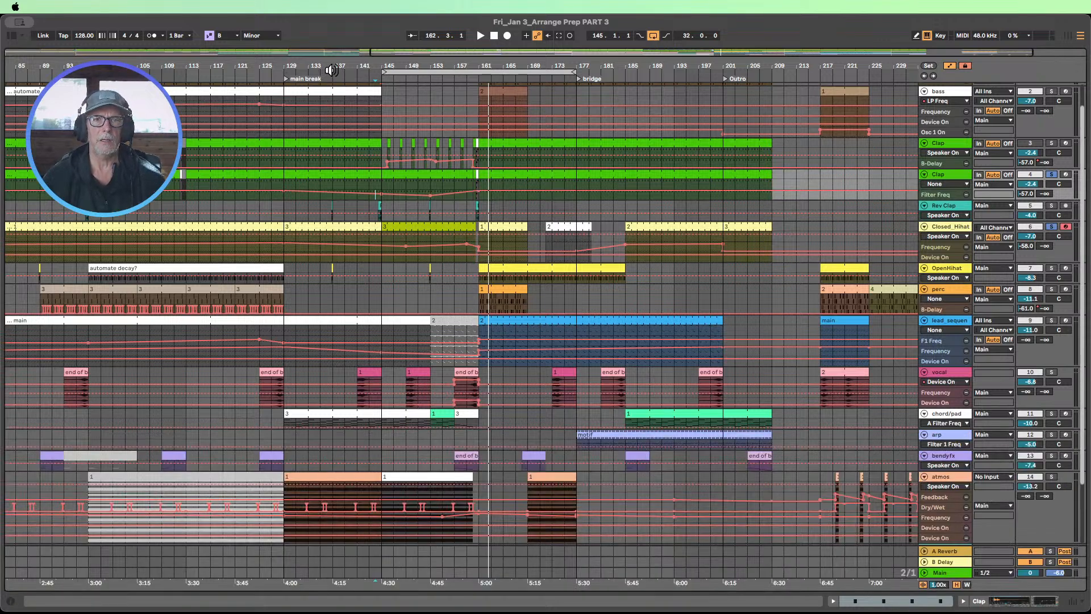
Step: Play from about bar 133 in the main break, unsolo the second Clap track and enlarge its Filter Freq automation lane
left_click(312, 70)
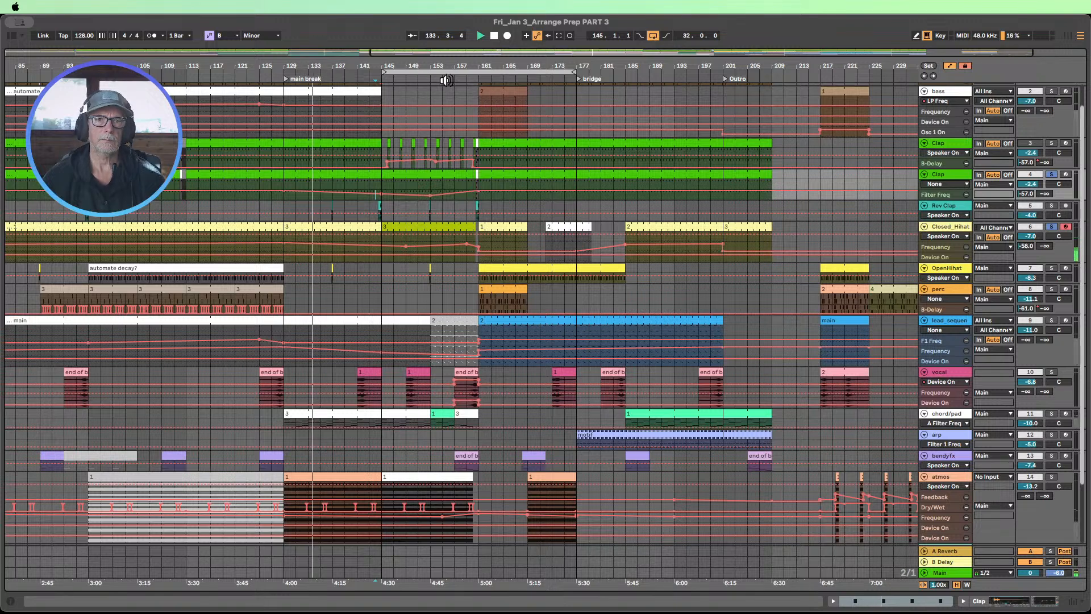
left_click(1052, 178)
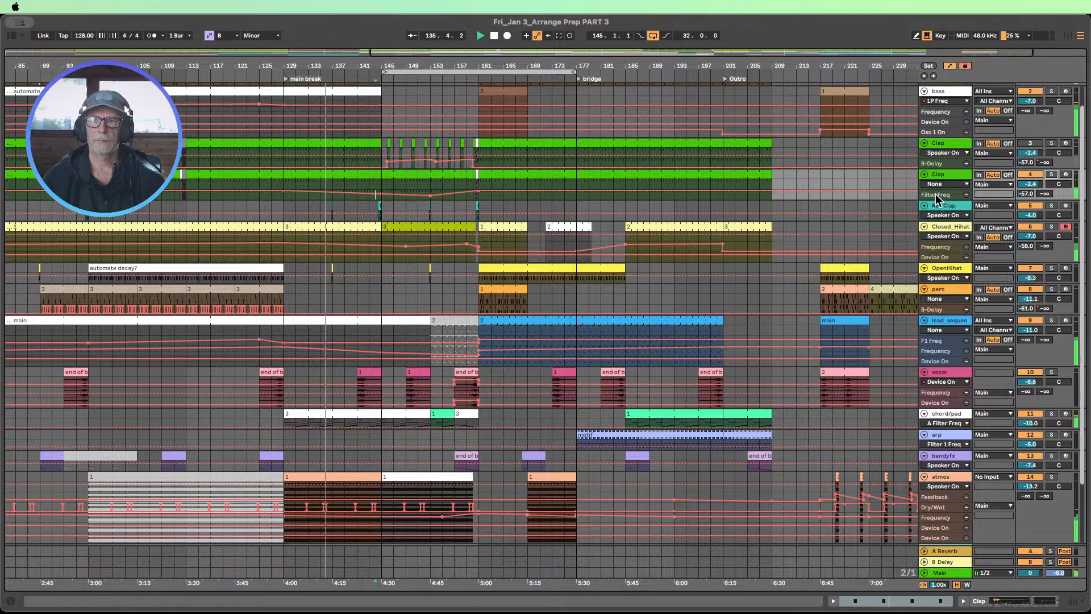
left_click_drag(947, 199, 947, 234)
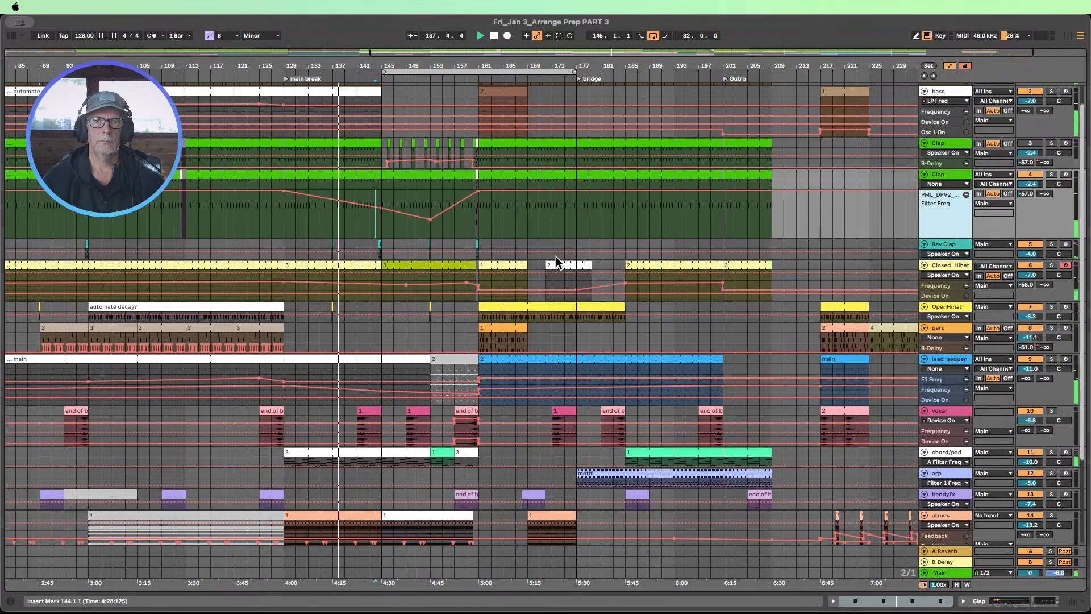
scroll(557, 256, "down", 5)
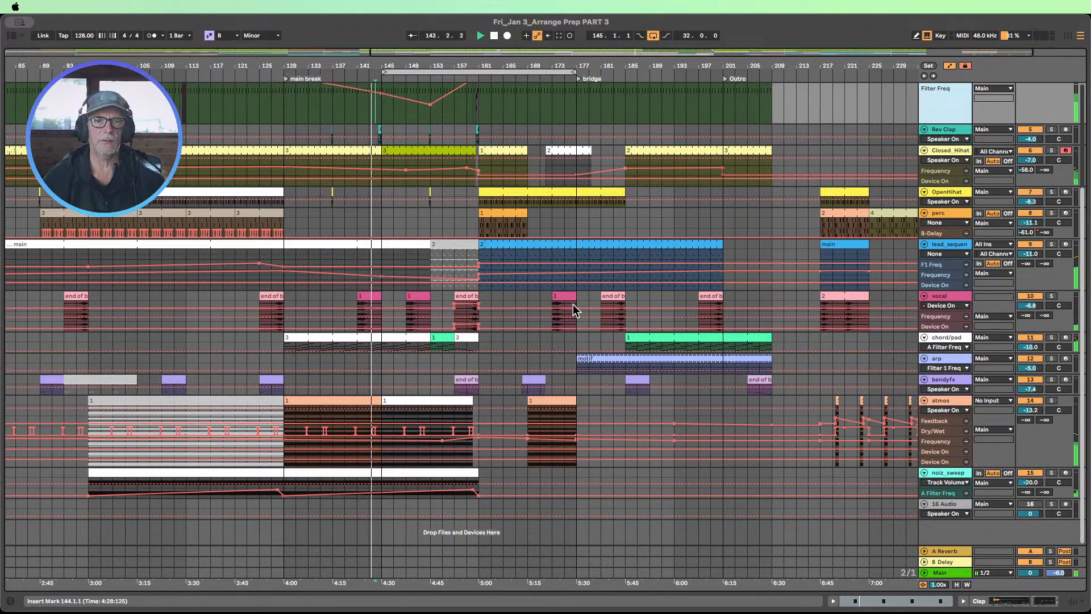
scroll(568, 307, "up", 5)
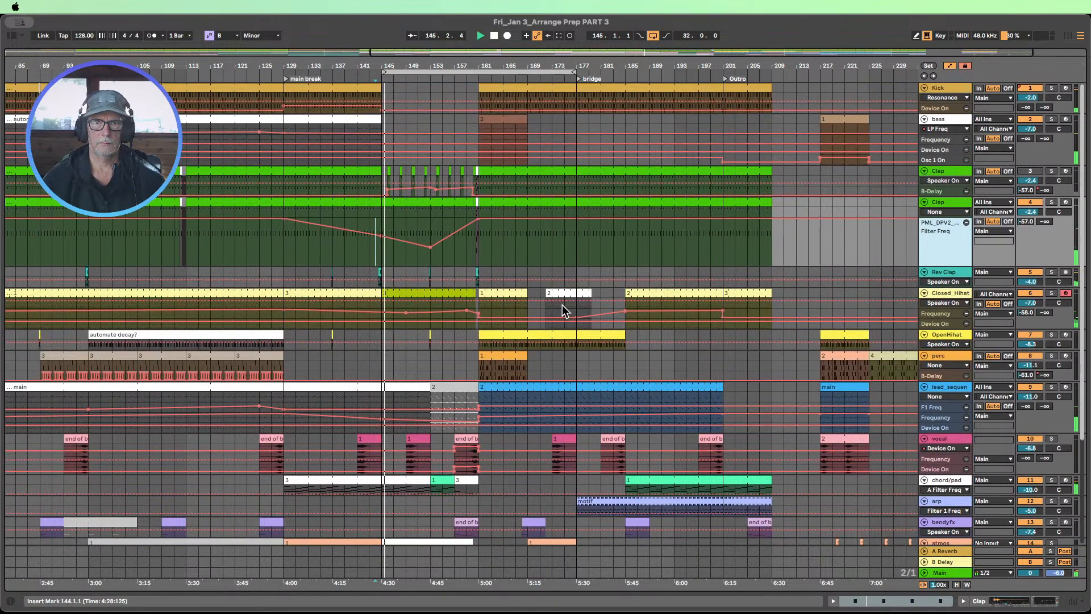
Step: Raise the second Clap track's Filter Freq breakpoint at bar 153 to 1.49 kHz, replaying the main break to compare settings
left_click(436, 253)
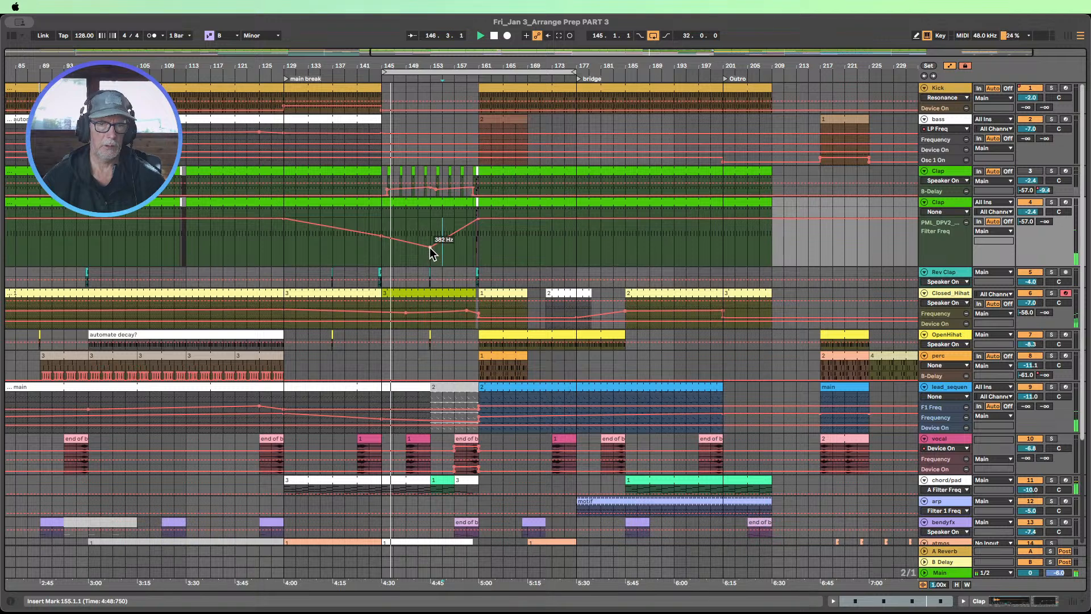
left_click_drag(430, 247, 430, 241)
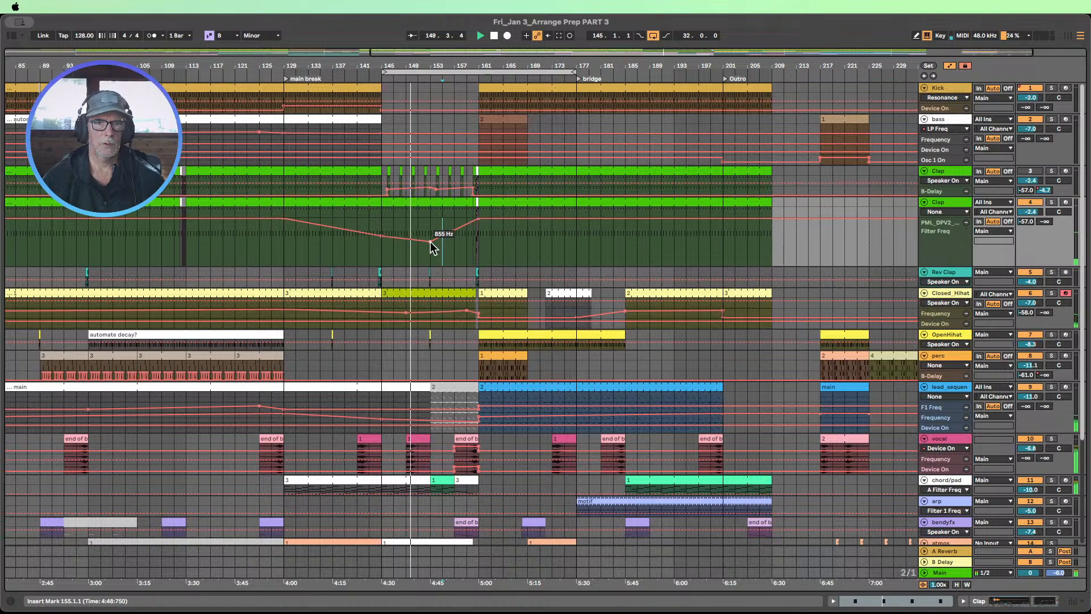
left_click(354, 78)
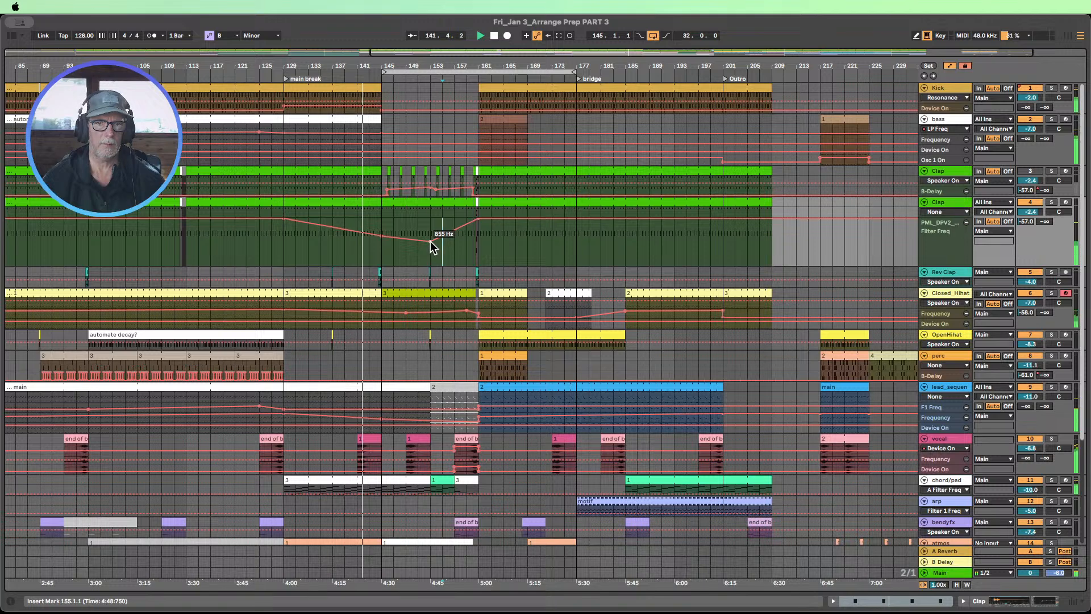
left_click_drag(431, 241, 430, 239)
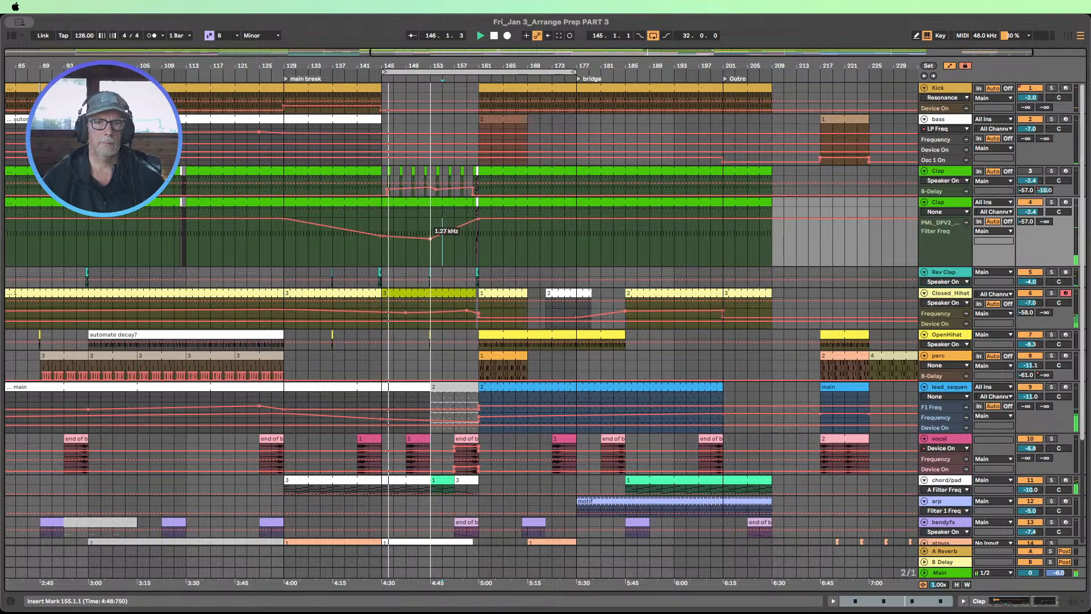
left_click_drag(430, 239, 430, 238)
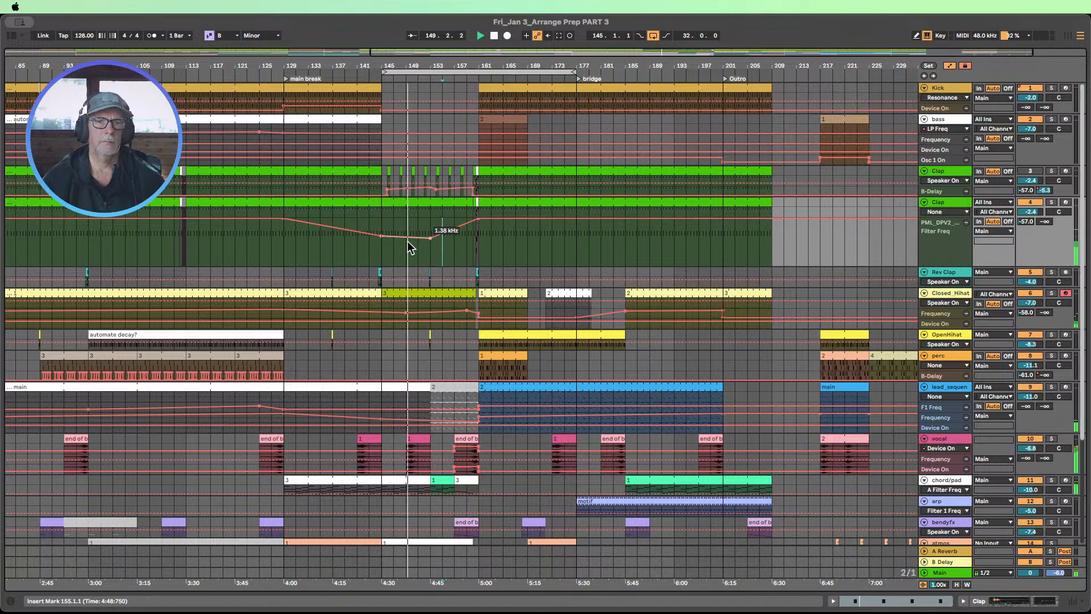
left_click_drag(429, 240, 429, 238)
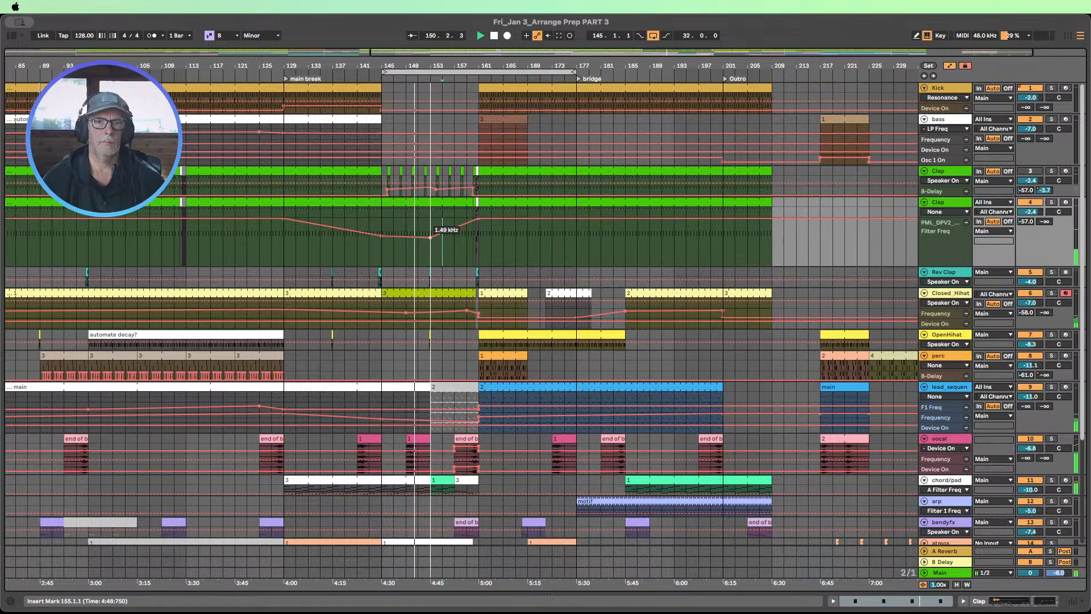
Step: Replay from about bar 139 and delete the second Clap track's Filter Freq breakpoint at bar 153
left_click(345, 76)
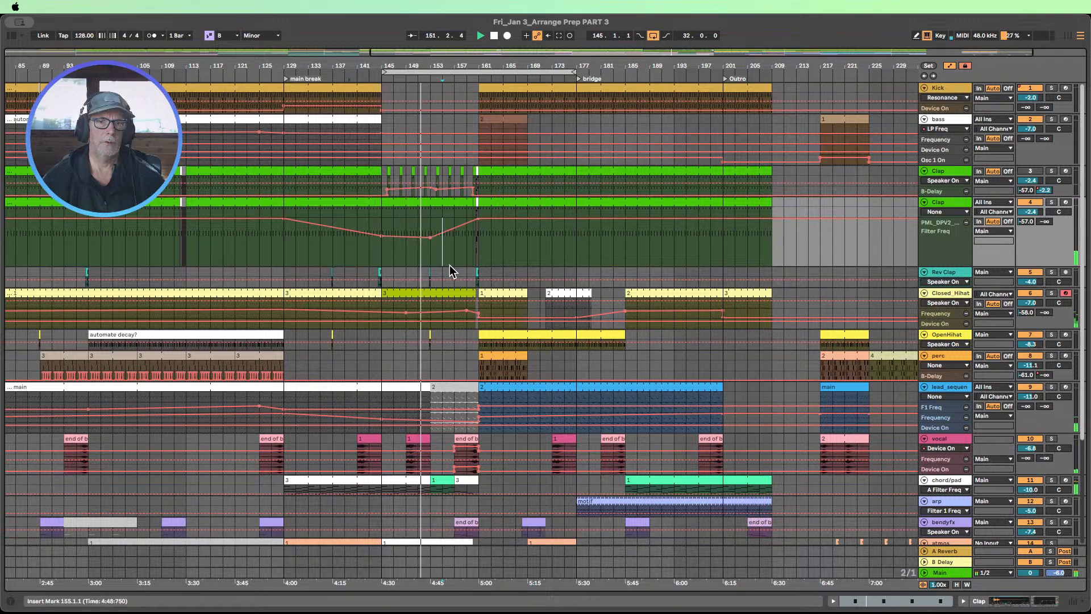
left_click(431, 237)
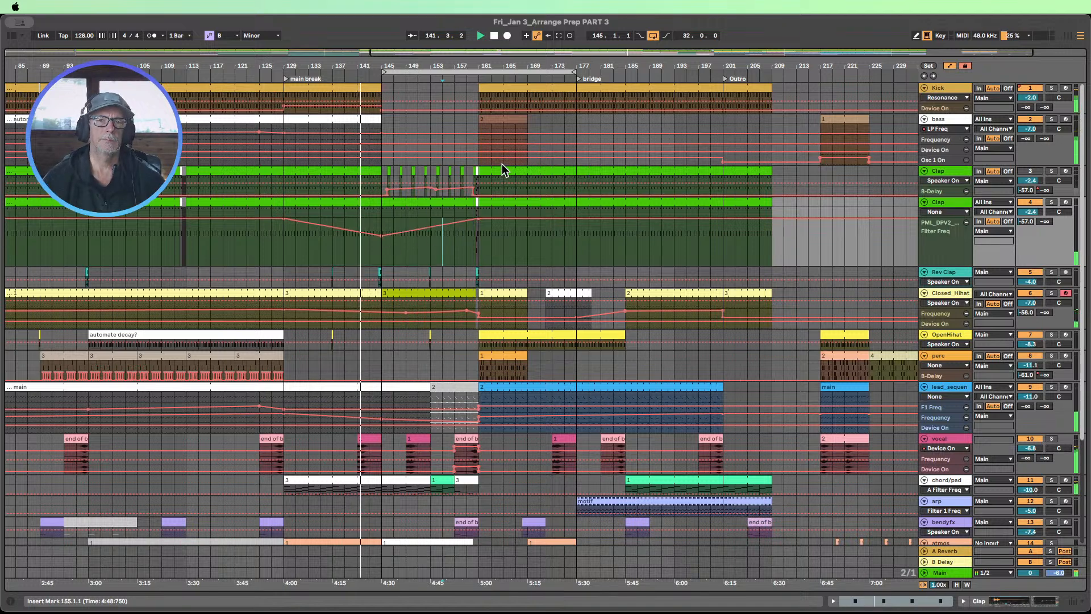
scroll(494, 128, "down", 2)
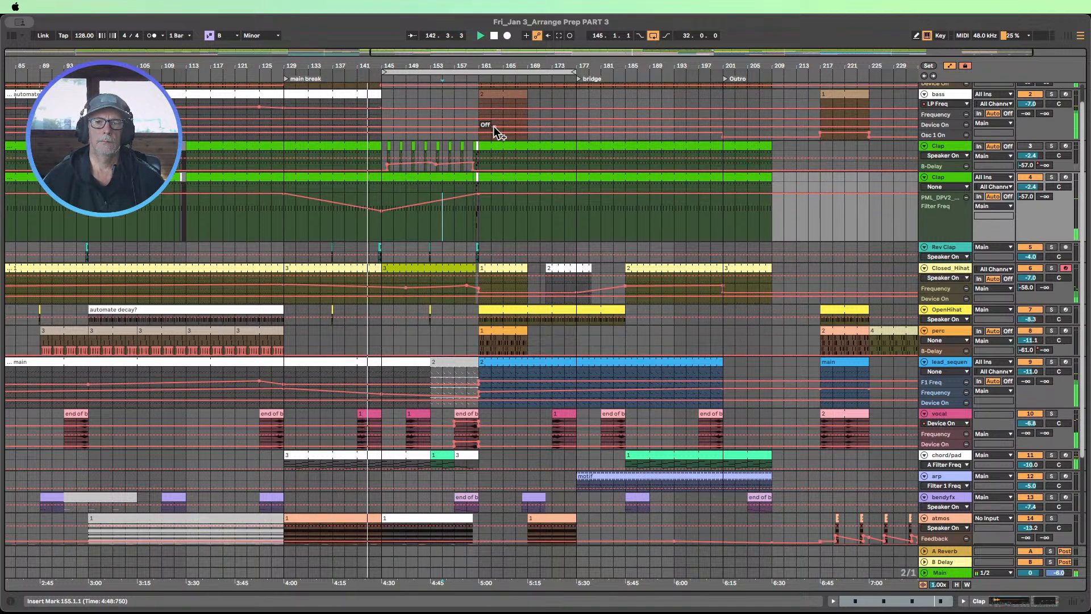
scroll(493, 127, "down", 3)
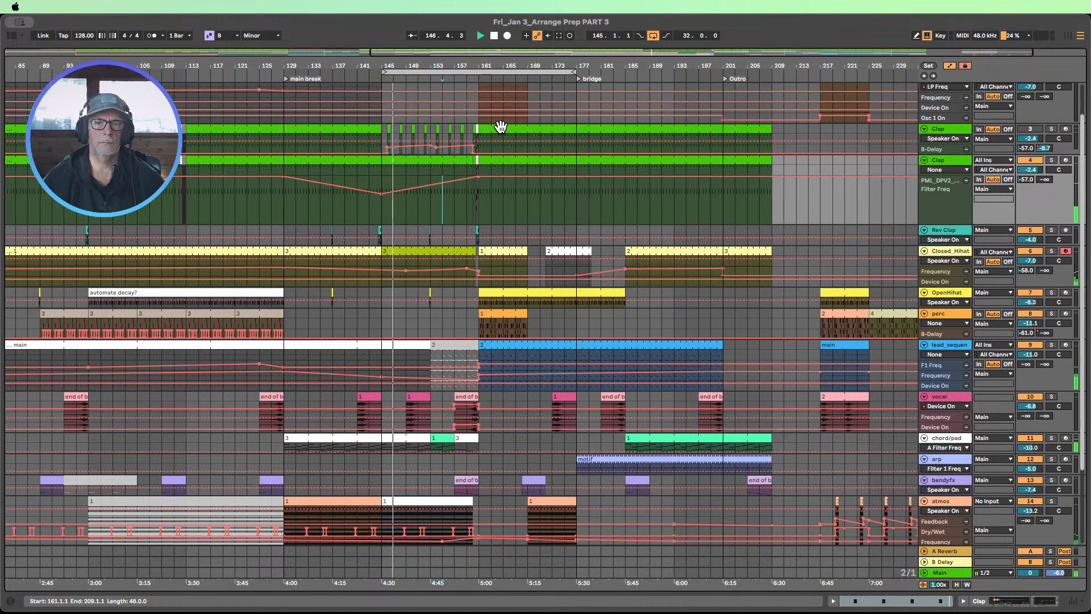
scroll(548, 163, "down", 3)
scroll(547, 160, "up", 1)
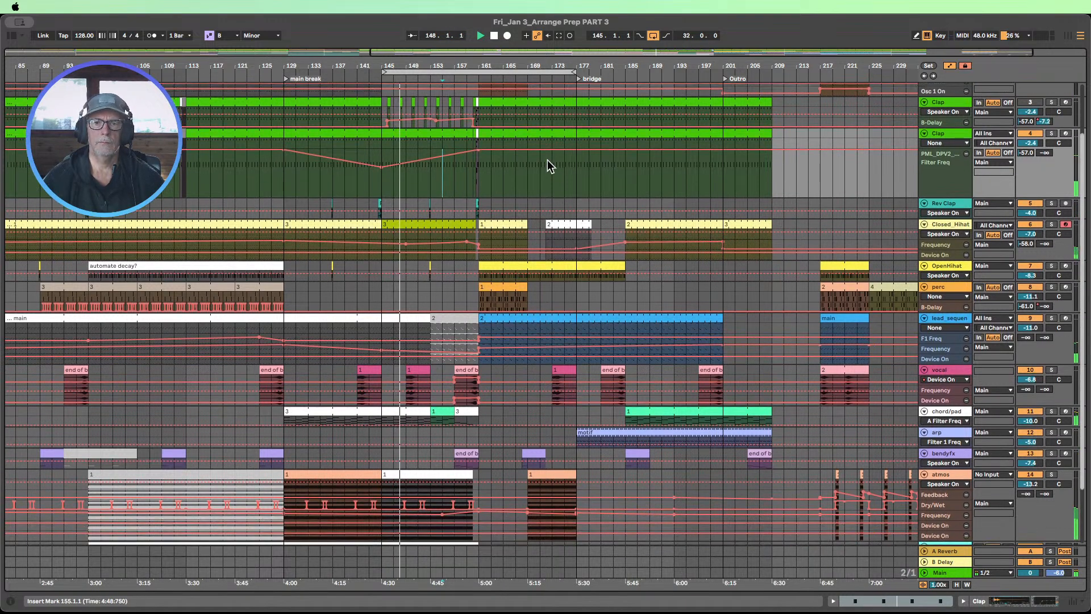
scroll(547, 159, "up", 1)
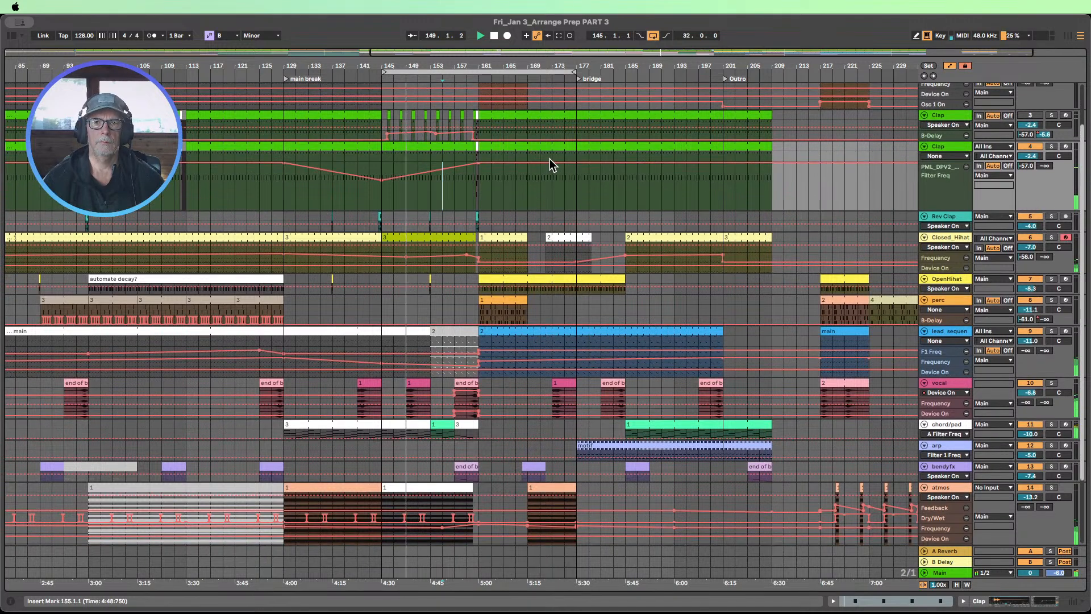
Step: Add a Filter Freq breakpoint at bar 153 on the second Clap track, slightly below the rising ramp, and stop playback
scroll(549, 159, "up", 6)
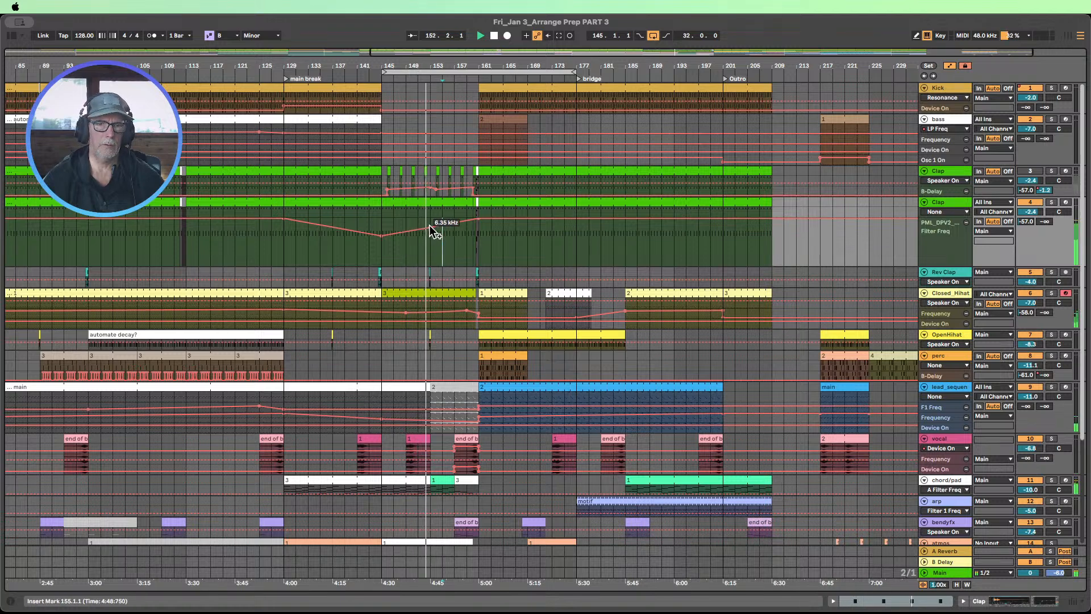
left_click_drag(431, 227, 431, 229)
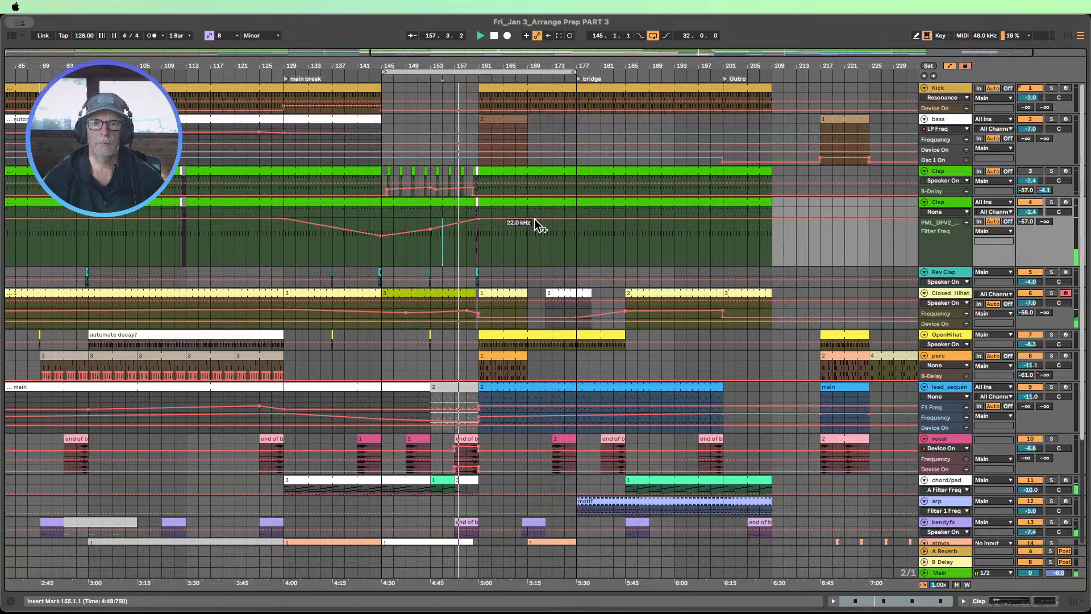
scroll(534, 219, "down", 3)
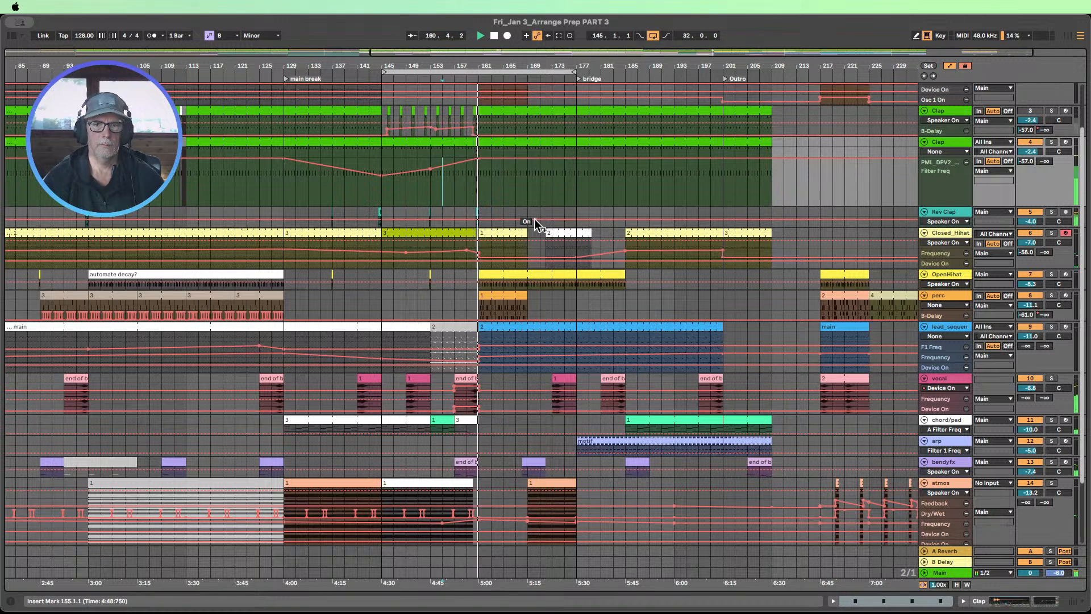
left_click(494, 35)
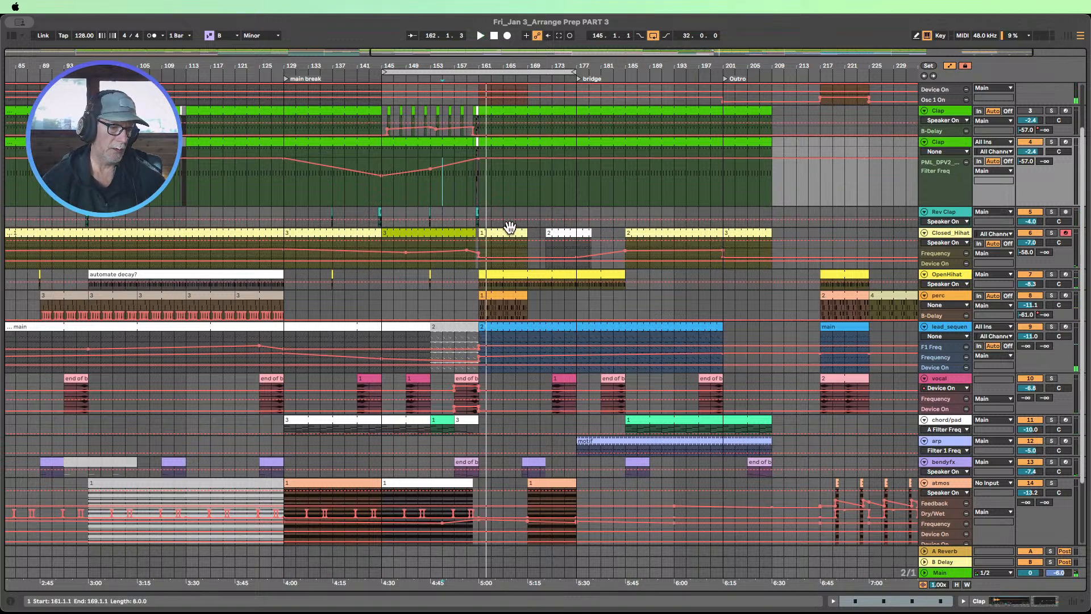
Step: Enlarge the chord/pad track lane to show the notes in its clips
scroll(450, 336, "down", 3)
scroll(449, 332, "down", 1)
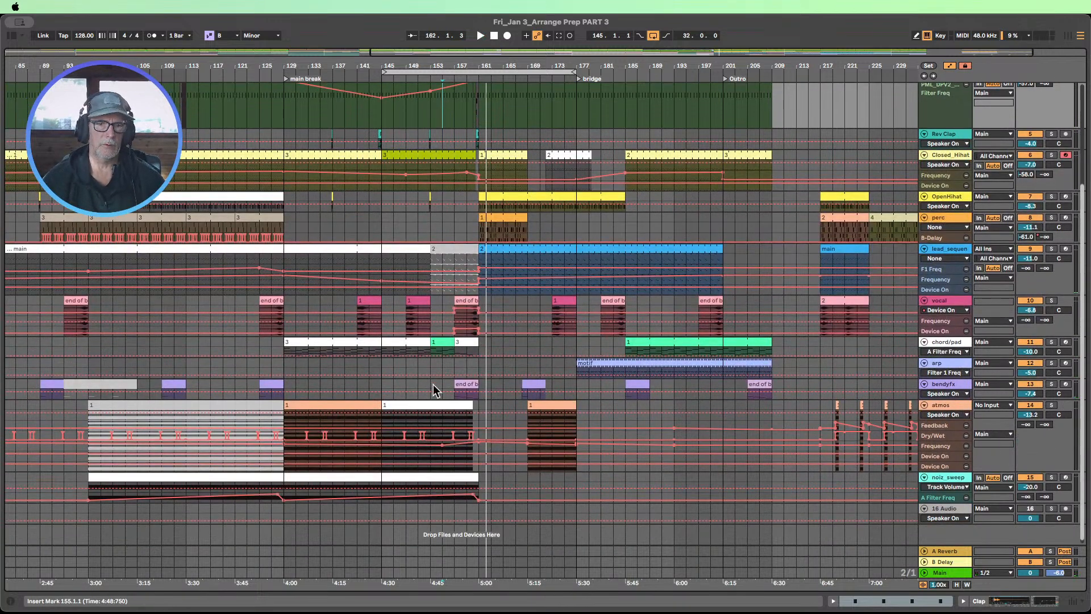
left_click(443, 355)
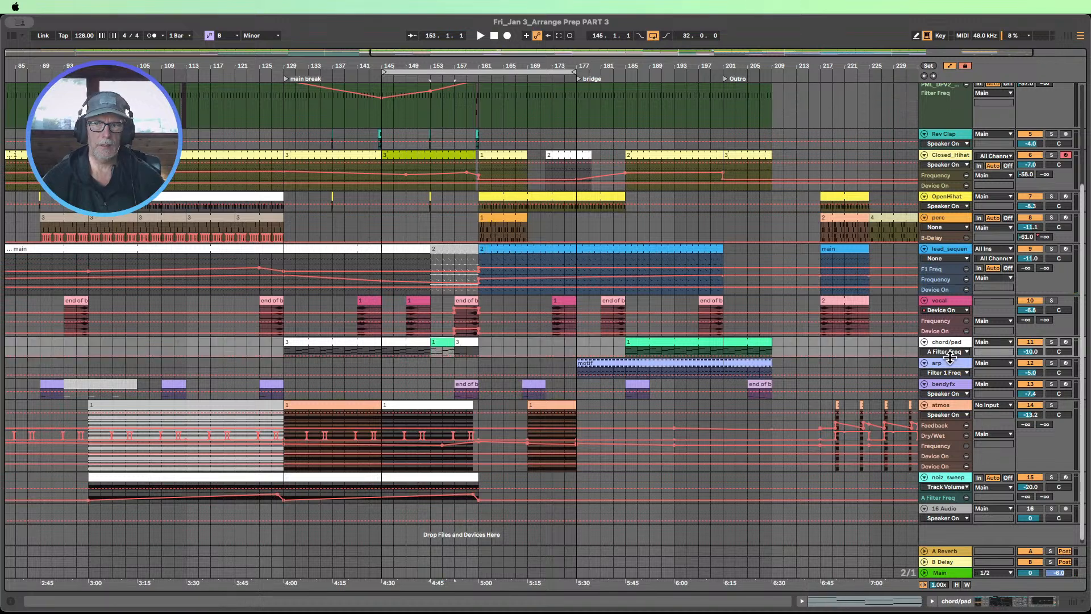
left_click_drag(949, 357, 949, 396)
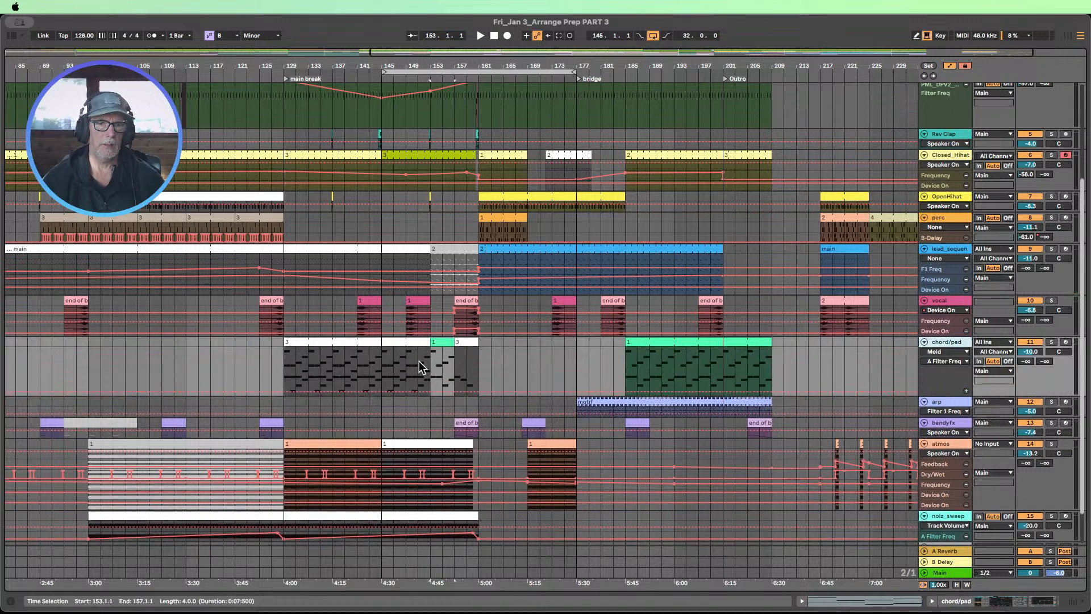
Step: Recolor the chord/pad clip at bar 157 light purple
left_click_drag(394, 361, 469, 373)
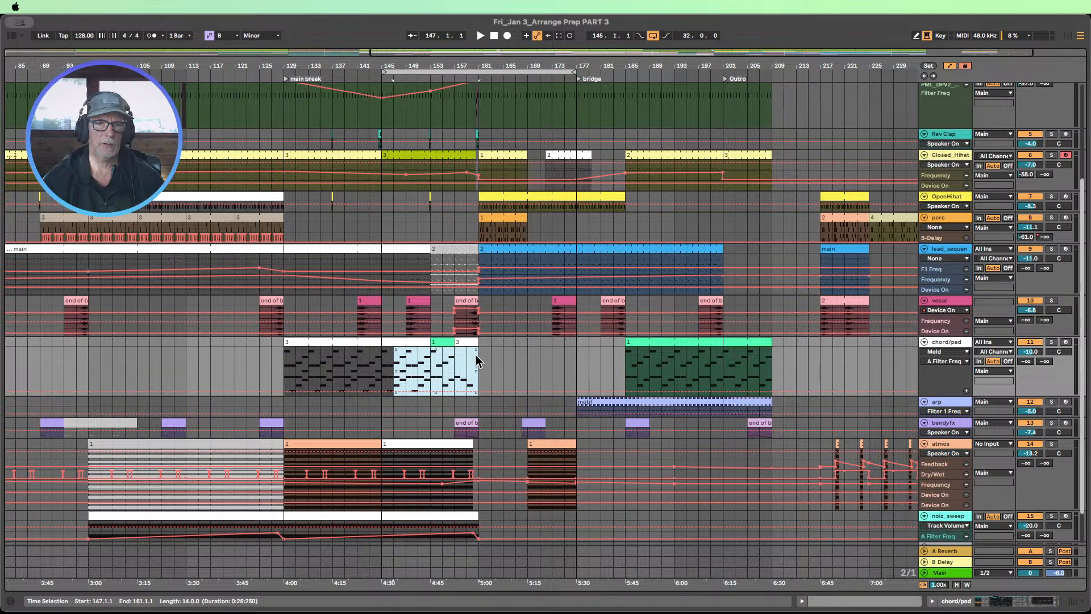
left_click(461, 356)
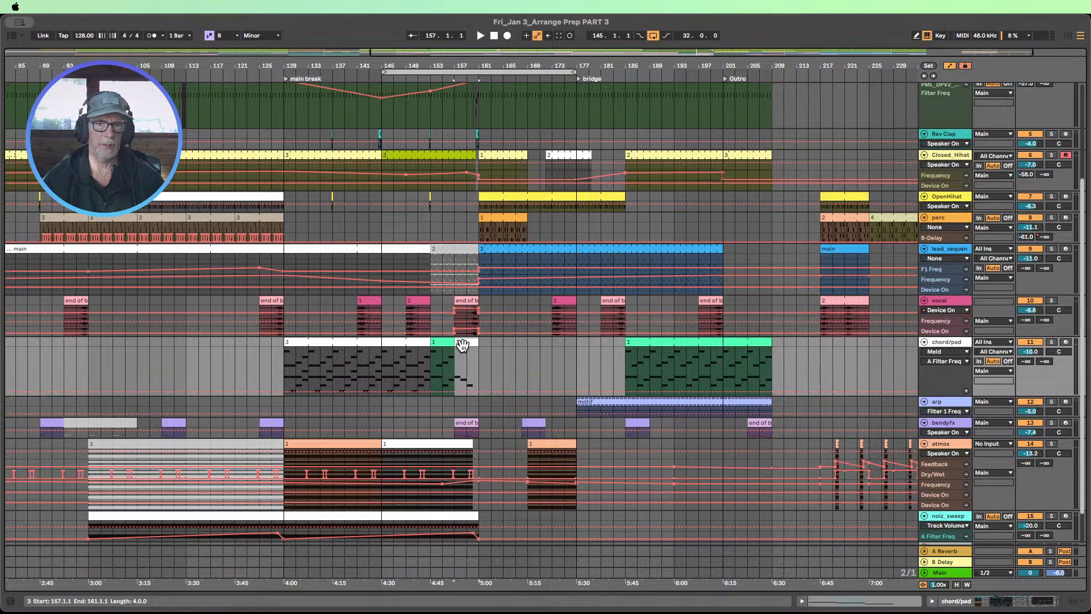
right_click(463, 348)
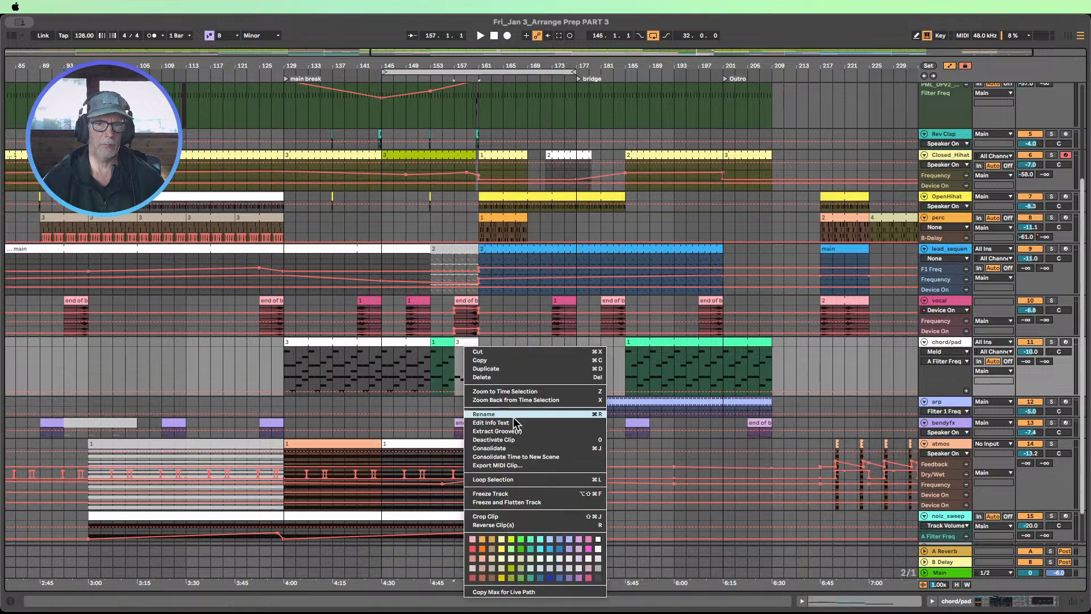
left_click(570, 541)
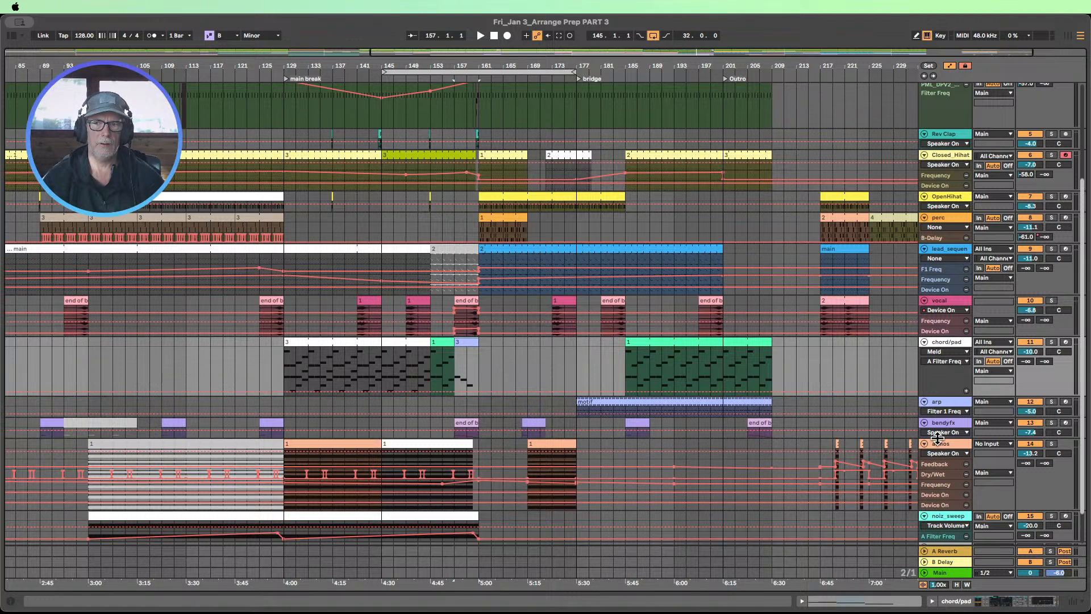
Step: Enlarge the bendyfx lane, select its clip at bar 157 and play the passage with chord/pad and bendyfx soloed
left_click_drag(938, 438, 937, 477)
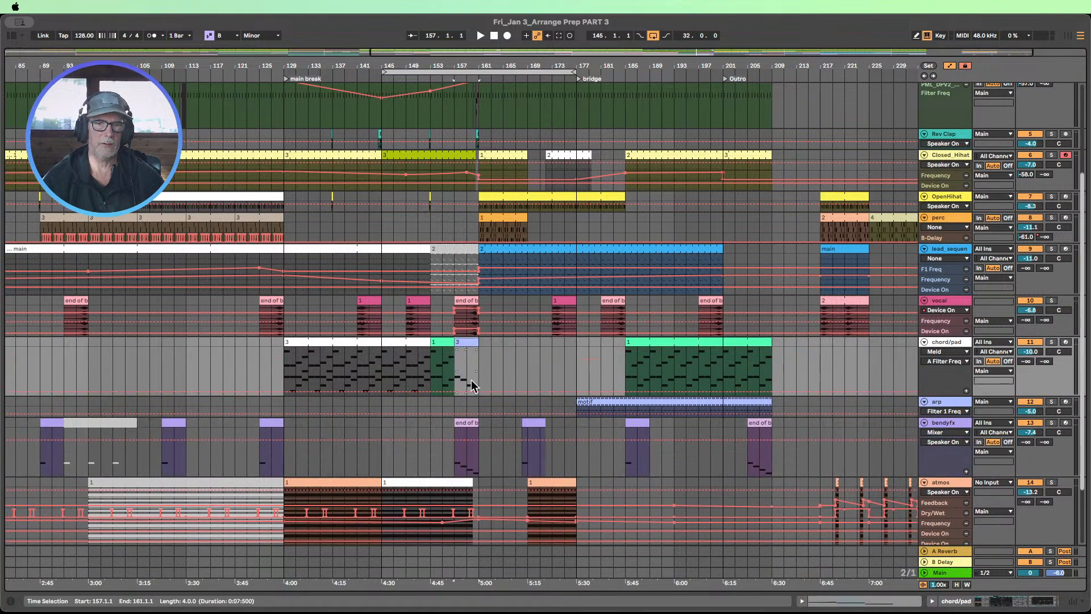
left_click(471, 424)
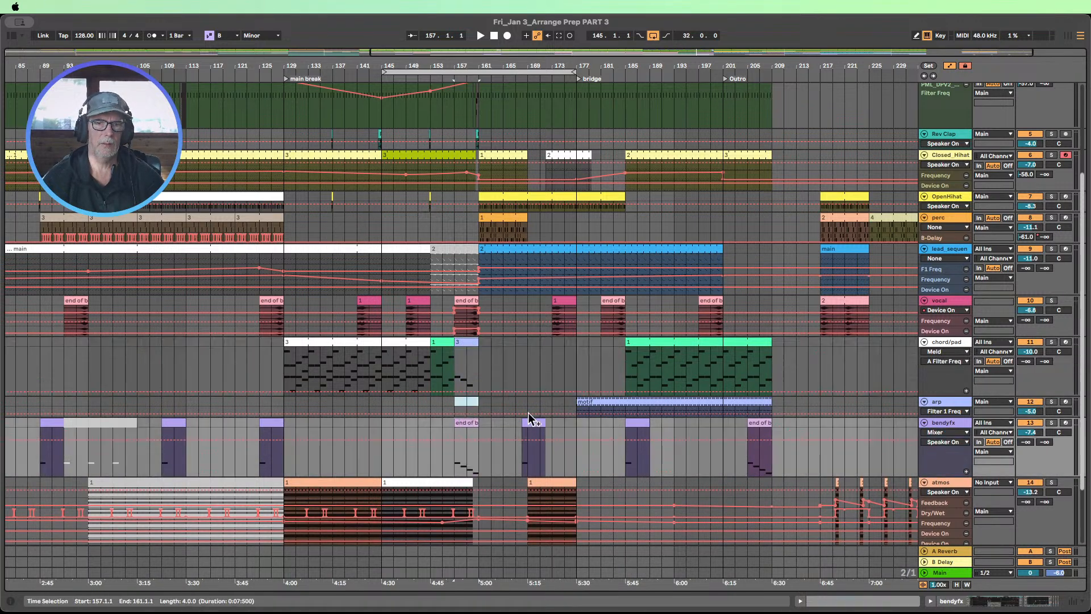
left_click(1052, 342)
key("space")
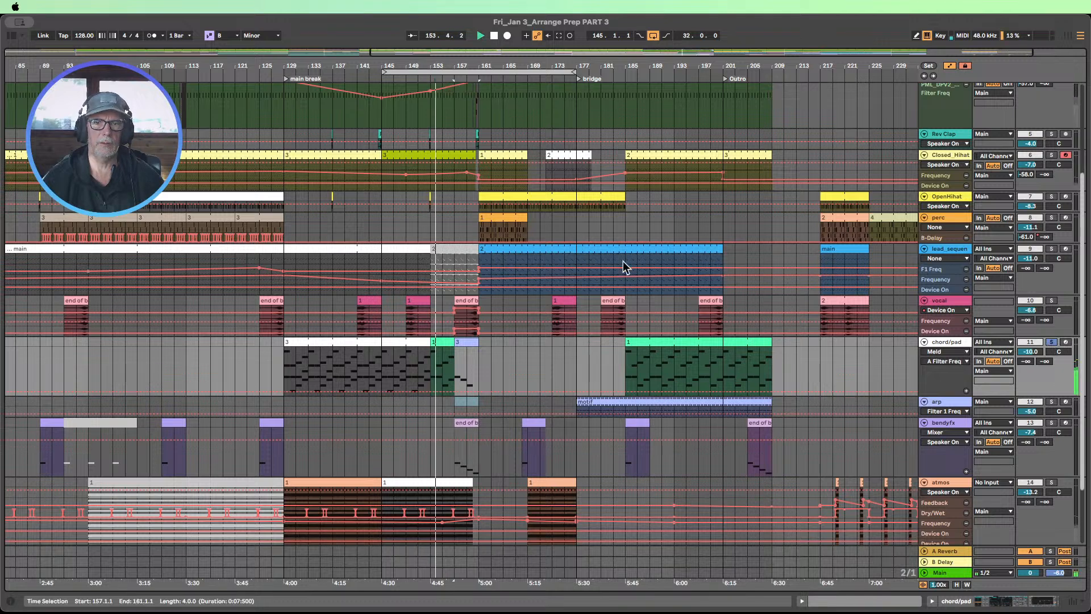
left_click(1052, 422)
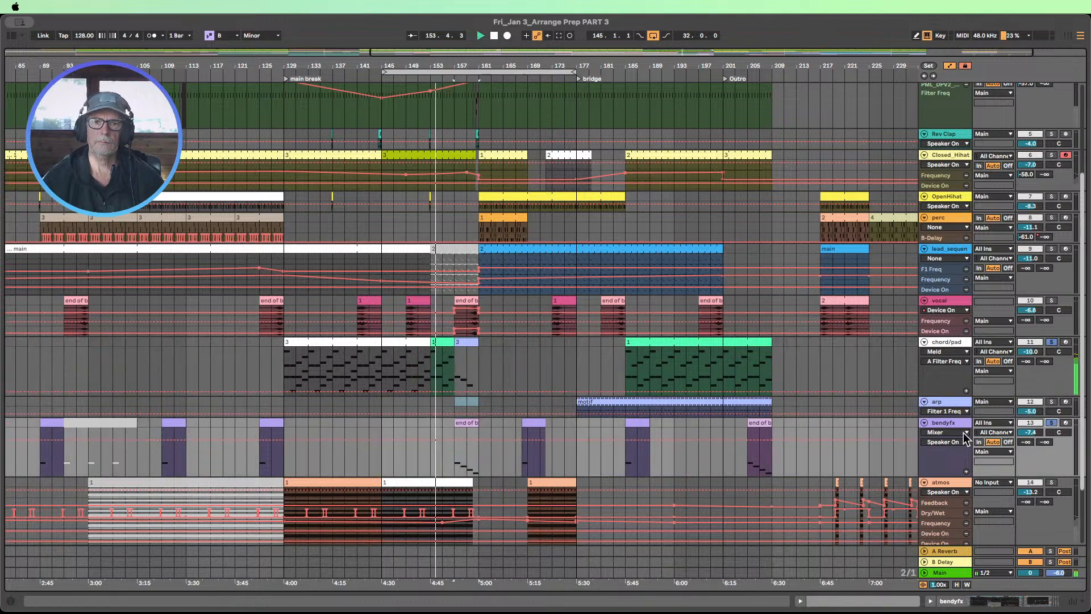
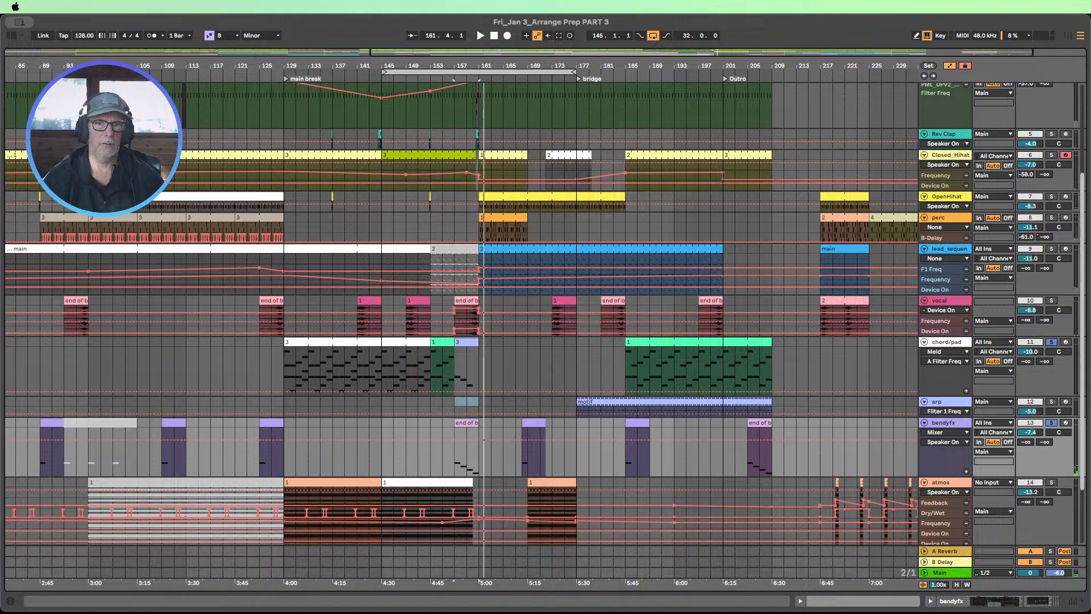
Step: Shorten the bendyfx end-of-break clip at bar 157 to end at bar 160 and play the passage
left_click_drag(478, 66, 469, 425)
left_click(478, 435)
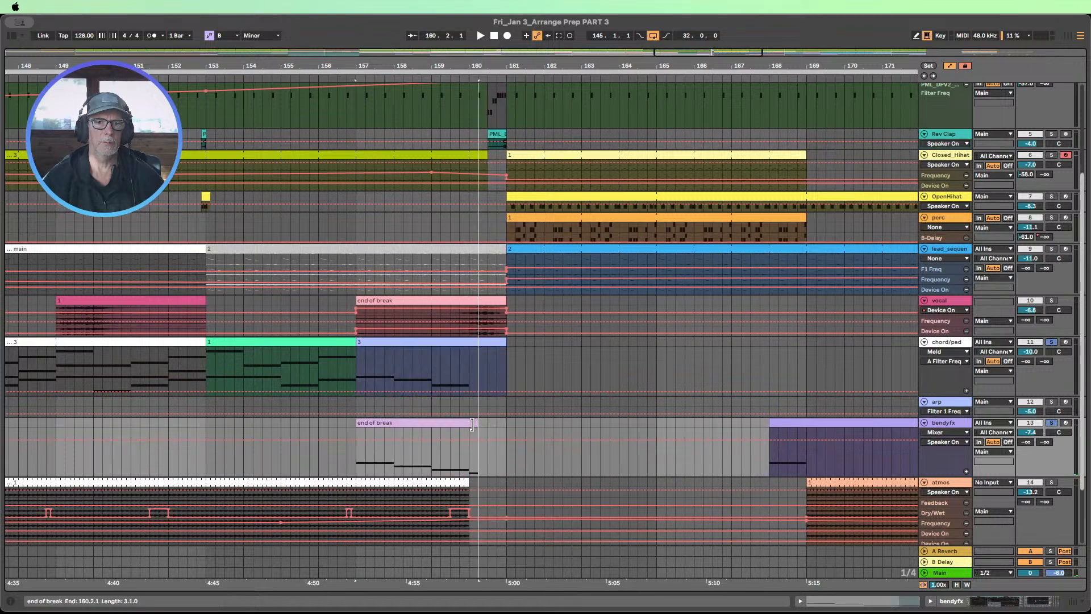
left_click(318, 79)
left_click_drag(382, 66, 382, 50)
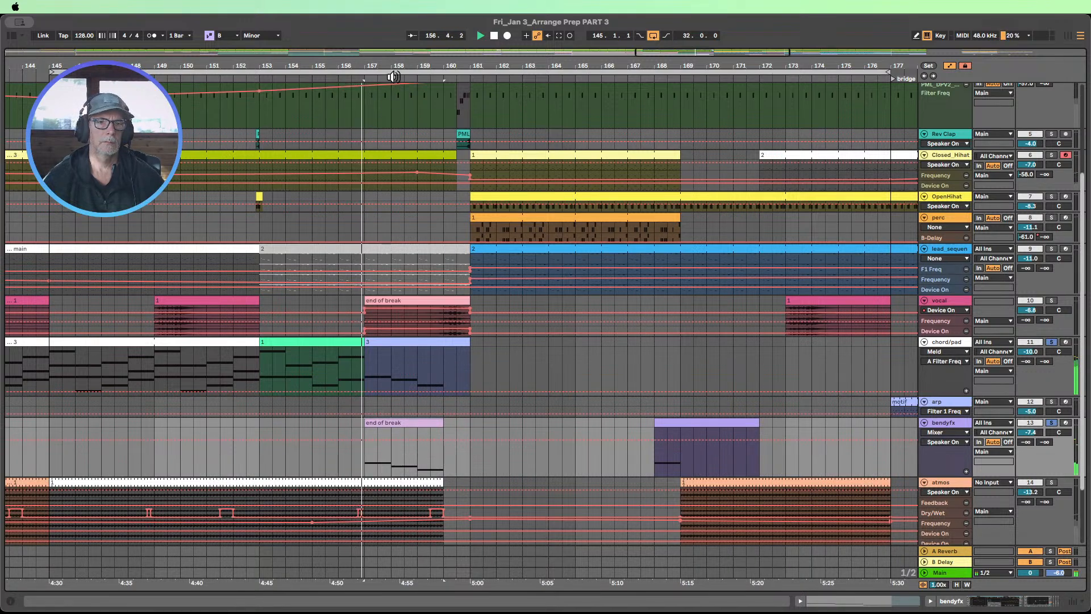
left_click_drag(381, 66, 381, 50)
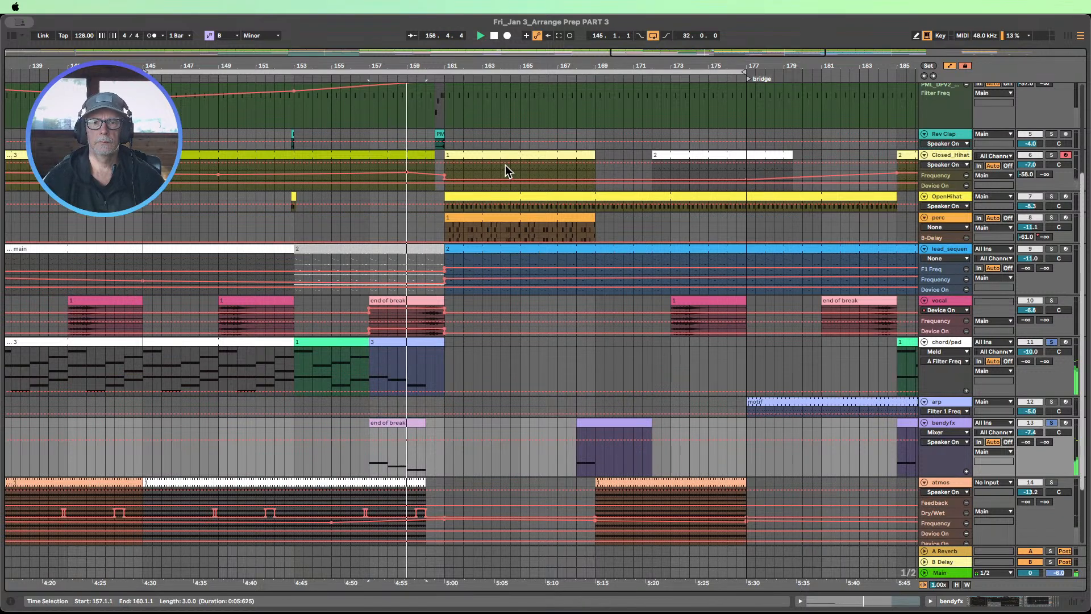
Step: Add the vocal track to the soloed tracks and play the end of the break from bar 157
left_click(1052, 301)
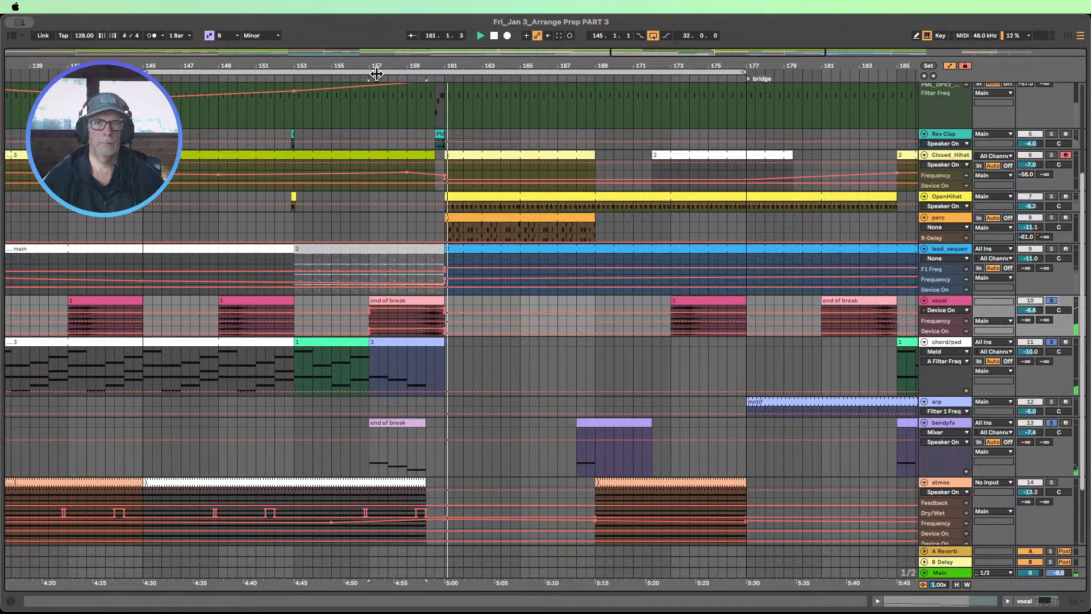
left_click_drag(377, 77, 480, 79)
left_click(480, 79)
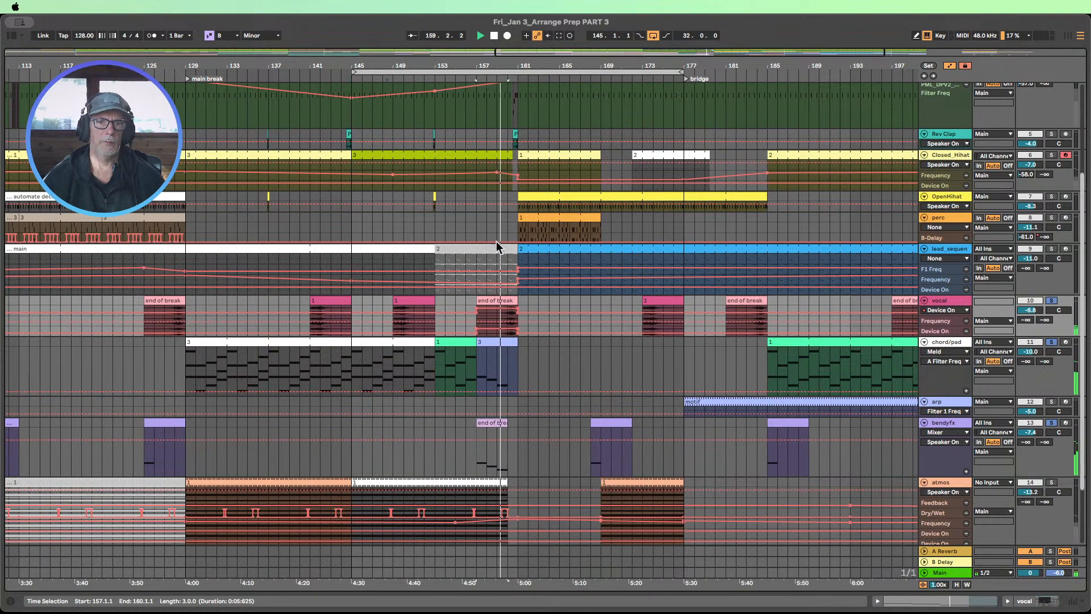
Step: Audition the chord/pad part from bar 149 and select its clips from bar 153 to 161
left_click(395, 370)
left_click_drag(394, 369, 435, 369)
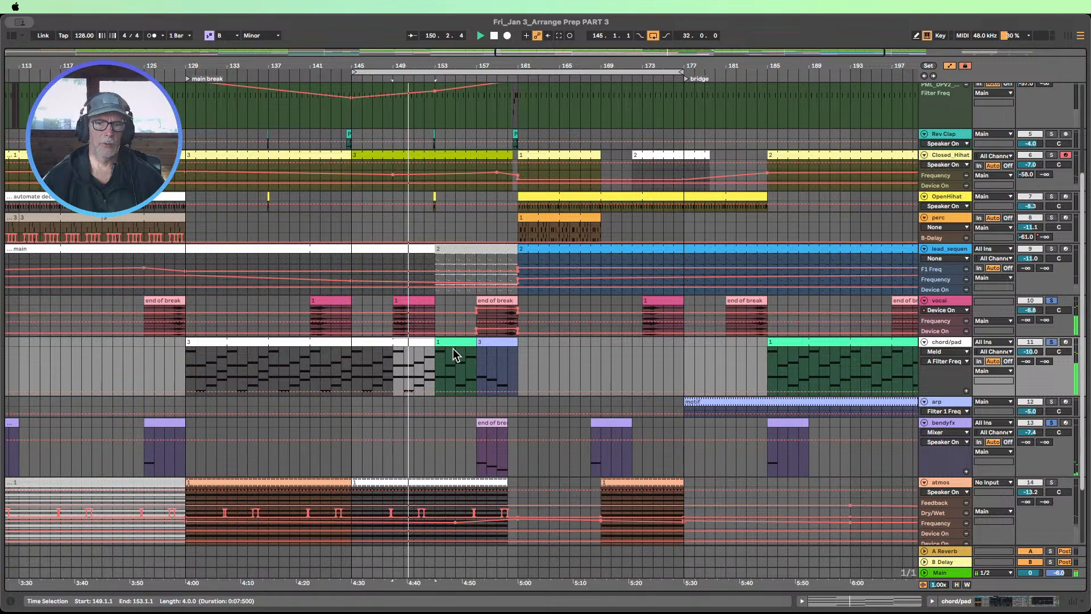
left_click(452, 343)
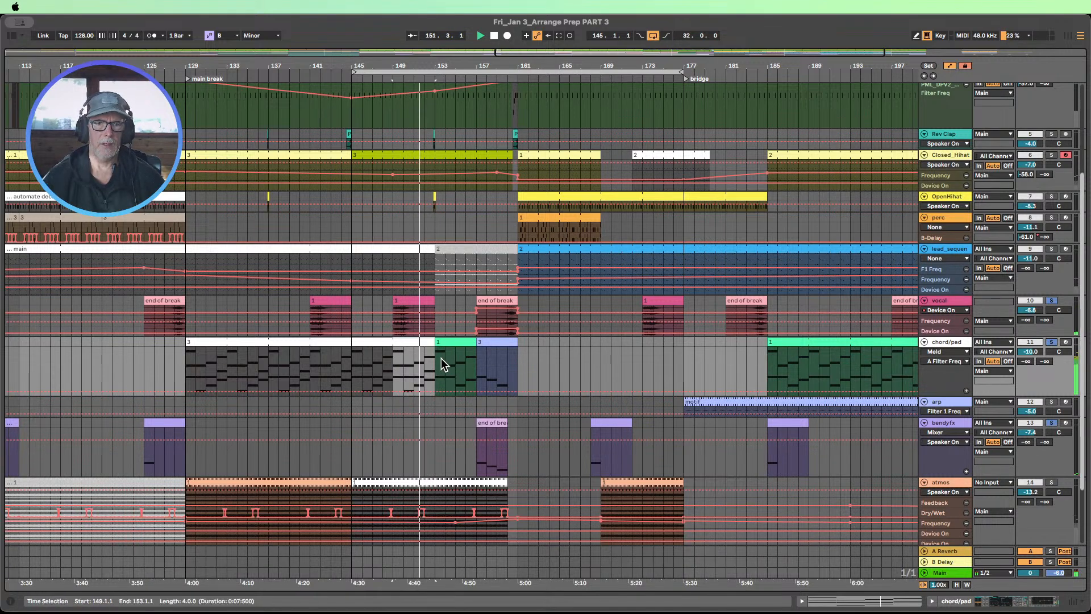
left_click_drag(438, 358, 516, 345)
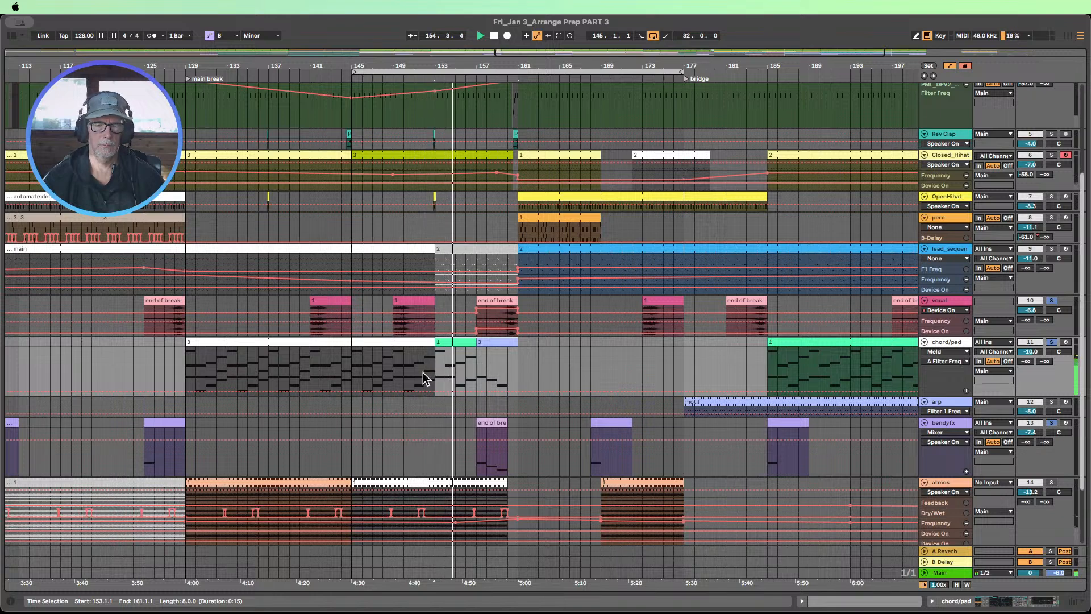
left_click(466, 341)
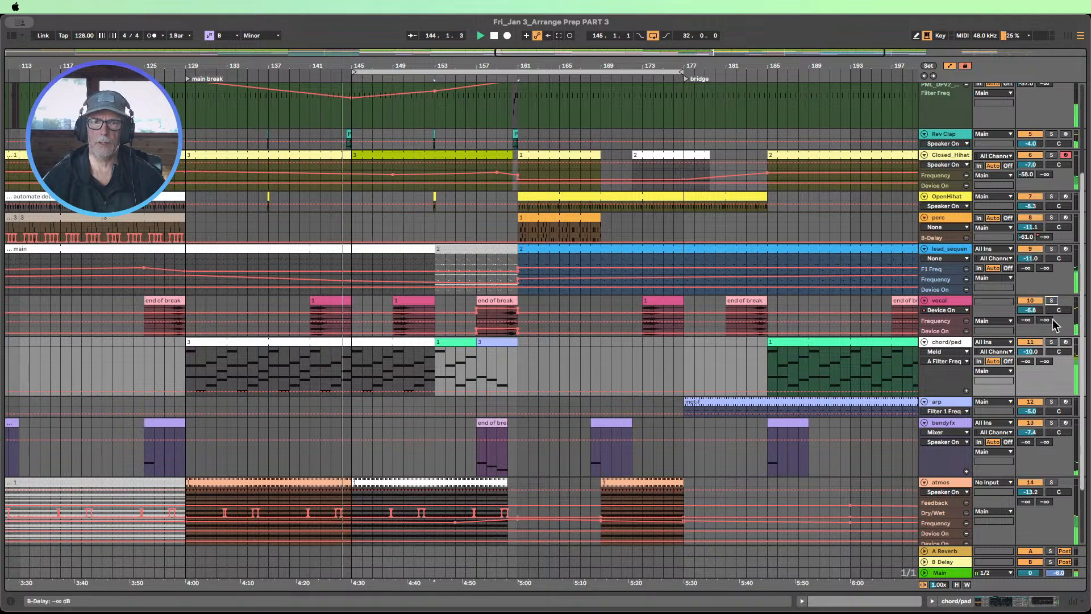
Step: Hide the automation lanes and fit all track heights into the arrangement view
scroll(653, 243, "up", 4)
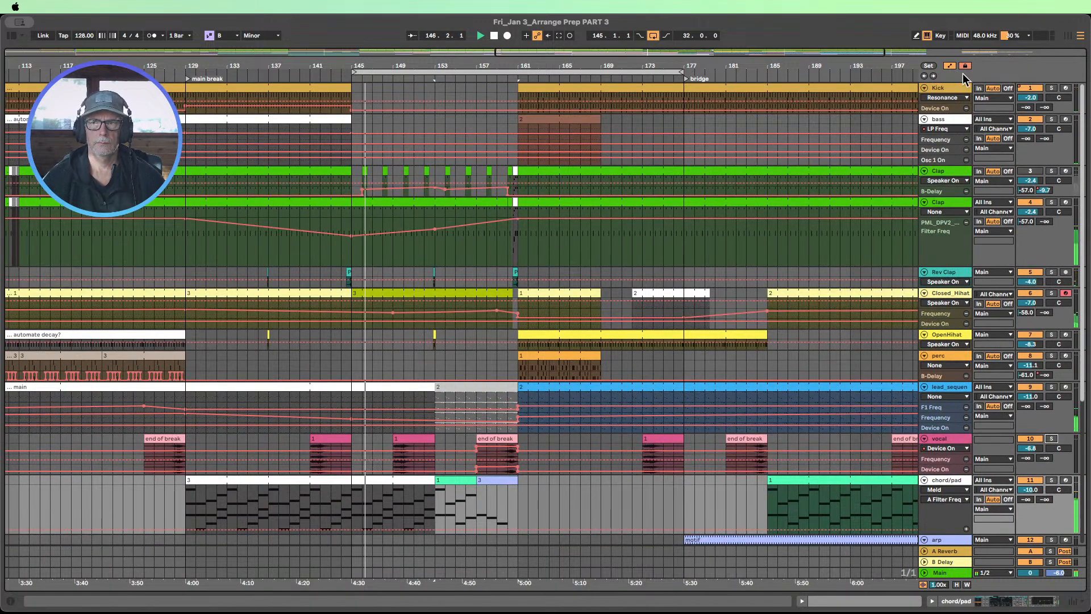
left_click(947, 66)
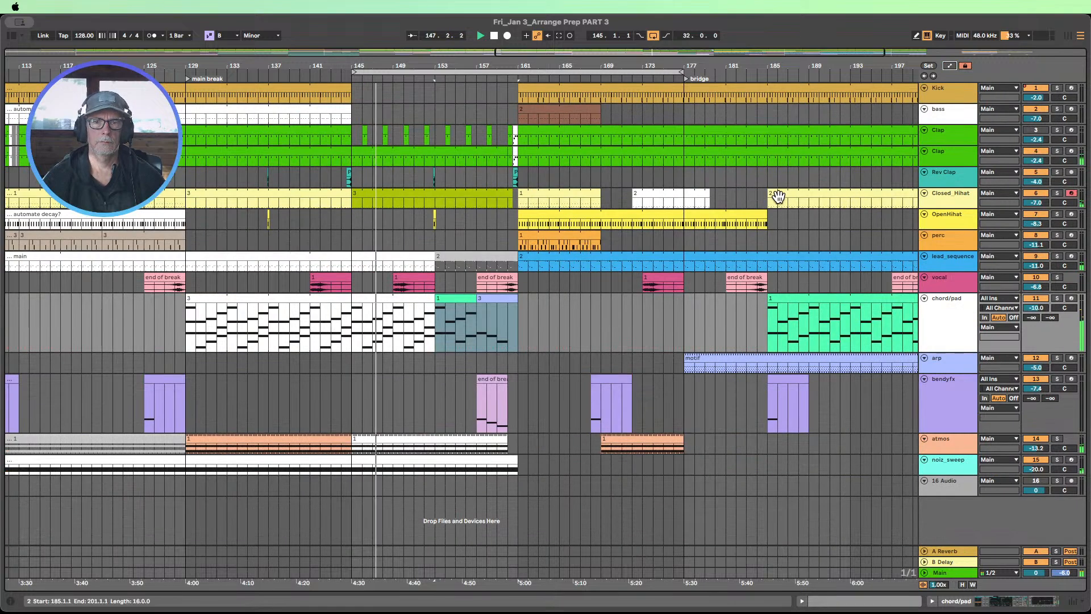
left_click(963, 585)
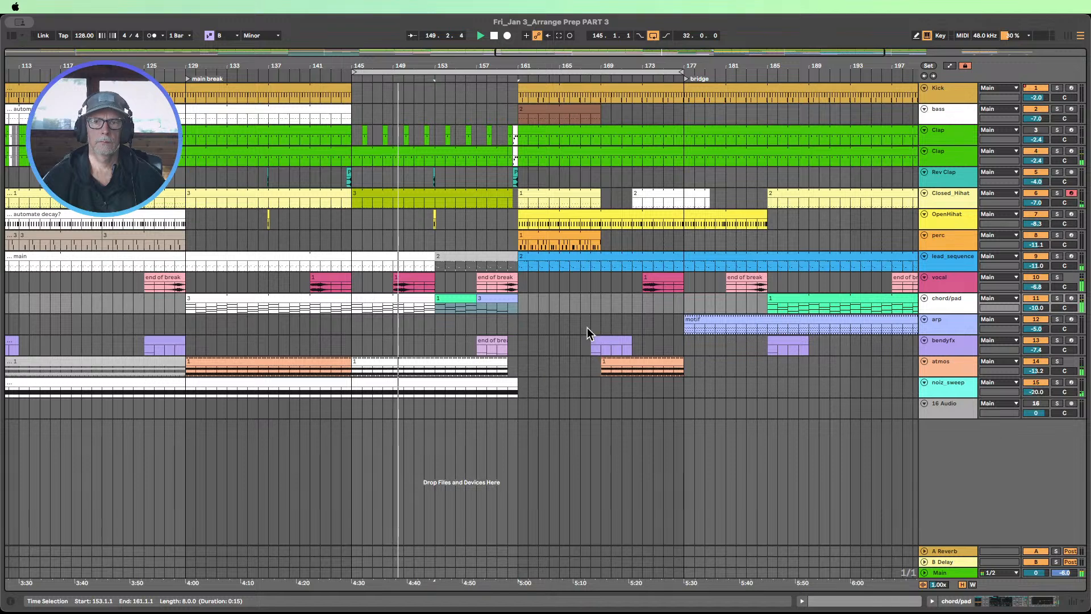
left_click_drag(523, 68, 438, 68)
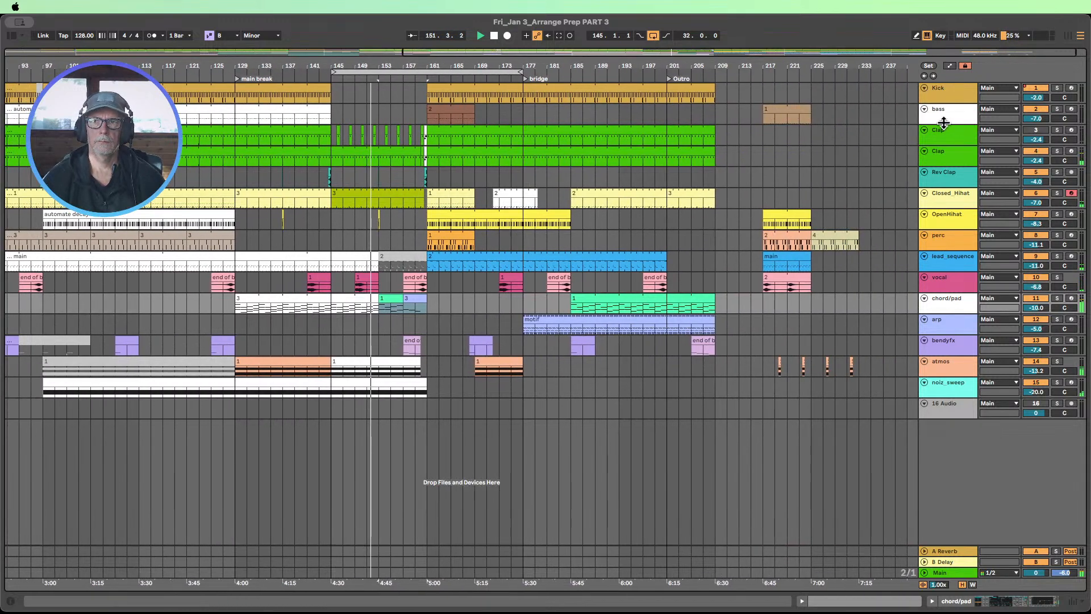
Step: Show the automation lanes again and enlarge the bass track's Auto Filter Frequency and Device On lanes
left_click(944, 114)
left_click(950, 65)
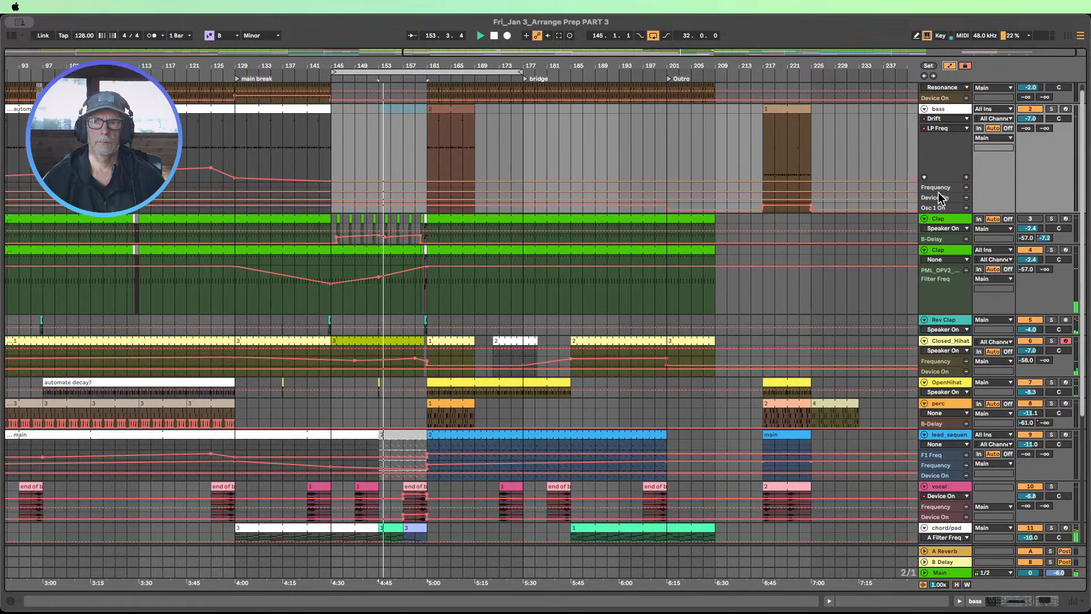
left_click_drag(941, 194, 941, 227)
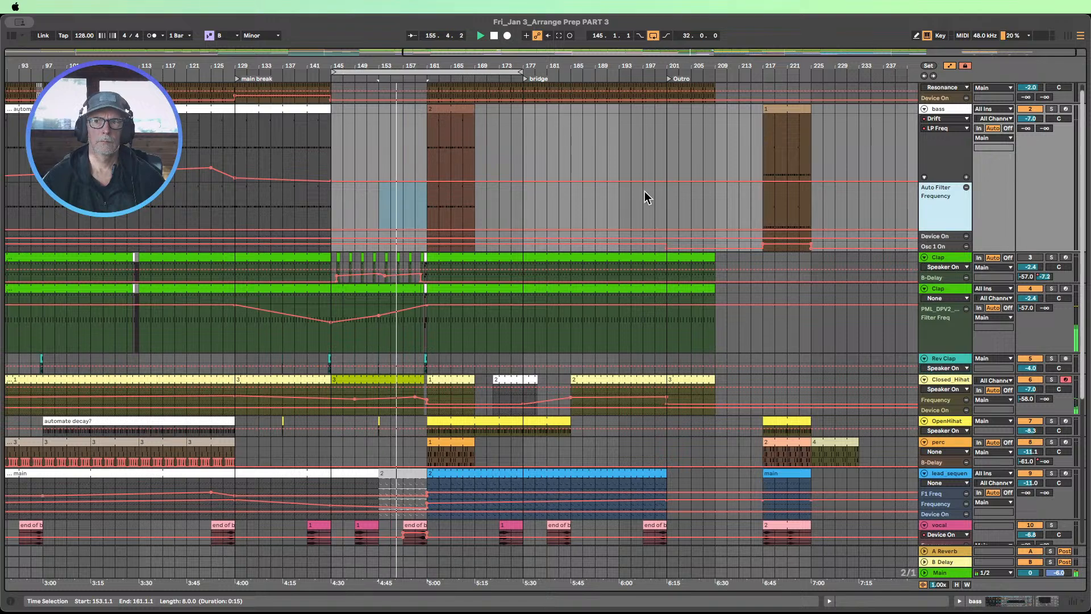
double_click(411, 66)
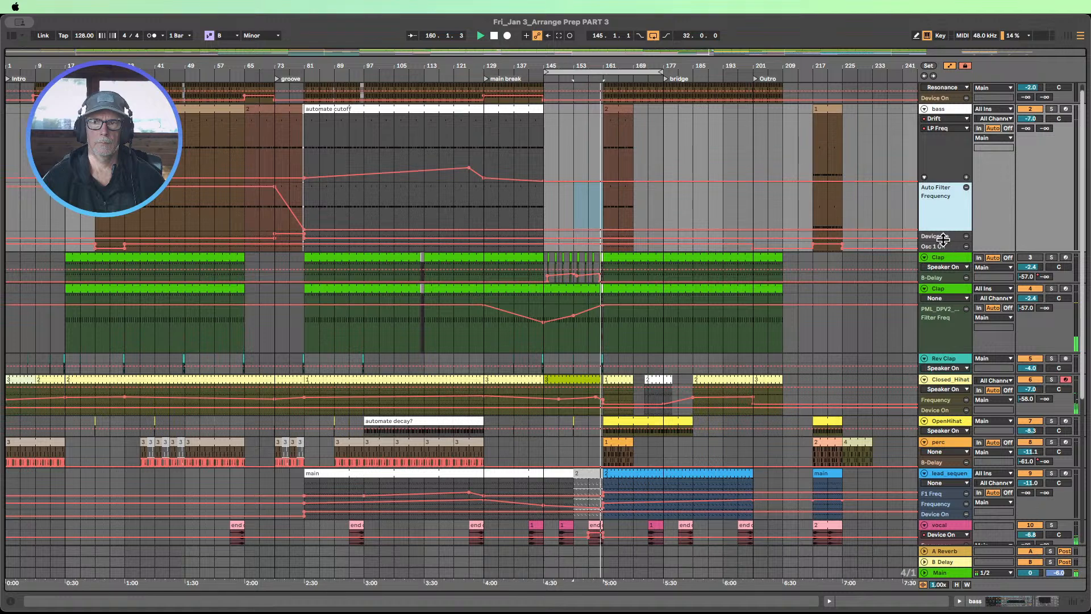
left_click_drag(943, 240, 944, 269)
Step: Raise the bass LP Freq automation at bar 161 so it ramps up from bar 145, and play from bar 153
scroll(762, 230, "up", 1)
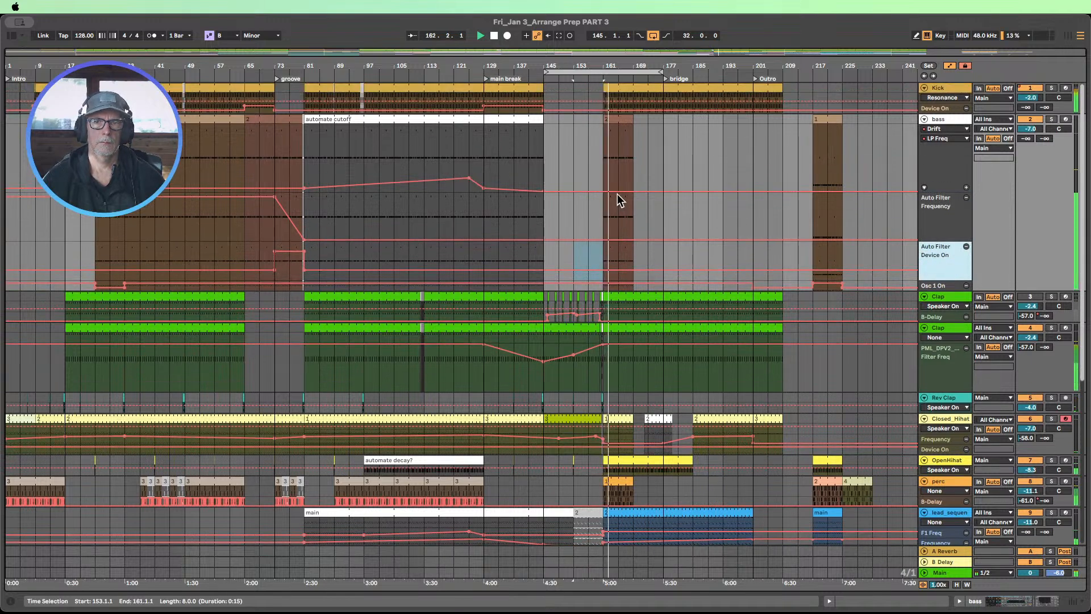
left_click_drag(604, 192, 604, 166)
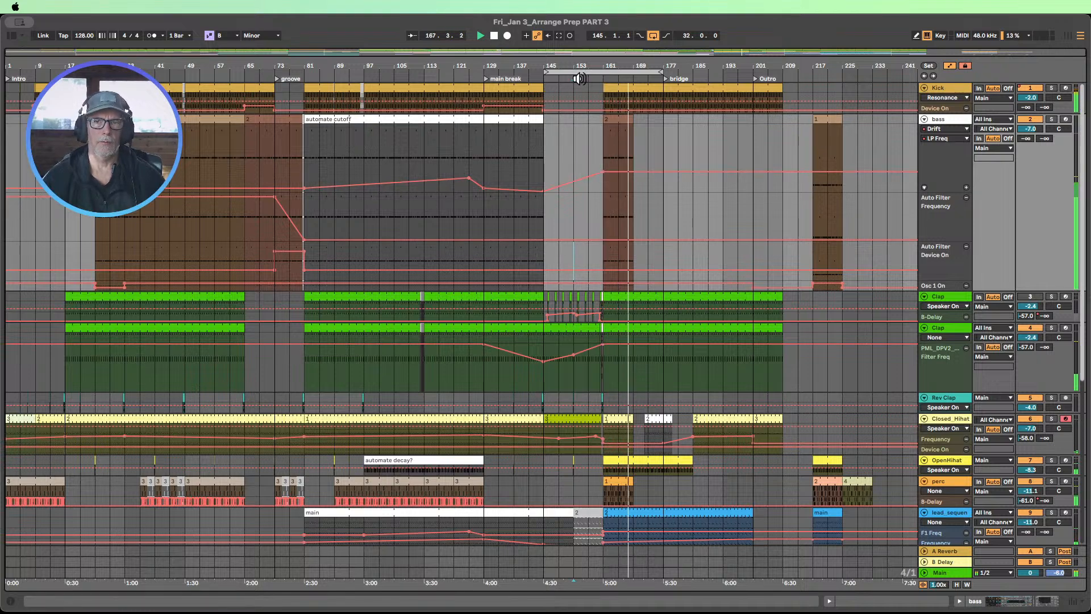
left_click(576, 79)
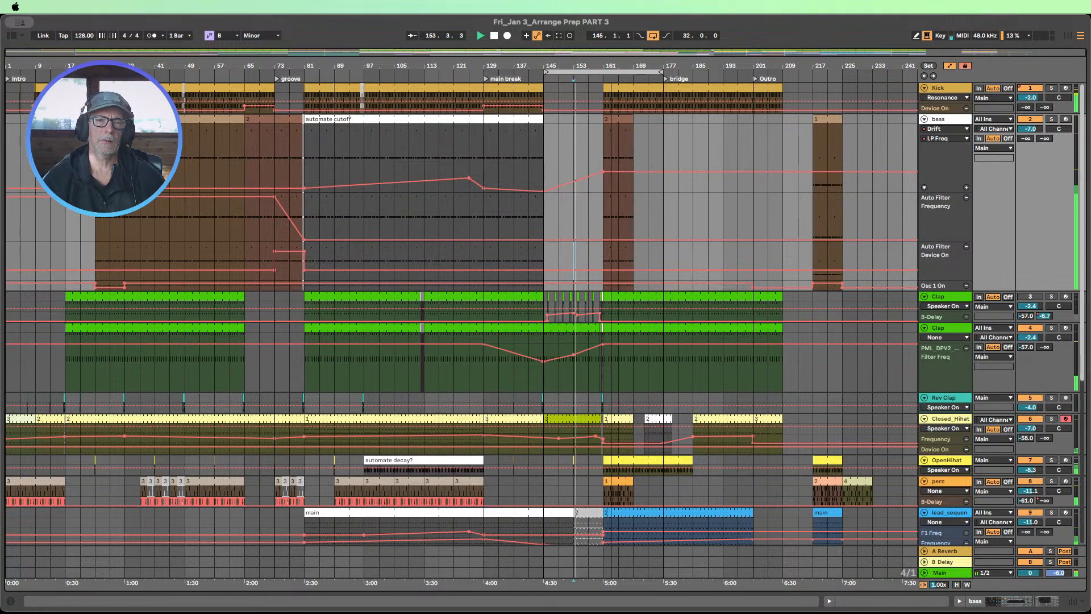
Step: Review the clips and automation of all tracks around the main break and bar 161 during playback
scroll(665, 171, "down", 3)
scroll(677, 203, "down", 1)
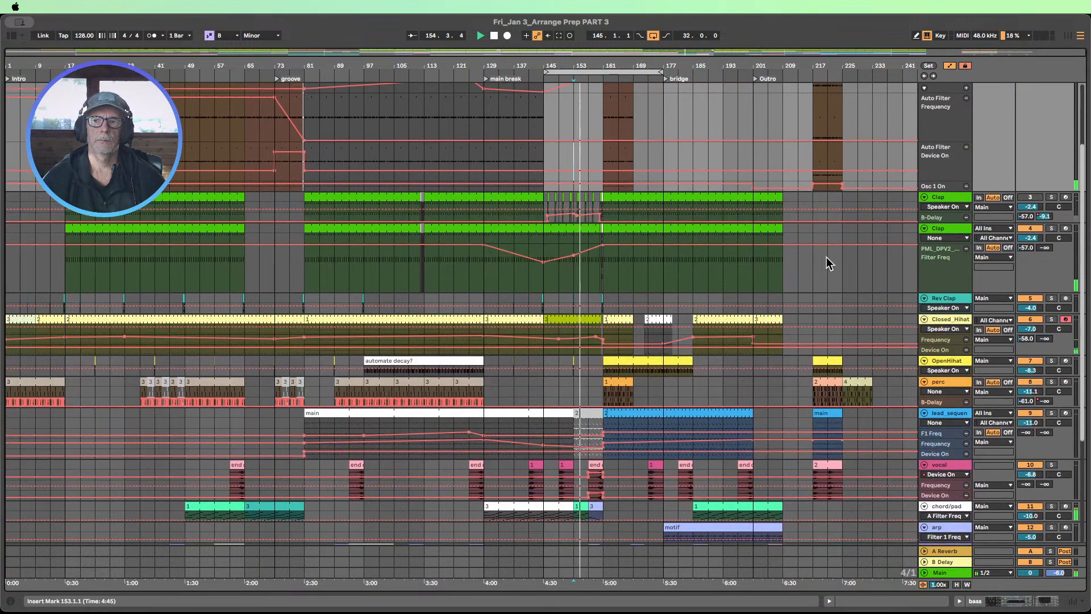
scroll(827, 256, "down", 1)
scroll(762, 342, "down", 1)
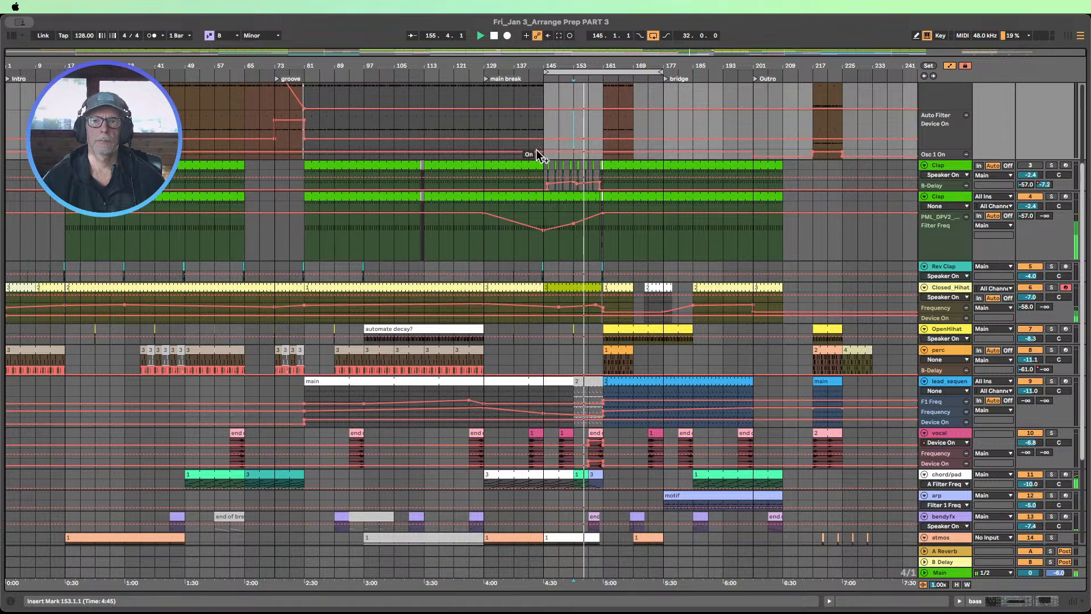
scroll(708, 253, "up", 2)
scroll(796, 345, "down", 6)
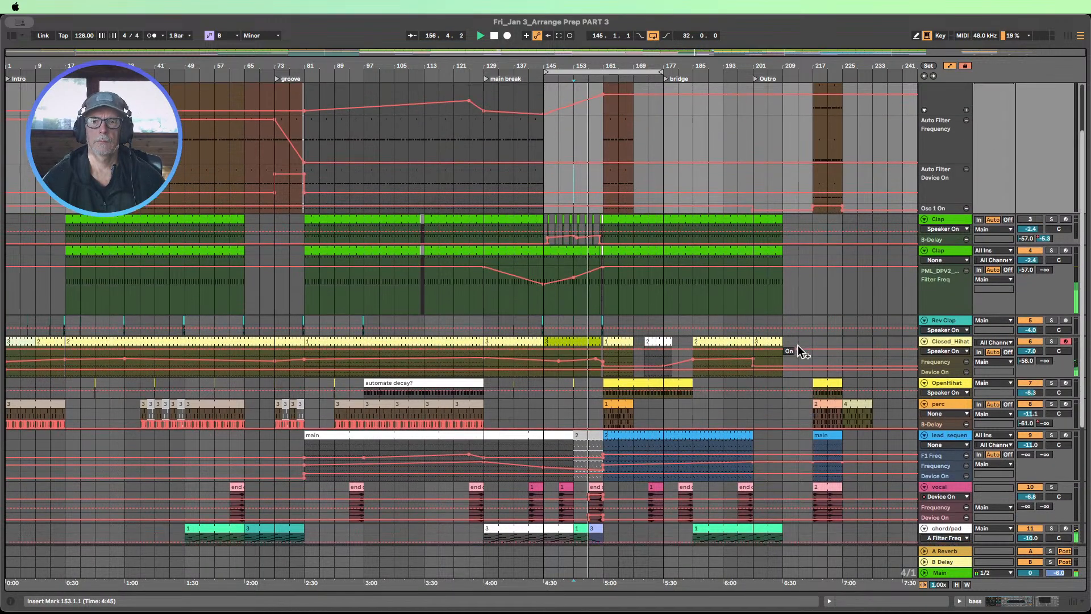
scroll(778, 367, "down", 2)
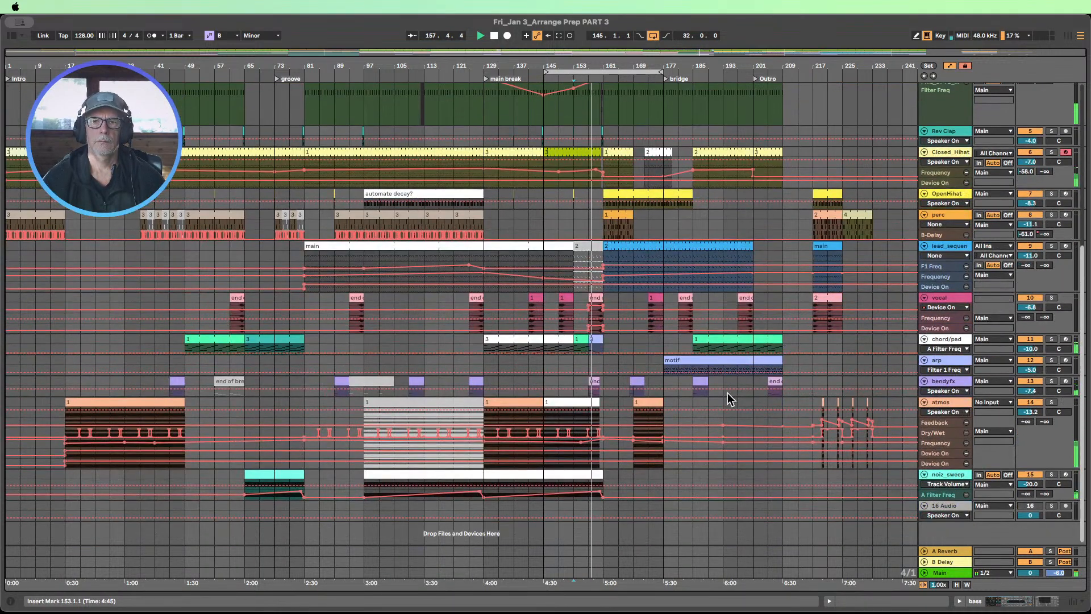
scroll(725, 392, "up", 5)
scroll(705, 378, "up", 1)
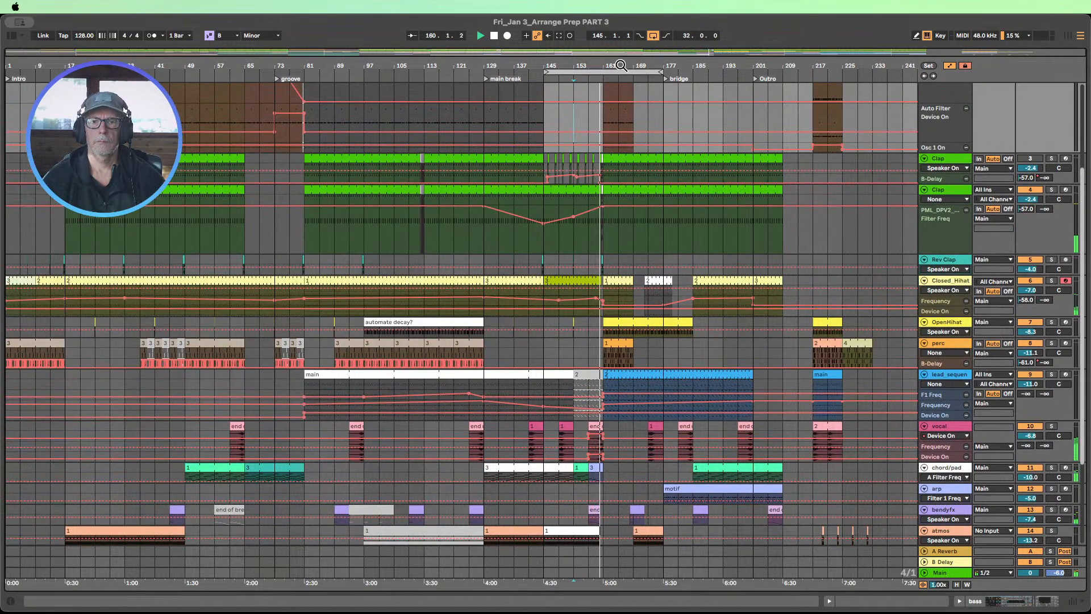
Step: Enlarge the main lane of the Closed_Hihat track and stop playback
left_click_drag(938, 296, 941, 373)
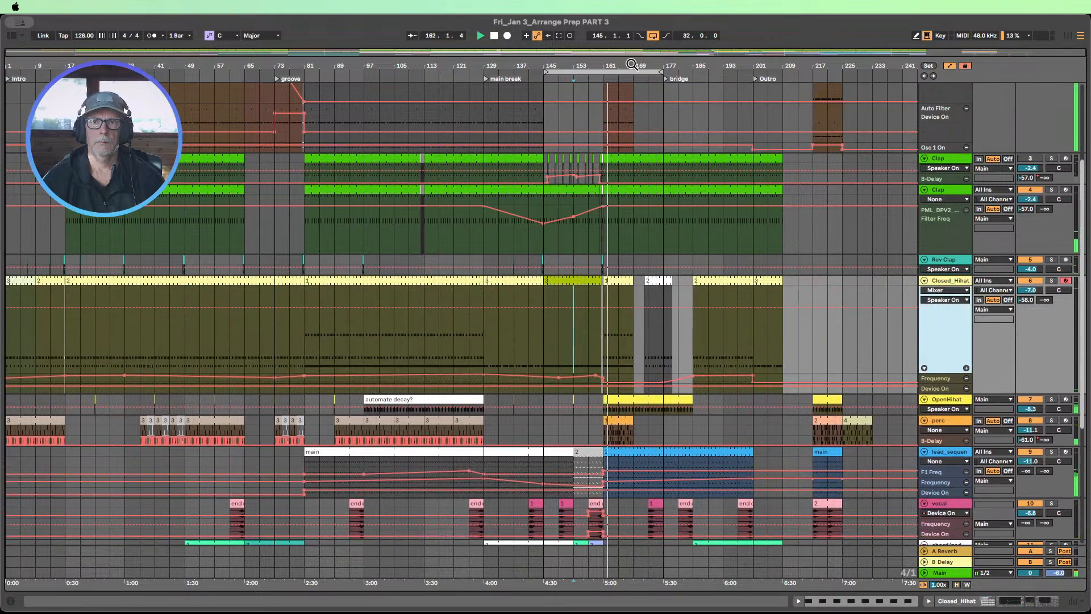
scroll(634, 230, "down", 5)
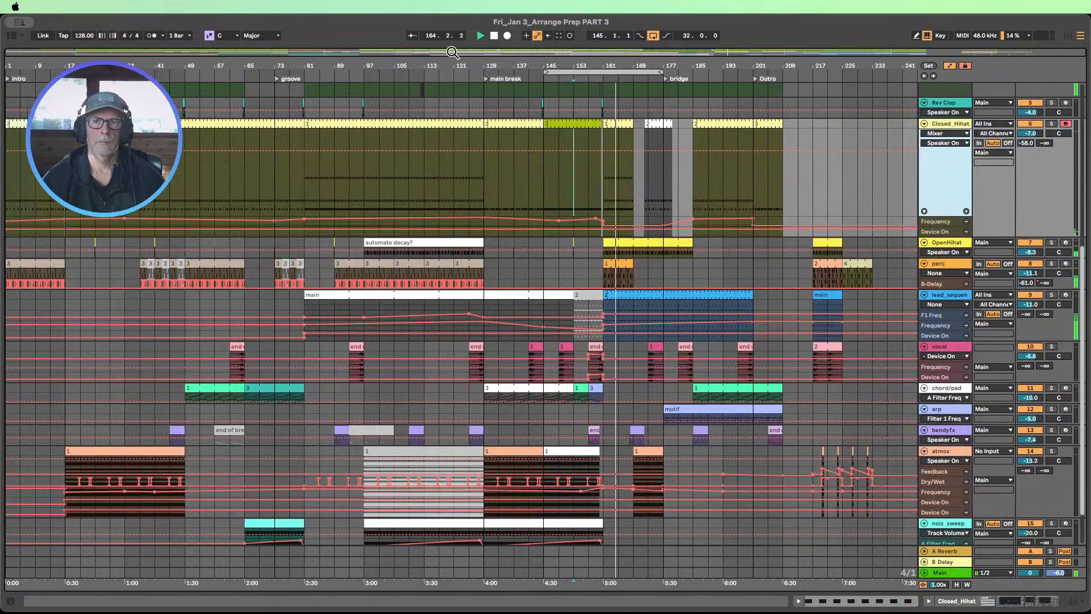
left_click(494, 36)
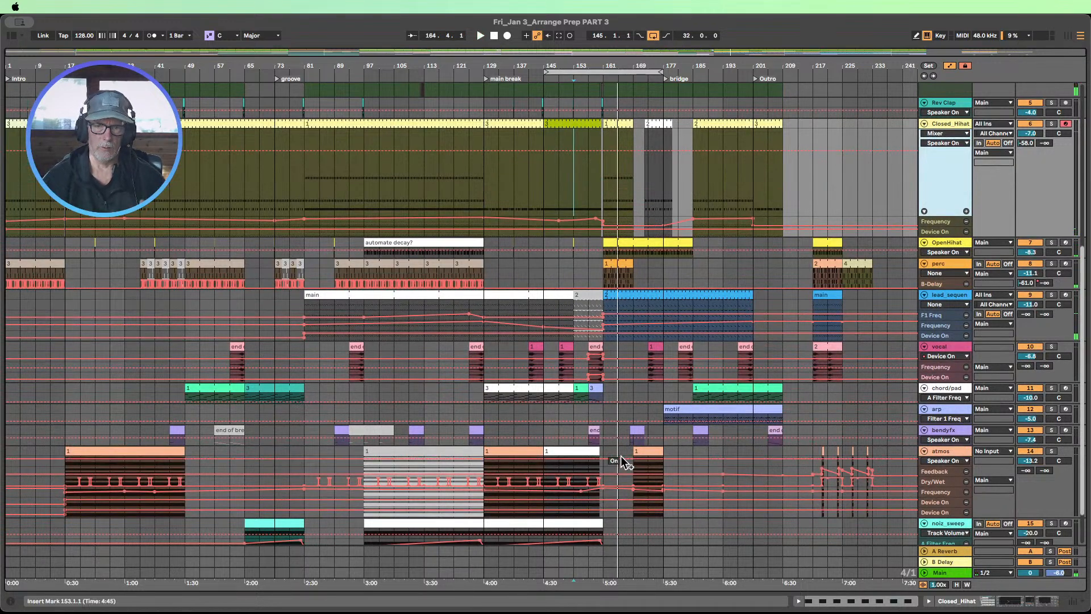
Step: Enlarge the main lane of the atmos track and select its clip from bar 169 to 177
scroll(649, 452, "down", 2)
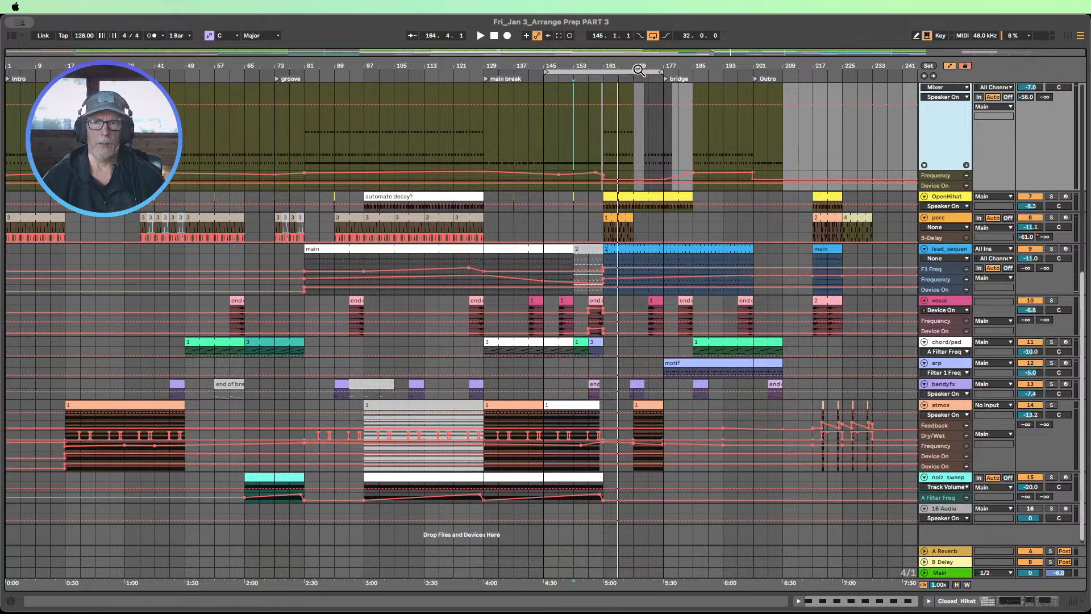
left_click_drag(639, 70, 534, 119)
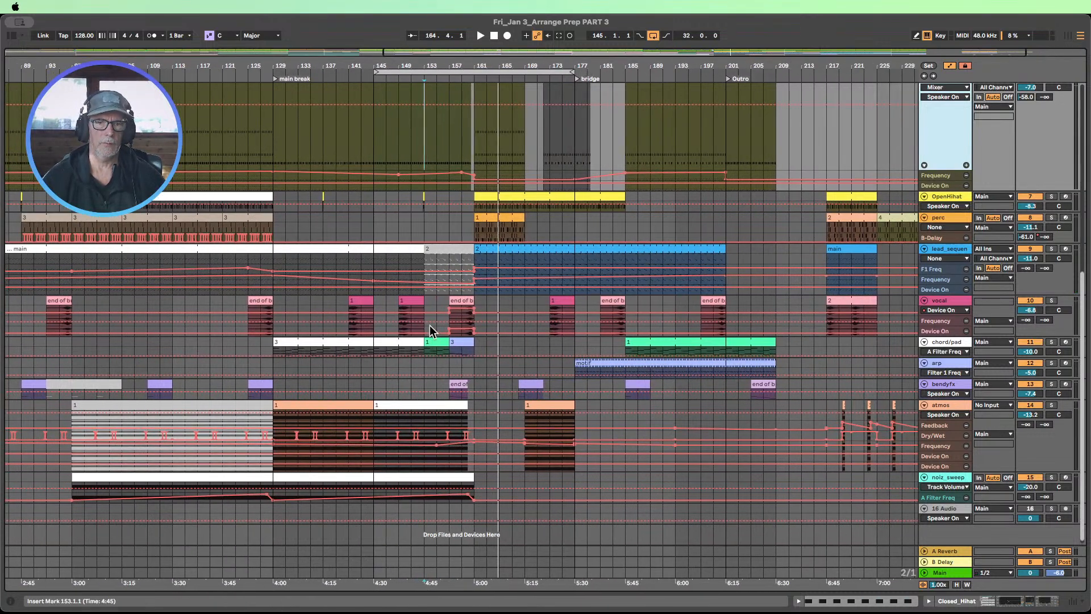
scroll(449, 321, "down", 1)
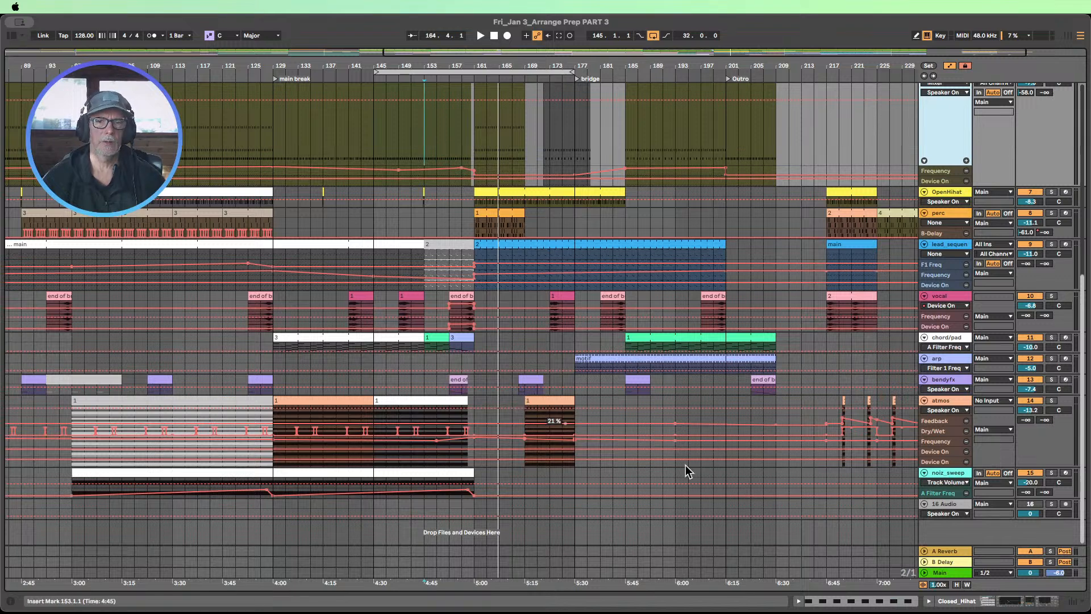
left_click_drag(951, 414, 960, 462)
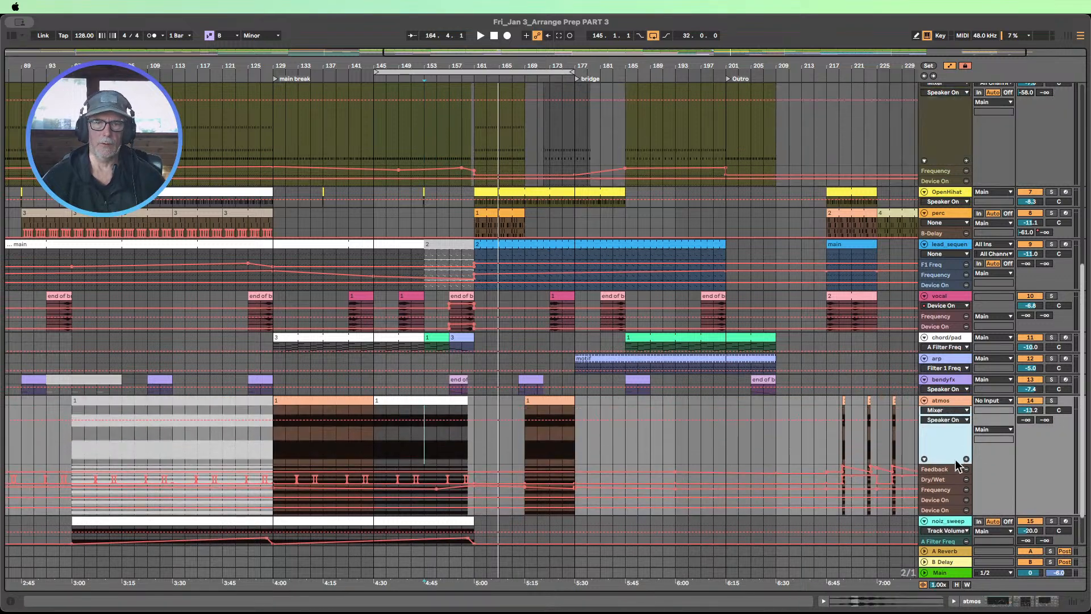
scroll(711, 417, "down", 3)
mouse_move(530, 348)
left_mouse_down()
mouse_move(473, 346)
mouse_move(523, 353)
left_mouse_up()
Step: Enlarge the Closed_Hihat track's Auto Filter Frequency and Device On automation lanes
scroll(523, 353, "up", 10)
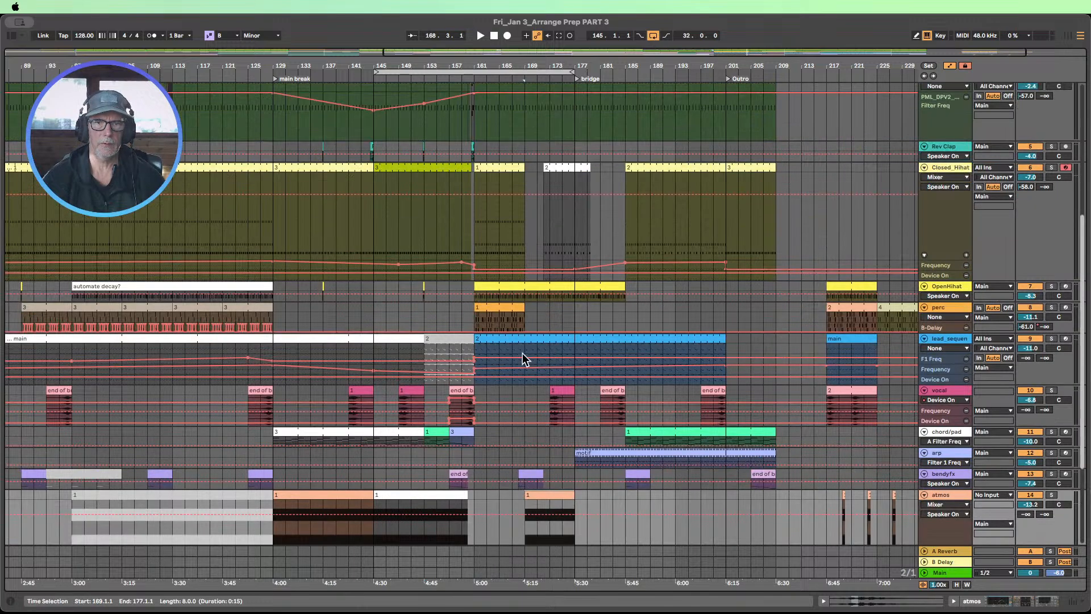
scroll(529, 350, "down", 2)
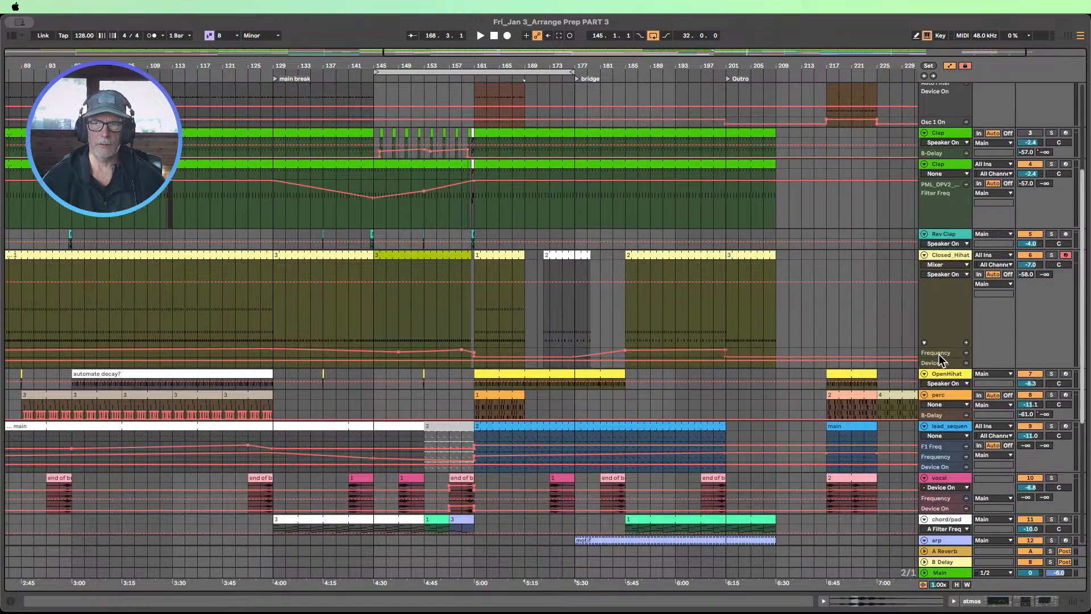
left_click_drag(939, 358, 940, 425)
scroll(938, 410, "down", 5)
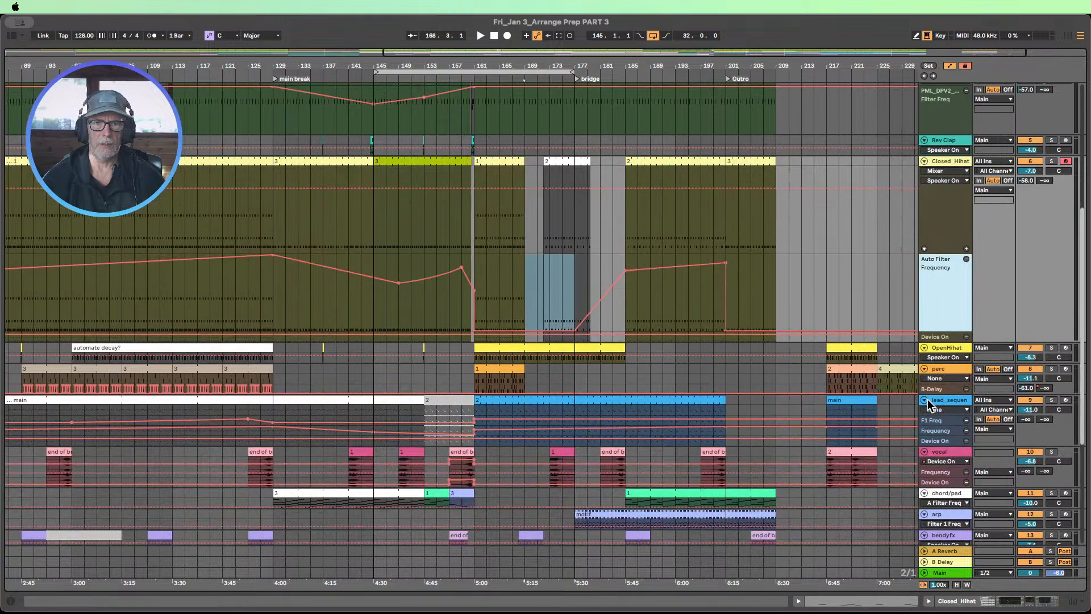
left_click_drag(939, 340, 946, 418)
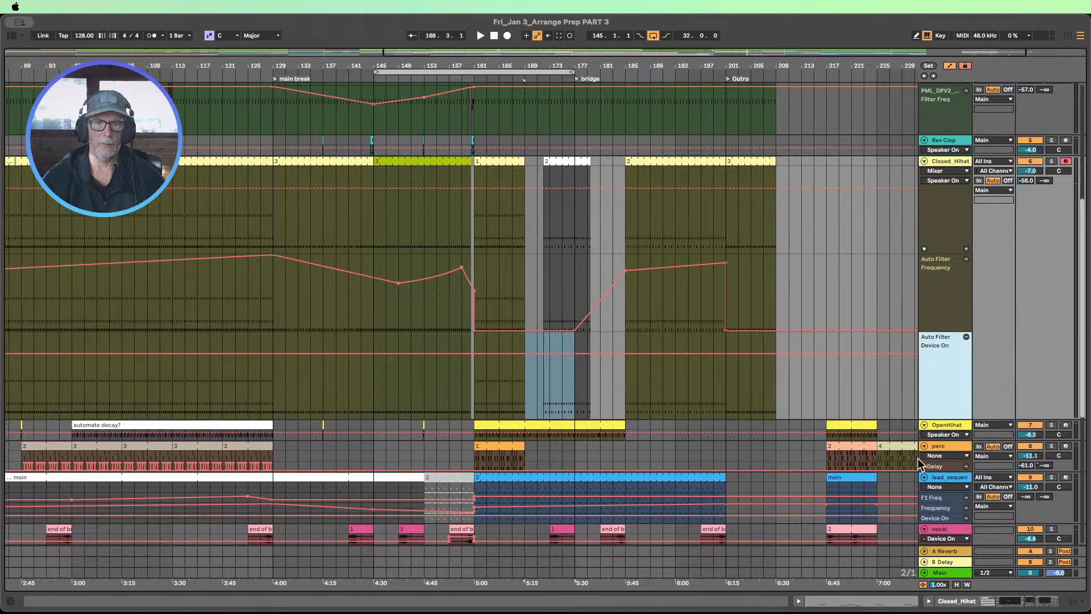
Step: Enlarge the Kick track's Auto Filter Device On automation lane and its main lane
left_click_drag(494, 63, 614, 29)
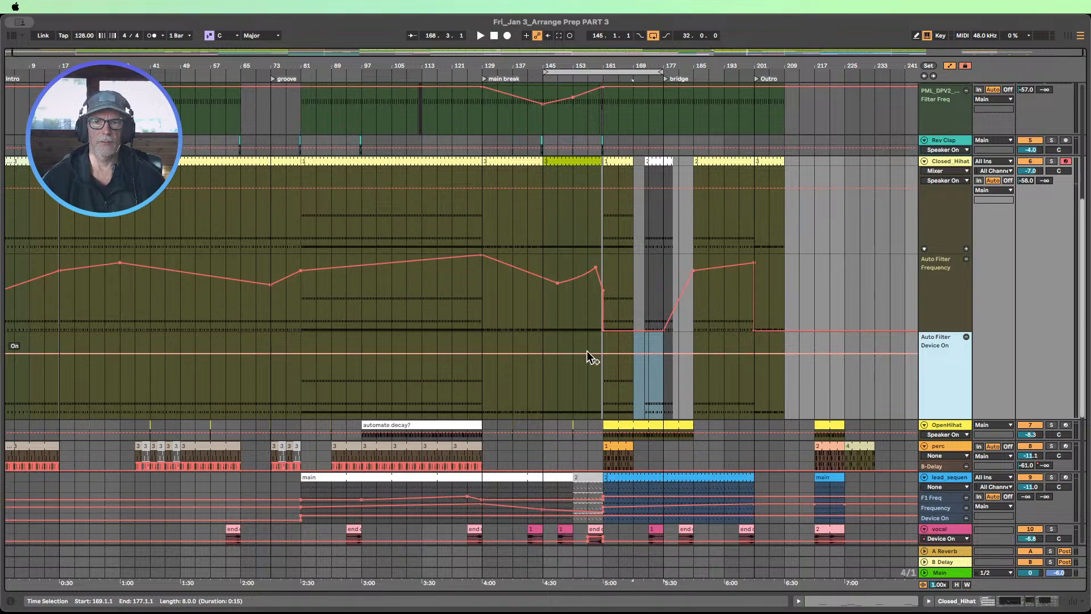
left_click_drag(585, 63, 591, 60)
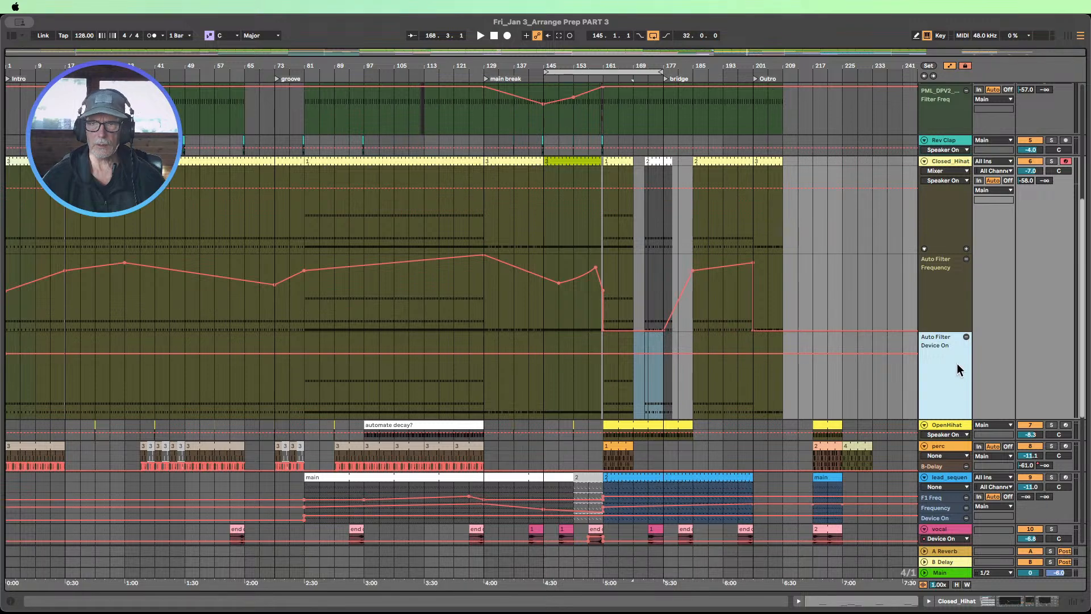
scroll(905, 369, "up", 8)
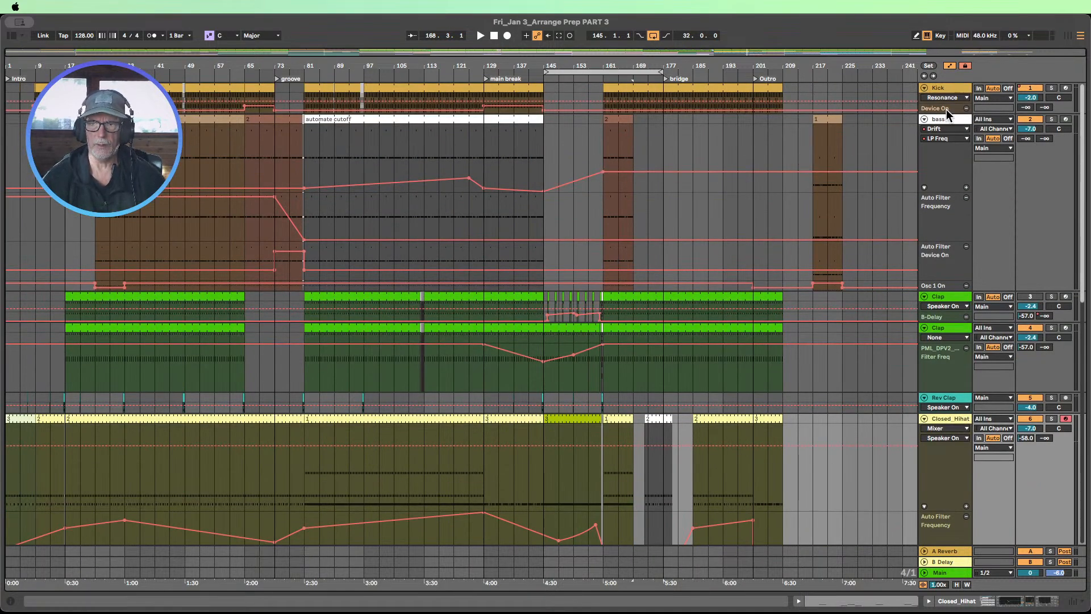
left_click_drag(946, 112, 945, 148)
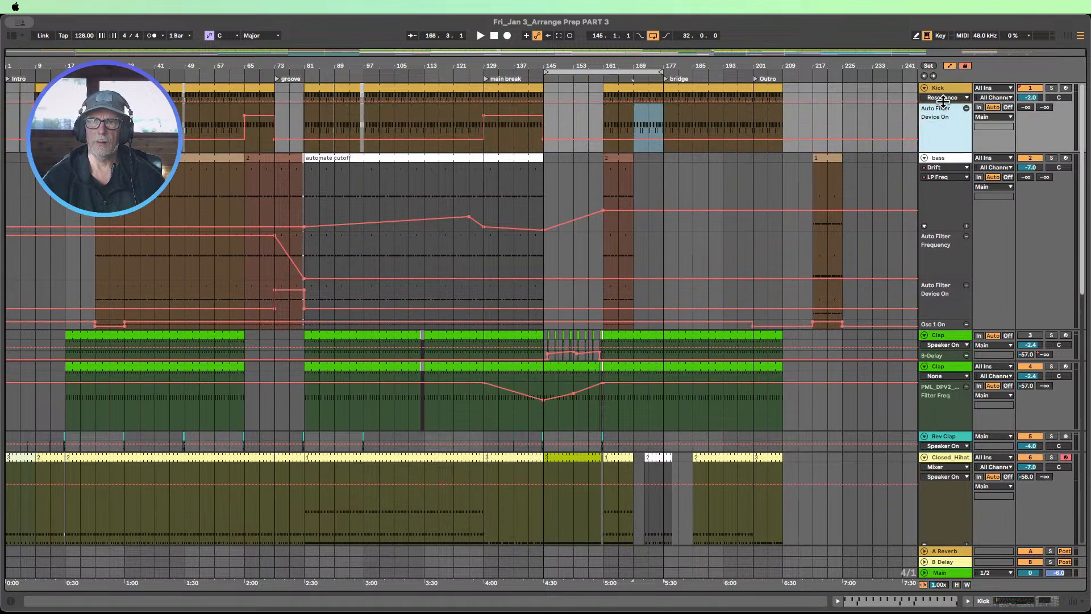
left_click_drag(944, 102, 948, 159)
Step: Extend the bass clip that starts at bar 161 so it ends at bar 201
scroll(629, 222, "down", 1)
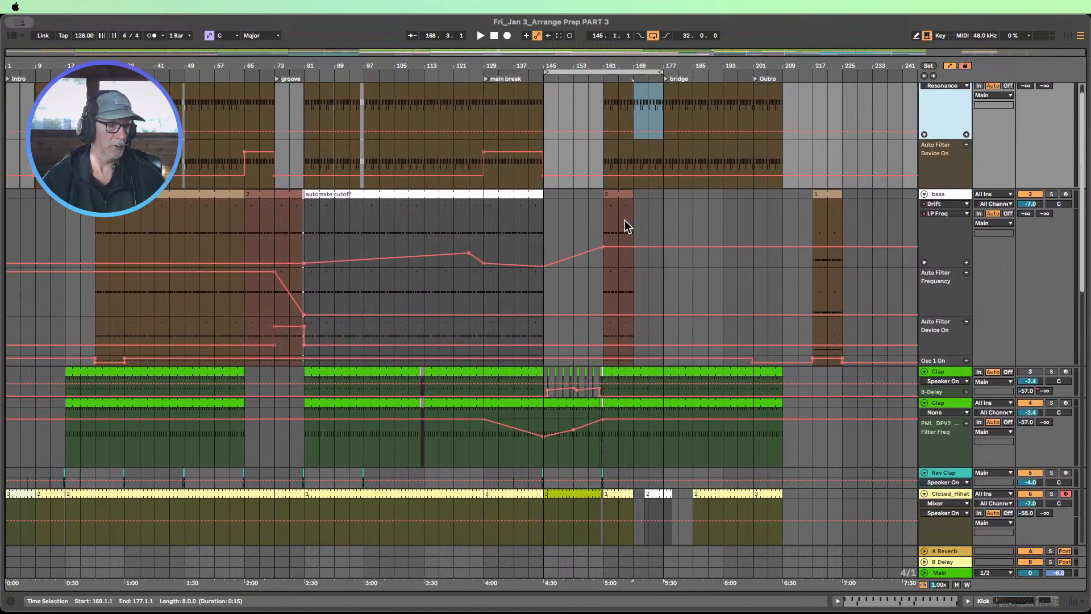
scroll(651, 226, "down", 1)
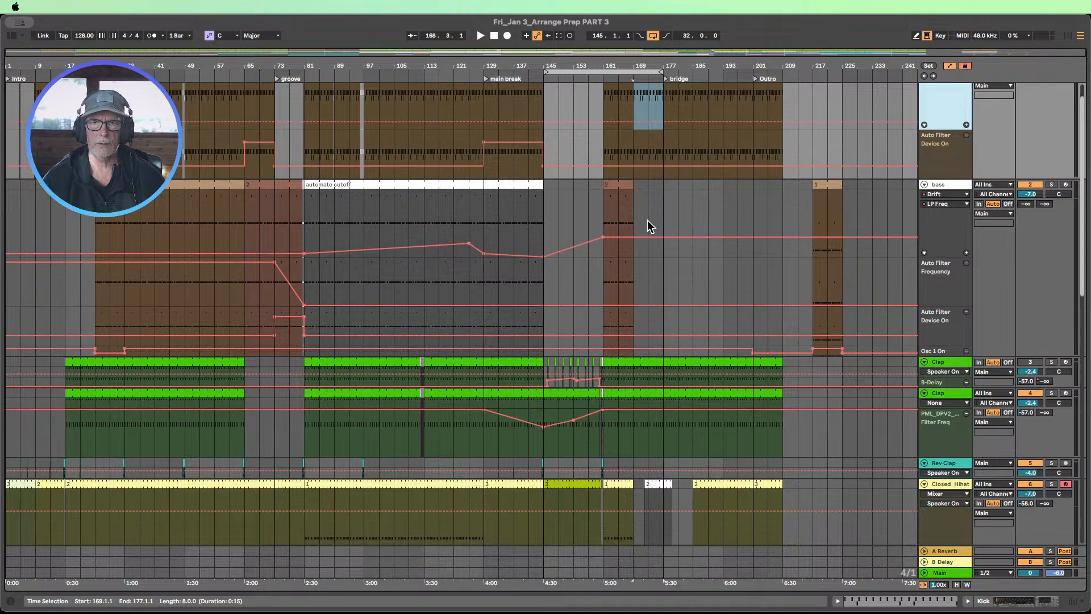
left_click_drag(633, 184, 752, 214)
scroll(755, 210, "down", 2)
scroll(755, 210, "up", 3)
scroll(726, 293, "down", 2)
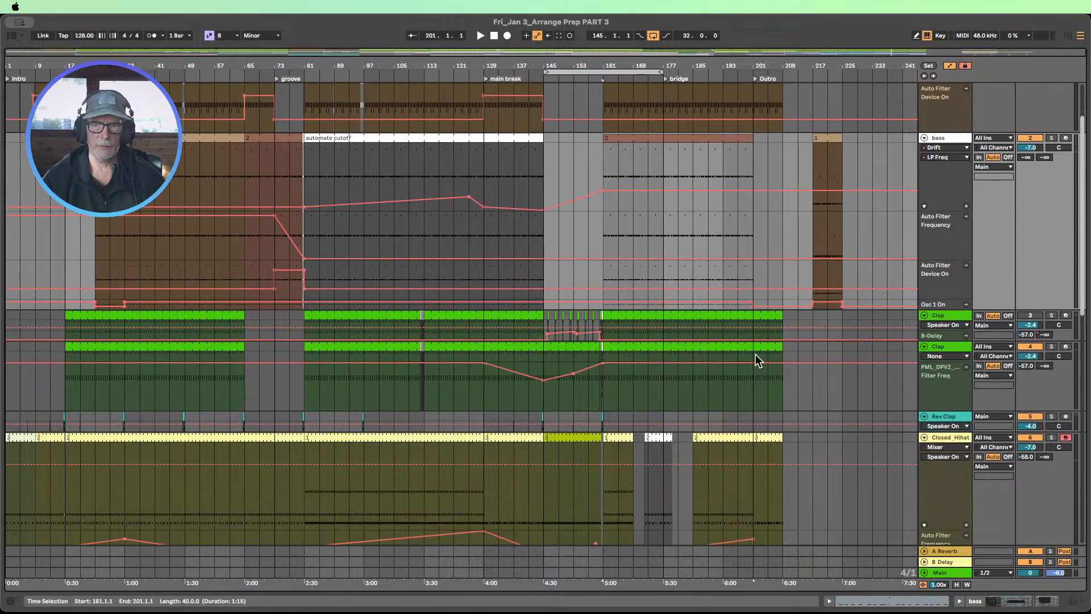
Step: Enlarge the main lane of the upper Clap track to check it, and fold that track
scroll(755, 353, "down", 1)
left_click_drag(940, 331, 945, 370)
scroll(625, 375, "down", 1)
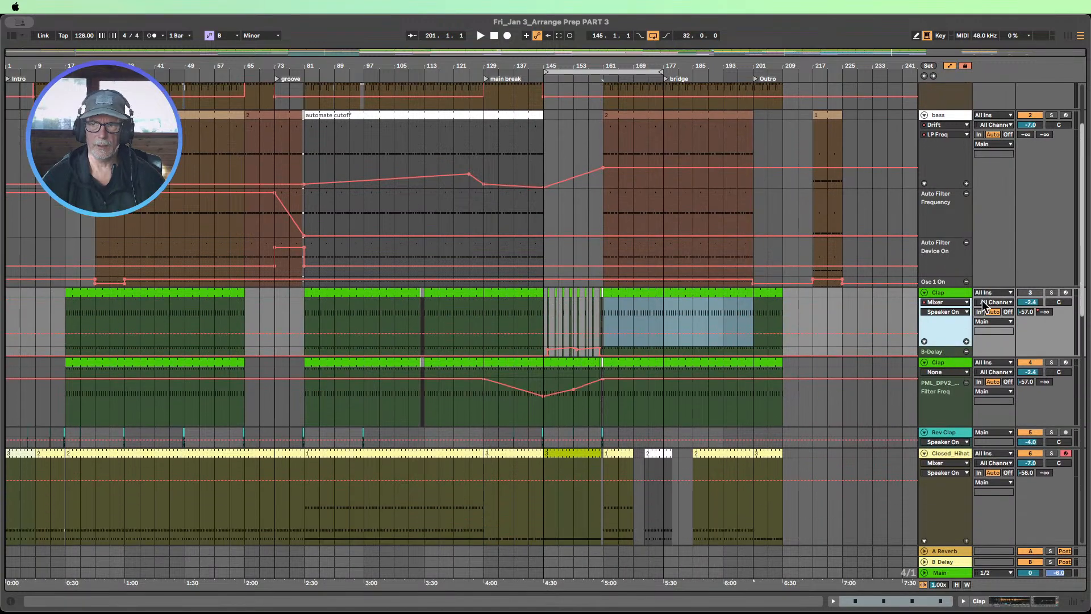
scroll(561, 374, "down", 2)
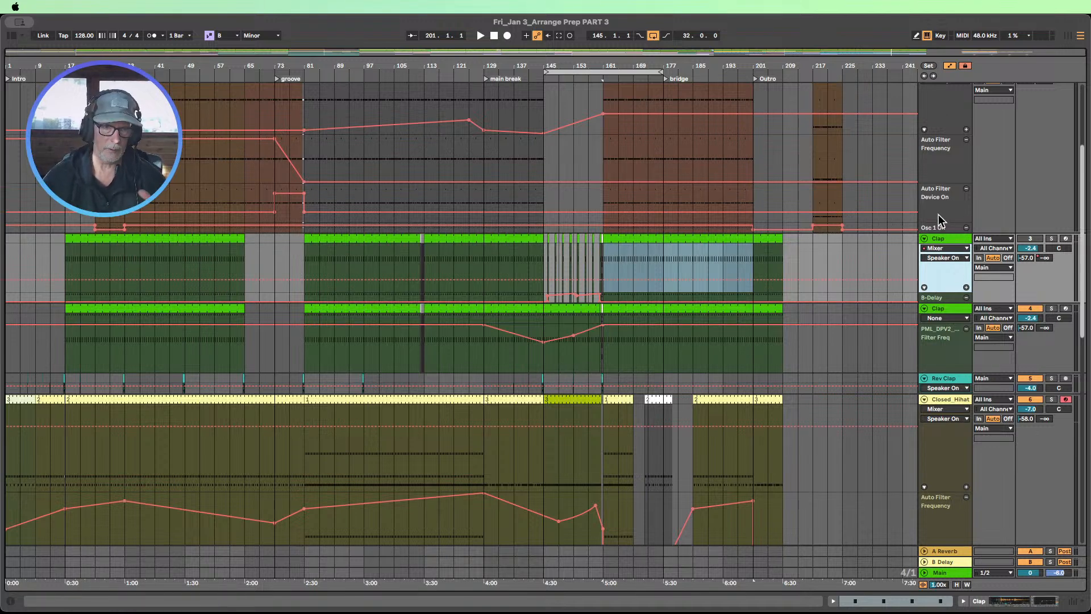
left_click(925, 238)
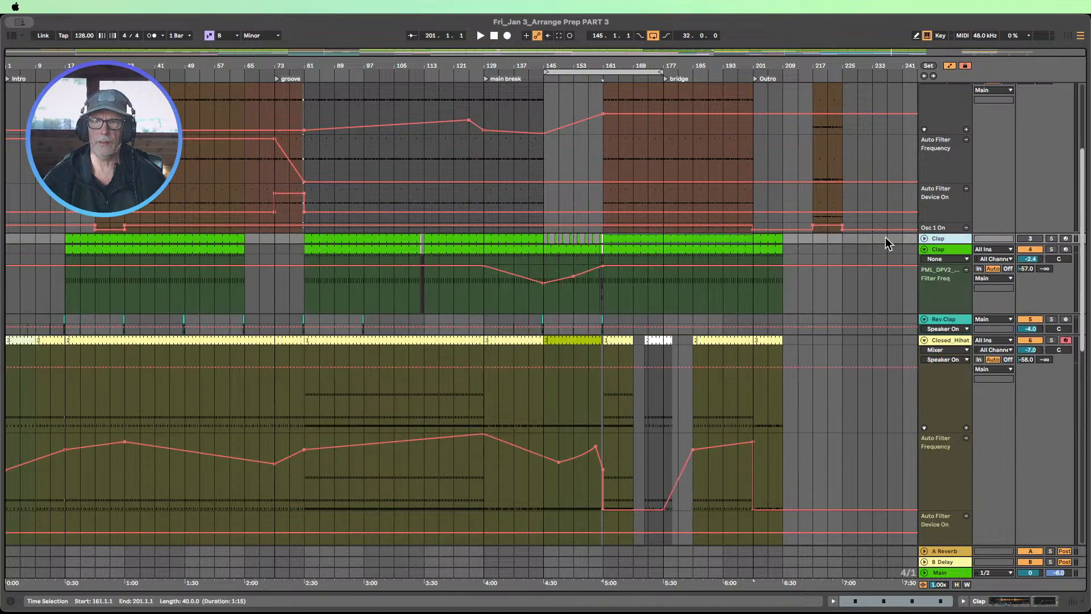
Step: Fold the Closed_Hihat track and move the folded Clap track below the 16 Audio track
scroll(590, 243, "down", 1)
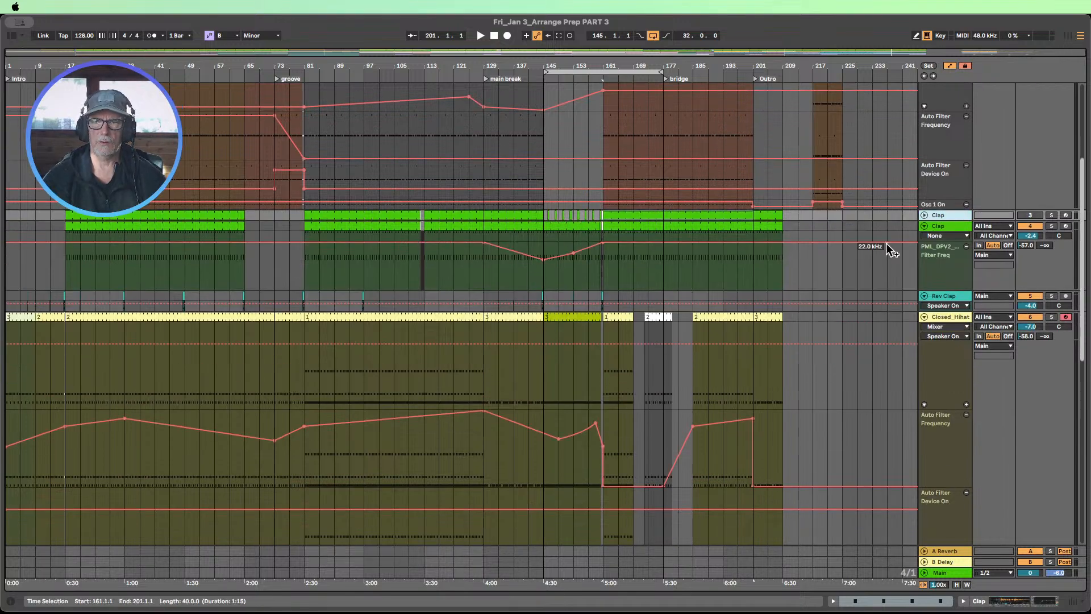
scroll(857, 247, "down", 2)
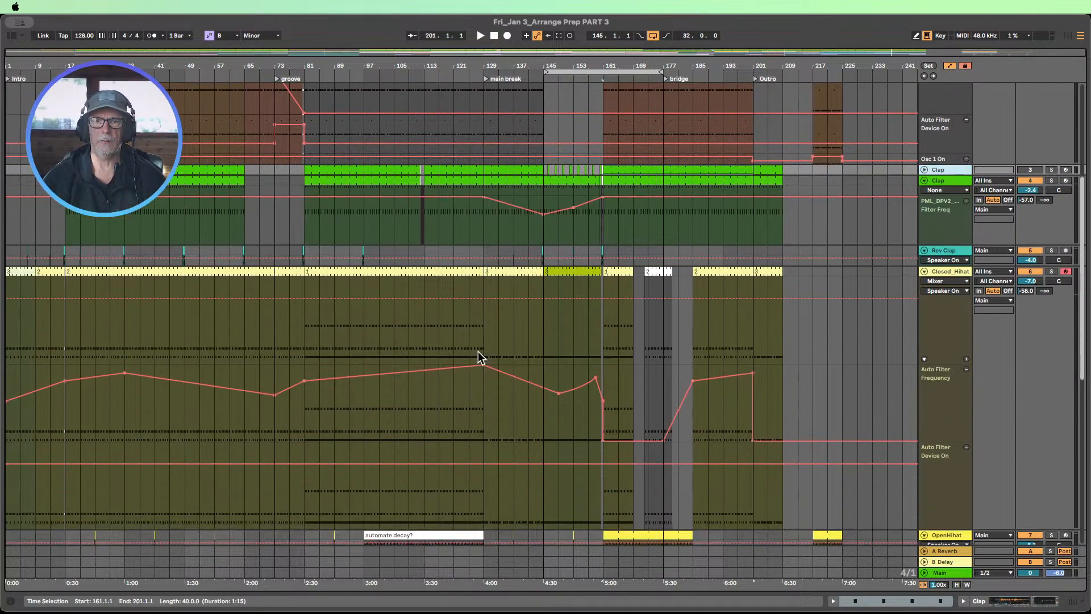
scroll(947, 169, "down", 1)
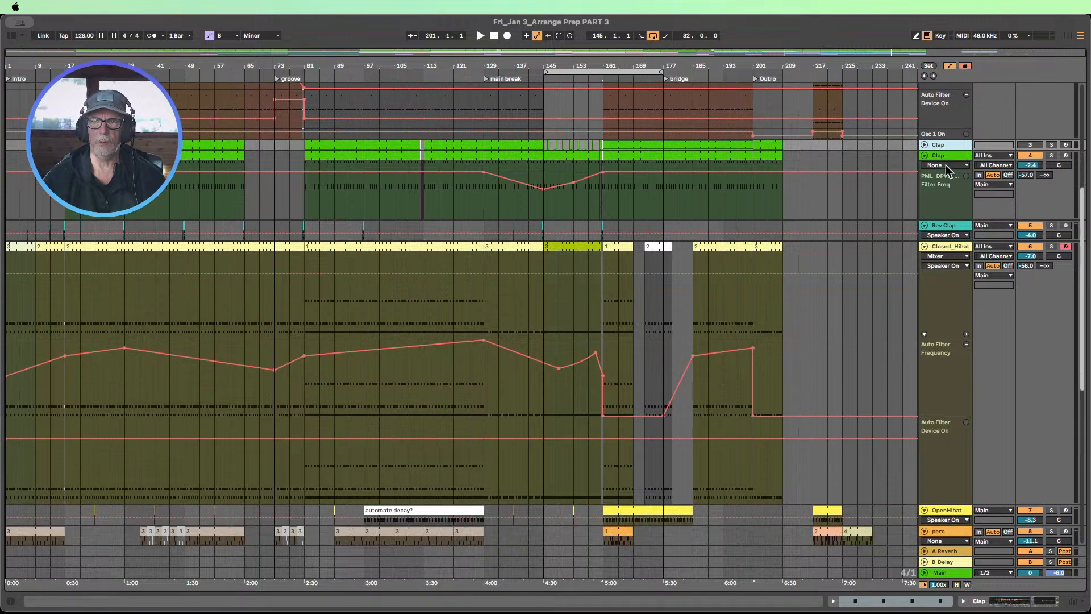
left_click(924, 245)
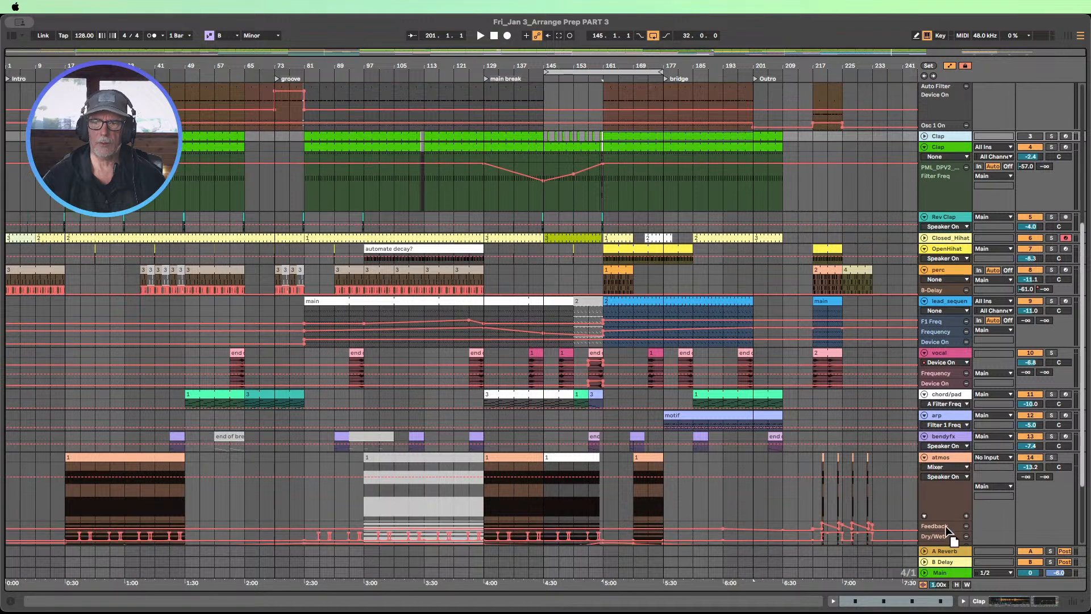
scroll(948, 537, "down", 1)
scroll(945, 540, "down", 5)
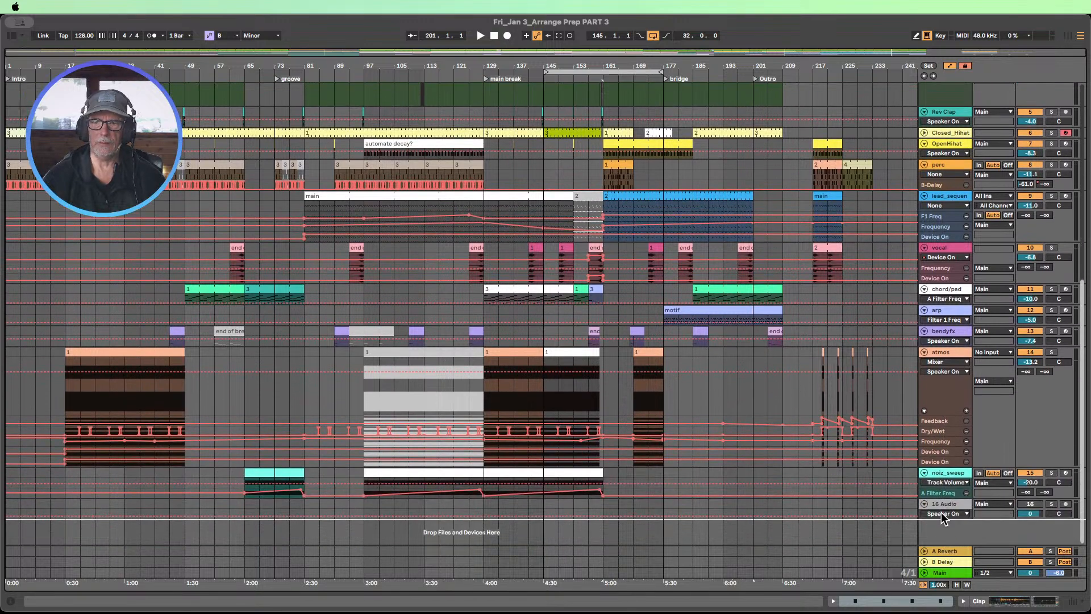
left_click_drag(941, 513, 941, 514)
scroll(893, 429, "down", 2)
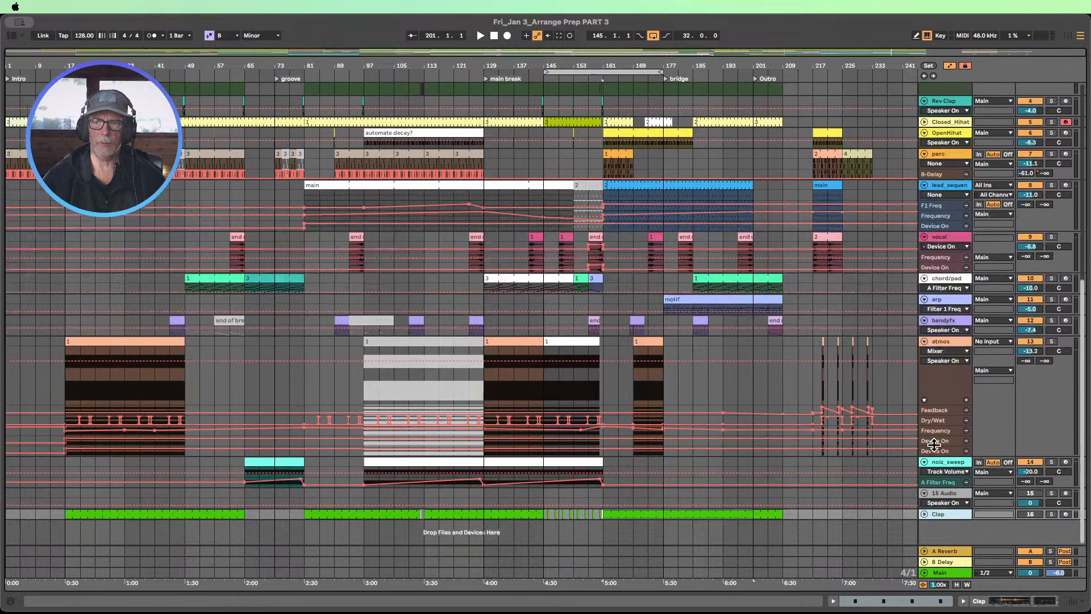
Step: Turn off the sampler and EQ Eight devices of the moved Clap track and hide its device view
double_click(940, 515)
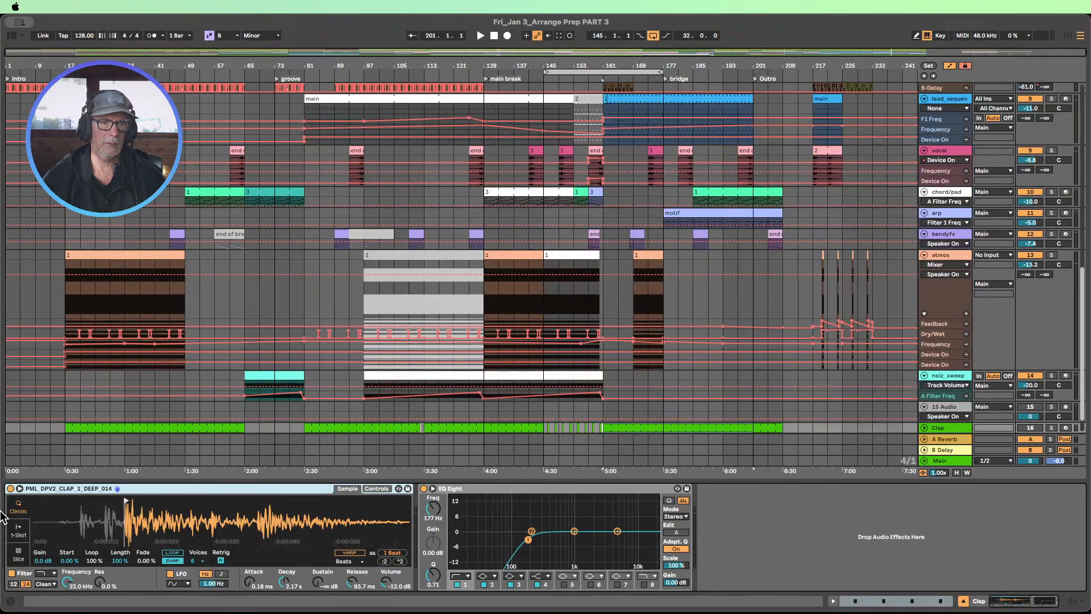
left_click(12, 489)
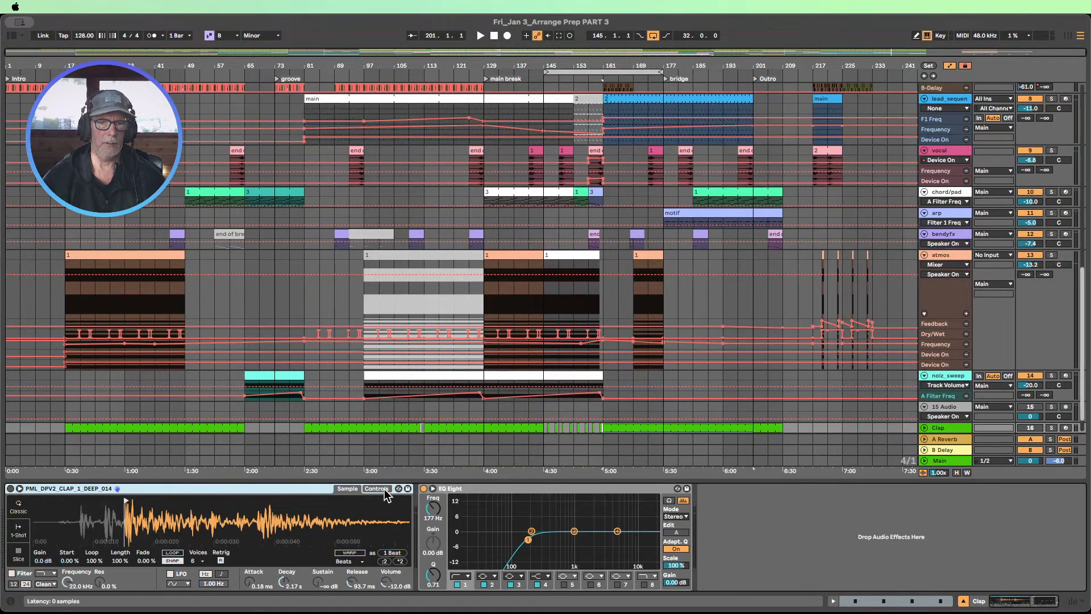
left_click(424, 489)
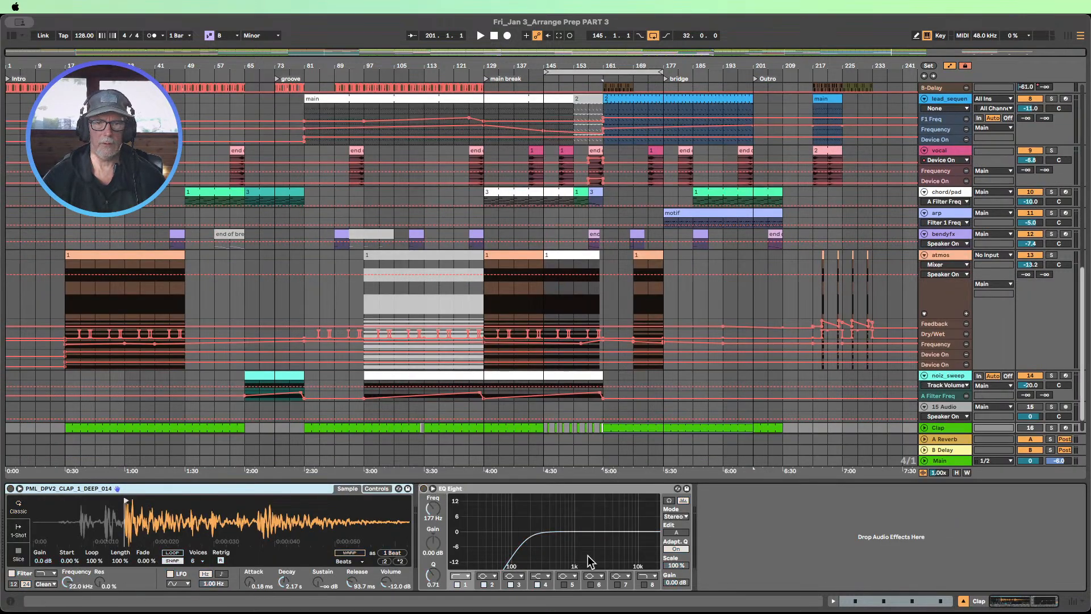
left_click(963, 601)
Step: Unfold the Closed_Hihat track to show its clips and Auto Filter automation lanes
scroll(744, 455, "up", 10)
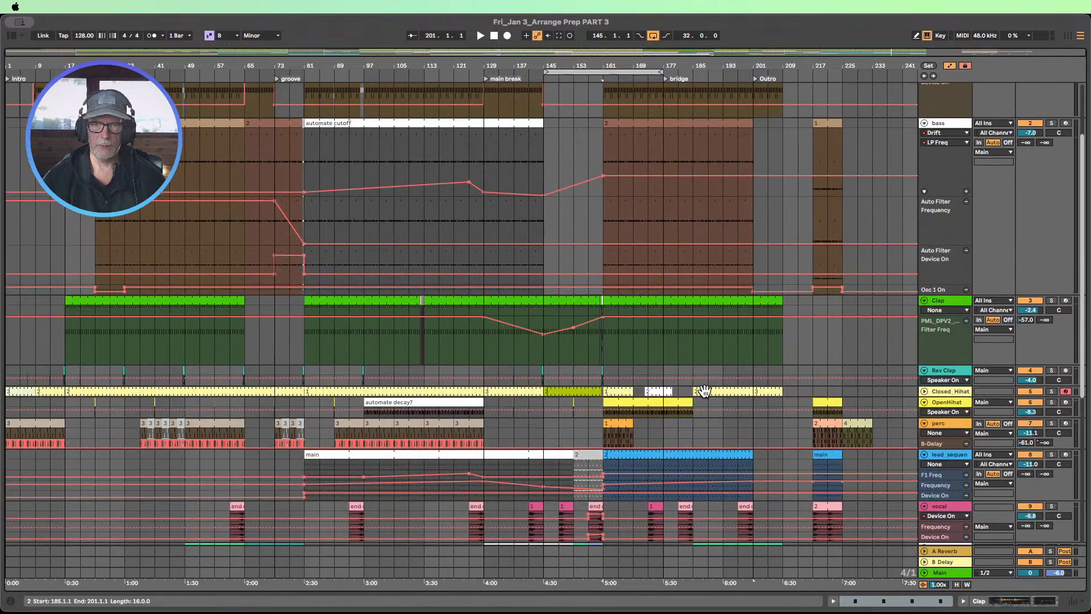
scroll(708, 393, "down", 2)
left_click(924, 363)
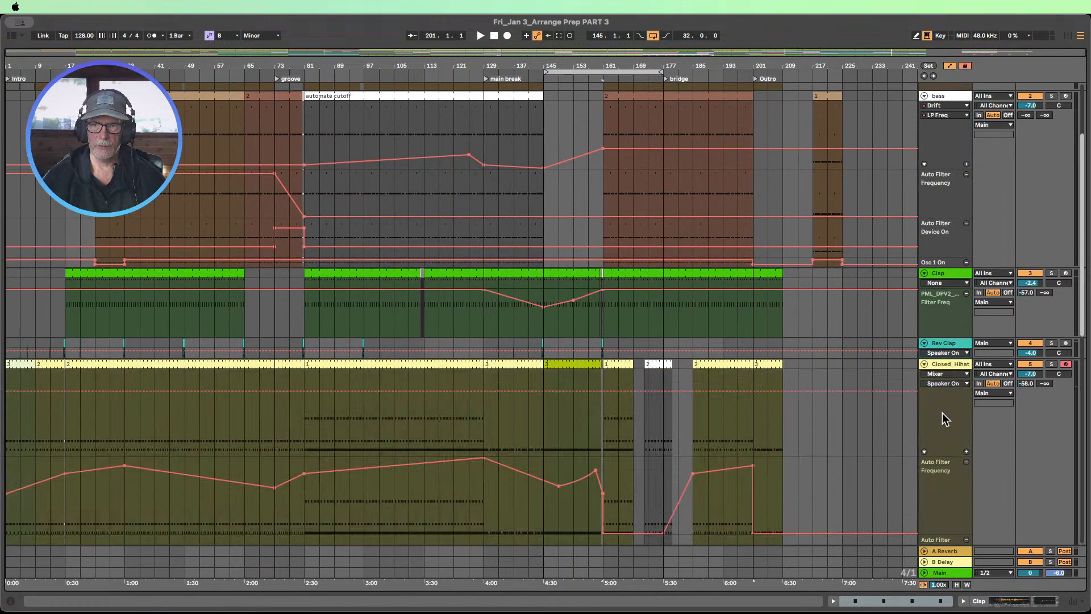
scroll(932, 375, "down", 10)
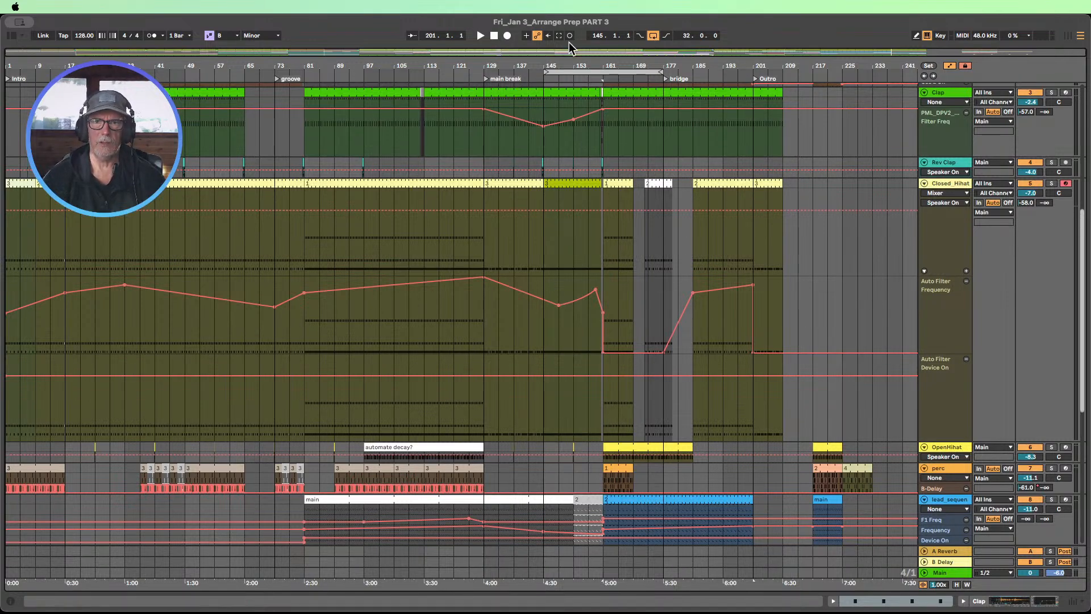
Step: Play the transition into bar 161 from bar 153, solo the Closed_Hihat track, and stop playback
left_click(620, 185)
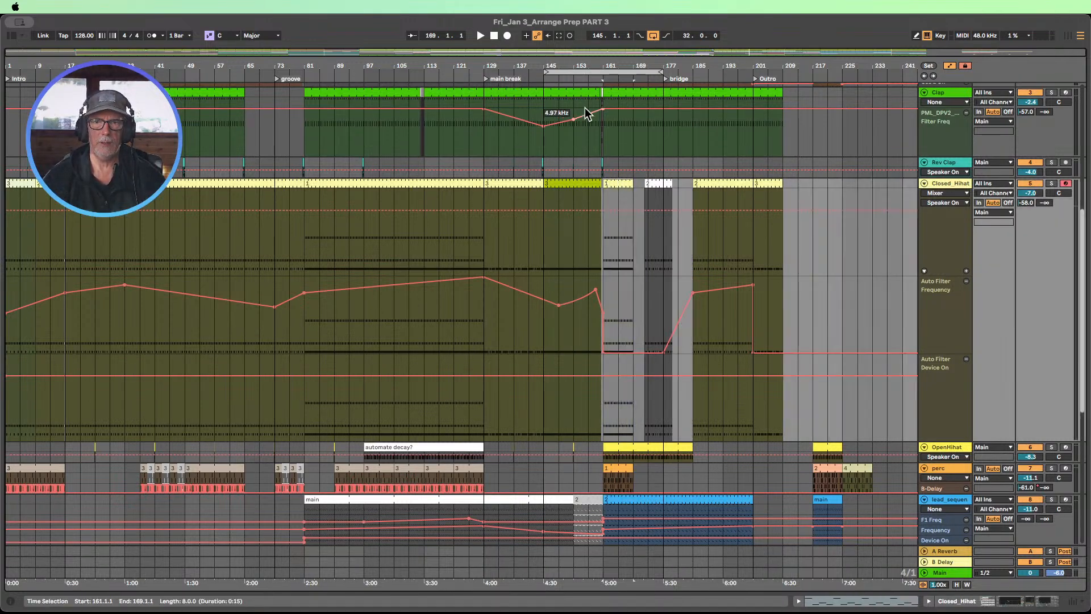
left_click(575, 80)
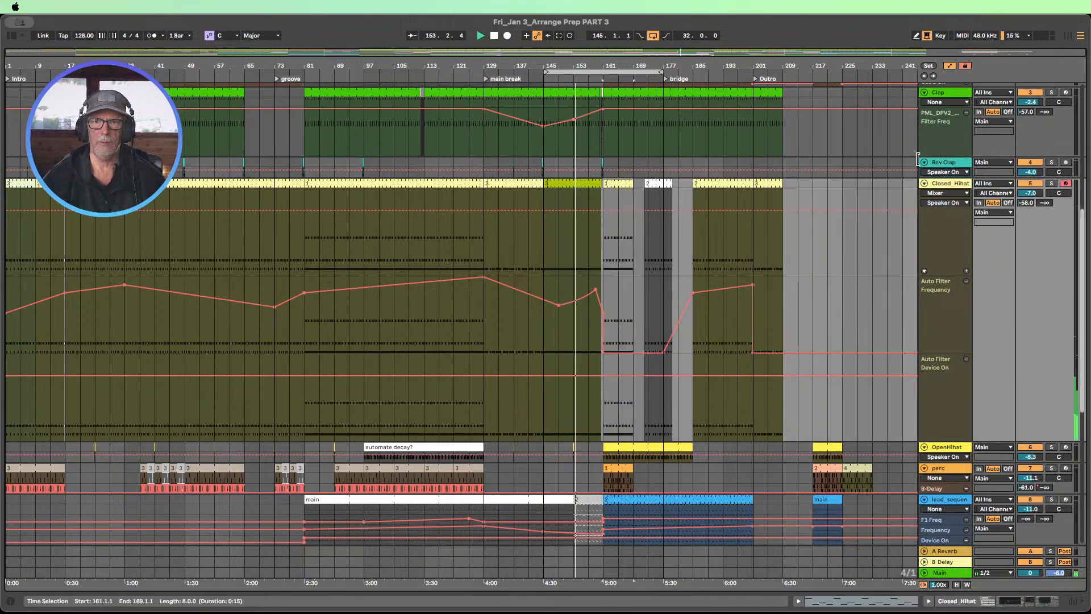
left_click(1051, 183)
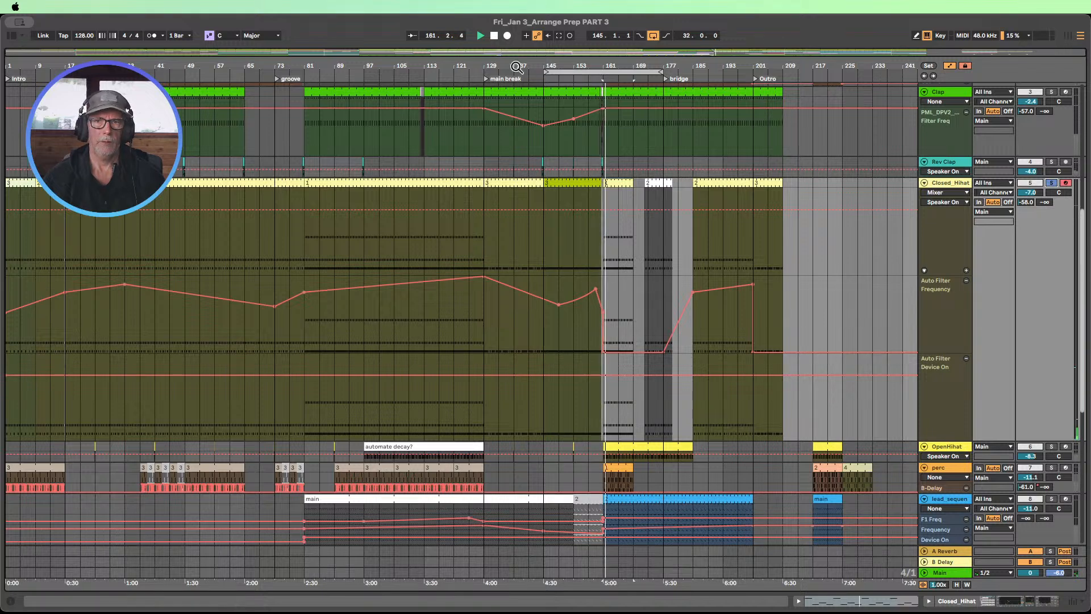
left_click(493, 36)
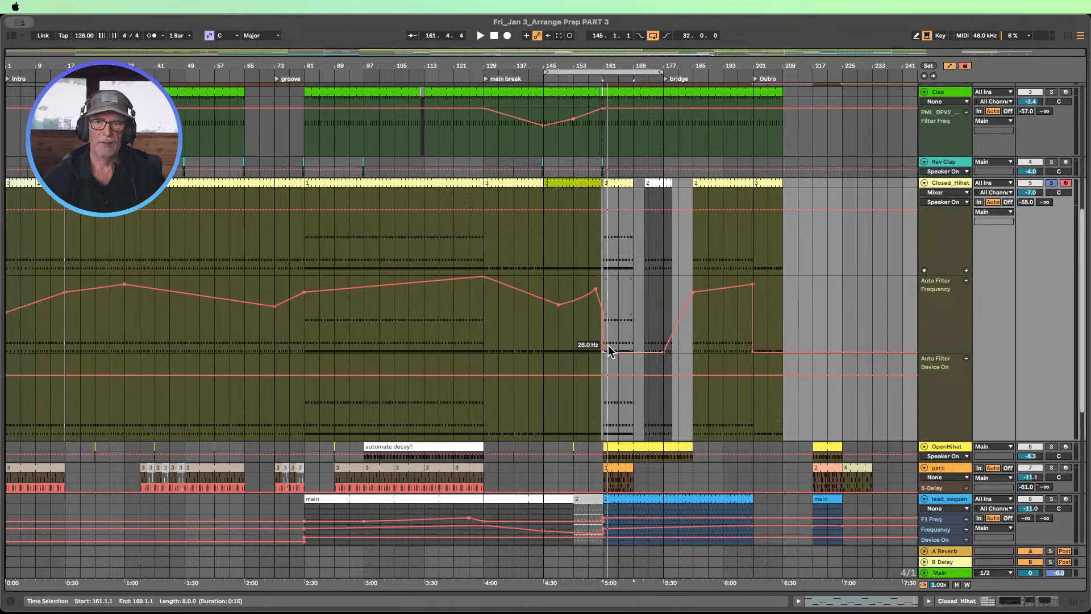
Step: Show the Closed_Hihat device chain and add a breakpoint at bar 161 to its Auto Filter Device On automation
double_click(954, 185)
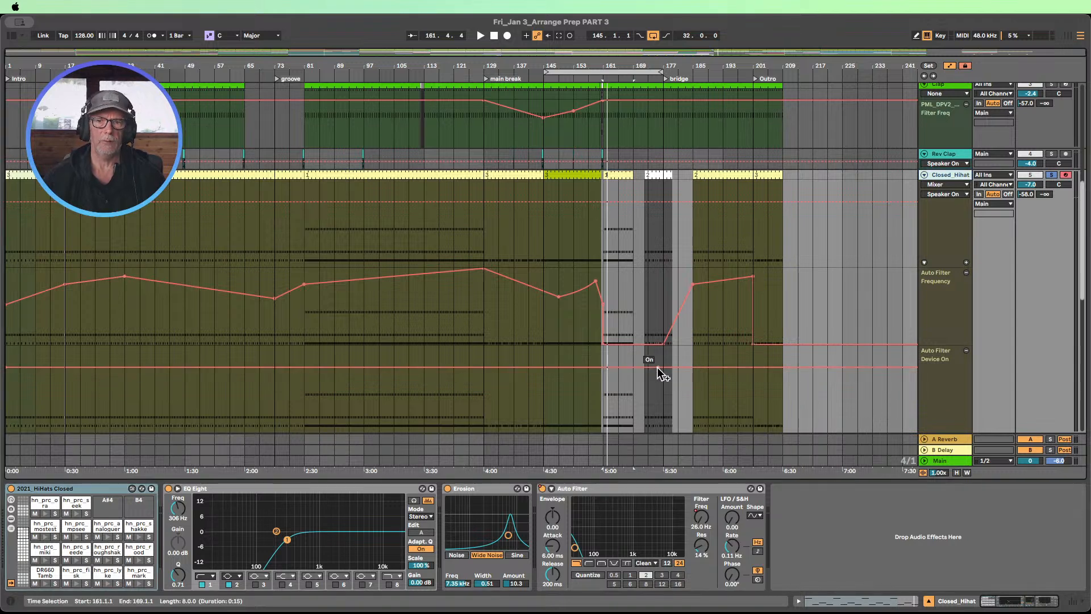
left_click(603, 367)
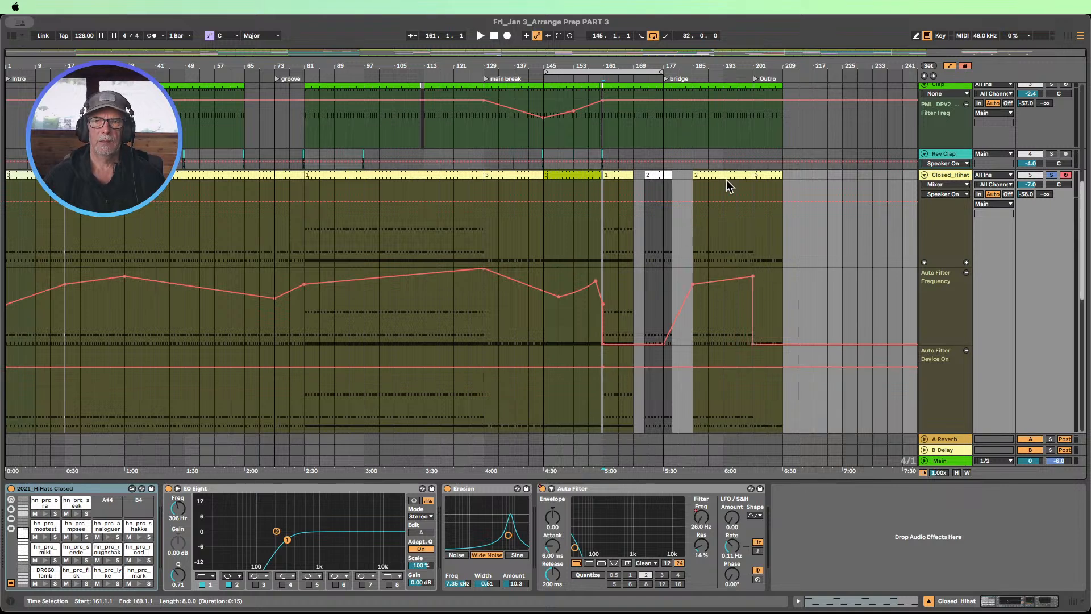
Step: Delete the Closed_Hihat clip at bar 172 and extend the clip starting at bar 161 to bar 177
left_click(656, 175)
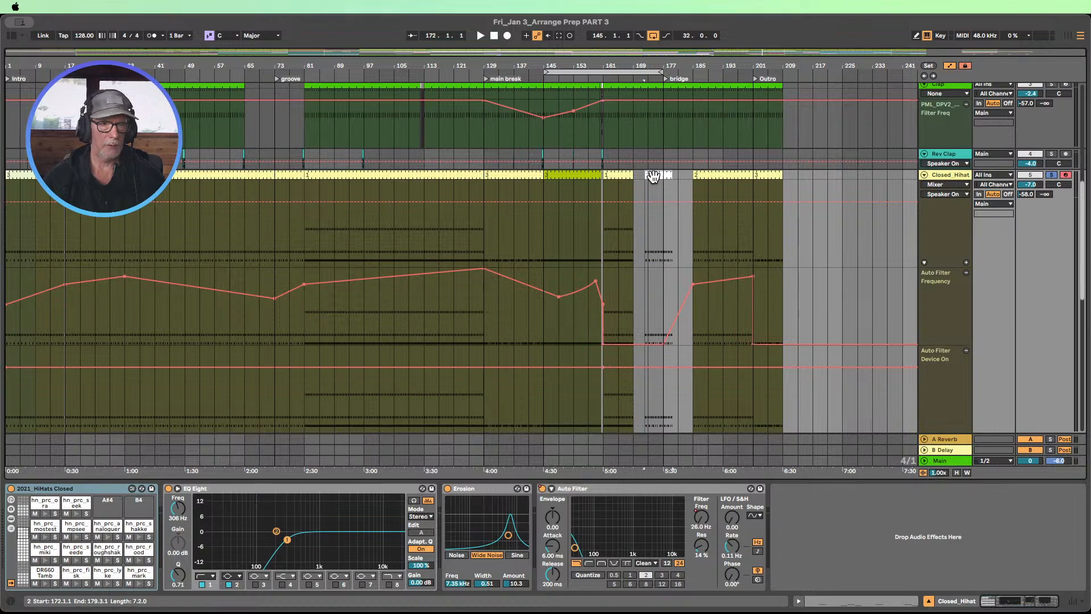
left_click(170, 174)
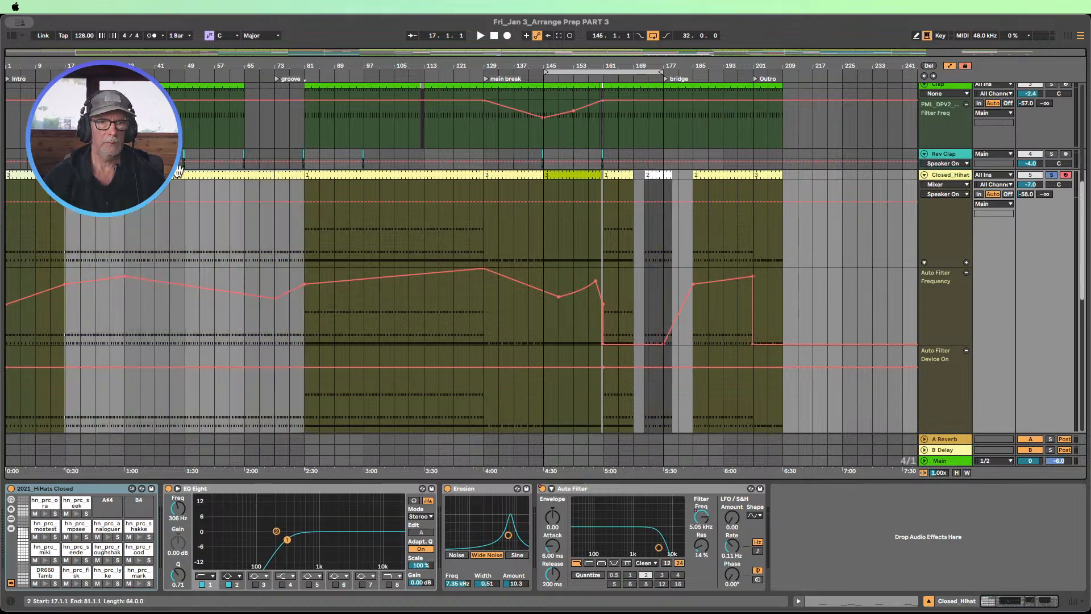
left_click(663, 174)
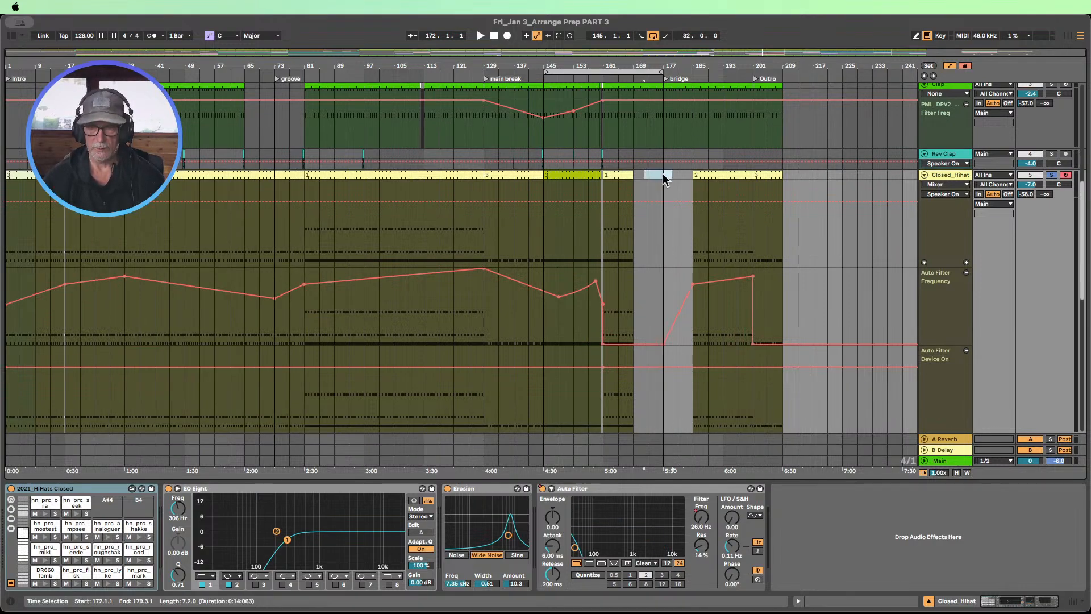
left_click_drag(628, 173, 663, 174)
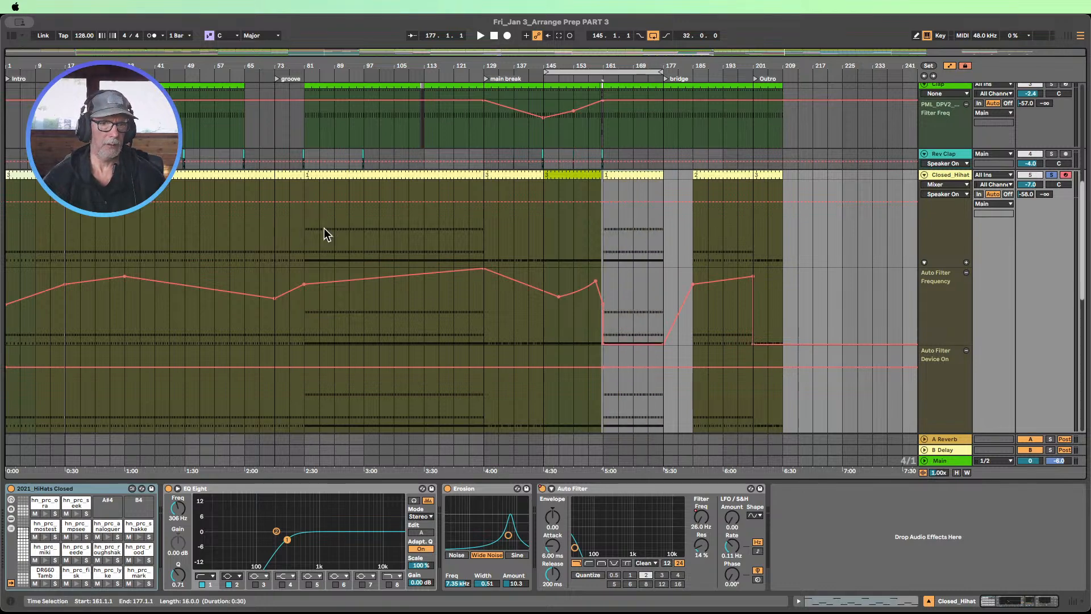
Step: Examine the MIDI notes of the Closed_Hihat clip at bar 161 and close the clip view
left_click(331, 173)
double_click(623, 179)
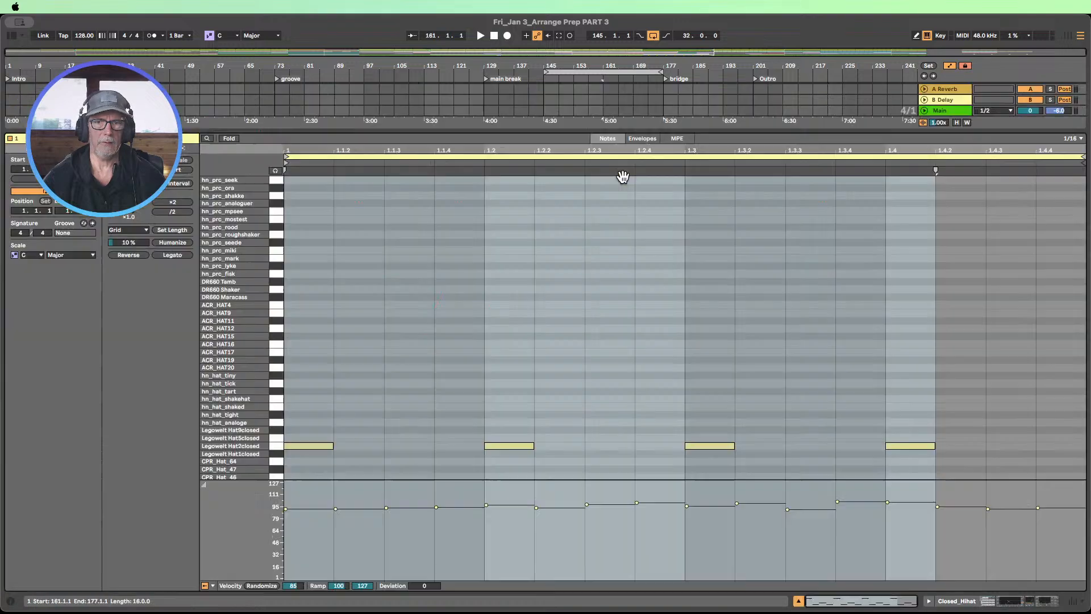
scroll(441, 318, "down", 3)
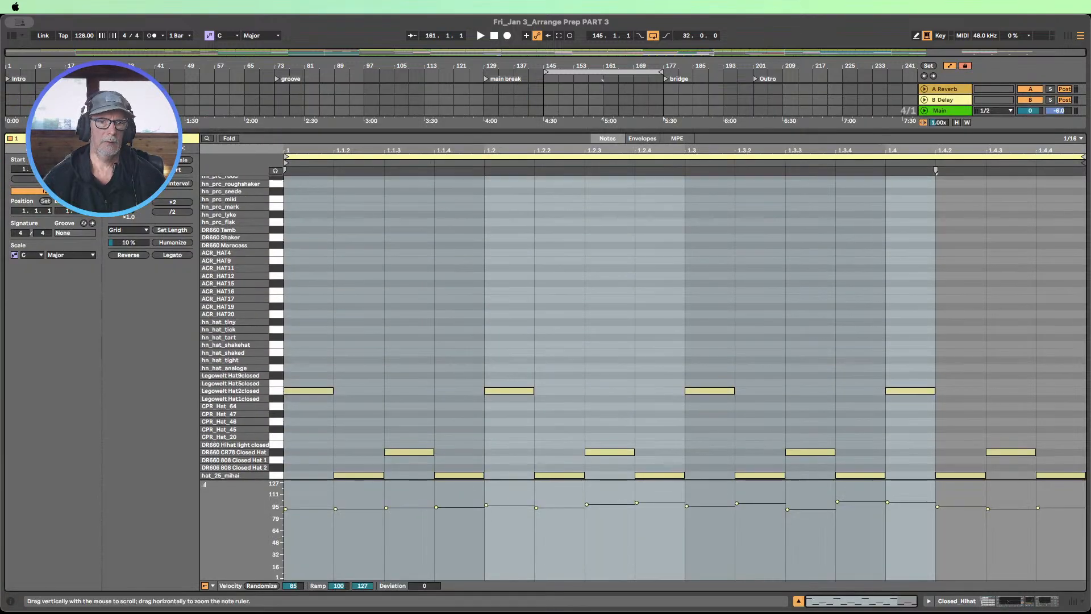
left_click_drag(235, 341, 224, 341)
left_click(799, 601)
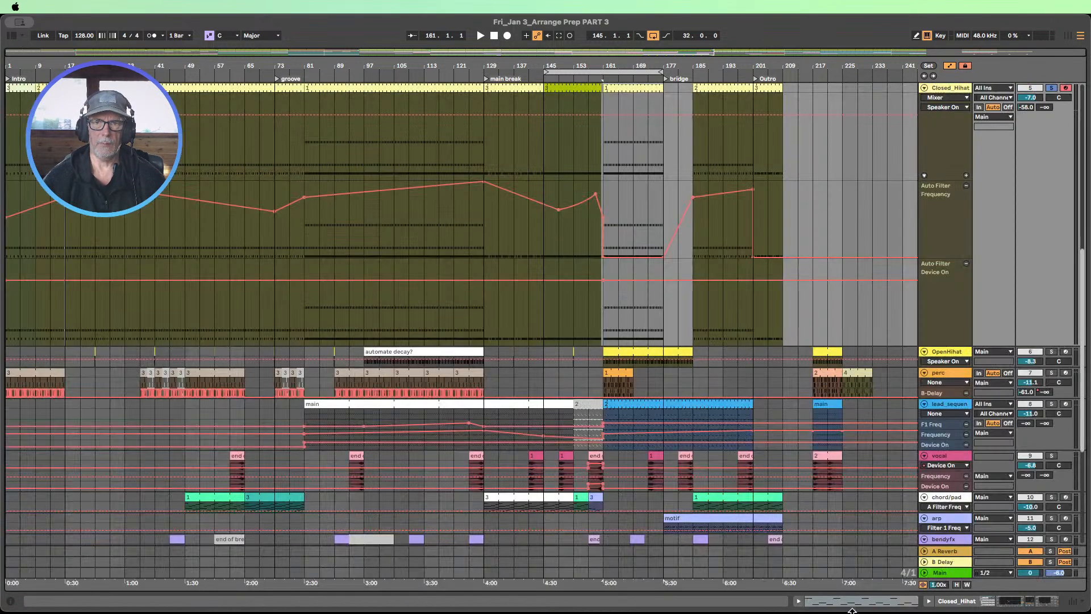
Step: Examine the MIDI notes of the Closed_Hihat clips at bars 17 and 1, closing the clip view after each
double_click(173, 100)
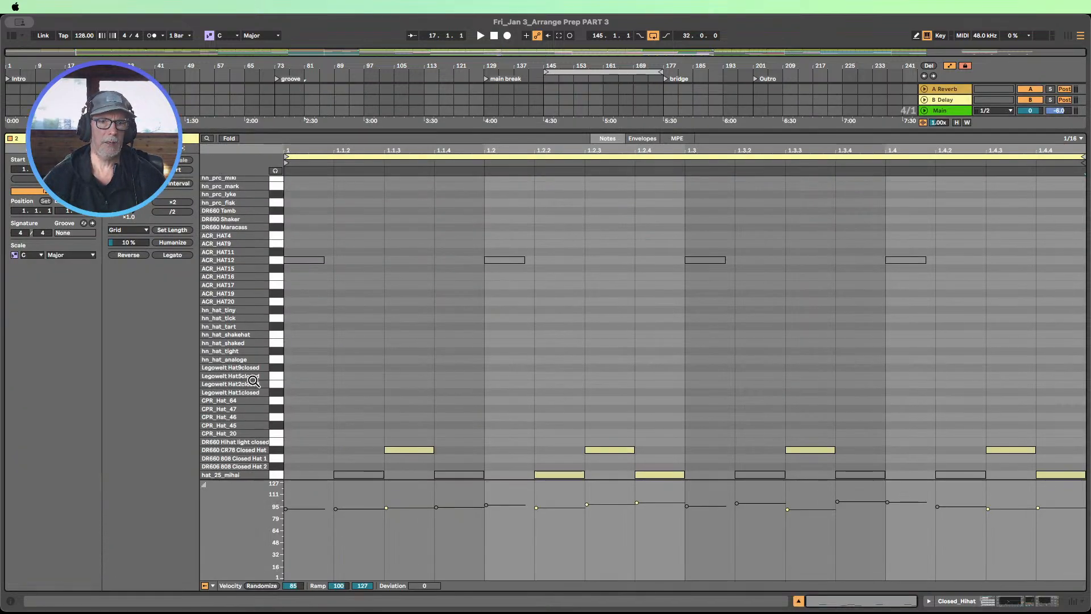
left_click(799, 601)
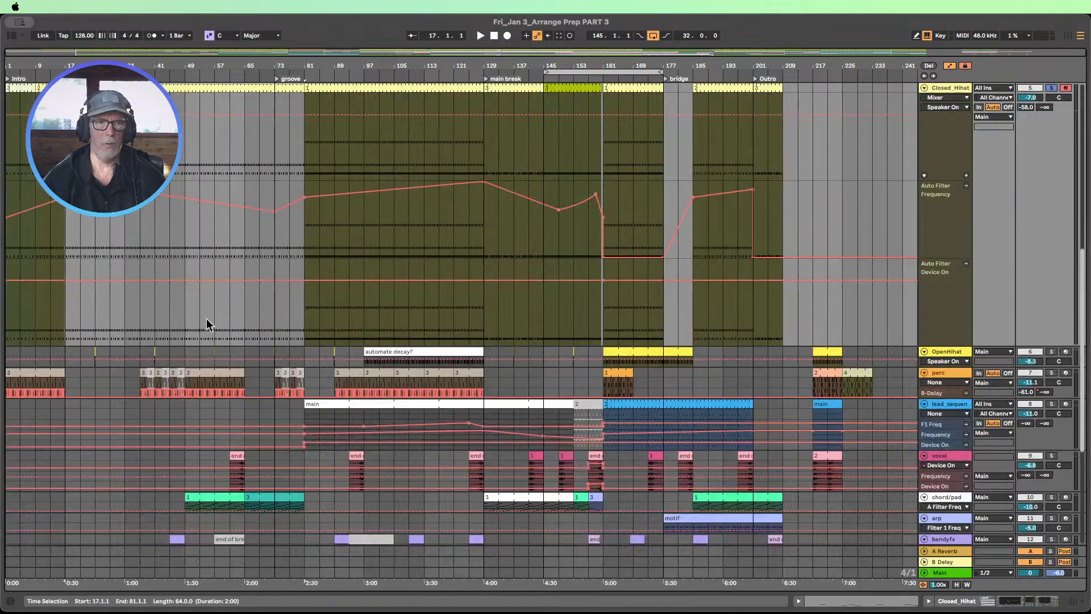
left_click(17, 86)
double_click(17, 86)
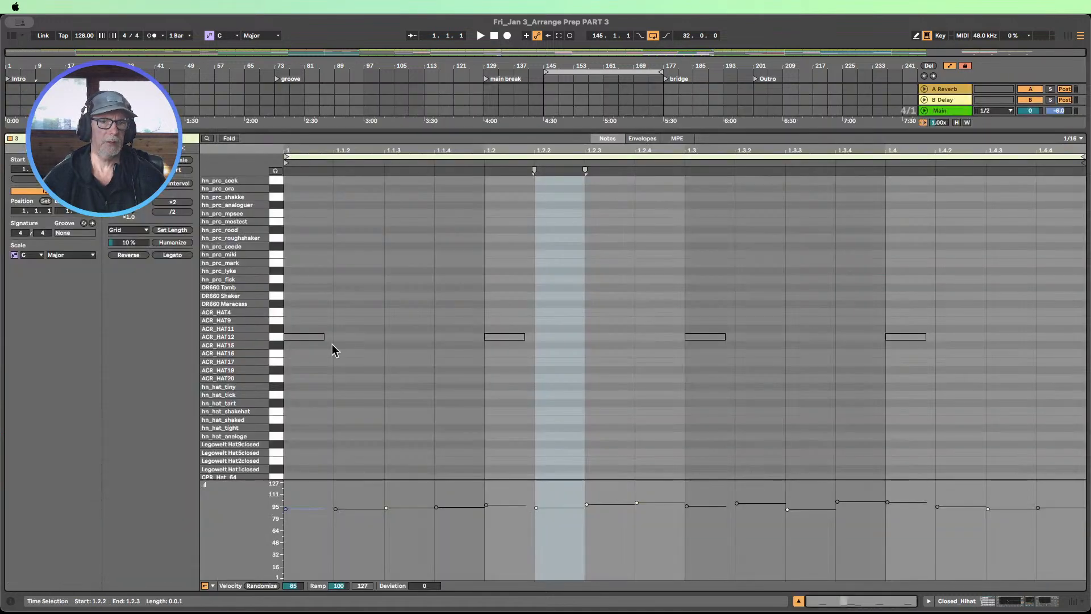
left_click(798, 601)
Step: Try to automate the Closed_Hihat Auto Filter Device On parameter to Off from bar 161
scroll(626, 290, "up", 5)
scroll(659, 250, "down", 3)
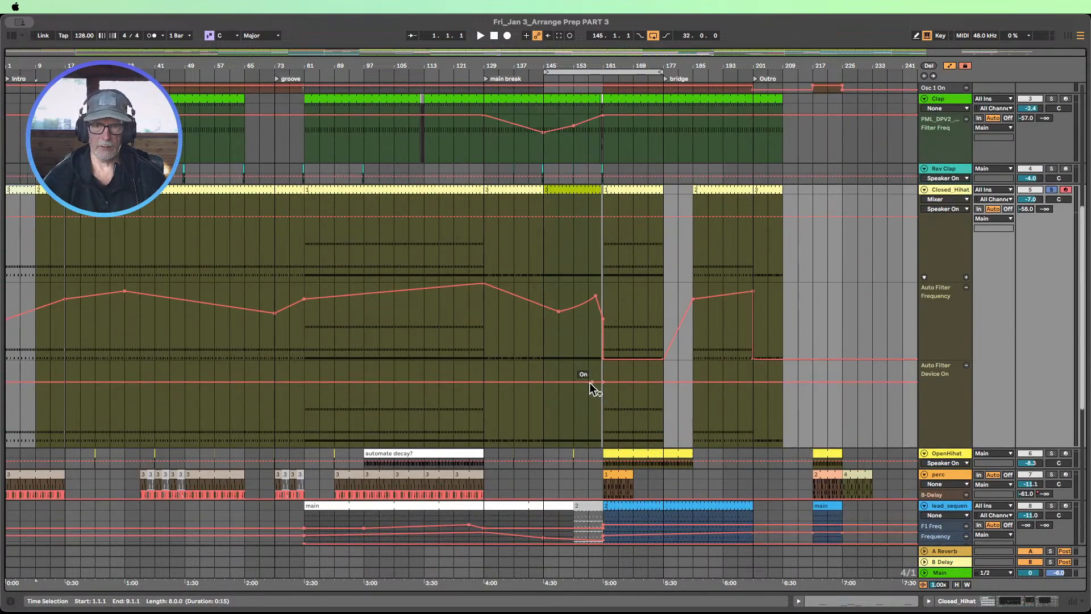
left_click_drag(605, 382, 602, 426)
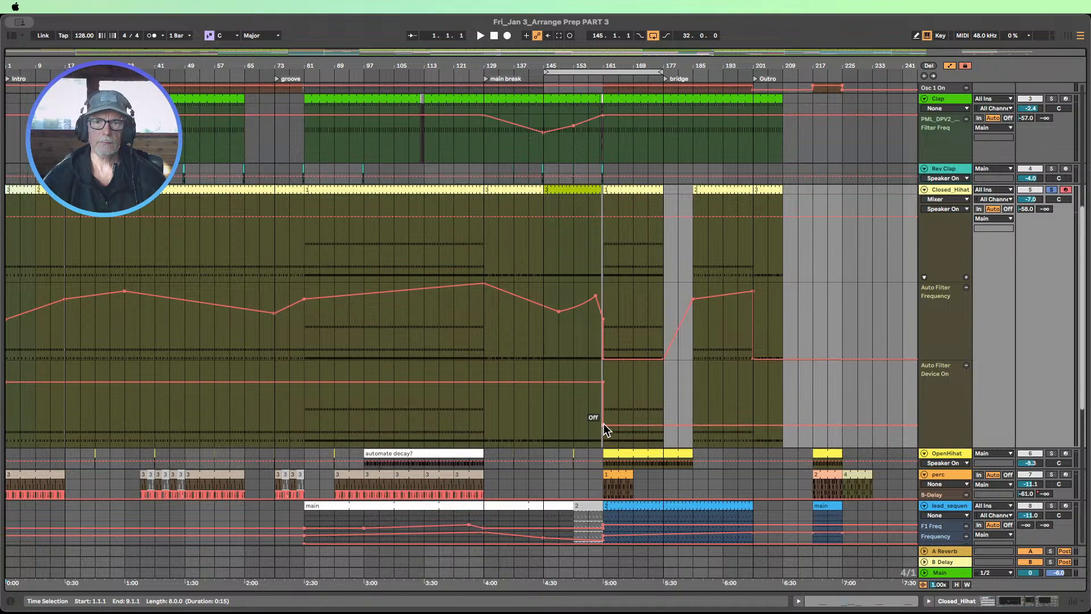
Step: Remove the low Closed_Hihat Auto Filter Frequency breakpoints from bar 161 to 185 and place a bar 161 breakpoint level with the one at bar 81
left_click_drag(604, 424, 693, 297)
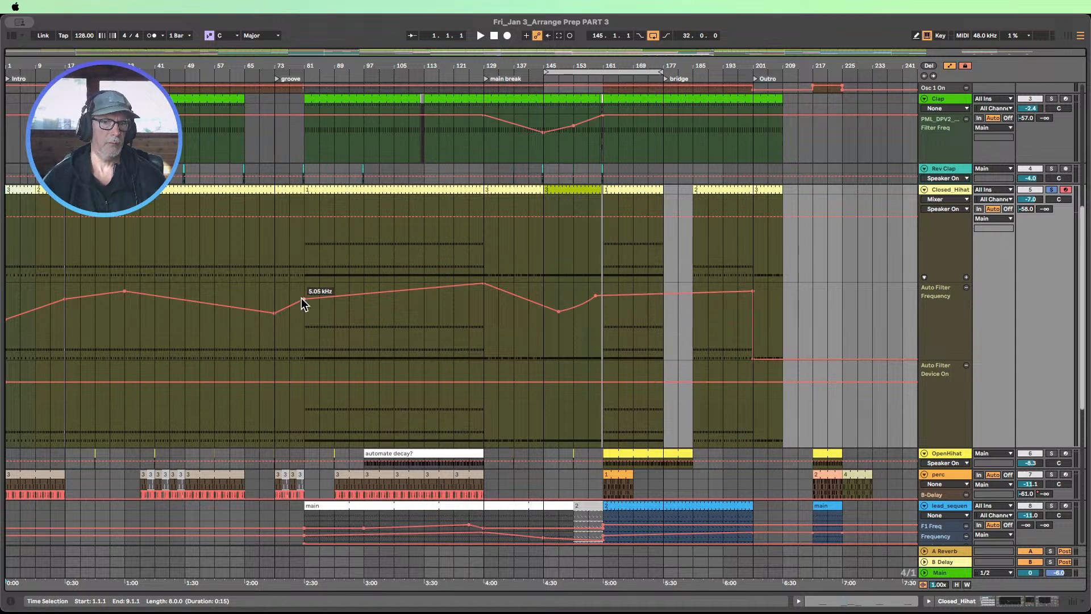
left_click(317, 340)
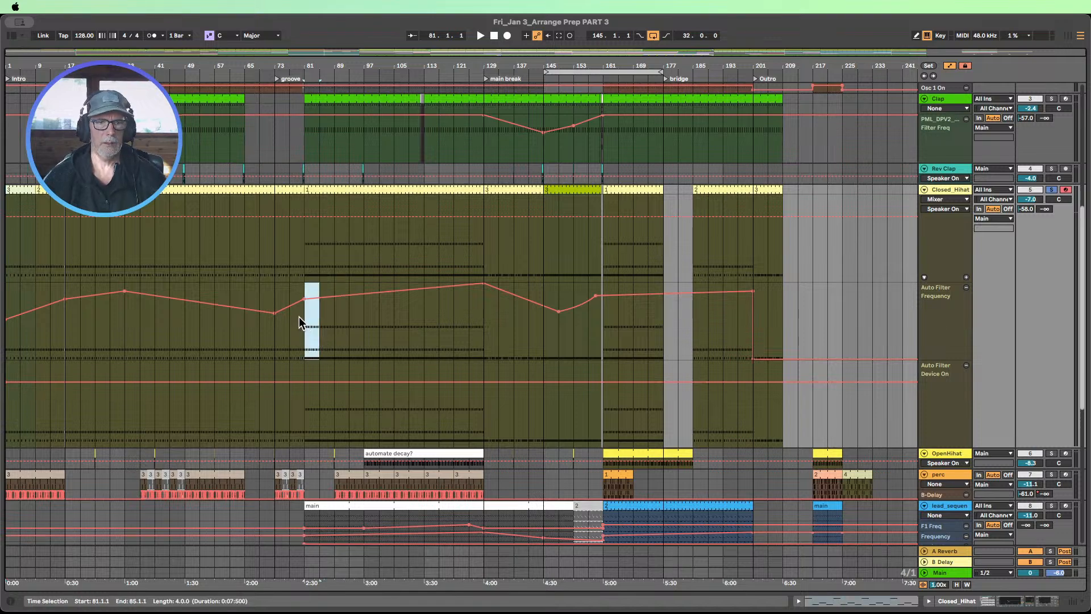
left_click(608, 329)
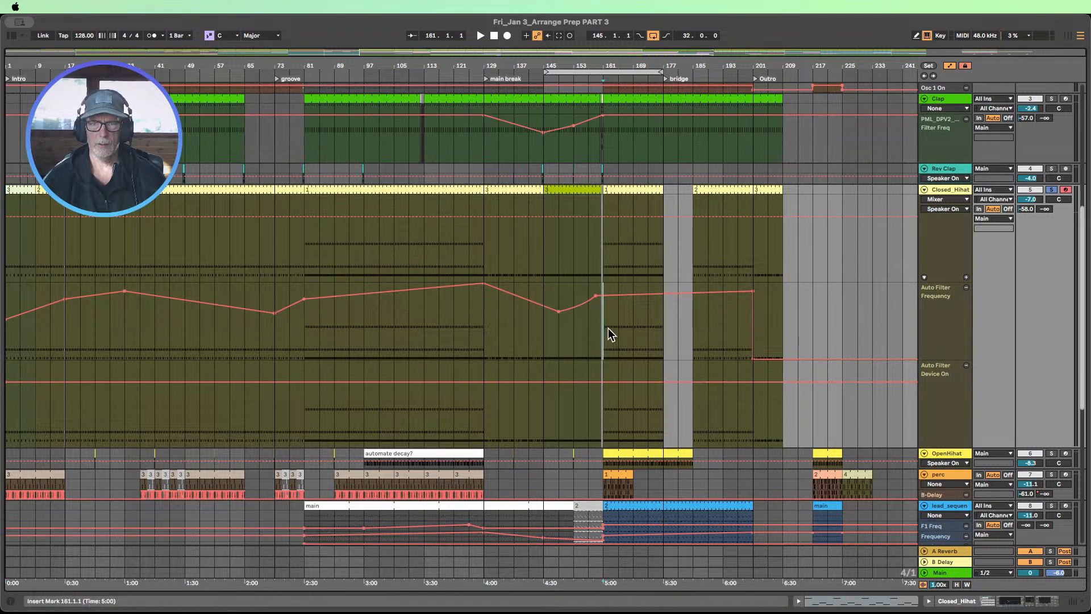
Step: Extend the Closed_Hihat clip that starts at bar 161 to bar 185, closing the gap before the following clip
left_click(711, 189)
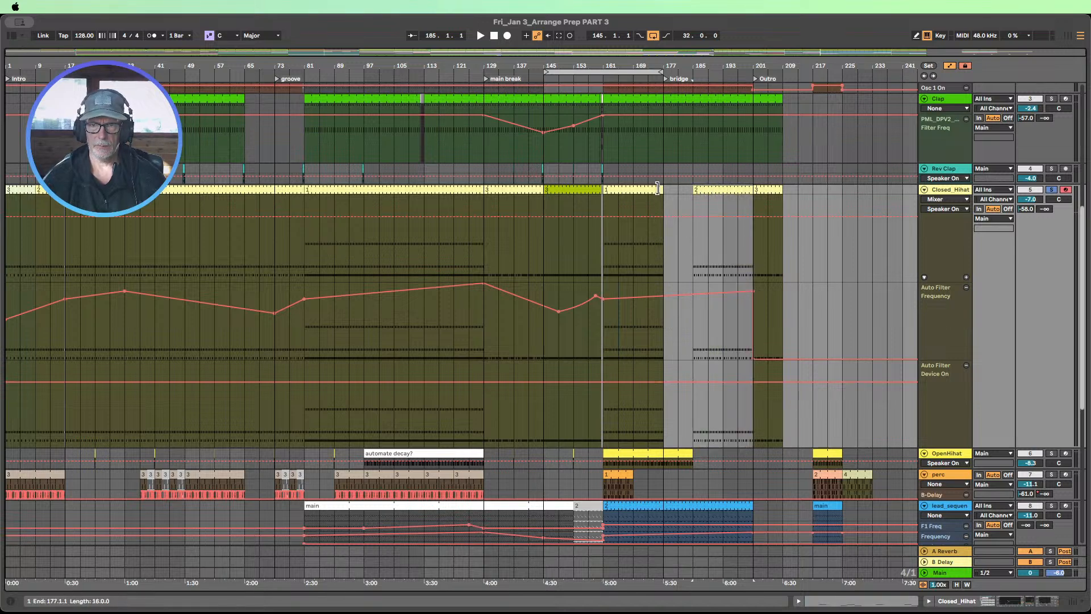
left_click_drag(663, 190, 687, 186)
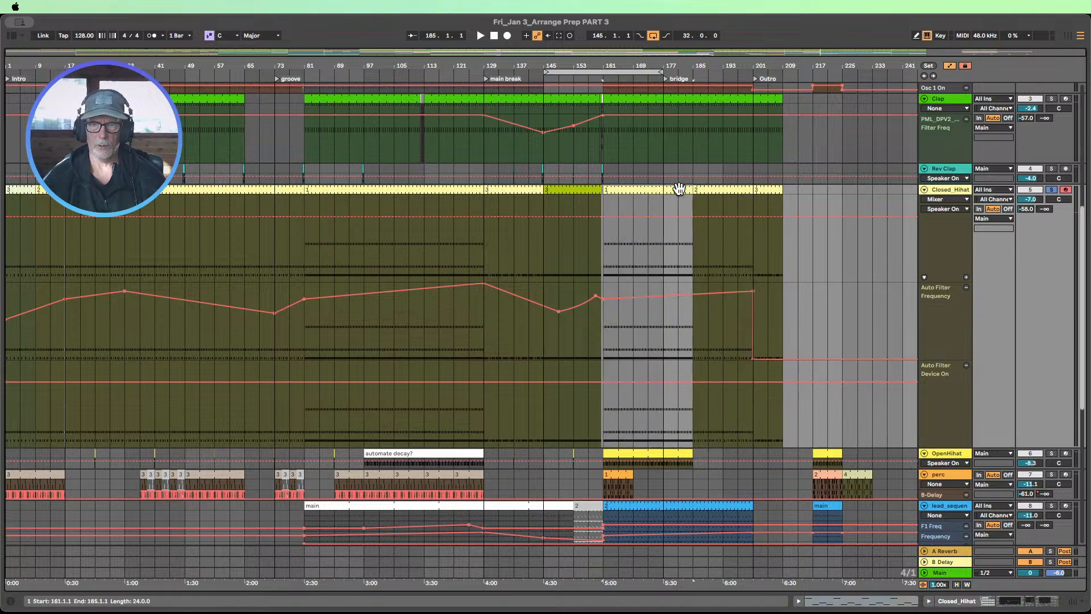
left_click(715, 191)
left_click(763, 188)
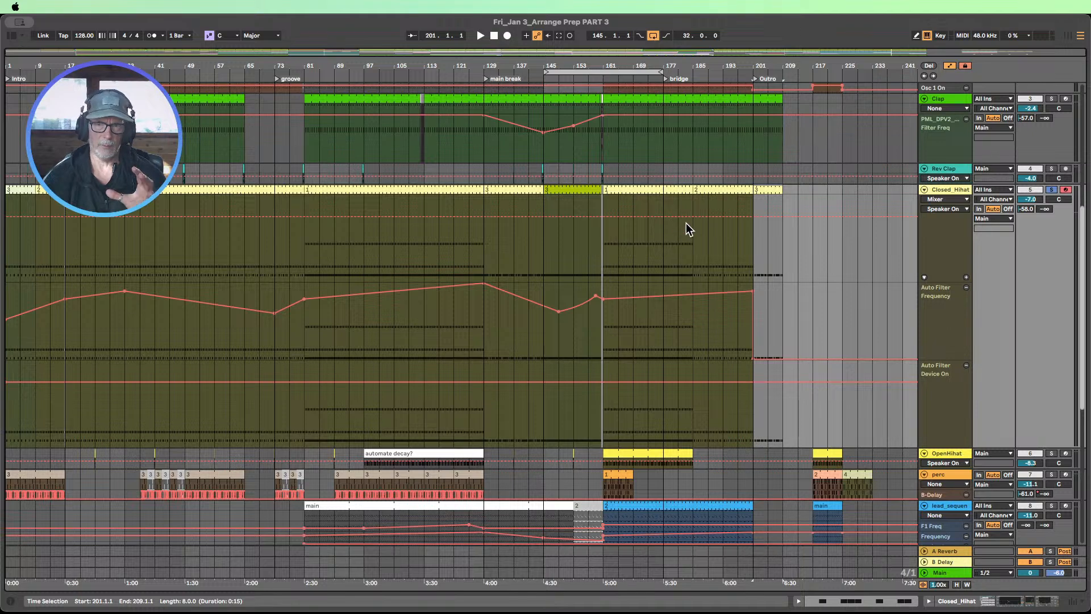
Step: Fit the track heights to the arrangement window and hide all automation lanes
scroll(739, 347, "down", 1)
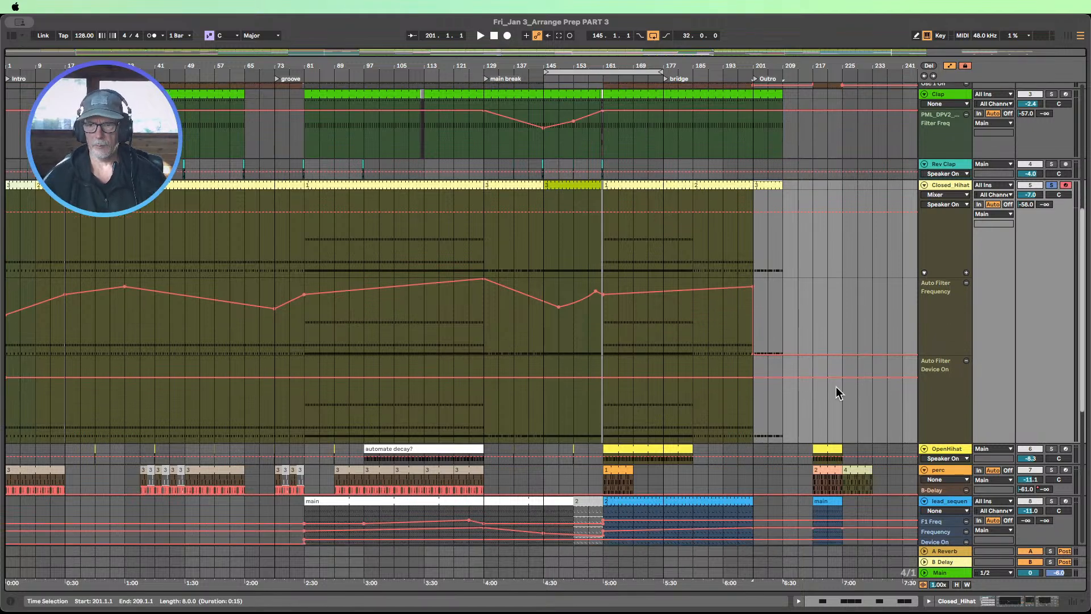
left_click(958, 585)
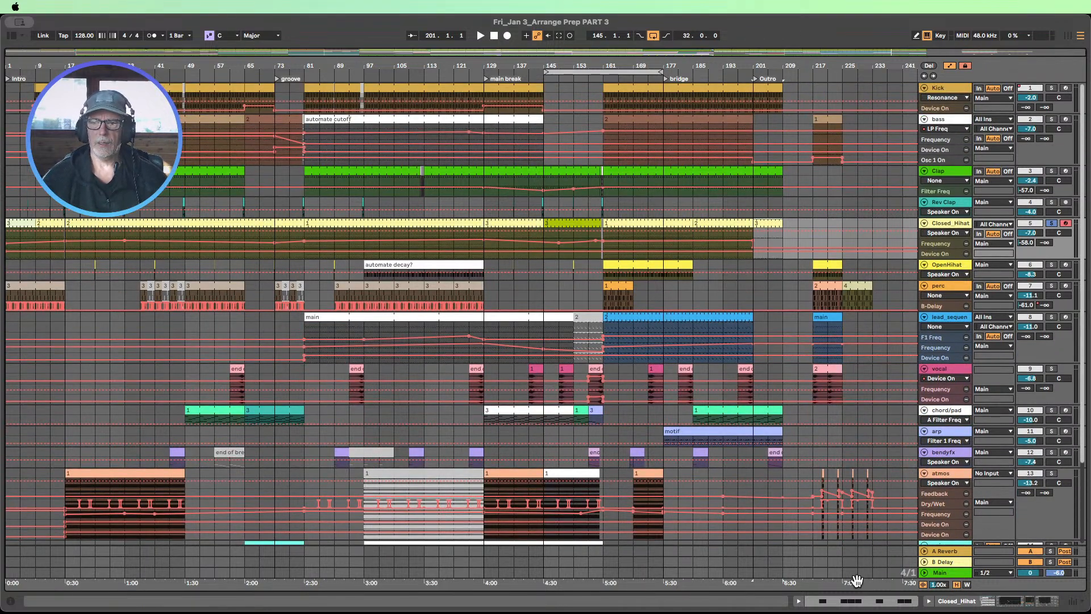
left_click(948, 65)
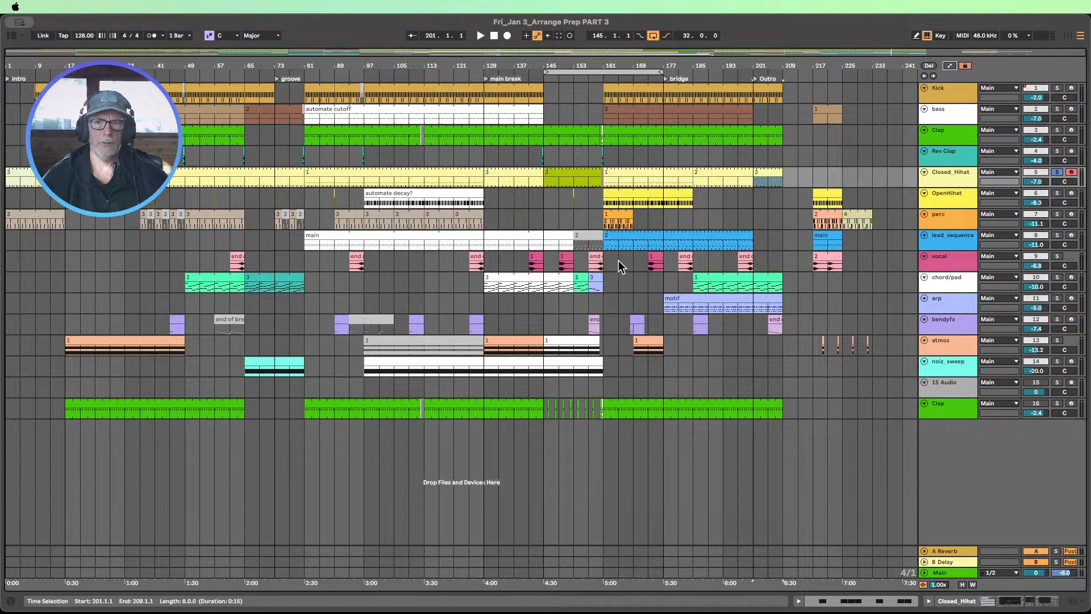
Step: Compare the sections at bars 161 to 169, 121 to 129 and 97 to 129 across all tracks
left_click_drag(635, 410, 595, 121)
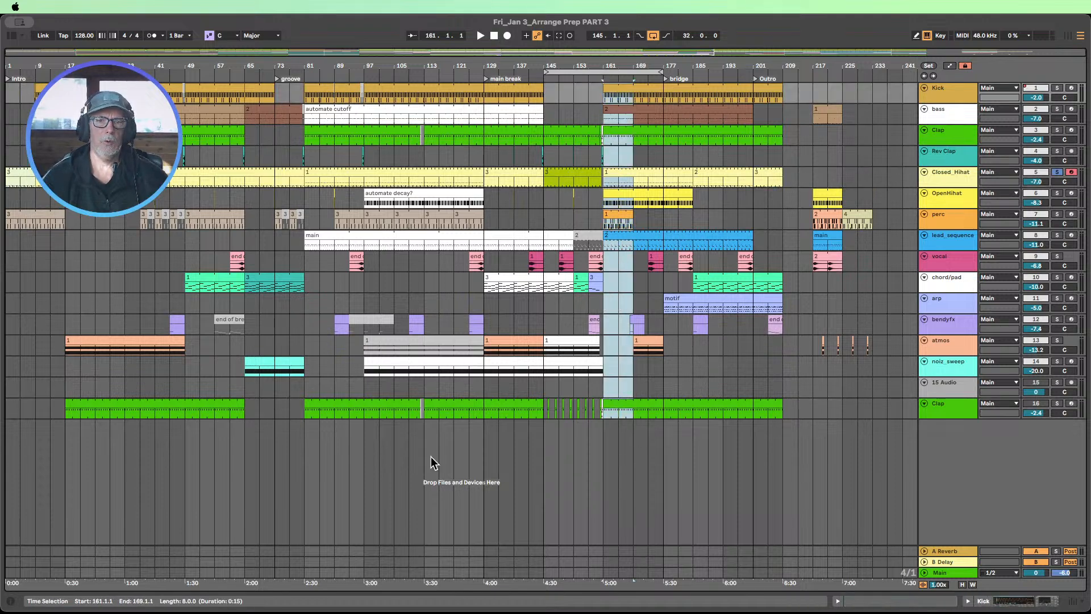
left_click_drag(483, 398, 458, 73)
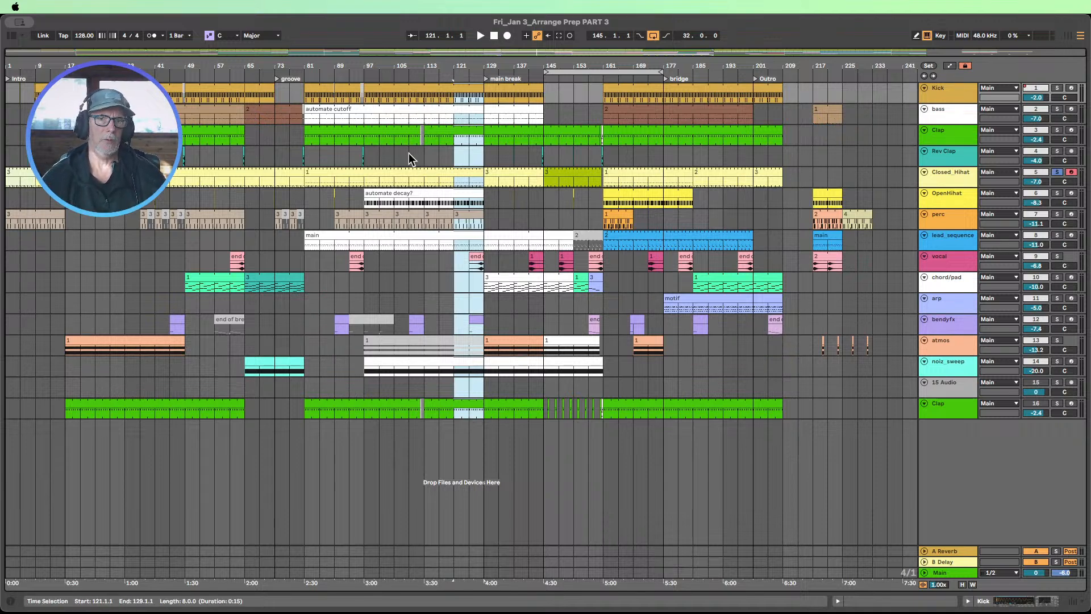
left_click_drag(367, 155, 374, 68)
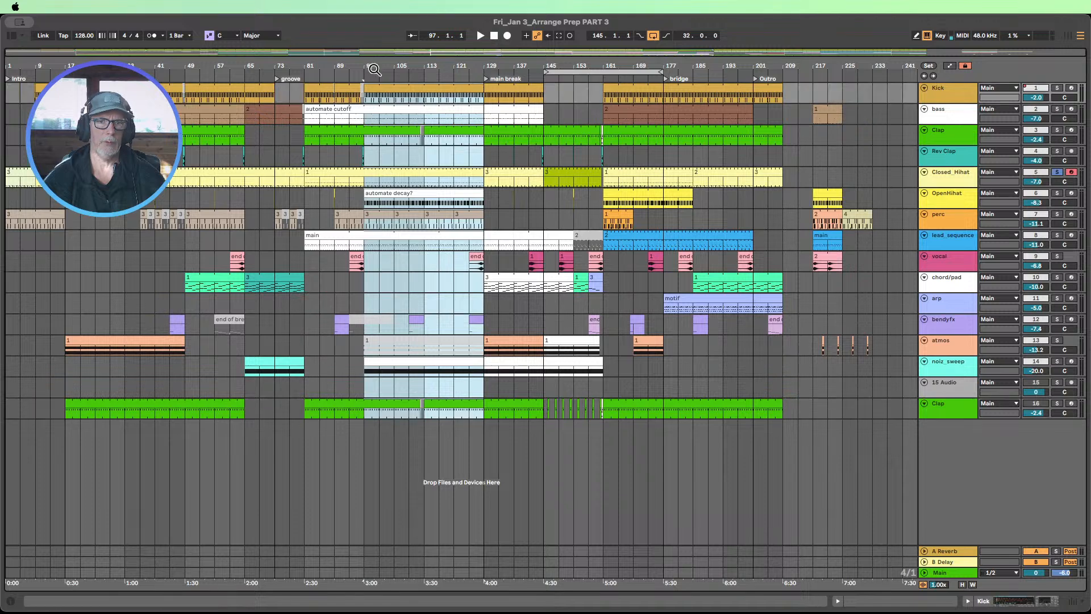
Step: Unsolo the Closed_Hihat track while playing the arrangement, and stop playback just after bar 161
left_click(407, 75)
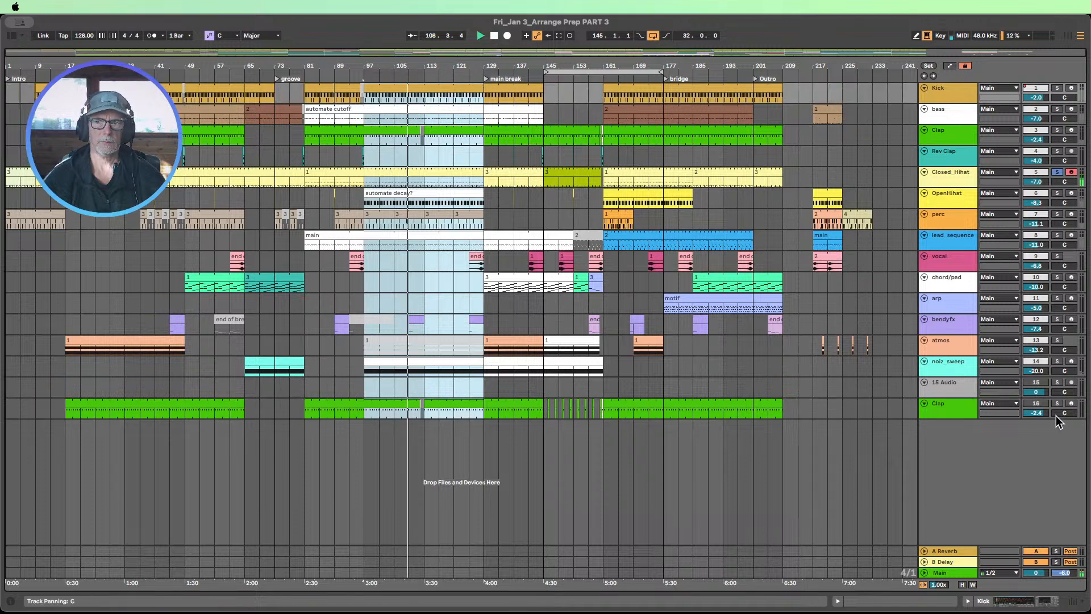
left_click(1057, 172)
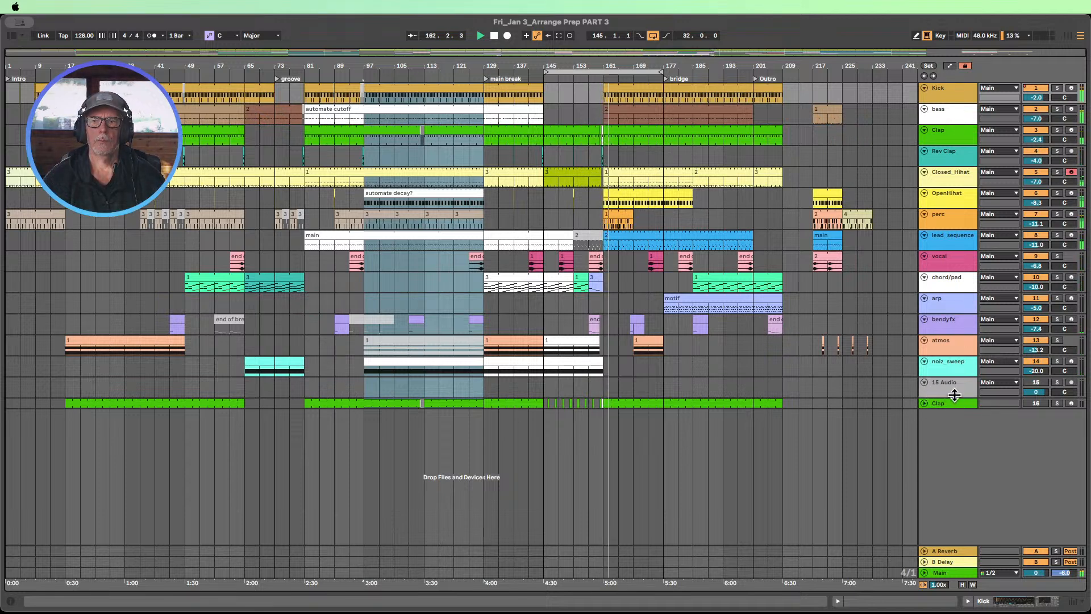
left_click(494, 36)
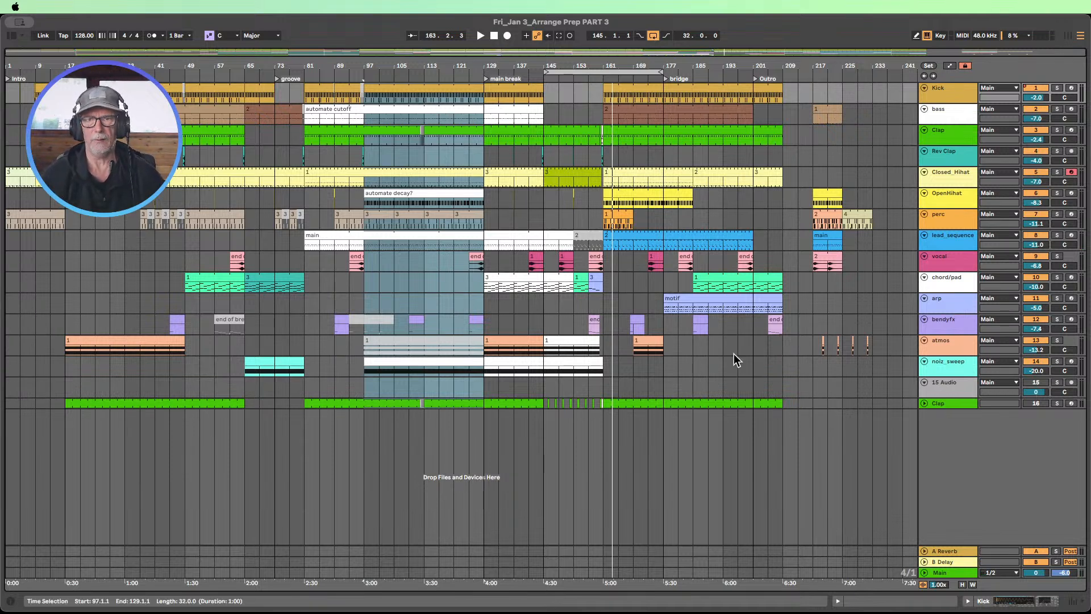
Step: Examine the chord/pad clip at bar 129, the vocal track from bar 161 to 177, and the atmos clip at bar 169
left_click(511, 286)
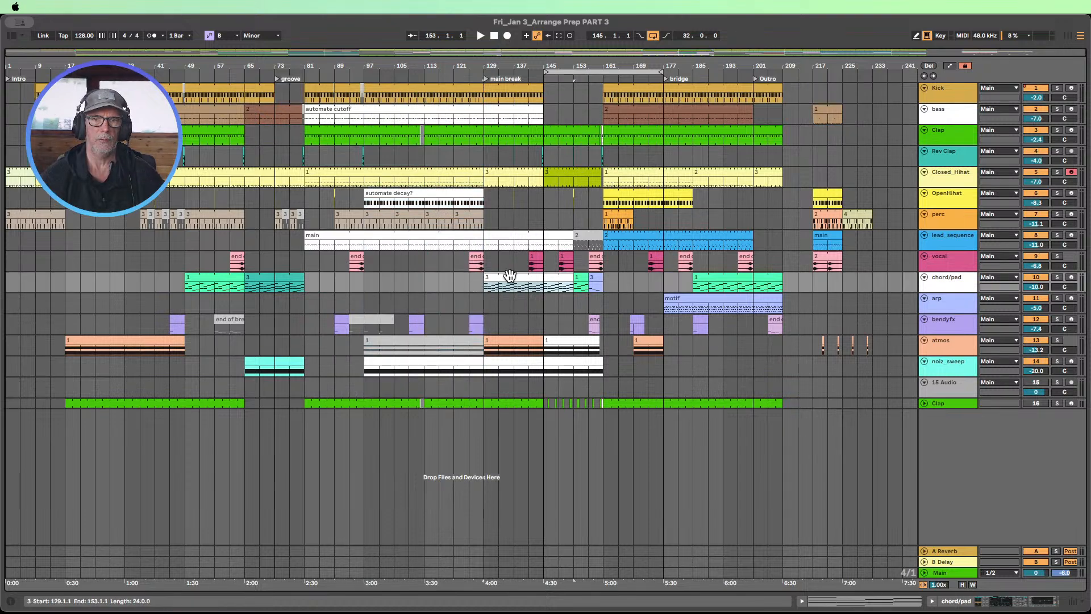
left_click(643, 347)
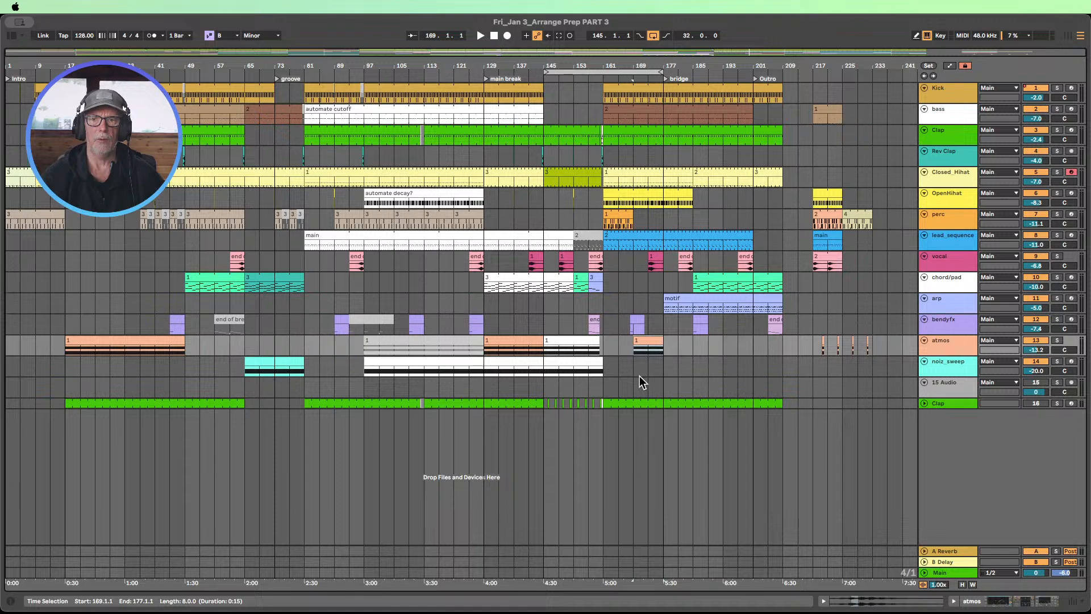
left_click_drag(609, 255, 664, 261)
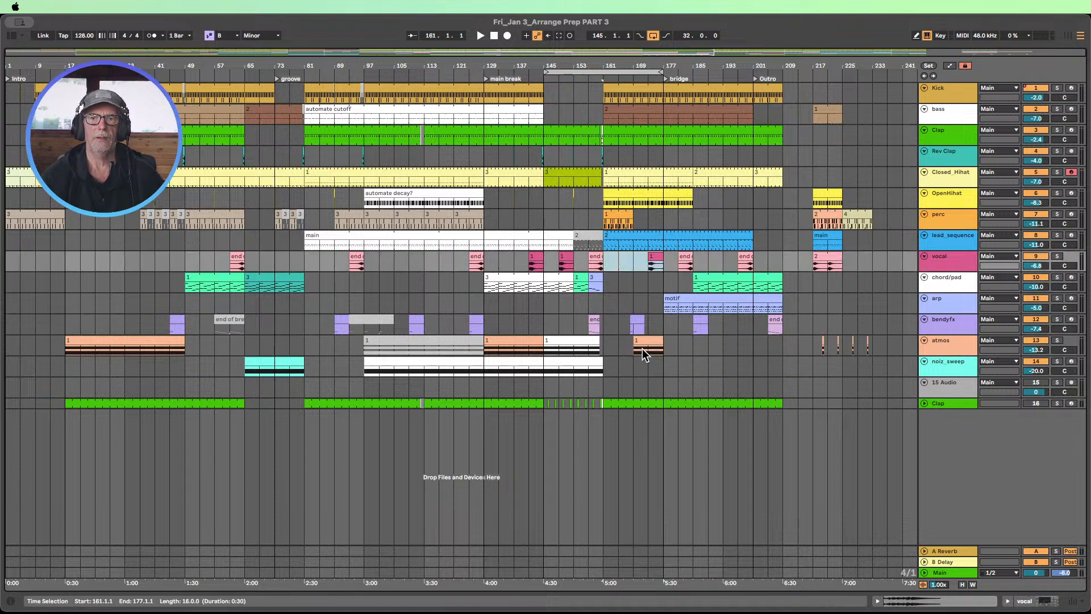
mouse_move(633, 338)
left_mouse_down()
mouse_move(606, 338)
mouse_move(633, 338)
left_mouse_up()
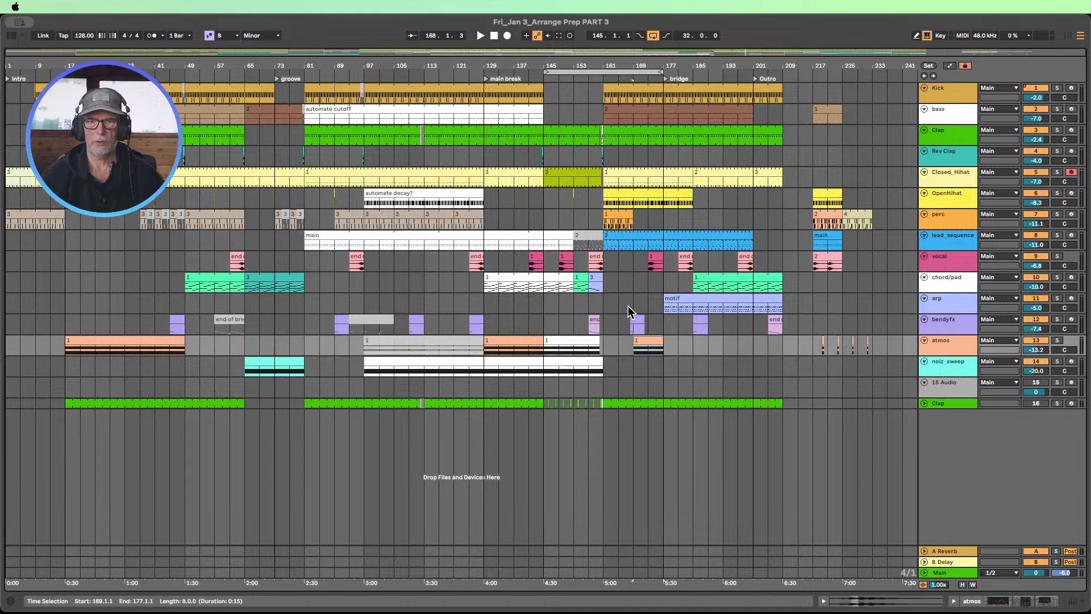
Step: While playing from about bar 153, delete the duplicate Clap track and extend the perc clip at bar 161 to bar 177
left_click(582, 74)
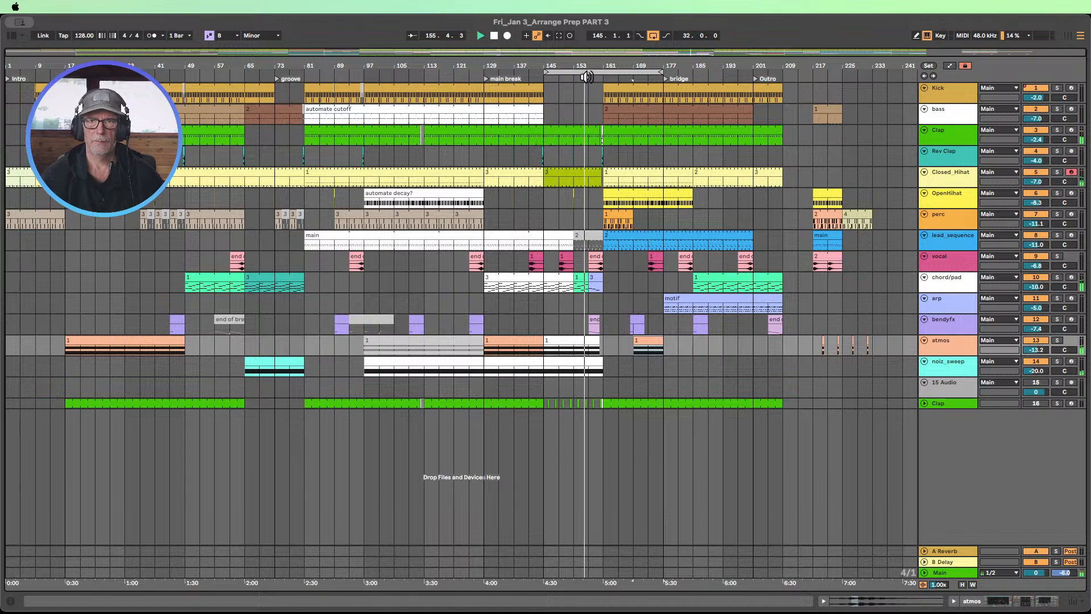
left_click(943, 401)
key("Delete")
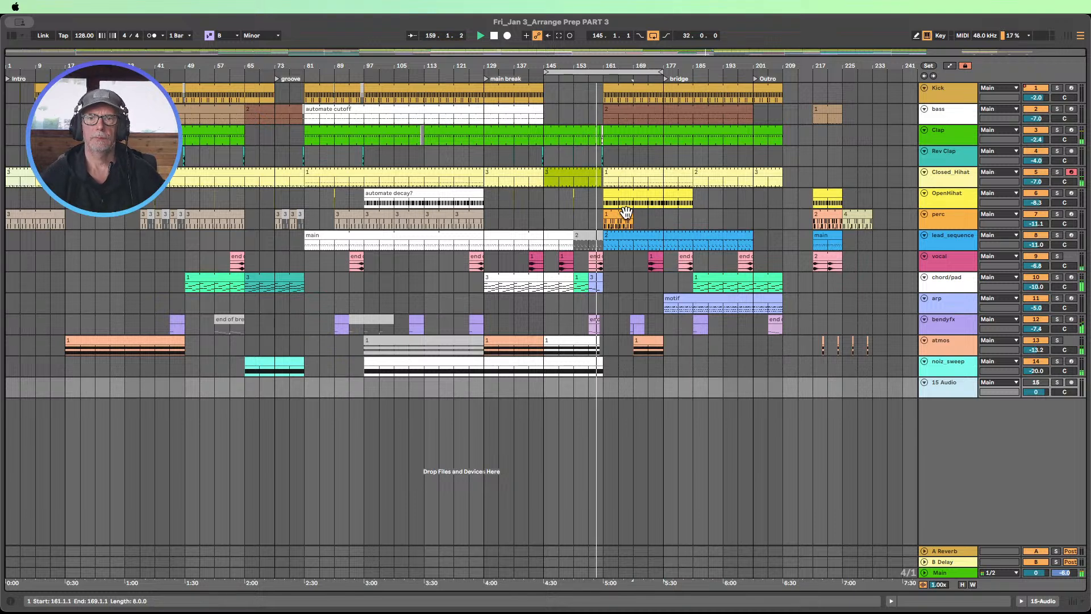
left_click_drag(628, 211, 663, 212)
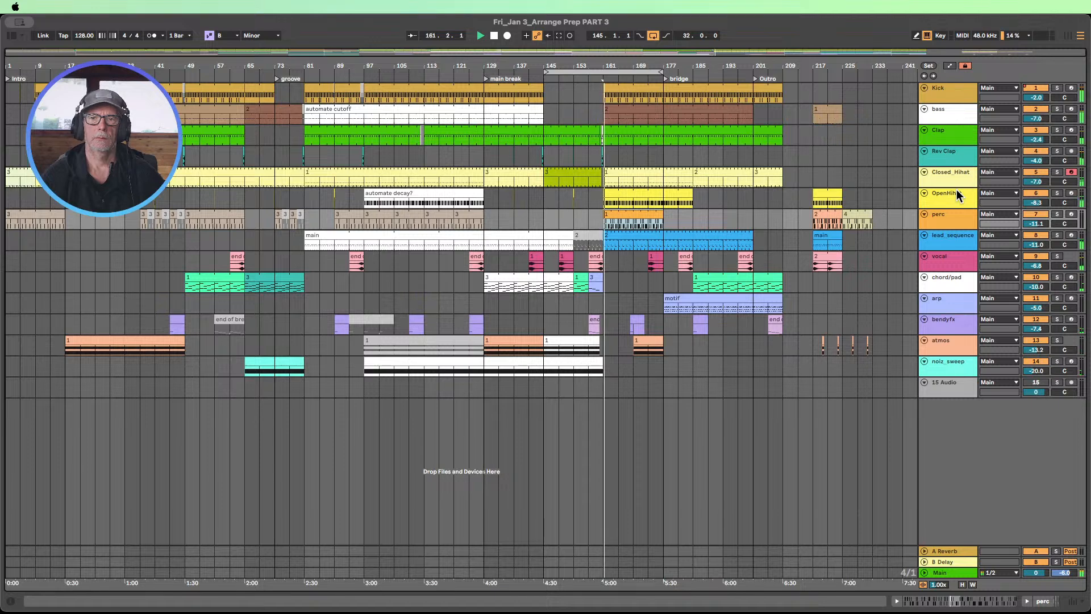
Step: Show the automation lanes, enlarge the bass LP Freq lane, and set its breakpoint at bar 161 to 85.5 Hz
left_click(947, 242)
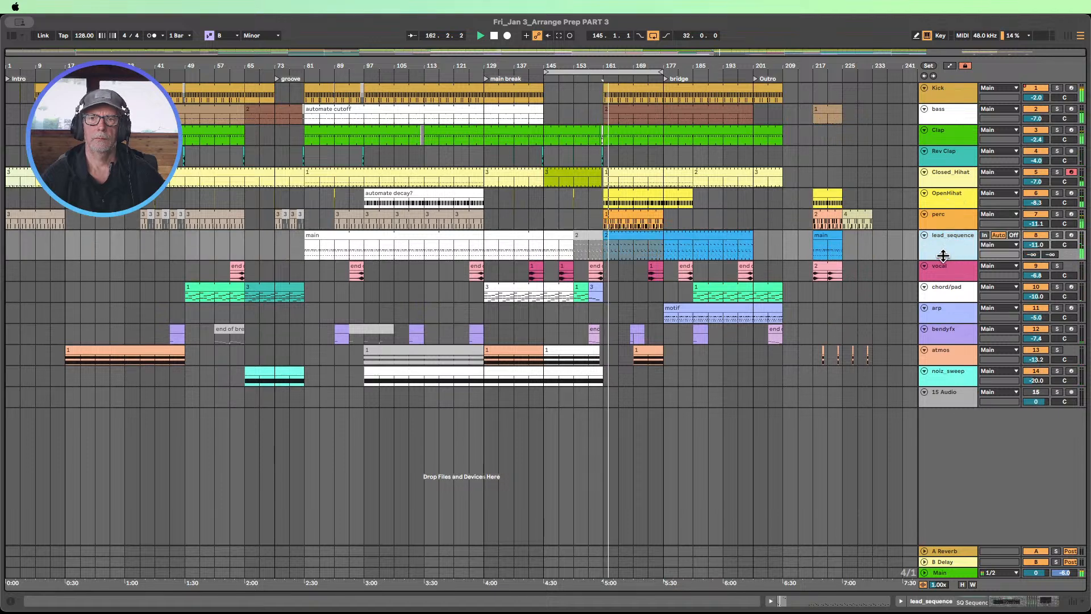
left_click(943, 118)
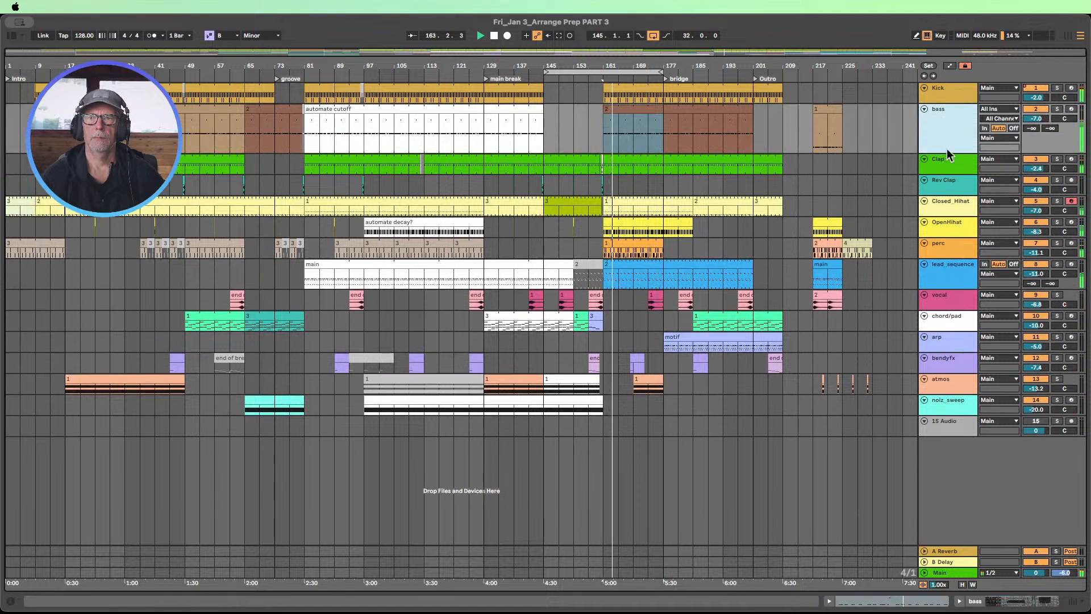
left_click(951, 66)
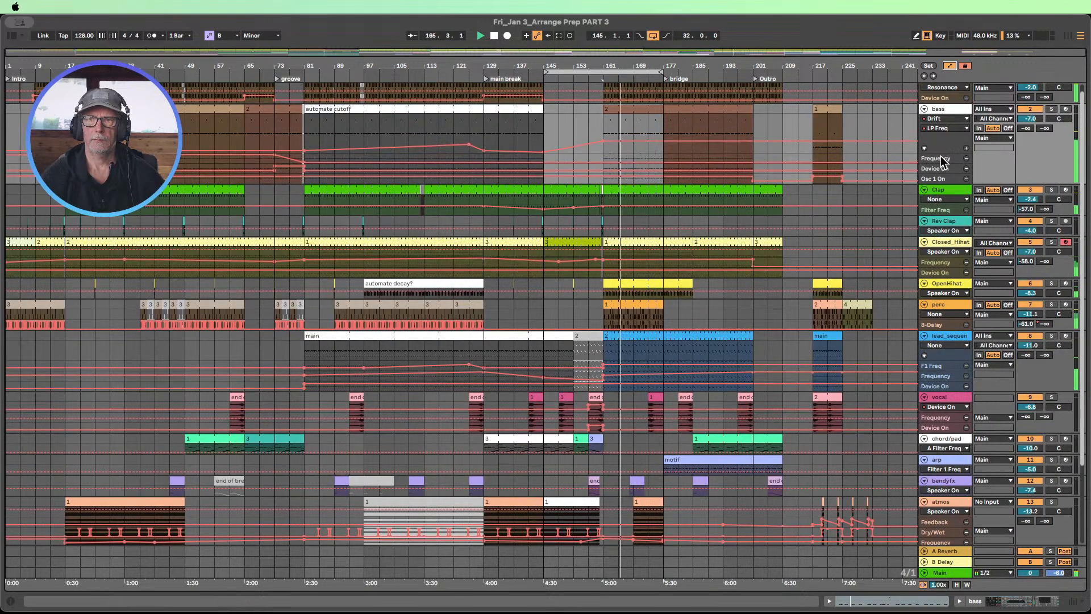
left_click_drag(942, 153, 957, 239)
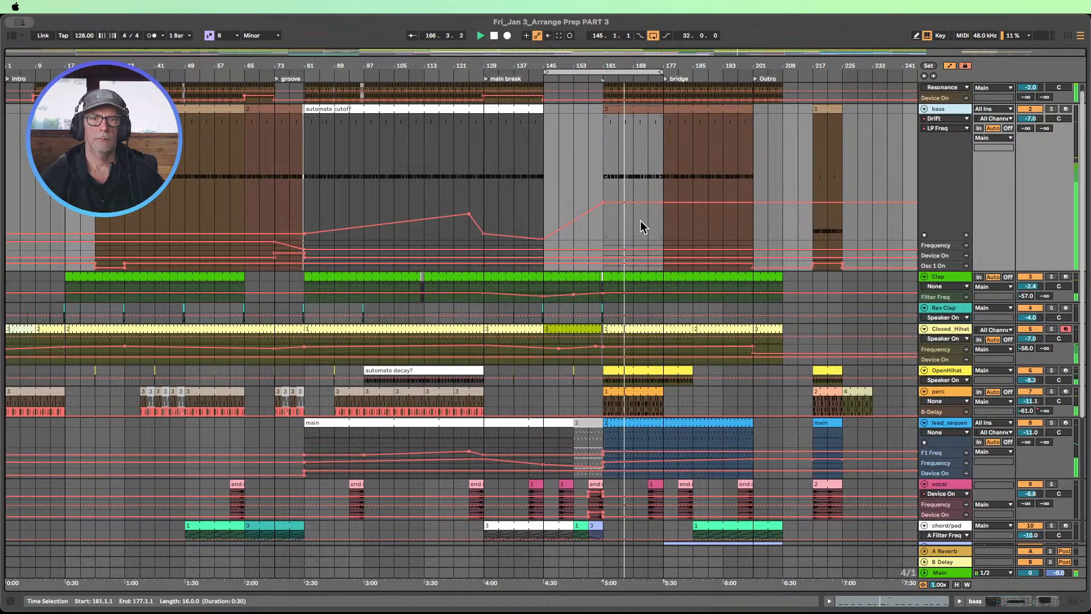
mouse_move(604, 202)
left_mouse_down()
mouse_move(603, 217)
mouse_move(605, 203)
left_mouse_up()
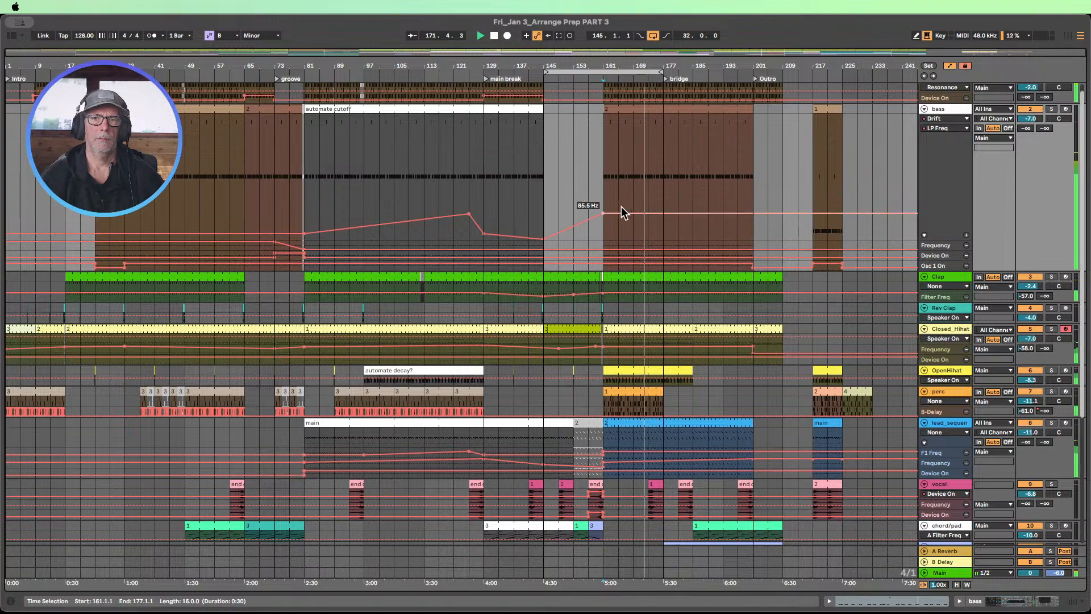
Step: Enlarge the Auto Filter Frequency and Delay Dry/Wet automation lanes of the atmos track
scroll(640, 208, "down", 5)
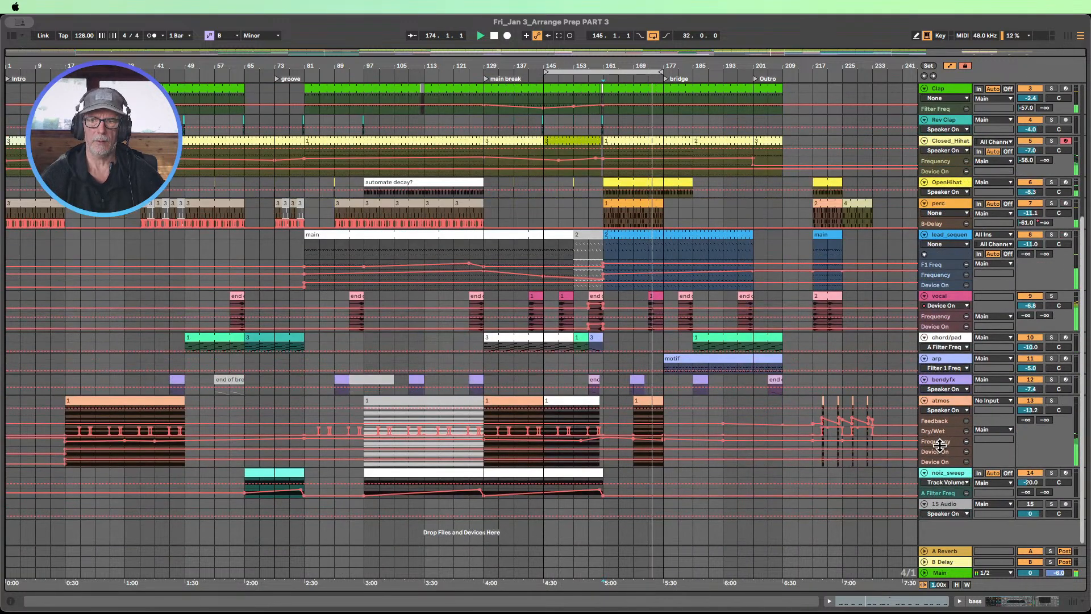
left_click_drag(941, 445, 944, 474)
scroll(940, 444, "down", 2)
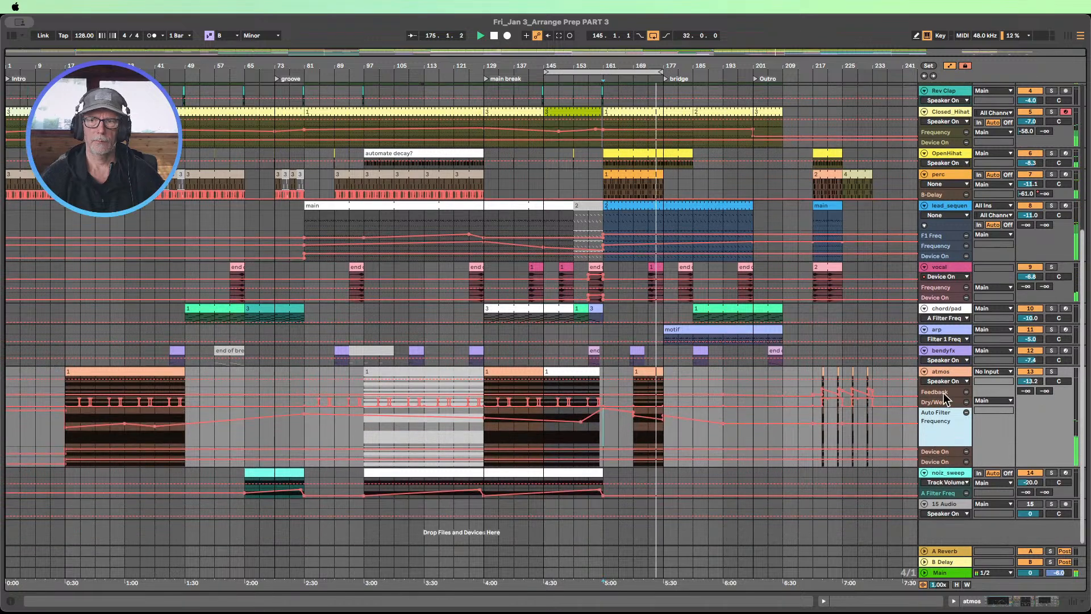
left_click_drag(943, 407, 943, 446)
scroll(948, 419, "down", 2)
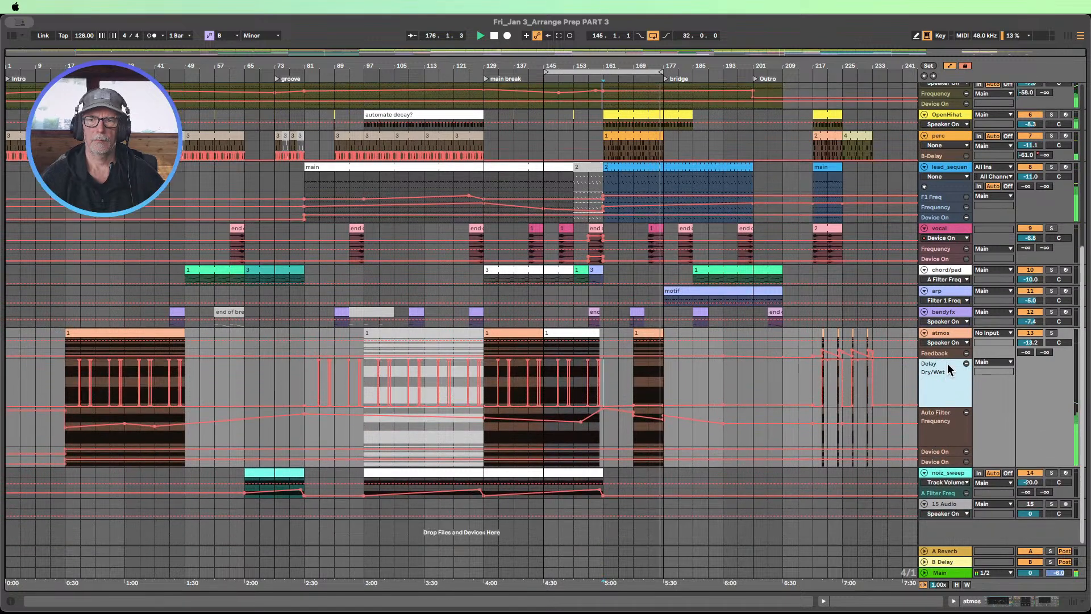
Step: Enlarge the Delay Feedback and Auto Filter Frequency automation lanes of the atmos track
left_click_drag(944, 357, 944, 426)
scroll(947, 426, "down", 4)
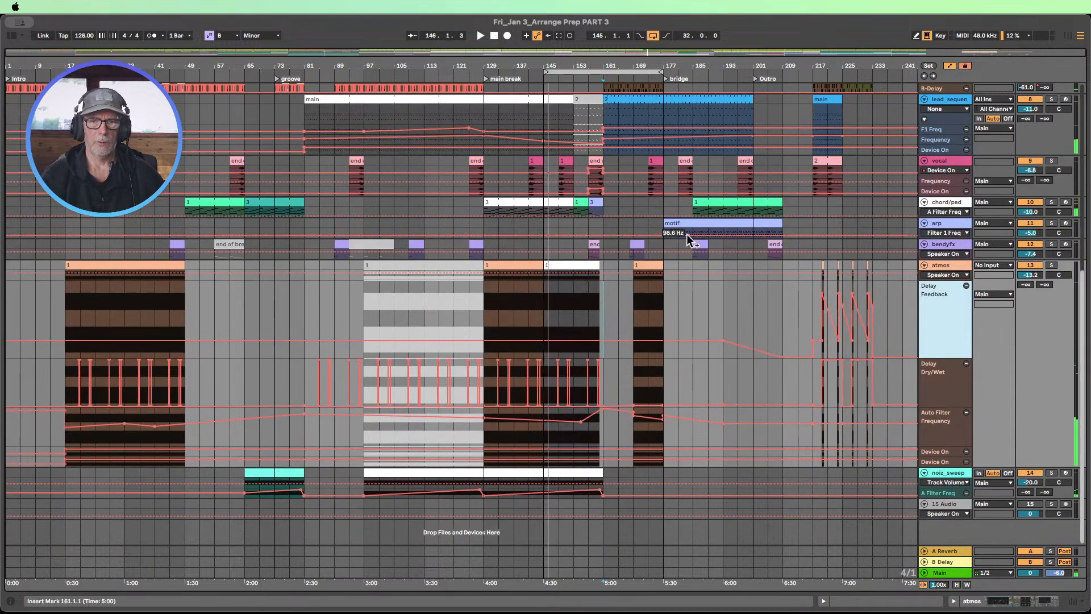
left_click_drag(670, 67, 490, 125)
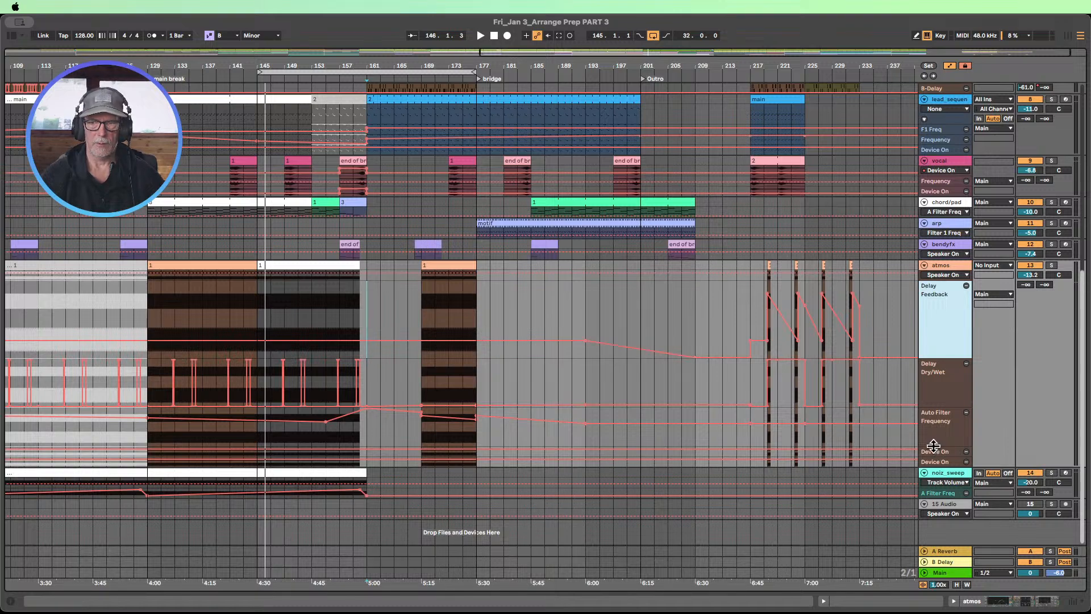
left_click_drag(933, 445, 933, 493)
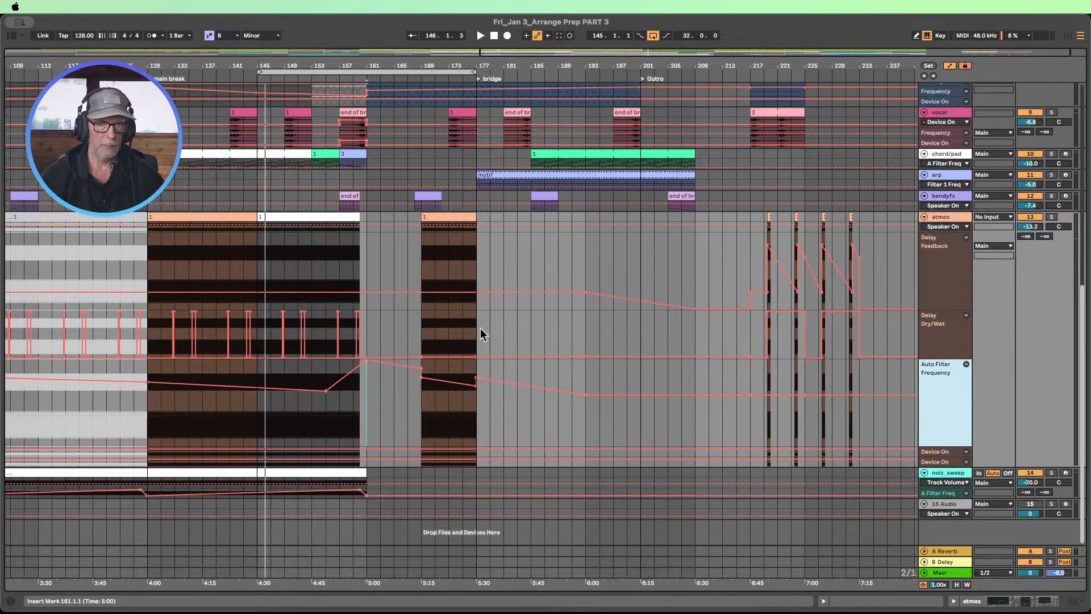
left_click_drag(440, 66, 564, 57)
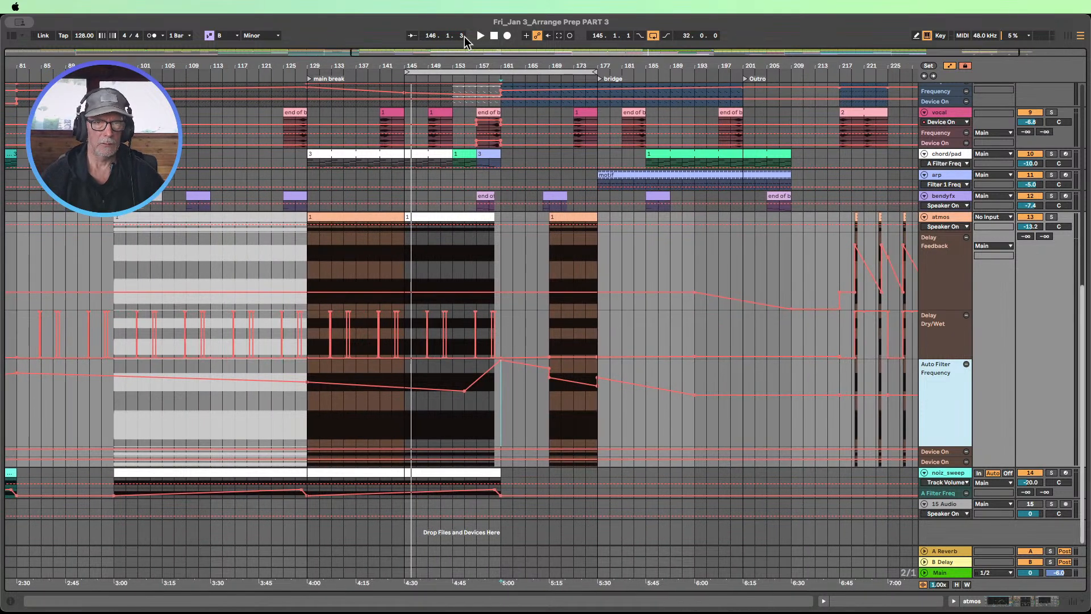
left_click_drag(441, 71, 565, 69)
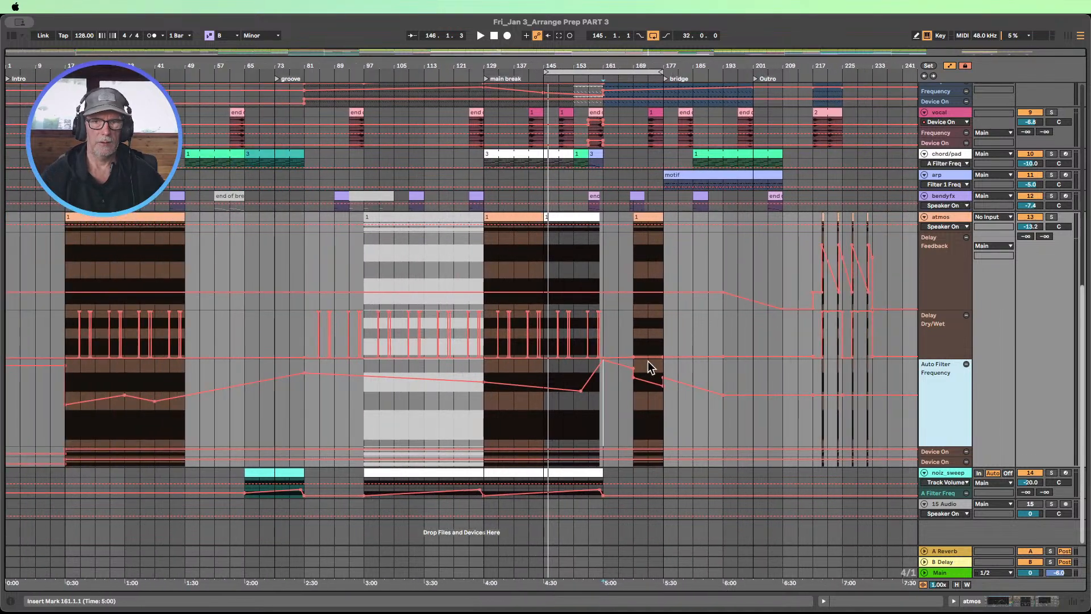
Step: Copy the atmos Delay Dry/Wet automation of bars 129 to 137 to bar 169, under the short clip
left_click_drag(488, 316, 513, 316)
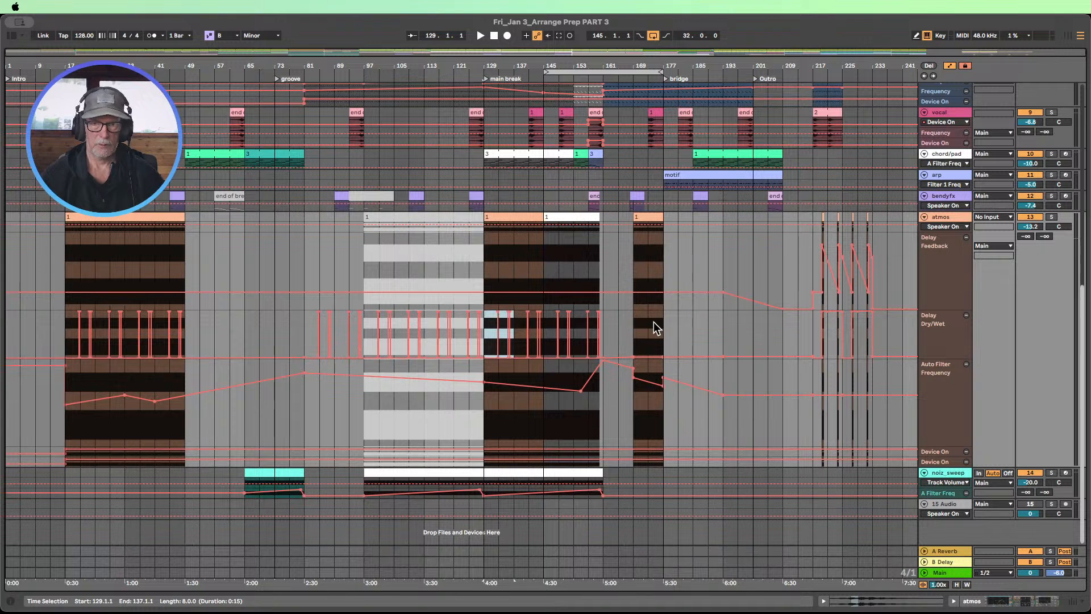
left_click(637, 322)
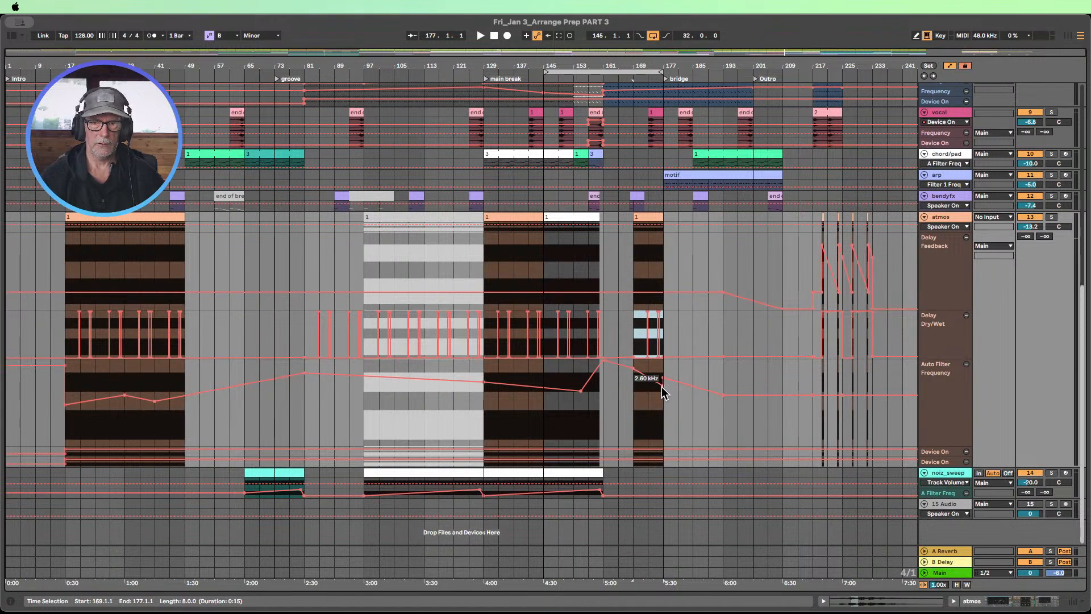
Step: Delete the atmos Auto Filter Frequency breakpoints between bars 169 and 193 for one continuous fall to bar 217
left_click_drag(663, 390, 664, 385)
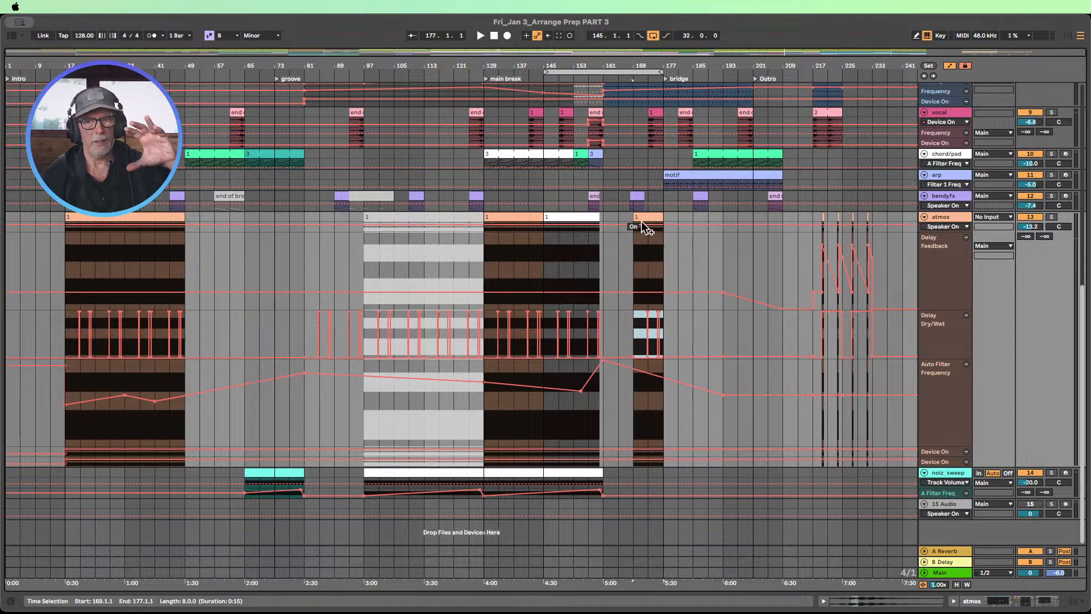
scroll(654, 282, "up", 6)
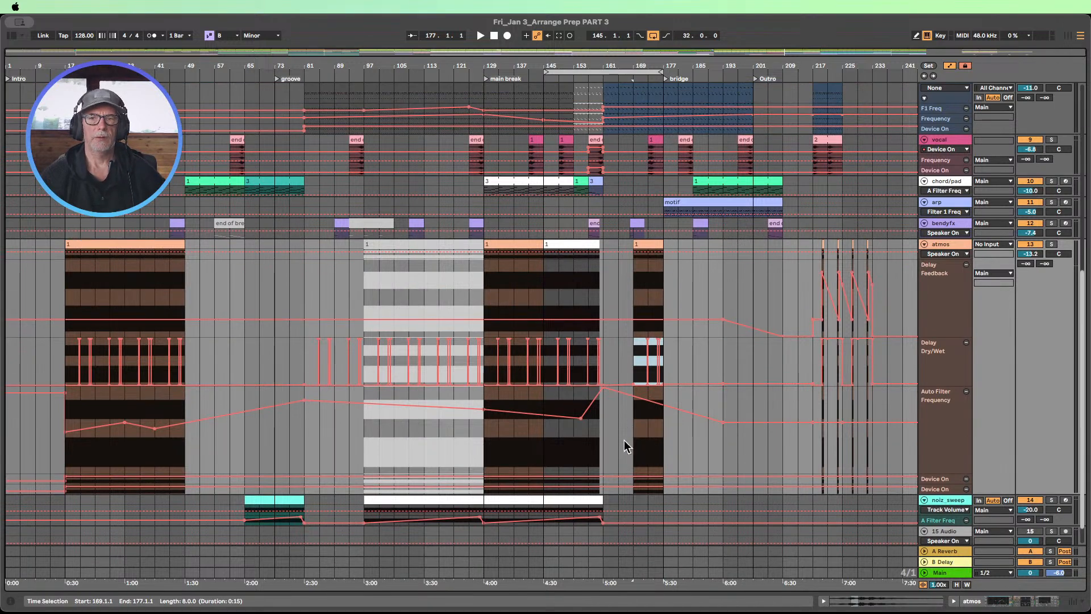
scroll(659, 165, "down", 3)
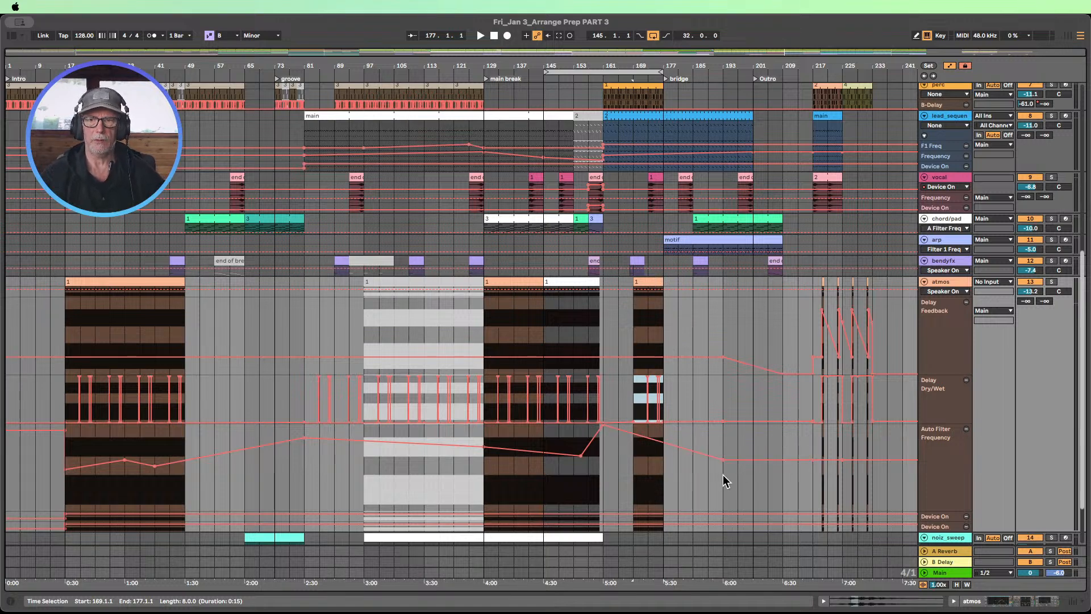
left_click(720, 460)
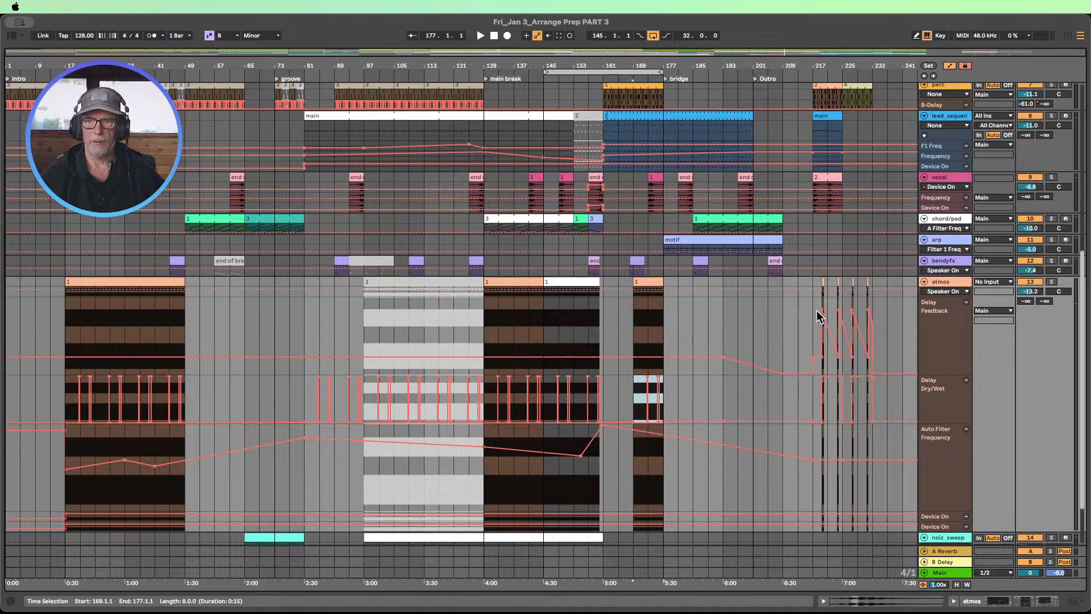
Step: Remove the atmos Delay Feedback breakpoints between bars 193 and 217 to keep the level flat up to the outro clips
left_click(812, 358)
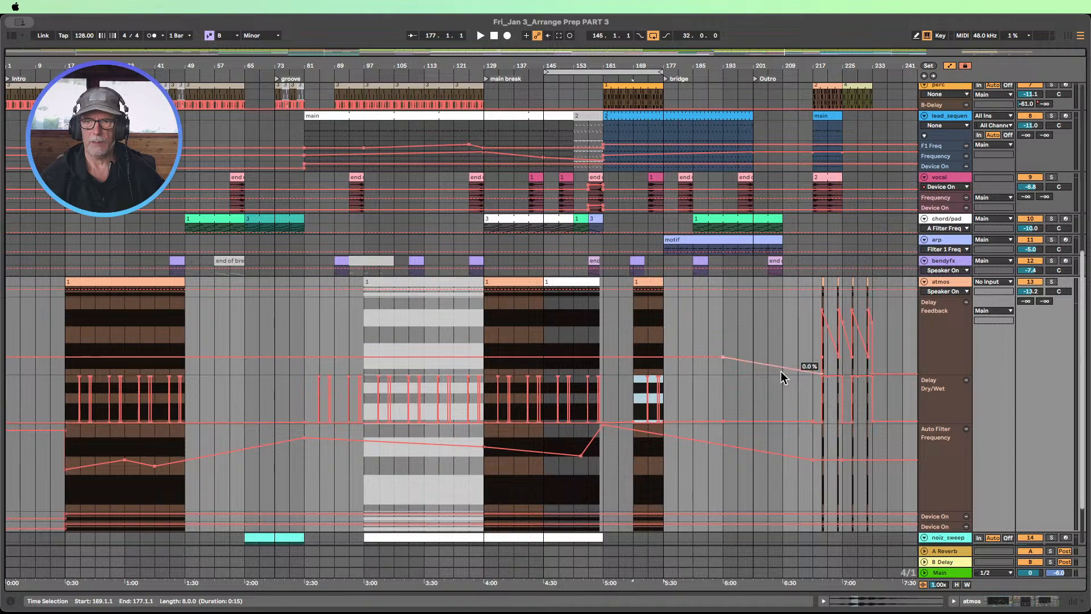
left_click(782, 373)
left_click(822, 373)
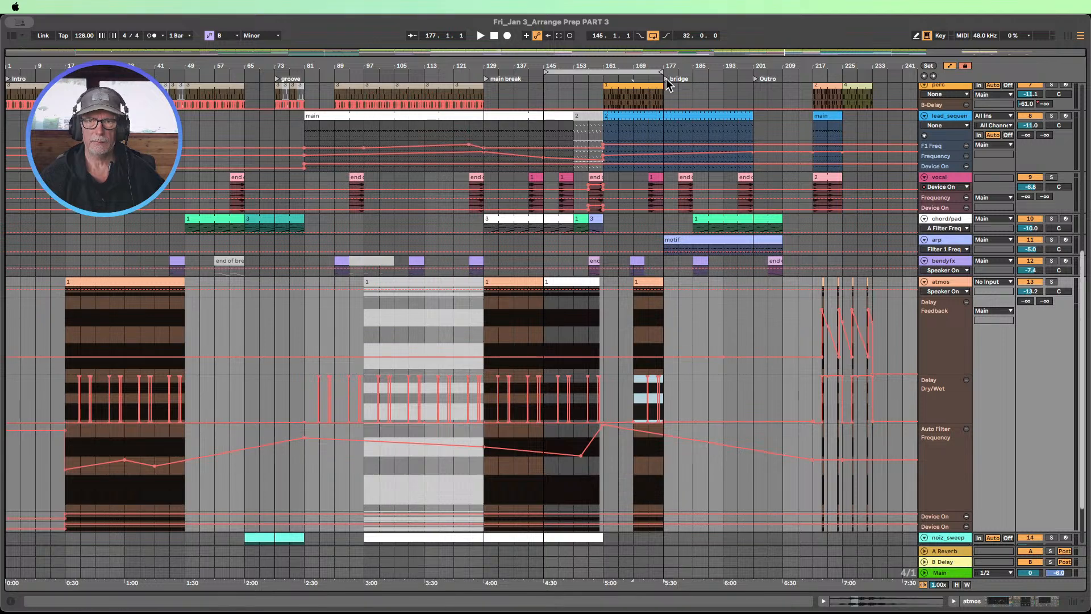
left_click_drag(669, 65, 669, 66)
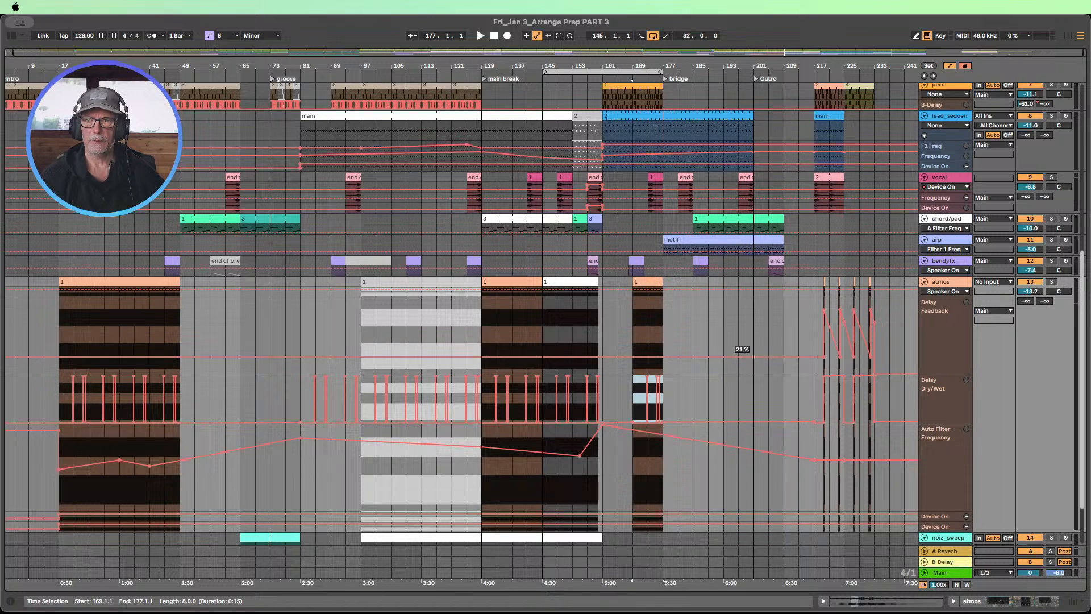
Step: Enlarge the atmos Delay and Auto Filter Device On lanes to check them, and fit all tracks to the arrangement height
scroll(781, 341, "down", 3)
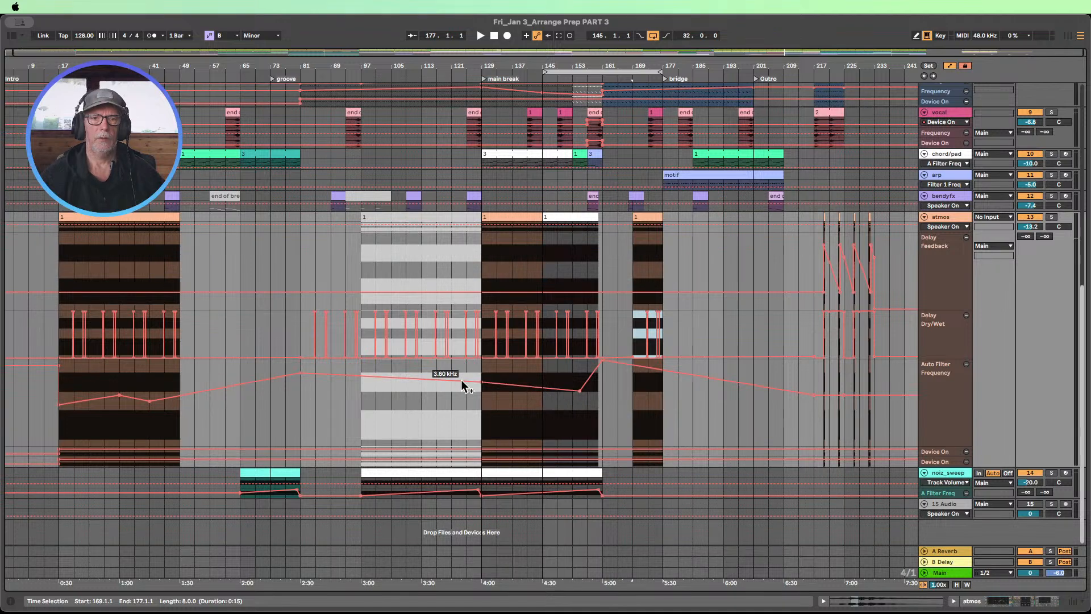
left_click_drag(932, 455, 939, 515)
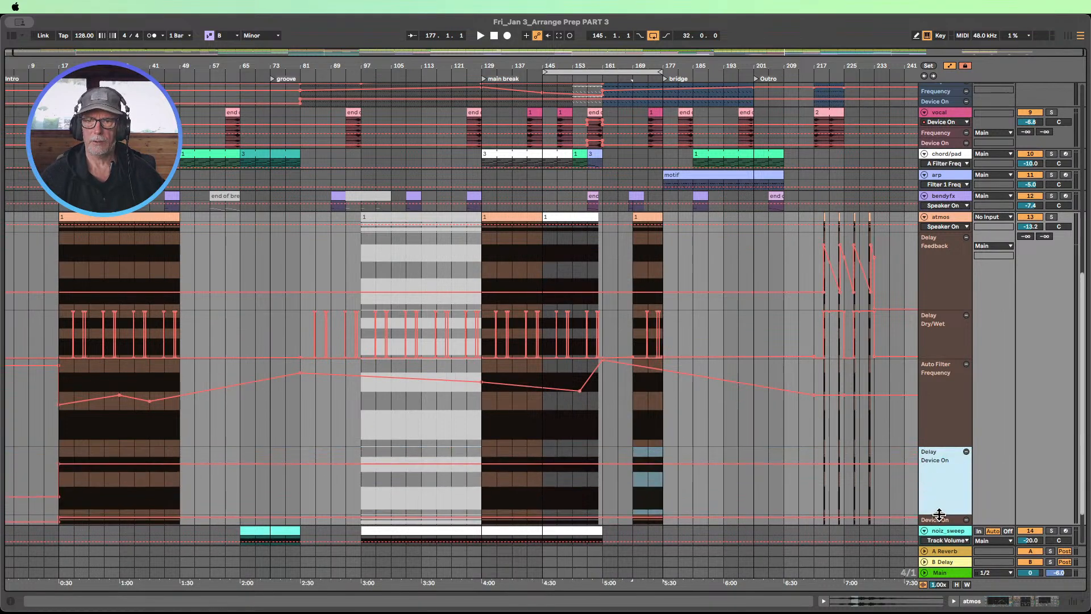
scroll(901, 410, "down", 3)
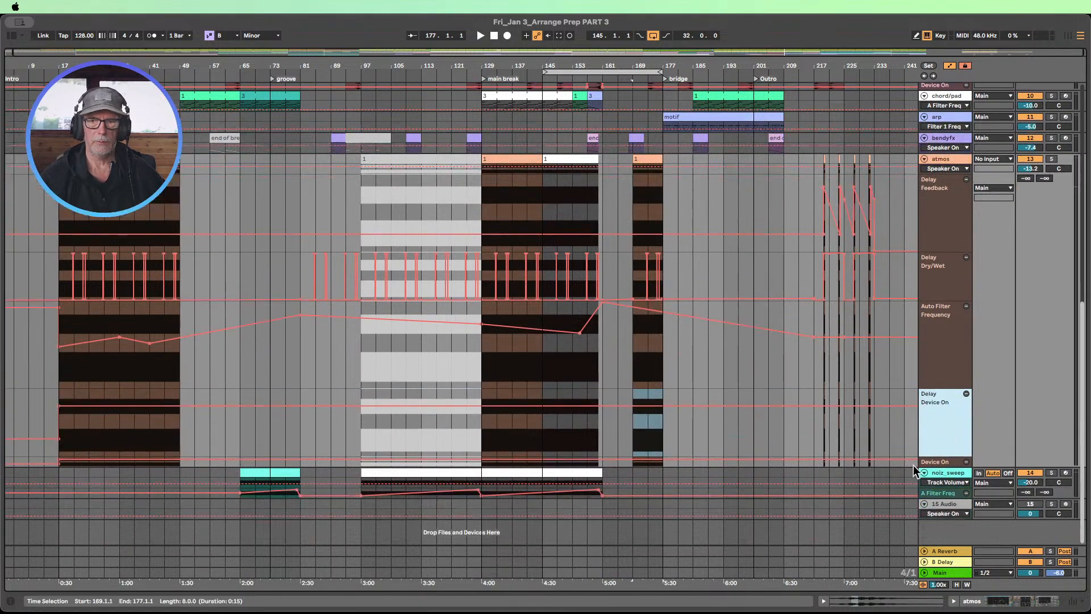
left_click_drag(934, 463, 936, 501)
scroll(868, 407, "down", 2)
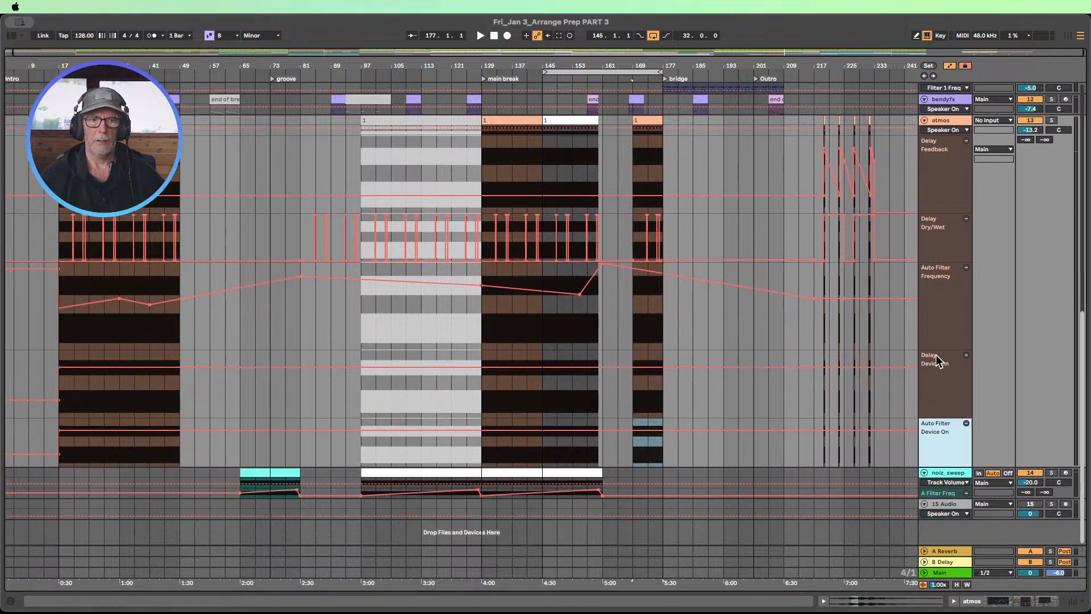
scroll(936, 357, "up", 3)
scroll(932, 359, "down", 3)
scroll(926, 363, "up", 3)
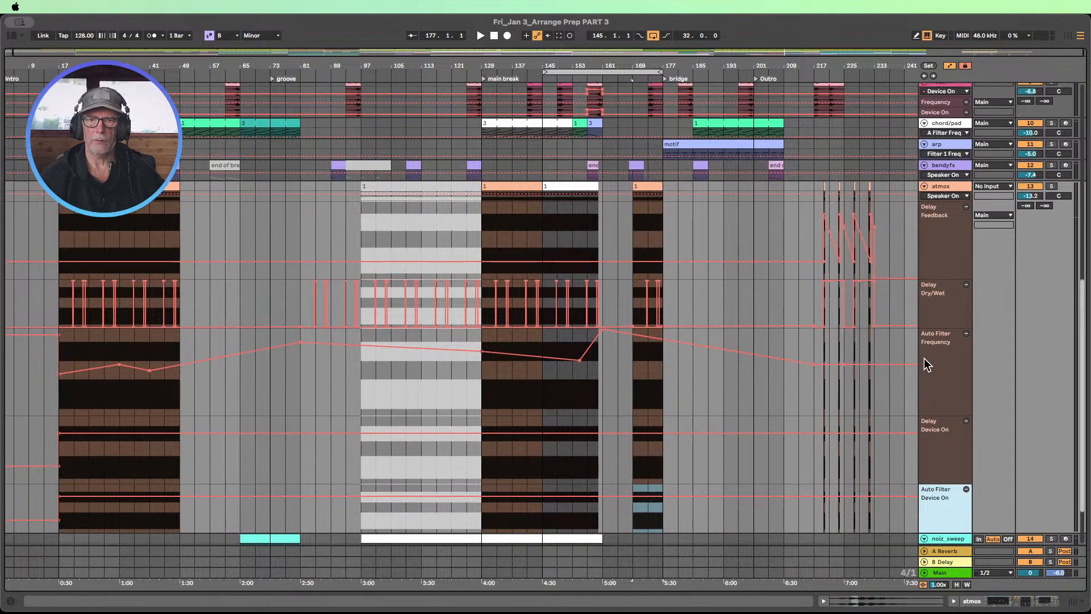
scroll(916, 353, "up", 5)
scroll(703, 296, "down", 6)
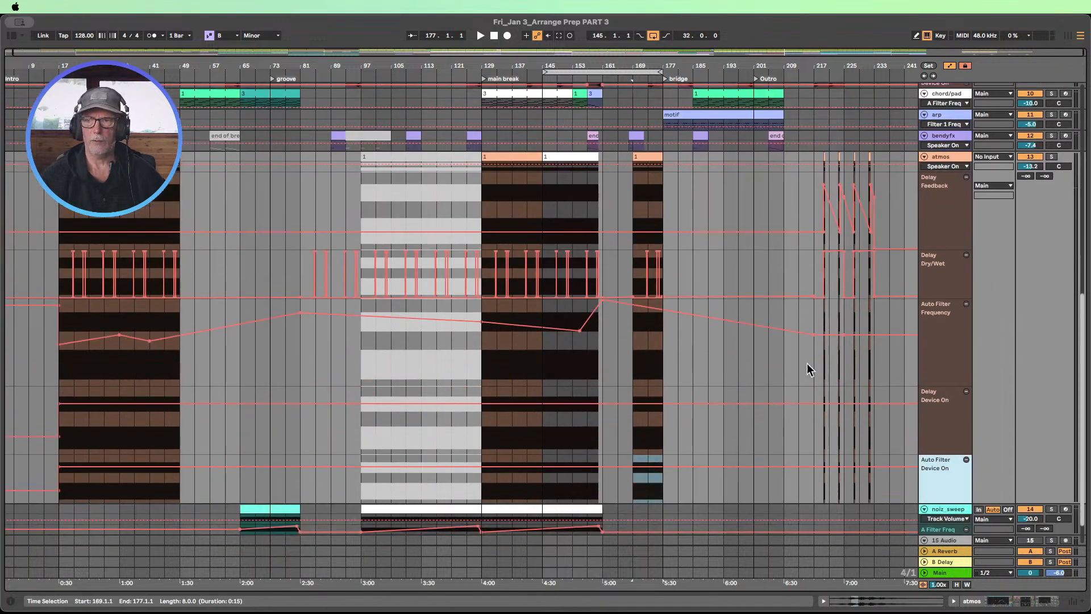
left_click(957, 585)
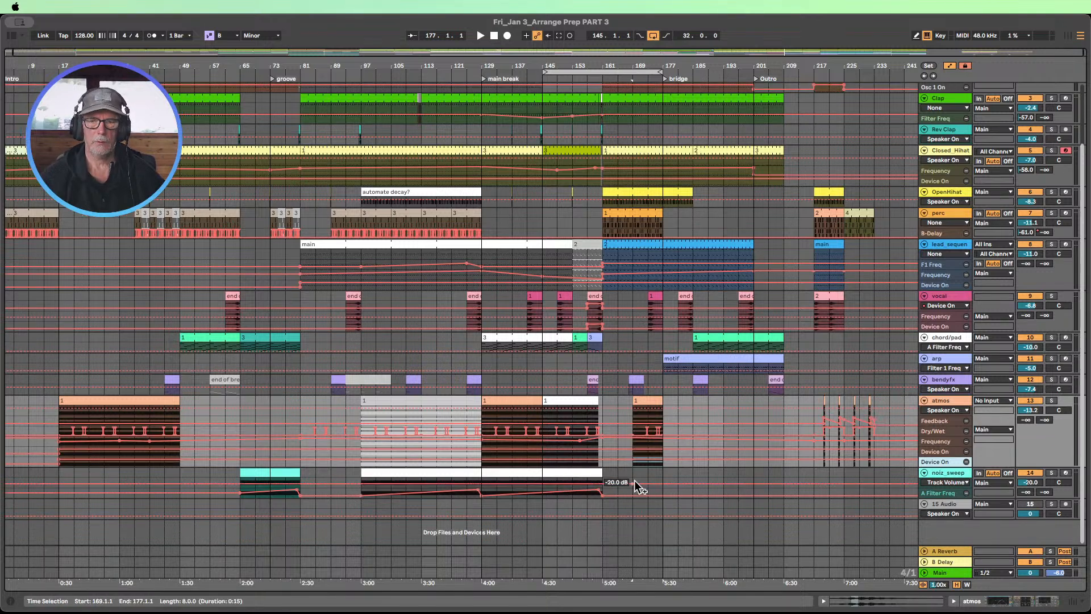
Step: While playing from about bar 150, copy the noiz_sweep clip at bar 65 to bar 161
left_click(561, 77)
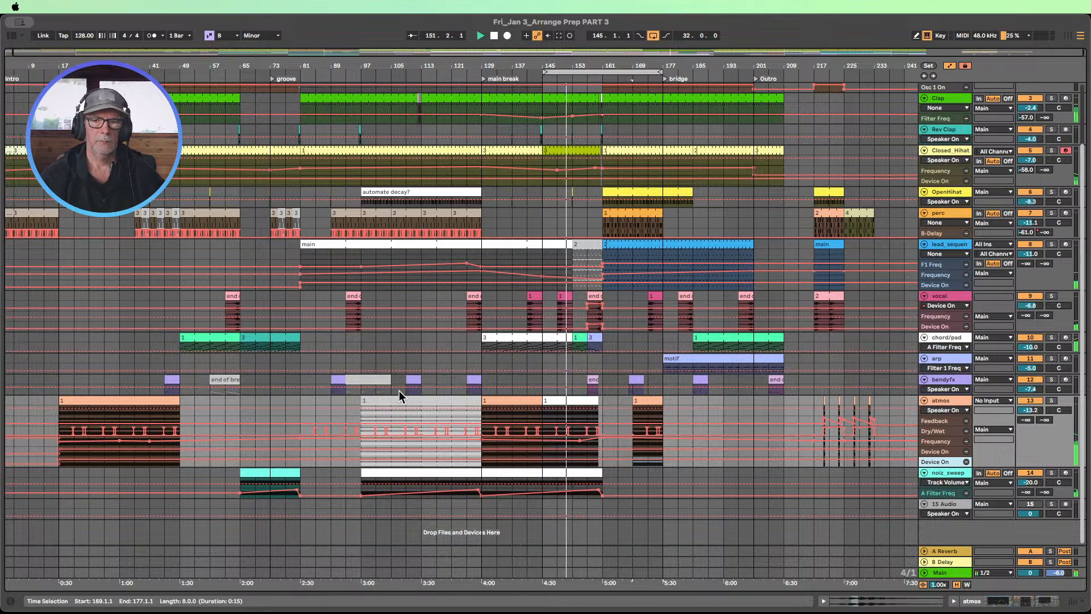
left_click(280, 472)
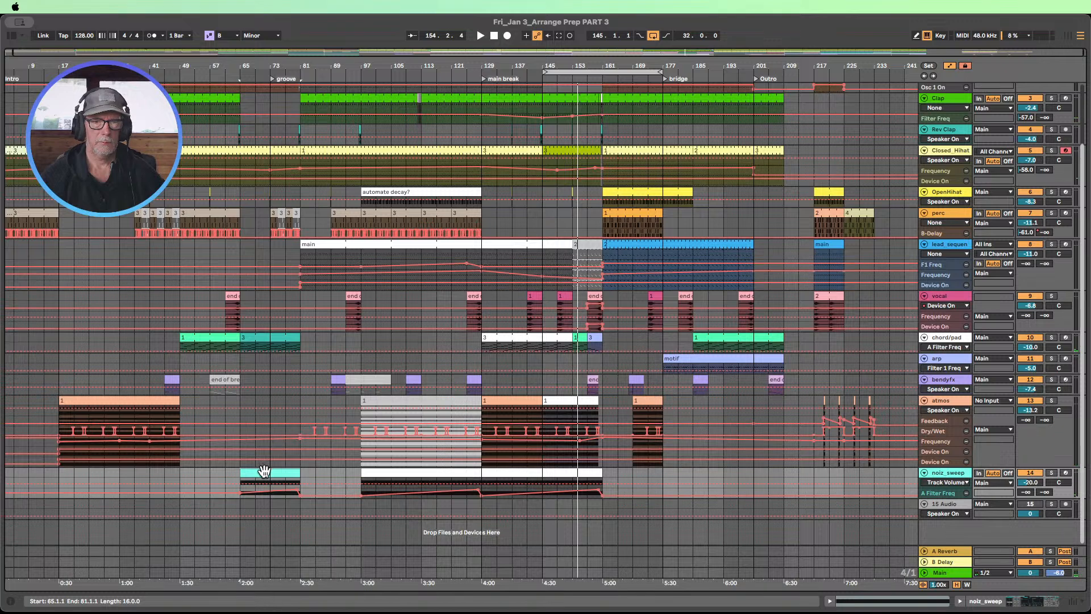
left_click_drag(265, 466, 634, 486)
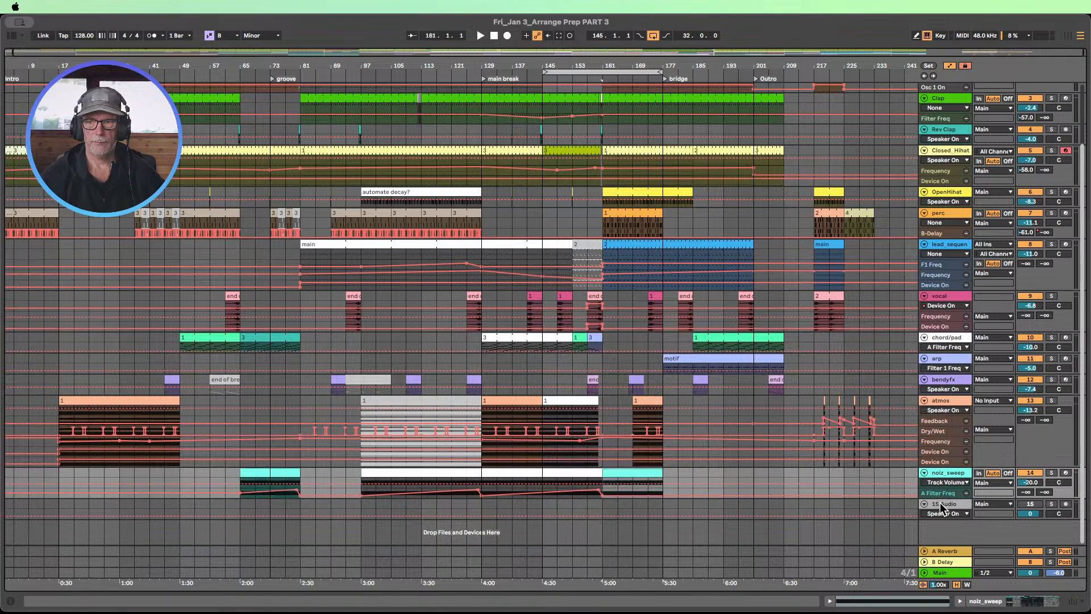
Step: Enlarge the noiz_sweep A Filter Freq lane and shape a ramp from about 12.8 kHz at bar 161 to 20.0 Hz at bar 177
left_click_drag(941, 498, 941, 556)
scroll(632, 436, "down", 3)
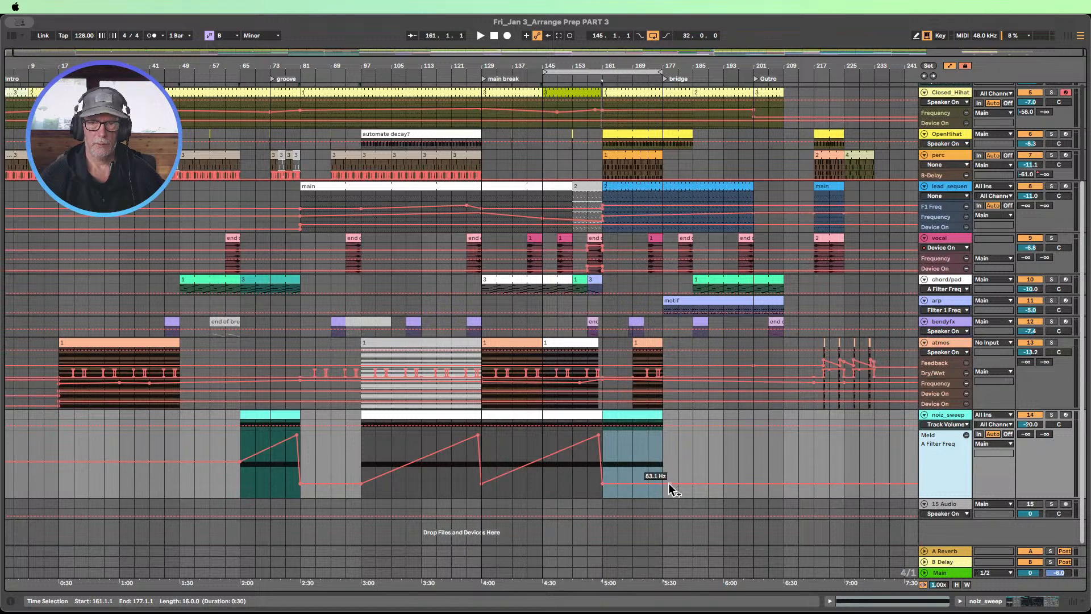
left_click_drag(614, 485, 663, 497)
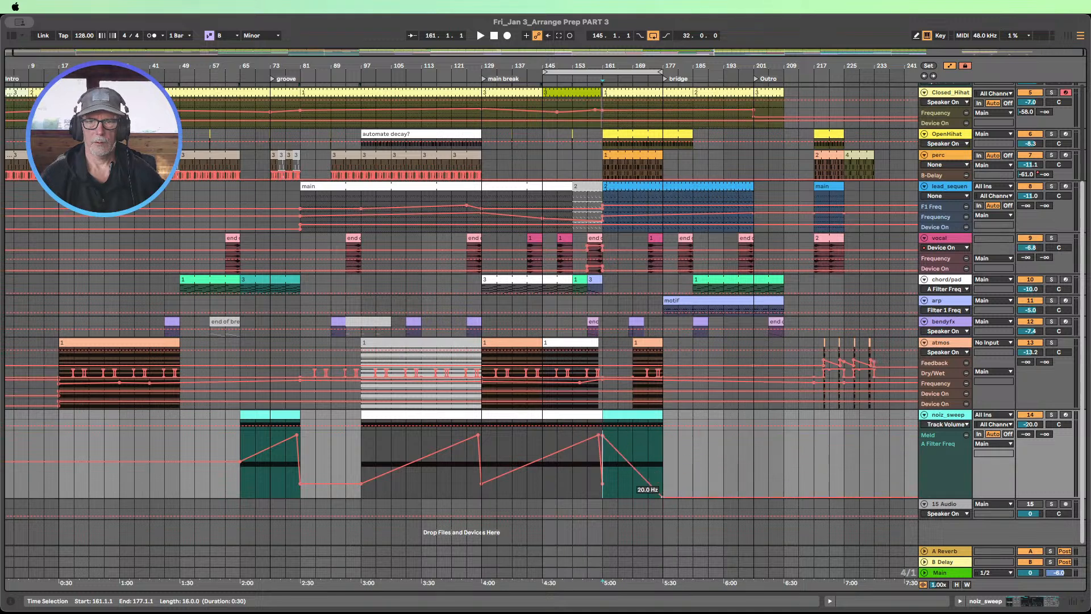
Step: While playing from about bar 153, lower the filter breakpoint at bar 161 and raise the one at bar 177 to about 79.7 Hz
left_click(573, 79)
left_click_drag(630, 66, 612, 116)
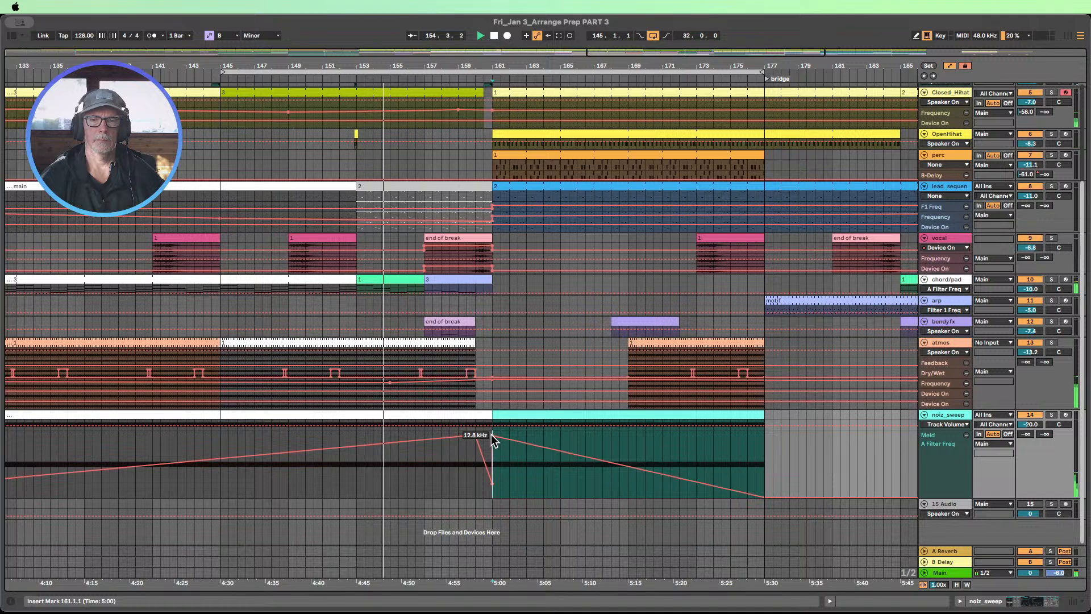
left_click_drag(493, 434, 492, 460)
left_click_drag(763, 497, 764, 484)
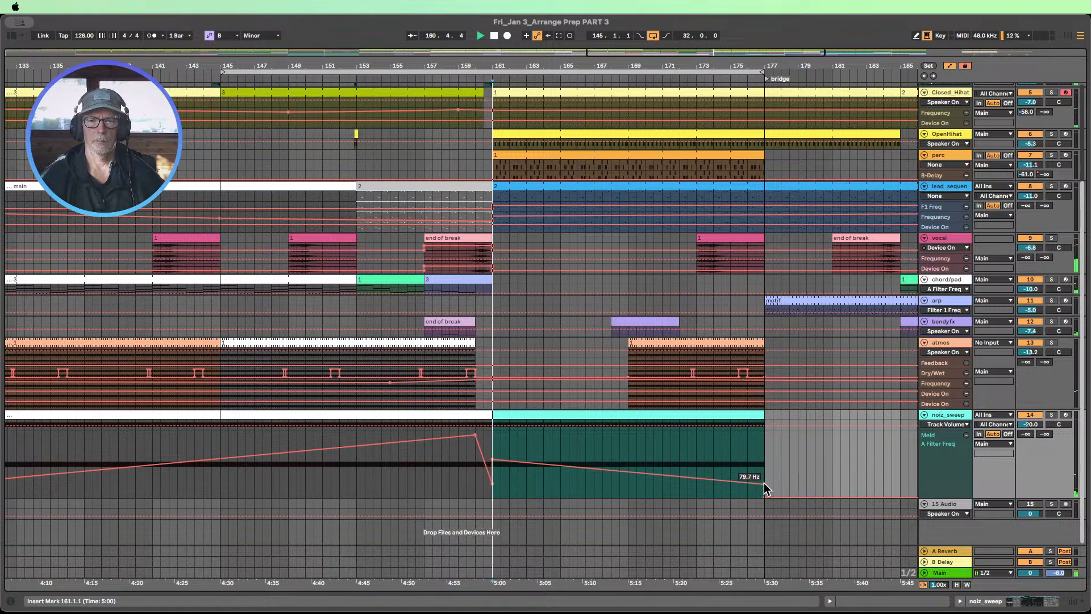
left_click_drag(765, 485, 763, 485)
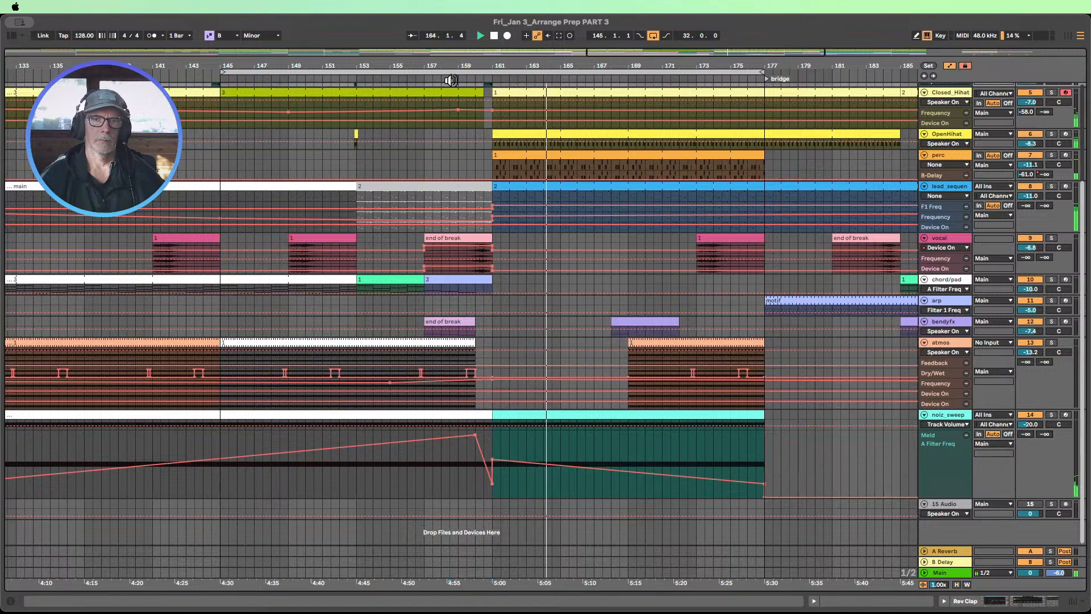
Step: Replay from about bar 158 and raise the noiz_sweep filter breakpoint at bar 161 to about 3 kHz
left_click(454, 76)
left_click_drag(492, 459, 492, 449)
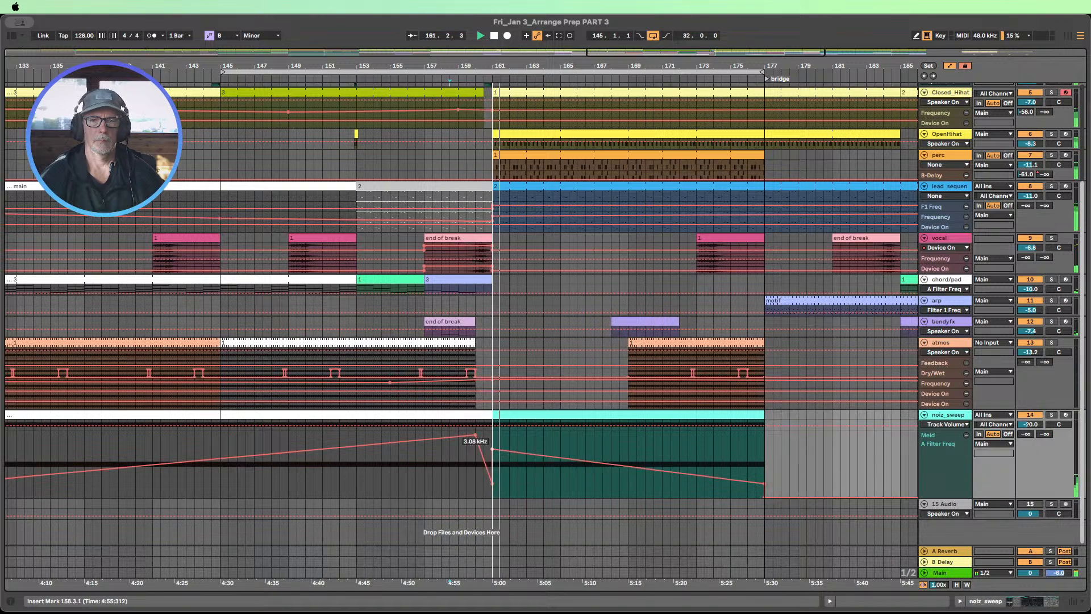
left_click_drag(492, 449, 492, 447)
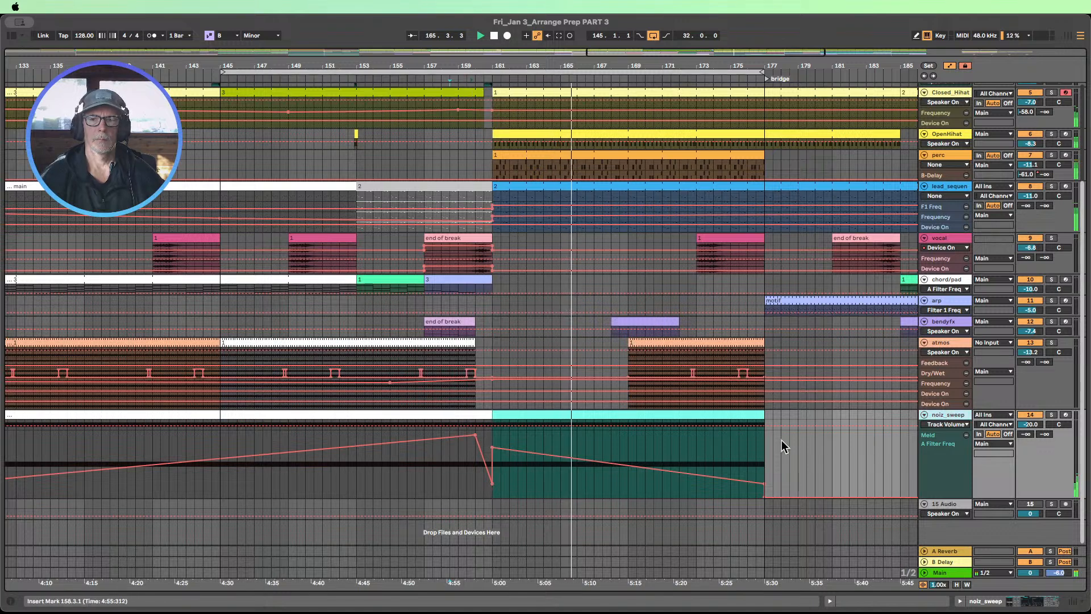
Step: Shorten the noiz_sweep clip at bar 161 to end at bar 169, and move its closing filter breakpoint there
left_click_drag(764, 415, 628, 414)
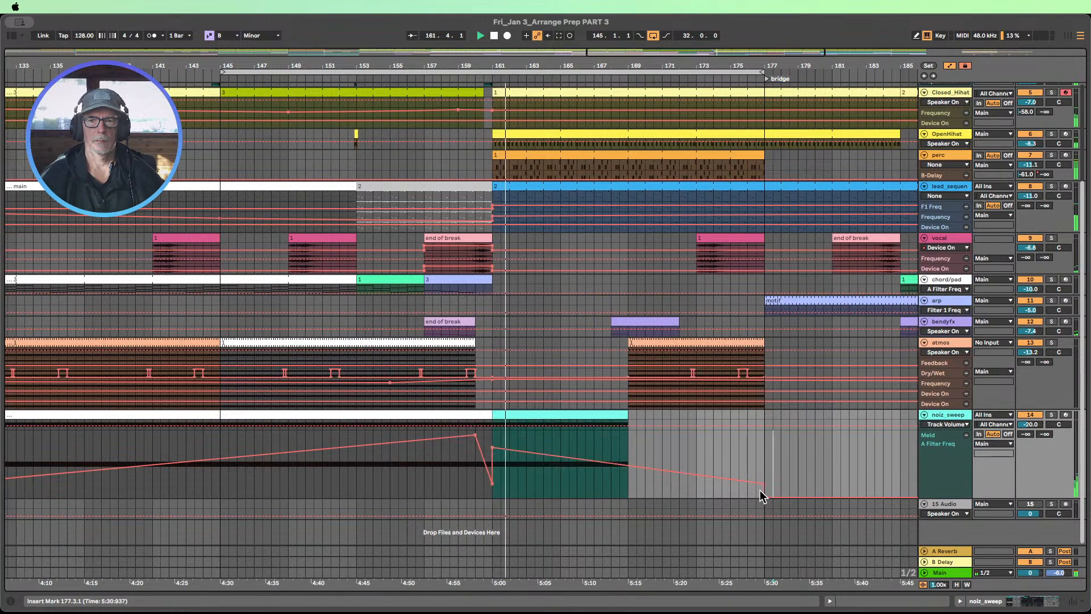
left_click_drag(765, 483, 628, 483)
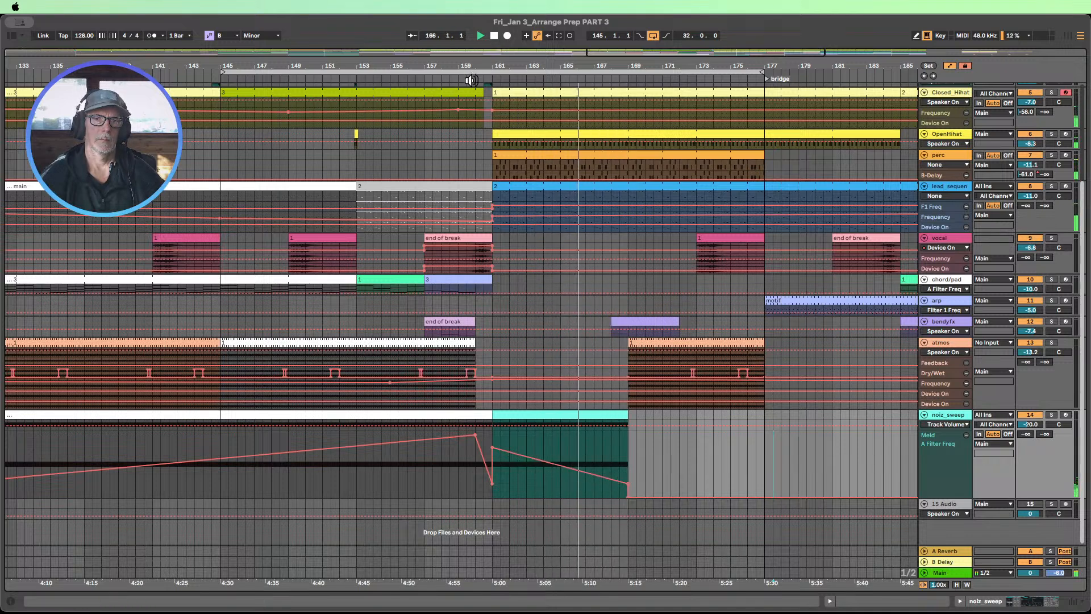
Step: Play from just before bar 161 and review the section leading into the bridge
left_click_drag(478, 80, 484, 59)
left_click(581, 185)
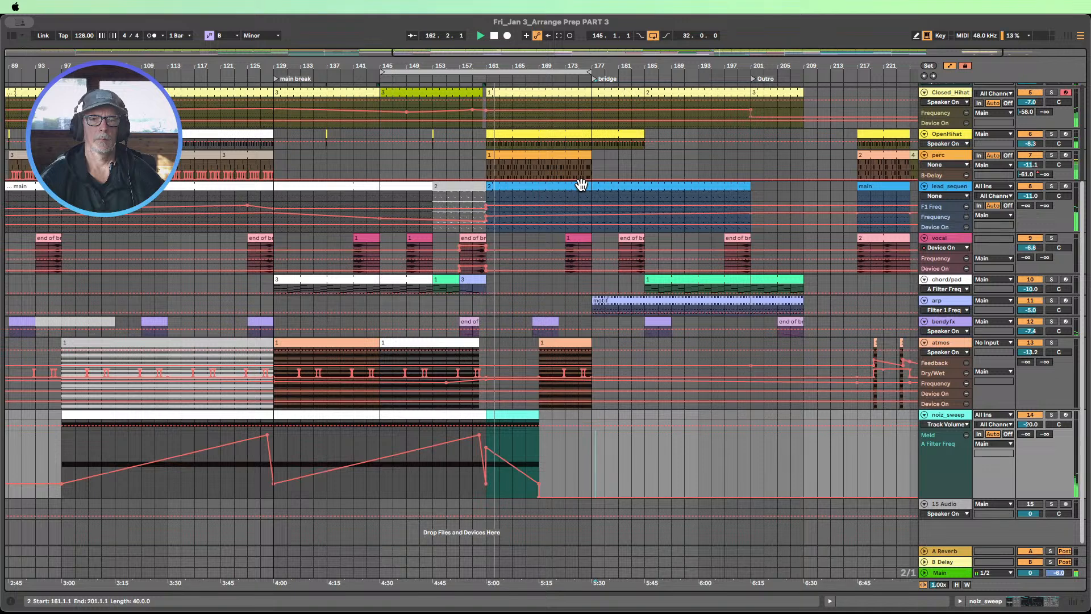
scroll(611, 233, "up", 1)
scroll(611, 234, "down", 1)
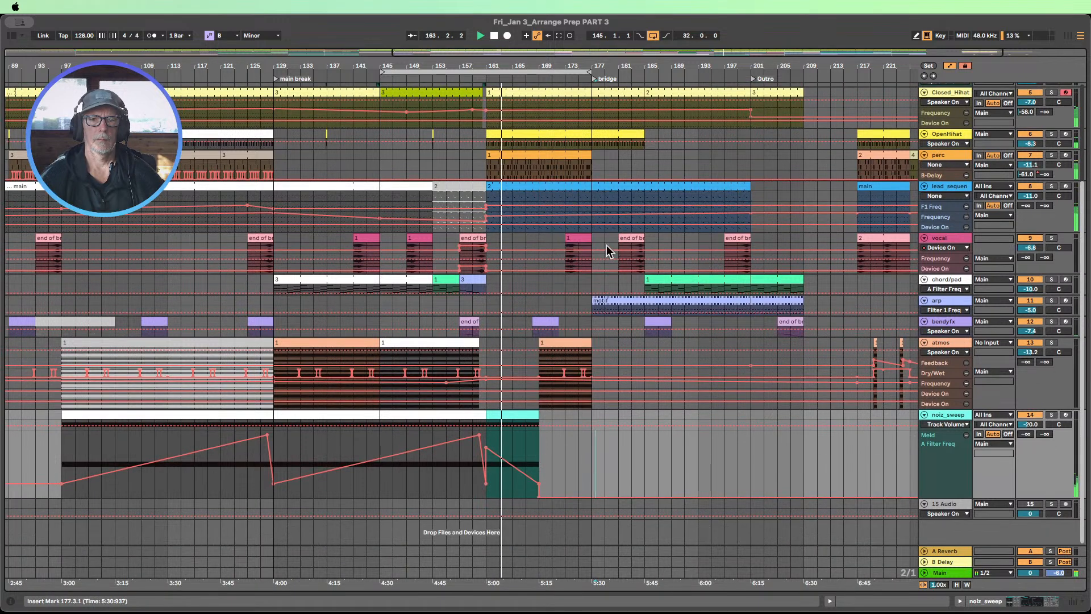
Step: Replay from about bar 157 and deactivate the noiz_sweep clip between bars 161 and 169
left_click(453, 77)
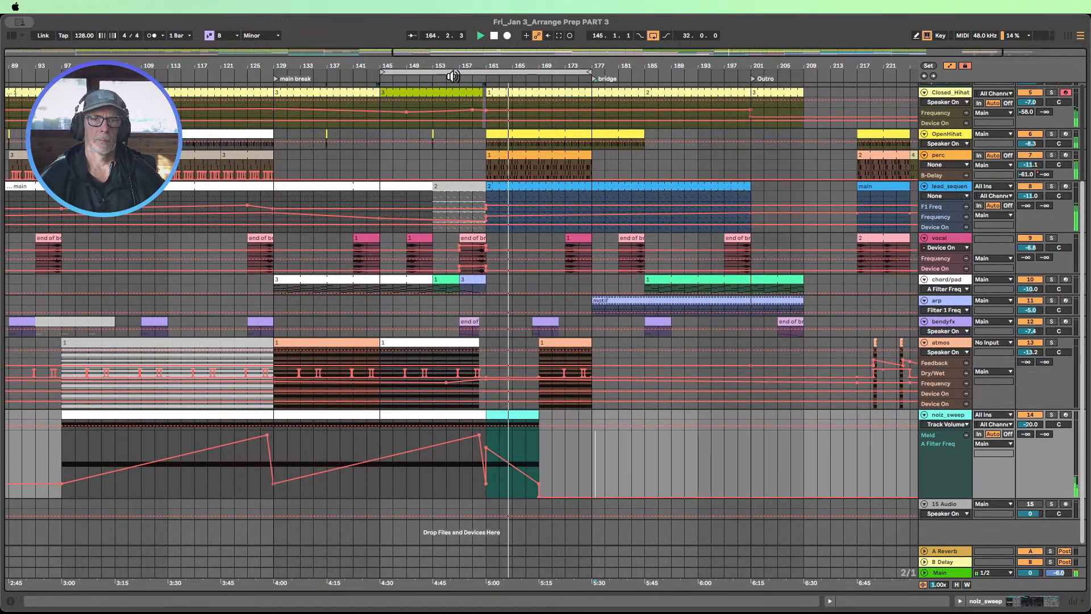
key("0")
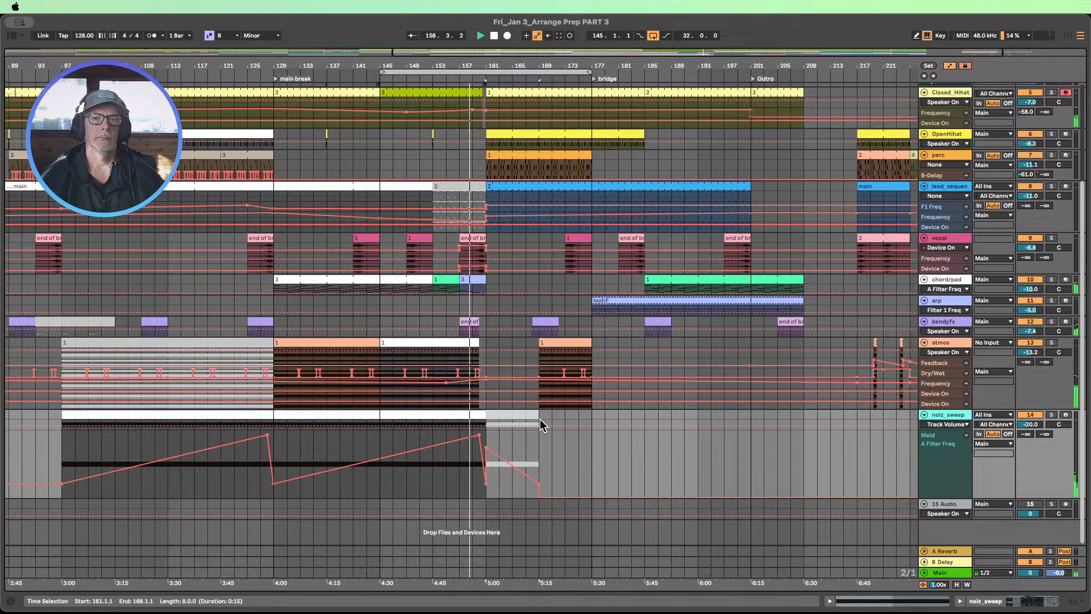
Step: Enlarge the lead_sequence F1 Freq lane and try raising its level from bar 161
scroll(540, 419, "up", 1)
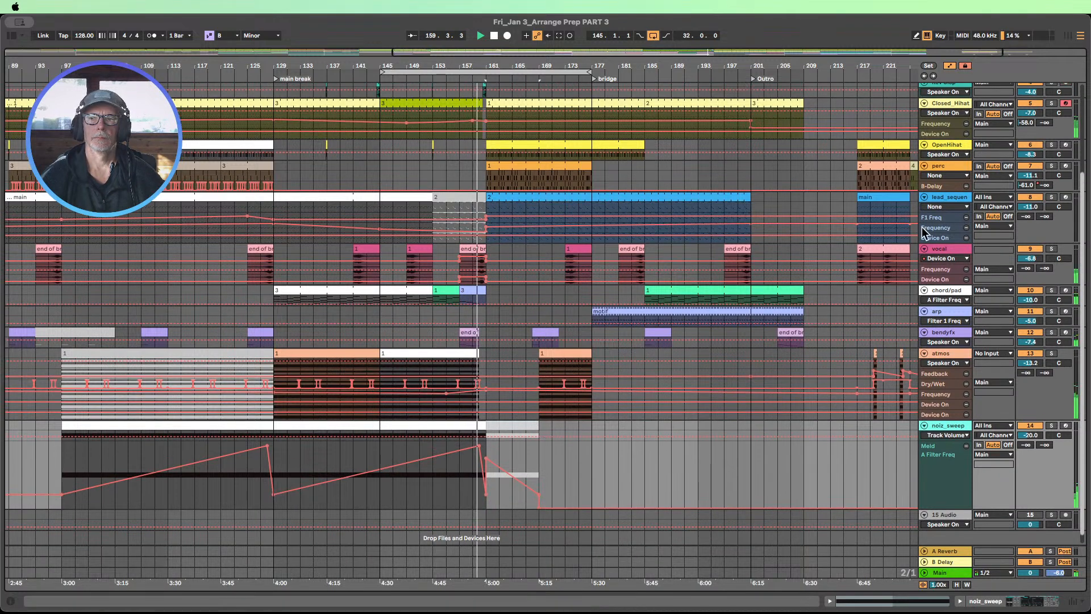
left_click_drag(932, 222, 944, 290)
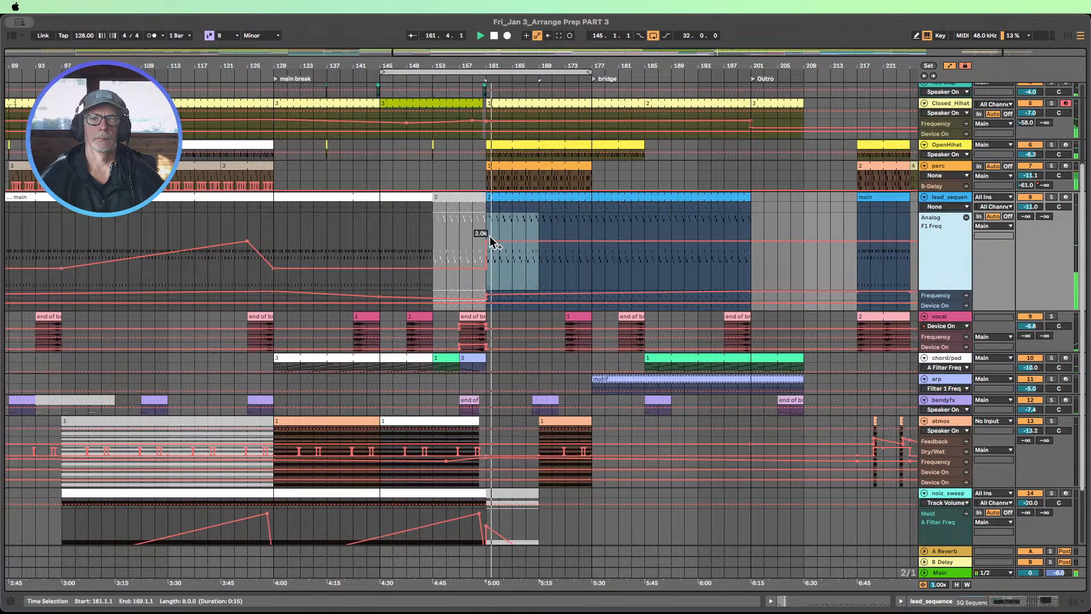
left_click(496, 253)
left_click_drag(486, 244, 487, 216)
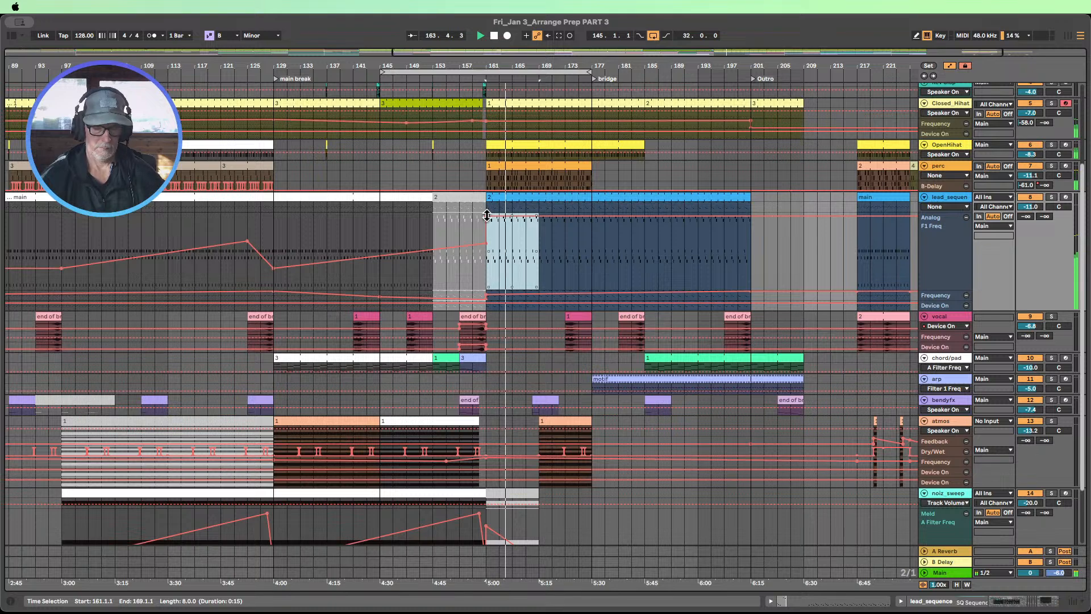
key("super+z")
Step: Enlarge the lead_sequence Auto Filter Frequency lane and raise its breakpoint at bar 161 to about 2.01 kHz, replaying the transition
scroll(535, 258, "down", 1)
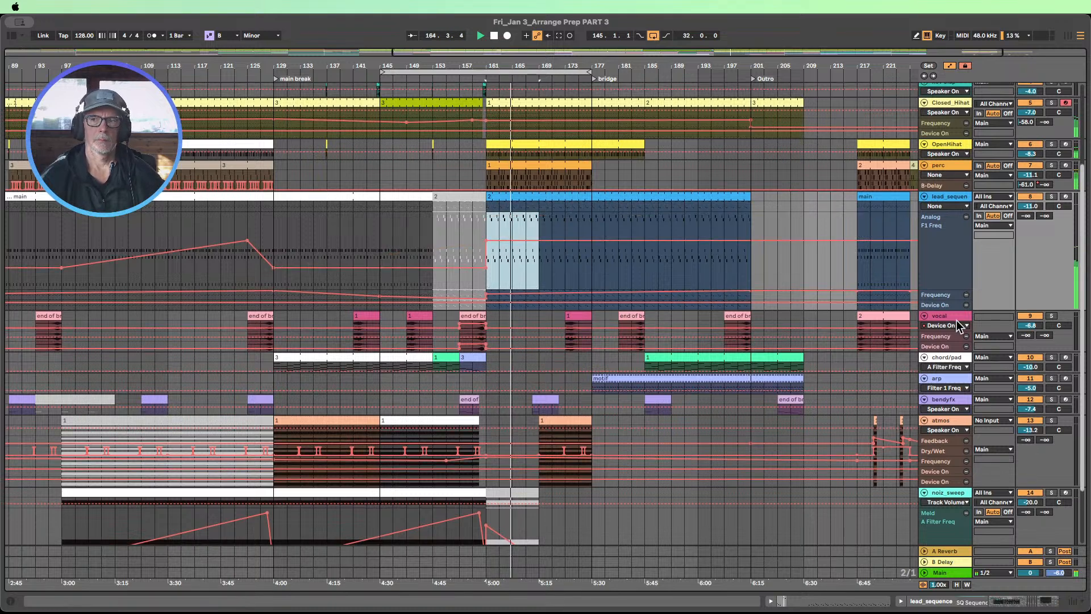
left_click(936, 295)
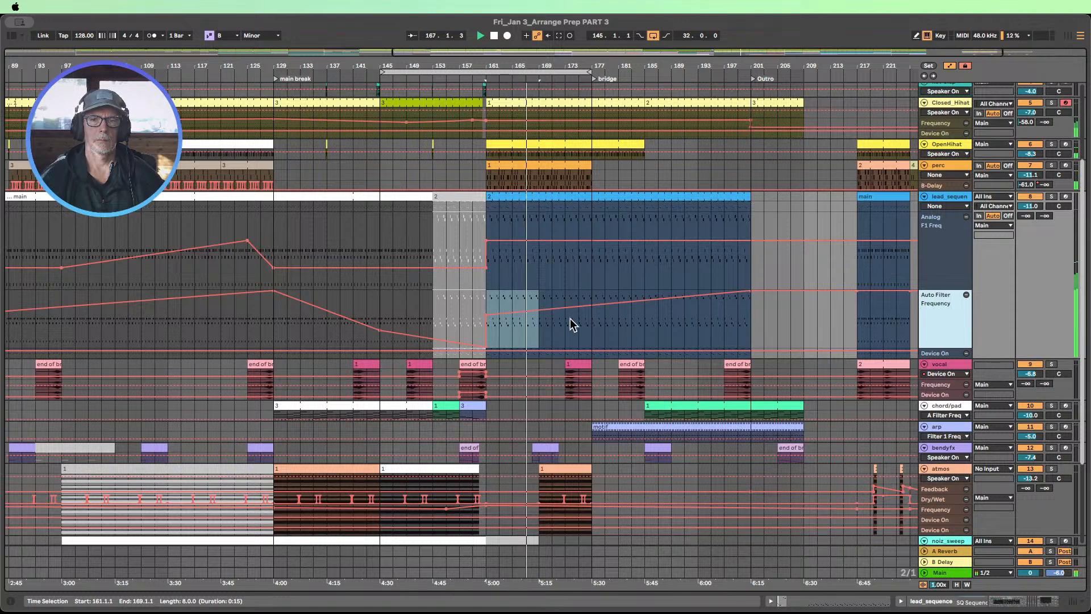
left_click(468, 78)
left_click(507, 333)
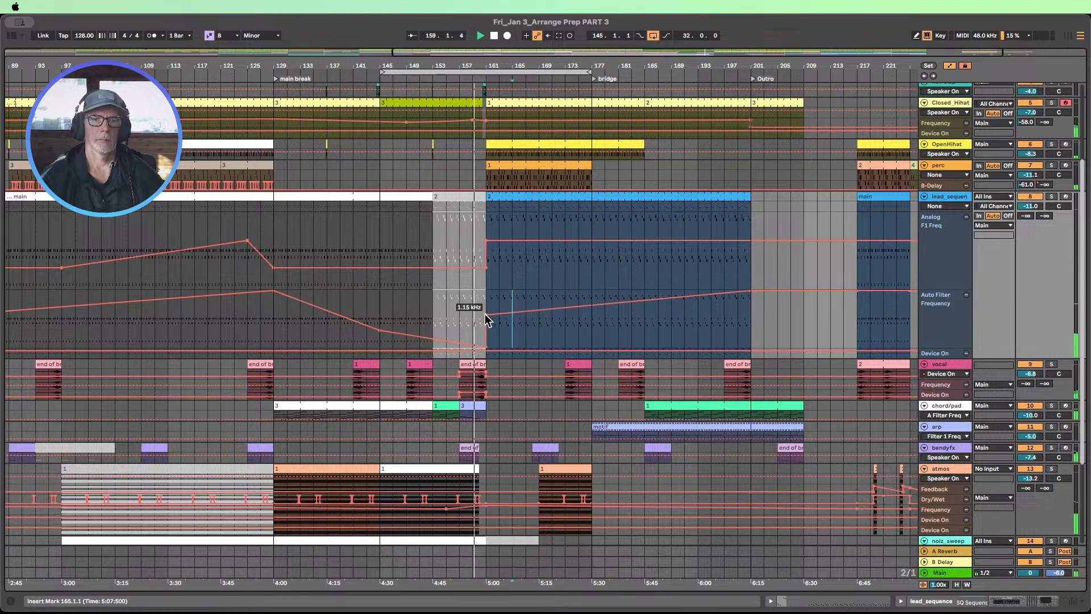
left_click_drag(487, 315, 488, 292)
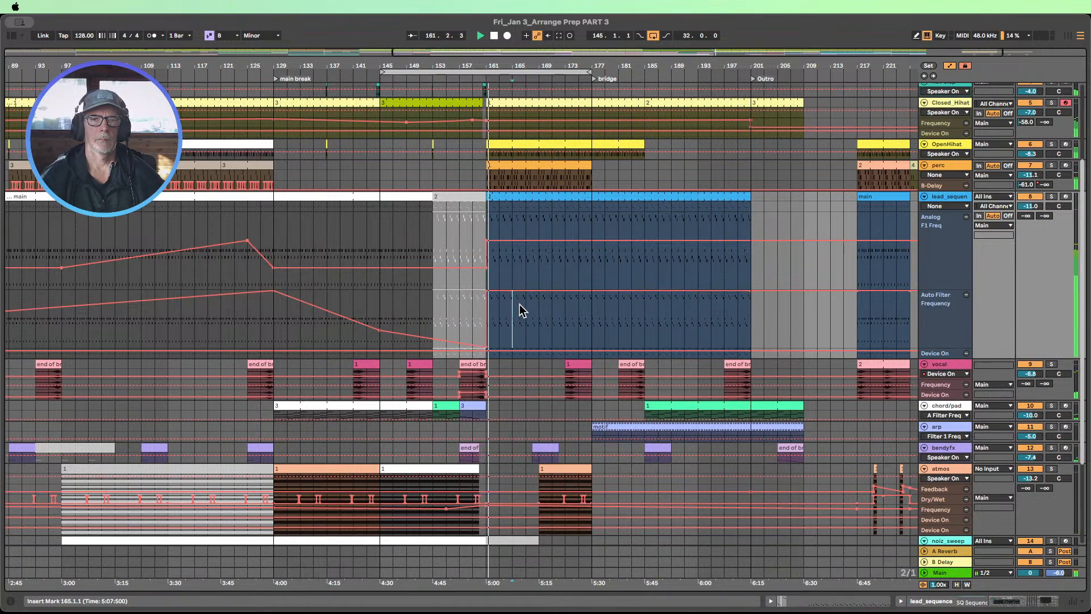
left_click_drag(487, 291, 487, 305)
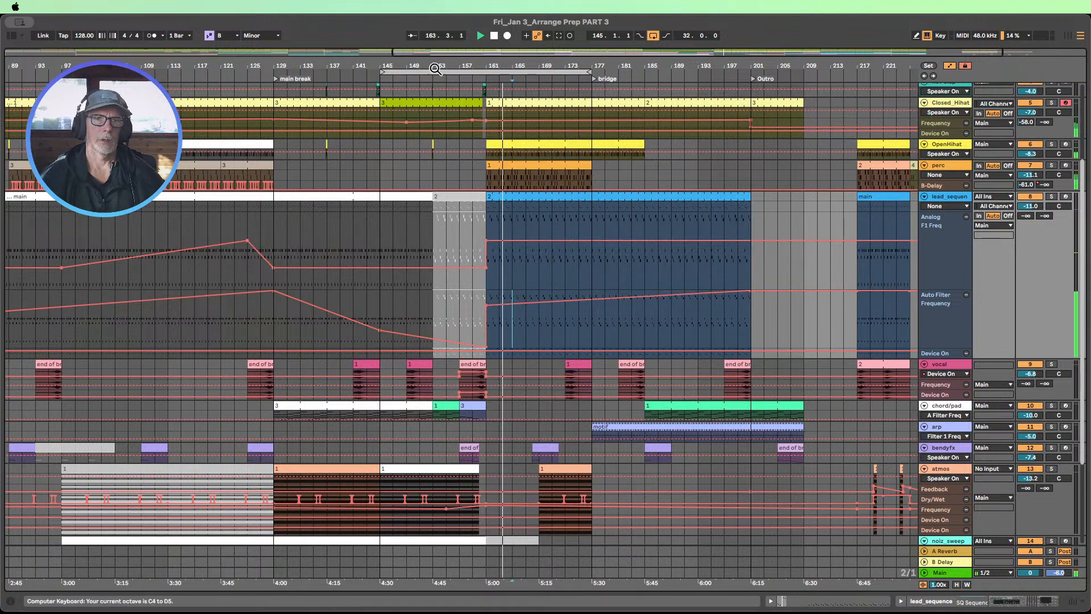
left_click(493, 37)
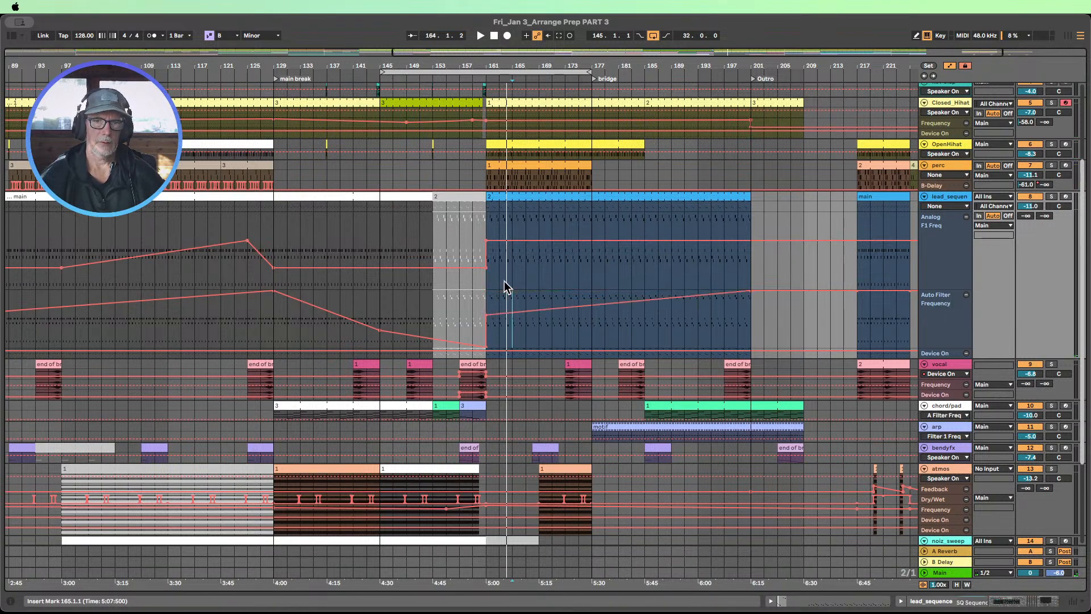
left_click_drag(487, 291, 490, 316)
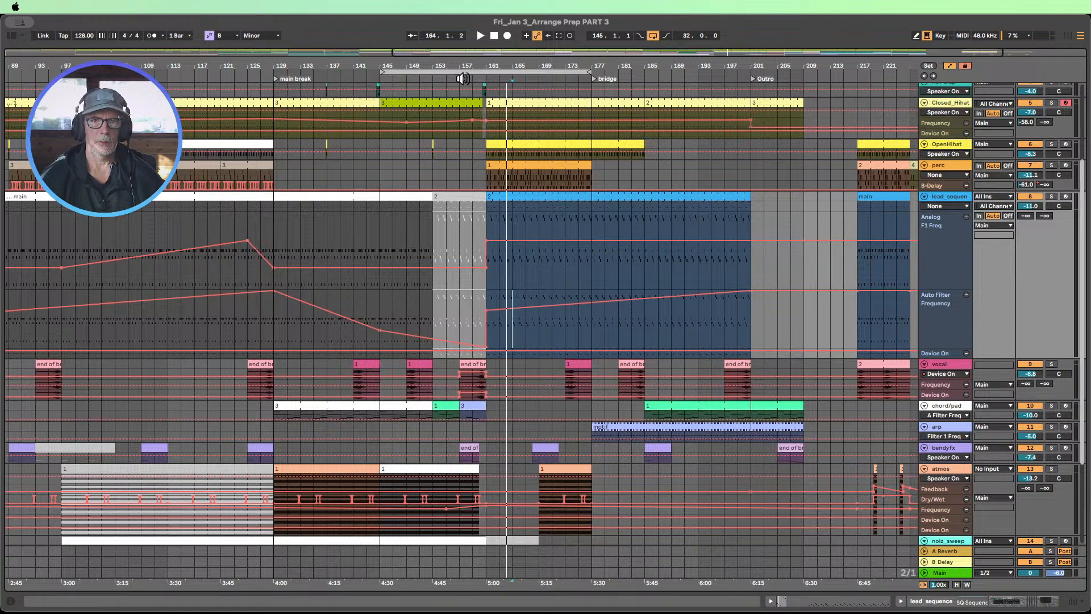
key("space")
mouse_move(486, 311)
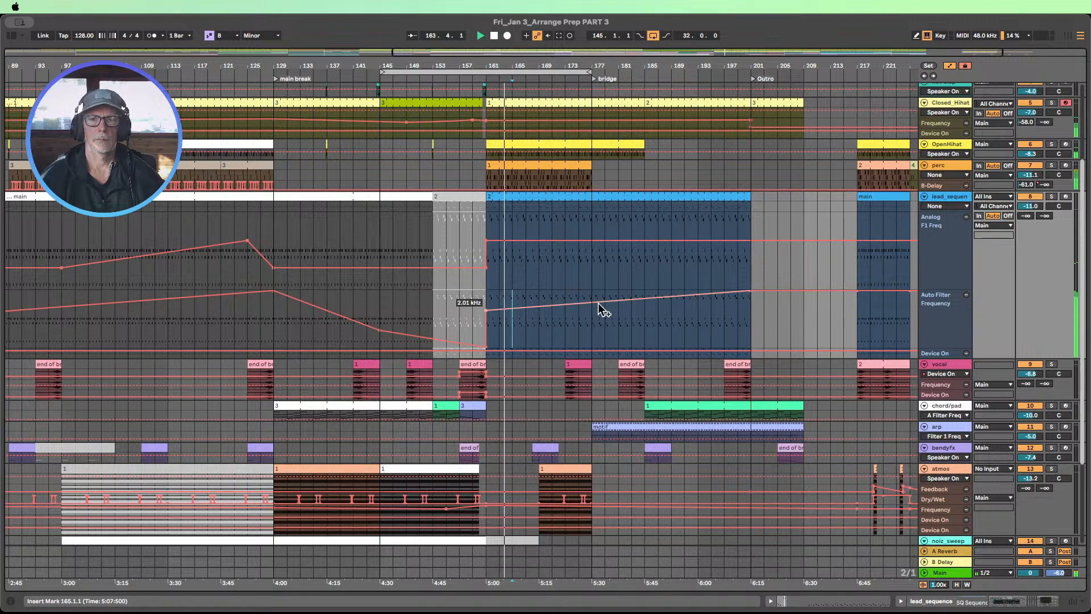
Step: Loop bars 161 to 177, and enlarge the atmos Feedback and Auto Filter Frequency lanes with the noiz_sweep track folded
mouse_move(549, 66)
left_mouse_down()
mouse_move(546, 52)
mouse_move(525, 50)
mouse_move(568, 68)
left_mouse_up()
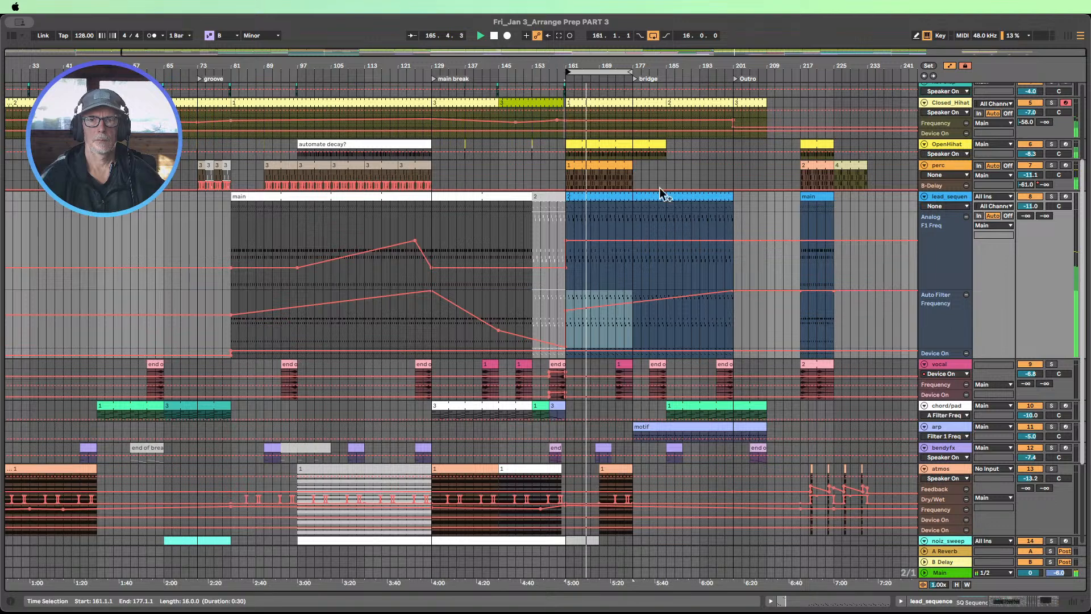
scroll(713, 250, "down", 5)
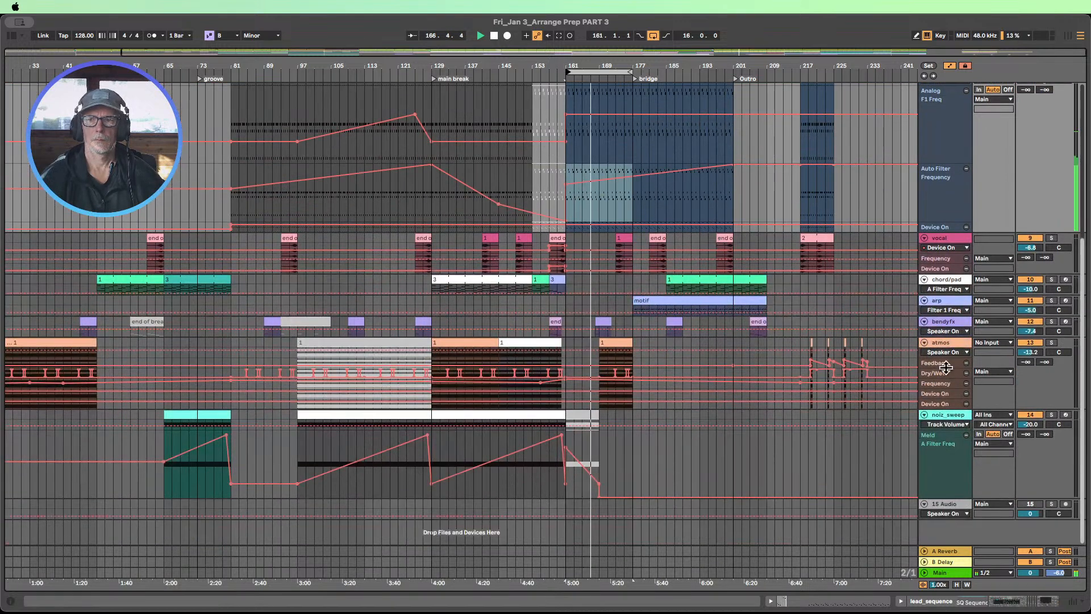
left_click(945, 365)
scroll(885, 353, "down", 2)
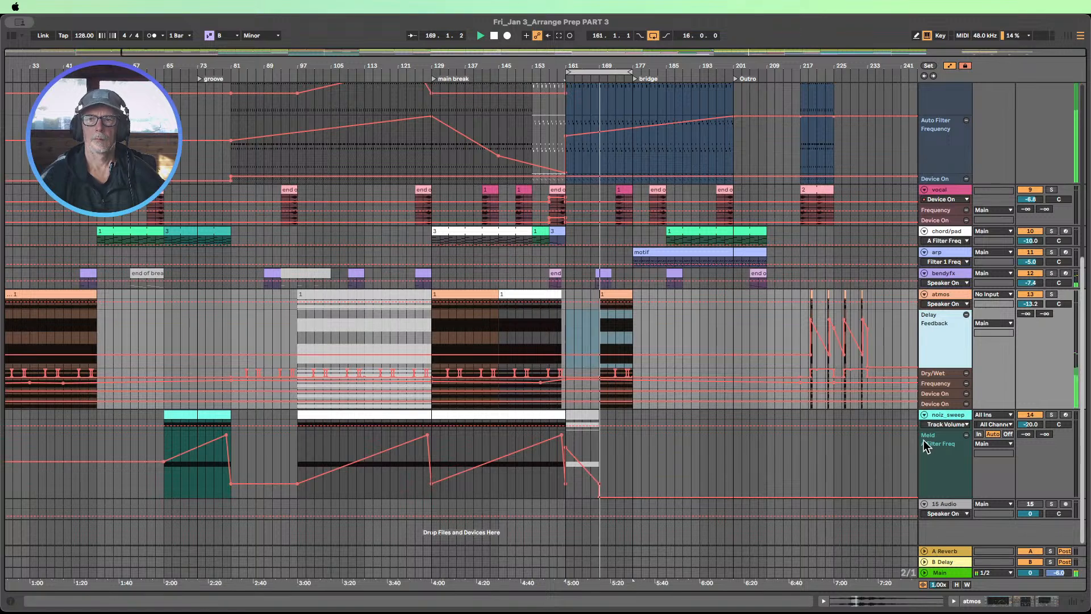
left_click(924, 415)
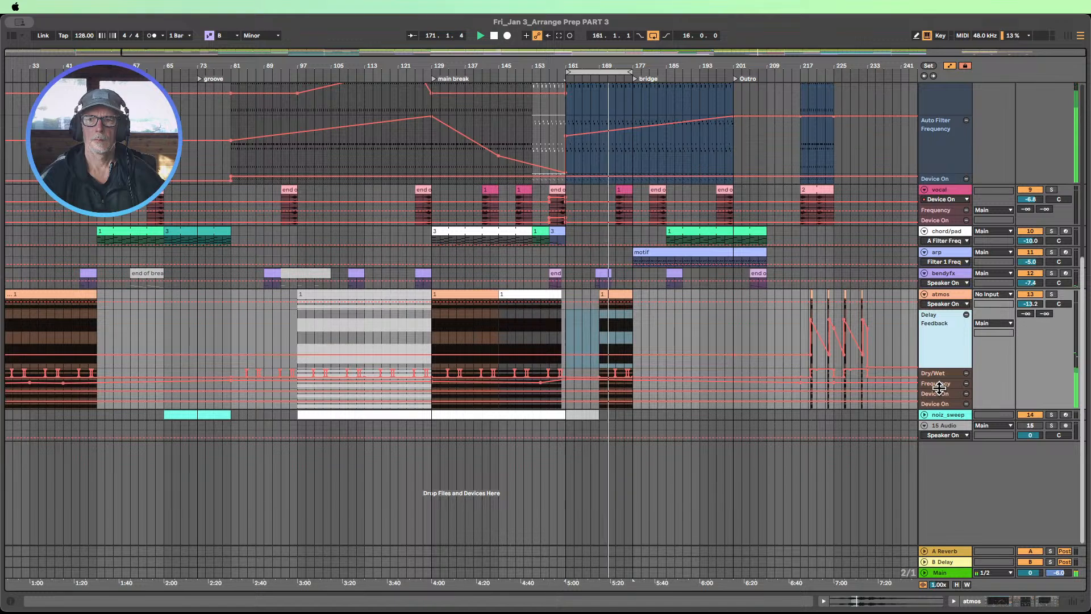
left_click_drag(939, 387, 939, 465)
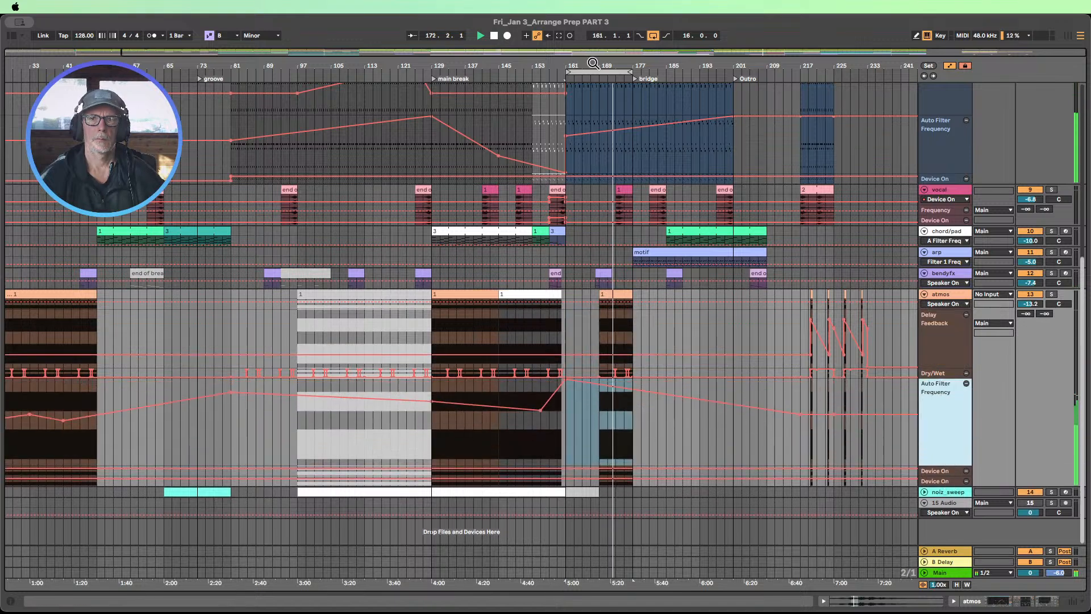
left_click_drag(593, 63, 485, 206)
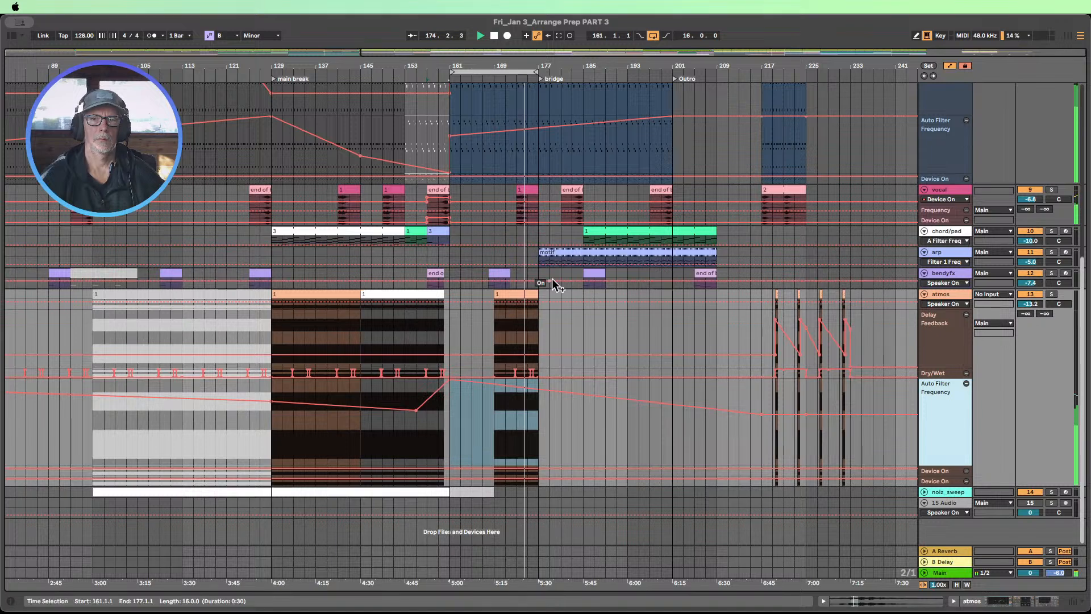
Step: Add an atmos Auto Filter Frequency breakpoint at bar 169 and lower it to about 3.58 kHz during playback
left_click(497, 398)
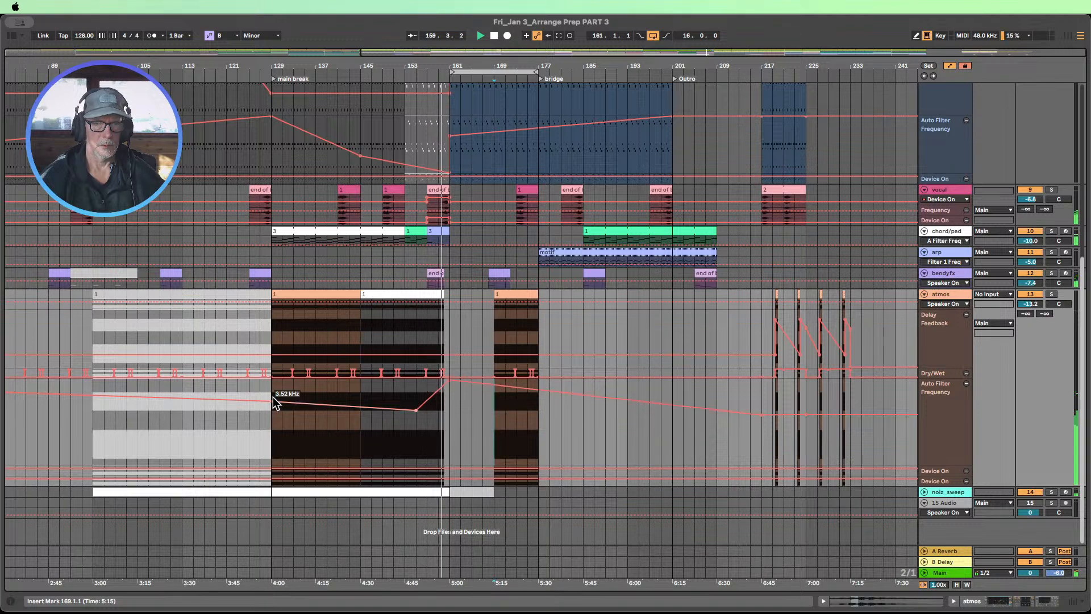
left_click(484, 393)
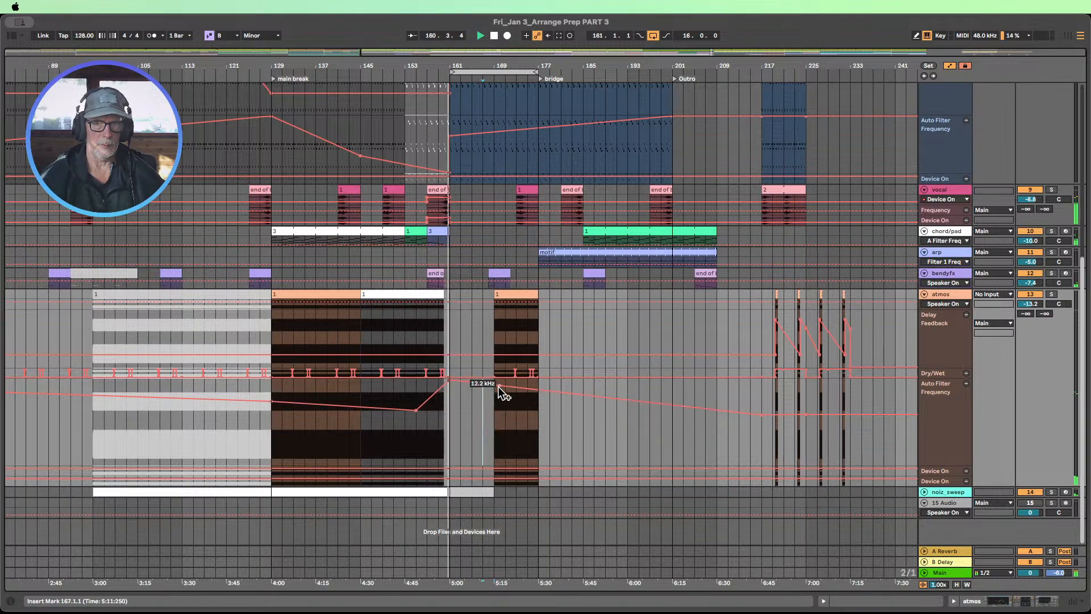
left_click_drag(494, 386, 494, 392)
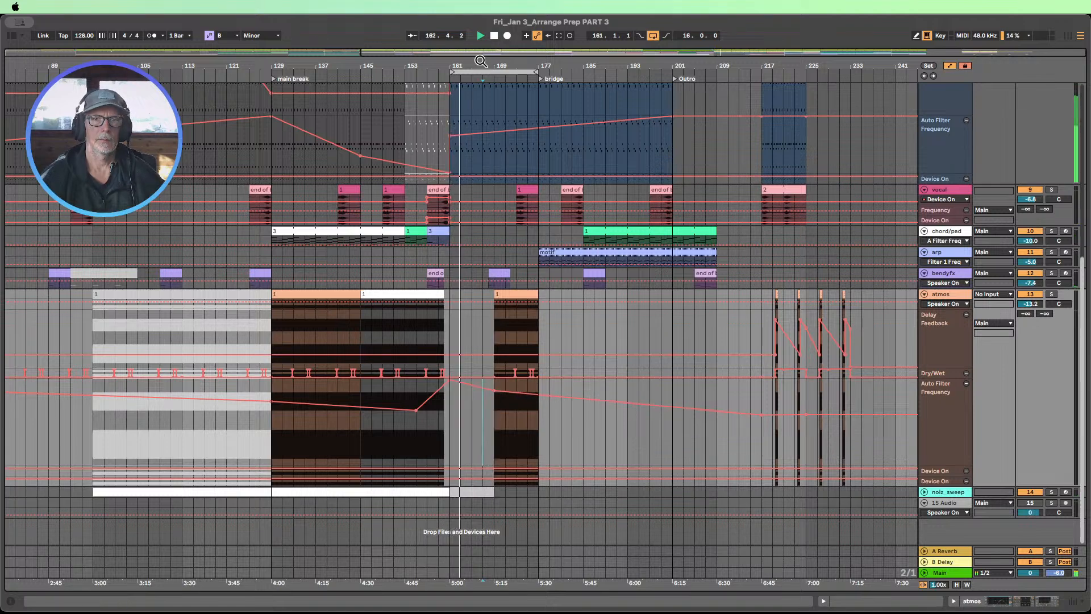
left_click_drag(481, 61, 481, 48)
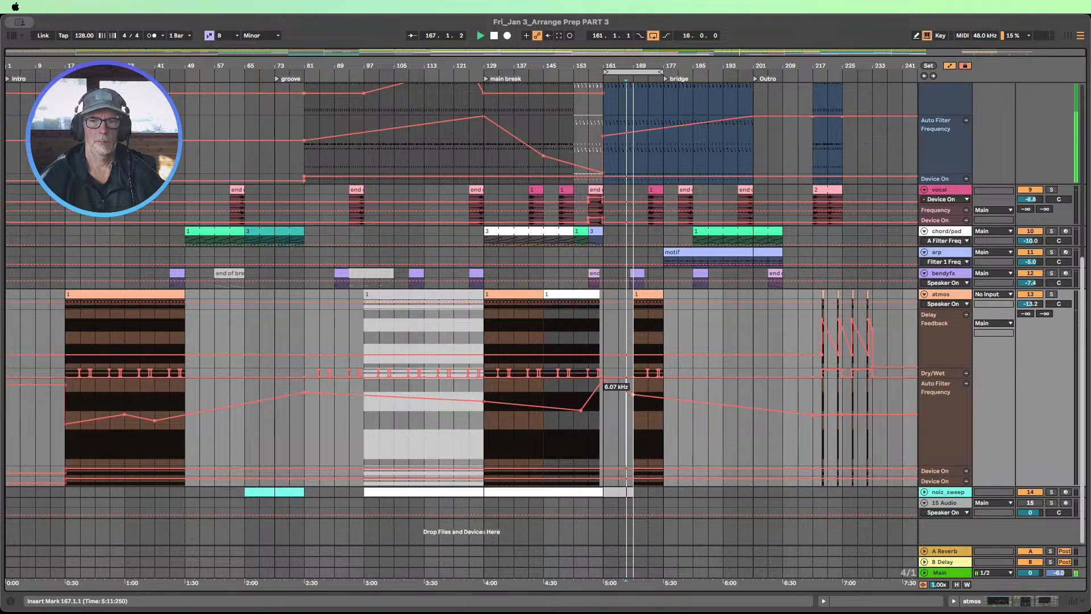
left_click_drag(633, 395, 633, 402)
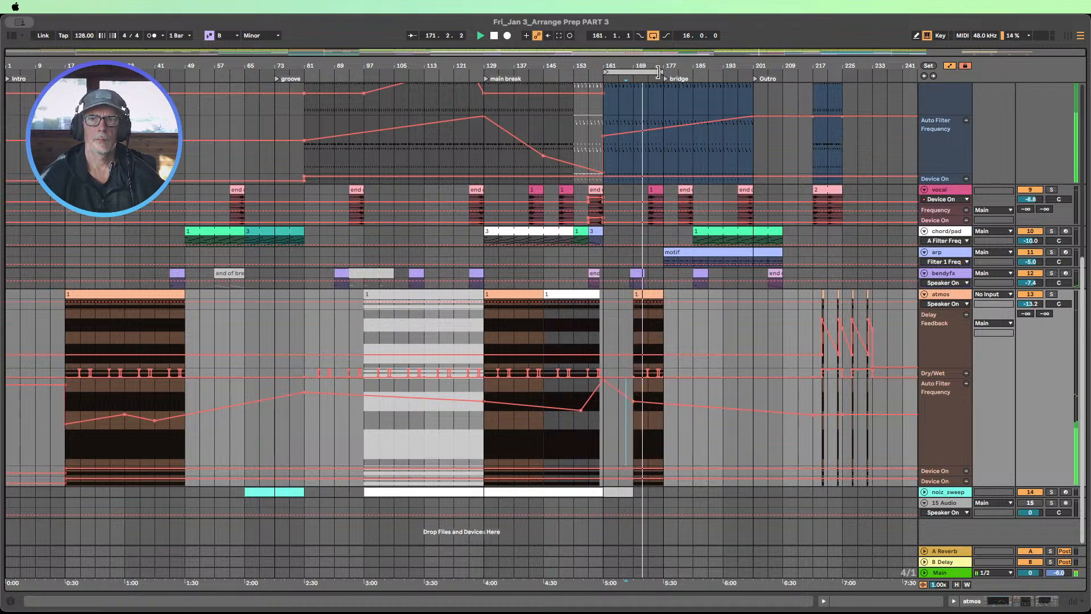
Step: Extend the loop to 32 bars, ending at bar 193, and stop playback after reviewing the tracks leading into the bridge
left_click_drag(658, 71, 722, 71)
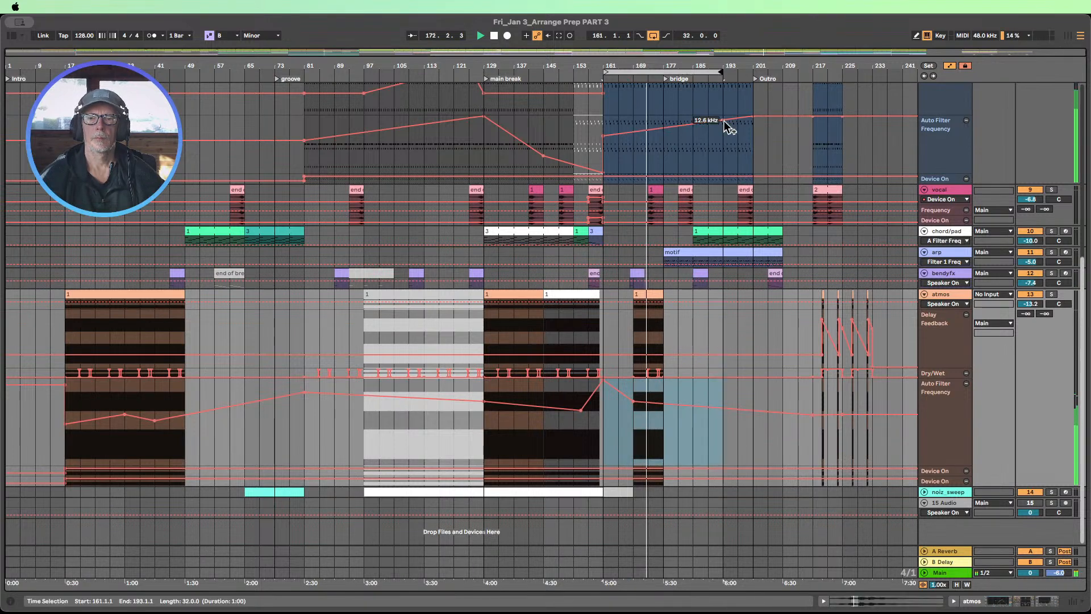
scroll(751, 216, "up", 3)
scroll(751, 211, "up", 4)
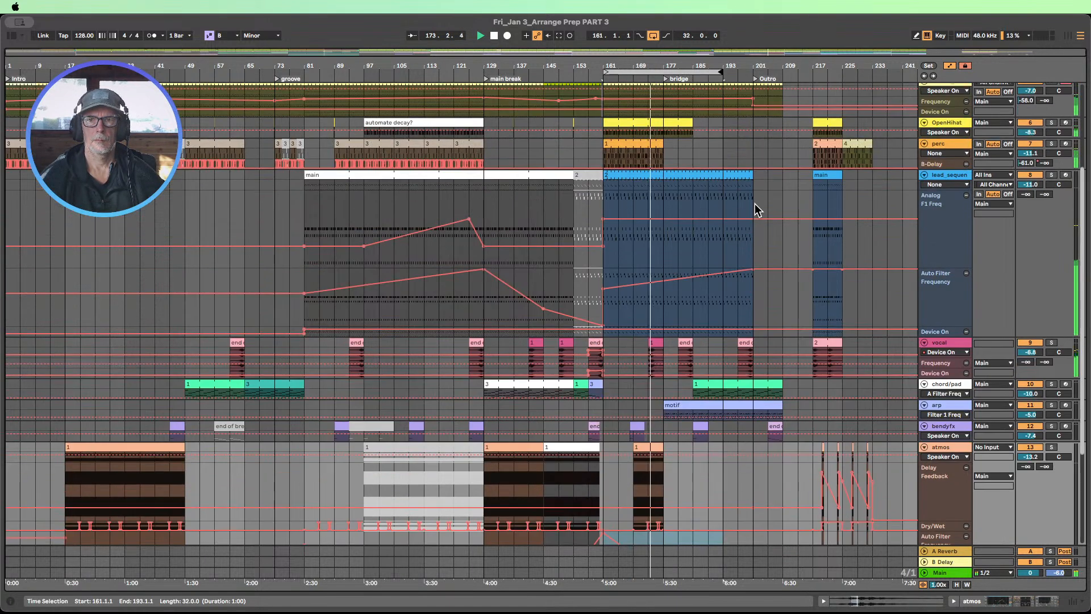
scroll(757, 203, "down", 3)
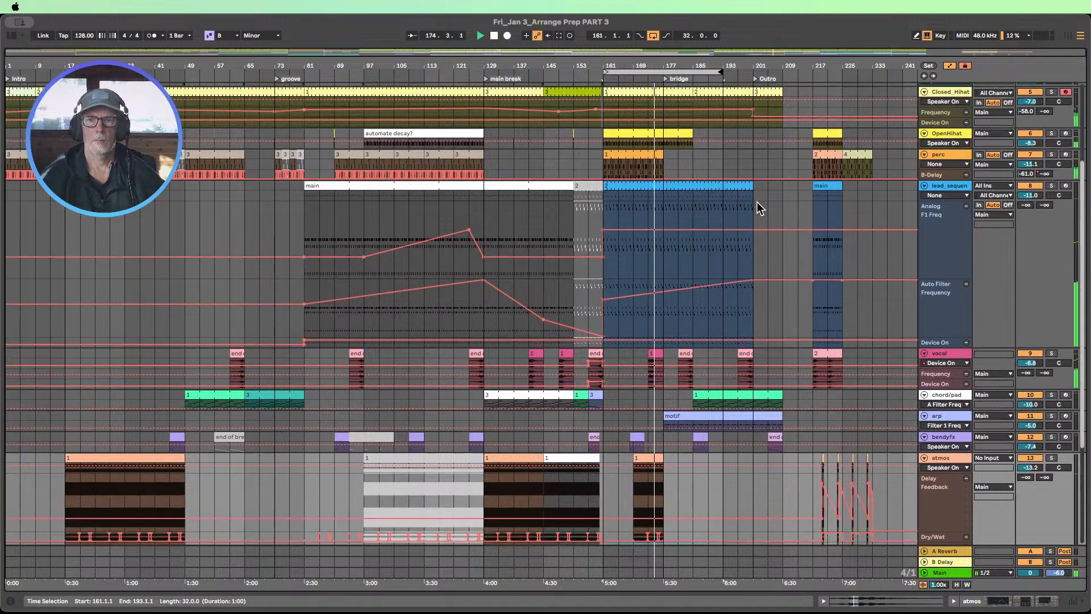
scroll(761, 208, "up", 2)
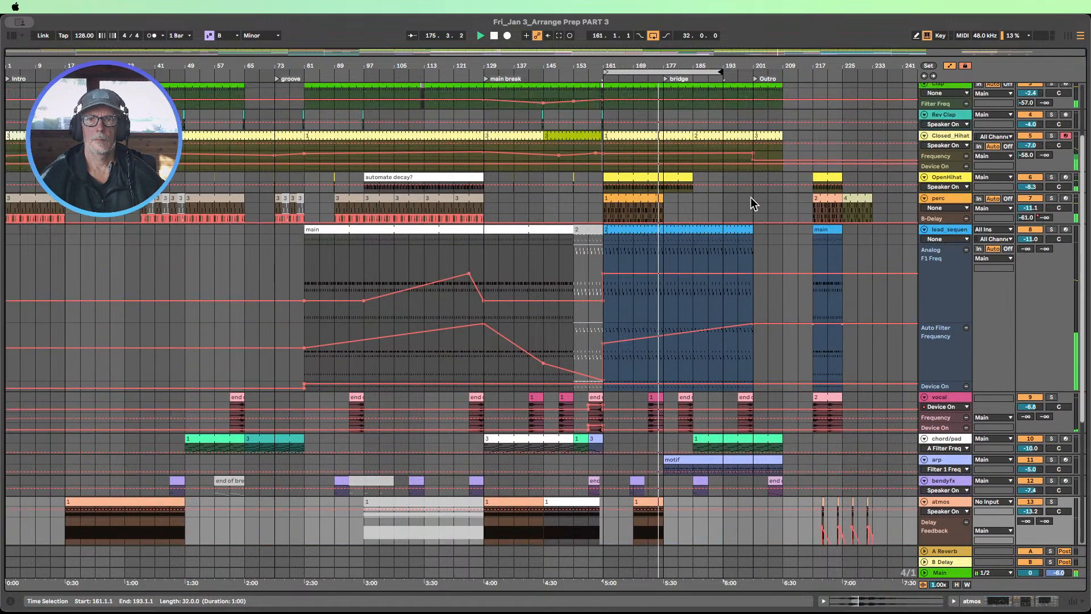
left_click(494, 35)
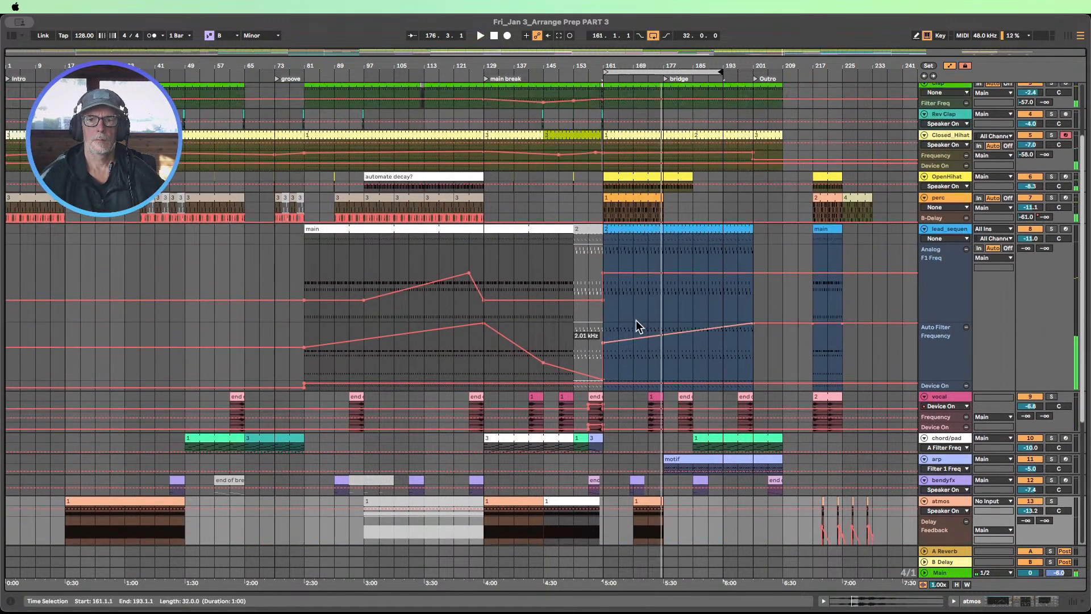
Step: Extend the atmos clip that starts at bar 169 so it ends at bar 185
scroll(628, 267, "down", 6)
left_click_drag(678, 61, 675, 359)
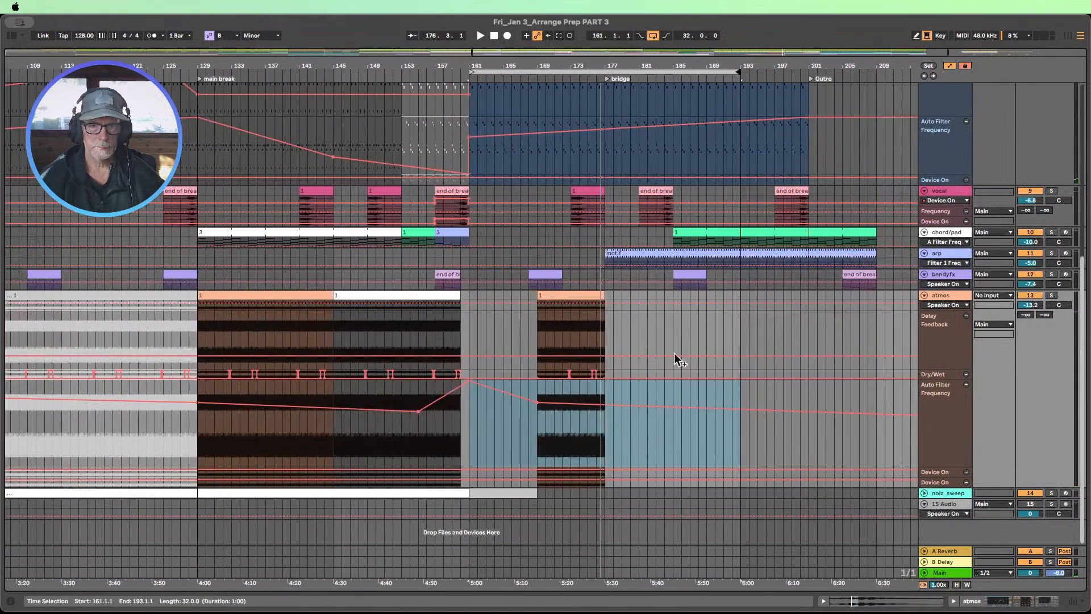
left_click(579, 427)
left_click_drag(610, 62, 629, 13)
left_click_drag(620, 293, 665, 339)
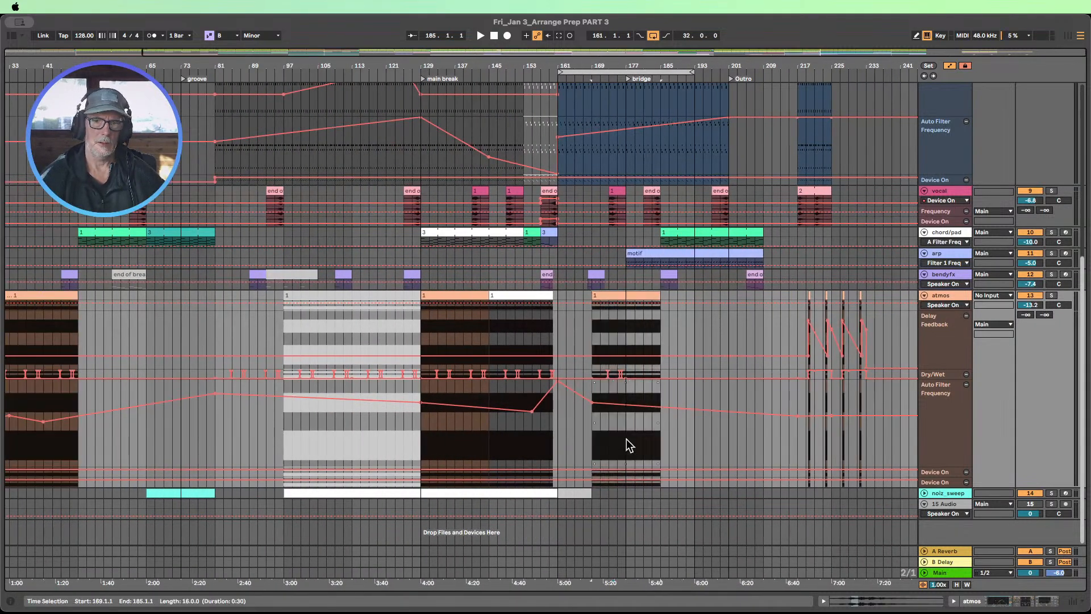
Step: Lower the atmos filter breakpoint at bar 169 slightly, and paste the filter automation from bars 127 to 131 at bar 167
left_click(573, 420)
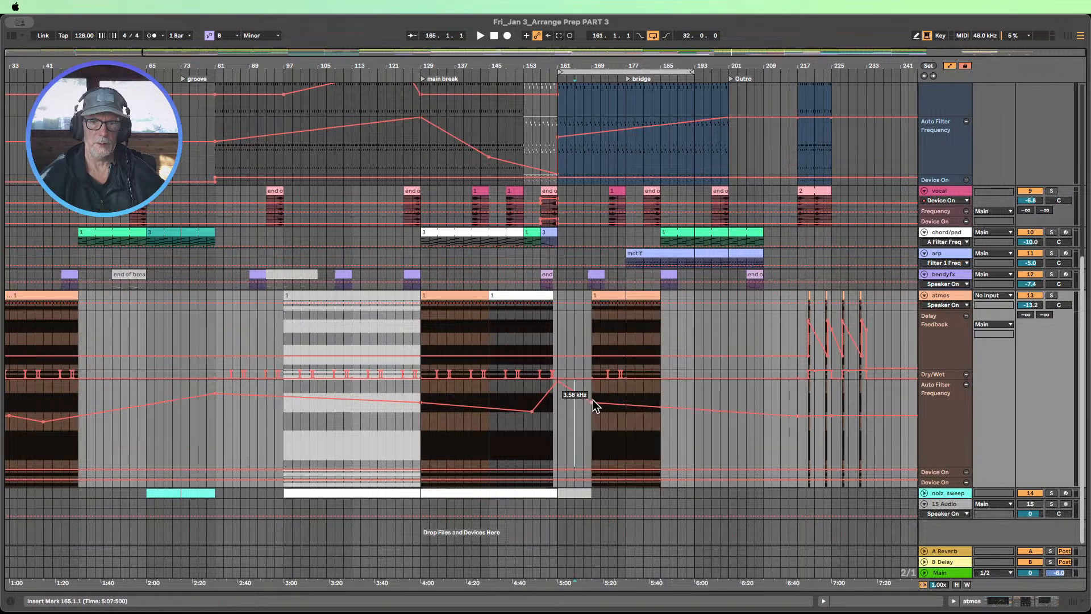
left_click_drag(591, 401, 591, 403)
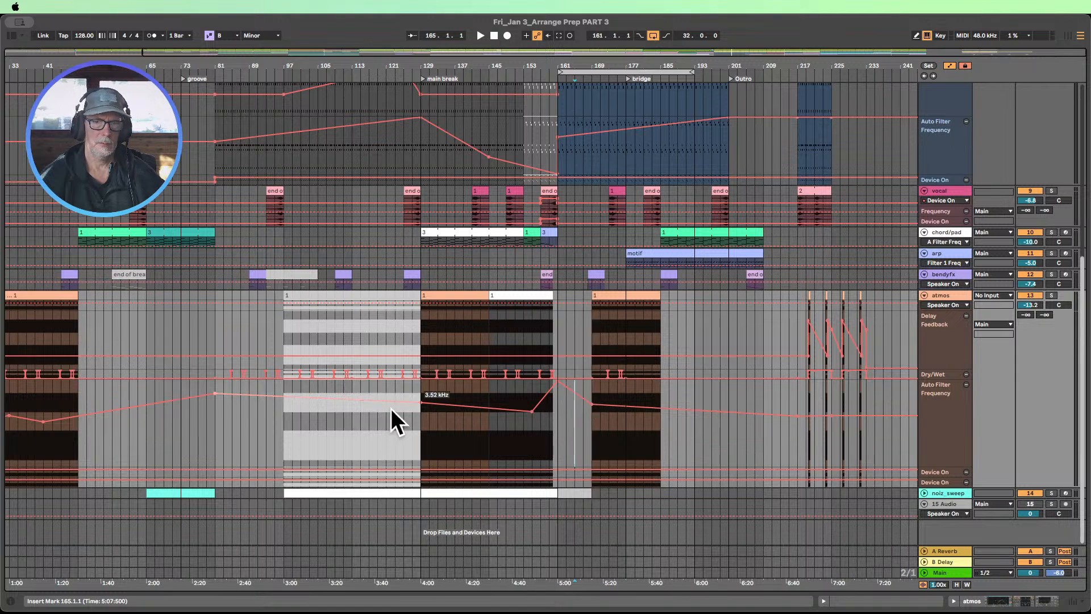
left_click_drag(419, 403, 424, 444)
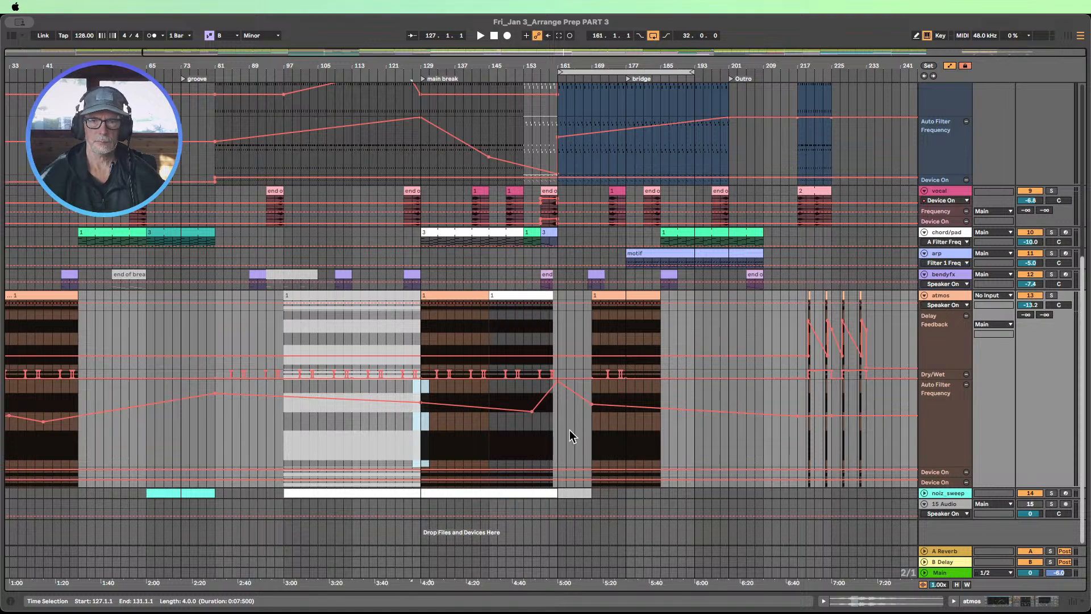
left_click(588, 426)
key("super+v")
left_click(592, 429)
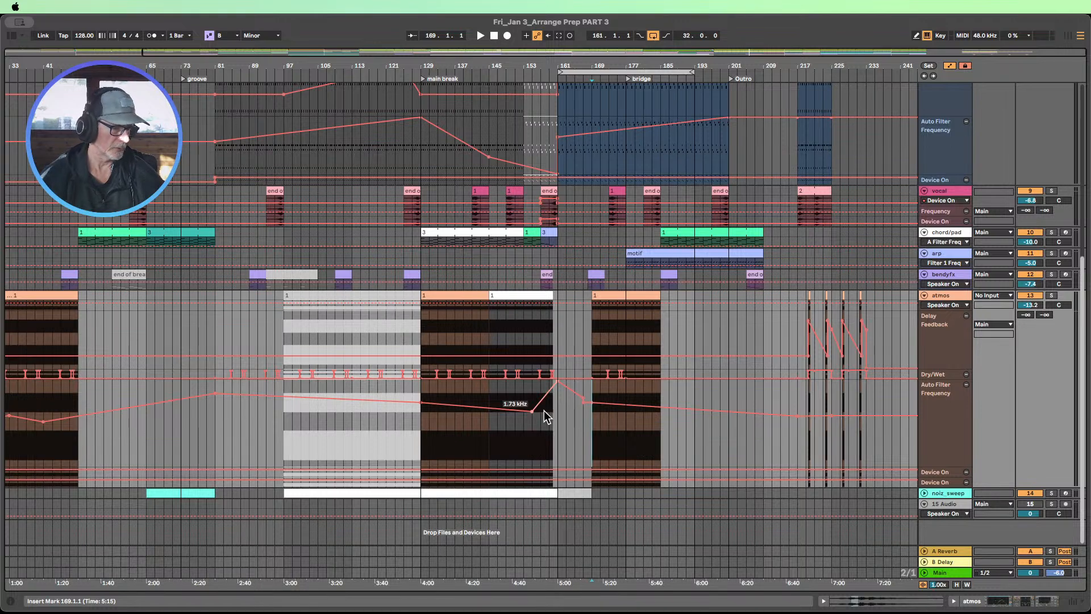
Step: Remove the atmos Auto Filter Frequency breakpoint at bar 167 and start playback from bar 161
mouse_move(580, 401)
left_mouse_down()
mouse_move(575, 480)
mouse_move(584, 407)
left_mouse_up()
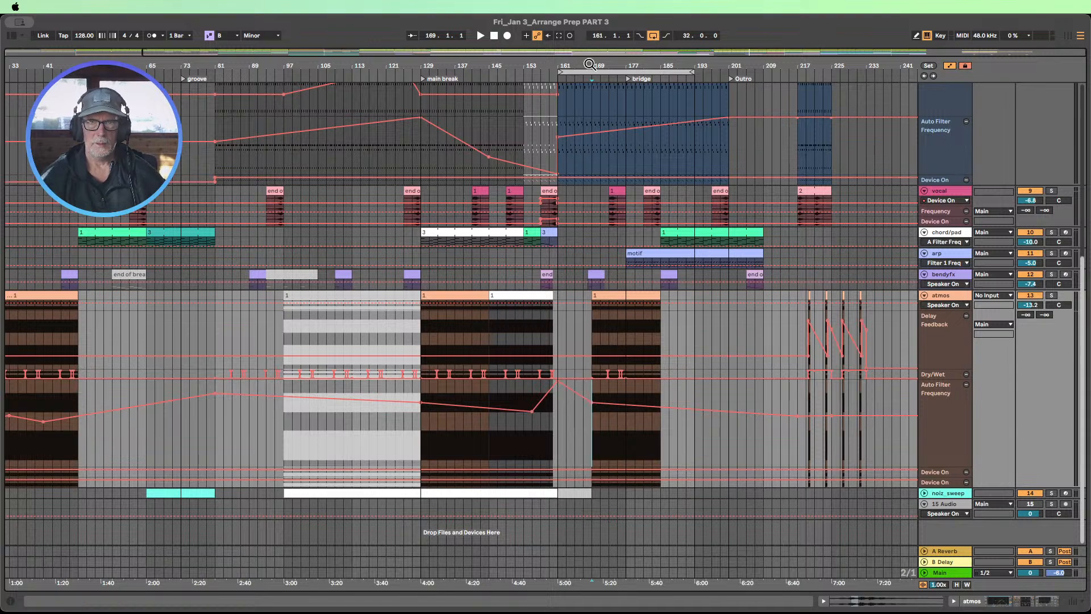
left_click_drag(590, 65, 590, 60)
scroll(733, 125, "up", 3)
scroll(746, 126, "up", 3)
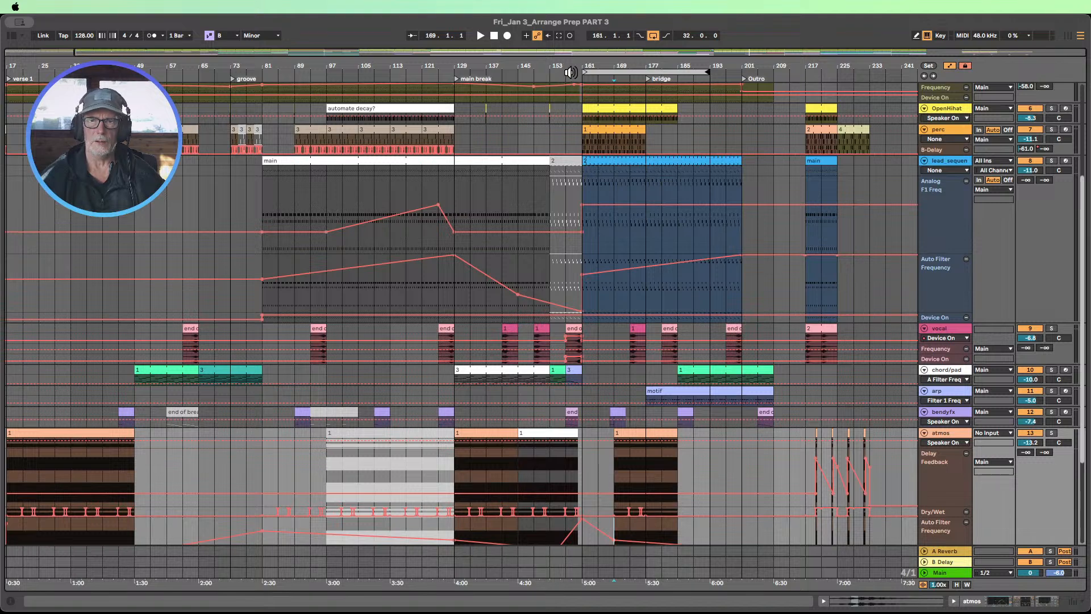
left_click(583, 74)
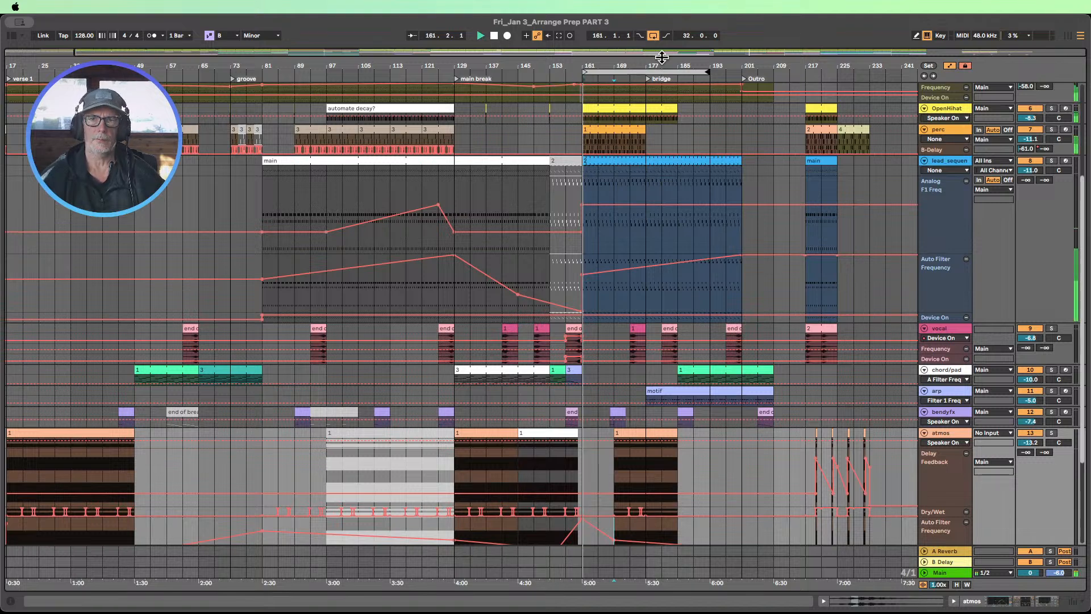
Step: Move the lead_sequence Auto Filter Frequency breakpoint at bar 201 back to bar 193 during playback
left_click_drag(618, 66, 618, 61)
scroll(765, 364, "down", 5)
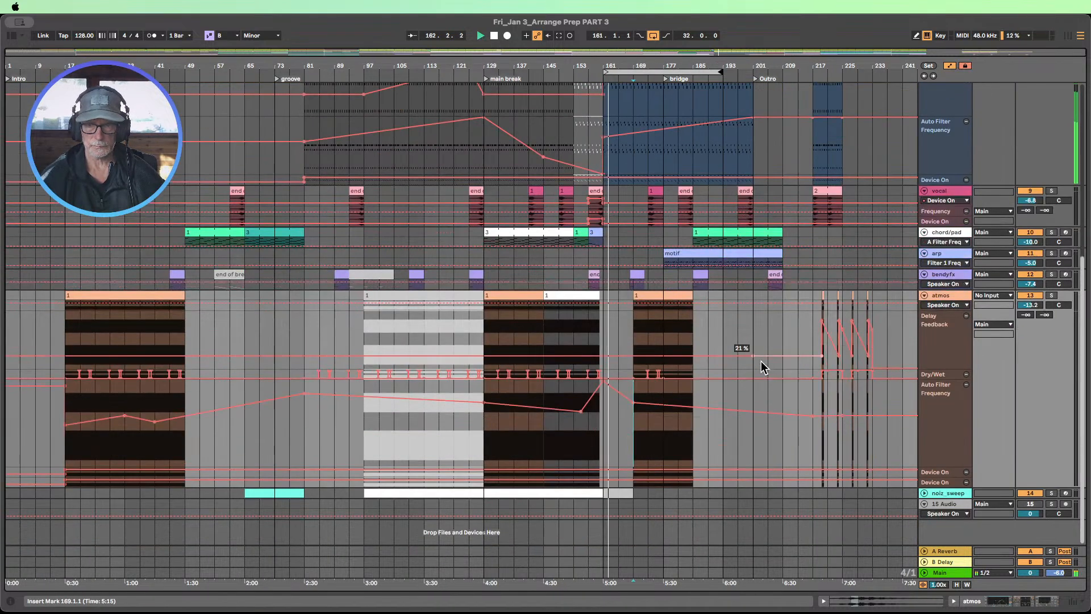
scroll(753, 362, "up", 10)
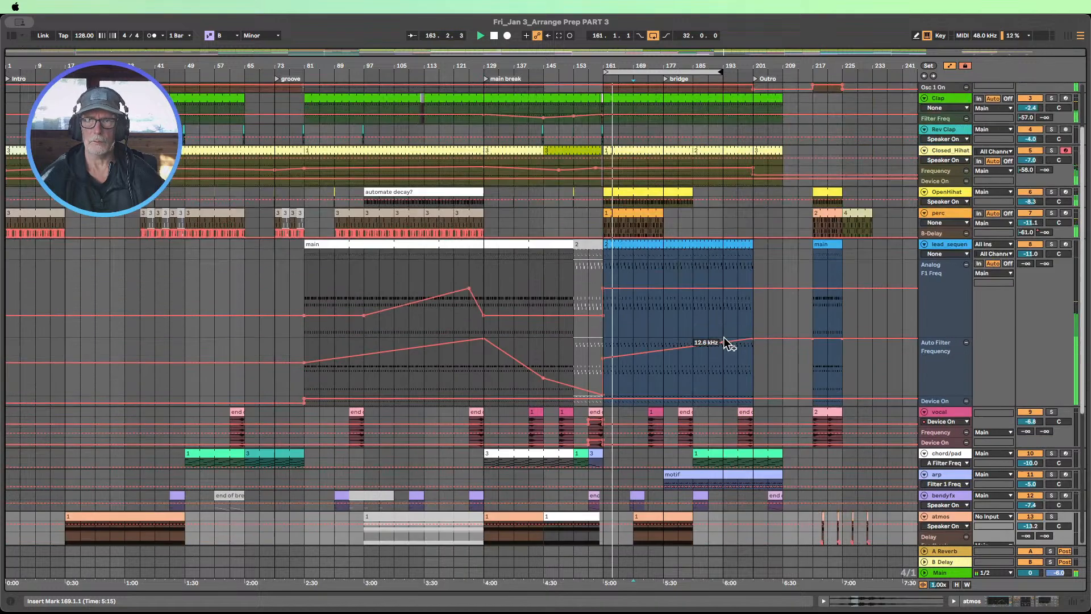
scroll(726, 345, "down", 6)
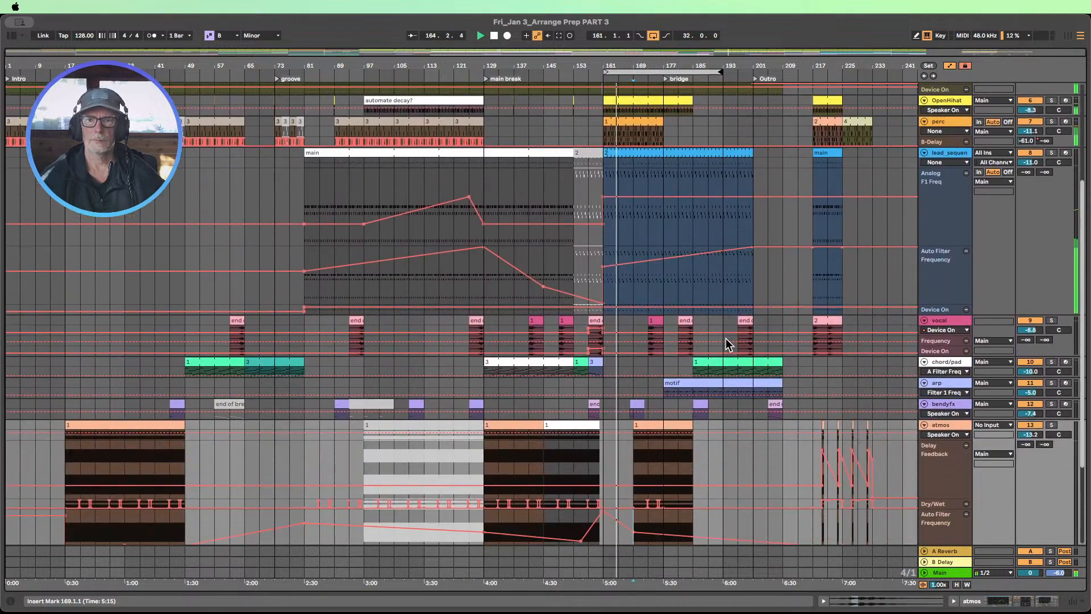
scroll(730, 340, "down", 1)
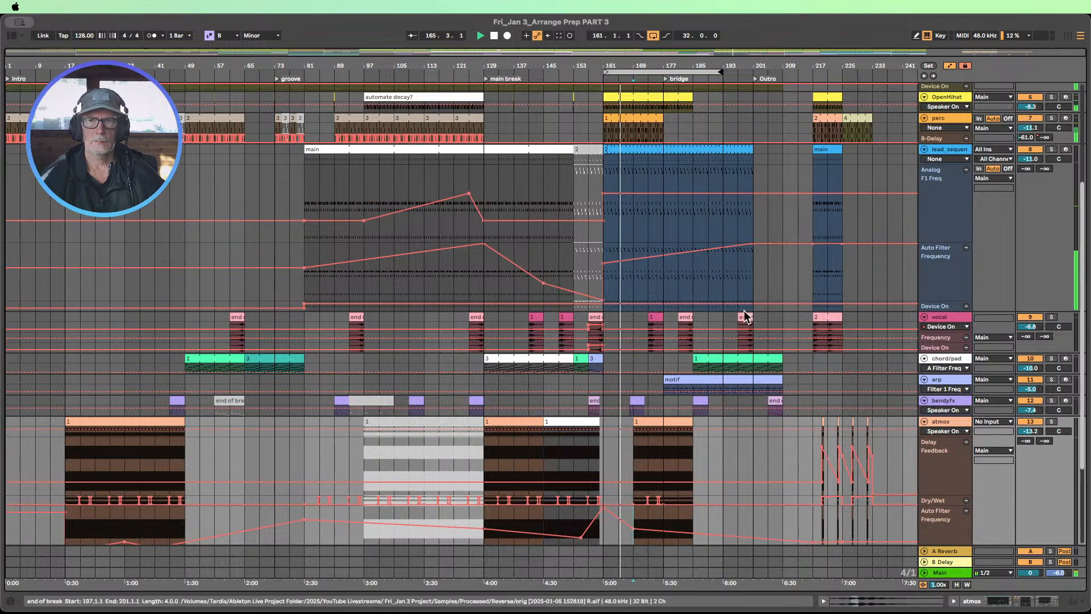
left_click_drag(753, 245, 721, 244)
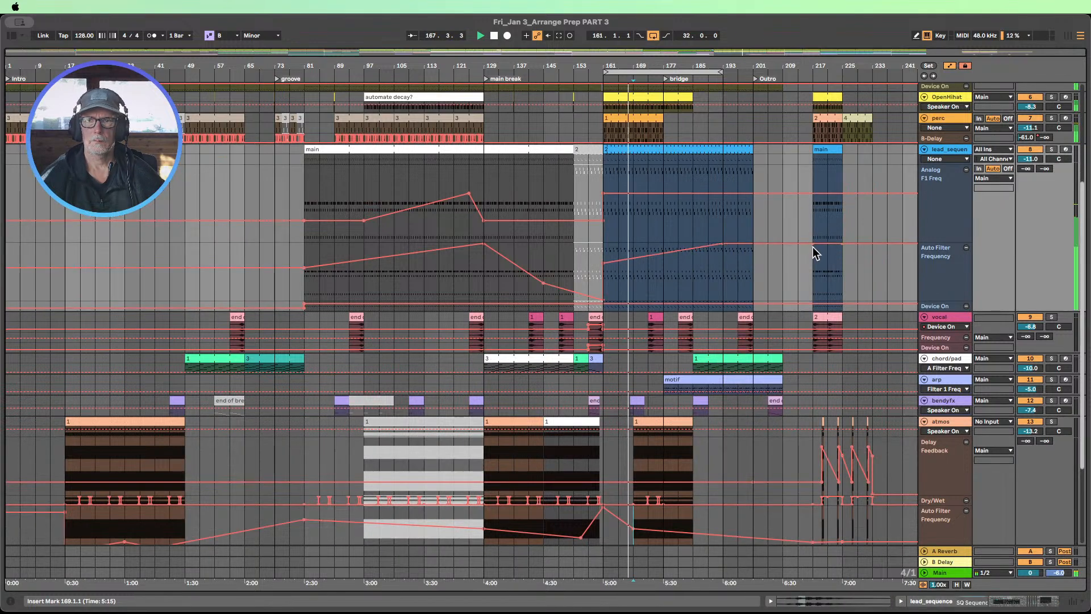
Step: Lower the atmos Auto Filter Frequency breakpoint at bar 217 to near the lane's minimum, and add a higher breakpoint at bar 193
scroll(839, 284, "up", 5)
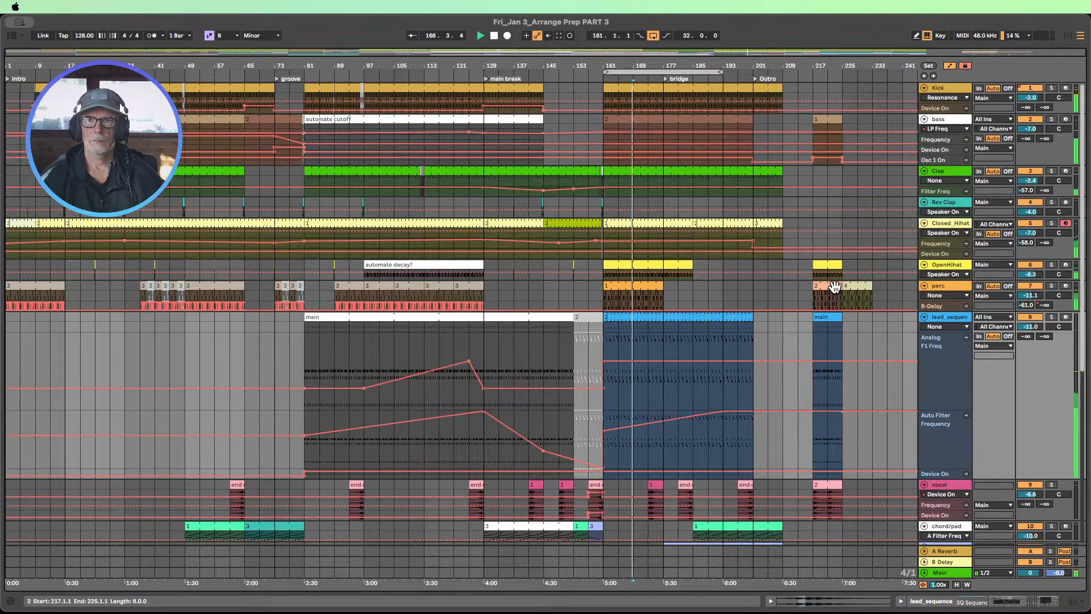
scroll(834, 286, "down", 5)
scroll(834, 286, "down", 3)
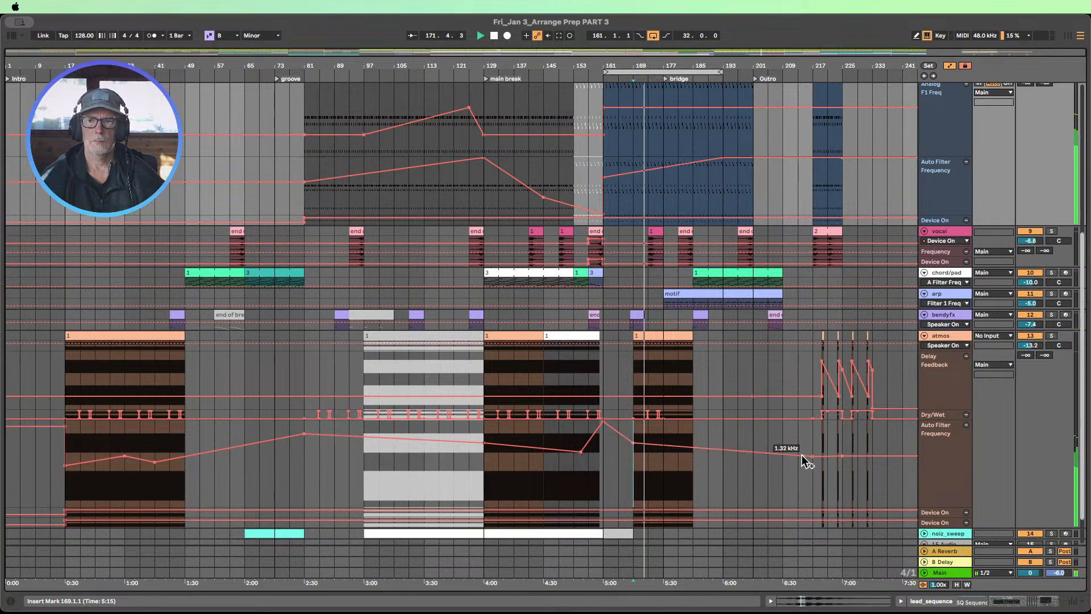
left_click_drag(811, 456, 812, 506)
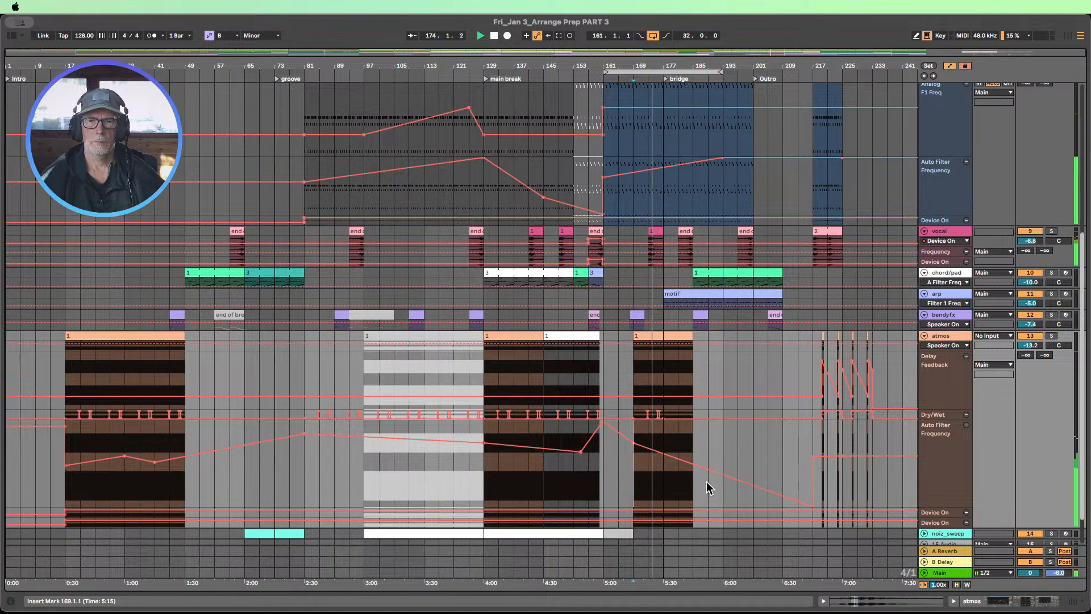
left_click_drag(694, 466, 722, 458)
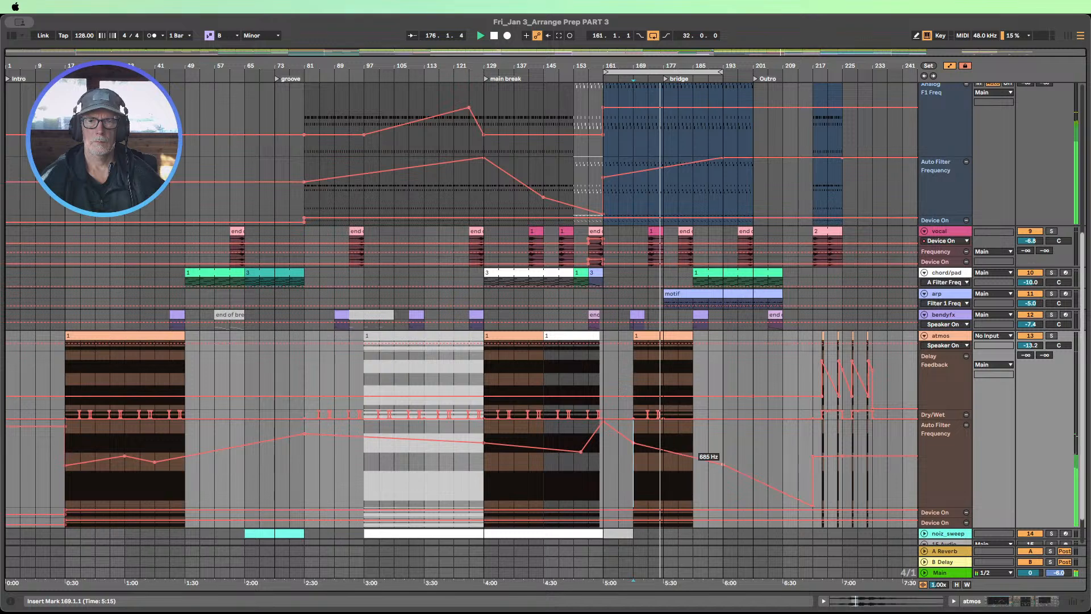
left_click(723, 481)
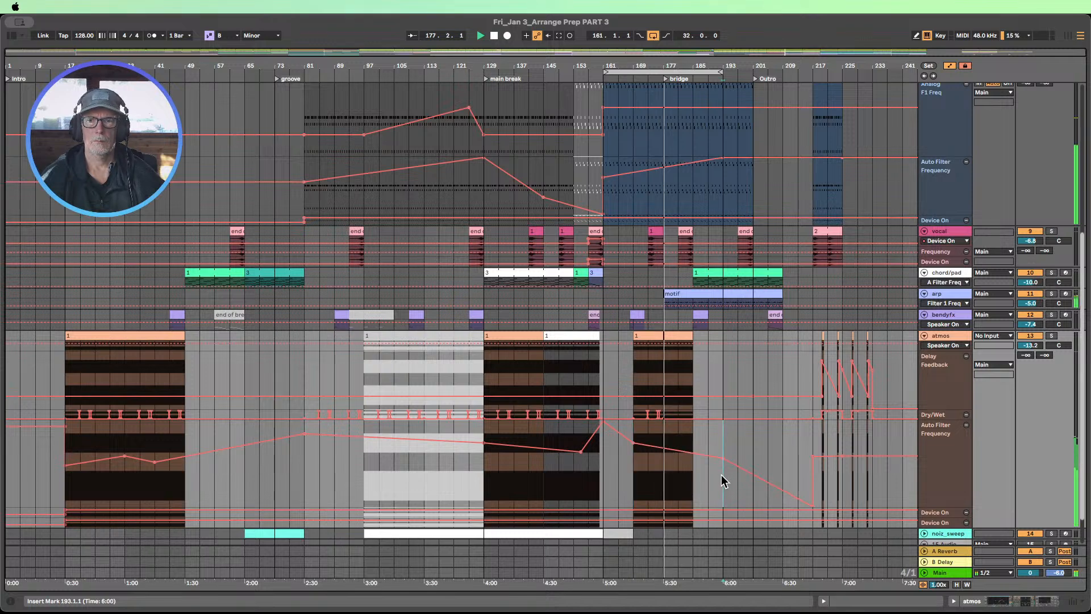
Step: Move the bridge locator to bar 185 and extend the perc clip starting at bar 161 so it ends at bar 185
scroll(719, 478, "up", 4)
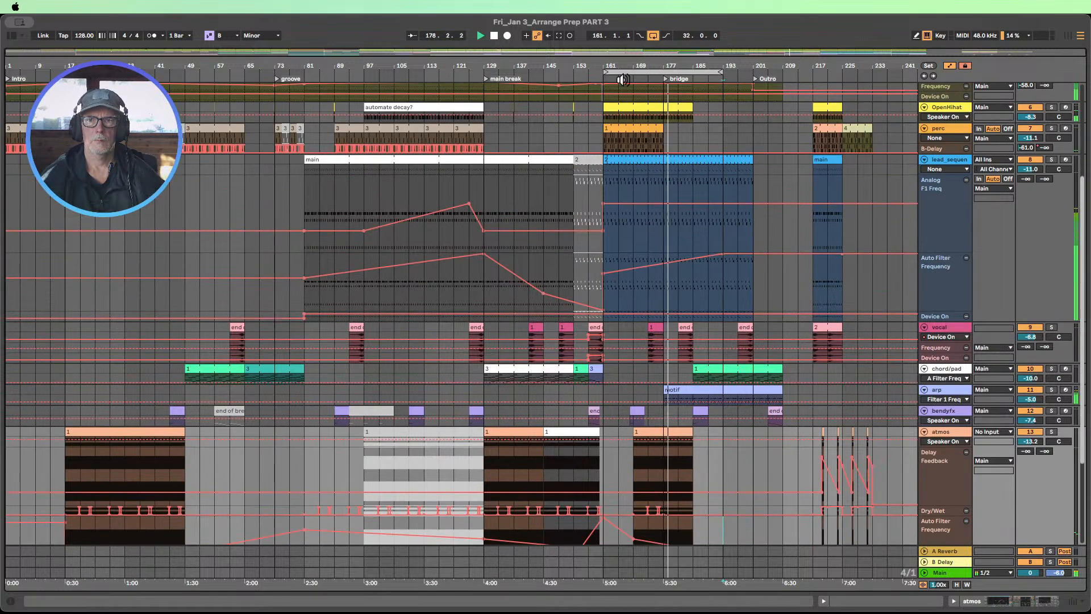
left_click(623, 80)
left_click_drag(642, 67, 607, 91)
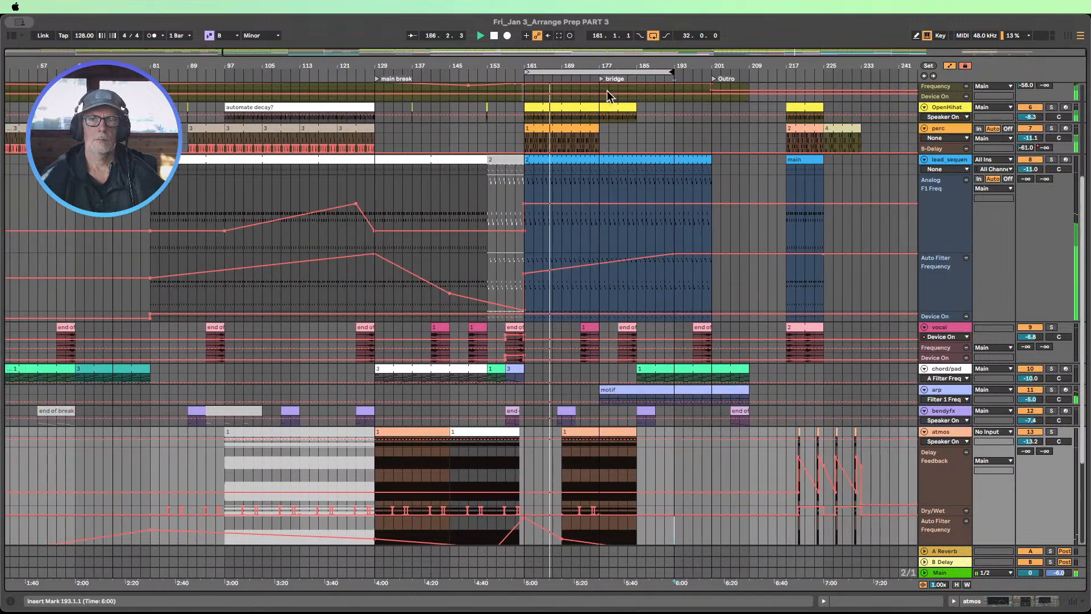
scroll(614, 138, "down", 3)
scroll(616, 137, "up", 7)
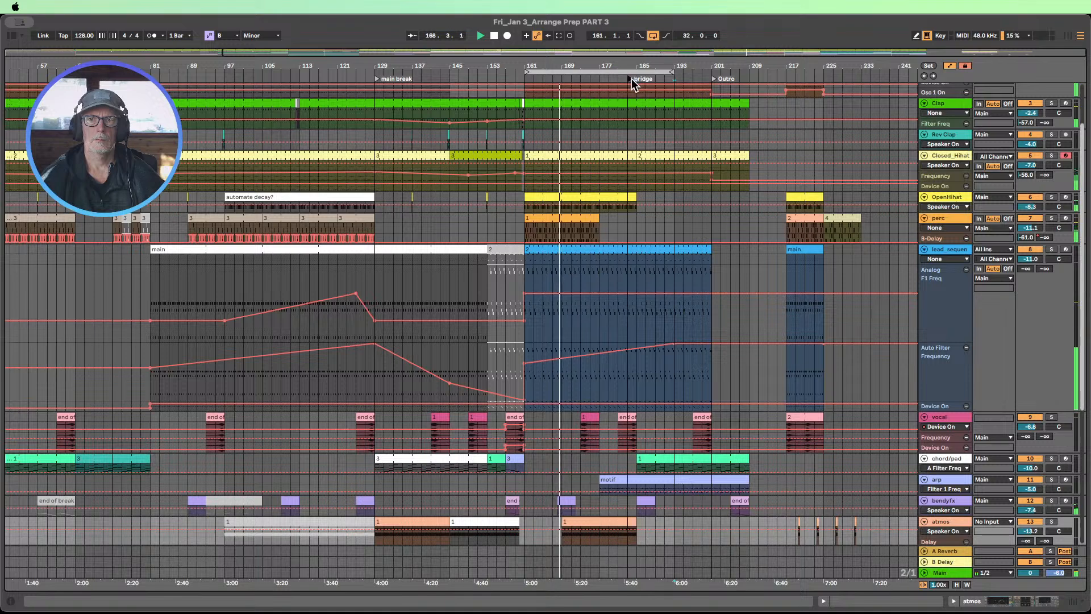
left_click_drag(632, 79, 637, 79)
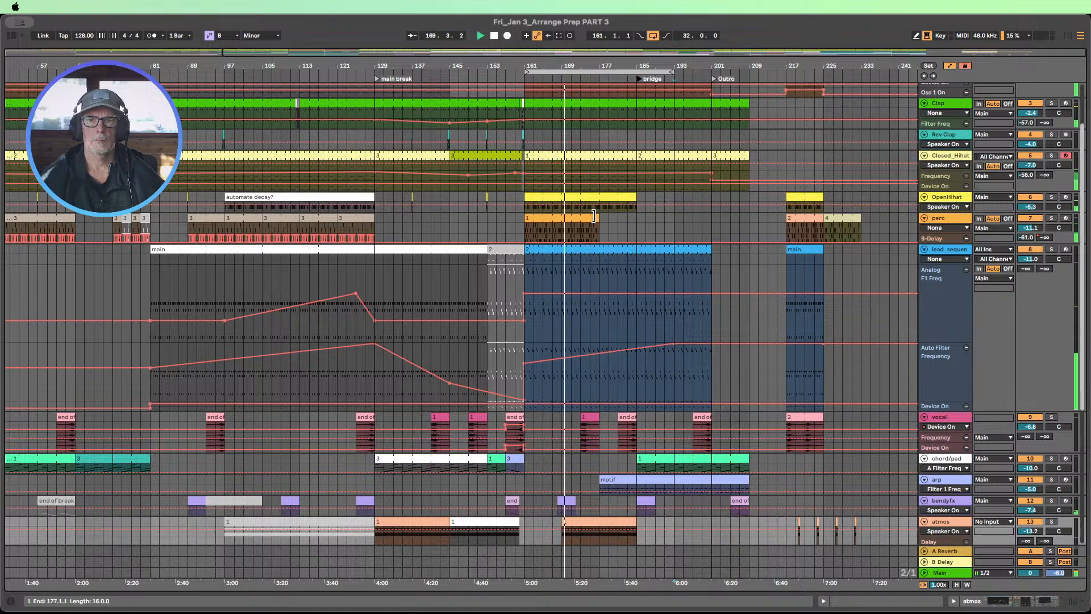
left_click_drag(593, 216, 637, 217)
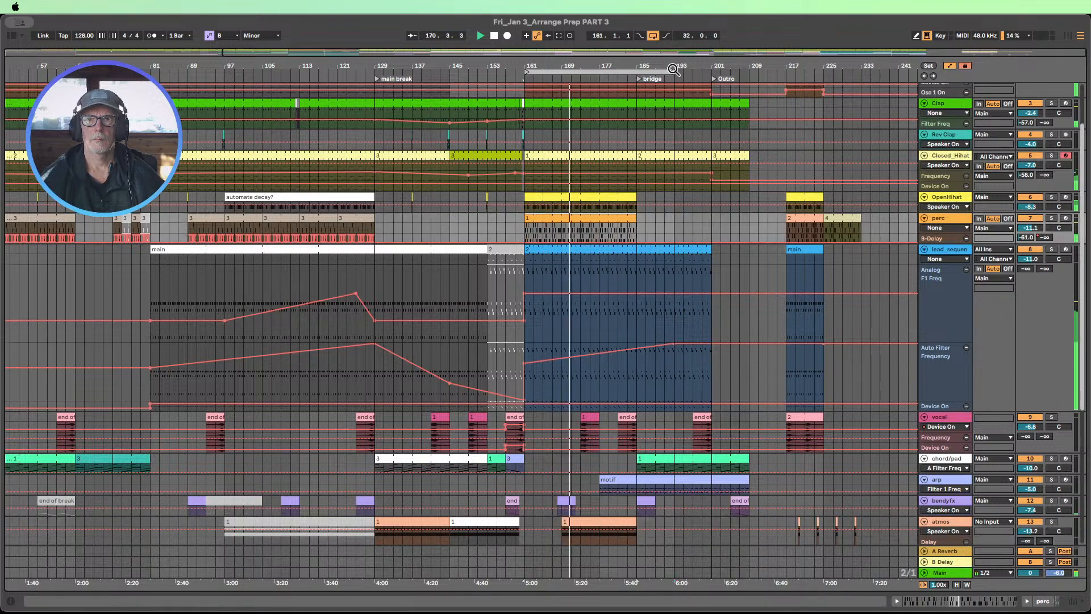
Step: Move the vocal clip just before bar 185 to bar 189, and trim the following chord/pad clip to start at bar 193
scroll(650, 176, "up", 3)
scroll(650, 176, "down", 7)
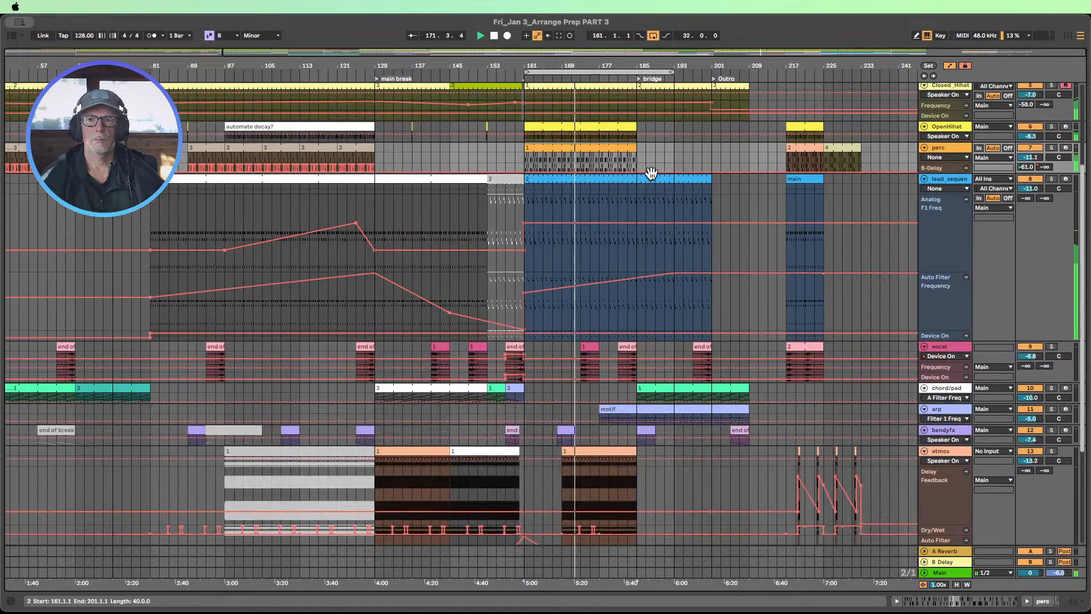
scroll(683, 253, "down", 1)
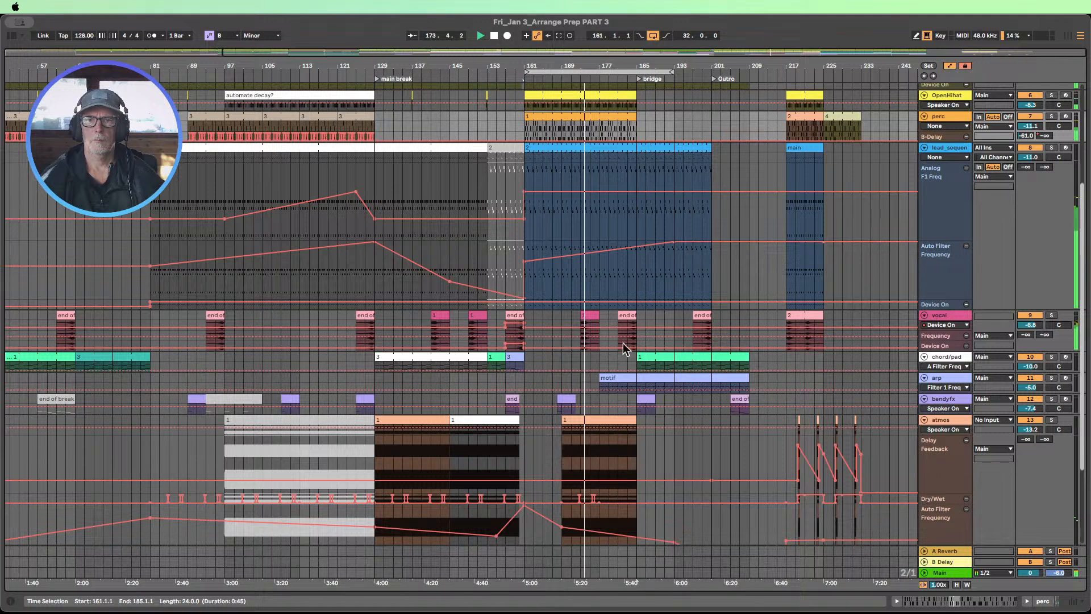
left_click_drag(624, 318, 666, 318)
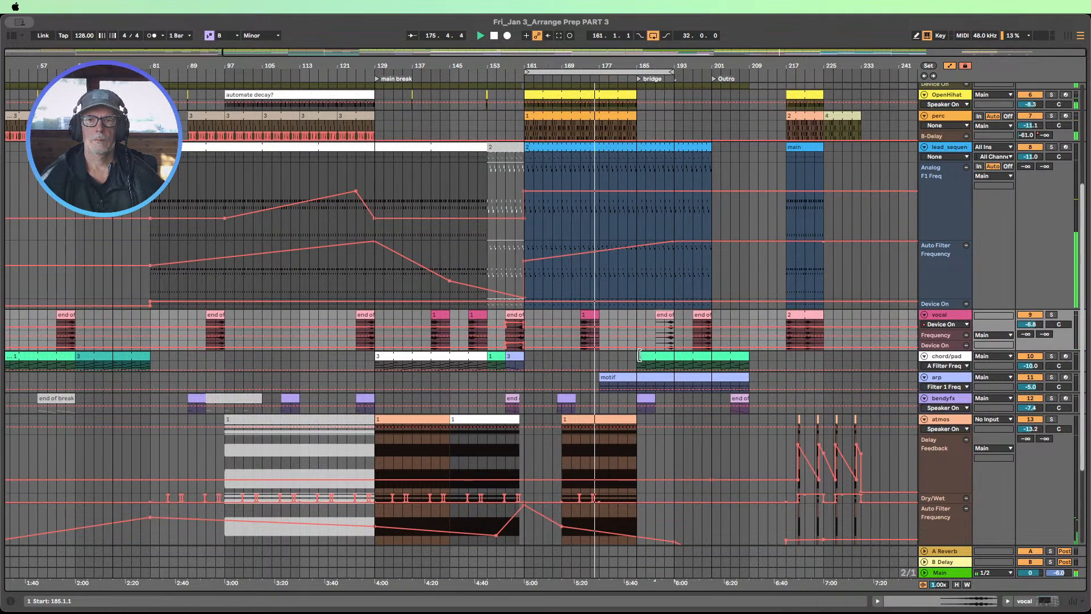
left_click_drag(638, 356, 674, 355)
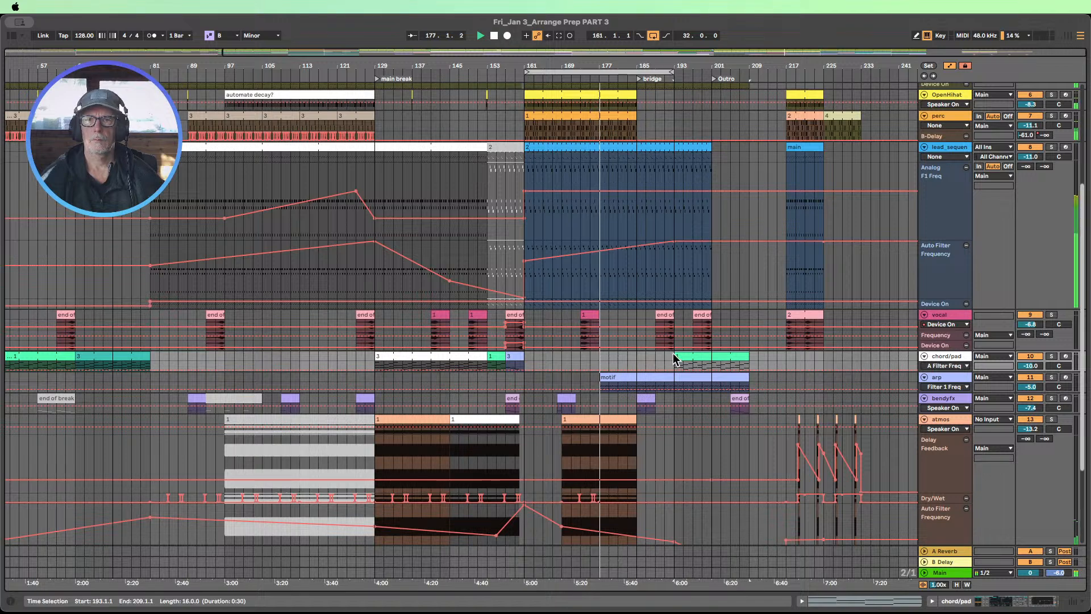
Step: Replay from about bar 168, add a lead_sequence Auto Filter Frequency breakpoint at bar 177, and ramp down to about 733 Hz at bar 193
scroll(679, 349, "down", 3)
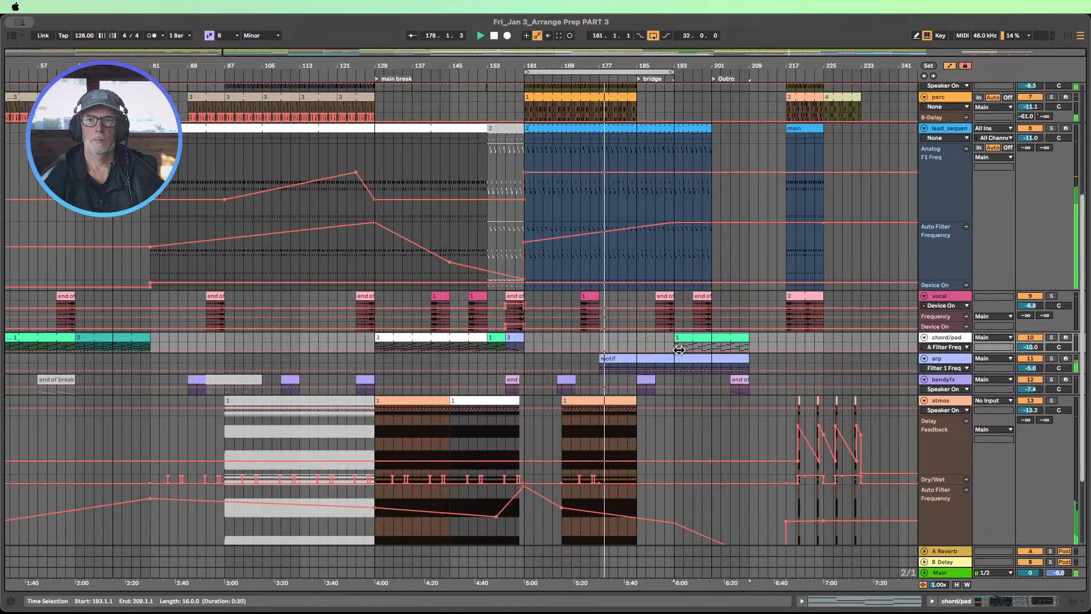
scroll(678, 348, "up", 3)
scroll(679, 348, "up", 3)
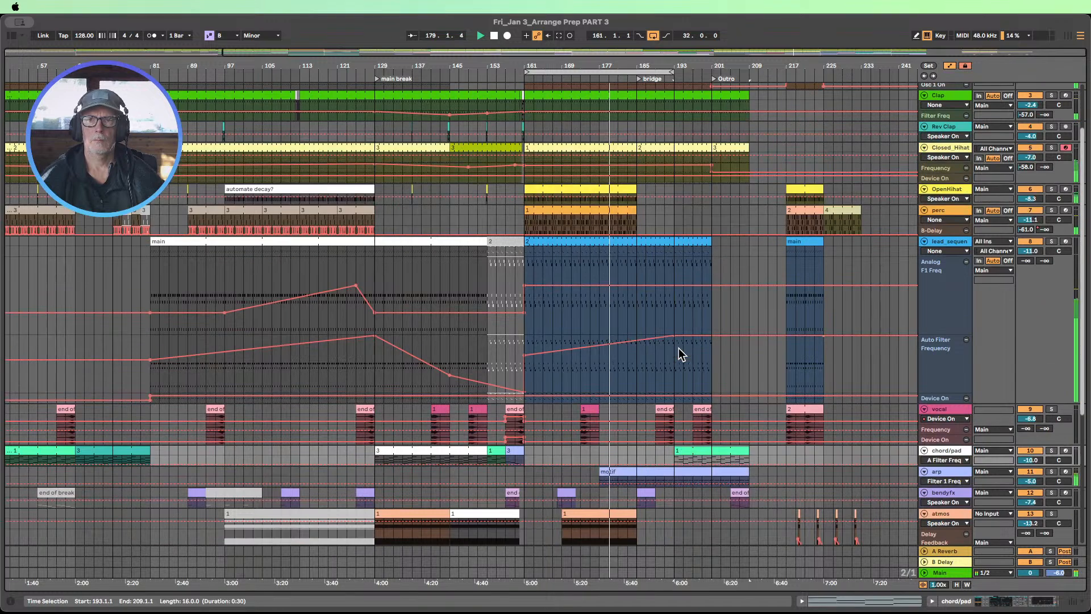
scroll(679, 348, "down", 1)
scroll(679, 347, "up", 3)
scroll(679, 348, "down", 3)
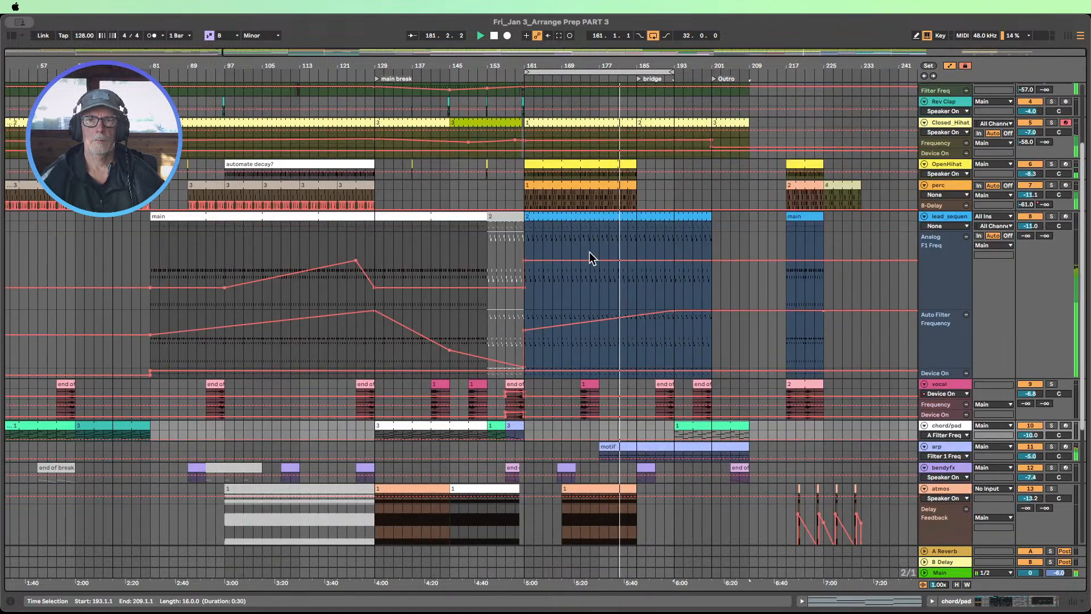
left_click(557, 82)
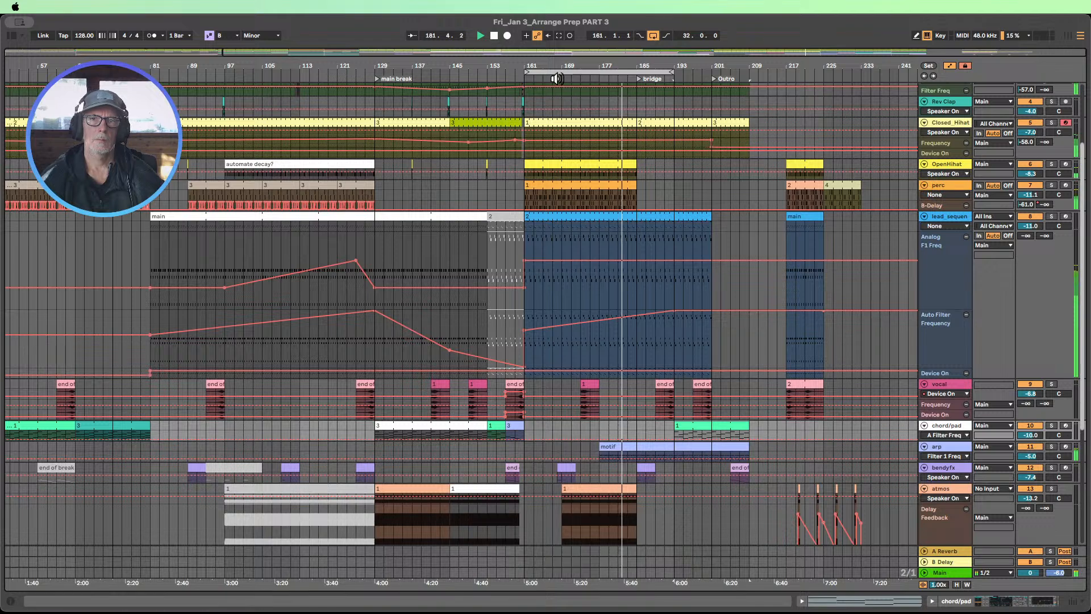
left_click(591, 320)
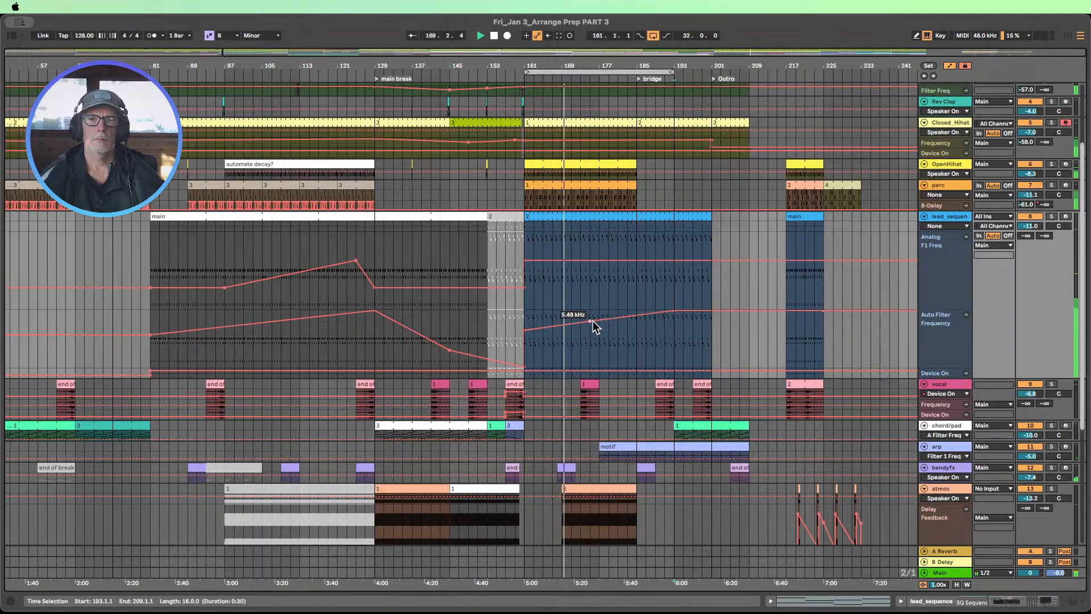
left_click_drag(592, 322, 637, 326)
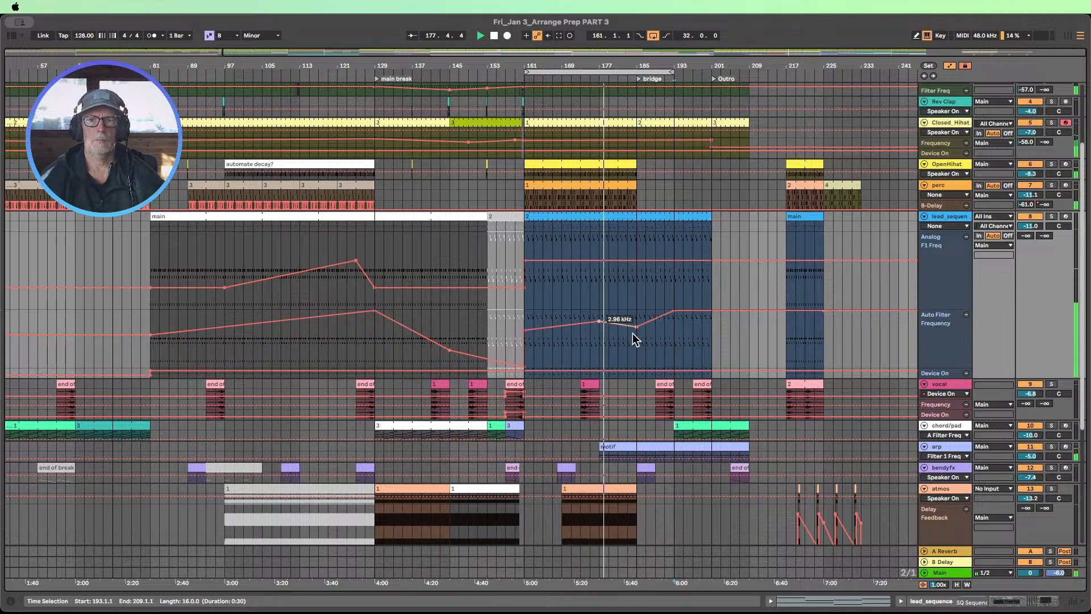
left_click_drag(638, 328, 674, 339)
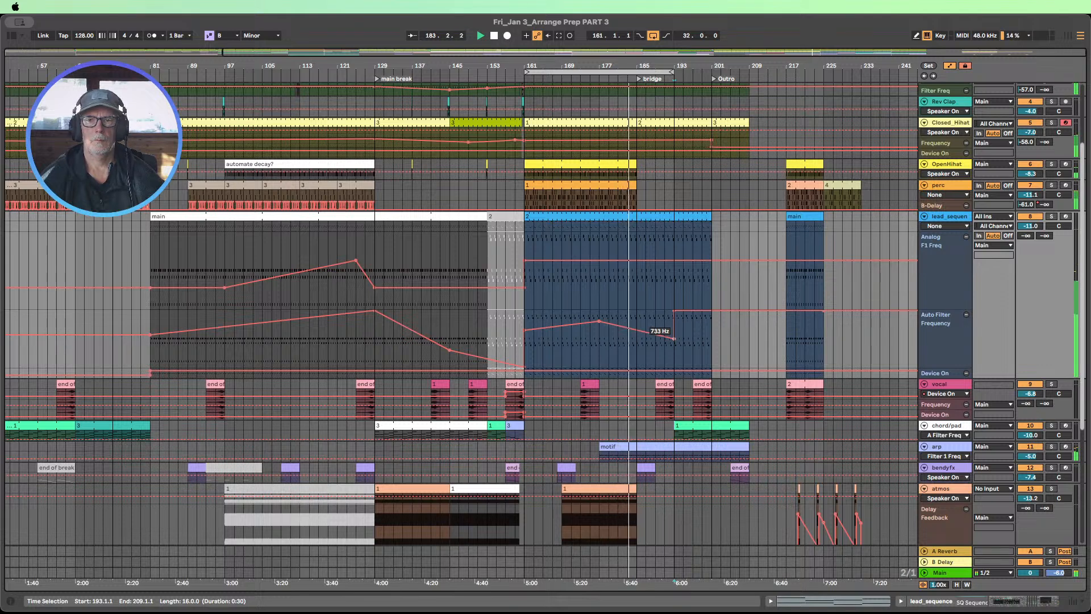
Step: Stop playback and examine the clips and automation around the bridge in close-up
scroll(674, 335, "up", 3)
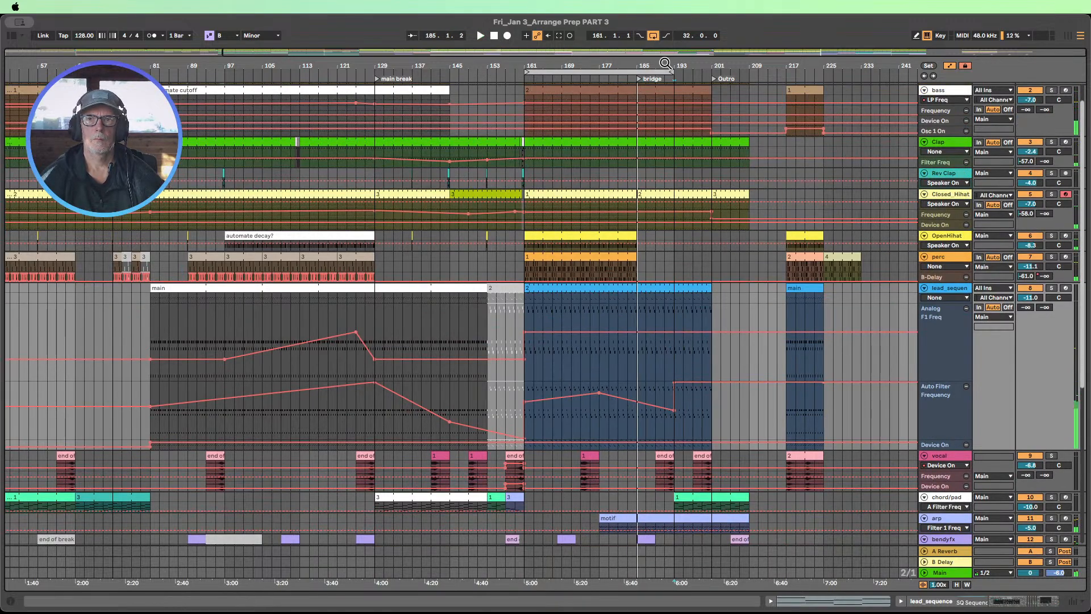
left_click_drag(665, 62, 465, 181)
scroll(369, 180, "up", 1)
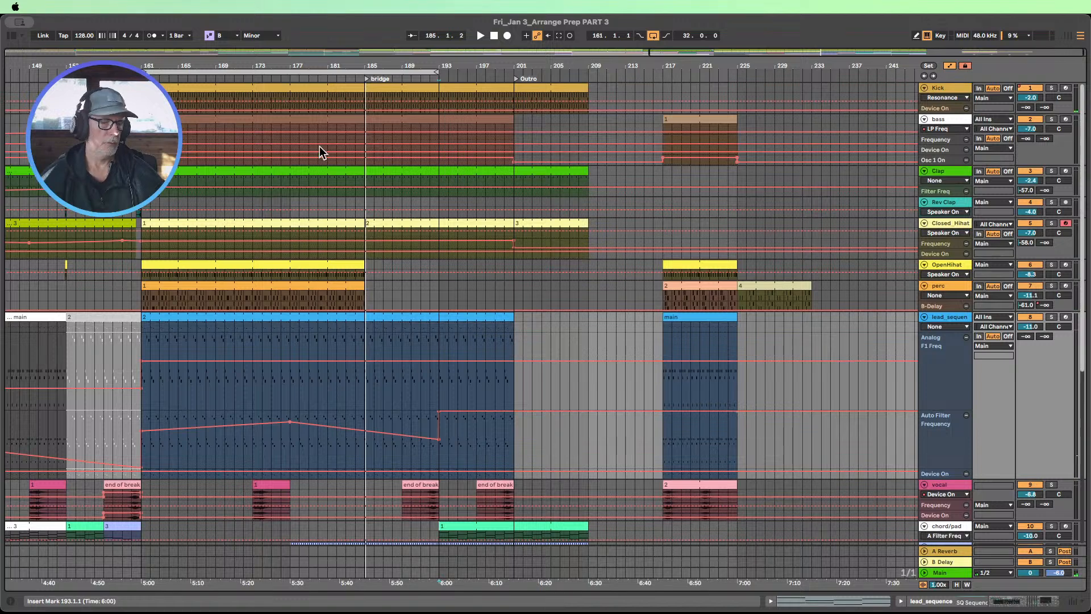
scroll(384, 214, "down", 1)
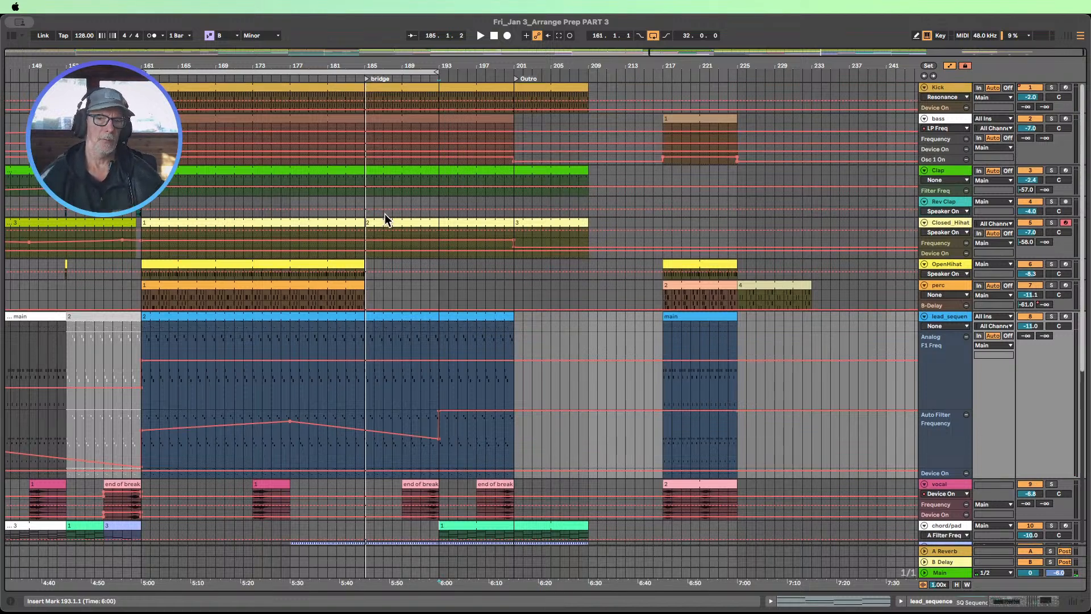
scroll(385, 214, "down", 2)
scroll(323, 385, "down", 5)
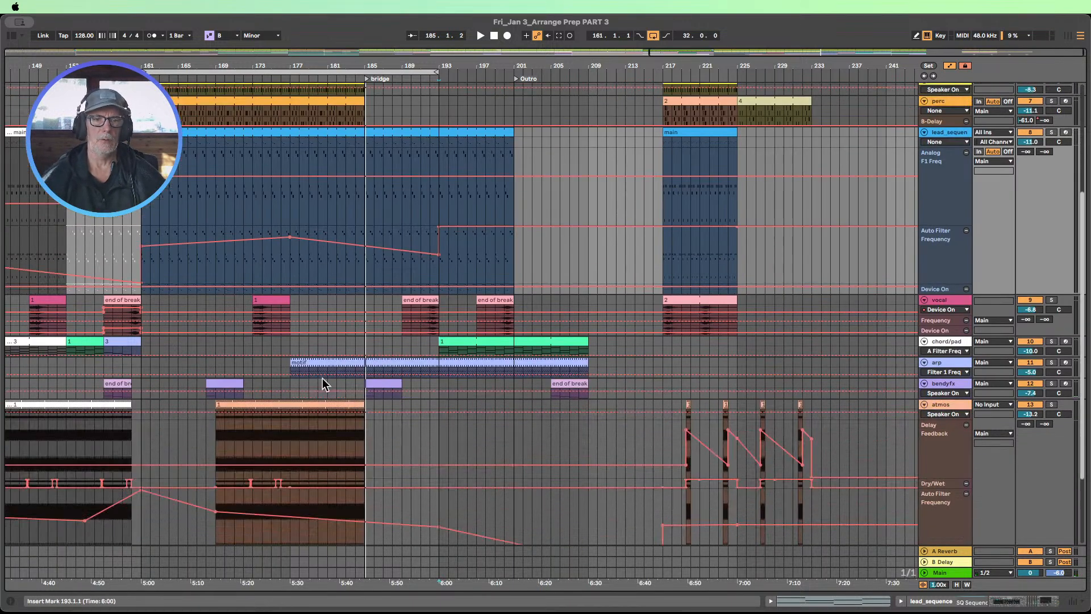
Step: Select the motif clip on the arp track and optimize the arrangement's track heights to fit the view
left_click(353, 367)
scroll(587, 423, "down", 3)
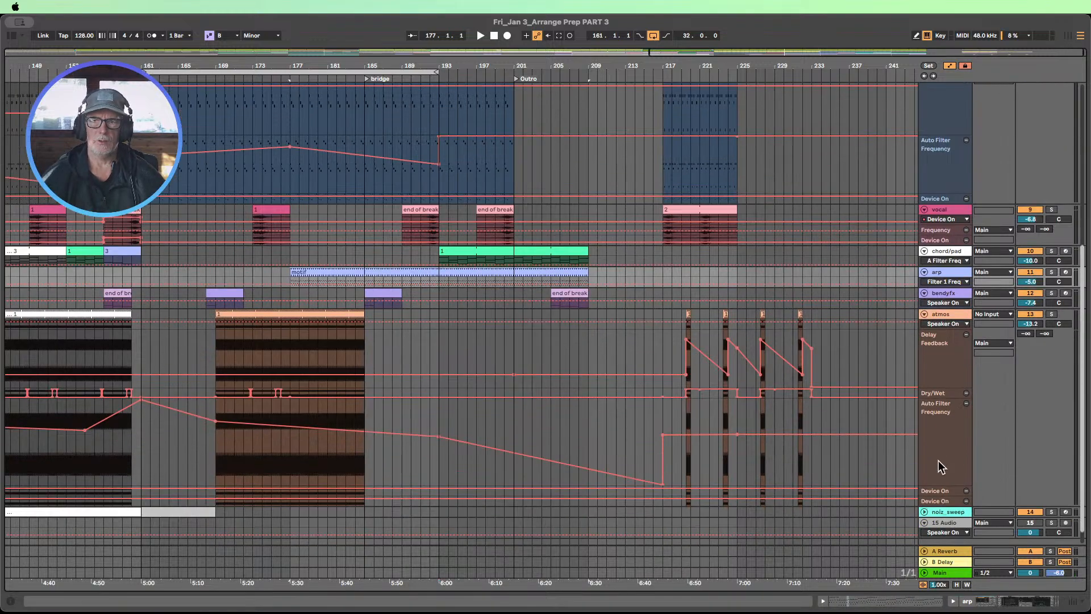
left_click(959, 584)
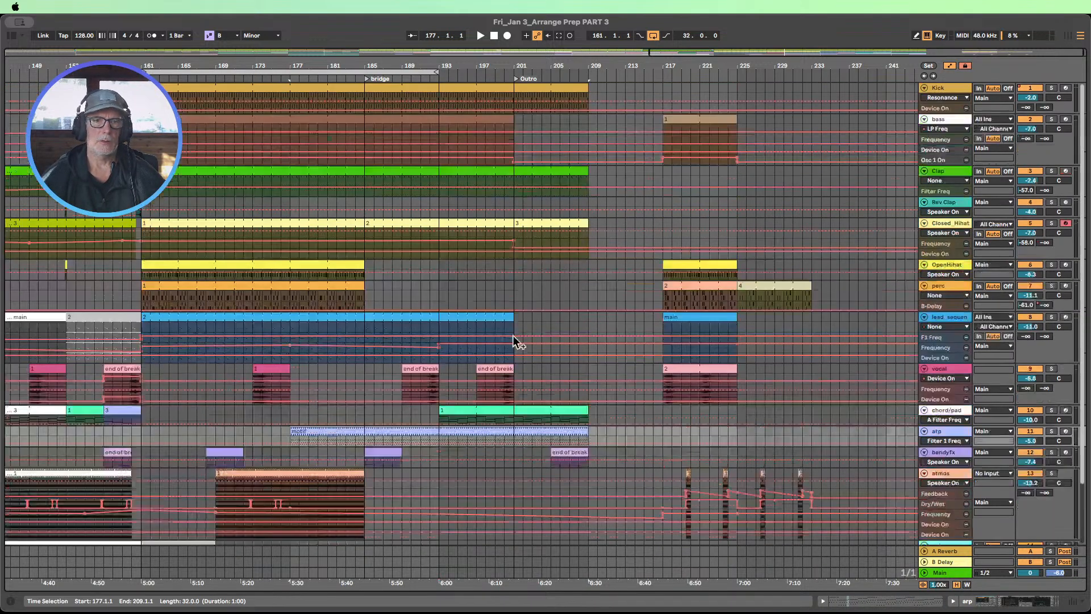
Step: Replay from shortly before bar 161, and extend the OpenHihat and perc clips that start there to end at bar 193
key("w")
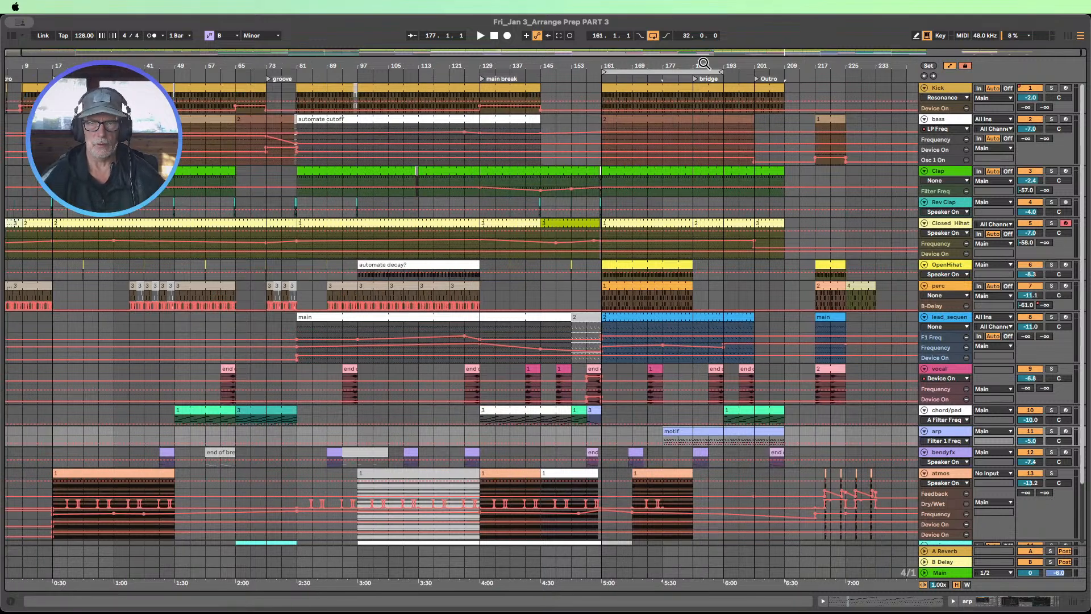
left_click_drag(703, 65, 698, 106)
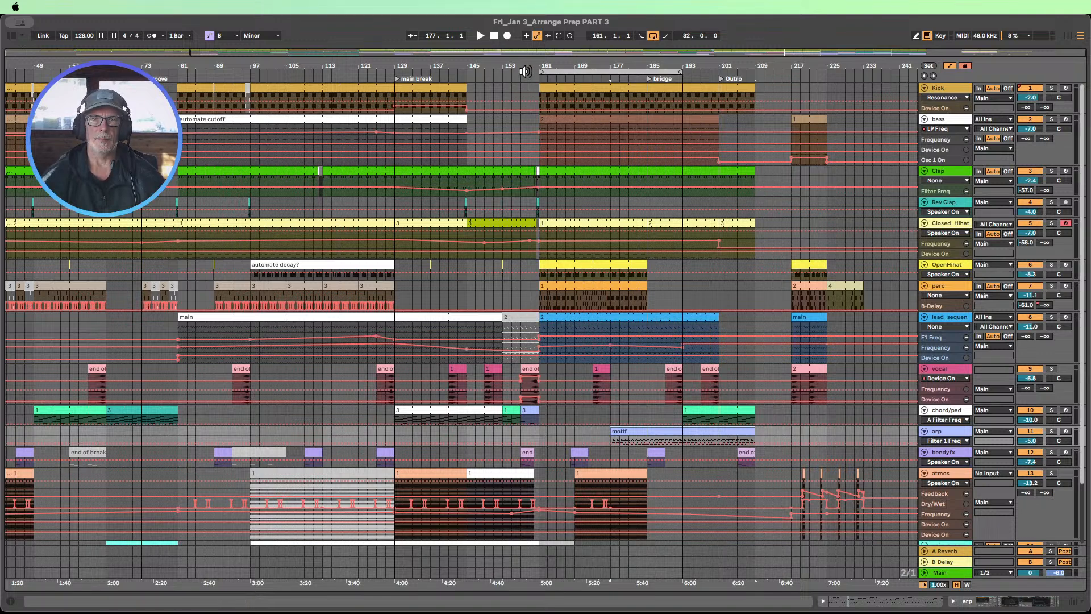
left_click(523, 72)
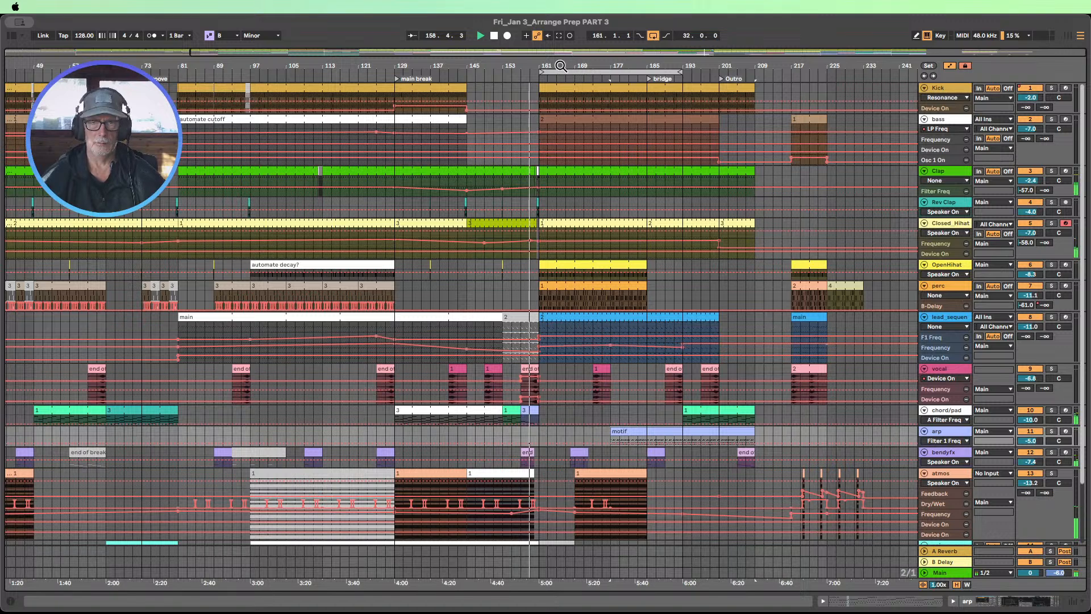
left_click_drag(563, 67, 623, 66)
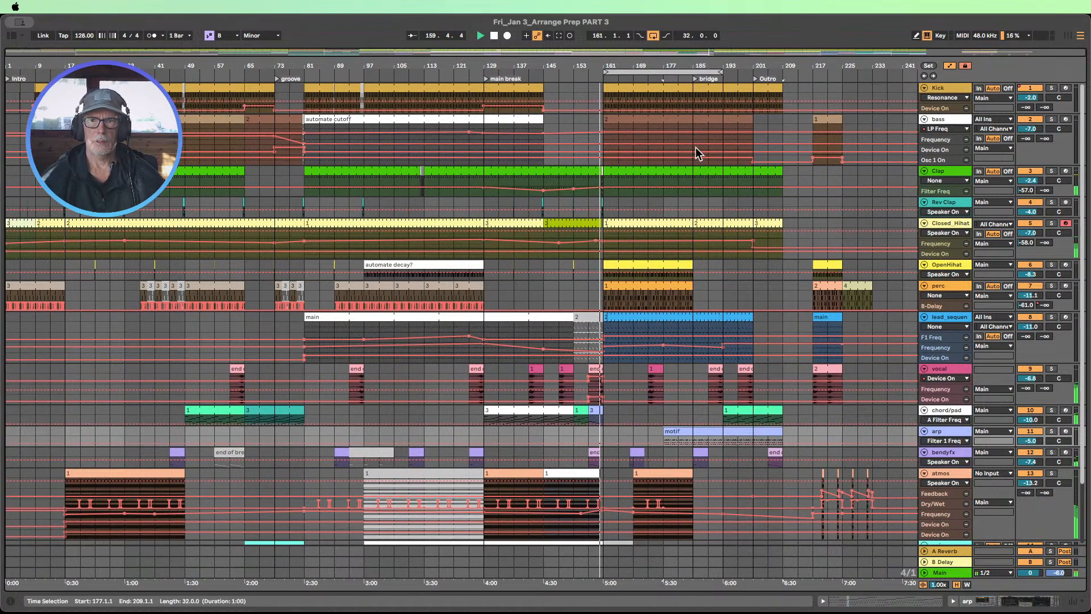
left_click_drag(690, 261, 722, 287)
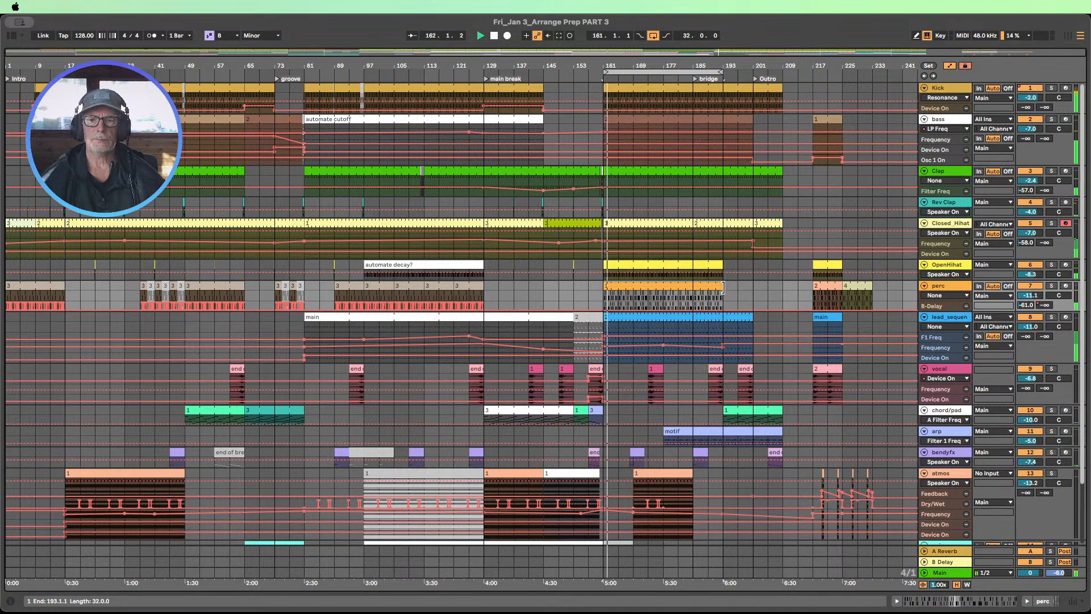
Step: Reorder the atmos automation lanes so Frequency comes first, followed by Dry/Wet and Delay Feedback
scroll(722, 288, "down", 2)
scroll(722, 288, "down", 1)
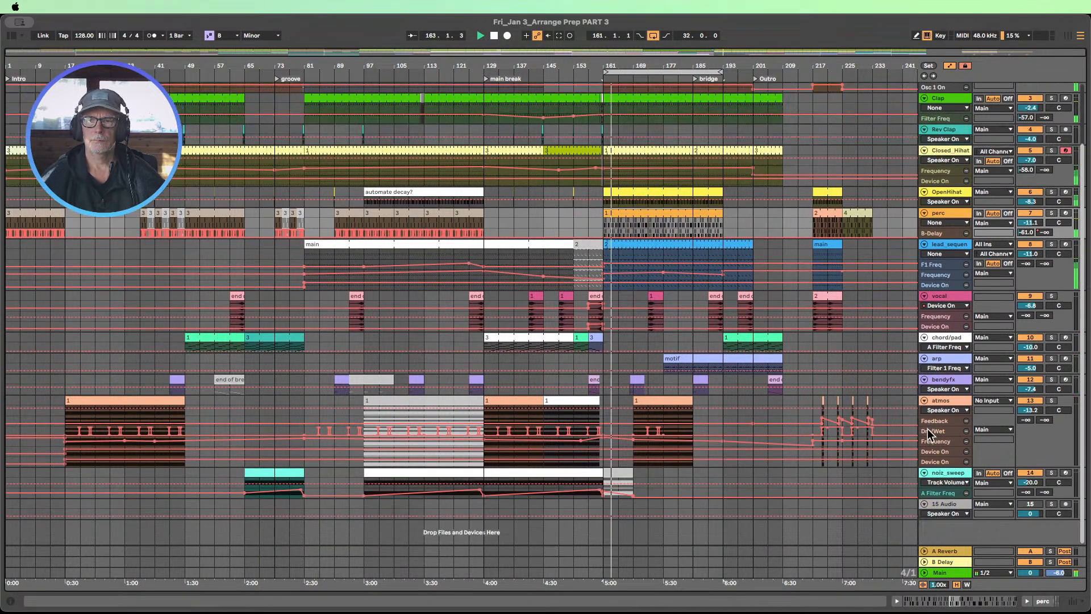
left_click(945, 423)
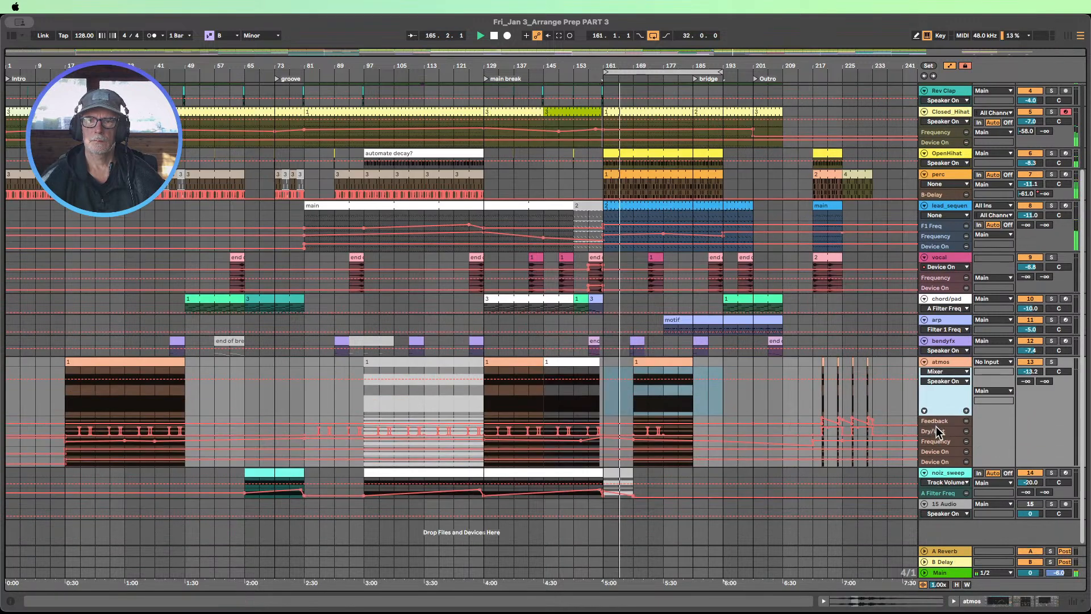
left_click(932, 421)
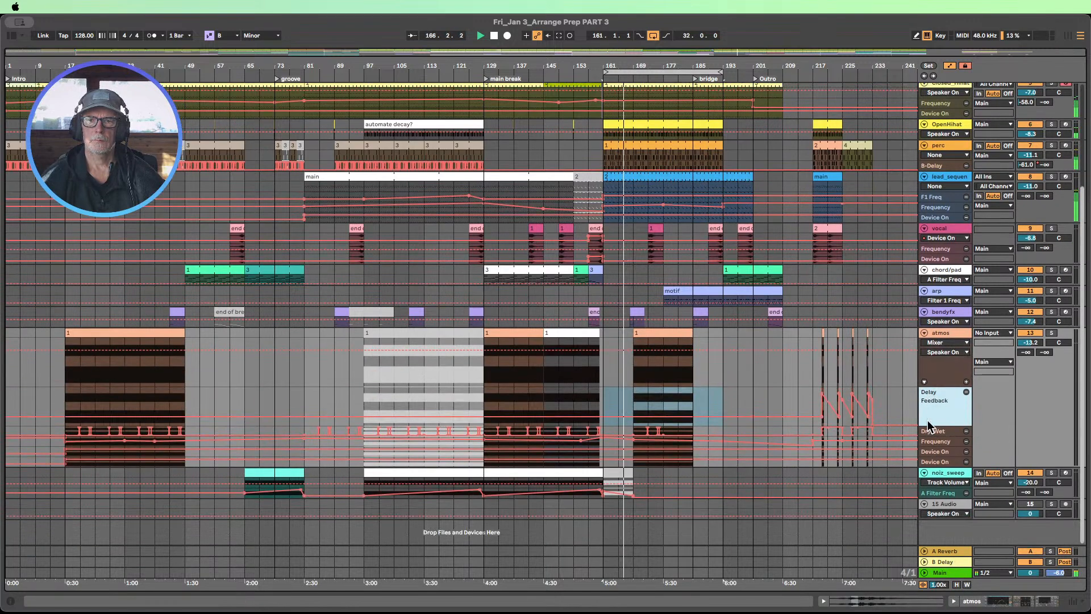
left_click_drag(944, 408, 950, 445)
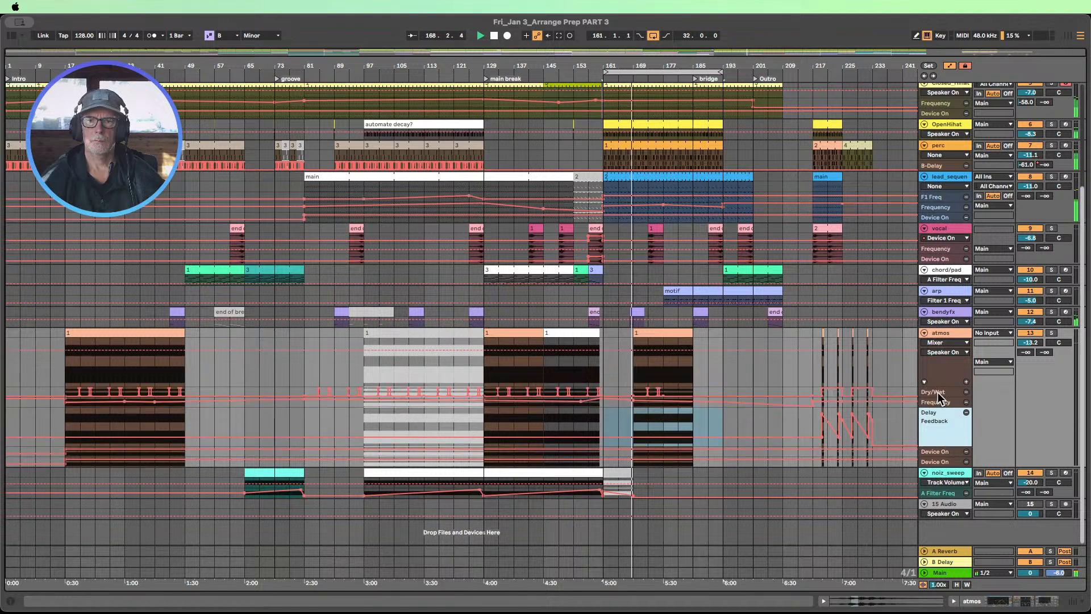
left_click(938, 391)
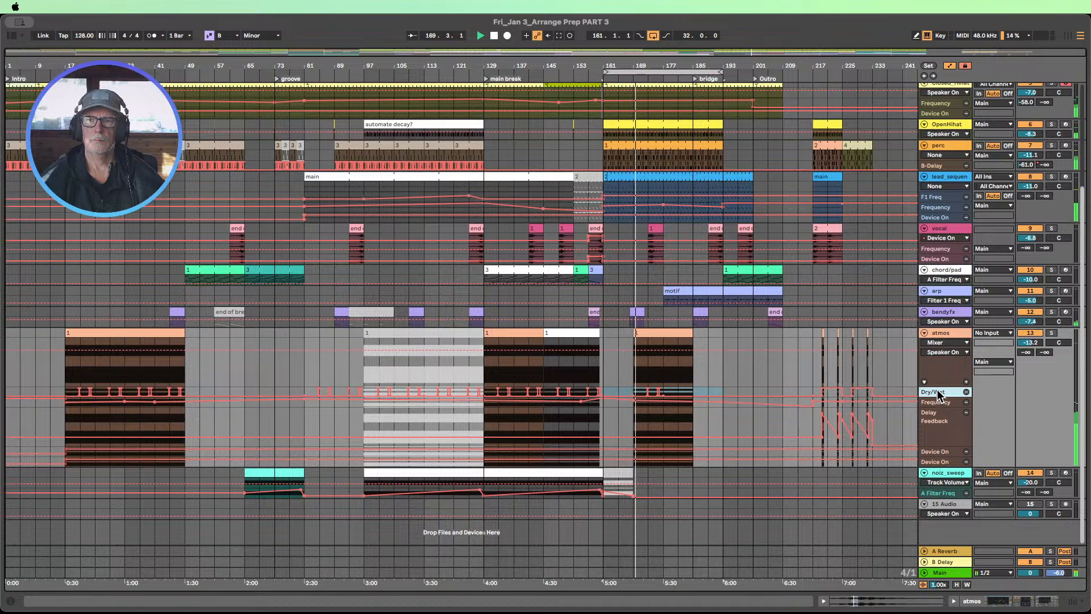
left_click_drag(939, 393, 937, 405)
Step: Hide the automation and deactivate the Kick portion between bars 185 and 193
scroll(932, 401, "up", 4)
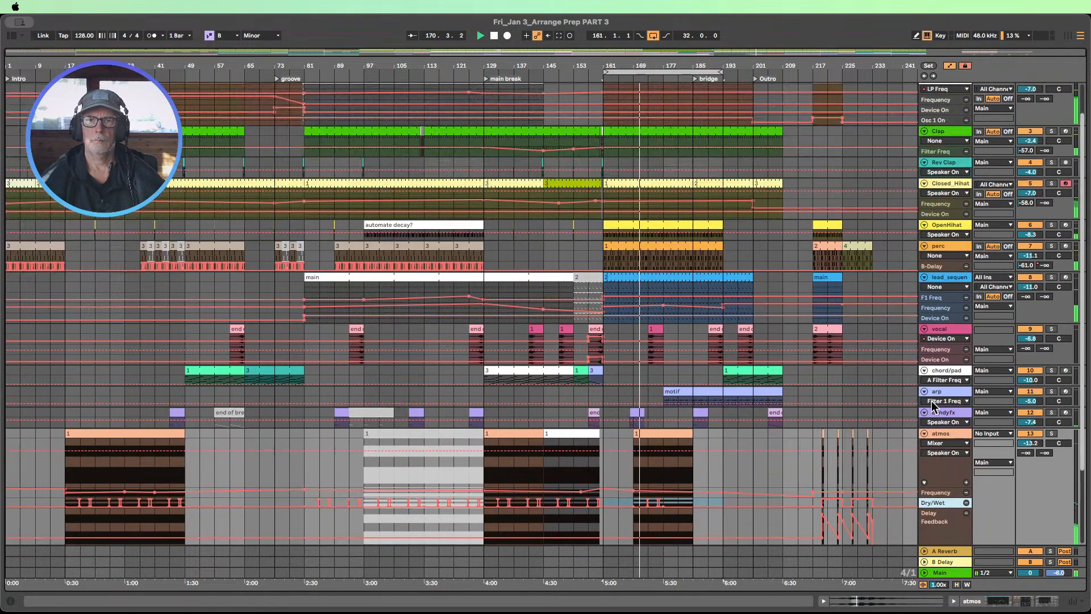
scroll(904, 408, "up", 2)
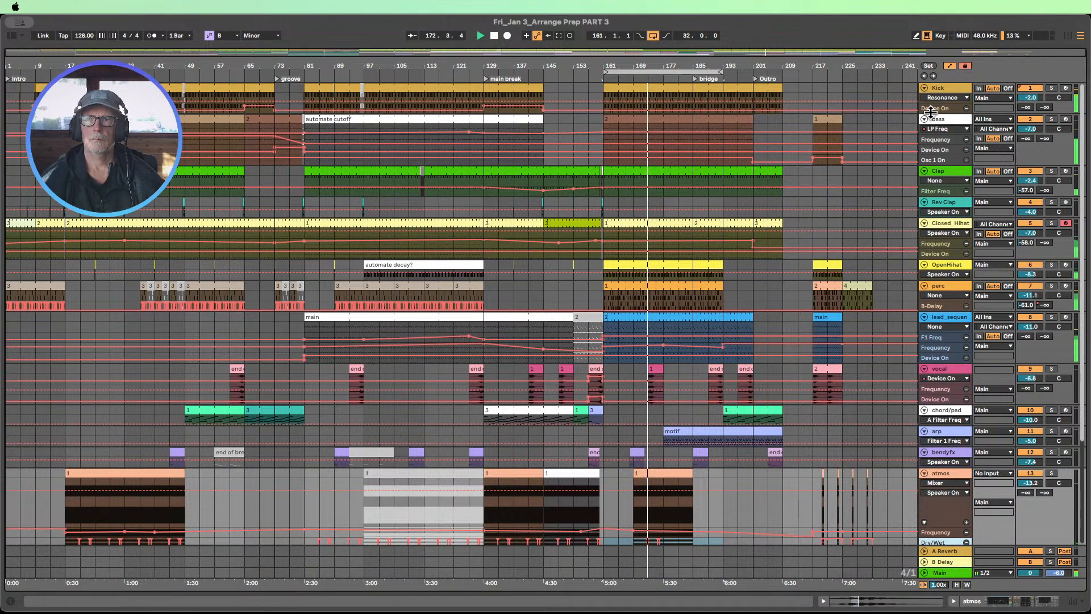
key("a")
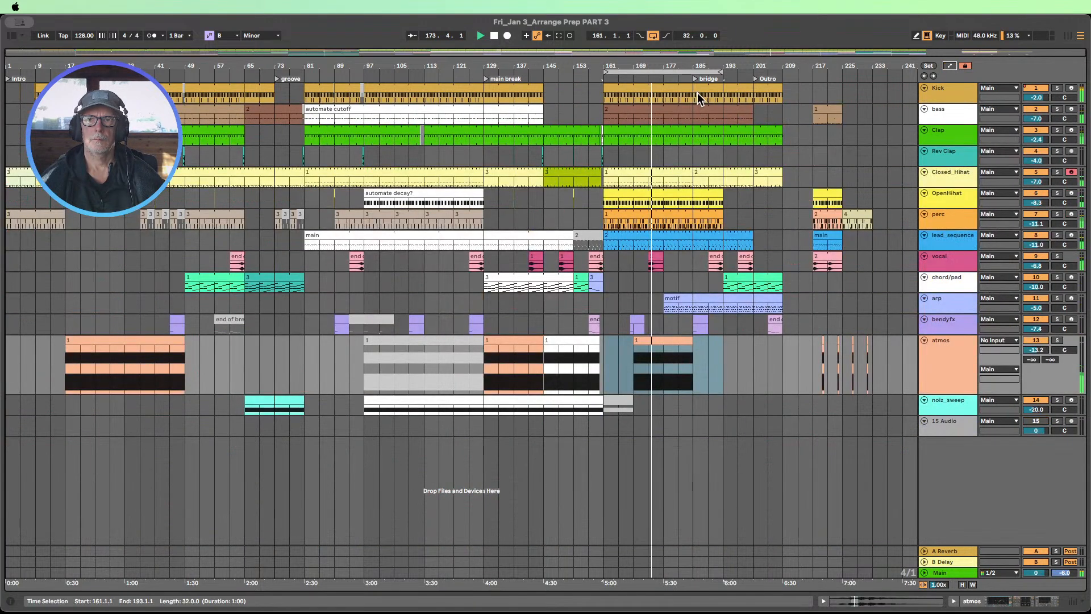
left_click(712, 95)
mouse_move(711, 92)
left_mouse_down()
mouse_move(695, 97)
mouse_move(719, 95)
left_mouse_up()
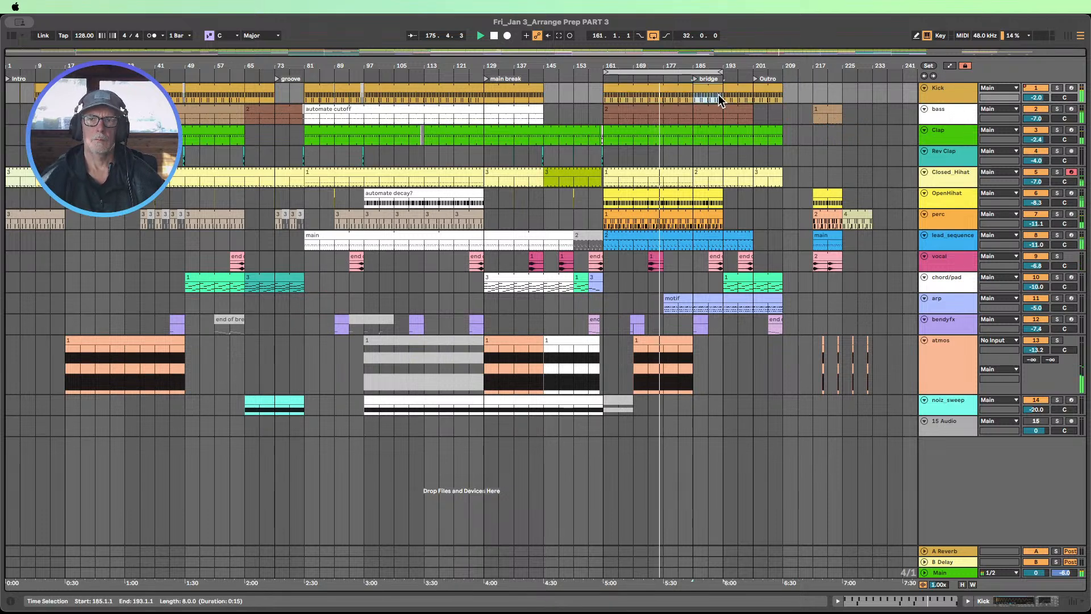
key("Delete")
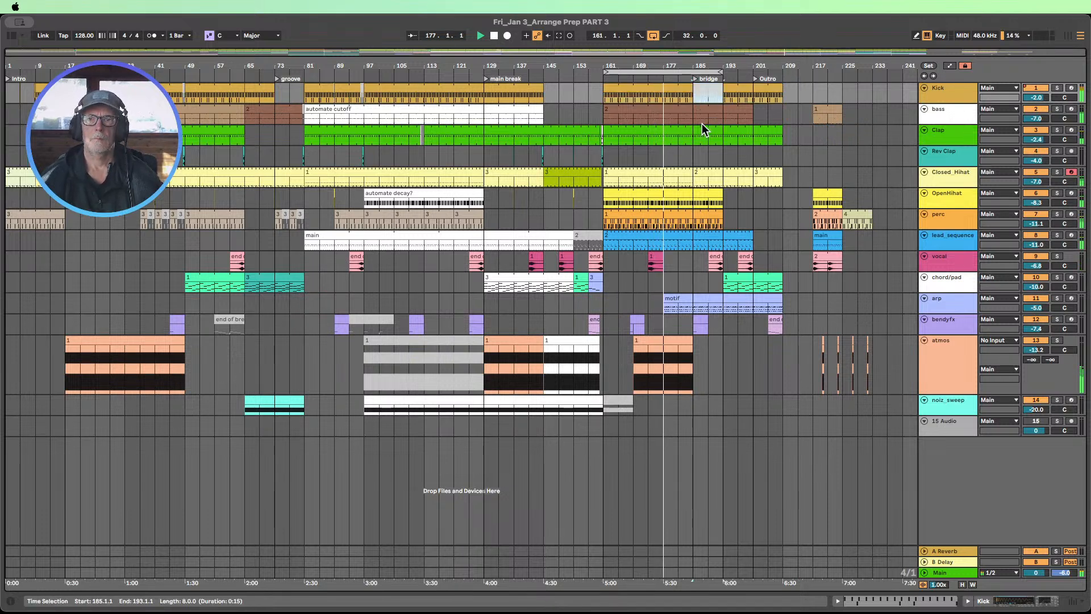
left_click(728, 235)
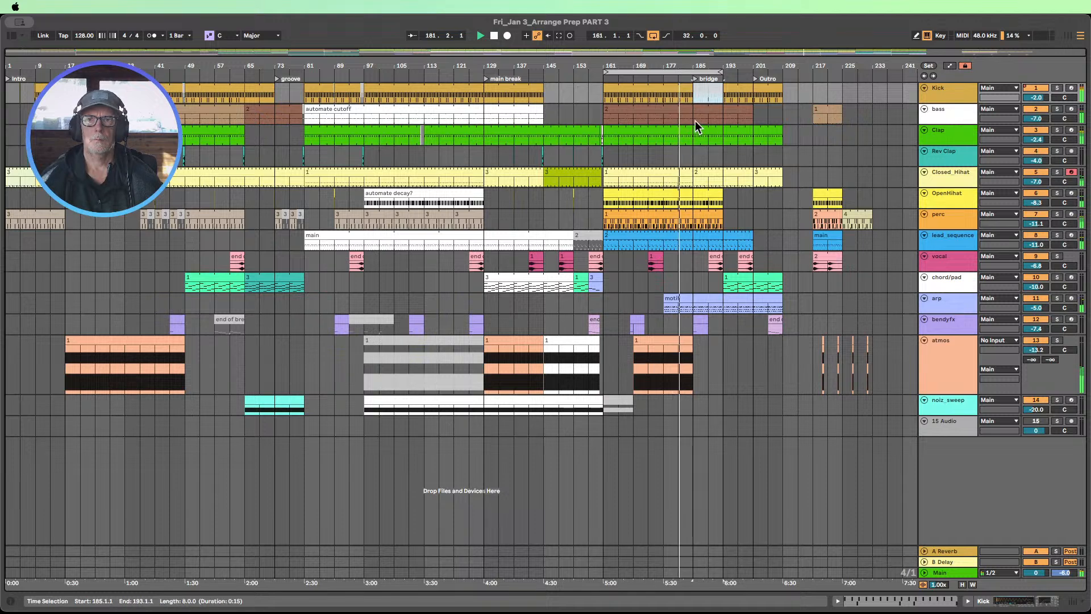
Step: Deactivate the bass portion from bar 185 to 193, and extend the atmos clip starting at bar 169 to end at bar 193
left_click_drag(694, 121, 711, 116)
key("0")
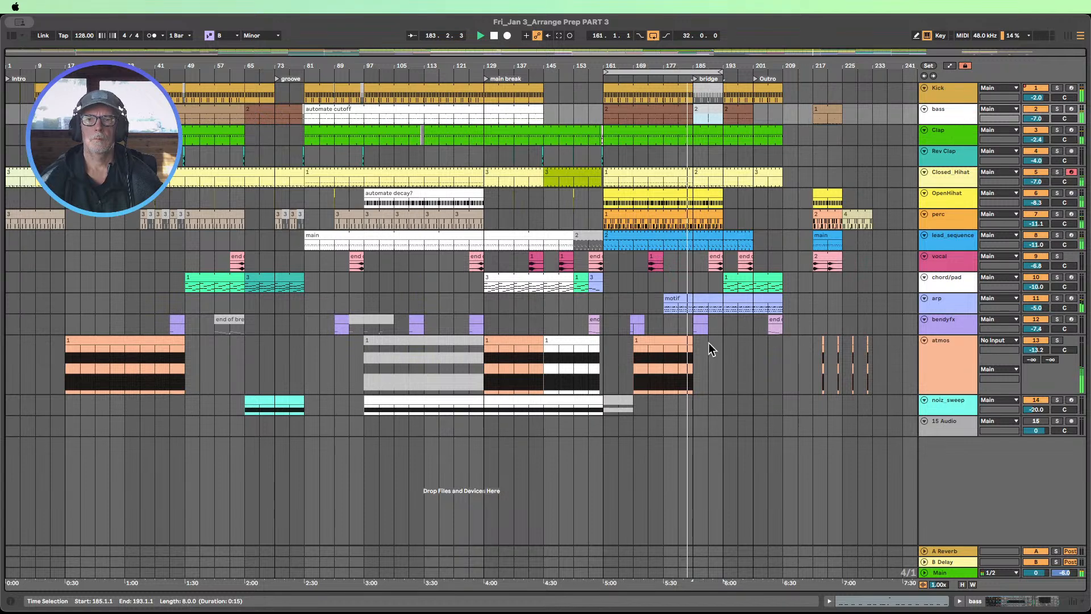
left_click_drag(689, 340, 723, 341)
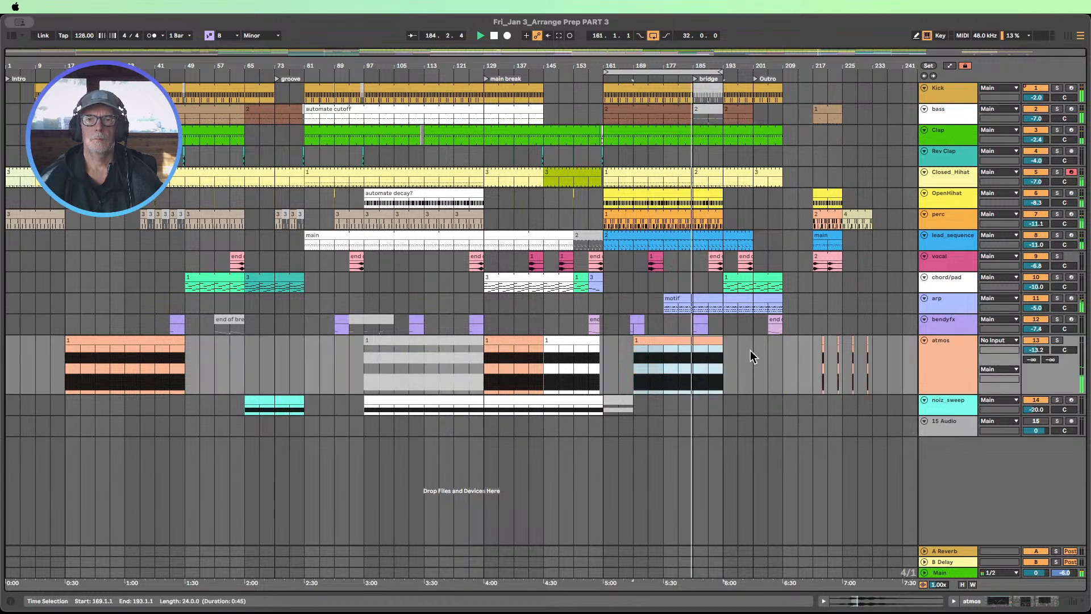
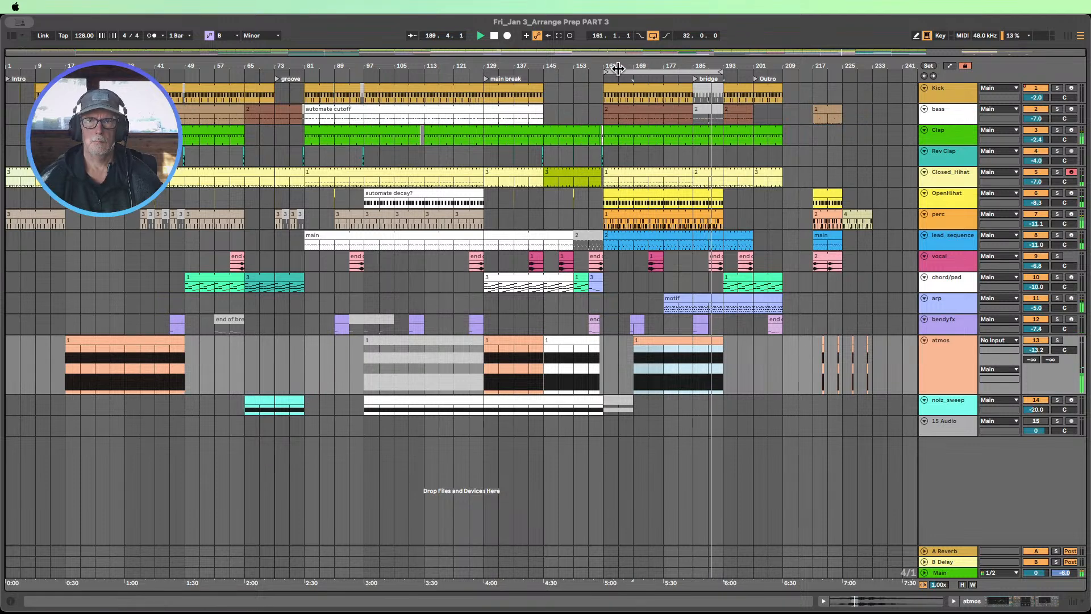
Step: Shorten the loop to bars 177 through 193, listen to its start, and stop playback
left_click_drag(610, 71, 664, 71)
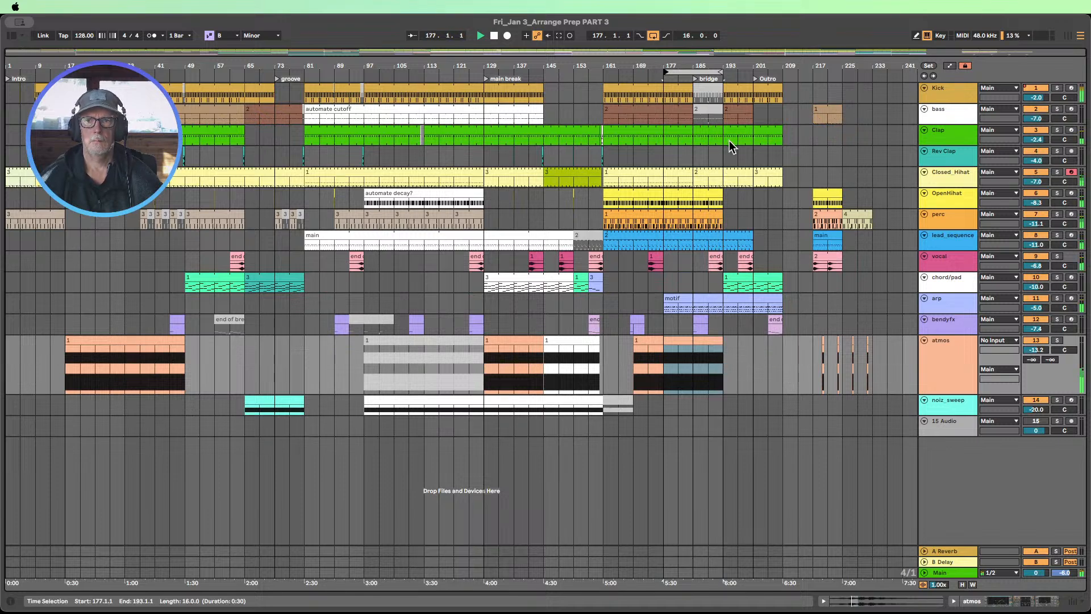
left_click_drag(705, 65, 499, 54)
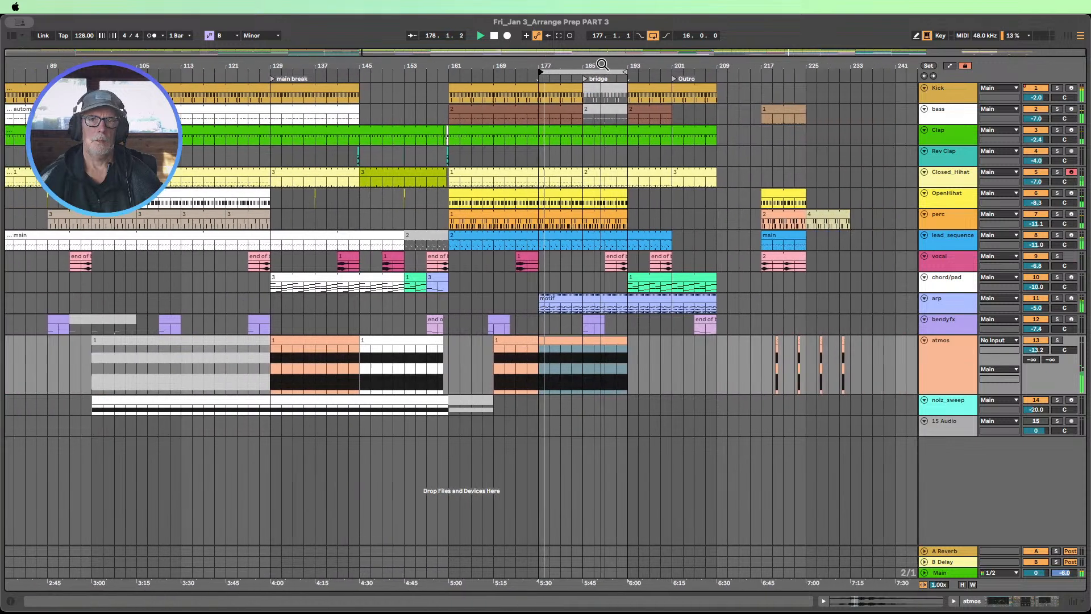
left_click(492, 37)
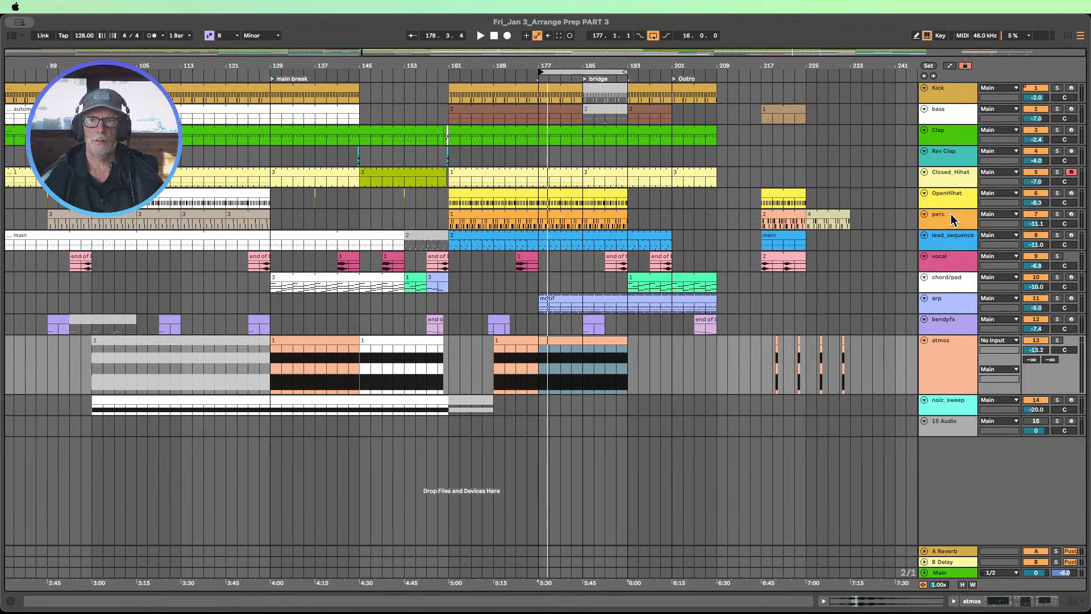
Step: Select the atmos clip spanning bars 169 to 193, show automation, and expand its Auto Filter Frequency lane for inspection
left_click(611, 193)
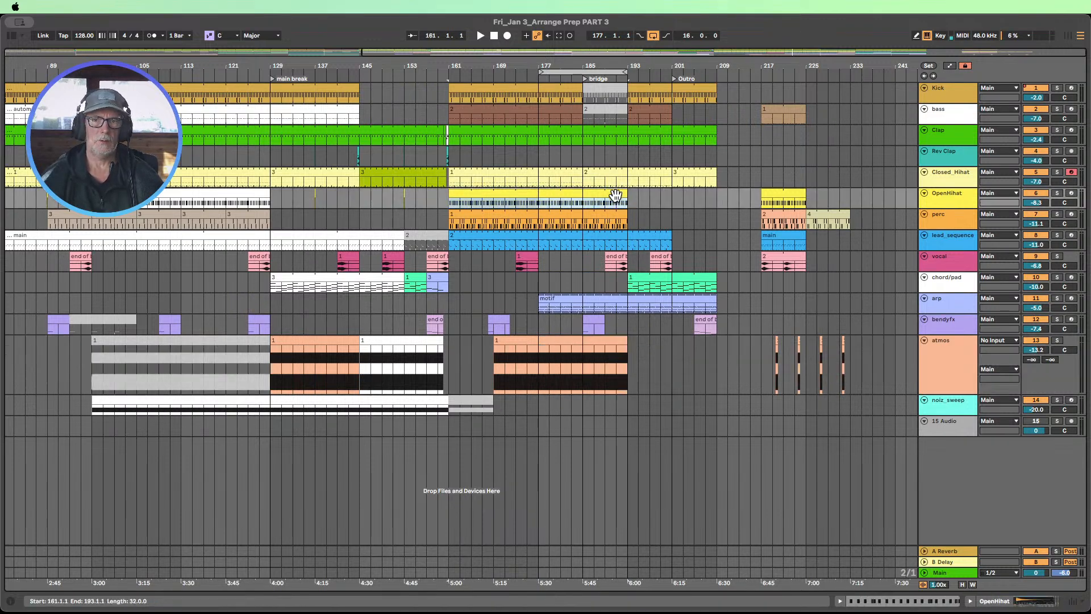
left_click(599, 170)
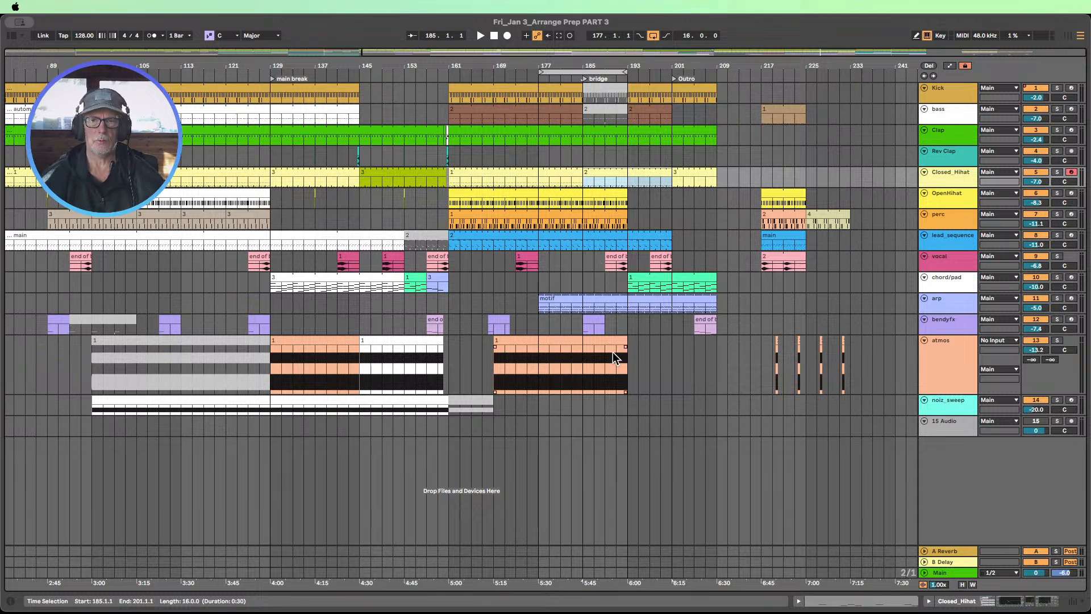
left_click(948, 352)
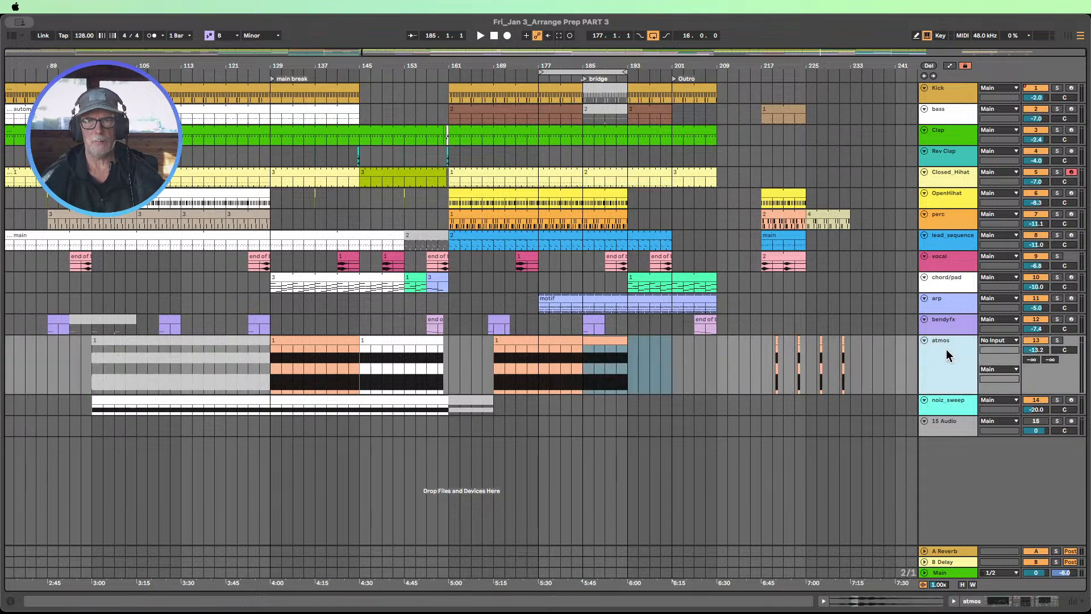
left_click(575, 340)
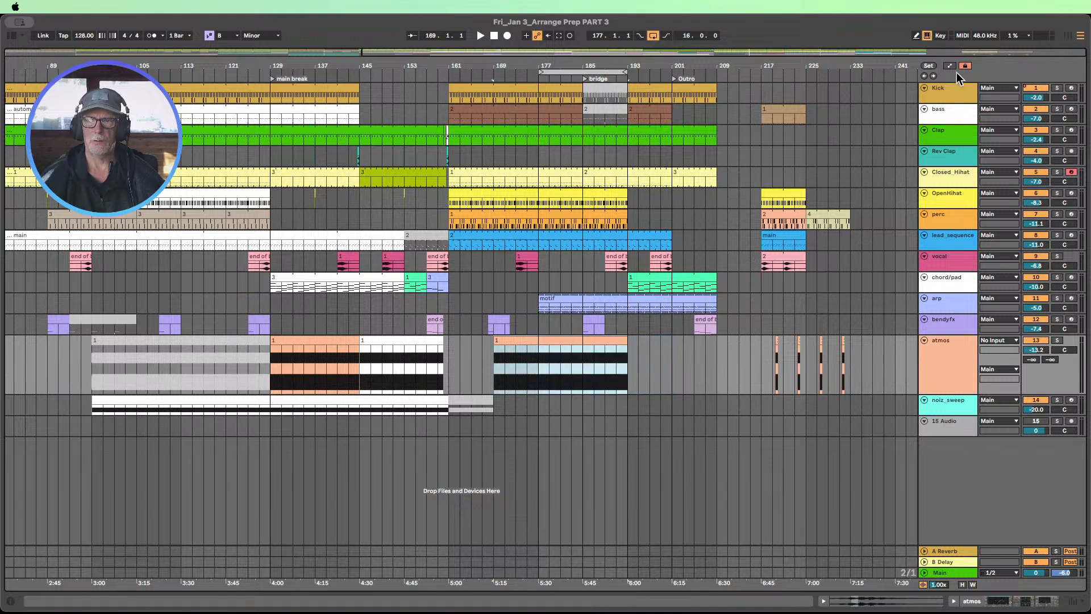
left_click(949, 66)
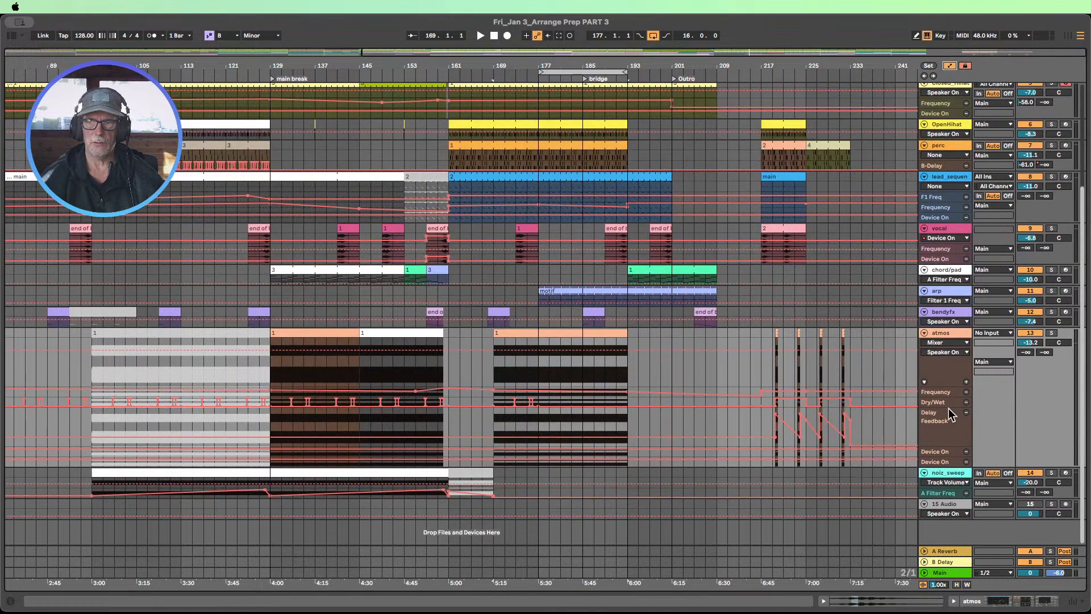
left_click(943, 393)
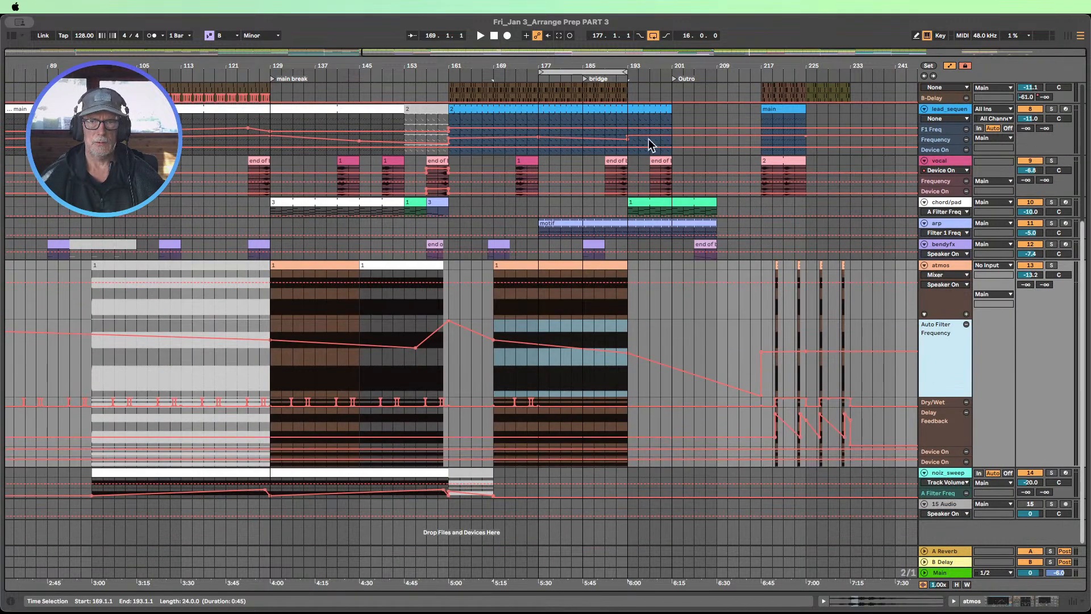
Step: Open the OpenHihat track's devices and show the OpenHH 909 Filter Freq automation on the track
scroll(648, 171, "up", 5)
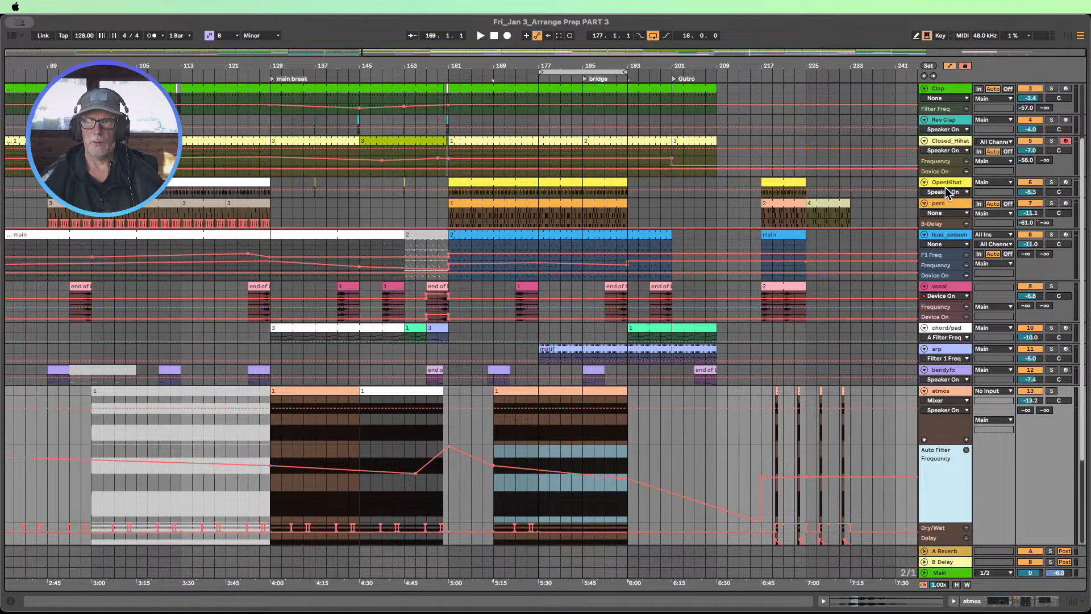
left_click(943, 185)
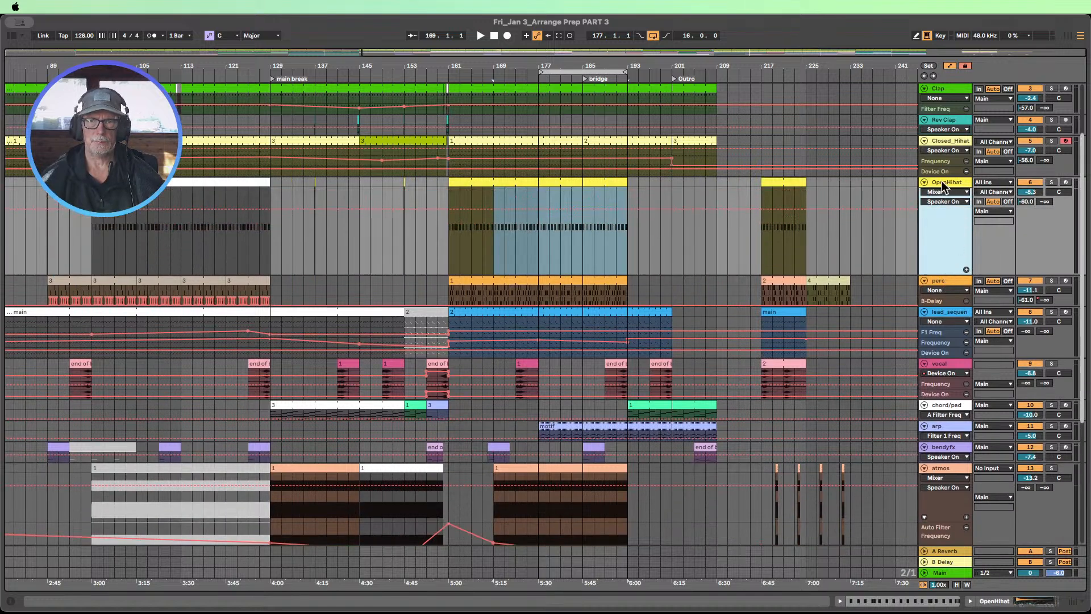
double_click(939, 186)
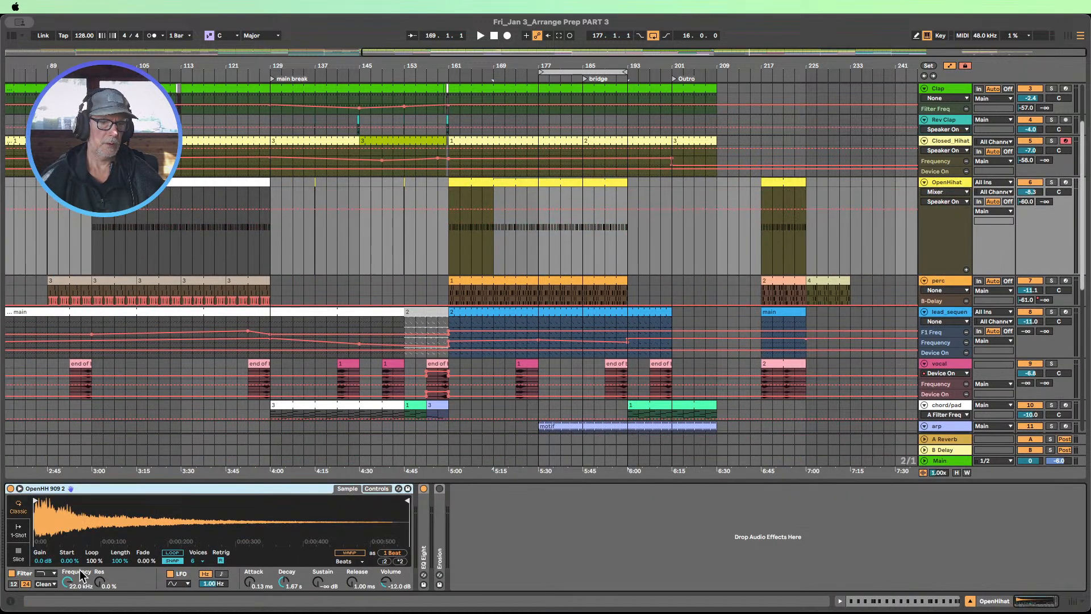
left_click(66, 585)
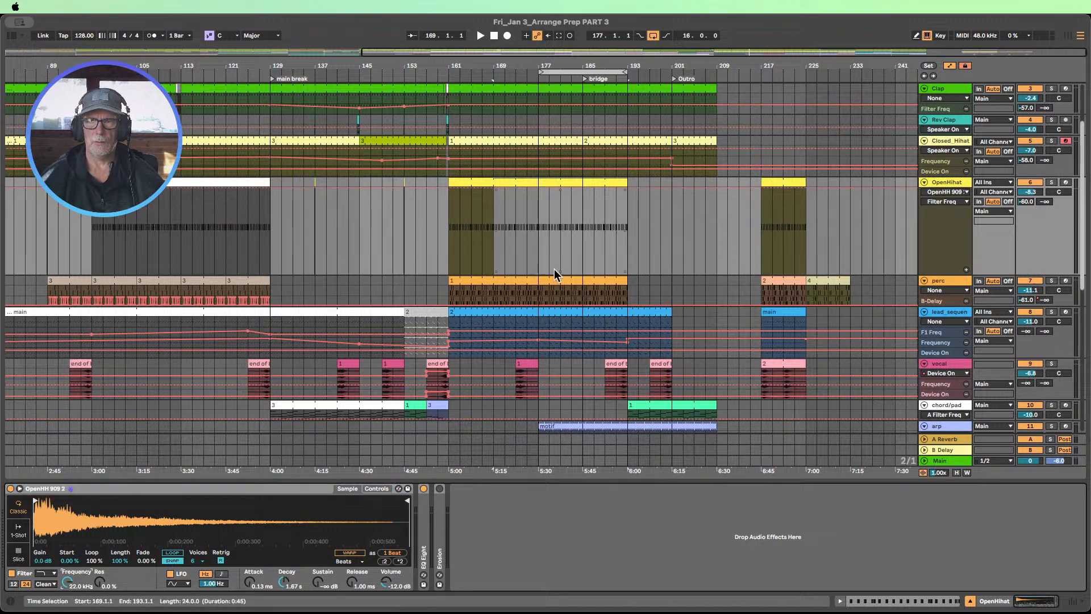
Step: Give OpenHihat's Filter Freq envelope its own lane and ramp it down from 22.0 kHz at bar 185 until bar 193
left_click(583, 188)
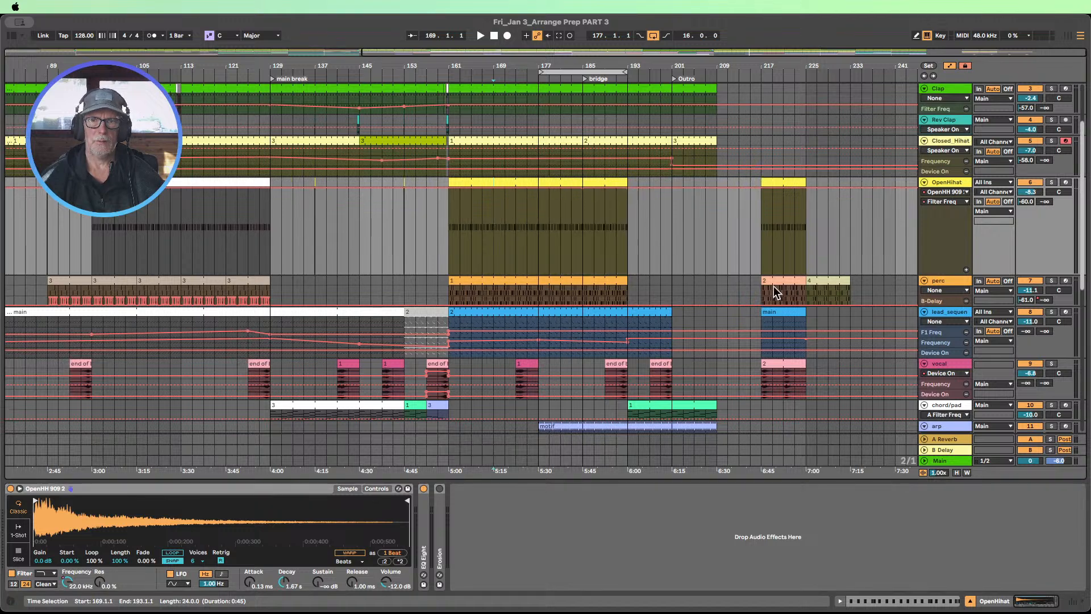
left_click(967, 271)
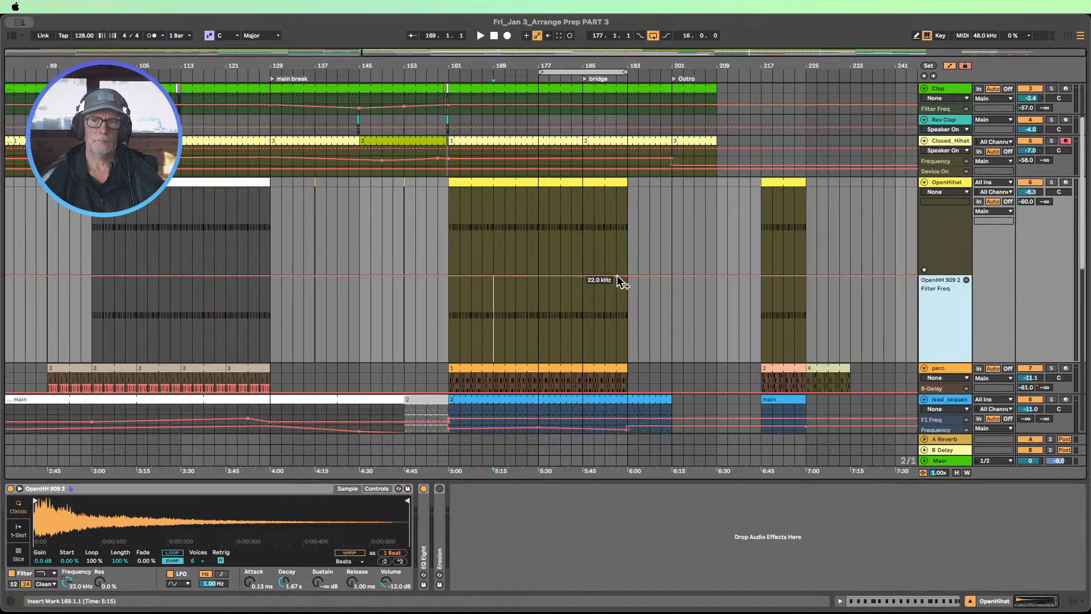
left_click_drag(622, 281, 628, 355)
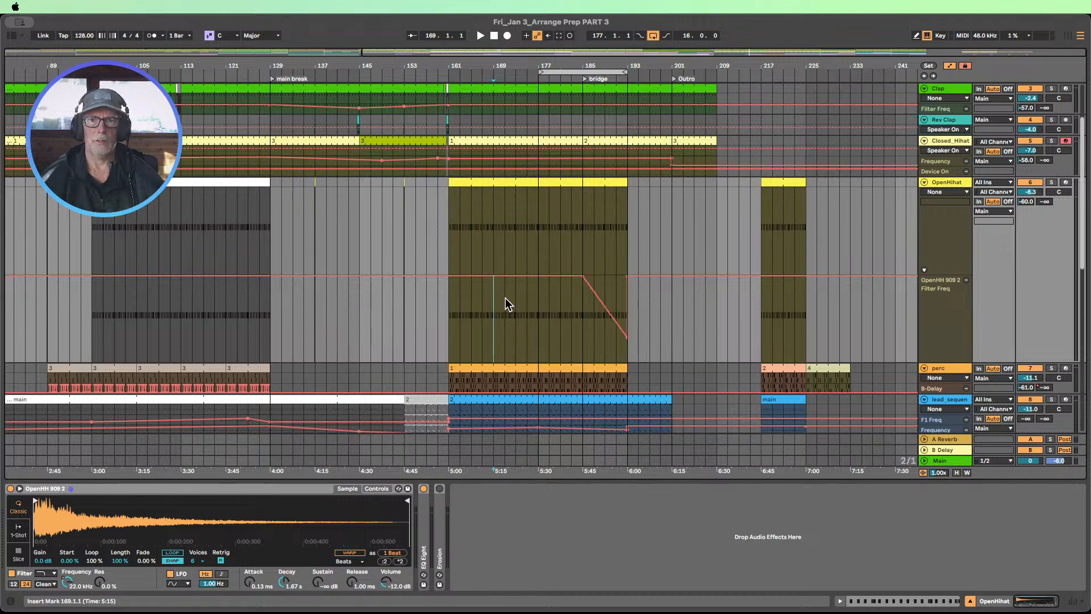
Step: Play the arrangement from about bar 174 to hear the lead-in to the bridge
scroll(573, 199, "down", 3)
scroll(571, 138, "up", 6)
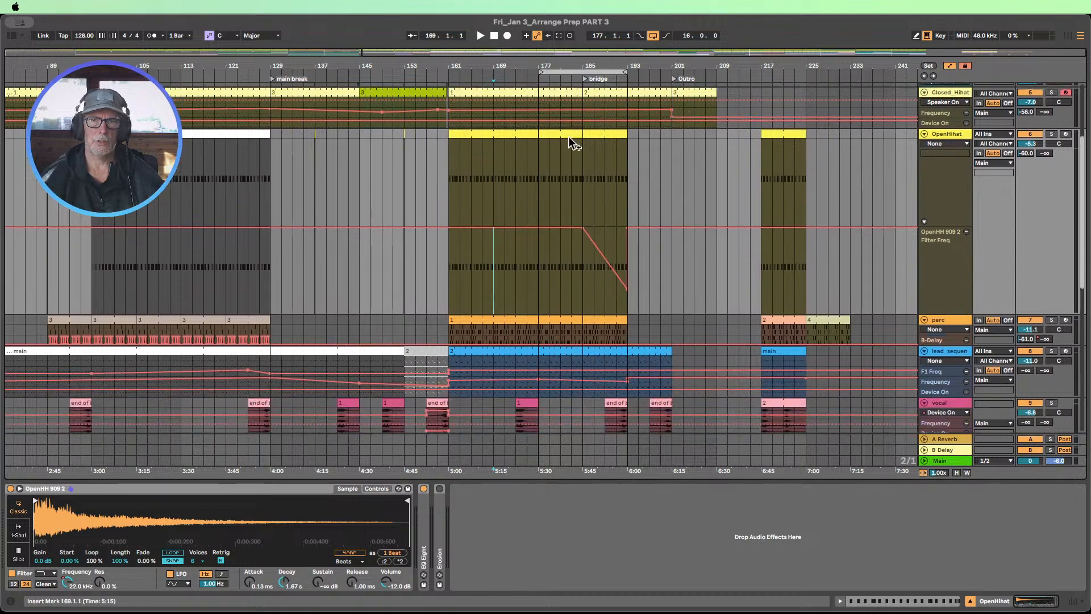
left_click(599, 100)
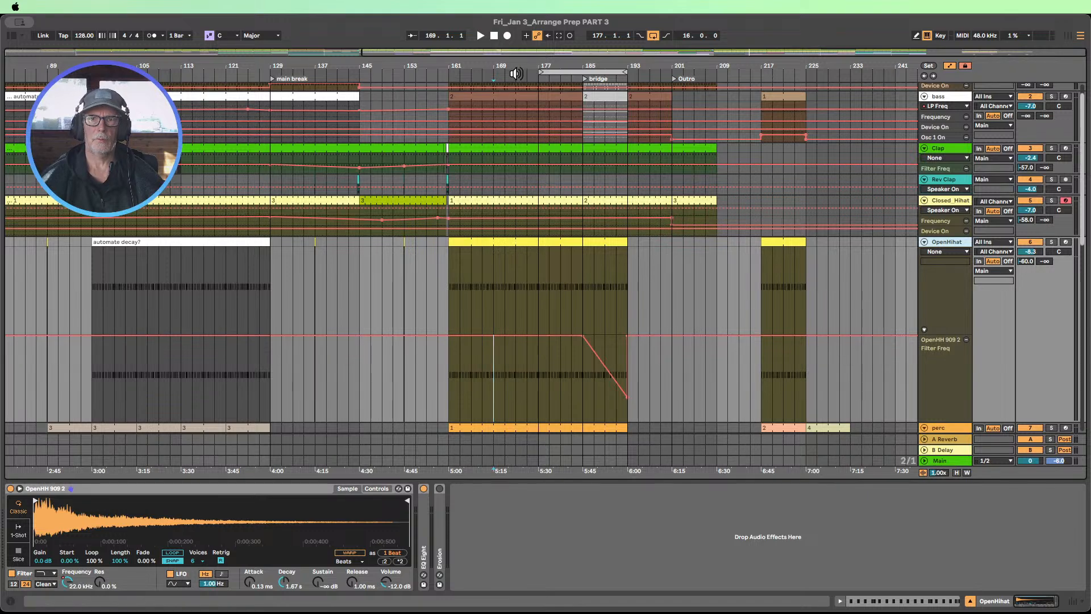
left_click(523, 71)
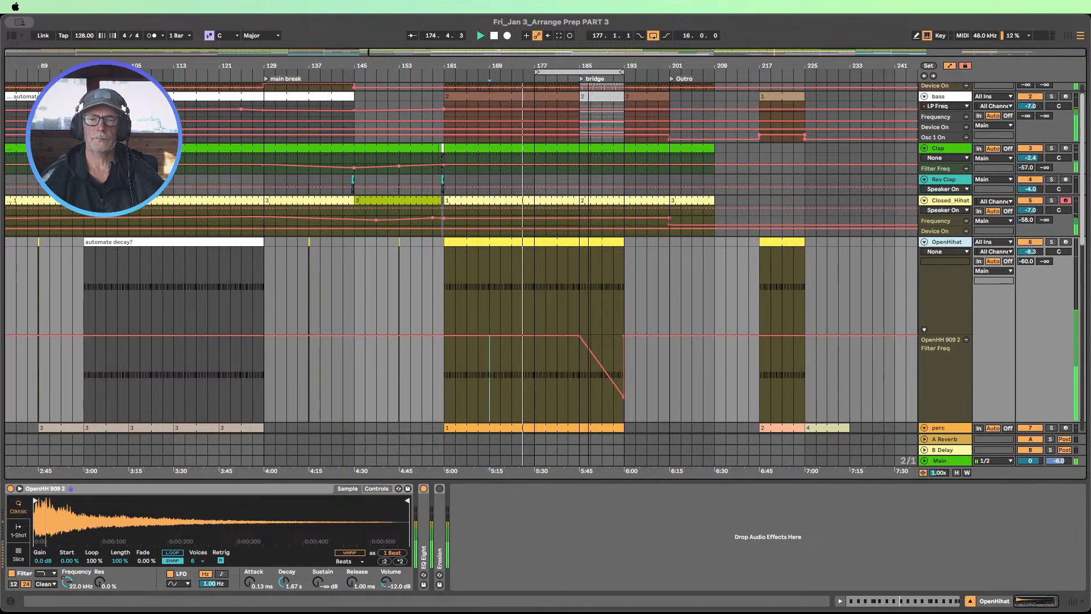
scroll(771, 244, "down", 8)
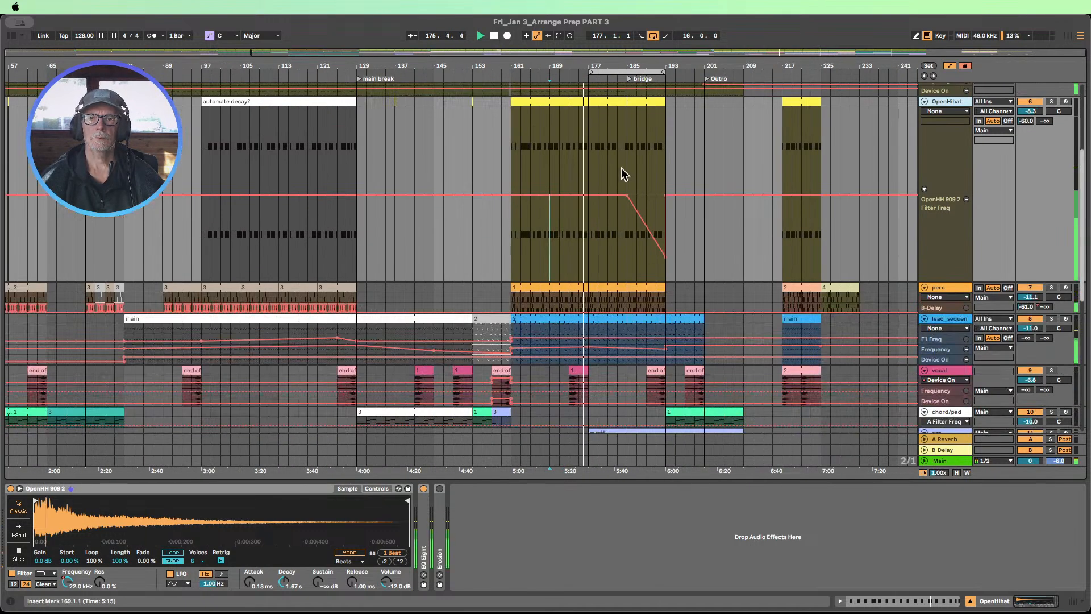
scroll(703, 190, "down", 3)
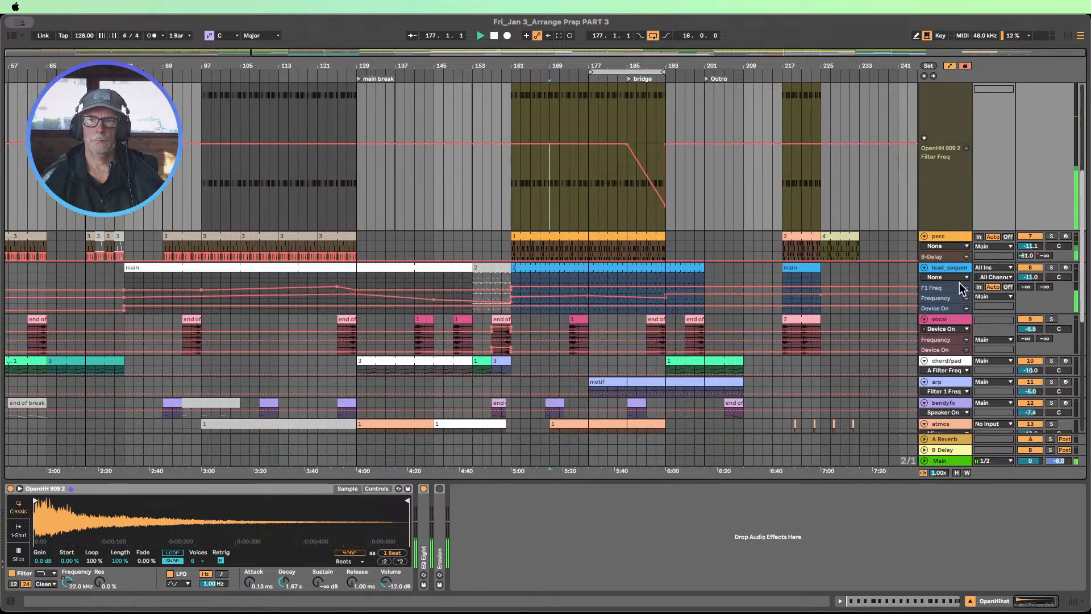
Step: Expand the lead_sequence track's automation lanes and lower its Auto Filter Frequency breakpoint at bar 193
left_click_drag(961, 285, 959, 336)
scroll(734, 282, "down", 5)
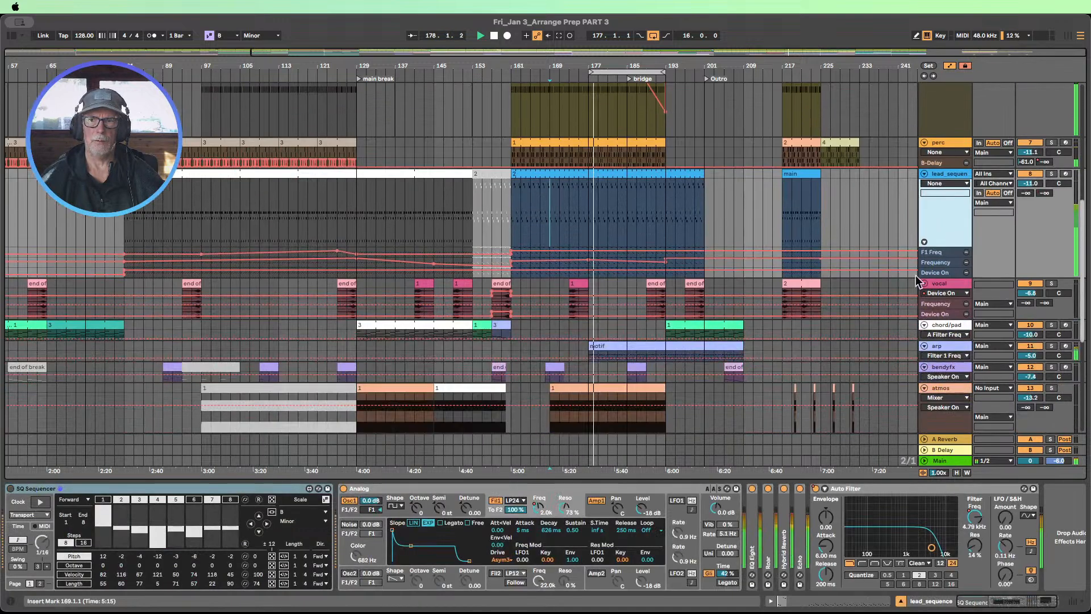
left_click_drag(938, 255, 933, 287)
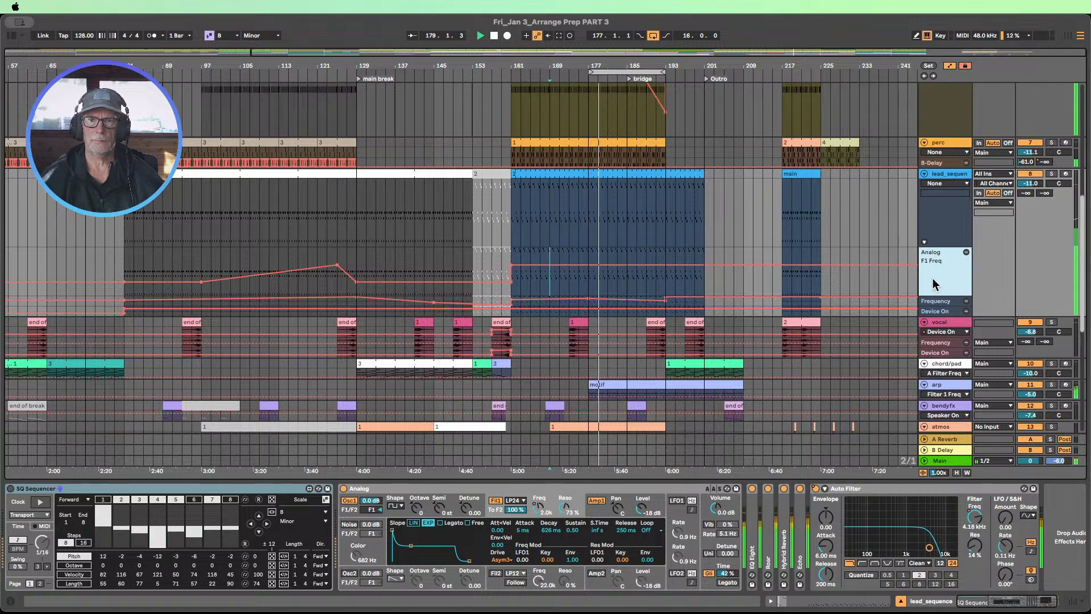
scroll(944, 286, "down", 1)
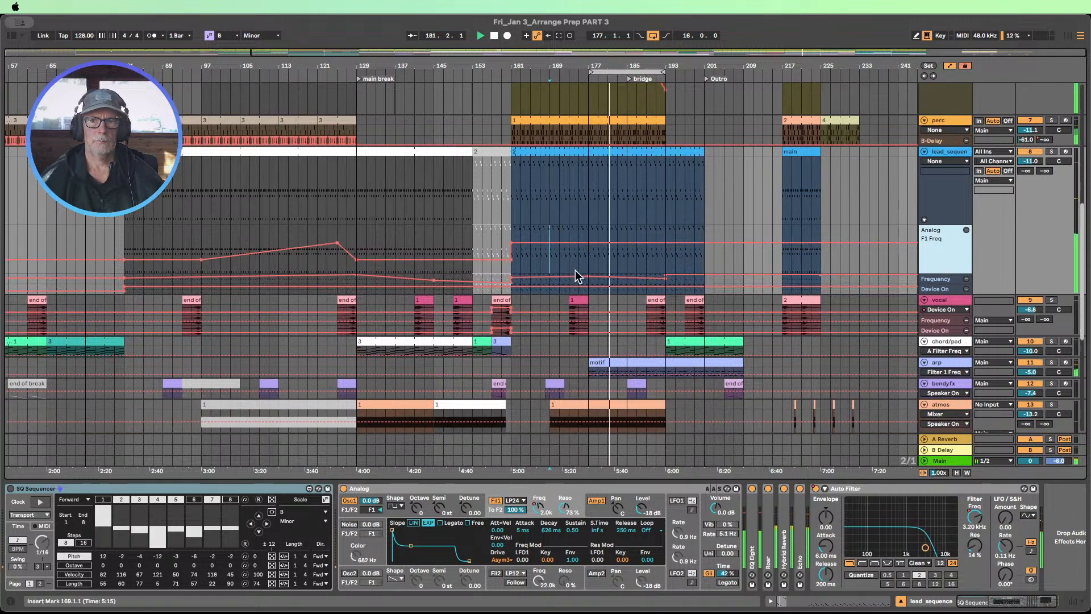
left_click_drag(938, 283, 938, 330)
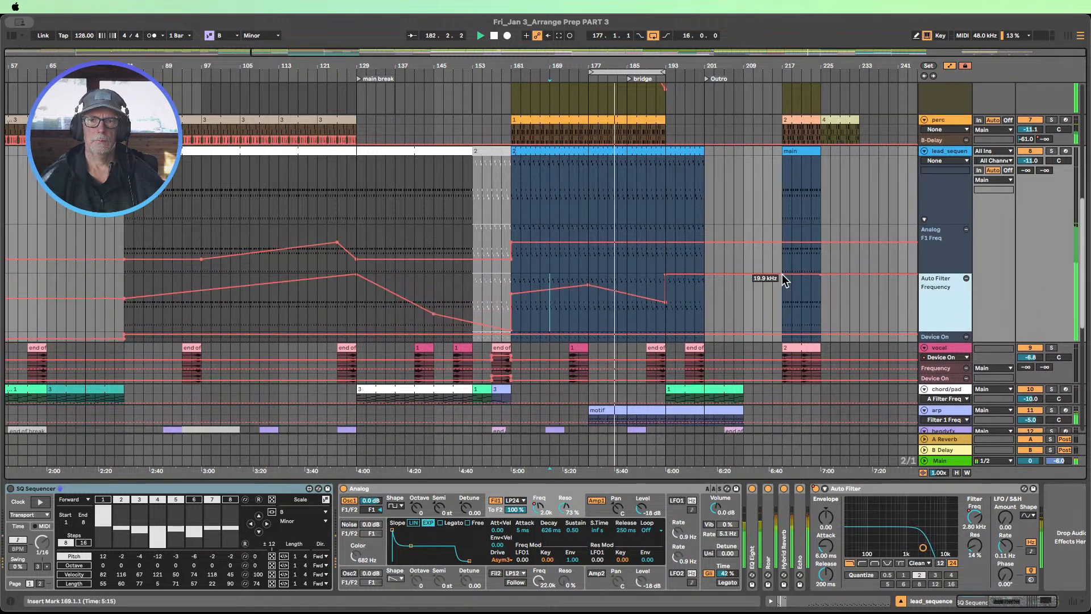
scroll(782, 274, "down", 3)
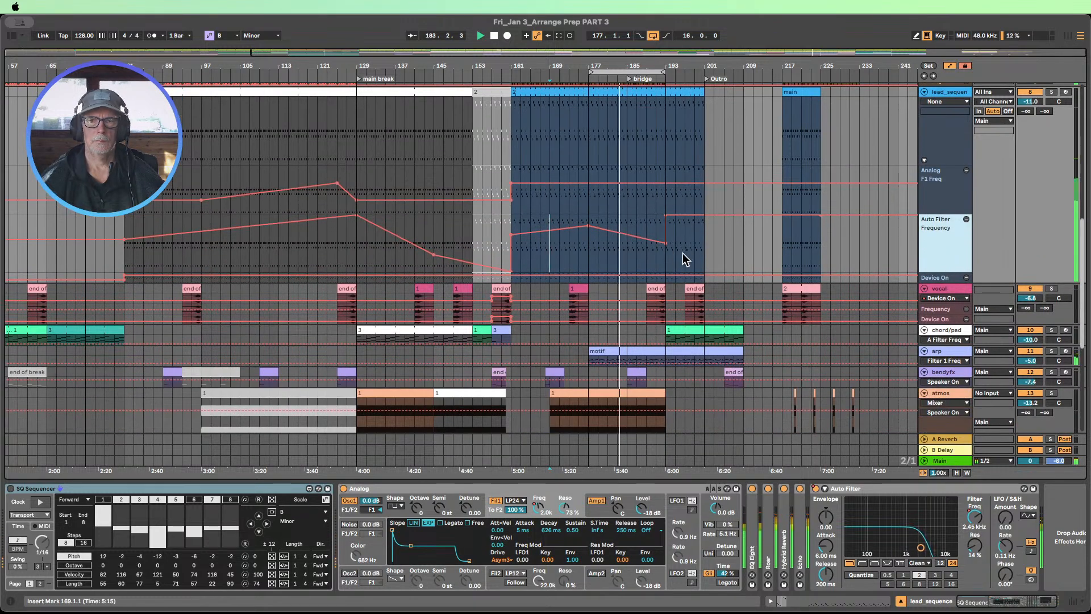
left_click(688, 259)
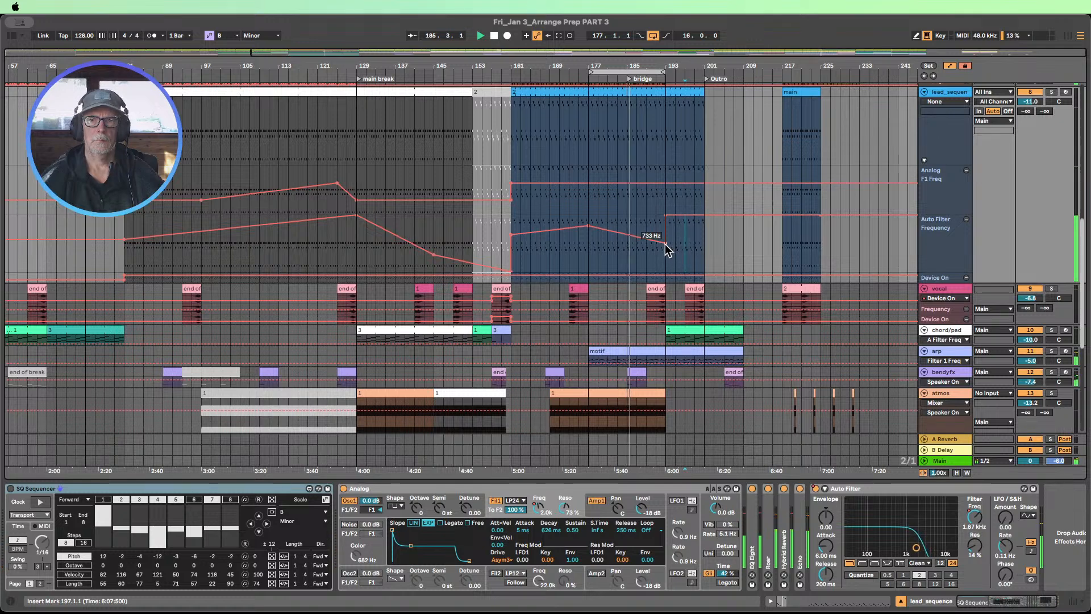
left_click_drag(665, 244, 665, 251)
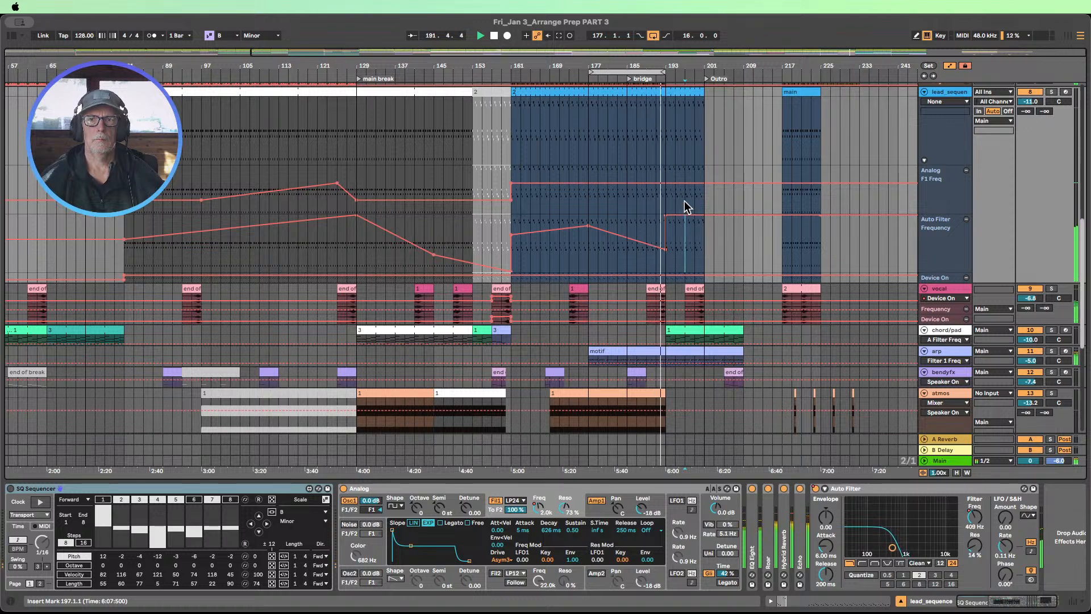
Step: Set the loop to bars 185 through 201 and optimize the arrangement's track heights
scroll(685, 199, "up", 5)
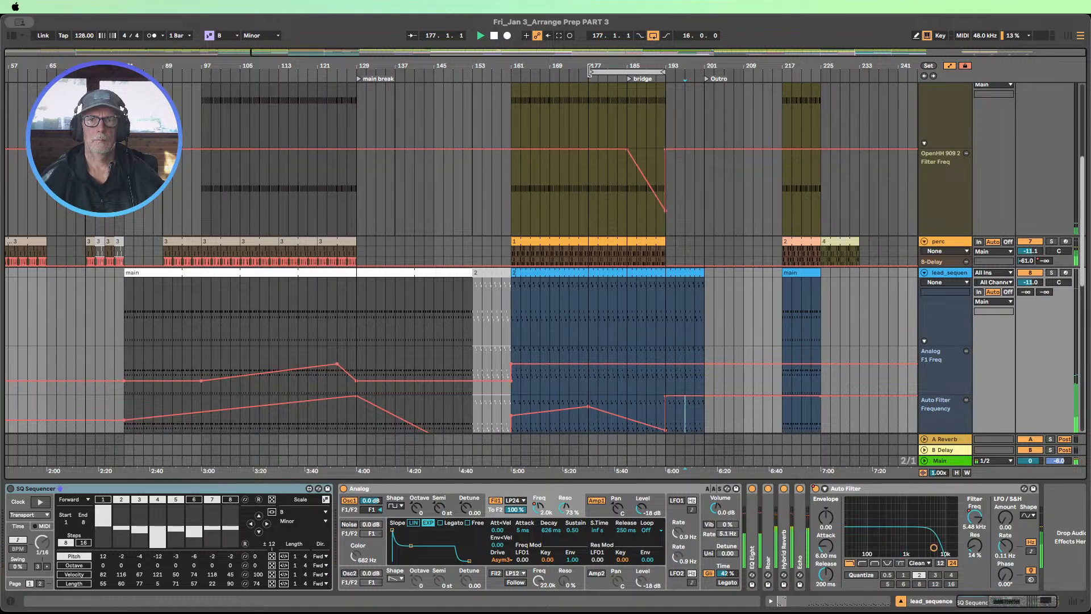
left_click_drag(592, 73, 649, 66)
scroll(757, 200, "up", 5)
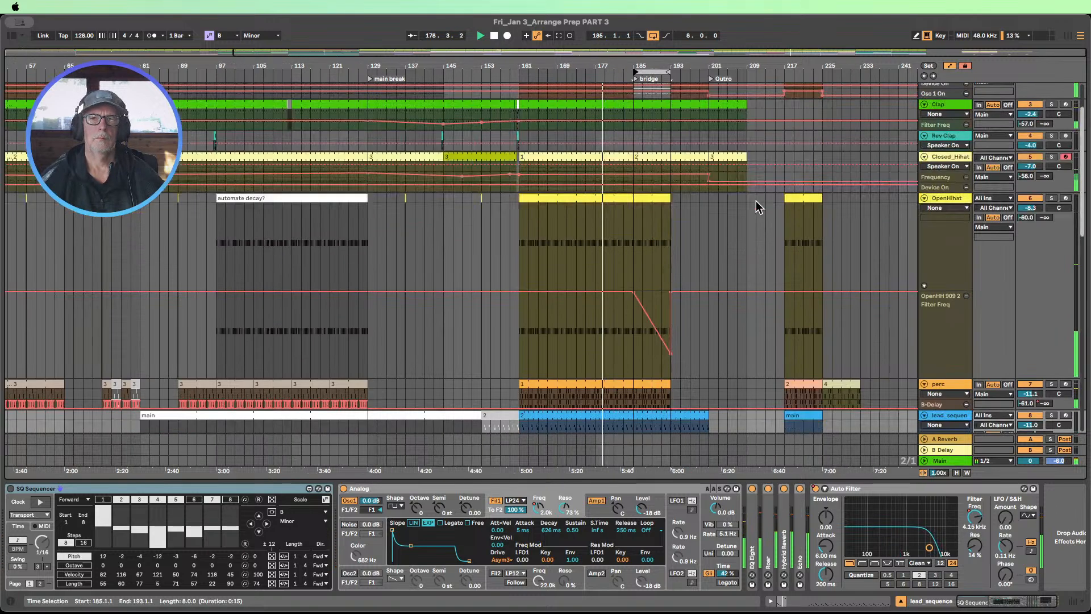
left_click(957, 472)
scroll(727, 220, "down", 1)
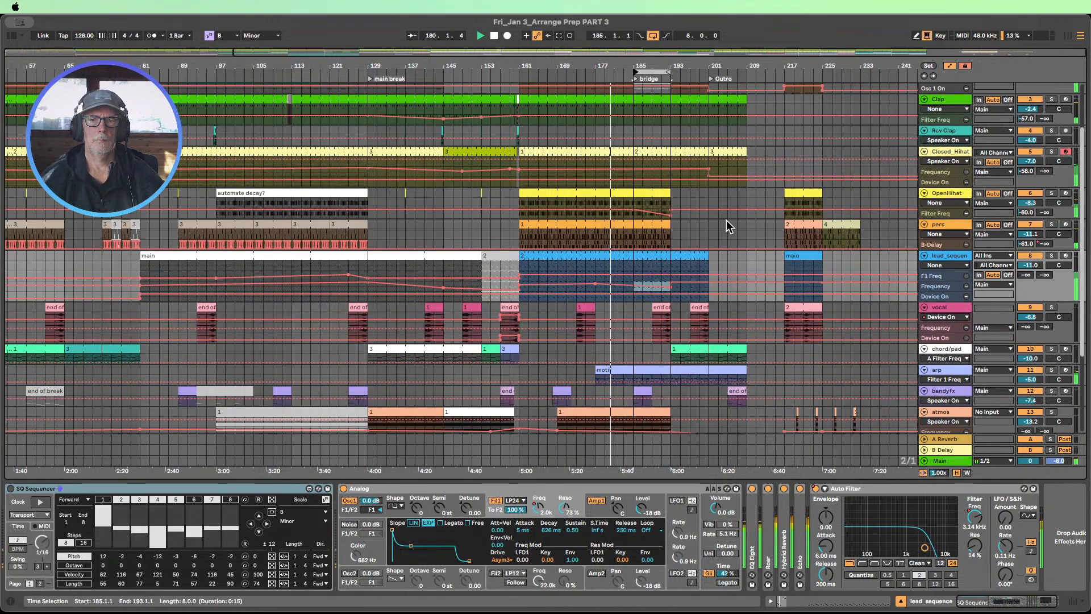
scroll(727, 220, "up", 3)
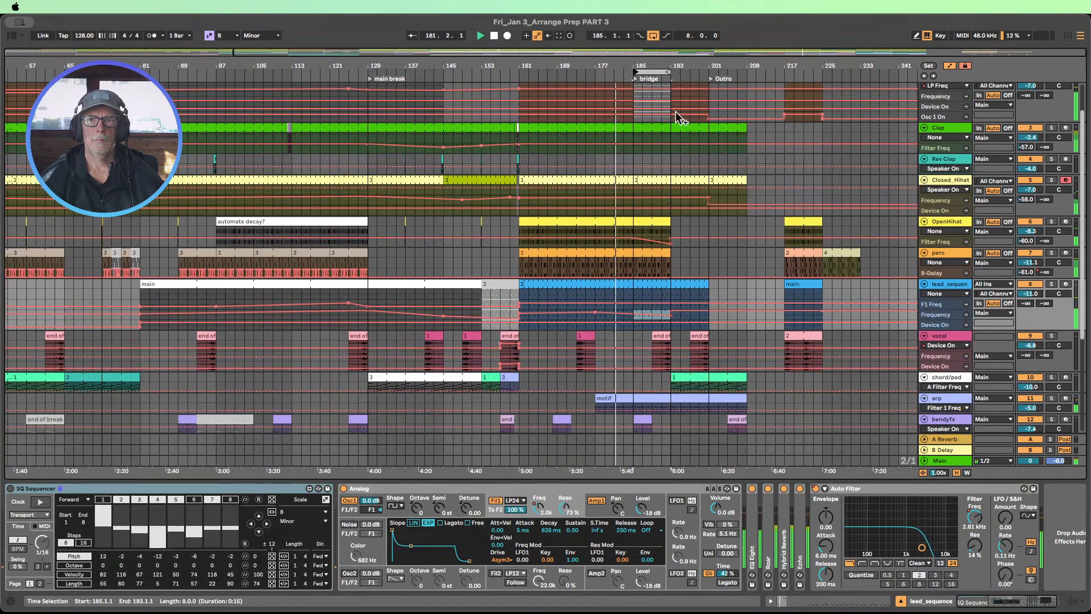
left_click_drag(666, 71, 707, 71)
scroll(748, 244, "up", 1)
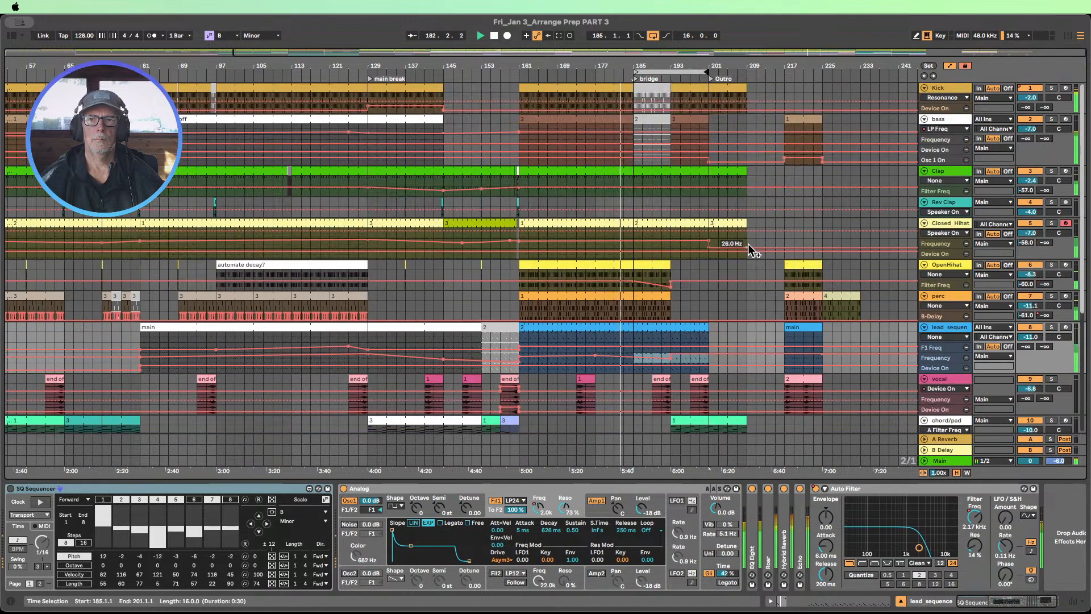
scroll(748, 244, "down", 1)
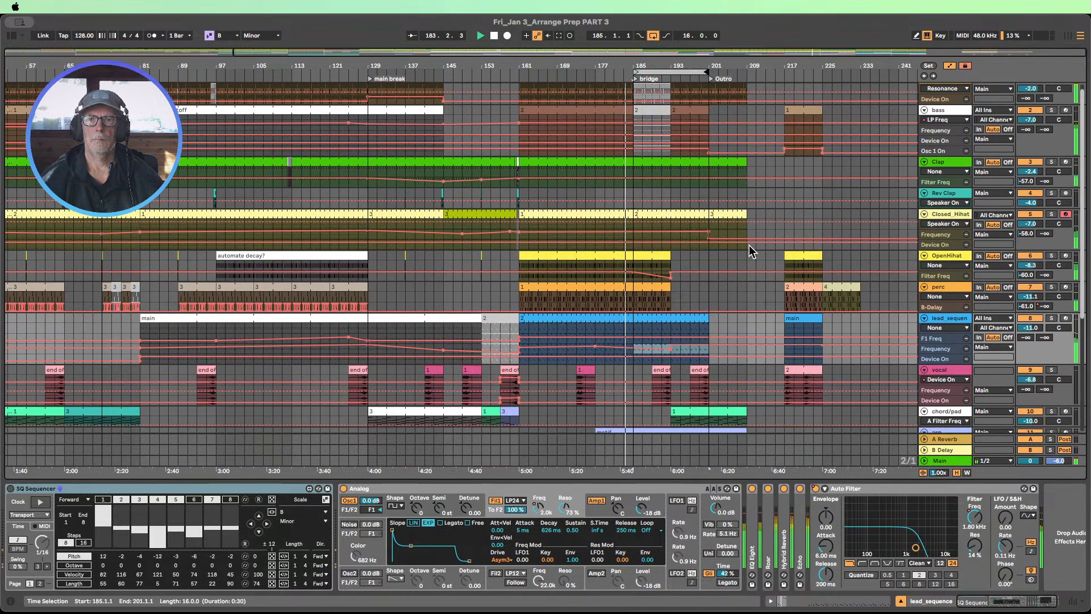
Step: Enlarge OpenHihat's Filter Freq lane and raise the ramp's end point at bar 193 to 676 Hz
left_click_drag(946, 281, 946, 349)
scroll(745, 319, "down", 3)
mouse_move(672, 302)
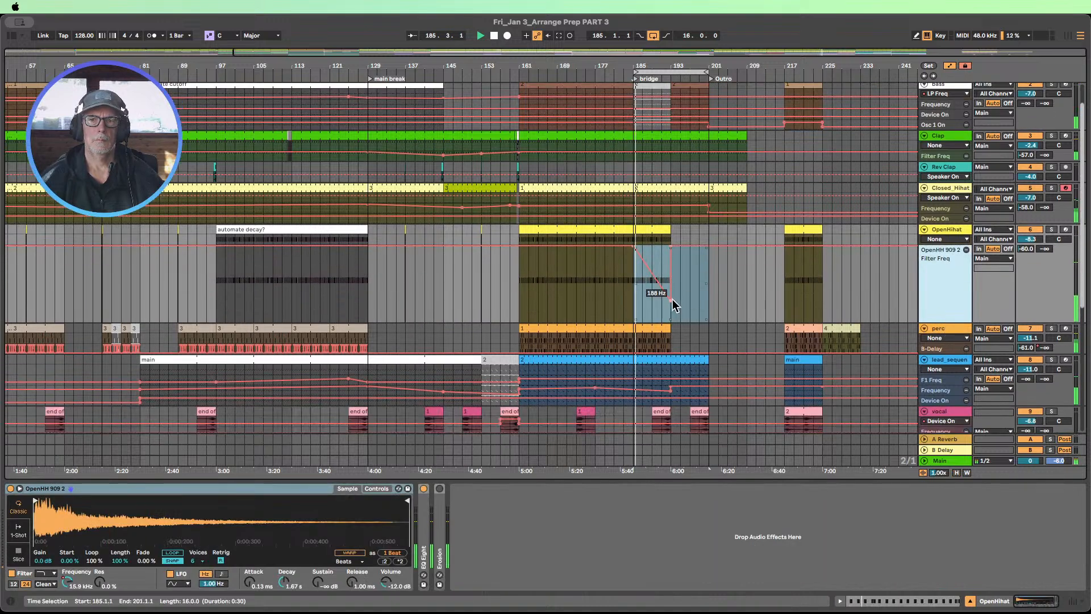
left_click_drag(672, 302, 672, 297)
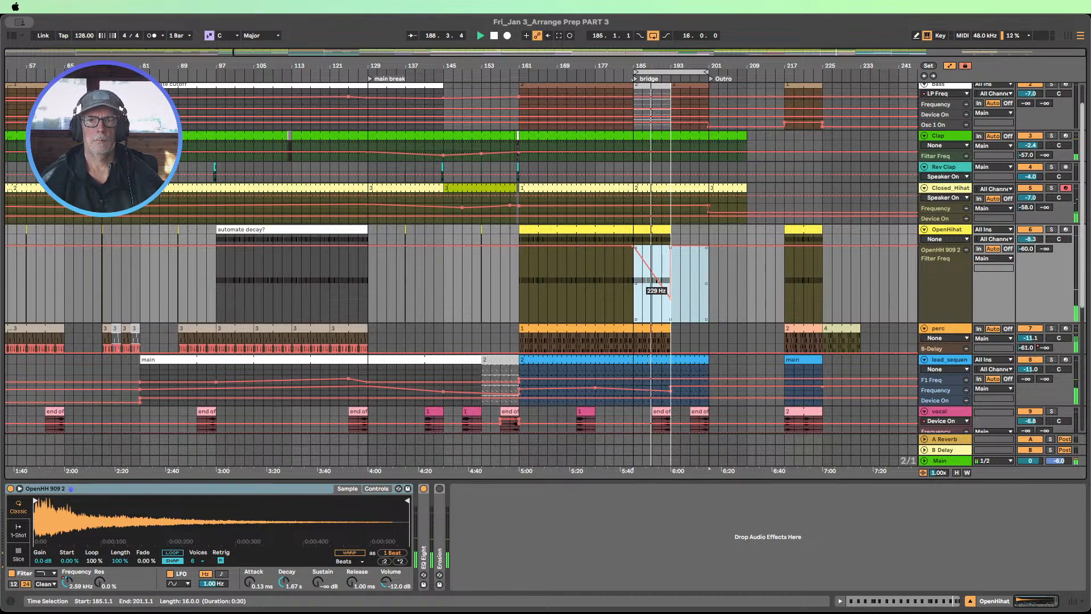
left_click_drag(671, 297, 670, 293)
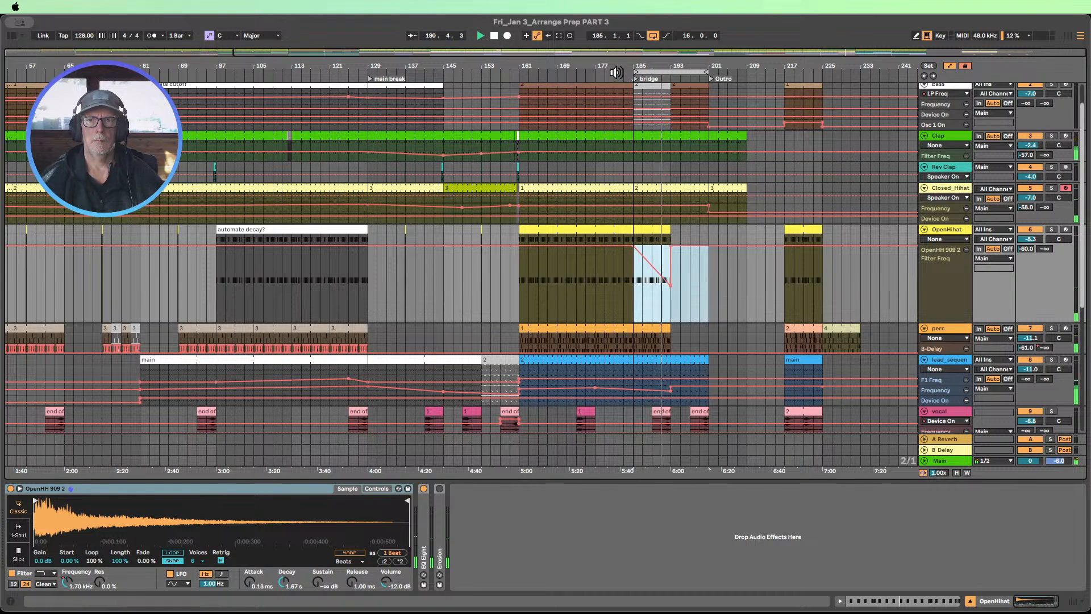
Step: Replay the lead-in to the bridge and trim the OpenHihat clip to end at bar 191
left_click_drag(669, 65, 589, 321)
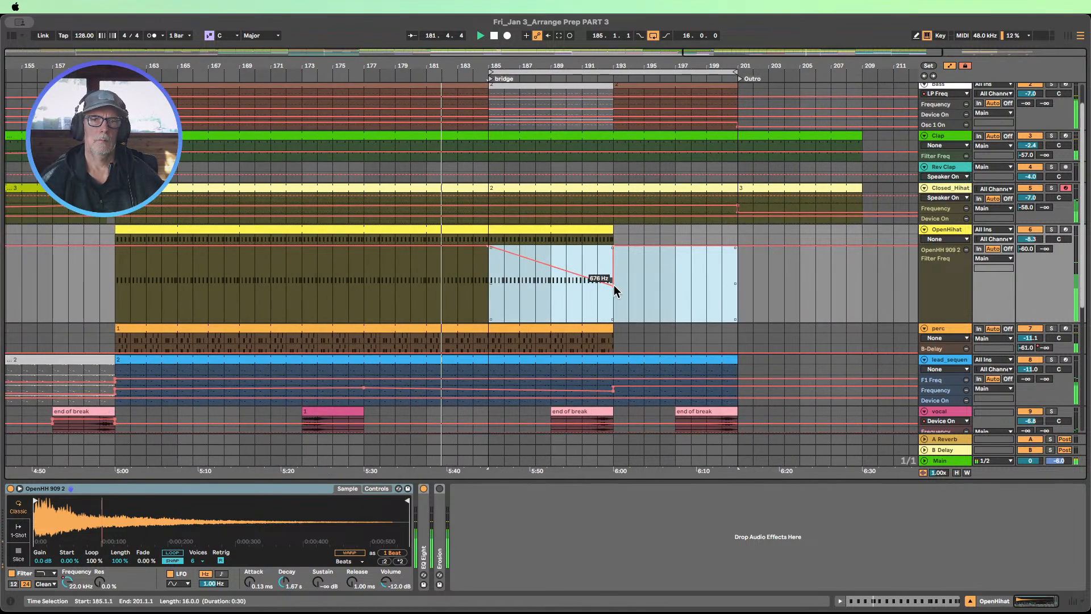
scroll(614, 285, "up", 1)
scroll(614, 290, "up", 3)
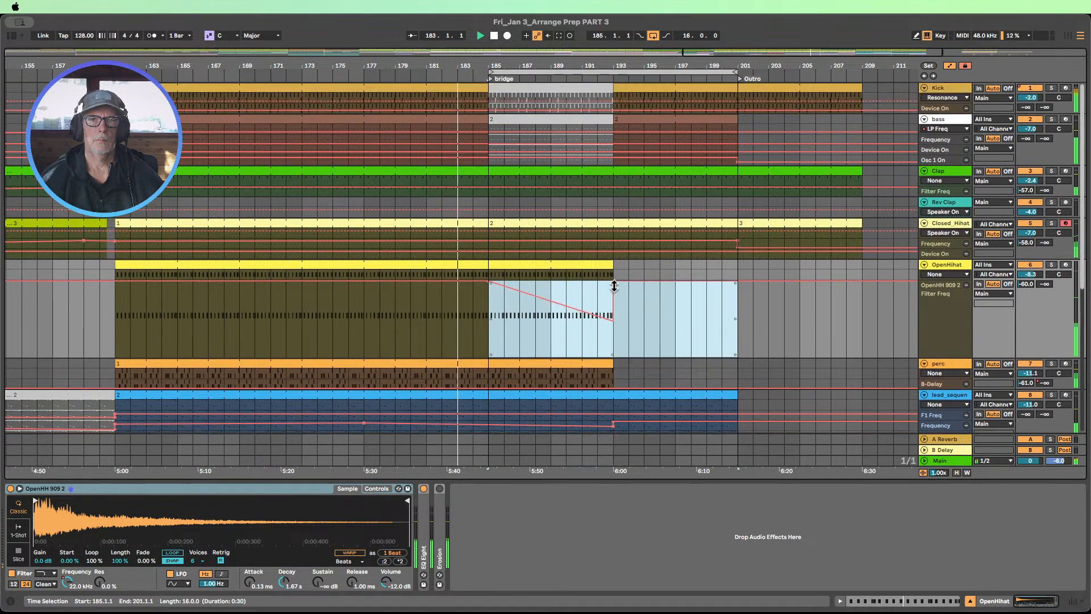
left_click(633, 334)
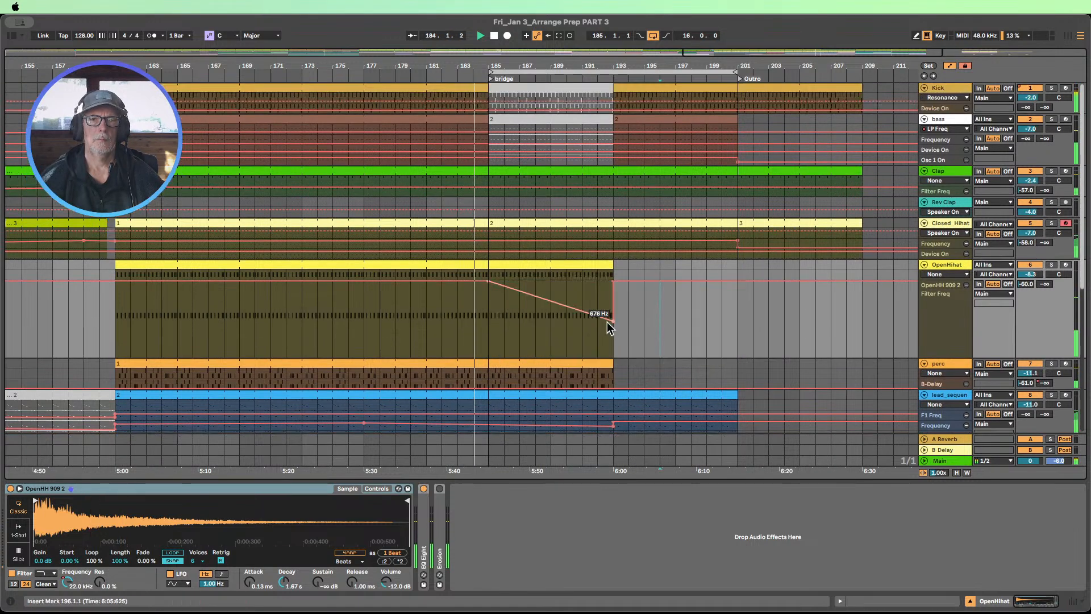
mouse_move(614, 324)
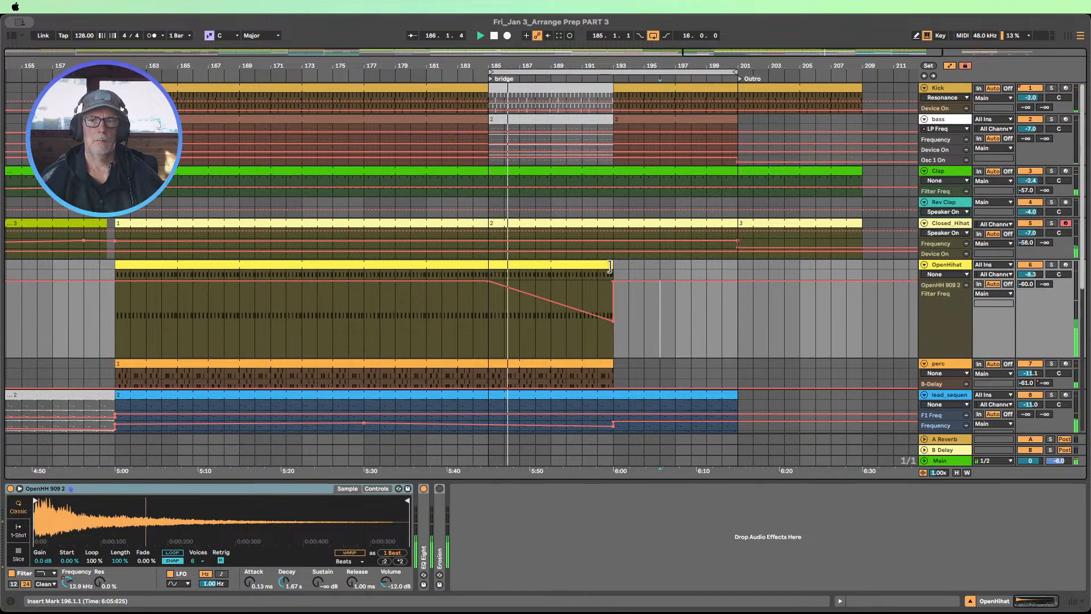
left_click_drag(613, 265, 585, 260)
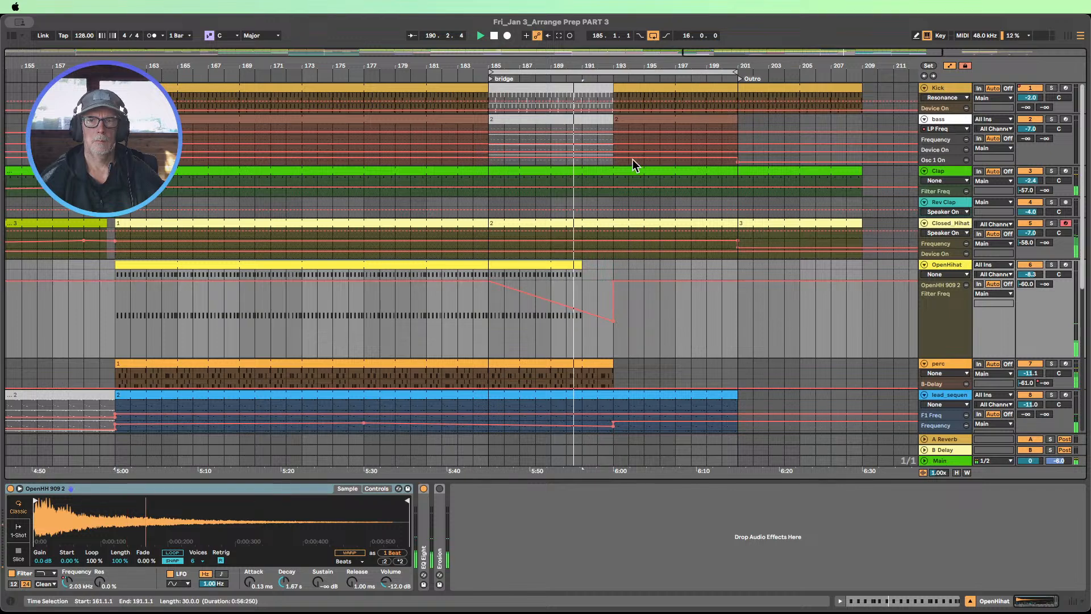
Step: Enlarge the Clap track for a closer view and stop playback
left_click_drag(968, 196, 971, 262)
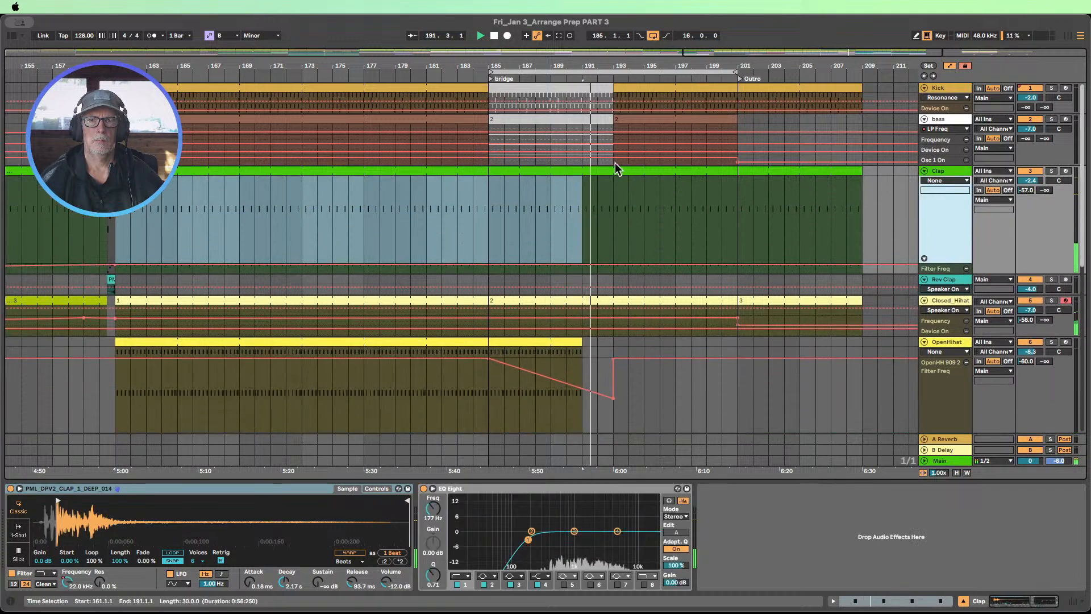
left_click(494, 36)
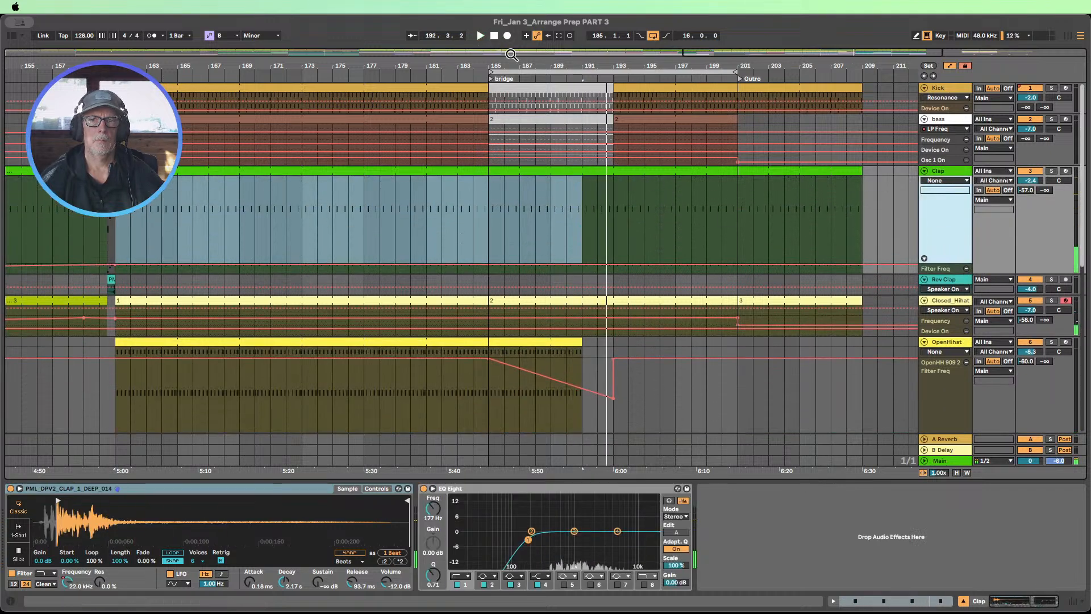
scroll(568, 179, "down", 1)
Step: Place the Rev Clap segment from bars 143 to 145 at bars 191 to 193, at the end of the muted section
left_click(109, 255)
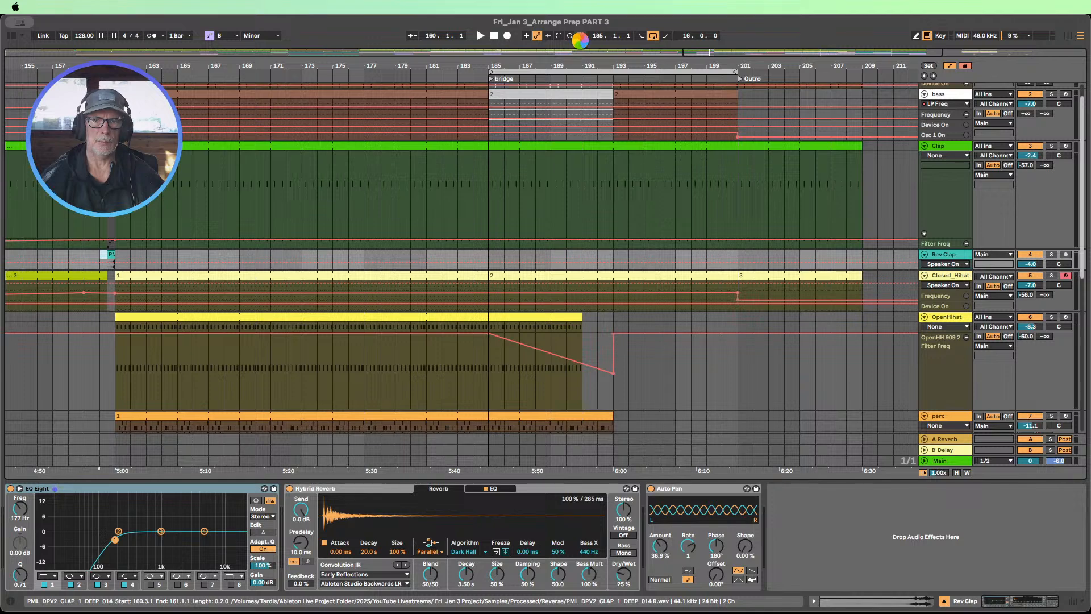
left_click_drag(577, 62, 637, 63)
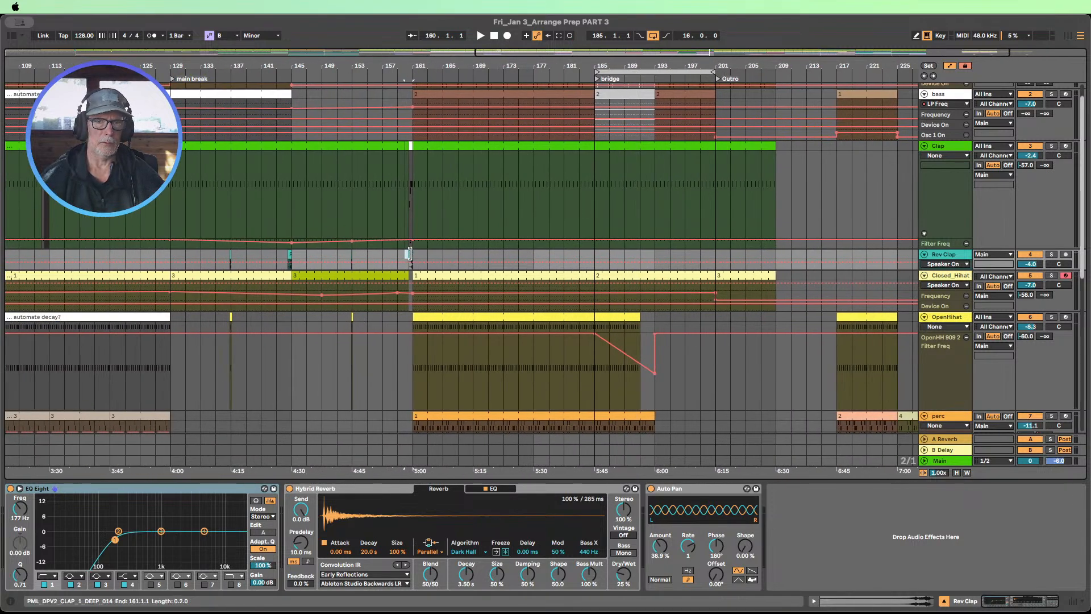
left_click(290, 255)
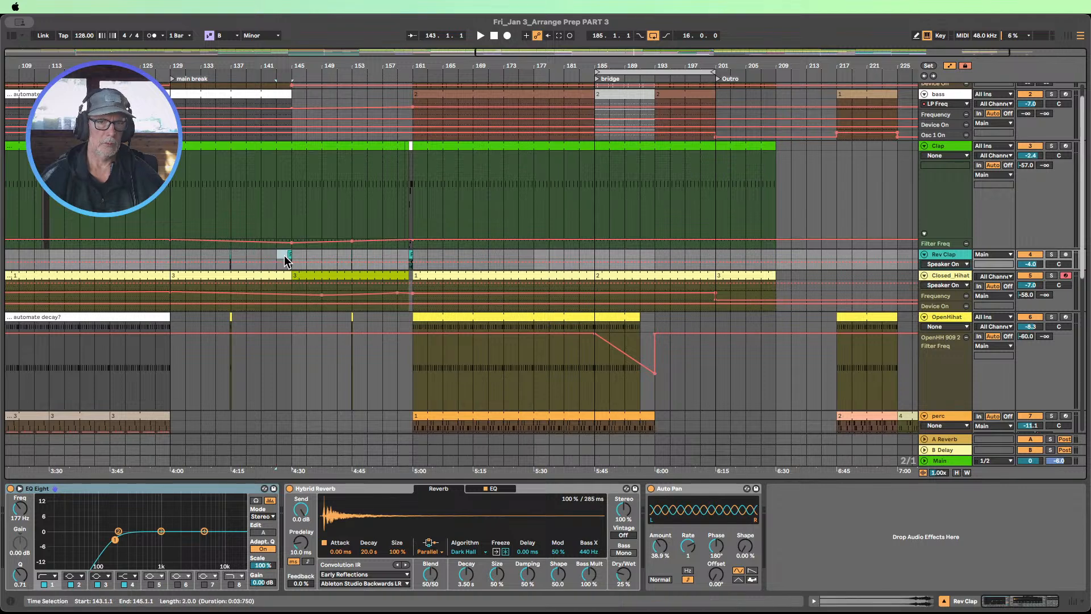
left_click_drag(290, 255, 648, 259)
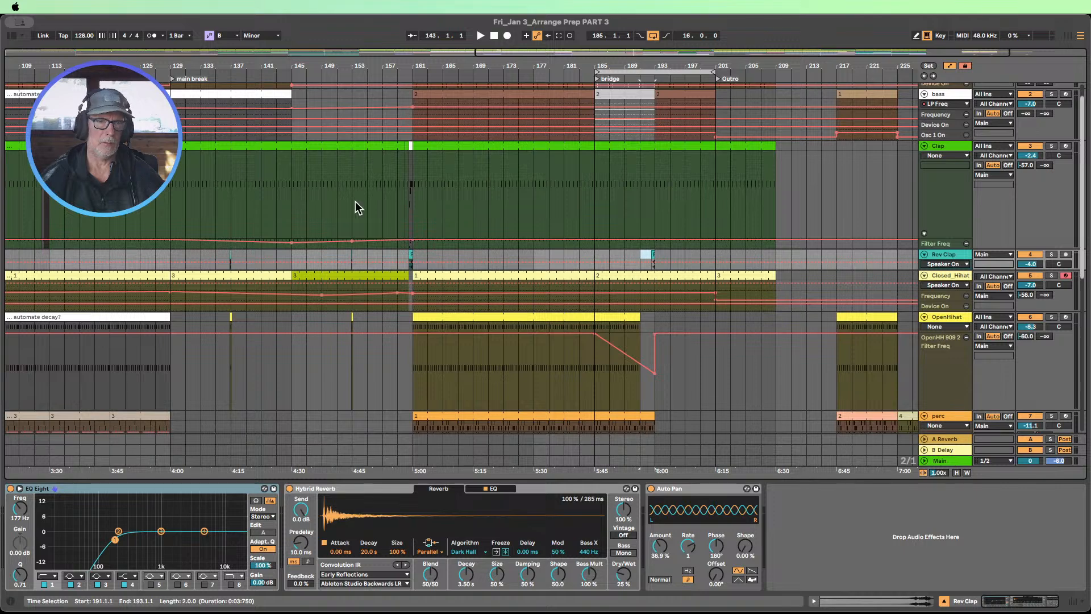
Step: Place the Rev Clap segment from bars 135 to 139 at bars 175 to 179
left_click(227, 255)
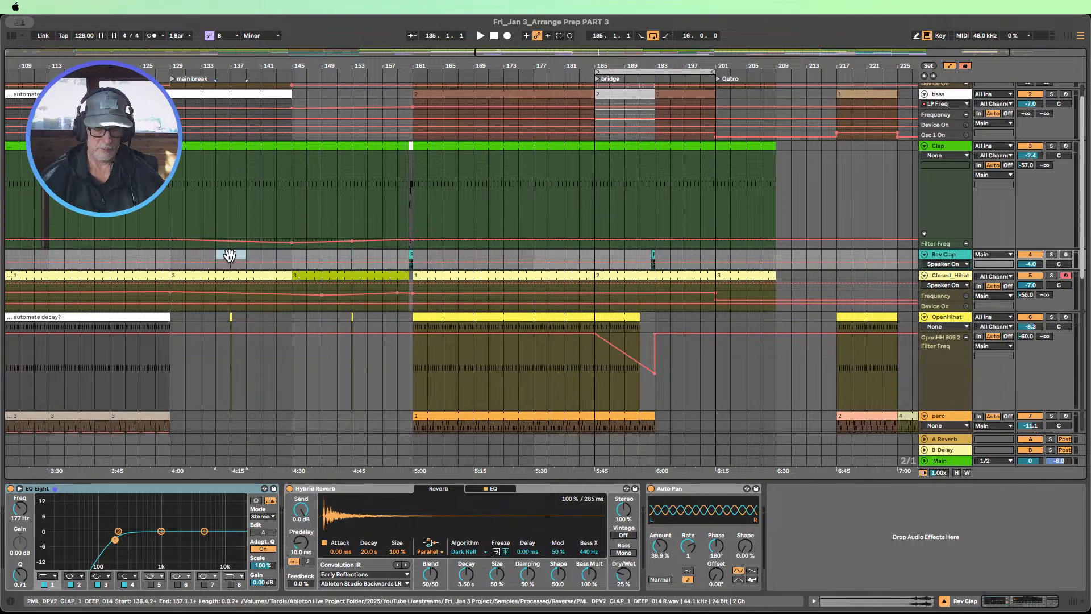
left_click_drag(229, 255, 551, 273)
scroll(381, 200, "down", 5)
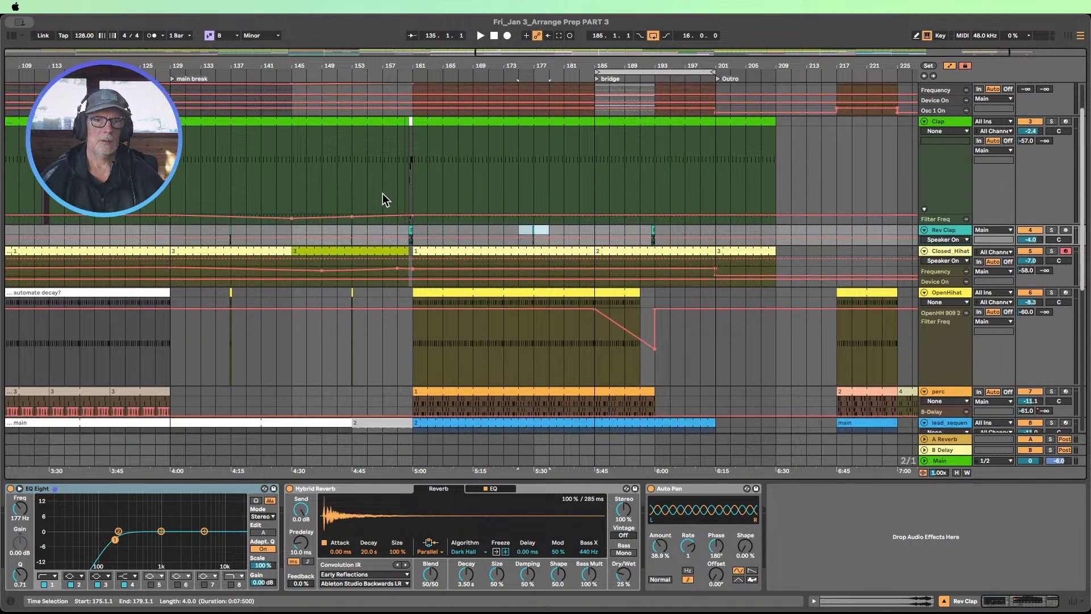
scroll(549, 183, "up", 6)
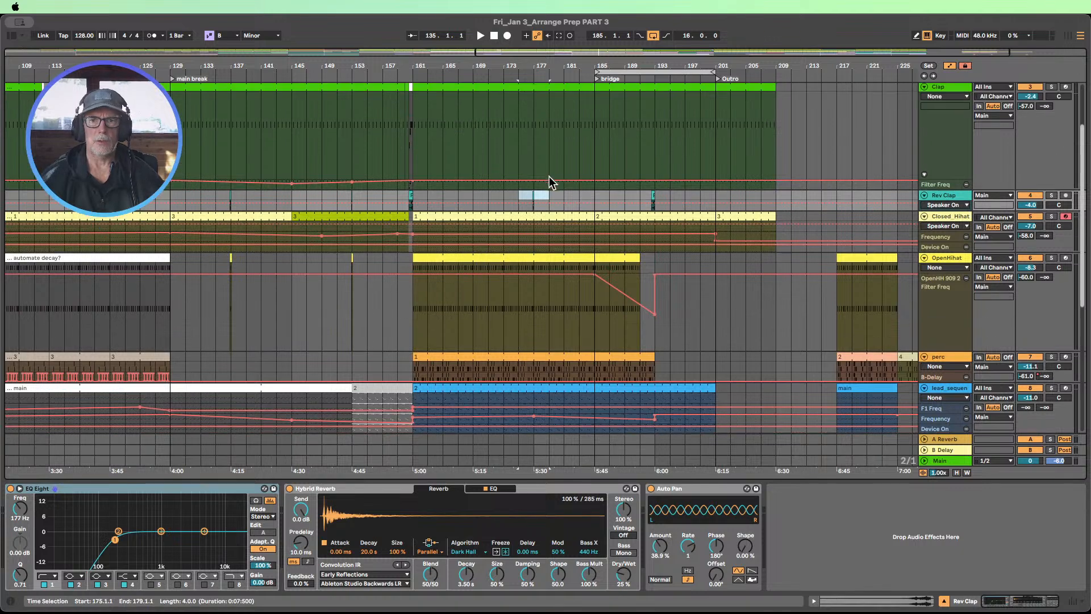
Step: Play the lead-in to the bridge, split the Clap clip at bar 193 and trim its earlier part to end at bar 192
left_click(578, 72)
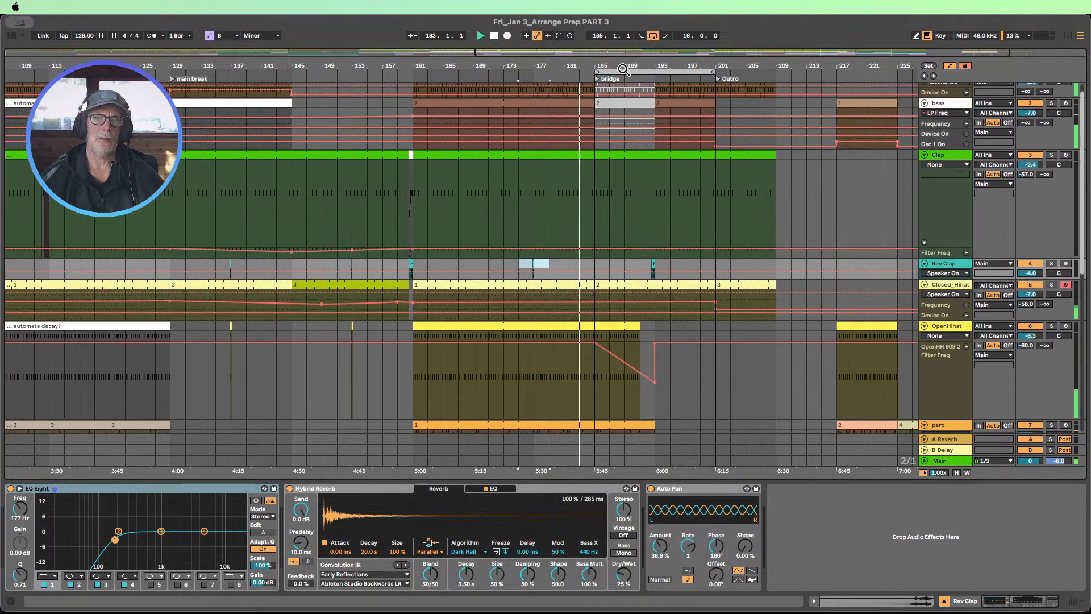
left_click_drag(653, 66, 533, 168)
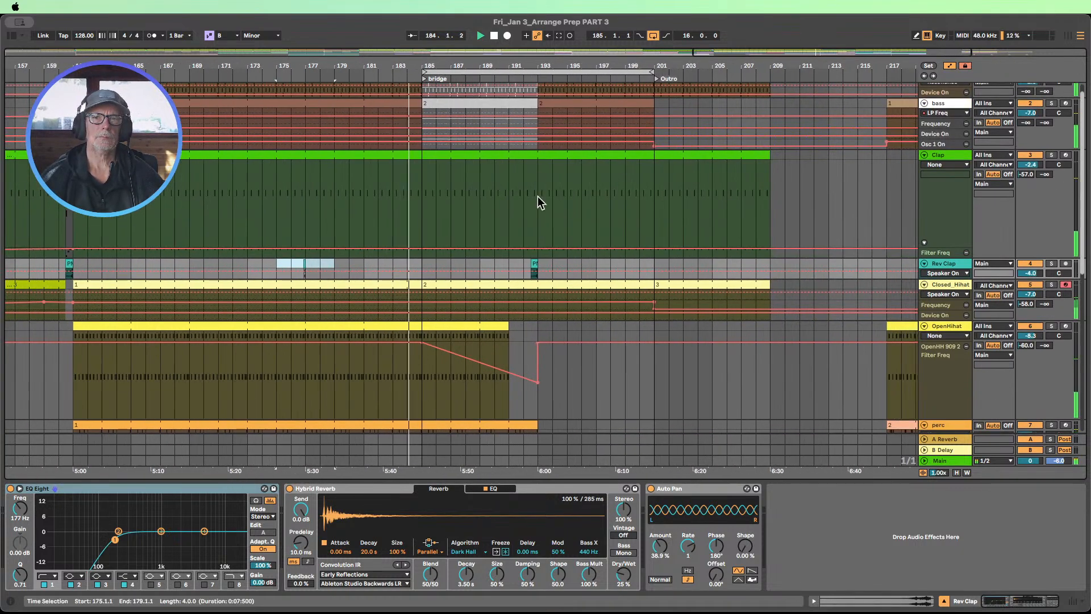
left_click(538, 194)
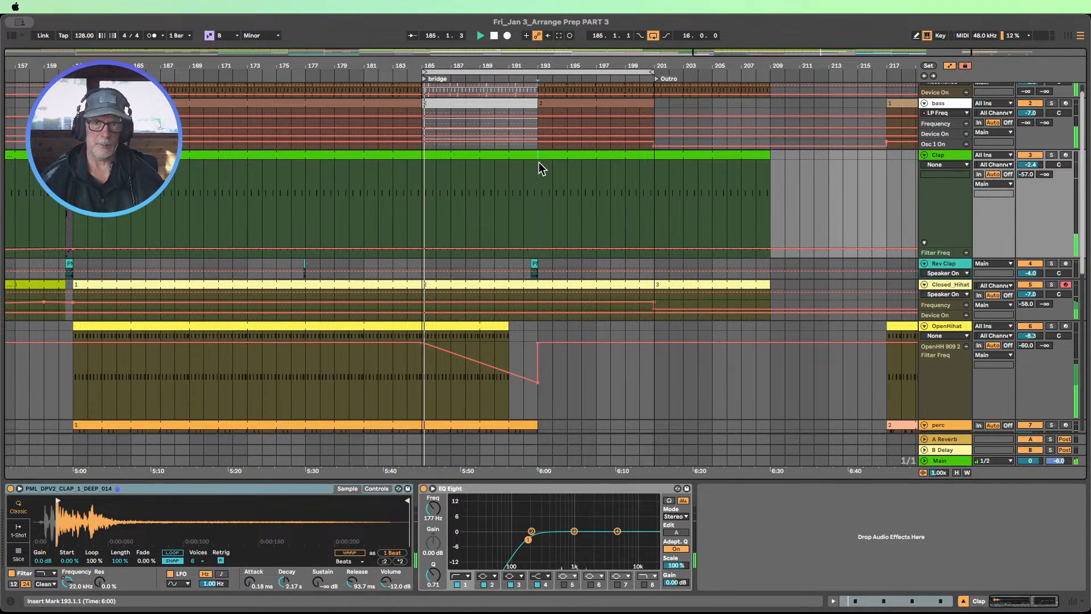
left_click_drag(537, 165, 520, 154)
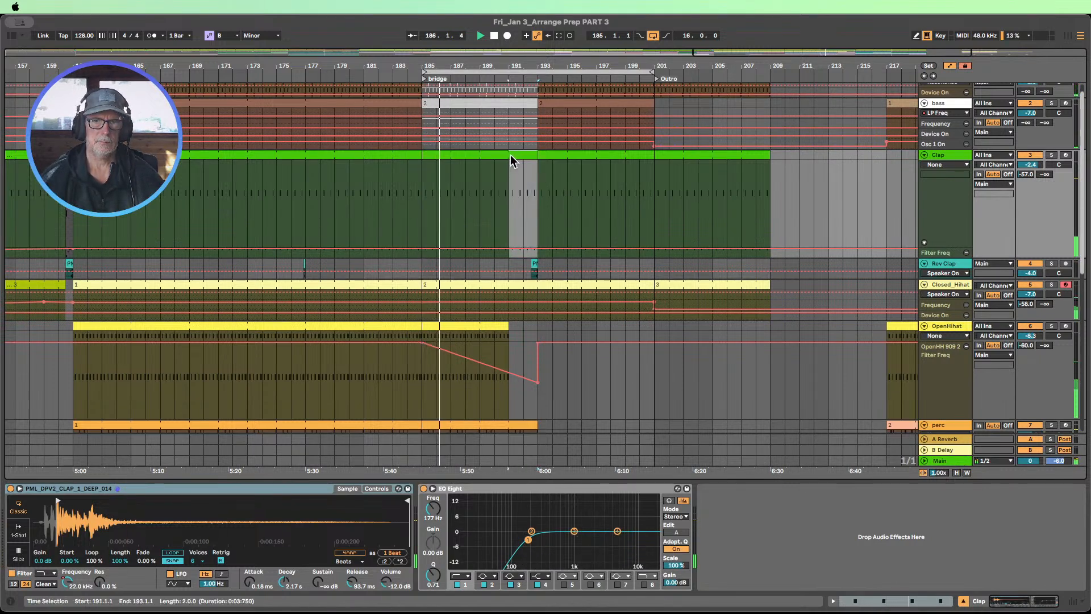
left_click(537, 170)
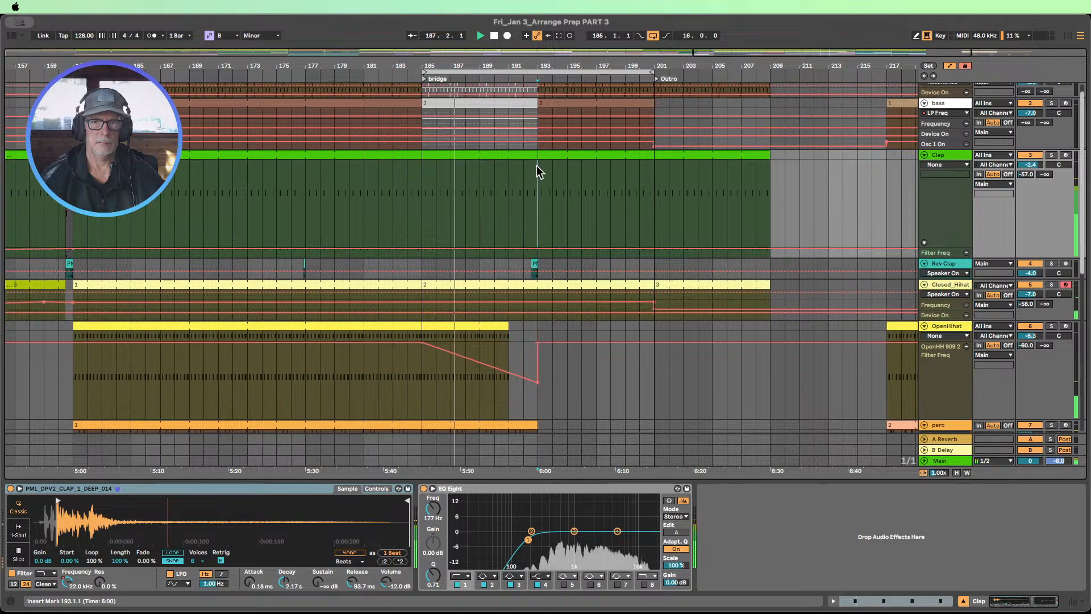
mouse_move(537, 155)
left_mouse_down()
mouse_move(506, 155)
mouse_move(523, 154)
left_mouse_up()
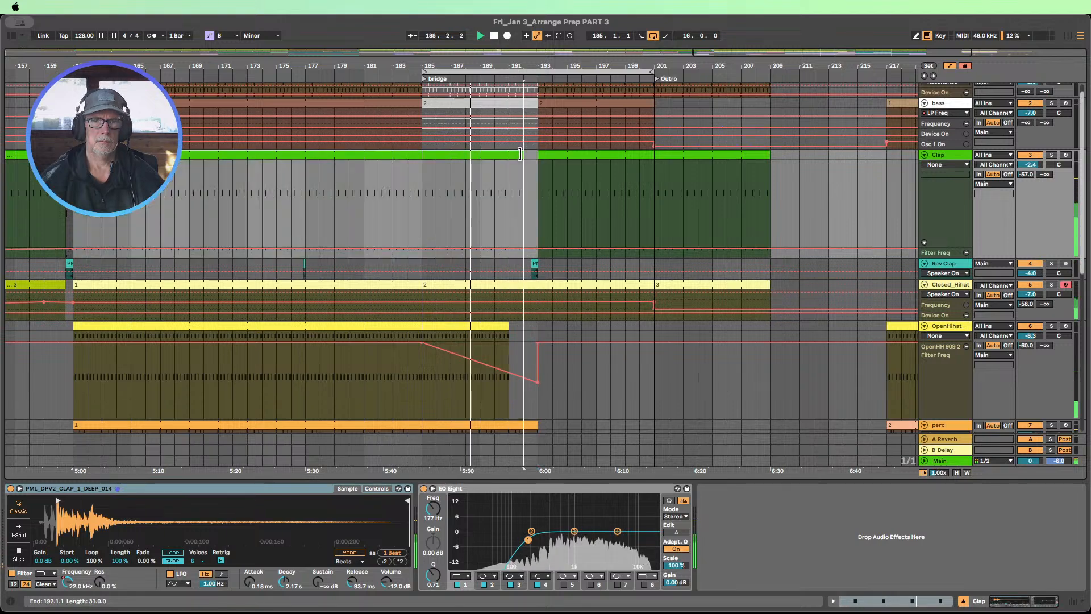
scroll(524, 156, "down", 1)
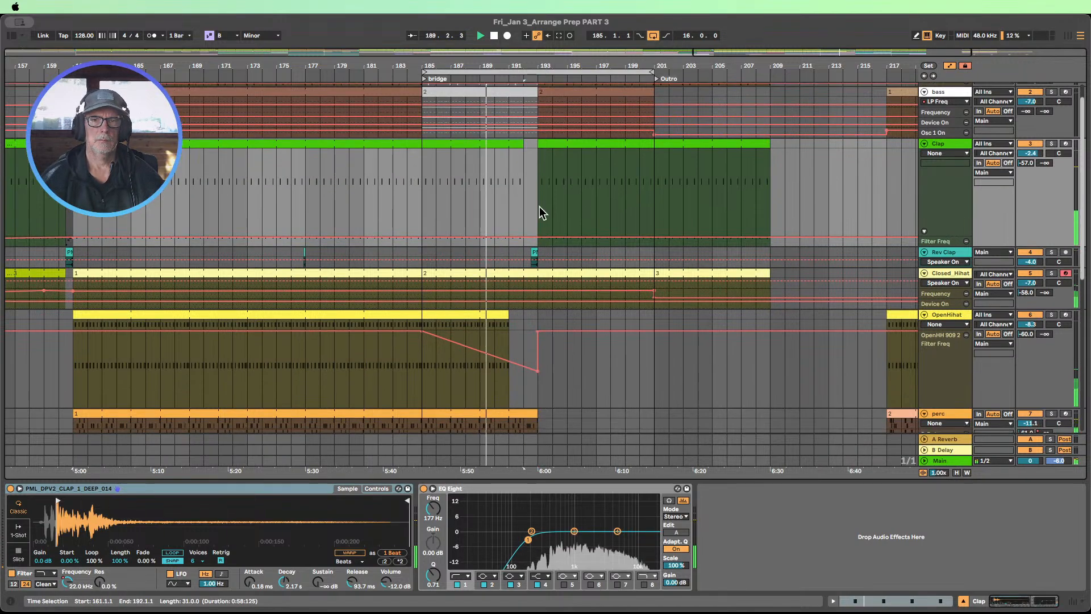
Step: Enlarge the Closed_Hihat track and split its bridge clip at bar 193
left_click(942, 287)
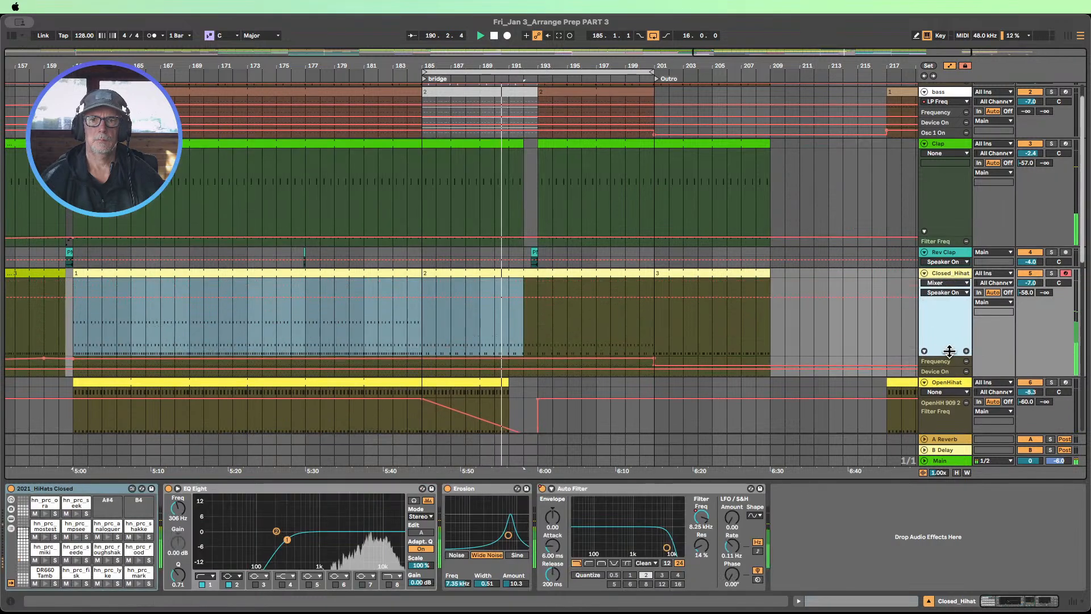
left_click(538, 327)
key("super+e")
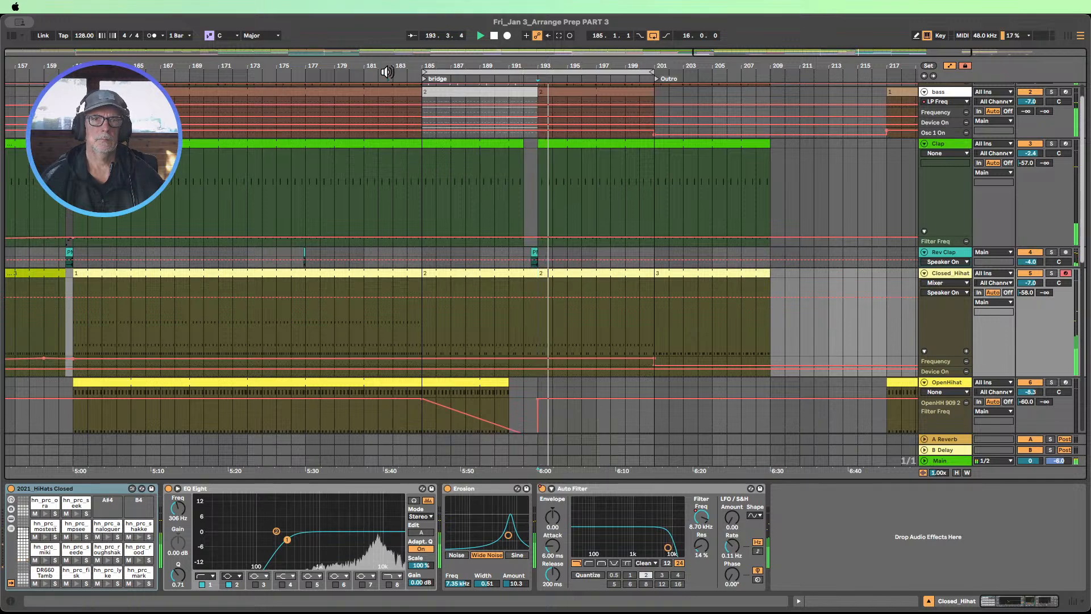
Step: Trim the lead_sequence clip to end at bar 193 and enlarge its Auto Filter Frequency automation lane
scroll(512, 134, "down", 8)
key("space")
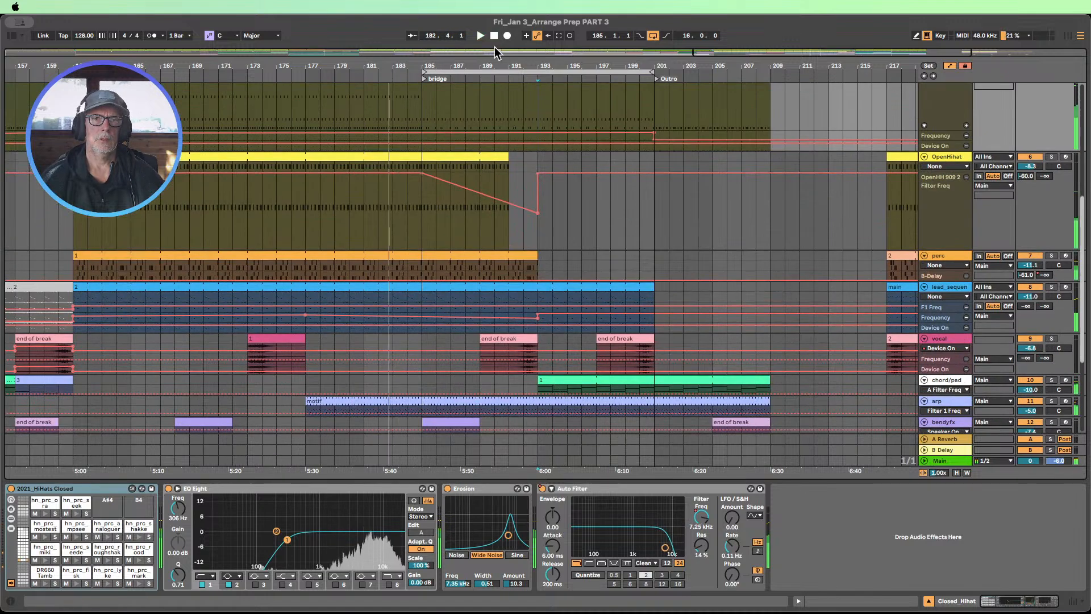
left_click_drag(647, 283, 538, 285)
left_click_drag(941, 312, 926, 362)
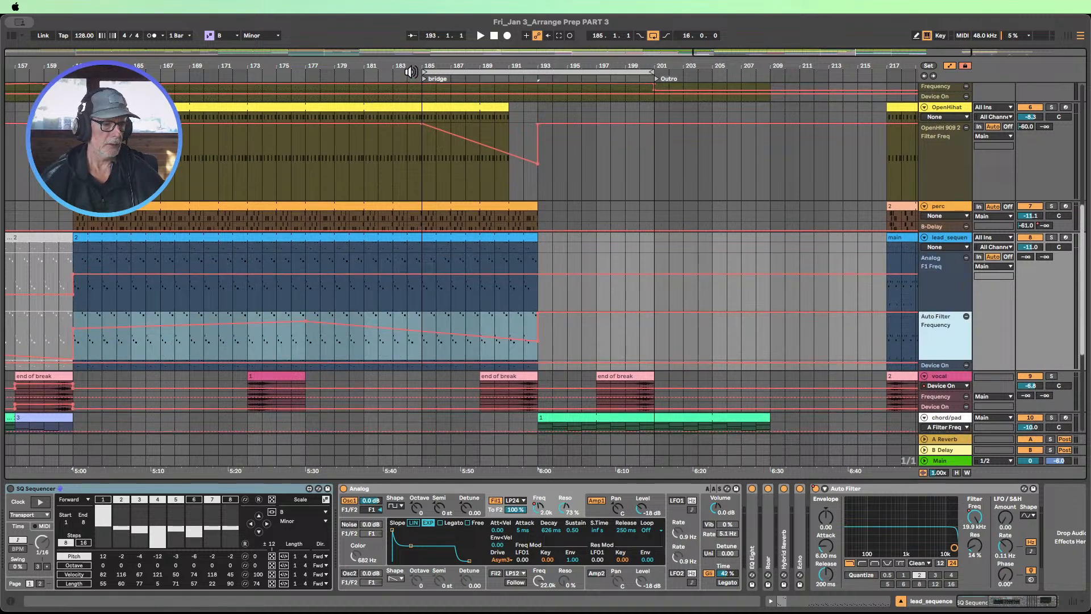
Step: Replay the transition into the bridge and trim the Closed_Hihat clip before the split to end at bar 192
left_click(411, 72)
scroll(602, 101, "up", 5)
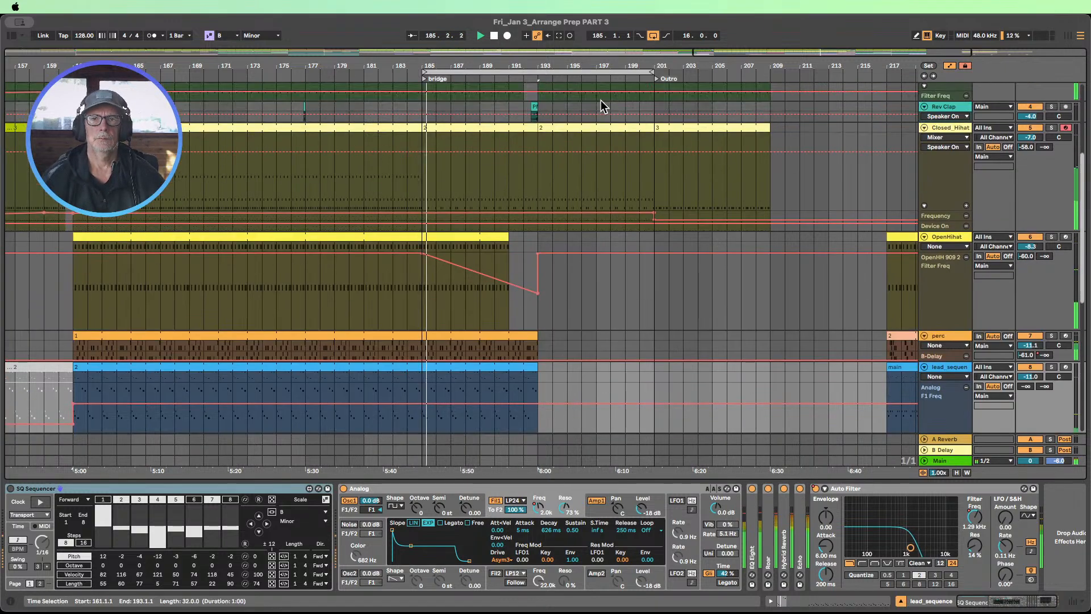
left_click_drag(538, 123, 523, 123)
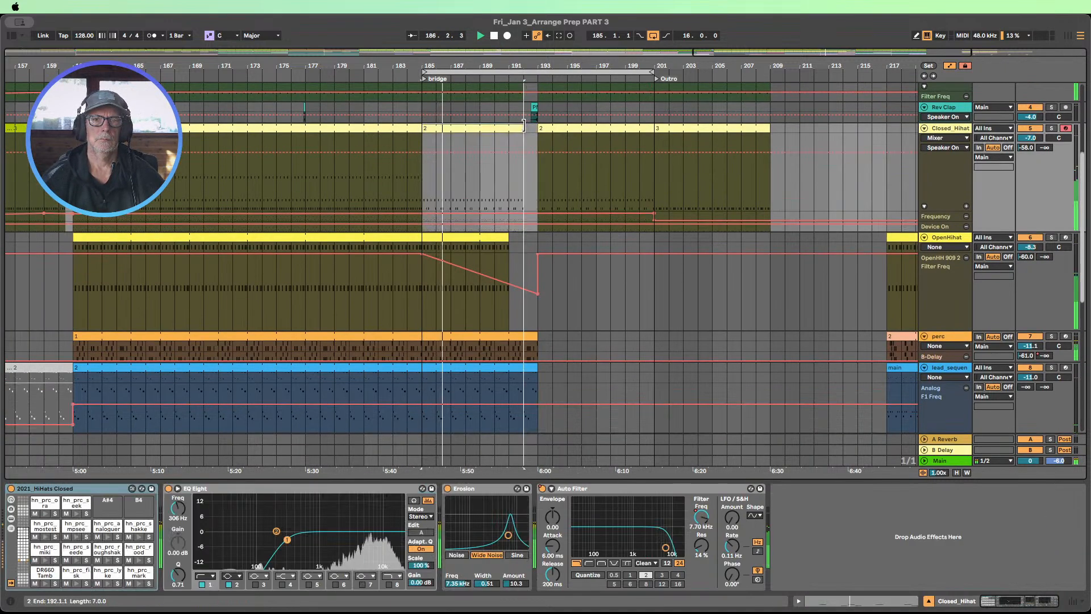
left_click_drag(524, 123, 523, 124)
Step: Enlarge the Closed_Hihat Auto Filter Frequency automation lane and show more of the arrangement around the bridge
left_click_drag(943, 221, 952, 307)
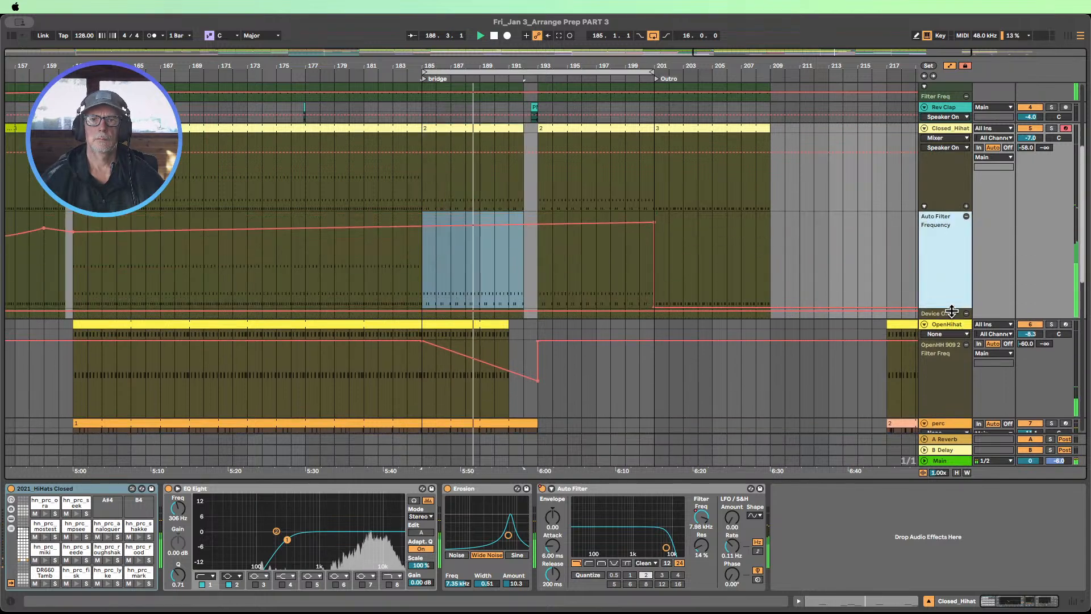
left_click_drag(410, 66, 410, 52)
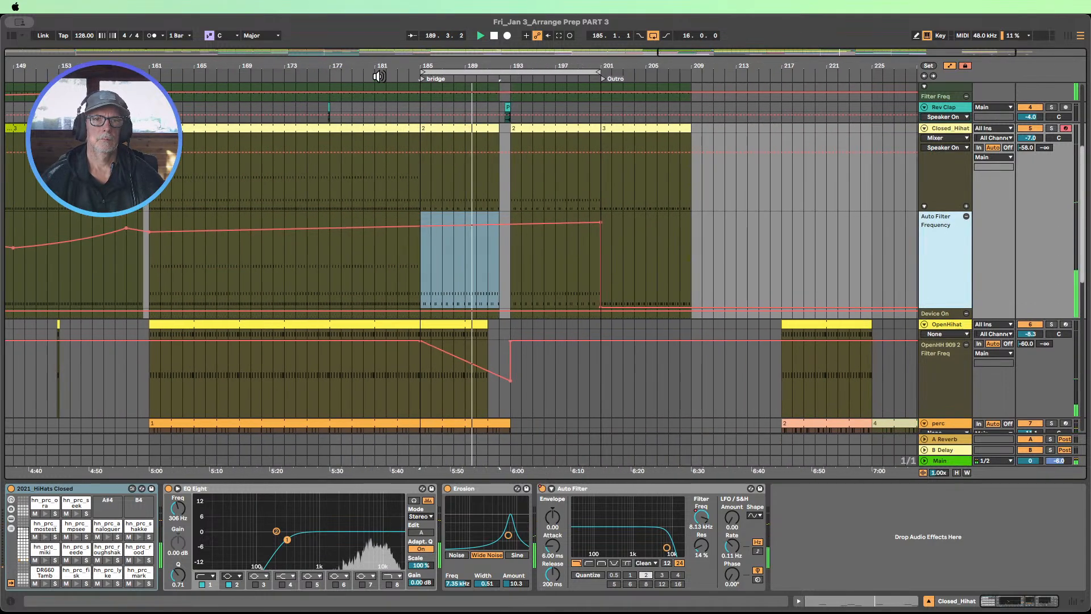
Step: Lower the closed hi-hat's Auto Filter Frequency automation point at the Outro start to about 5.22 kHz and replay from before the bridge
left_click(601, 224)
left_click_drag(601, 223, 601, 231)
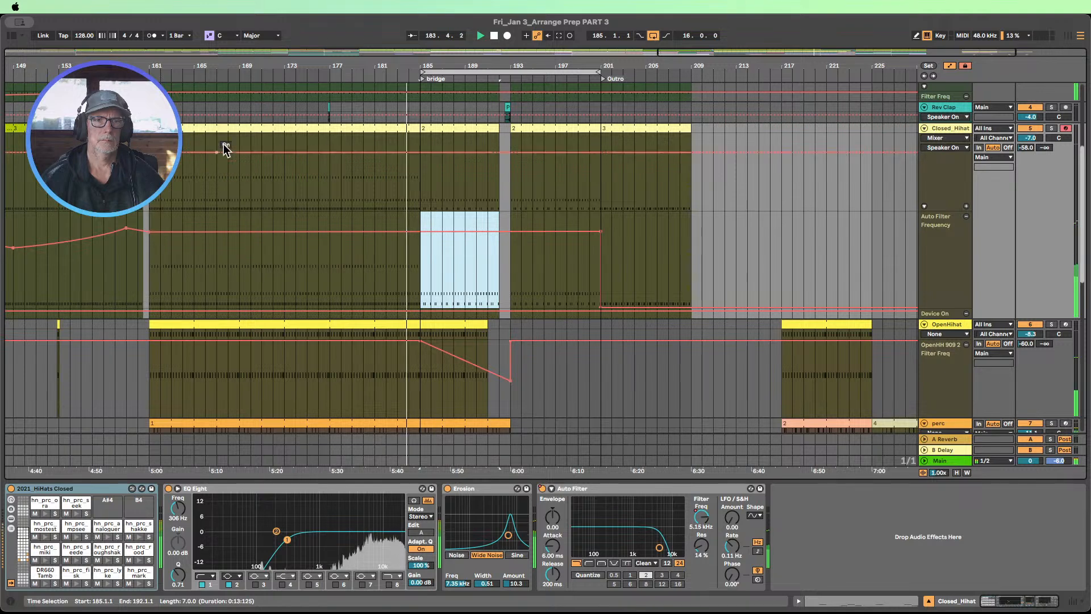
left_click(300, 71)
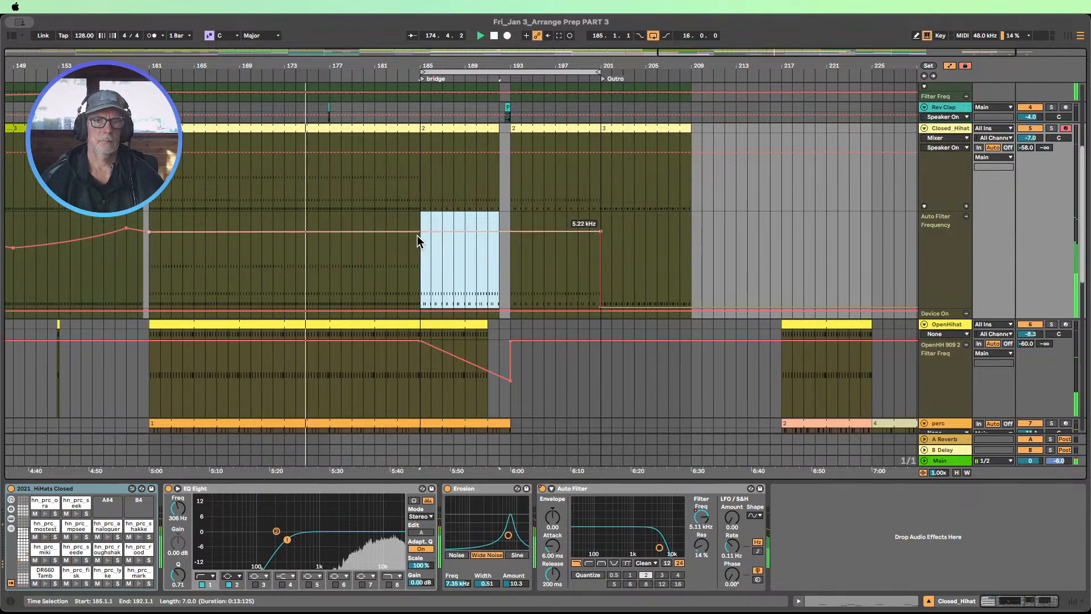
Step: Add a closed hi-hat filter frequency automation point at the bridge start, bar 185, and raise it to about 9.8 kHz
left_click(412, 254)
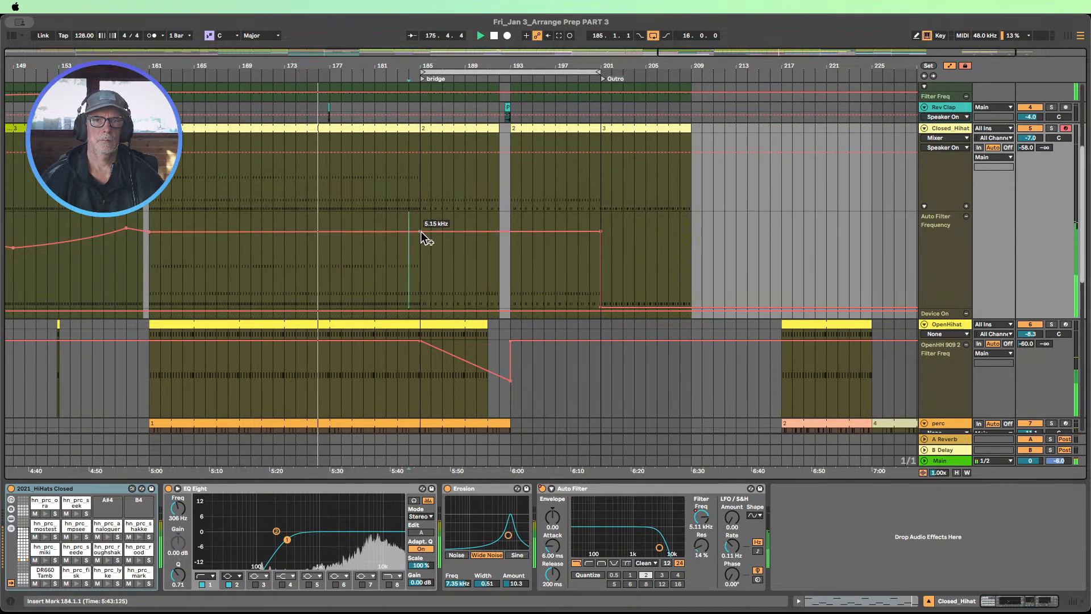
left_click(421, 232)
mouse_move(413, 232)
left_mouse_down()
mouse_move(420, 212)
mouse_move(420, 231)
mouse_move(419, 222)
left_mouse_up()
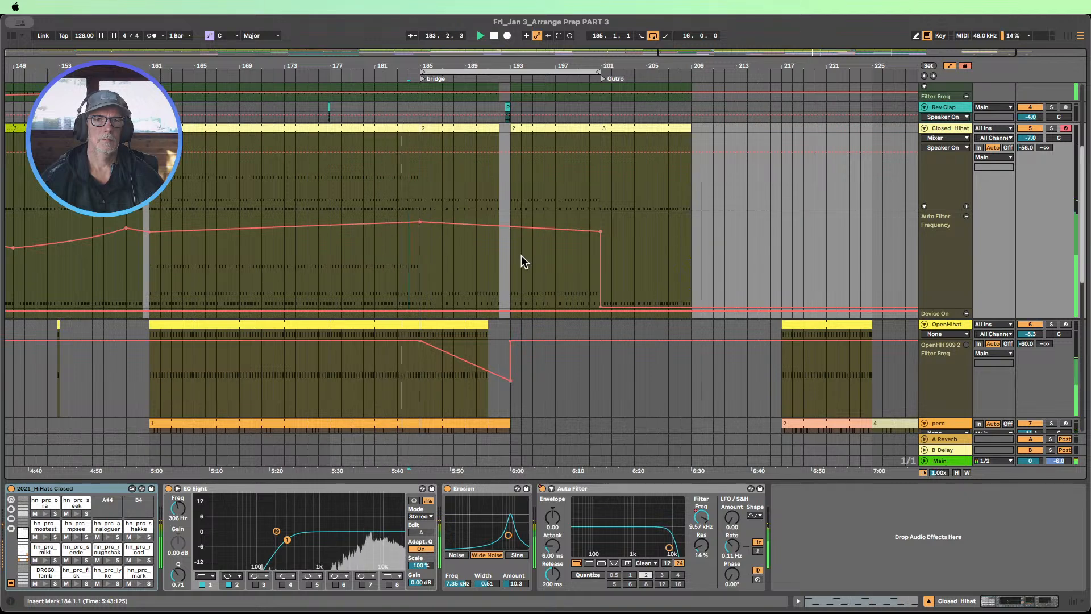
Step: Move the closed hi-hat filter frequency point from the Outro start back to bar 193 and lower it to about 2.1 kHz
mouse_move(596, 233)
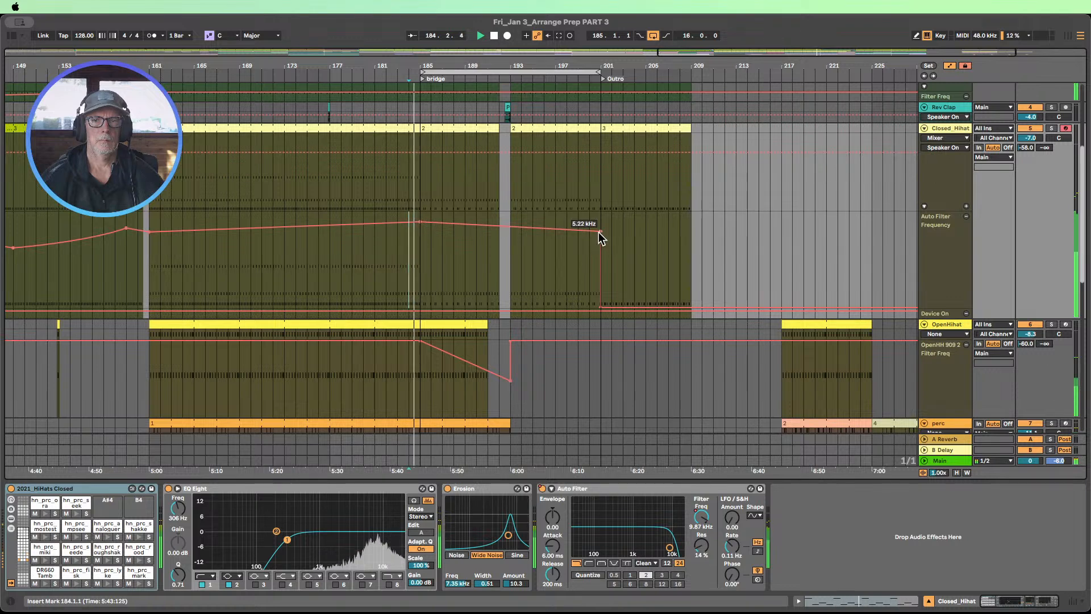
mouse_move(599, 306)
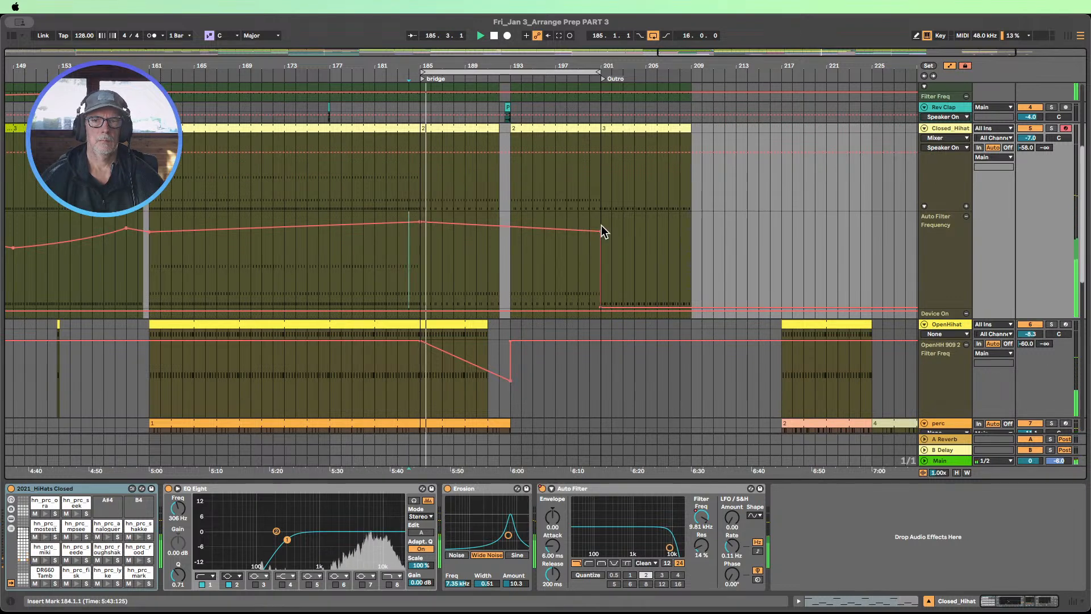
left_click_drag(600, 230, 509, 243)
left_click_drag(506, 61, 532, 45)
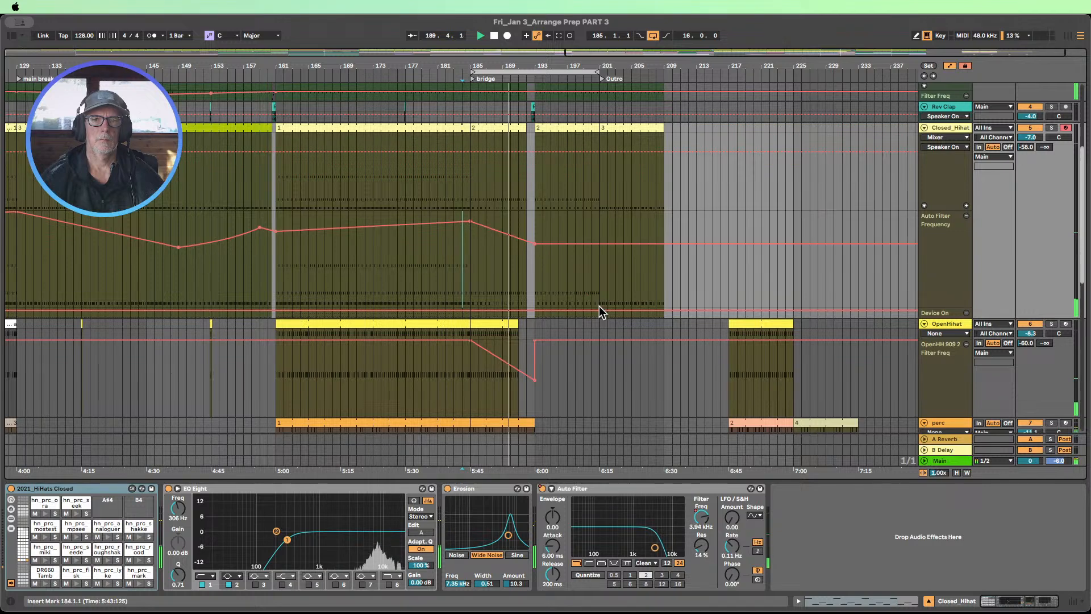
Step: Enlarge the perc track's lane and shorten its bridge clip to end at bar 191, level with the open hi-hat clip
scroll(597, 293, "down", 5)
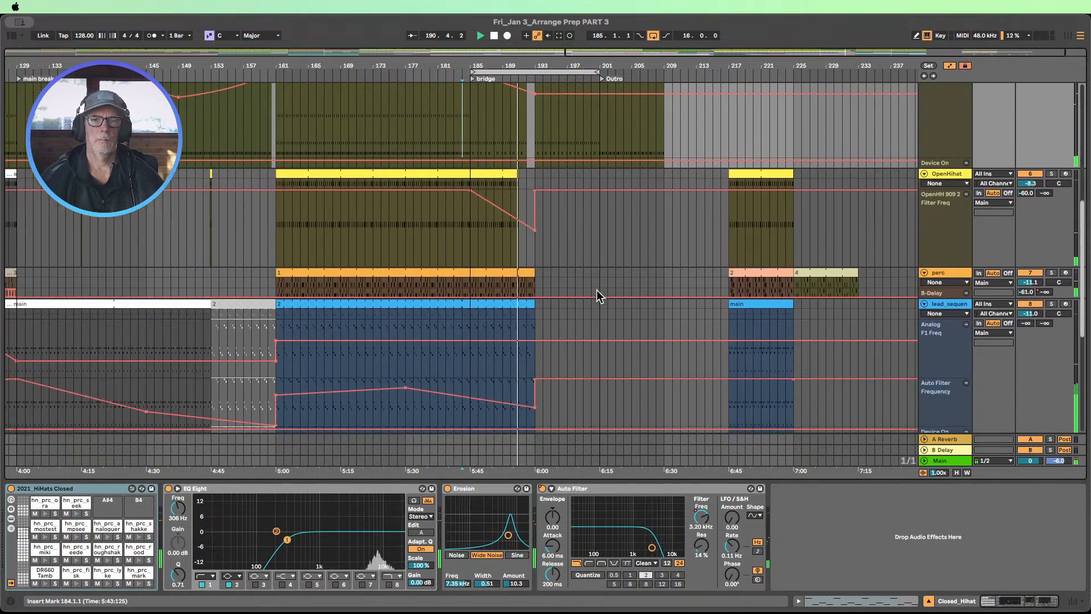
scroll(602, 288, "up", 2)
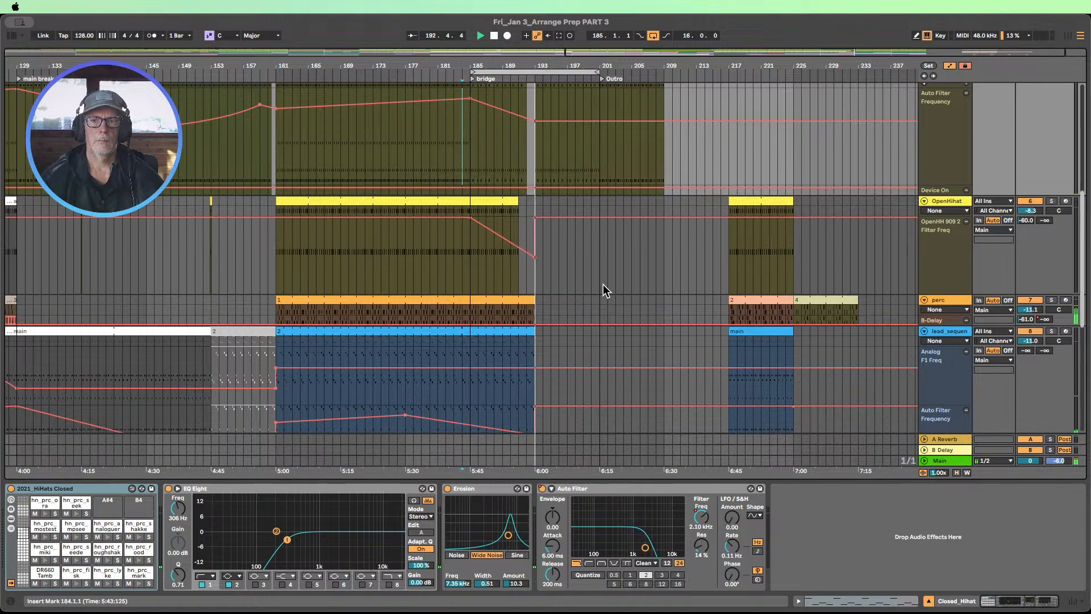
key("space")
key("space")
left_click_drag(525, 65, 536, 73)
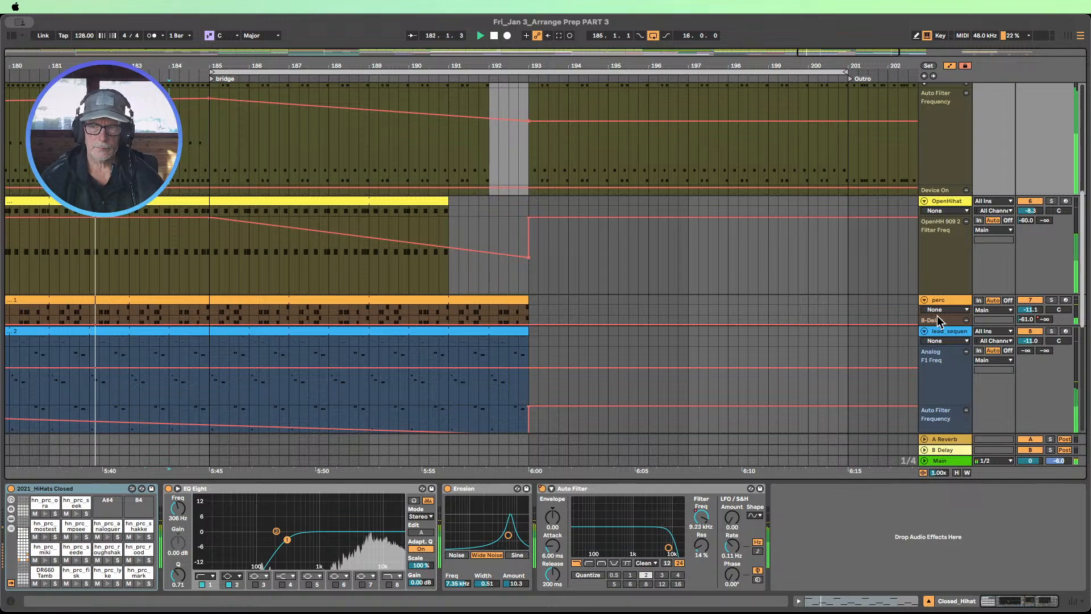
left_click_drag(935, 315, 934, 363)
scroll(511, 264, "down", 3)
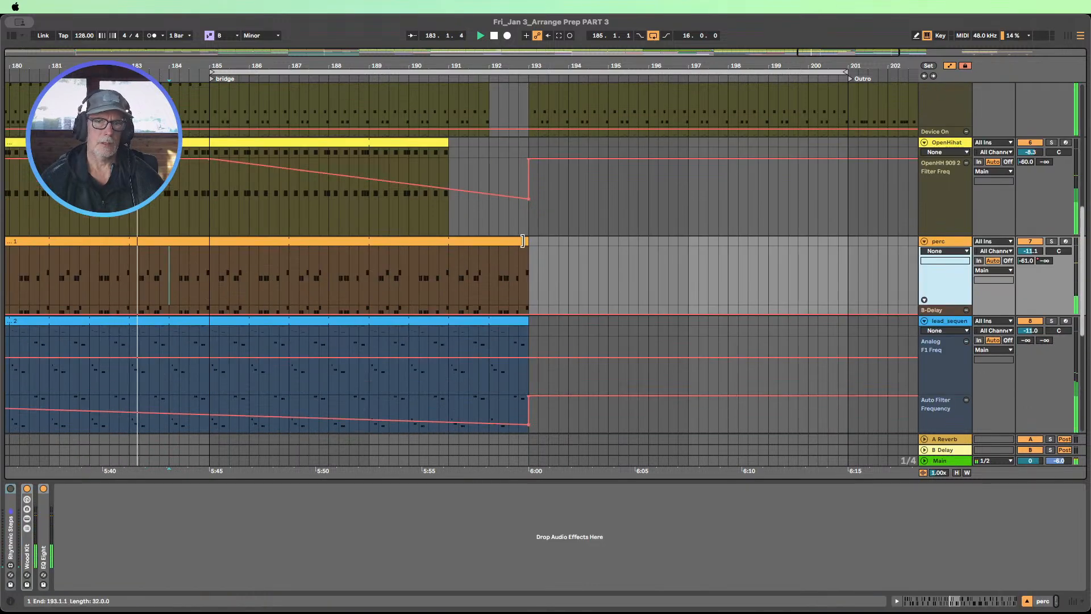
left_click_drag(528, 236, 449, 236)
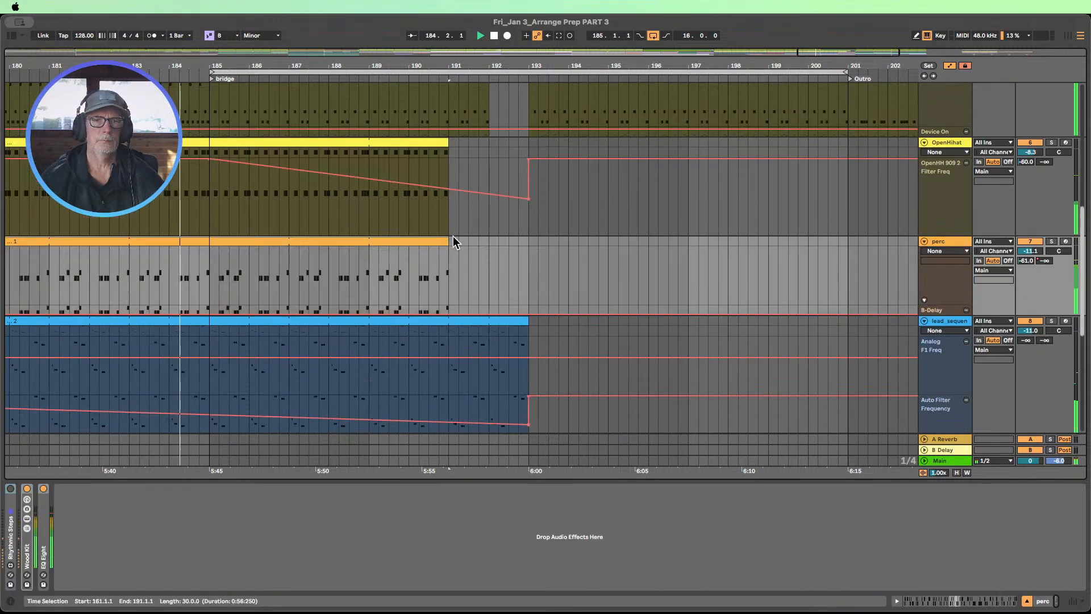
Step: Examine the tracks from the lead sequence down to the noise sweep around the bridge, enlarging the vocal track's lane
scroll(493, 204, "up", 5)
left_click_drag(513, 66, 450, 63)
scroll(501, 182, "down", 12)
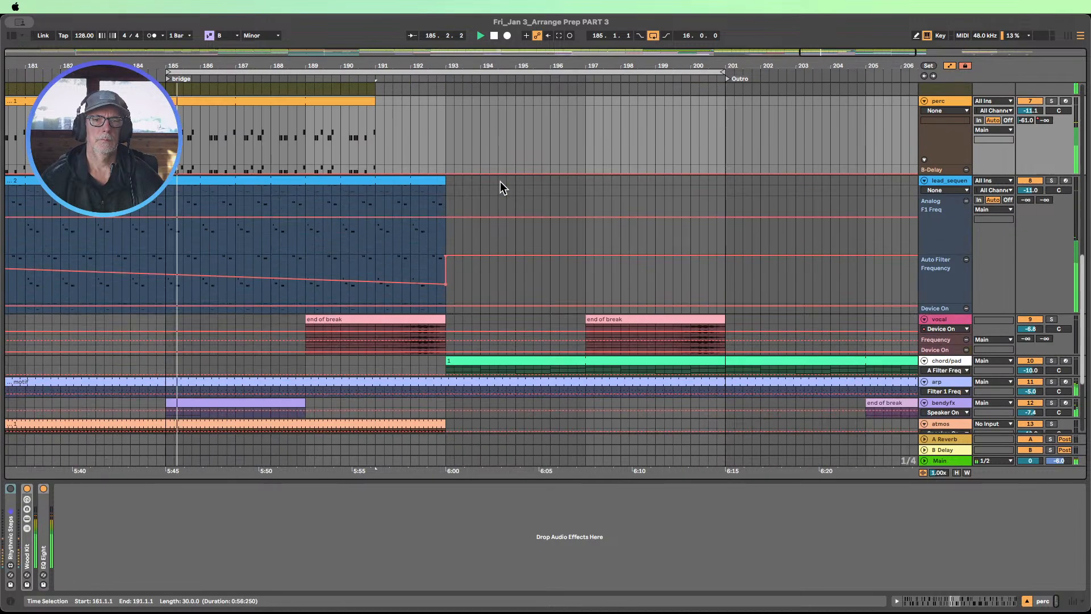
scroll(515, 187, "down", 1)
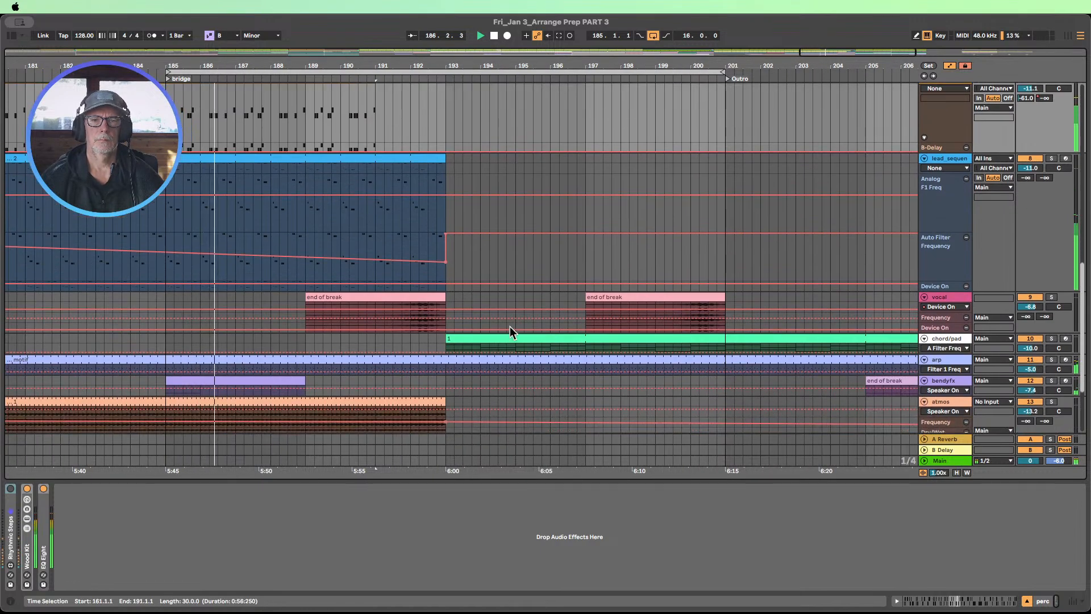
scroll(541, 305, "down", 6)
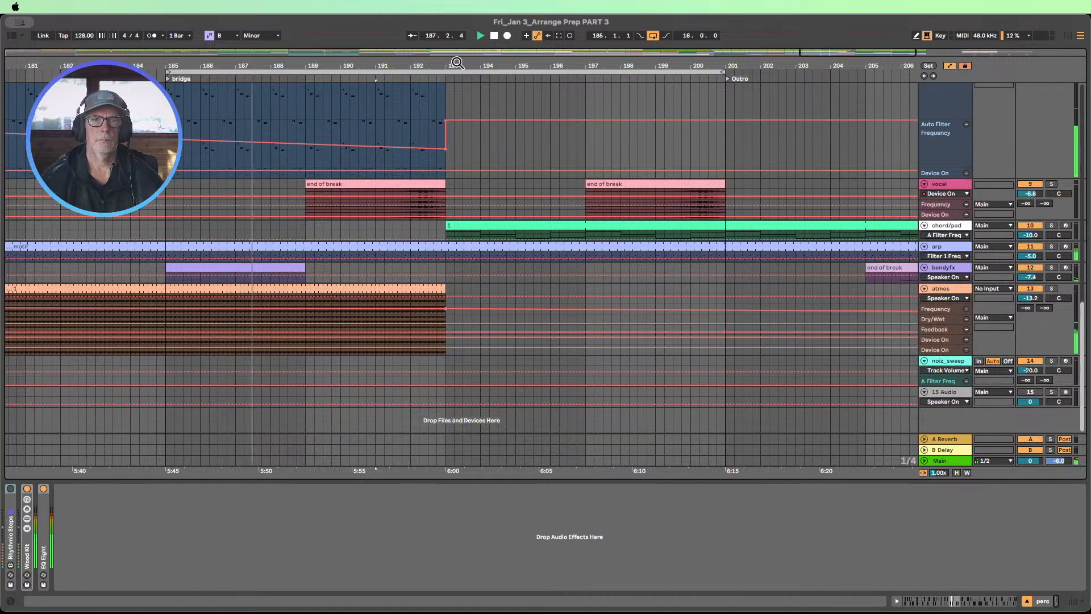
left_click_drag(455, 65, 503, 30)
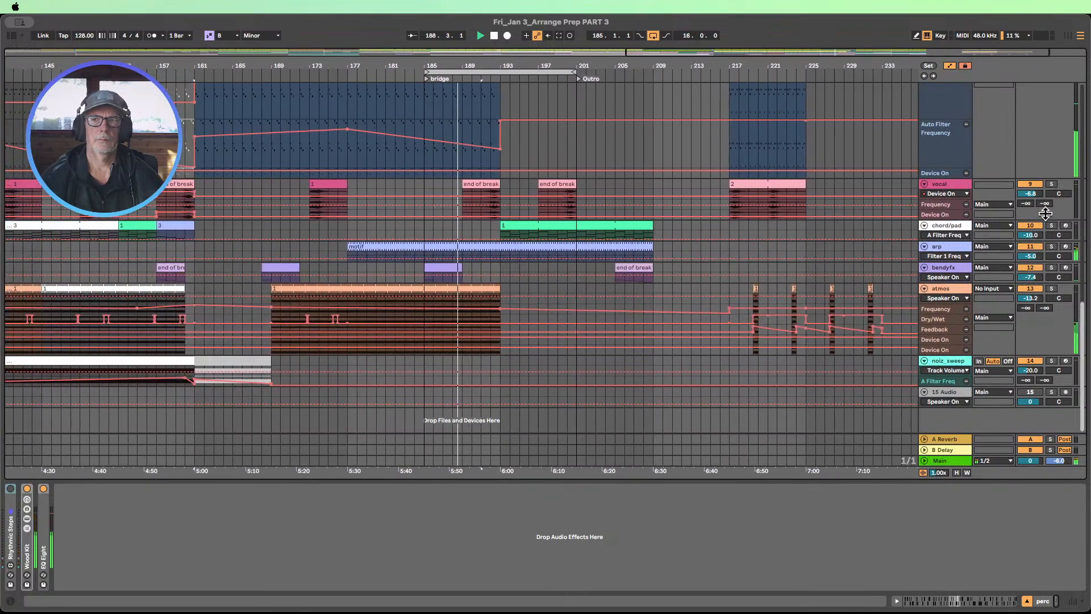
left_click_drag(954, 199, 953, 257)
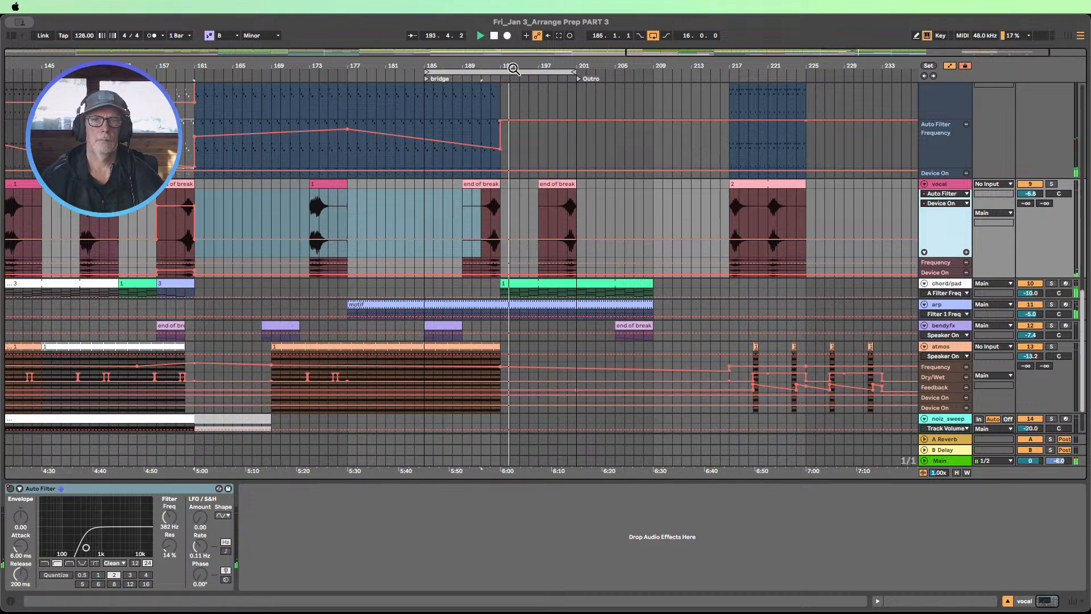
Step: Hide the device view and fit the track heights to the arrangement for an overview of the whole song's later sections
left_click_drag(514, 53, 650, 102)
scroll(704, 155, "up", 5)
scroll(705, 154, "up", 8)
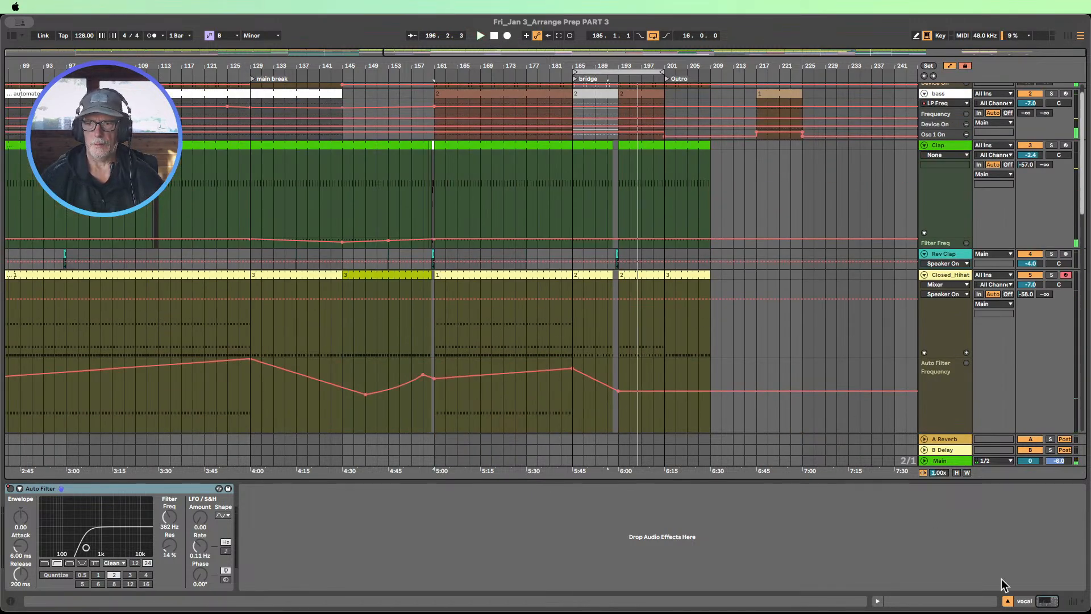
left_click(1008, 602)
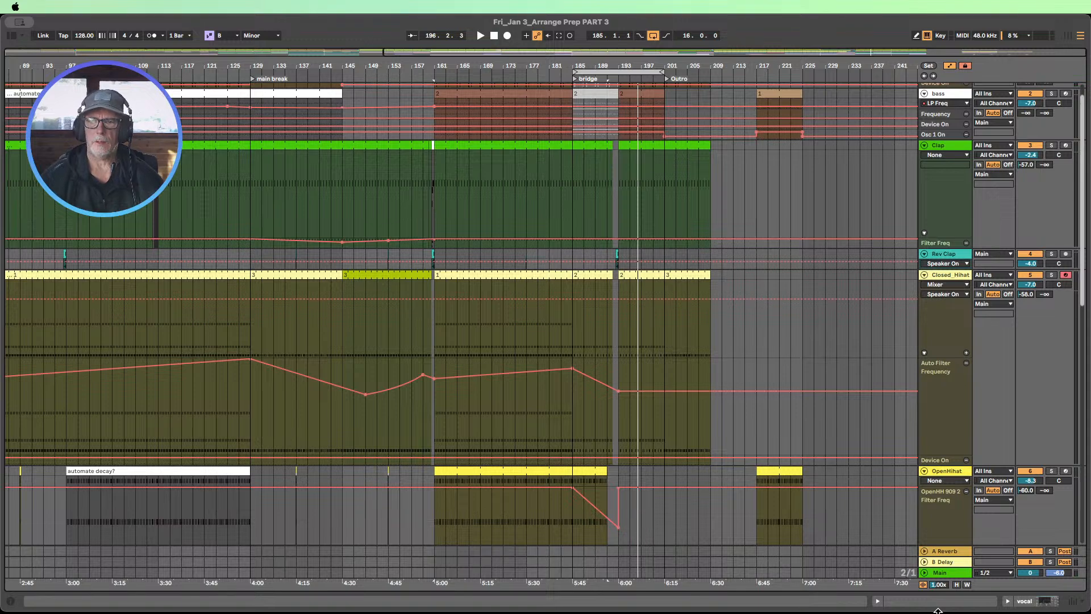
left_click(957, 584)
left_click_drag(570, 63, 644, 50)
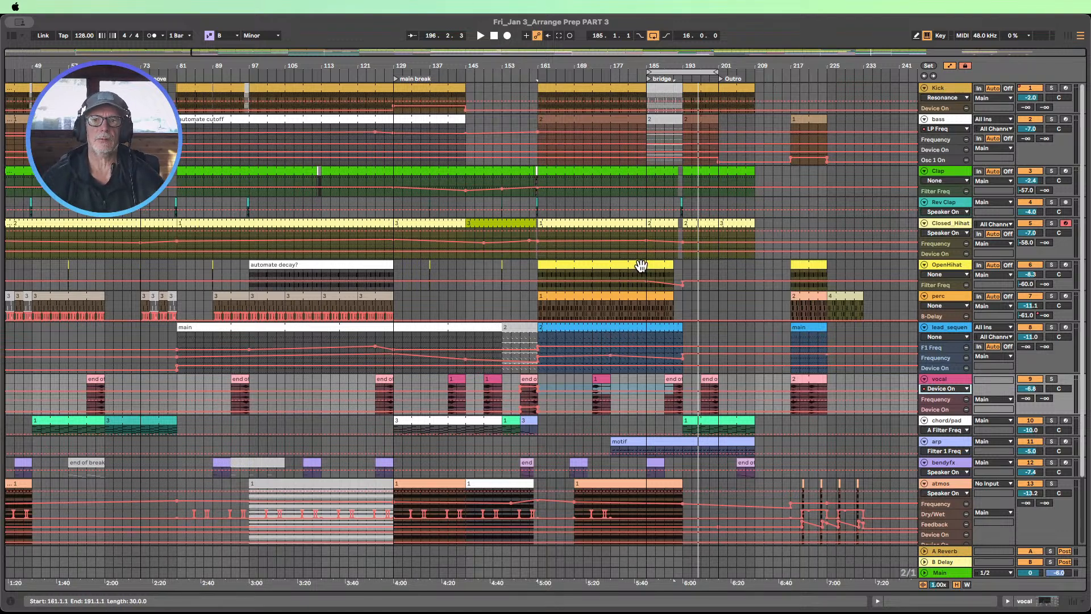
Step: Examine the clips around the bridge and Outro on each track, from the kick and claps to the arp and atmos
left_click(597, 273)
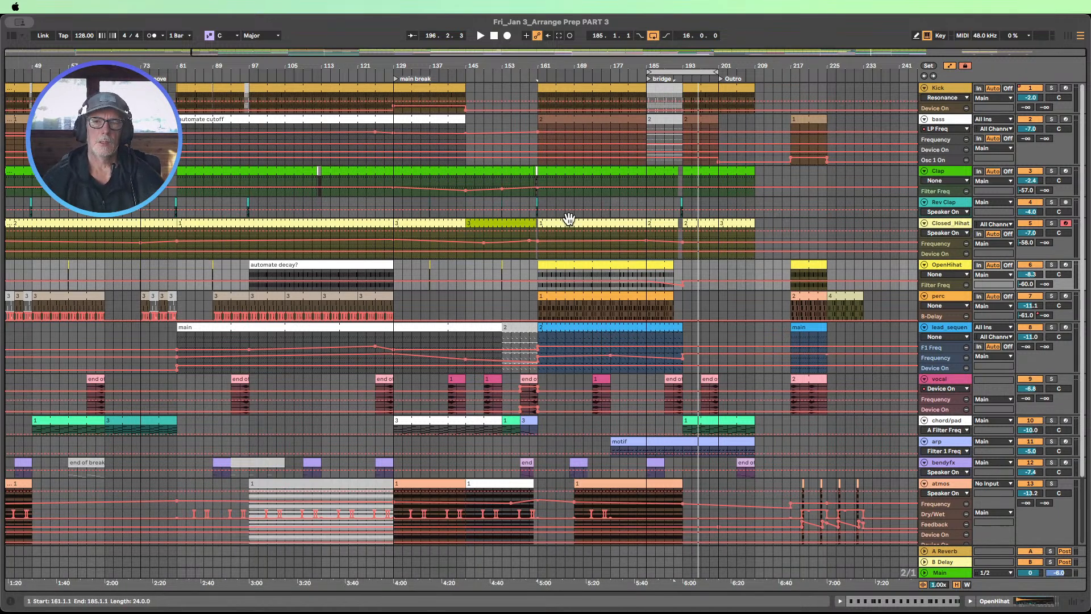
left_click(698, 85)
left_click(706, 172)
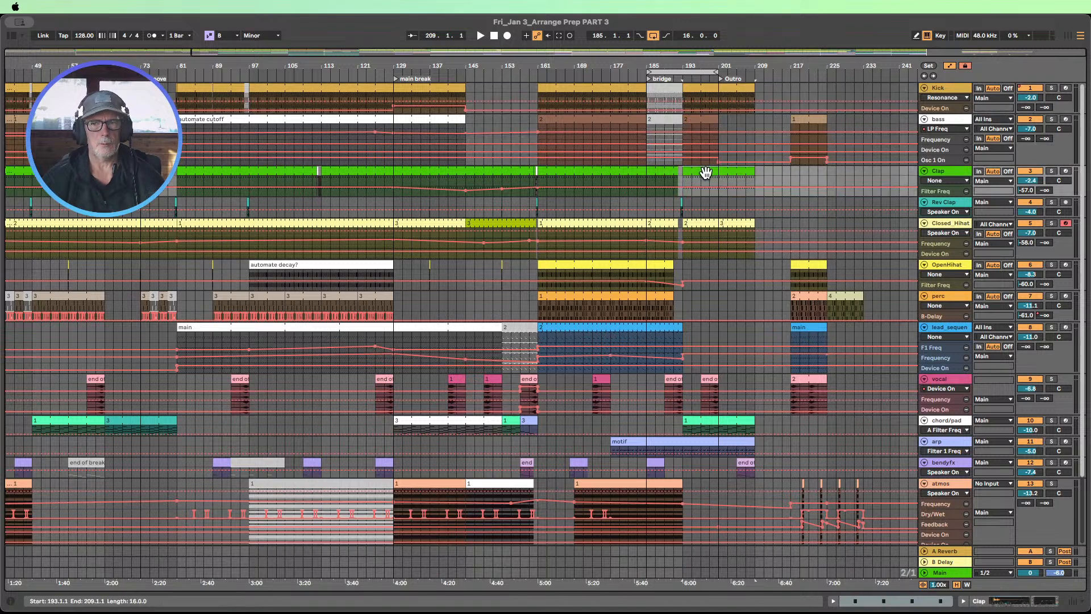
left_click(707, 222)
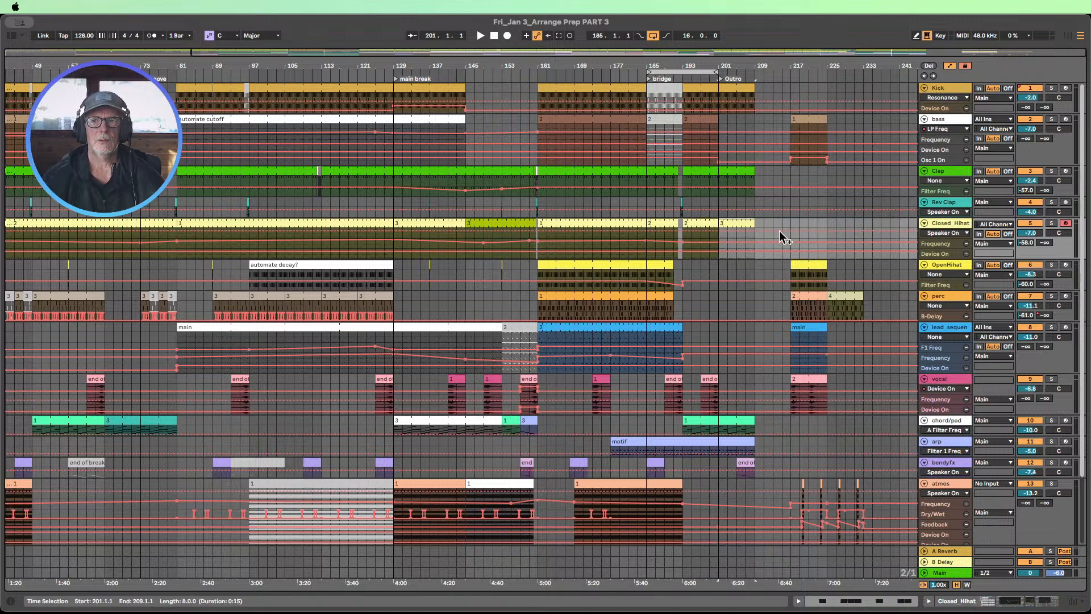
left_click(657, 306)
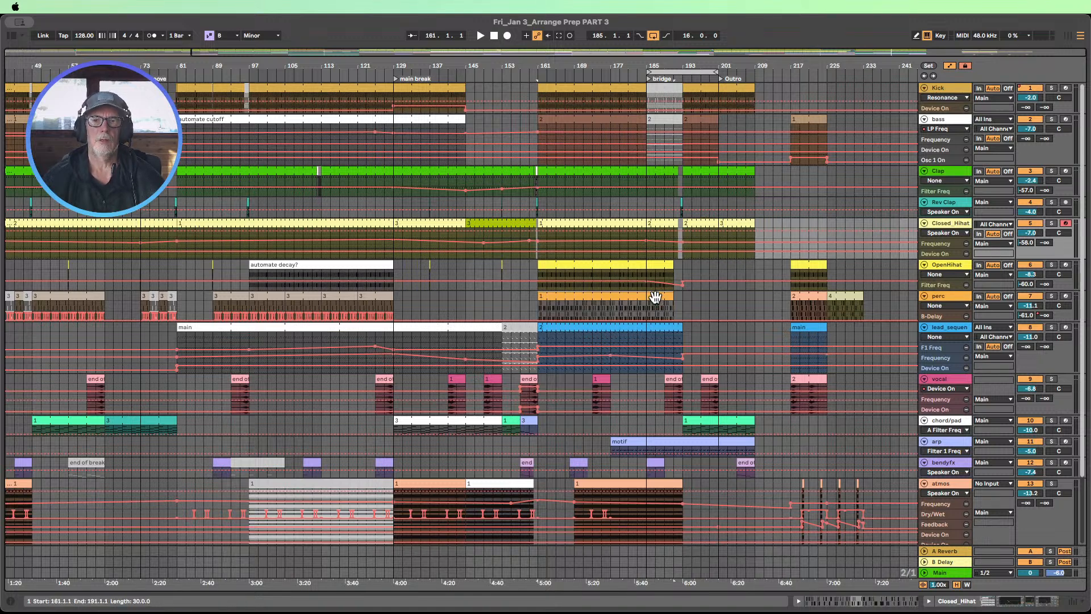
left_click(658, 328)
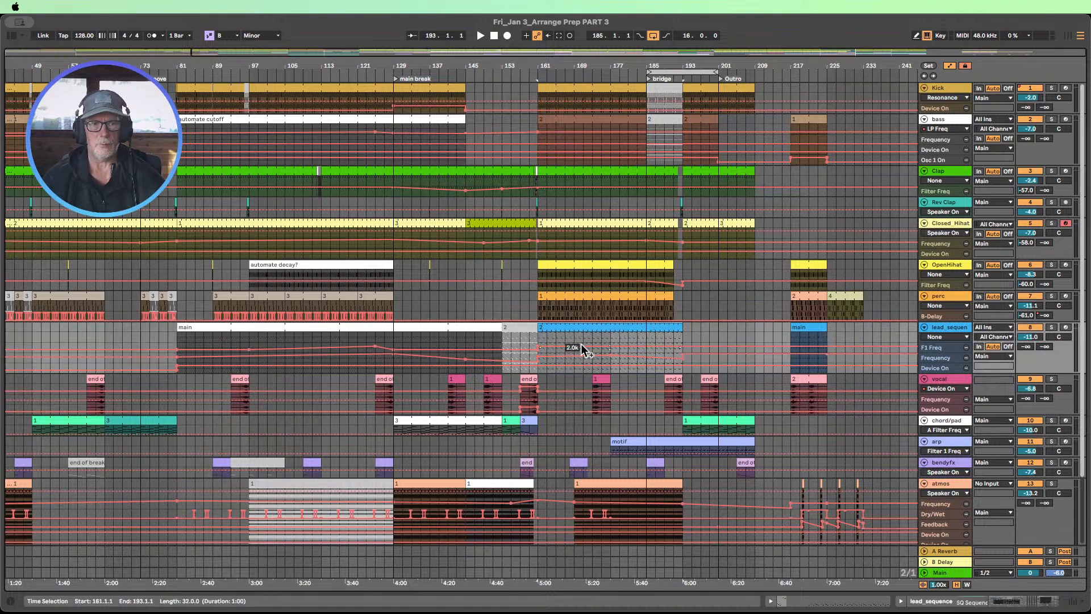
scroll(705, 412, "down", 1)
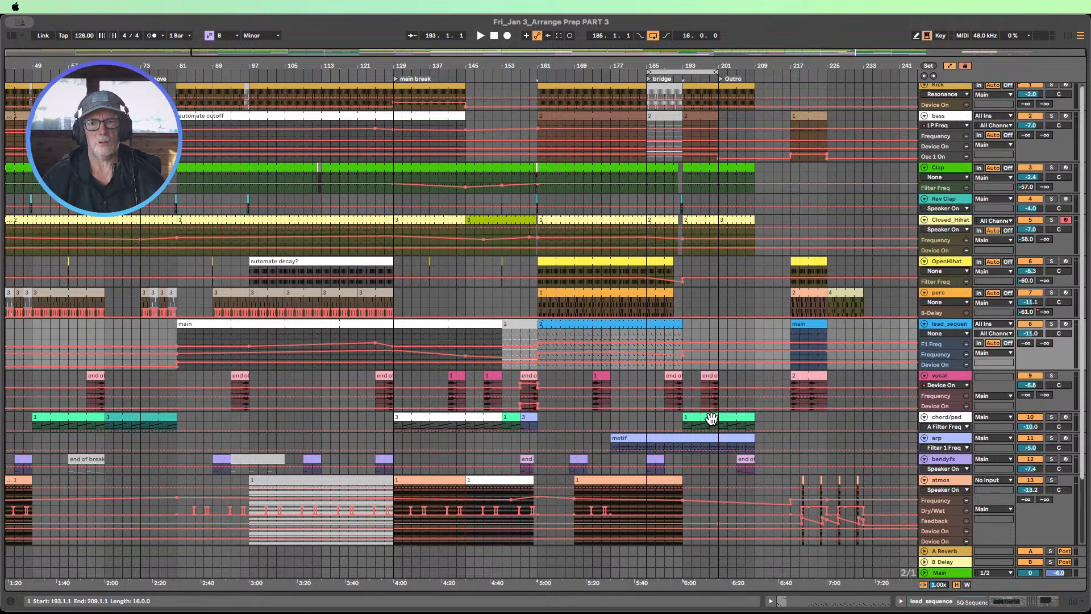
left_click(711, 419)
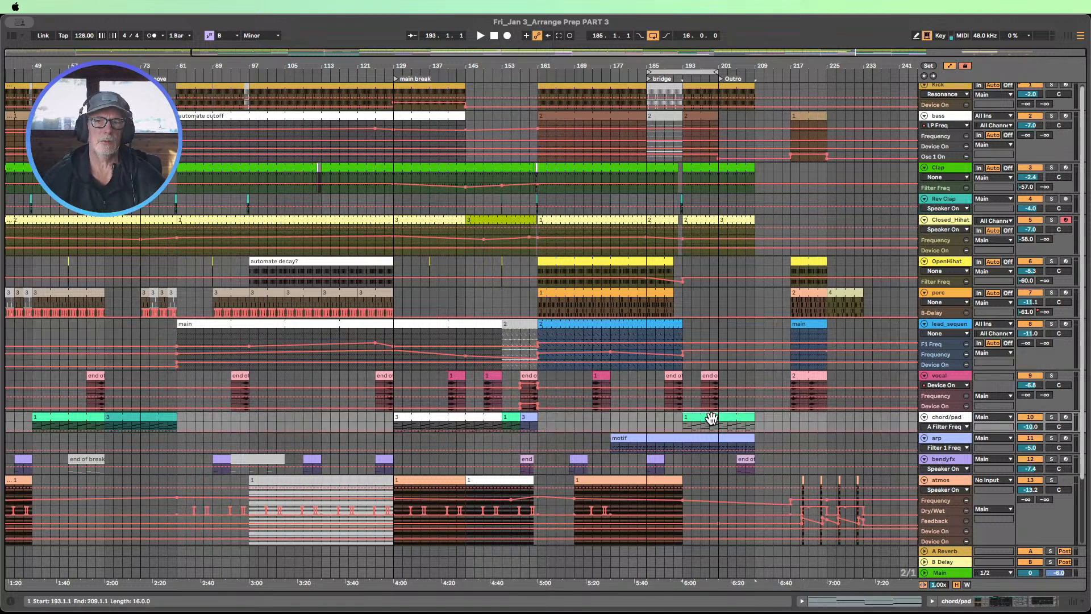
left_click(700, 443)
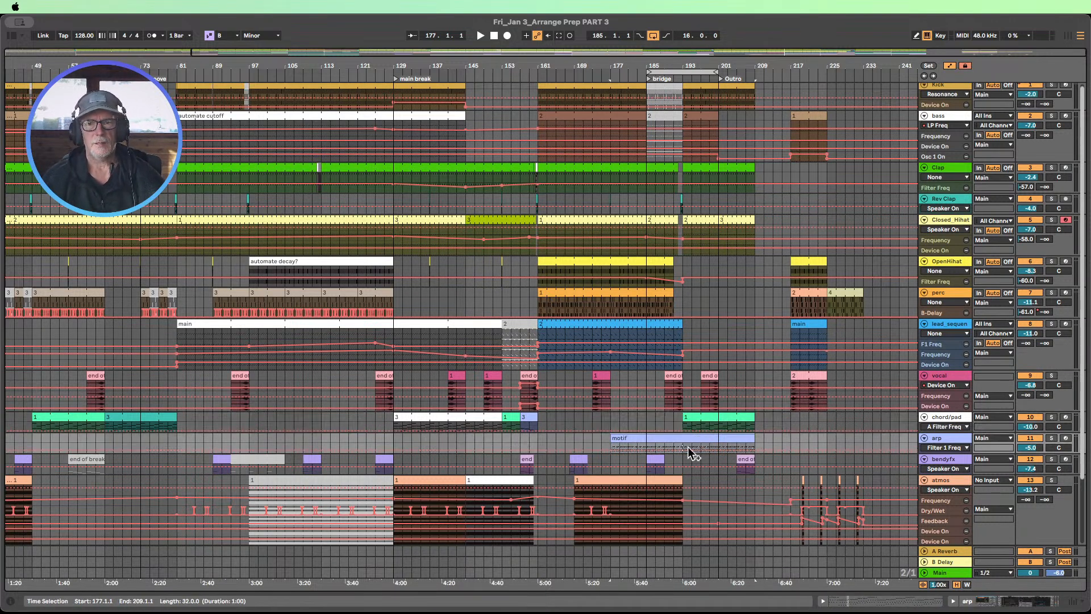
left_click(659, 481)
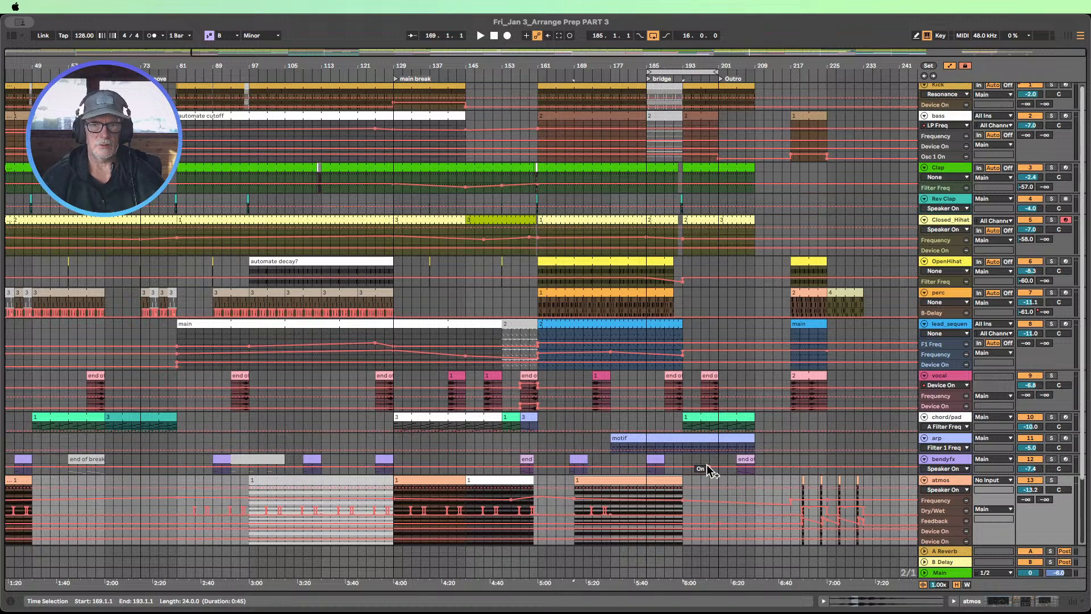
scroll(713, 467, "up", 1)
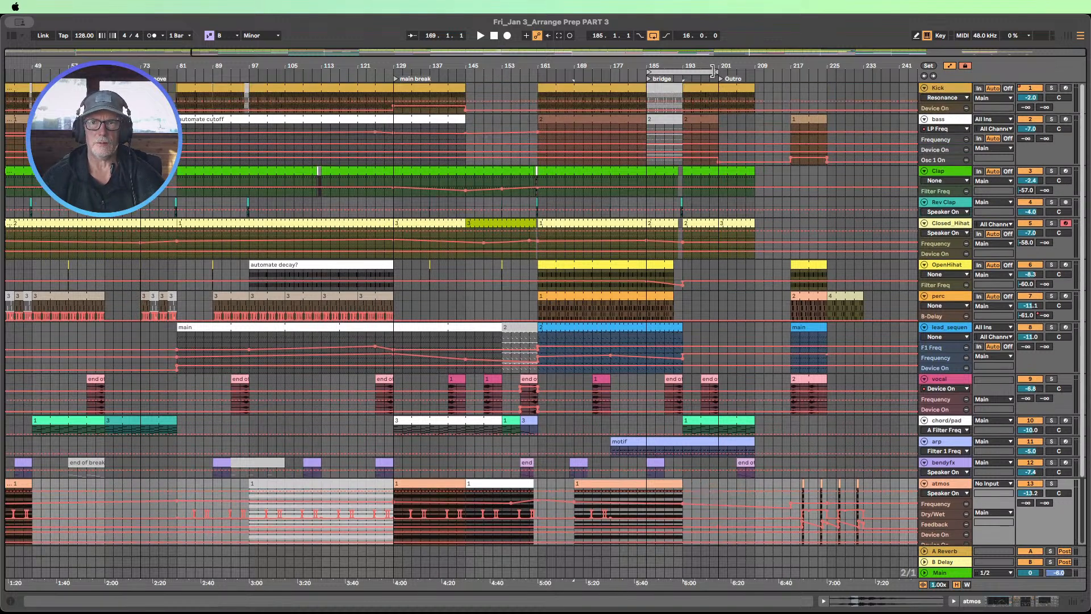
Step: Extend the loop to end at bar 217 and move the leftover clips on all tracks to start at bar 241
left_click_drag(713, 71, 801, 65)
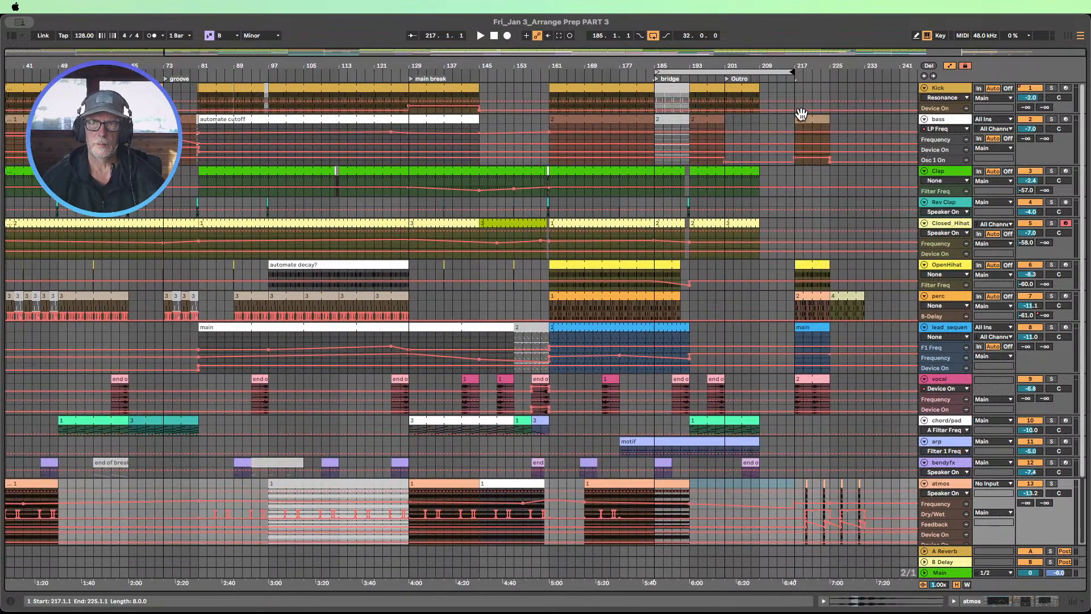
left_click(808, 118)
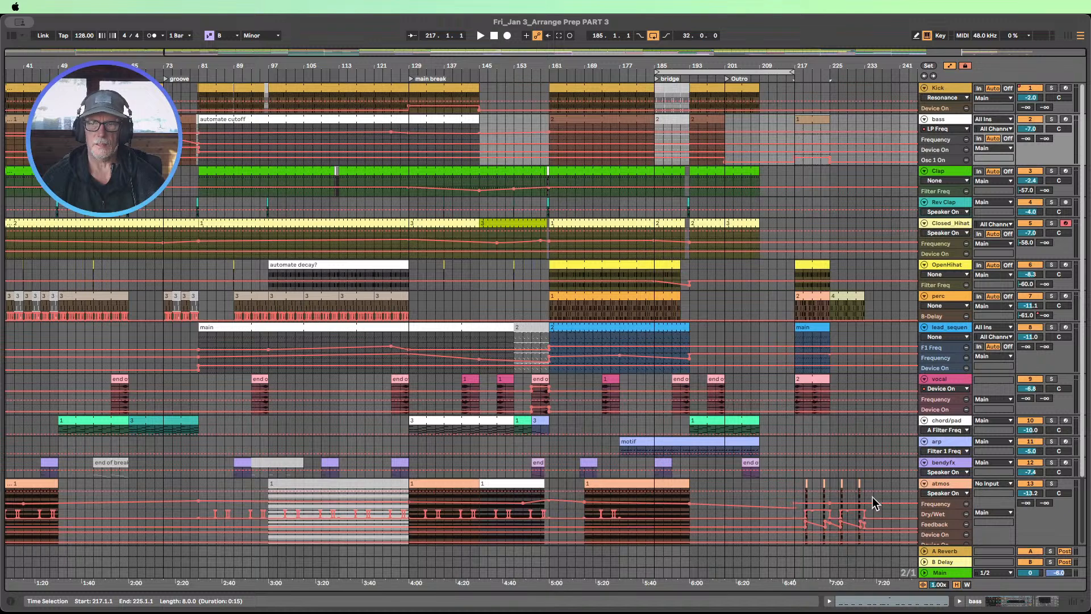
left_click_drag(890, 487, 809, 301)
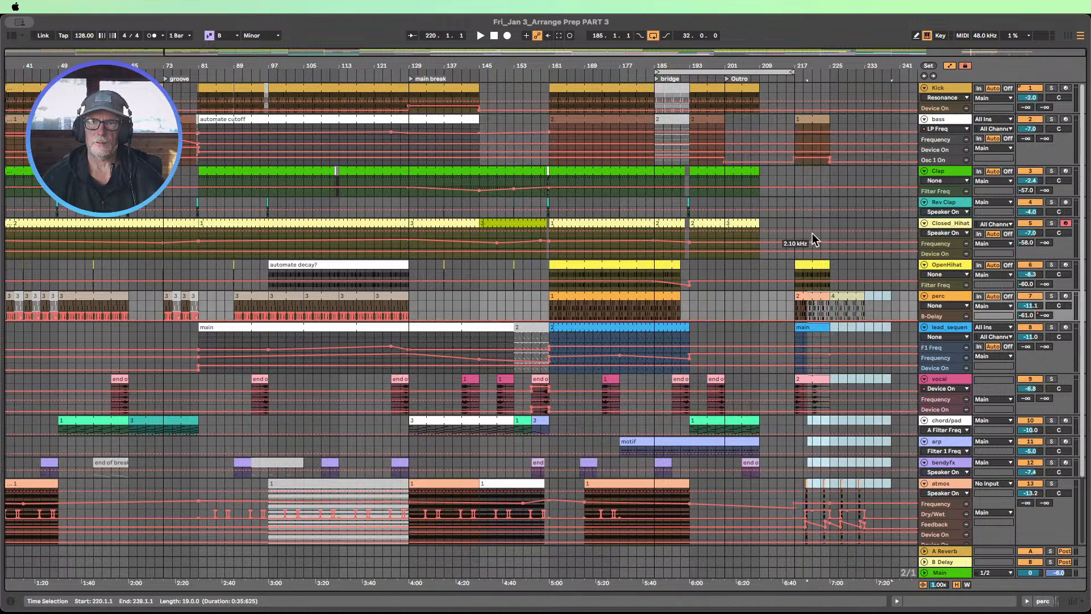
left_click_drag(794, 88, 880, 460)
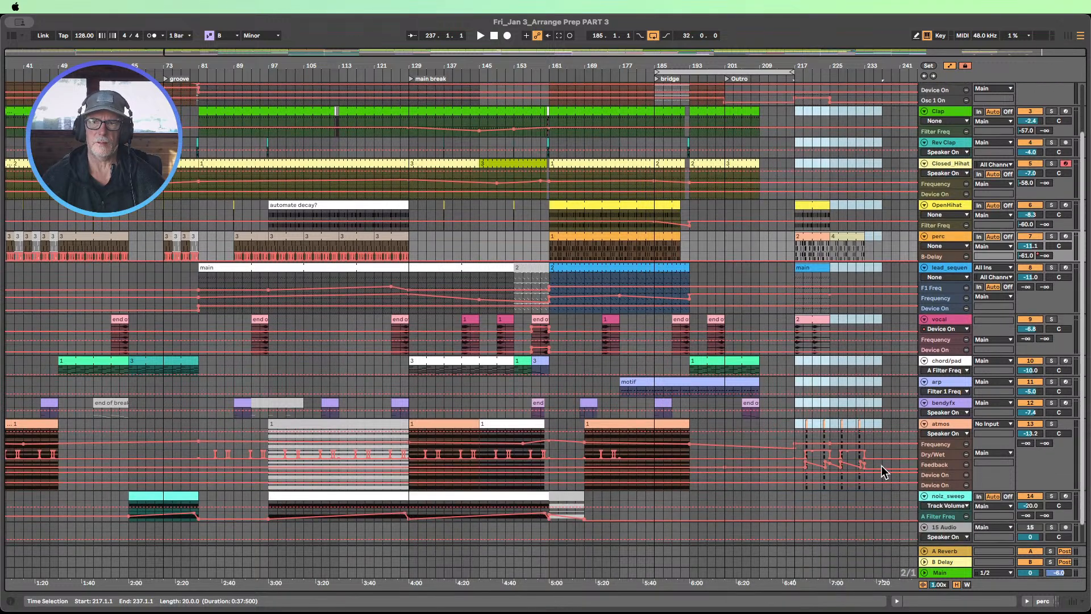
scroll(878, 452, "up", 3)
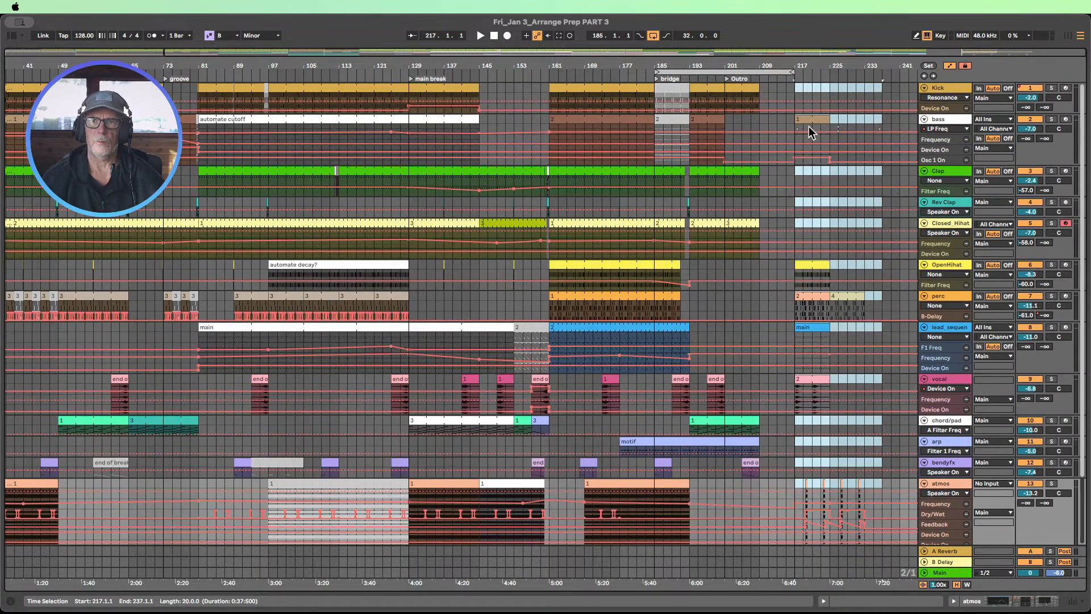
left_click_drag(809, 118, 881, 127)
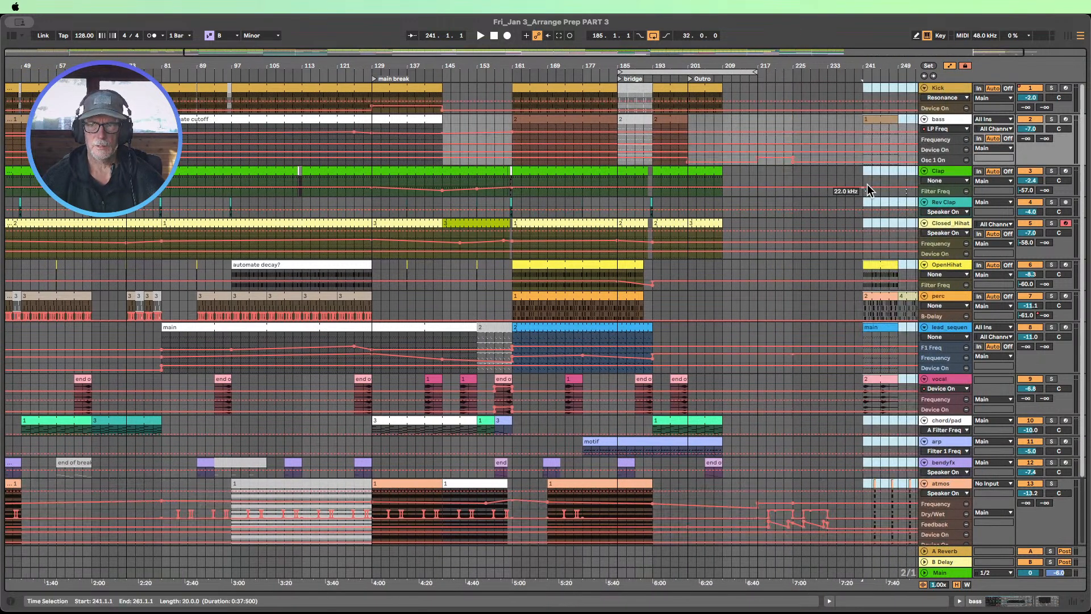
Step: Enlarge the Kick track and its Auto Filter Device On lane, and copy the kick clip at bars 65–73 to bar 209
left_click(812, 96)
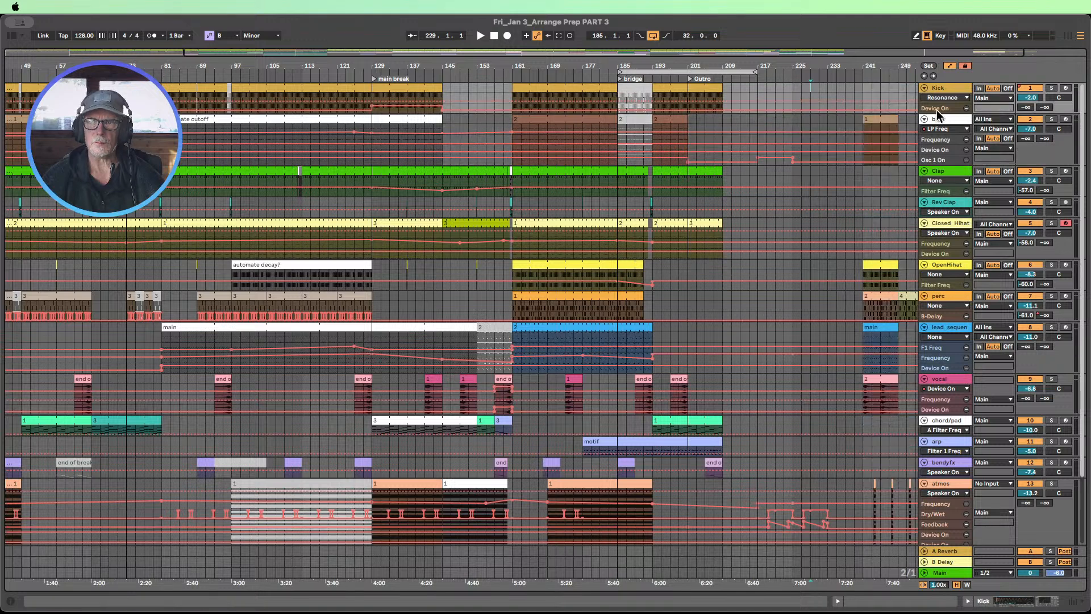
left_click_drag(943, 102, 950, 161)
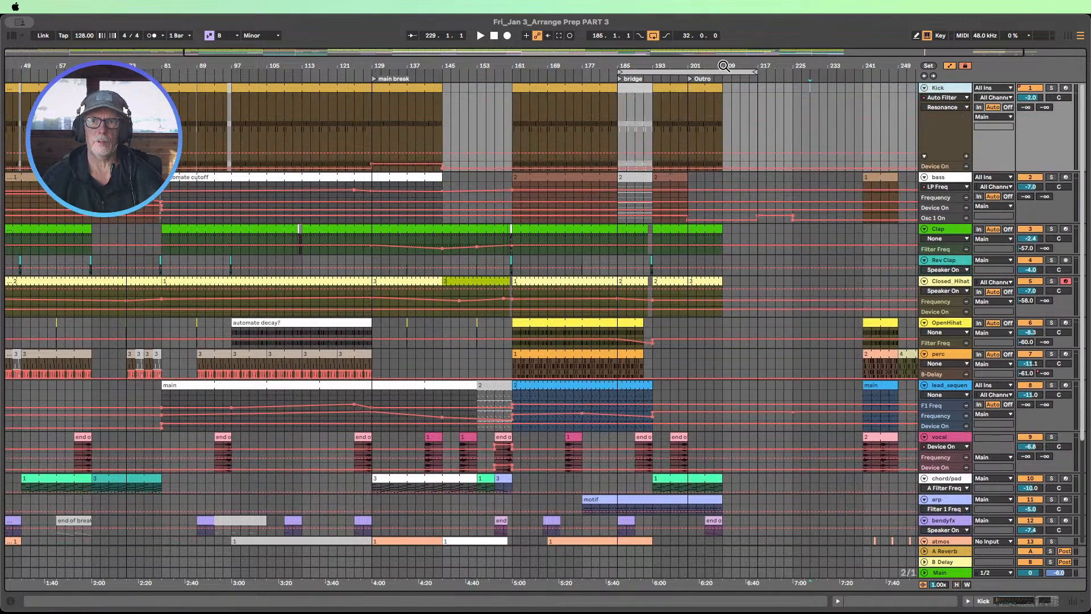
left_click_drag(723, 66, 722, 50)
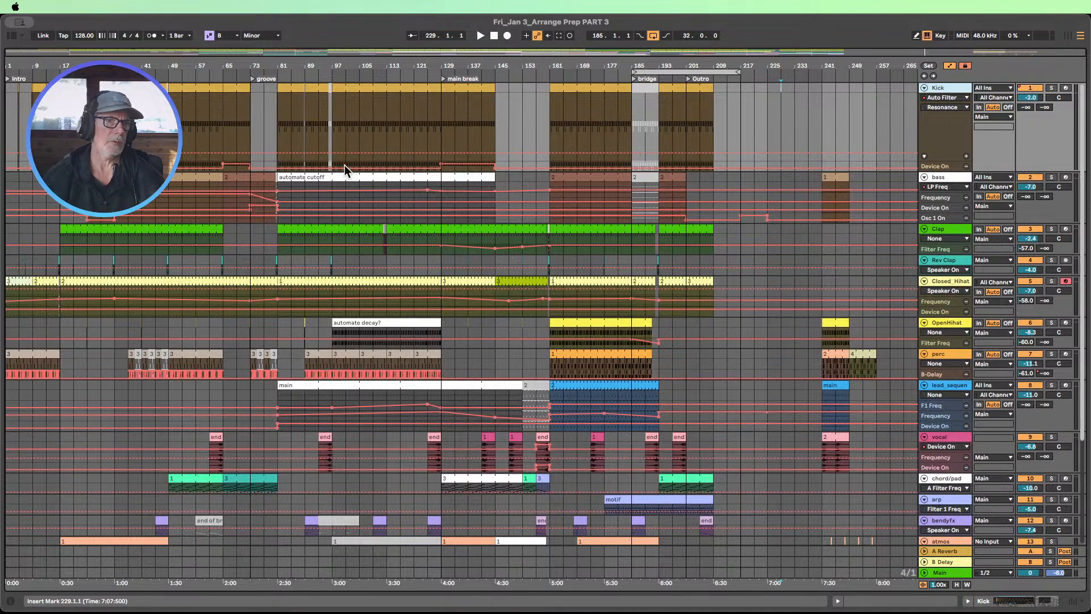
left_click(234, 91)
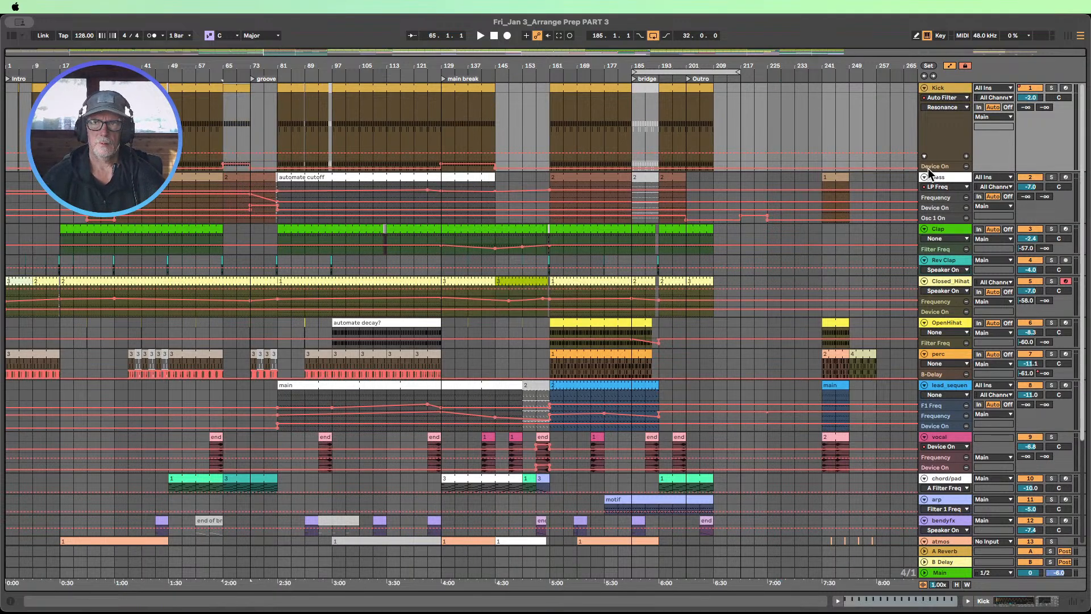
left_click_drag(938, 168, 938, 198)
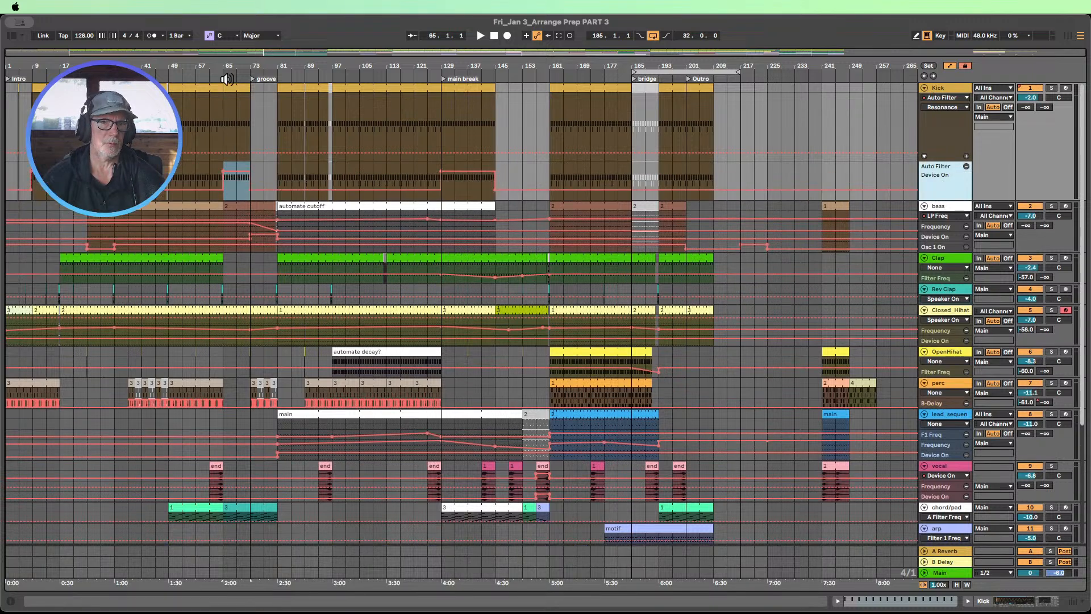
left_click(231, 114)
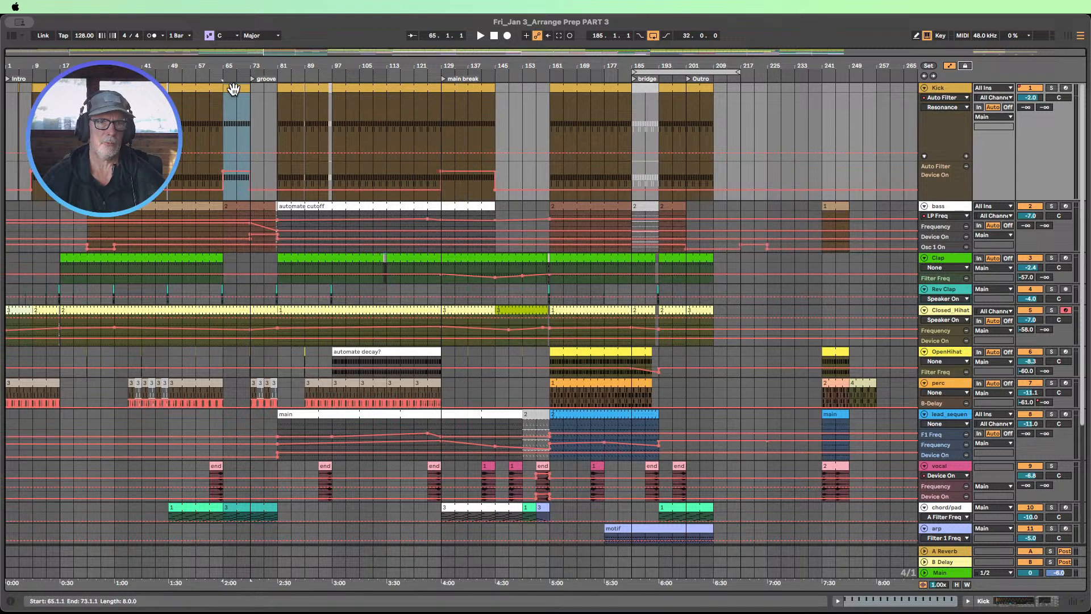
left_click_drag(233, 87, 724, 104)
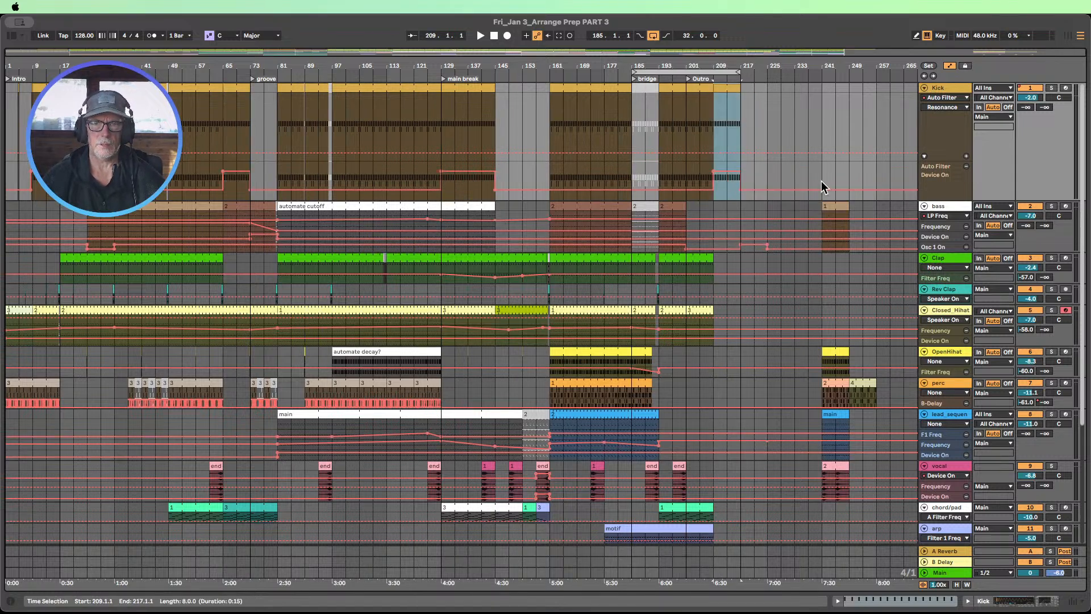
Step: Extend the last Clap and Closed_Hihat clips to end at bar 217, and enlarge the bass track's Osc 1 On lane
left_click_drag(709, 255, 740, 257)
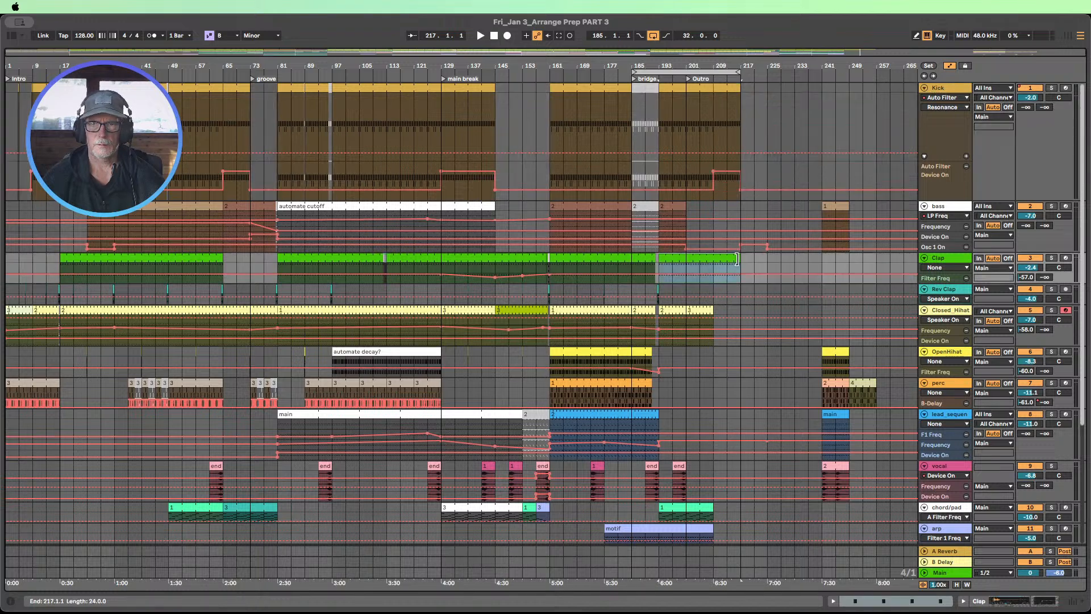
left_click_drag(710, 309, 736, 307)
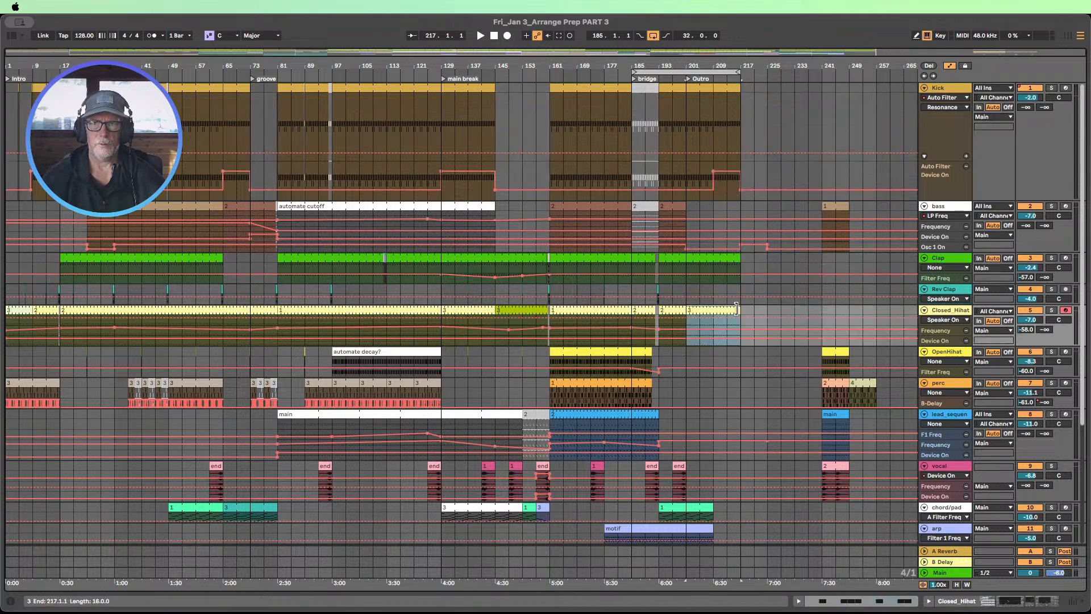
left_click_drag(944, 253, 943, 281)
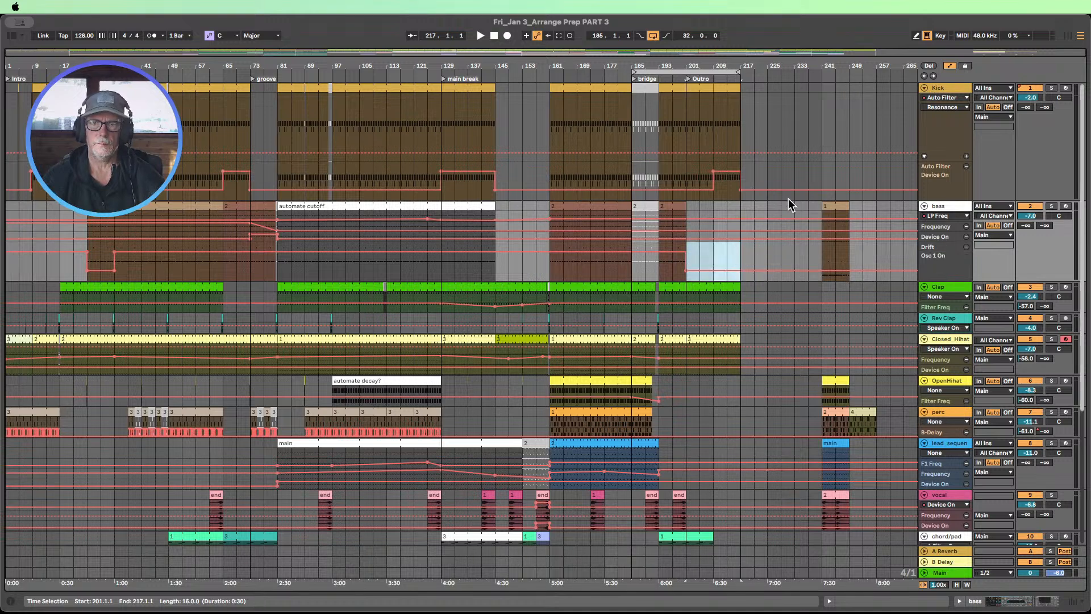
Step: Move the vocal end of break clip from bar 197 to bars 213–217
scroll(795, 208, "down", 1)
scroll(595, 392, "down", 3)
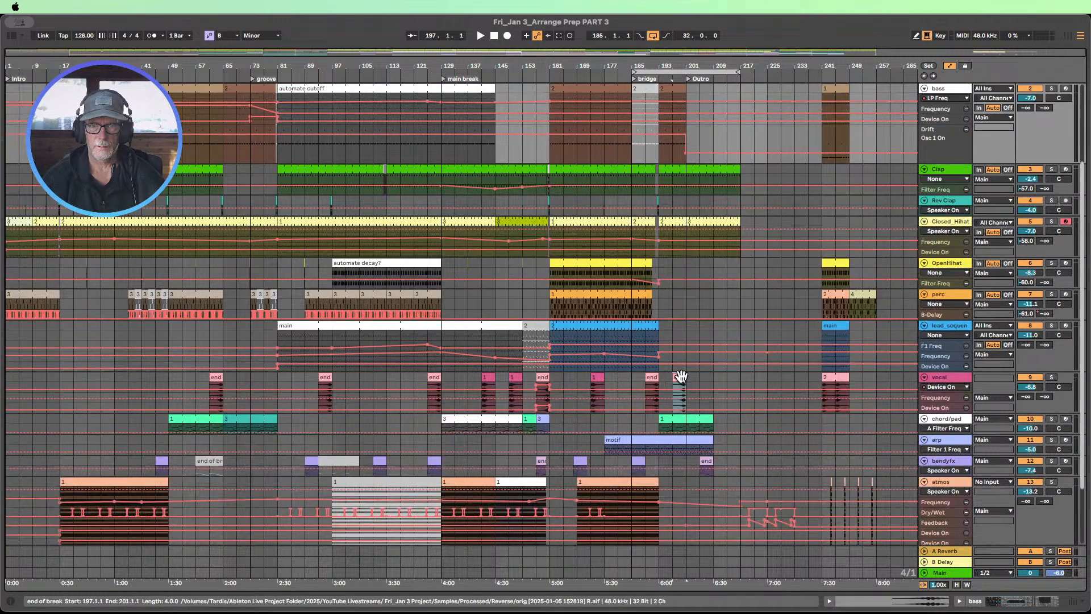
left_click(677, 375)
left_click_drag(678, 377, 738, 389)
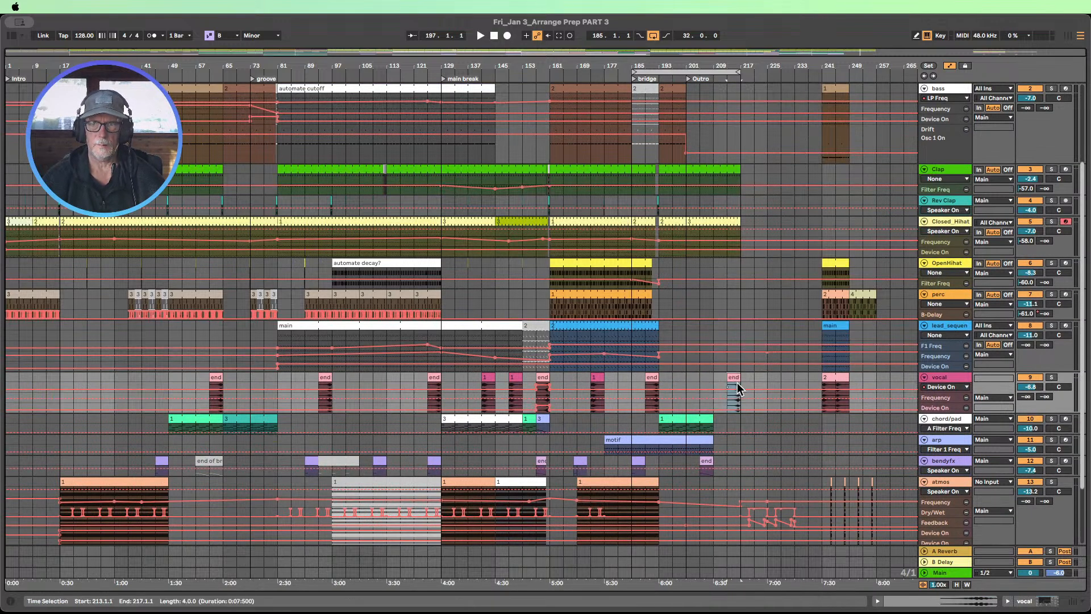
Step: Copy the Rev Clap clip leading into bar 161 to the end of the Outro, leading into bar 217
scroll(711, 382, "down", 2)
scroll(671, 381, "up", 3)
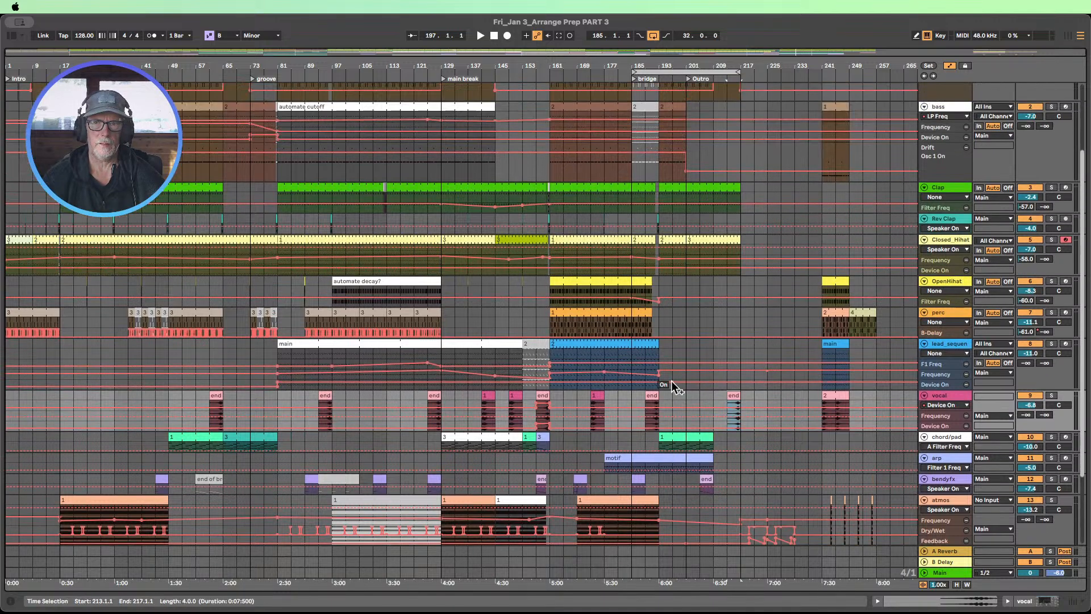
left_click(546, 219)
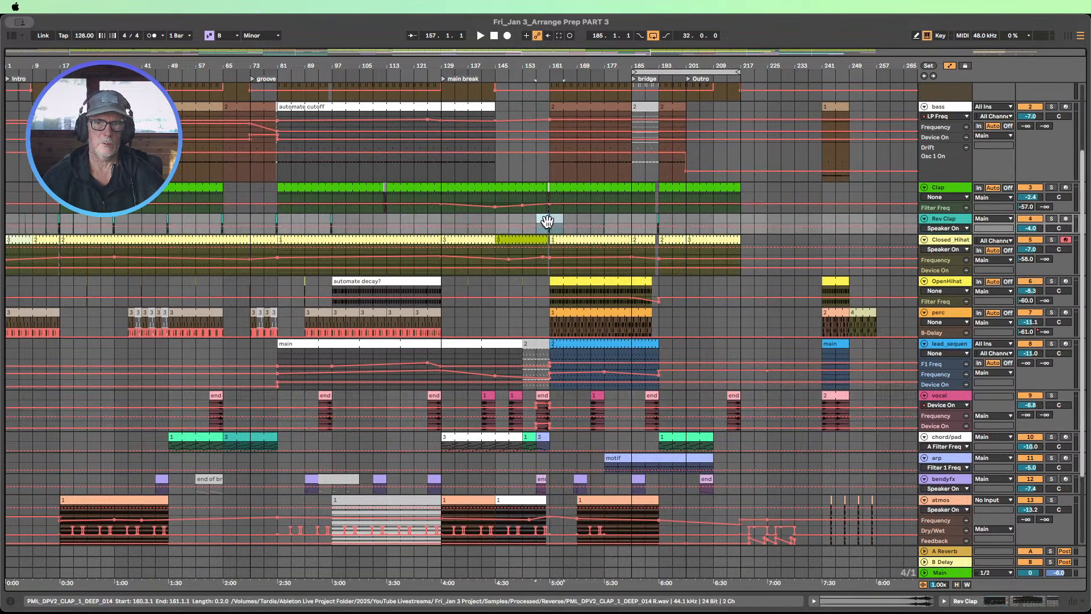
left_click_drag(548, 218, 739, 227)
Step: Extend the chord/pad clip in the Outro to end at bar 217
scroll(713, 384, "down", 1)
scroll(714, 385, "down", 2)
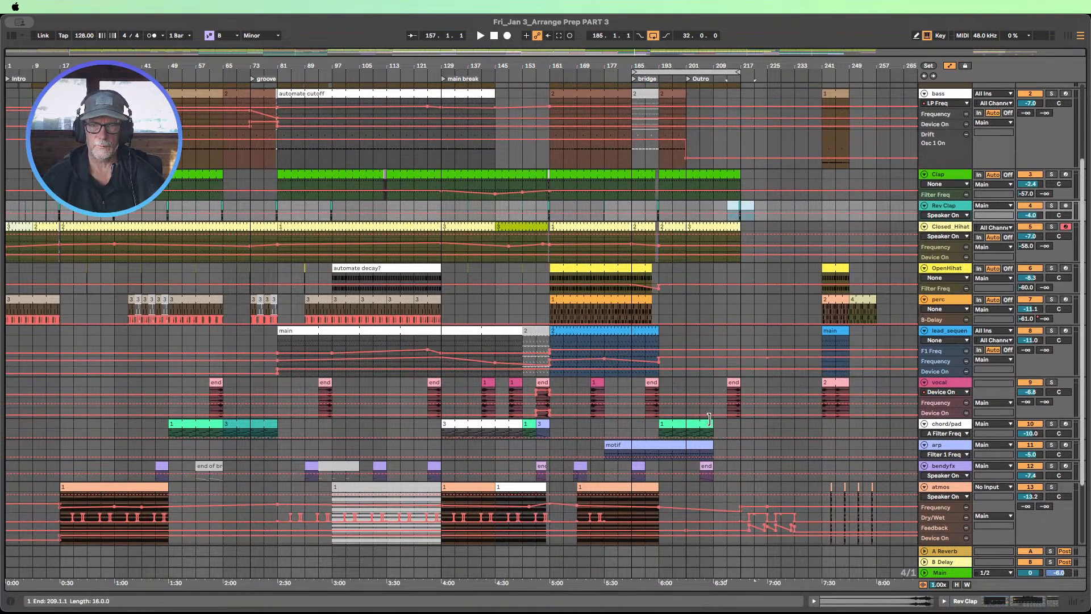
left_click_drag(708, 419, 732, 422)
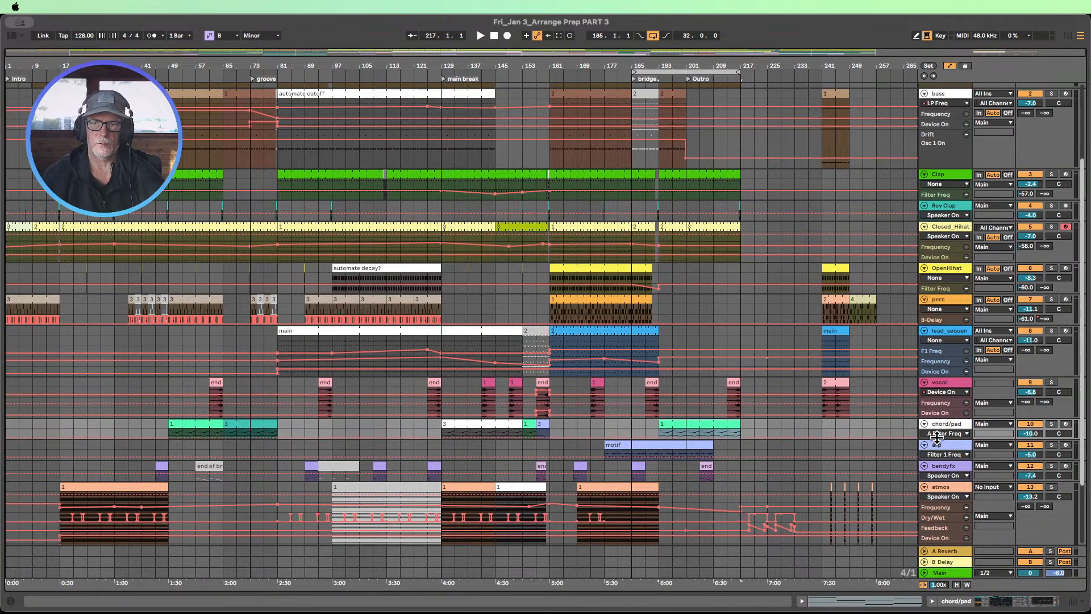
Step: Enlarge the chord/pad track and copy its four-bar clip 3 at bar 157 to bar 213, keeping the original
left_click_drag(935, 439, 940, 496)
left_click(541, 425)
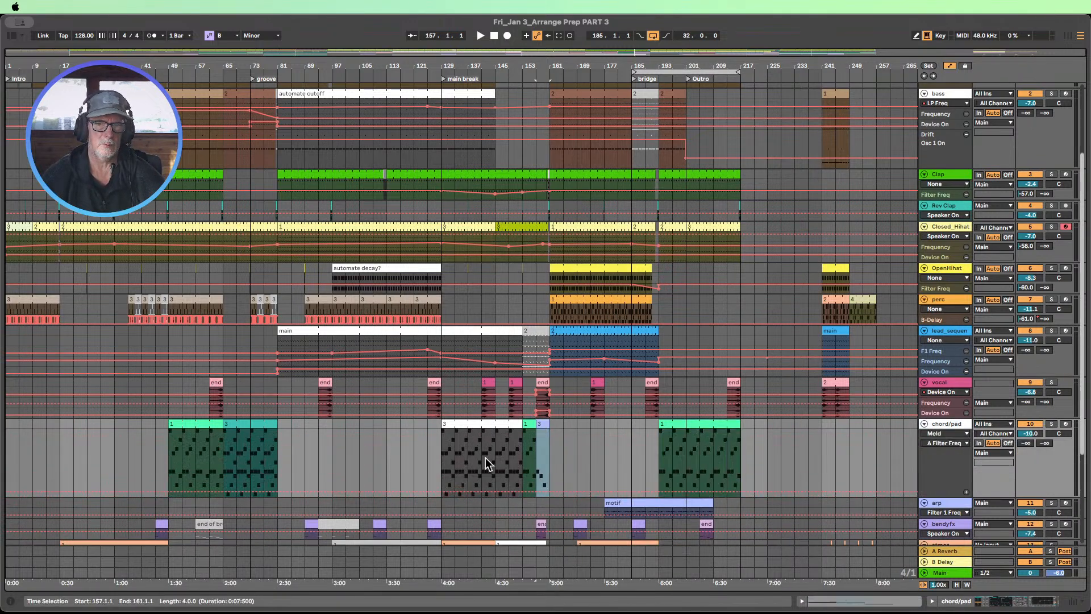
left_click_drag(541, 424, 730, 441)
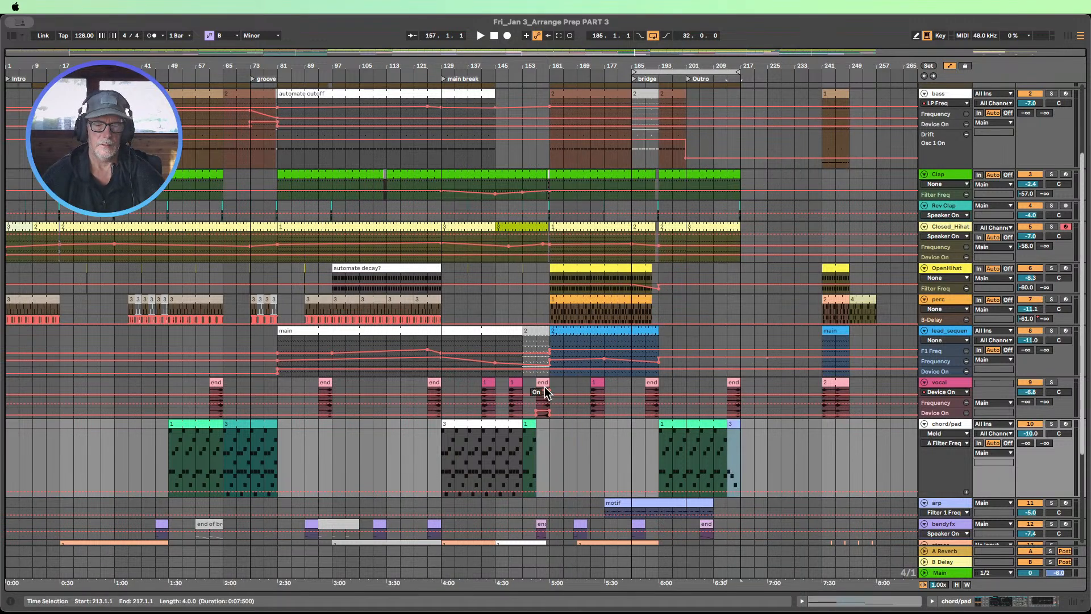
key("super+z")
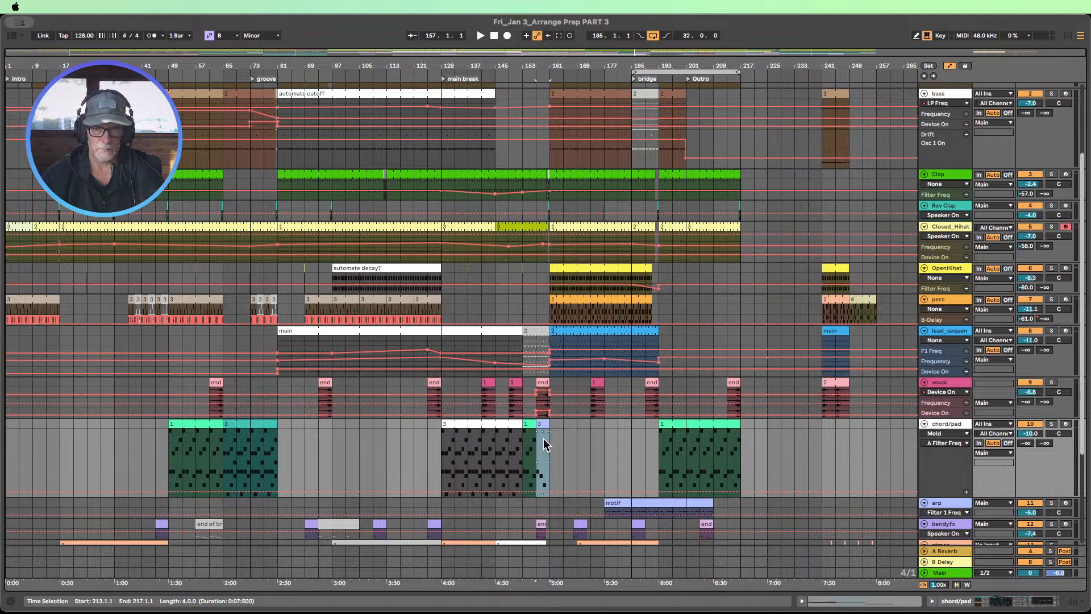
left_click_drag(543, 438, 739, 434)
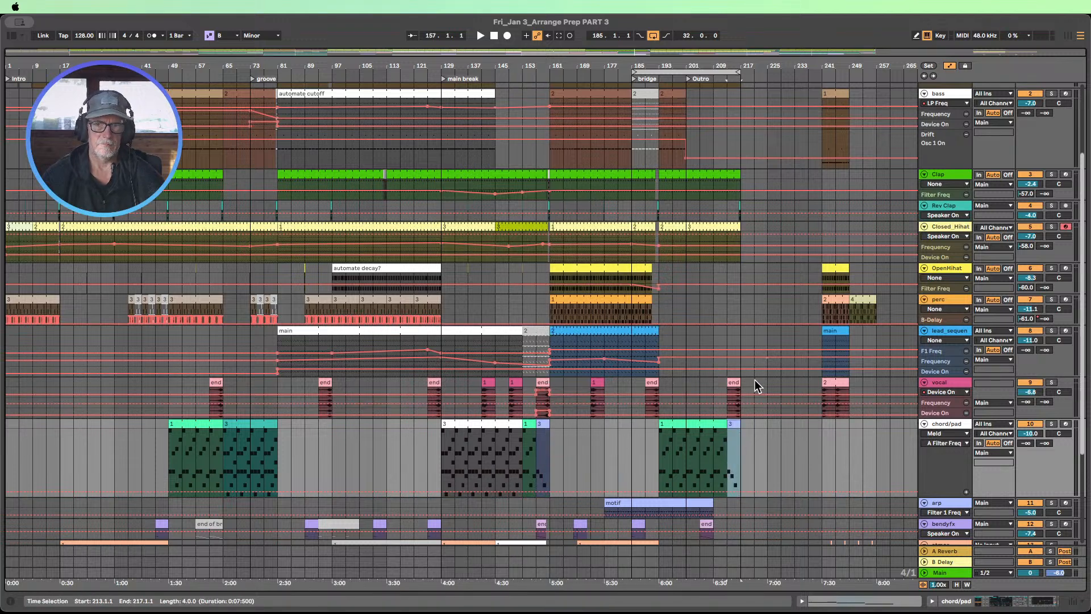
Step: Enlarge the vocal track, give its Auto Filter Device On automation its own lane, and remove the separate Frequency lane
left_click_drag(940, 397, 942, 435)
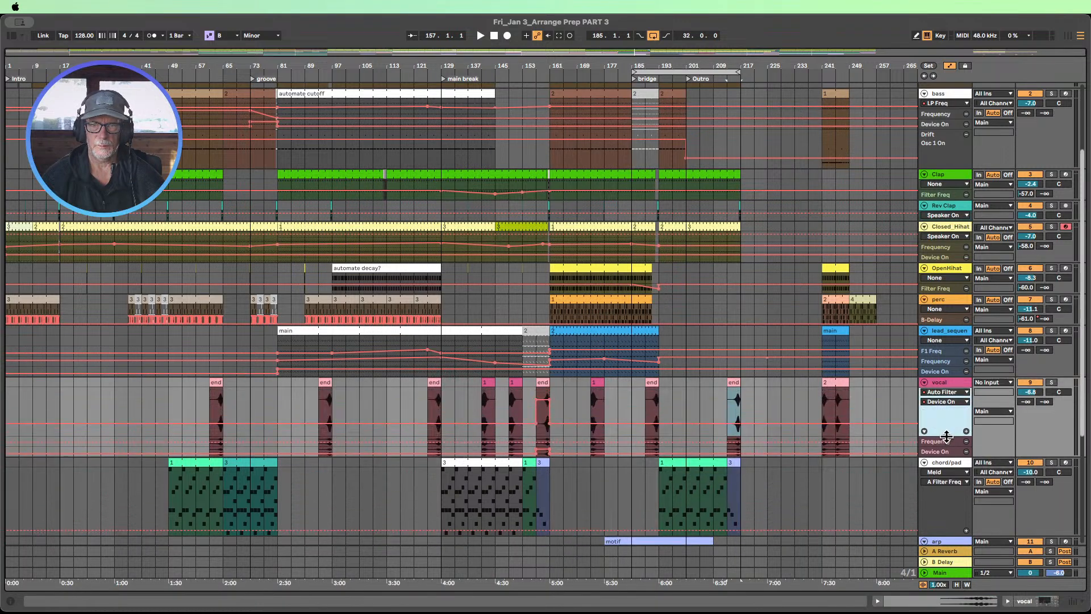
scroll(768, 380, "down", 2)
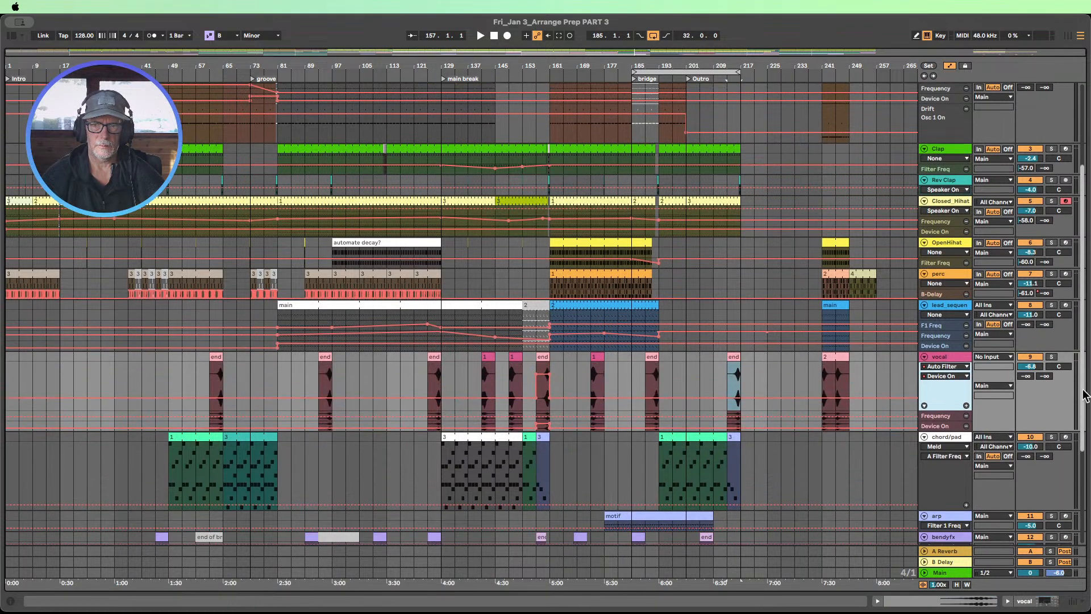
left_click(966, 405)
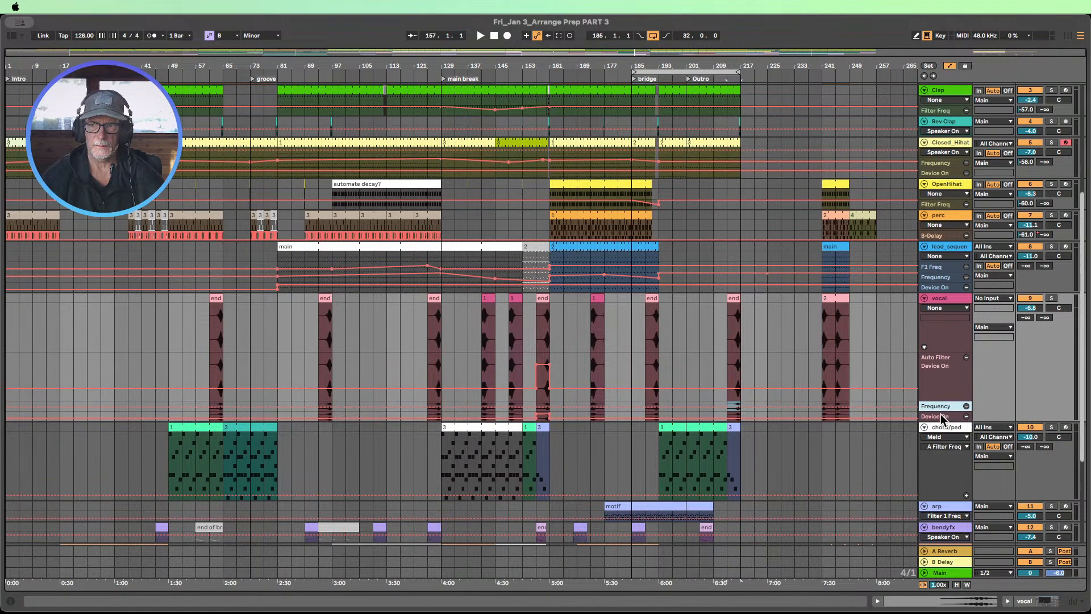
left_click_drag(944, 411, 946, 465)
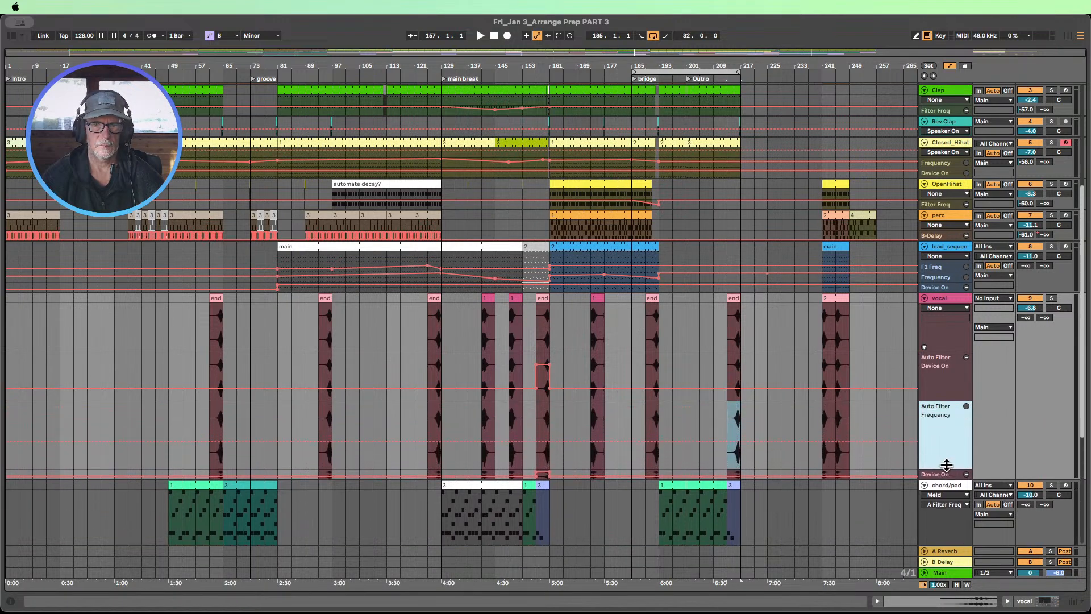
left_click(966, 406)
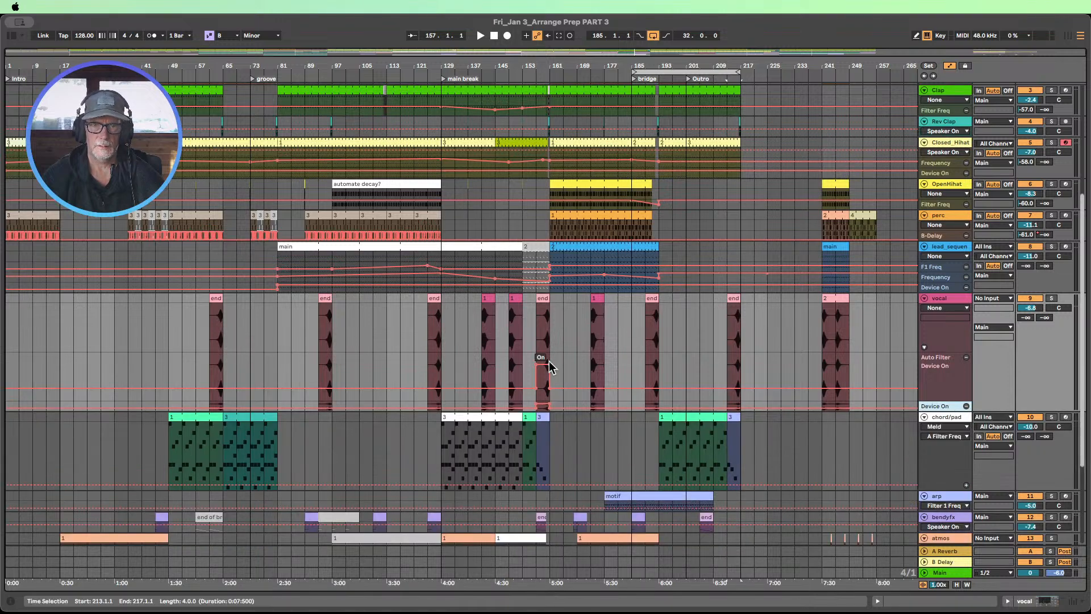
Step: Copy the vocal end of break clip at bar 157 with its filter automation to bars 213 and 189, and fit the track heights
left_click(543, 298)
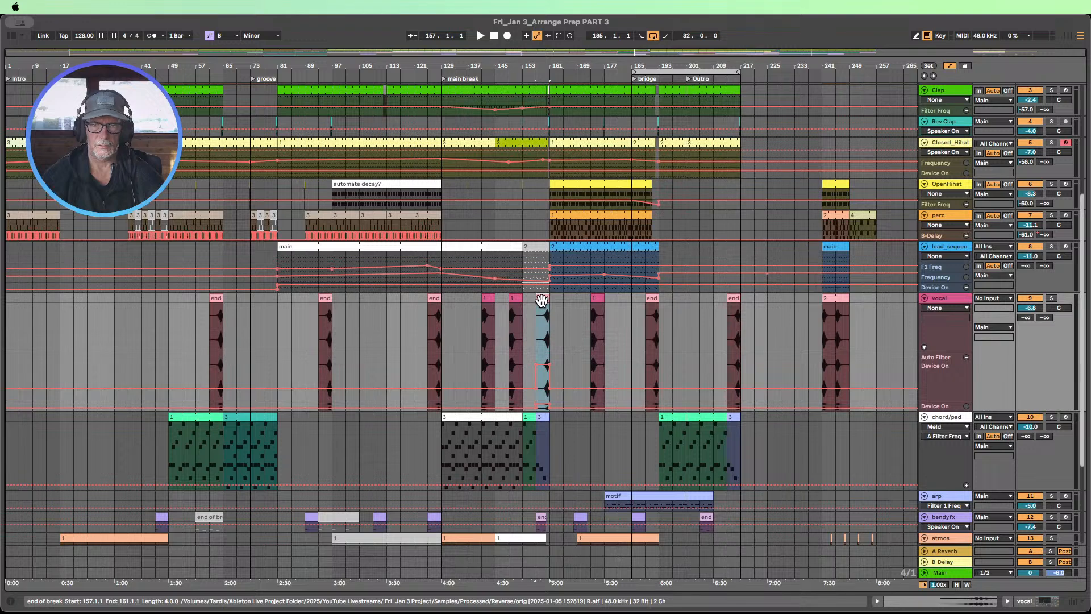
left_click_drag(543, 301, 733, 308)
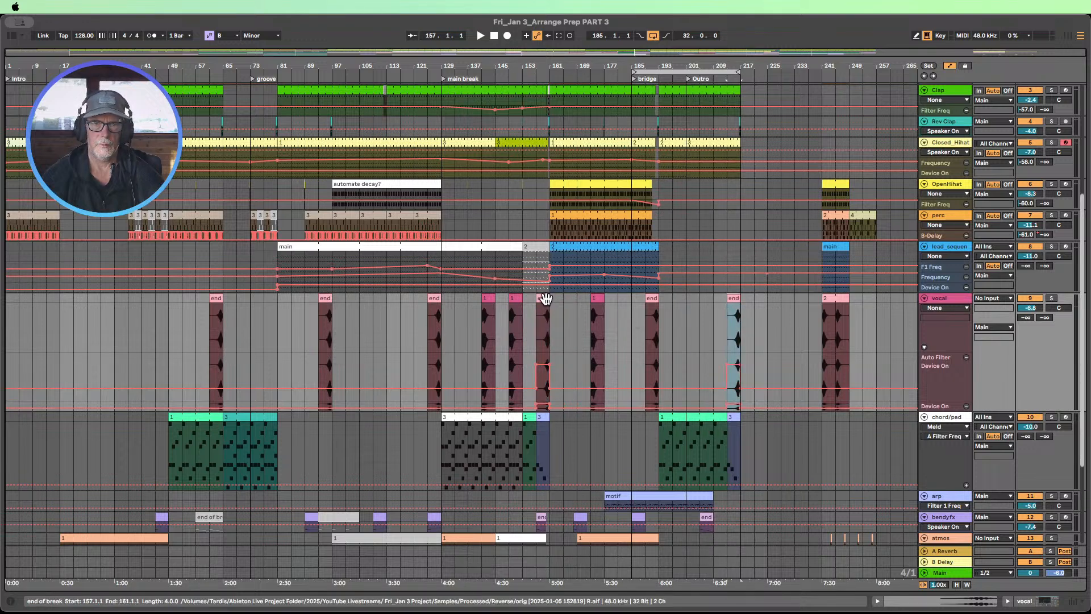
left_click_drag(543, 301, 652, 304)
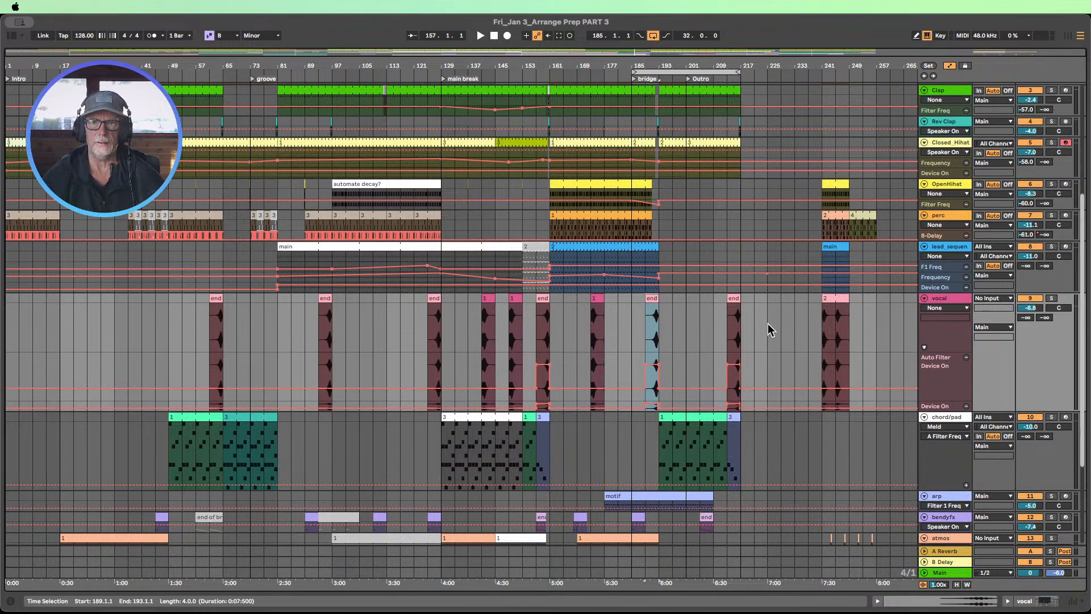
left_click(956, 585)
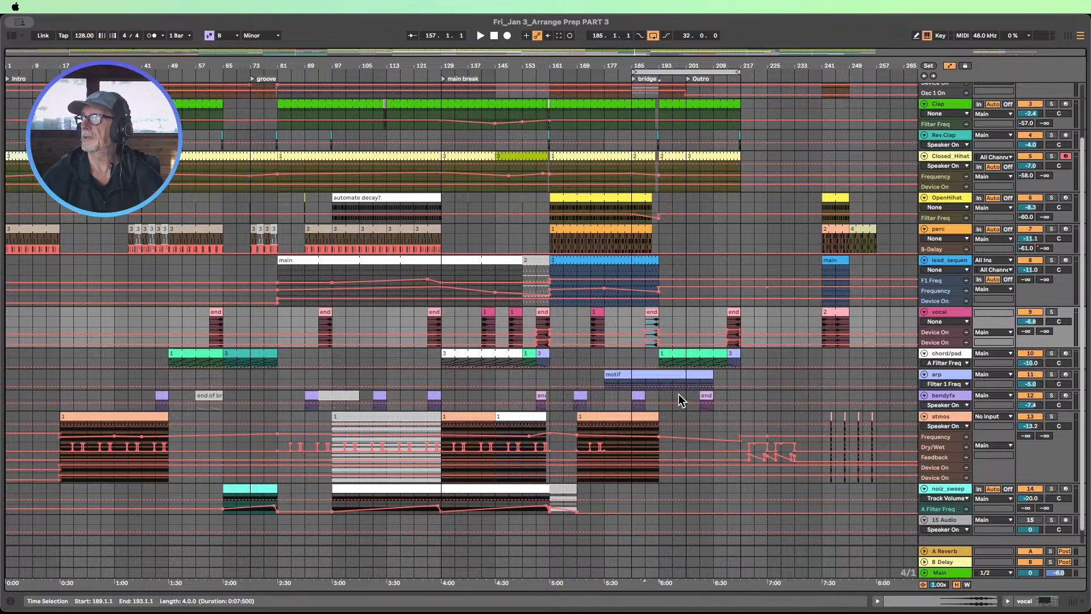
Step: Move the bendyfx end of break clip in the Outro so it spans bars 213 to 217
mouse_move(679, 386)
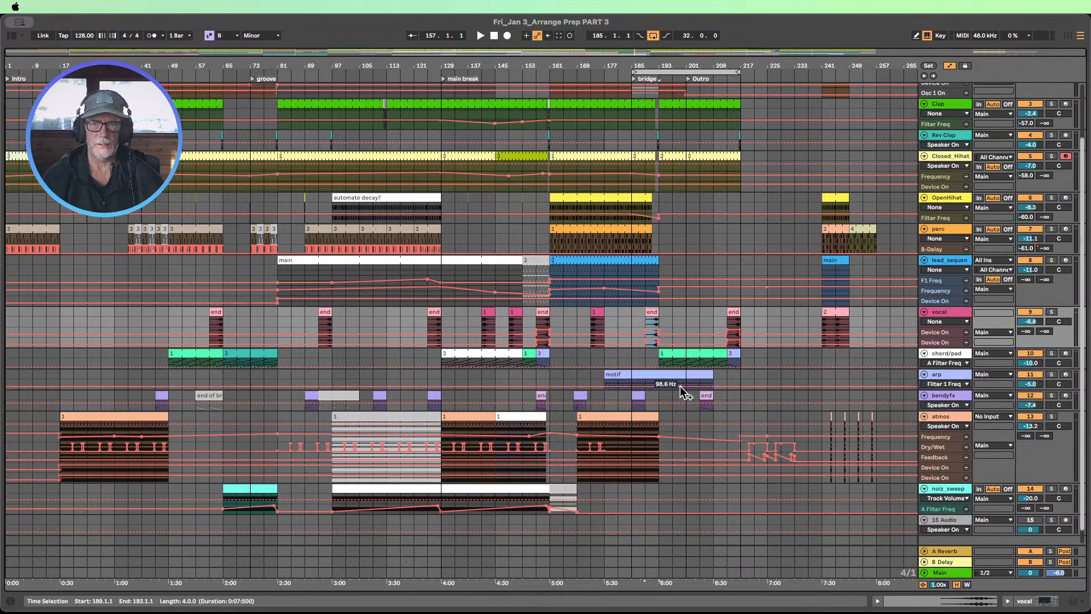
scroll(666, 390, "up", 3)
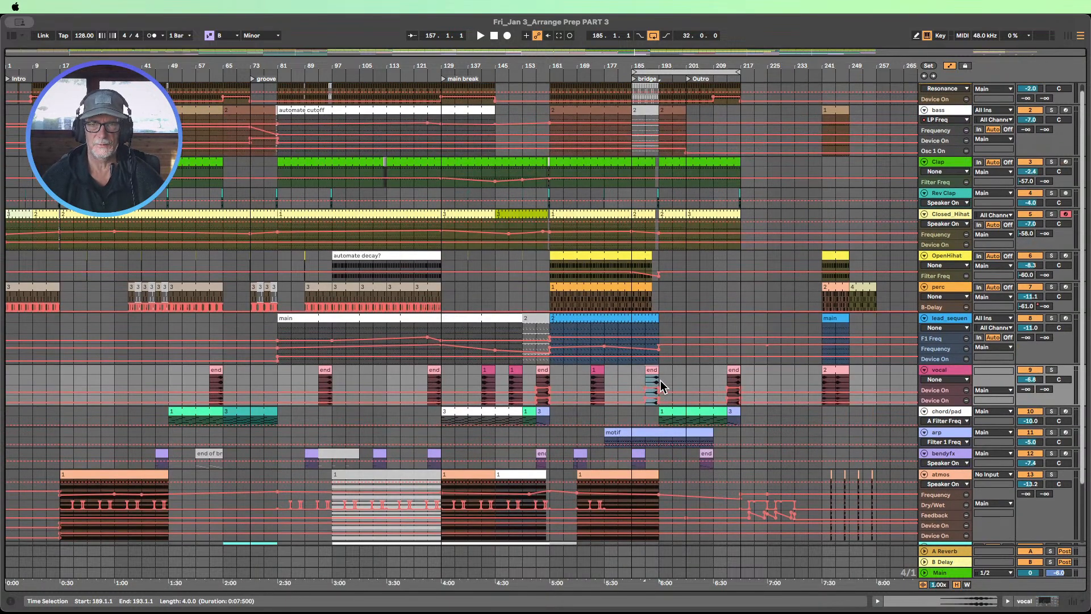
scroll(673, 342, "down", 3)
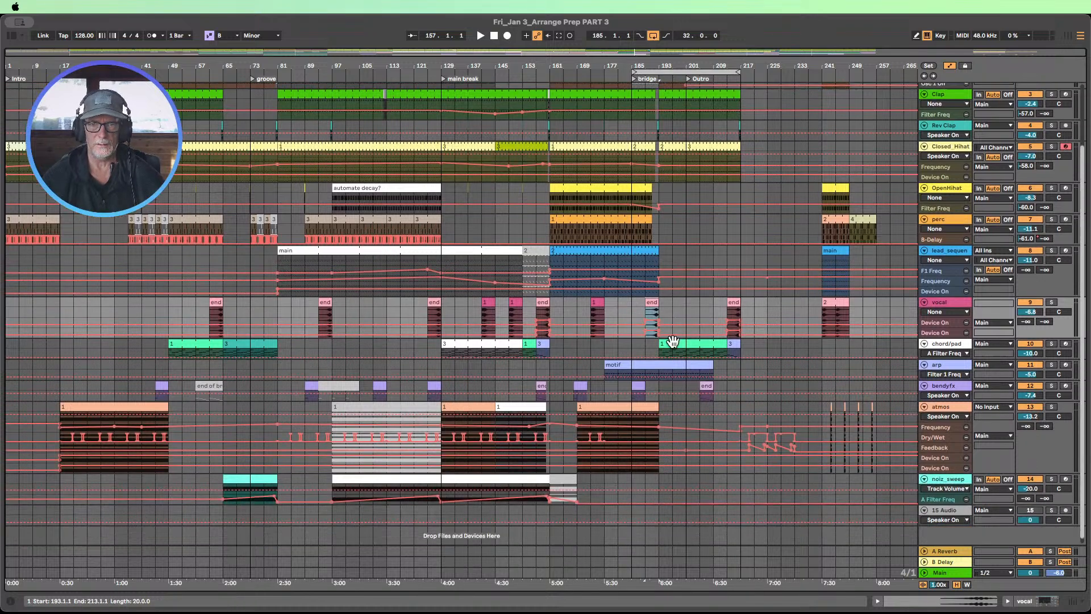
scroll(678, 343, "up", 4)
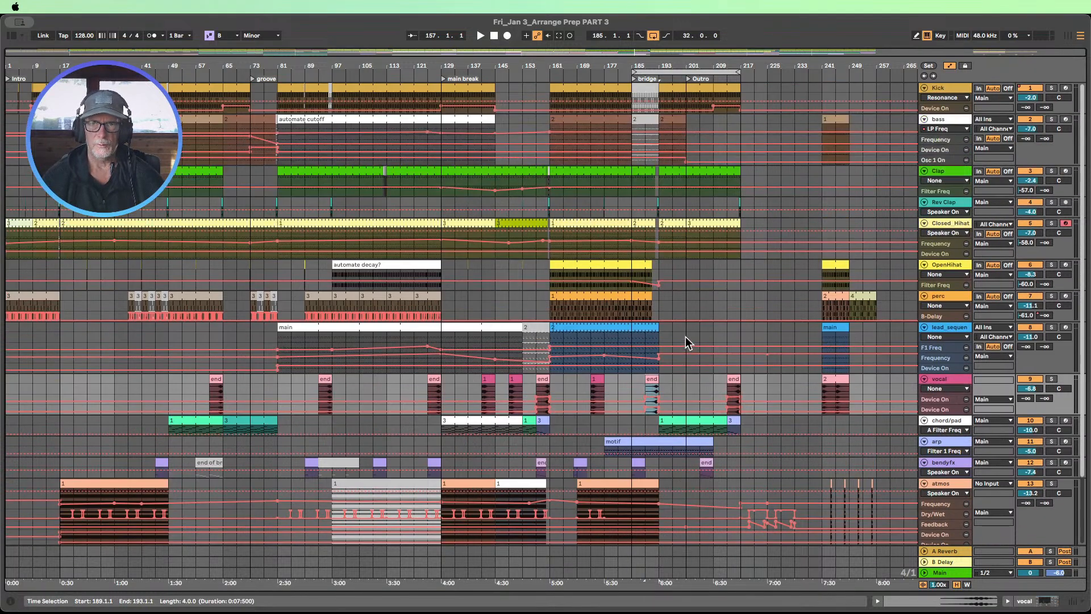
scroll(706, 333, "down", 1)
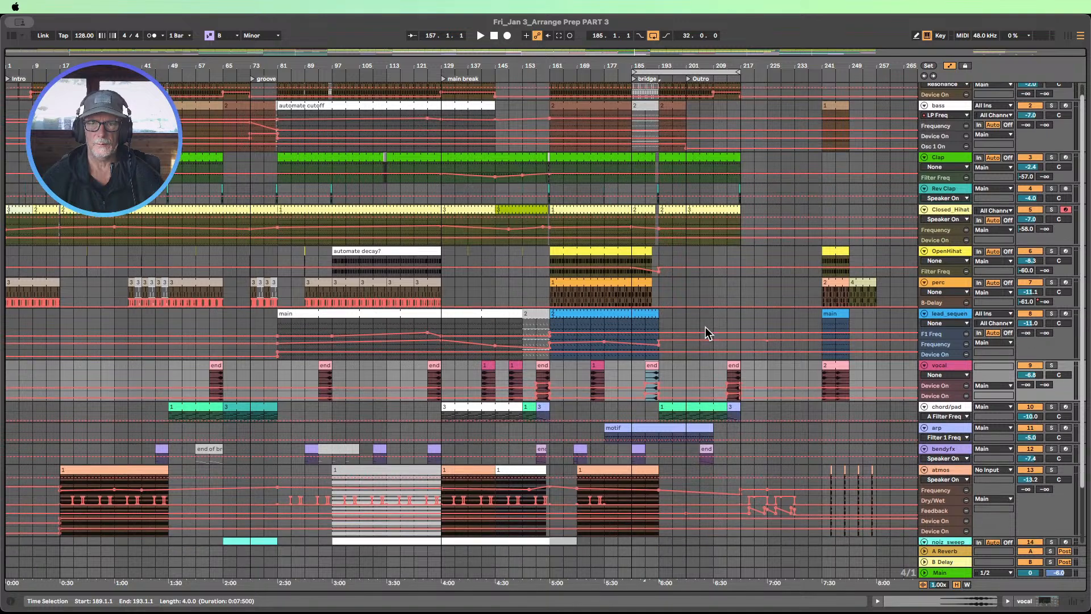
scroll(699, 342, "down", 2)
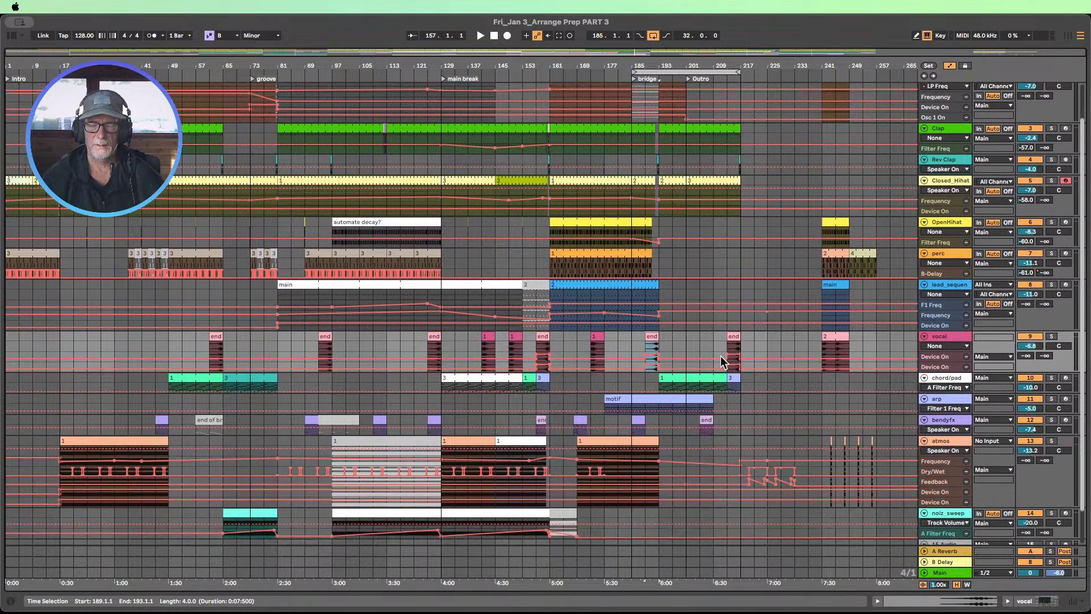
left_click(691, 378)
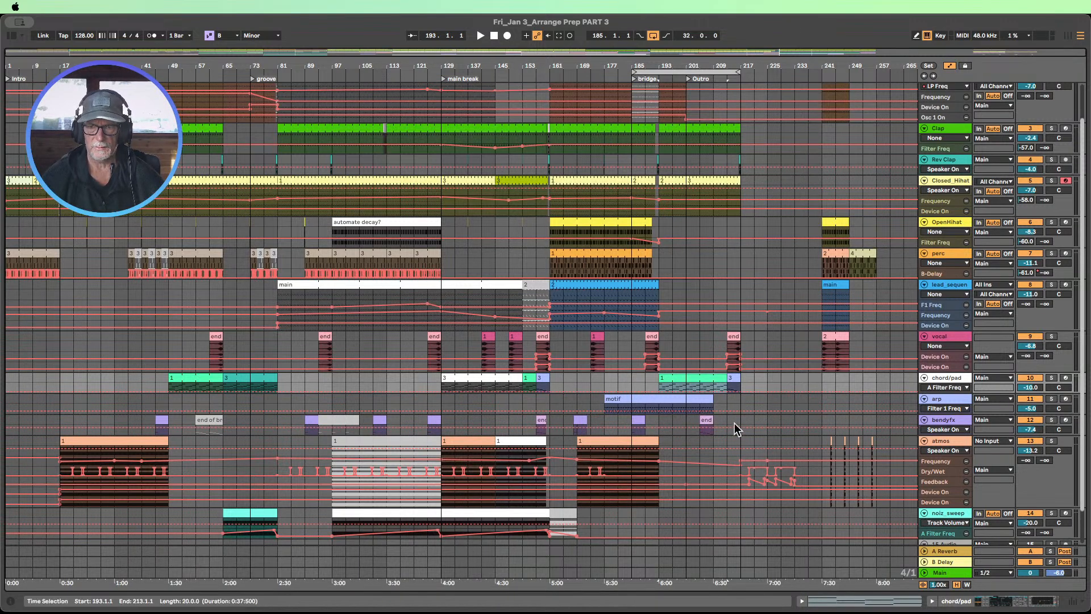
left_click_drag(706, 420, 729, 421)
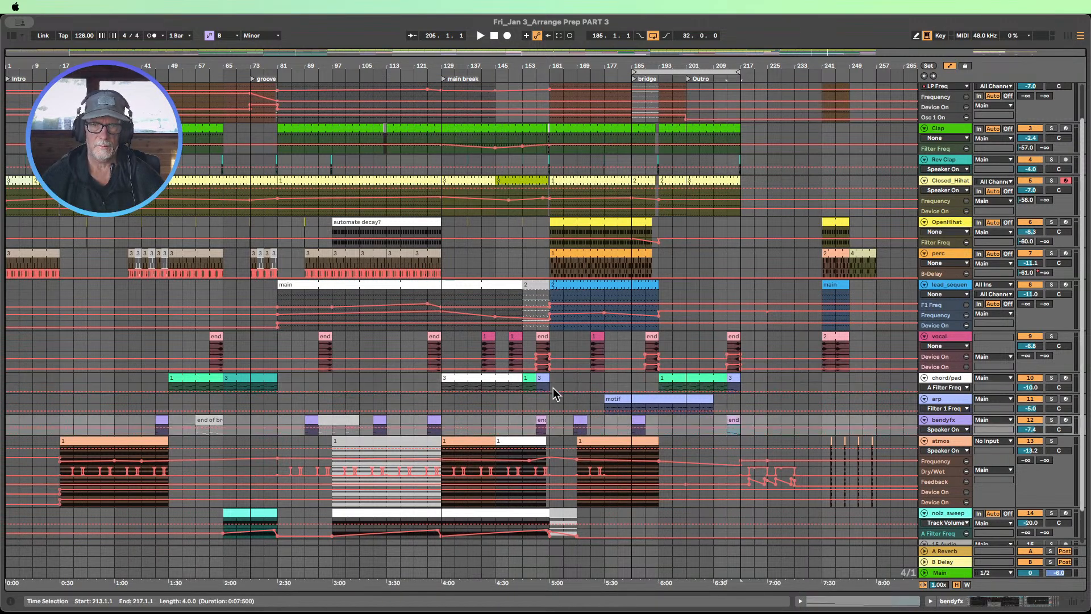
Step: Delete the leftover atmos automation between bars 217 and 237
left_click(718, 379)
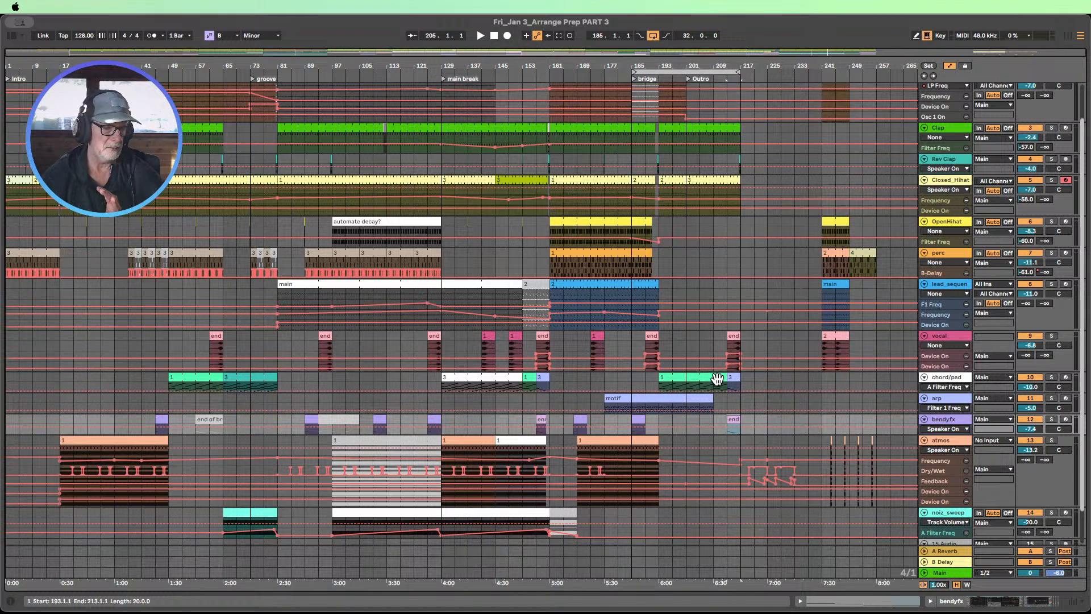
scroll(699, 364, "up", 1)
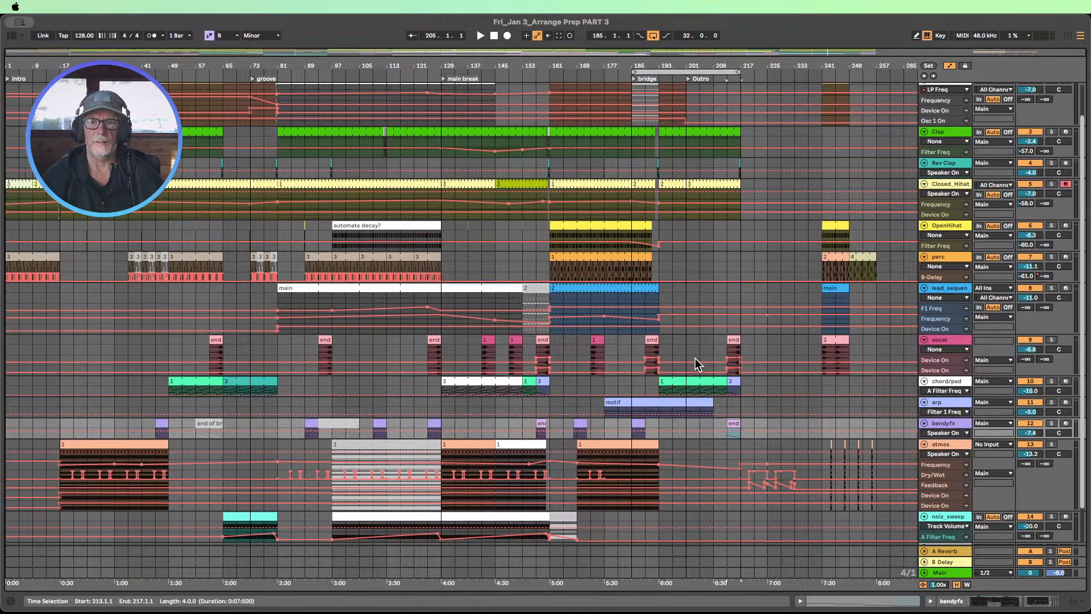
scroll(695, 358, "down", 2)
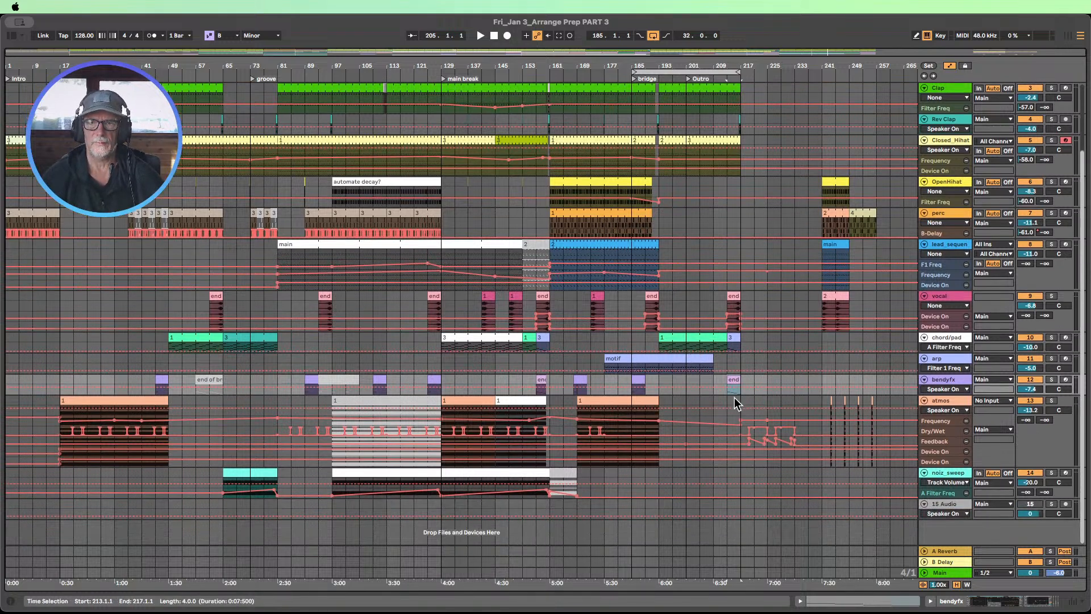
left_click_drag(739, 399, 803, 441)
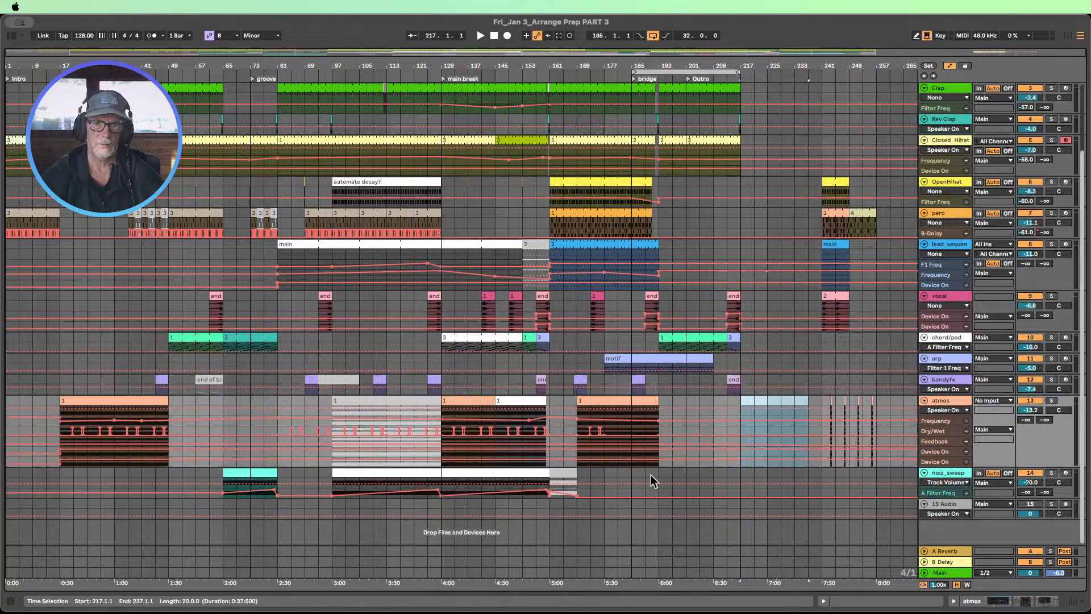
Step: Copy the eight-bar noiz_sweep clip at bar 161 to bar 209 and duplicate it once to fill up to bar 225
left_click(382, 474)
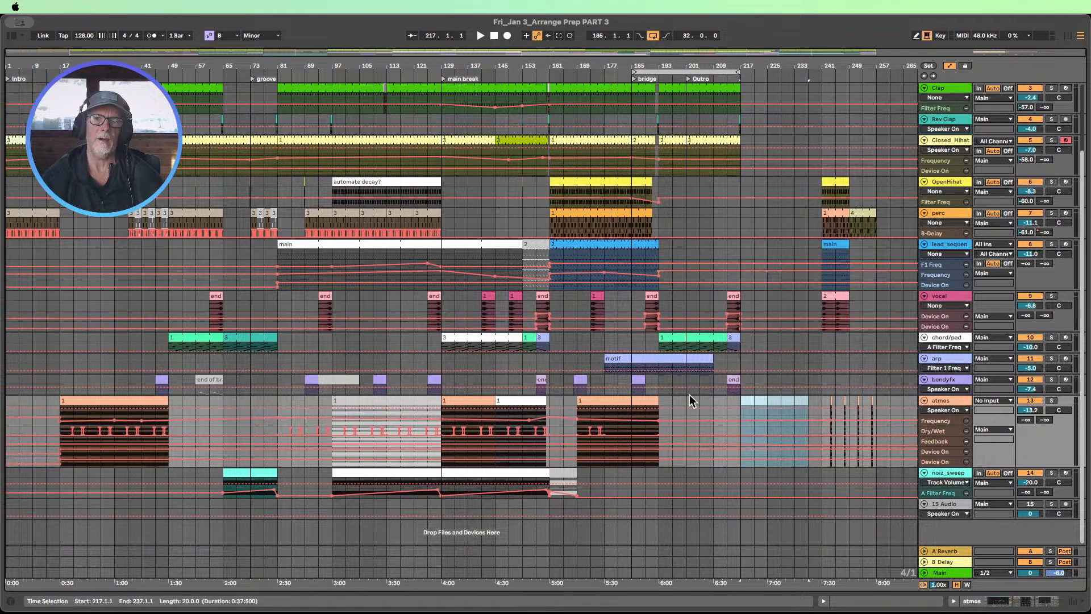
left_click(565, 473)
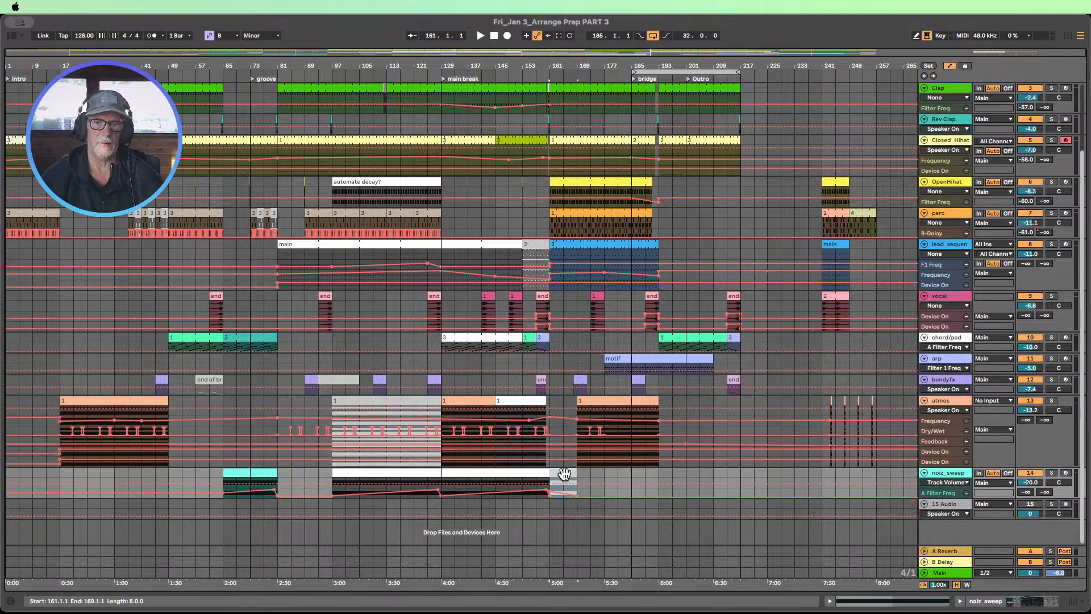
left_click_drag(565, 473, 728, 475)
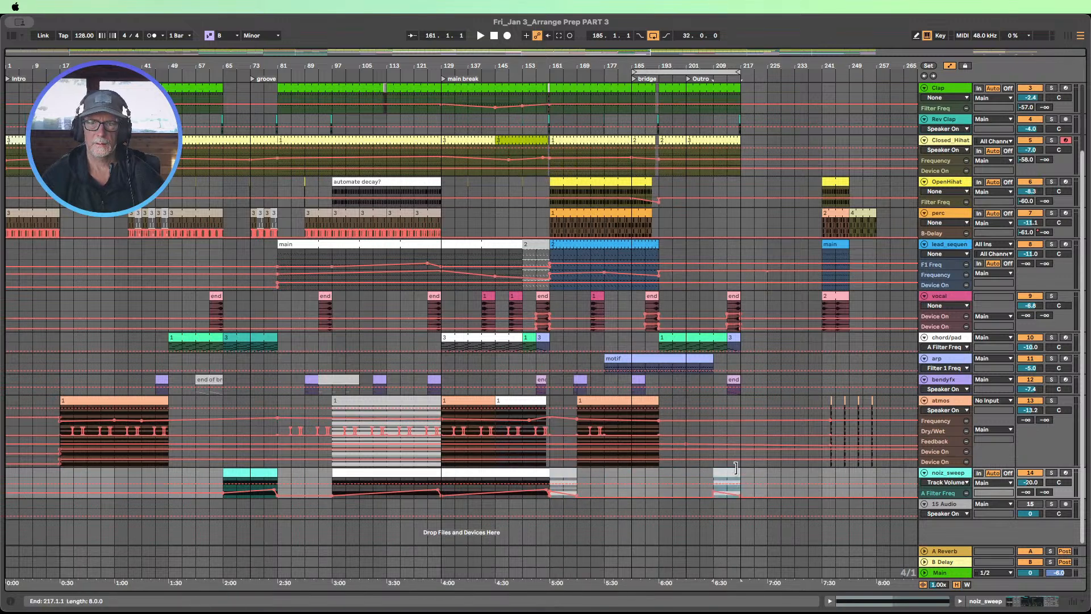
key("super+d")
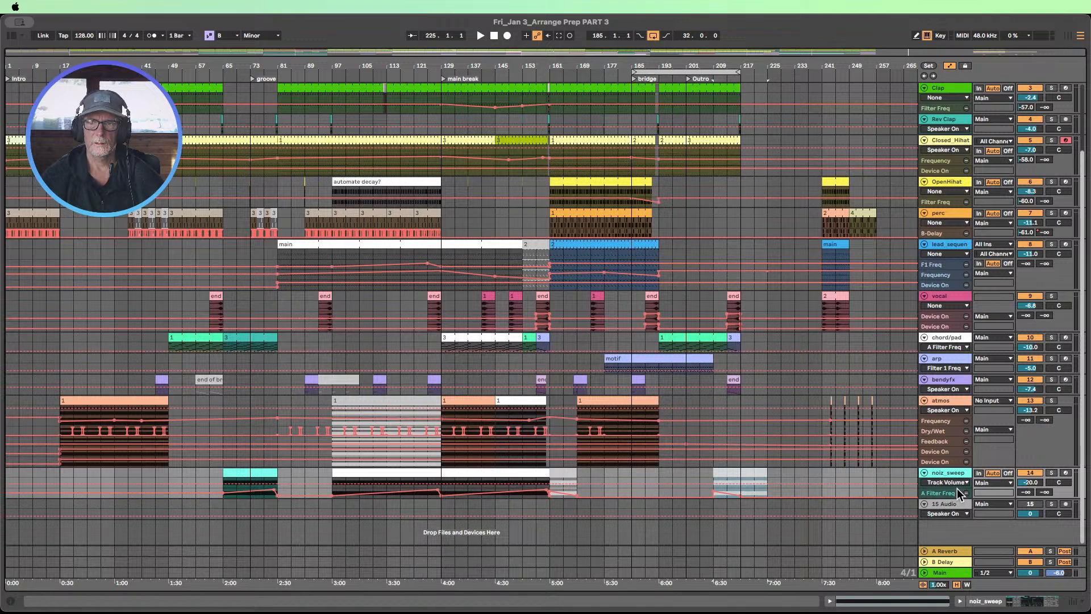
Step: Enlarge the noiz_sweep track and its A Filter Freq lane, and stretch the falling filter ramp from bar 209 to end at bar 225
left_click_drag(961, 498, 963, 549)
scroll(890, 469, "down", 2)
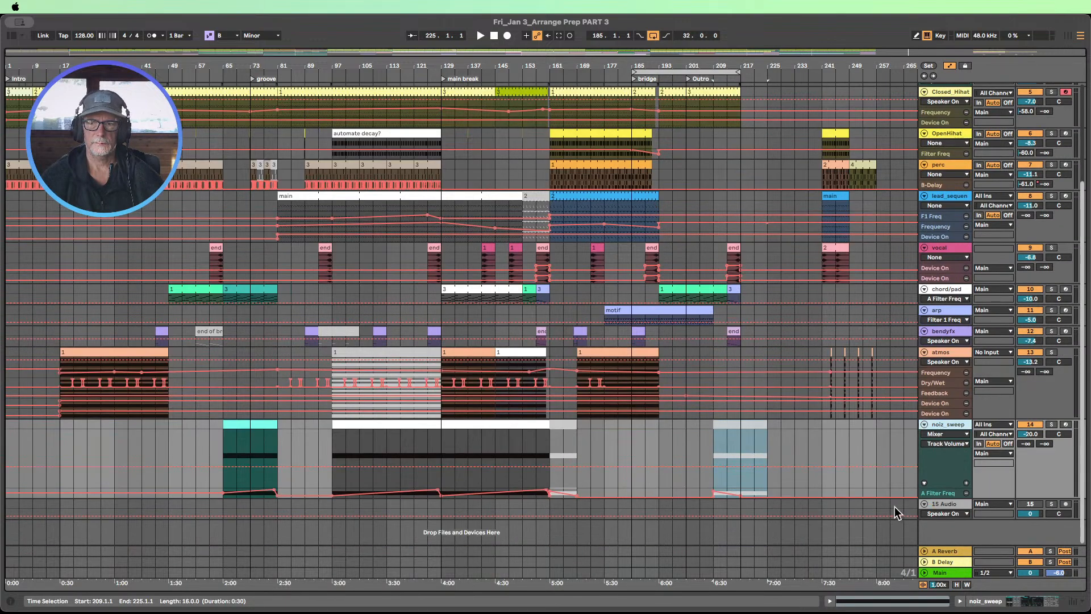
left_click_drag(940, 498, 940, 527)
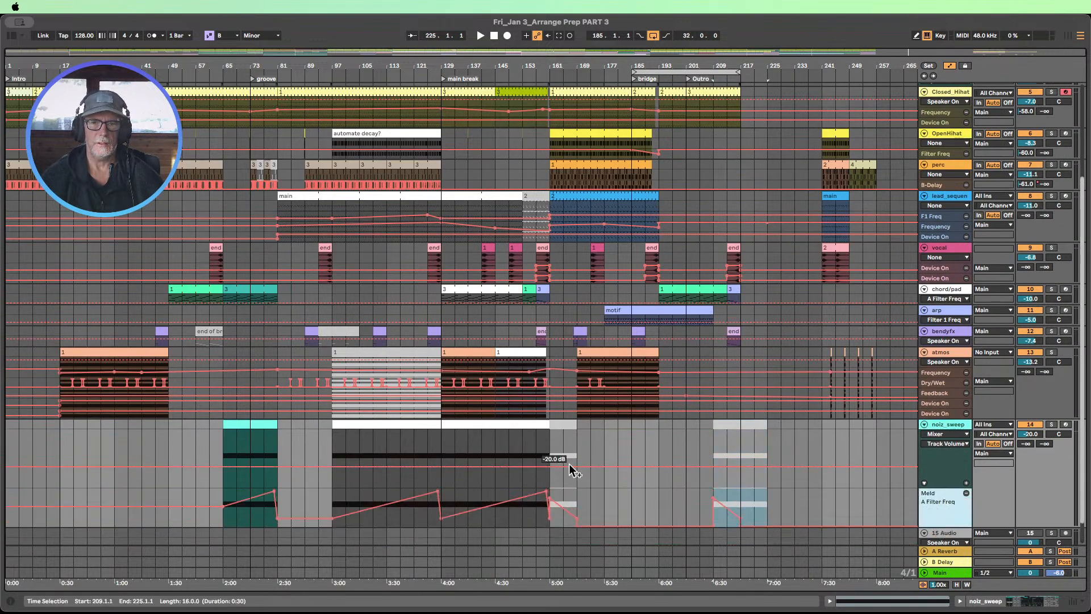
left_click(673, 493)
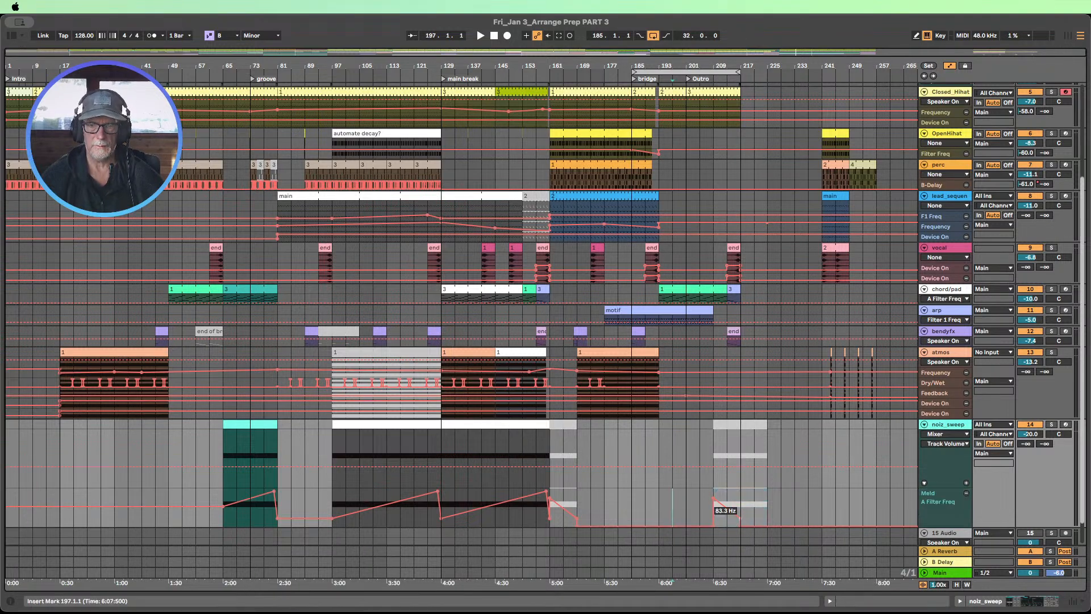
left_click(728, 521)
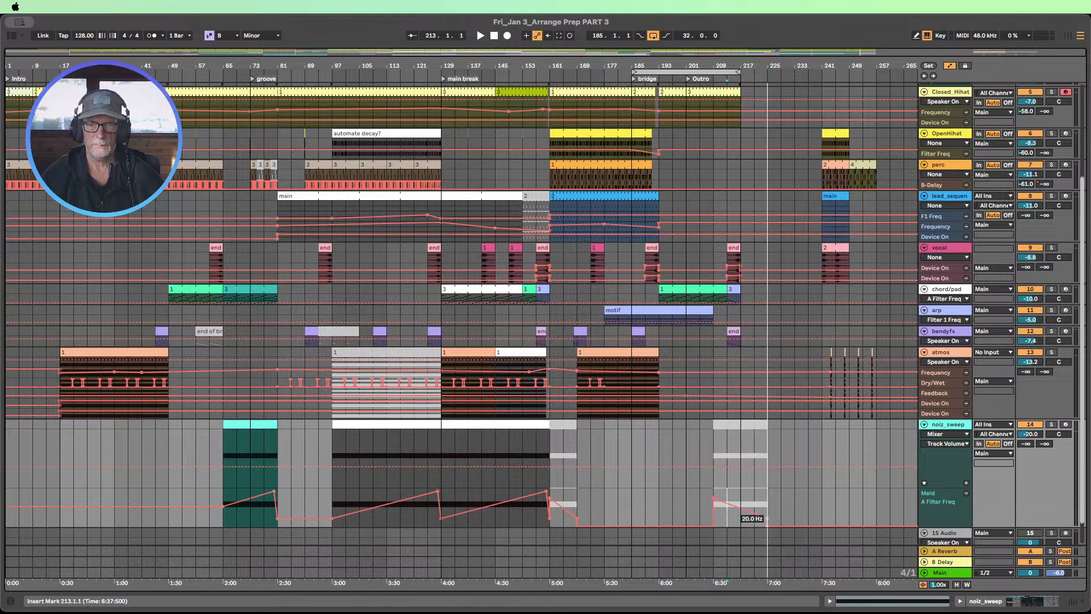
left_click(807, 493)
Step: Activate the muted noiz_sweep clips between bars 209 and 225
left_click(735, 423)
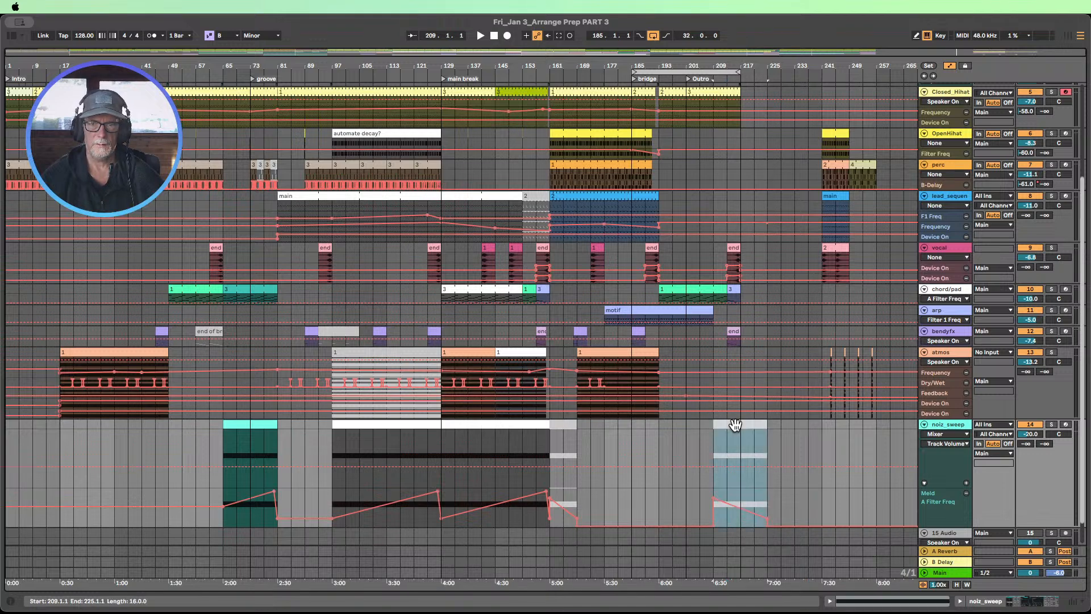
key("0")
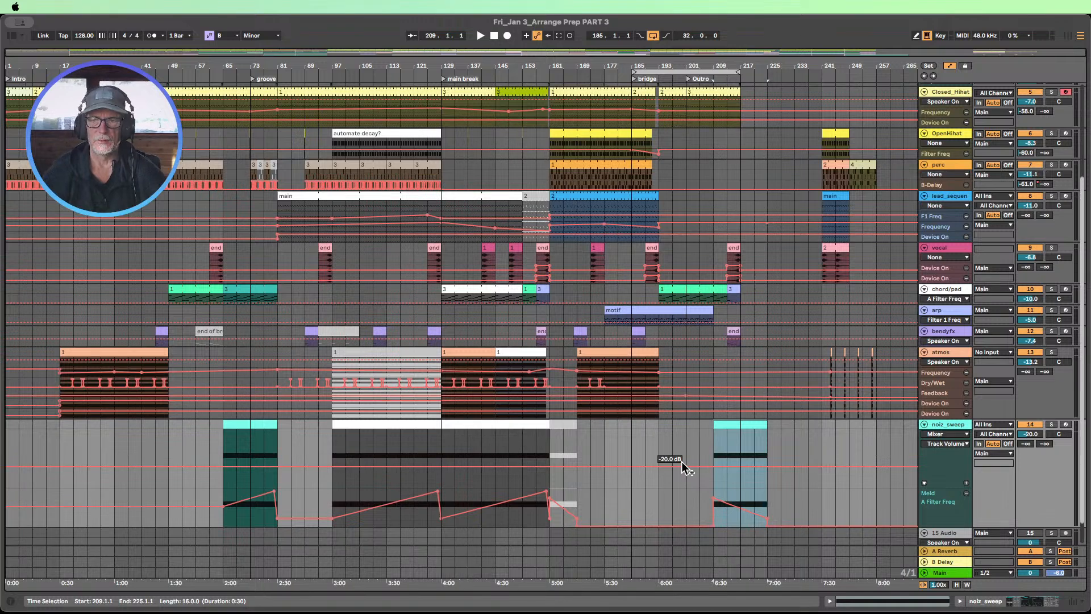
left_click(681, 503)
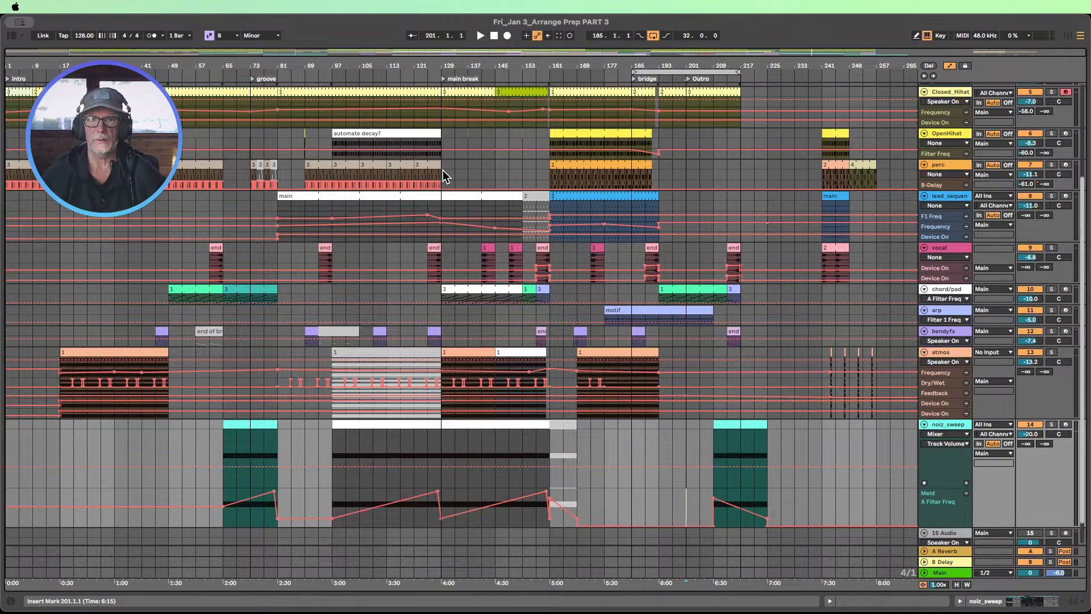
Step: Play the arrangement from about bar 183 and extend the loop's end to bar 225
left_click_drag(444, 169, 559, 165)
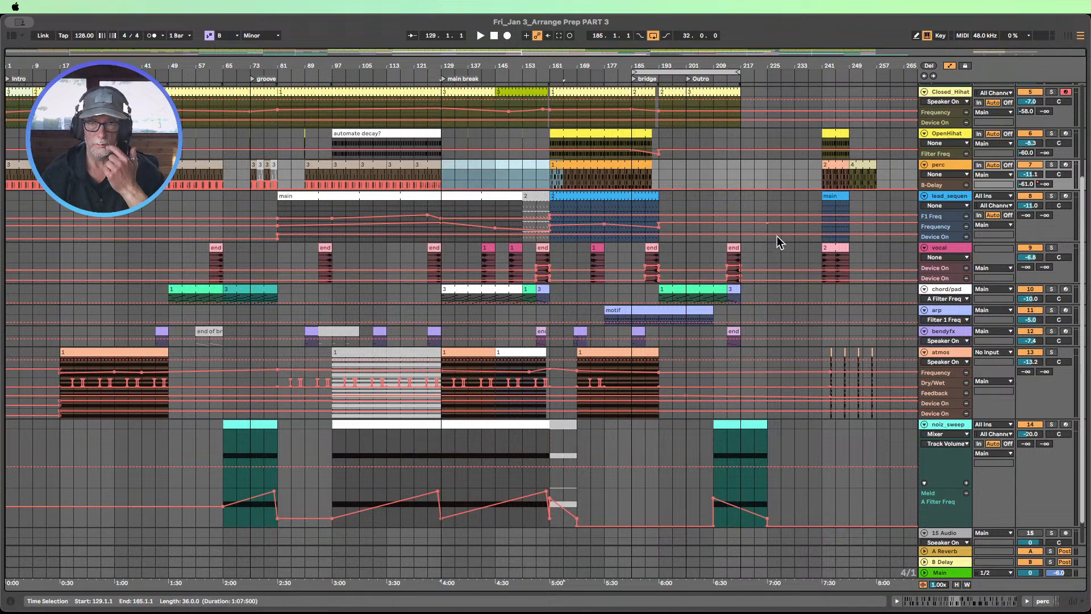
left_click(624, 78)
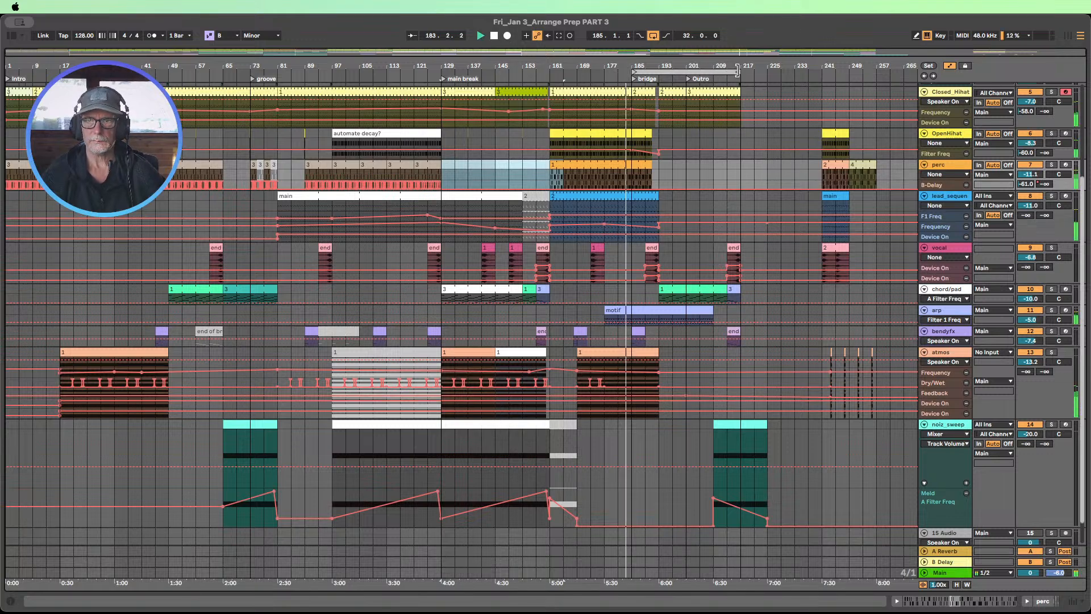
left_click_drag(738, 69, 765, 70)
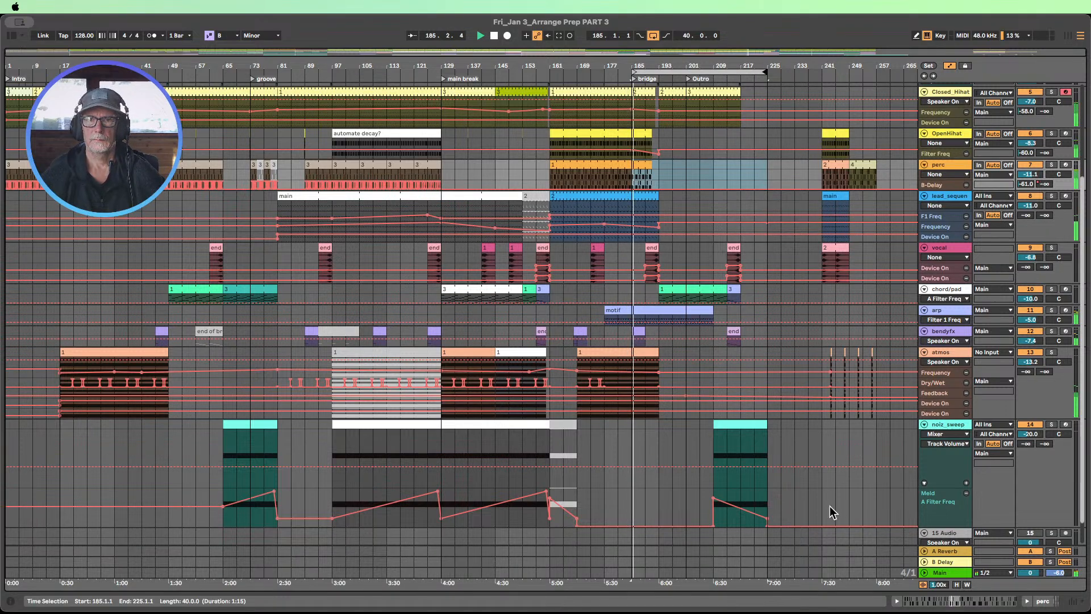
Step: Enlarge the chord/pad track and select its clip running from bar 193 to 213
left_click_drag(653, 66, 456, 96)
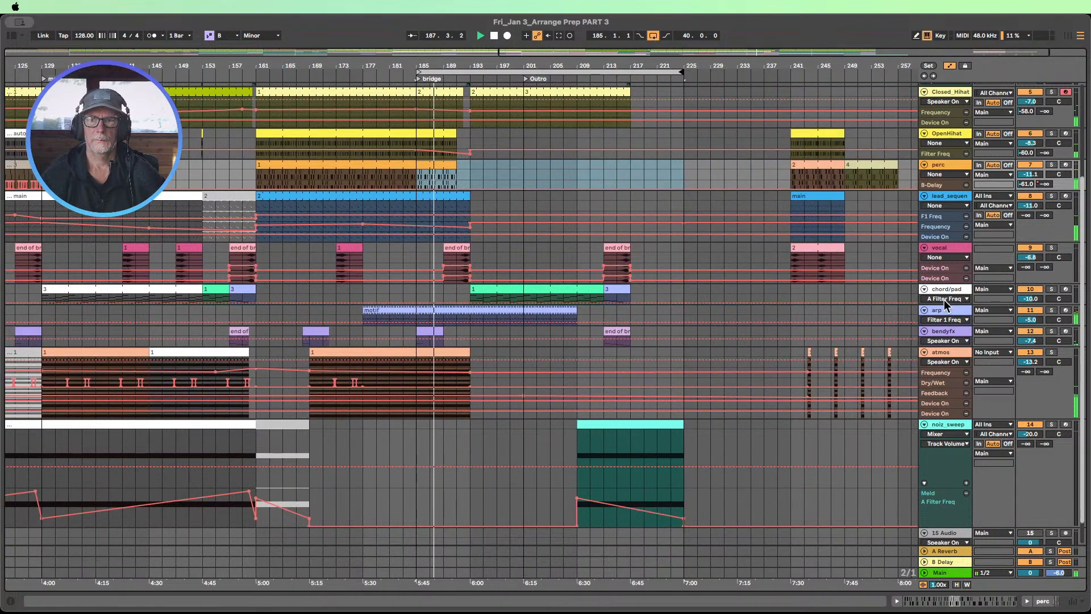
left_click_drag(940, 306, 945, 393)
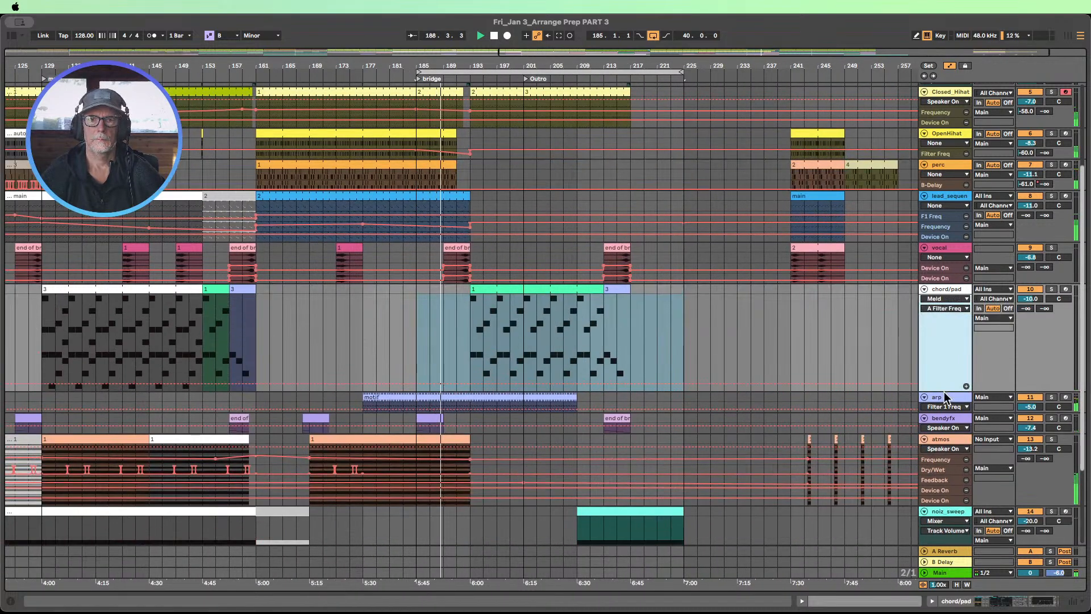
left_click_drag(516, 66, 518, 29)
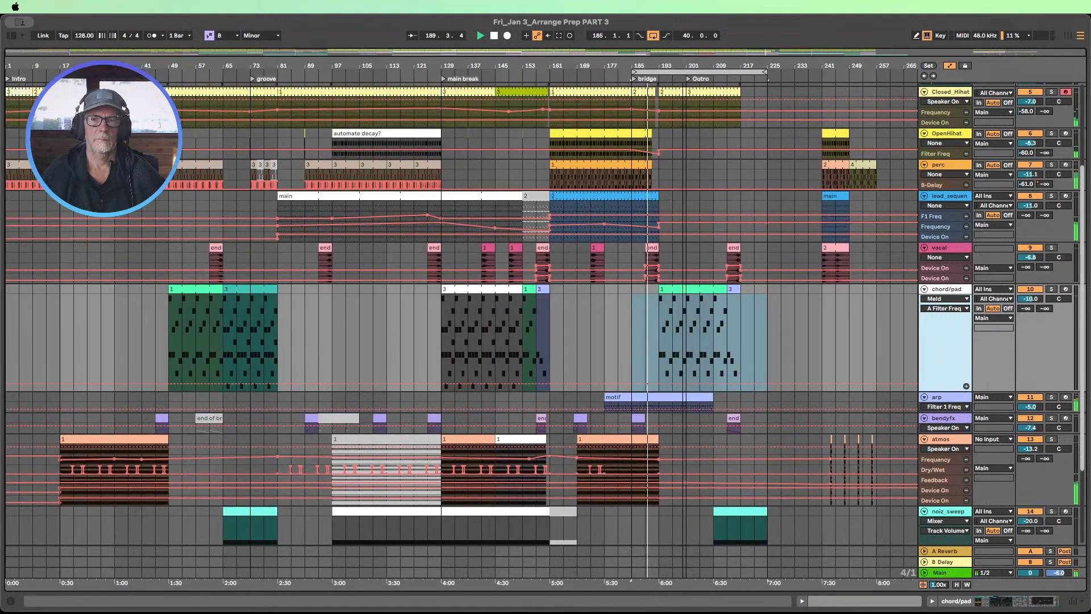
left_click_drag(684, 66, 683, 70)
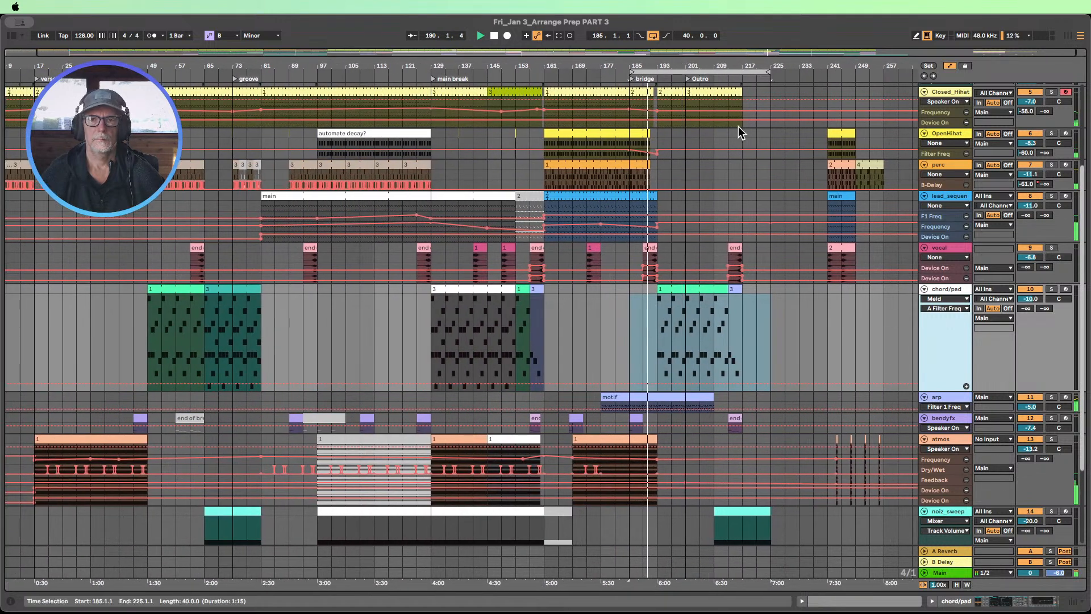
left_click(686, 287)
Step: Enlarge the Closed_Hihat track's Auto Filter Frequency lane and raise the automation from bar 193 onward to about 6.40 kHz
scroll(799, 305, "down", 4)
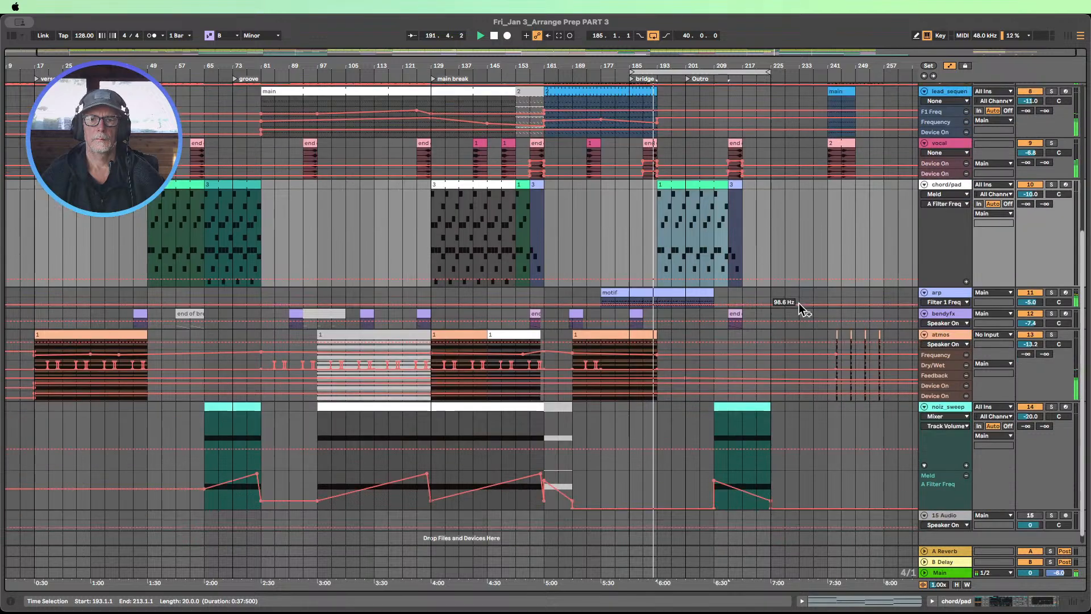
scroll(799, 302, "up", 4)
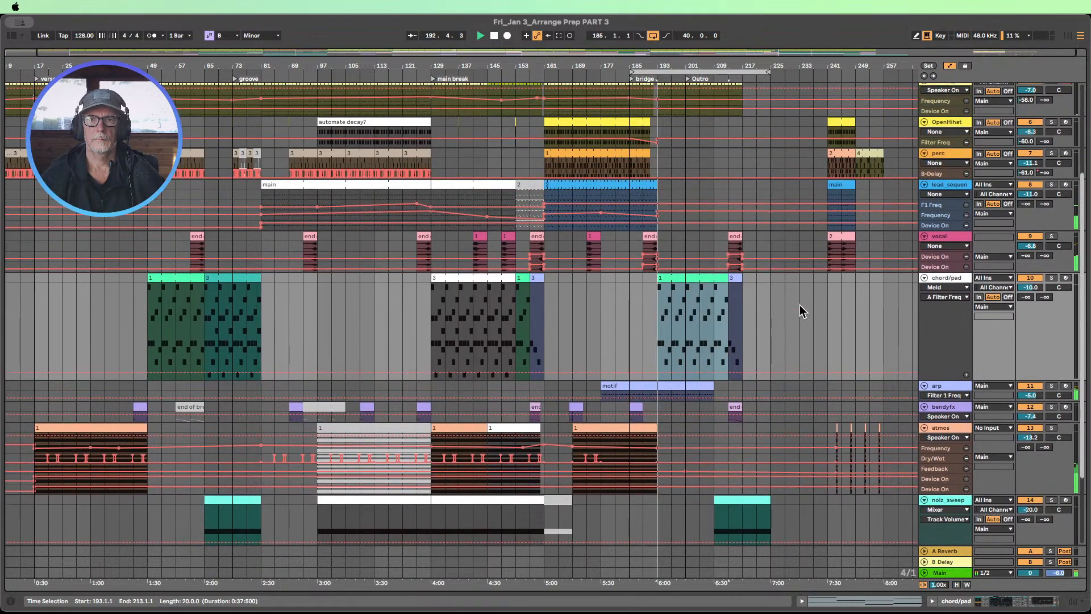
scroll(799, 305, "up", 3)
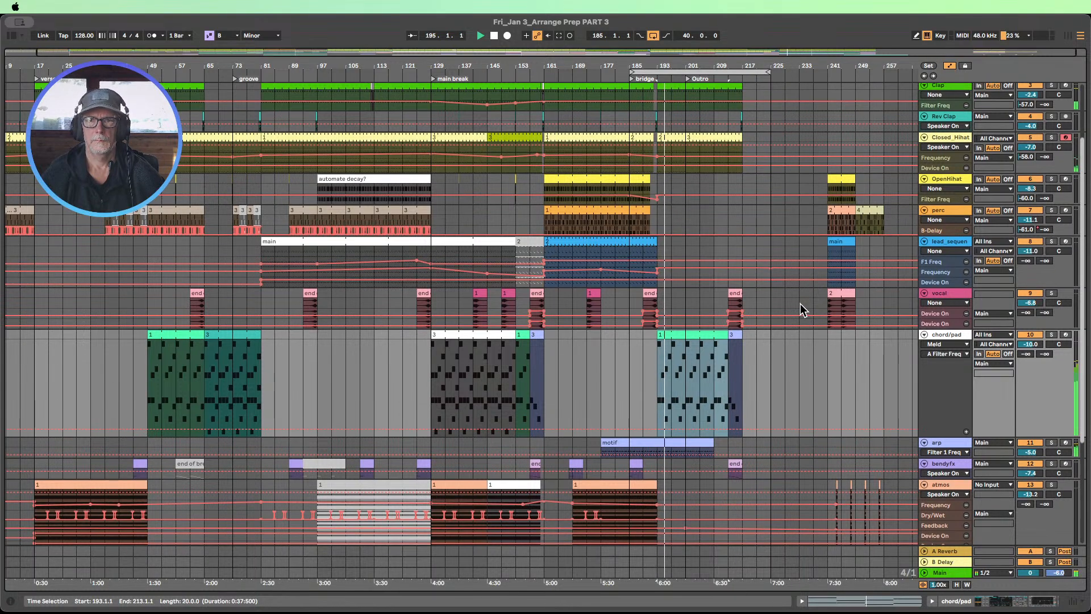
scroll(801, 304, "up", 1)
left_click(935, 183)
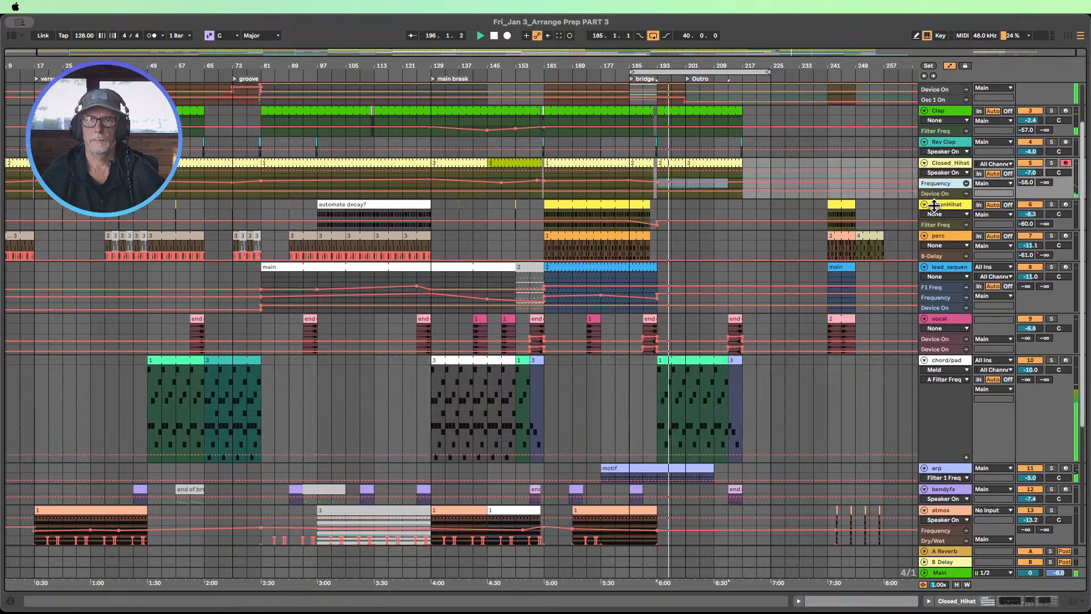
left_click_drag(934, 206, 933, 285)
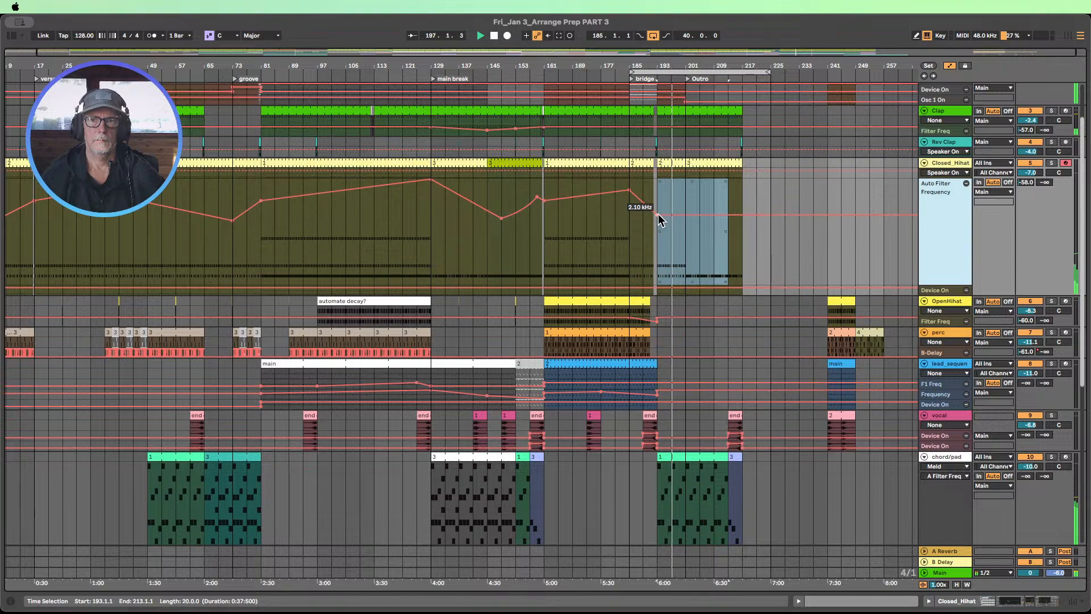
left_click_drag(658, 215, 657, 197)
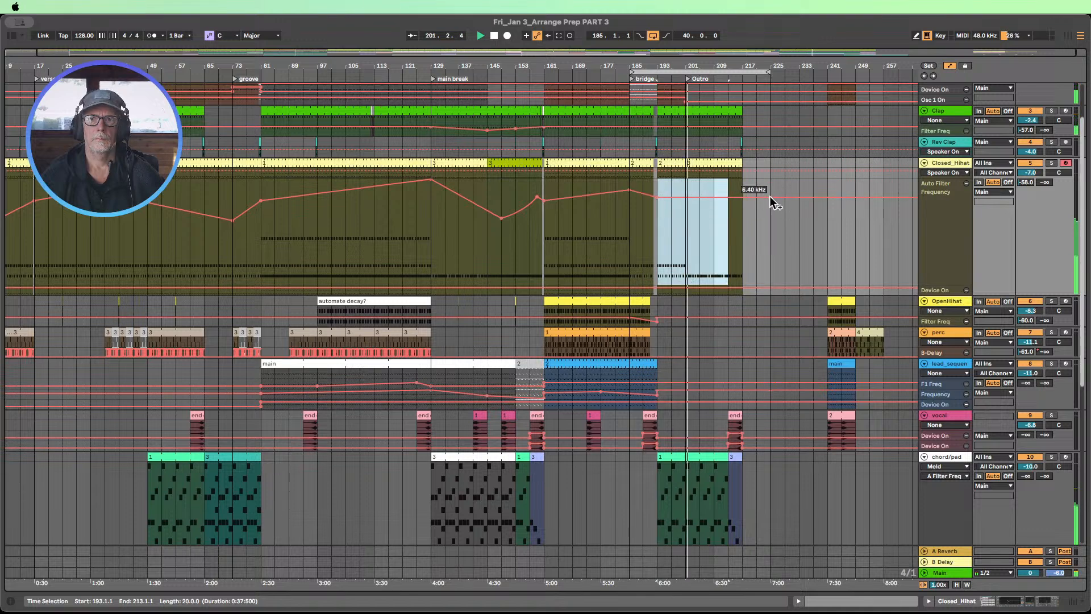
left_click(702, 200)
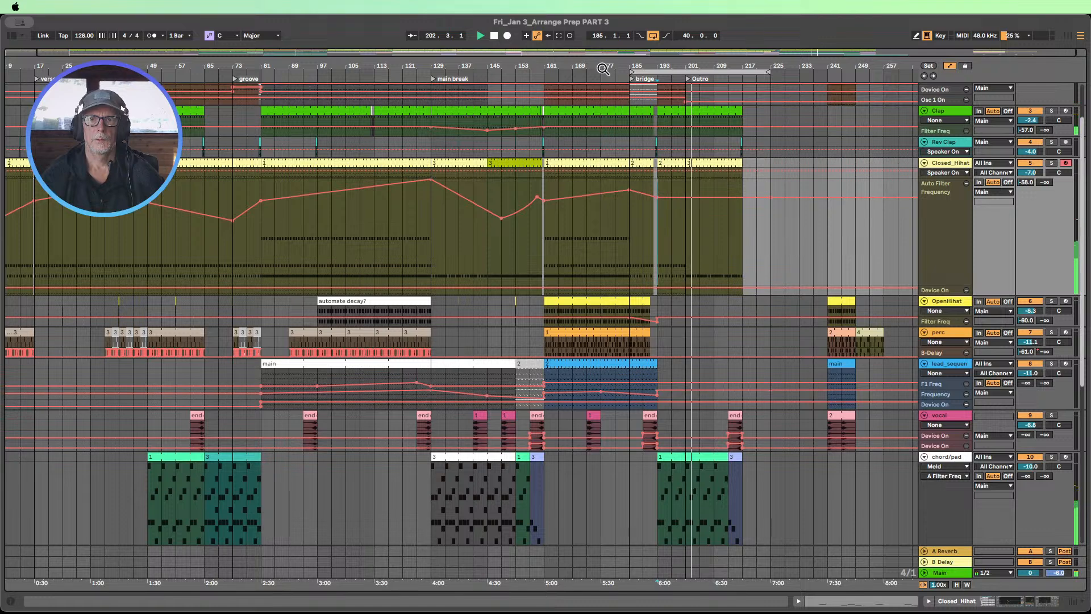
Step: Extend the bass clip starting at bar 193 so it ends at bar 209
left_click_drag(609, 69, 606, 91)
scroll(641, 319, "up", 1)
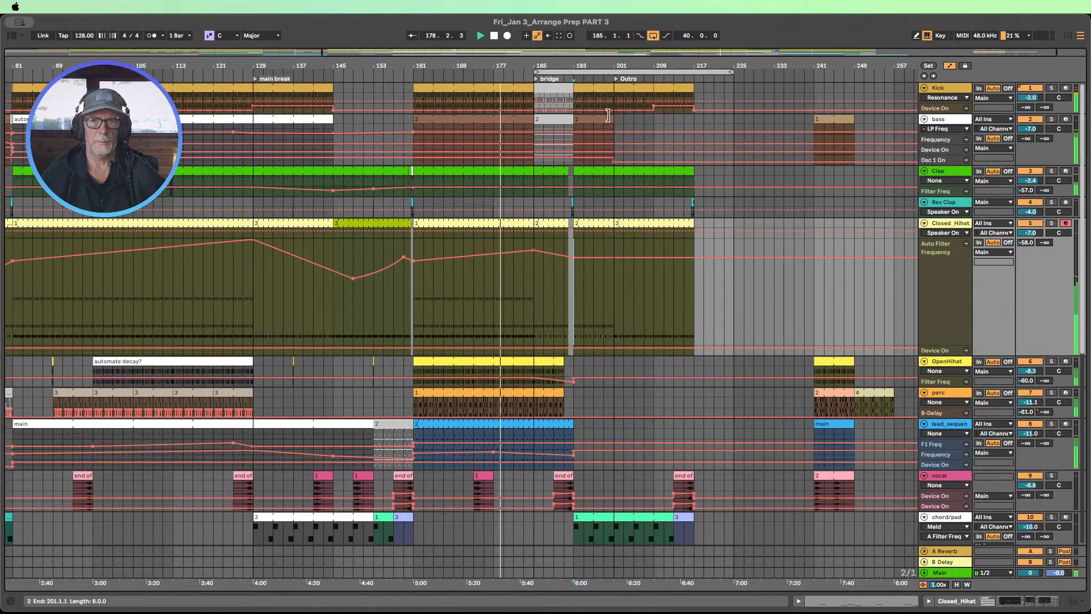
left_click_drag(607, 115, 654, 114)
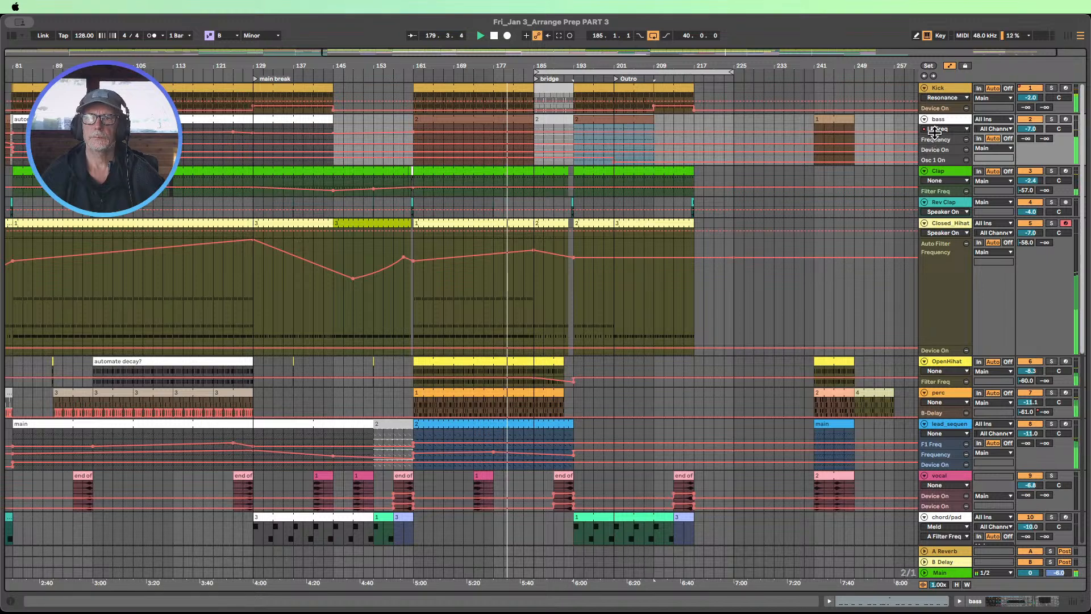
Step: Enlarge the bass track's LP Freq and Osc 1 On lanes, and ramp LP Freq down from bar 193 to bar 209
left_click_drag(937, 134, 936, 202)
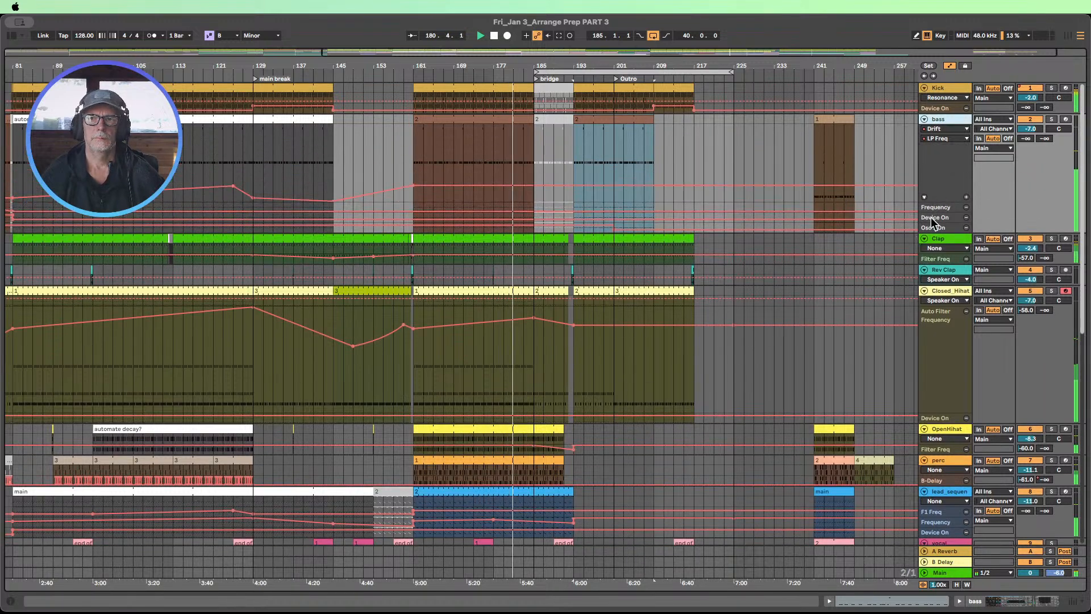
left_click_drag(937, 205, 957, 298)
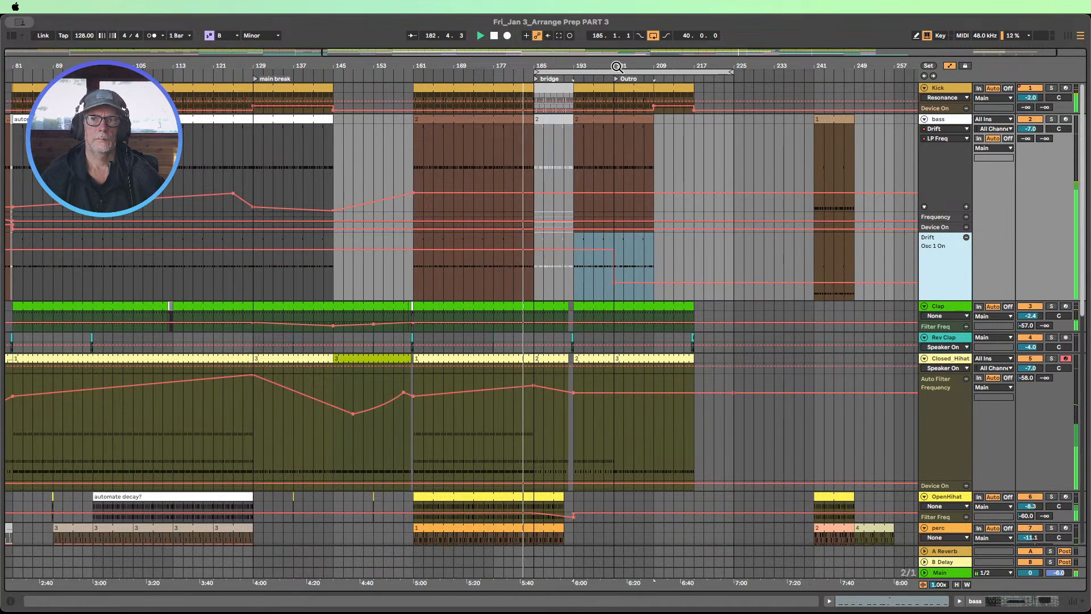
left_click_drag(620, 68, 679, 43)
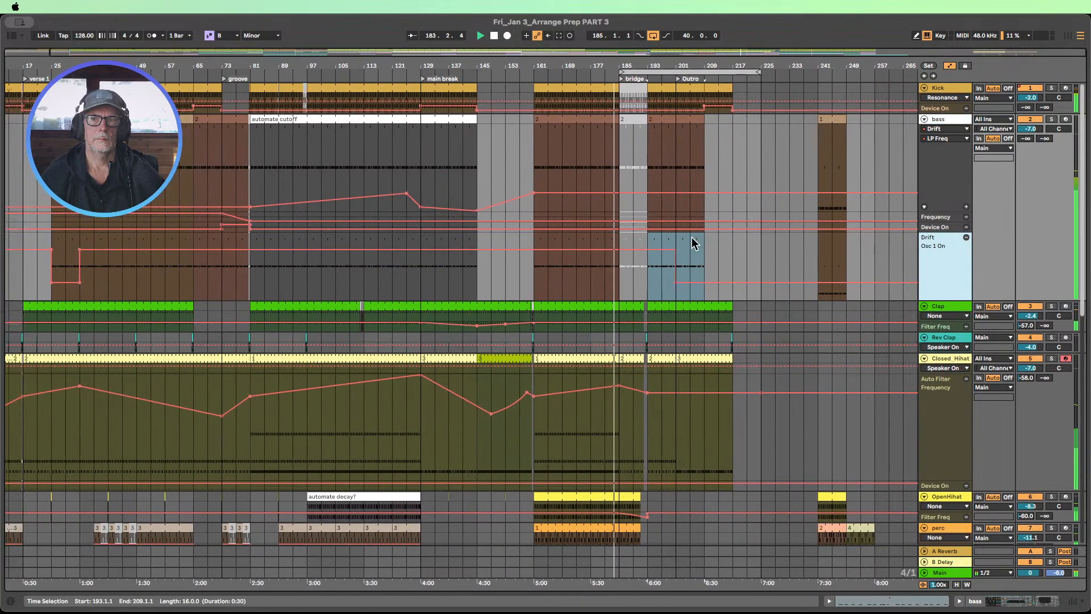
left_click(647, 192)
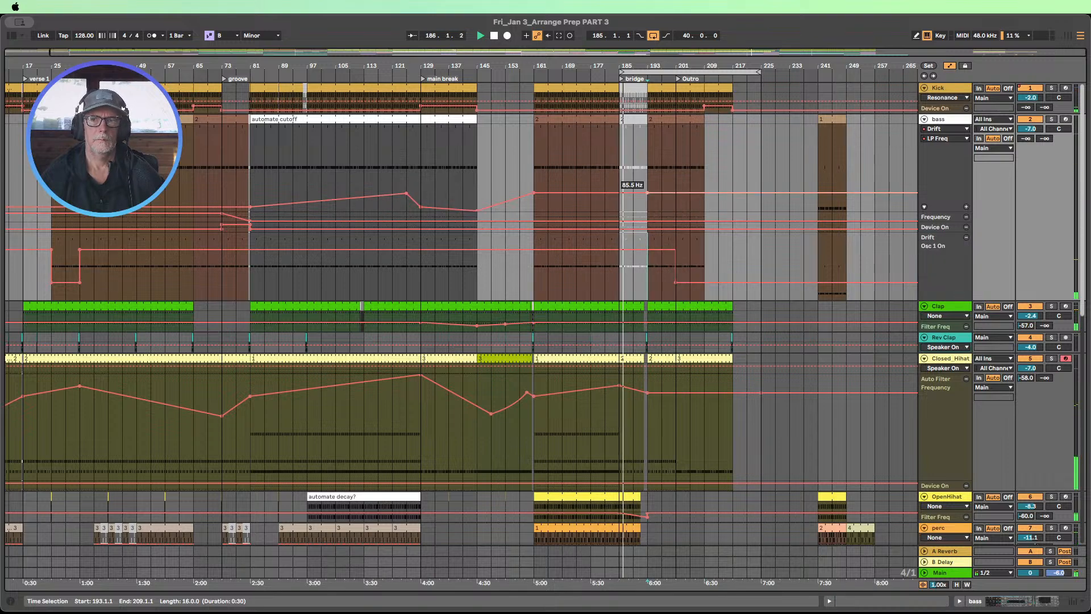
left_click_drag(706, 200, 705, 211)
key("super+z")
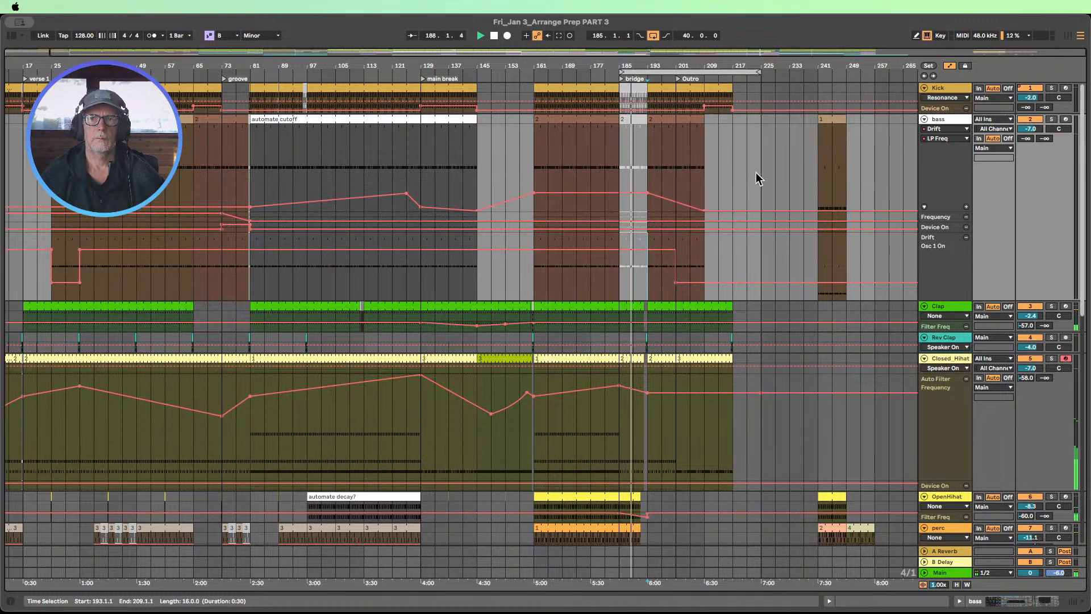
Step: Review the bass and hi-hat automation, select the loop from bar 185 to 225, and replay from about bar 182
scroll(744, 171, "down", 2)
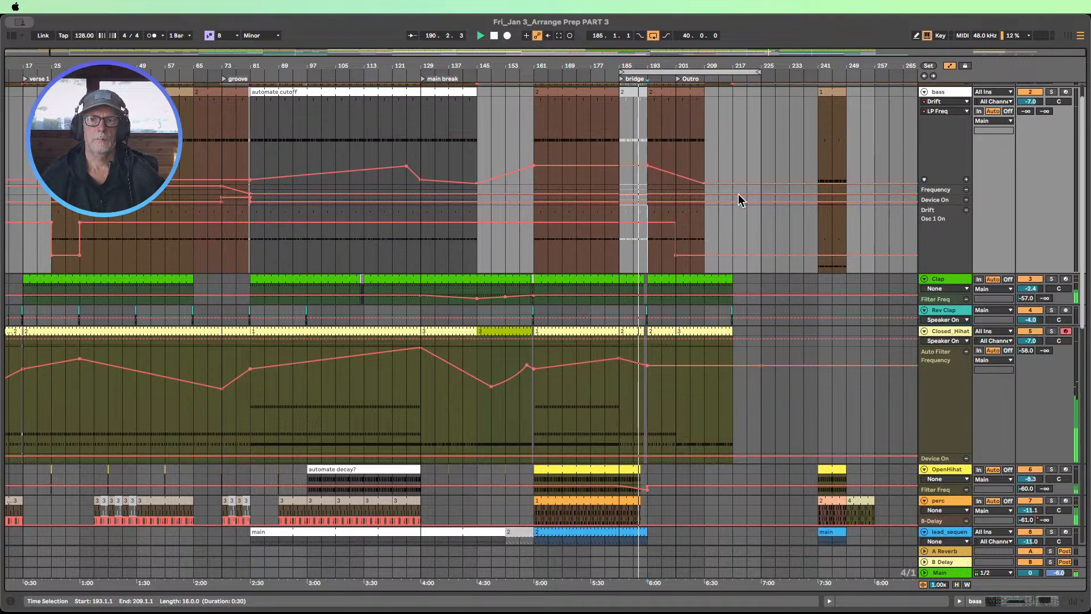
scroll(676, 256, "down", 1)
scroll(677, 251, "down", 5)
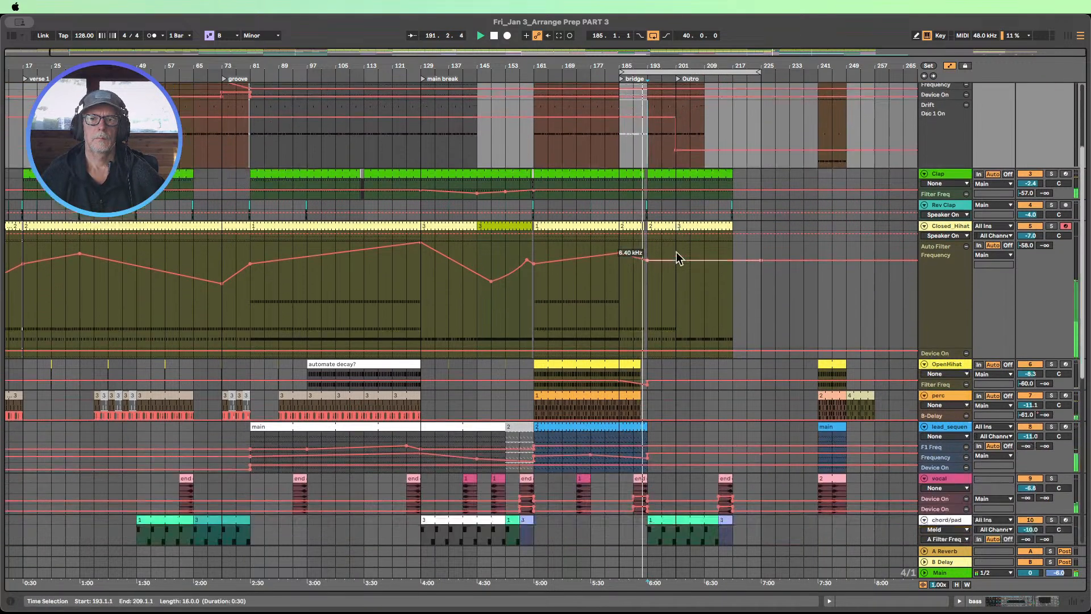
scroll(677, 254, "up", 6)
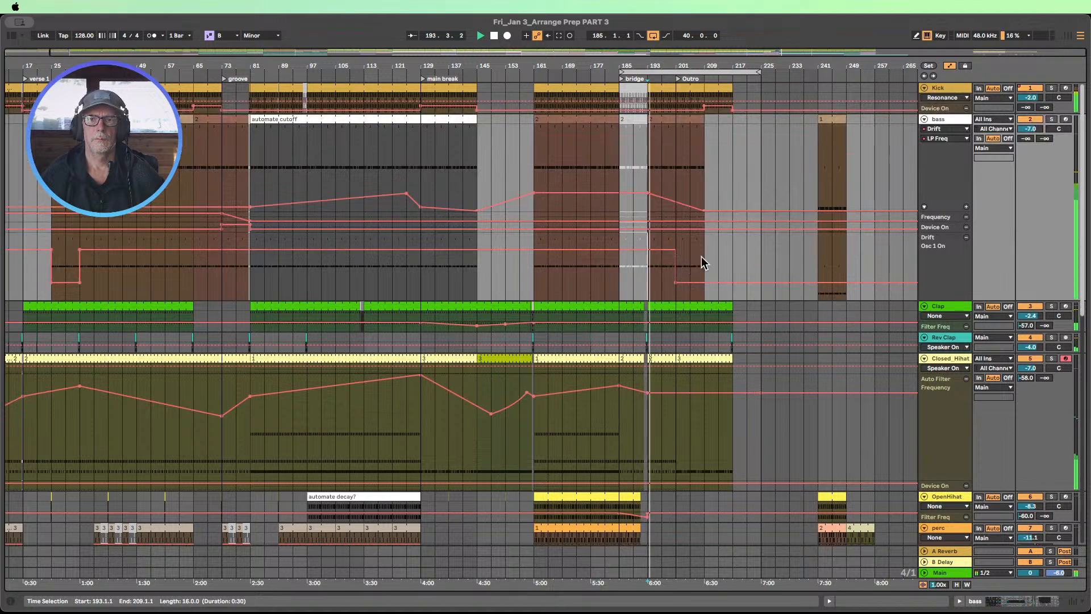
scroll(711, 263, "down", 3)
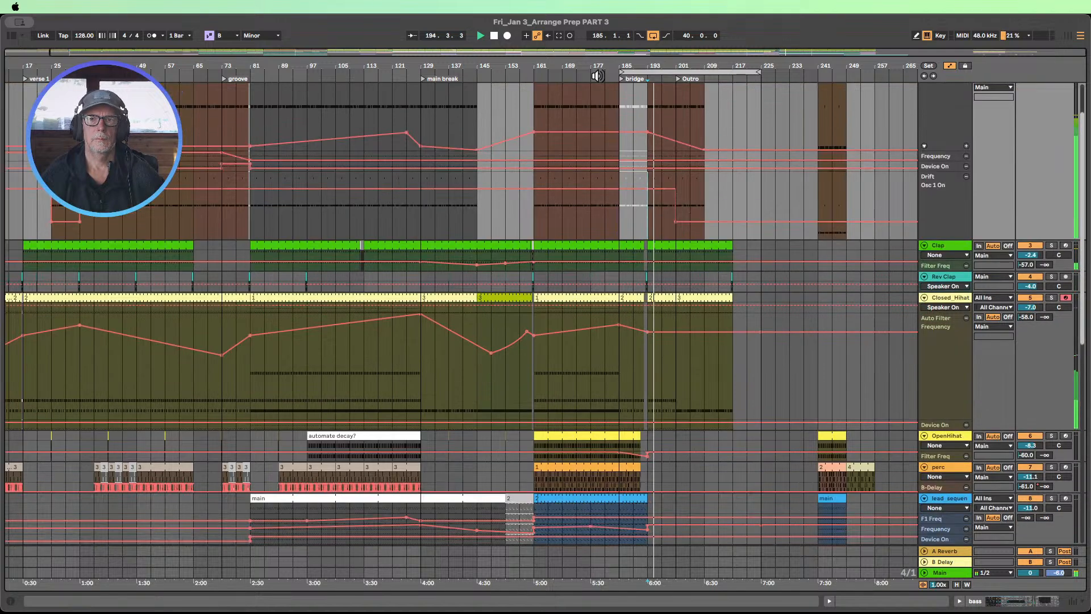
left_click(621, 73)
left_click_drag(613, 67, 609, 93)
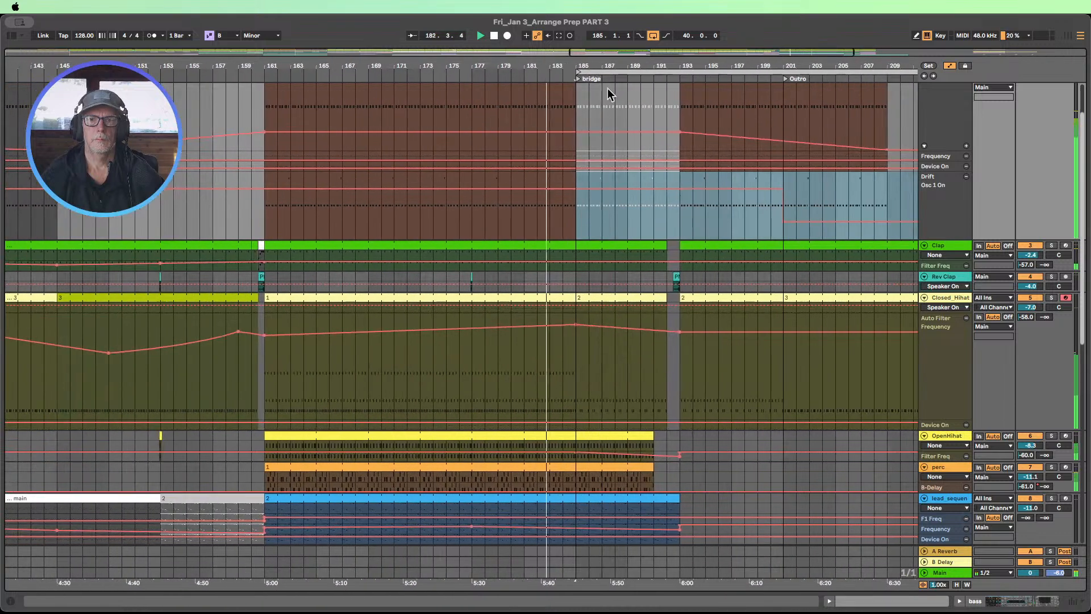
Step: Lower the Closed_Hihat filter frequency breakpoint at bar 193 slightly to about 6 kHz, and stop playback after auditioning it
mouse_move(576, 327)
mouse_move(681, 333)
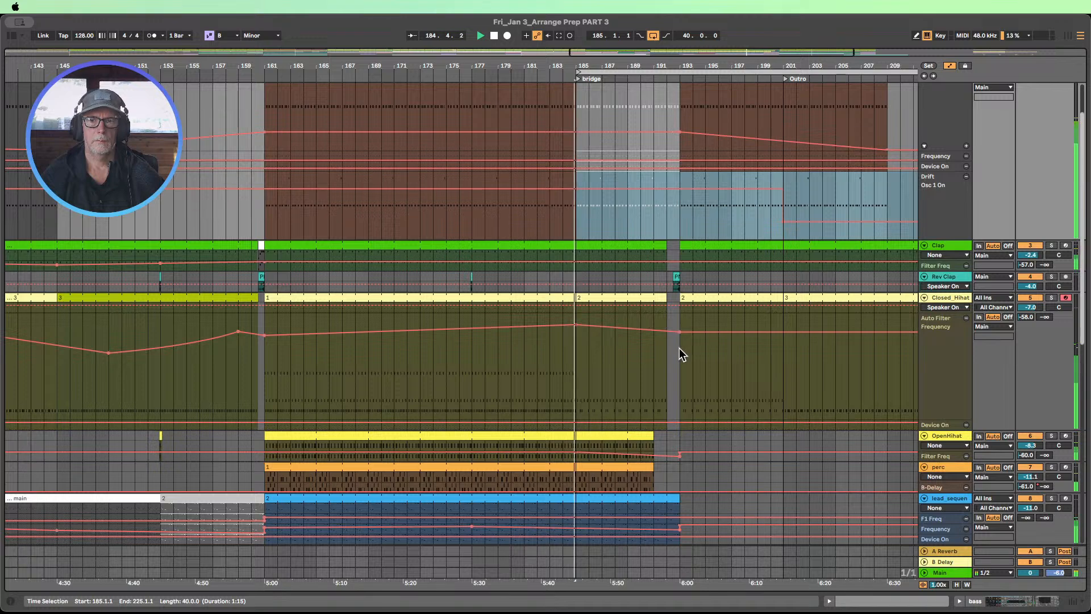
left_click(679, 348)
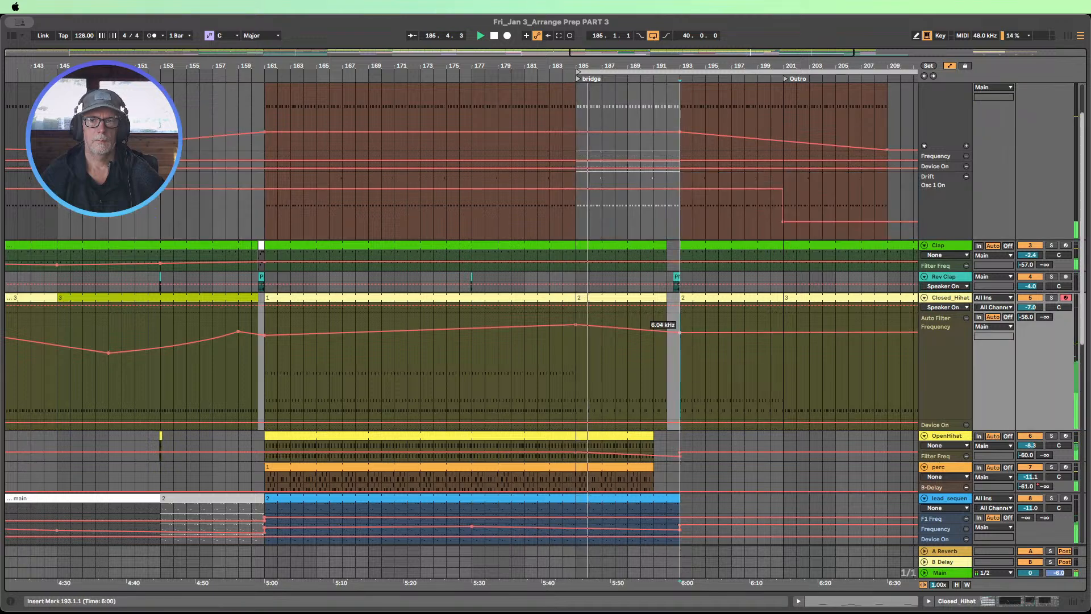
left_click_drag(680, 332, 680, 335)
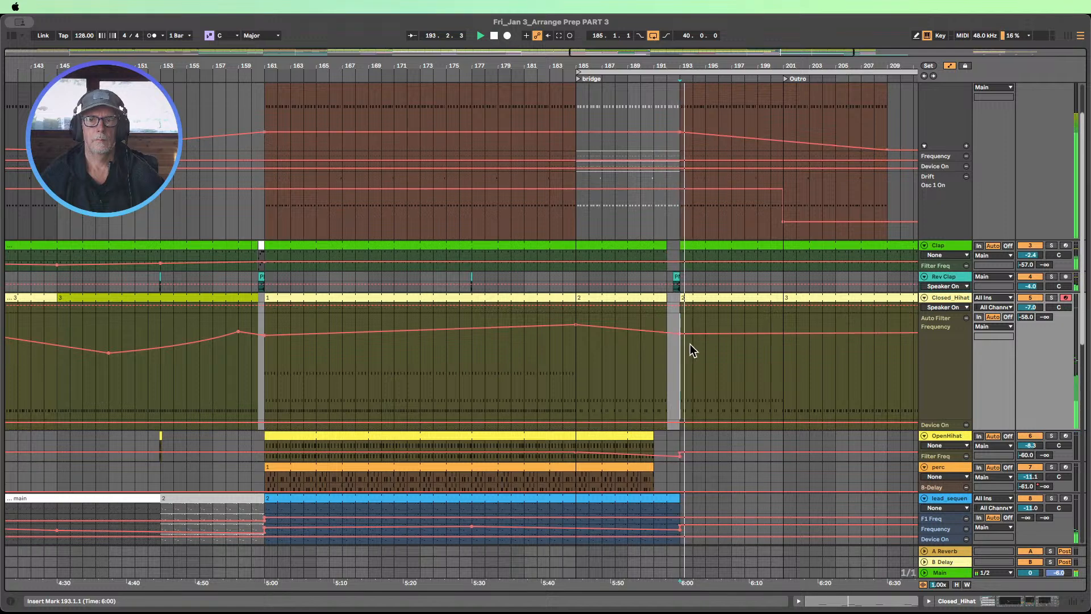
left_click_drag(796, 66, 566, 55)
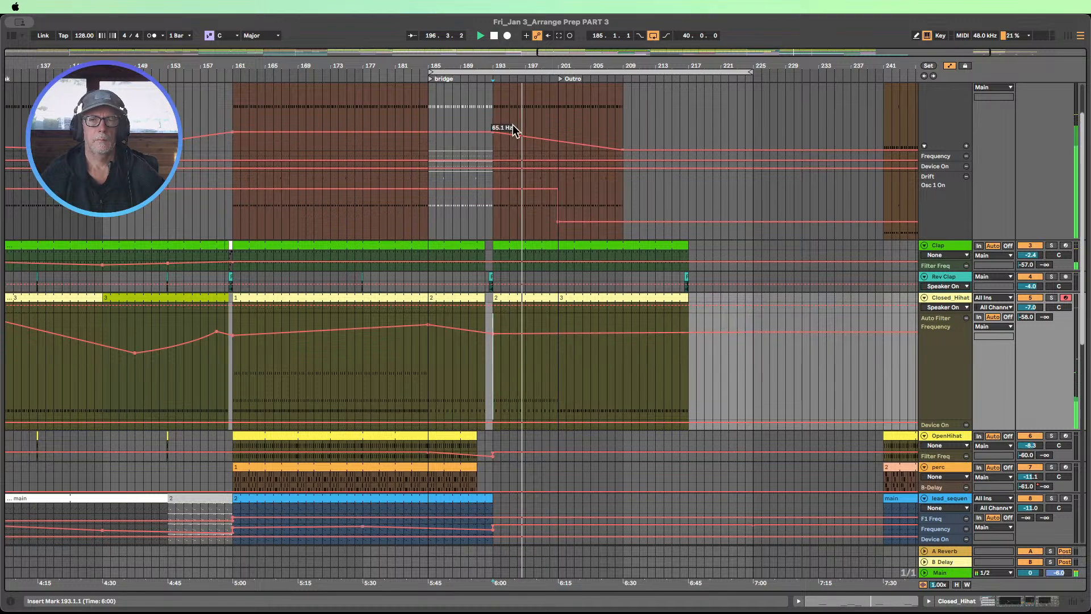
left_click(494, 35)
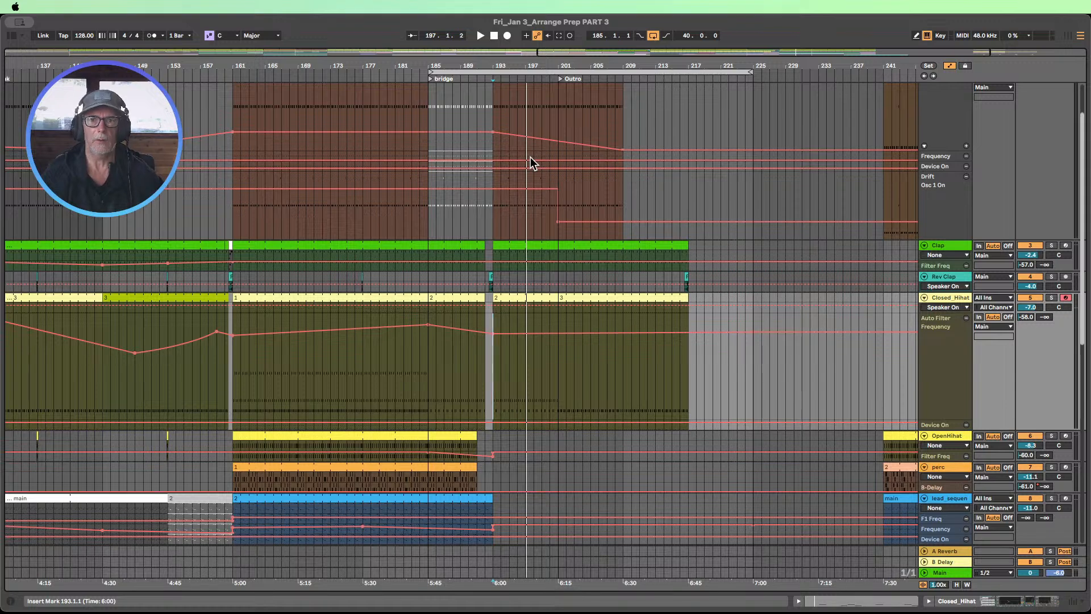
Step: Select the short Rev Clap clip just before bar 177 and enlarge its track to show the waveform
left_click_drag(362, 66, 451, 266)
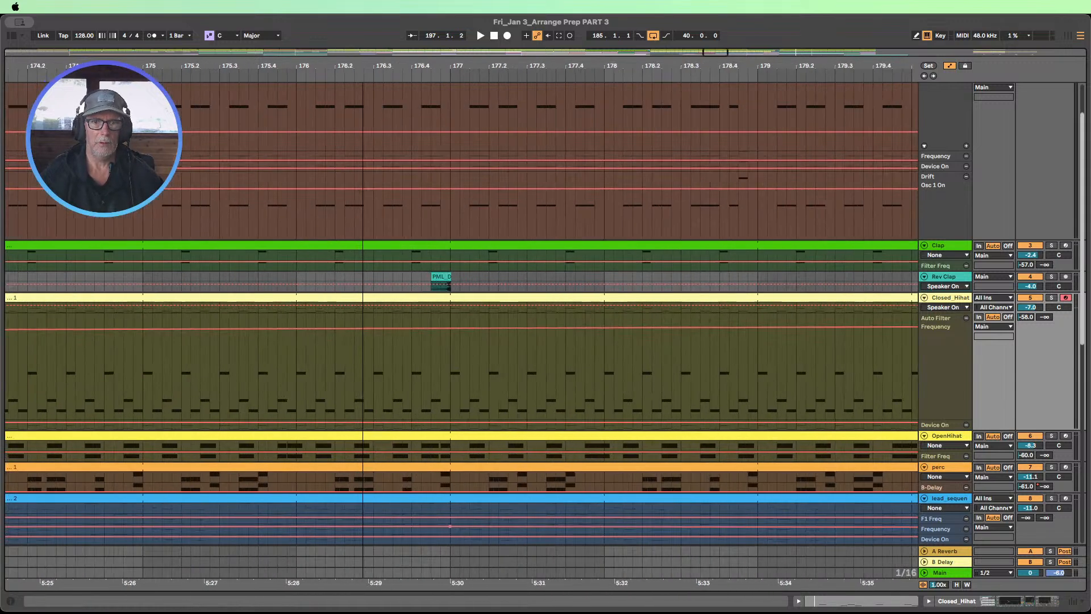
left_click(441, 280)
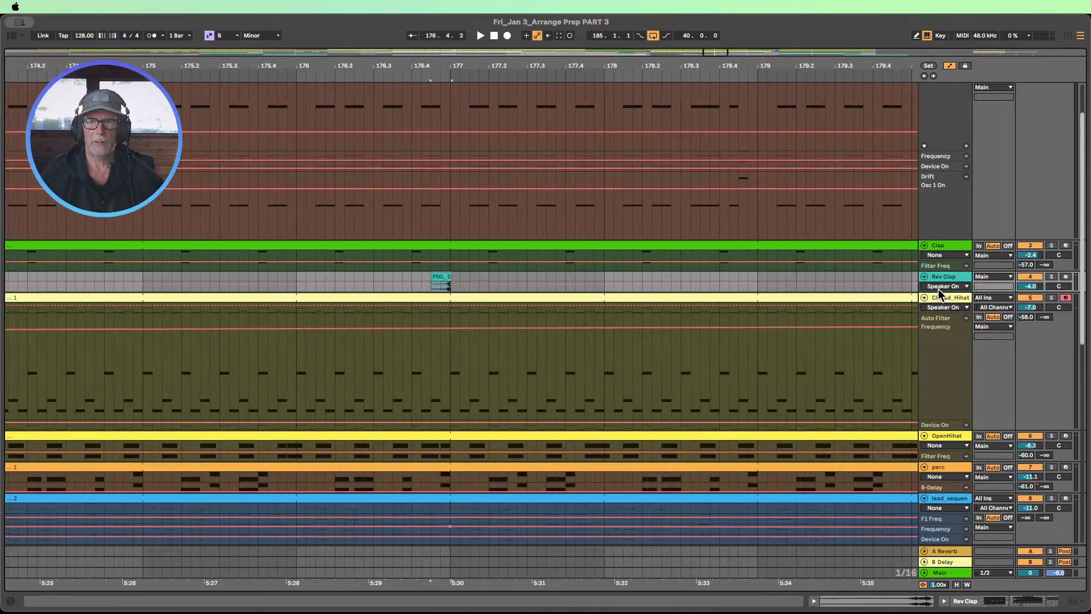
left_click_drag(939, 293, 931, 407)
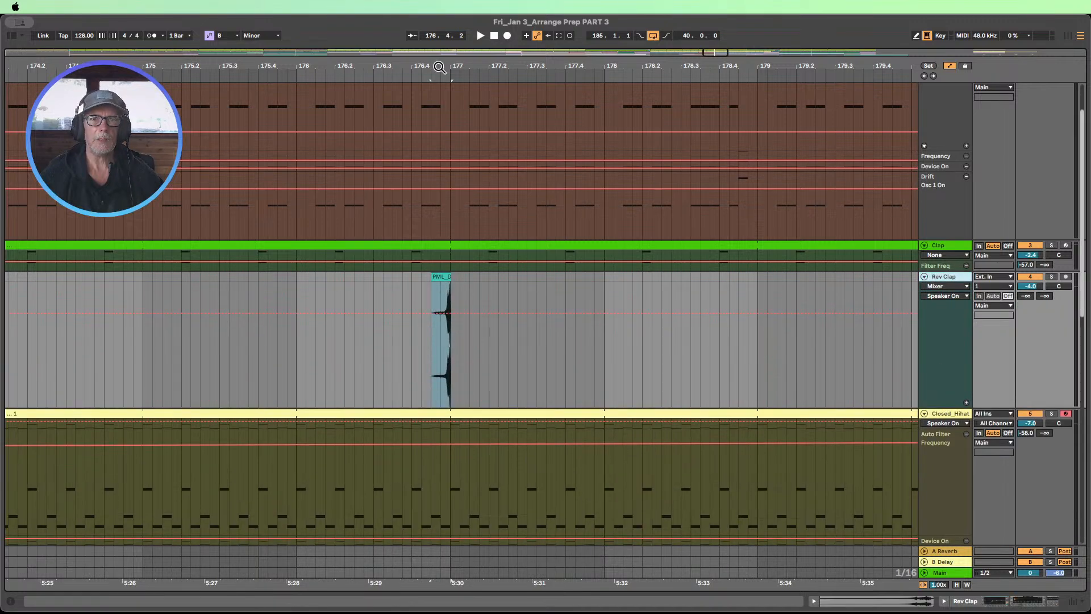
left_click_drag(440, 67, 442, 23)
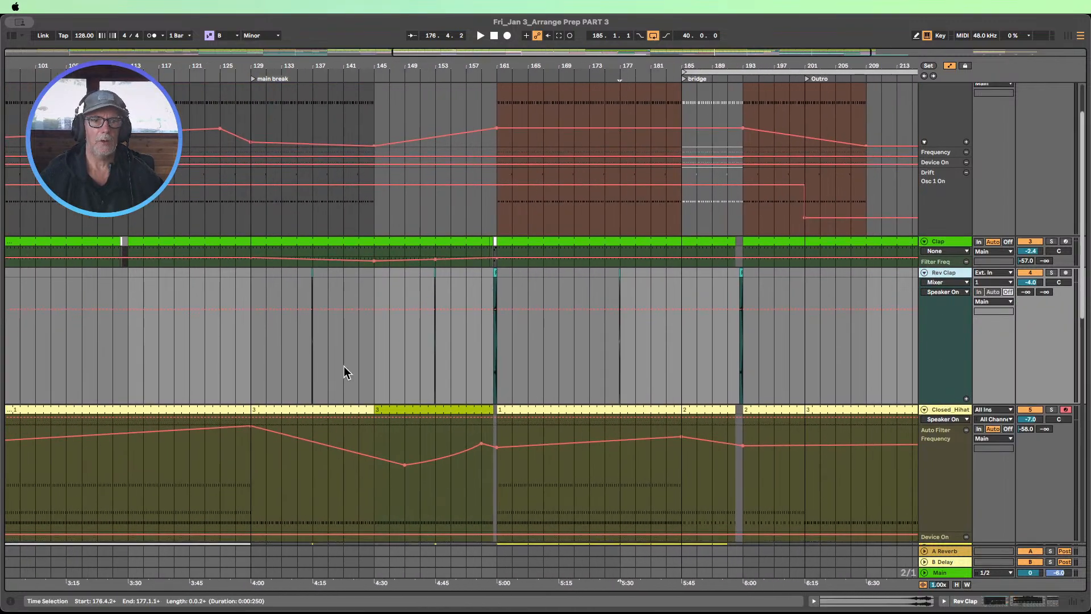
Step: Select bars 135 to 141 on the OpenHihat track and examine the single hit at bar 137 beside the Rev Clap
scroll(344, 367, "down", 3)
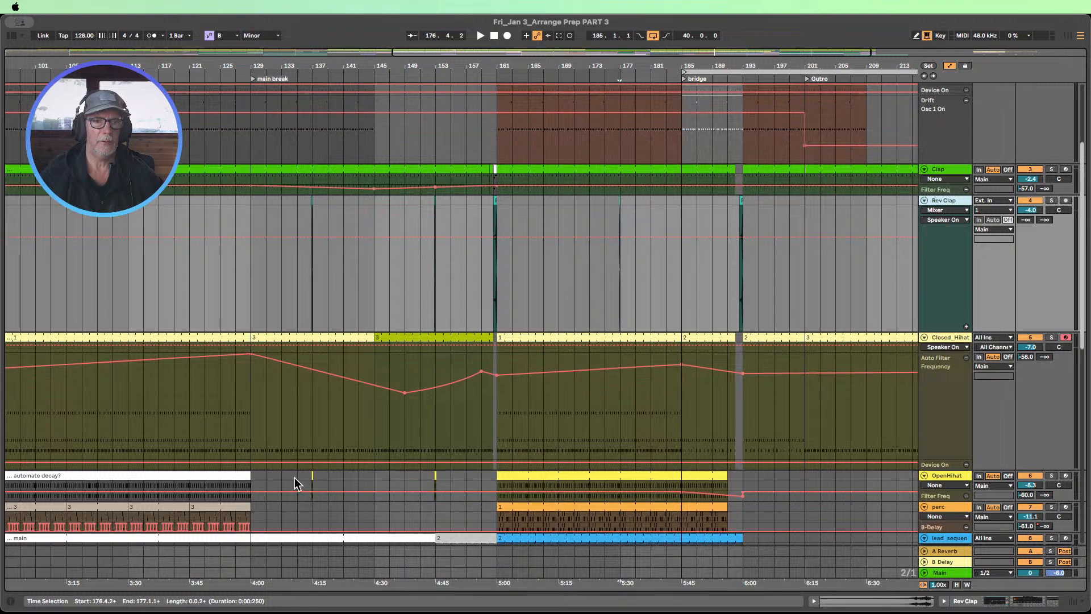
left_click_drag(294, 478, 335, 476)
key("z")
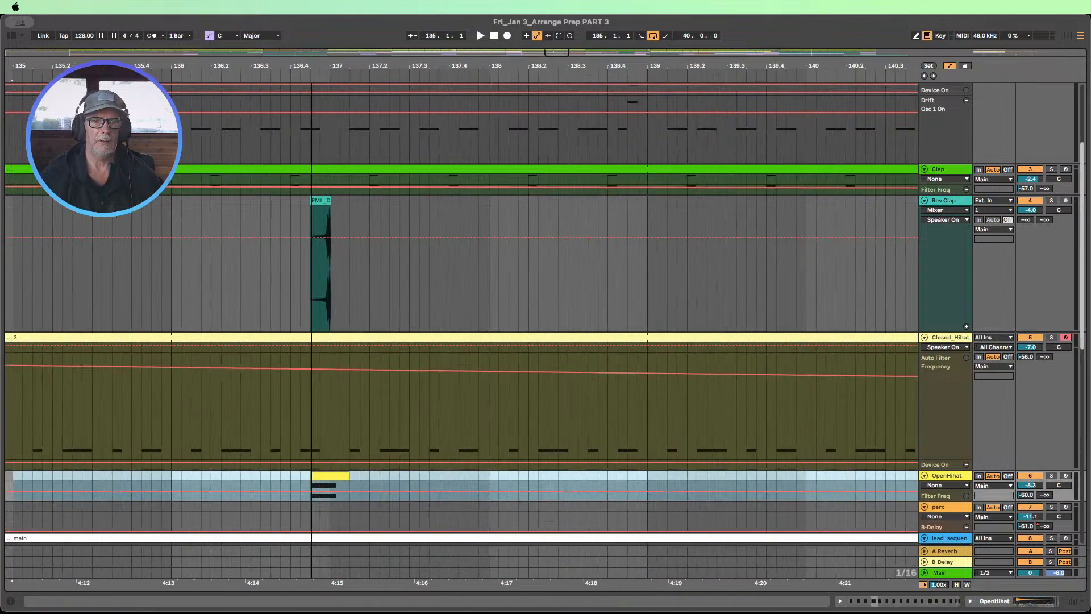
left_click_drag(311, 67, 311, 14)
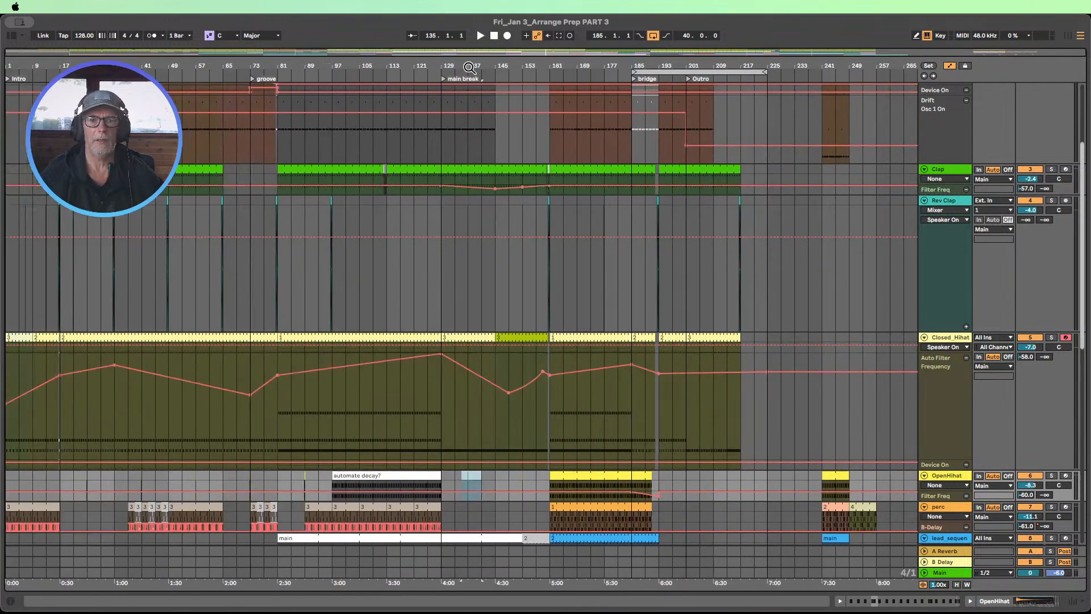
Step: Examine the short fills and transition clips across the tracks, looking closely at bars 42 to 61
scroll(529, 213, "down", 5)
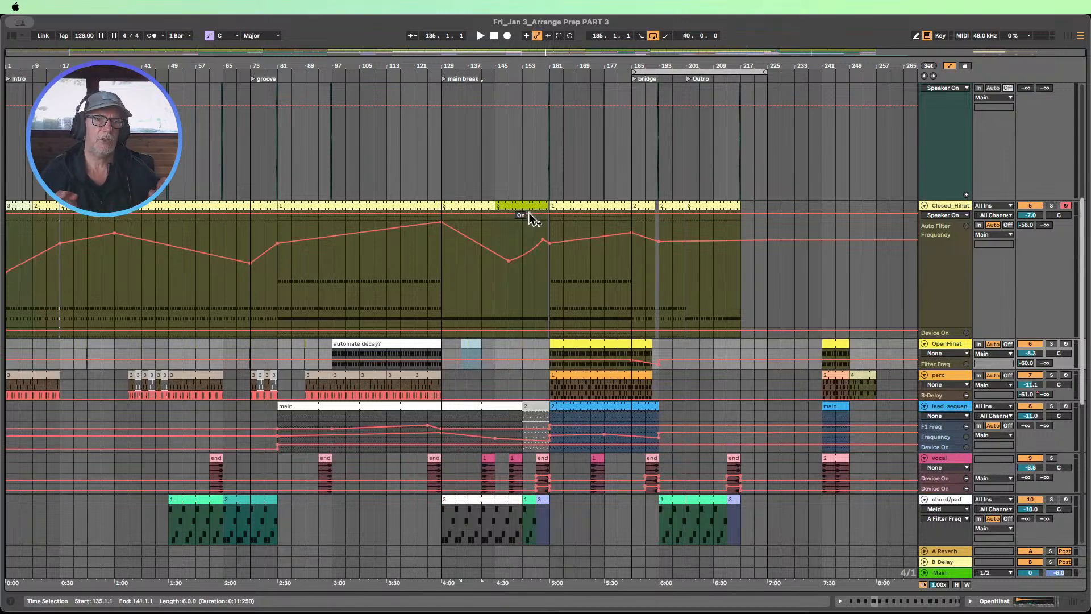
scroll(528, 213, "up", 8)
scroll(533, 231, "down", 10)
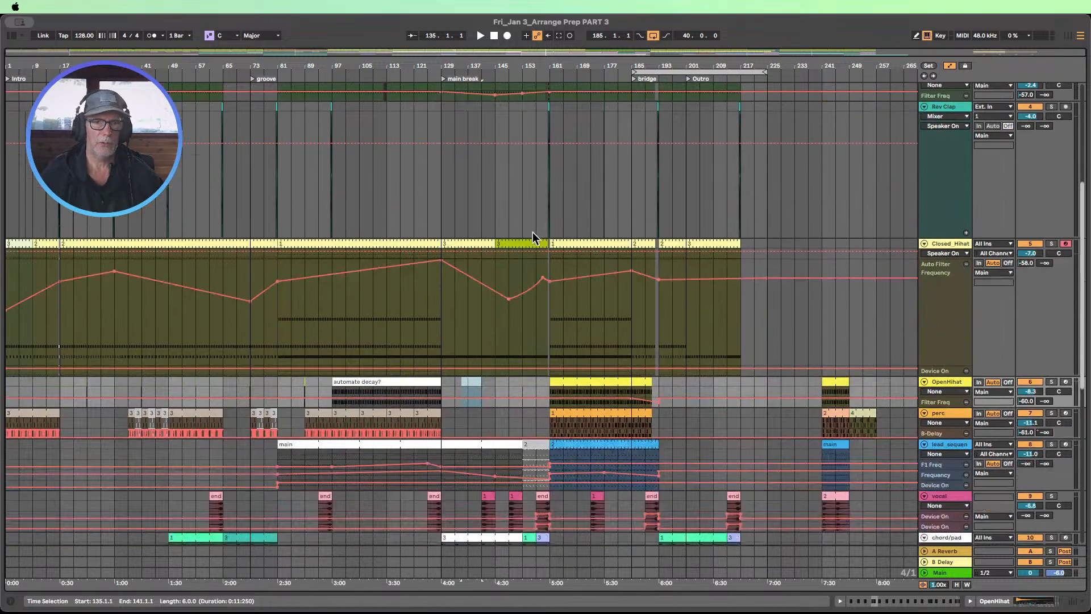
left_click_drag(156, 64, 153, 182)
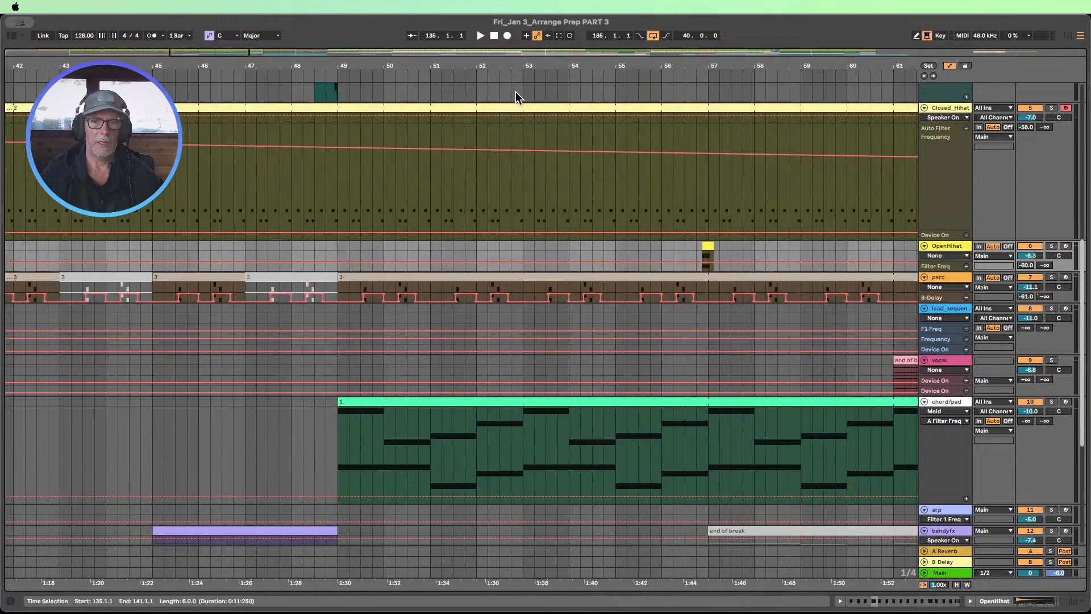
left_click_drag(517, 65, 431, 12)
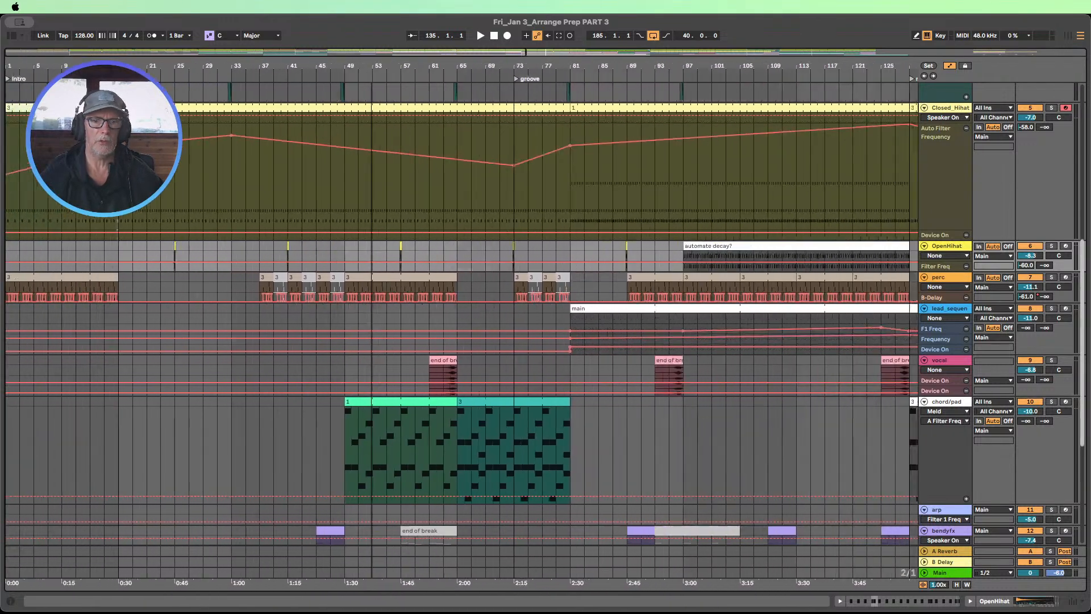
Step: Enlarge the perc track's B-Delay send automation lane and examine its on/off pattern around bars 89 to 95
left_click_drag(372, 68, 235, 67)
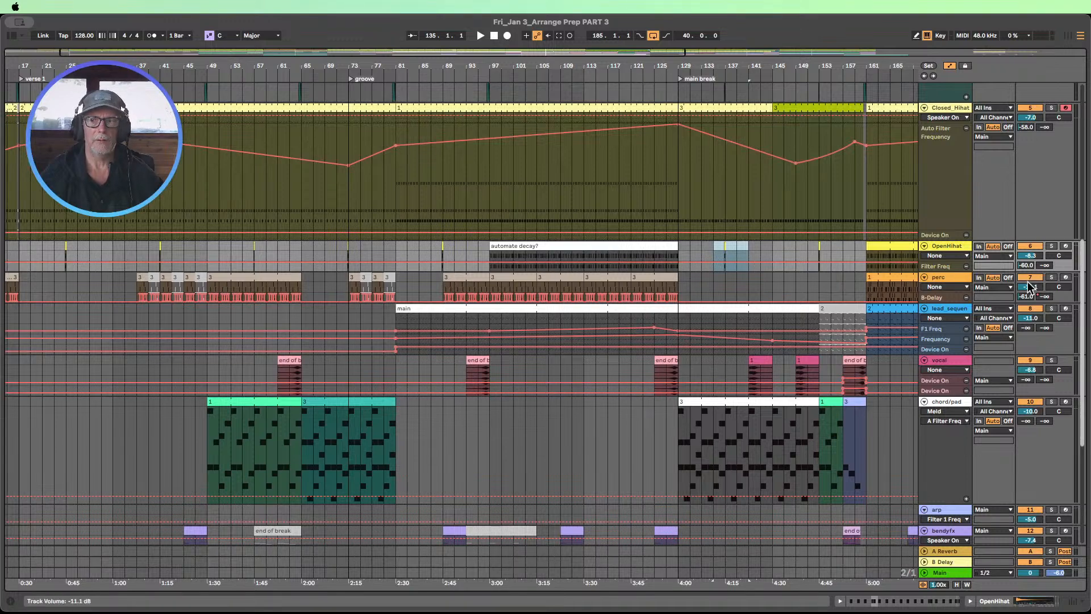
scroll(565, 353, "down", 3)
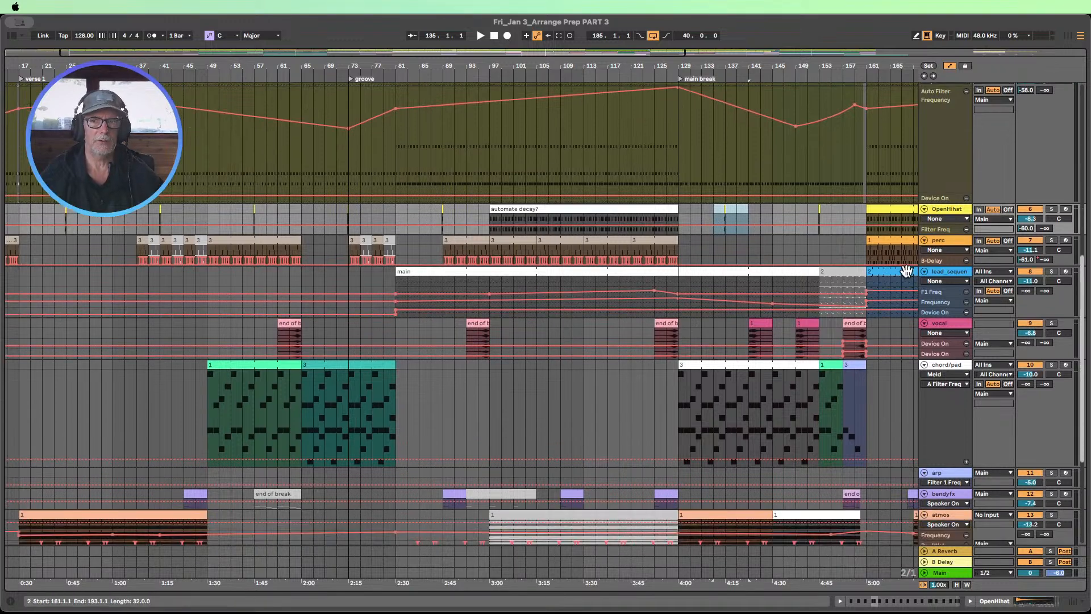
left_click_drag(936, 265, 936, 372)
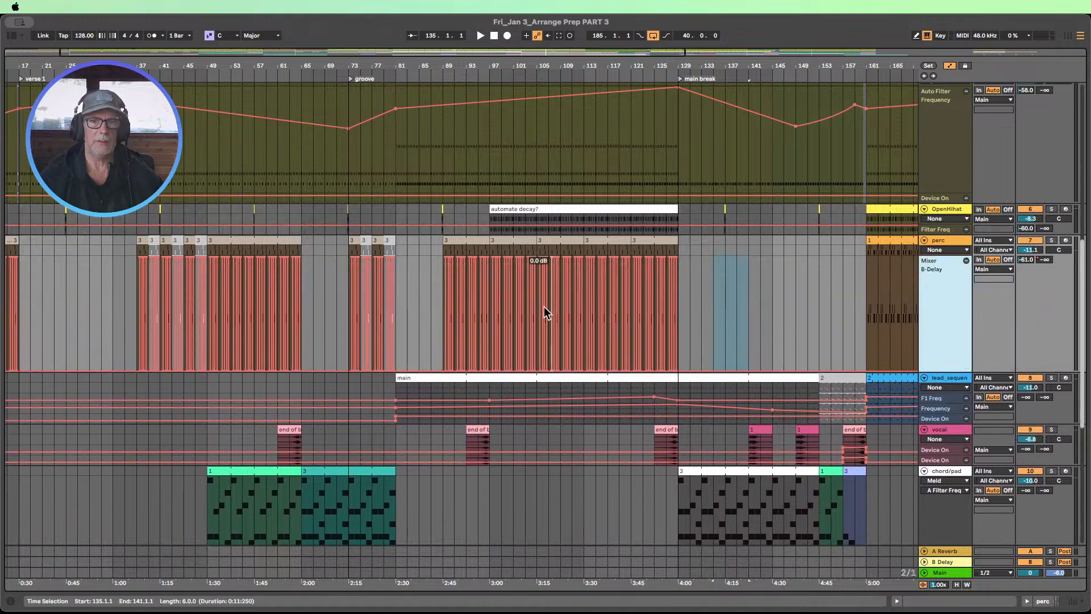
left_click_drag(447, 66, 403, 266)
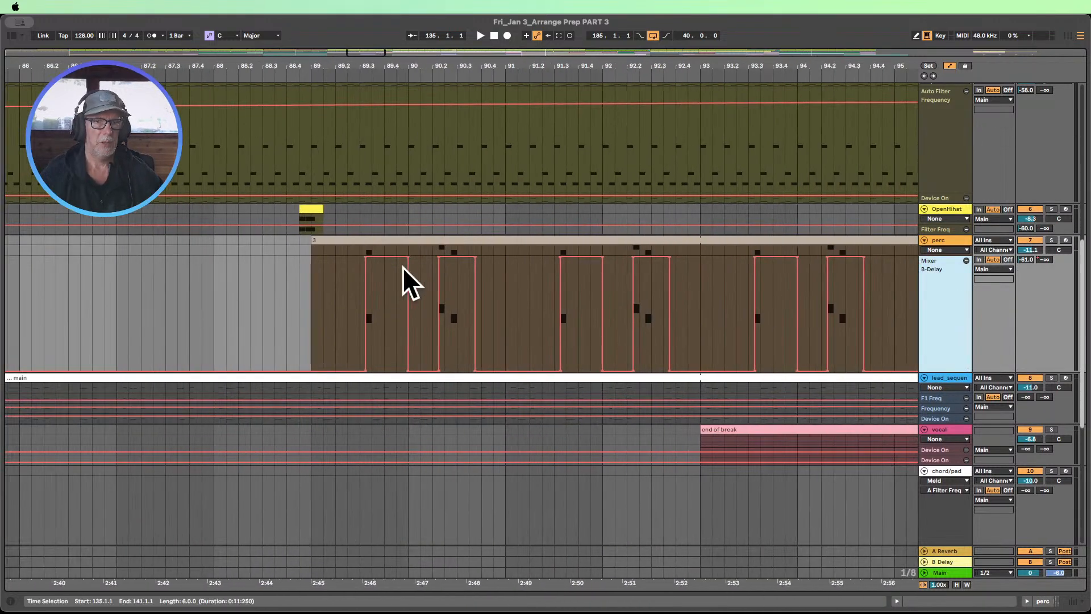
left_click_drag(413, 67, 322, 1)
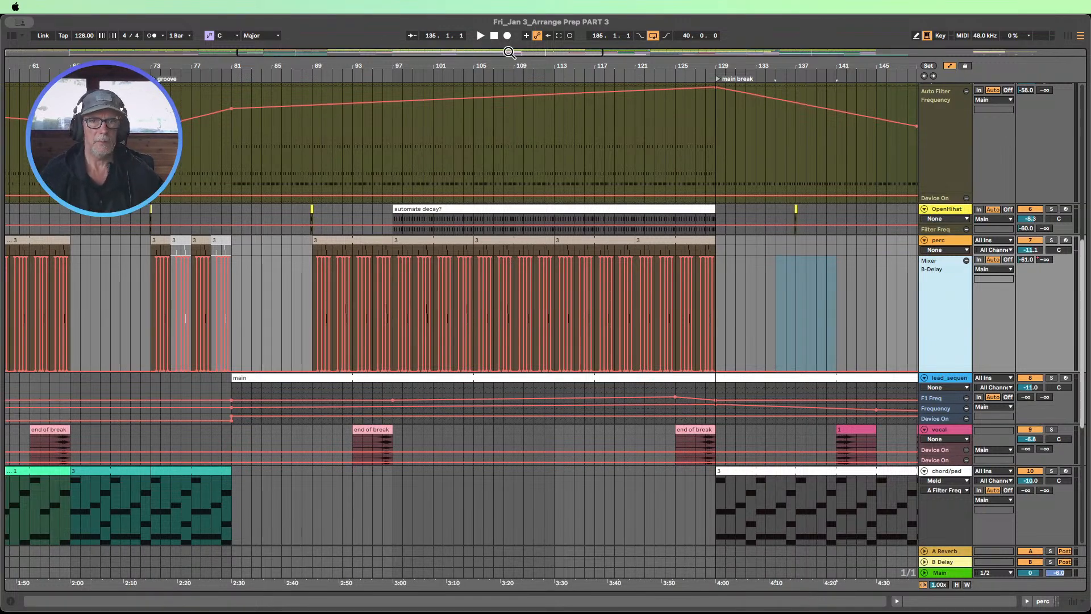
Step: Enlarge the atmos Delay Dry/Wet automation lane, solo the track, and audition its clip from the main break at bar 129
left_click_drag(373, 67, 373, 14)
scroll(595, 336, "down", 8)
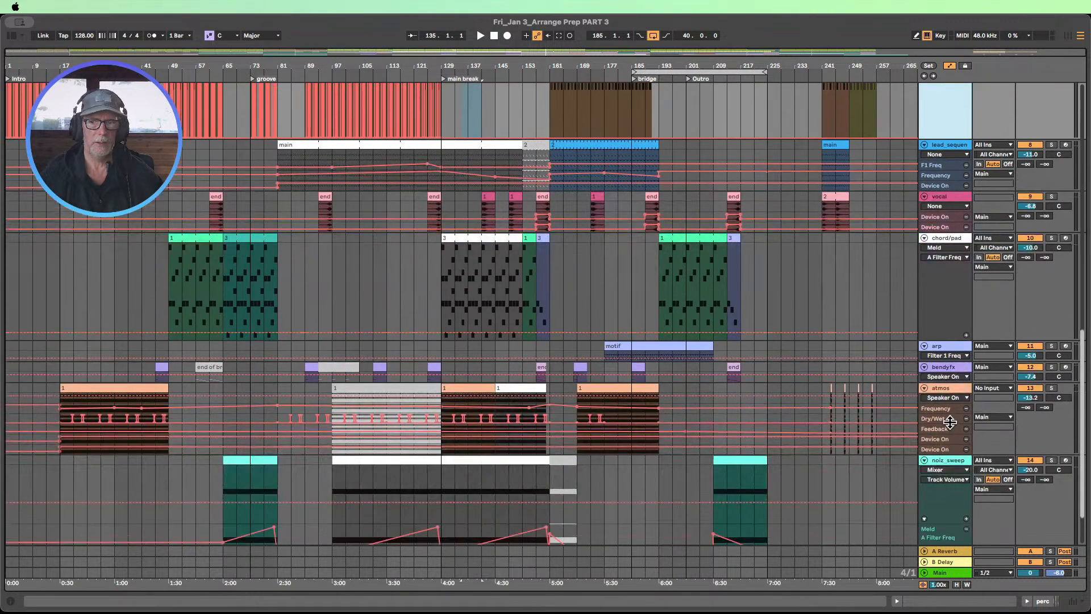
left_click_drag(952, 424, 955, 494)
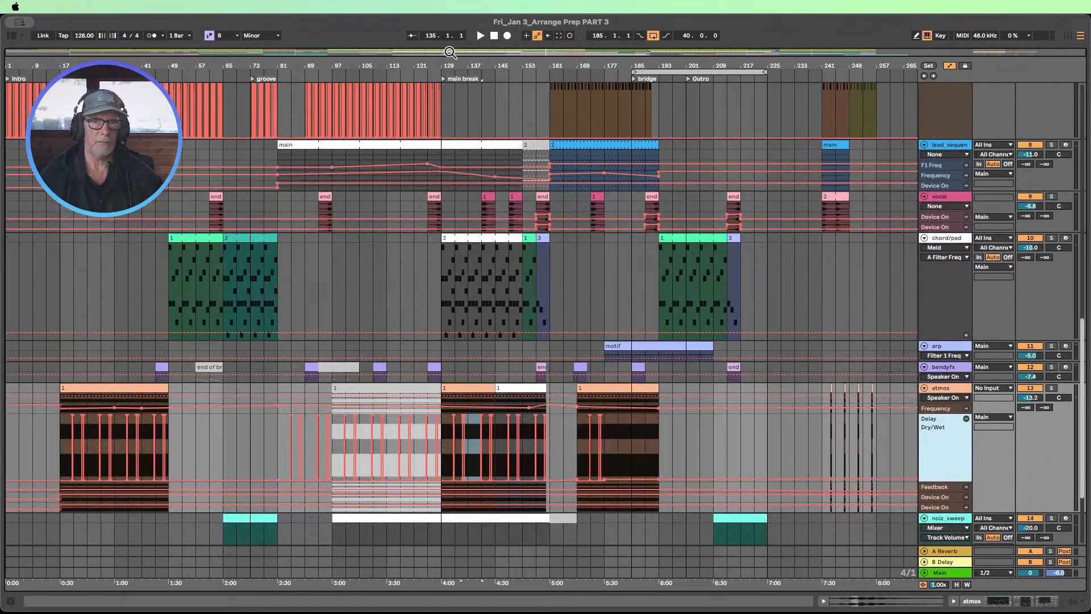
left_click_drag(475, 65, 471, 90)
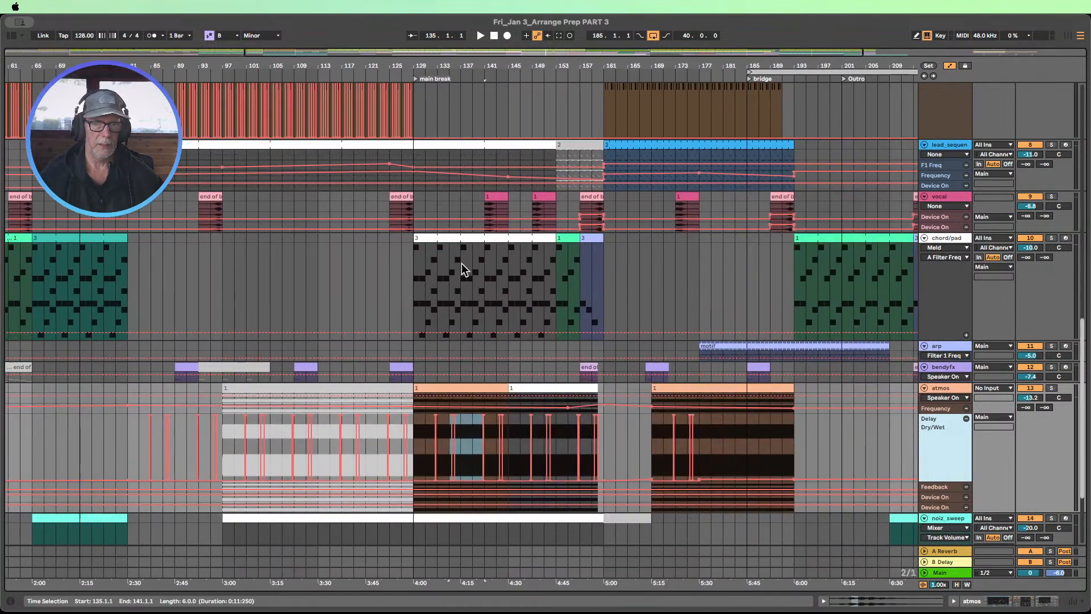
left_click(445, 388)
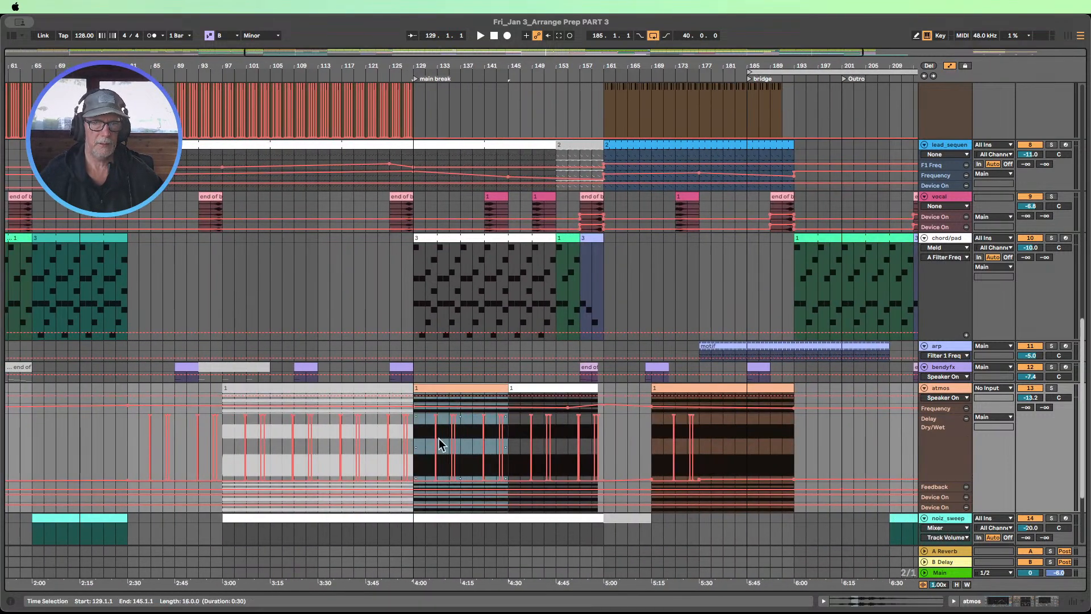
left_click(416, 73)
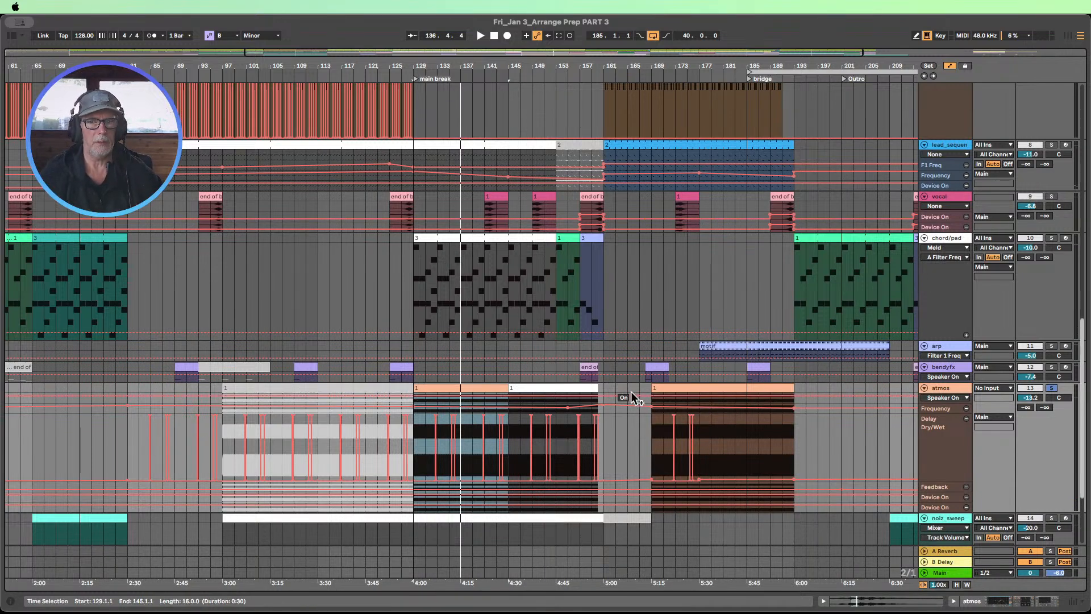
Step: Duplicate the atmos Delay Dry/Wet automation of bars 169 to 177 twice so the pattern runs up to bar 193
left_click_drag(653, 425, 698, 428)
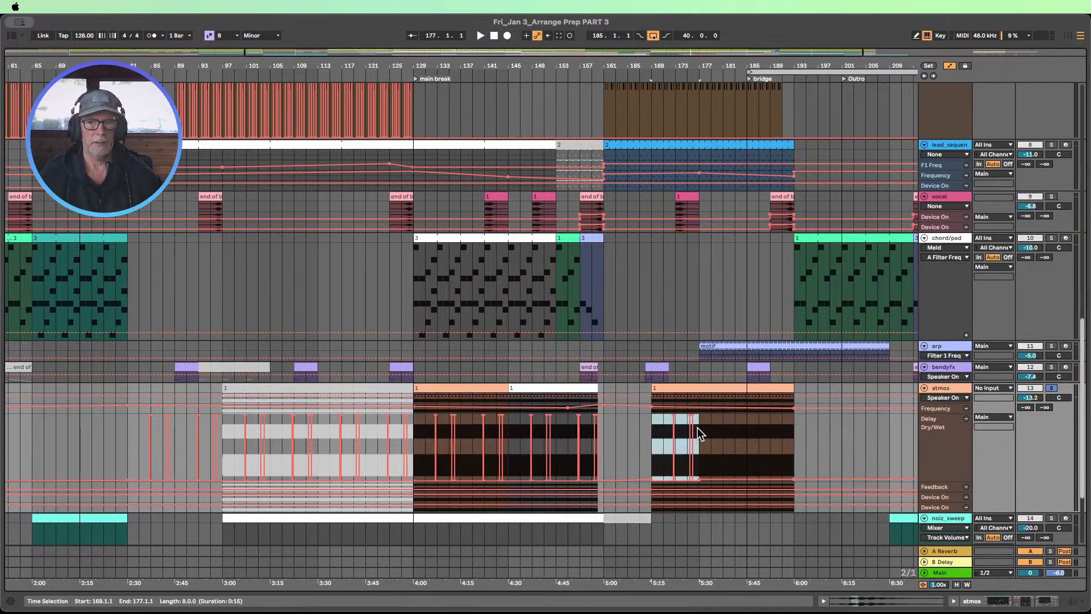
key("super+d")
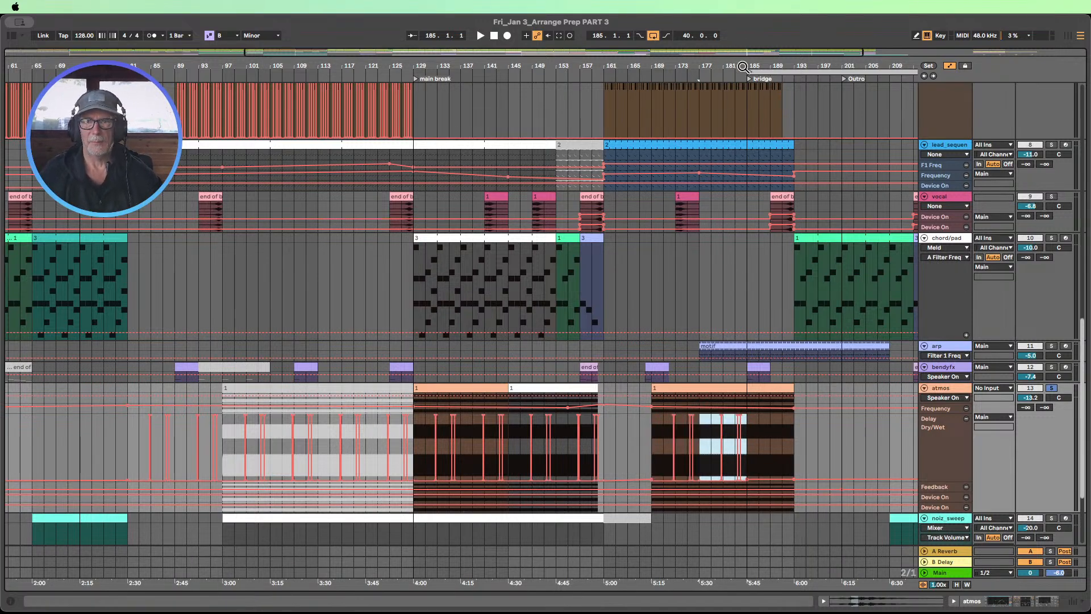
left_click_drag(744, 67, 463, 62)
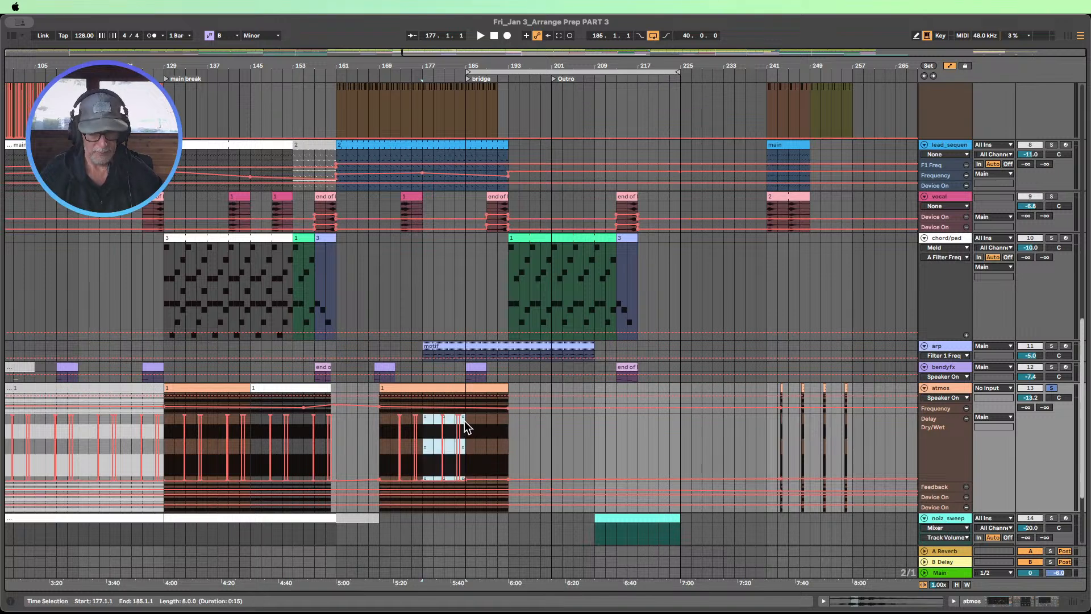
key("super+d")
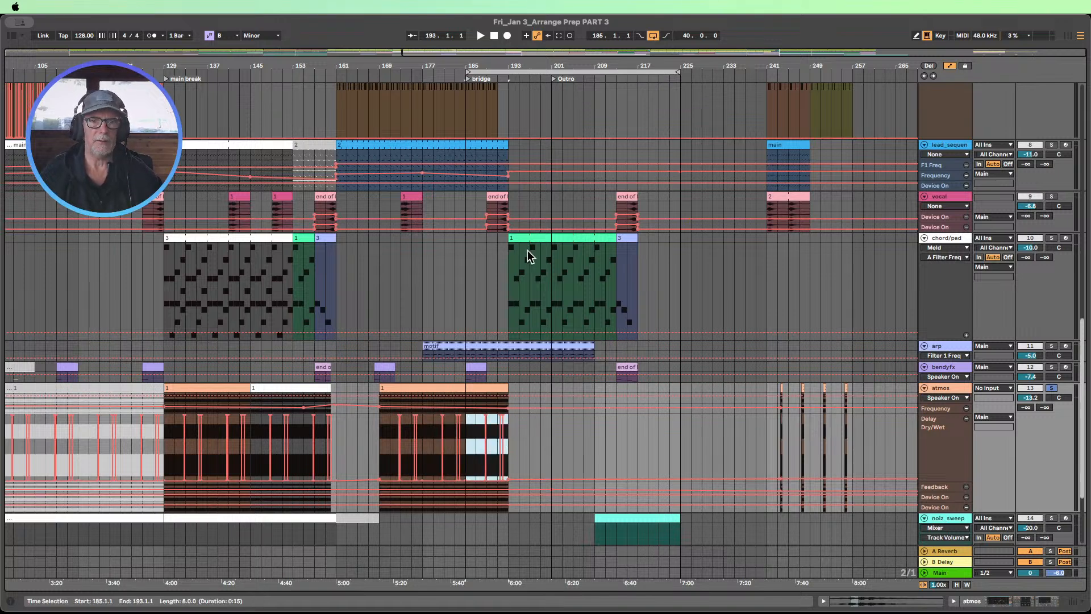
Step: Check the atmos track's mixer and effect devices in Session View, and return to the arrangement
scroll(528, 247, "down", 5)
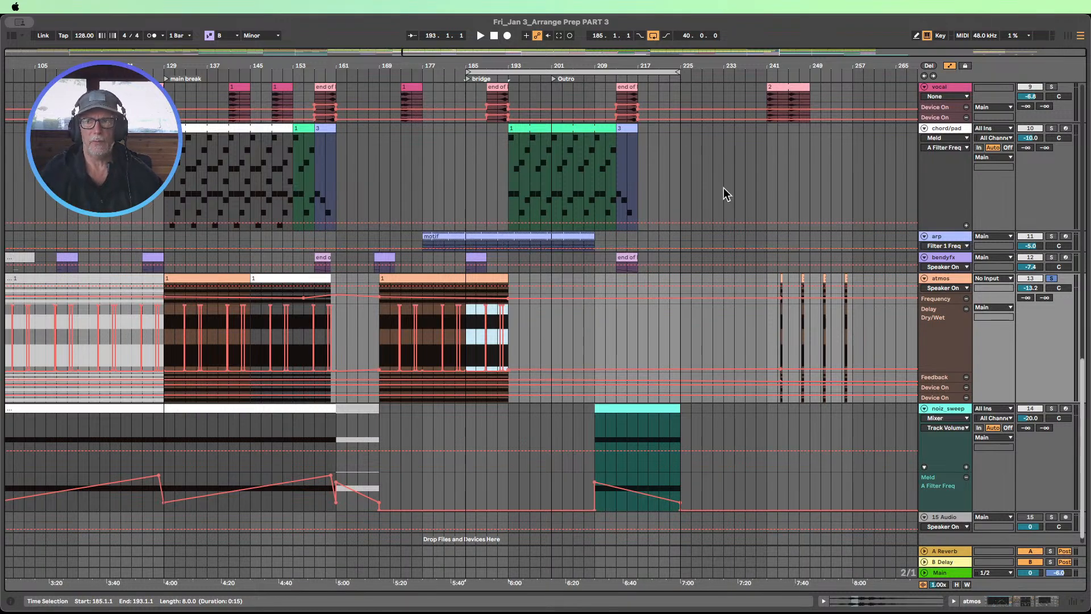
left_click(1069, 35)
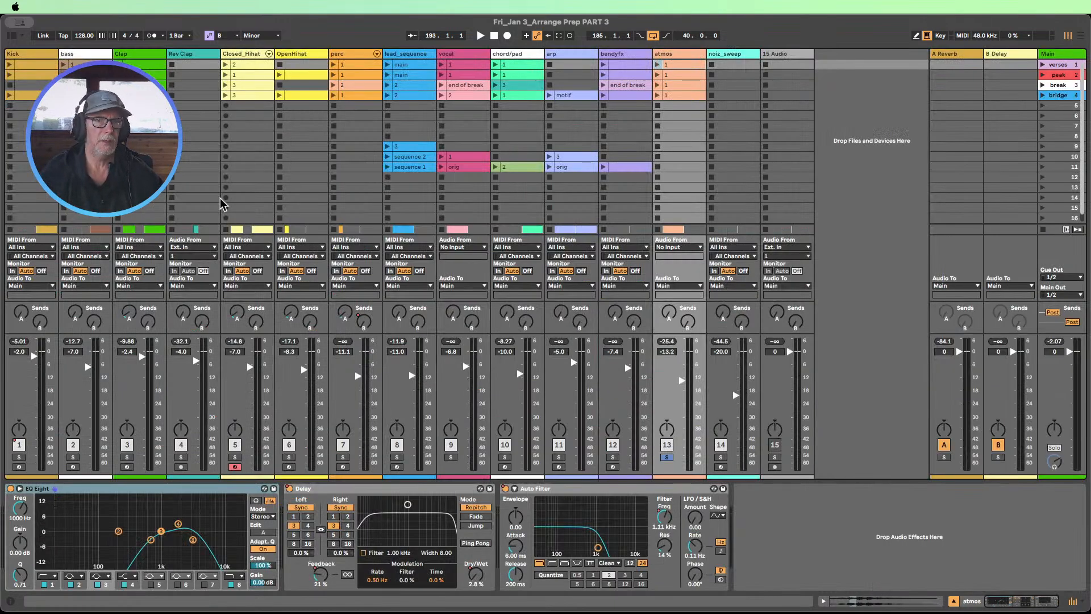
left_click(1081, 35)
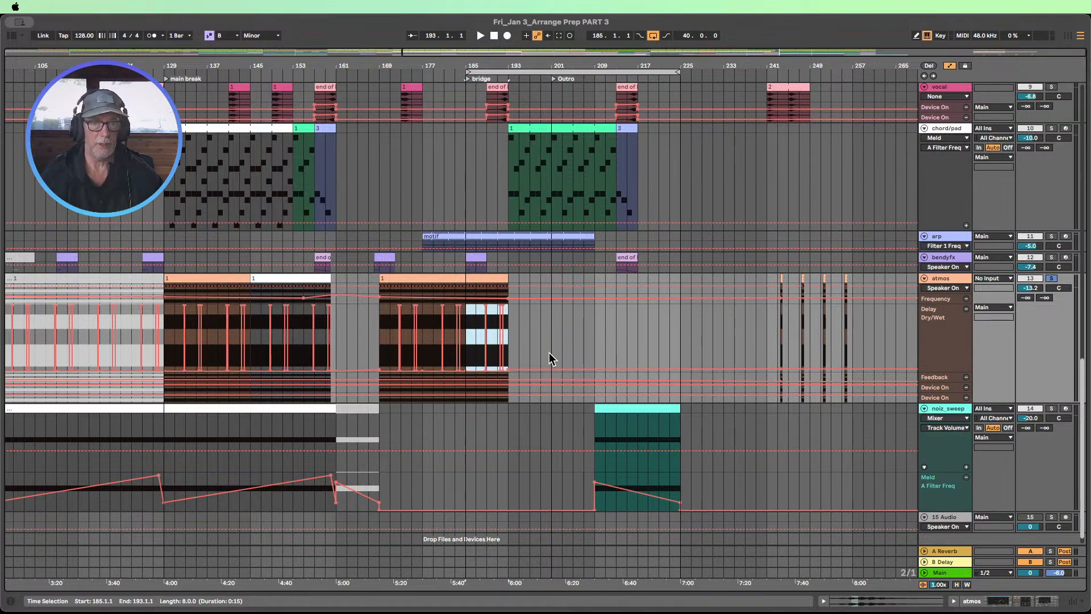
Step: Fit the track heights to the window, play from the bridge marker at bar 185, and take the atmos track out of solo
scroll(549, 353, "up", 10)
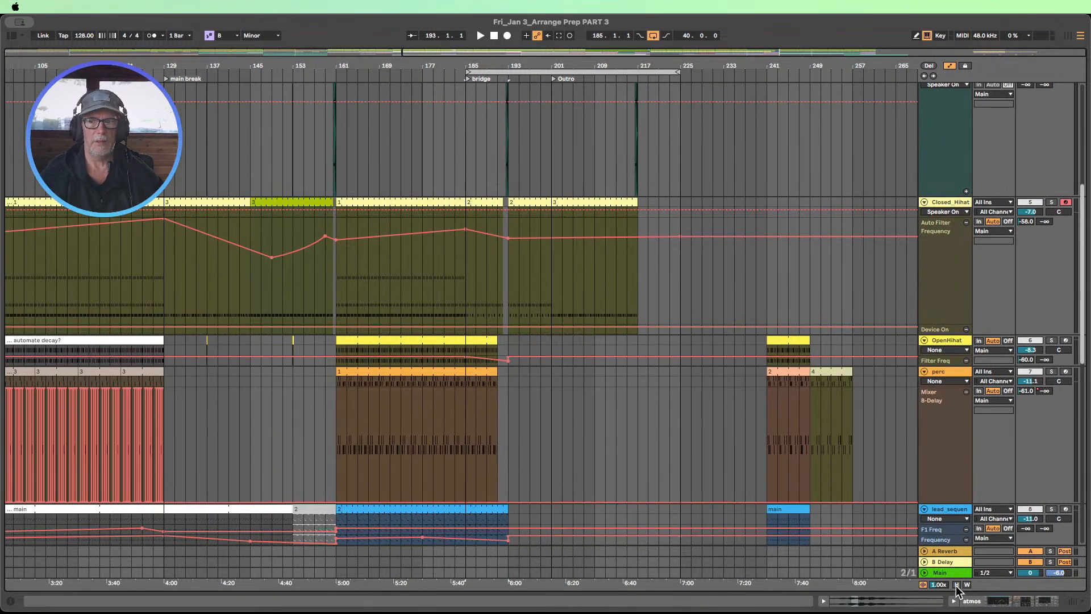
left_click(956, 585)
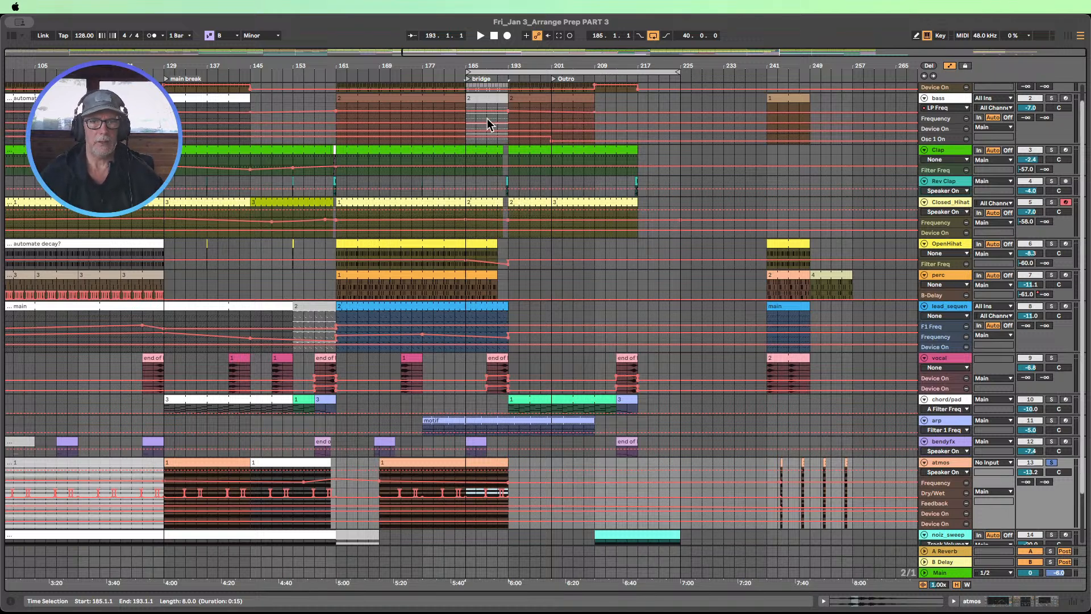
left_click(472, 79)
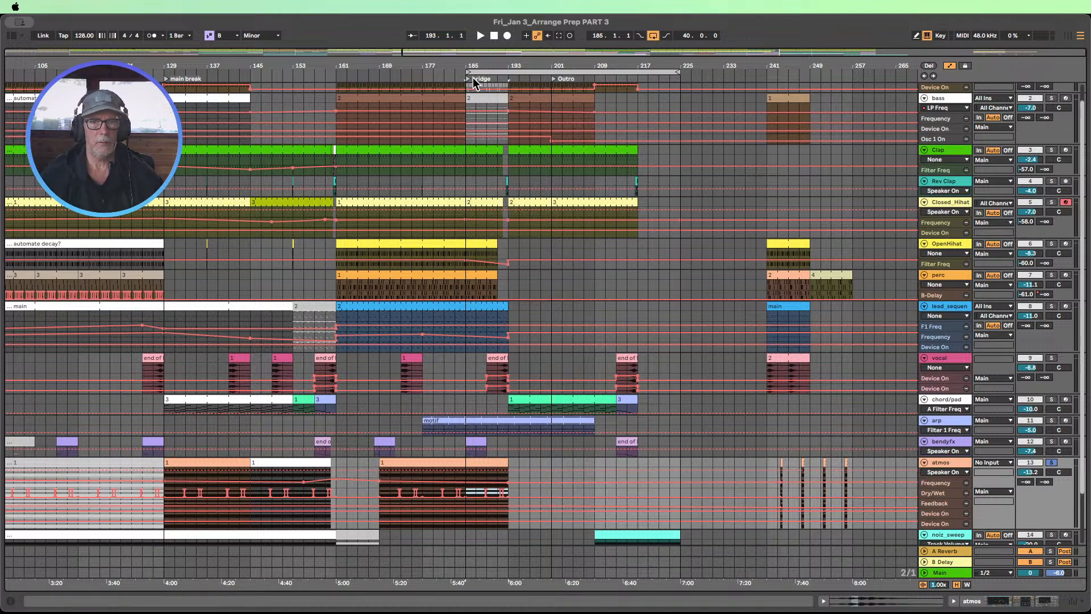
left_click(480, 36)
key("minus")
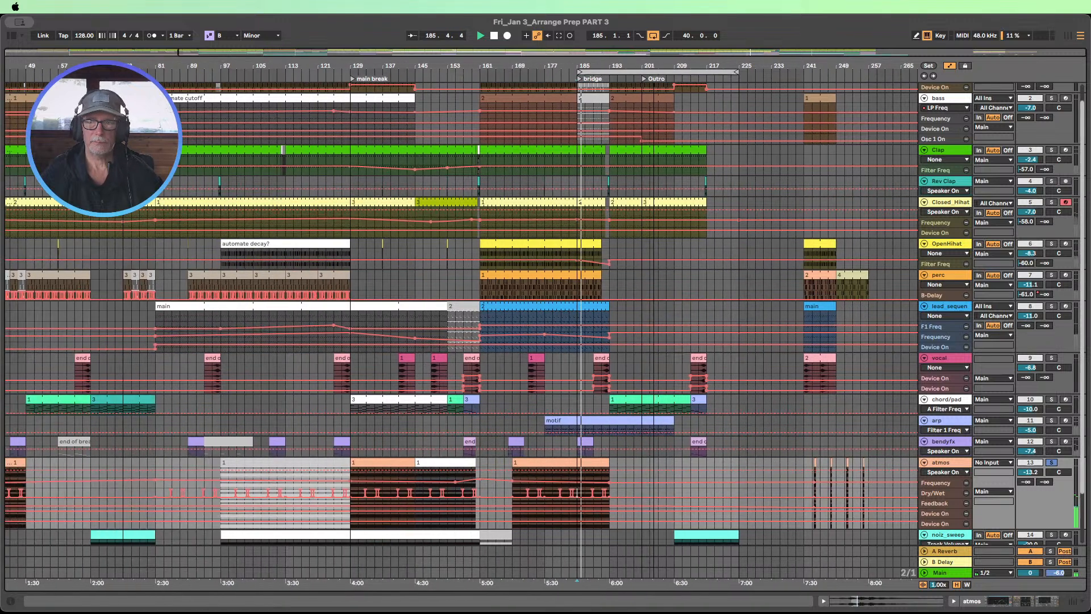
left_click(1051, 462)
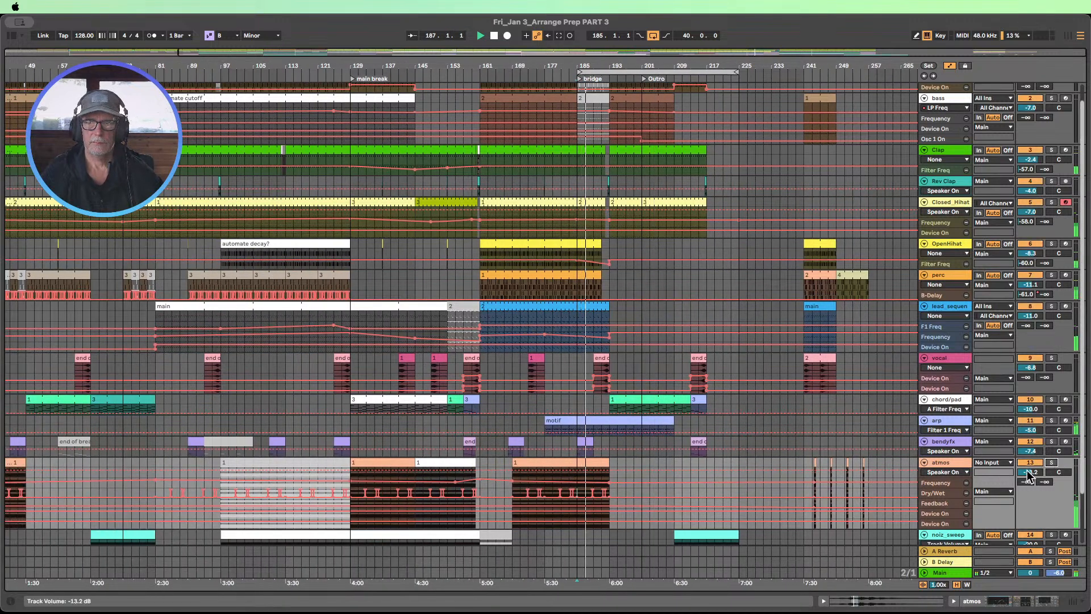
Step: Hide the automation lanes to show compact clips on all tracks, focused on the main break, bridge and outro
scroll(764, 319, "down", 3)
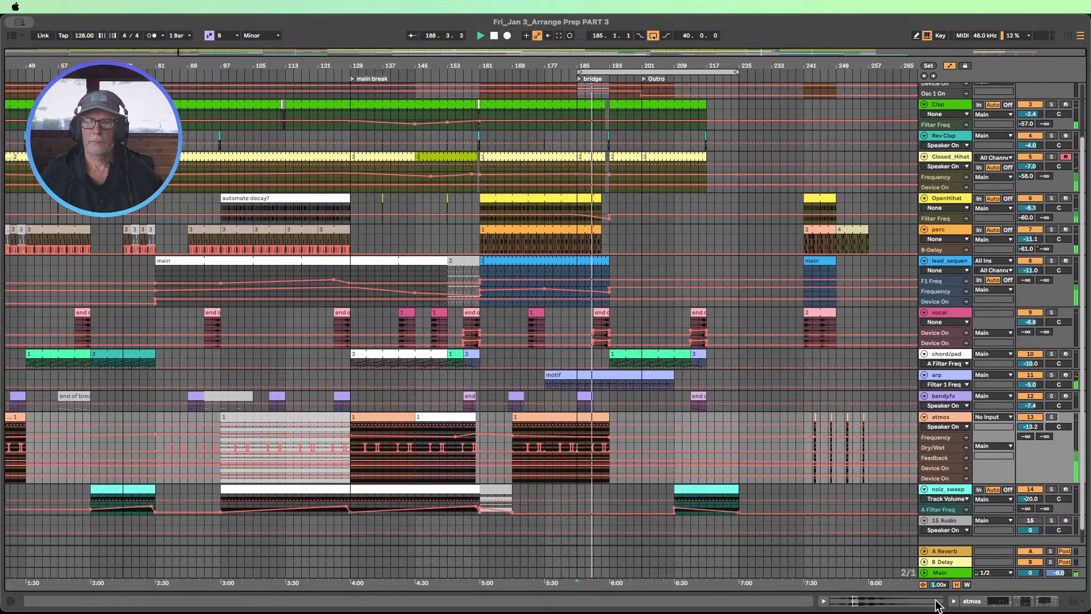
left_click(957, 585)
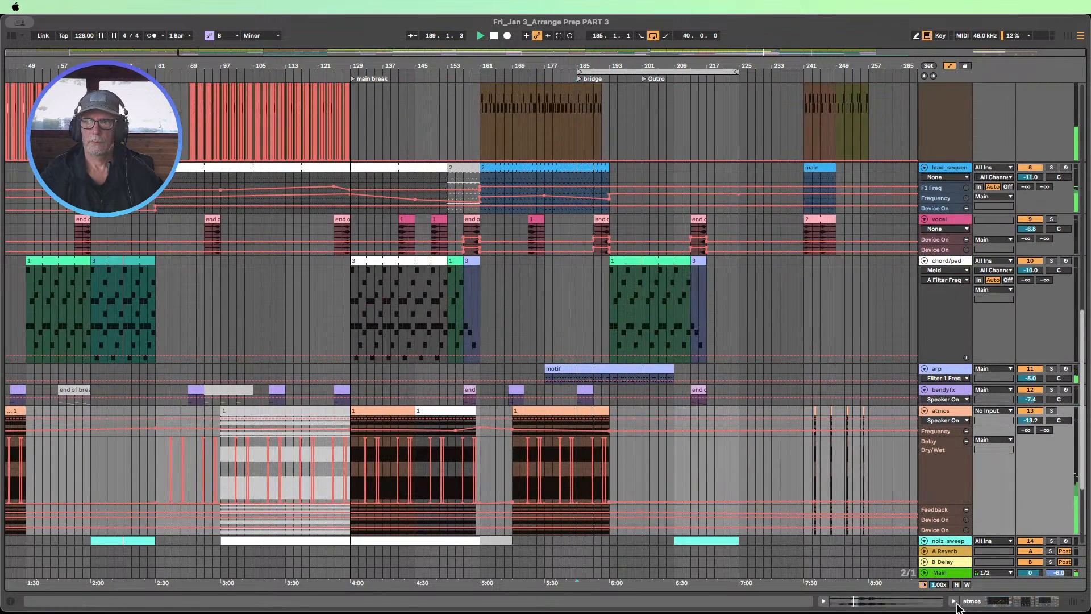
scroll(762, 407, "up", 6)
scroll(762, 407, "down", 2)
left_click(957, 585)
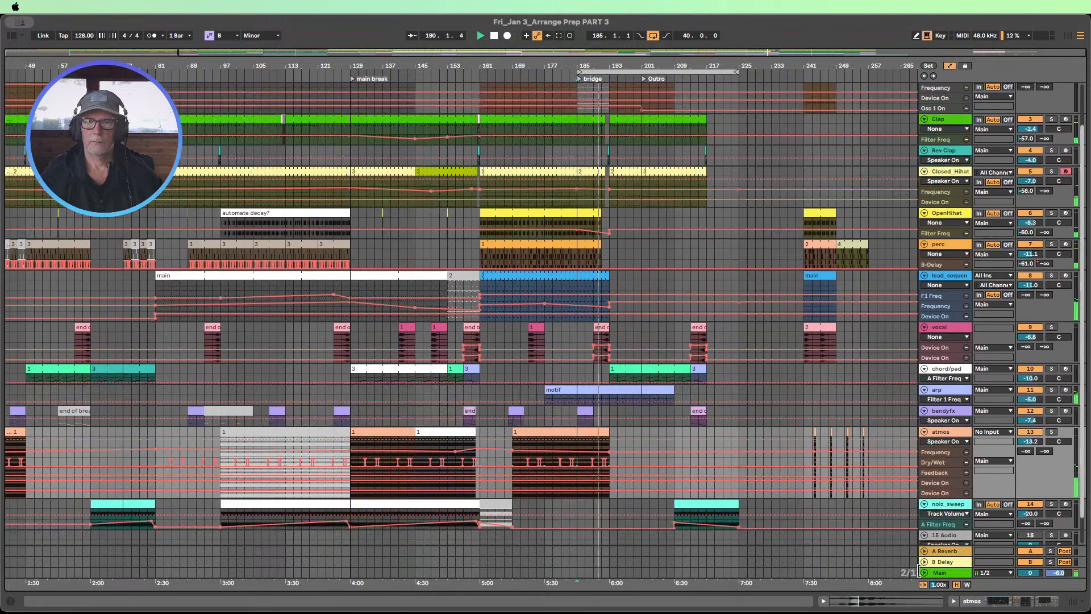
left_click(950, 65)
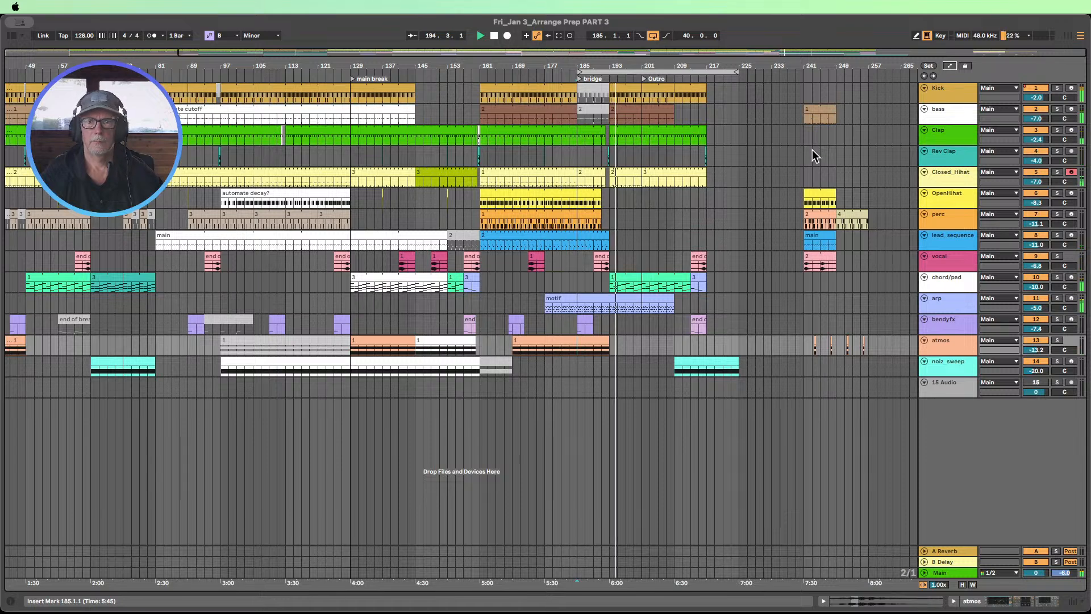
left_click_drag(639, 67, 639, 102)
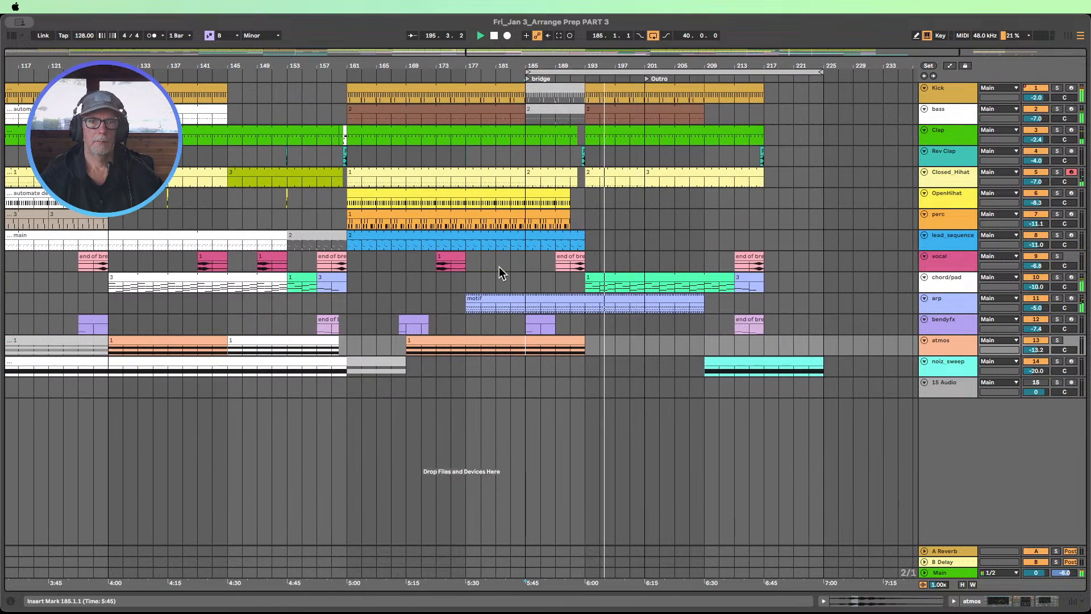
Step: Copy the OpenHihat hit selection from bars 151–155 to bars 195–199 and audition it by playing from bar 193
left_click_drag(273, 198, 300, 200)
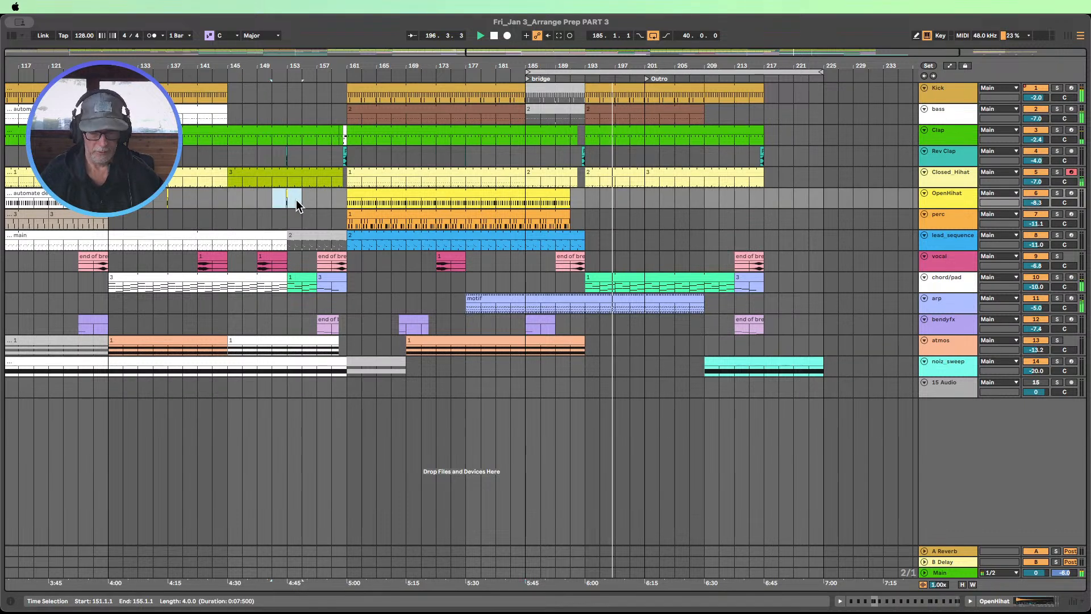
left_click_drag(602, 197, 628, 199)
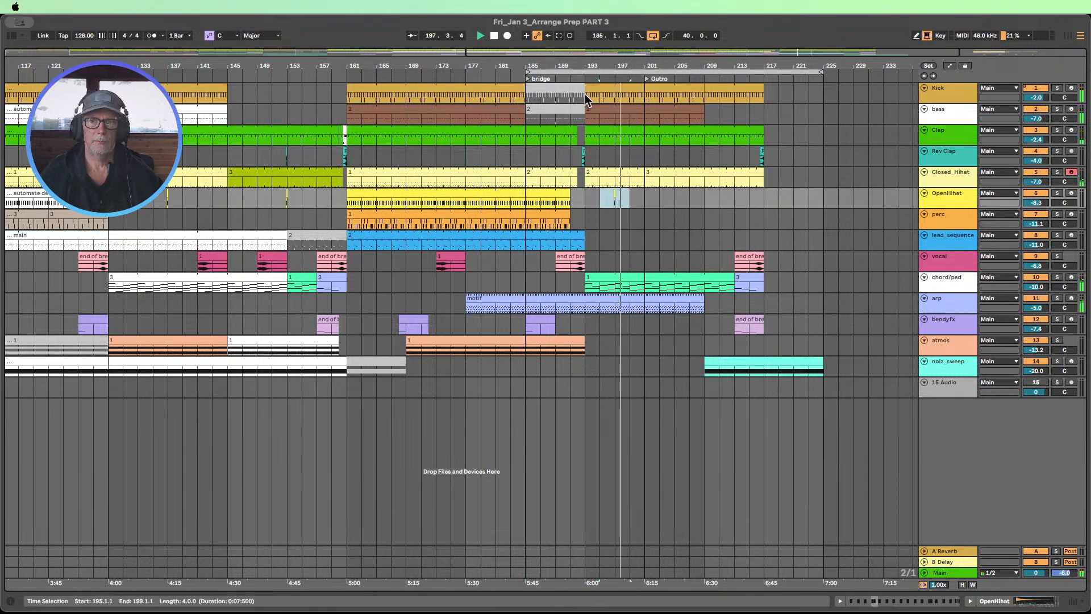
left_click(581, 76)
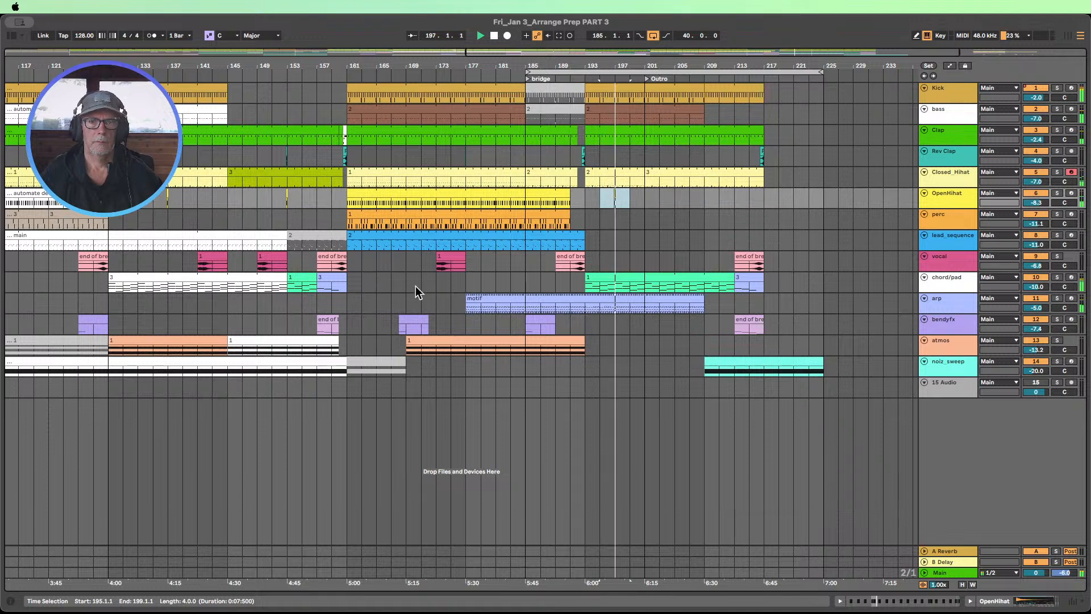
Step: Move the short vocal clip from bar 173 to bar 199, just before the Outro marker
left_click(444, 260)
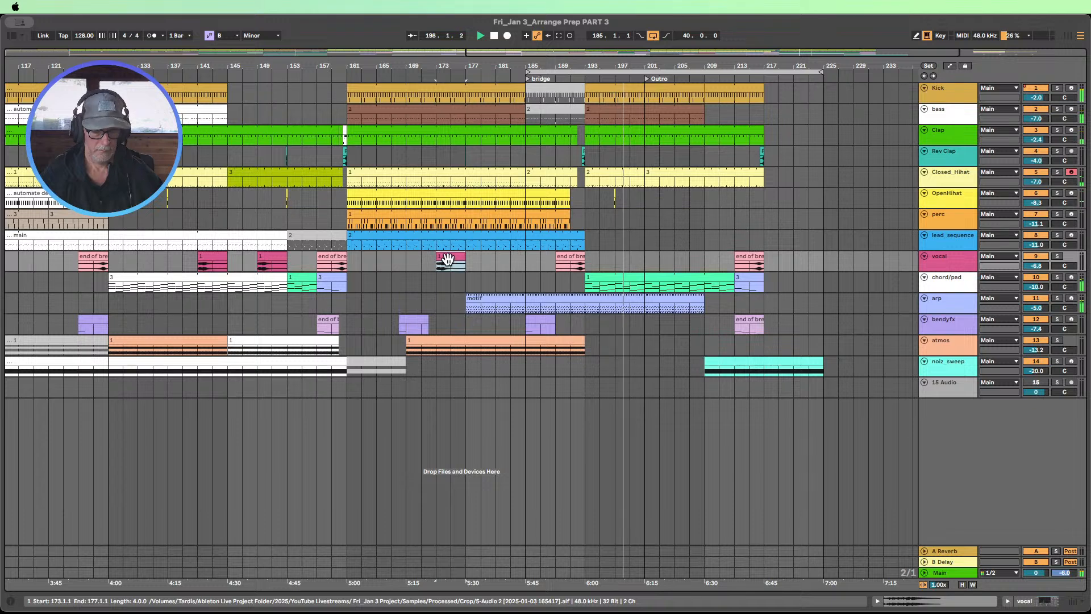
left_click_drag(449, 260, 643, 260)
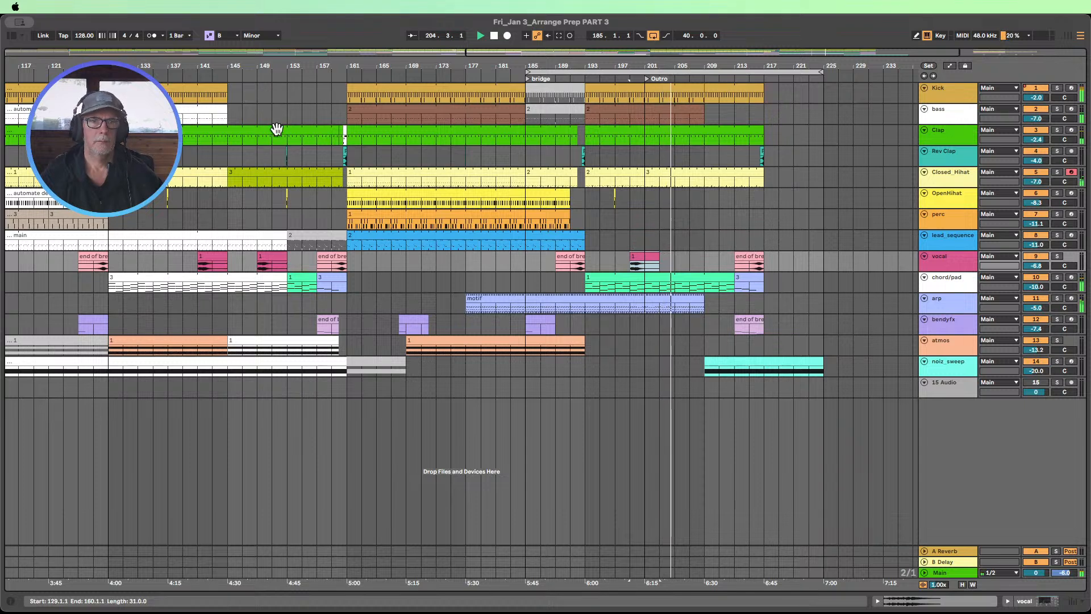
Step: Stop playback and colour the Clap fill section from bar 159 to bar 161 white
left_click_drag(333, 139, 343, 139)
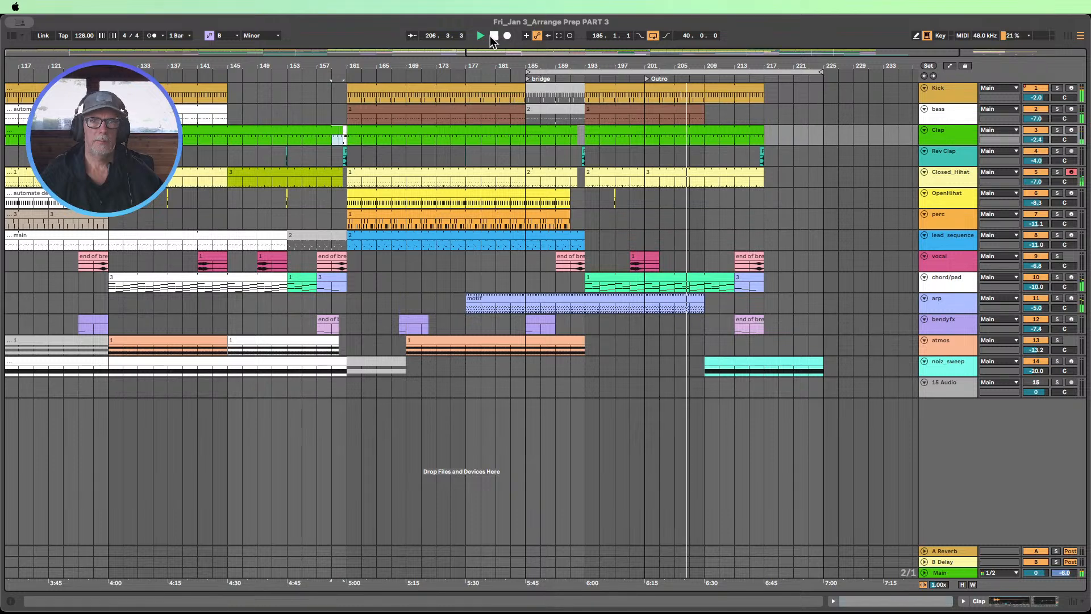
left_click_drag(331, 141, 348, 137)
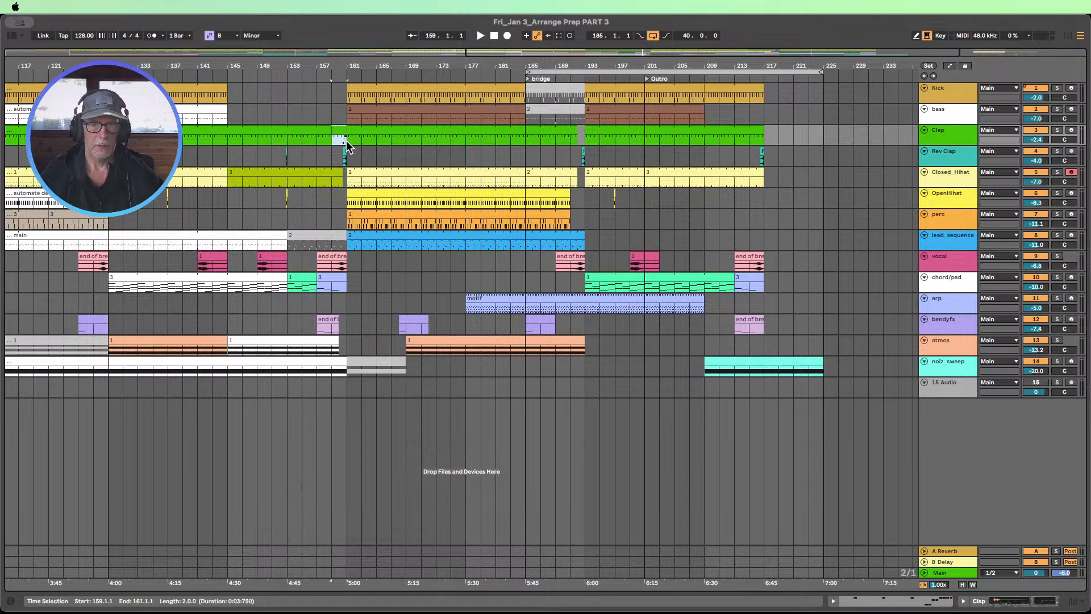
right_click(339, 132)
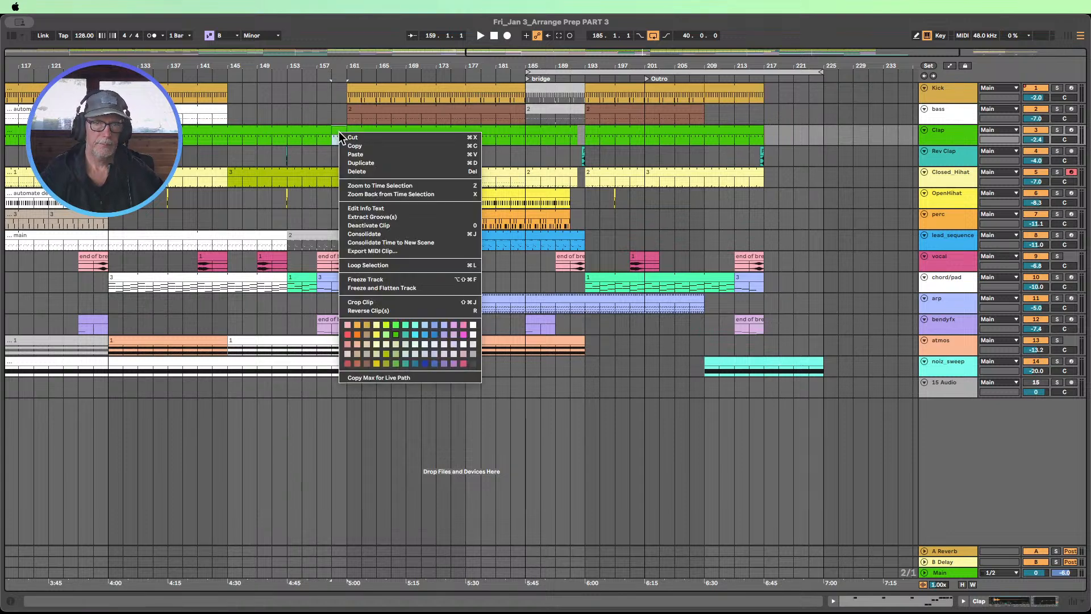
left_click(472, 327)
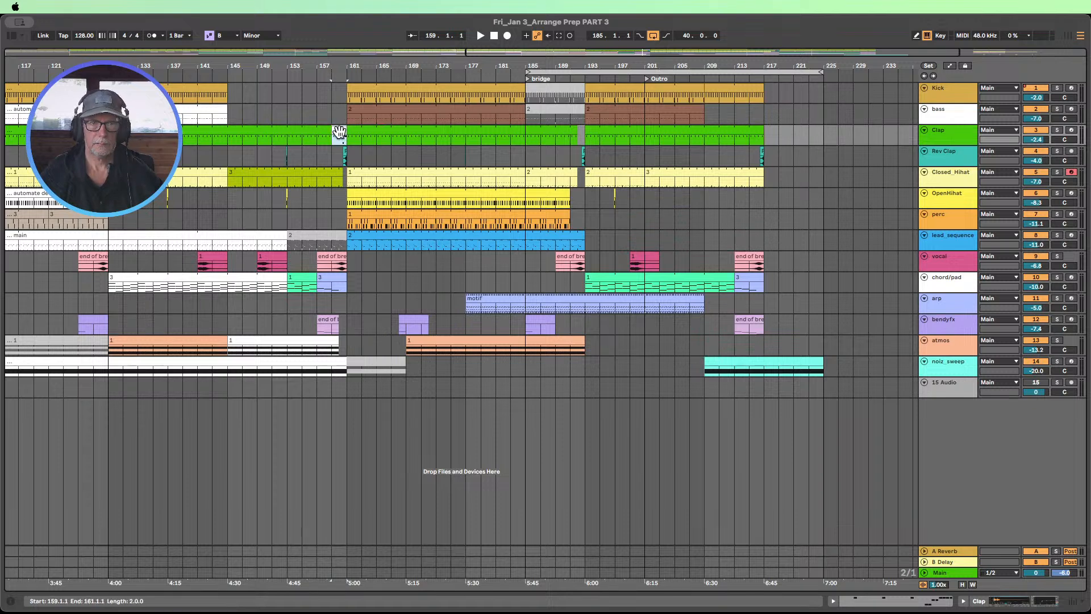
Step: Copy the white Clap fill from bars 159–161 to bars 207–209, and play from about bar 199
left_click_drag(339, 132, 698, 142)
left_click(635, 78)
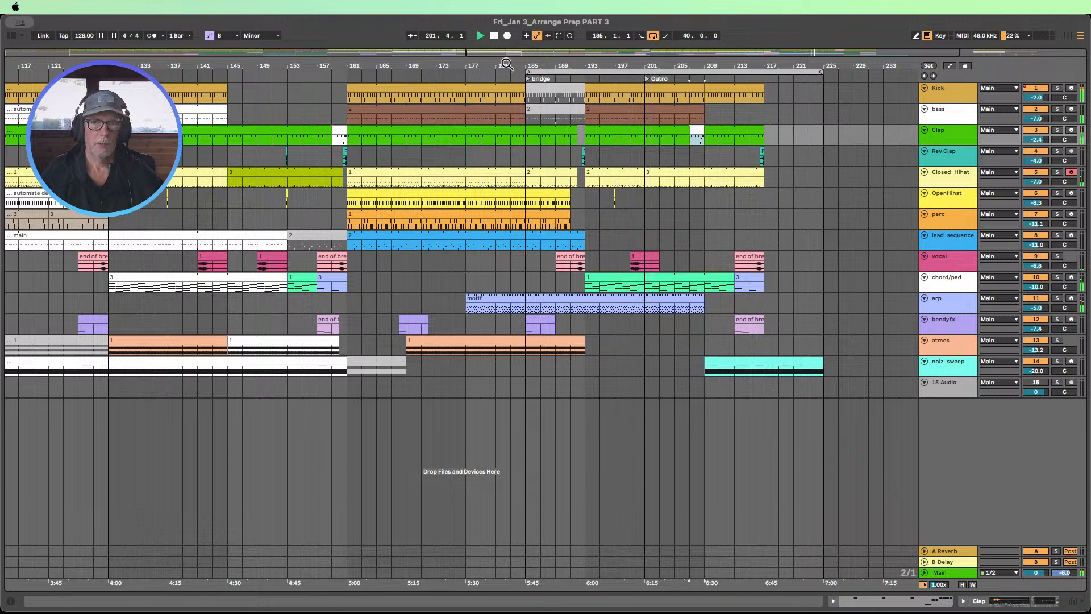
left_click(495, 36)
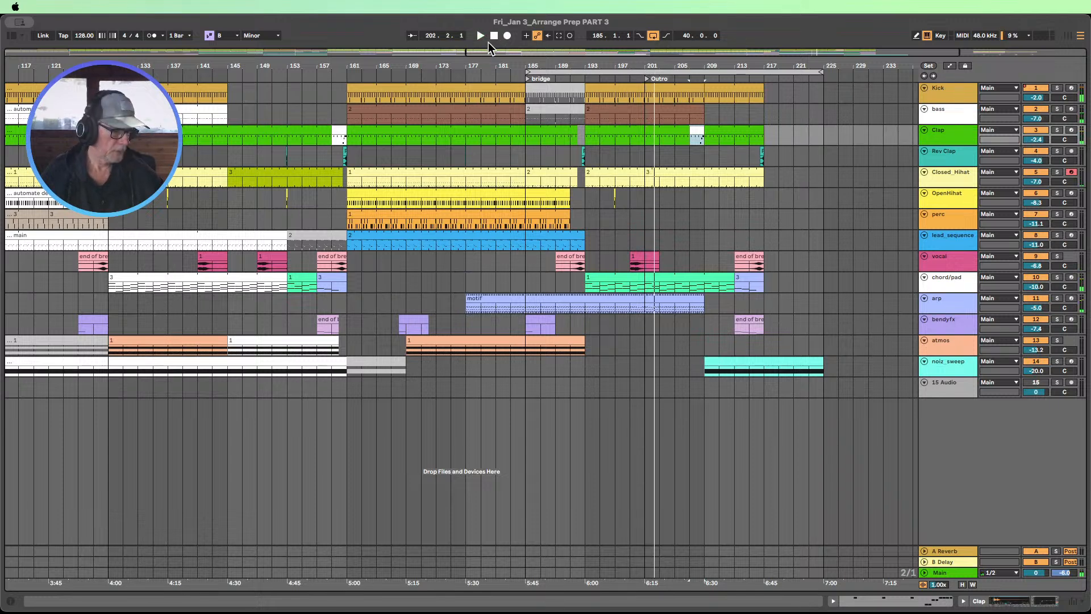
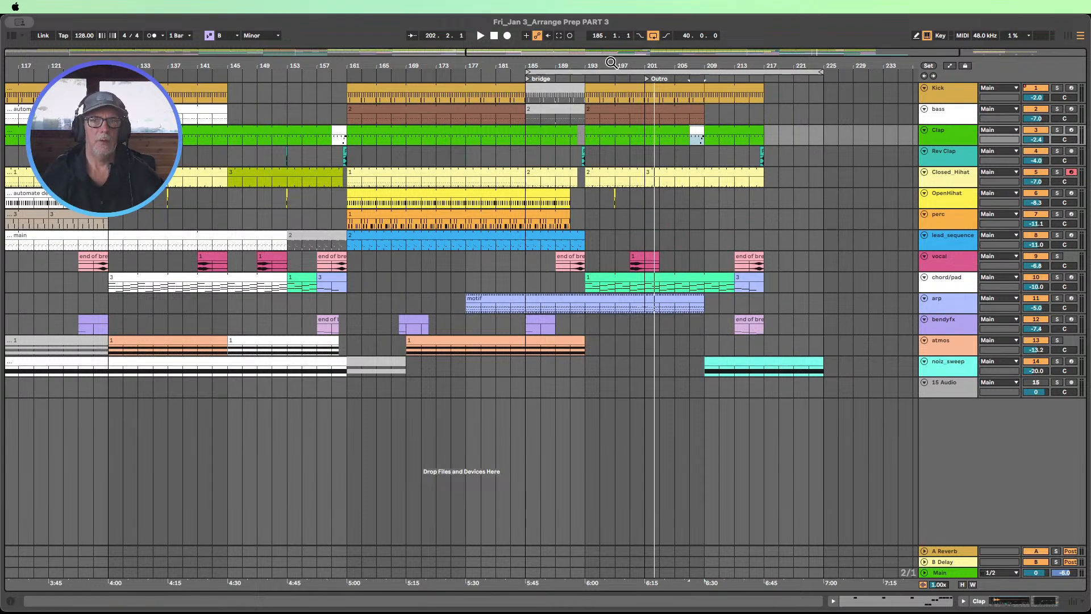
Step: Try to move the short OpenHihat fill clip from just before bar 197 back to bar 196
left_click_drag(611, 62, 571, 203)
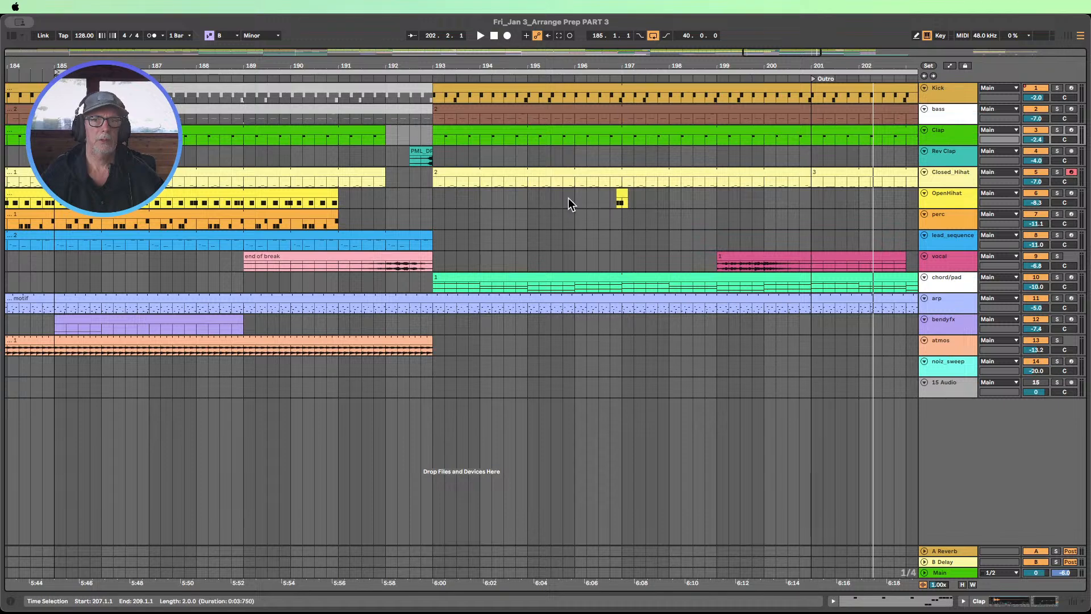
left_click_drag(564, 66, 565, 80)
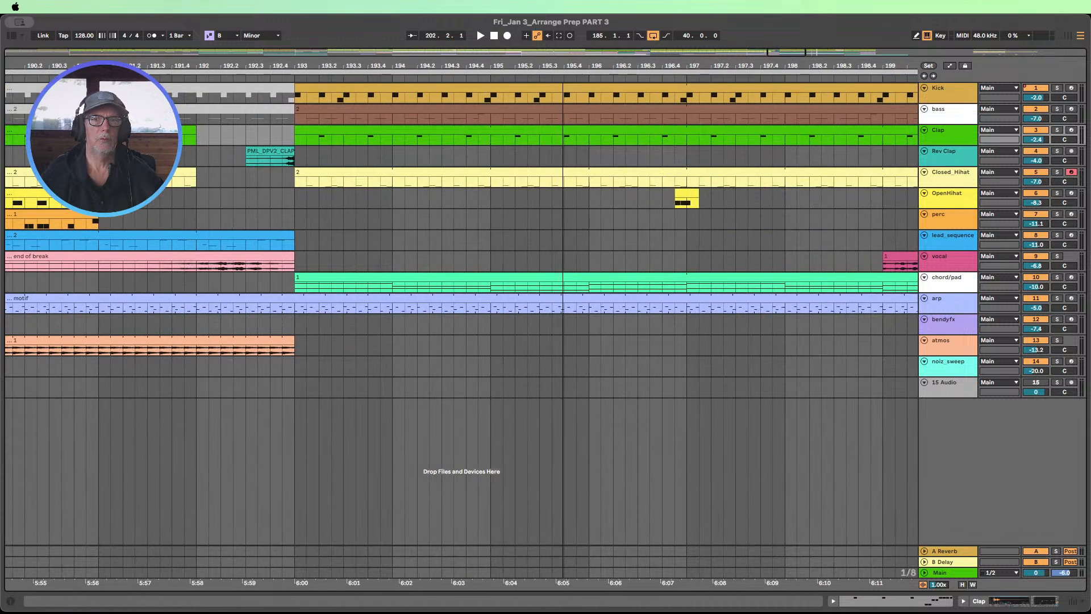
left_click(948, 183)
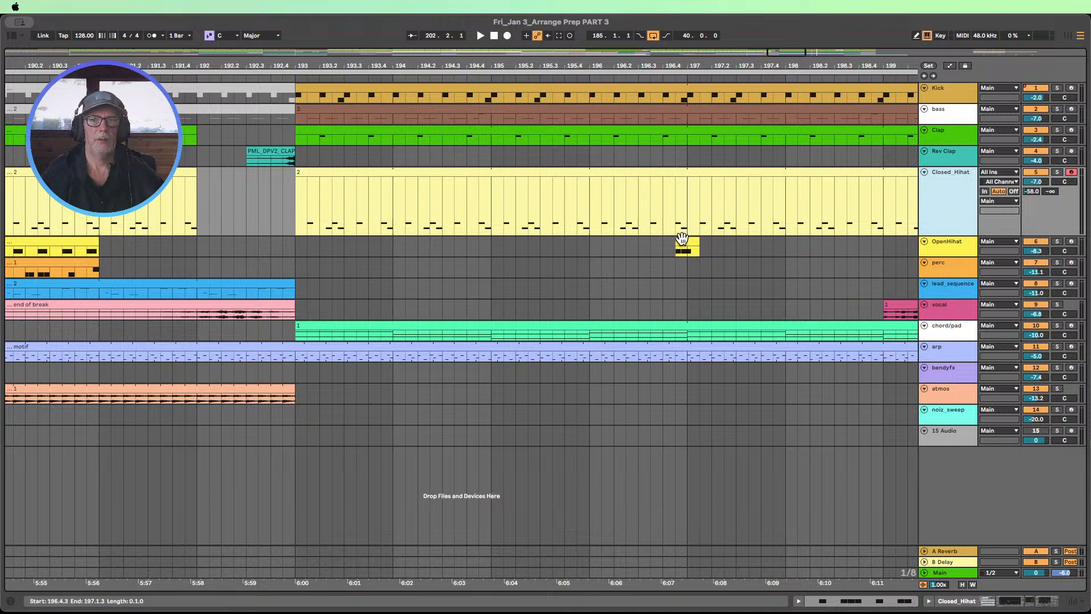
mouse_move(682, 237)
left_mouse_down()
mouse_move(633, 251)
mouse_move(655, 250)
mouse_move(648, 240)
mouse_move(689, 253)
mouse_move(604, 247)
left_mouse_up()
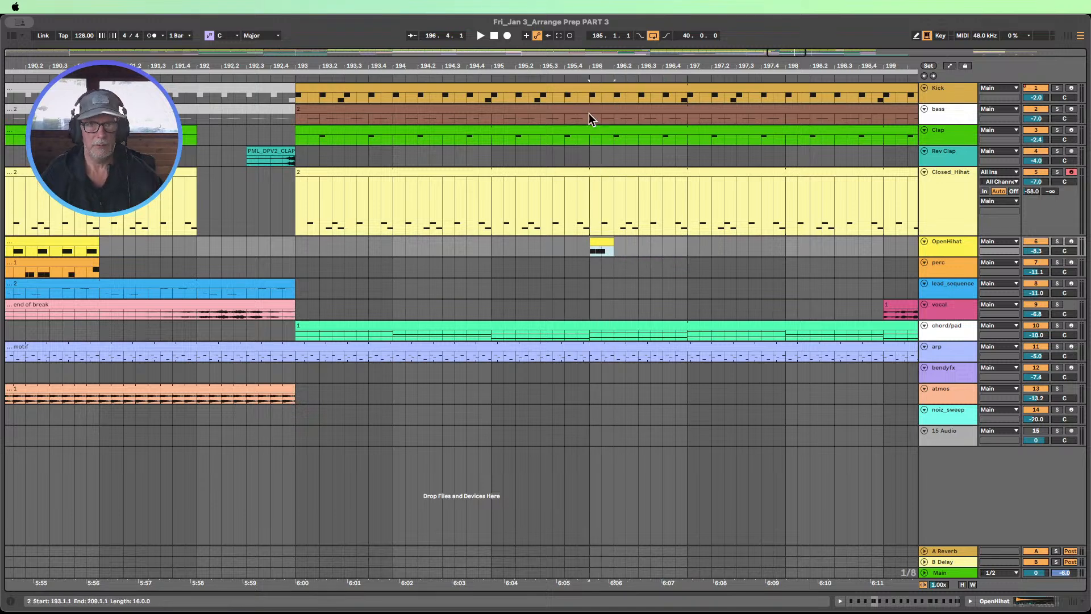
mouse_move(592, 156)
left_mouse_down()
mouse_move(607, 158)
mouse_move(578, 156)
left_mouse_up()
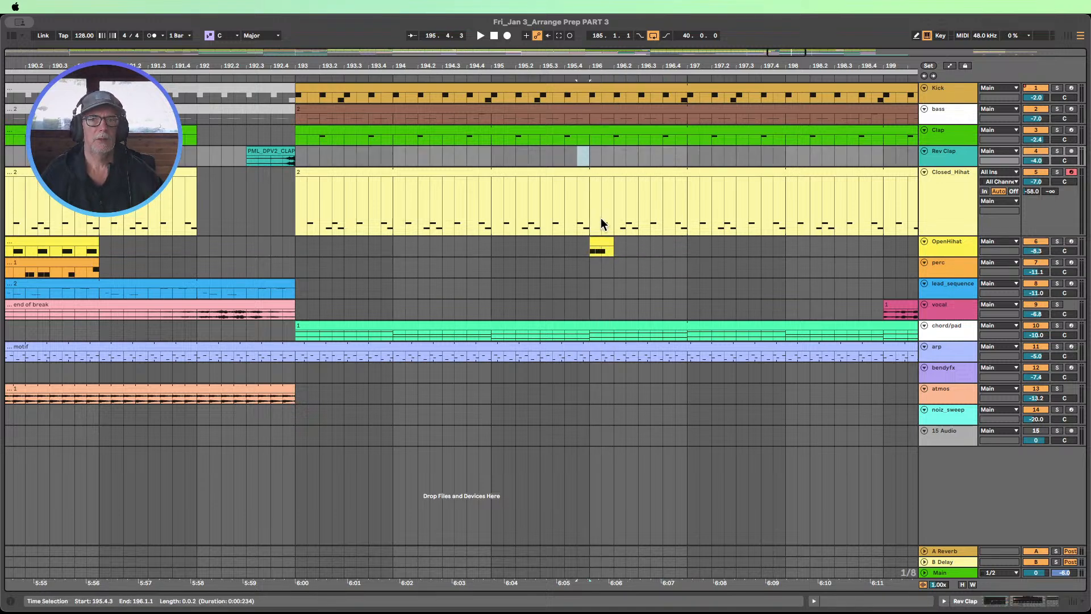
left_click_drag(579, 65, 568, 66)
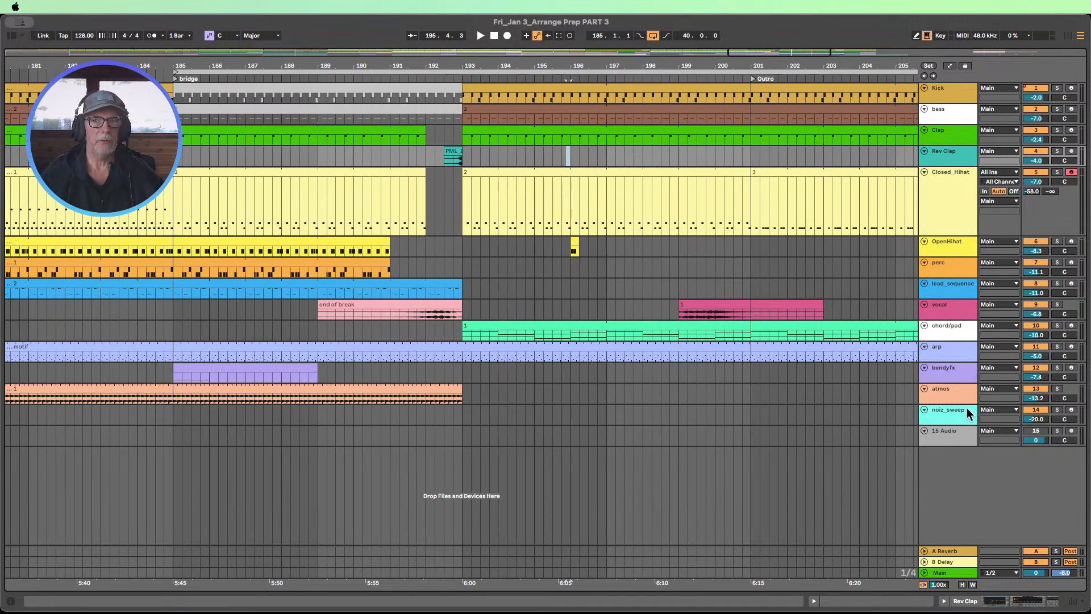
Step: Undo the last moves of the short OpenHihat fill clip
key("super+z")
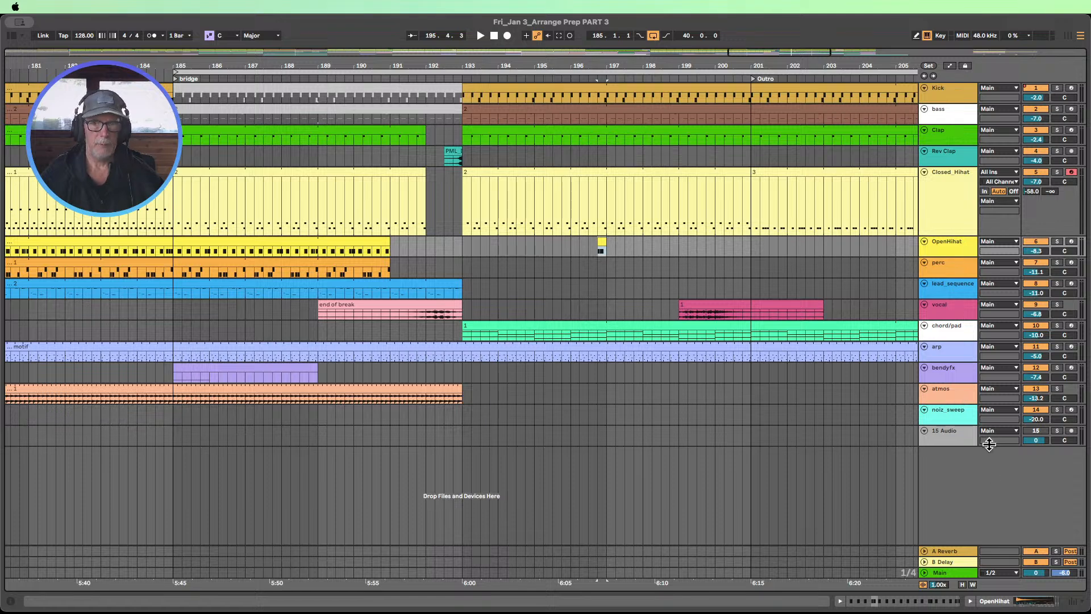
key("super+z")
key("super+z")
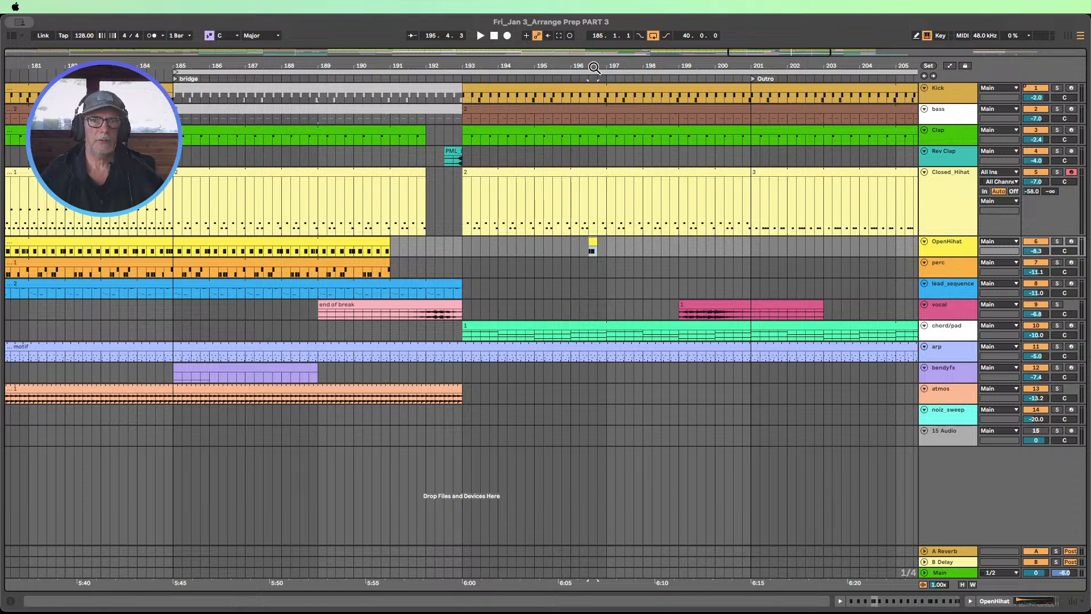
Step: Show the automation lanes on all tracks and enlarge the atmos track's Delay Dry/Wet lane
left_click_drag(594, 65, 621, 36)
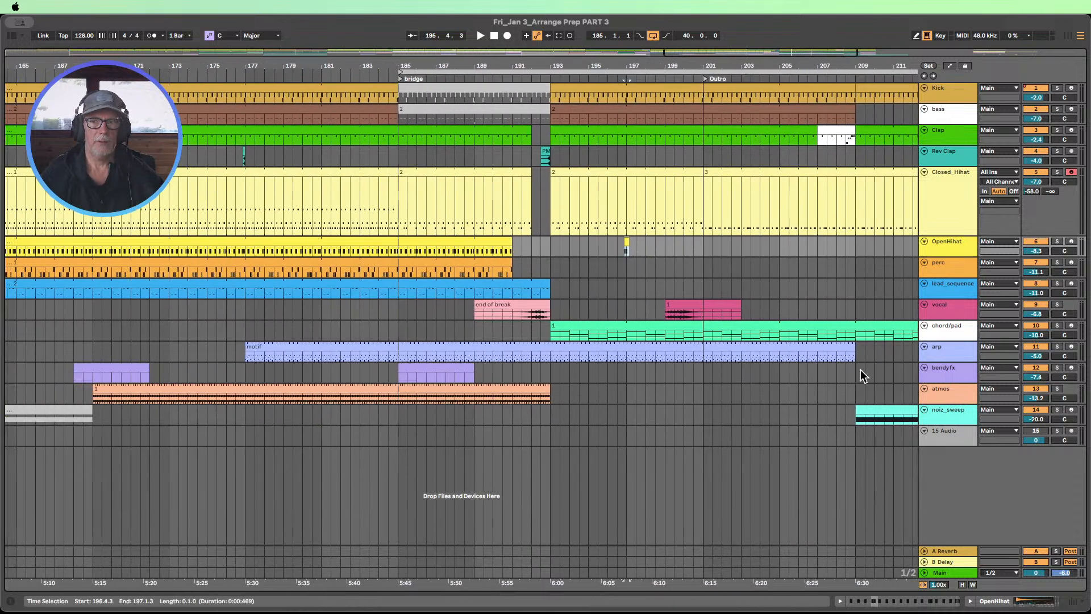
left_click(950, 66)
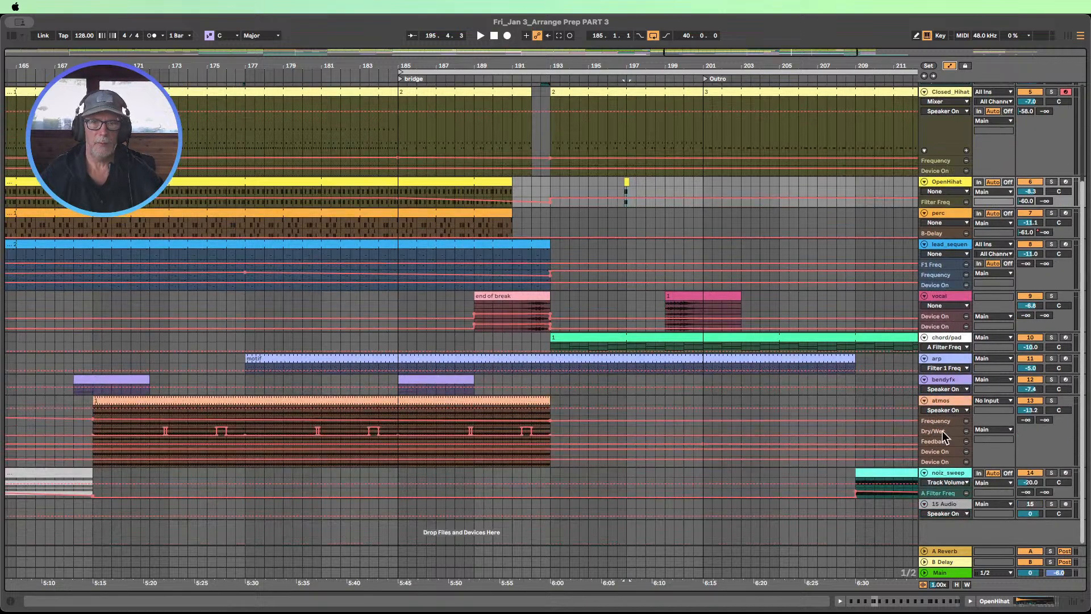
left_click_drag(942, 434, 952, 504)
scroll(439, 444, "down", 3)
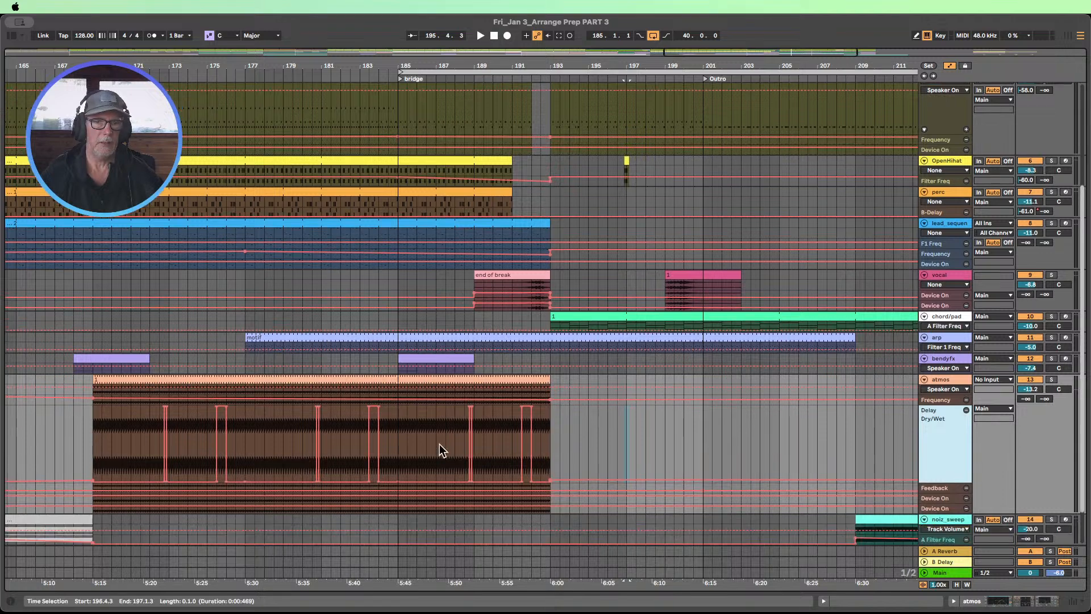
Step: Copy the atmos Delay Dry/Wet automation from bars 183.1–184.3 and paste it at bar 185.3
mouse_move(358, 402)
left_mouse_down()
mouse_move(386, 399)
mouse_move(368, 401)
left_mouse_up()
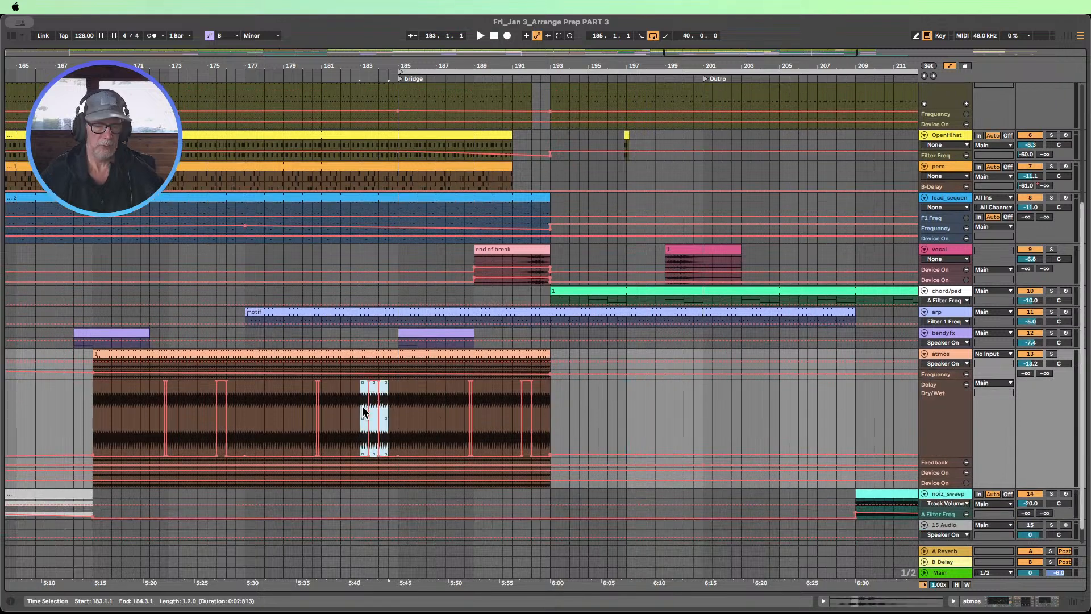
left_click(407, 399)
key("super+v")
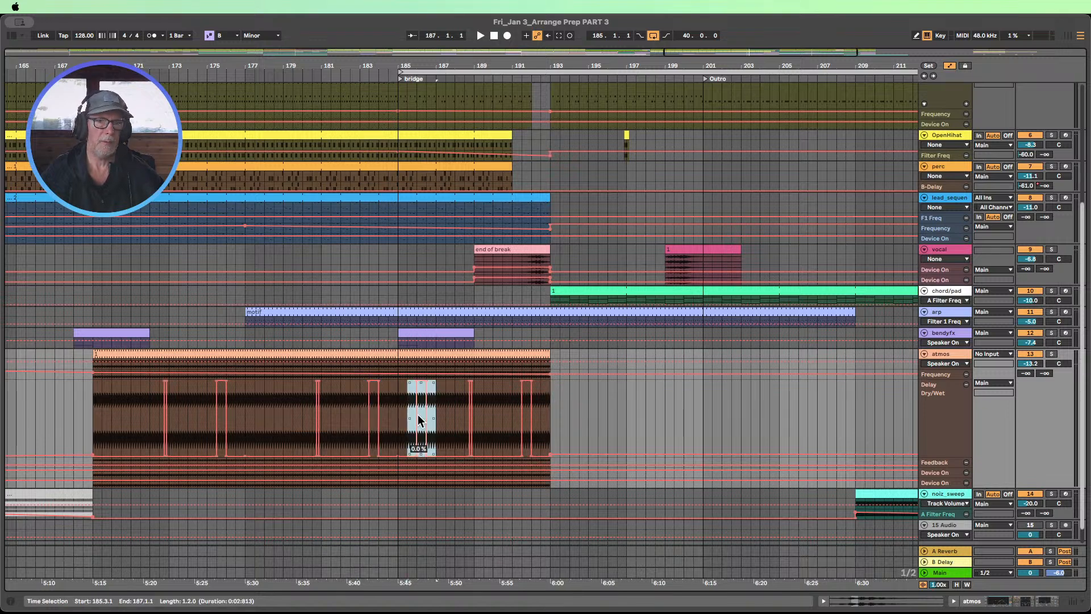
Step: Audition the pasted delay automation with the atmos track soloed, then delete that automation and stop playback
key("space")
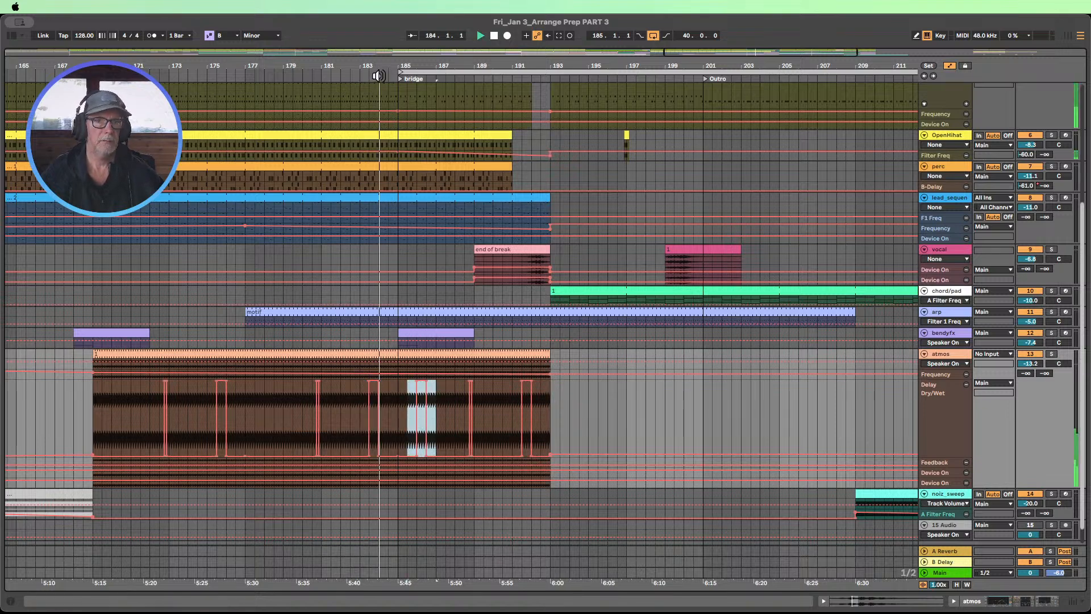
left_click(1052, 354)
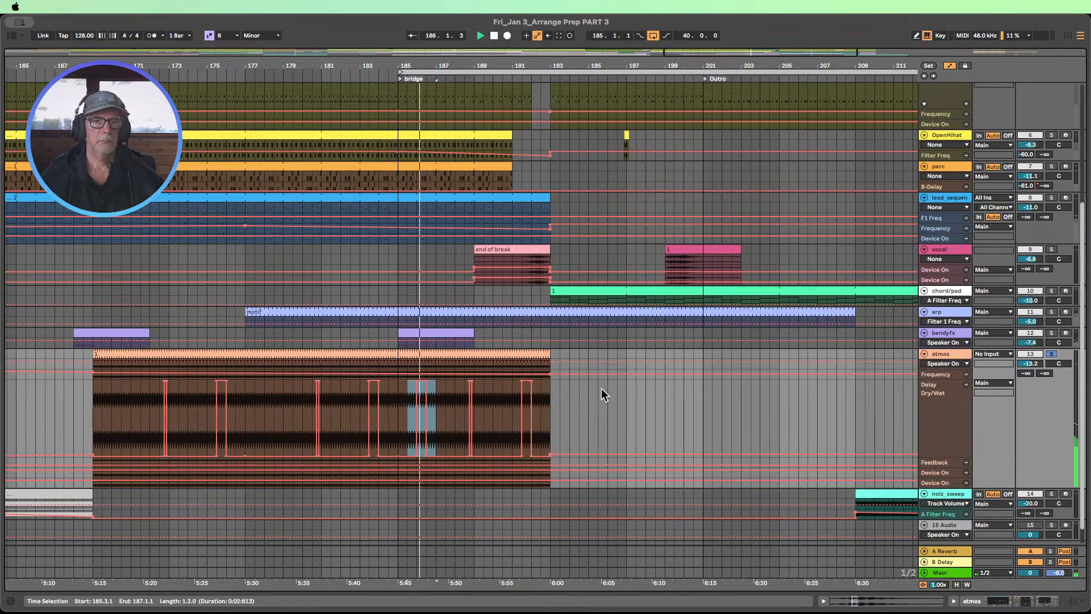
key("Delete")
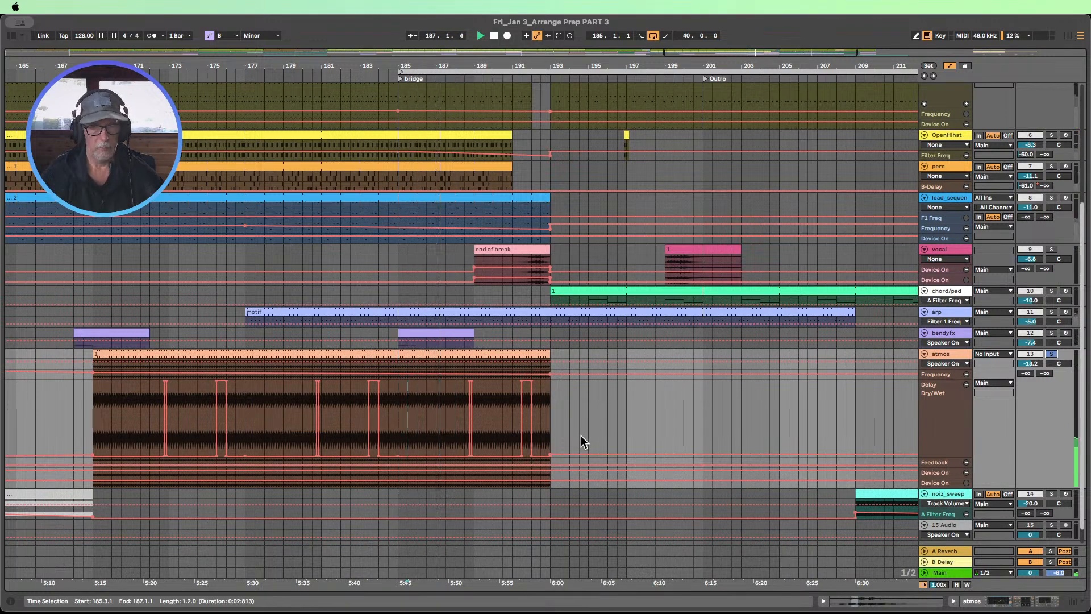
left_click(494, 36)
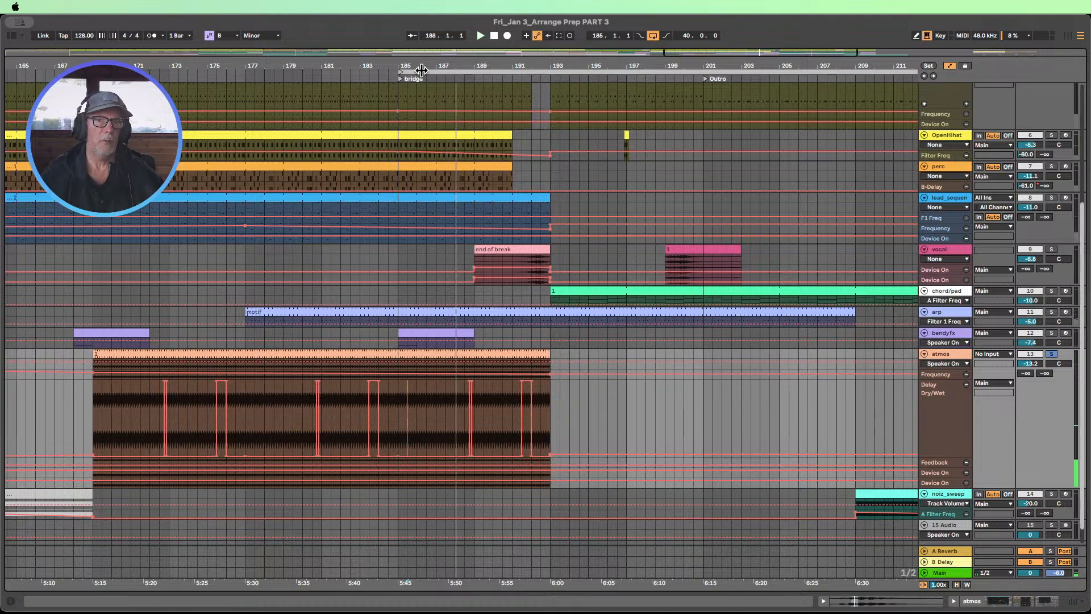
Step: Review the OpenHihat fills in the main break and select the stretch from bar 145 to bar 159
left_click_drag(424, 67, 424, 35)
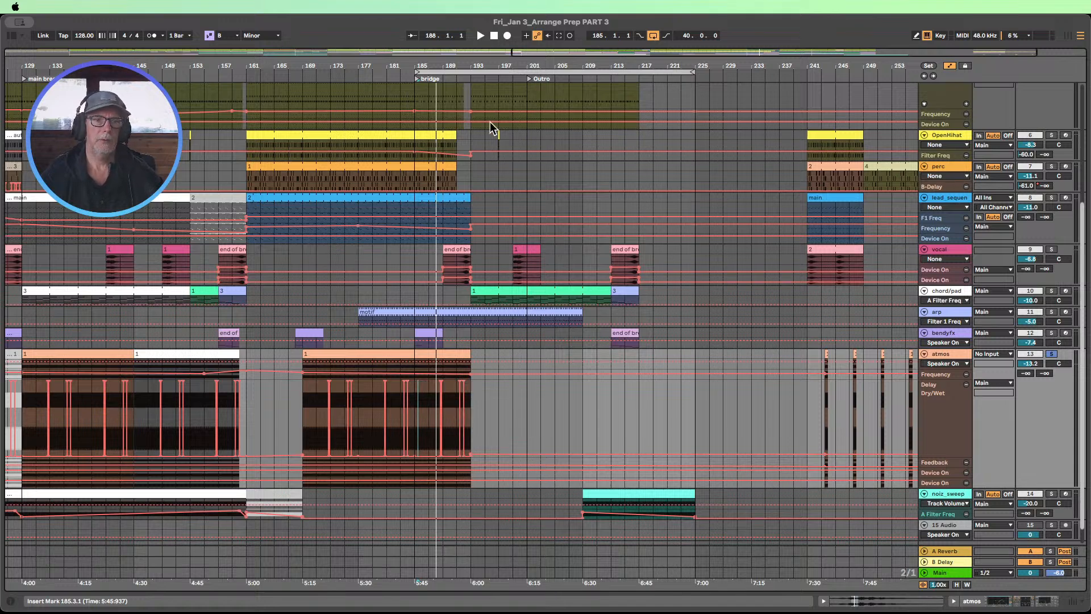
scroll(440, 193, "up", 6)
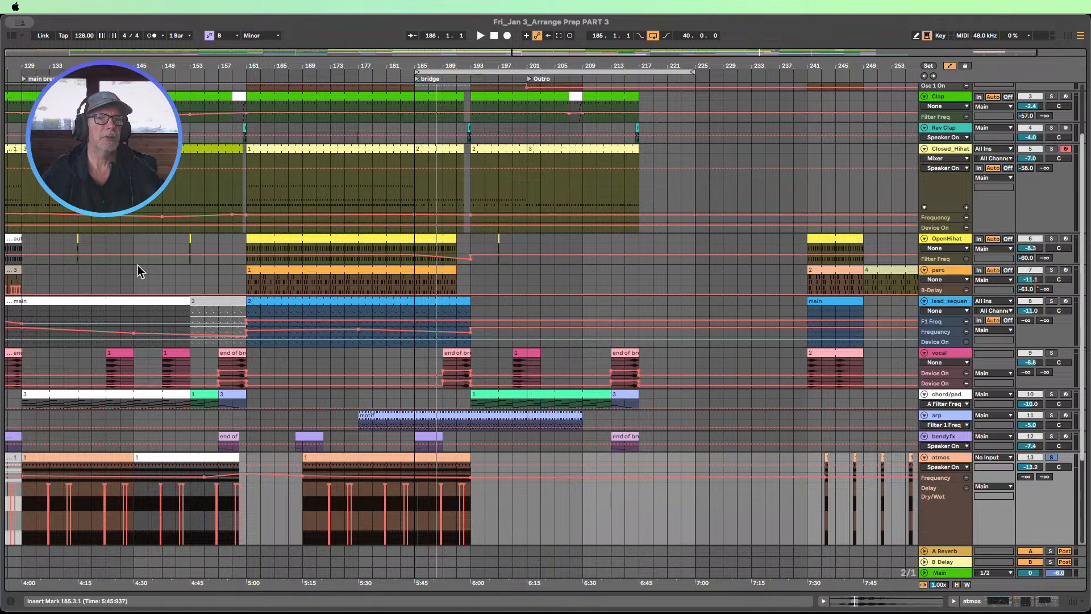
left_click(145, 241)
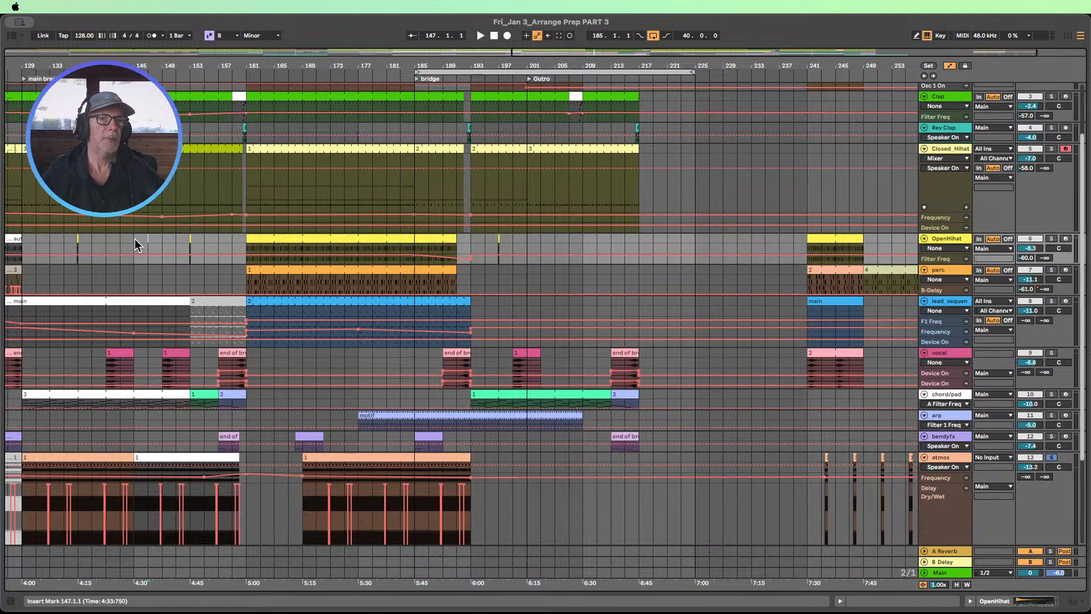
left_click_drag(135, 241, 233, 250)
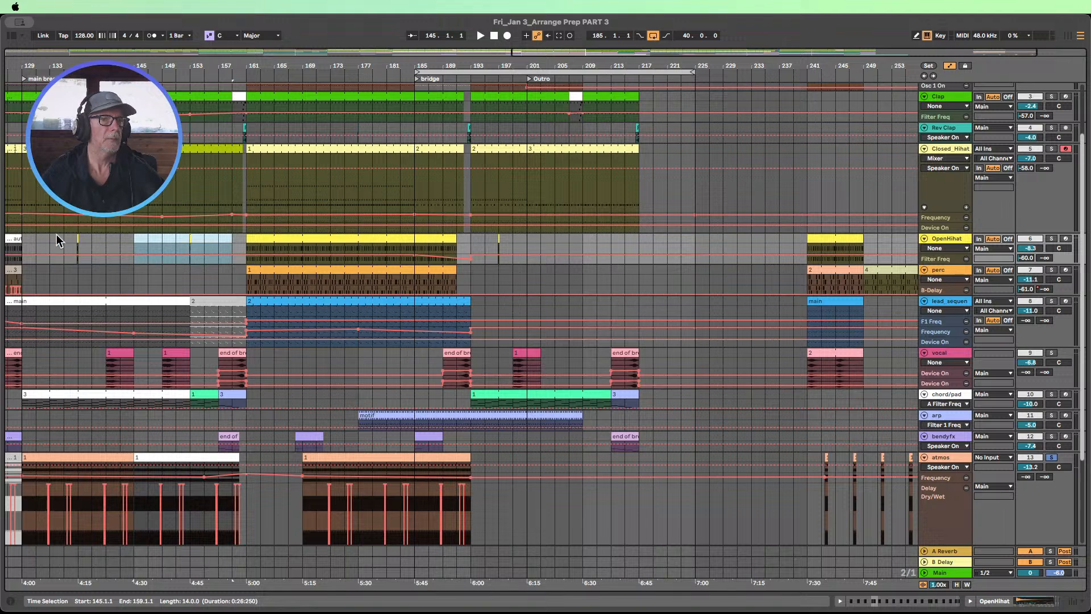
Step: Play the arrangement from just before bar 193 and fit the track heights to the window
left_click(466, 76)
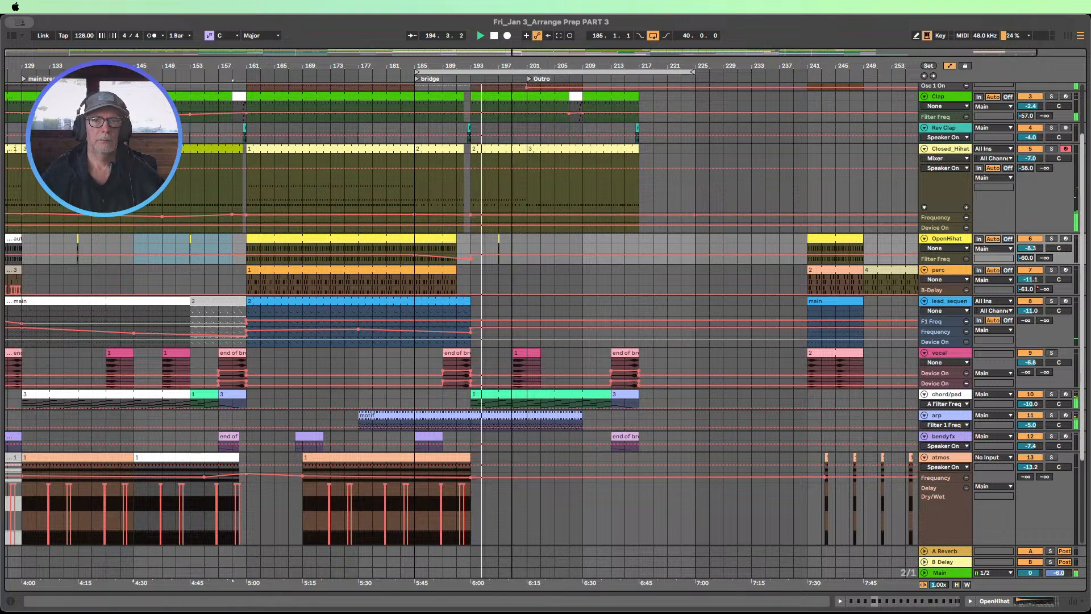
left_click_drag(513, 66, 513, 58)
left_click(957, 584)
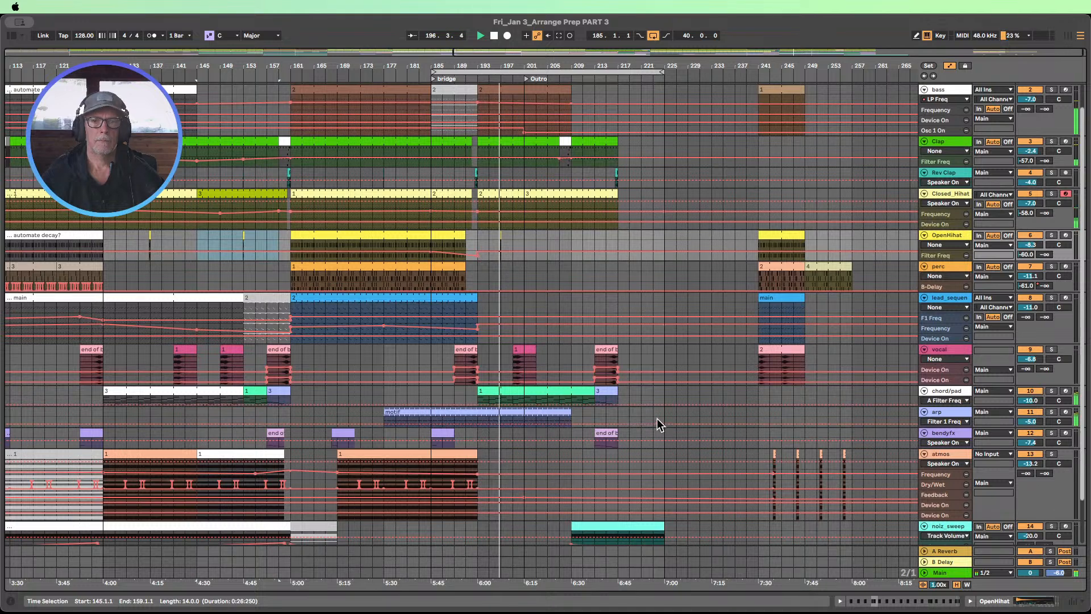
scroll(657, 418, "up", 2)
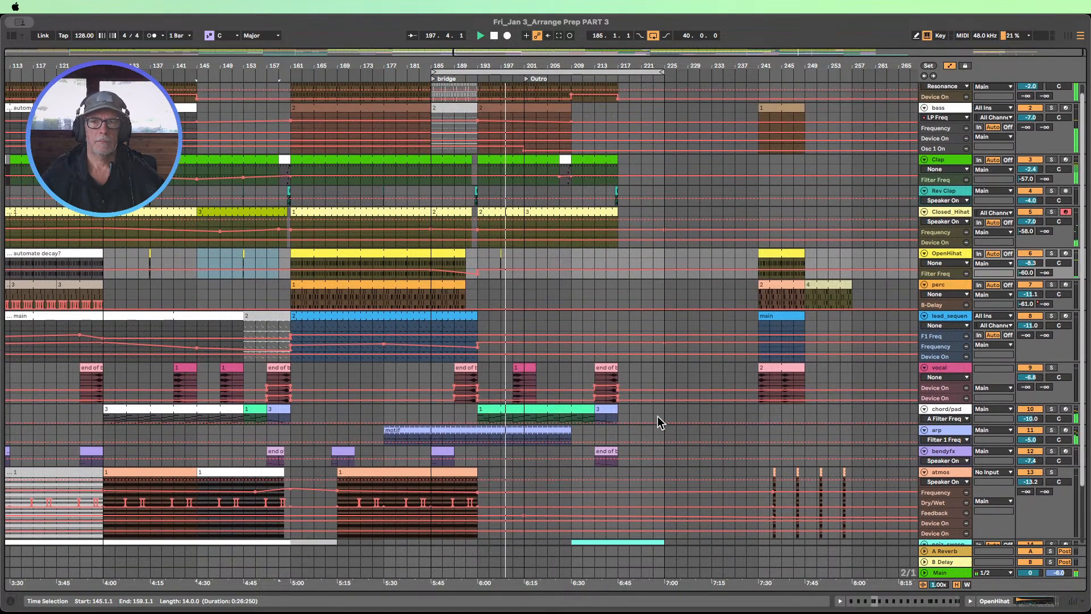
scroll(657, 422, "up", 1)
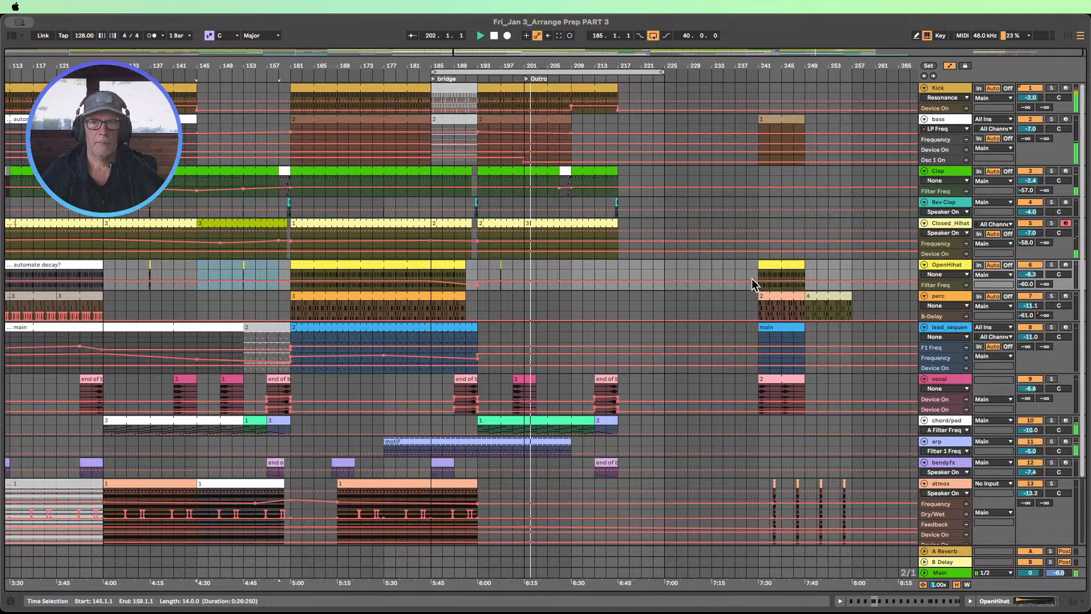
Step: Enlarge the bass track's Drift Osc 1 On lane and move its switch-off point from bar 201 to bar 209
left_click_drag(941, 164, 941, 231)
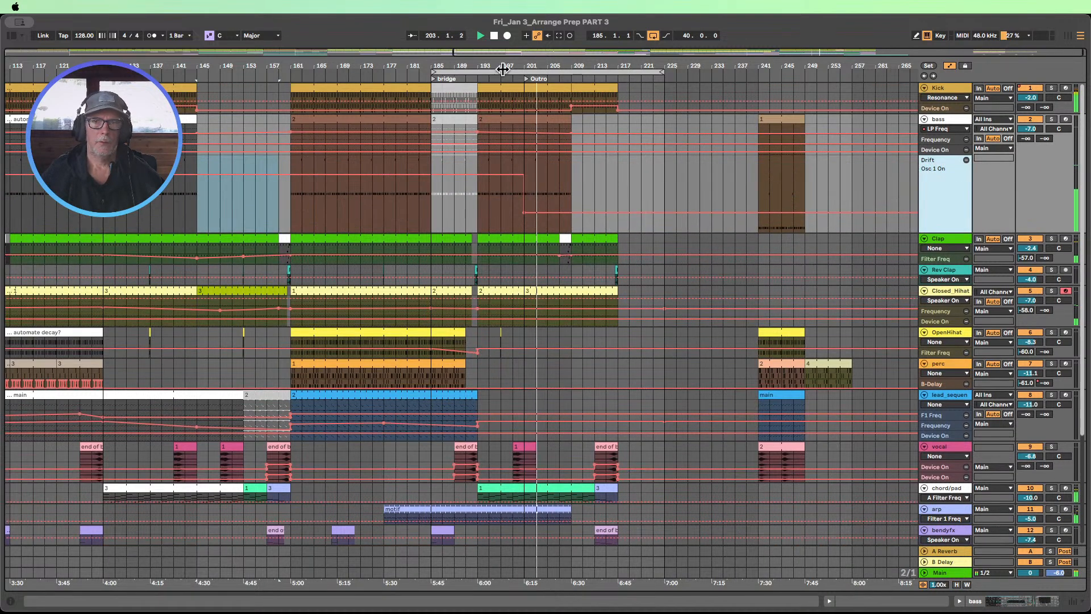
left_click(513, 206)
key("space")
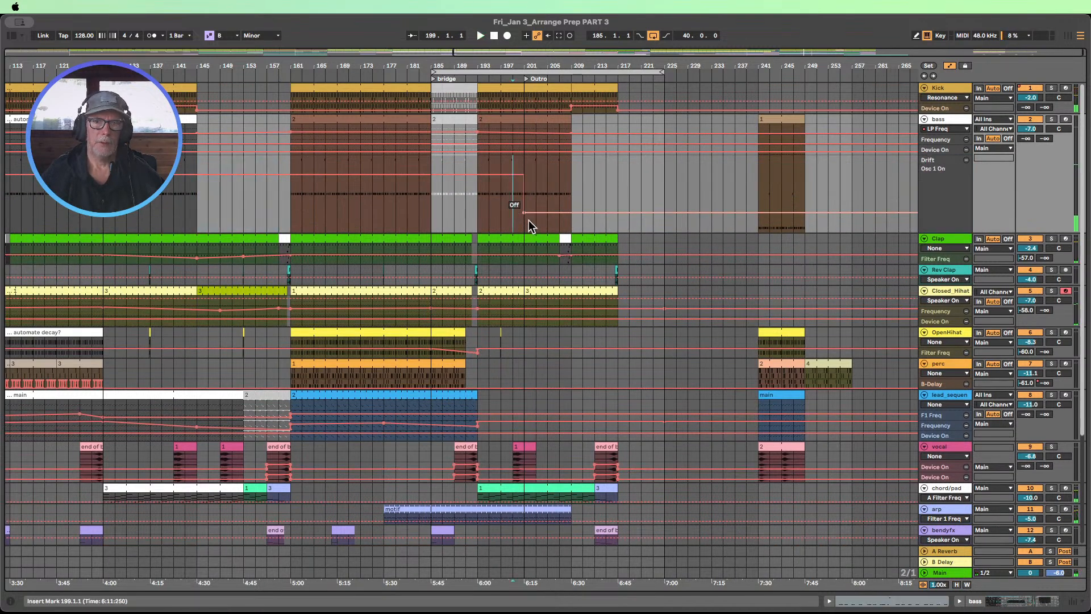
left_click_drag(524, 214, 571, 213)
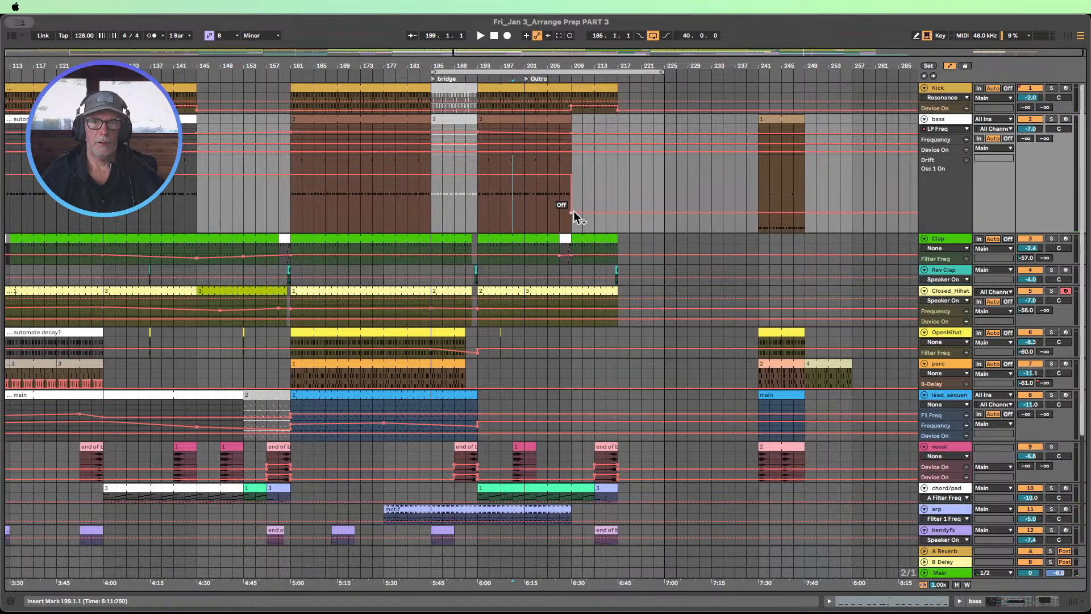
Step: Enlarge the bass track's filter frequency lanes, play the arrangement from about bar 193, and refit the track heights
left_click(946, 141)
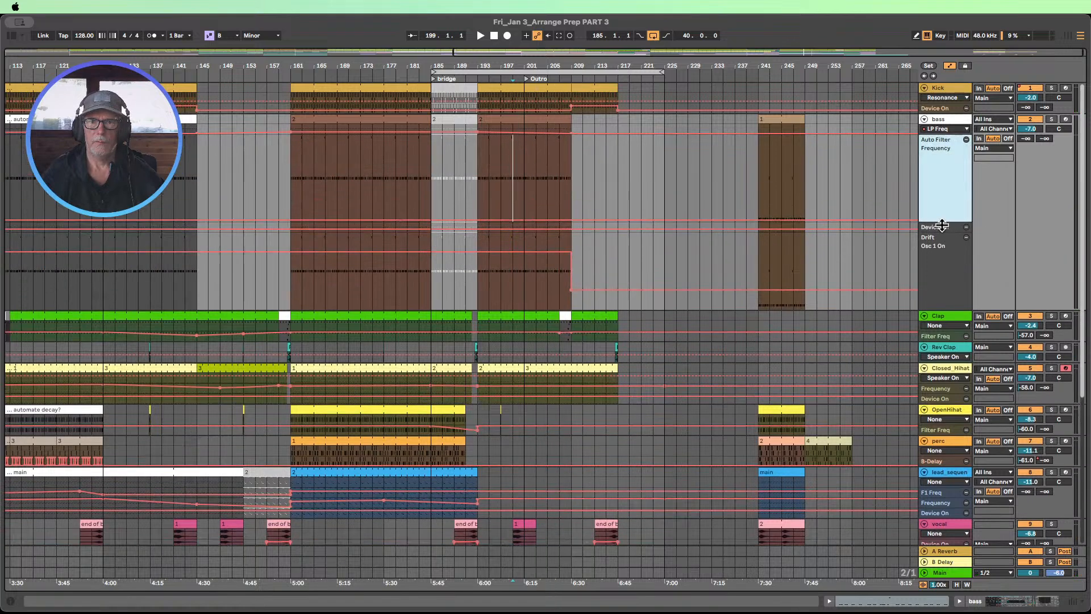
left_click_drag(954, 134, 959, 231)
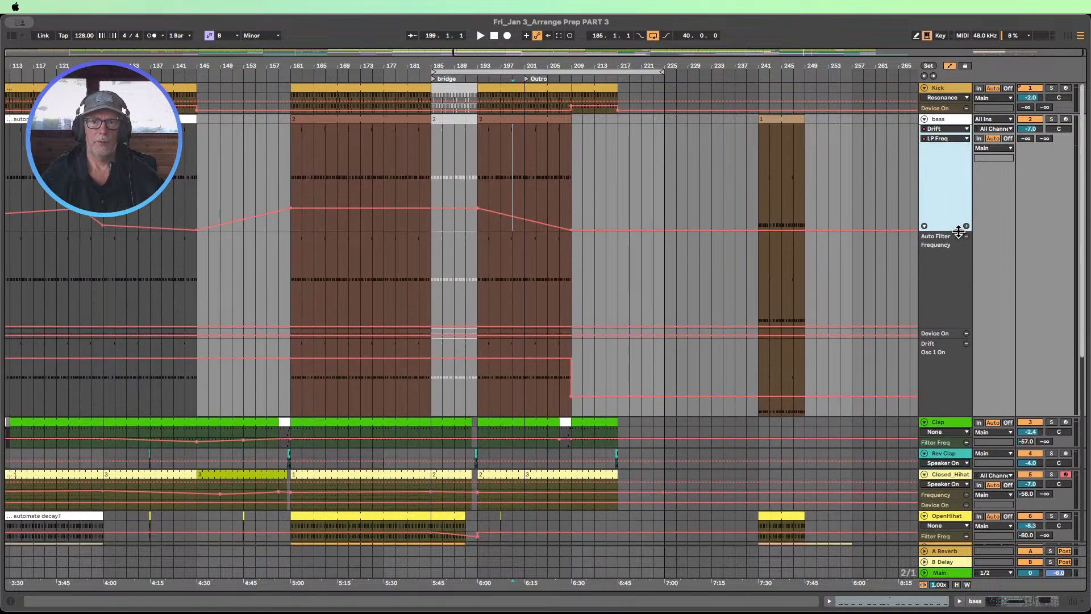
left_click(478, 75)
left_click_drag(529, 66, 591, 62)
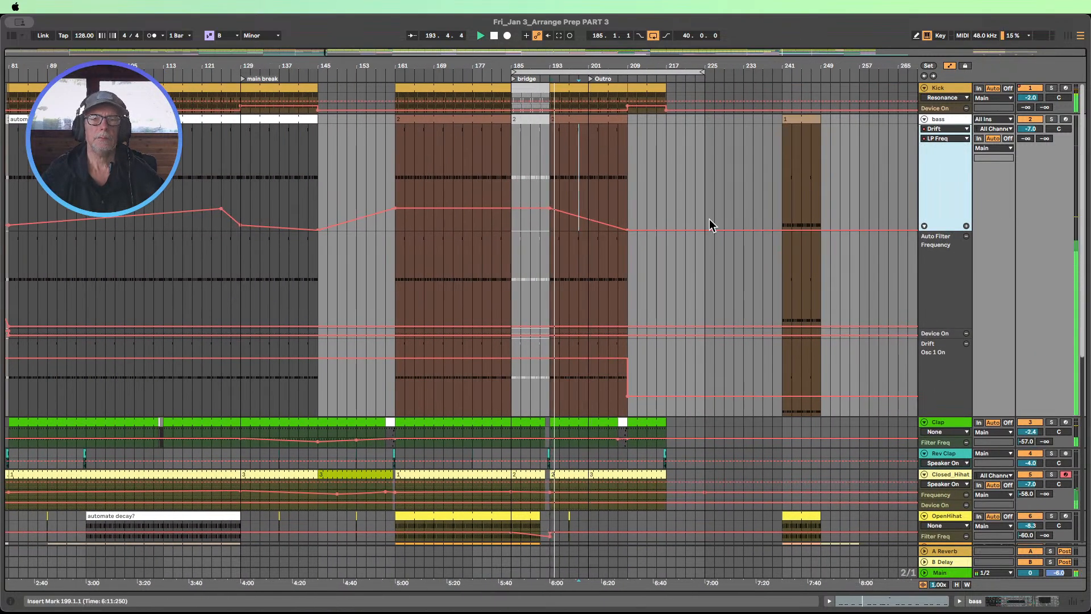
scroll(713, 224, "down", 1)
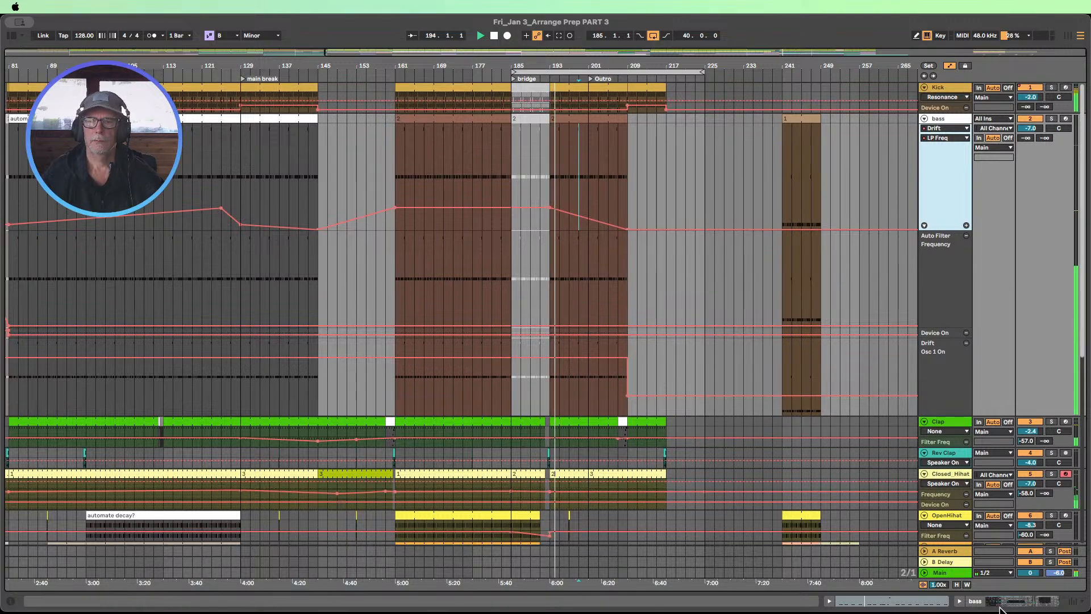
left_click(957, 584)
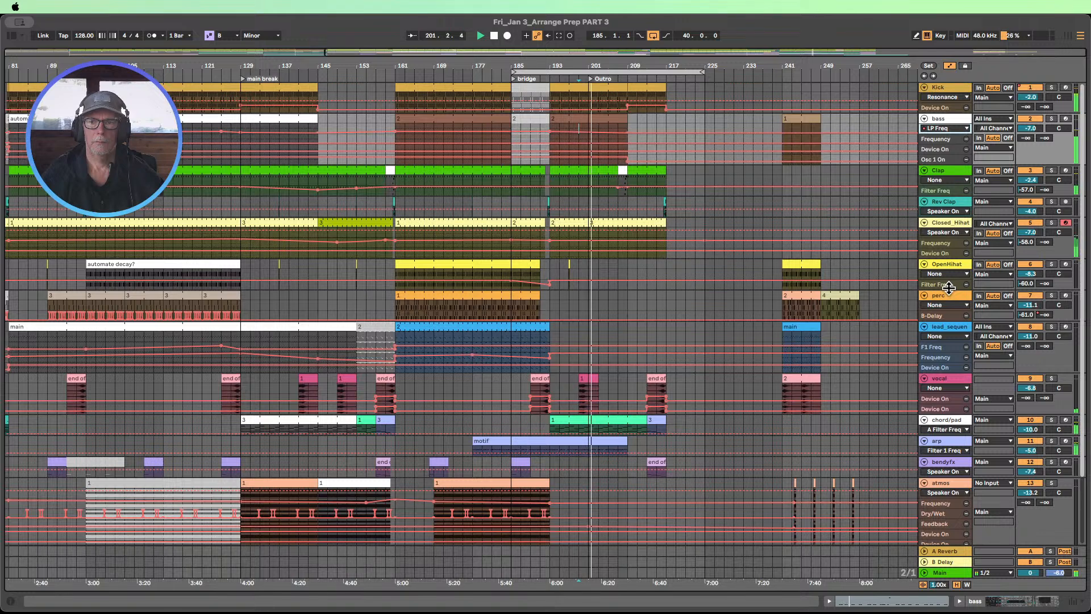
Step: Enlarge the OpenHihat Filter Freq lane, replay from about bar 195, and check the stretch from bar 193 to 195
left_click_drag(949, 288, 949, 356)
left_click(552, 289)
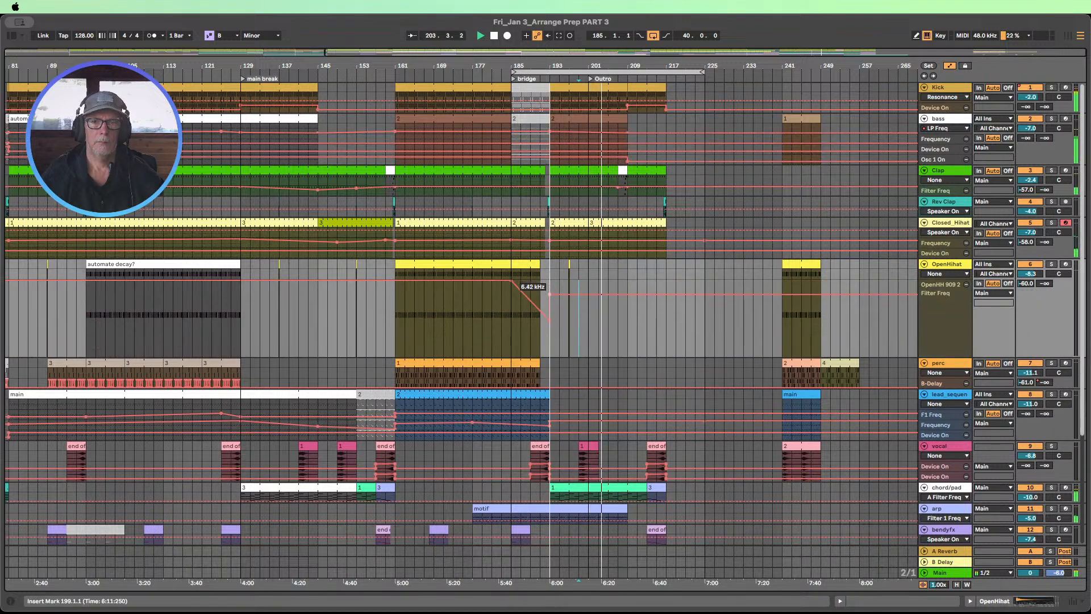
left_click(558, 78)
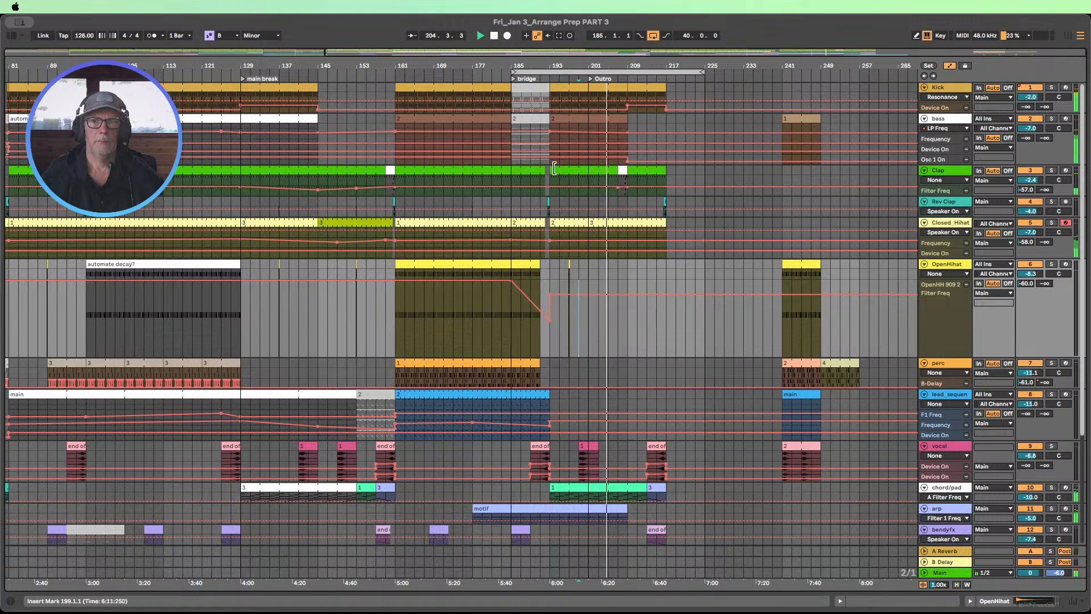
left_click_drag(550, 276, 556, 276)
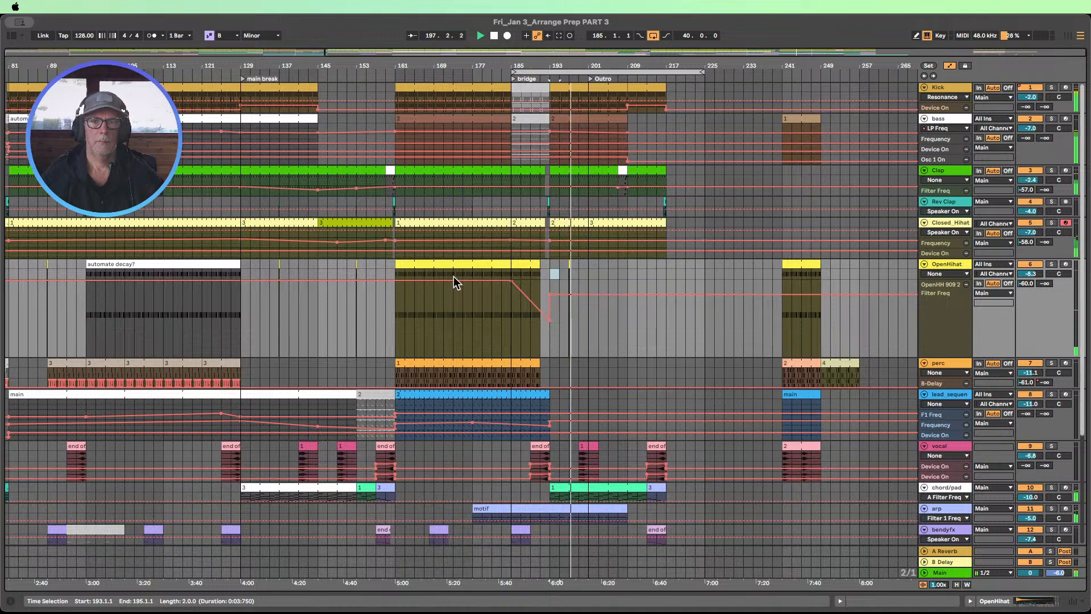
left_click(549, 268)
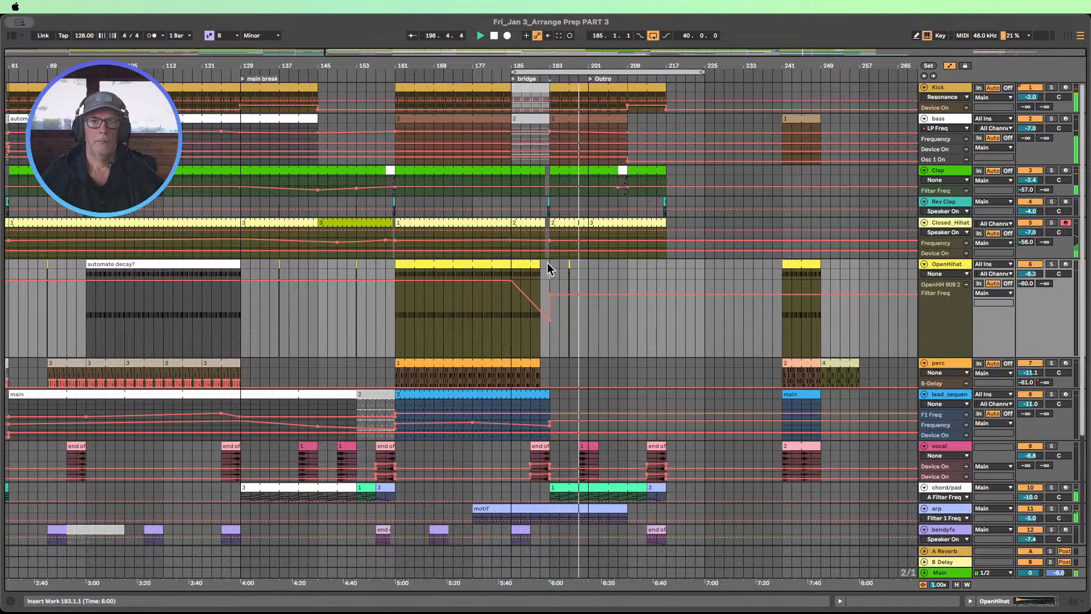
Step: Copy the Rev Clap hit leading into bar 137 and paste its four-bar stretch at bars 205 to 209, under the clap fill
left_click_drag(271, 201, 285, 200)
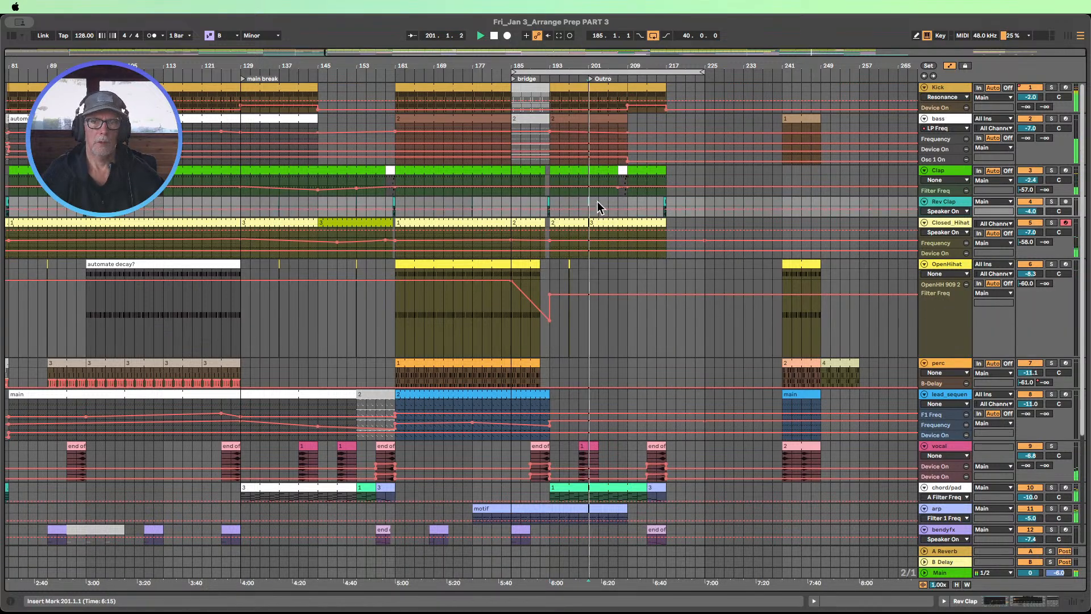
left_click_drag(592, 204, 607, 204)
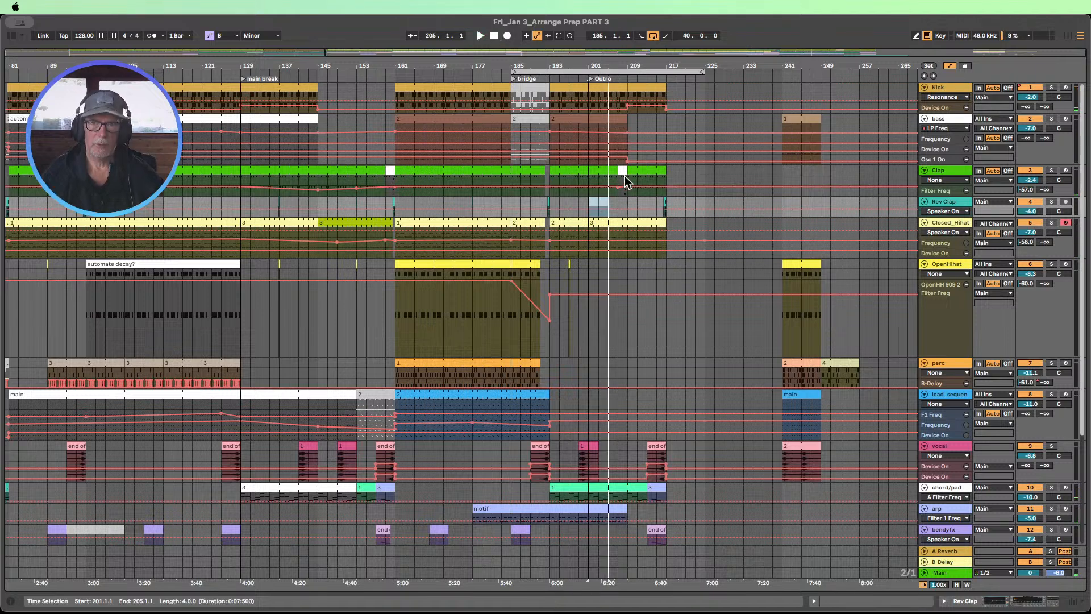
left_click(612, 198)
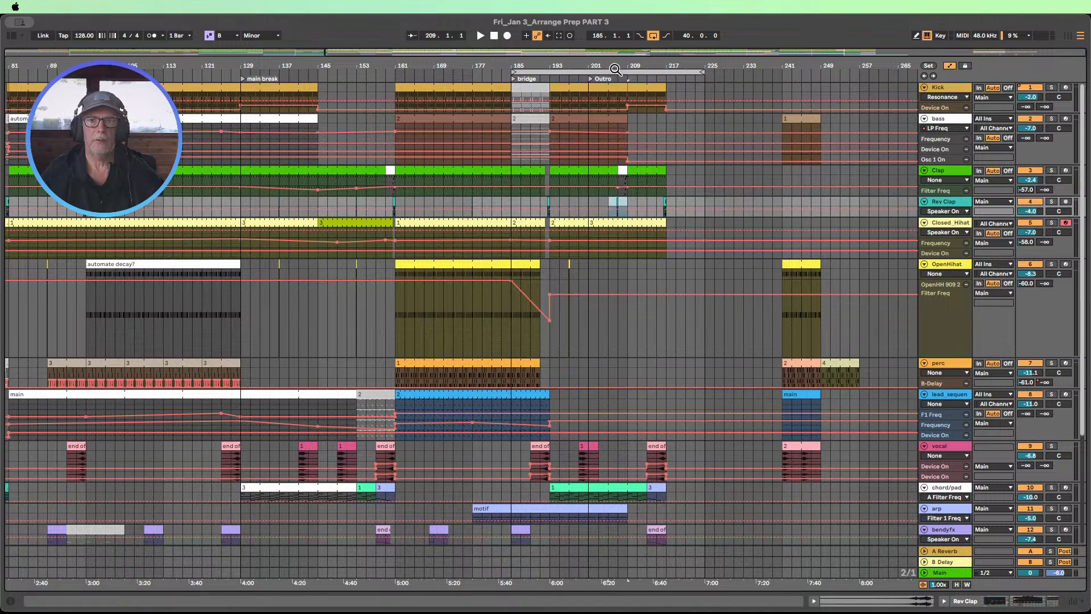
key("z")
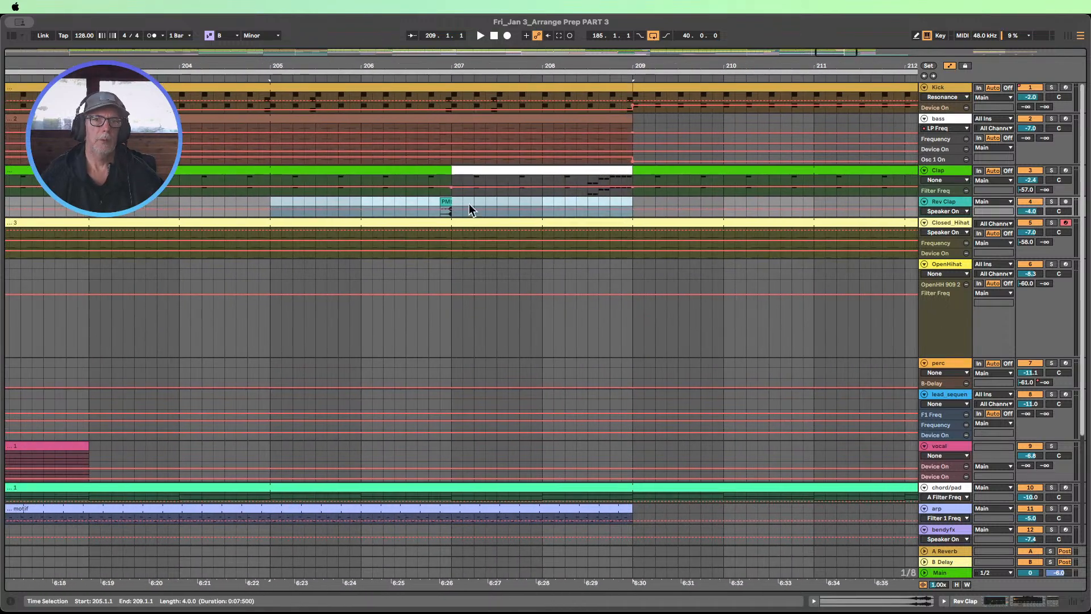
left_click_drag(456, 64, 459, 31)
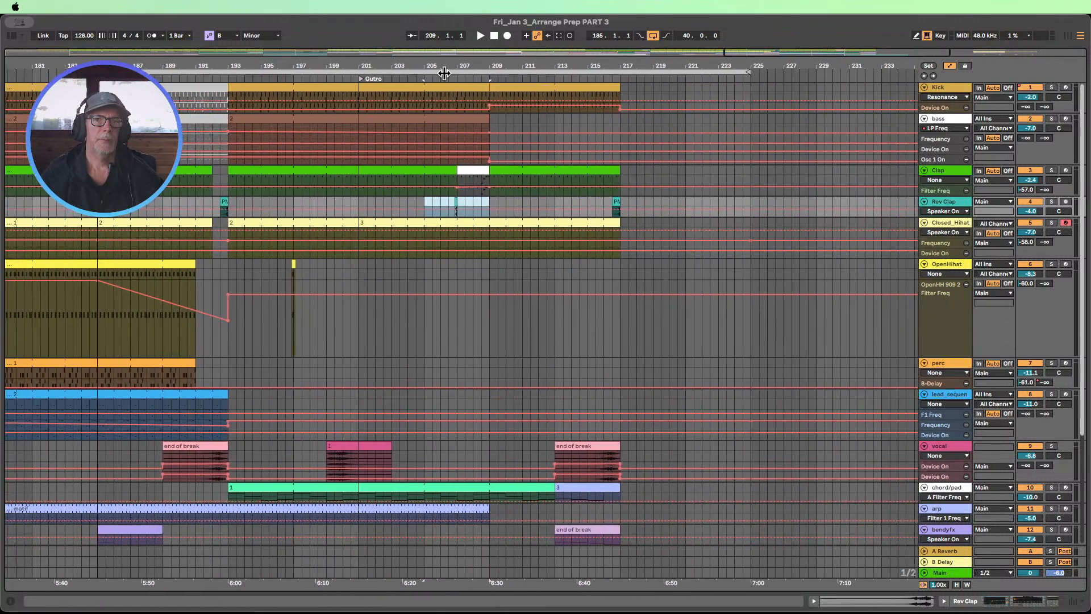
Step: Play the arrangement from about bar 191 into the outro with all track heights fitted to the window
key("w")
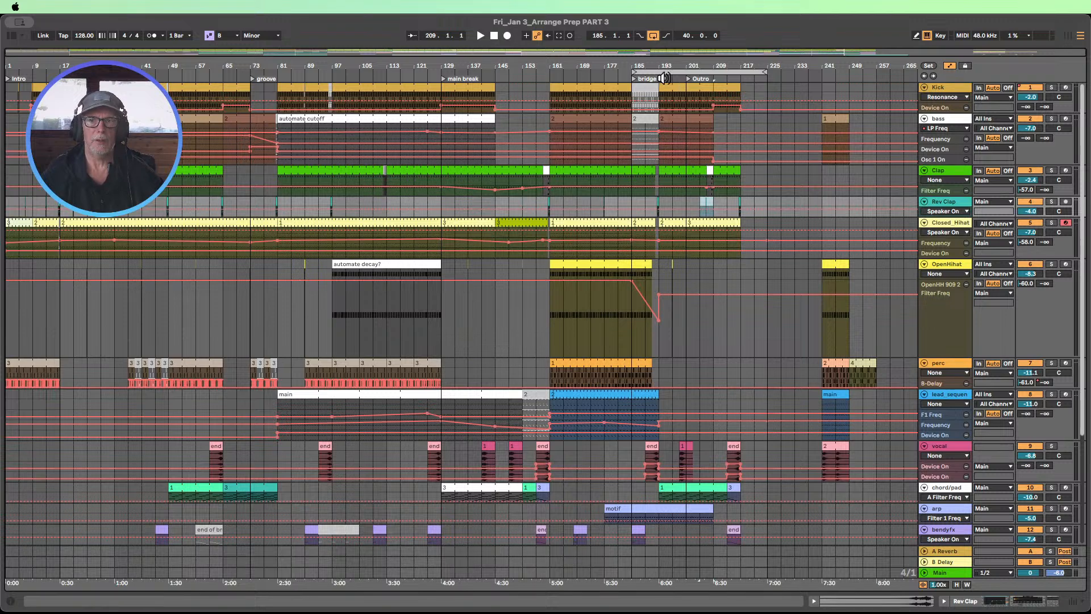
left_click(653, 79)
left_click_drag(670, 66, 545, 45)
left_click(957, 585)
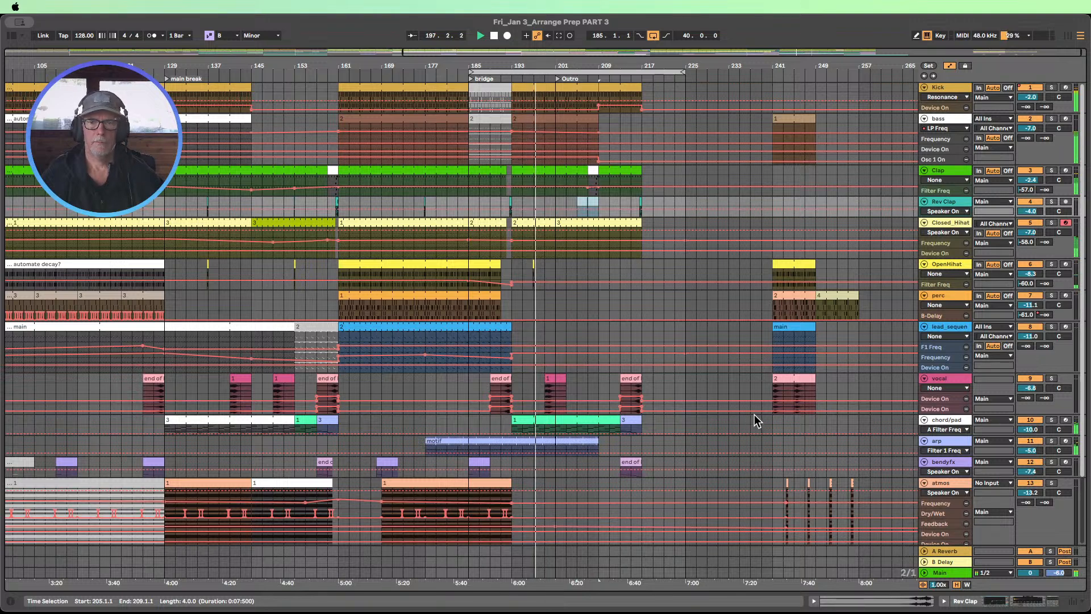
scroll(759, 421, "down", 1)
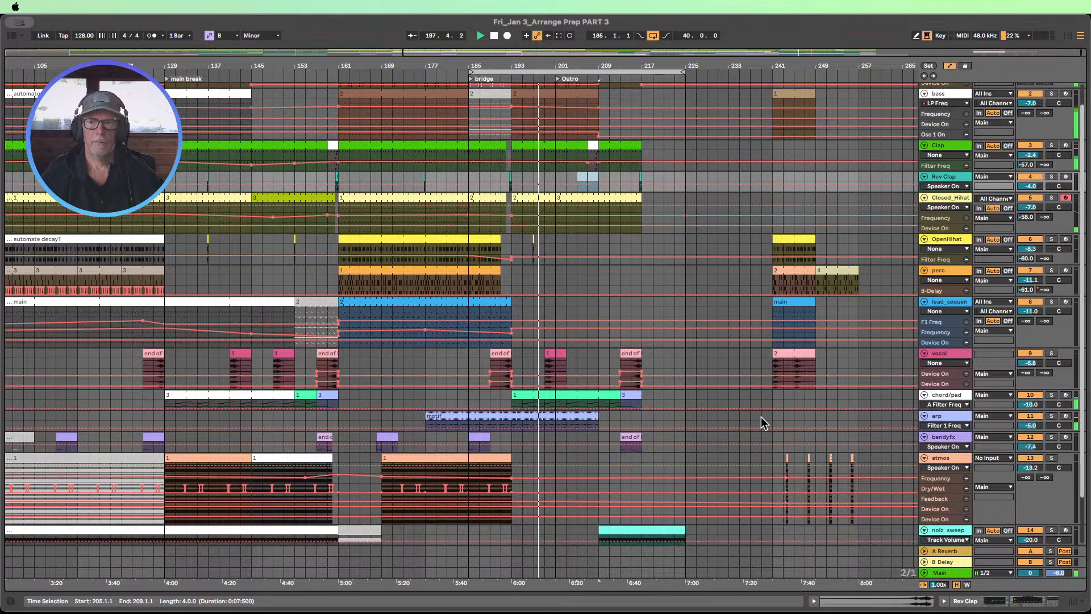
Step: Enlarge the arp track's Wavetable Filter 1 Freq lane and examine its automation around the motif clip
left_click(948, 426)
left_click(809, 424)
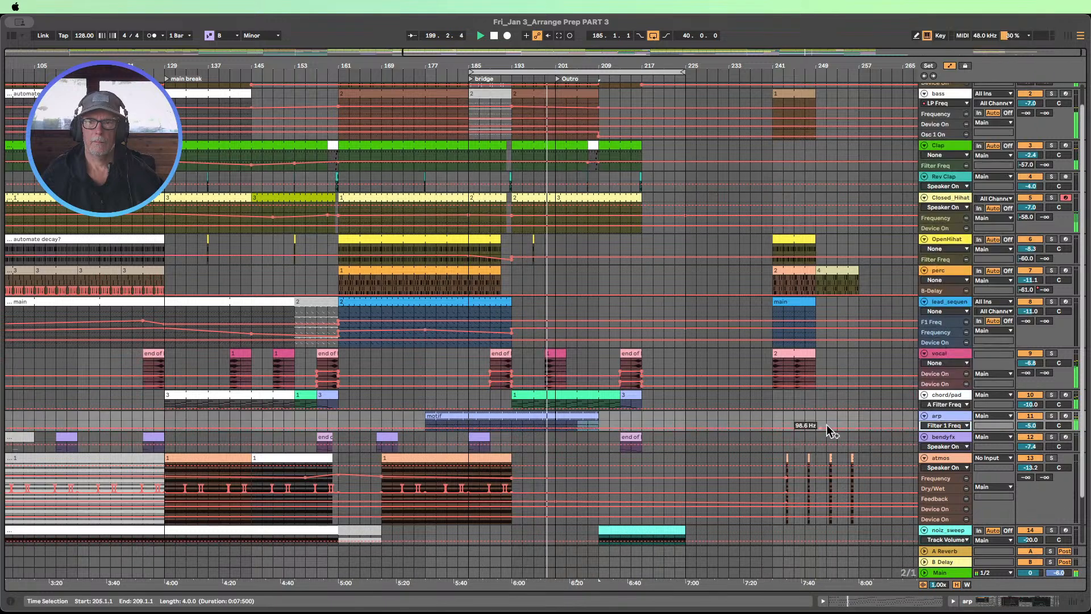
left_click_drag(954, 430, 899, 469)
scroll(860, 438, "down", 4)
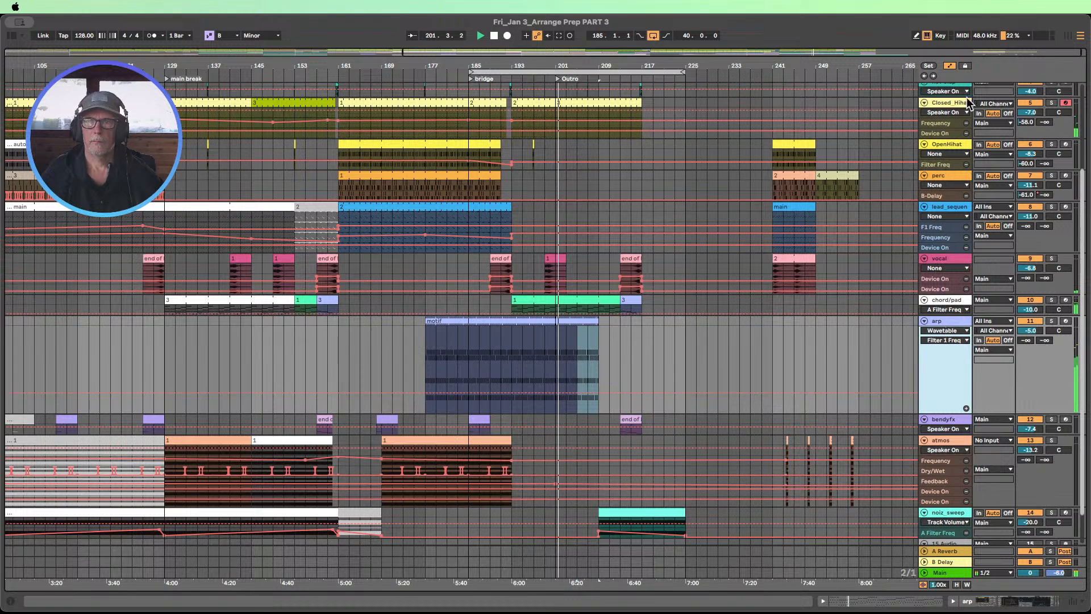
left_click(948, 330)
left_click(868, 346)
left_click(868, 345)
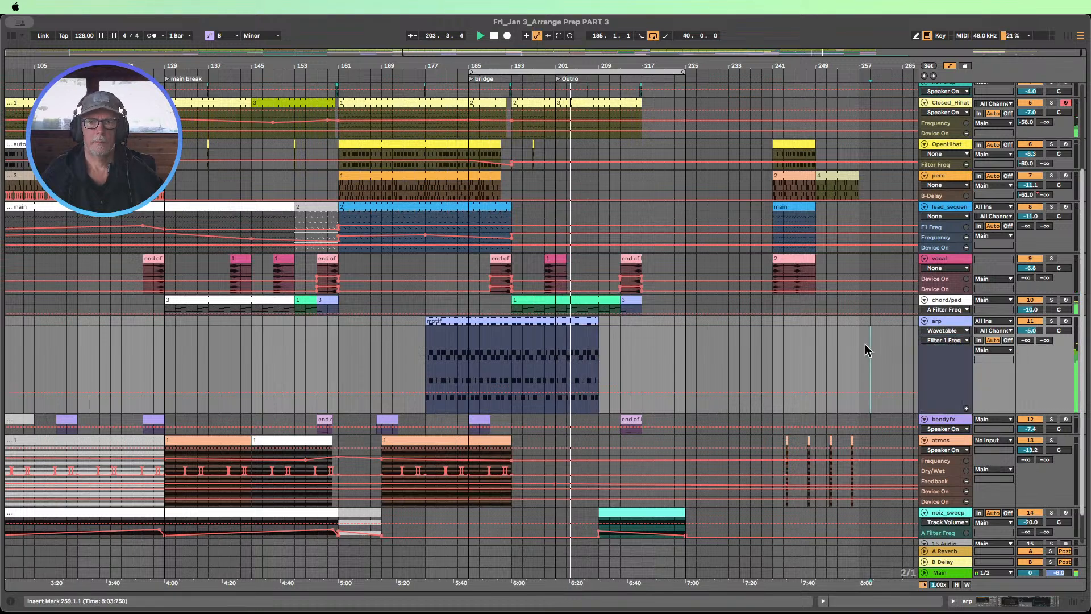
Step: Enlarge the Clap track's Filter Freq lane and audition the clap fill from just before bar 207
scroll(760, 361, "up", 5)
scroll(760, 360, "down", 1)
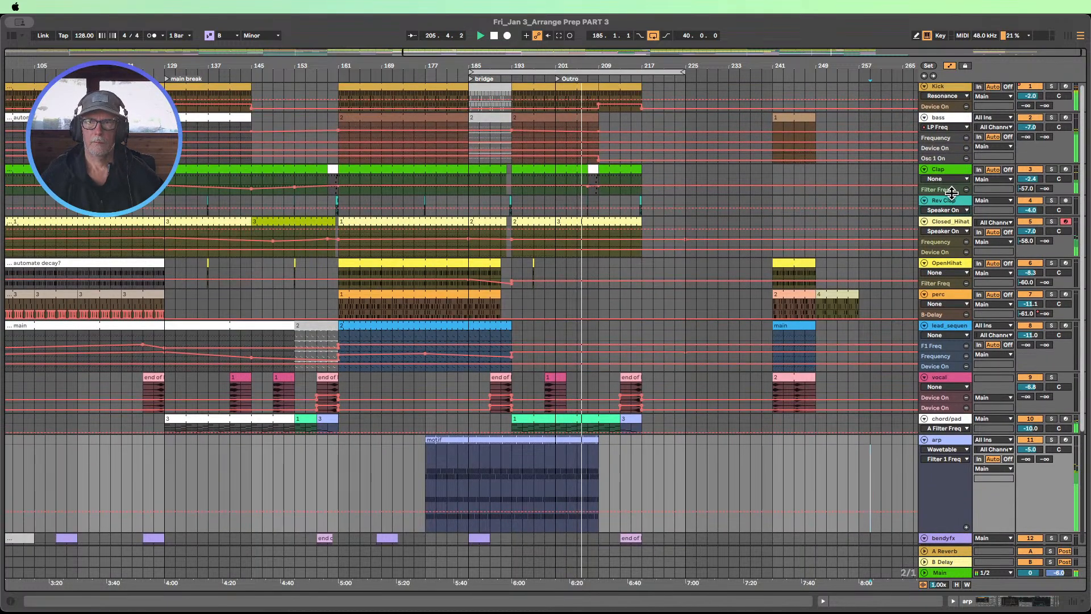
left_click_drag(952, 192, 849, 299)
left_click(588, 190)
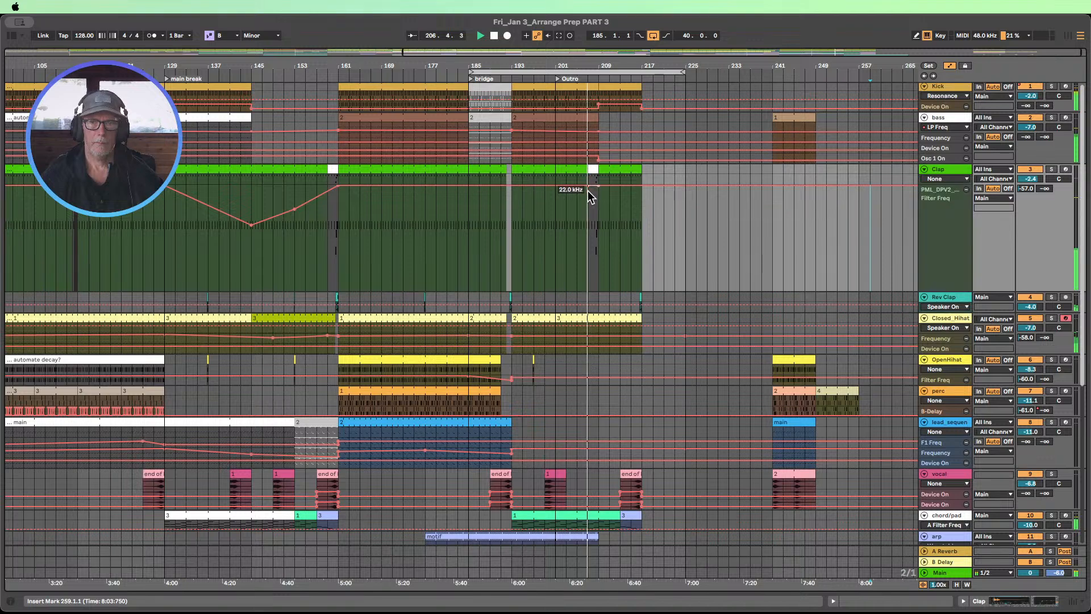
left_click(586, 186)
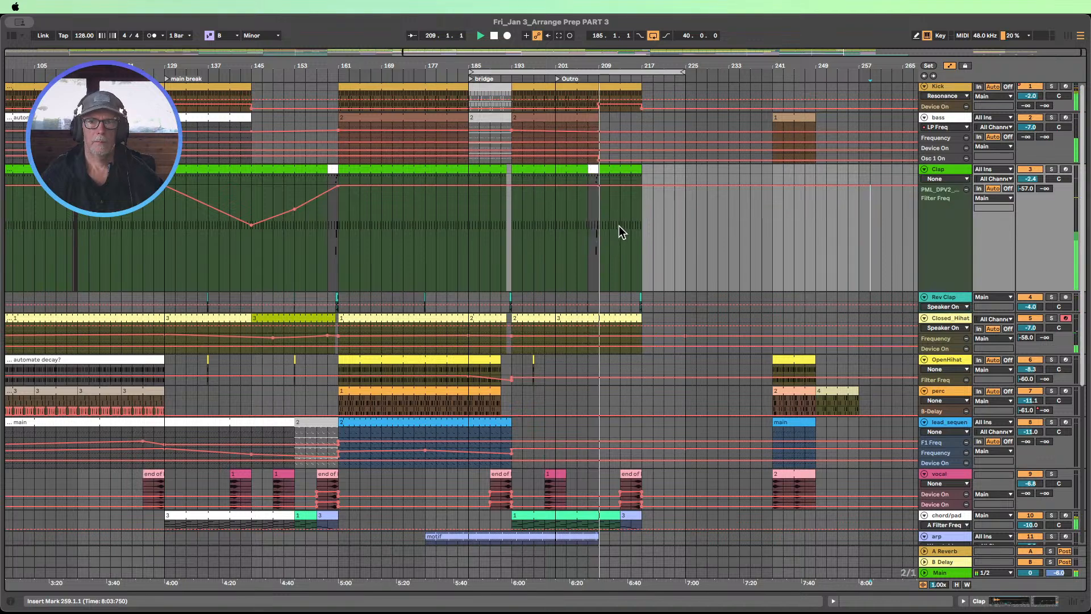
left_click(577, 82)
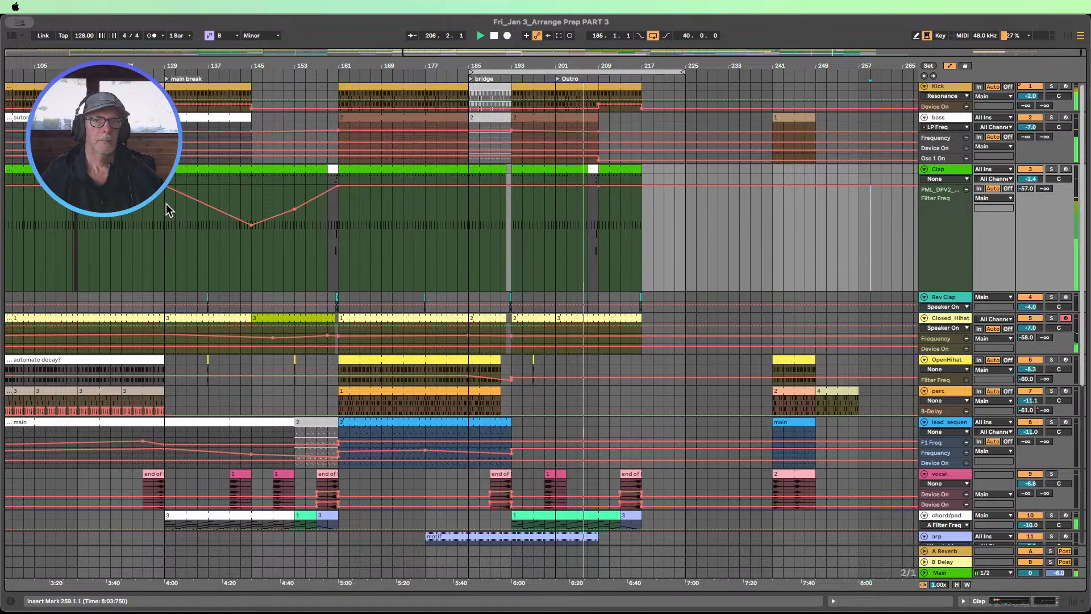
Step: Copy the Clap Filter Freq automation from bars 137–145 to bar 209 and shape it into a single fall from 22.0 kHz to bar 217
left_click_drag(166, 203, 199, 210)
left_click(251, 262)
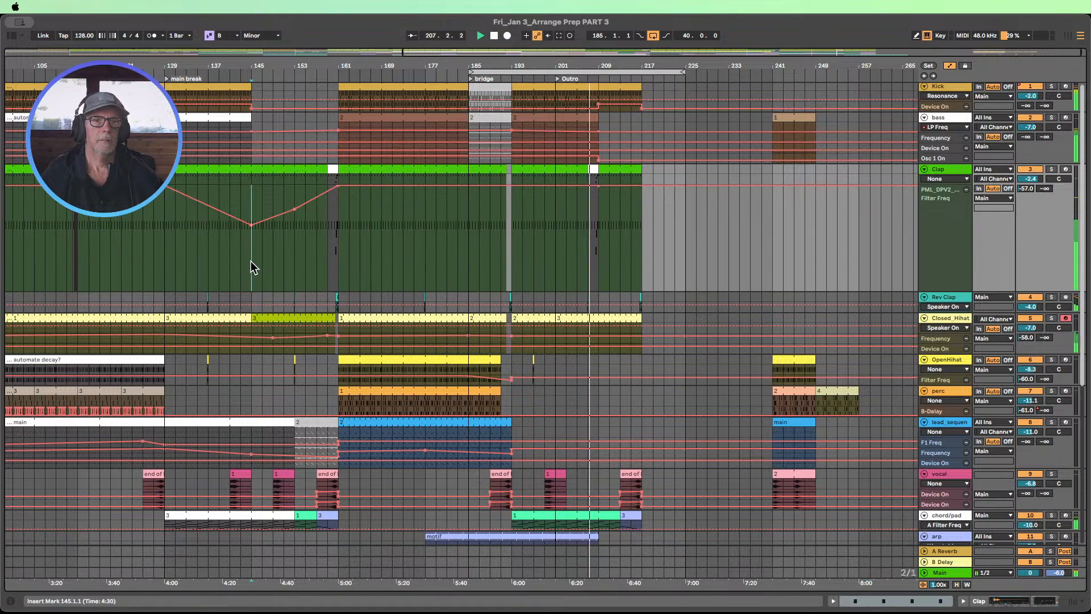
left_click_drag(251, 261, 207, 225)
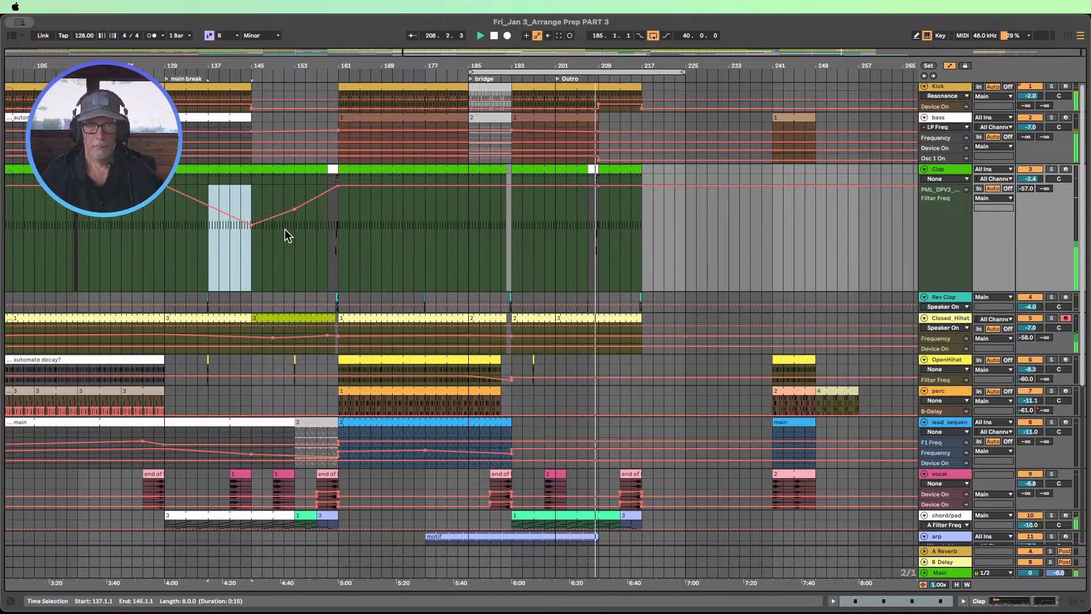
key("ctrl+c")
left_click(604, 228)
key("ctrl+v")
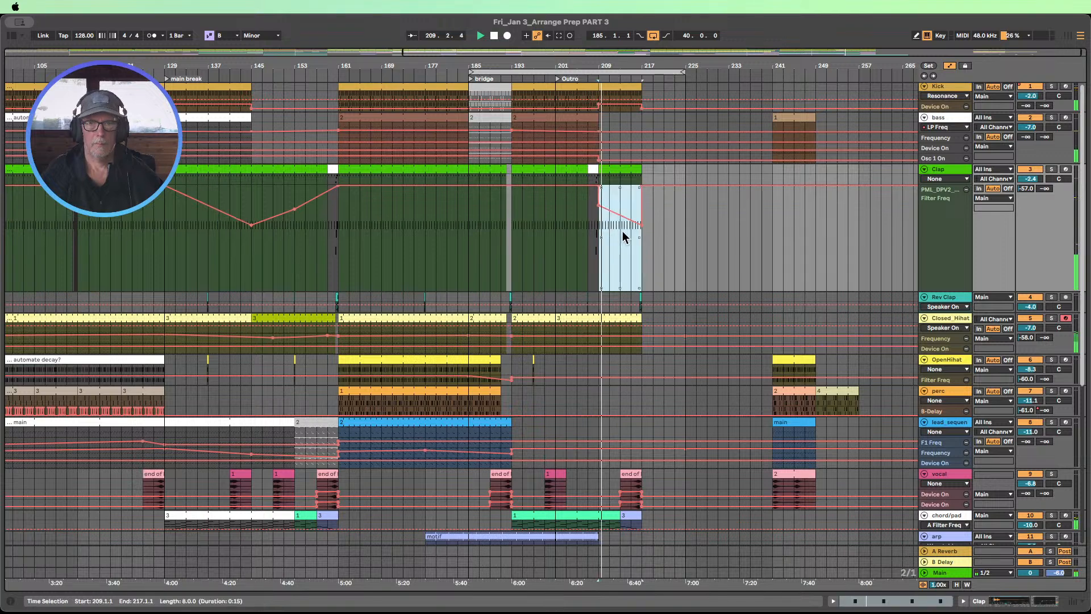
left_click_drag(603, 209, 645, 192)
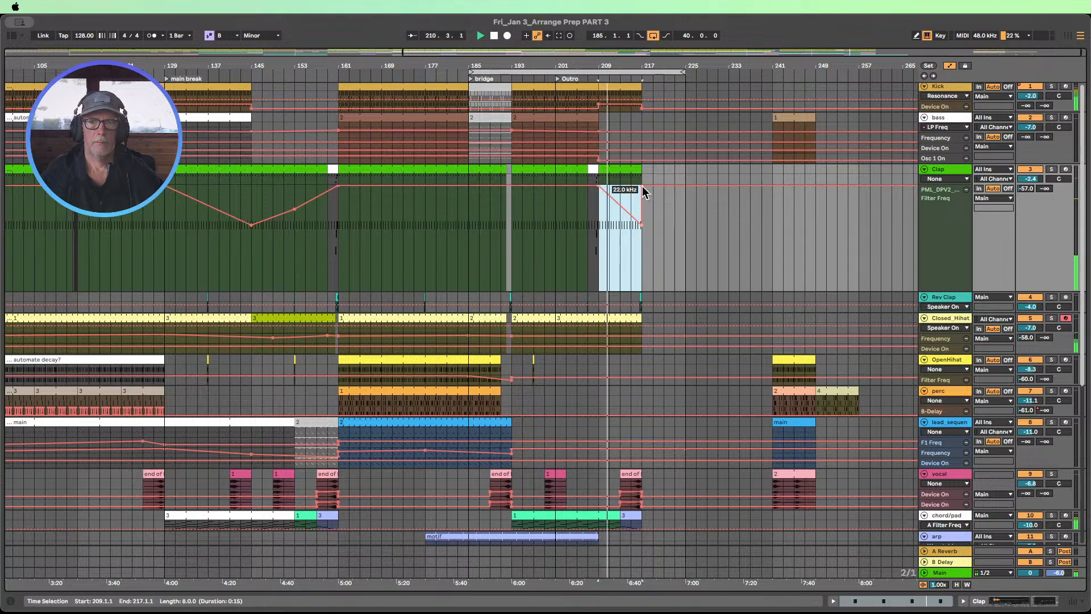
left_click(651, 197)
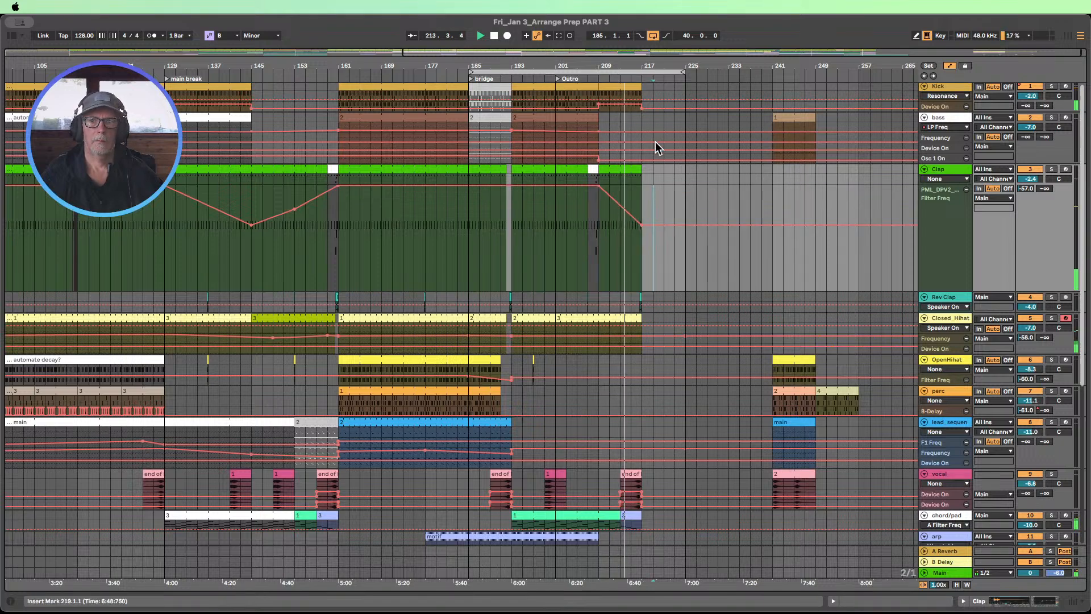
Step: Enlarge the Closed_Hihat Auto Filter Frequency lane and copy its automation from bars 147–149 to bar 215
scroll(655, 142, "down", 3)
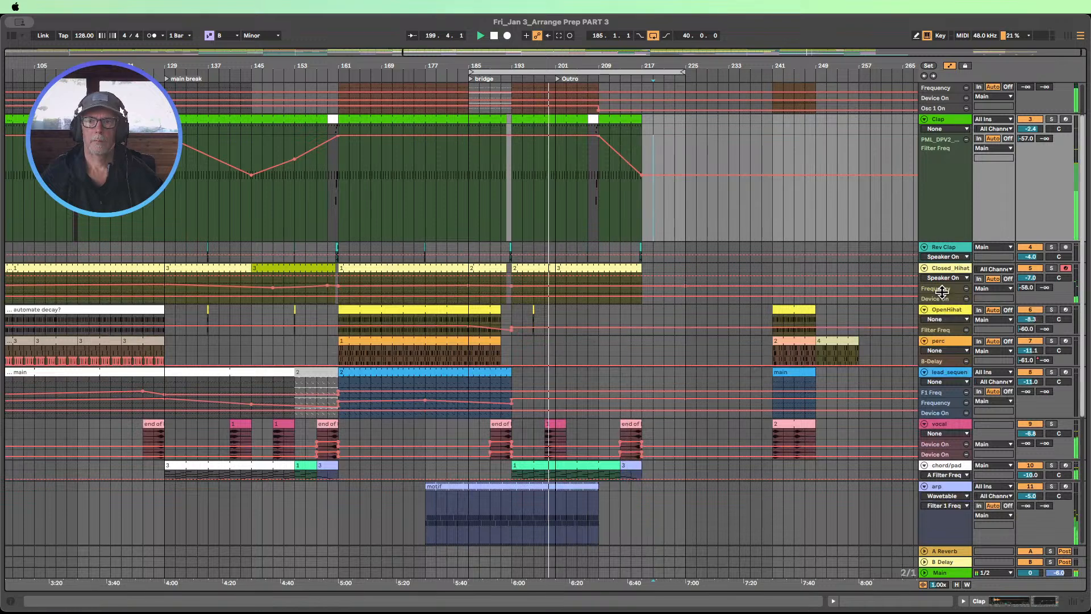
left_click_drag(945, 294, 947, 351)
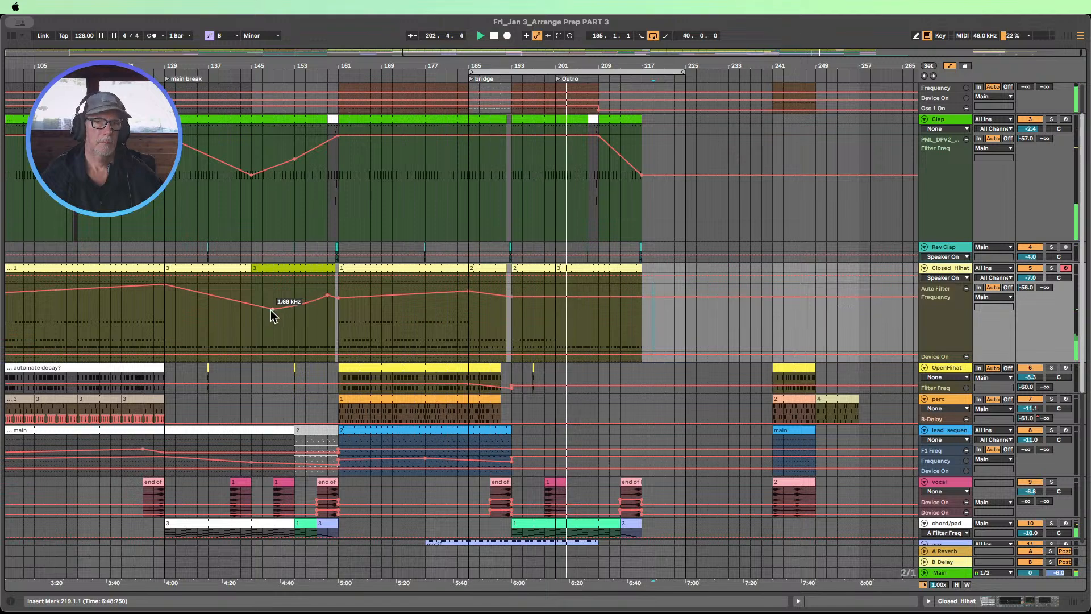
left_click(268, 327)
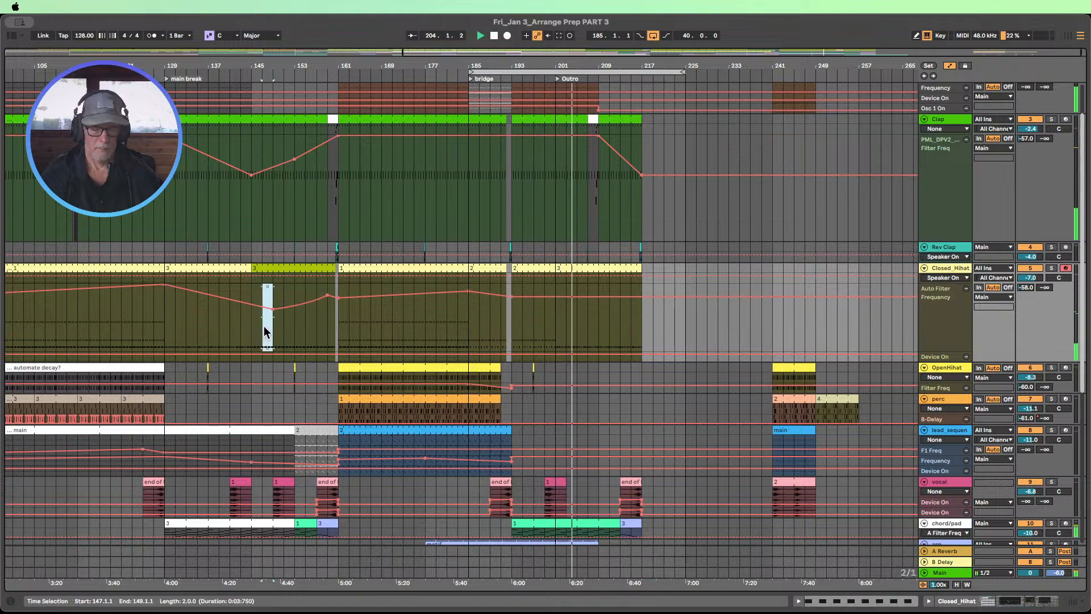
key("super+c")
left_click(632, 324)
key("super+v")
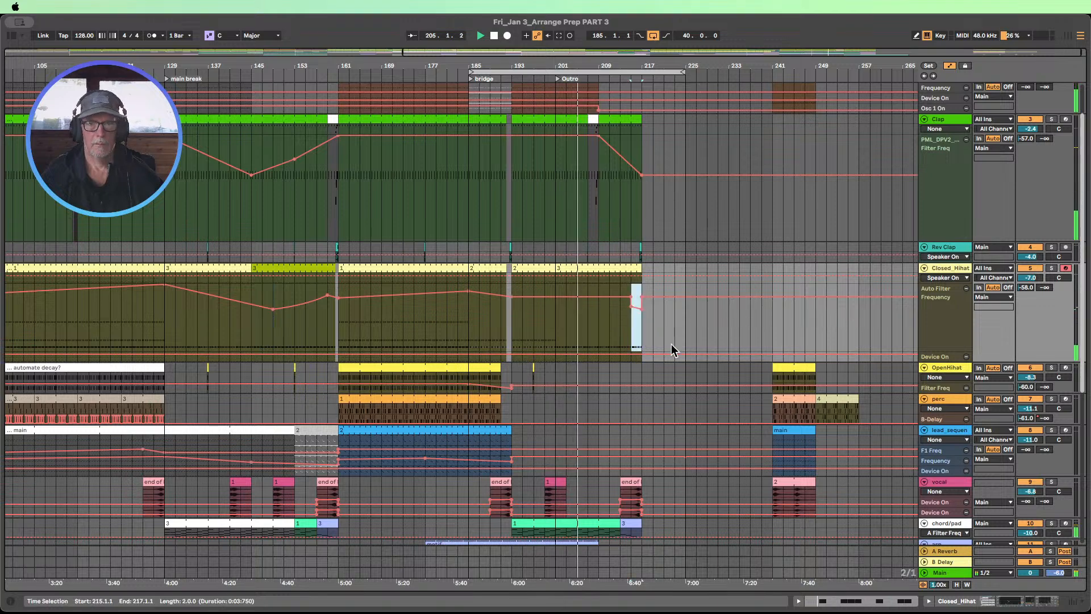
Step: Remove the extra Closed_Hihat Frequency breakpoints at bars 215 and 217, leaving a straight ramp from bar 193 down to 1.68 kHz at bar 217
left_click(669, 329)
left_click(630, 306)
left_click(631, 297)
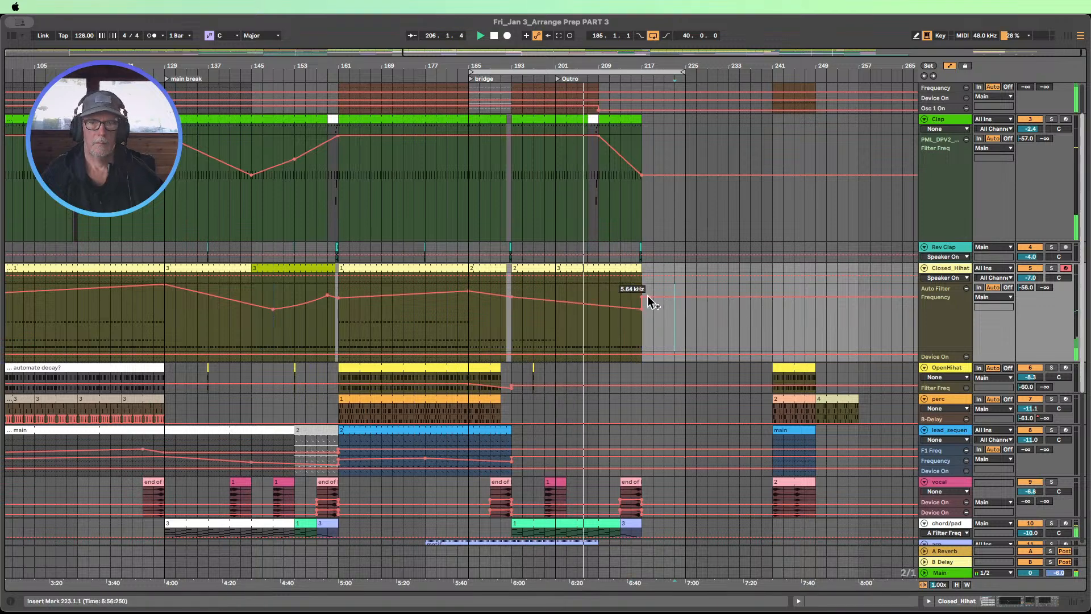
left_click(643, 297)
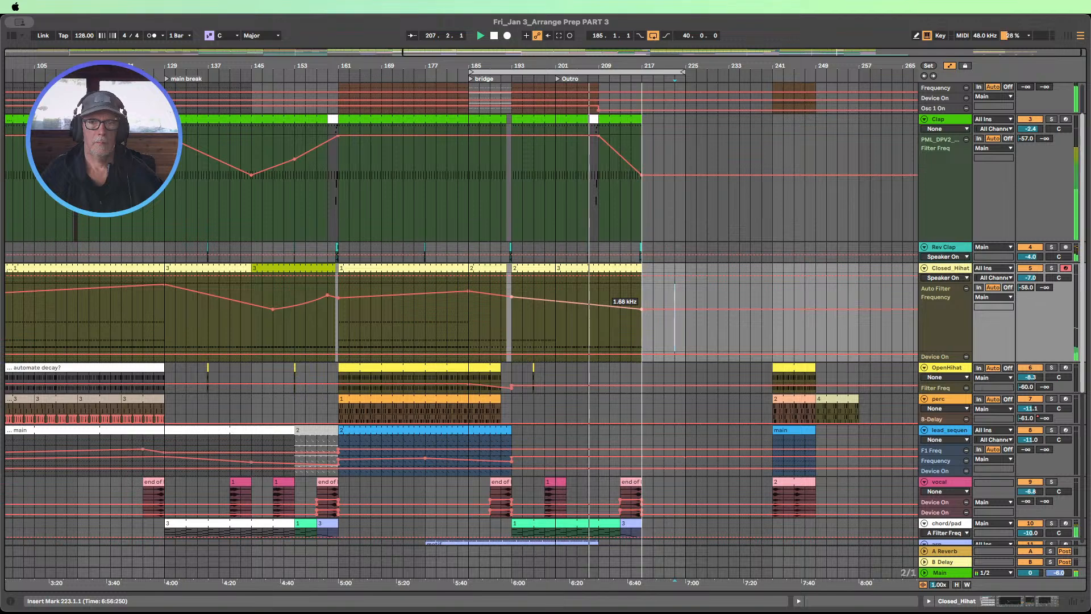
Step: Set the Closed_Hihat Auto Filter Frequency at bar 217 to 2.71 kHz and remove the leftover lower breakpoint there
left_click_drag(626, 307, 641, 310)
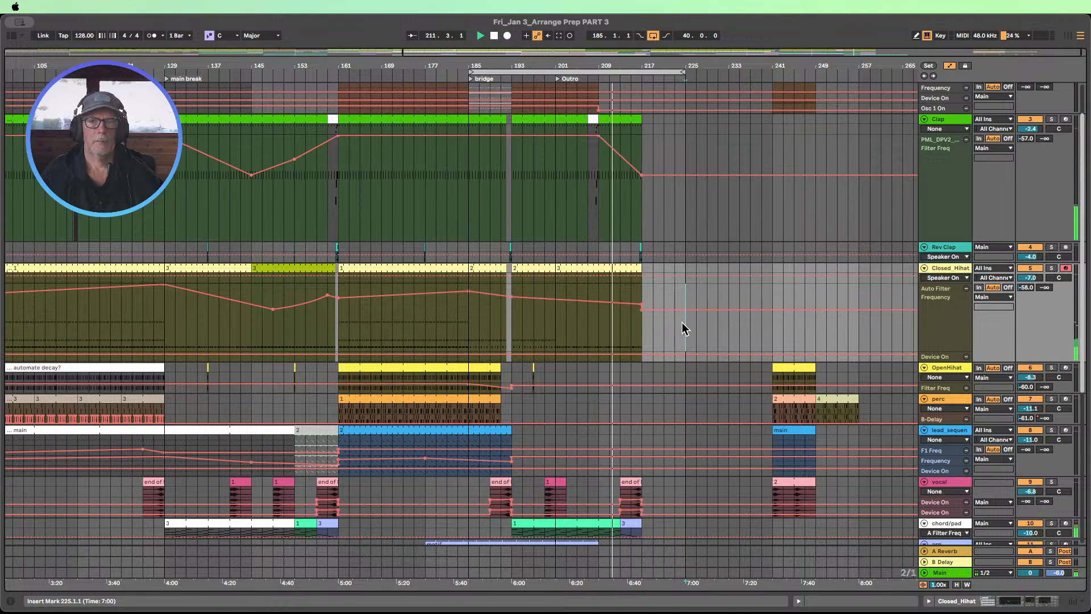
left_click(643, 309)
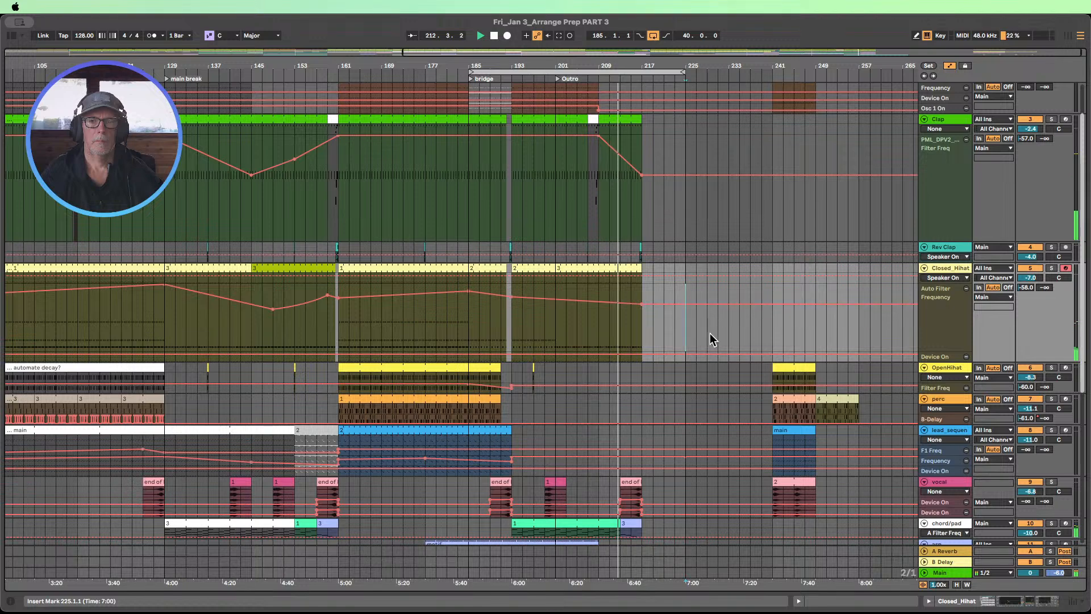
Step: Shorten the noiz_sweep clip at bar 209 to end at bar 221 and enlarge the track's A Filter Freq lane
scroll(710, 333, "down", 3)
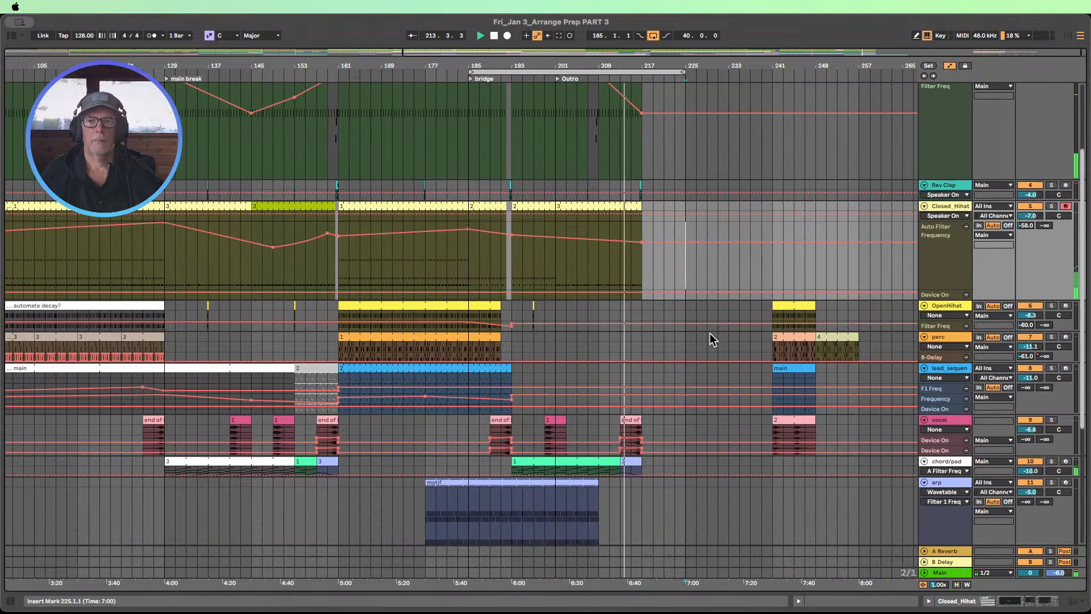
scroll(710, 333, "up", 2)
scroll(711, 333, "up", 2)
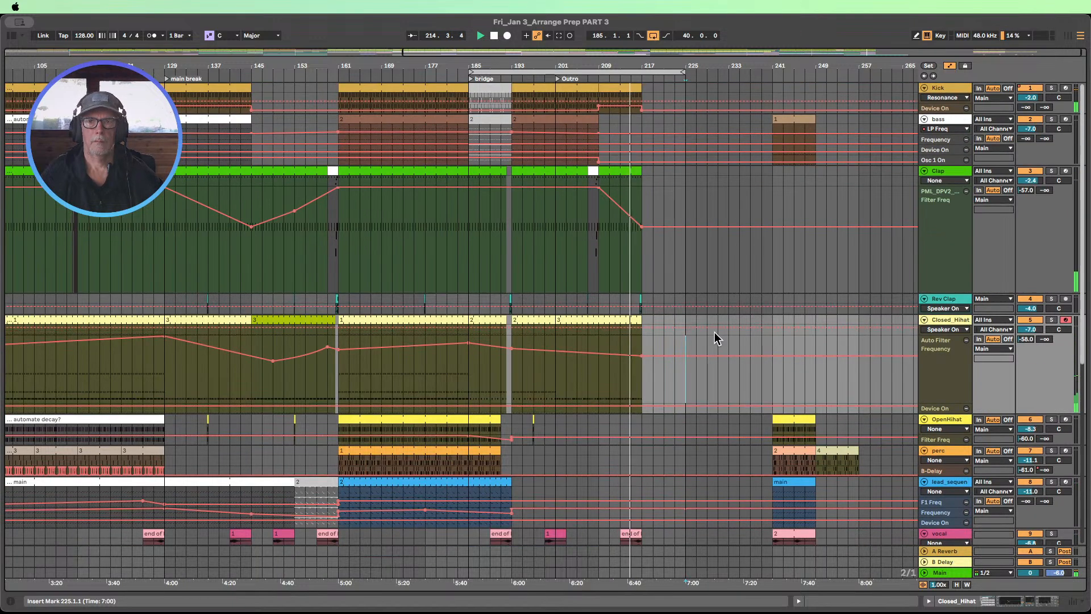
scroll(715, 339, "down", 1)
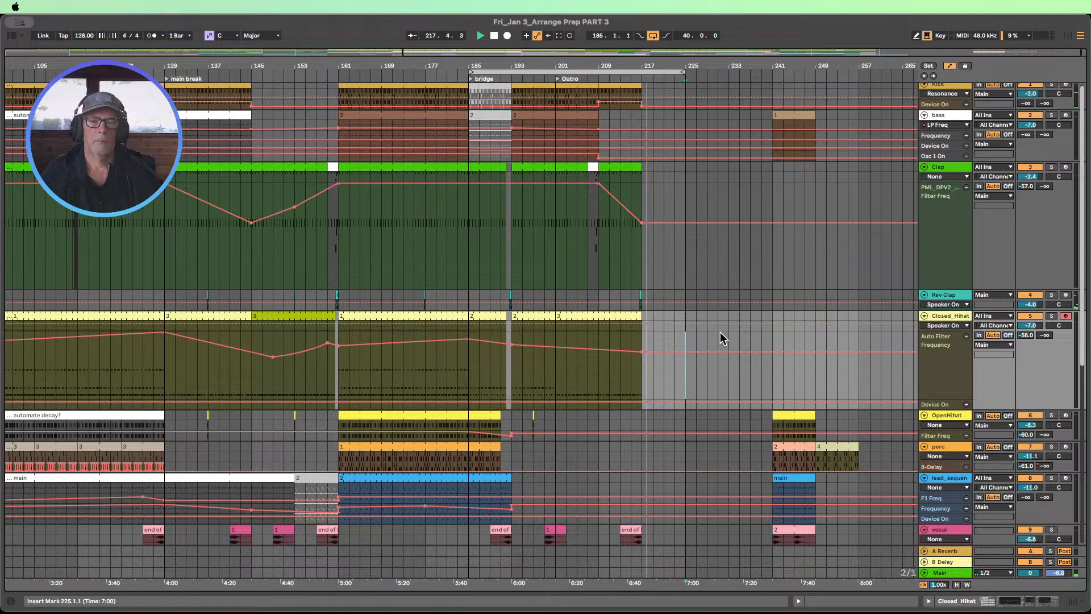
scroll(721, 330, "down", 3)
scroll(721, 329, "down", 8)
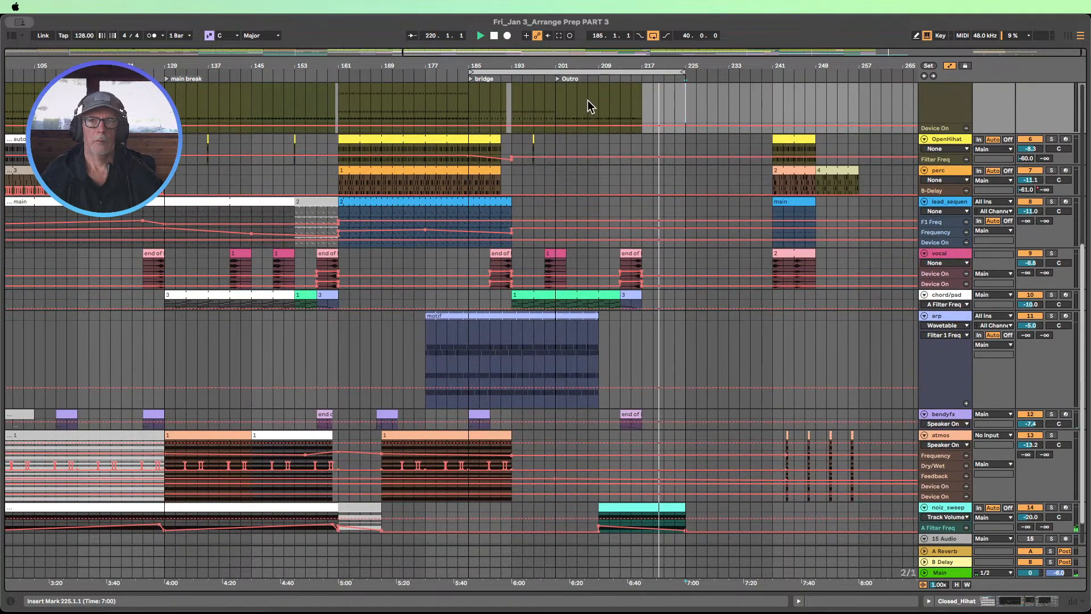
scroll(651, 149, "down", 1)
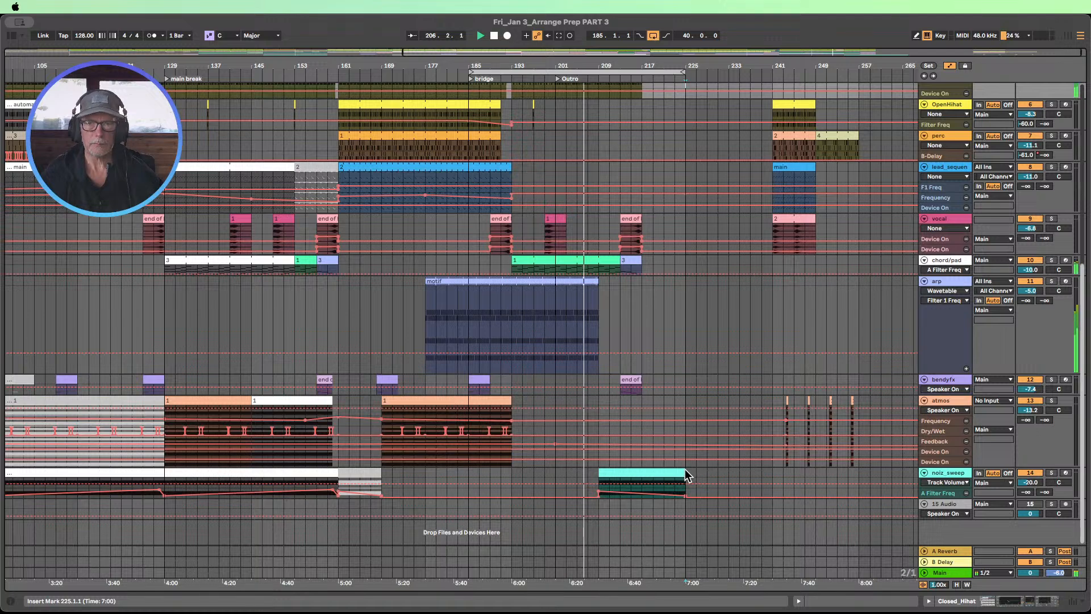
left_click_drag(682, 470, 660, 471)
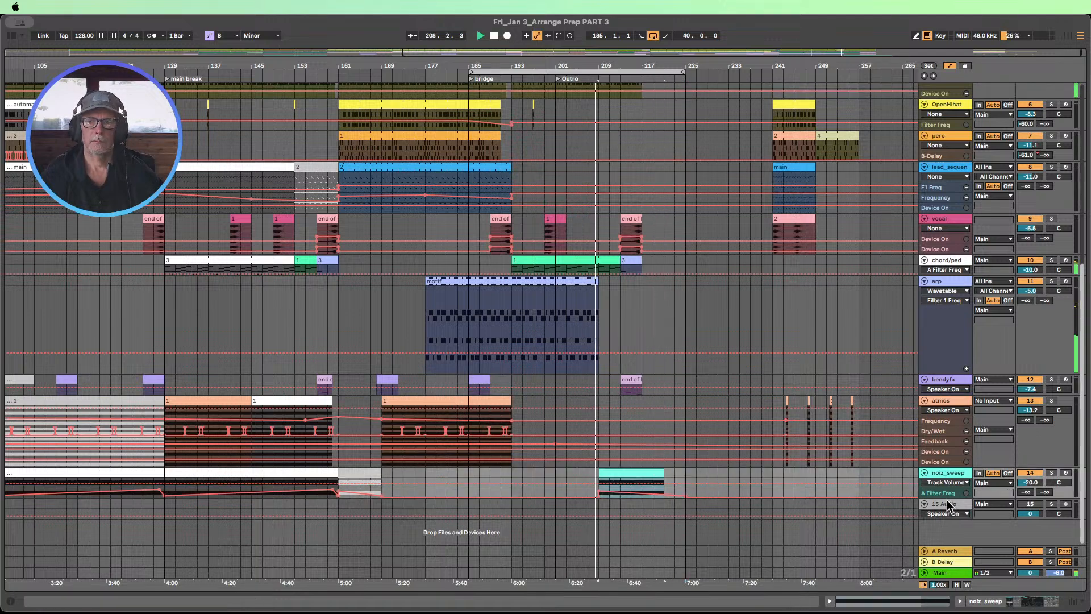
left_click_drag(946, 496, 946, 534)
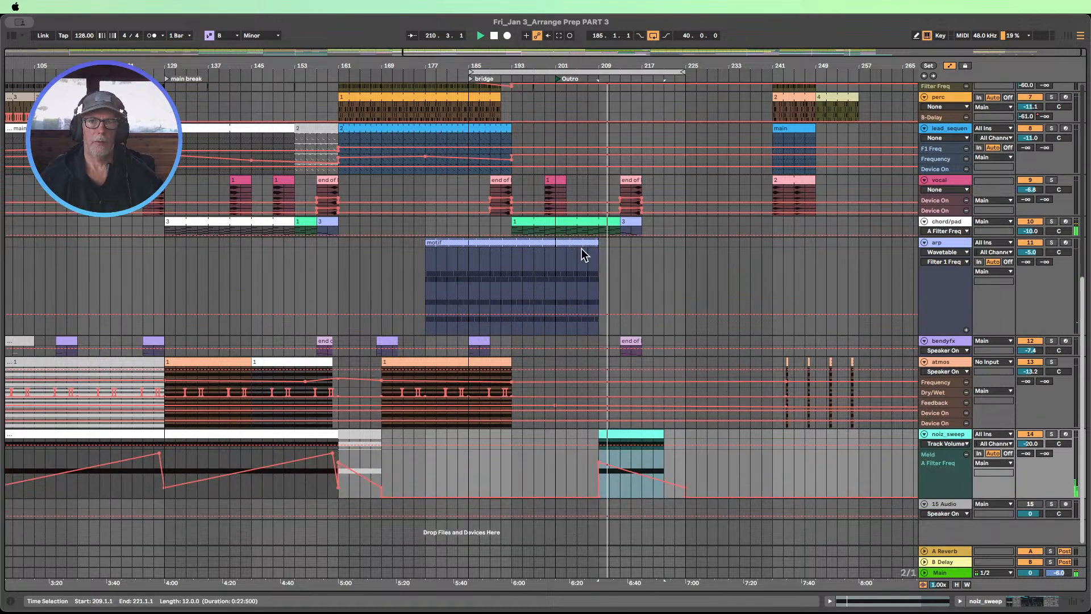
Step: Move the final breakpoint of the noiz_sweep filter fall from bar 225 to bar 221
left_click_drag(577, 259, 612, 247)
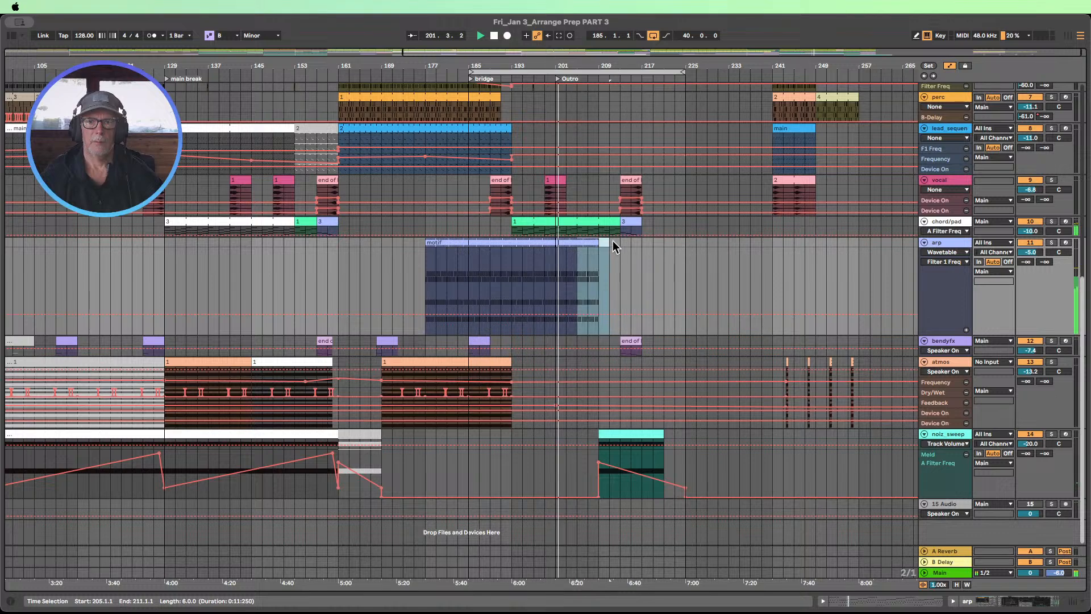
mouse_move(686, 488)
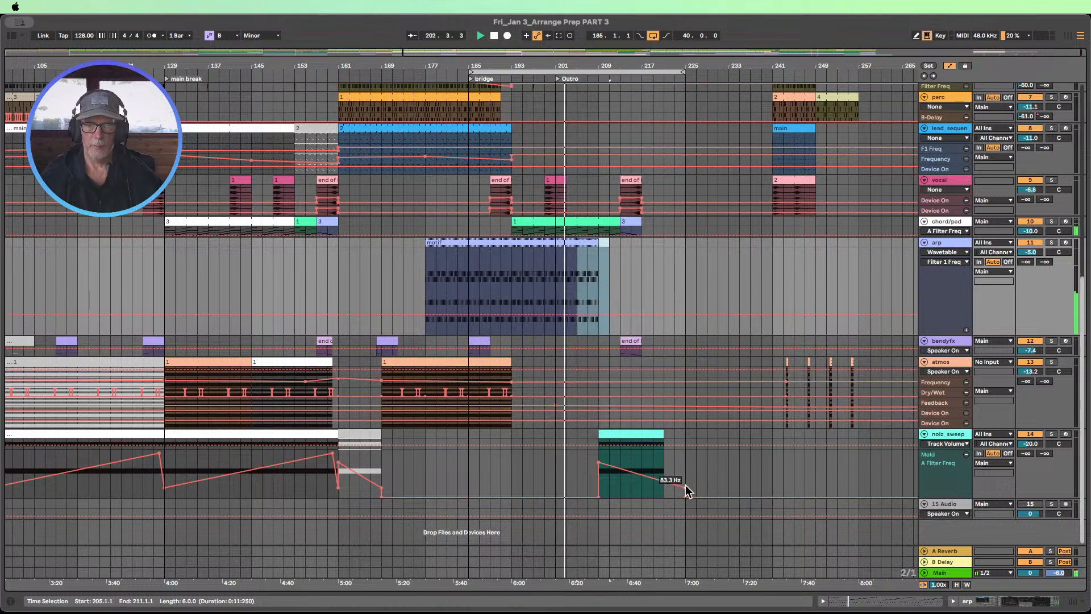
left_click_drag(686, 492, 665, 493)
key("super+z")
left_click(704, 488)
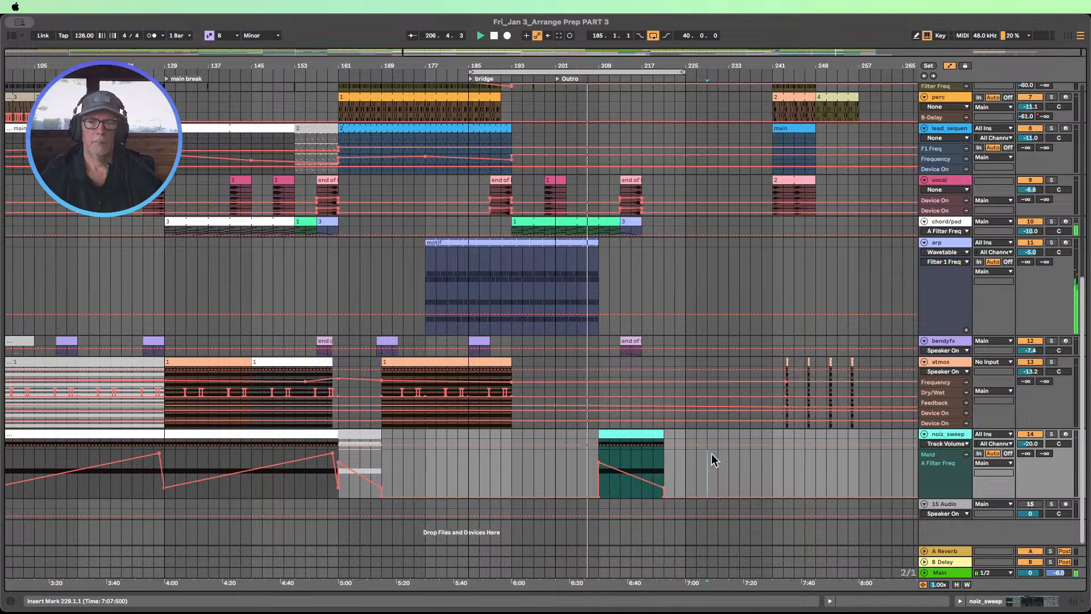
Step: Audition the outro from bar 209 while examining the track lanes and the end of the Closed_Hihat Frequency ramp
scroll(720, 434, "up", 5)
scroll(722, 434, "up", 3)
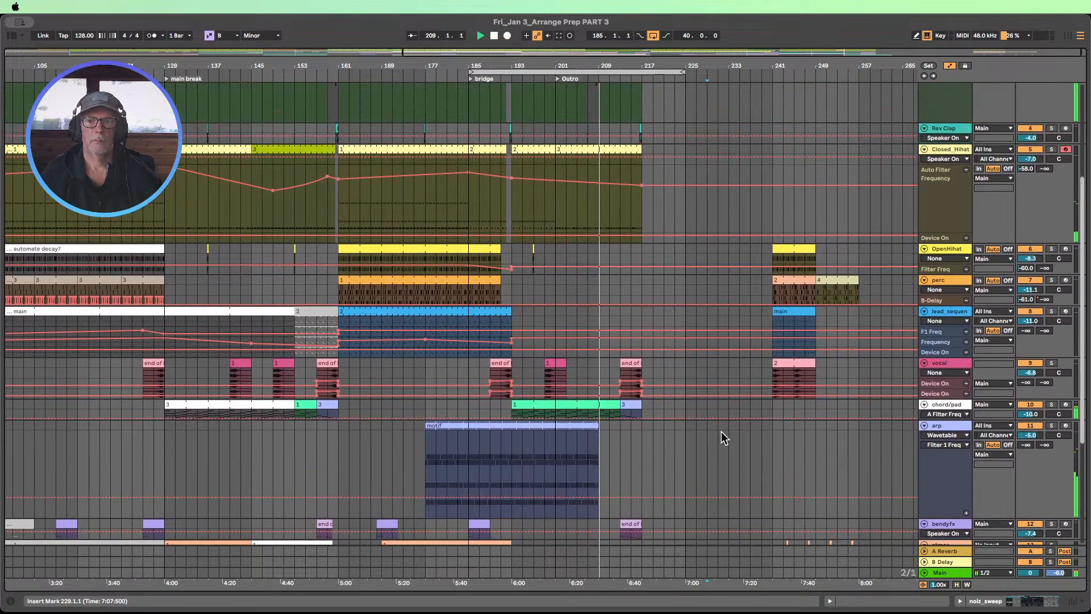
scroll(721, 431, "down", 1)
scroll(722, 432, "down", 6)
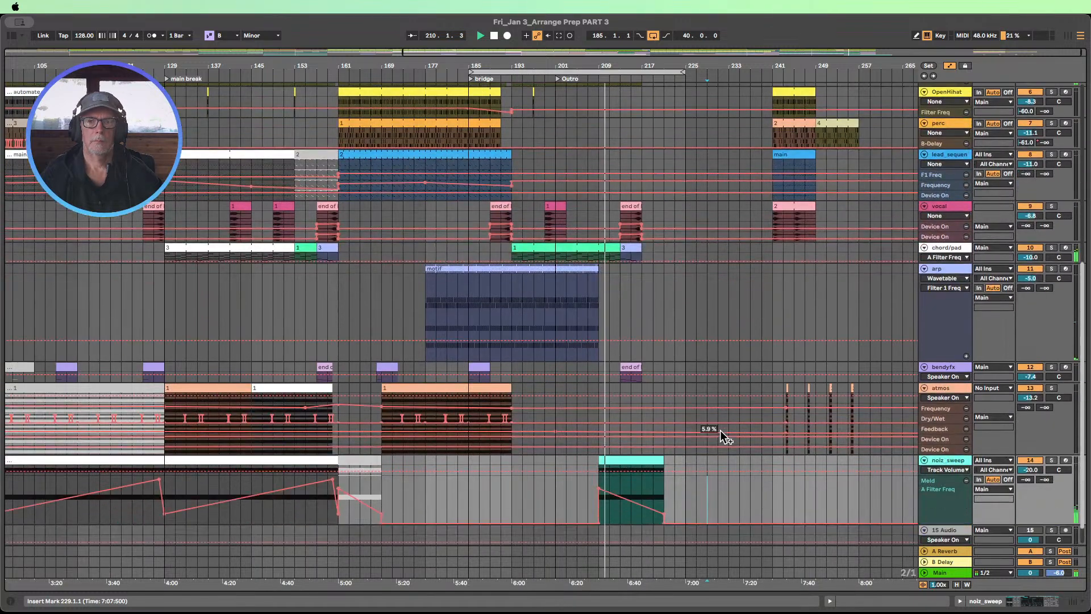
scroll(722, 430, "up", 4)
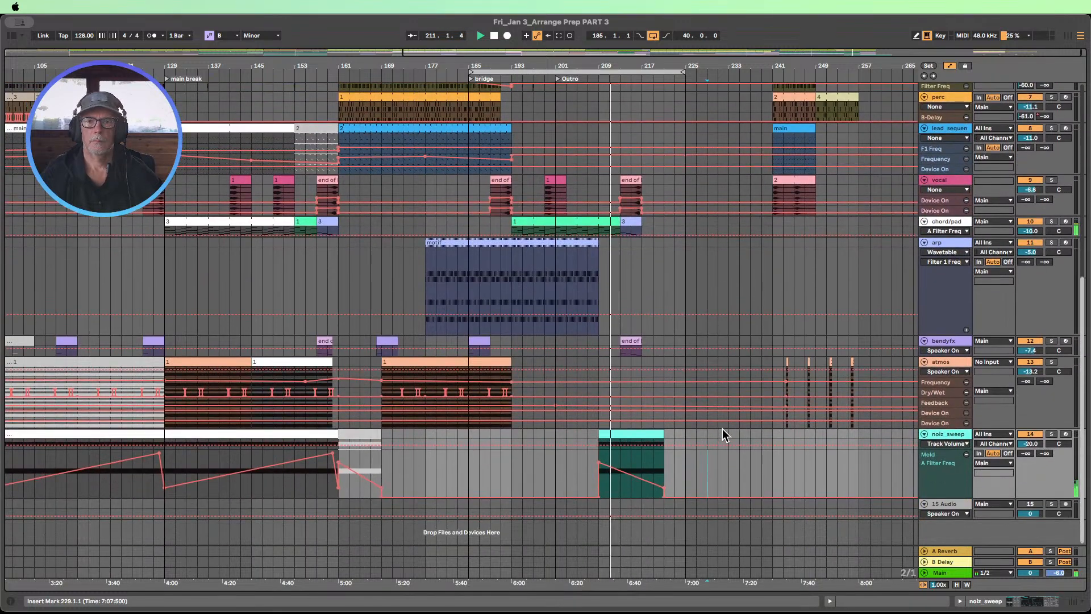
scroll(722, 429, "up", 7)
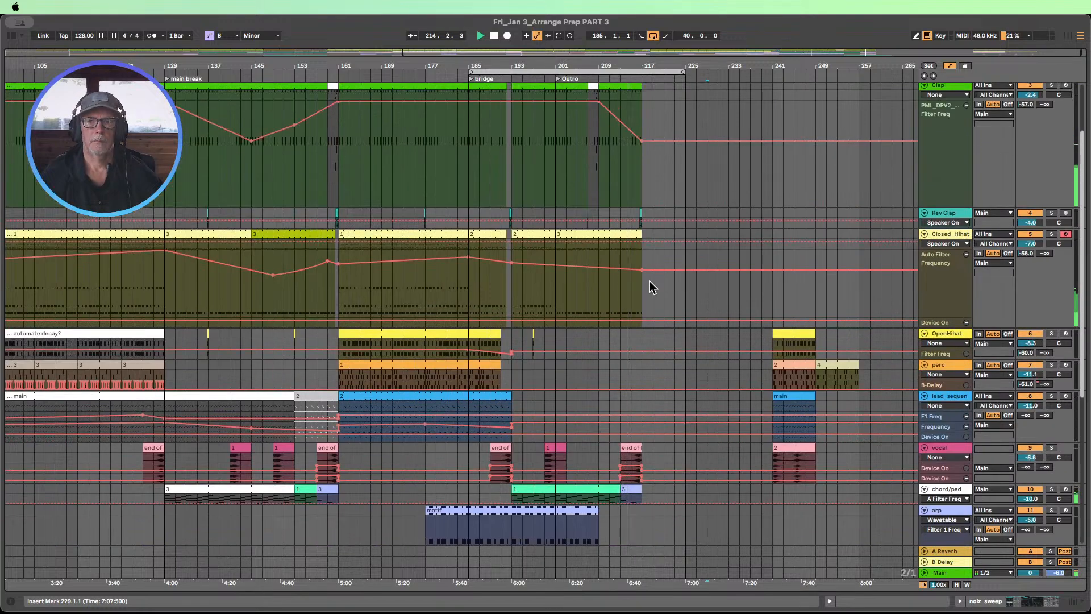
left_click(652, 283)
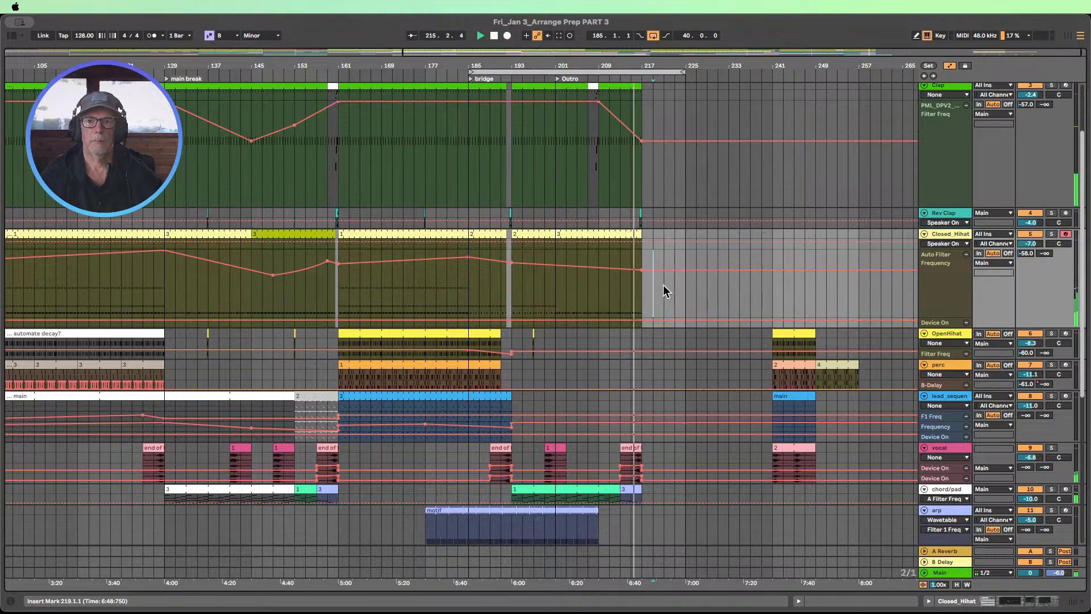
mouse_move(652, 274)
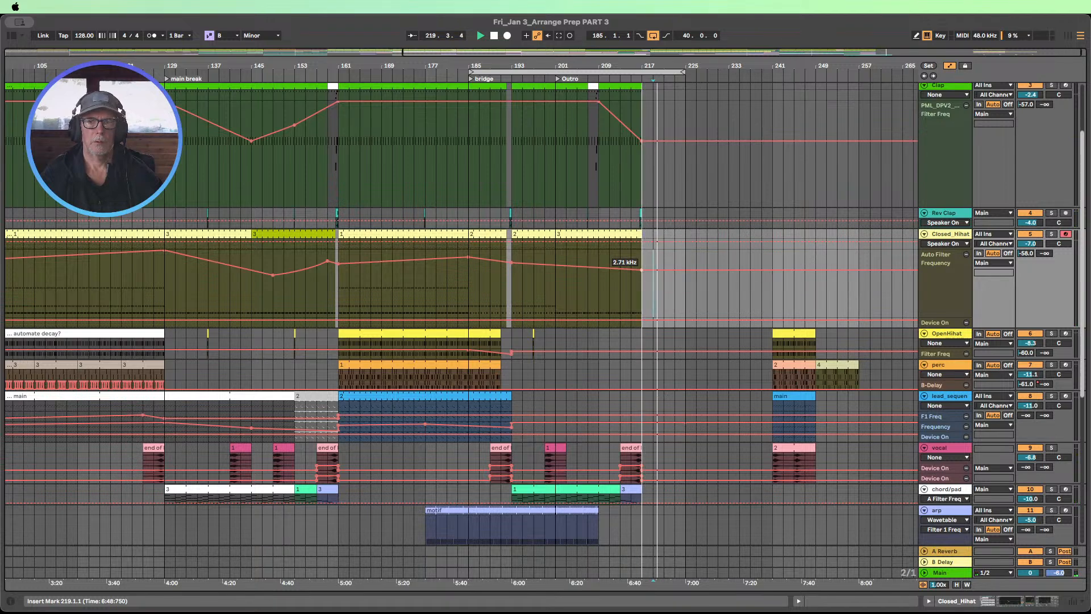
Step: Shorten the noiz_sweep clip to end at bar 219 and align its last 83.3 Hz filter breakpoint with that end
scroll(682, 333, "down", 10)
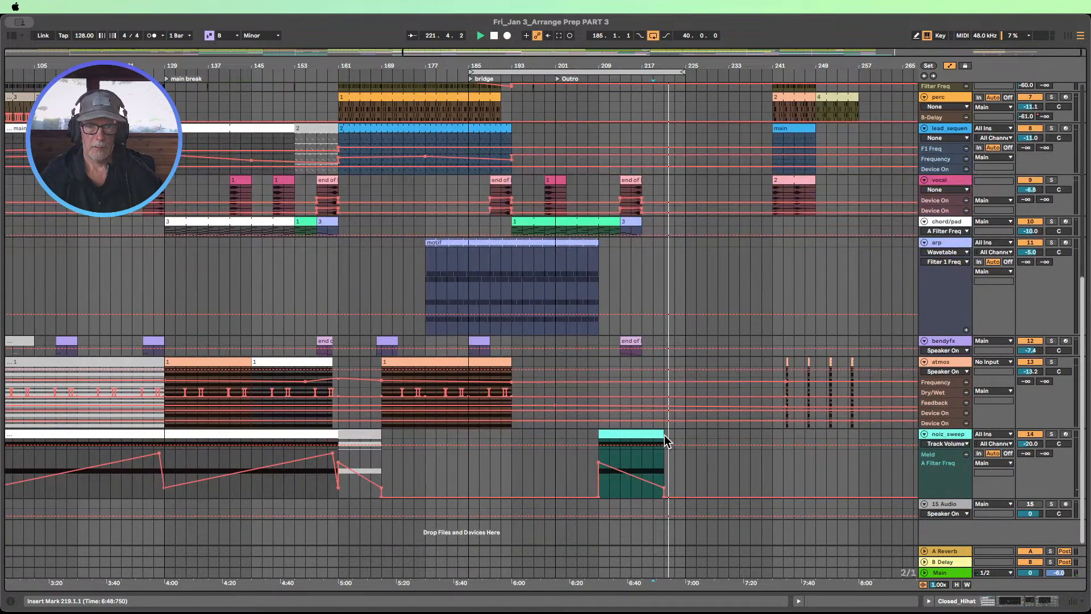
left_click_drag(660, 434, 653, 434)
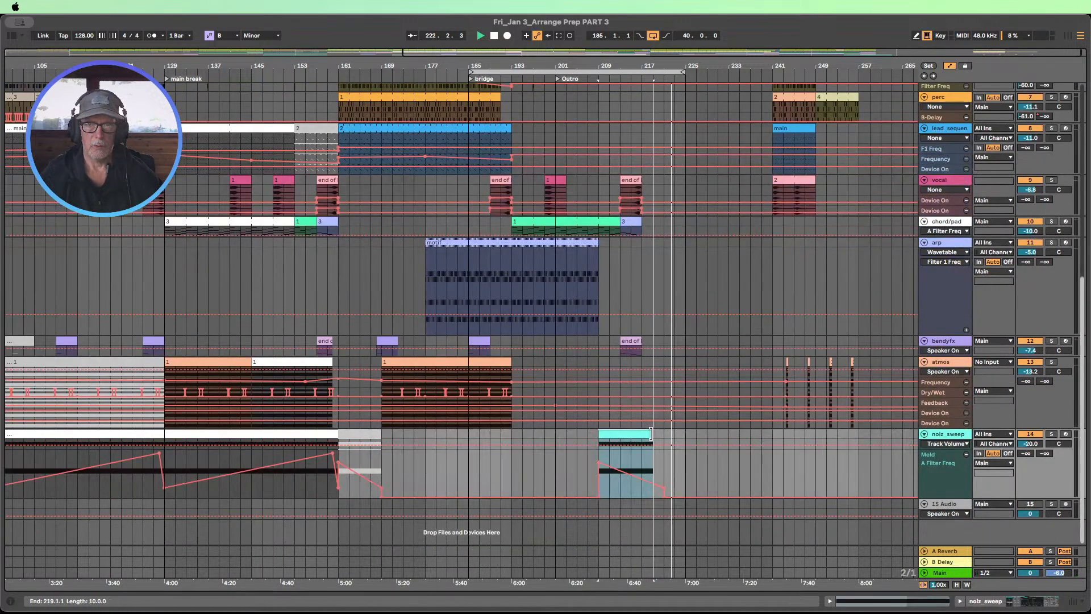
left_click(677, 473)
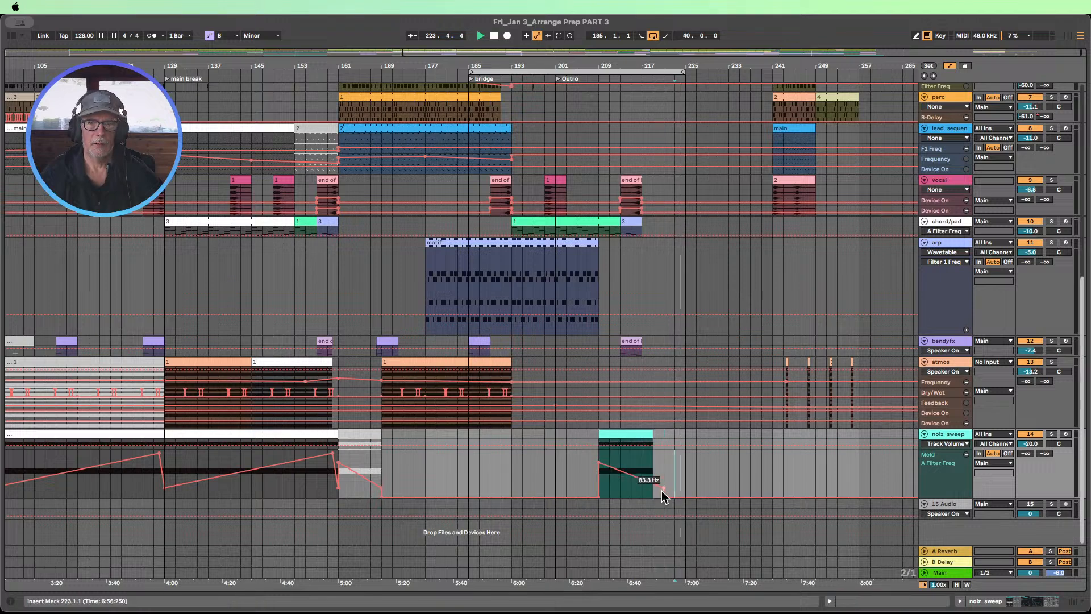
Step: Shorten the arrangement loop to 36 bars, ending at bar 221
left_click_drag(588, 263, 606, 260)
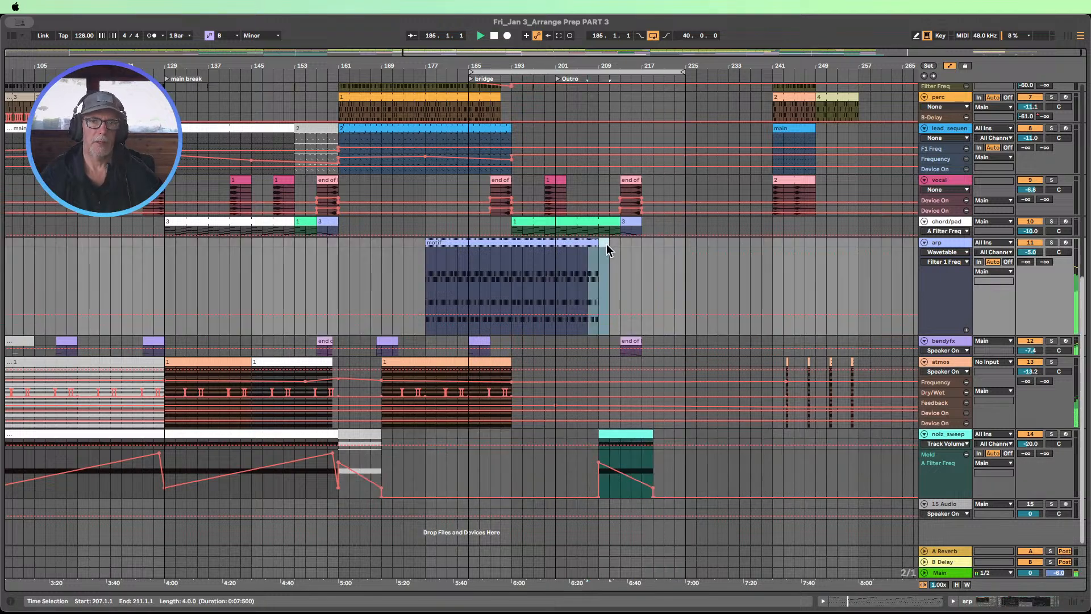
mouse_move(684, 72)
left_mouse_down()
mouse_move(651, 70)
mouse_move(663, 70)
left_mouse_up()
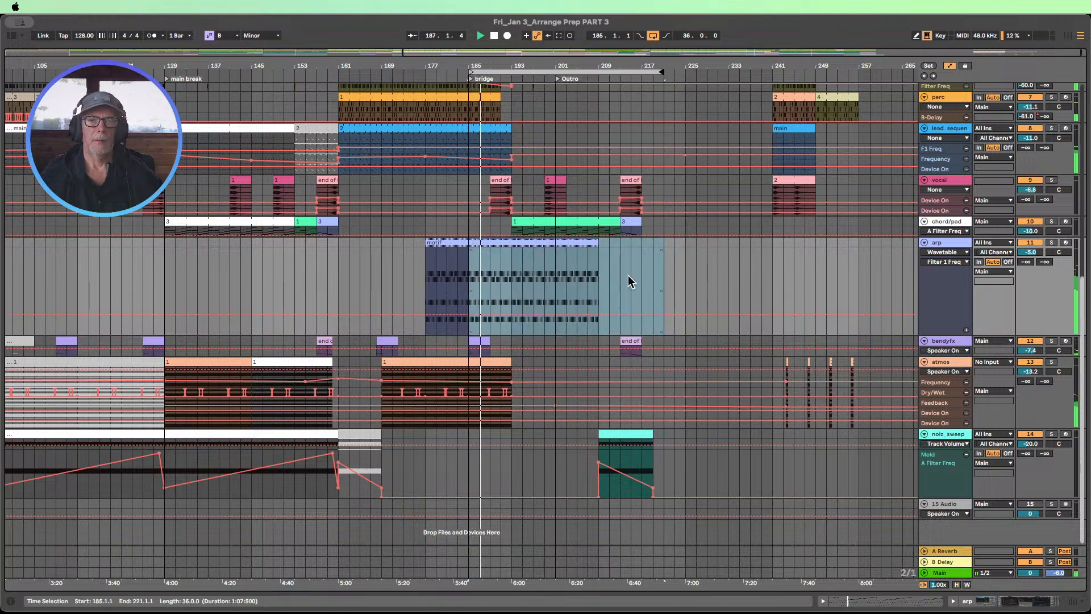
Step: Draw a flat block of B-Delay send automation at -9.5 dB on the arp track, from late bar 208 to just past bar 213
mouse_move(585, 66)
left_mouse_down()
mouse_move(614, 89)
mouse_move(594, 57)
mouse_move(548, 102)
left_mouse_up()
left_click(685, 288)
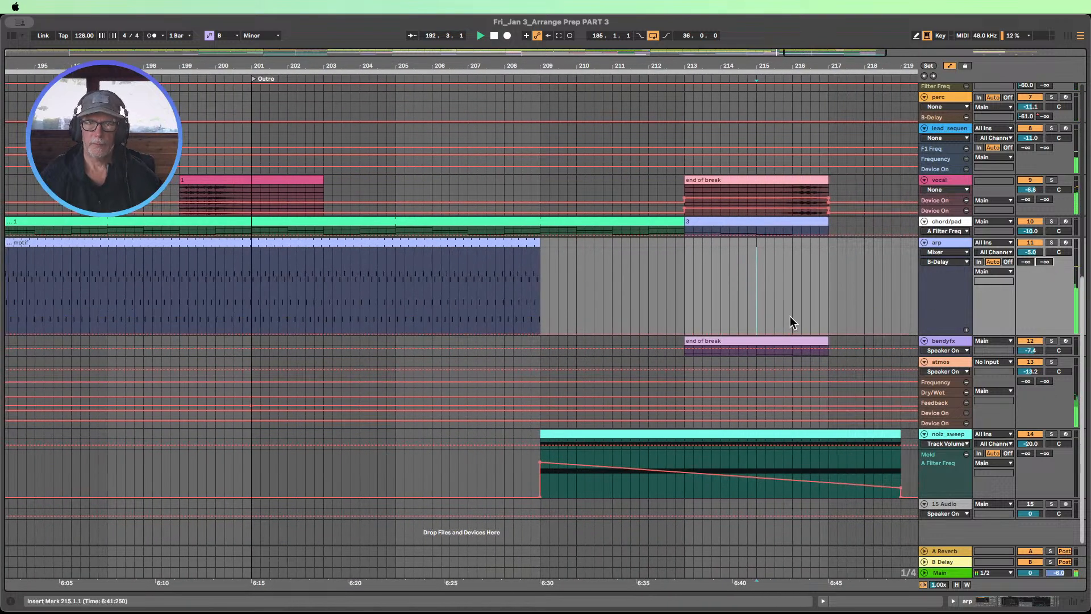
key("b")
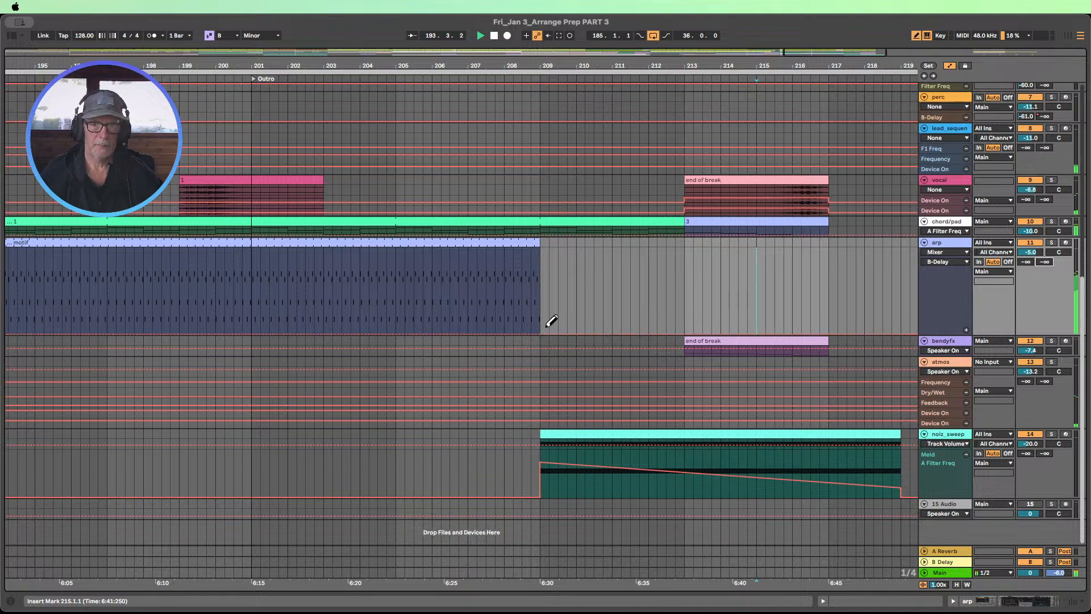
mouse_move(546, 325)
left_mouse_down()
mouse_move(548, 256)
mouse_move(691, 261)
mouse_move(550, 260)
mouse_move(687, 261)
mouse_move(612, 261)
mouse_move(631, 341)
mouse_move(631, 317)
left_mouse_up()
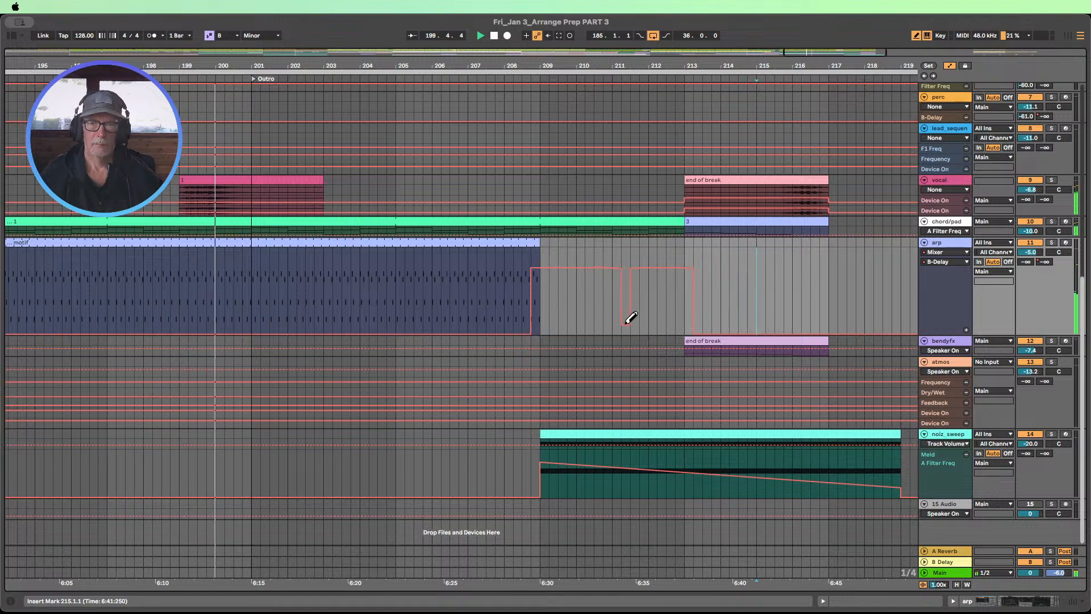
key("super+z")
key("b")
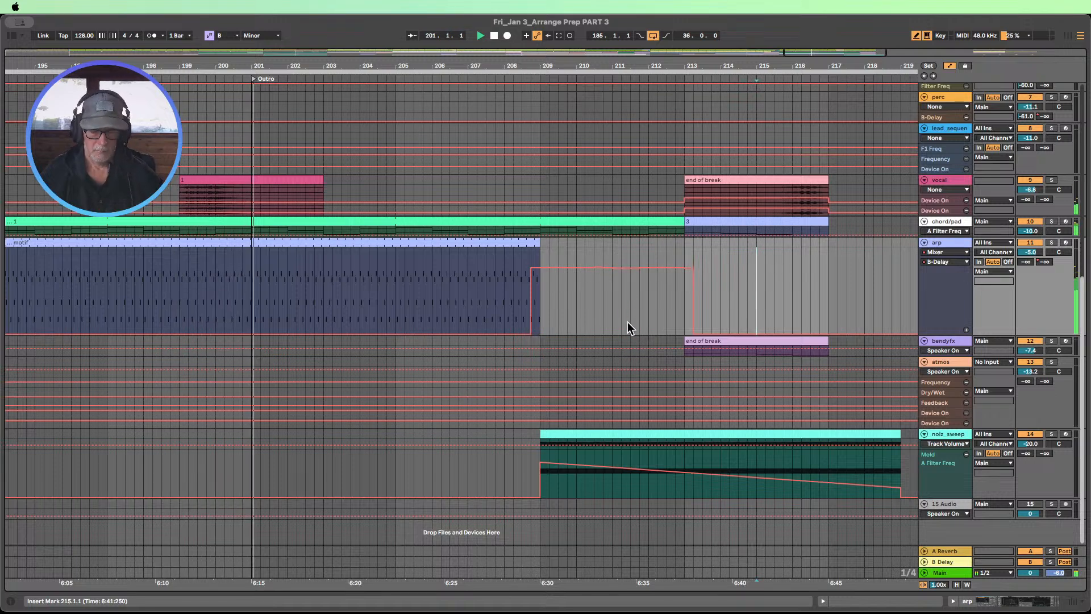
Step: Lower both ends of the arp's B-Delay send block to -12.0 dB and audition the motif's end from bar 207
left_click(627, 319)
left_click_drag(656, 278, 578, 258)
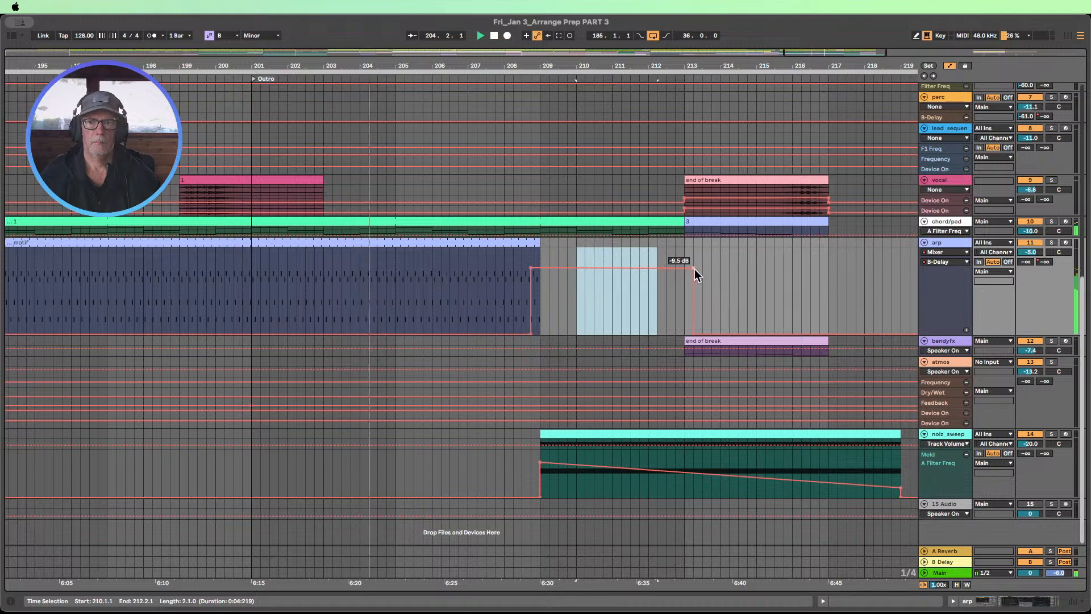
left_click_drag(531, 267, 531, 274)
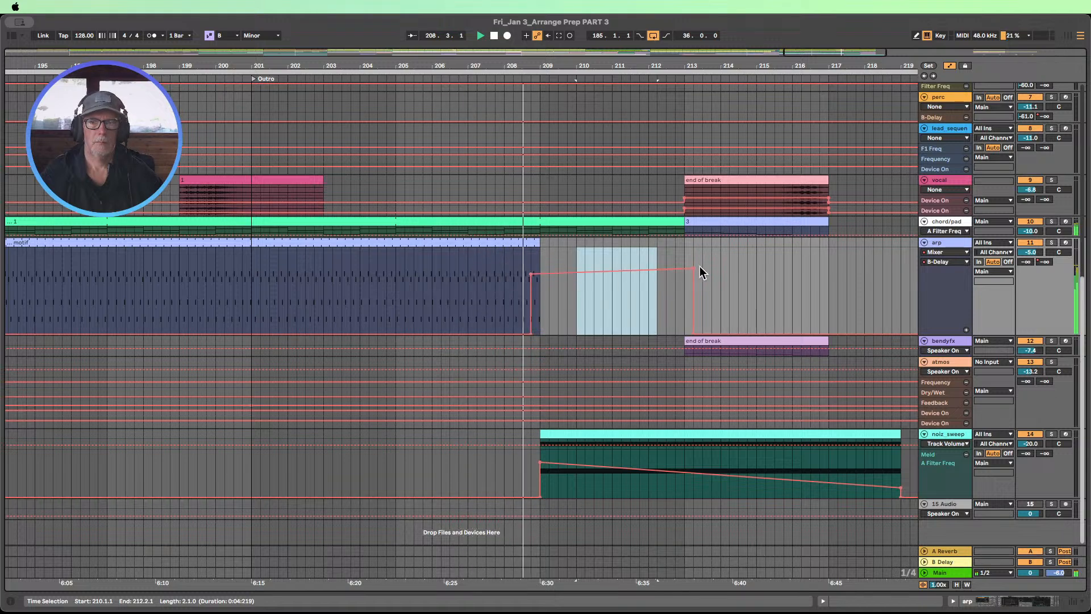
left_click_drag(694, 267, 693, 274)
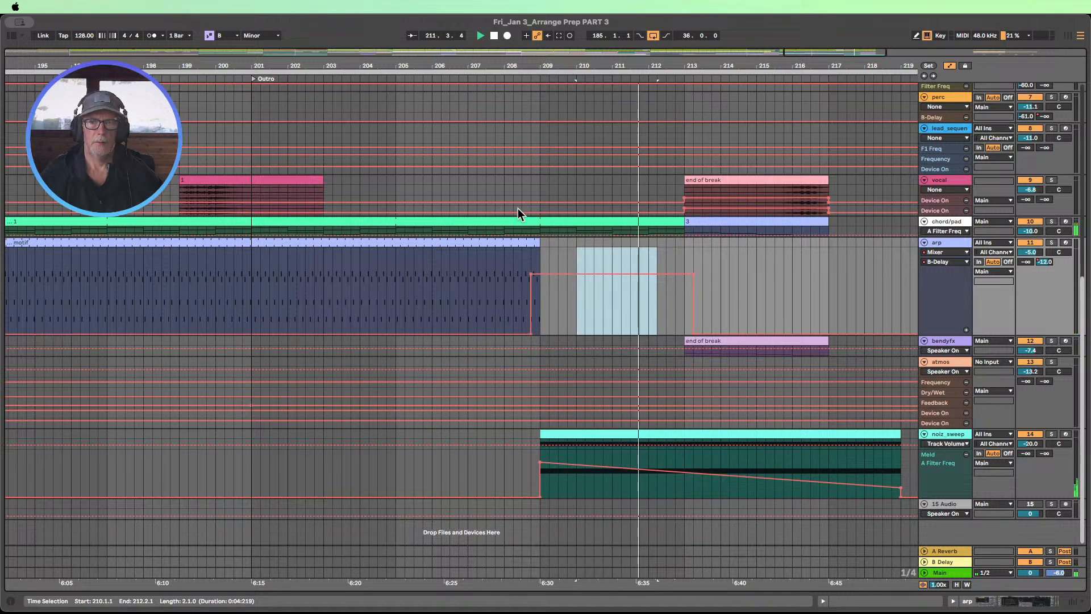
left_click(499, 77)
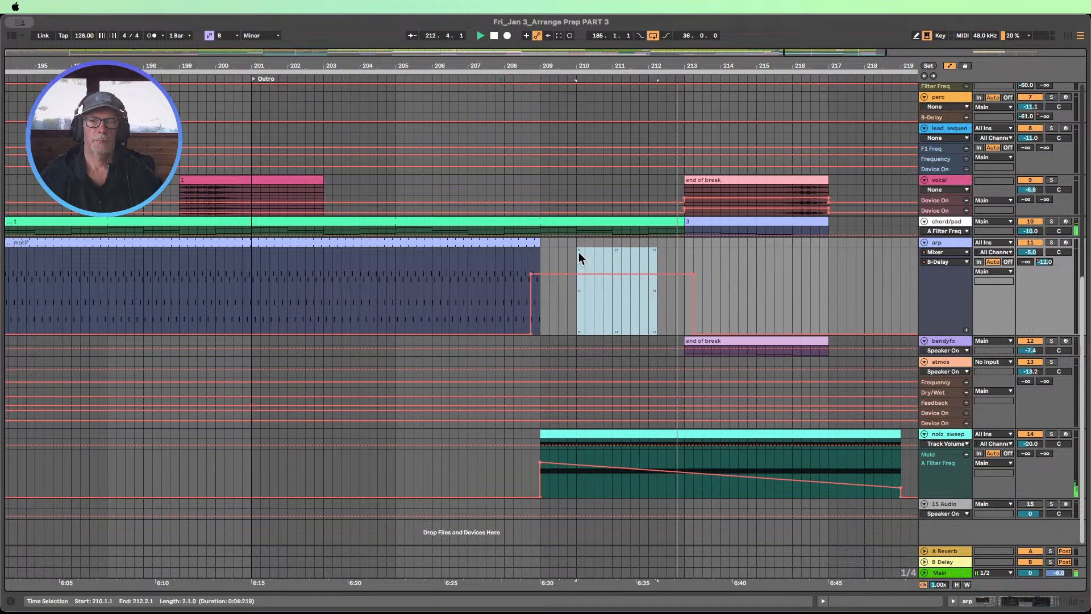
Step: Raise the arp's whole B-Delay send block to -0.3 dB and audition the delay throw from bar 207
left_click_drag(612, 290, 556, 268)
key("super+z")
left_click(557, 309)
left_click(487, 78)
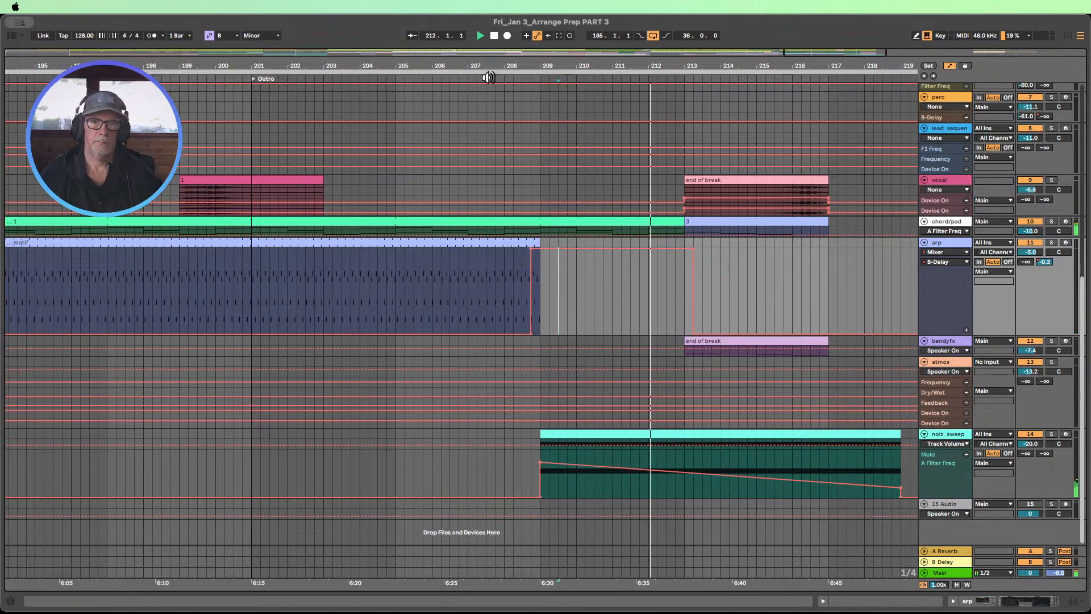
Step: Move the start of the arp's B-Delay send block to bar 208 and its end to bar 213
left_click_drag(550, 63, 494, 134)
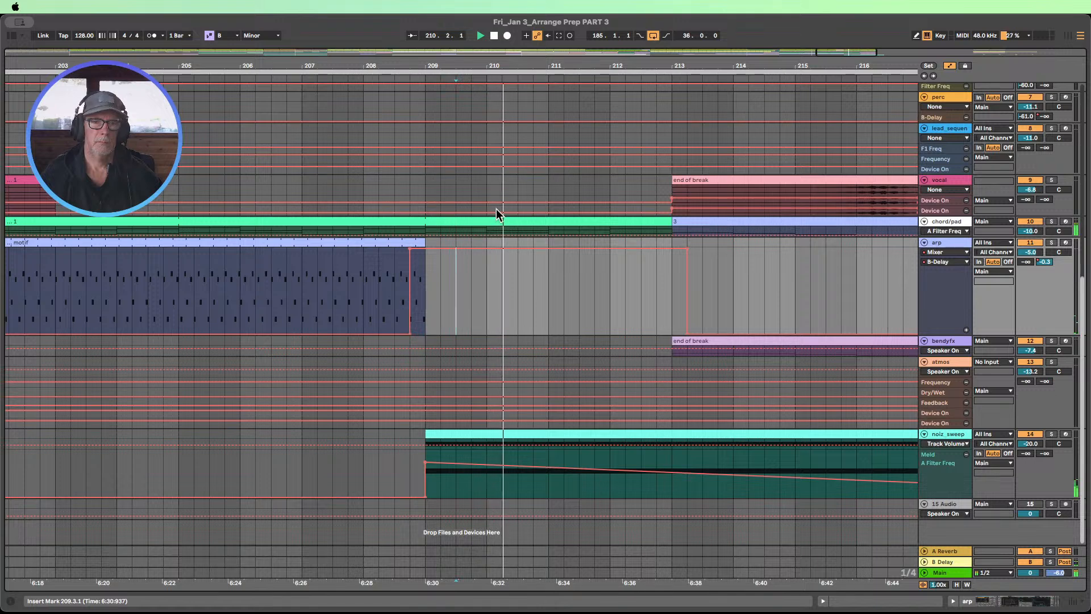
left_click_drag(410, 259, 363, 259)
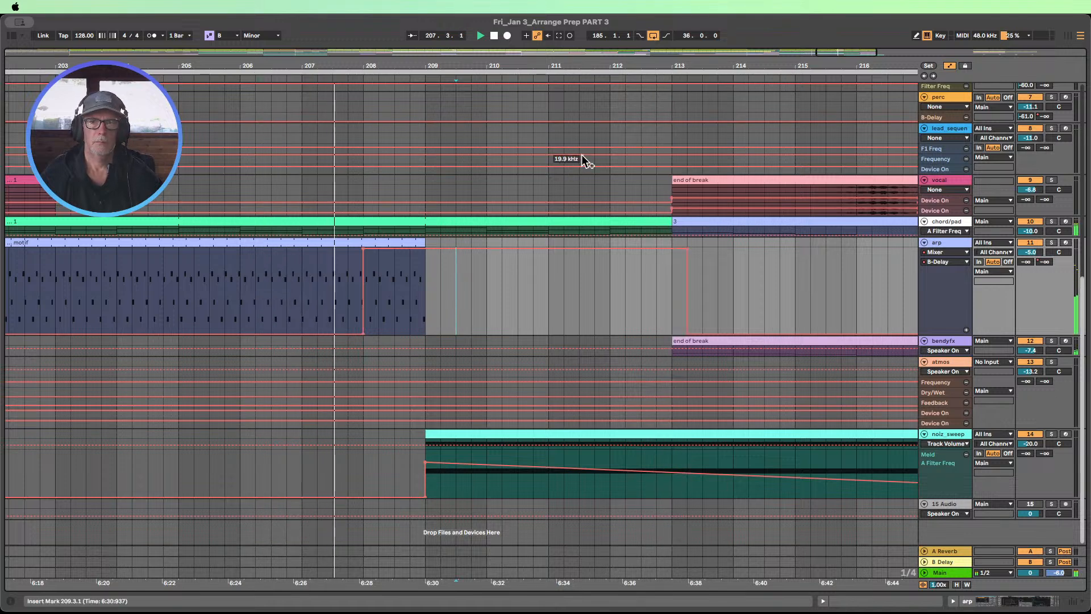
left_click(747, 303)
left_click_drag(690, 307, 676, 305)
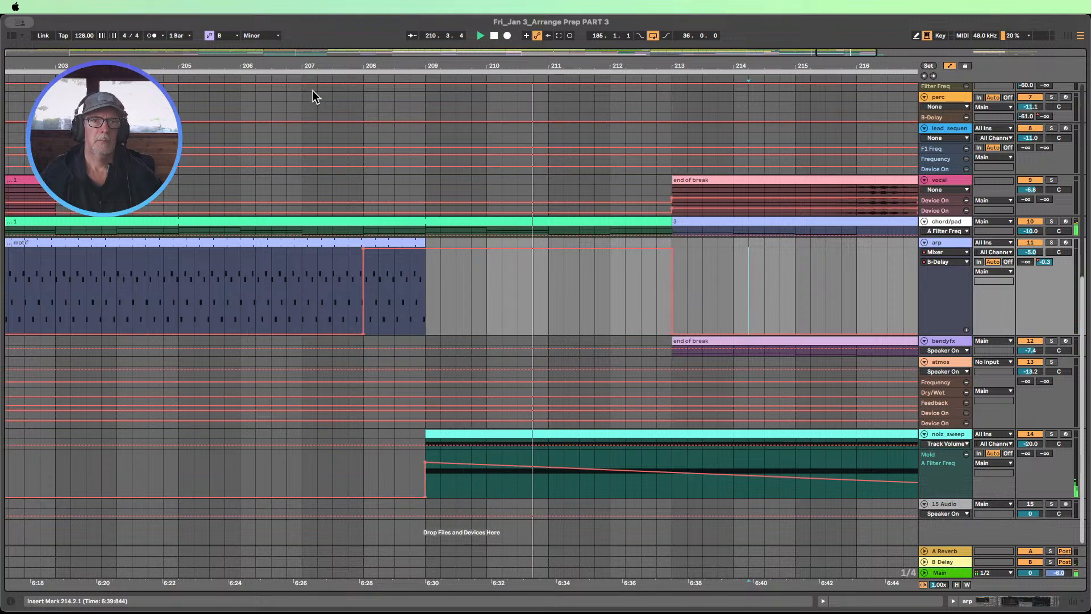
Step: Audition the arp delay throw from bar 207, then replay the outro from bar 208 through the track's end and stop playback
left_click(311, 71)
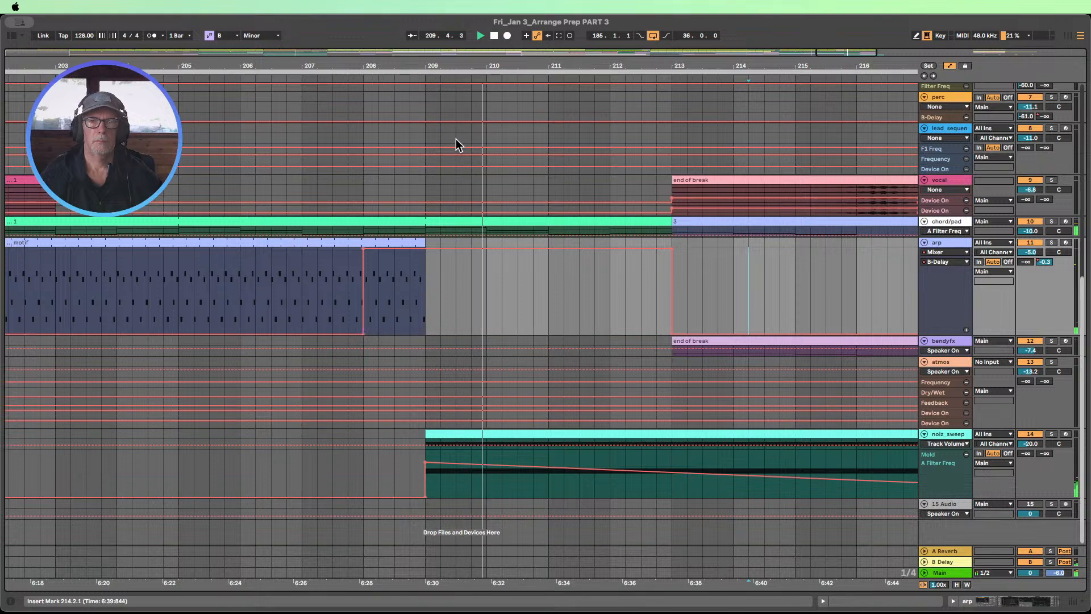
left_click_drag(505, 69, 529, 22)
scroll(537, 282, "up", 1)
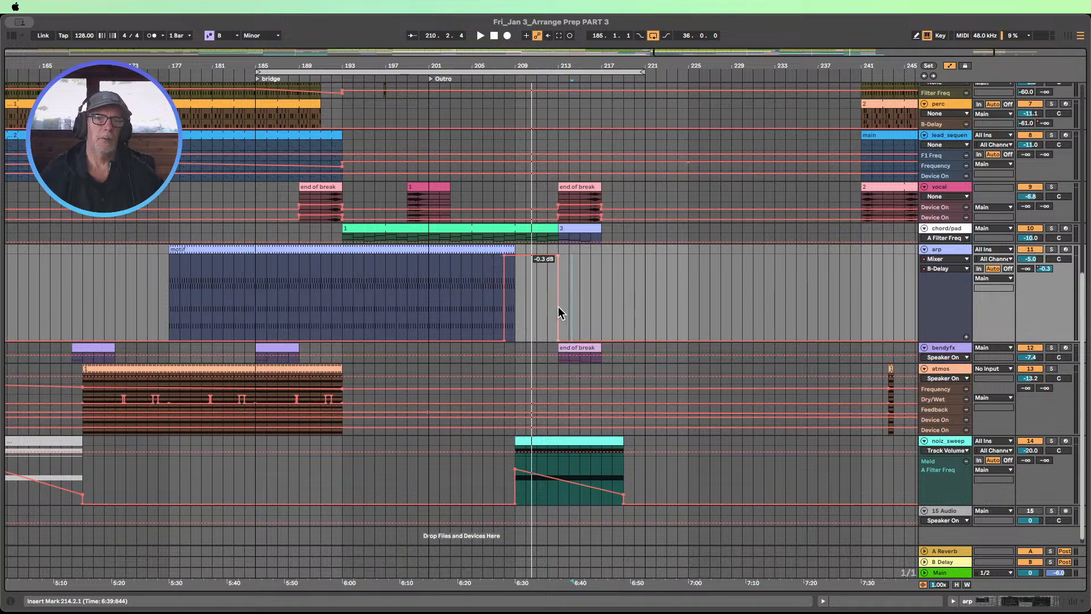
left_click(494, 77)
scroll(585, 157, "up", 5)
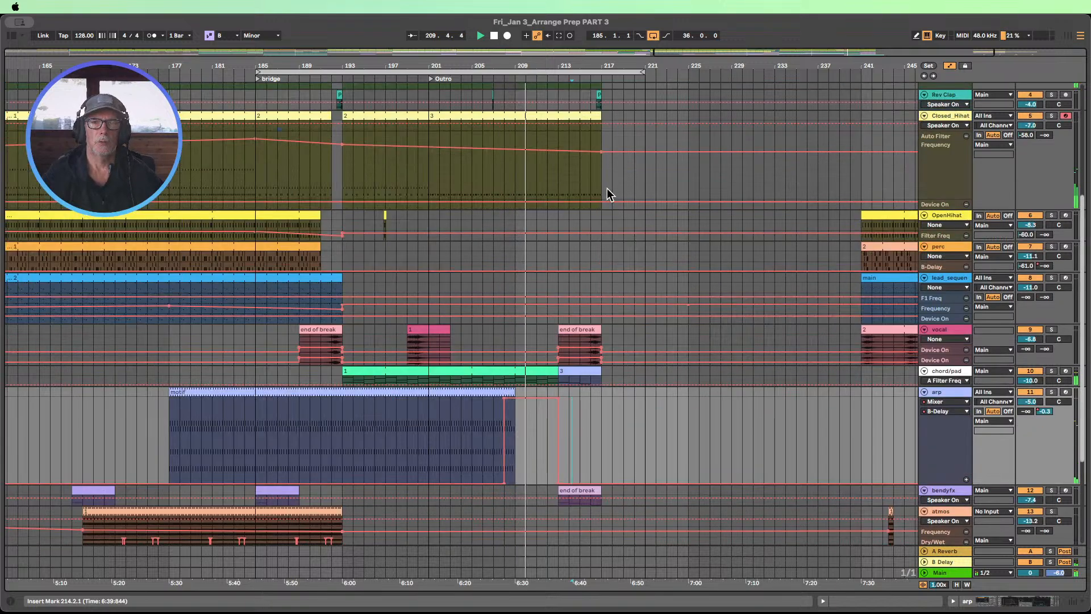
scroll(600, 188, "down", 6)
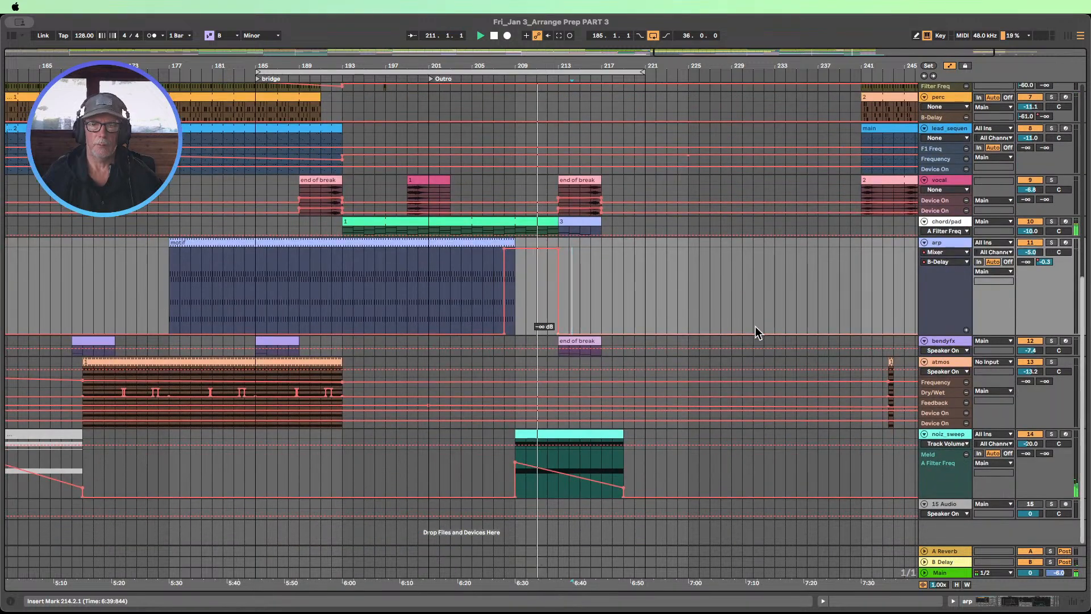
scroll(753, 326, "up", 5)
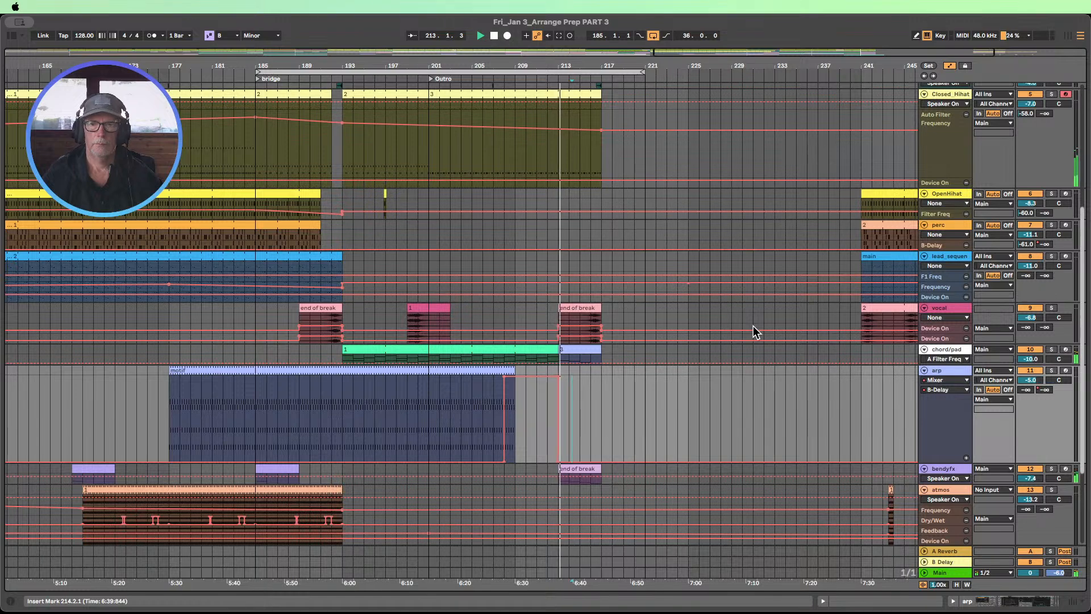
scroll(752, 325, "up", 5)
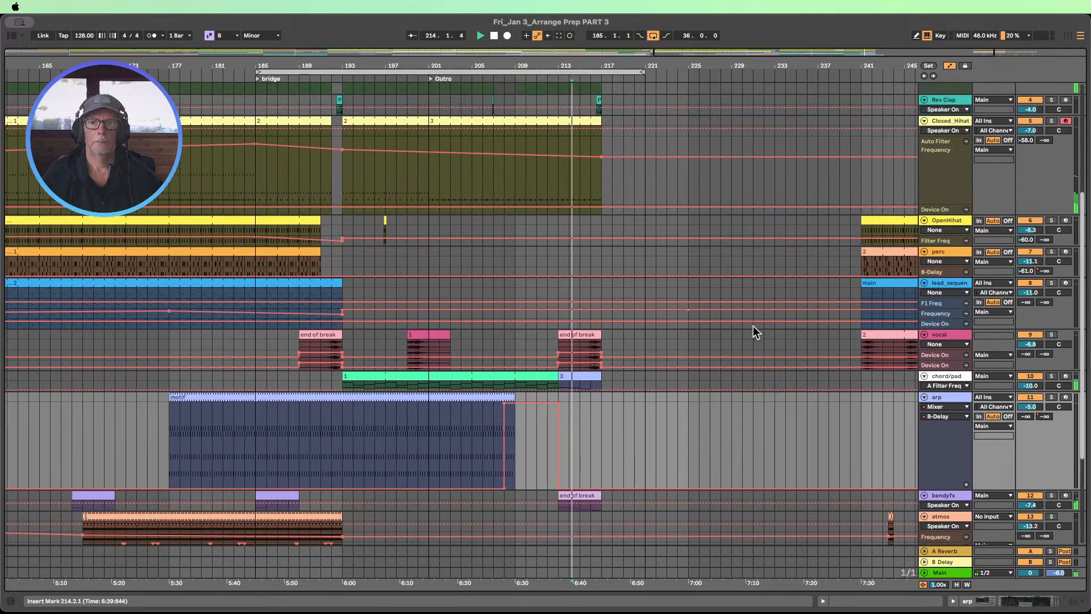
scroll(755, 327, "up", 4)
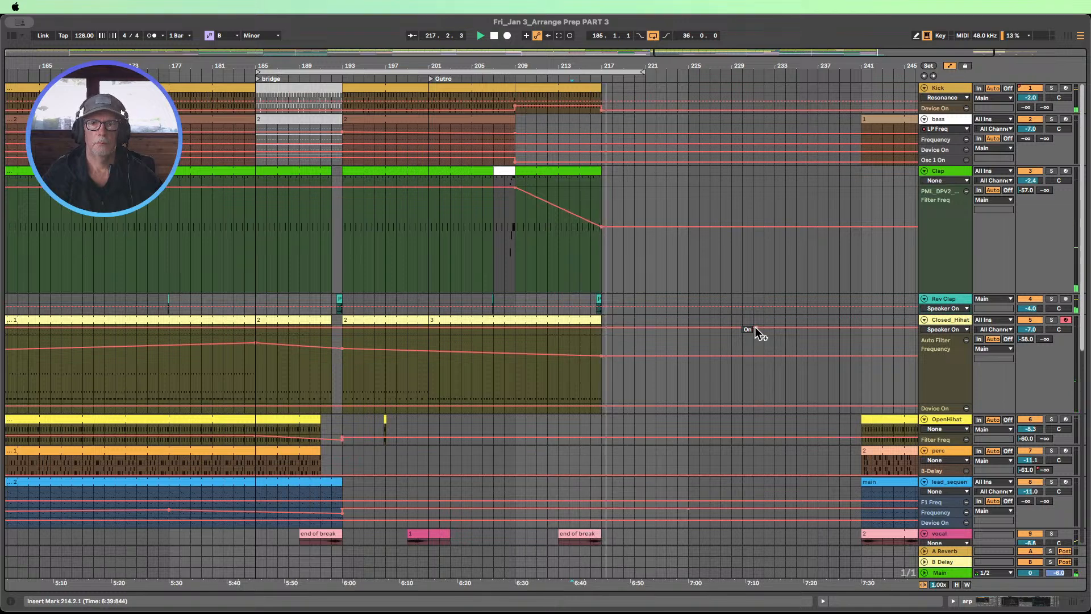
left_click(494, 35)
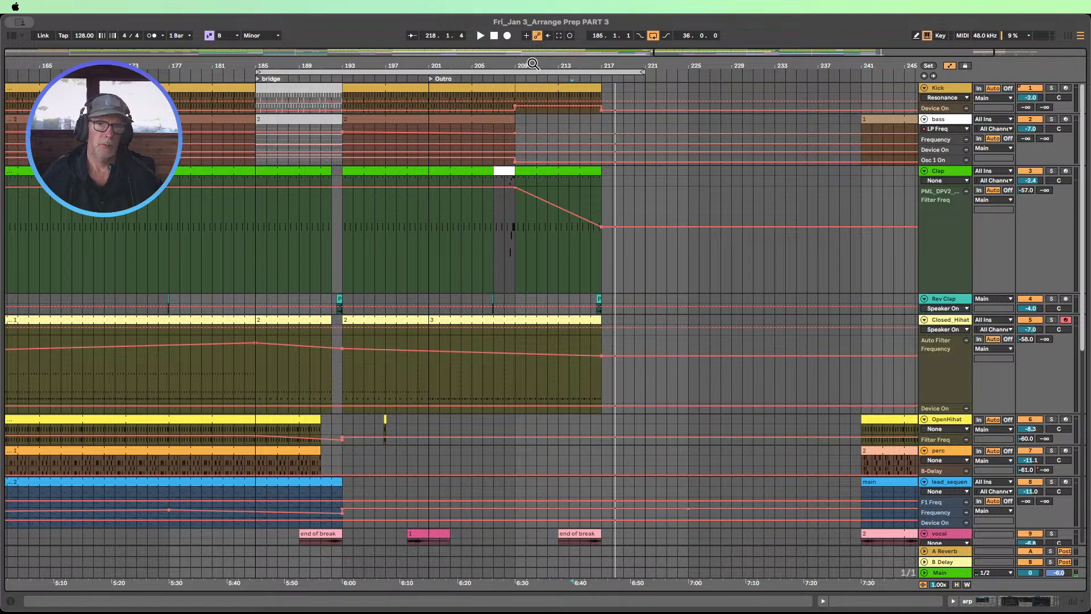
Step: Show the whole arrangement from the intro onward and optimize the track heights to review all tracks
left_click_drag(536, 64, 719, 65)
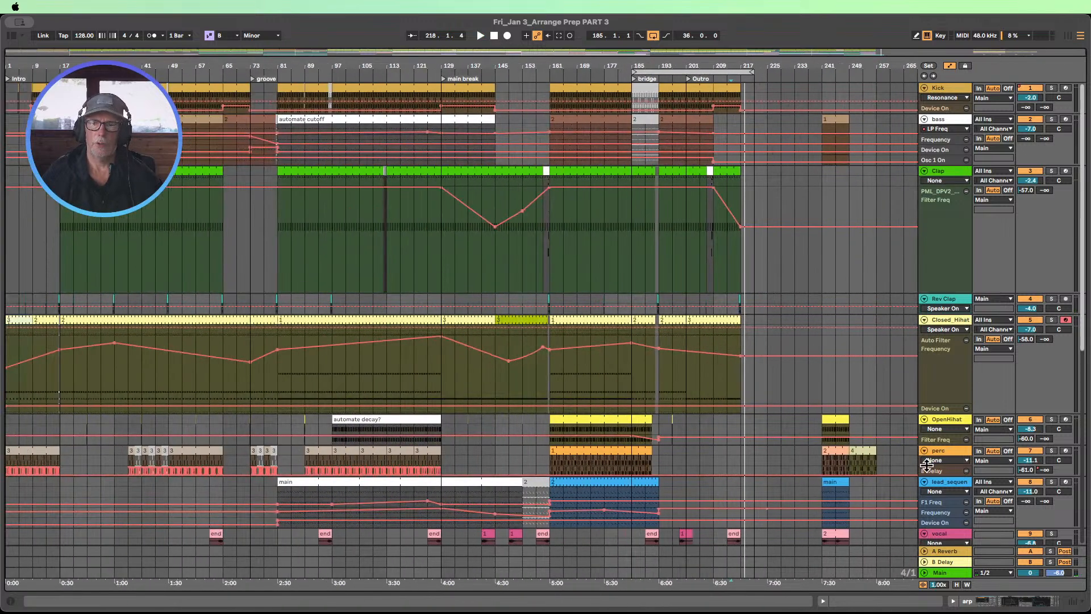
left_click(957, 584)
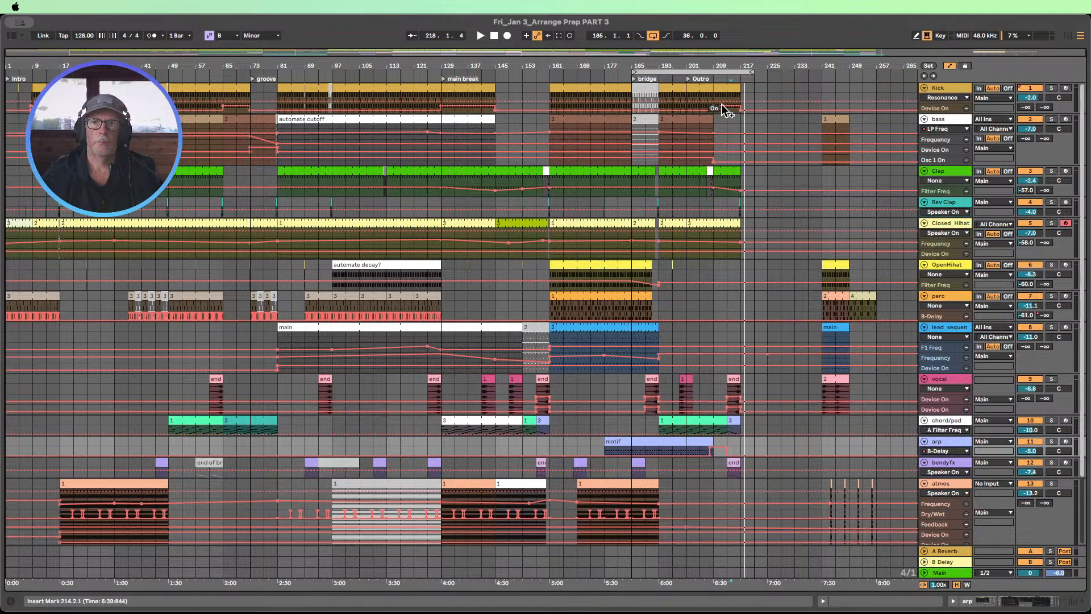
scroll(669, 152, "down", 3)
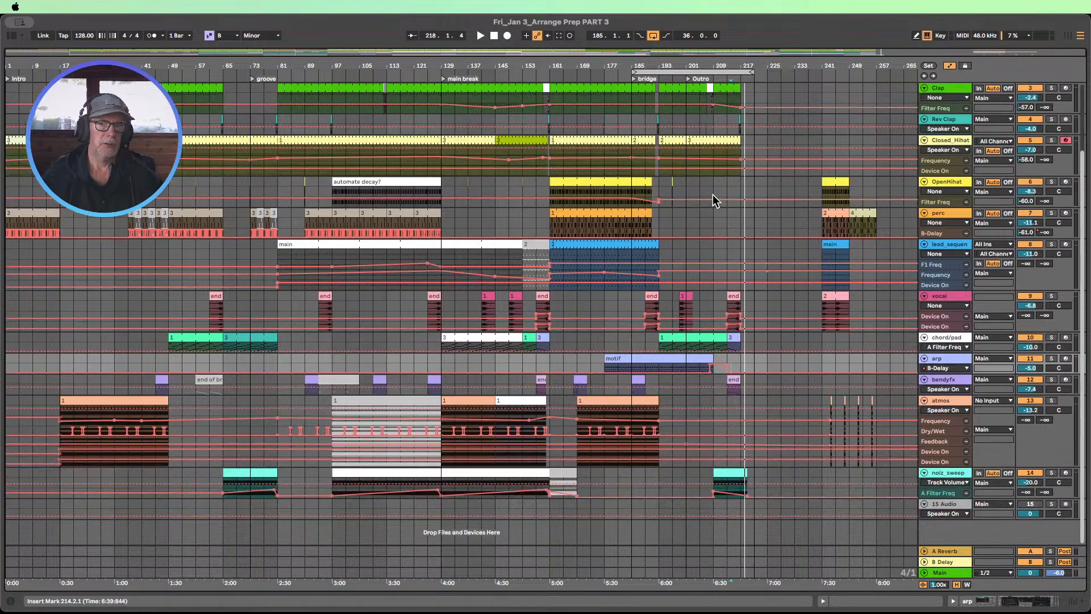
scroll(712, 194, "up", 3)
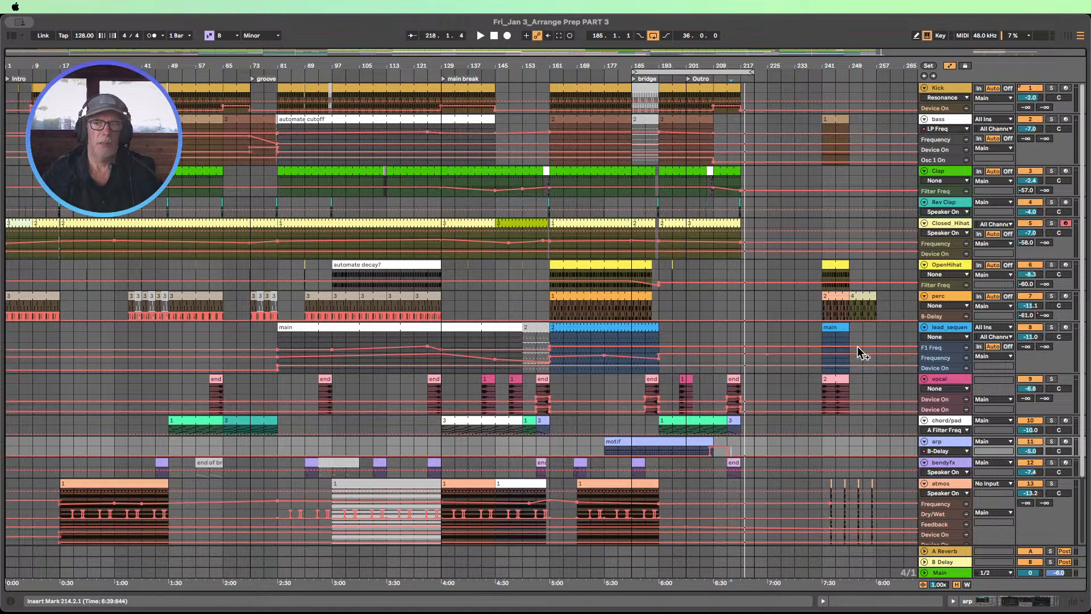
Step: Enlarge the lead sequence's F1 Freq lane and the bass's LP Freq lane to inspect their filter automation from bar 81
left_click_drag(940, 352, 939, 410)
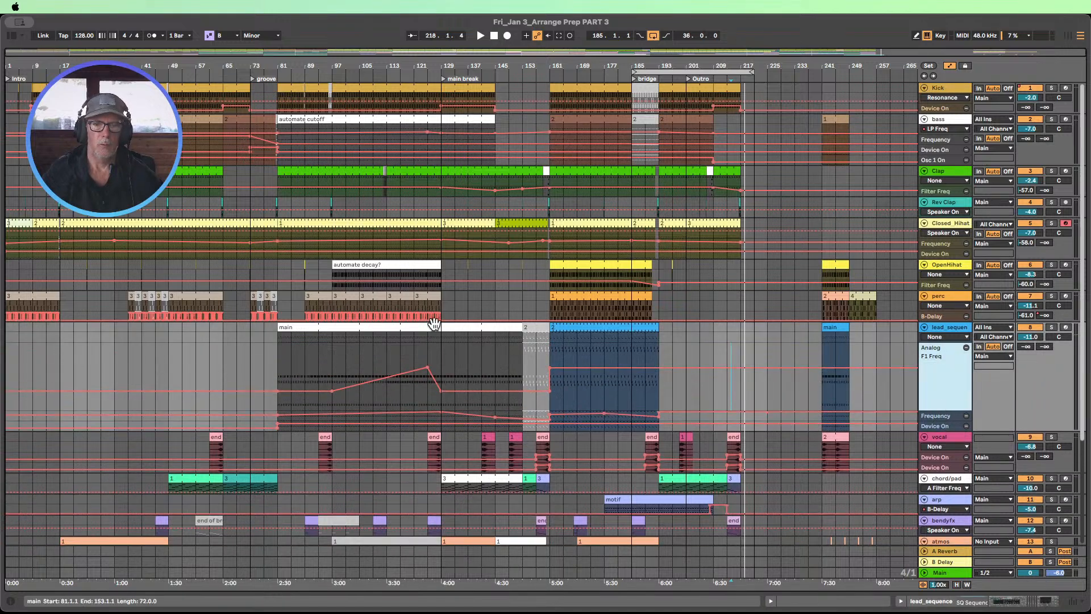
left_click_drag(336, 365, 441, 366)
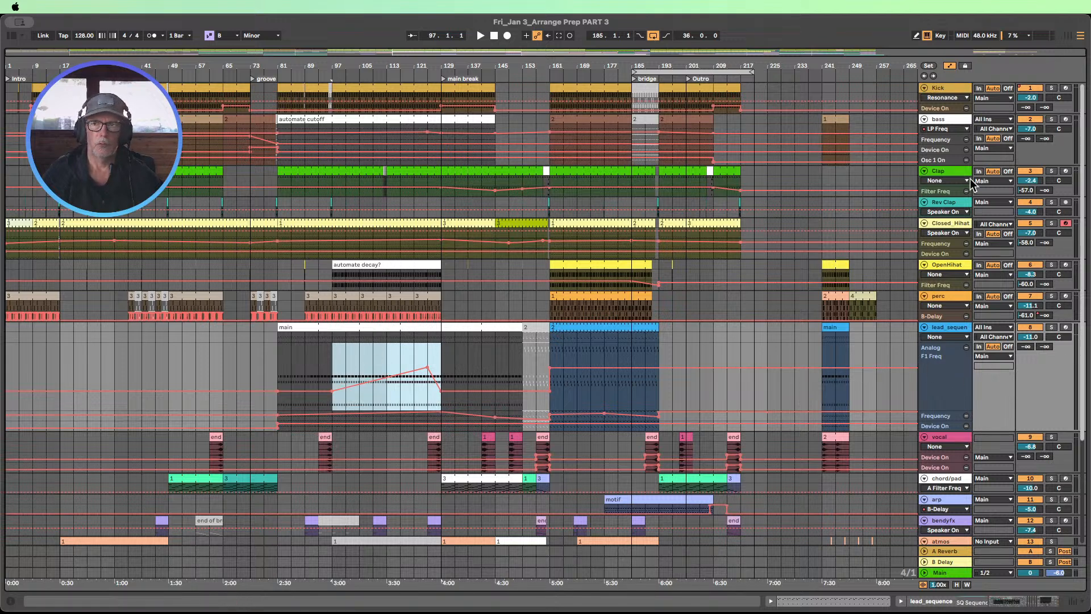
left_click_drag(933, 134, 939, 180)
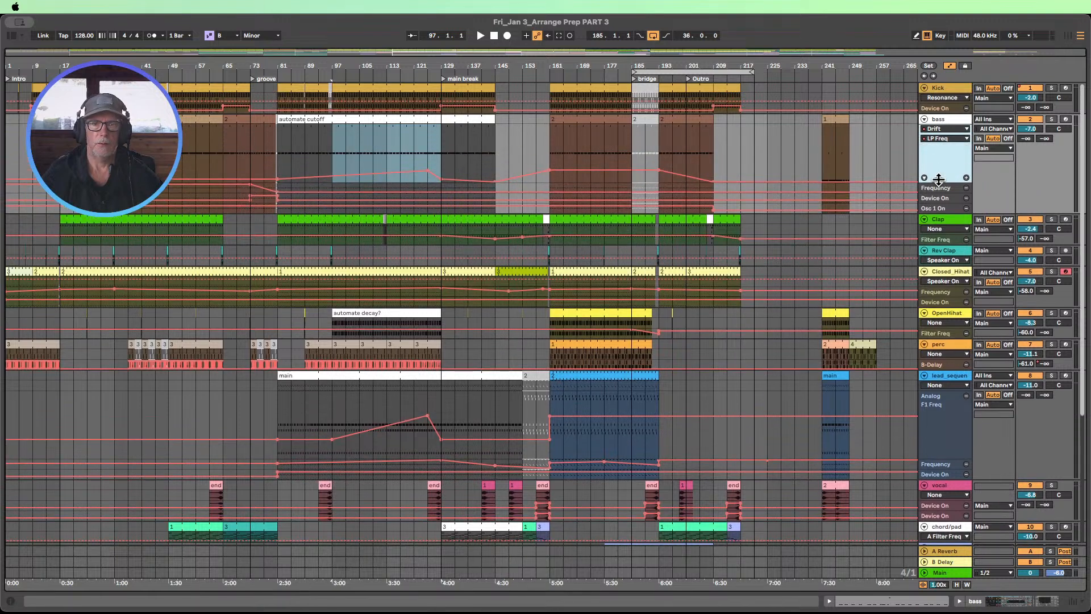
left_click(317, 120)
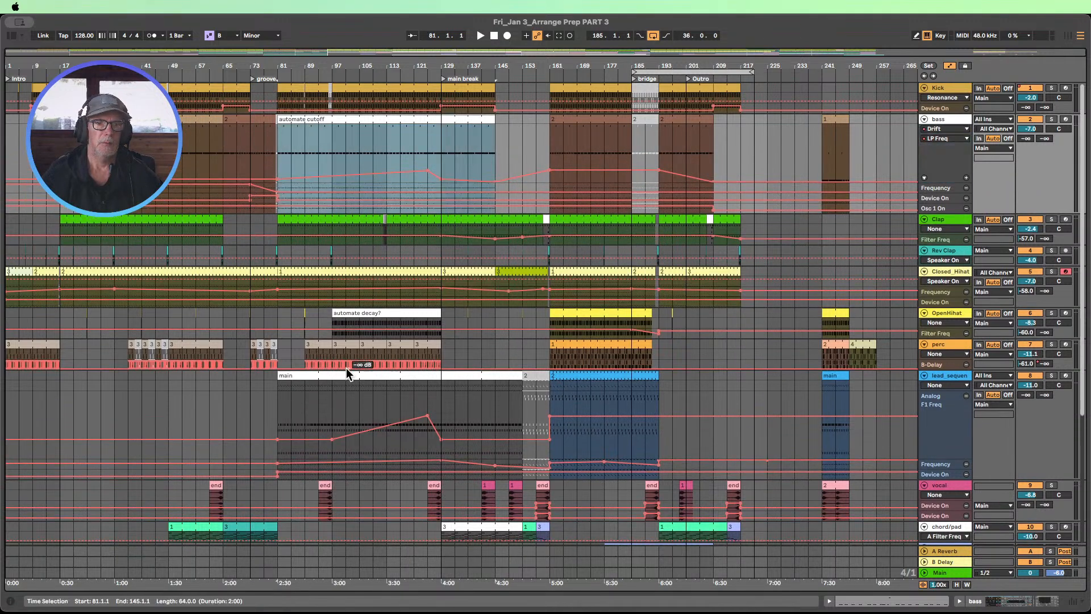
Step: Rename the lead sequence's "main" clip starting at bar 81 as "automate filter freq"
left_click(315, 377)
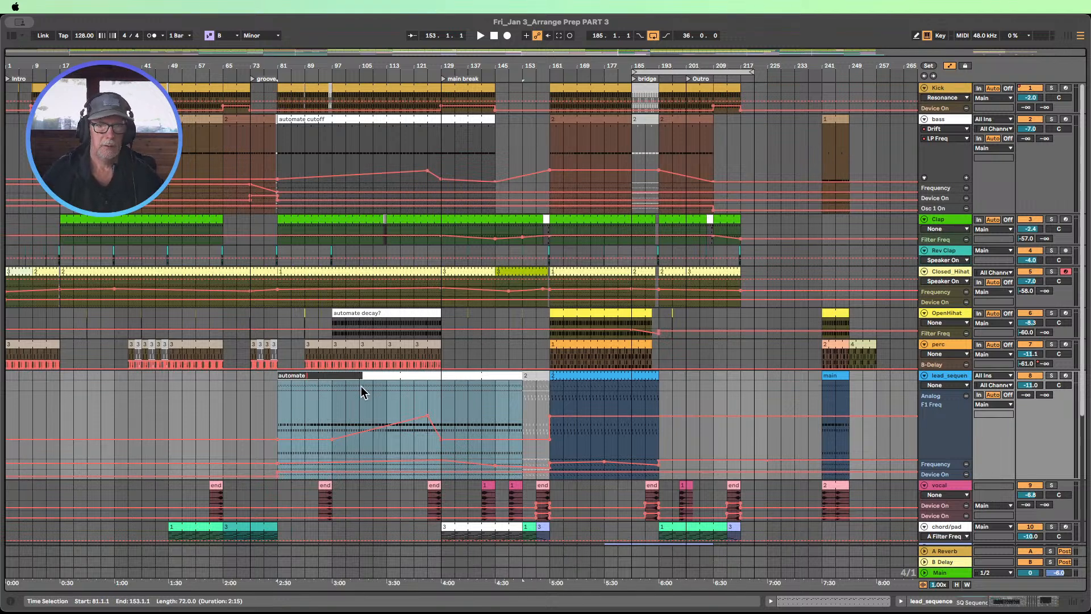
type("automate ")
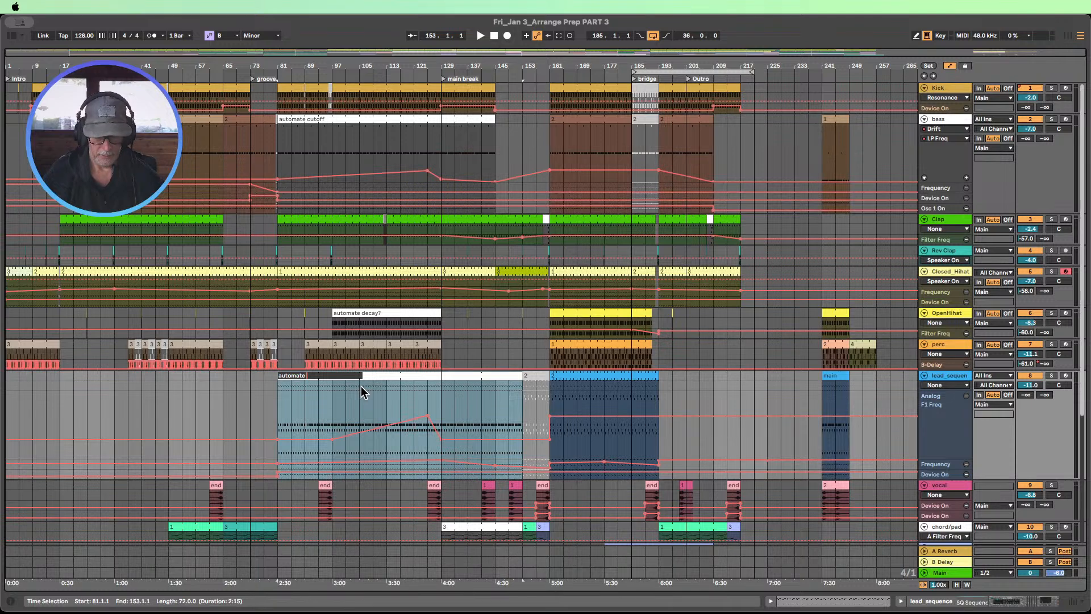
type("filter")
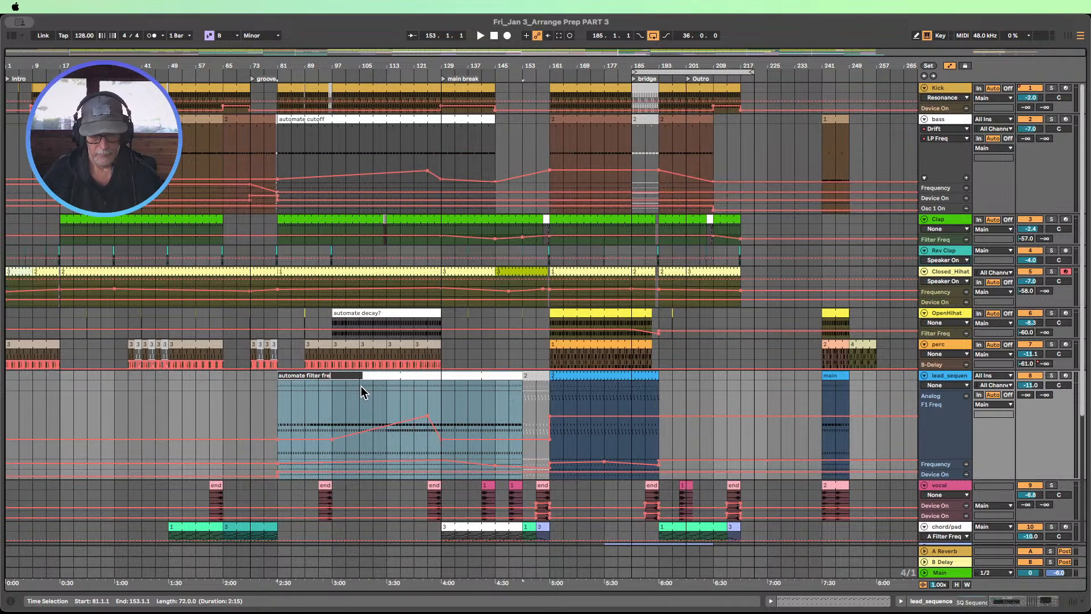
type(" fre")
key("Tab")
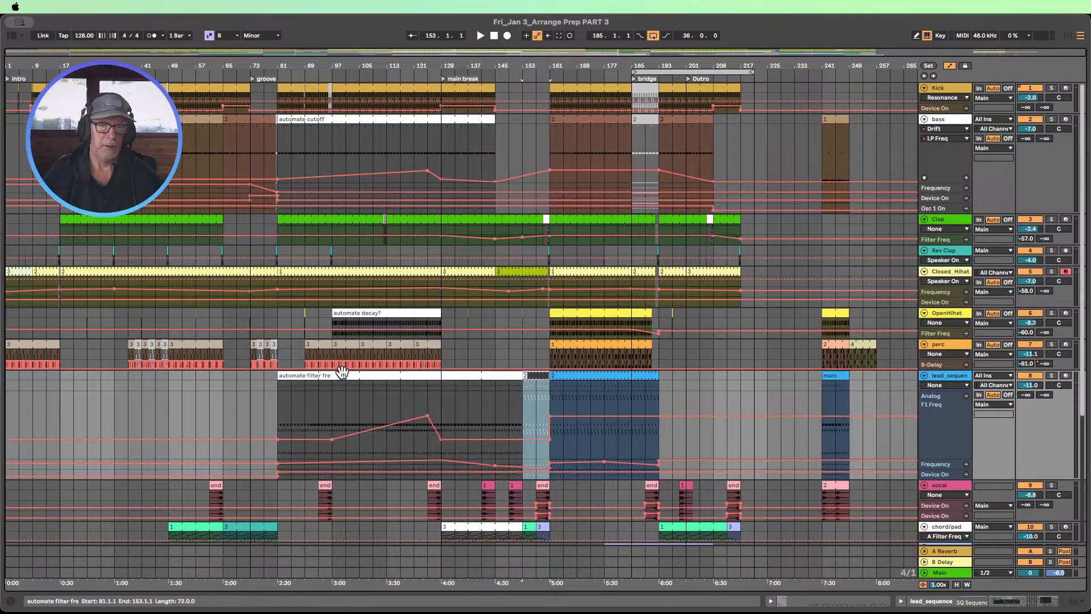
left_click(343, 375)
key("super+r")
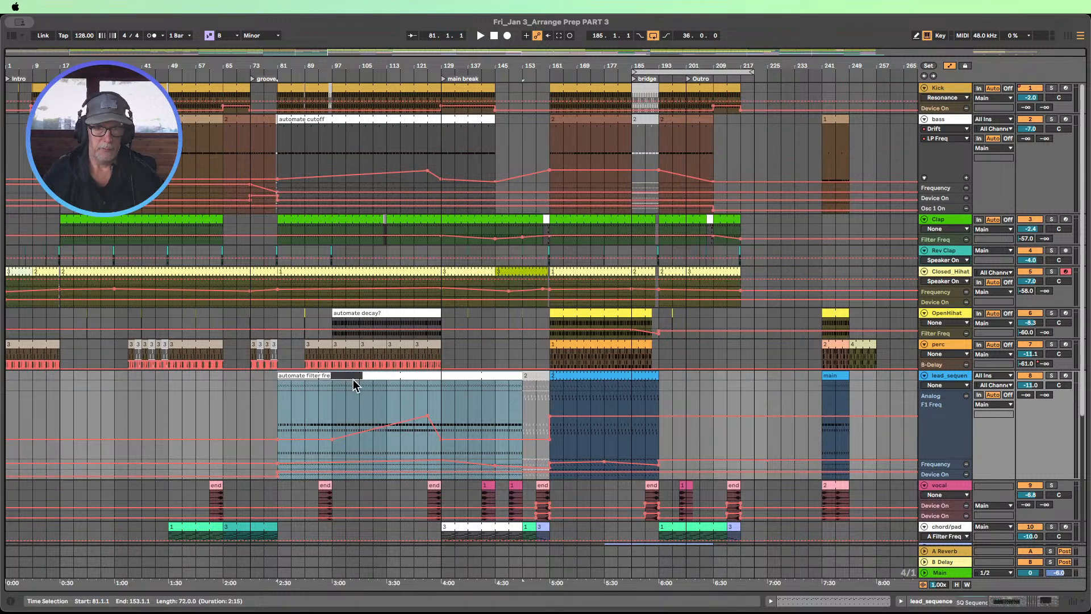
type("q")
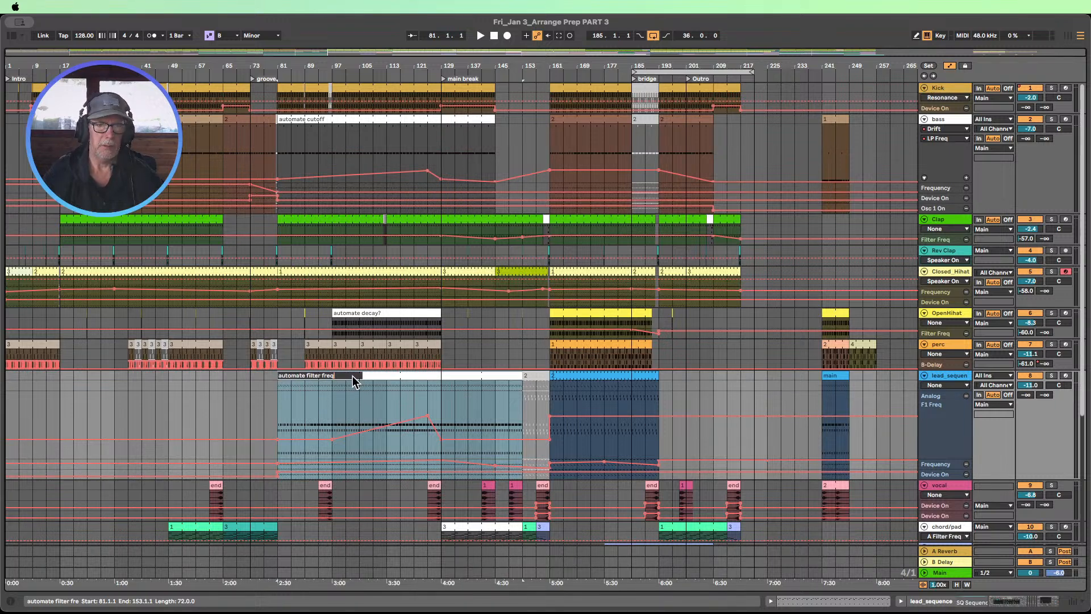
key("Return")
Step: Examine the filter automation under the bass's "automate cutoff" clip and the lead sequence's "automate filter freq" clip
left_click(292, 400)
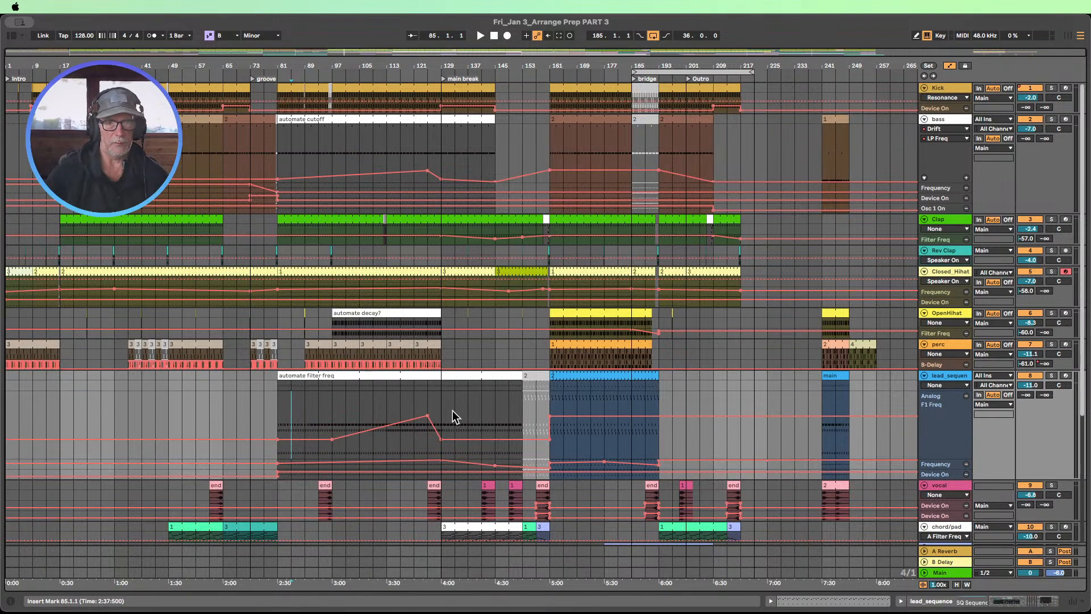
left_click(239, 400)
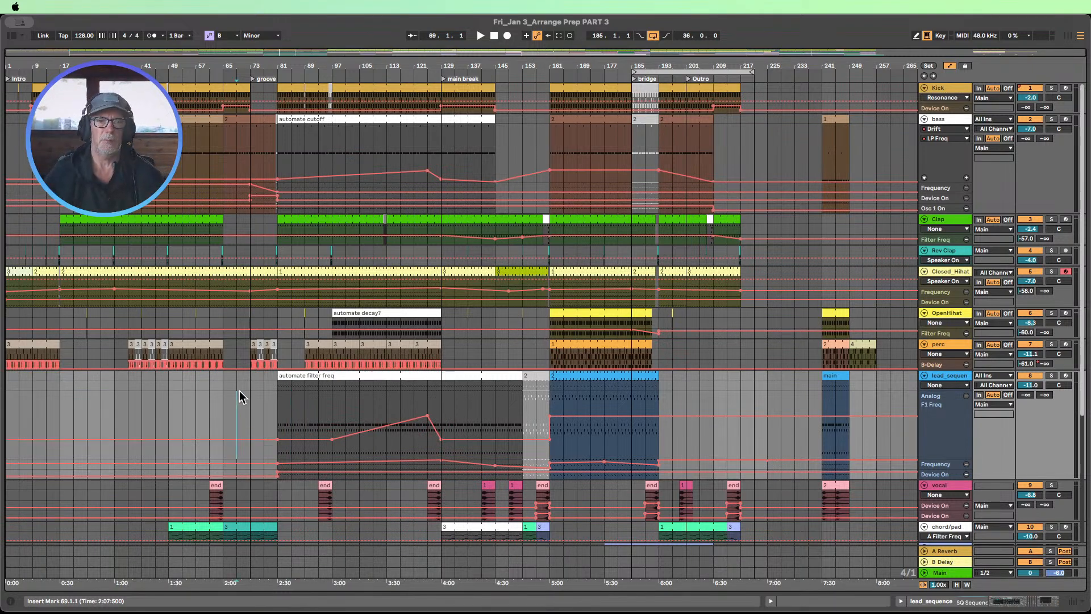
scroll(240, 390, "down", 1)
left_click(265, 401)
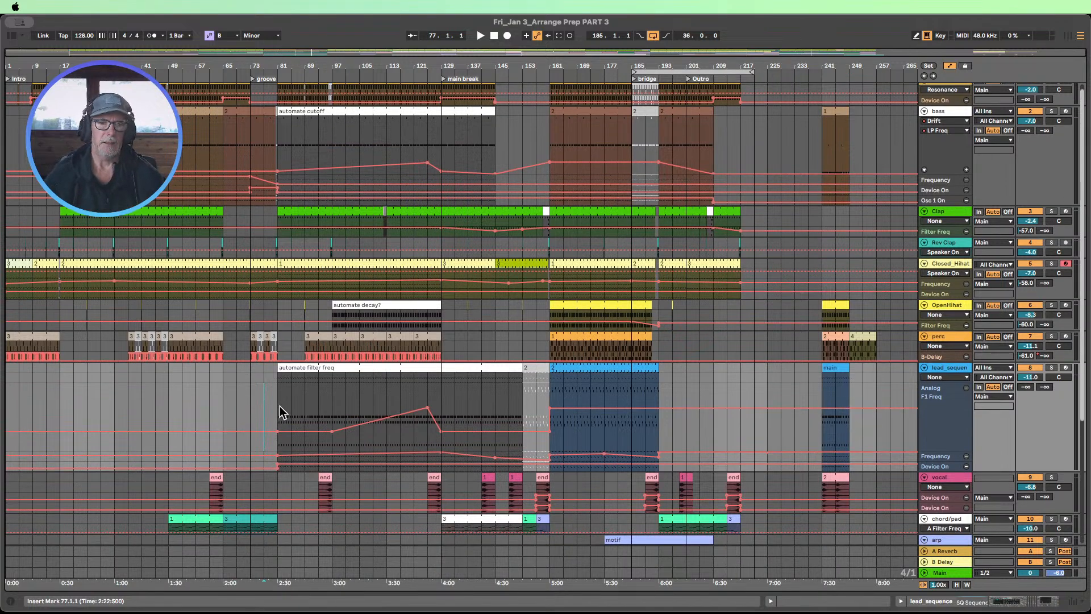
scroll(280, 407, "up", 1)
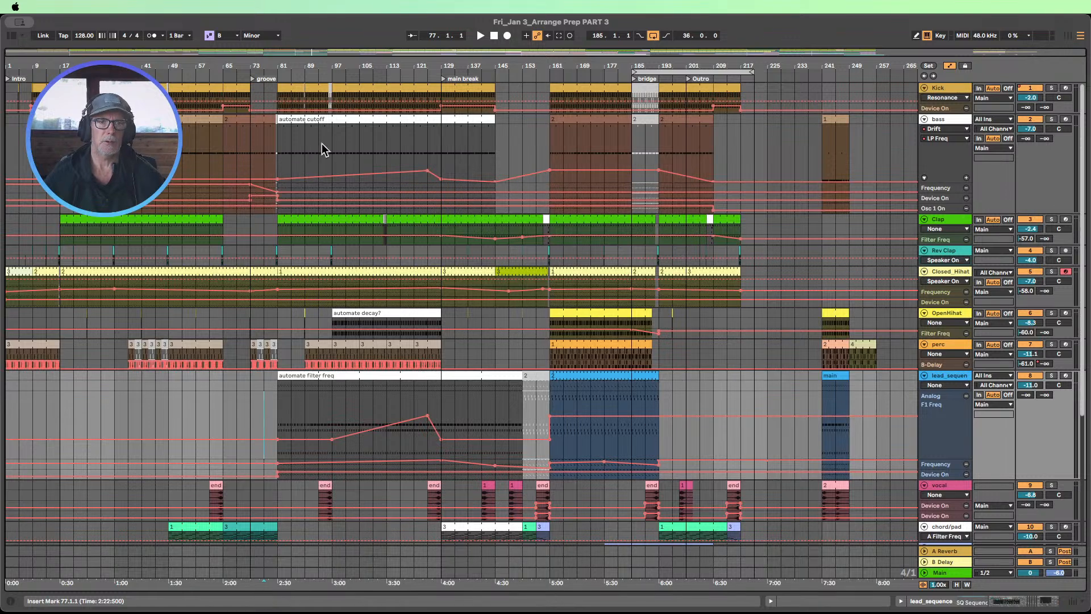
left_click(329, 118)
scroll(311, 431, "down", 1)
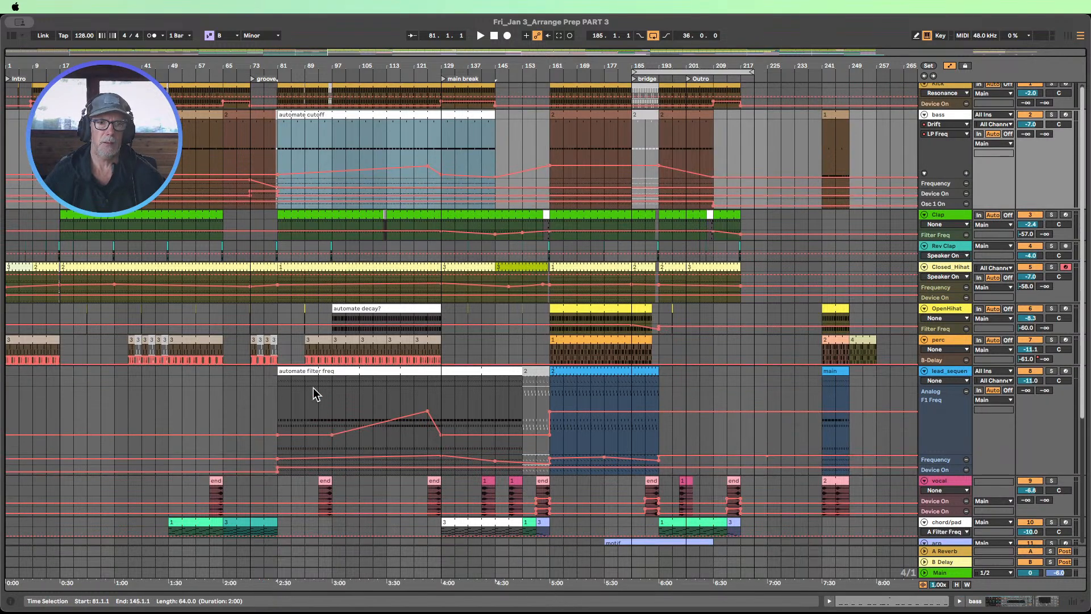
left_click(283, 376)
Step: Enlarge the chord/pad track's A Filter Freq lane and select its main break clip from bar 129 to 153
scroll(268, 383, "down", 8)
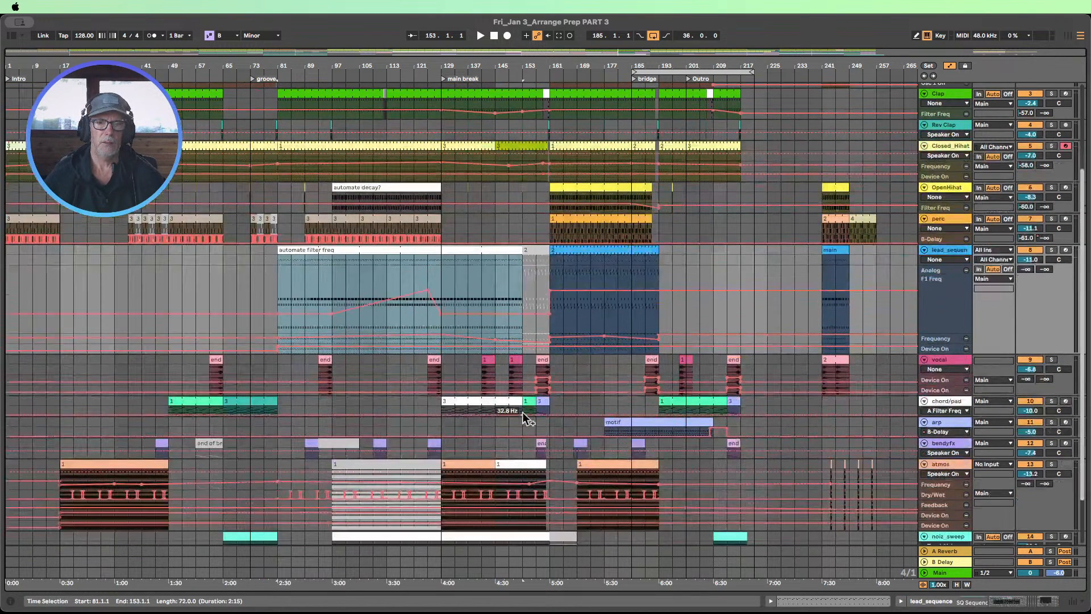
left_click_drag(953, 417, 949, 485)
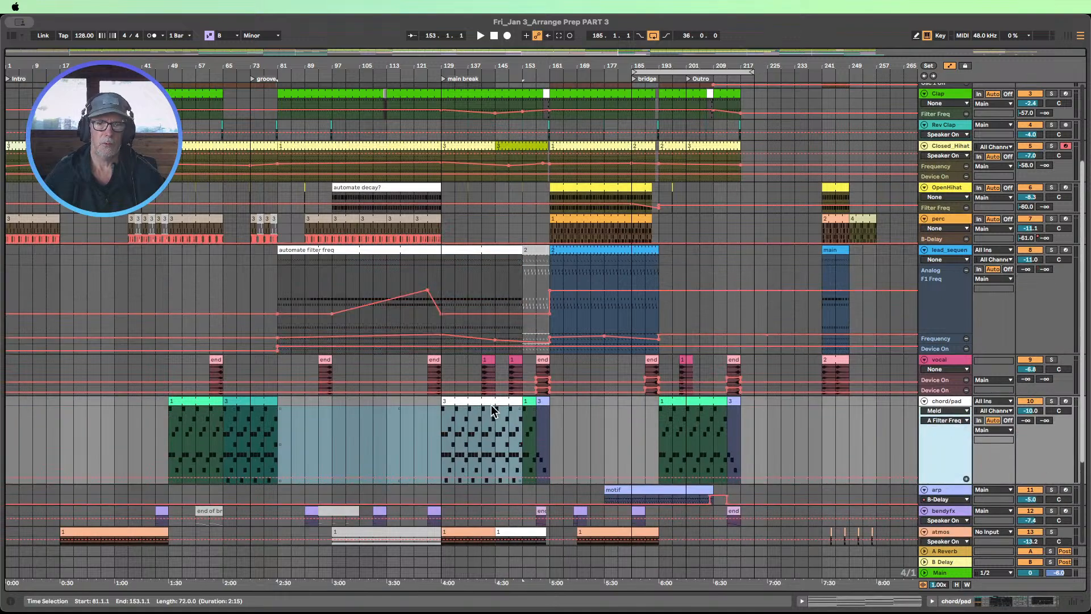
left_click(491, 405)
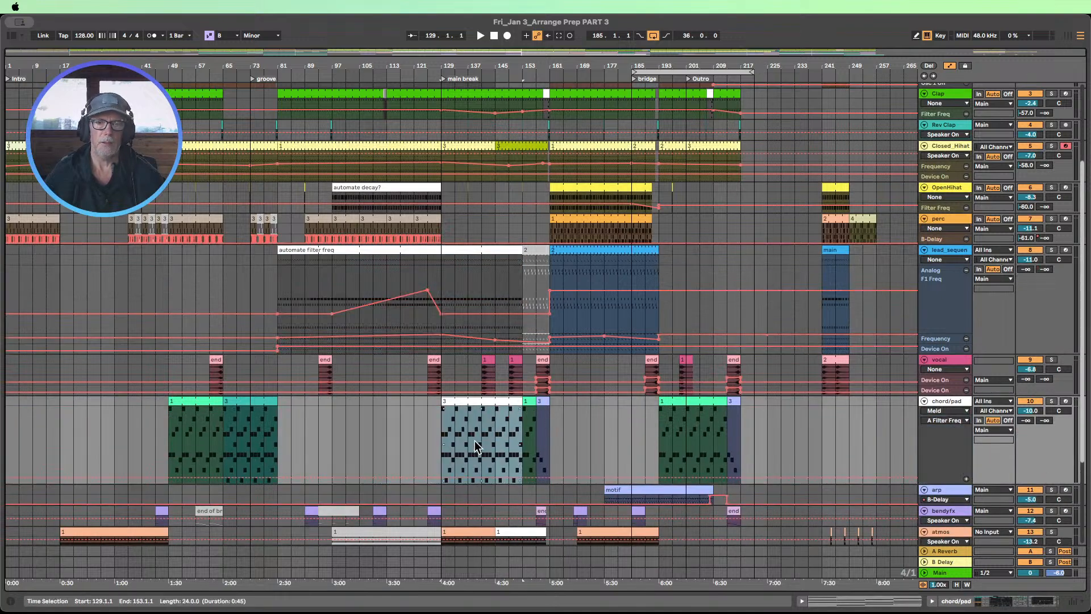
left_click(945, 409)
left_click(937, 428)
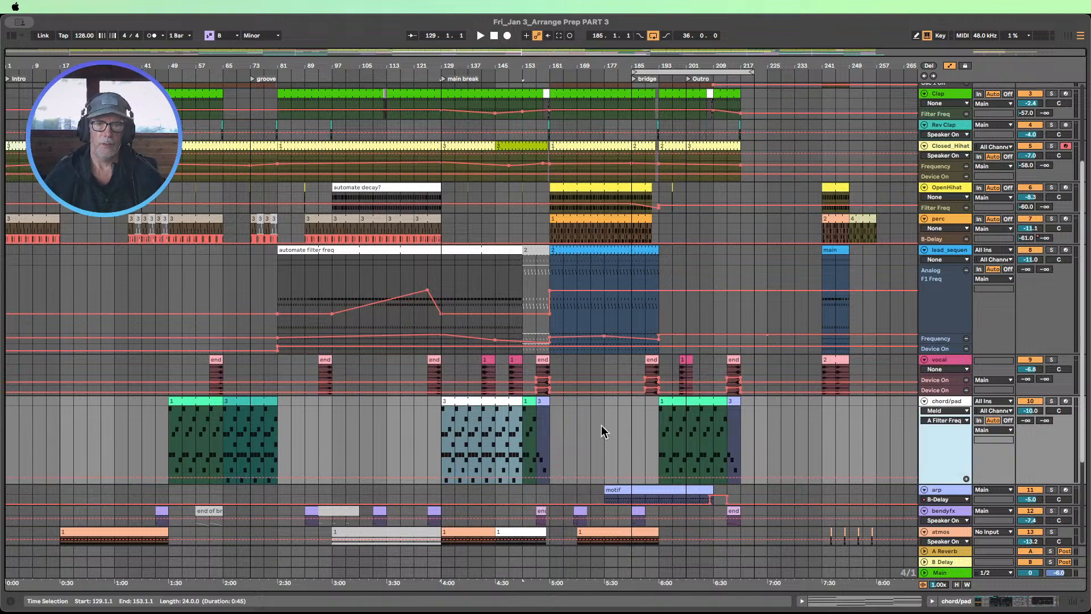
Step: Extend the chord/pad's main break clip to end at bar 161, replacing the two short clips that follow it
scroll(602, 426, "up", 5)
scroll(603, 423, "down", 5)
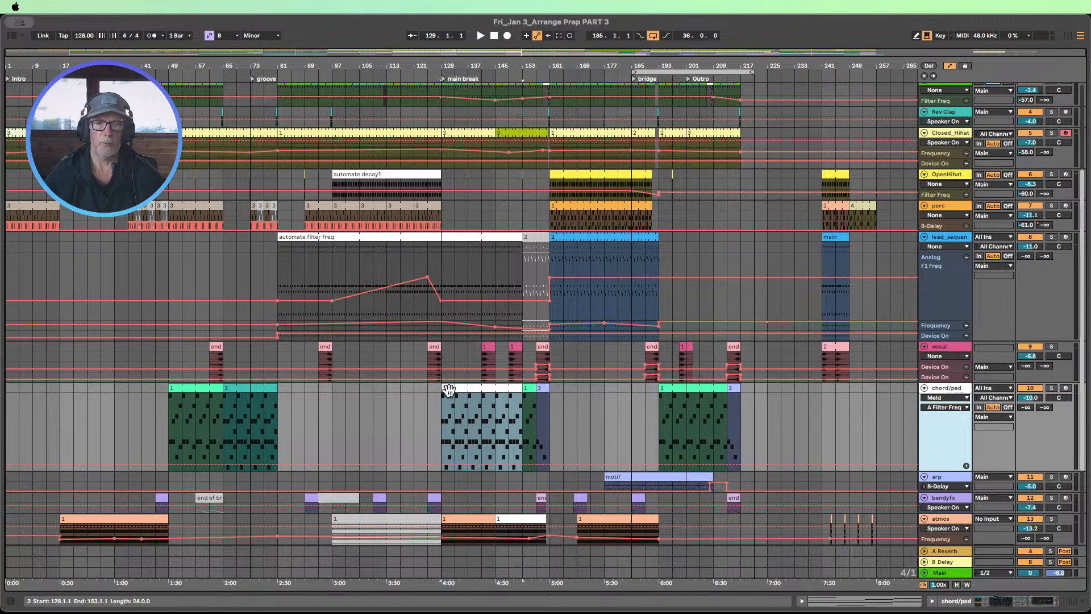
left_click(545, 388, "shift")
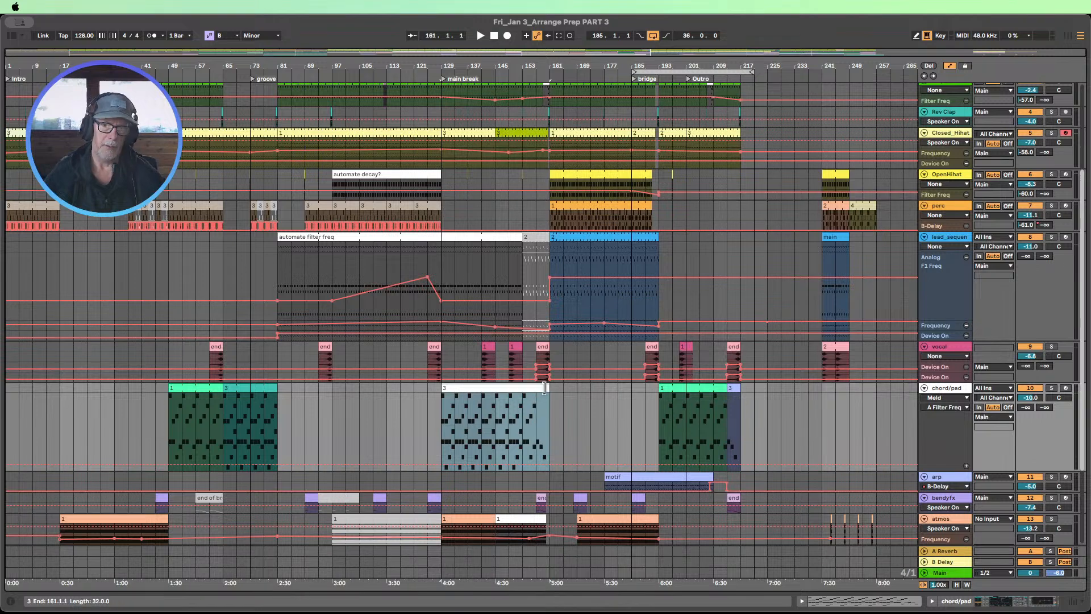
left_click(603, 420)
scroll(627, 417, "down", 1)
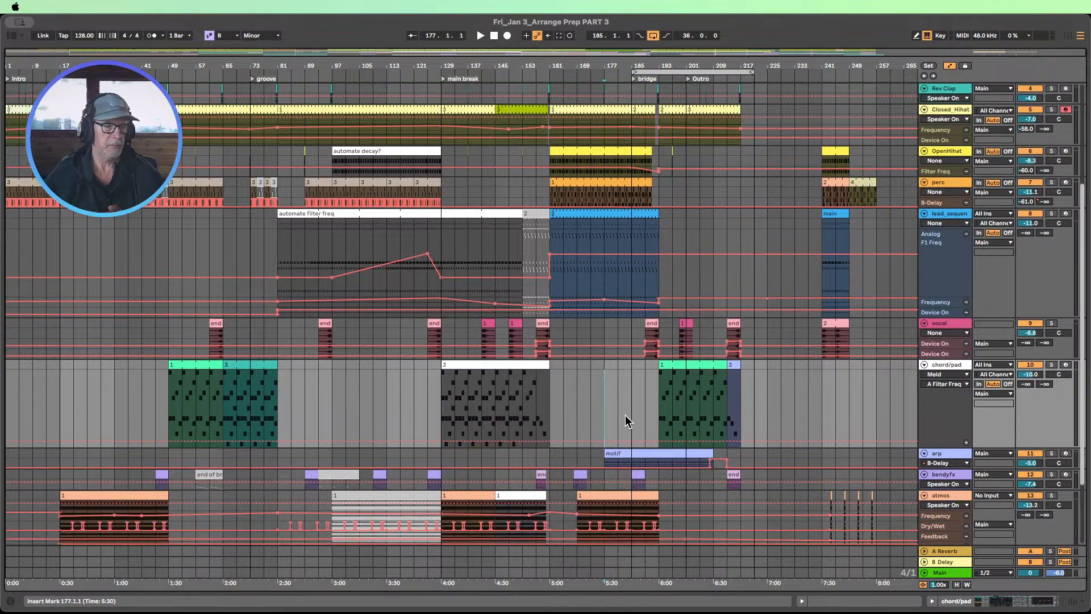
scroll(572, 404, "up", 5)
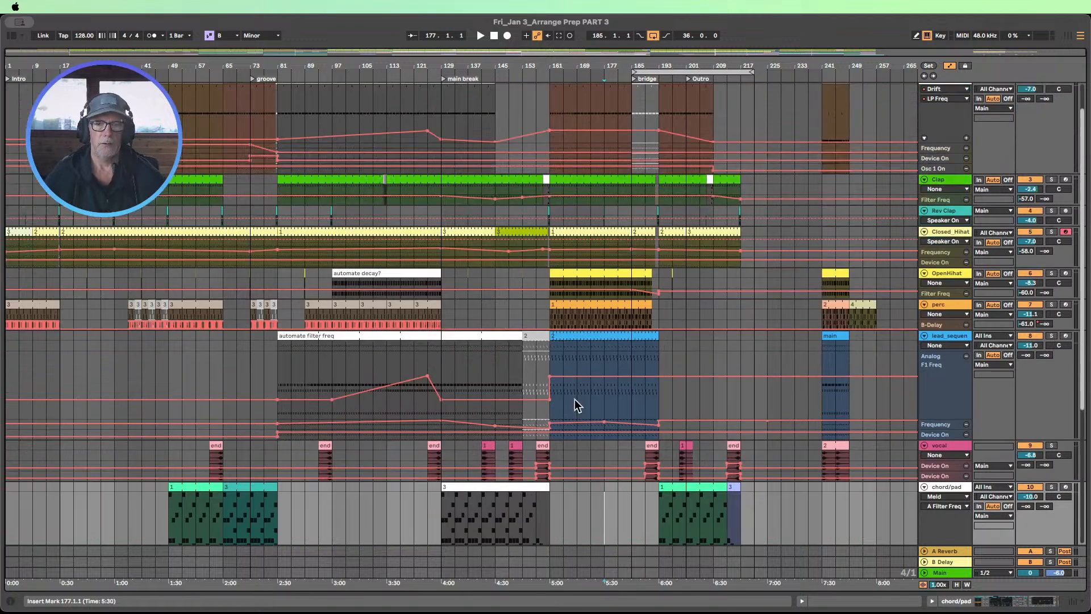
Step: Enlarge the bass track's LP Freq and Osc 1 On lanes, delete the Osc 1 On breakpoint near bar 25, and compact that lane
scroll(568, 401, "down", 2)
left_click(957, 585)
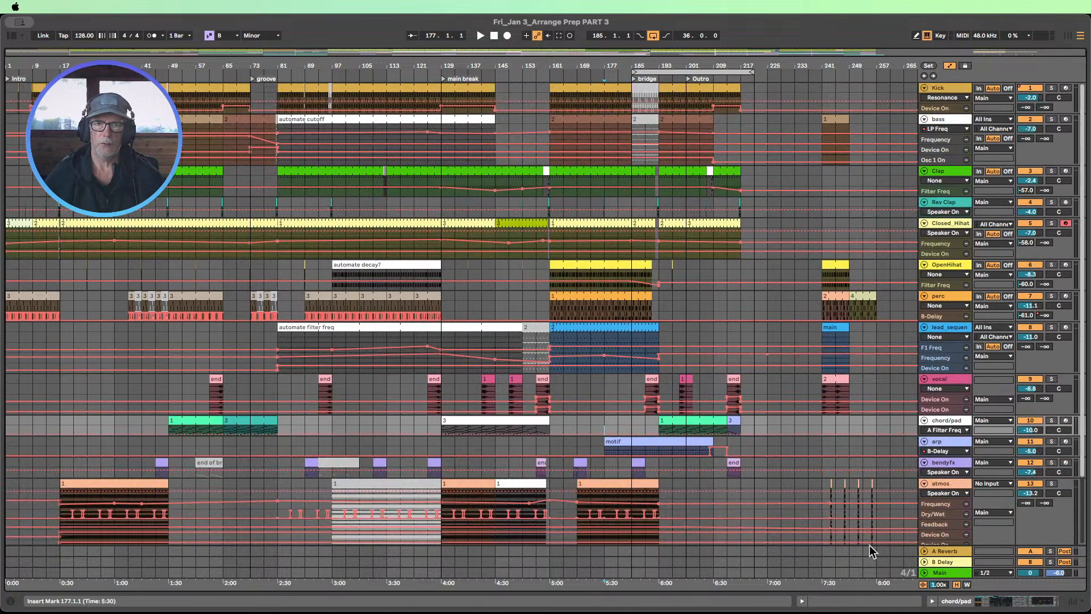
scroll(709, 449, "down", 2)
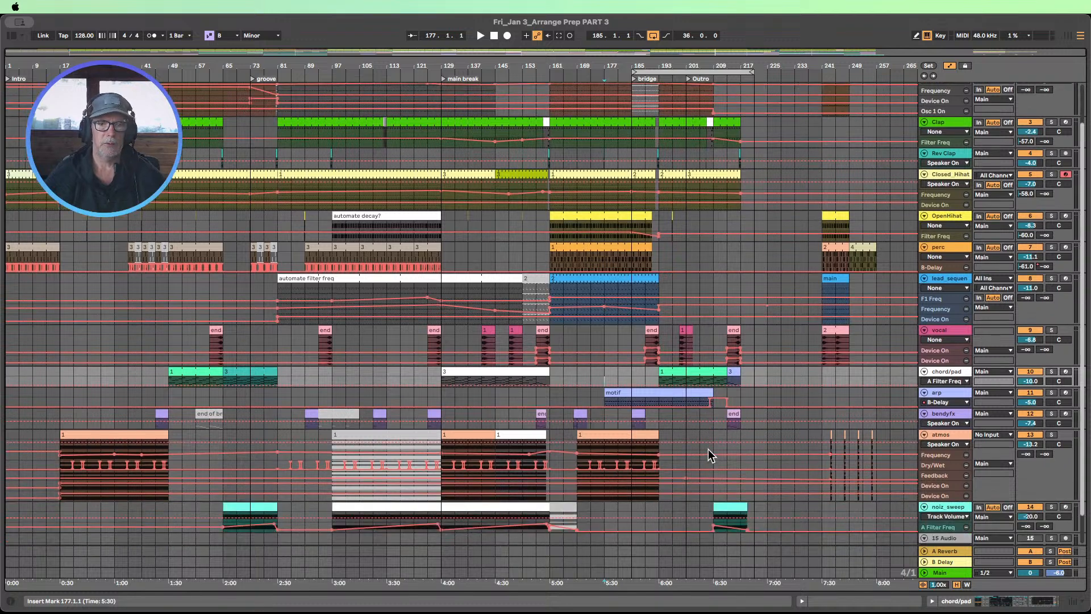
scroll(709, 436, "up", 2)
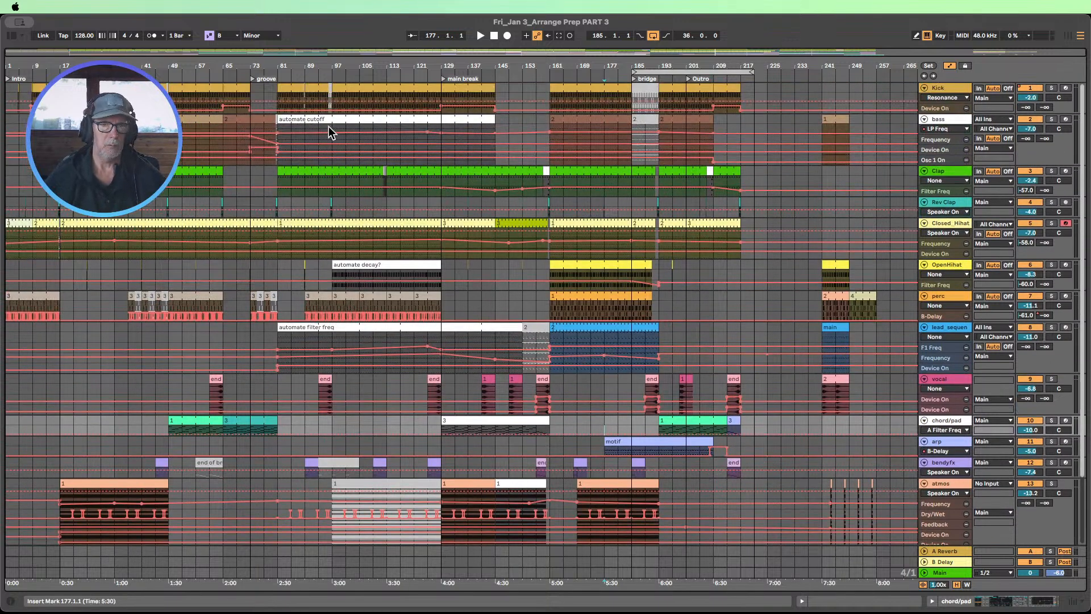
left_click_drag(939, 144, 941, 197)
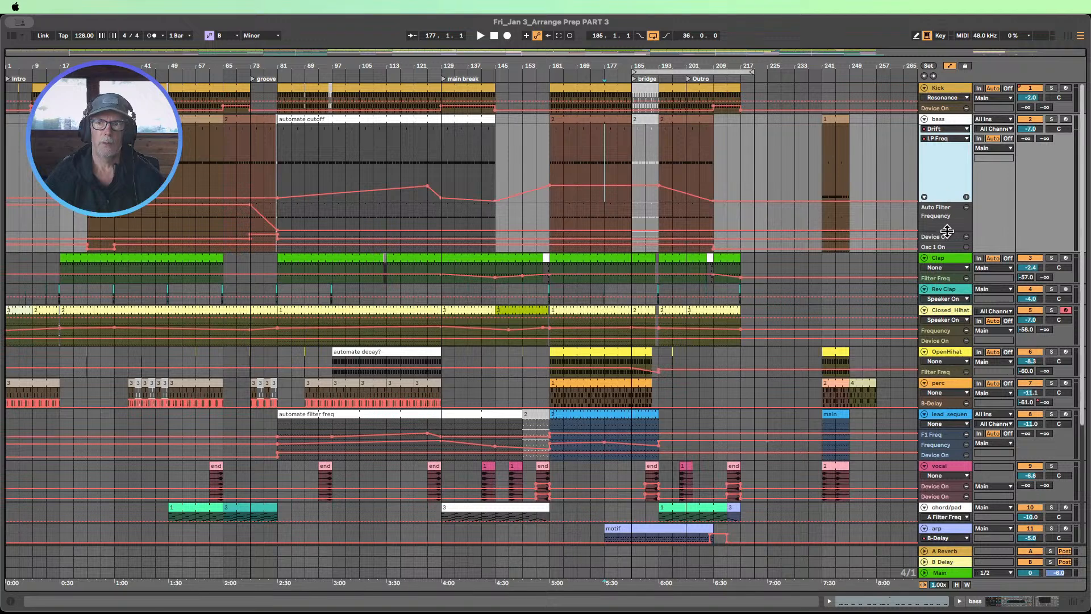
left_click_drag(941, 241, 952, 315)
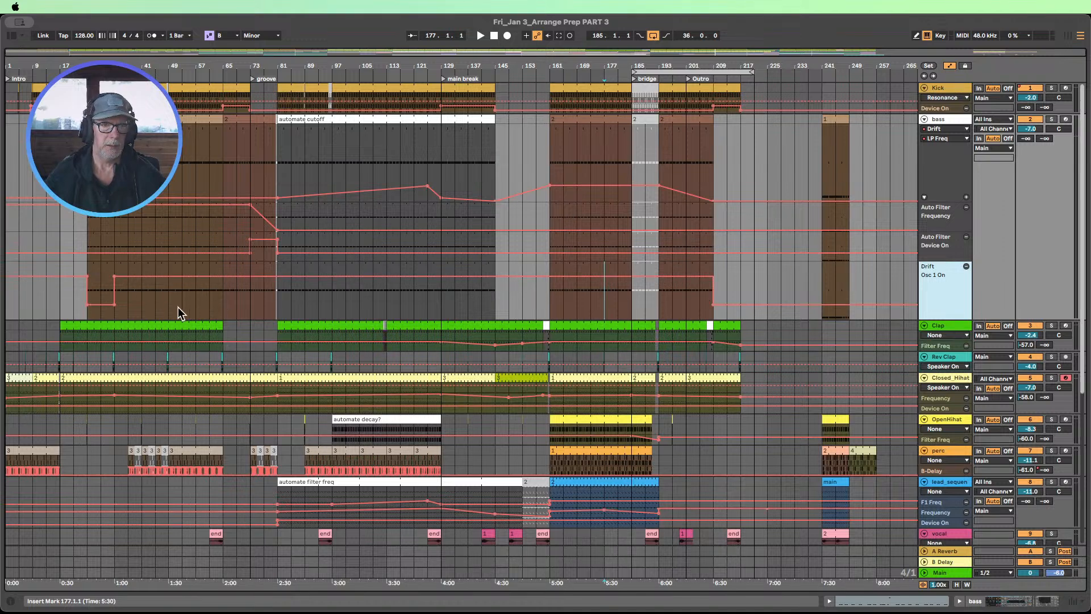
left_click(85, 276)
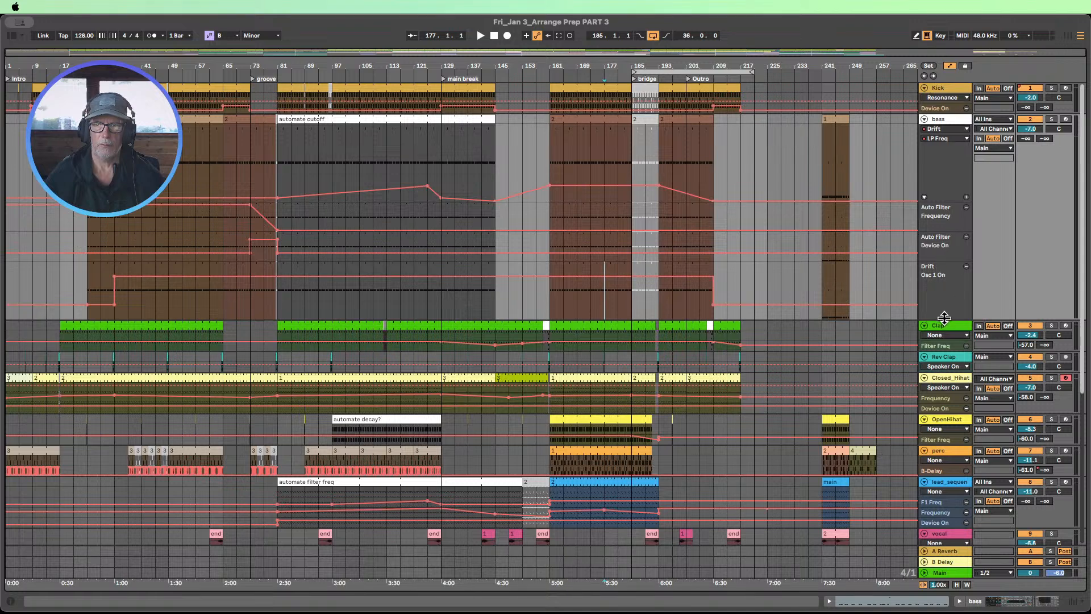
left_click_drag(944, 318, 945, 269)
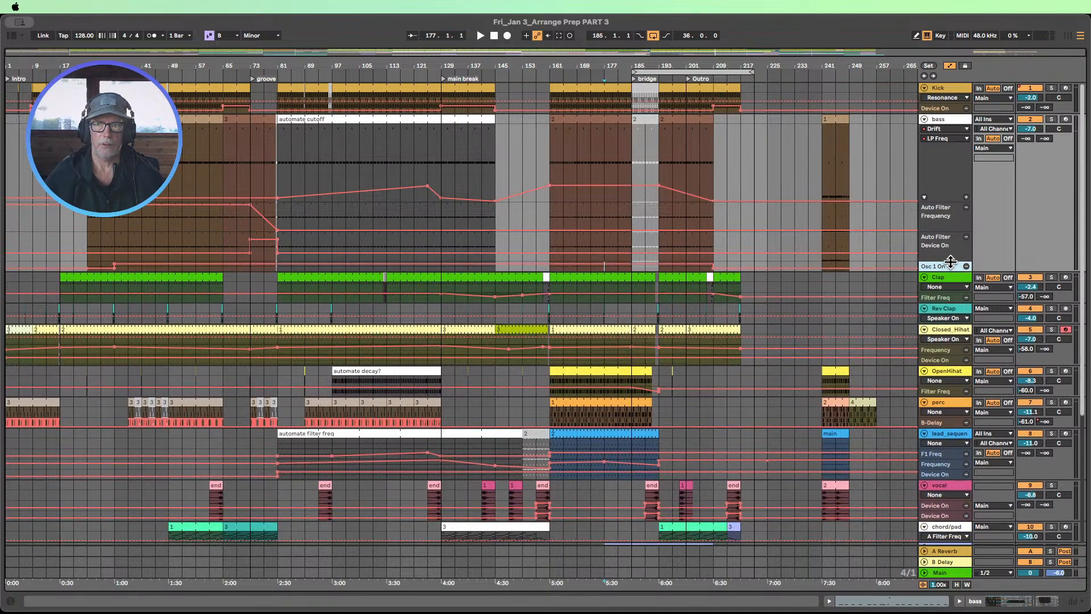
Step: Make the bass's LP Freq automation lane taller and collapse the Auto Filter Frequency lane beneath it to minimum height
left_click(946, 231)
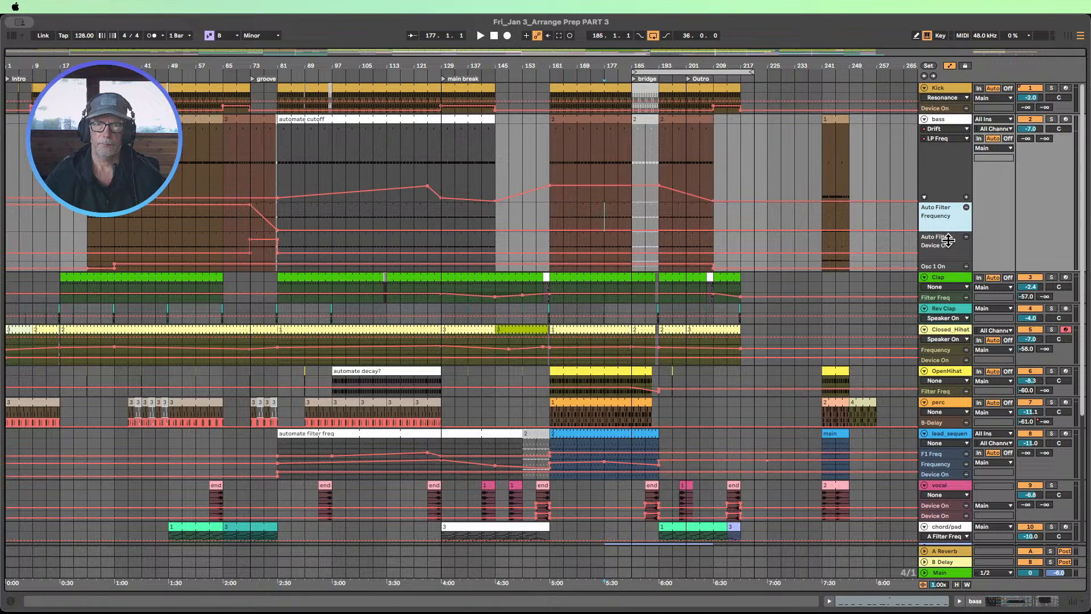
left_click_drag(946, 236, 952, 280)
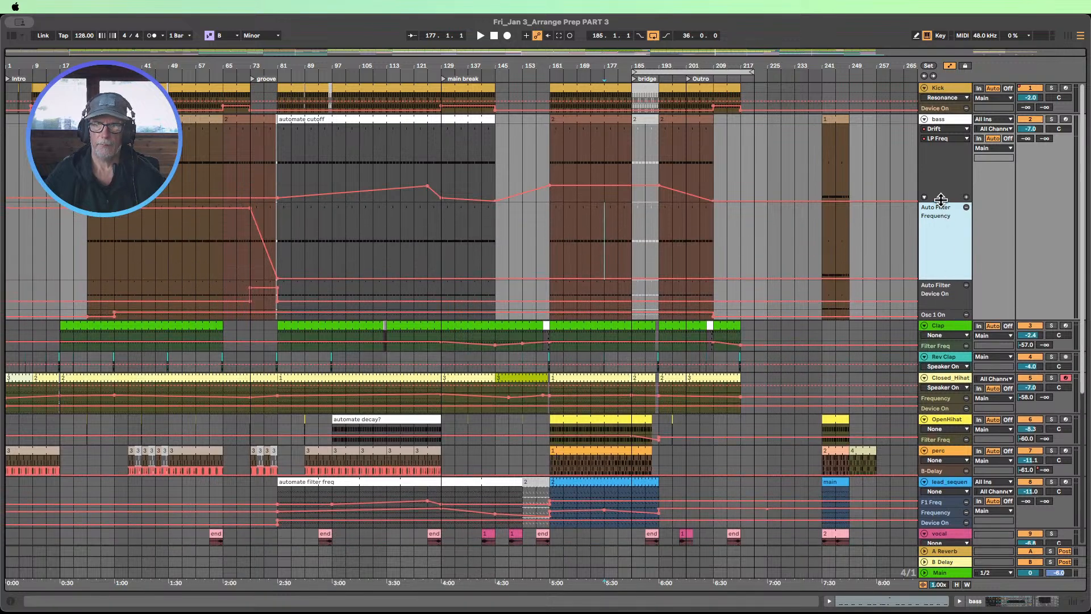
left_click_drag(941, 205, 945, 253)
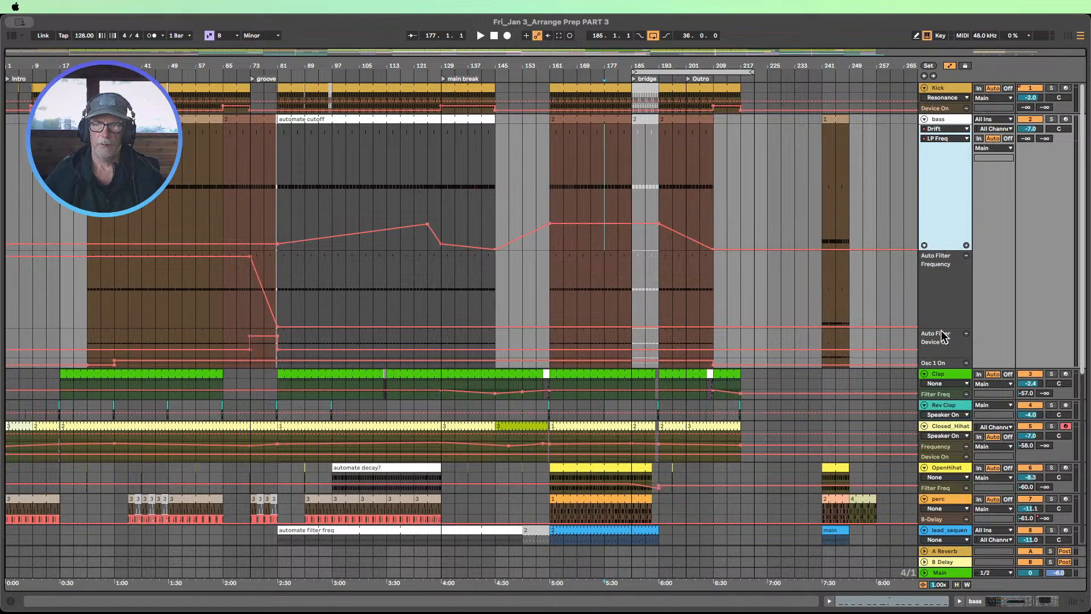
left_click_drag(948, 331, 948, 262)
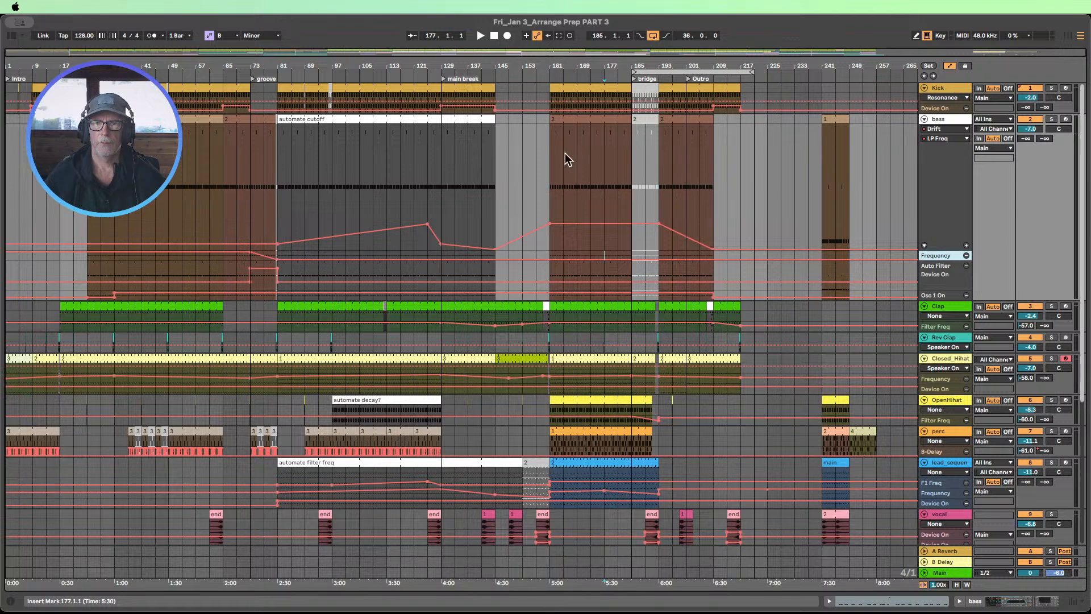
Step: Duplicate the bass track with its clips and automation, and fold the copy
left_click_drag(749, 158, 279, 125)
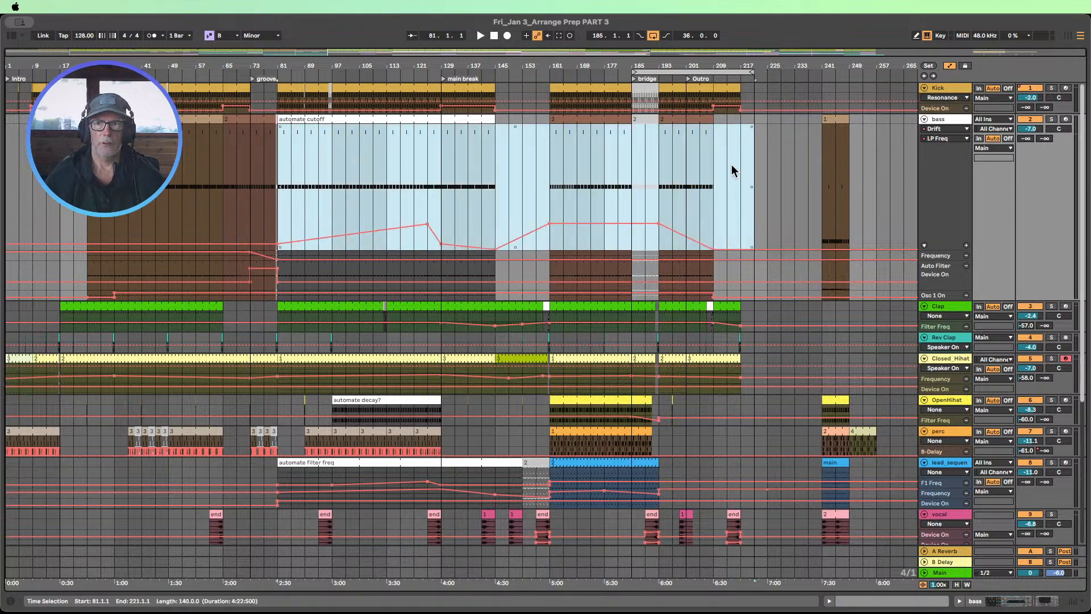
left_click(749, 156)
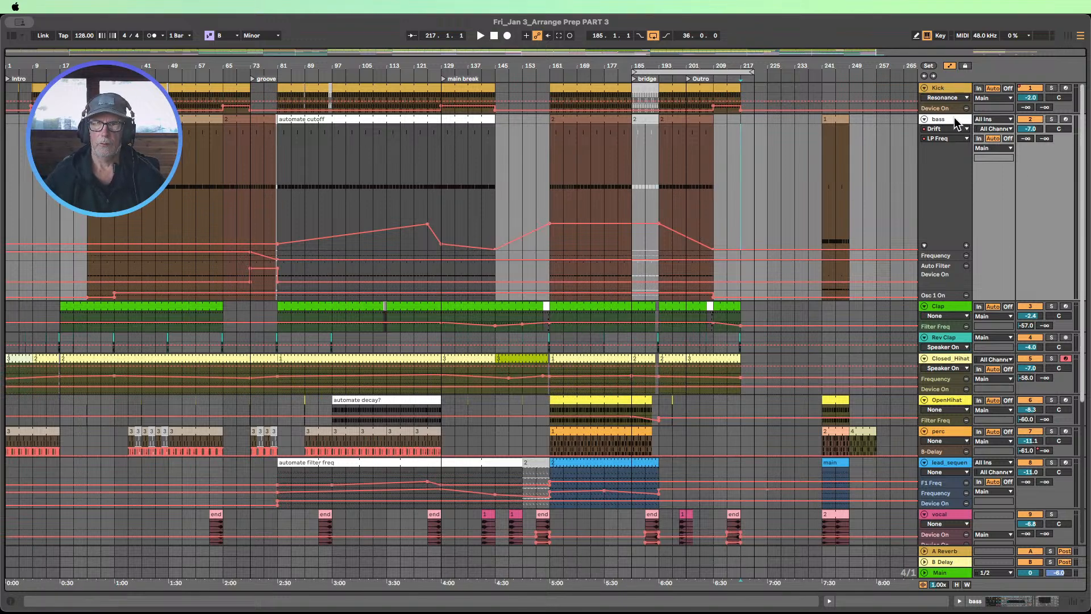
key("super+d")
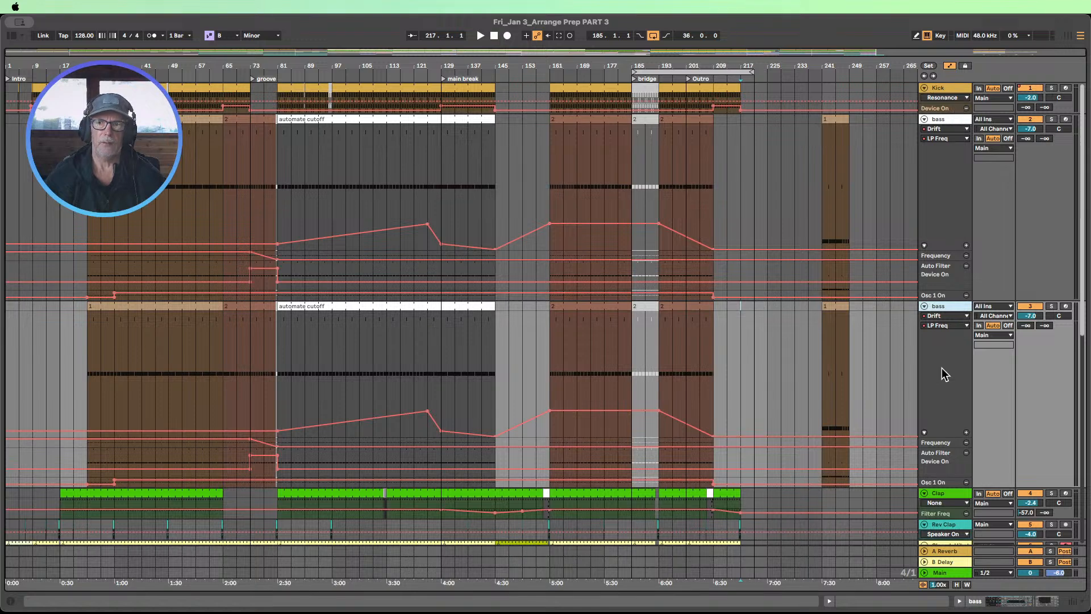
left_click(925, 306)
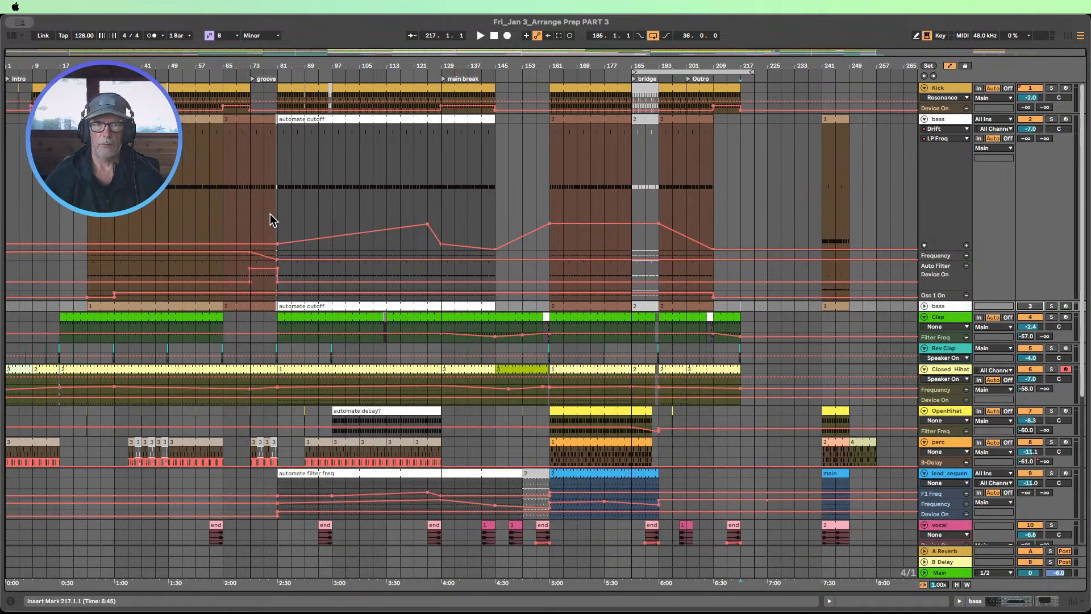
Step: Show the original bass track's devices and check the Drift and Auto Filter settings at bars 81 and 73
left_click_drag(276, 223, 508, 237)
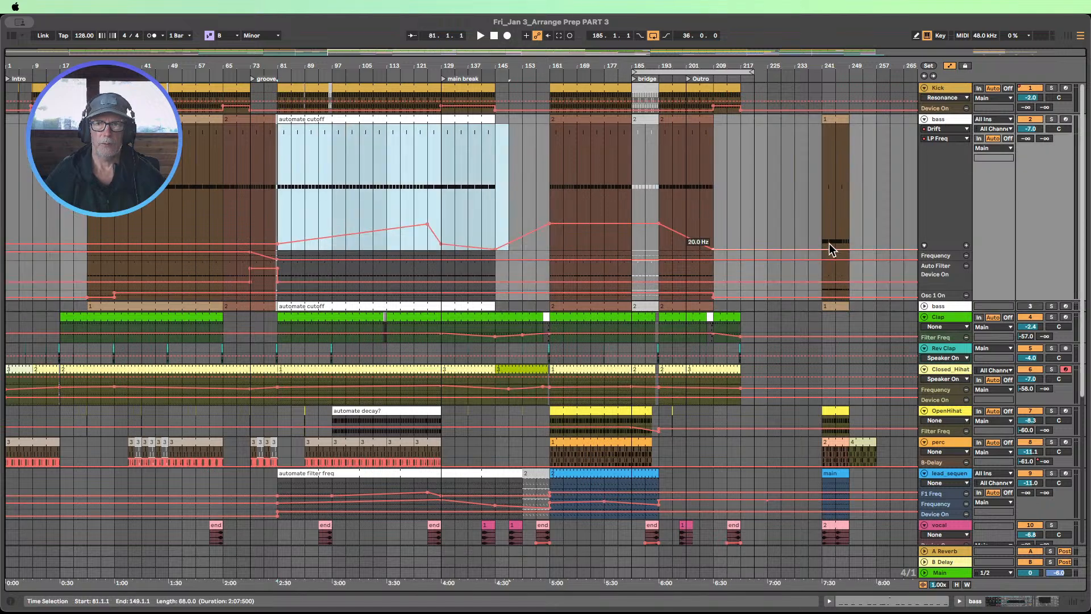
double_click(943, 118)
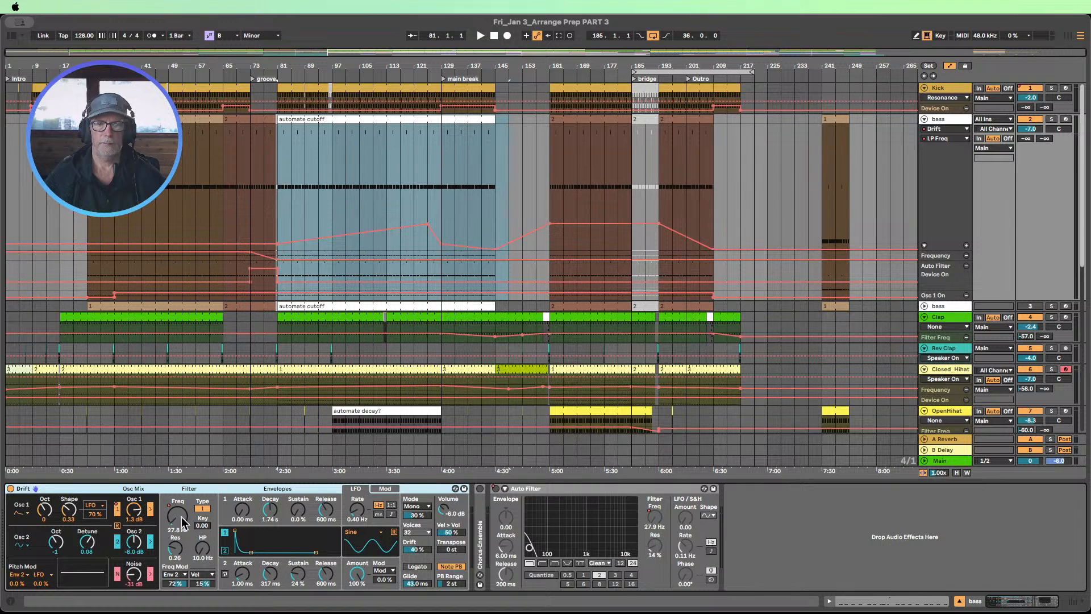
left_click(279, 223)
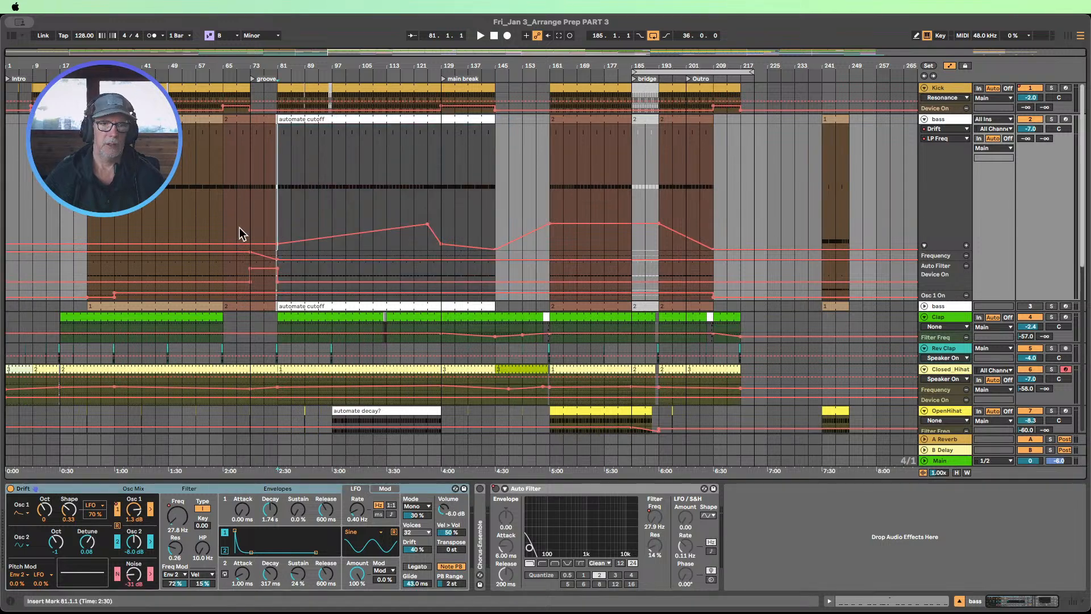
left_click(249, 213)
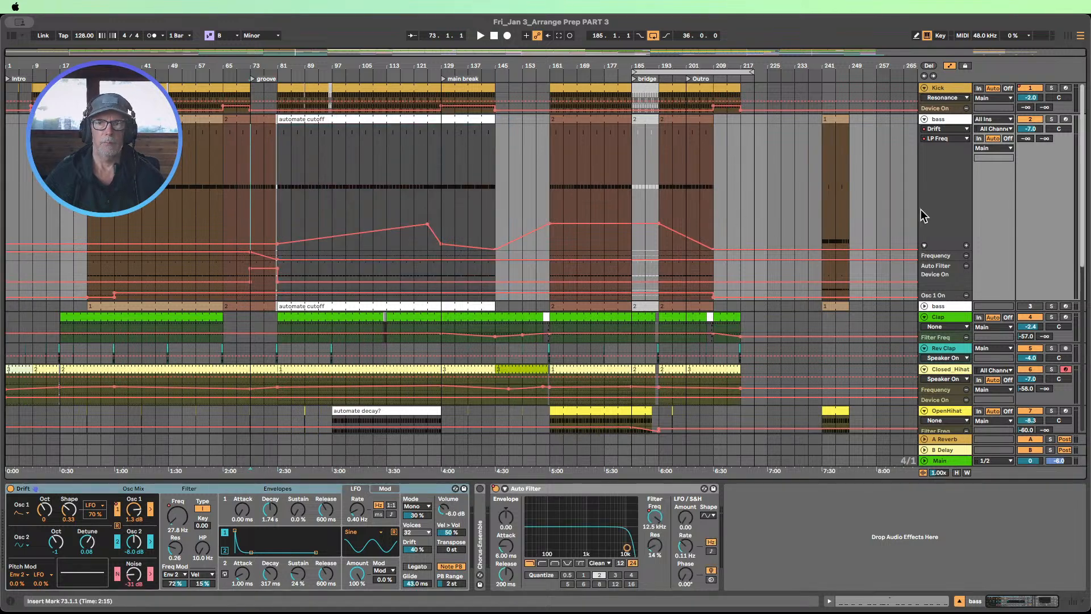
Step: Put the original bass's LP Freq automation in its own lane, clear its envelope, and return the insert marker to bar 81
left_click(967, 245)
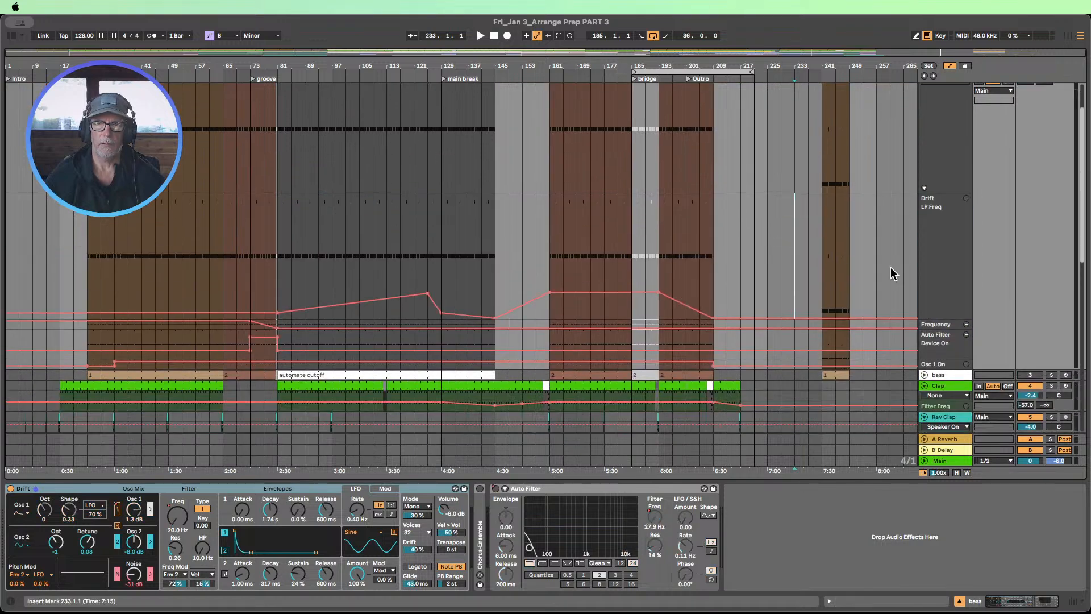
left_click_drag(892, 267, 169, 292)
right_click(249, 233)
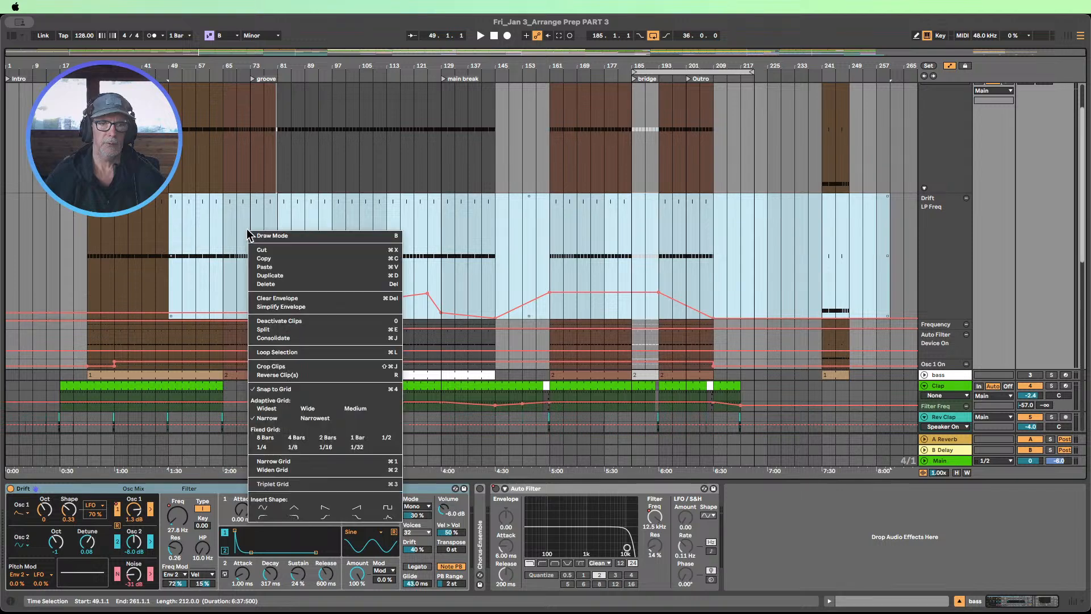
left_click(277, 297)
left_click(278, 219)
scroll(246, 260, "up", 2)
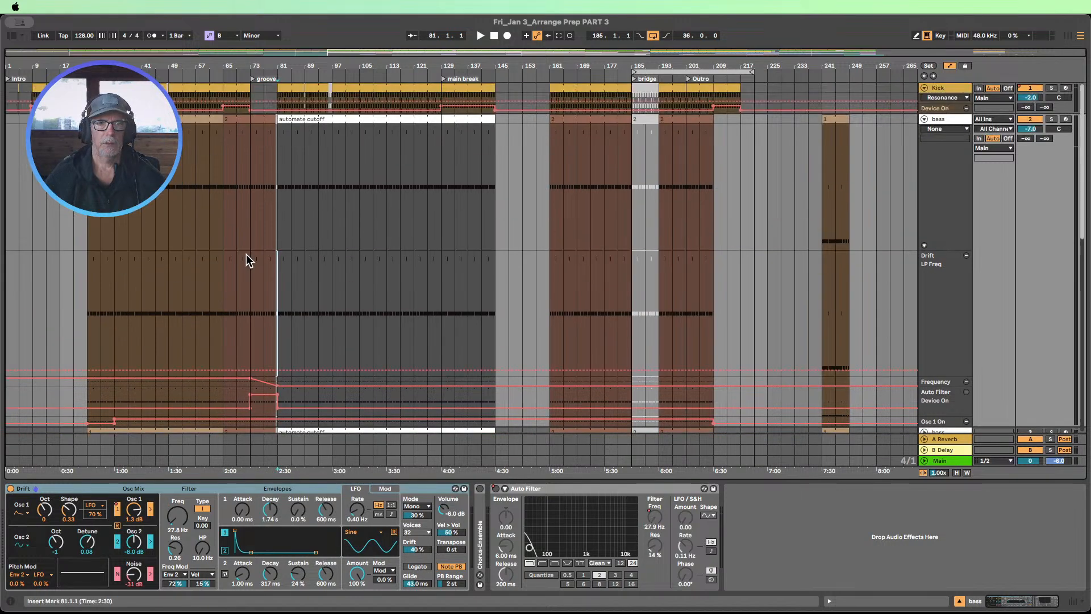
scroll(253, 256, "down", 2)
scroll(782, 224, "up", 2)
left_click(949, 119)
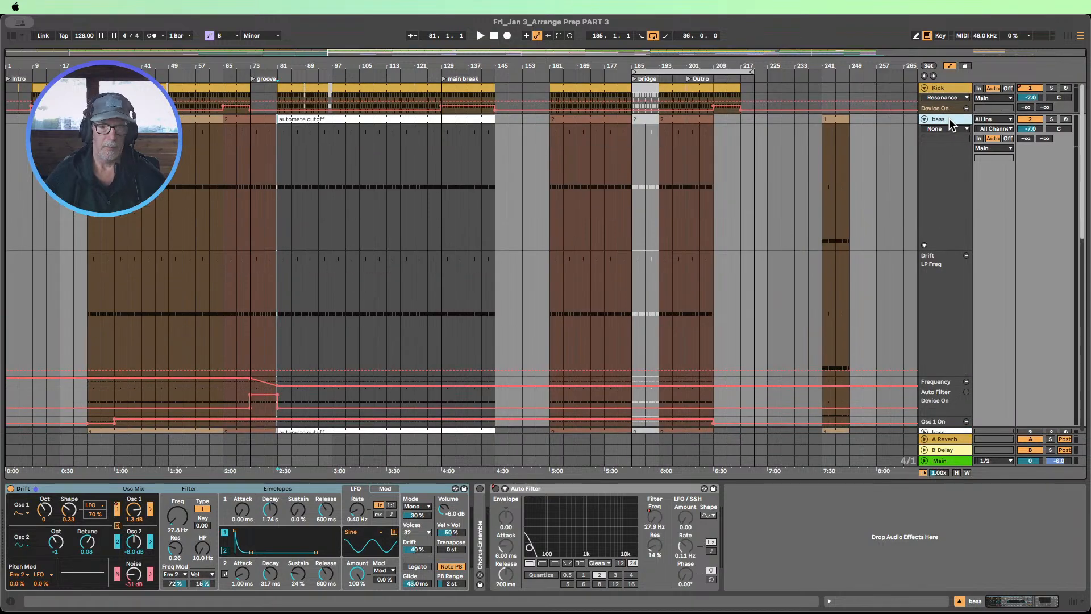
Step: MIDI-map the bass Drift's filter Freq knob to channel 2, CC 49, check the mapping, and select the Drift device
key("super+m")
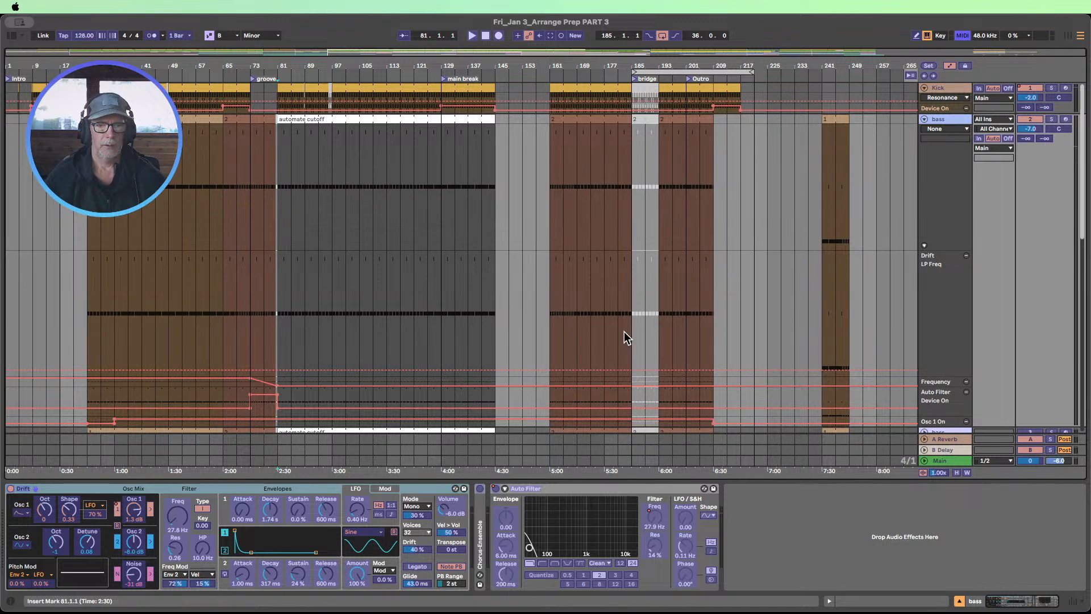
left_click(177, 518)
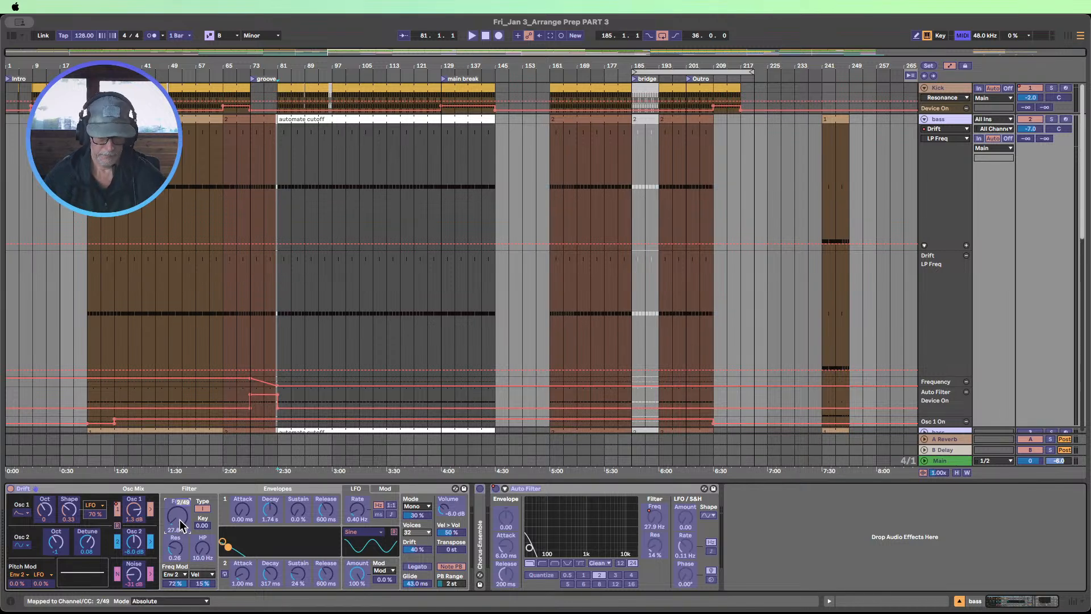
key("super+m")
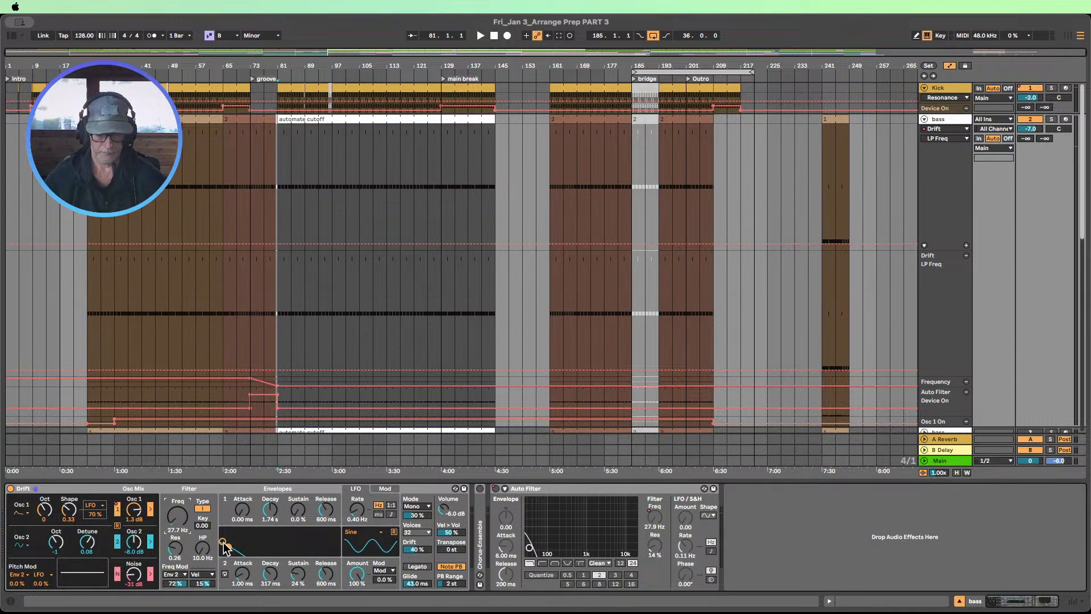
key("super+m")
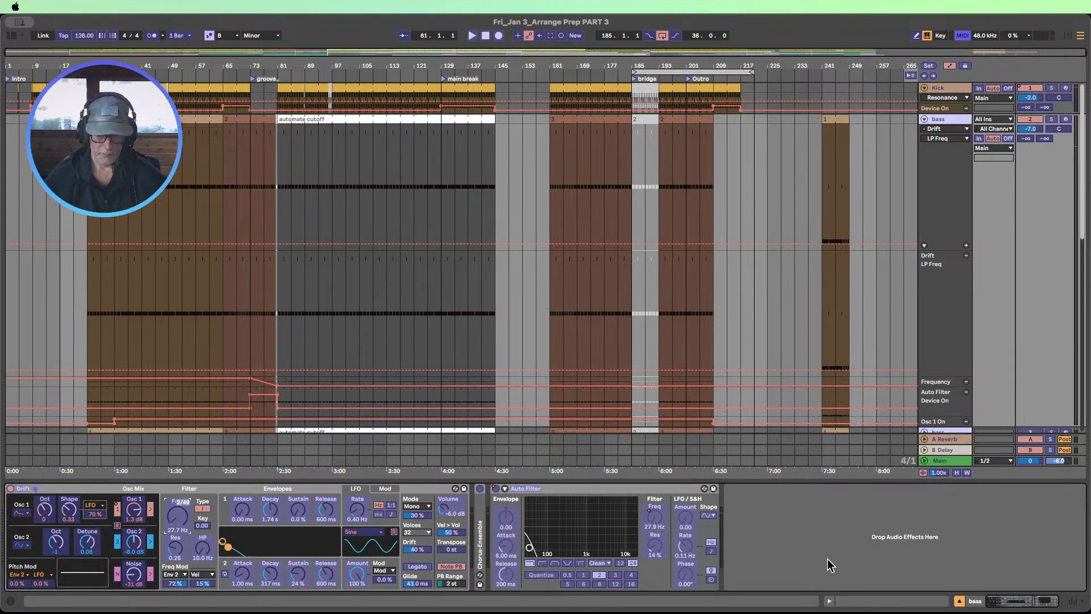
key("super+m")
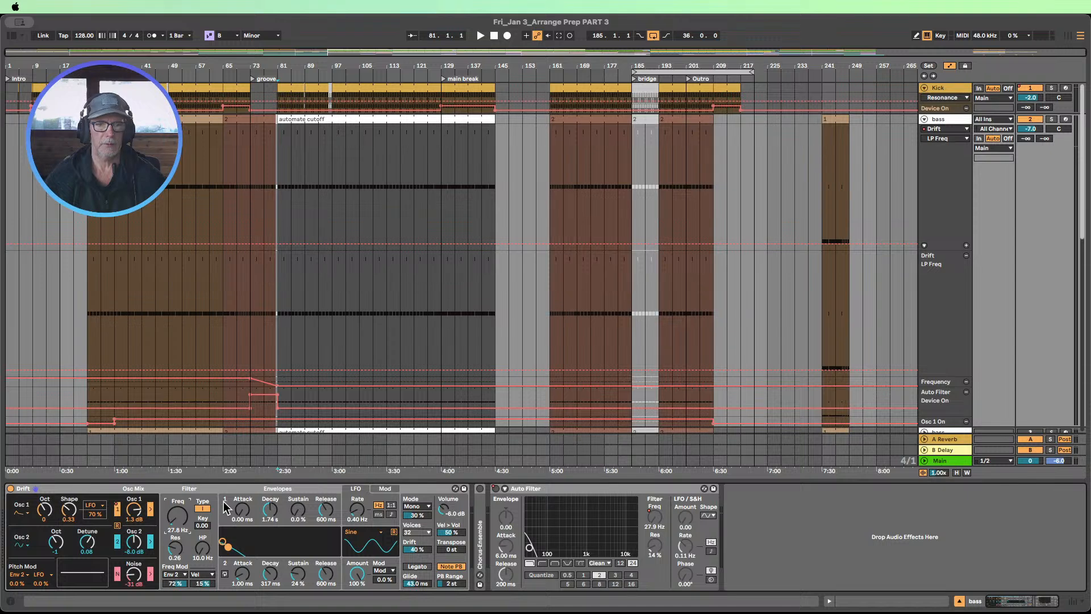
left_click(54, 485)
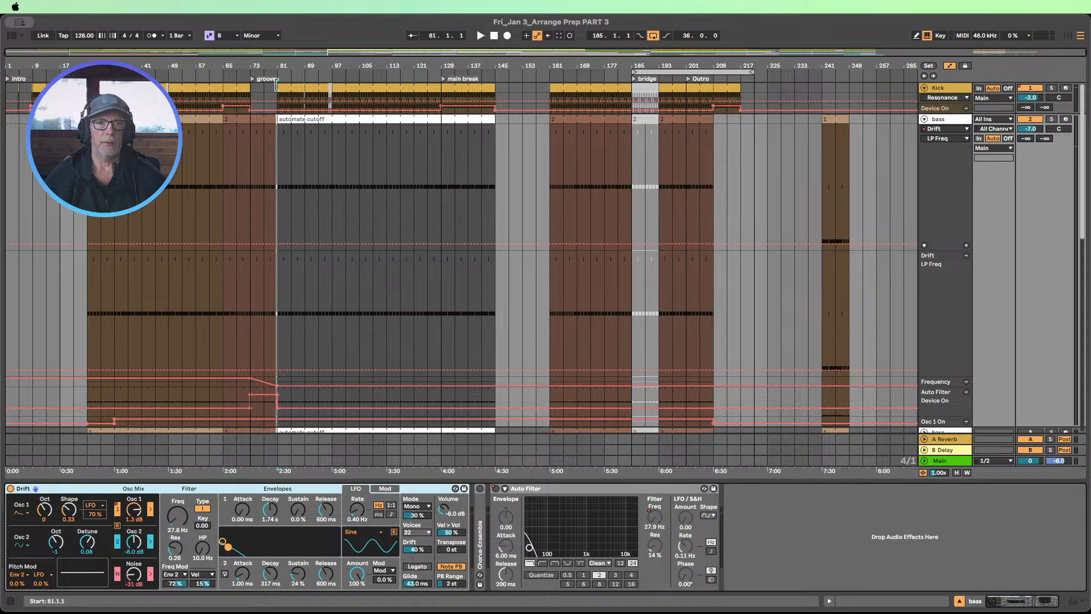
Step: Group the bass track's Drift into an Instrument Rack and try mapping its low-pass frequency to Macro 1, declining the controller mapping replacement
left_click_drag(304, 23, 312, 23)
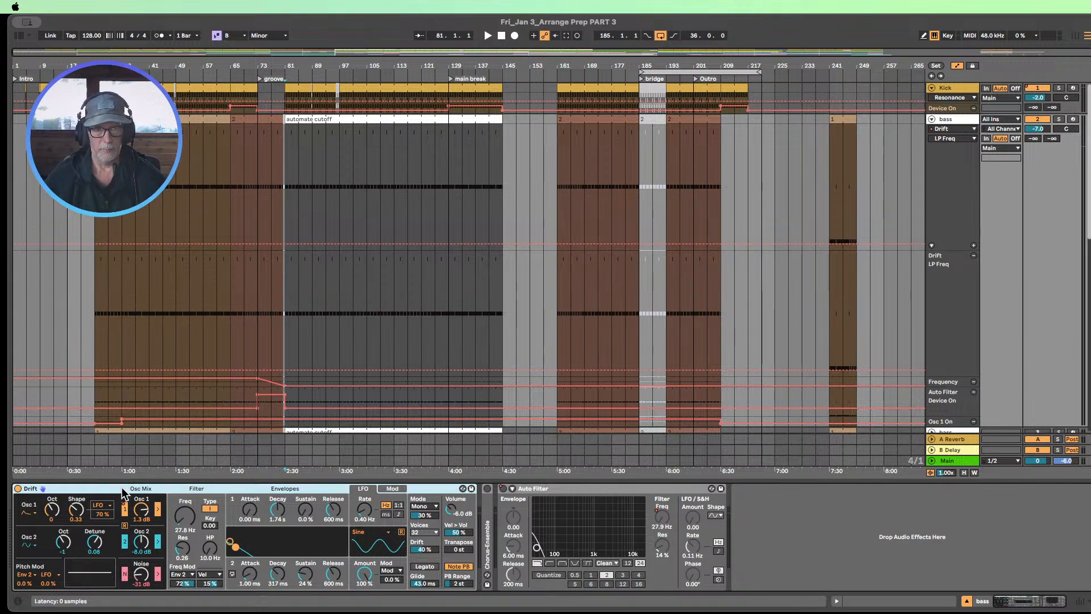
key("super+g")
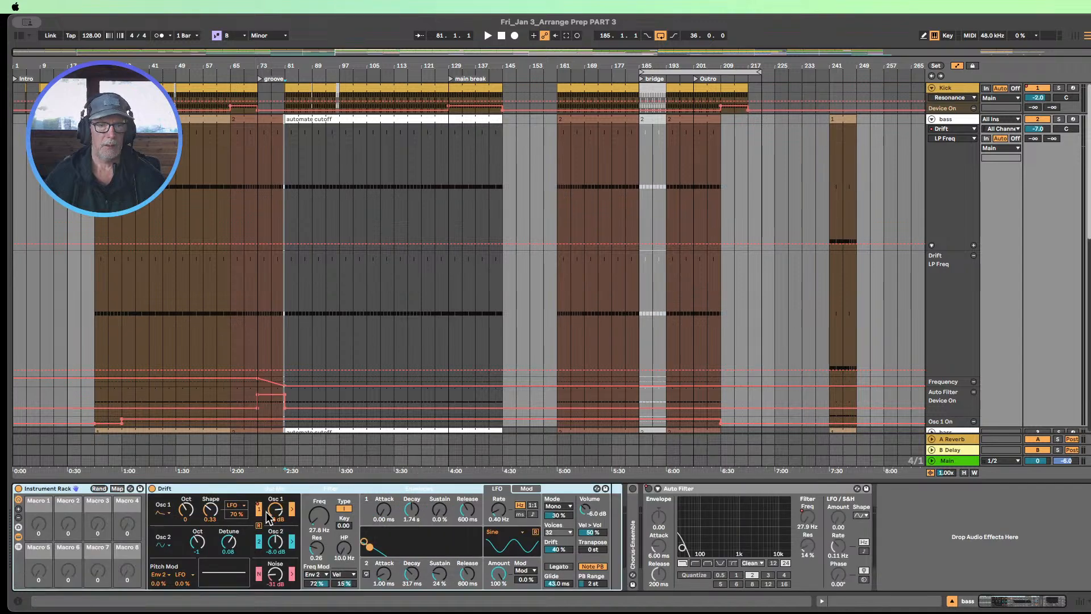
right_click(317, 517)
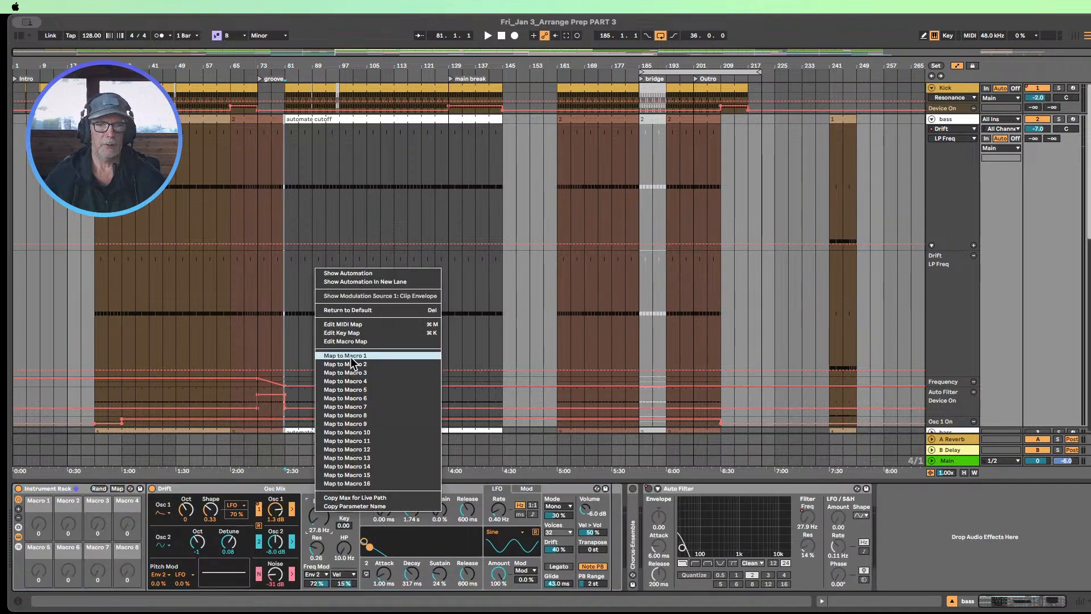
left_click(352, 356)
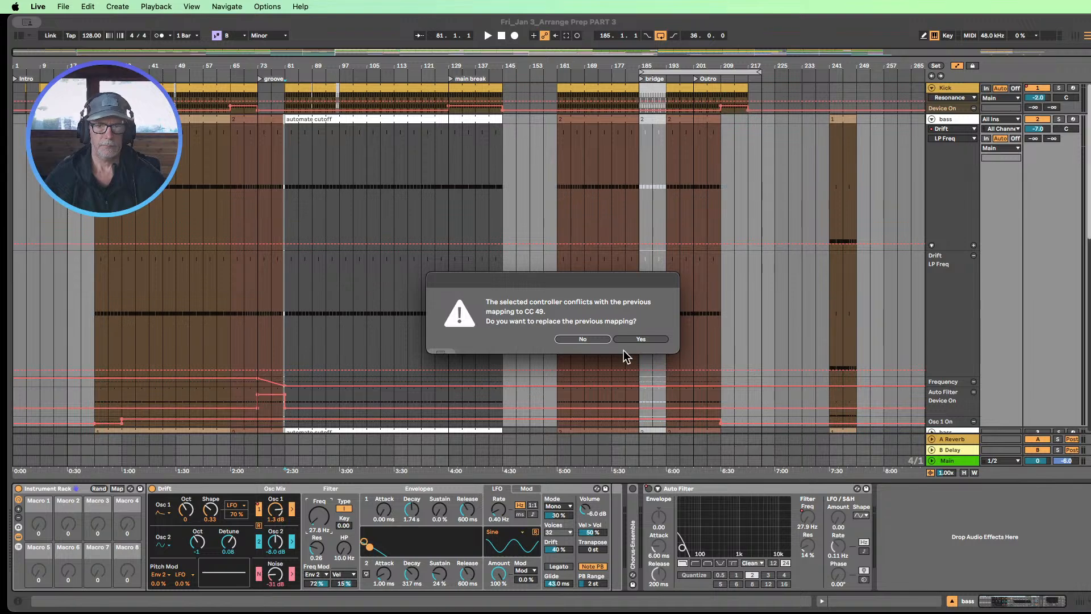
left_click(588, 340)
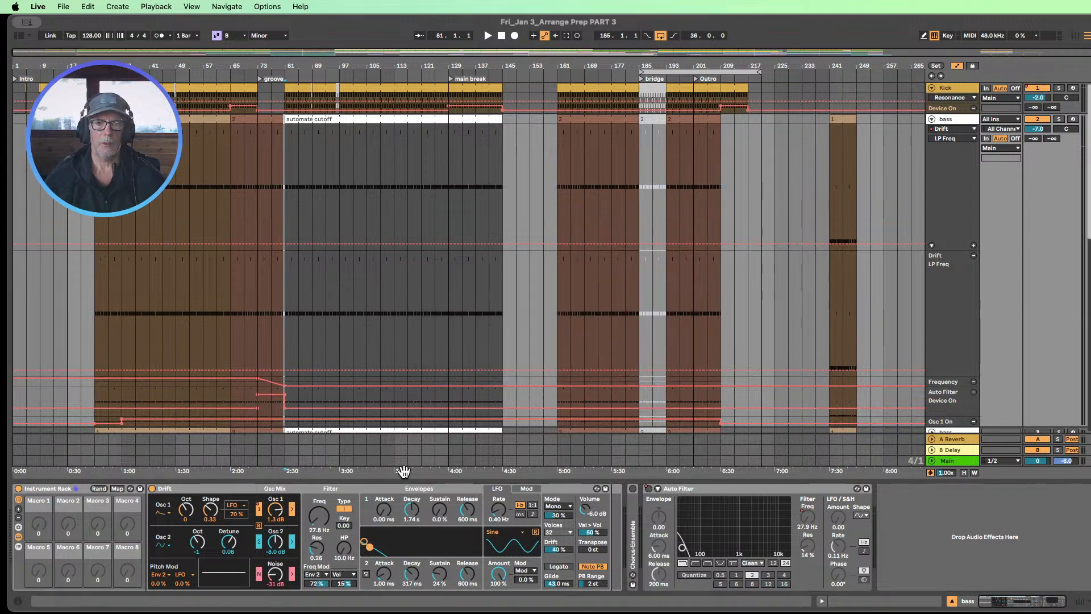
Step: Delete the MIDI mapping from Drift's low-pass frequency and map that parameter to Macro 1 of the Instrument Rack
key("super+m")
right_click(324, 508)
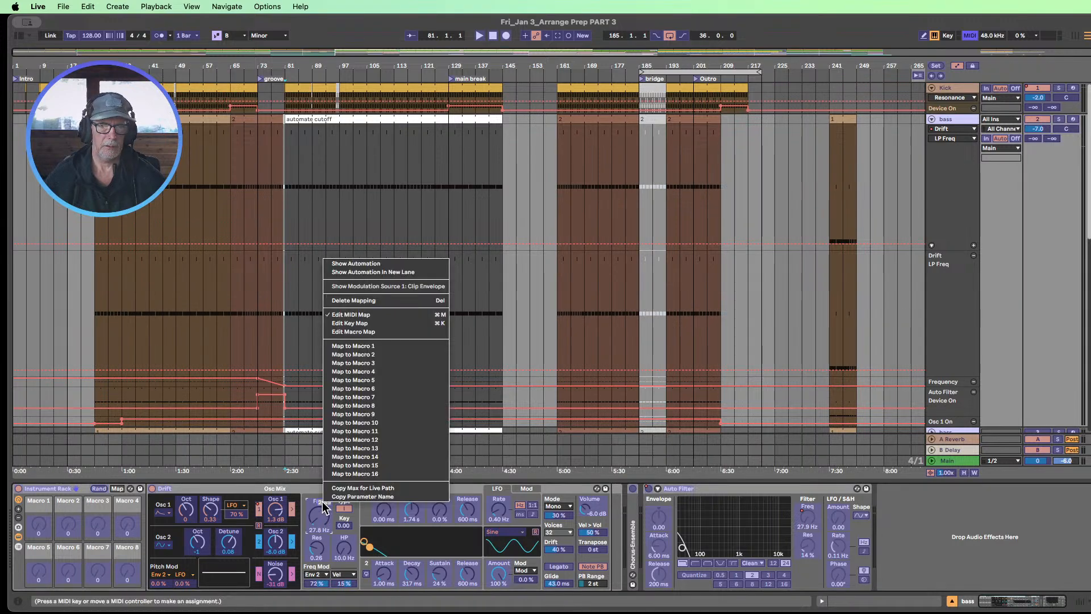
left_click(346, 300)
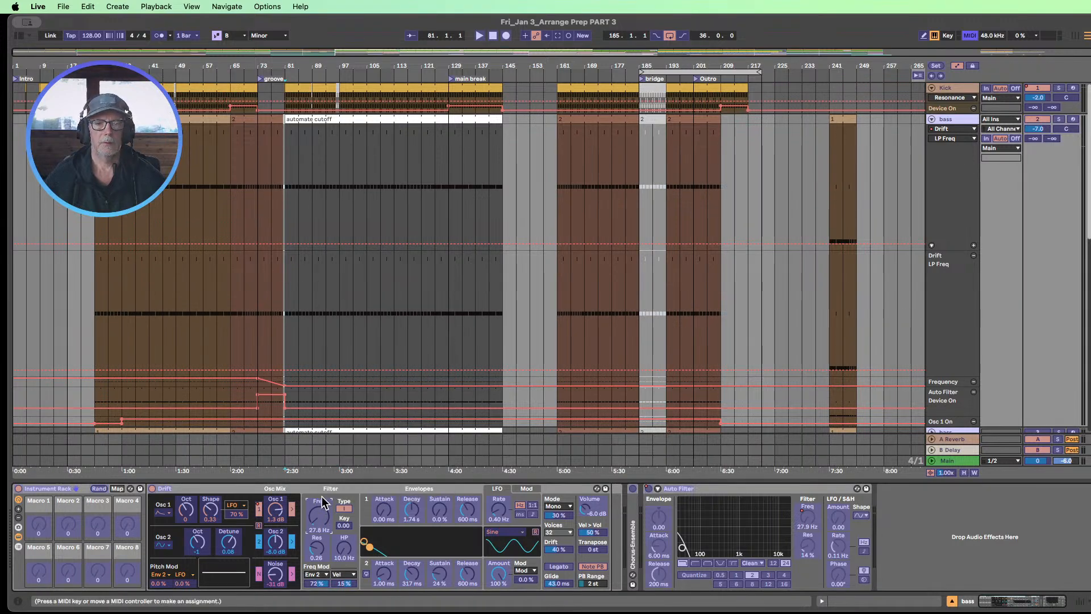
key("super+m")
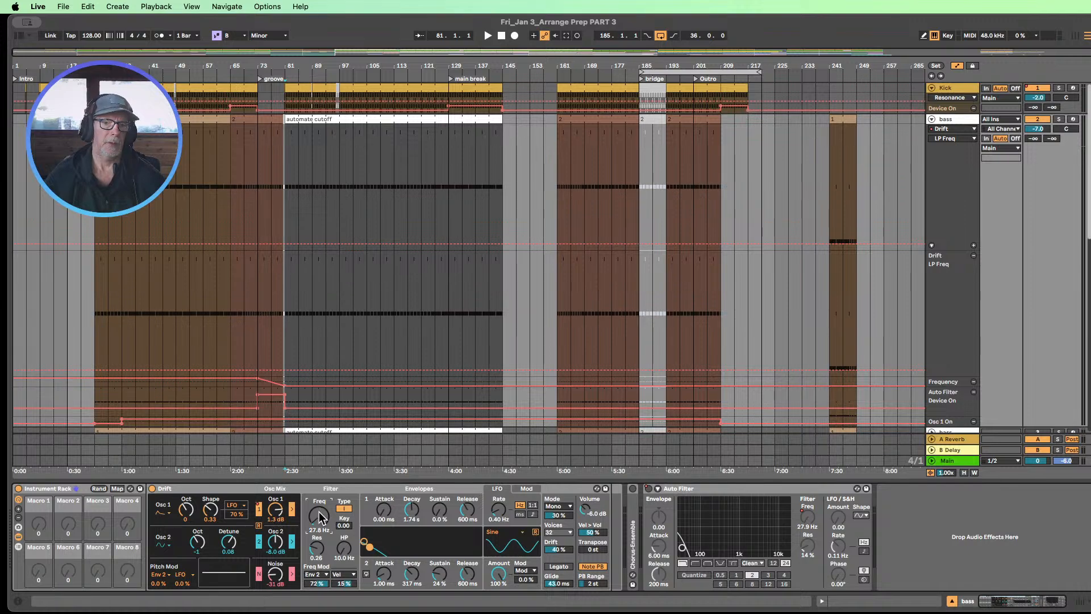
right_click(318, 512)
left_click(378, 359)
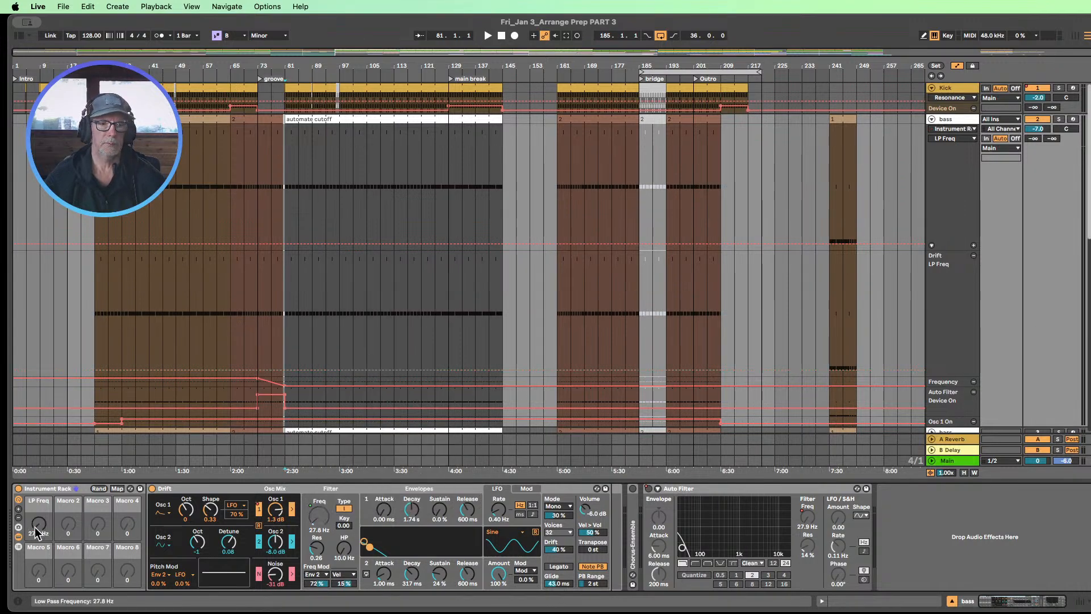
Step: Set the minimum of the LP Freq macro mapping to 27.8 Hz and leave macro mapping mode
left_click(117, 489)
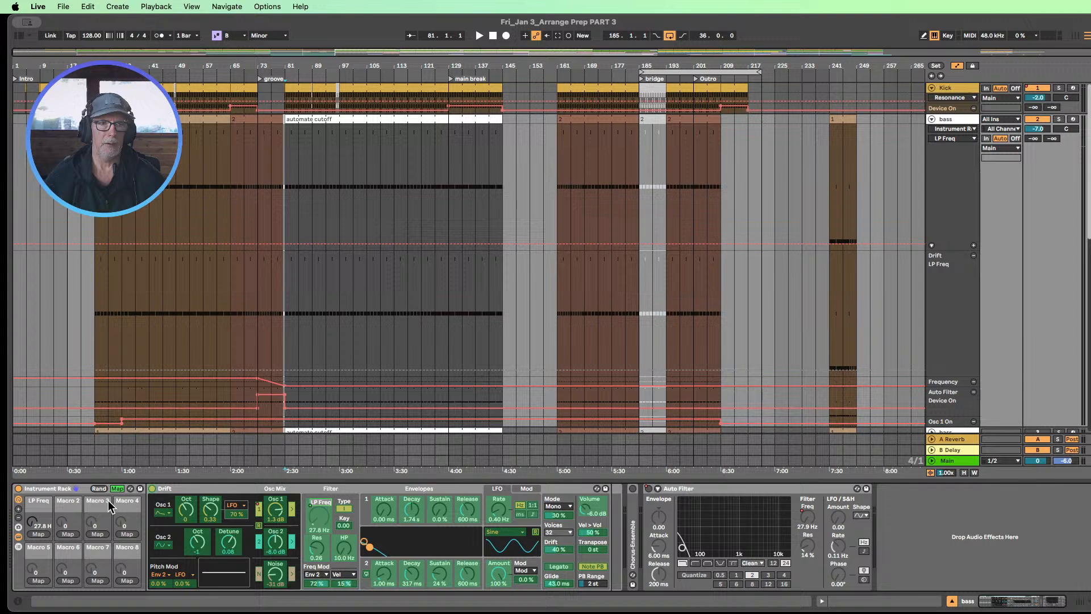
left_click(17, 36)
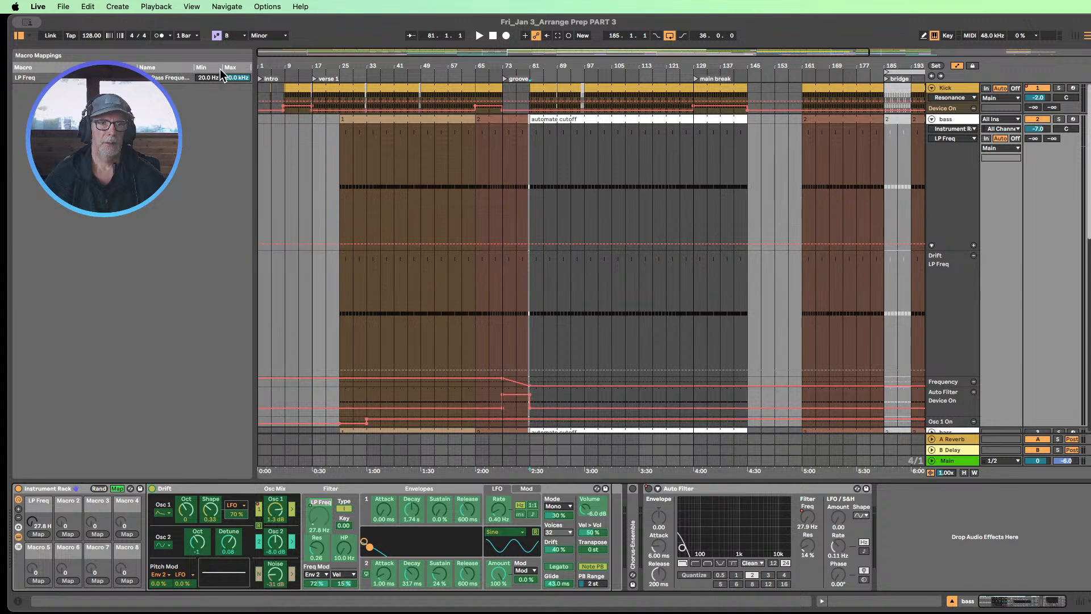
left_click(203, 78)
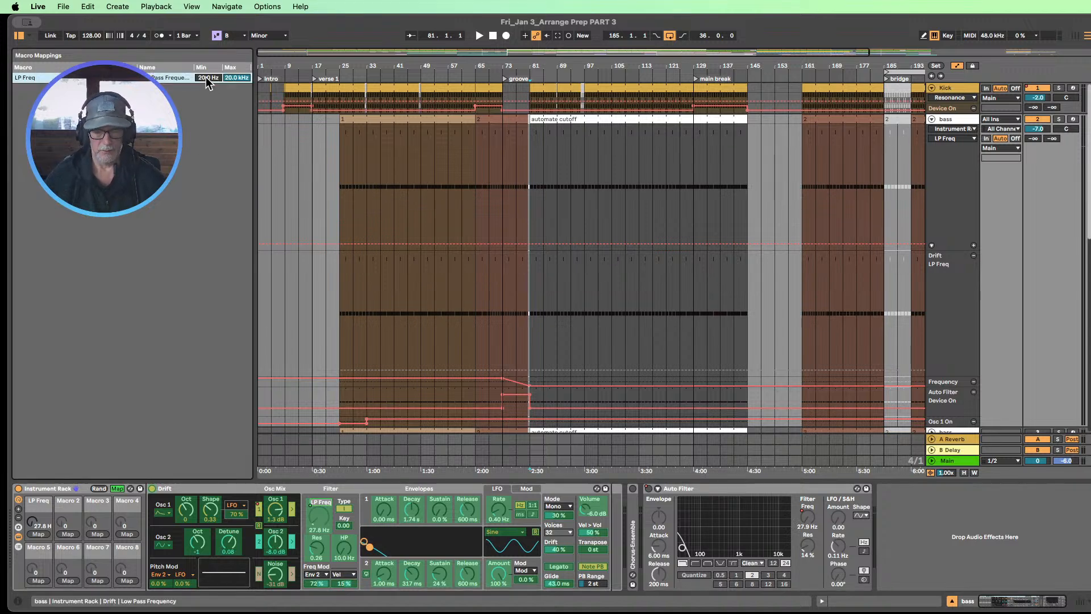
type("2")
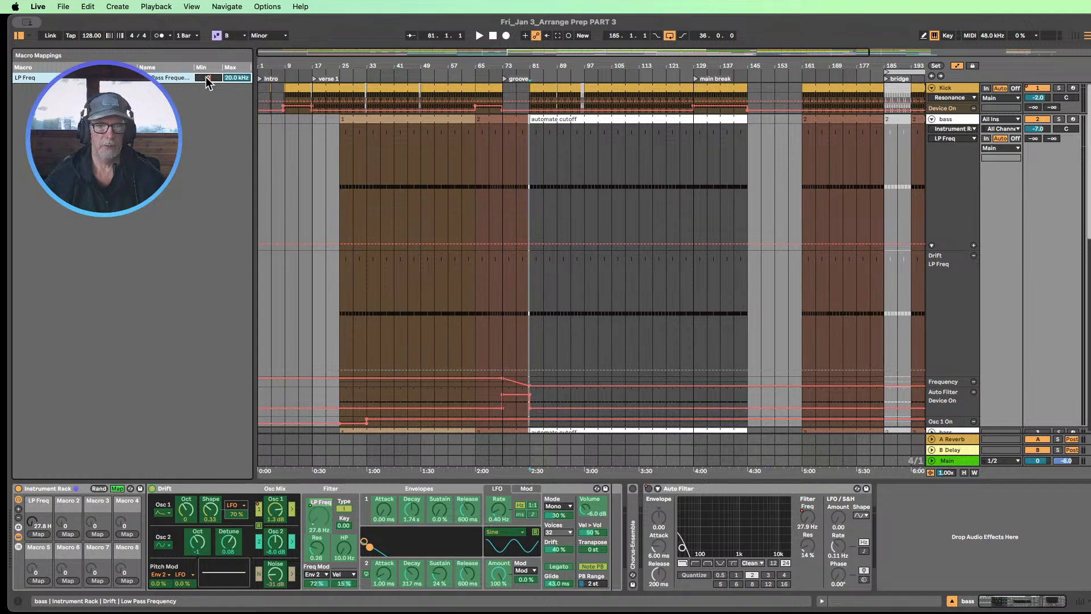
type("7.8")
key("Return")
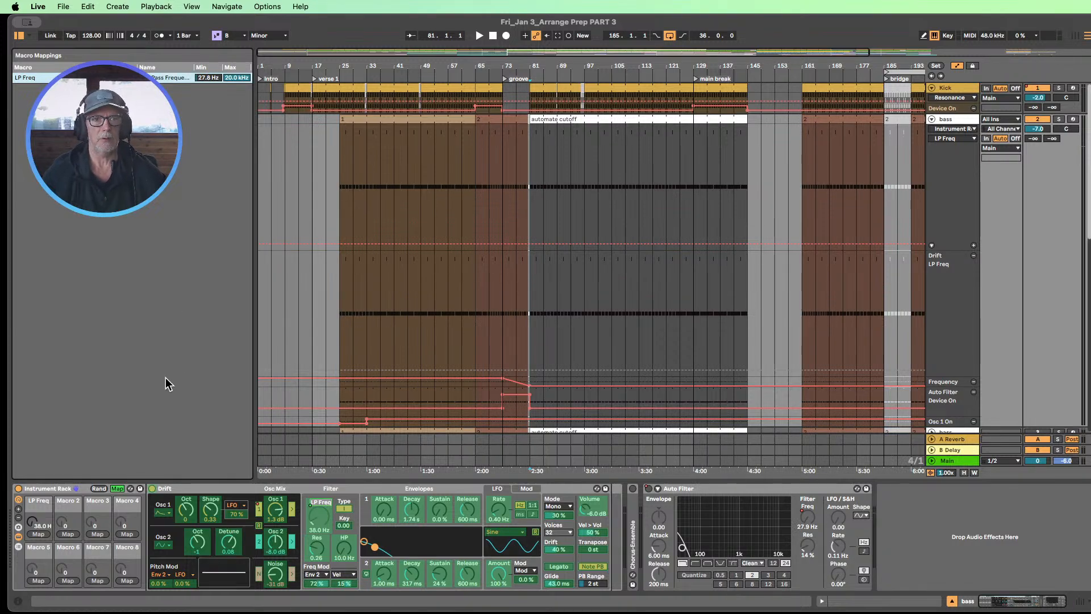
left_click(117, 489)
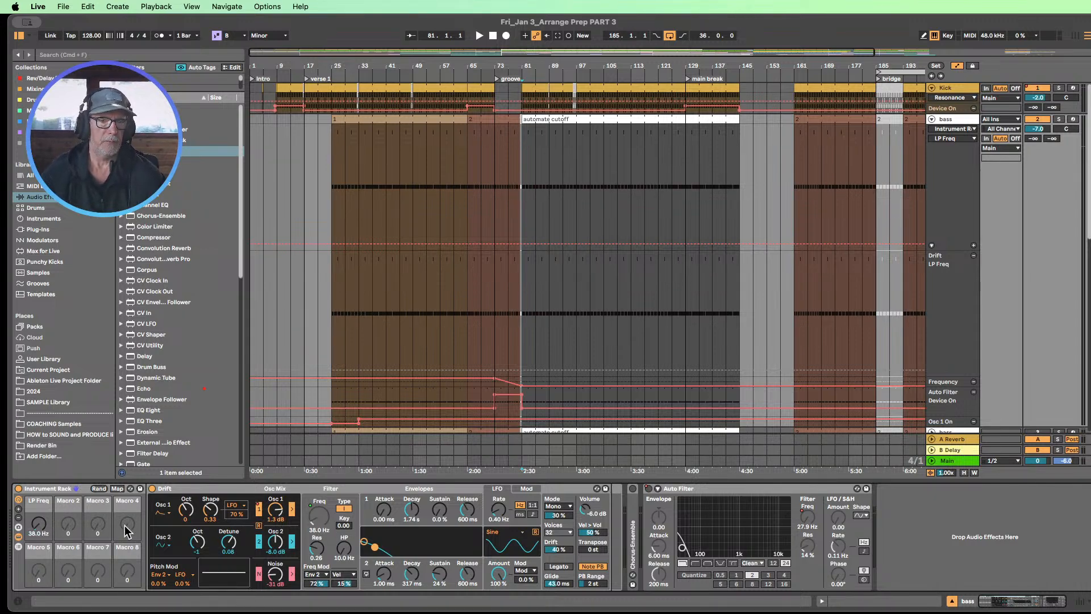
Step: Assign the Instrument Rack's LP Freq macro to MIDI controller CC 49 on channel 2
key("super+m")
left_click(38, 527)
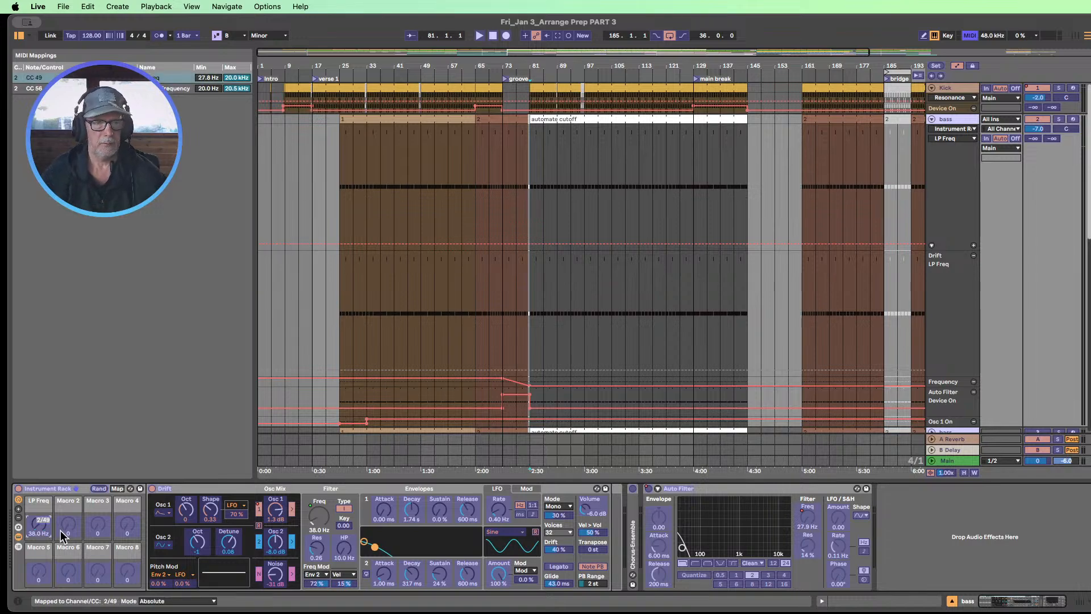
key("super+m")
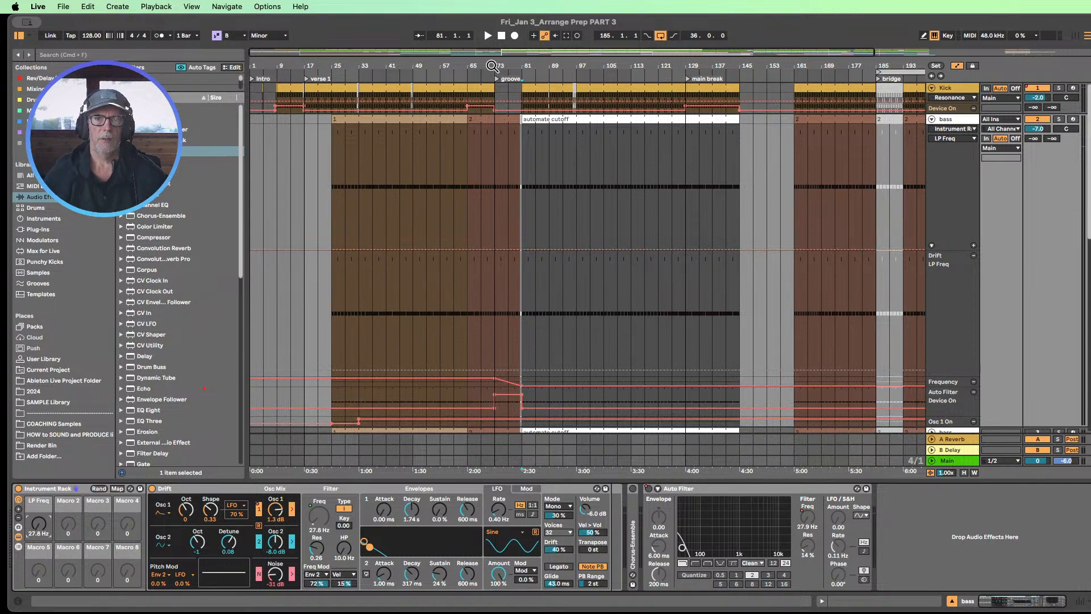
Step: Place the insert marker at bar 49 on the bass track and turn on MIDI arrangement overdub
left_click_drag(491, 66, 488, 55)
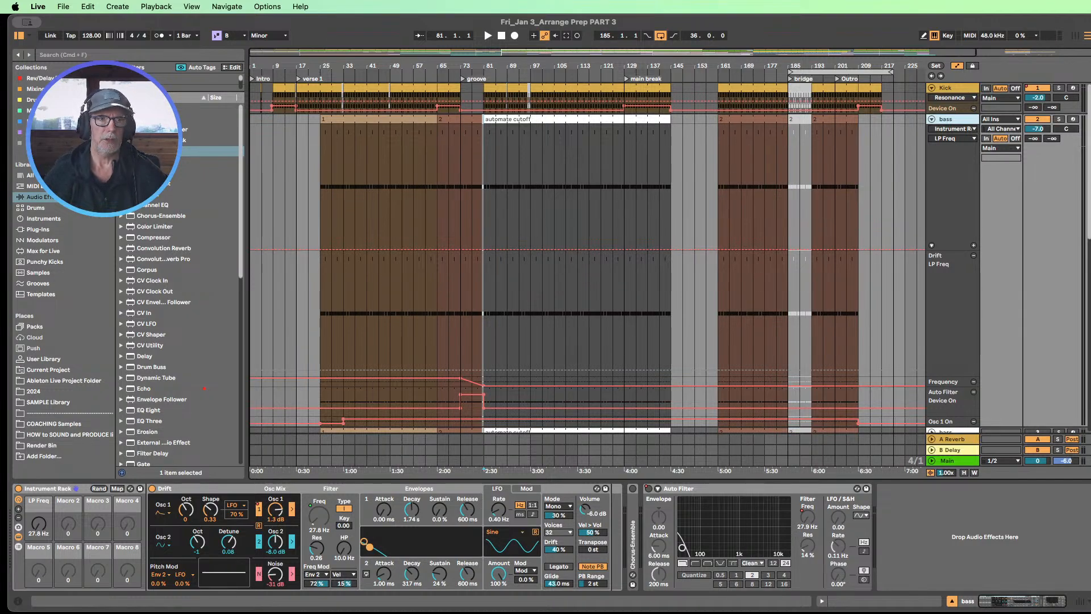
left_click(18, 35)
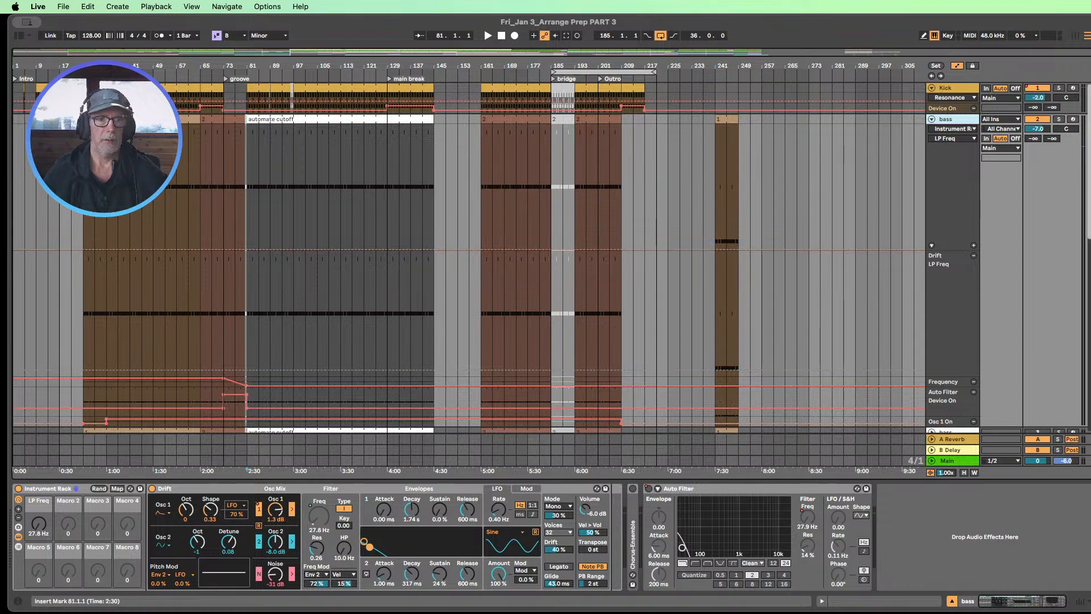
left_click(197, 227)
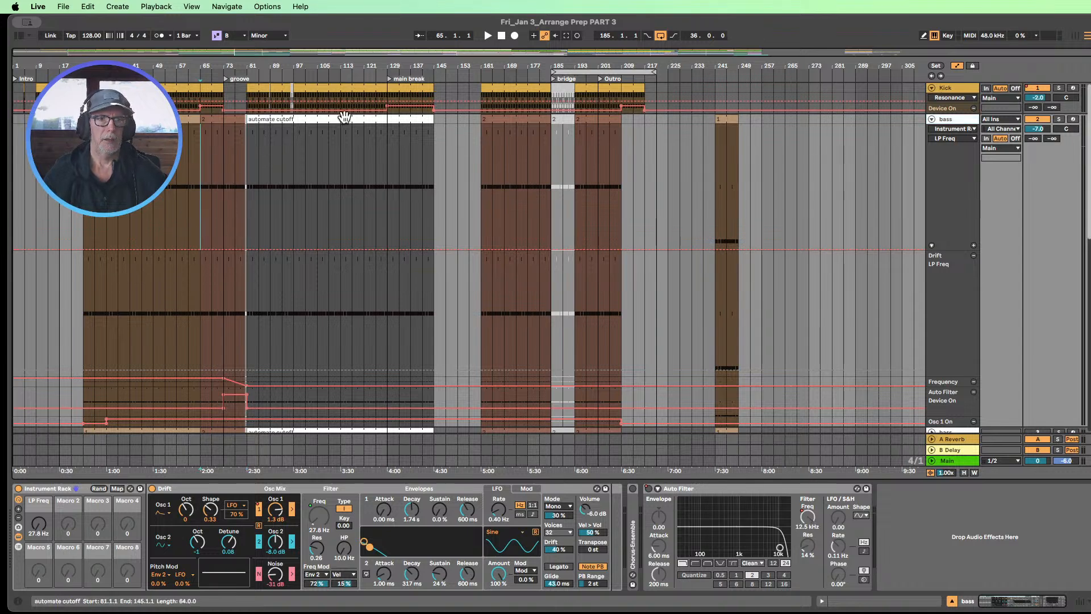
left_click(153, 203)
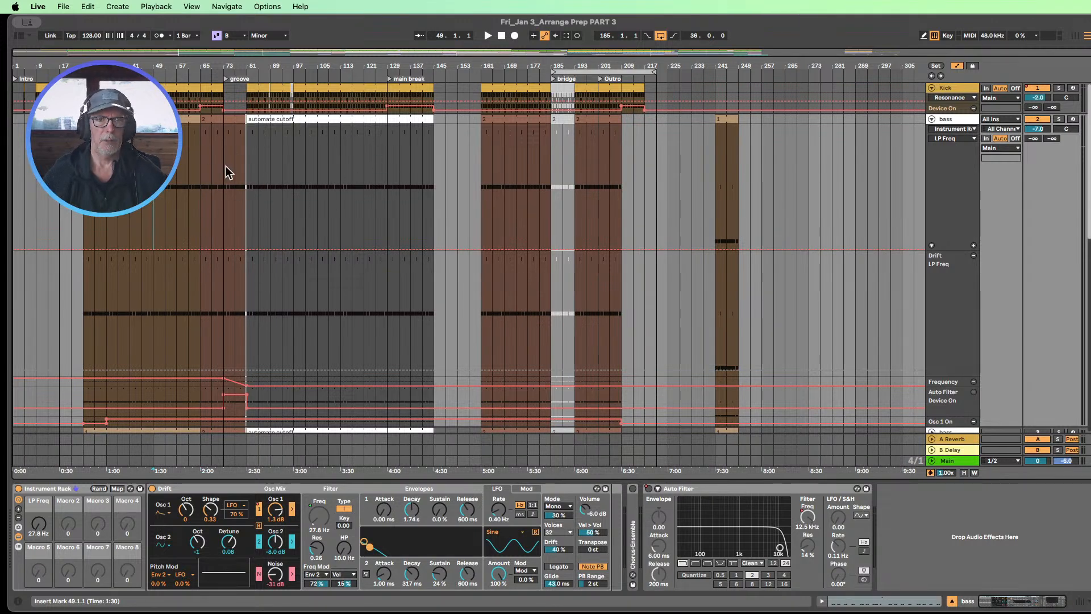
left_click(545, 36)
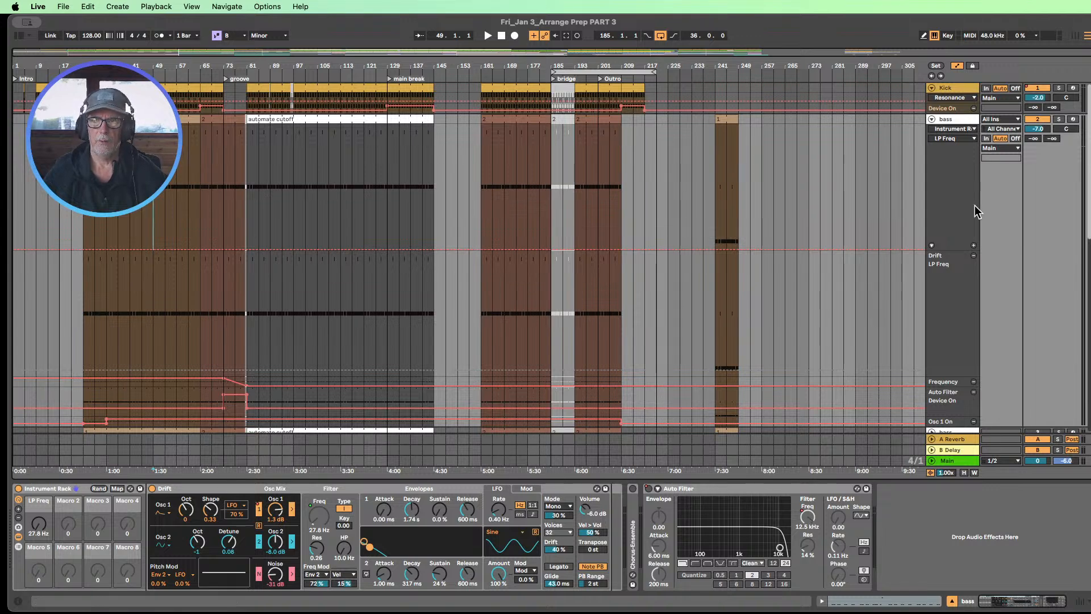
Step: Set the bass track's displayed automation to None and remove the separate Drift LP Freq automation lane
left_click(962, 130)
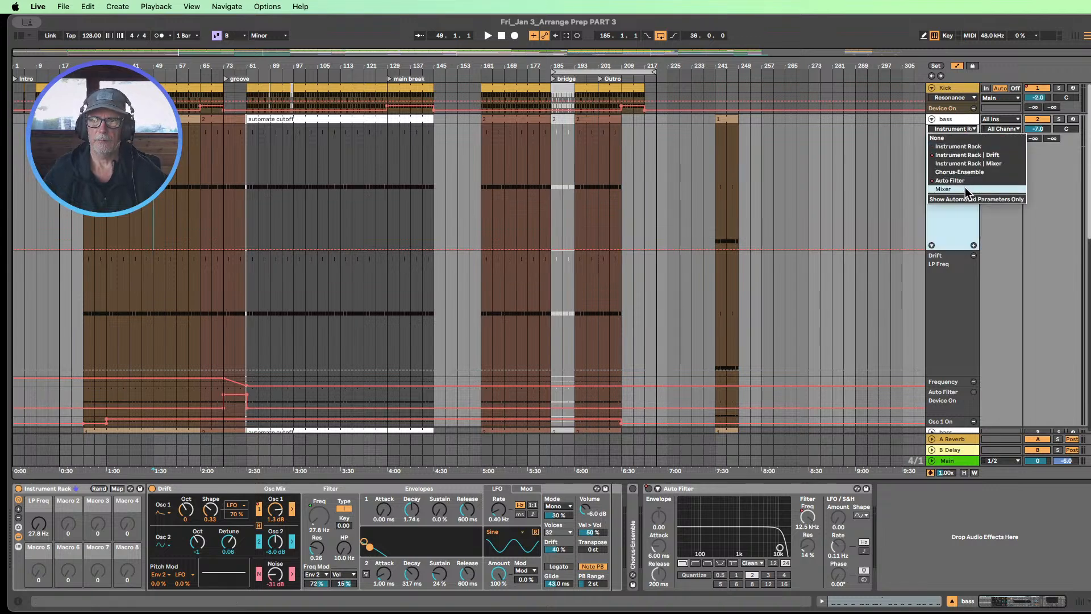
left_click(941, 138)
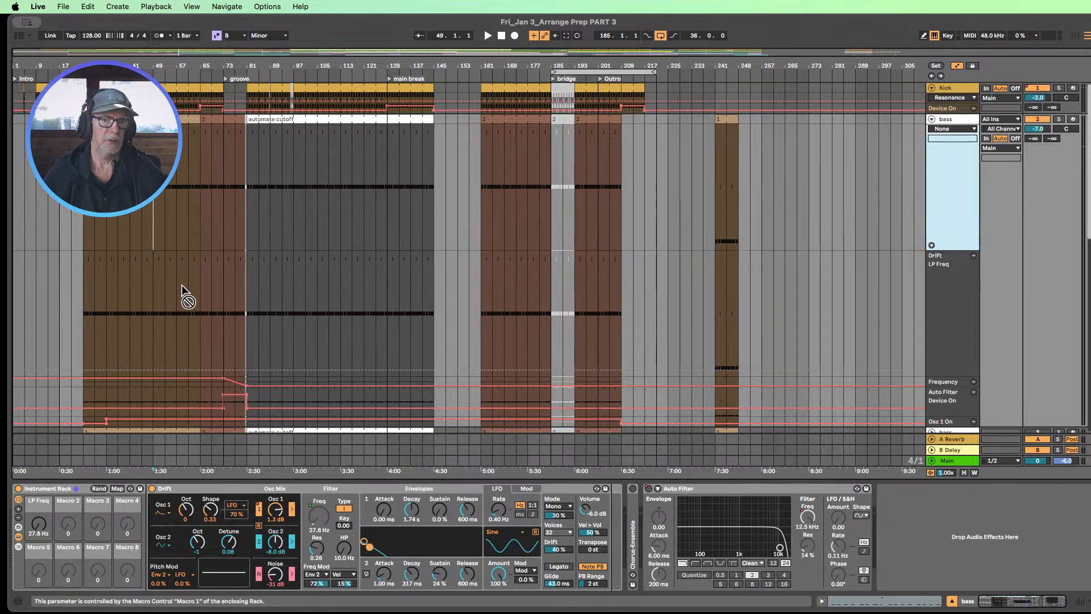
left_click(974, 278)
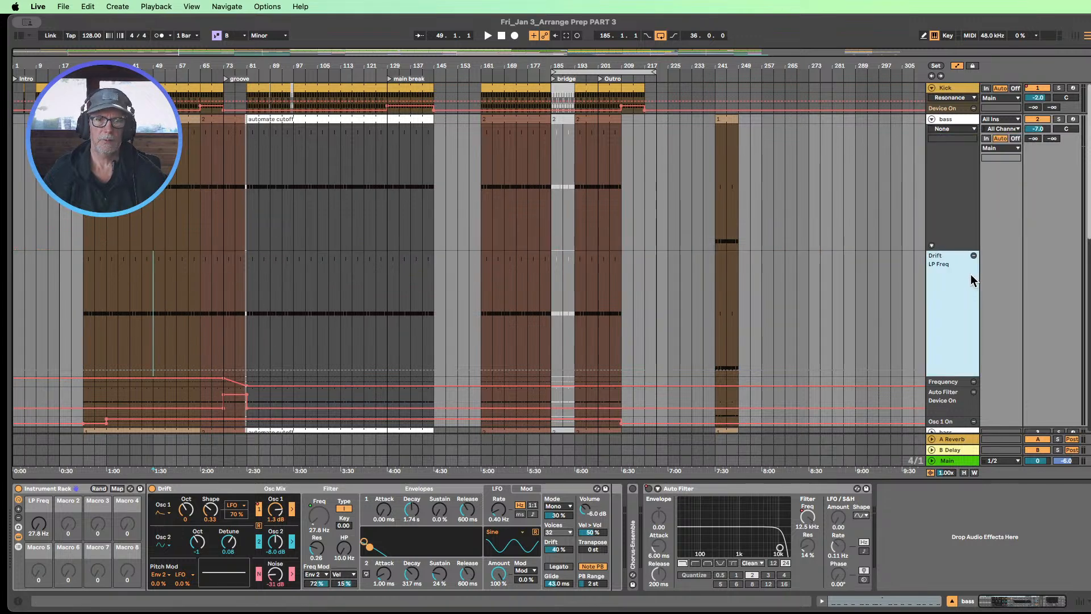
left_click(971, 273)
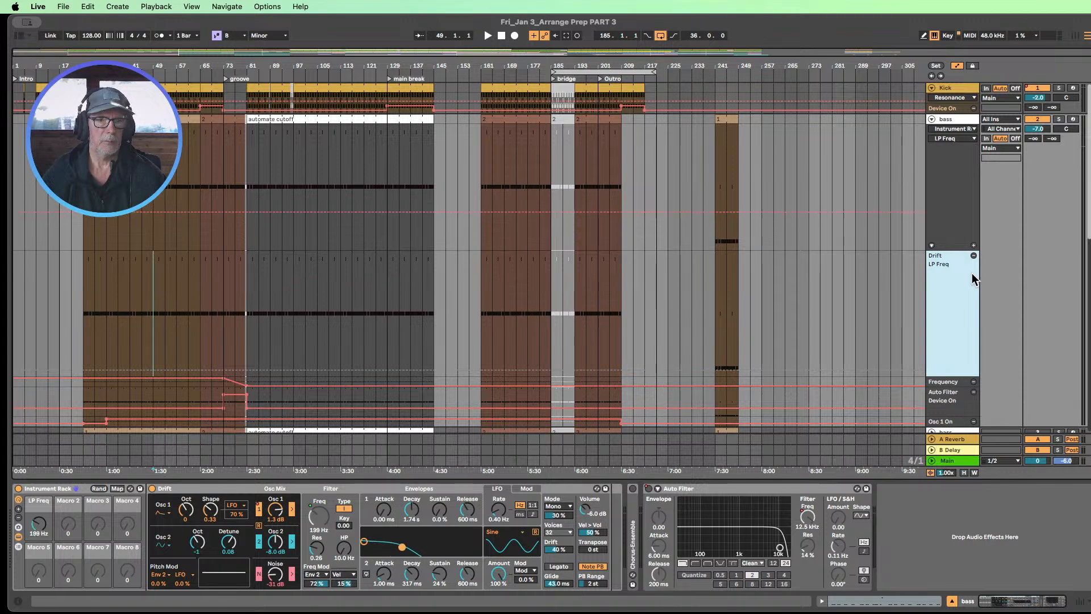
left_click(974, 256)
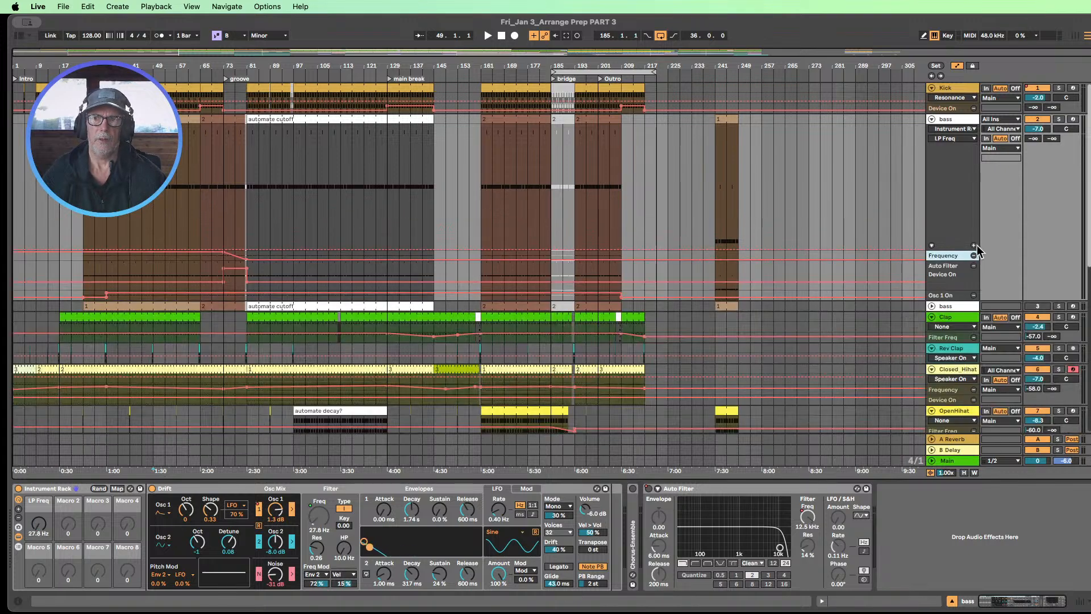
Step: Add a separate automation lane for the Instrument Rack's LP Freq macro beneath the bass track
left_click(974, 245)
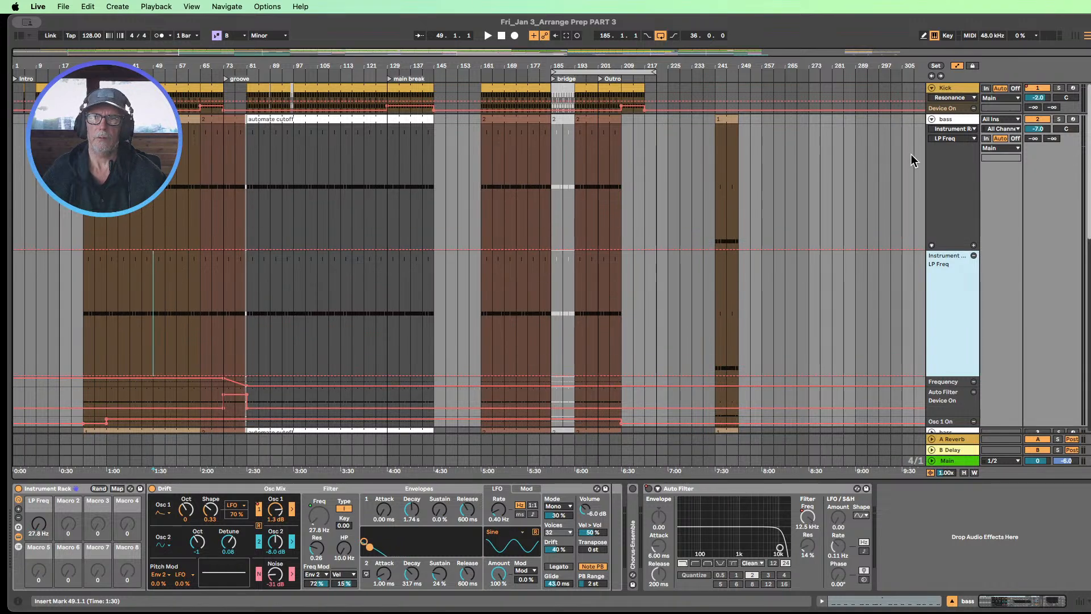
left_click(964, 128)
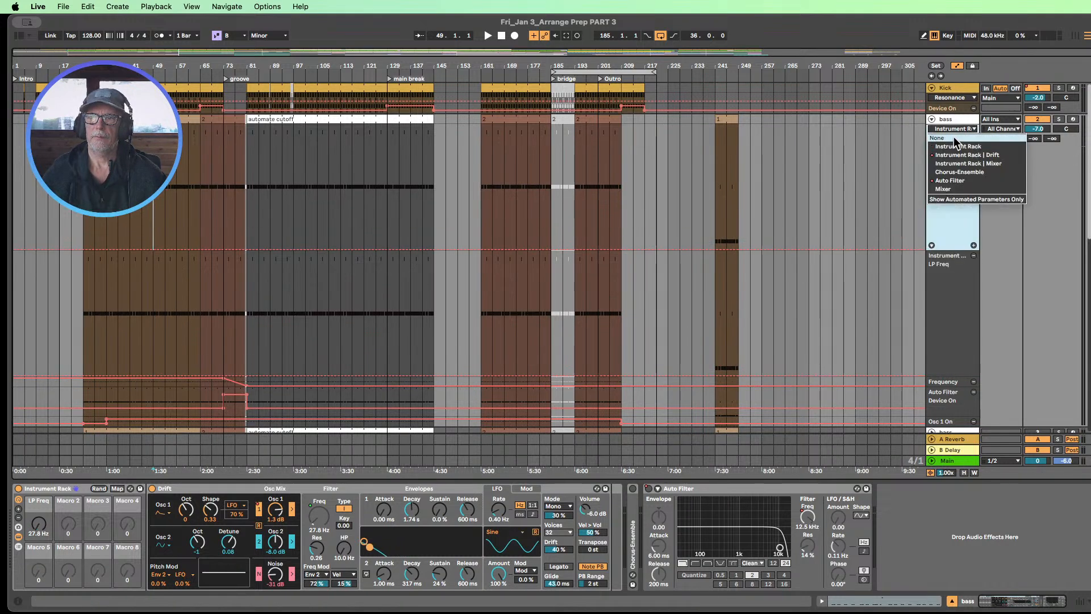
left_click(954, 137)
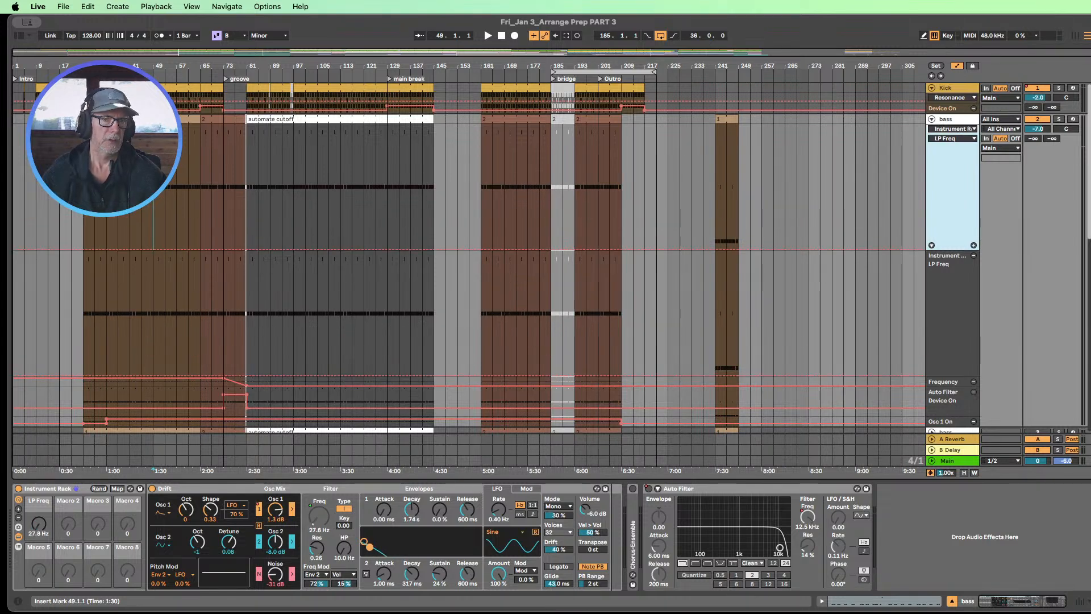
Step: Record a live automation pass of the LP Freq macro on the bass from bar 45 to about bar 212
left_click(143, 171)
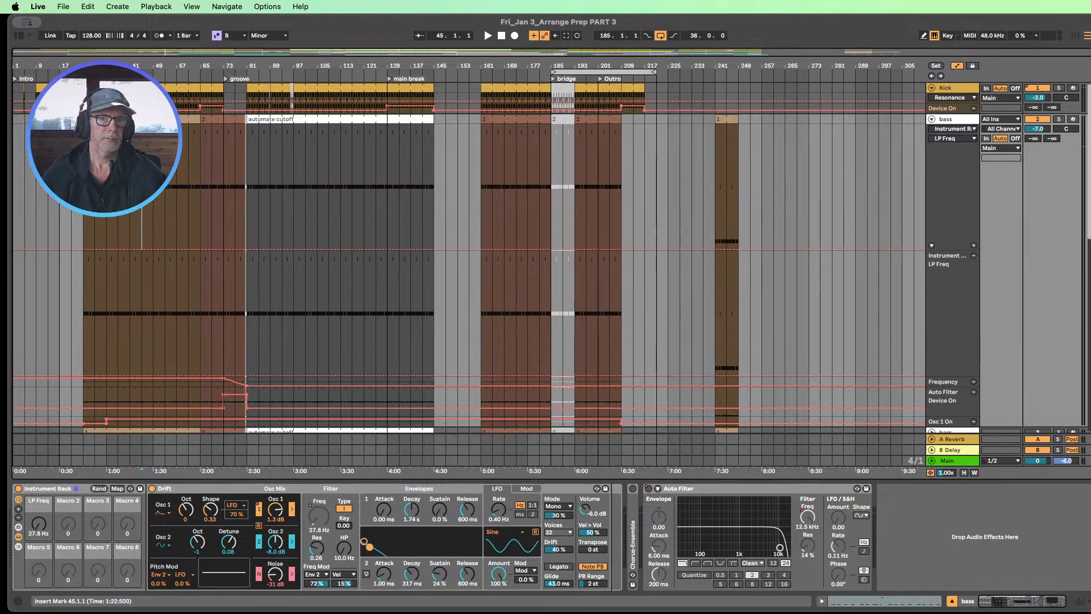
left_click(515, 36)
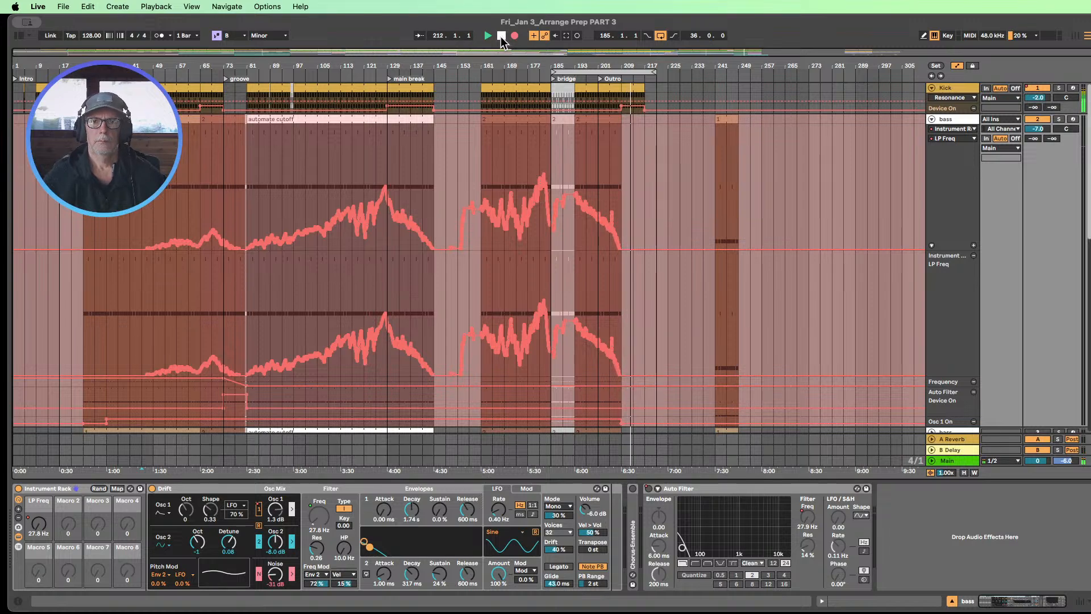
left_click(501, 36)
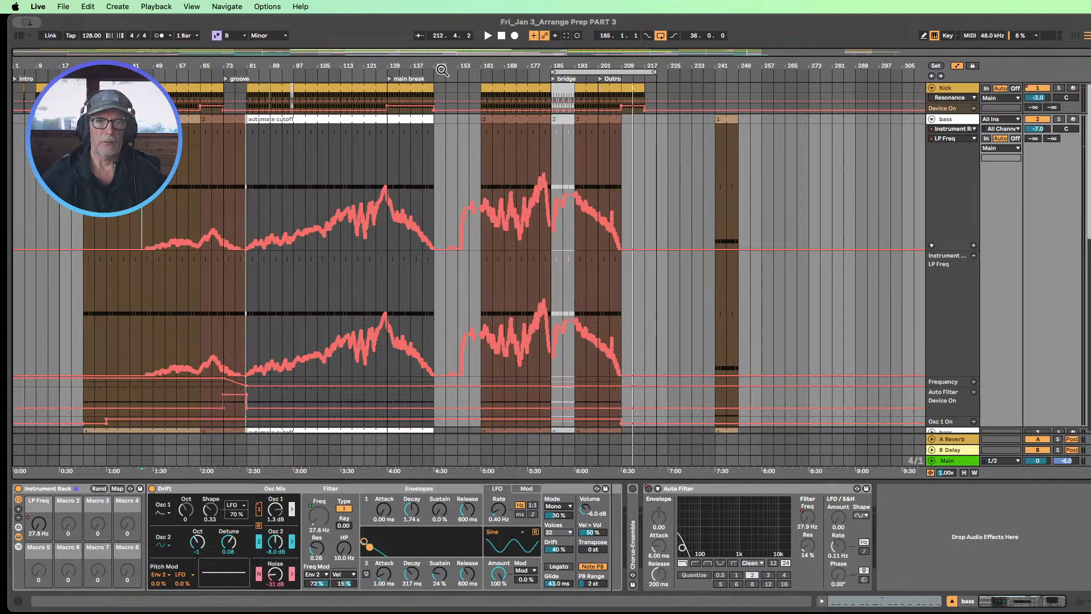
Step: Examine the recorded LP Freq automation up close from before the groove section through the main break
left_click_drag(441, 67, 526, 85)
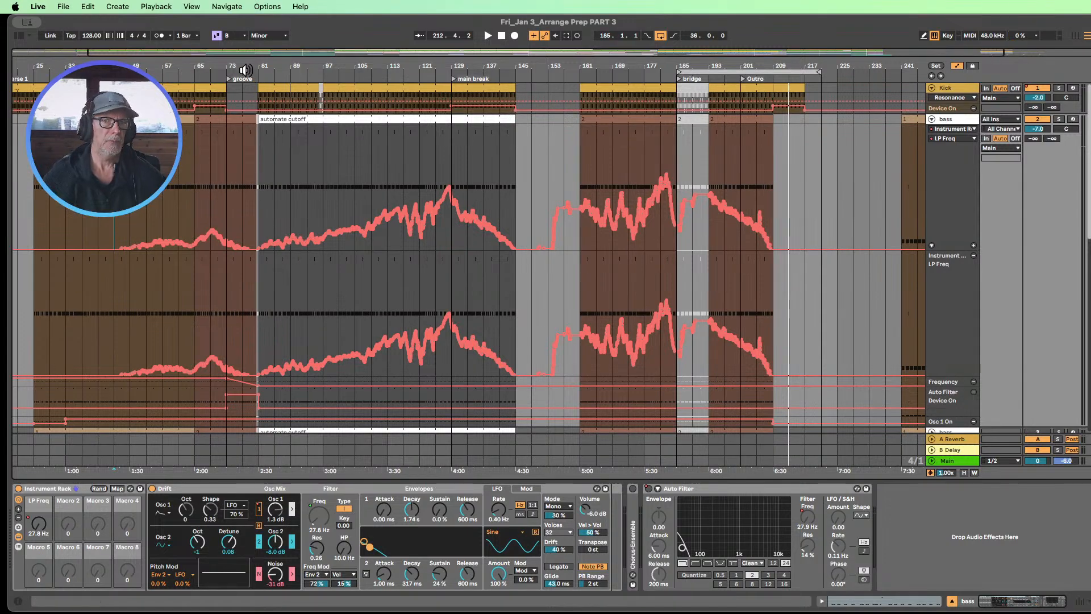
left_click_drag(246, 69, 275, 170)
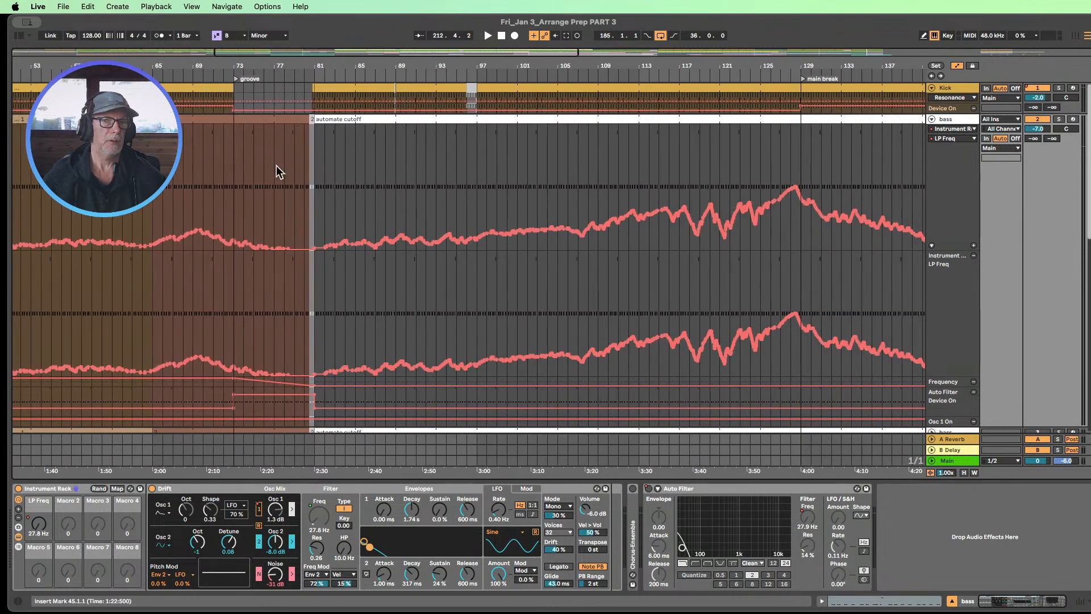
Step: Delete the bass track's LP Freq automation in the gap between bars 145 and 161
left_click_drag(275, 67, 320, 16)
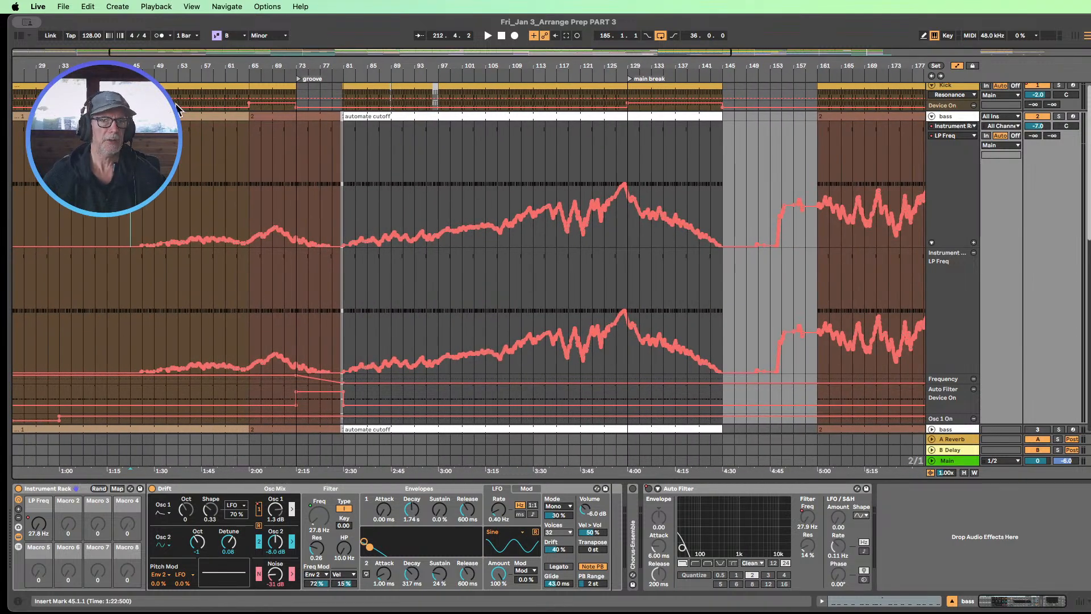
left_click_drag(183, 67, 193, 20)
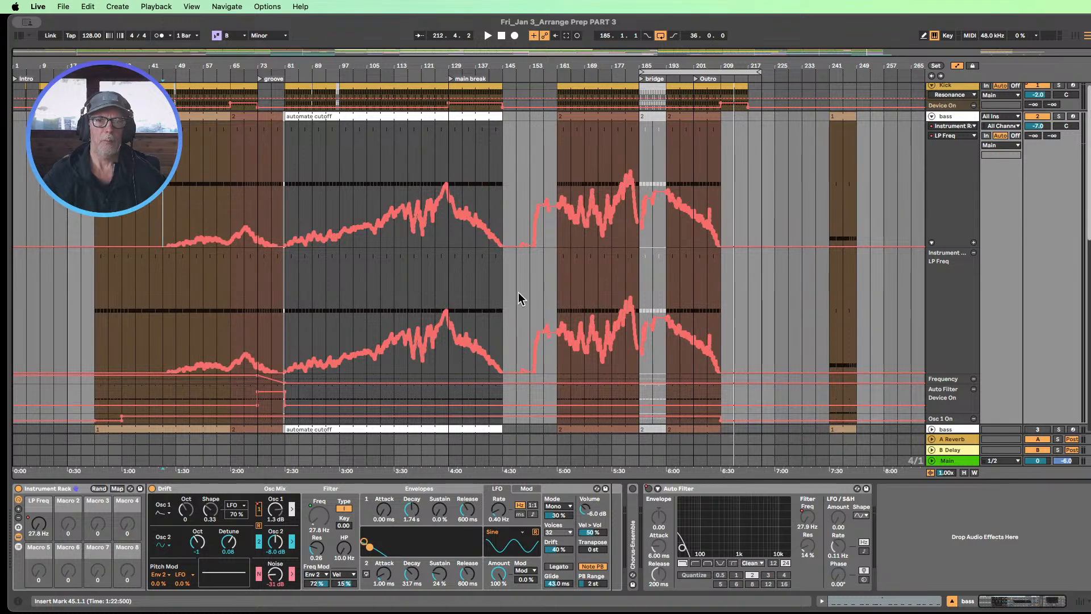
left_click_drag(503, 290, 550, 281)
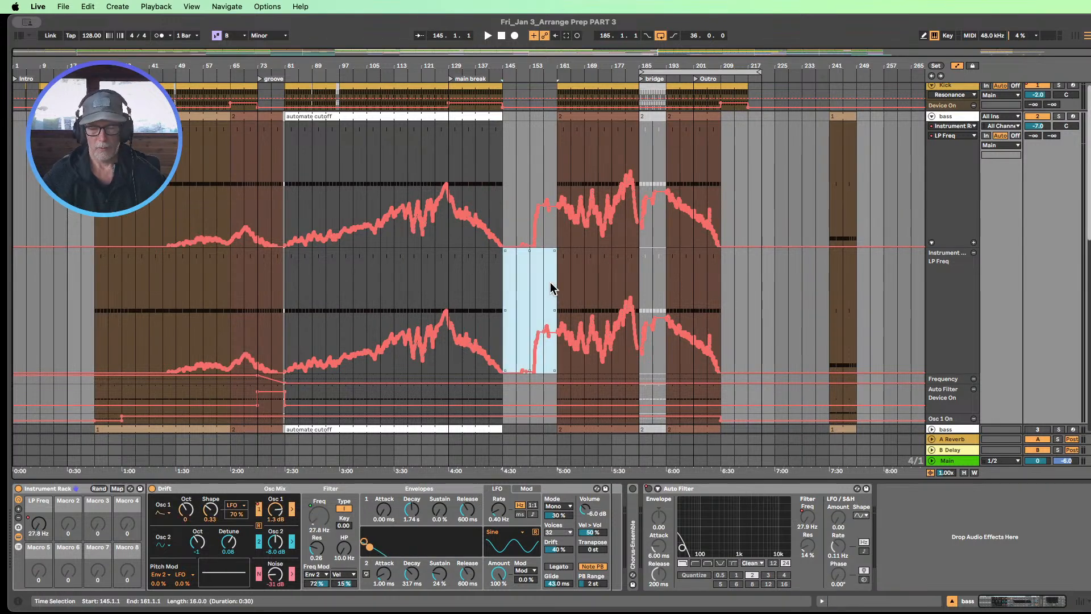
key("Delete")
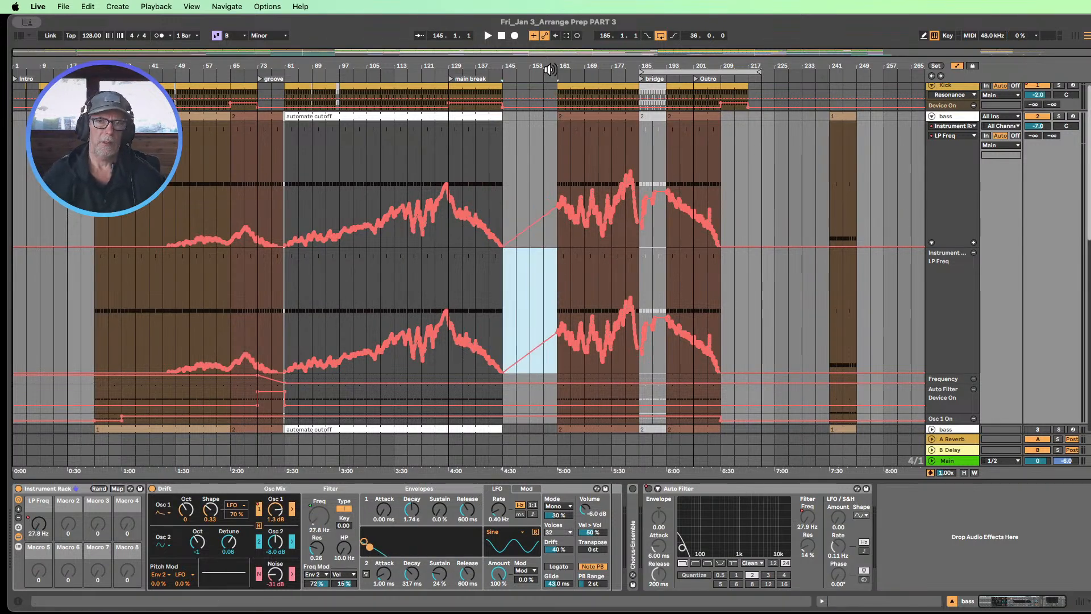
key("z")
key("x")
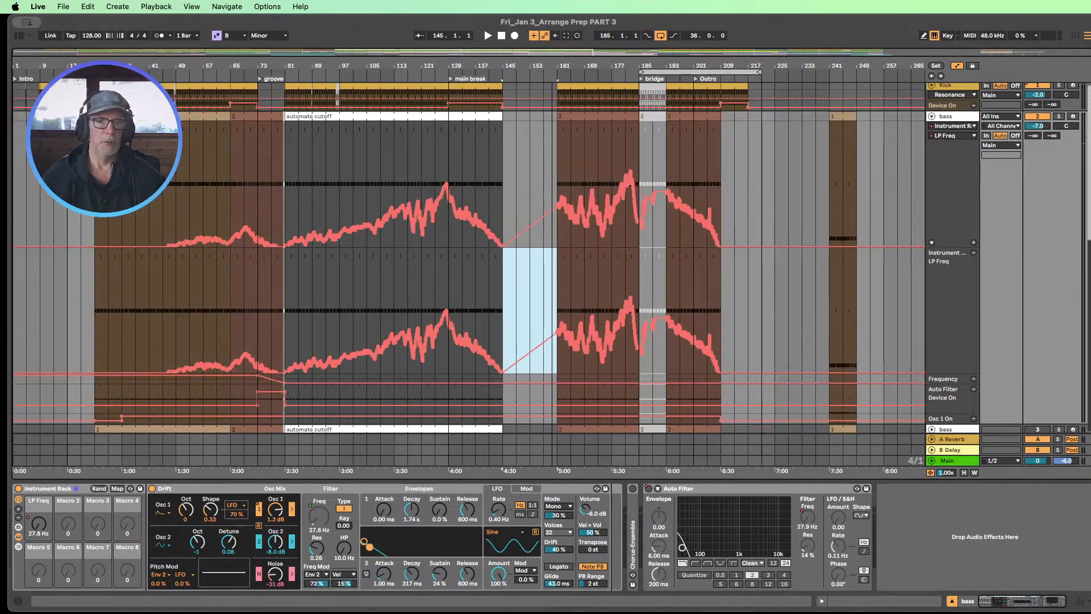
Step: Delete the bass track's LP Freq automation across the bridge, from bar 185 to bar 193
left_click_drag(663, 65, 658, 105)
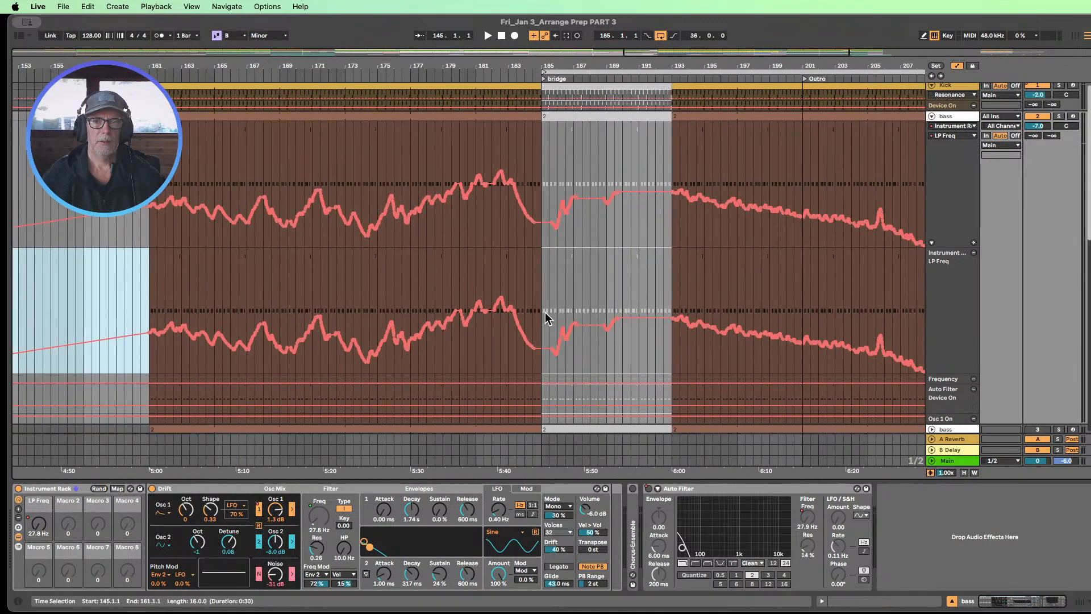
left_click_drag(544, 282, 668, 278)
key("Delete")
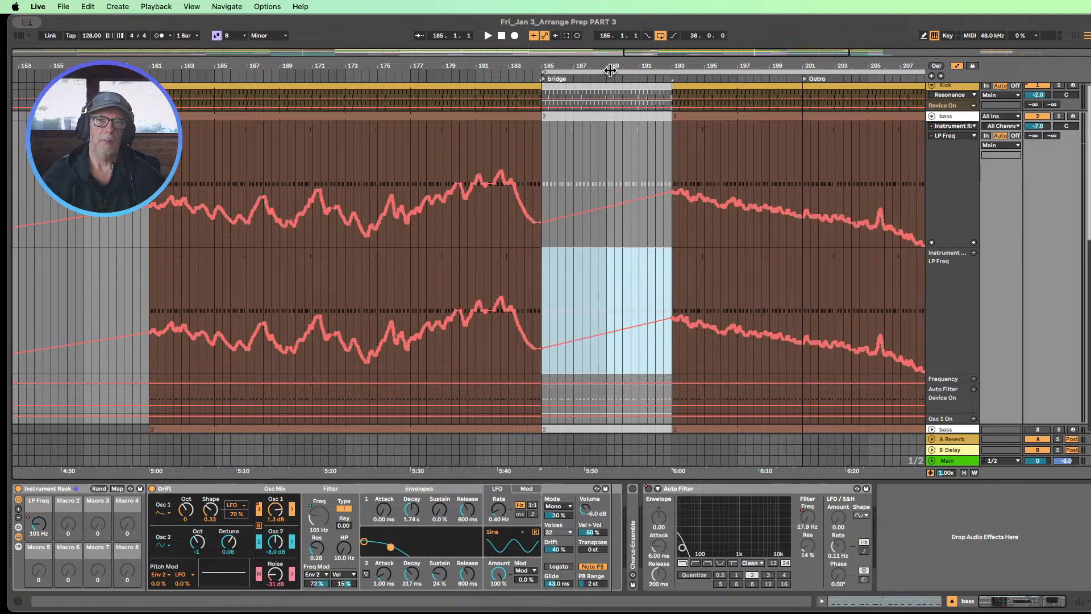
left_click_drag(611, 67, 654, 67)
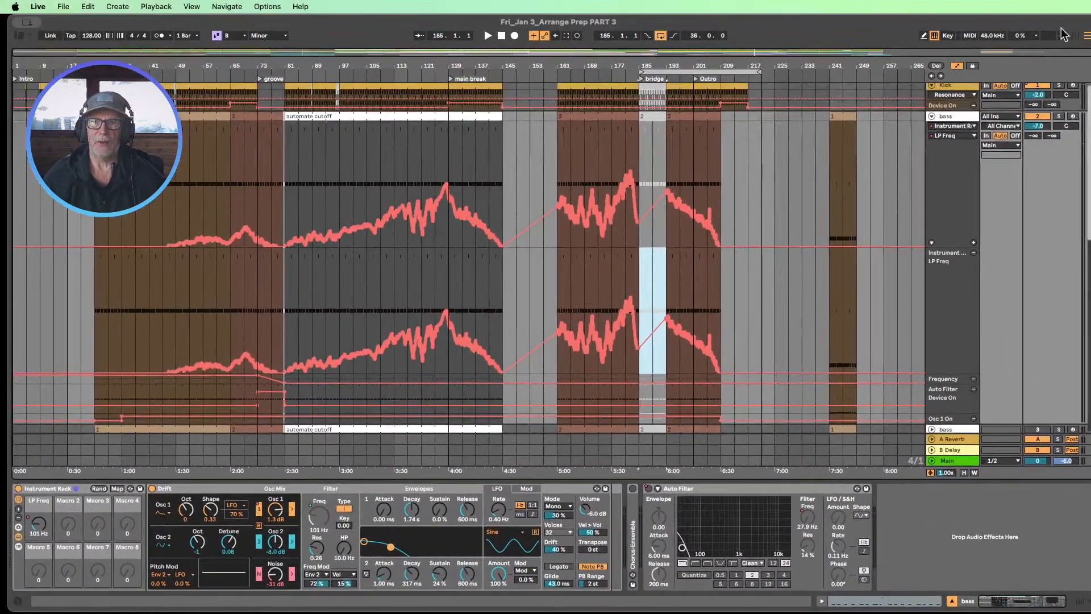
Step: Set the automated bass track's displayed automation to None and shrink its LP Freq and Auto Filter automation lanes to minimum height
left_click(945, 125)
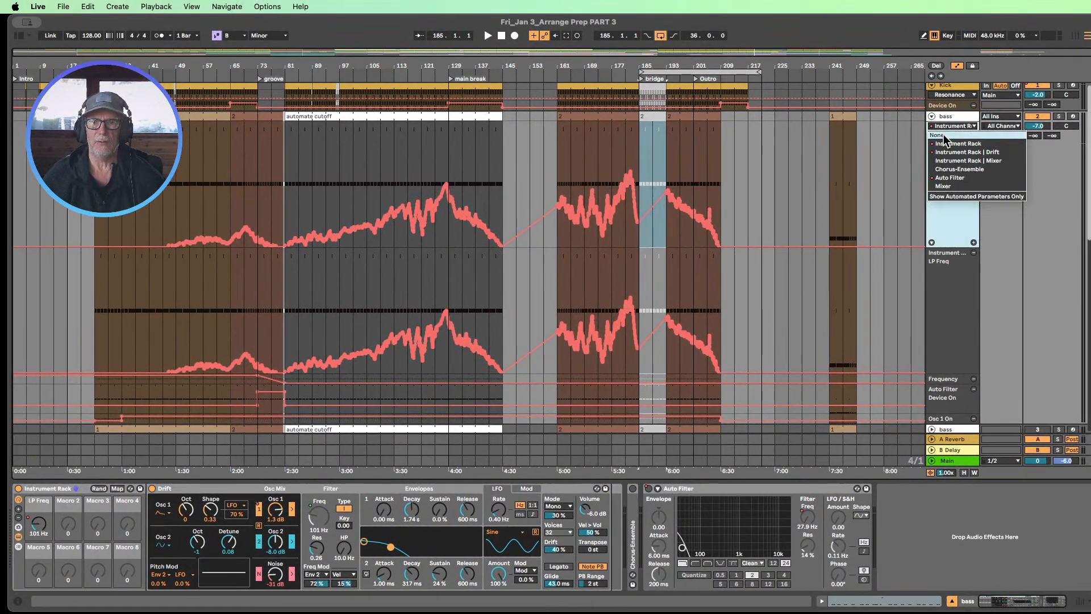
left_click(941, 132)
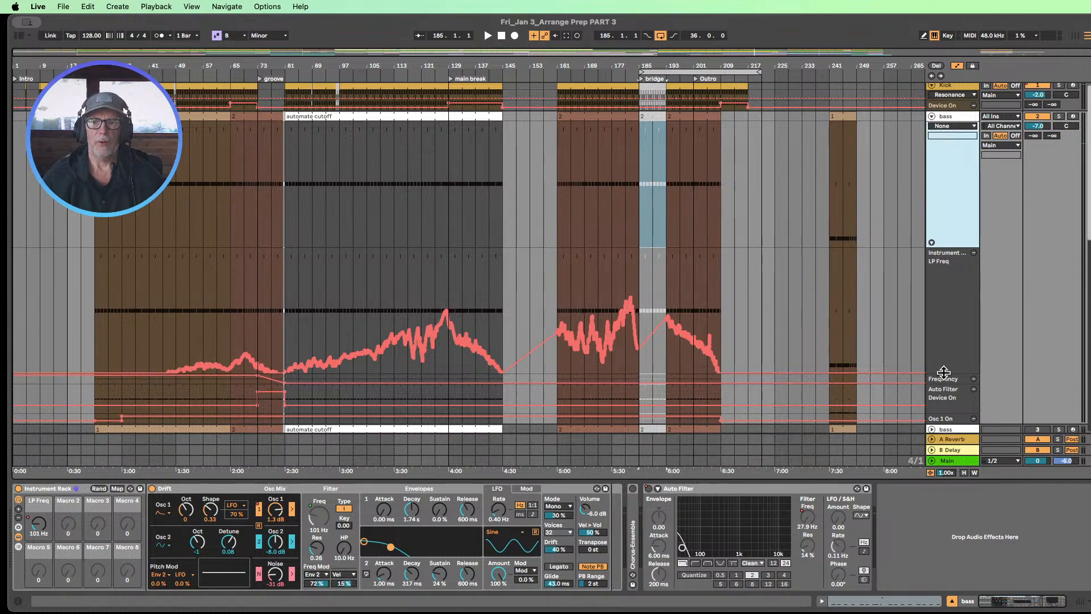
left_click_drag(944, 372, 956, 151)
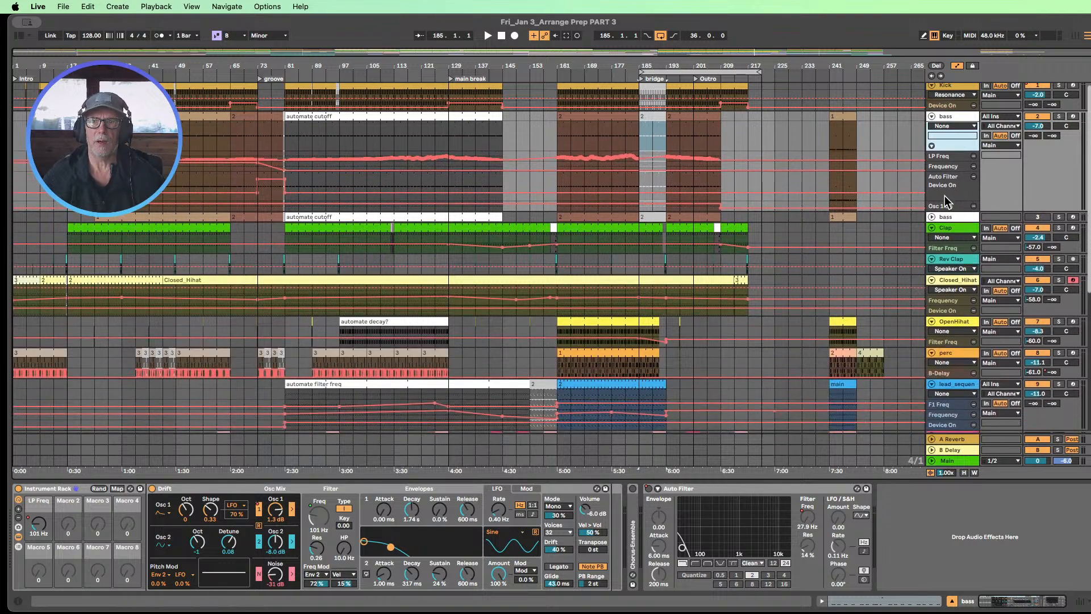
left_click_drag(946, 203, 948, 169)
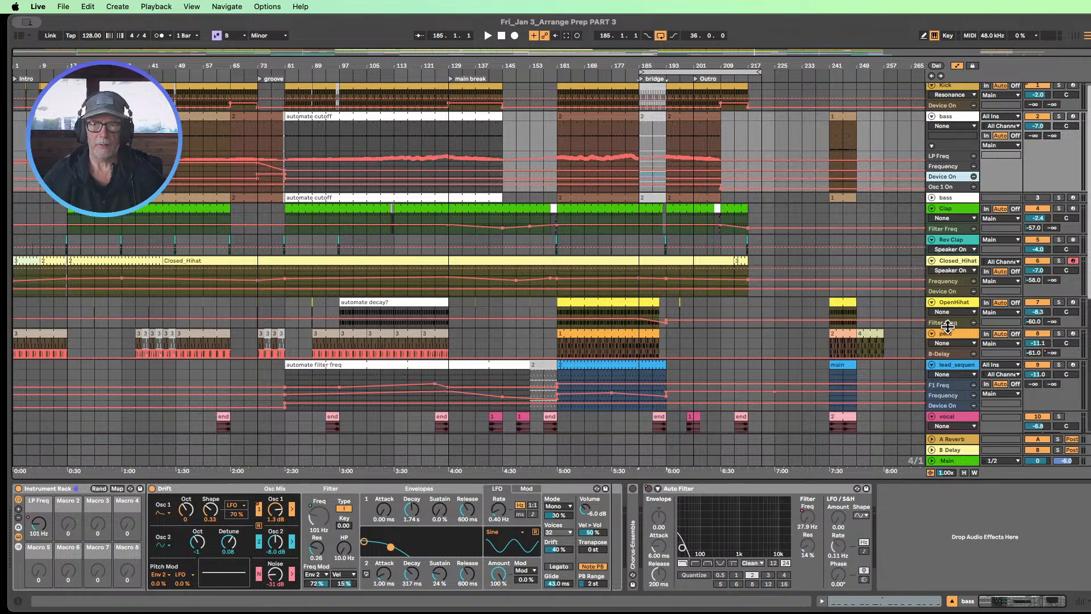
Step: Enlarge the lead_sequence track's Analog F1 Freq, Auto Filter Frequency and Auto Filter Device On automation lanes
scroll(947, 341, "down", 2)
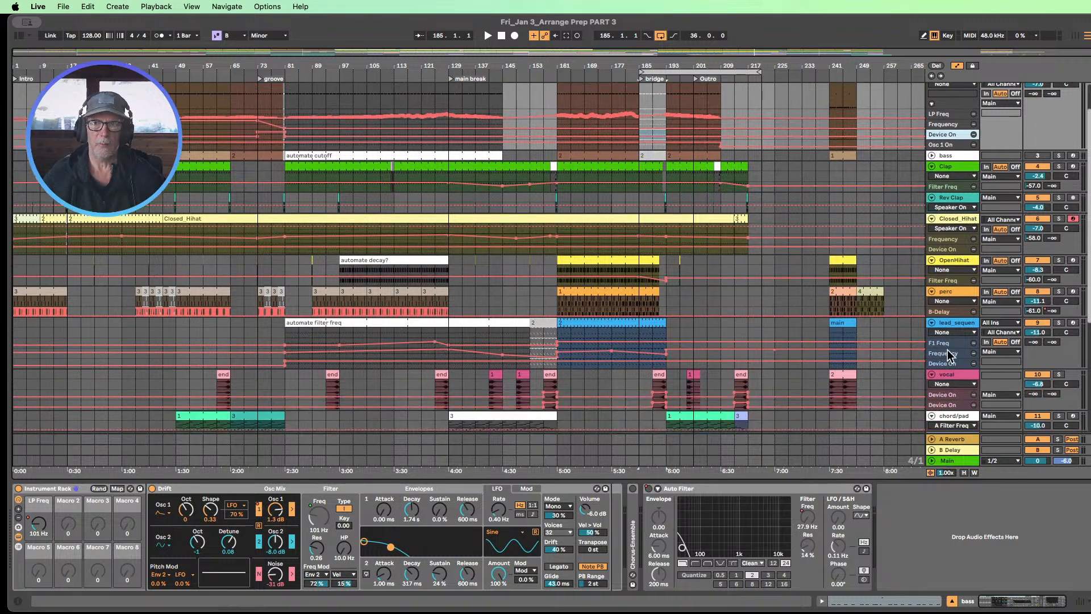
left_click_drag(945, 347, 944, 398)
scroll(882, 297, "down", 3)
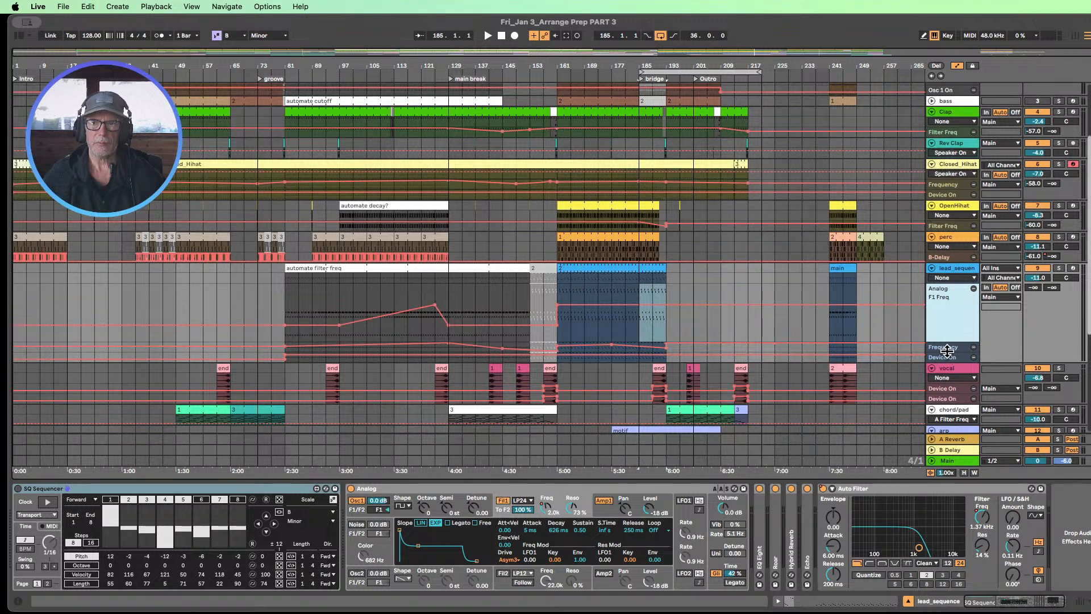
left_click_drag(946, 350, 945, 389)
scroll(852, 305, "down", 4)
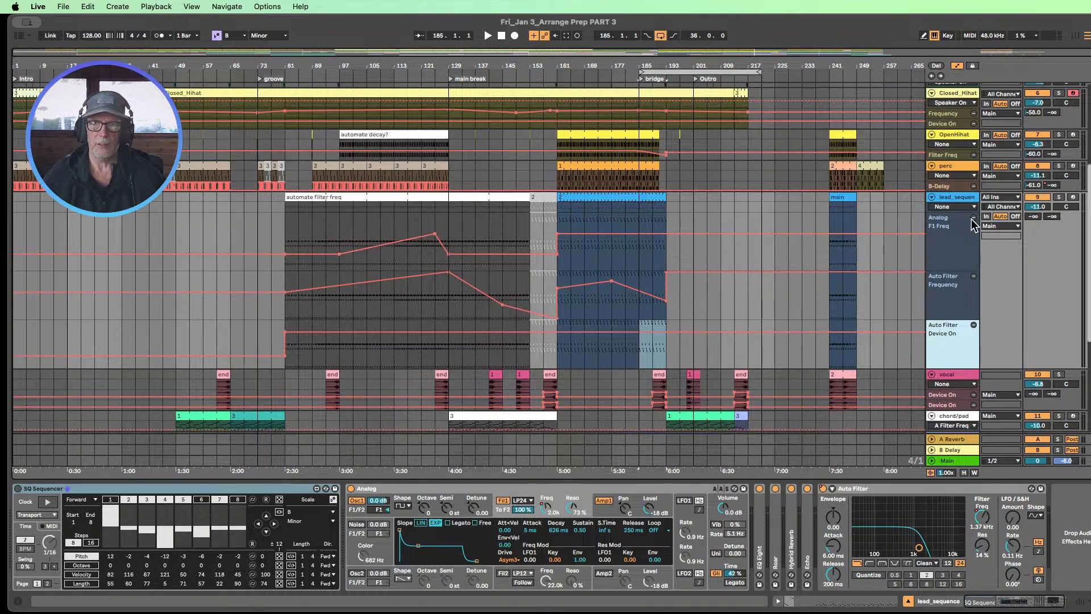
left_click(958, 199)
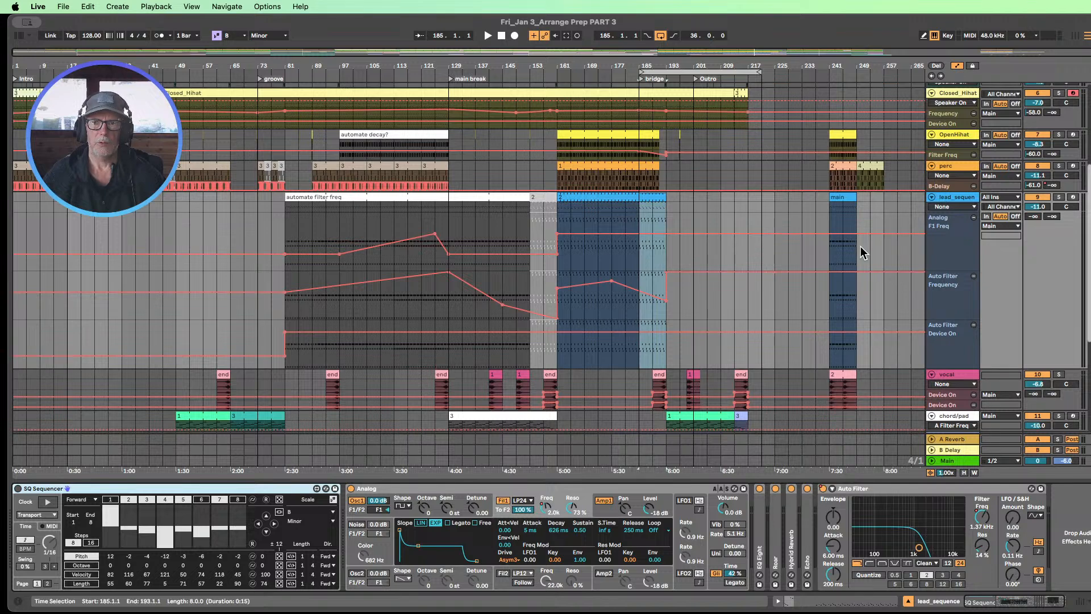
Step: Fold the automated bass track and leave the duplicate bass track beneath it folded after checking its lanes
scroll(855, 248, "up", 5)
left_click(932, 119)
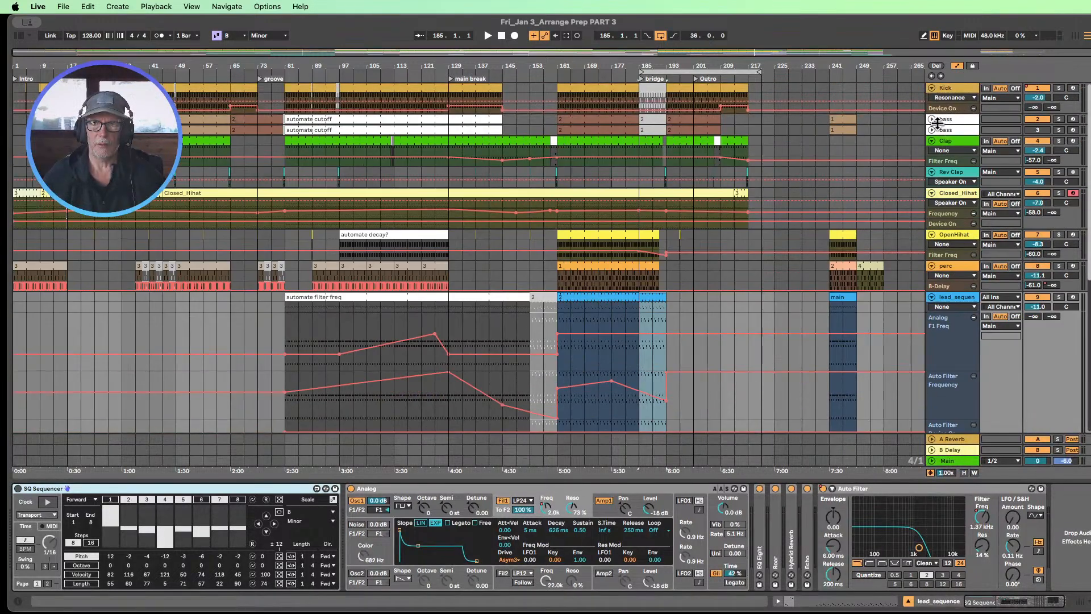
left_click(931, 130)
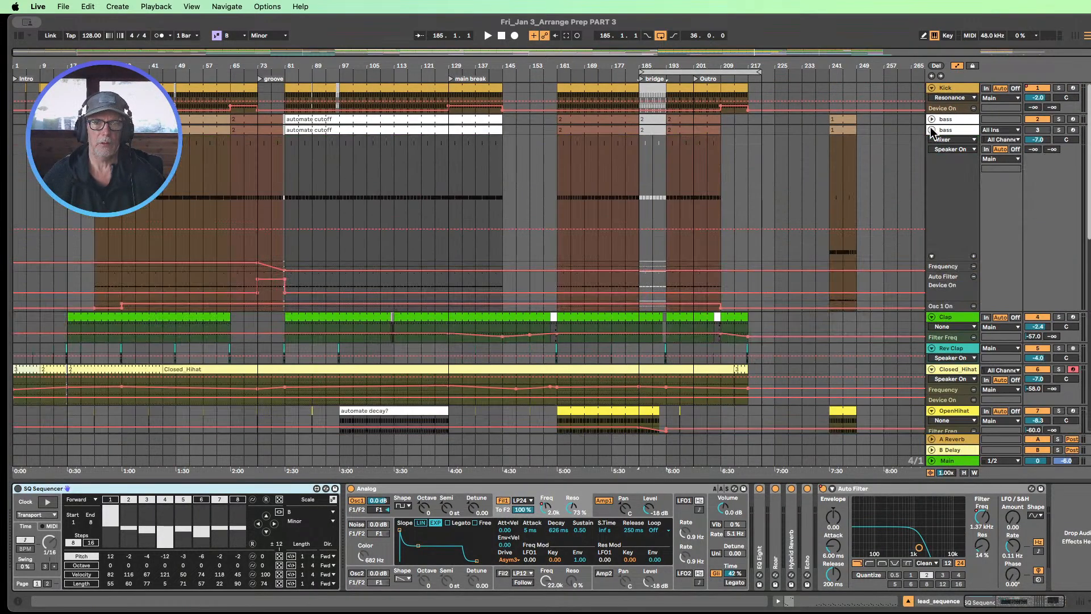
left_click(932, 130)
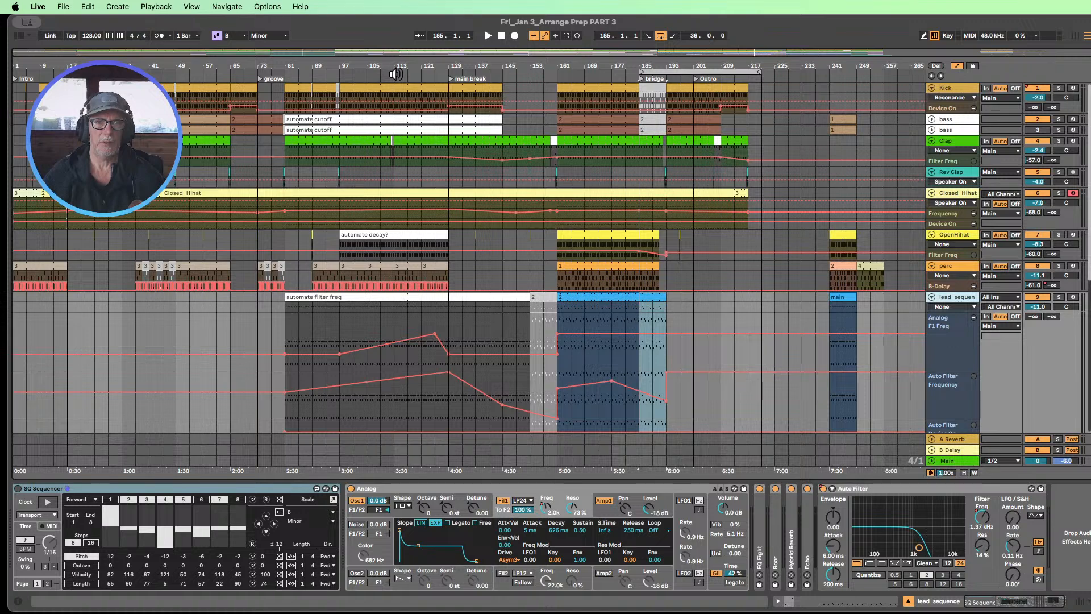
Step: Key-map the track activators of both bass tracks to the same backslash key so they can be toggled together
left_click(954, 129)
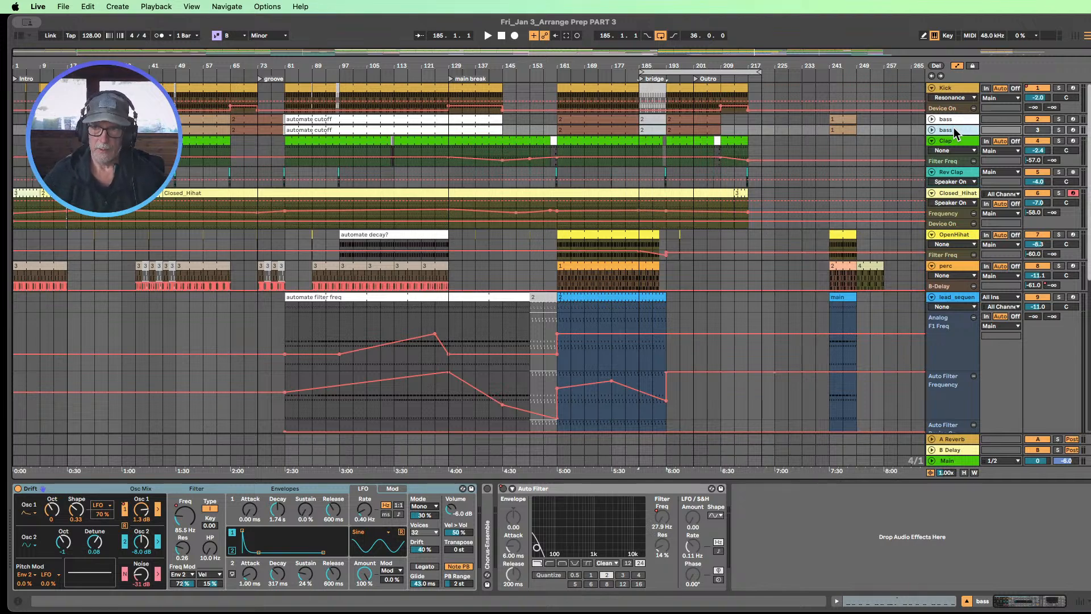
key("super+k")
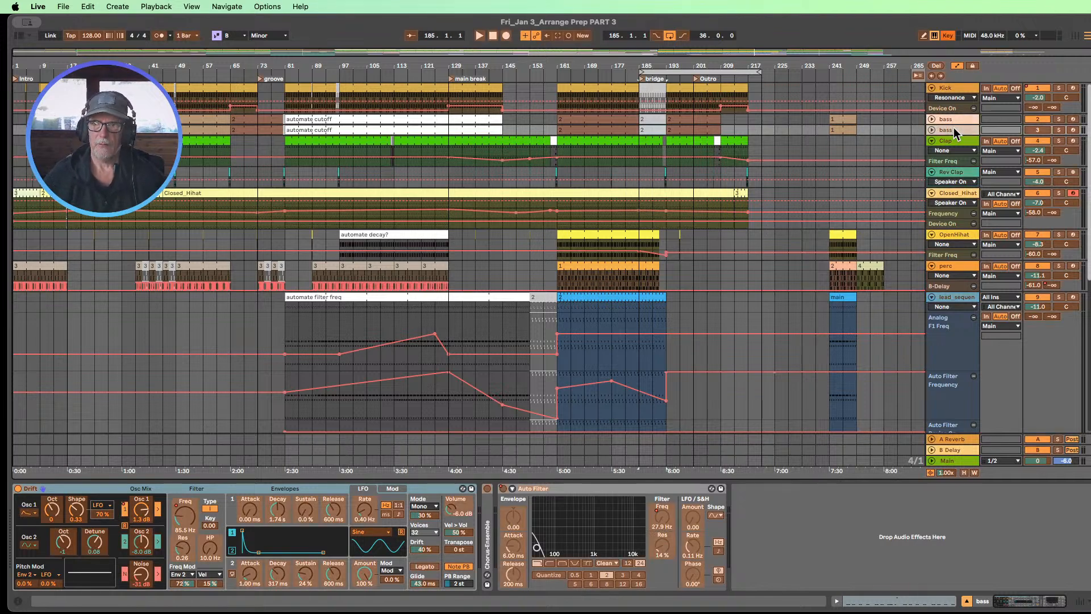
left_click(1035, 131)
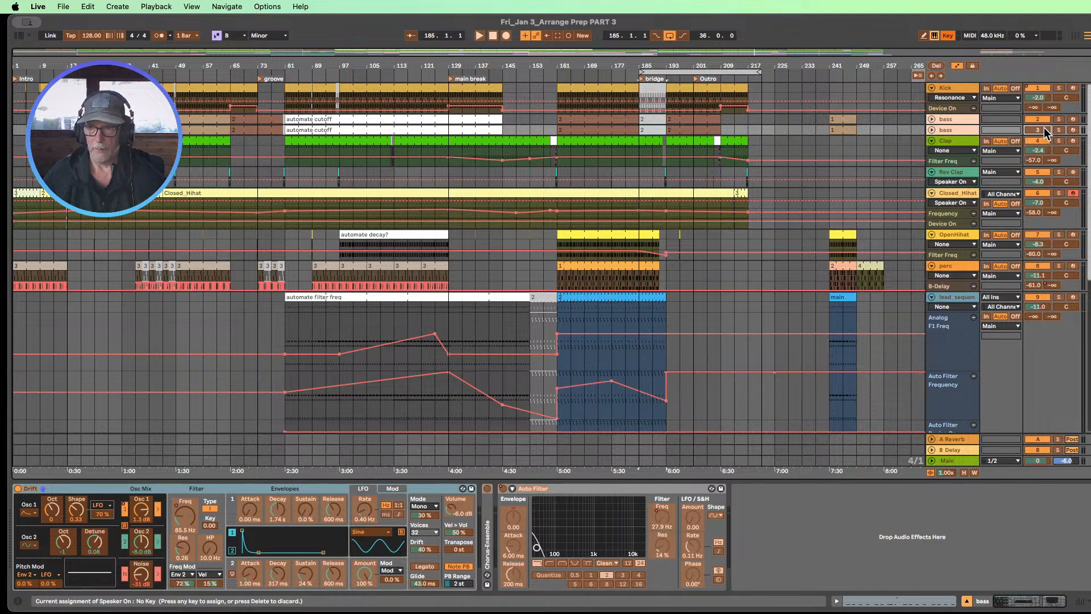
key("backslash")
left_click(1044, 118)
key("backslash")
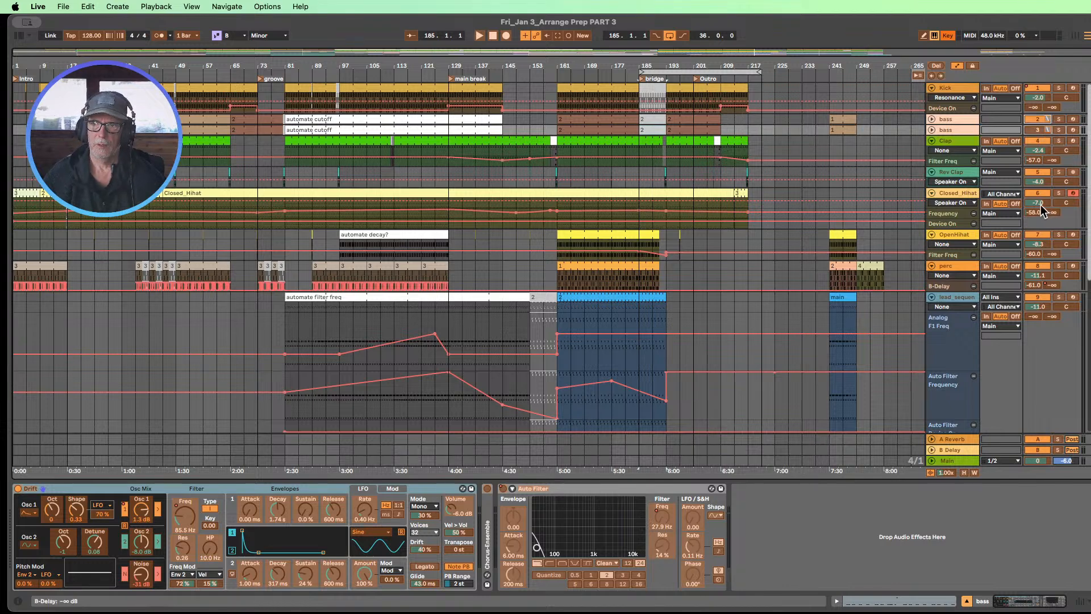
left_click(946, 36)
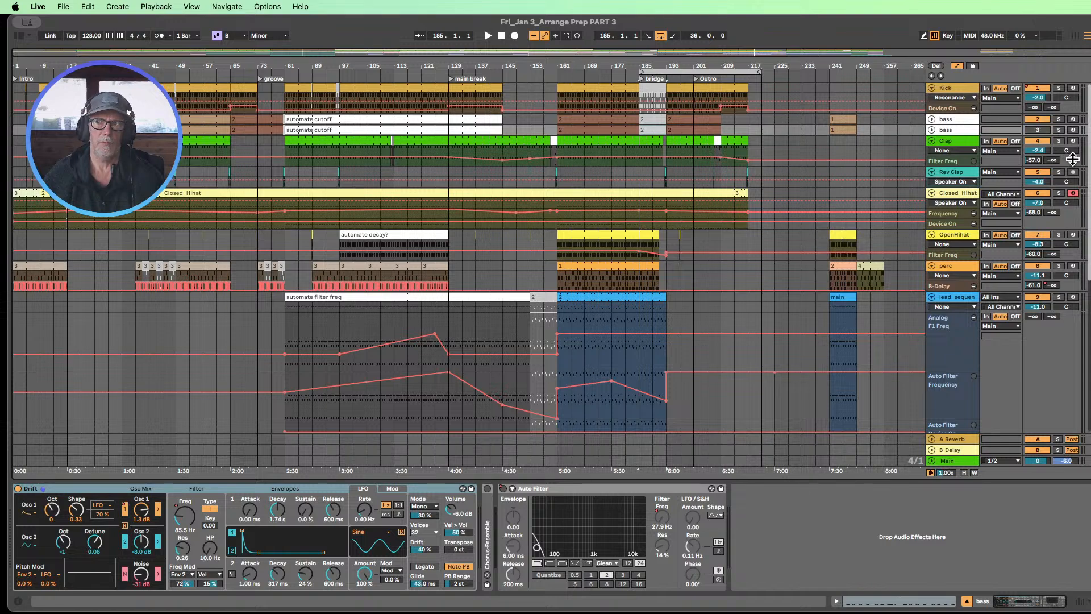
Step: Play the arrangement from about bar 97 and unfold both bass tracks to compare their automation lanes
left_click(341, 73)
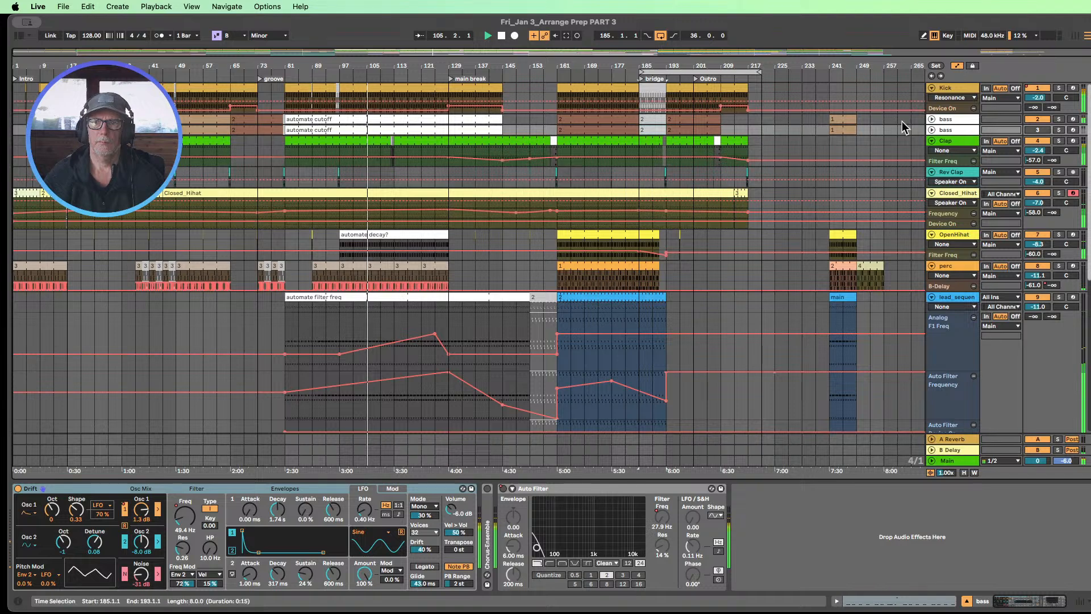
left_click(943, 121)
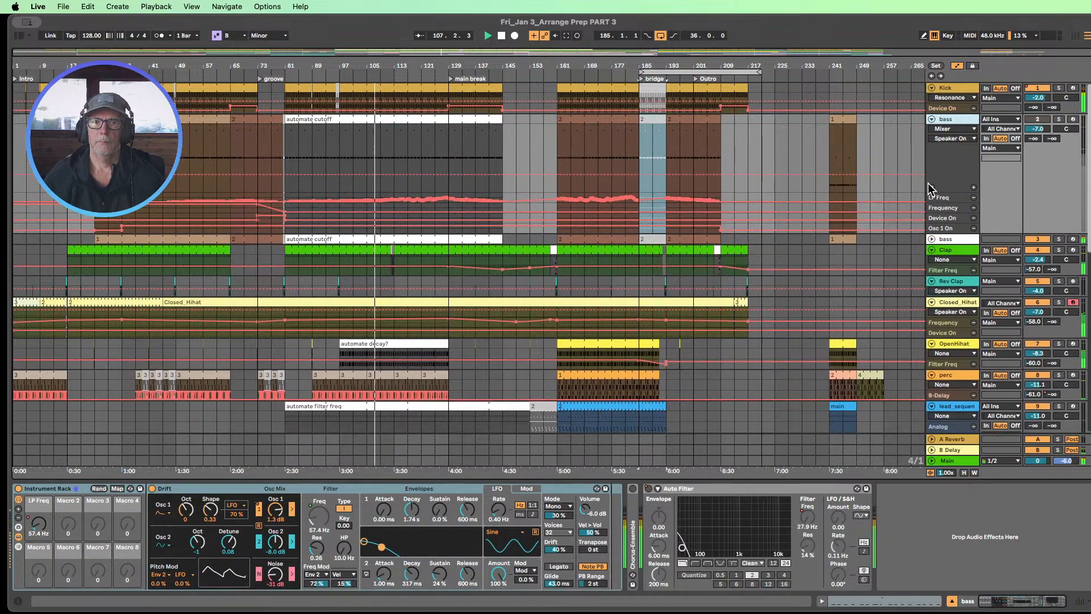
left_click(932, 239)
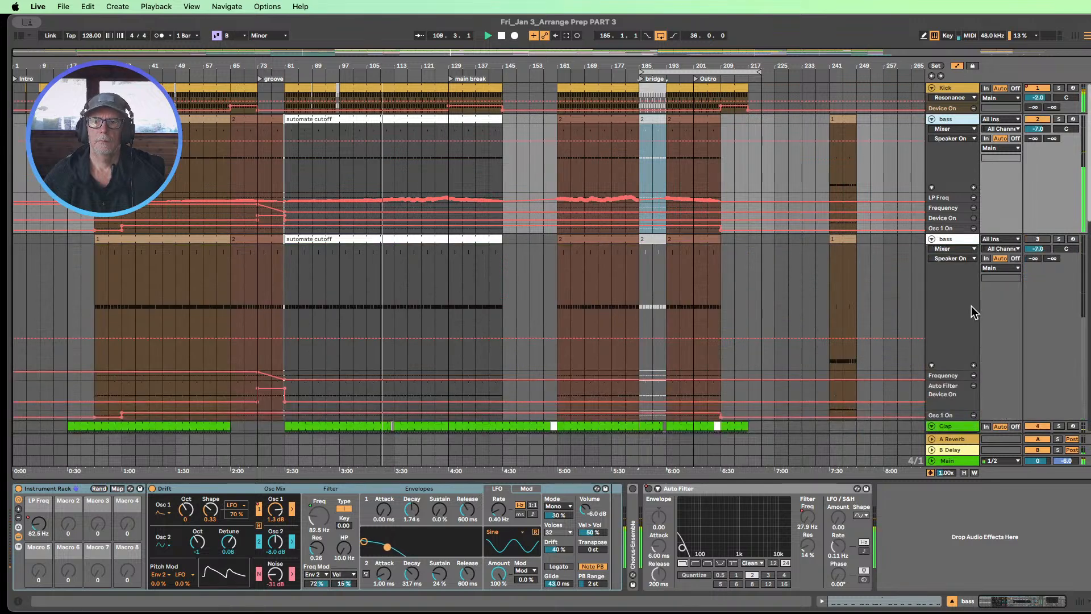
scroll(969, 313, "down", 1)
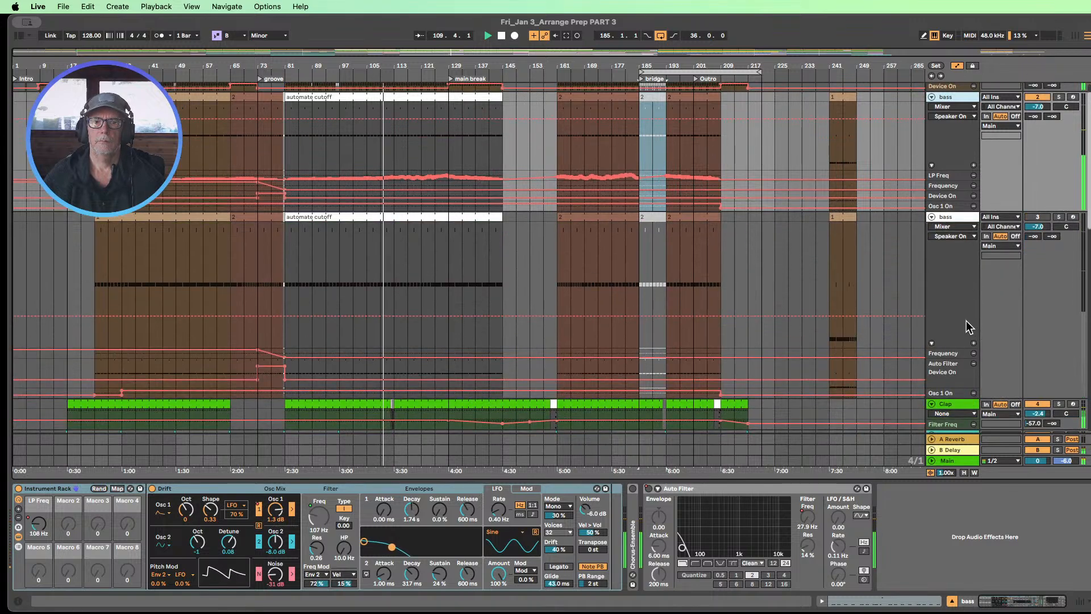
Step: Display the Auto Filter Frequency automation on the duplicate bass track
left_click(954, 226)
left_click(961, 261)
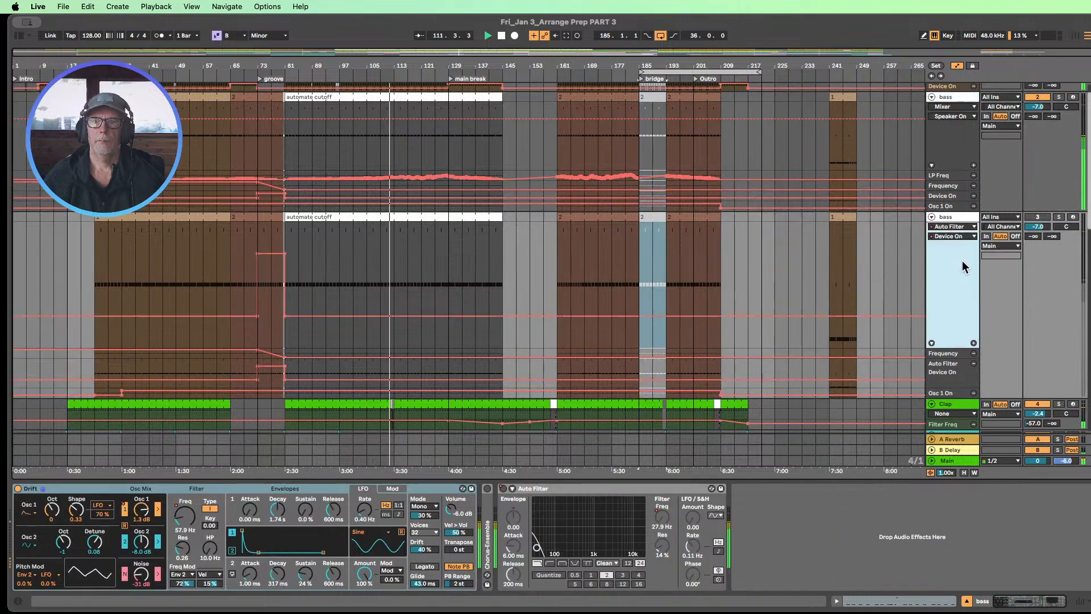
left_click(960, 237)
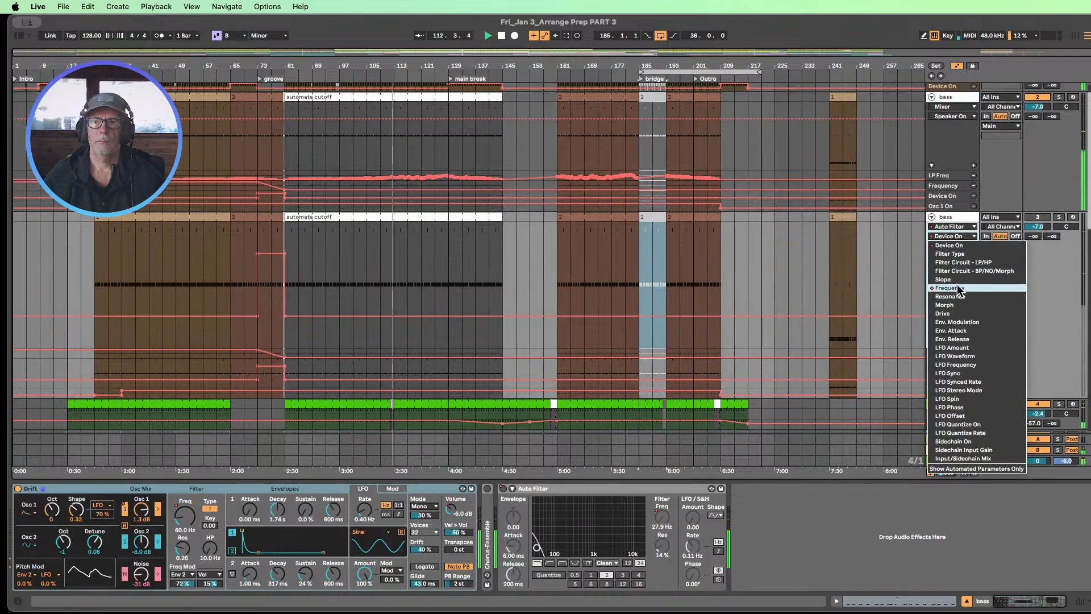
left_click(992, 287)
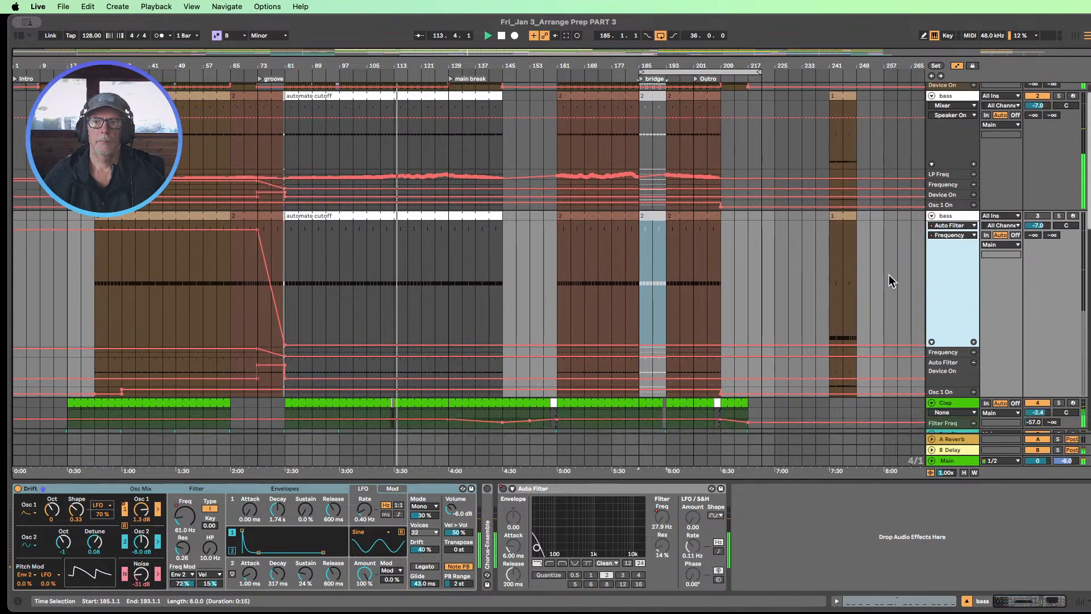
Step: Display the Drift Low Pass Frequency automation on the duplicate bass track
left_click(947, 226)
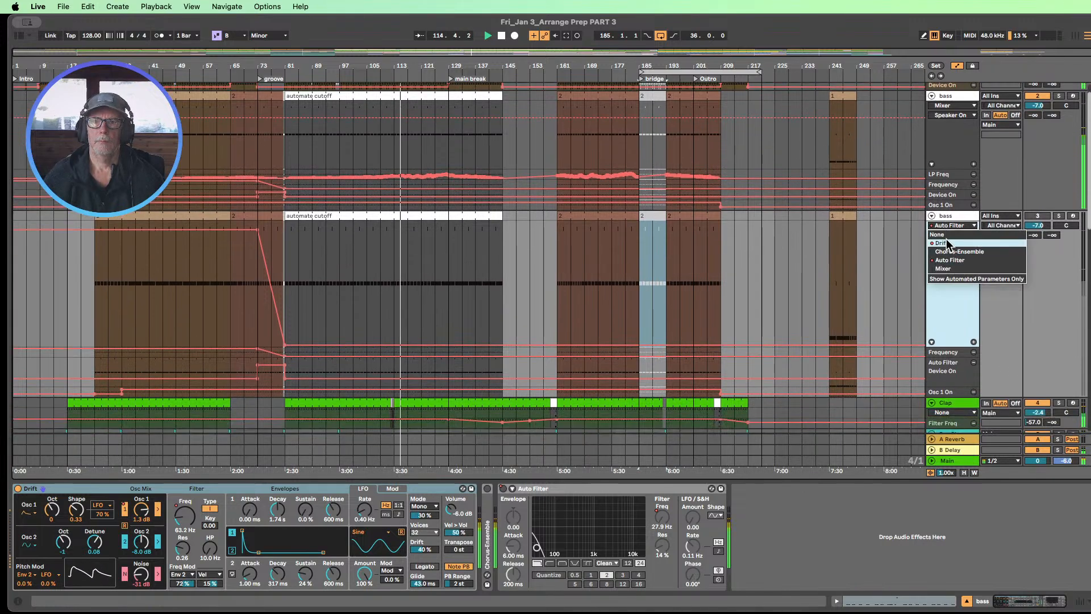
left_click(951, 245)
left_click(957, 233)
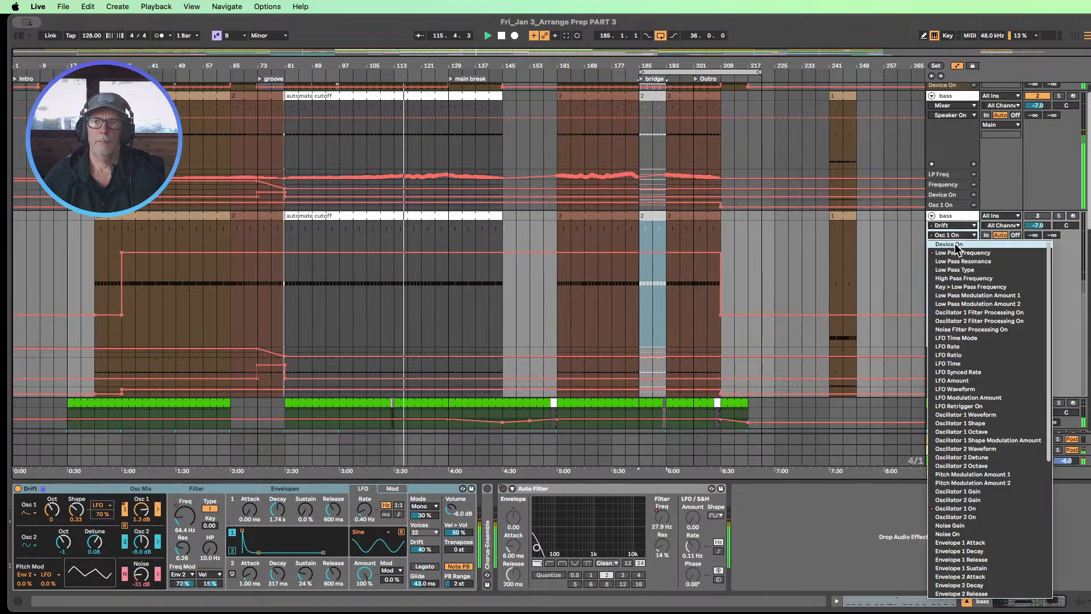
left_click(956, 252)
Step: Swap the active bass during playback by deactivating the rack-automated bass track and activating the duplicate
key("F2")
key("F3")
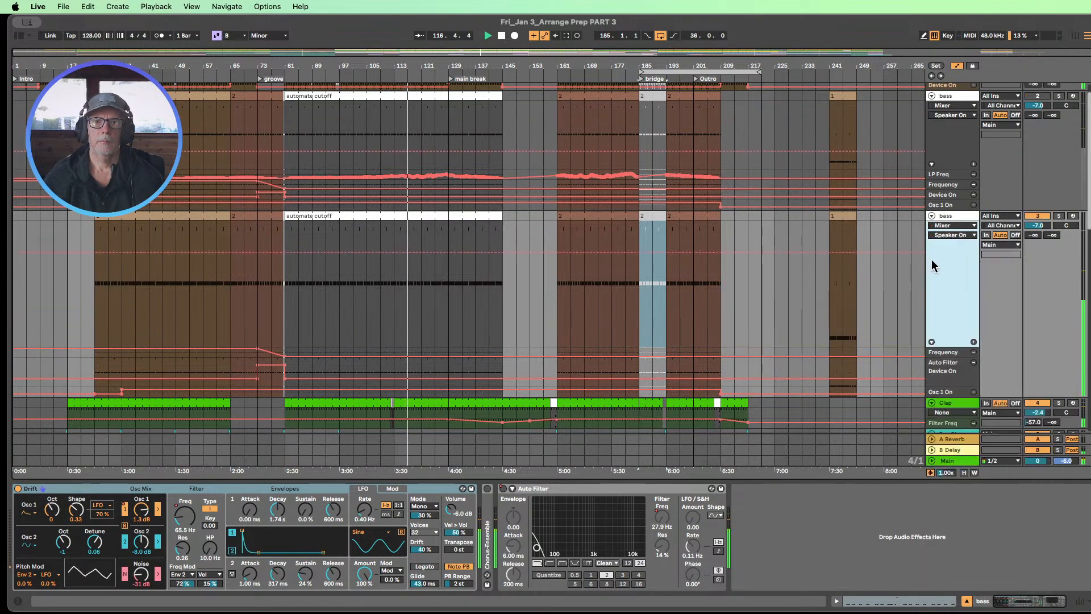
scroll(933, 259, "up", 2)
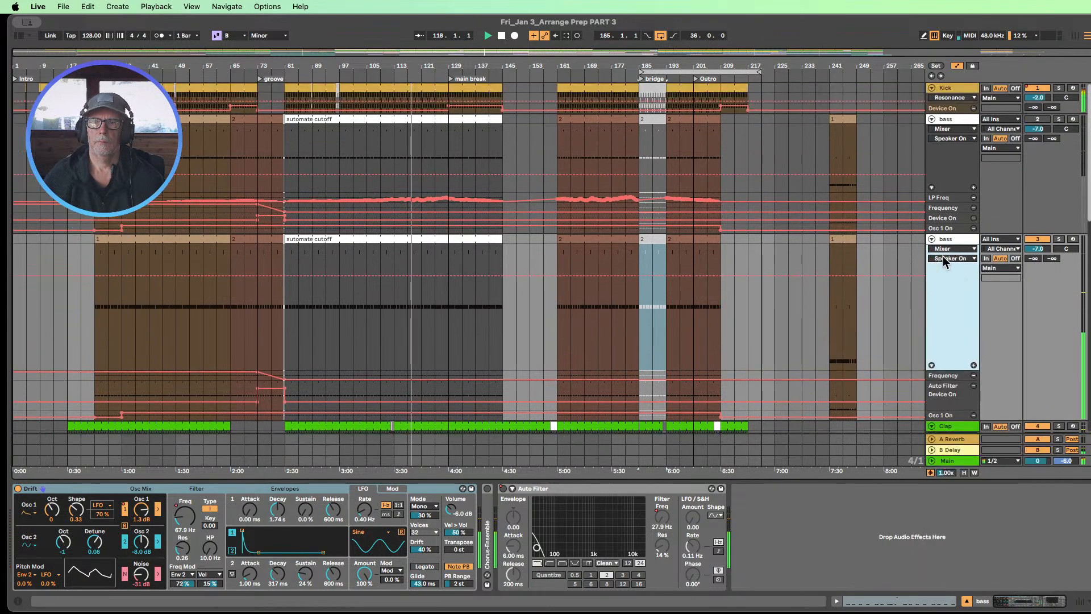
Step: Compare both bass versions by repeatedly switching which bass track is active during playback, then stop with the rack-automated one active
key("F2")
key("F3")
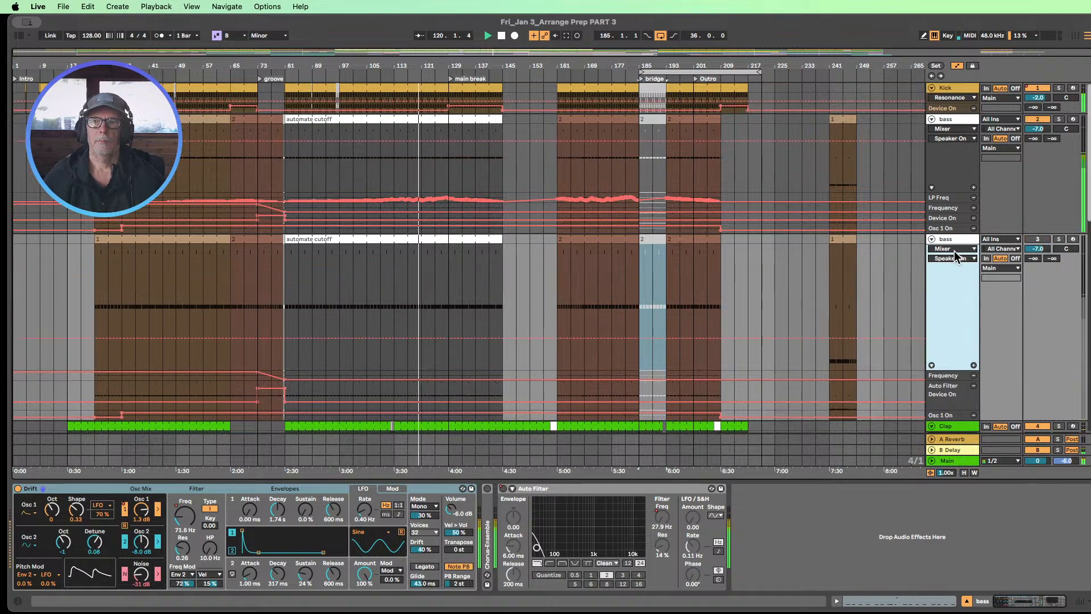
key("F2")
key("F3")
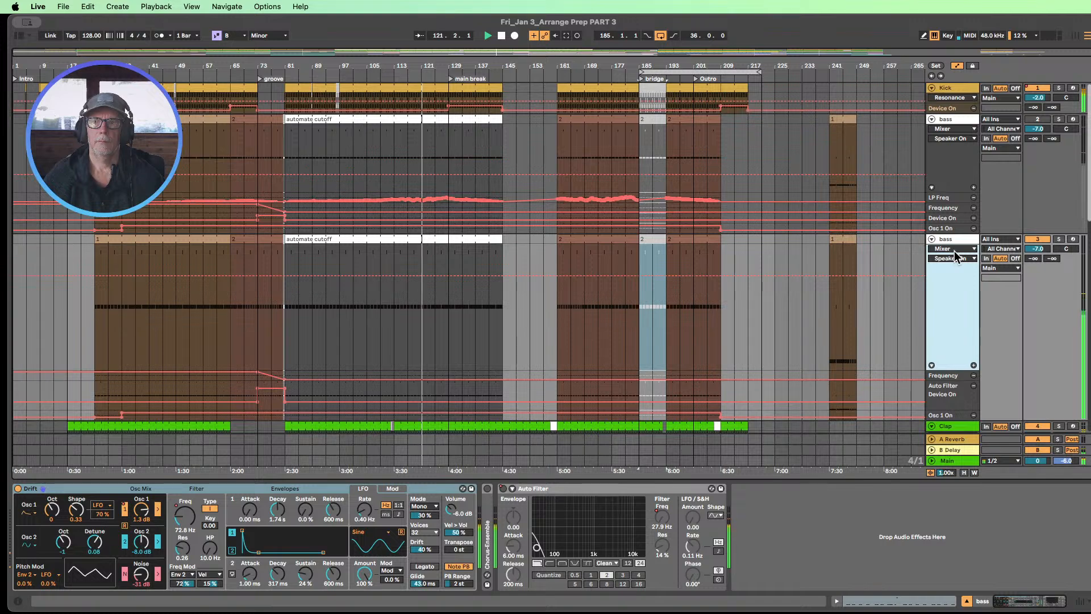
key("F2")
key("F3")
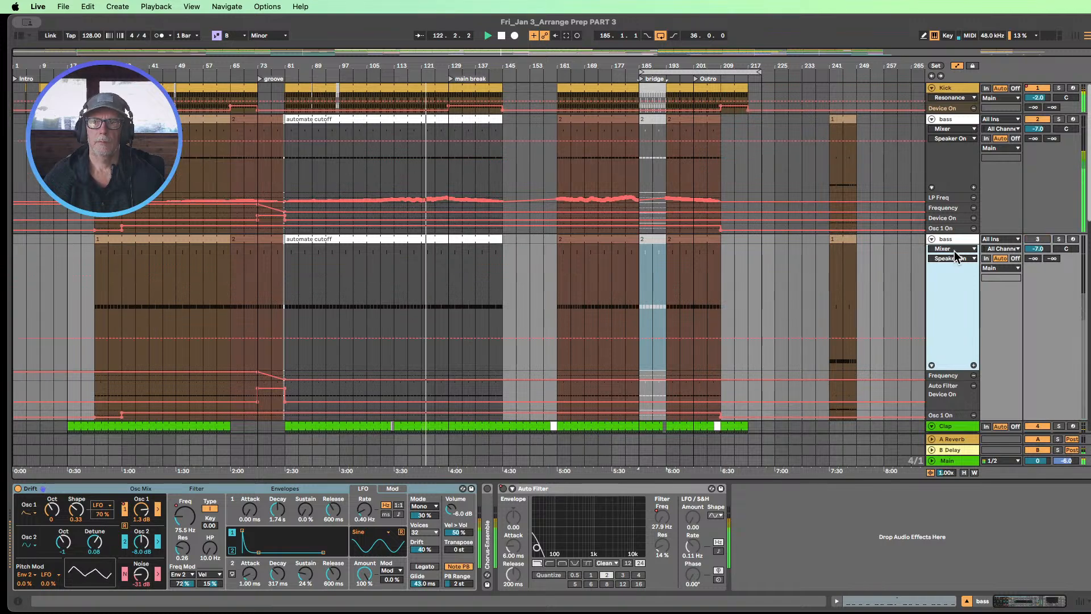
key("F2")
key("F3")
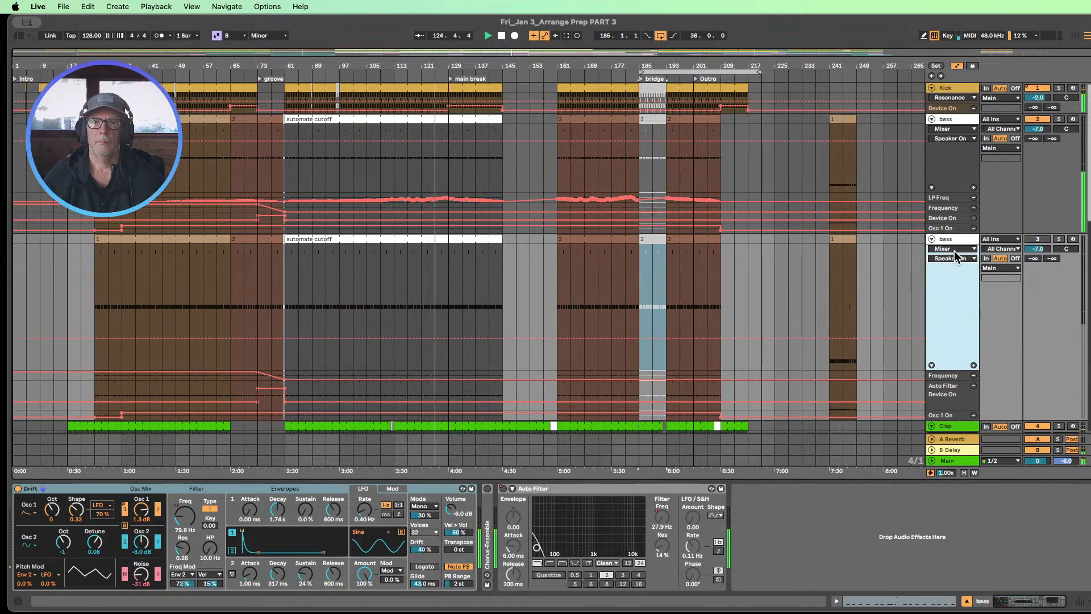
left_click(501, 36)
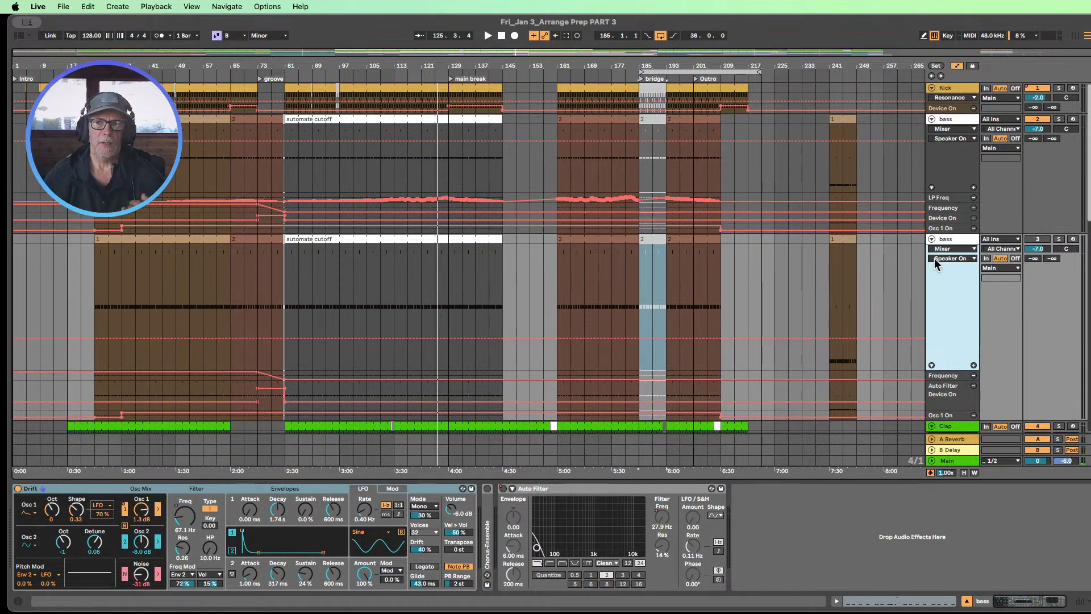
Step: Compare the rack's LP Freq lane with the duplicate bass's Drift LP Freq automation, selecting bars 53 to 77 on the duplicate
left_click(940, 200)
scroll(492, 222, "down", 3)
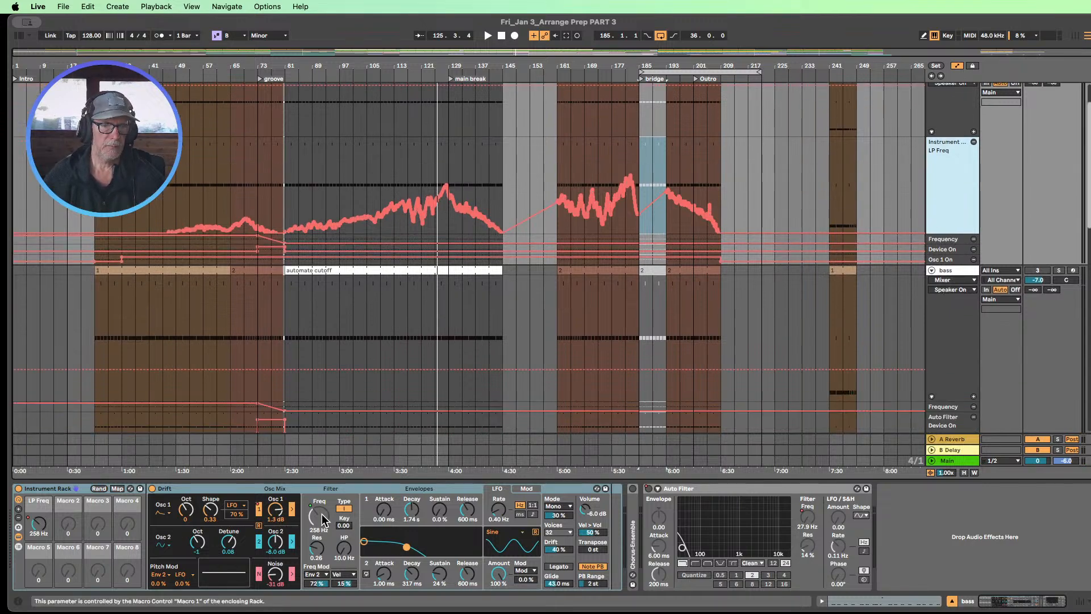
left_click(954, 281)
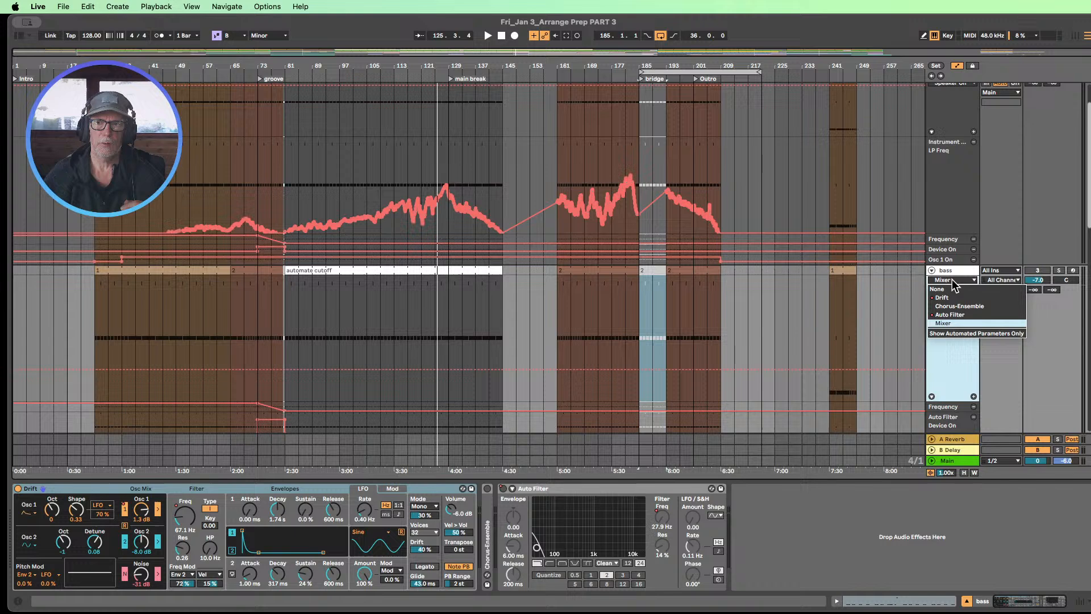
left_click(952, 310)
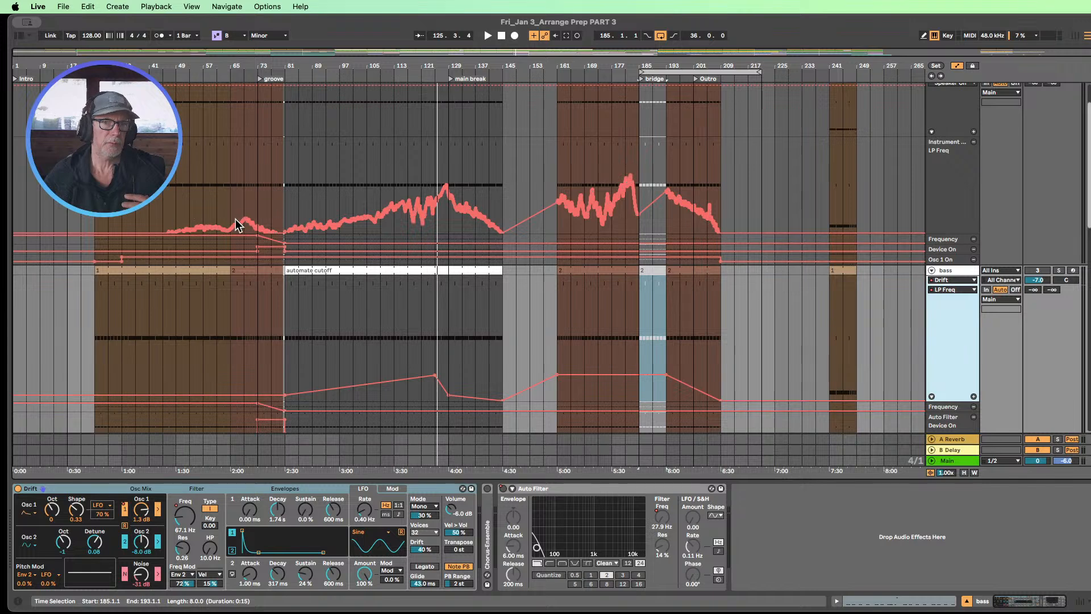
left_click(201, 374)
left_click_drag(204, 378, 277, 377)
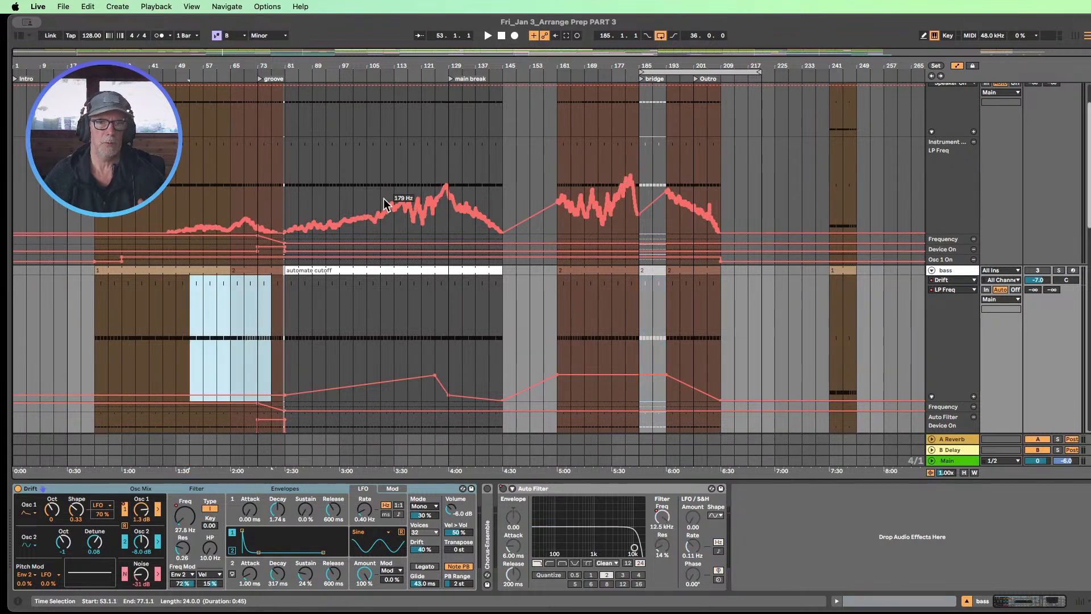
Step: Hide the device view, optimize the arrangement height to fit the tracks and hide the automation lanes
left_click(967, 601)
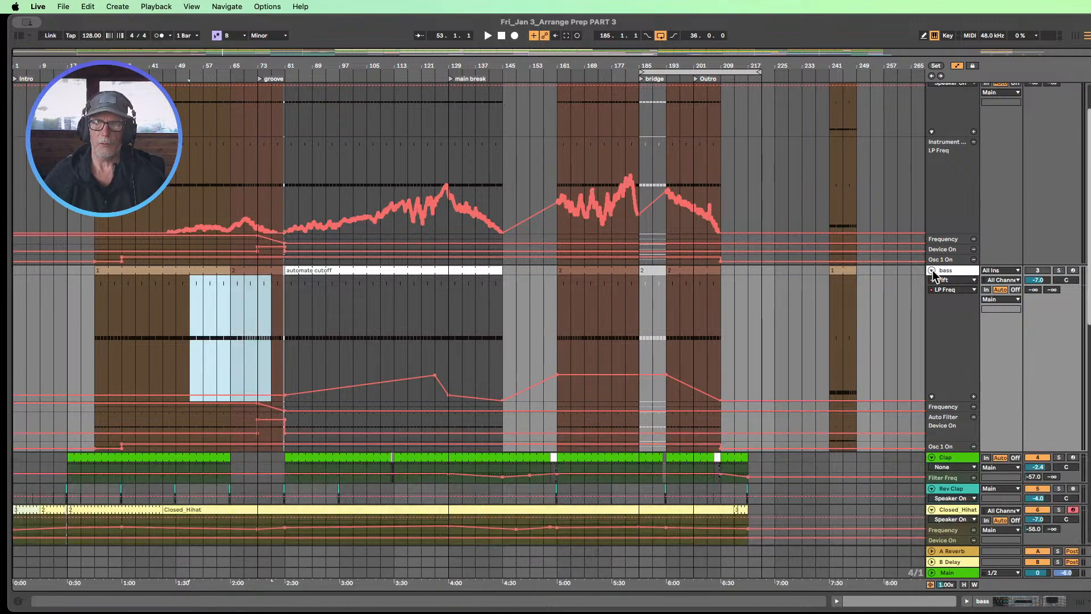
left_click(936, 273)
left_click(964, 585)
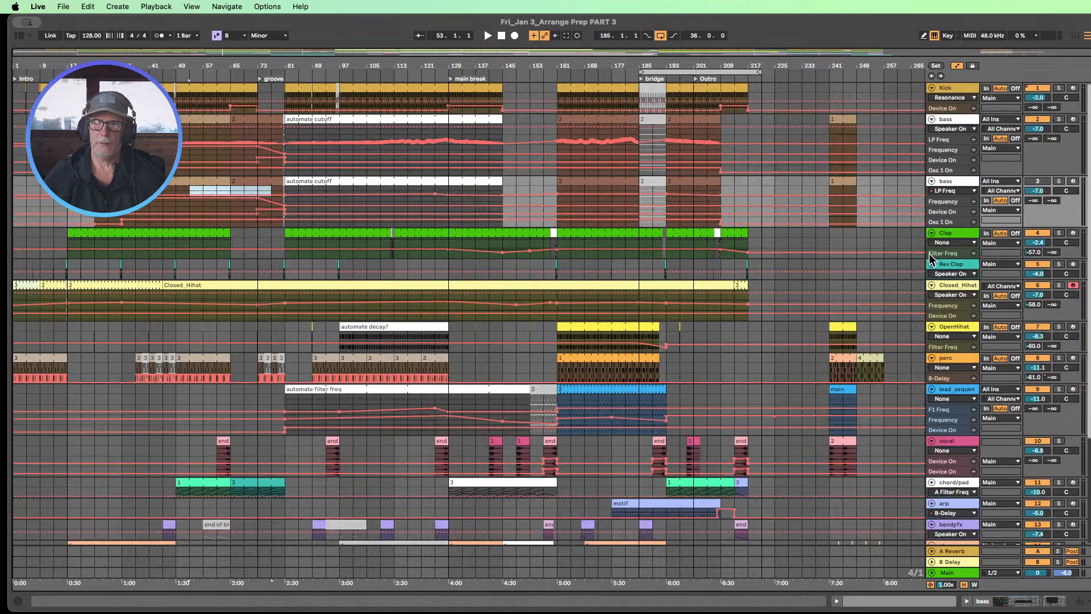
left_click(957, 66)
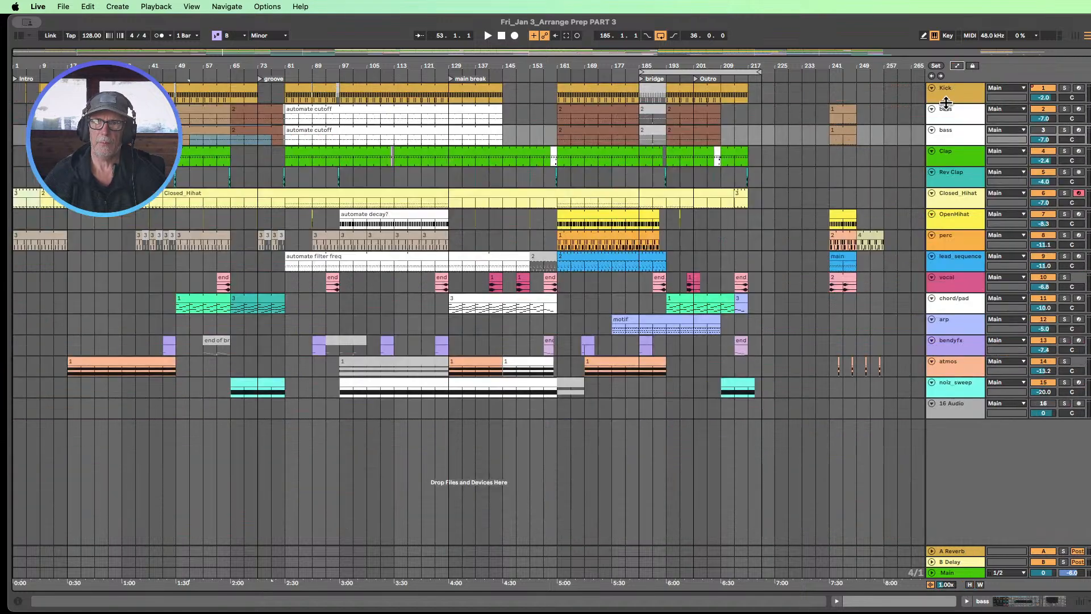
Step: Move the duplicate bass track below the last audio track and fold it, then briefly check the remaining automation lanes
left_click_drag(950, 129, 976, 421)
left_click(932, 403)
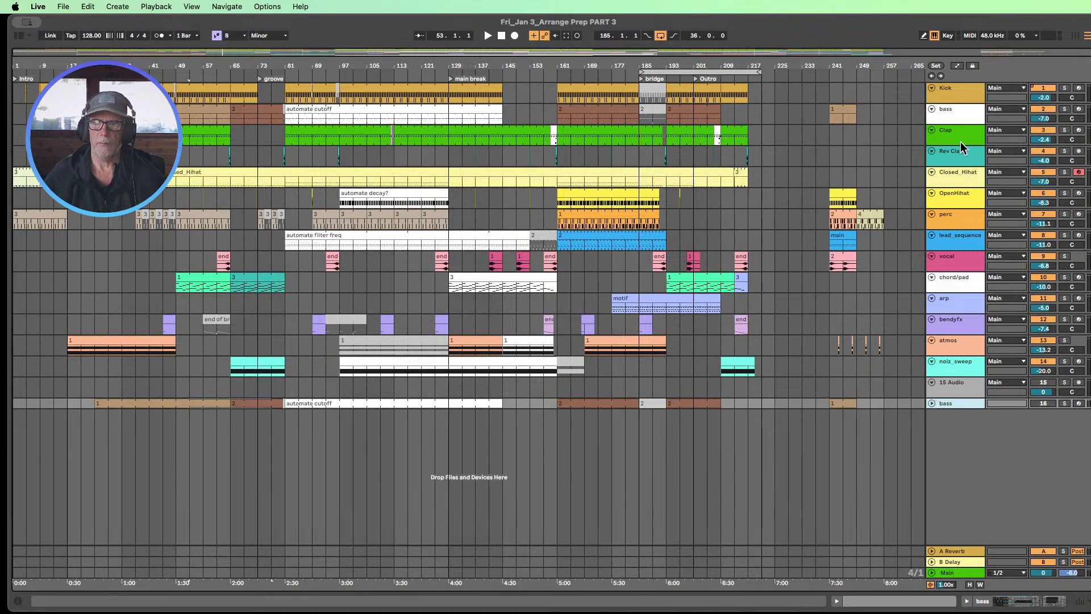
left_click(956, 66)
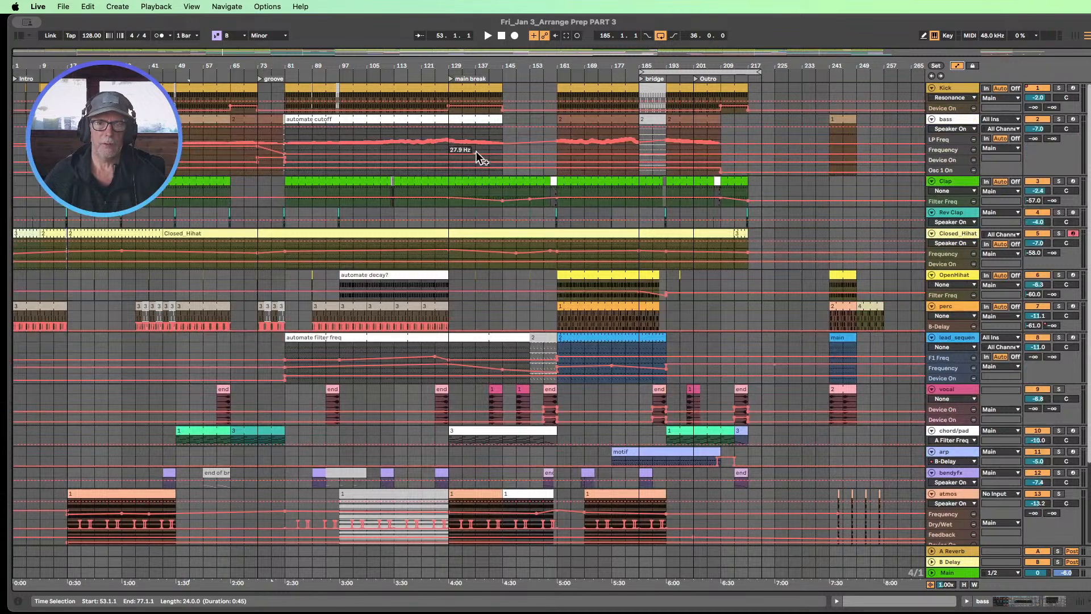
left_click(956, 65)
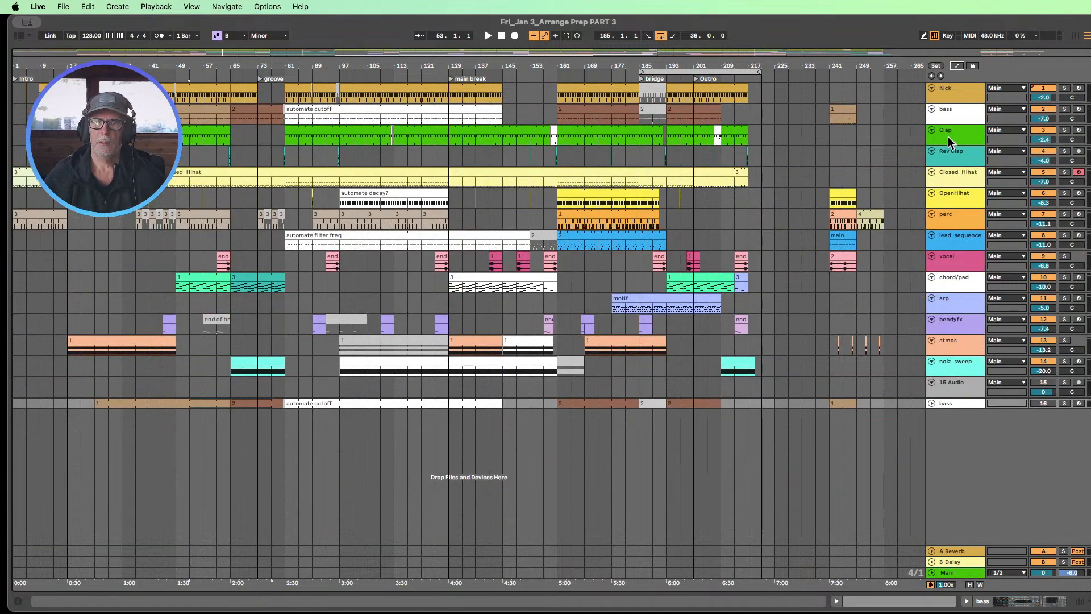
Step: Save the Live Set as a new version named "Fri_Jan 3_Arrange Prep PART 4" in the Fri_Jan 3 Project folder
left_click(955, 237)
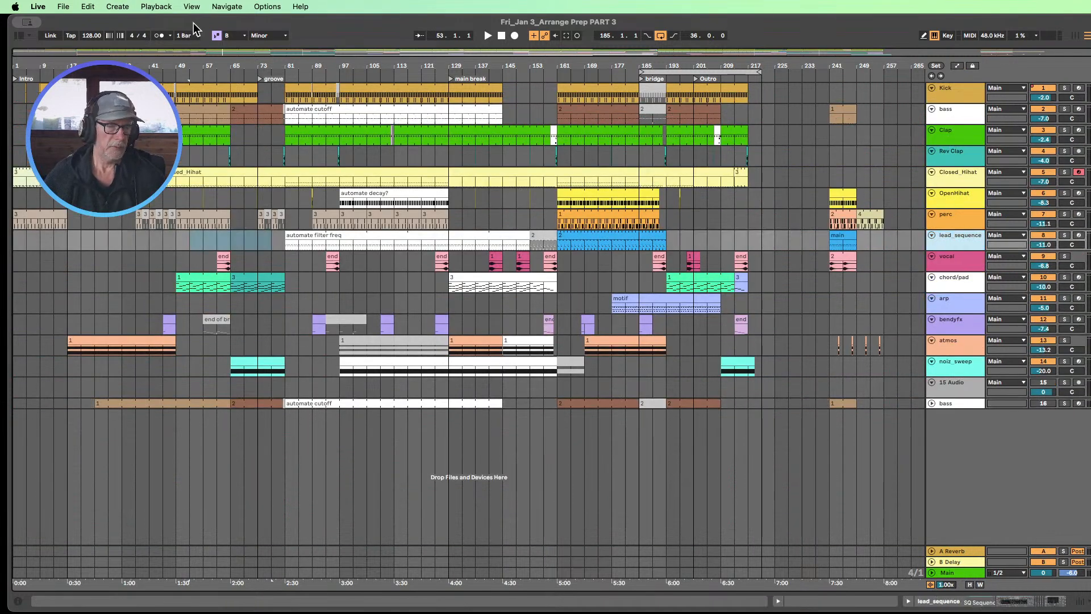
left_click(64, 6)
left_click(108, 154)
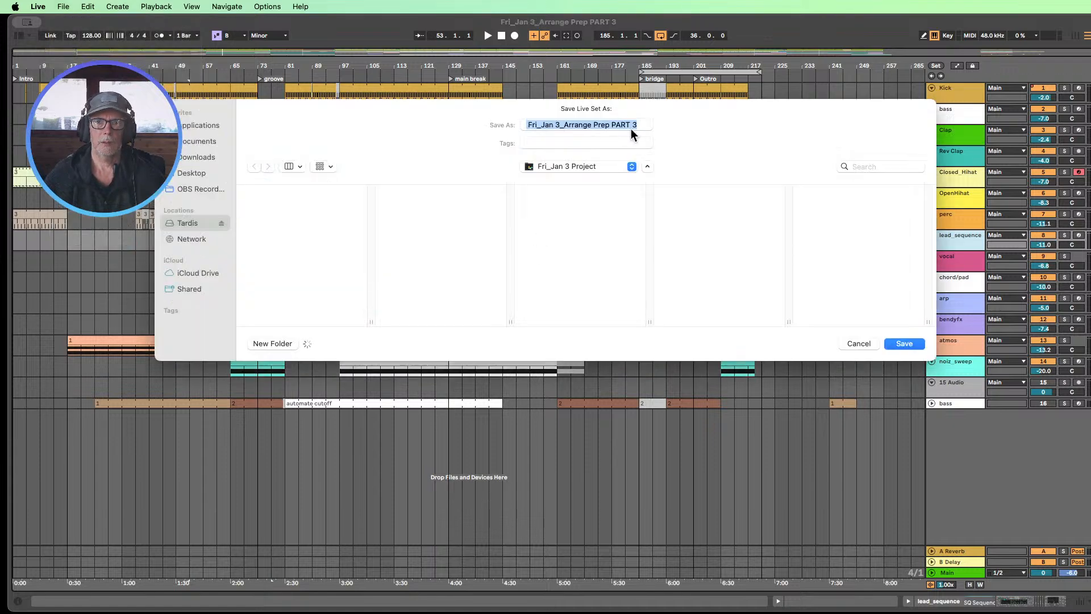
left_click(633, 126)
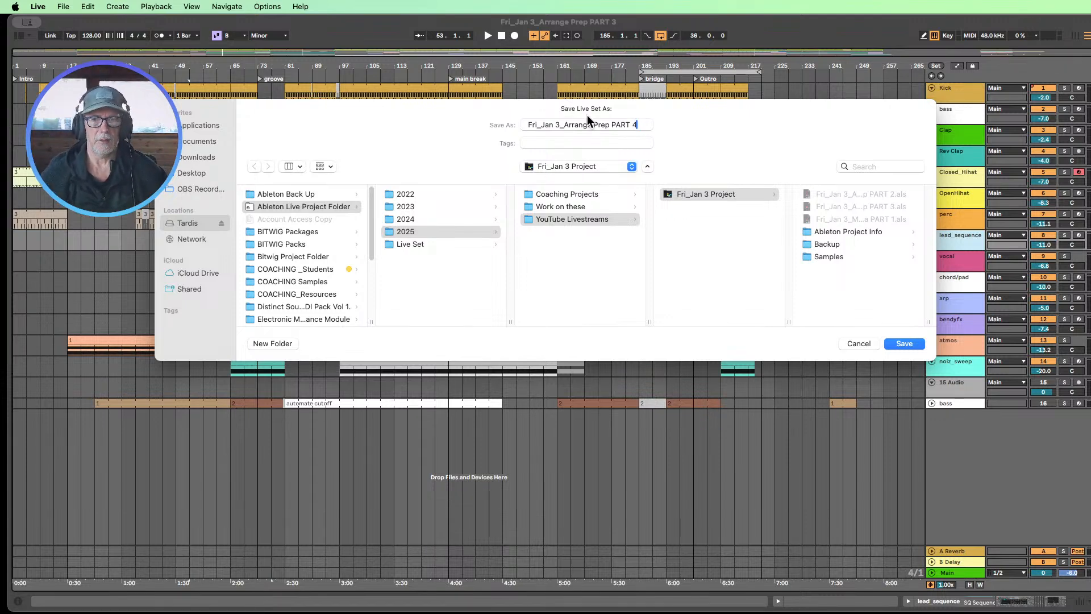
left_click_drag(541, 123, 559, 125)
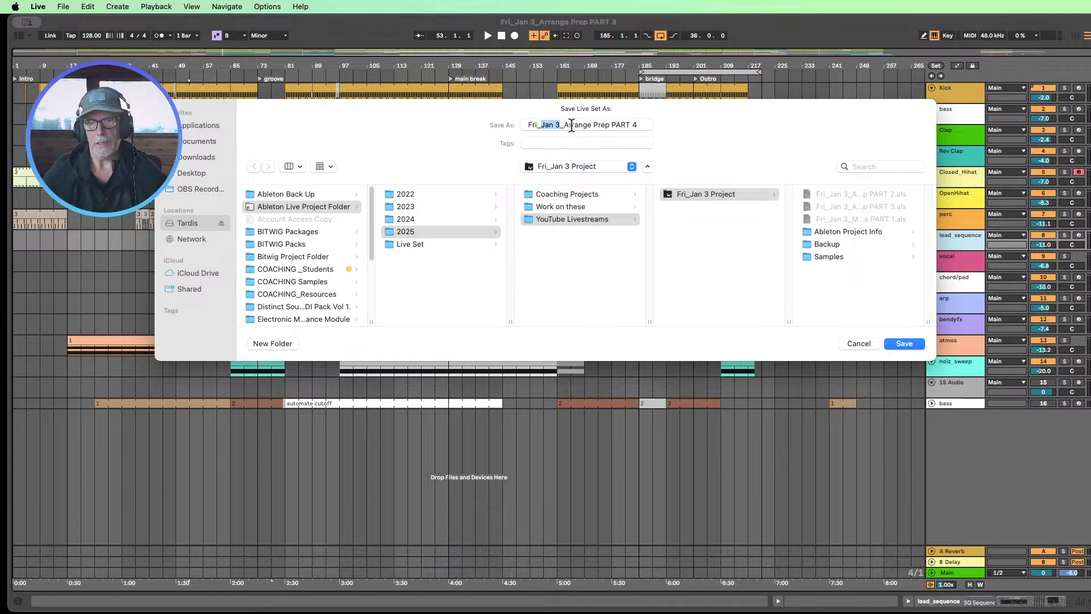
left_click(905, 343)
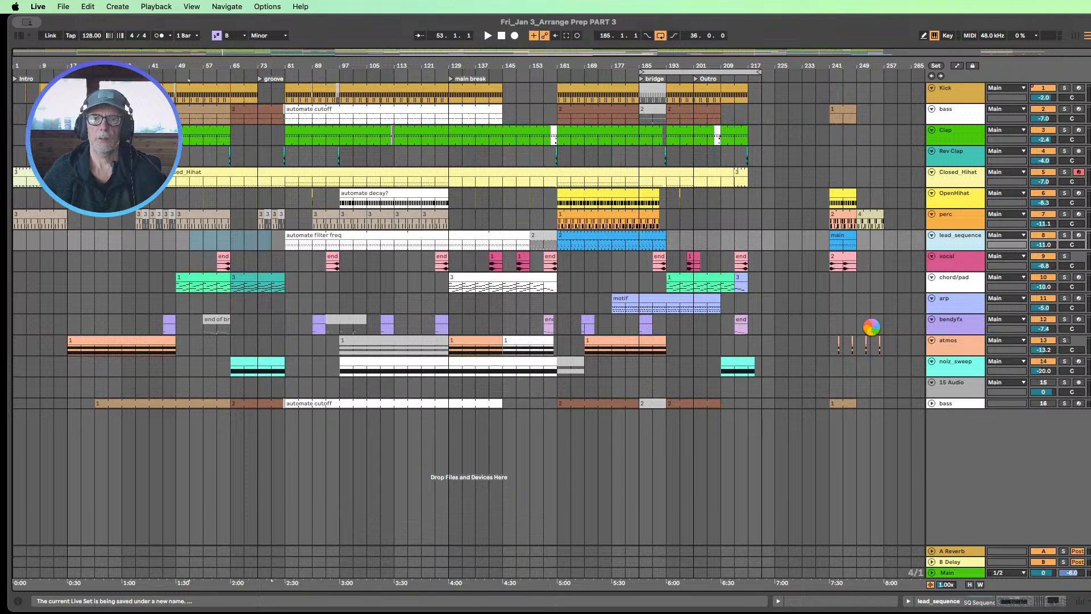
Step: Inspect the lead_sequence track's device chain and its Auto Filter frequency control, then hide the device view
left_click(339, 236)
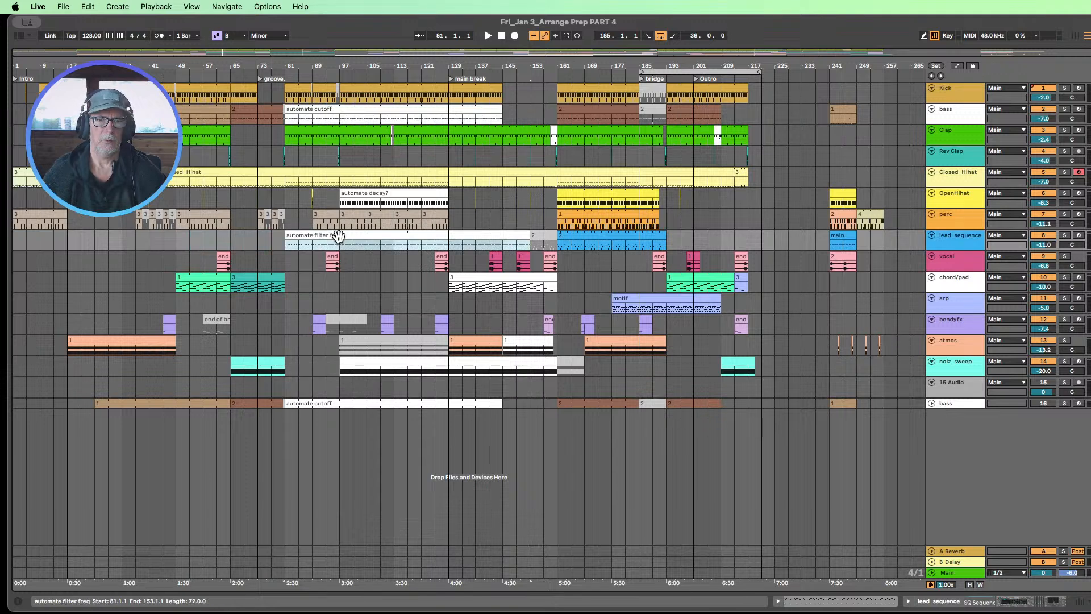
double_click(961, 239)
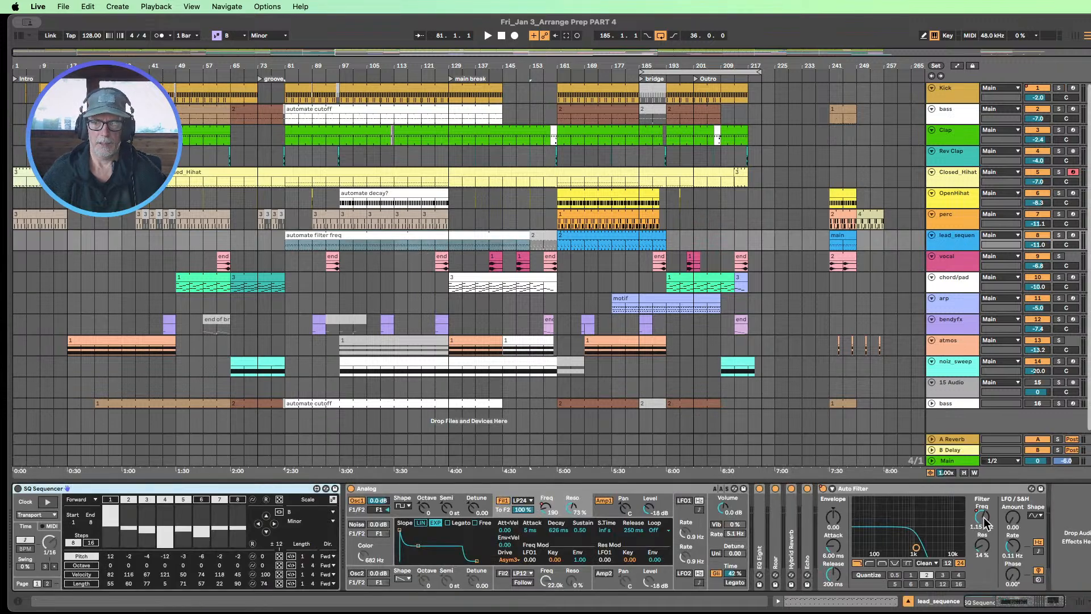
left_click(909, 601)
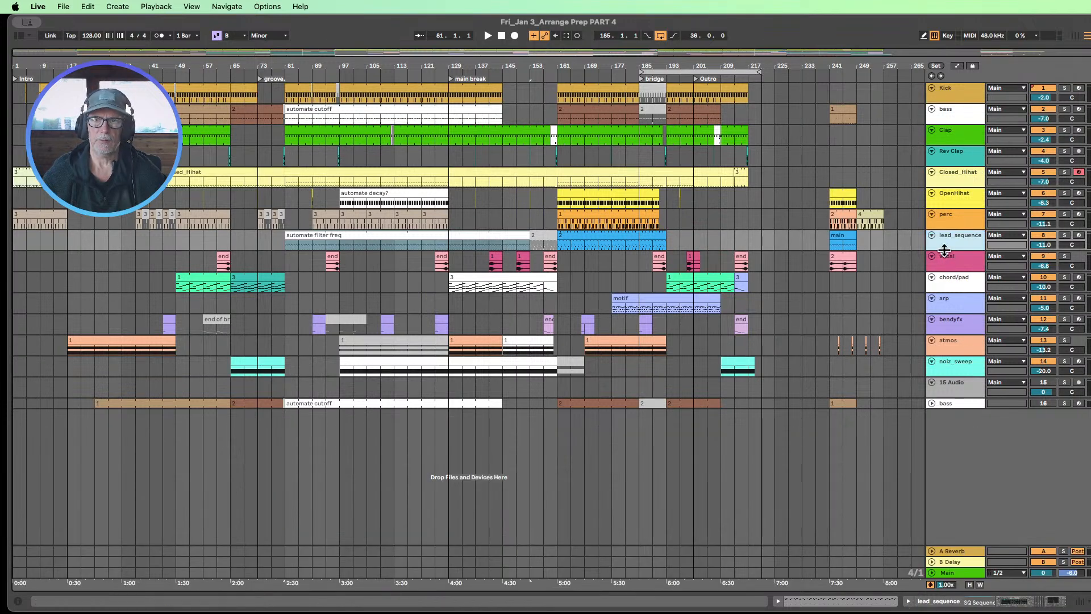
Step: Enlarge and duplicate the lead_sequence track, keeping the copy deactivated and folded as a backup
left_click_drag(944, 249, 944, 298)
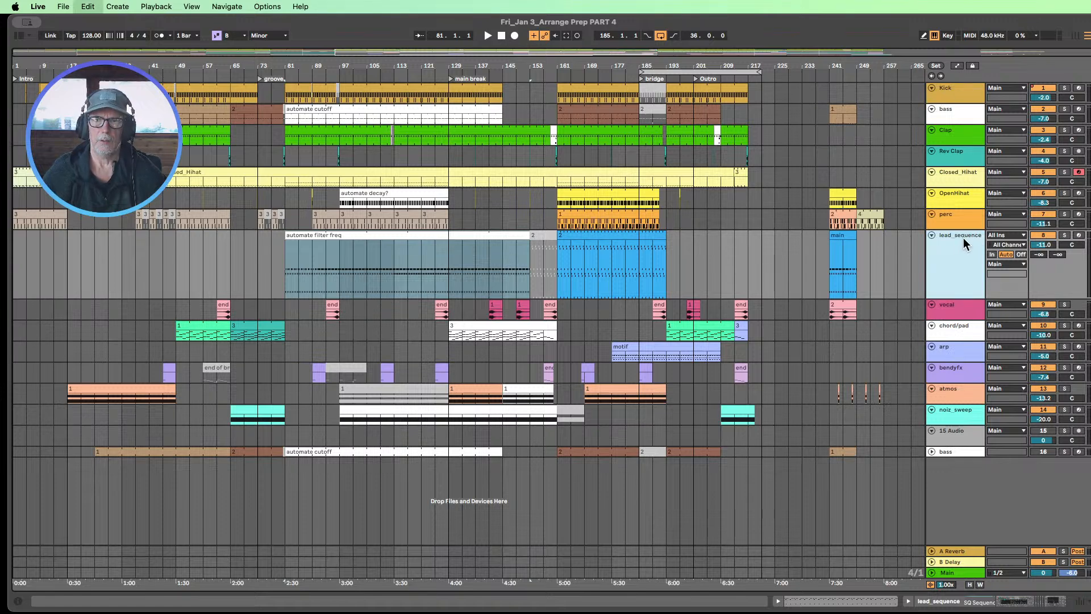
key("super+d")
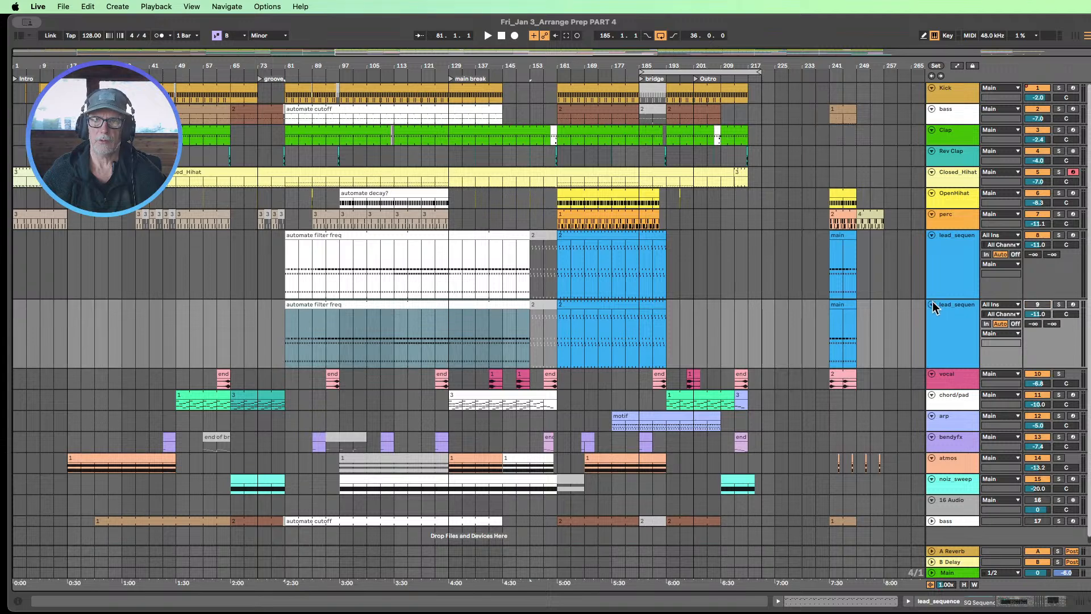
left_click(932, 305)
left_click(950, 253)
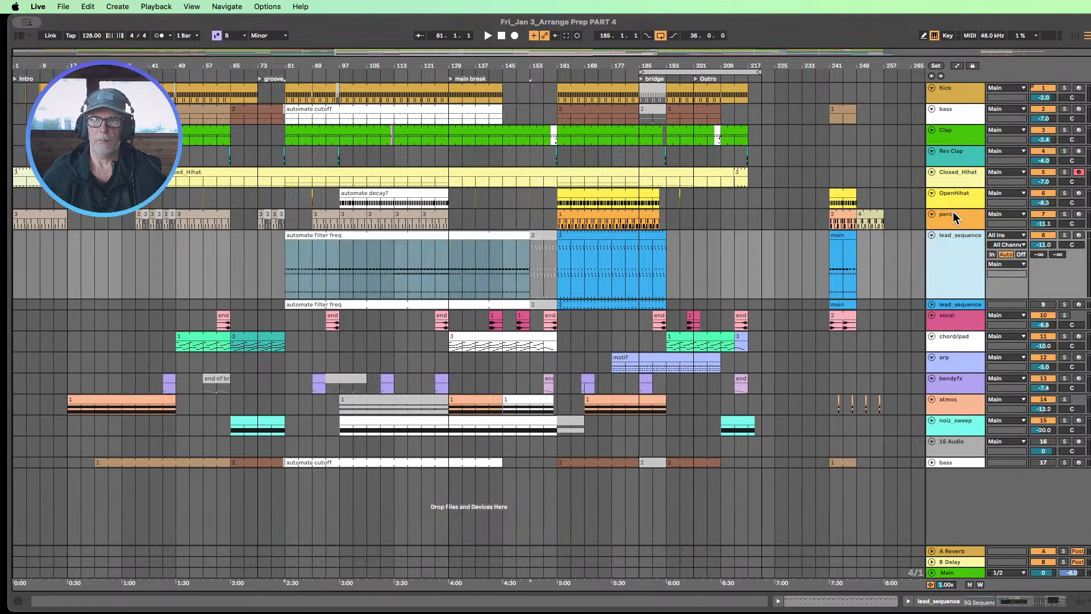
Step: Show the automation lanes and enlarge the Analog F1 Freq and Auto Filter Frequency lanes of the original lead_sequence track
left_click(958, 66)
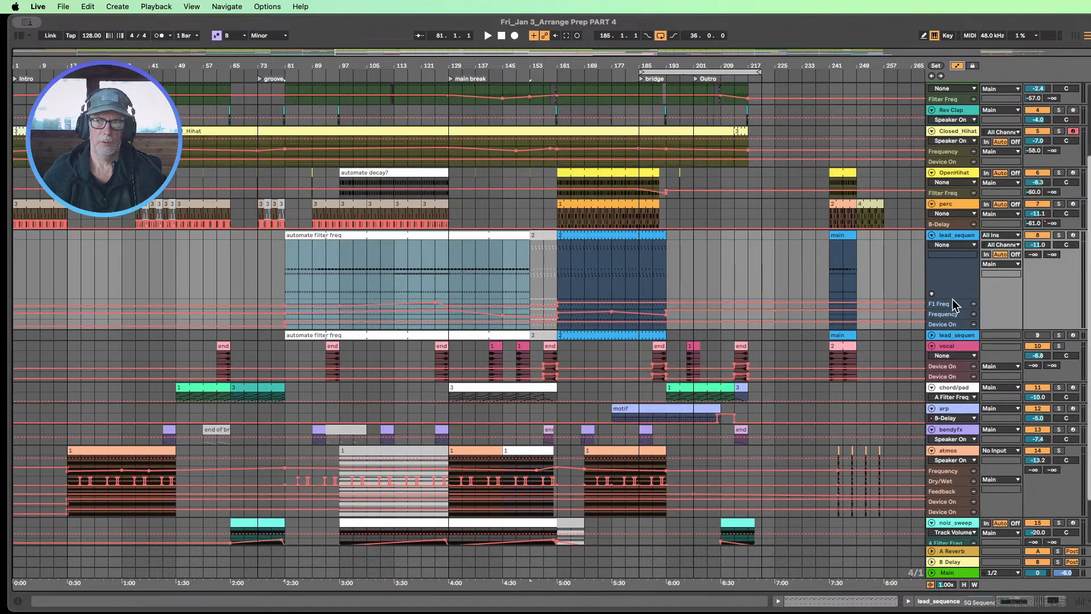
left_click_drag(951, 309, 965, 393)
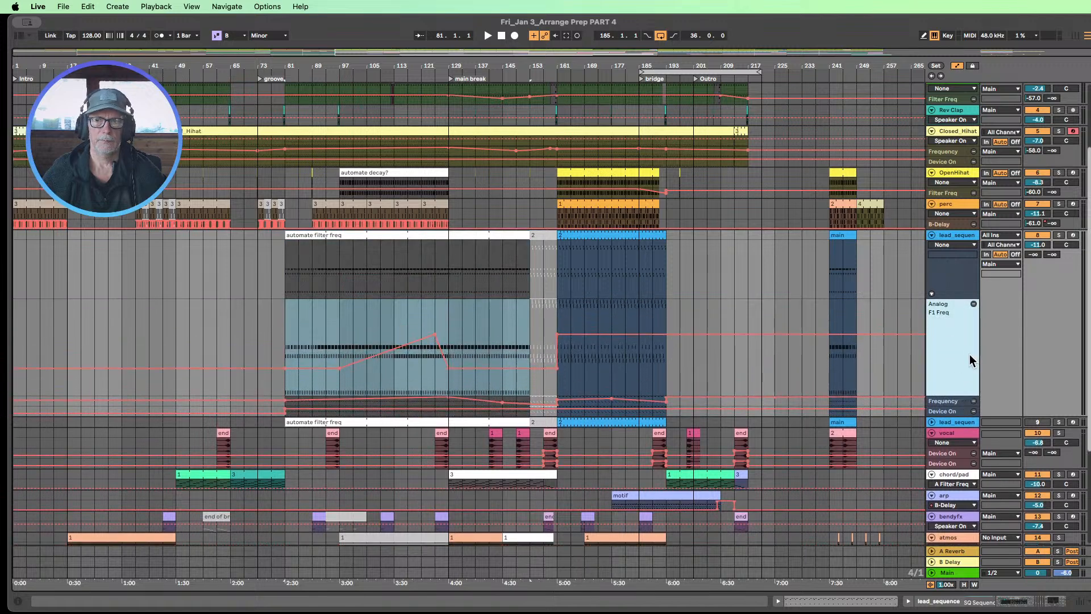
scroll(952, 366, "down", 3)
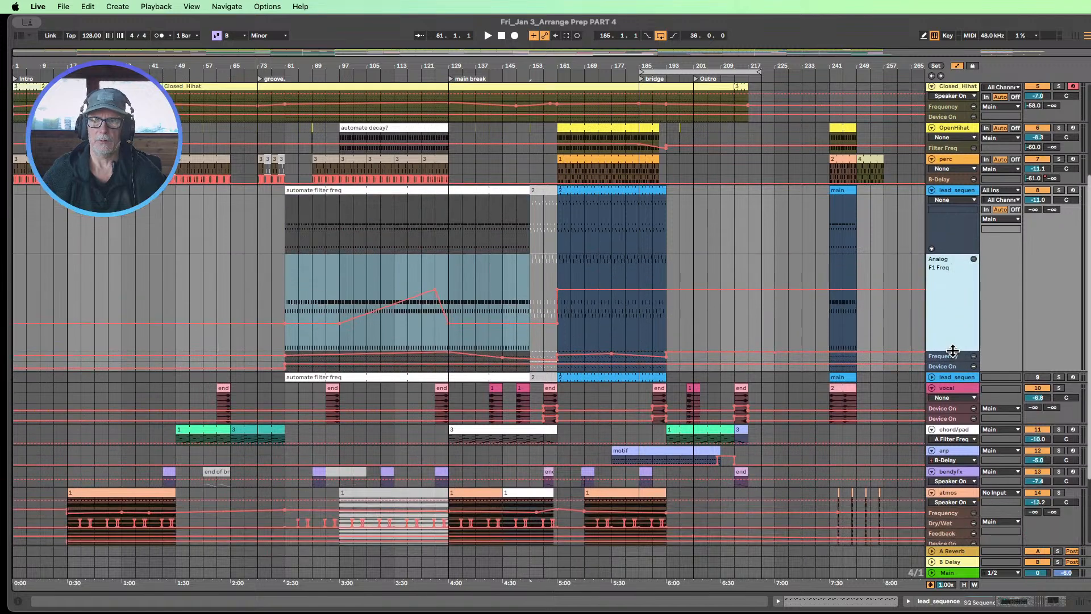
mouse_move(952, 351)
left_mouse_down()
mouse_move(948, 274)
mouse_move(948, 352)
left_mouse_up()
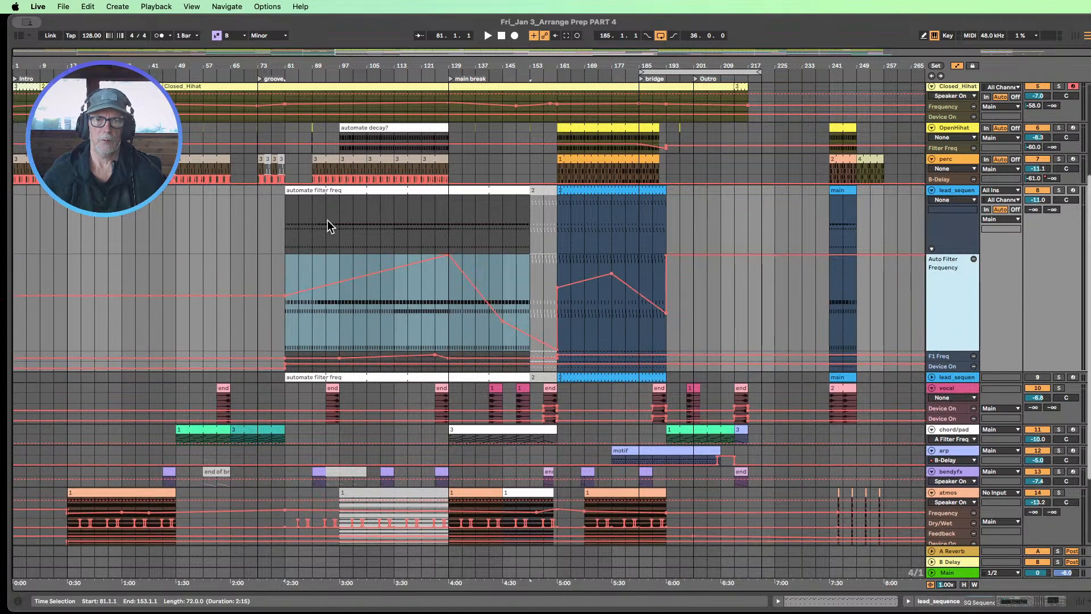
Step: Play the arrangement from about bar 105 with the original lead_sequence track soloed
left_click(370, 73)
left_click(1059, 189)
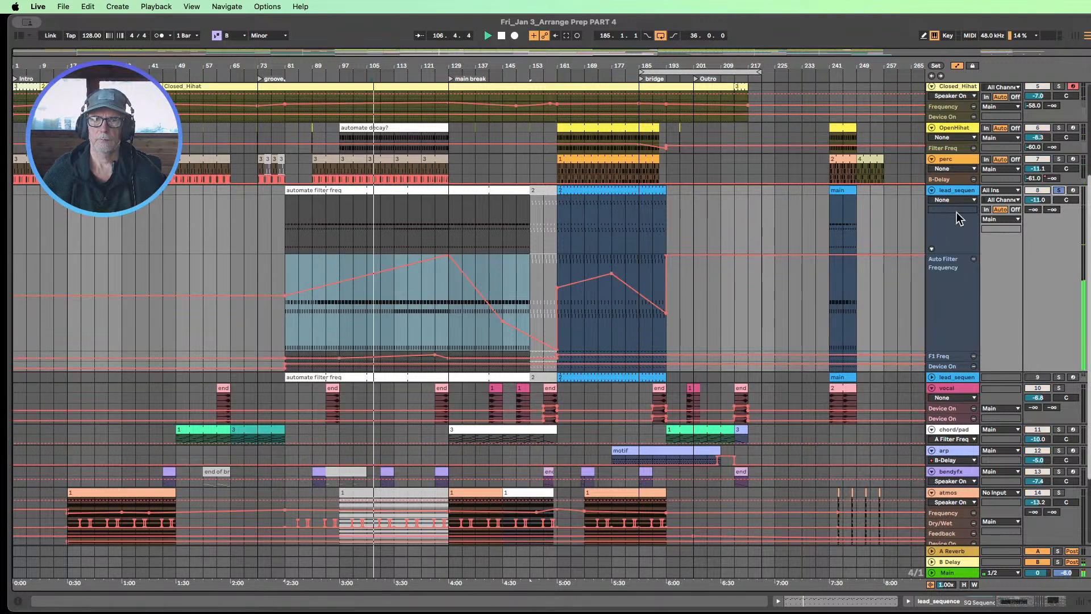
Step: Try deleting the lead_sequence Auto Filter Frequency automation from bar 73 to 257, undo the deletion, stop playback and clear the selection
left_click_drag(276, 273, 884, 277)
key("Delete")
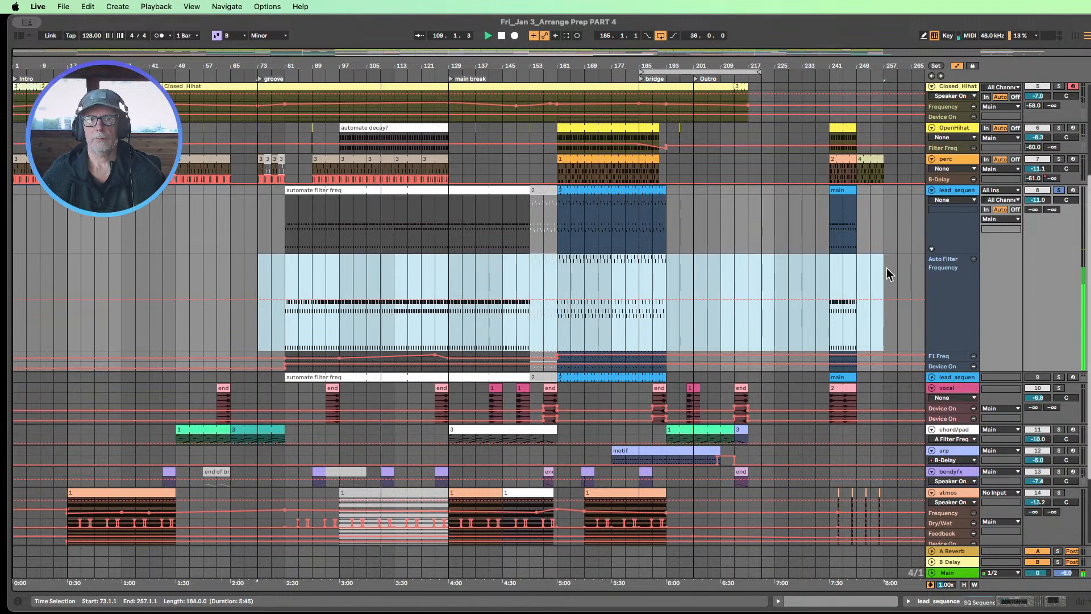
key("super+z")
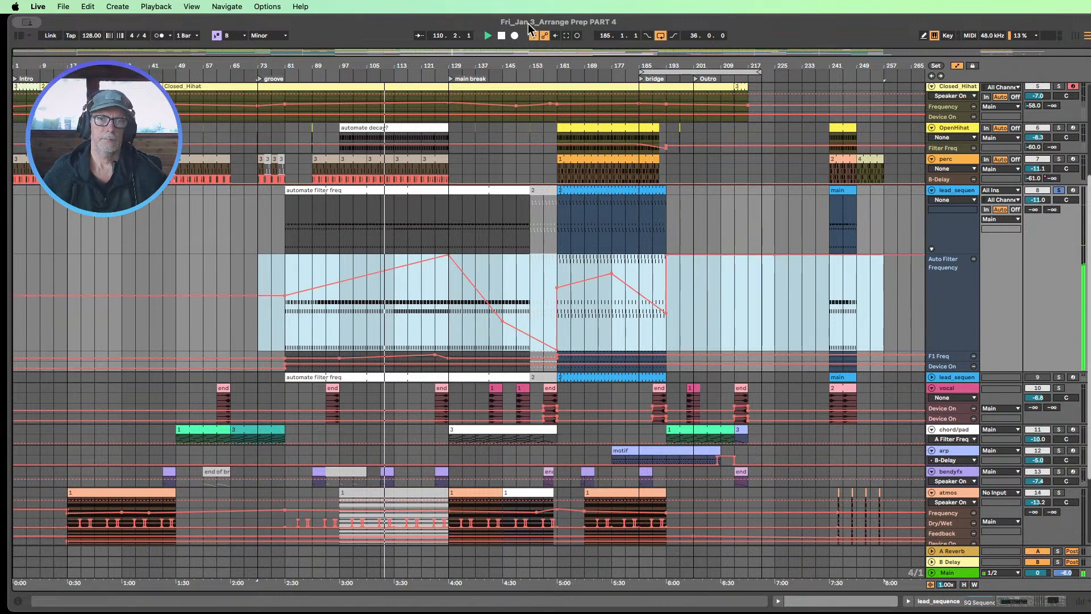
left_click(502, 35)
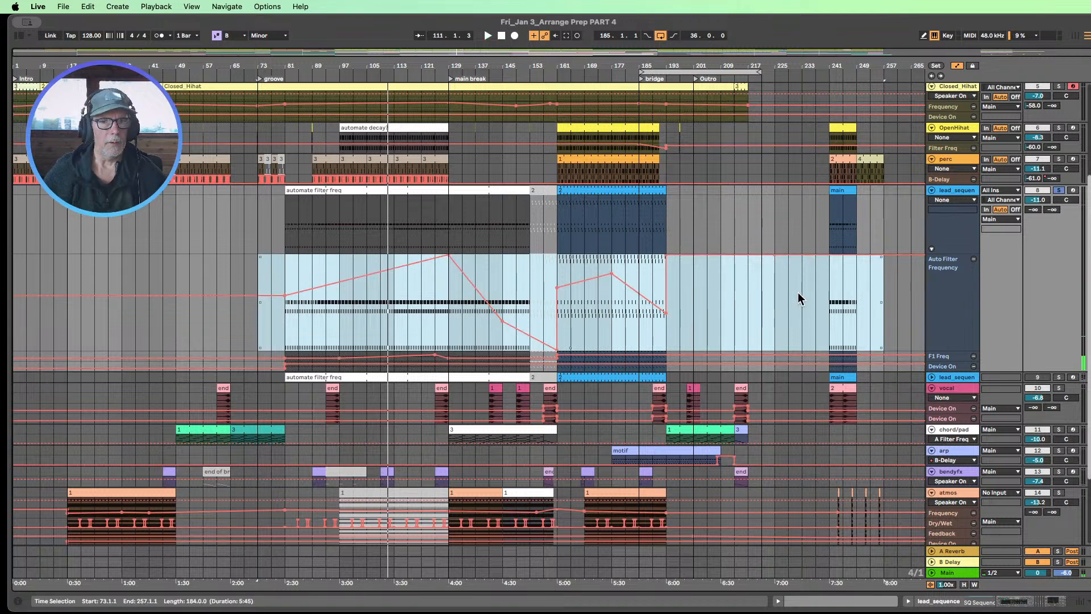
left_click(707, 276)
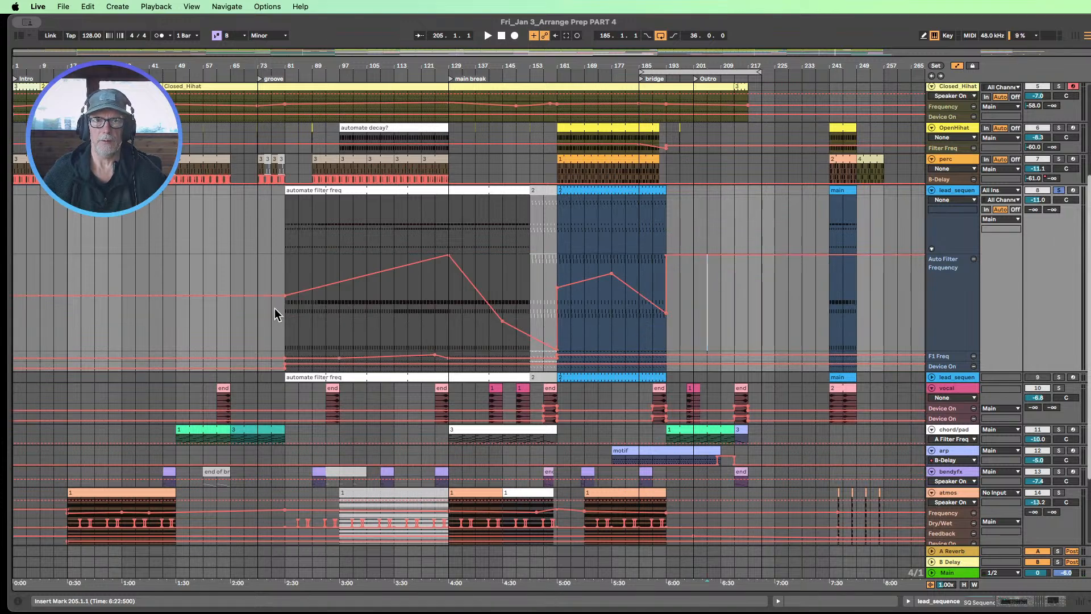
Step: Try grouping the lead_sequence Auto Filter into an Audio Effect Rack with its macros shown, and undo the grouping
double_click(960, 190)
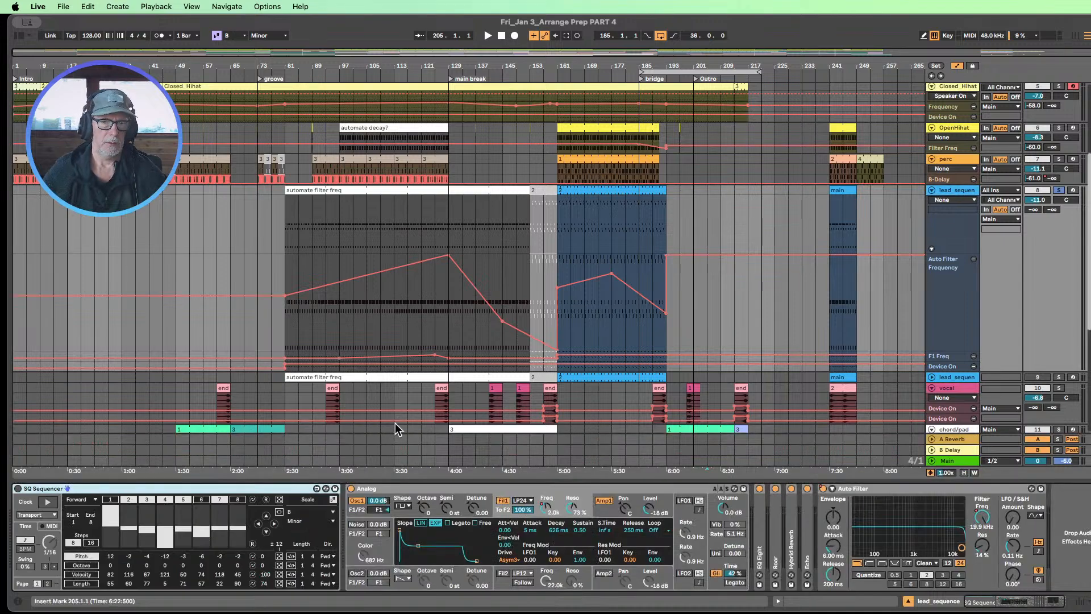
left_click(865, 490)
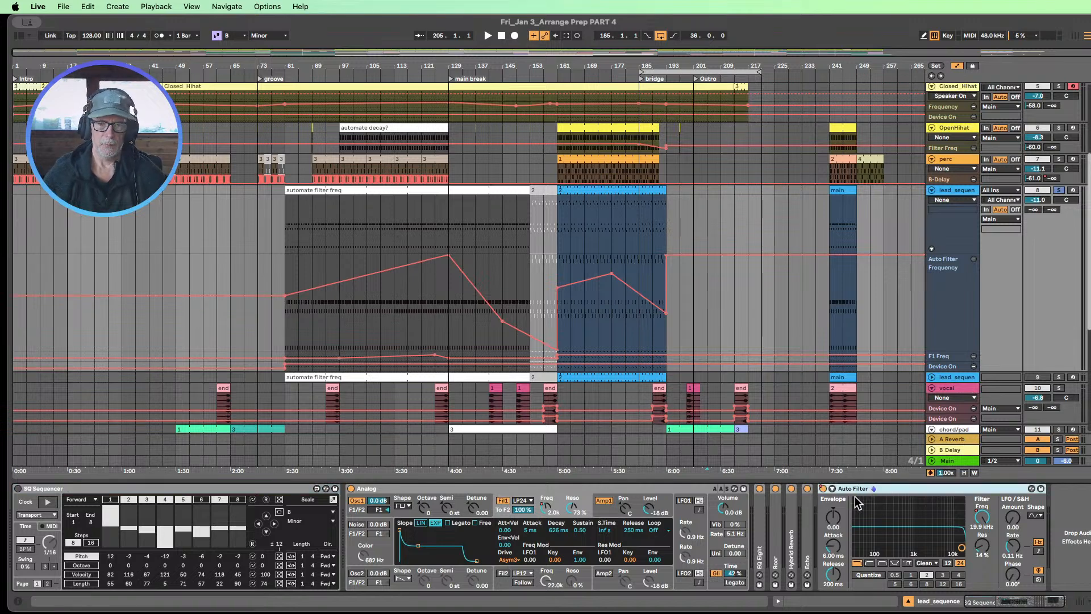
key("super+g")
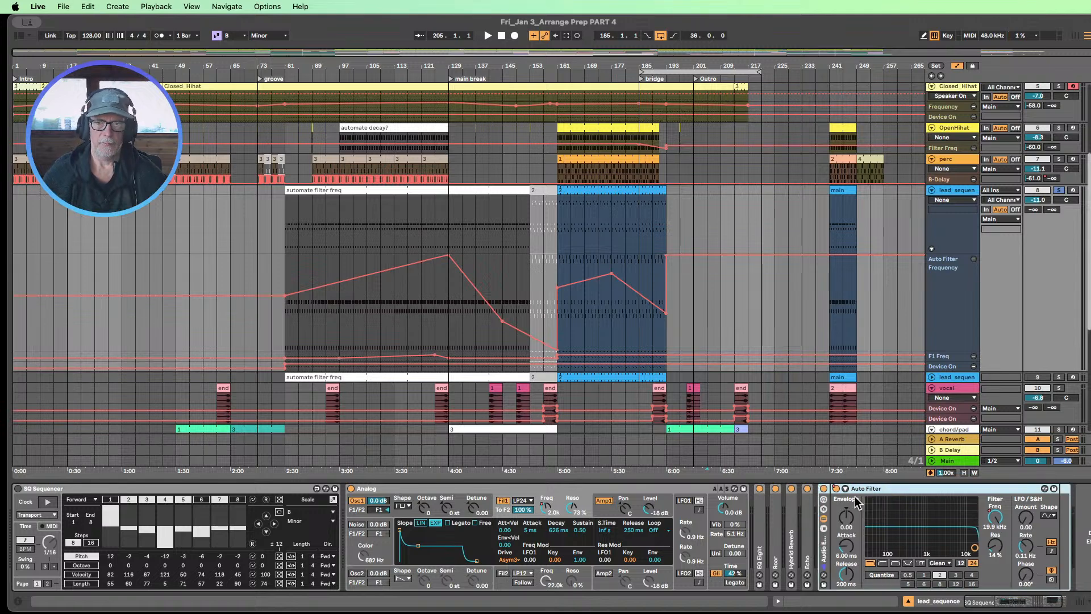
left_click(825, 500)
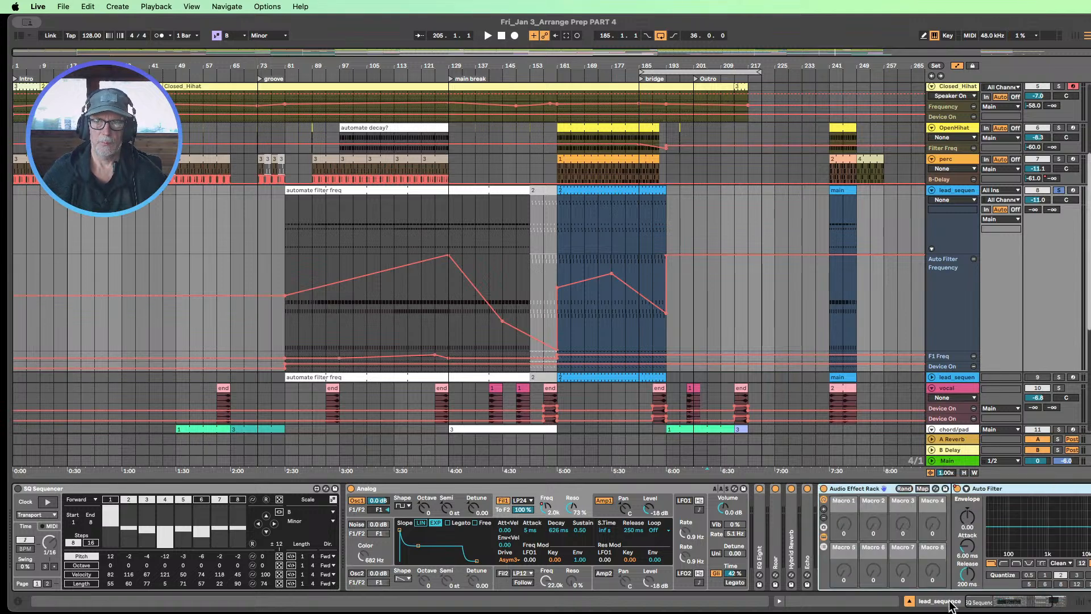
left_click_drag(982, 600, 1001, 596)
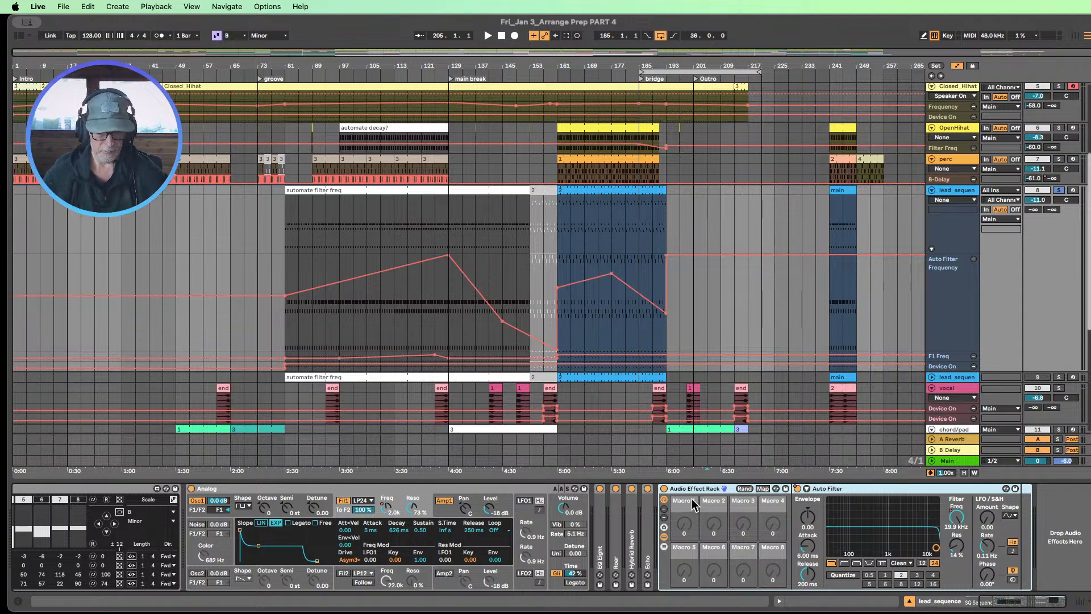
key("super+z")
key("super+z")
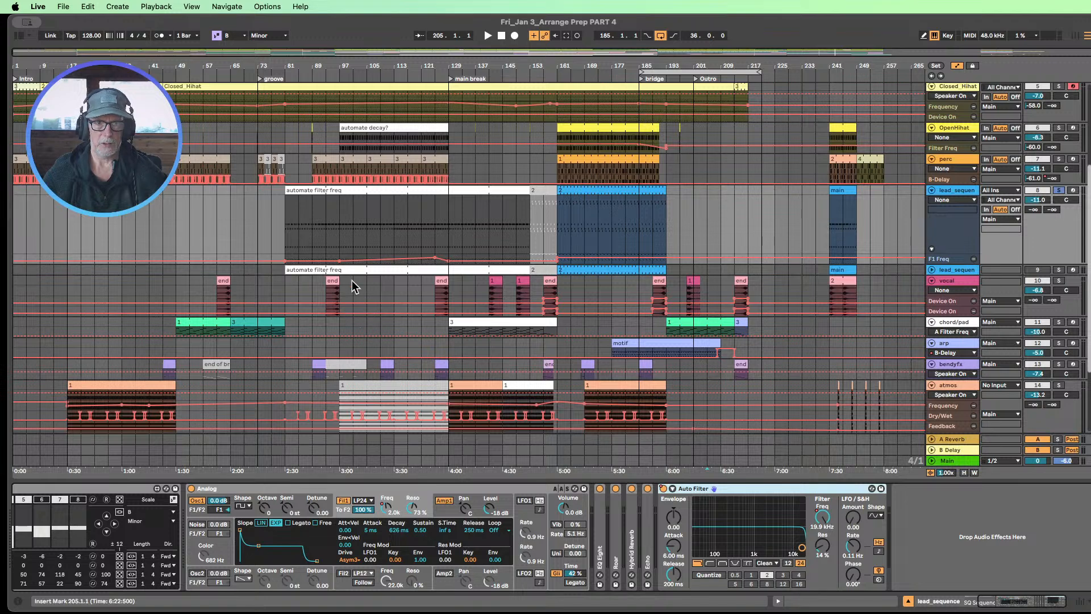
Step: Give the lead_sequence track an enlarged Analog F1 Freq automation lane and remove the duplicate F1 Freq lane
mouse_move(944, 263)
left_mouse_down()
mouse_move(952, 329)
mouse_move(958, 257)
left_mouse_up()
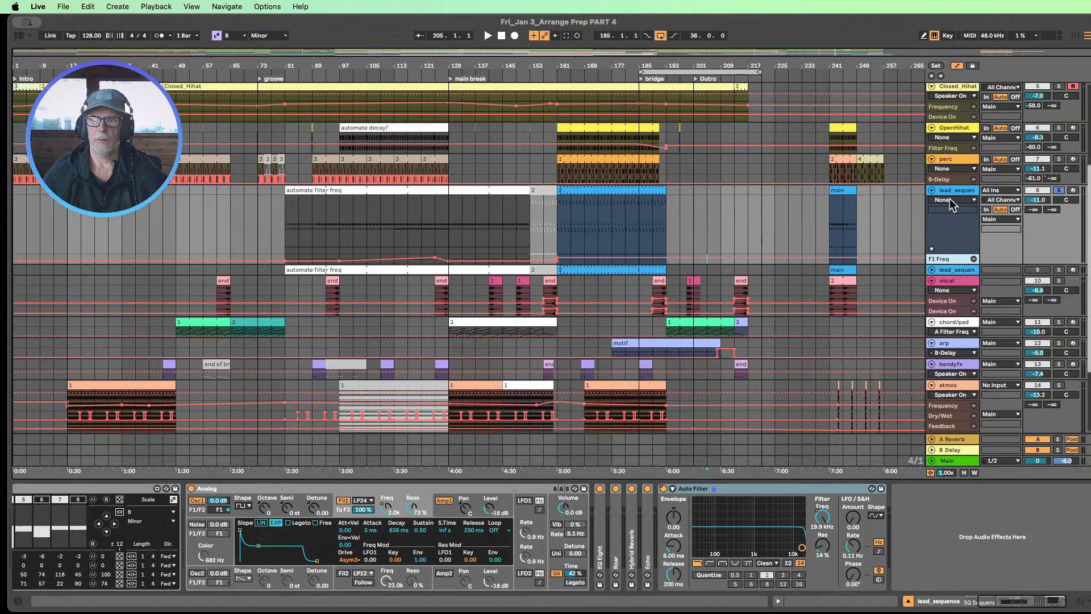
left_click(953, 201)
left_click(947, 226)
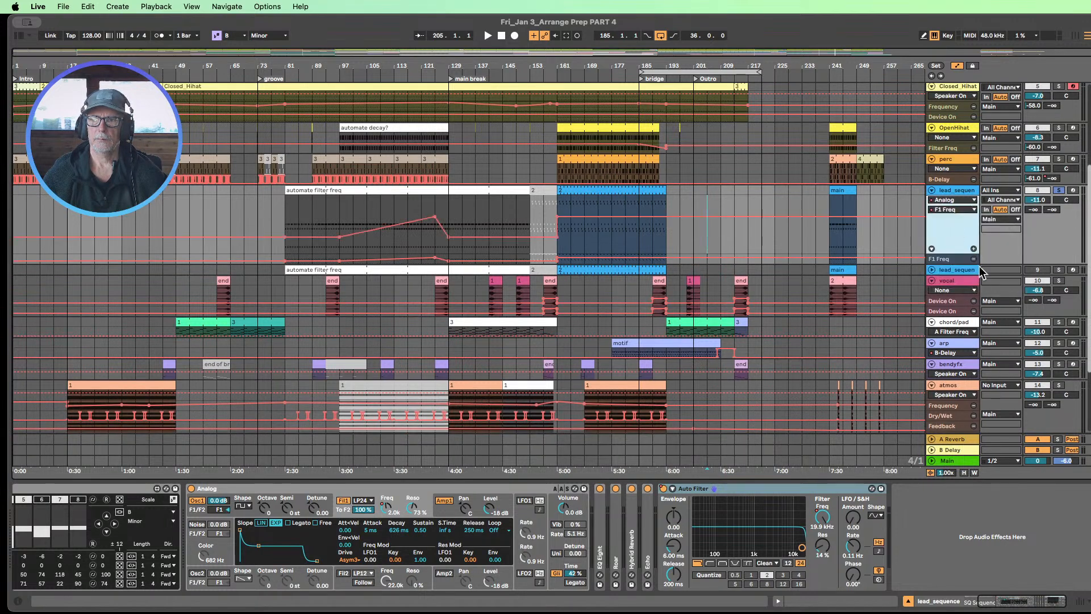
left_click(974, 250)
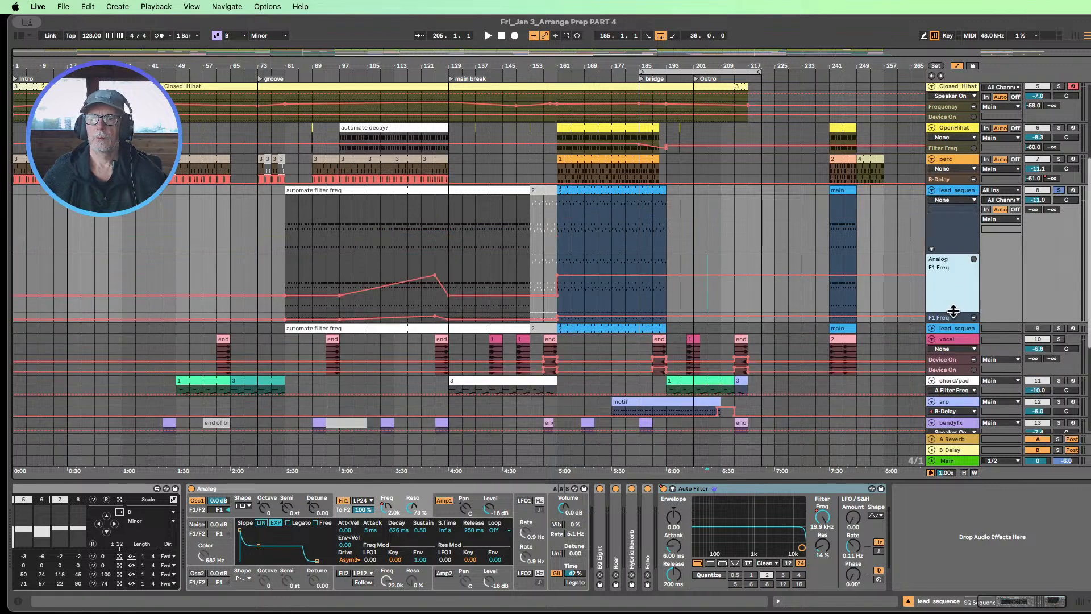
mouse_move(954, 311)
left_mouse_down()
mouse_move(953, 262)
mouse_move(955, 314)
left_mouse_up()
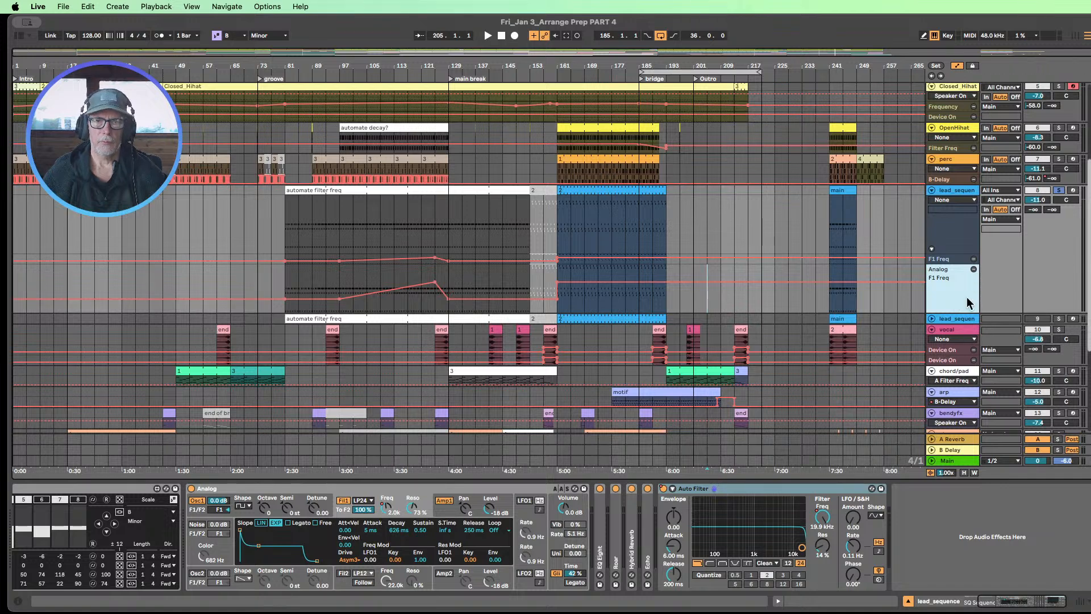
left_click_drag(959, 263, 961, 315)
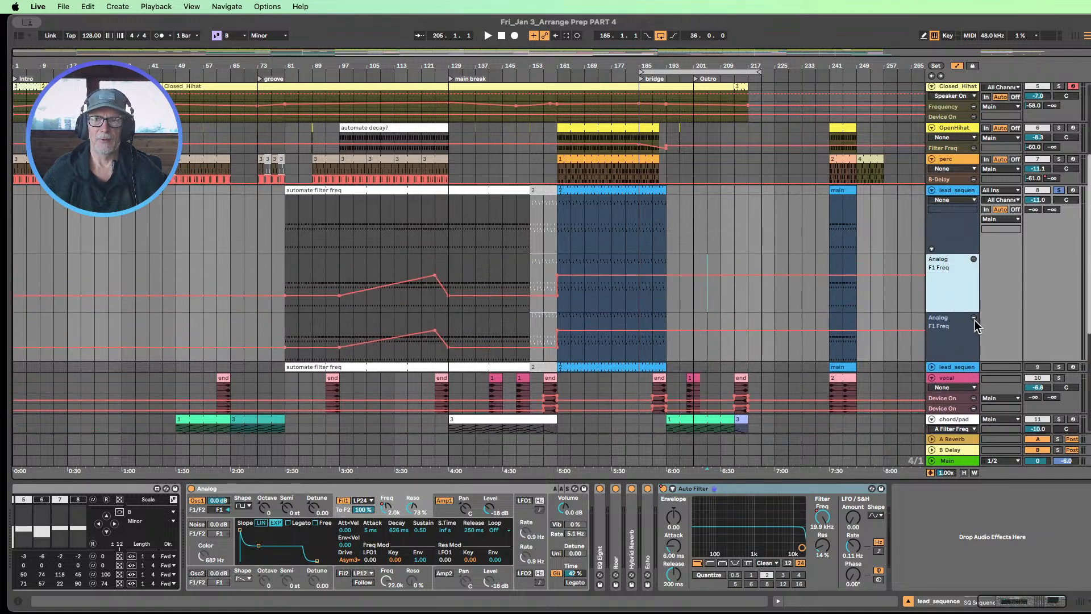
left_click(975, 314)
Step: Add separate lead_sequence automation lanes for the Auto Filter's Device On and Frequency parameters
left_click(957, 200)
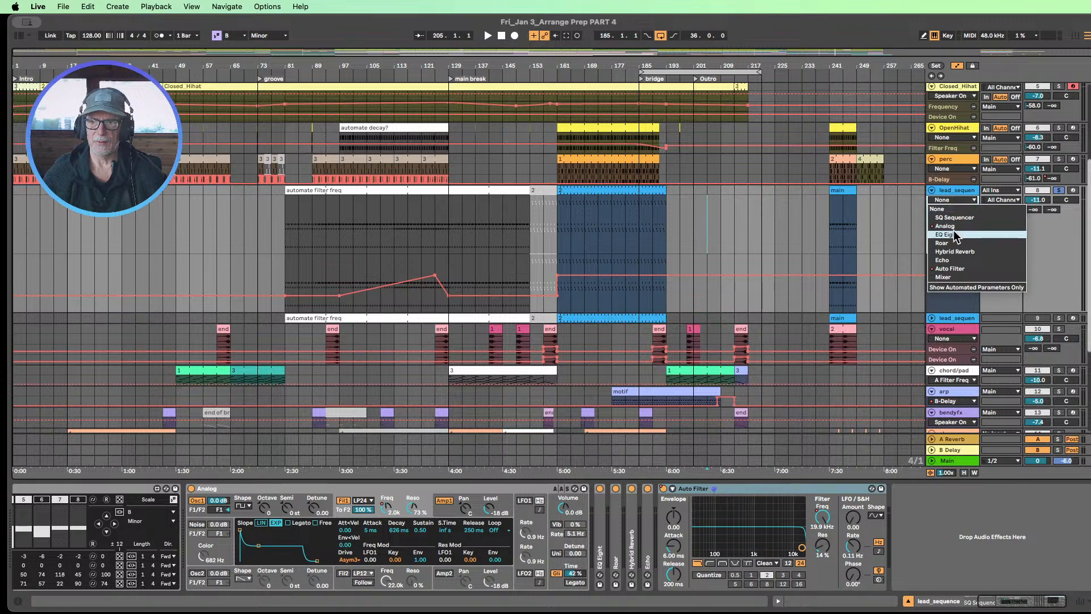
left_click(955, 268)
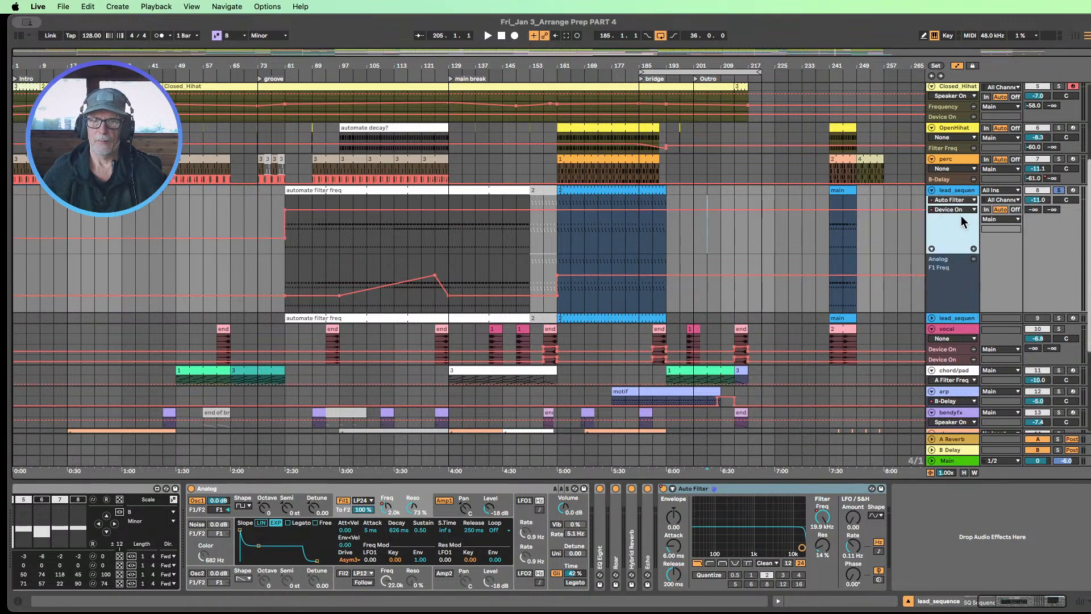
left_click(974, 248)
left_click(966, 199)
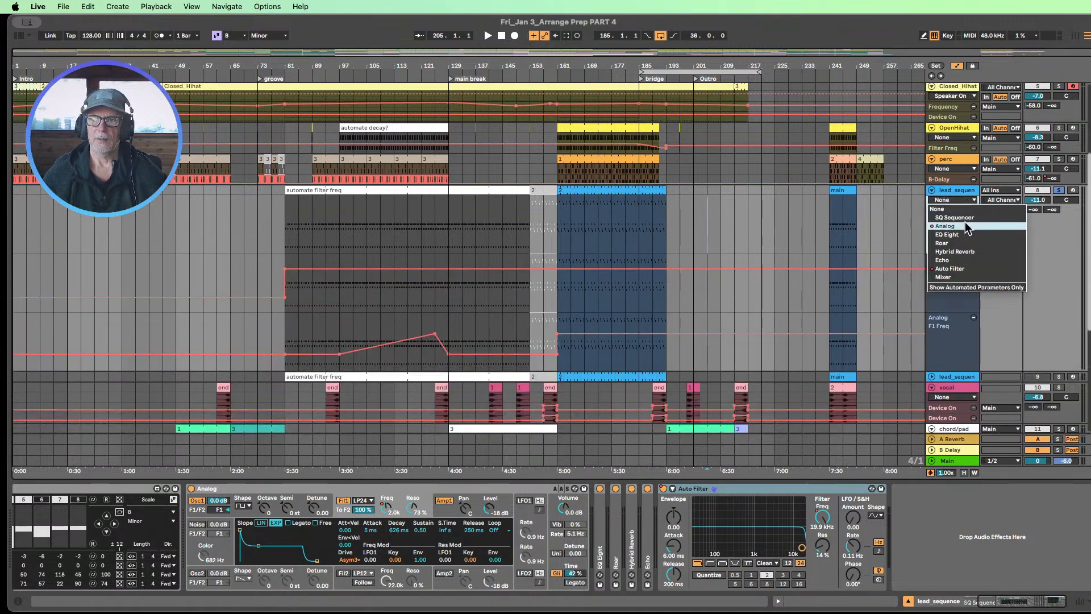
left_click(961, 271)
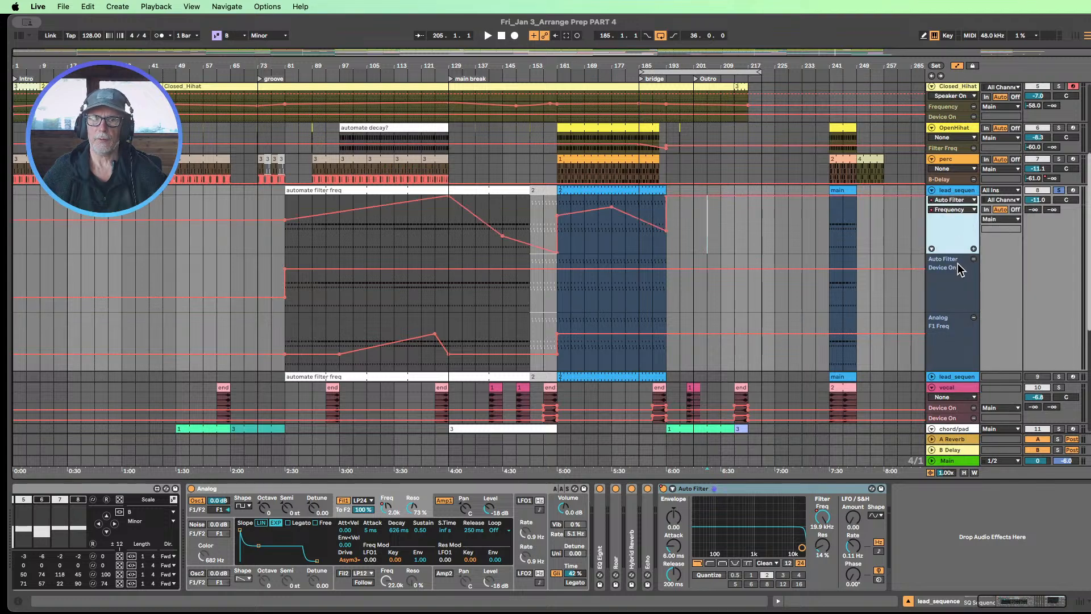
left_click(973, 250)
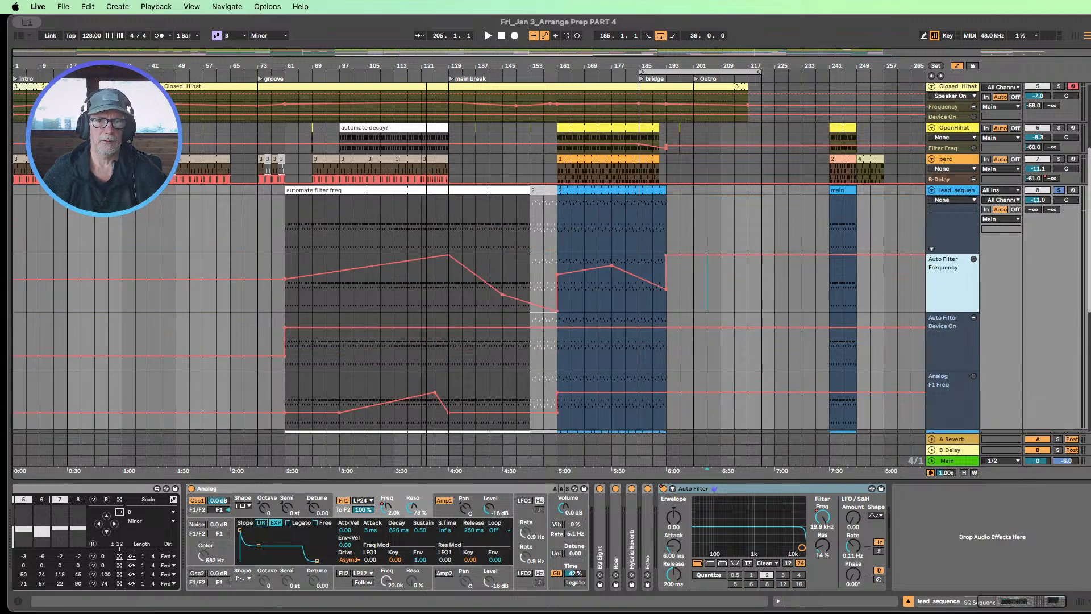
Step: Delete the lead_sequence Auto Filter Frequency automation from bar 81 to 261 and map the filter's Freq control to a MIDI controller
left_click_drag(897, 284, 278, 276)
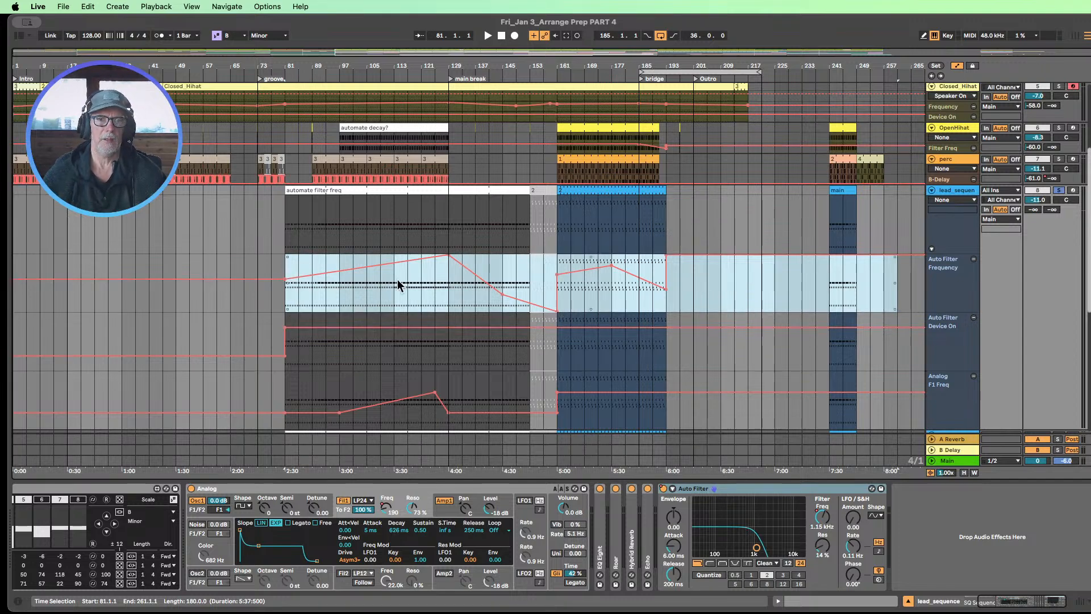
key("Delete")
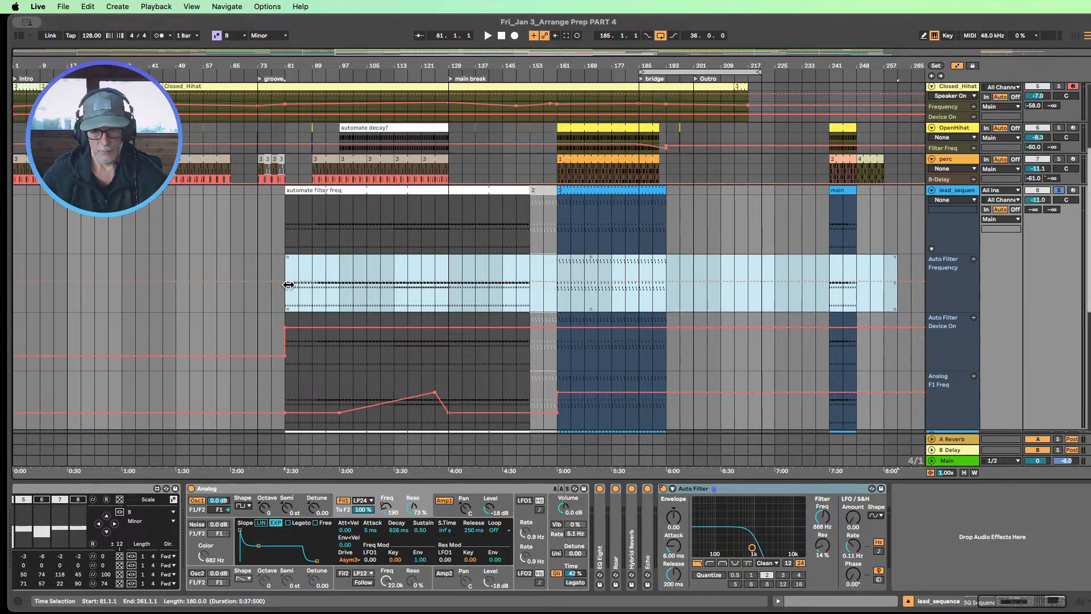
left_click(824, 517)
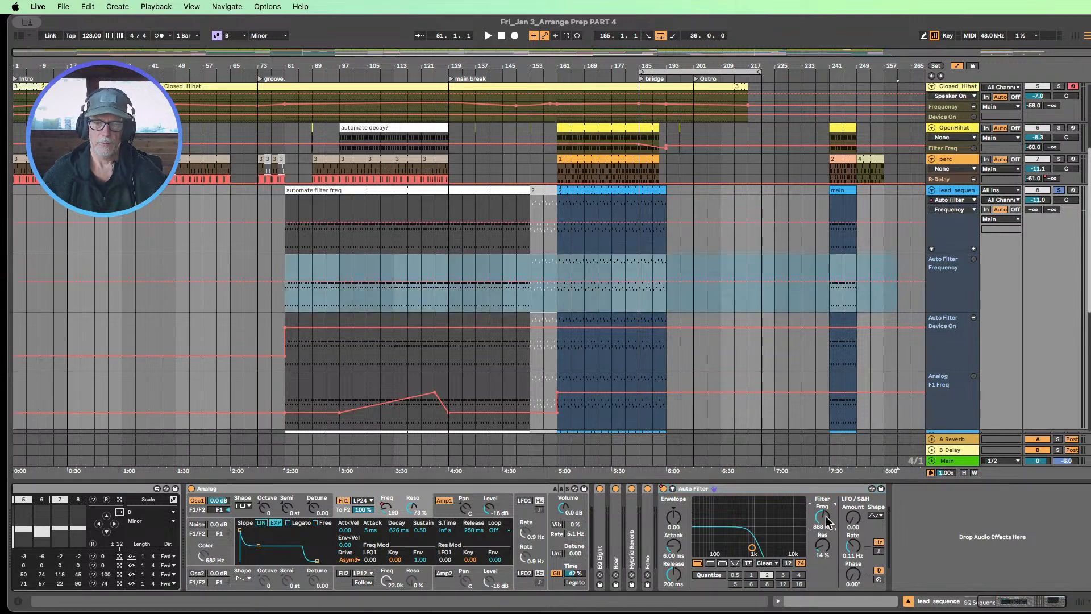
key("super+m")
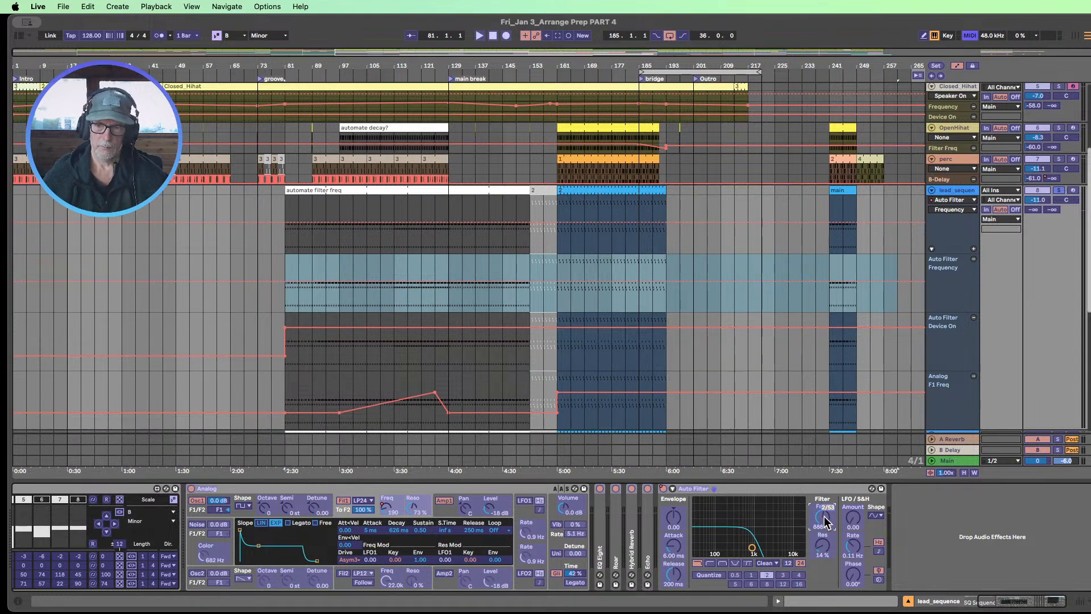
key("super+m")
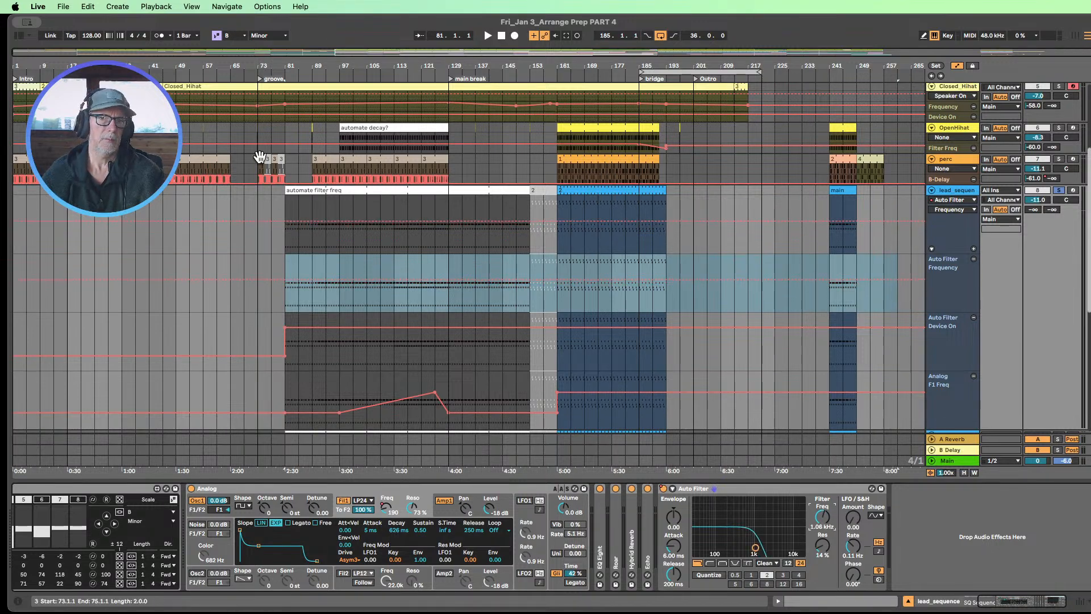
Step: Record Auto Filter Frequency automation with lead_sequence unsoloed, playing from about bar 65 and stopping at about bar 198
left_click(234, 72)
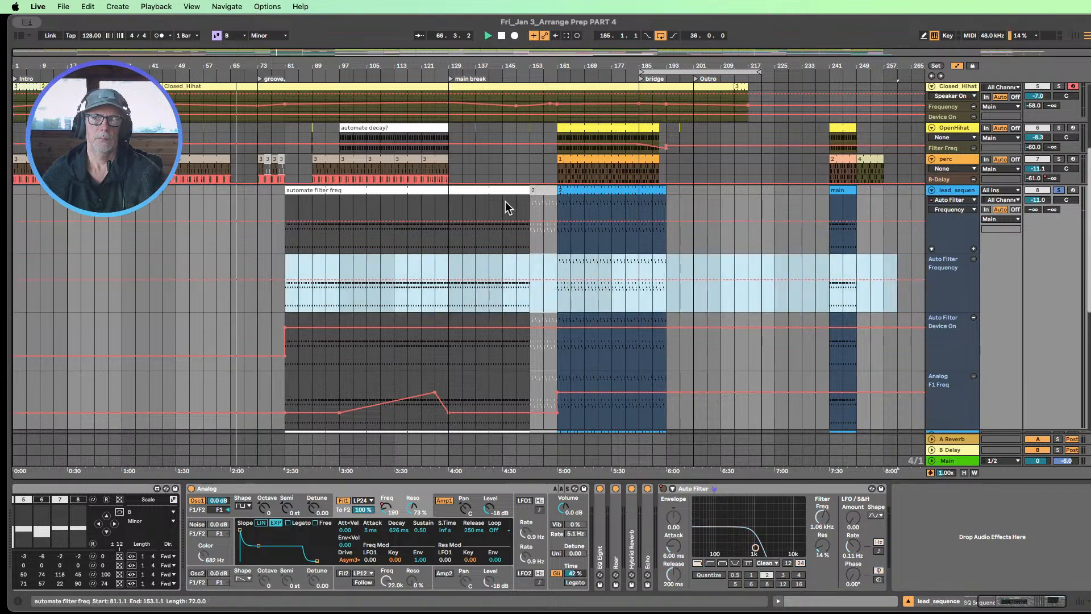
left_click(1057, 191)
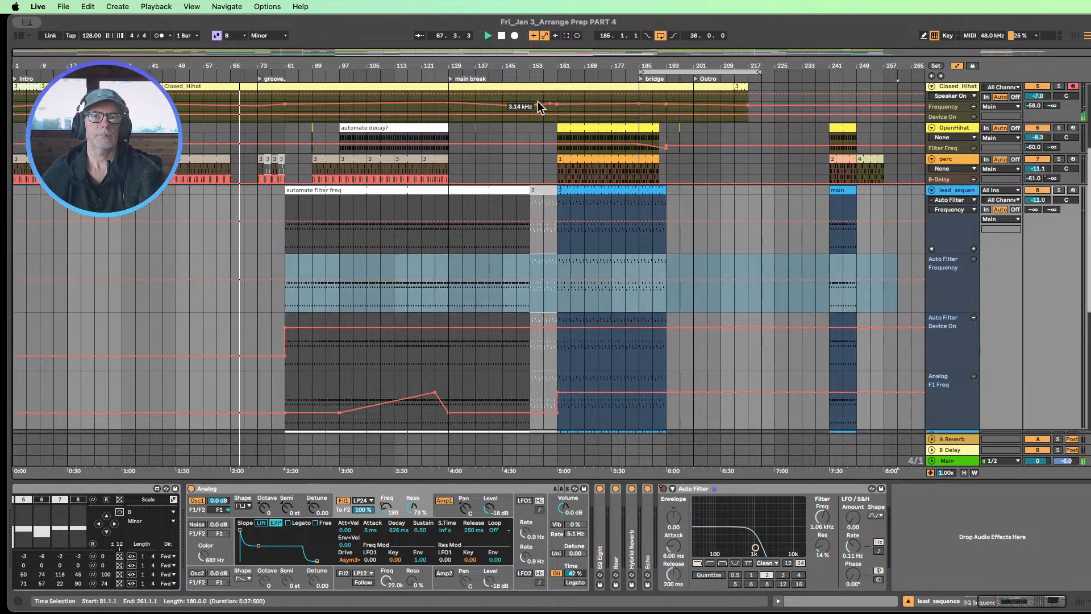
left_click(515, 35)
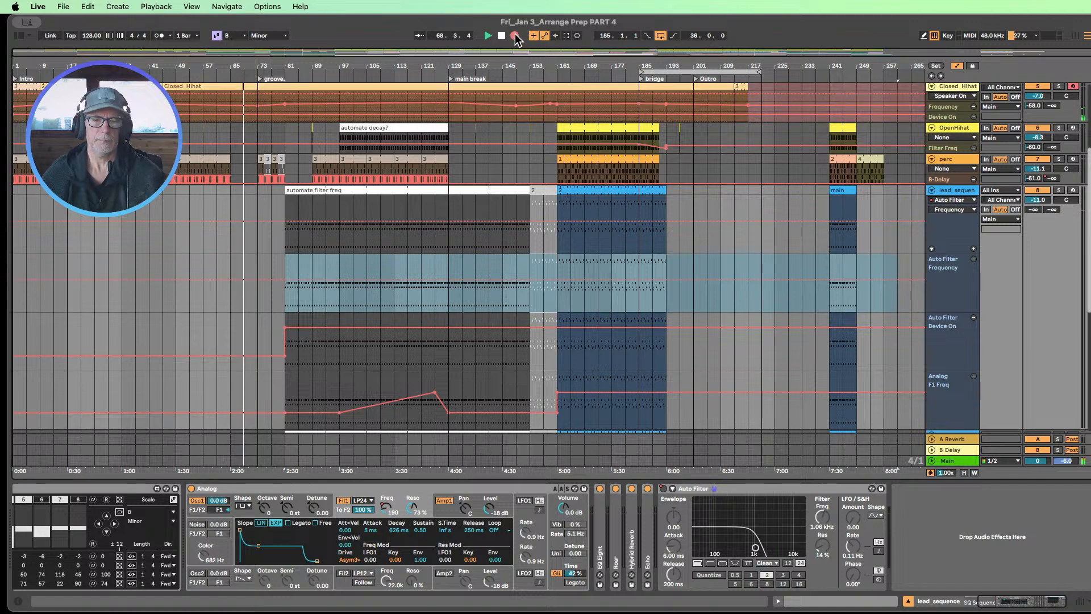
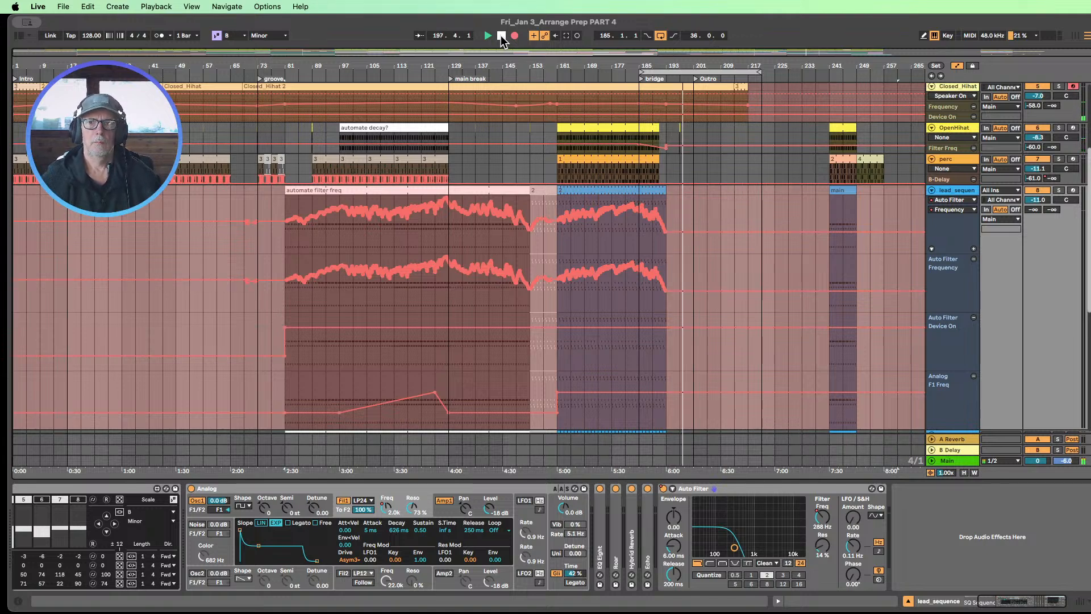
left_click(502, 37)
Step: Set the main lead_sequence lane's automation display to None, leaving Auto Filter Frequency in its own lane
left_click(525, 259)
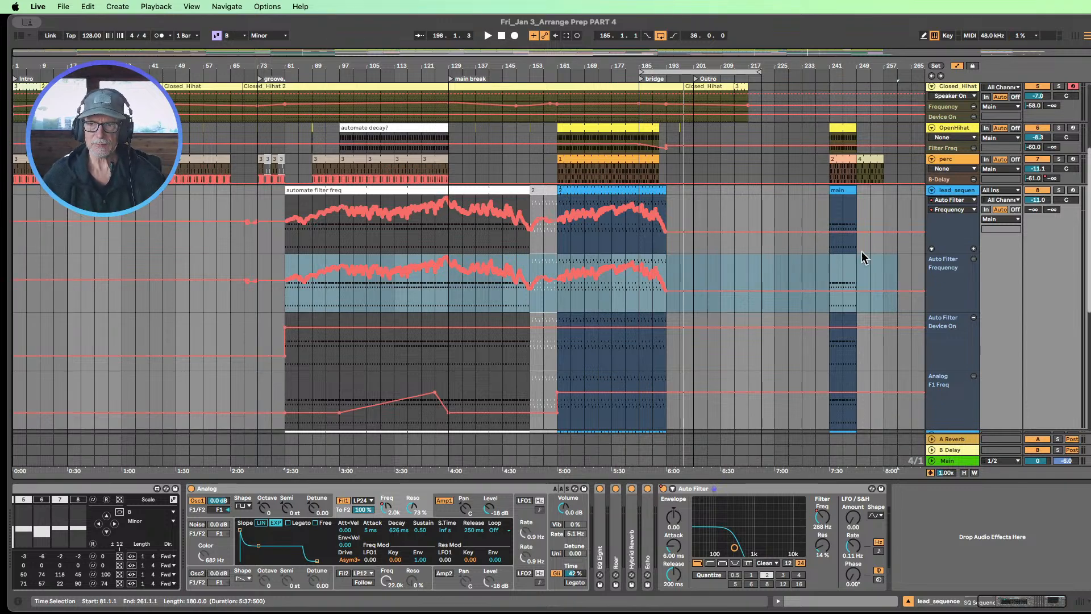
left_click(974, 202)
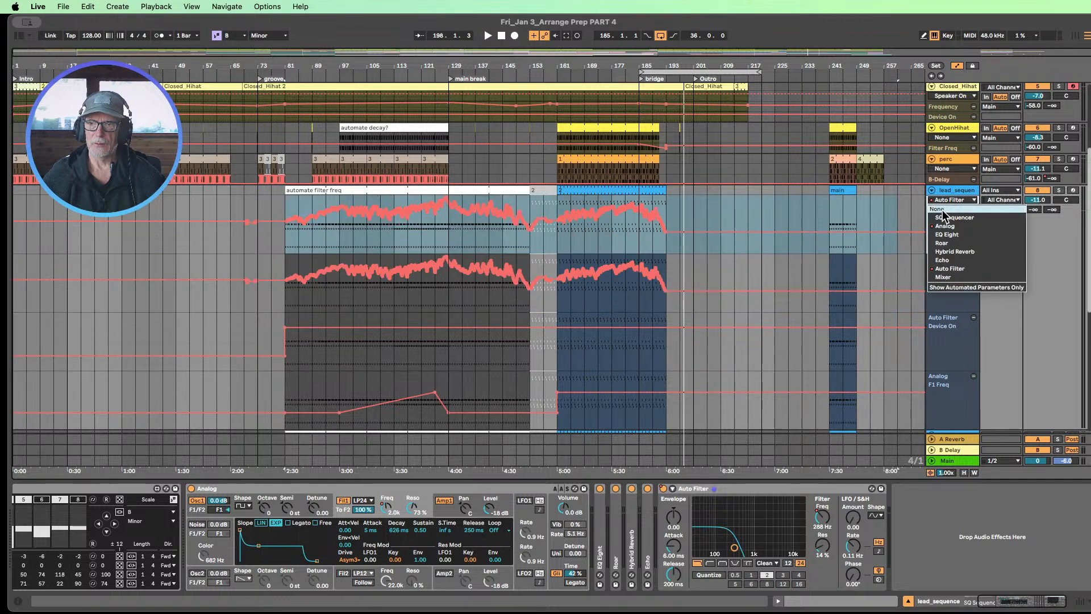
left_click(947, 211)
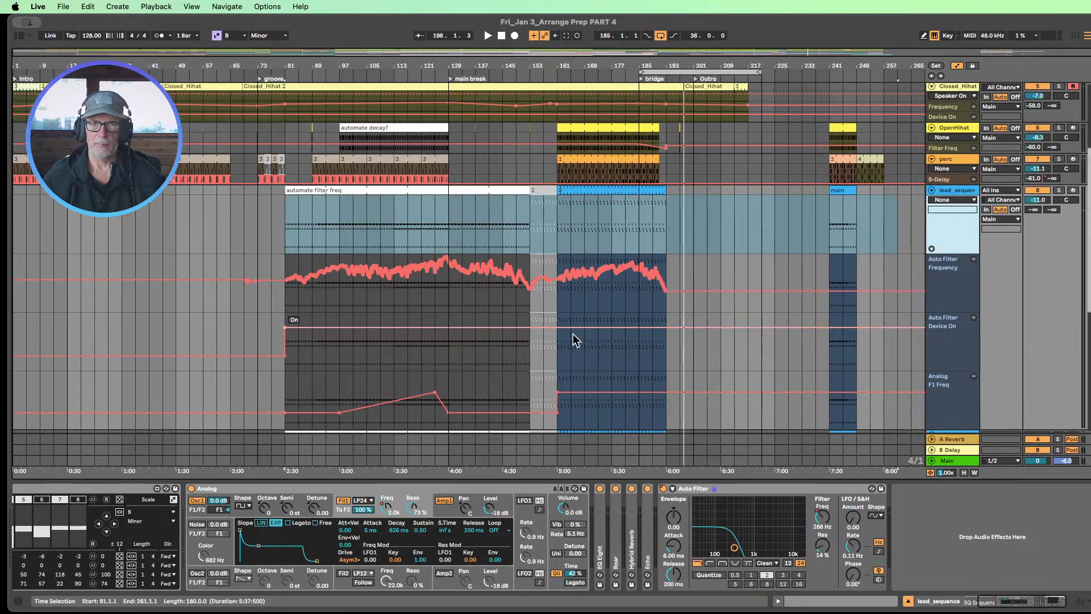
Step: Delete the recorded Auto Filter Frequency automation points from bar 65 to 81 and from bar 153 to 161
left_click_drag(230, 264, 279, 264)
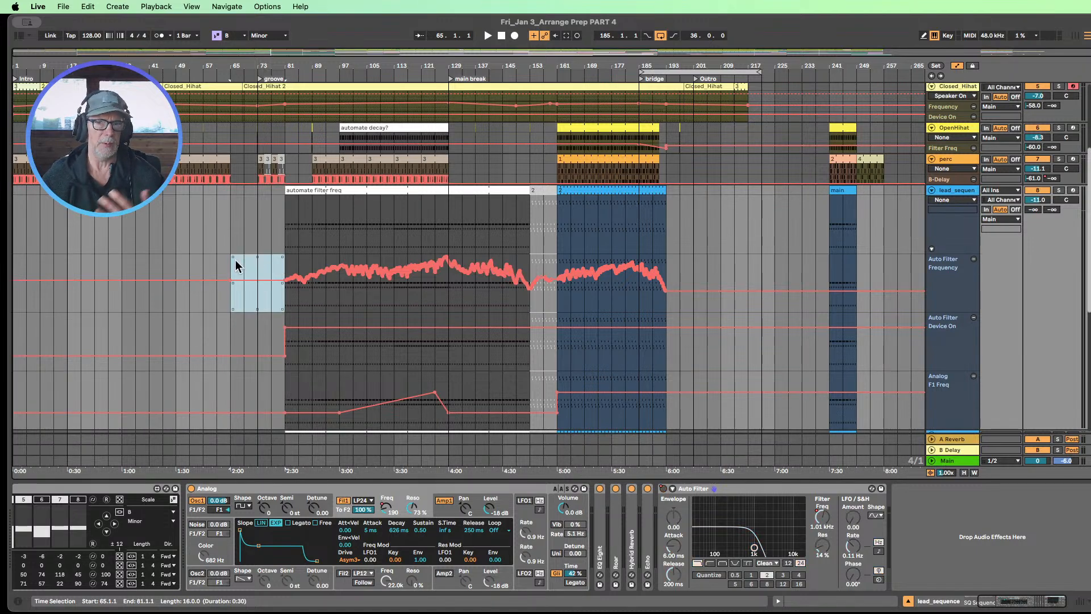
mouse_move(559, 57)
left_mouse_down()
mouse_move(524, 248)
mouse_move(554, 267)
mouse_move(572, 261)
left_mouse_up()
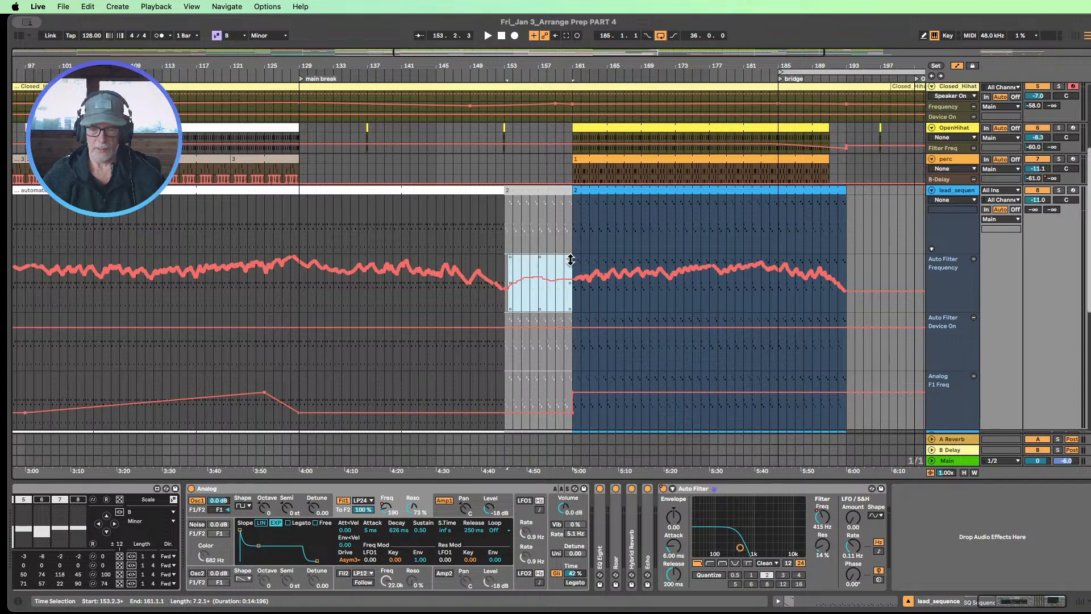
key("Delete")
left_click_drag(505, 263, 571, 267)
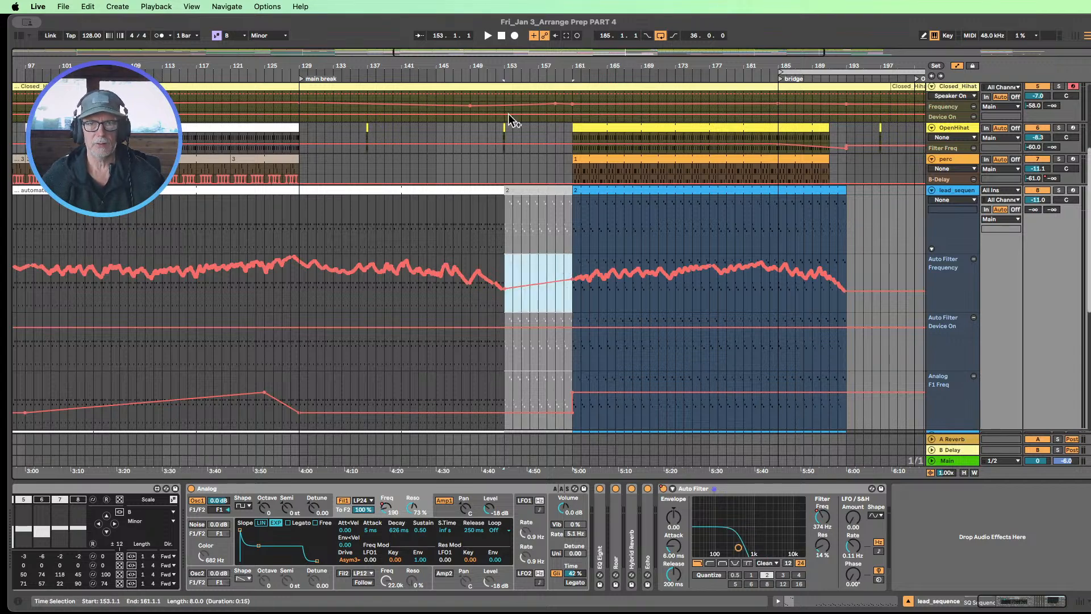
Step: Simplify the recorded Auto Filter Frequency envelope on lead_sequence from bar 129 to 153
left_click_drag(510, 70, 510, 23)
left_click_drag(449, 234, 533, 240)
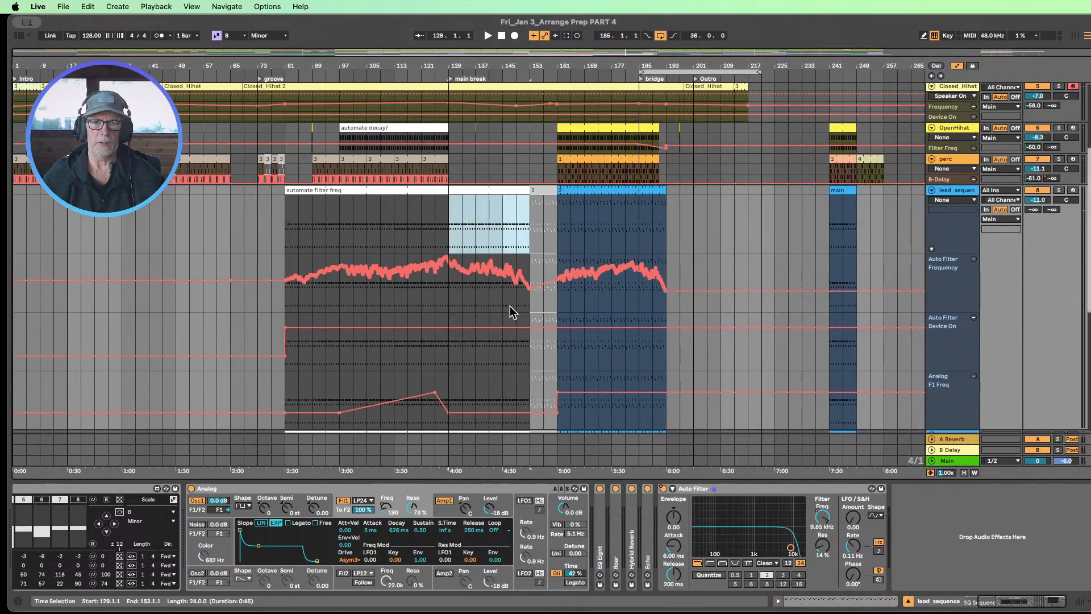
left_click_drag(447, 292, 530, 296)
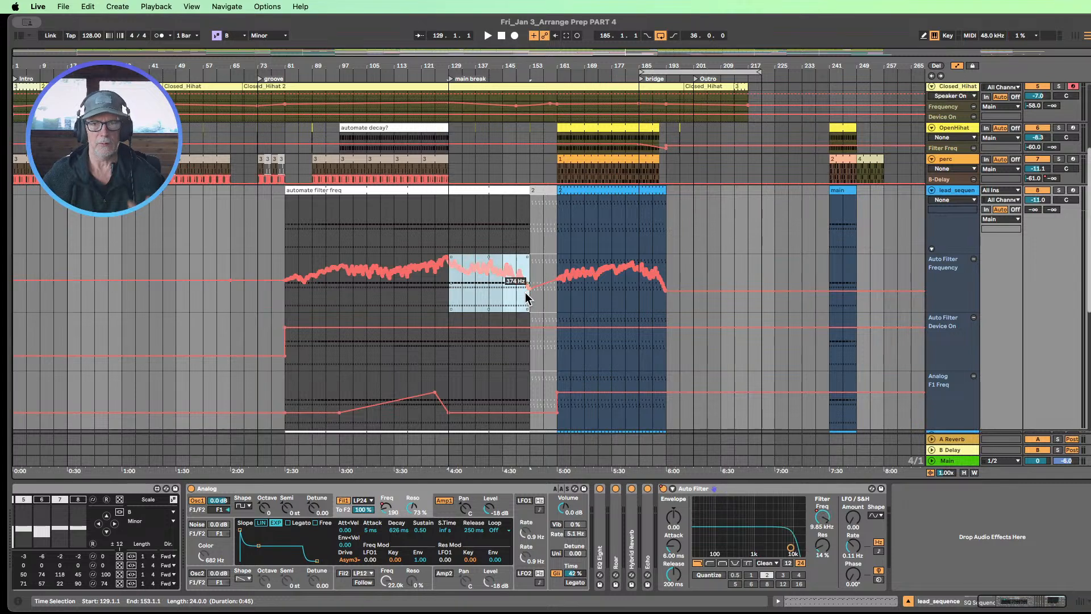
left_click_drag(491, 67, 410, 257)
right_click(273, 286)
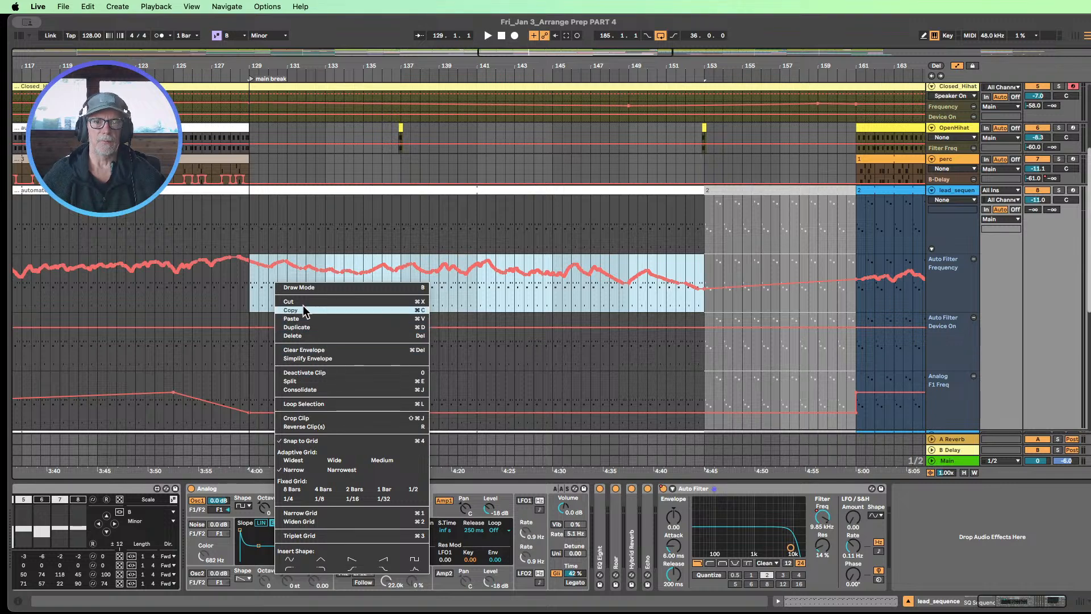
left_click(246, 277)
left_click_drag(246, 277, 448, 277)
left_click_drag(705, 302, 251, 292)
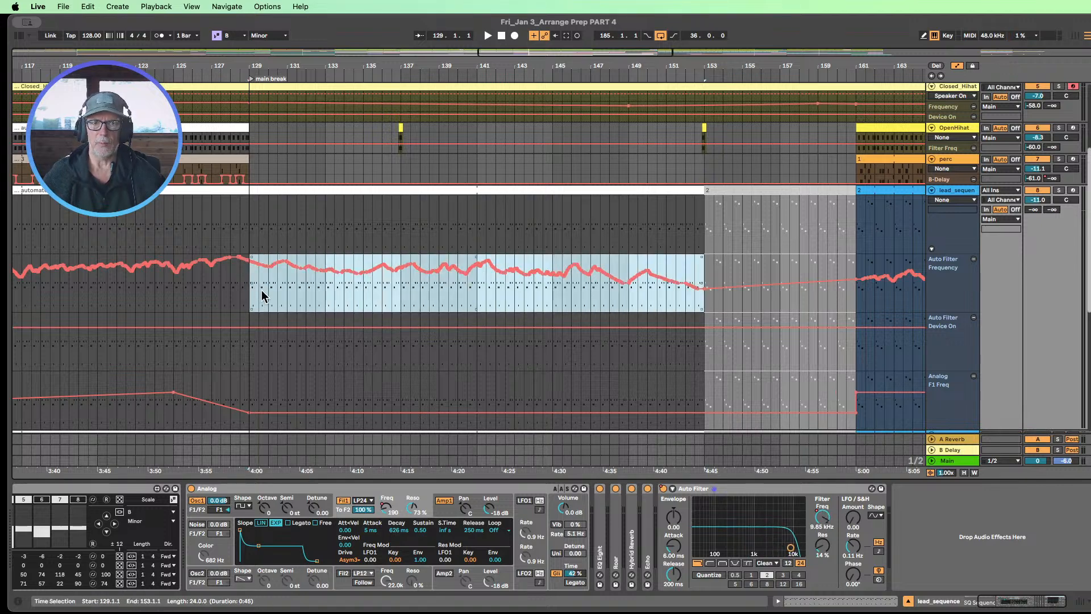
right_click(290, 284)
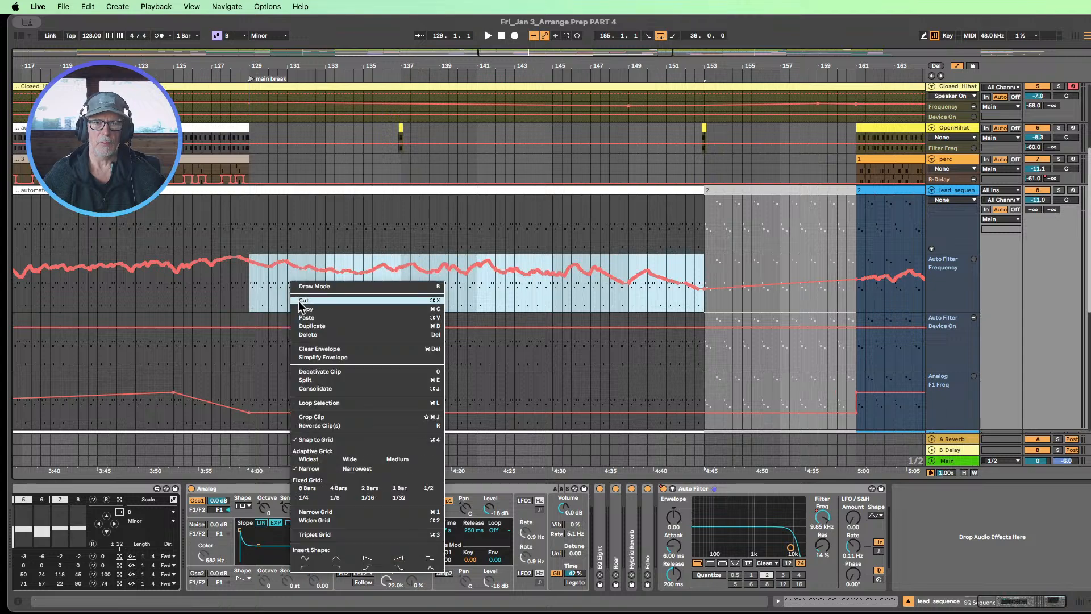
left_click(340, 357)
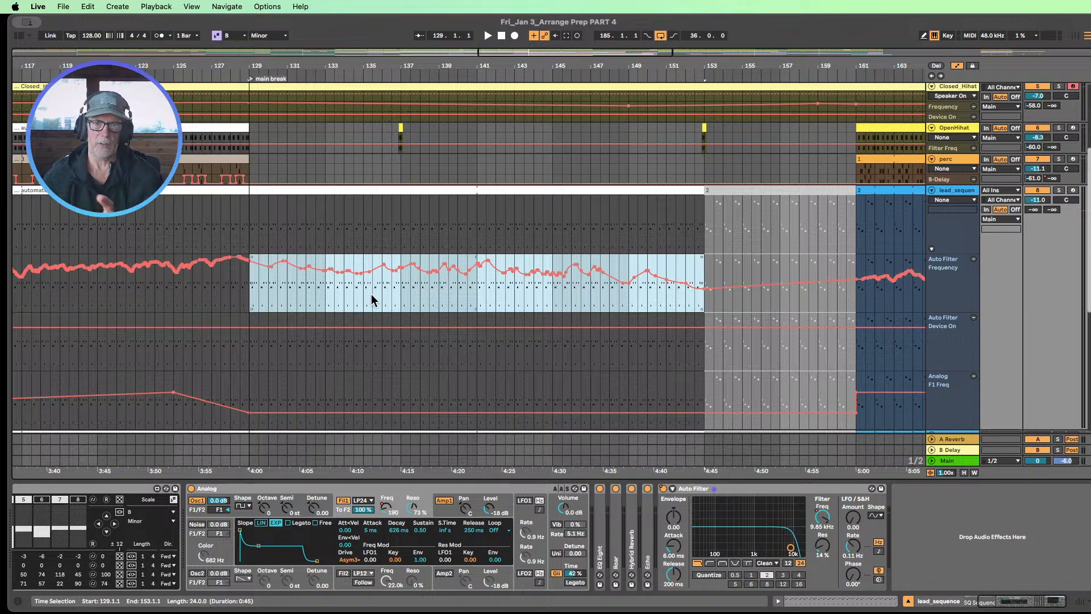
mouse_move(517, 67)
left_mouse_down()
mouse_move(518, 97)
mouse_move(518, 67)
left_mouse_up()
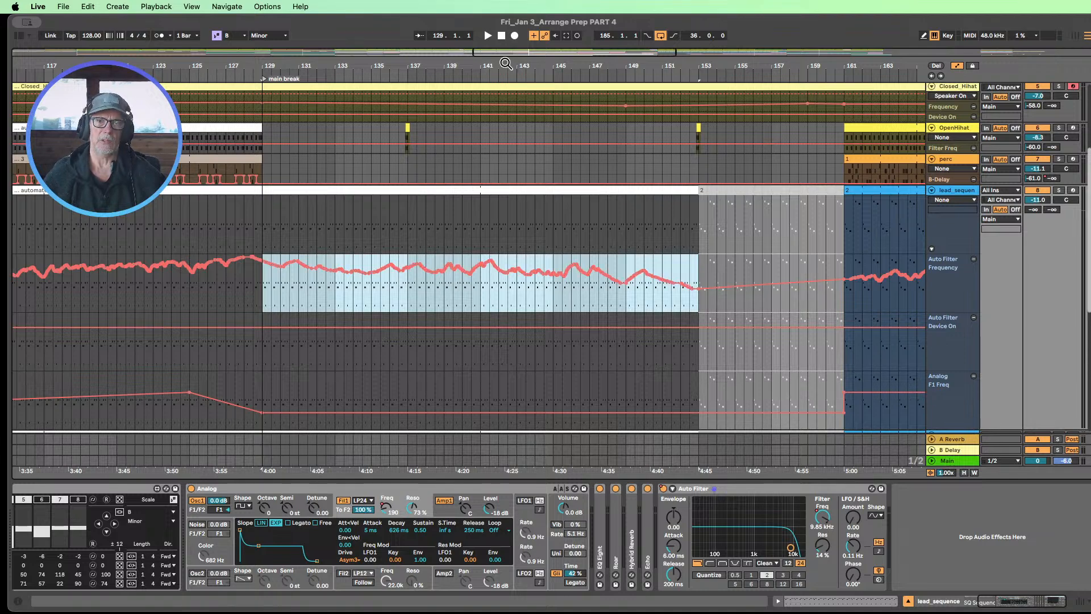
left_click_drag(508, 67, 494, 50)
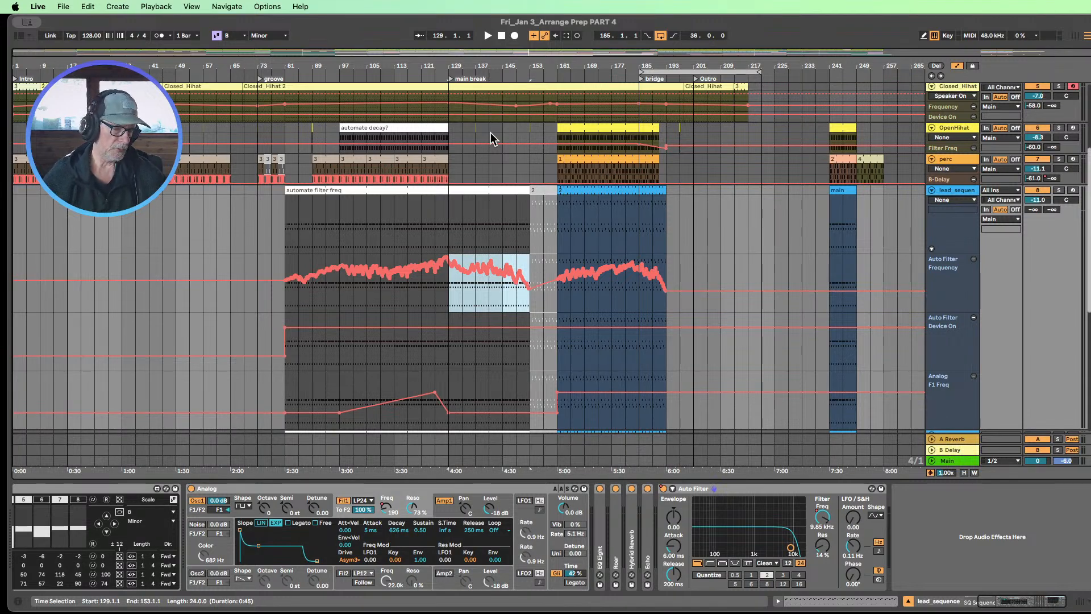
Step: Look over the Kick and bass tracks in Session View and return the playback position to bar 1
scroll(485, 223, "up", 5)
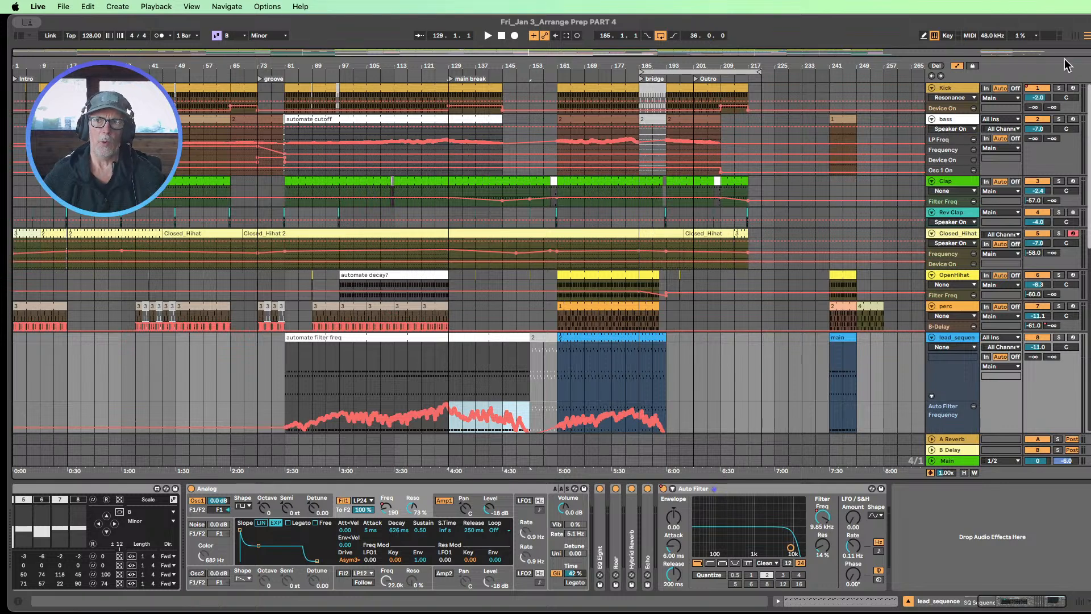
left_click(1076, 38)
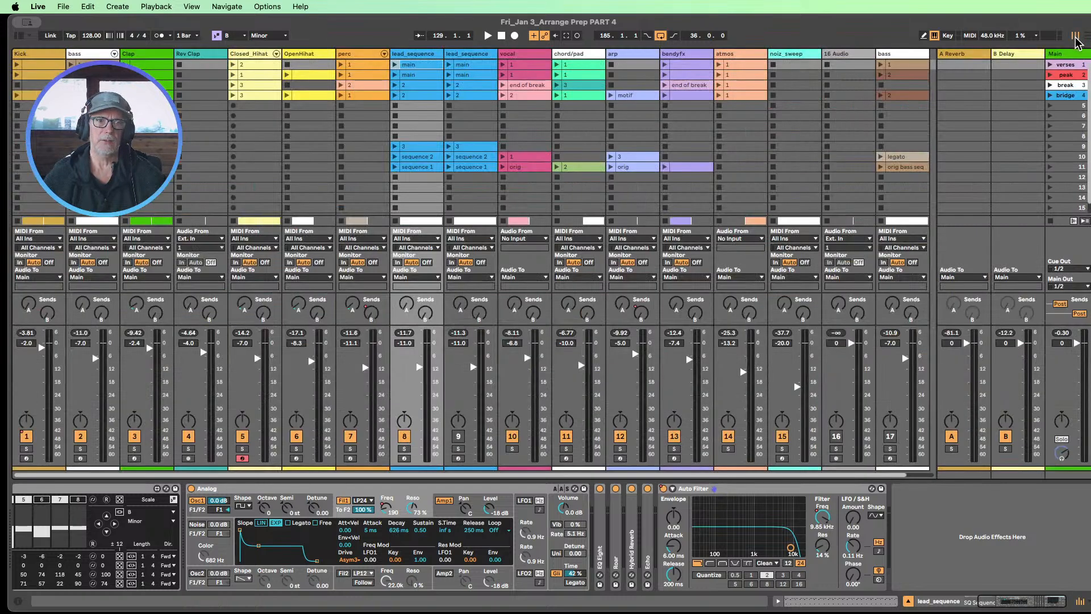
left_click(32, 54)
left_click(88, 54)
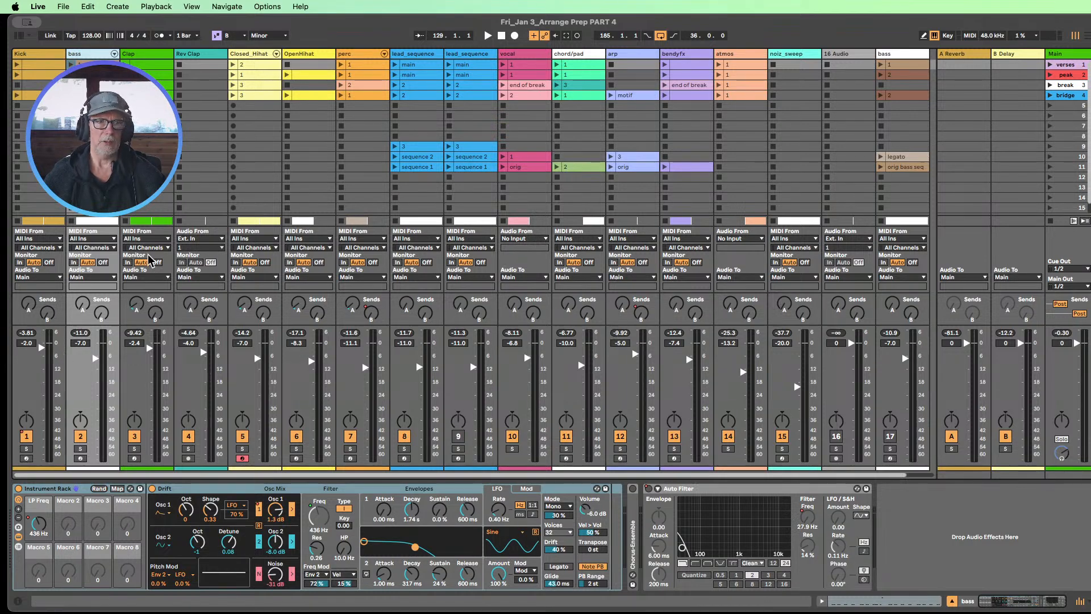
left_click(502, 35)
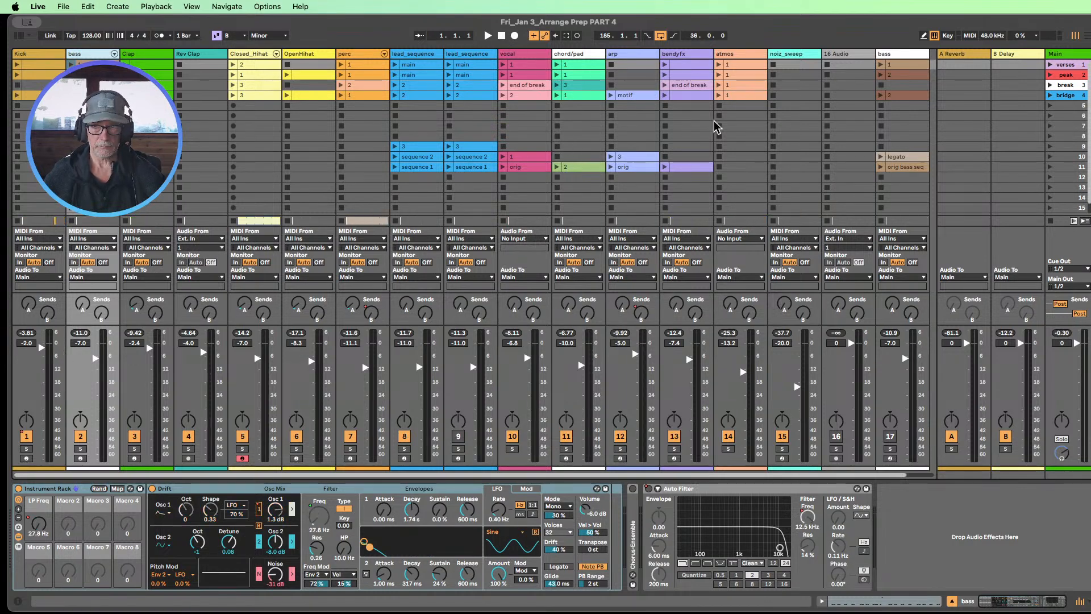
left_click(1085, 38)
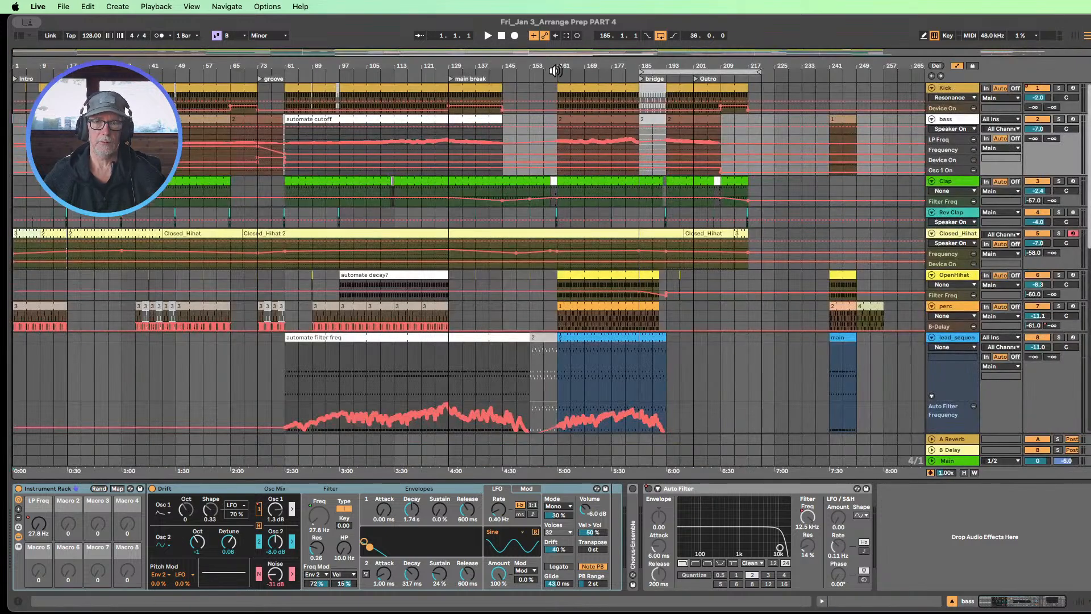
Step: Loop eight bars from bar 161 and play that section with only the Kick and bass tracks soloed
left_click(556, 71)
left_click_drag(579, 146, 563, 95)
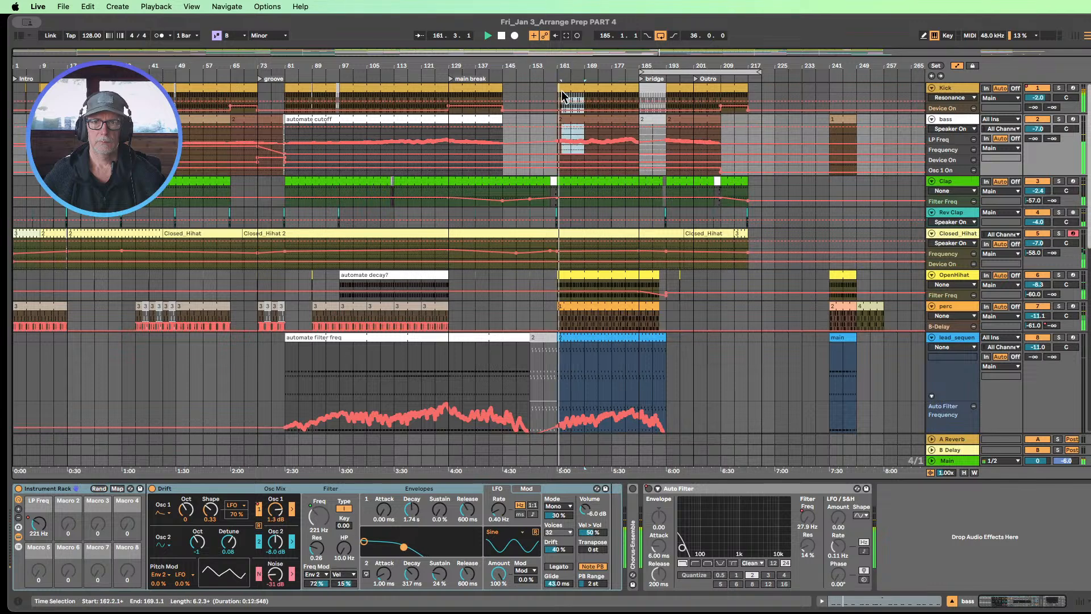
left_click(562, 89)
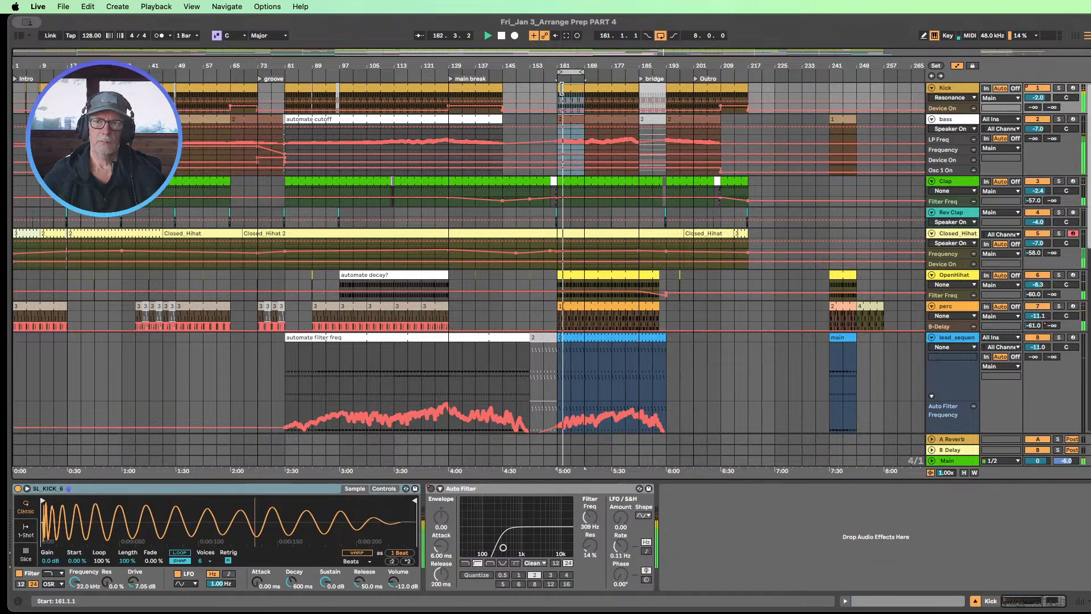
left_click(1059, 87)
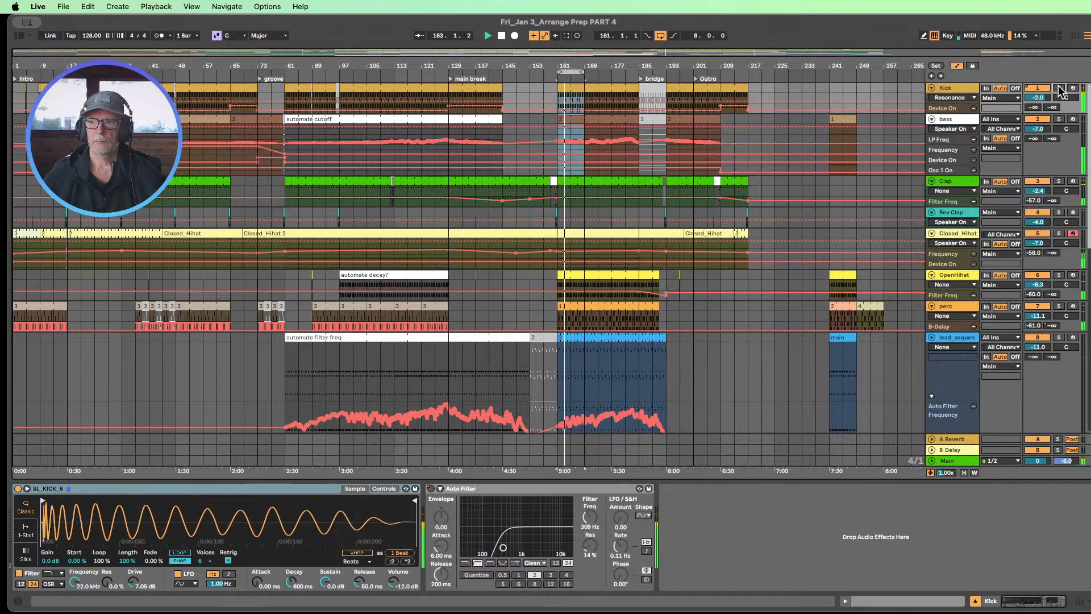
left_click(1060, 119)
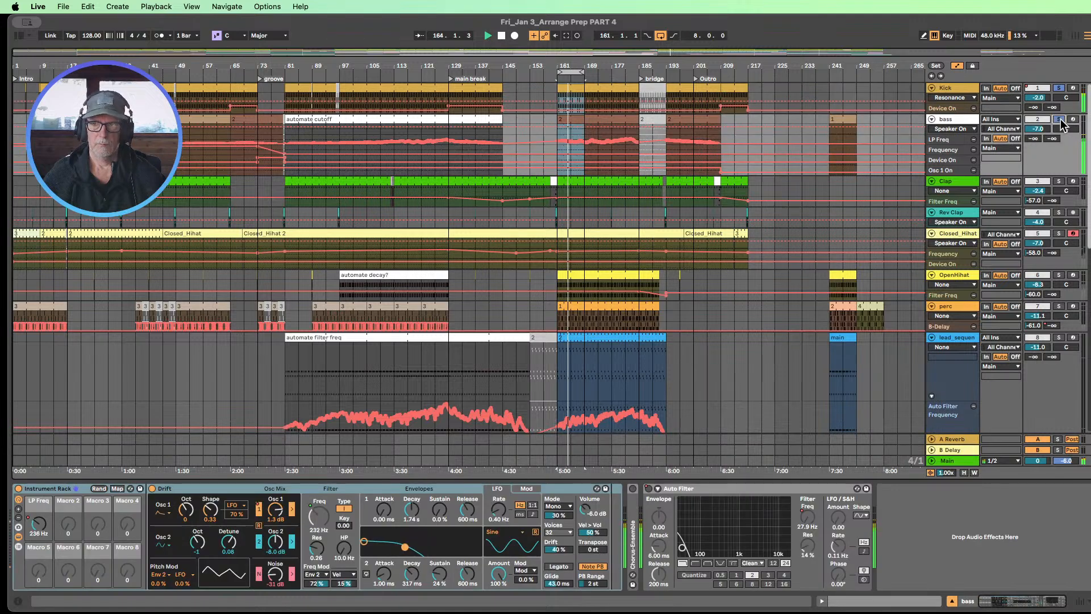
left_click(502, 36)
Step: Enlarge the Kick and bass tracks at bar 161 and examine how the bass notes line up with the kick hits
left_click_drag(575, 63, 575, 108)
left_click_drag(963, 110, 950, 343)
left_click_drag(491, 64, 491, 97)
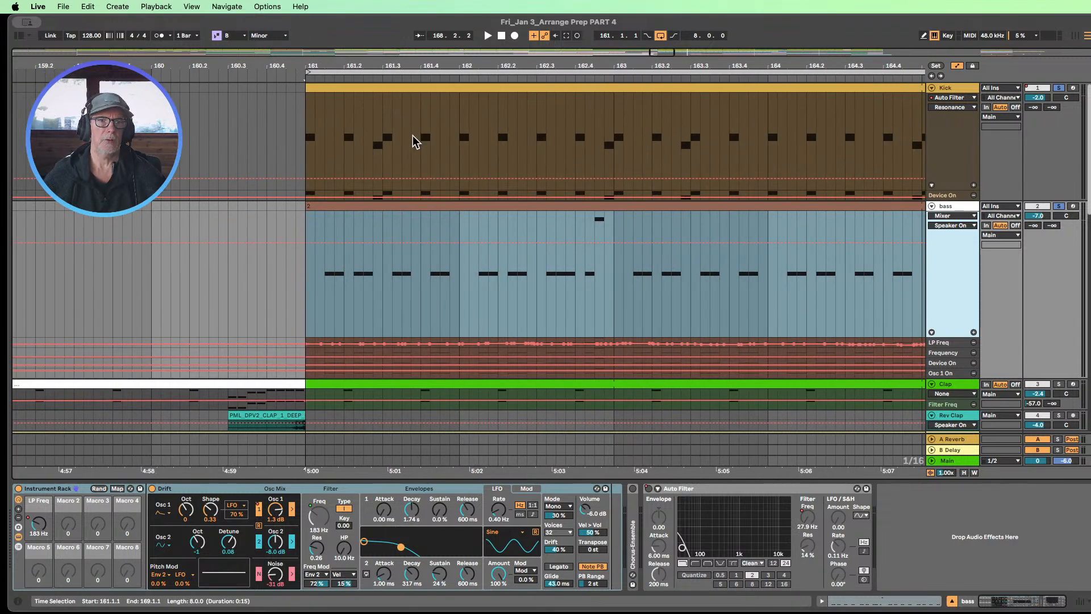
left_click_drag(325, 237, 340, 138)
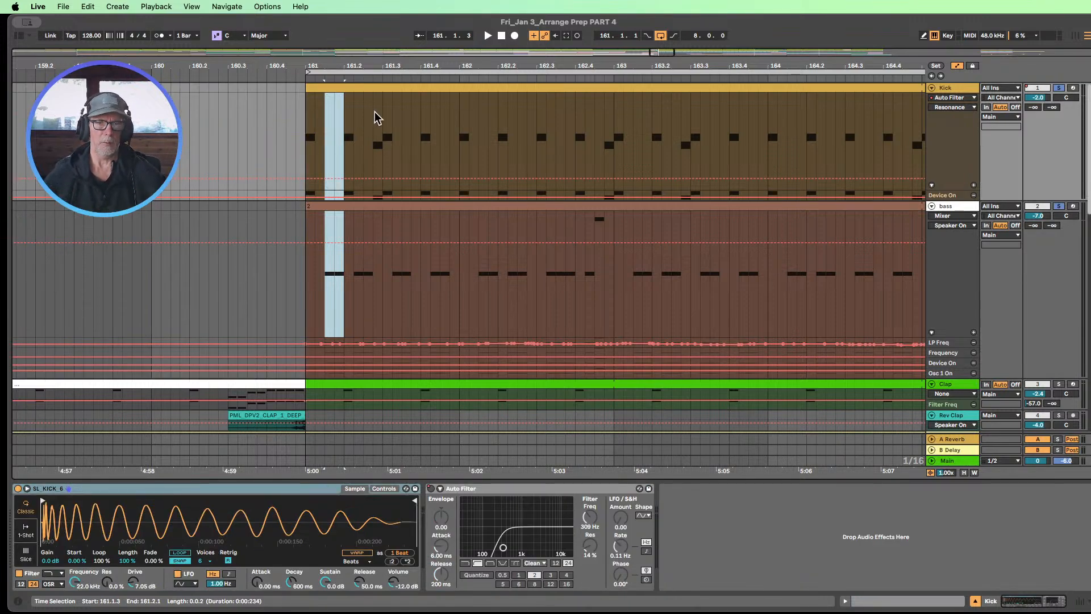
left_click_drag(364, 65, 261, 85)
left_click_drag(282, 146, 306, 187)
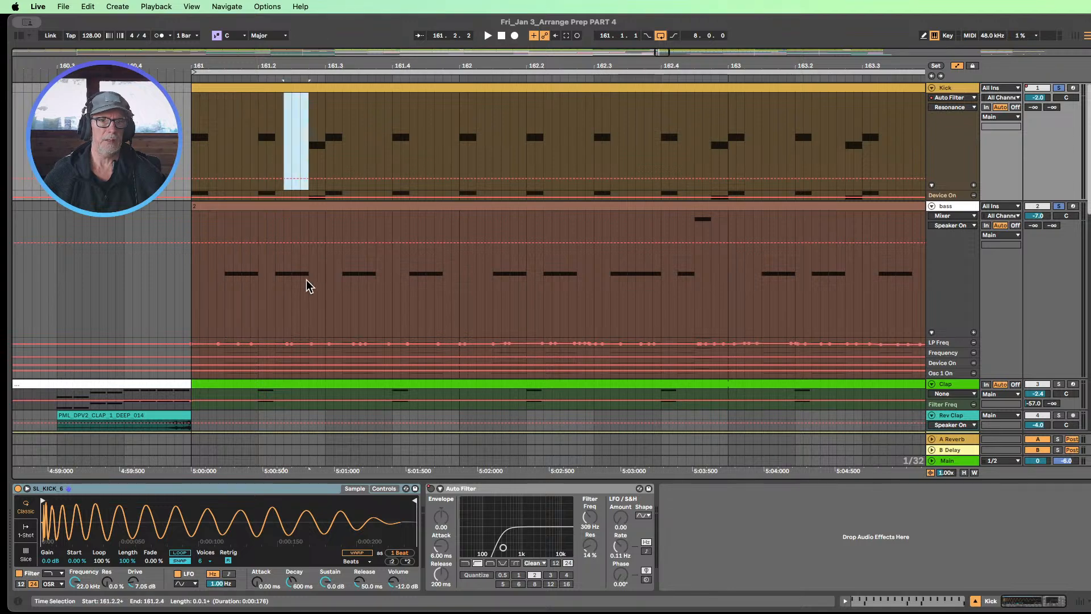
left_click_drag(307, 291, 276, 149)
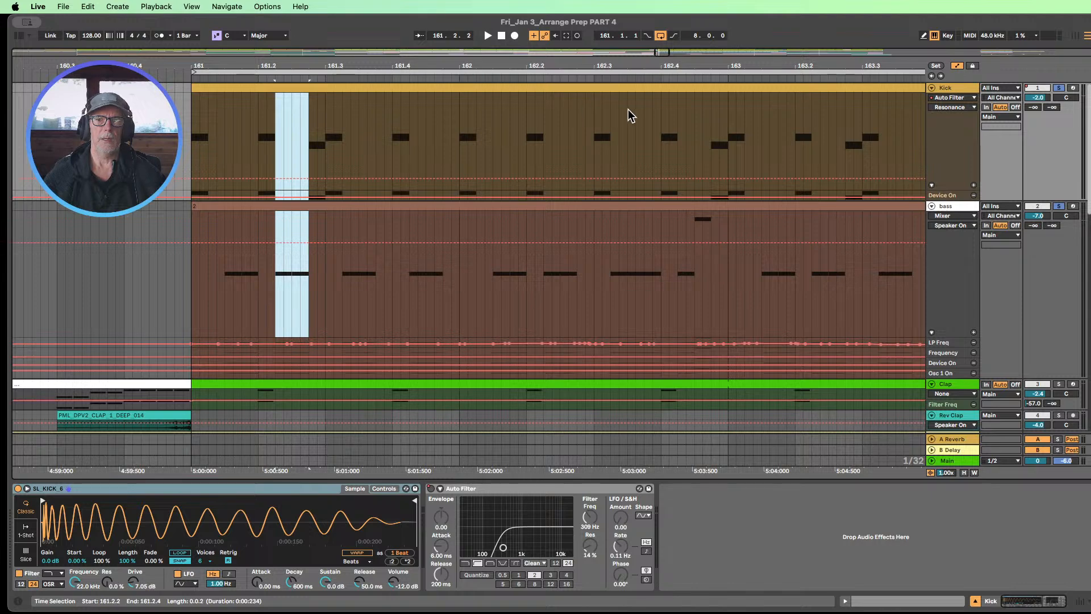
mouse_move(635, 66)
left_mouse_down()
mouse_move(623, 66)
mouse_move(634, 45)
left_mouse_up()
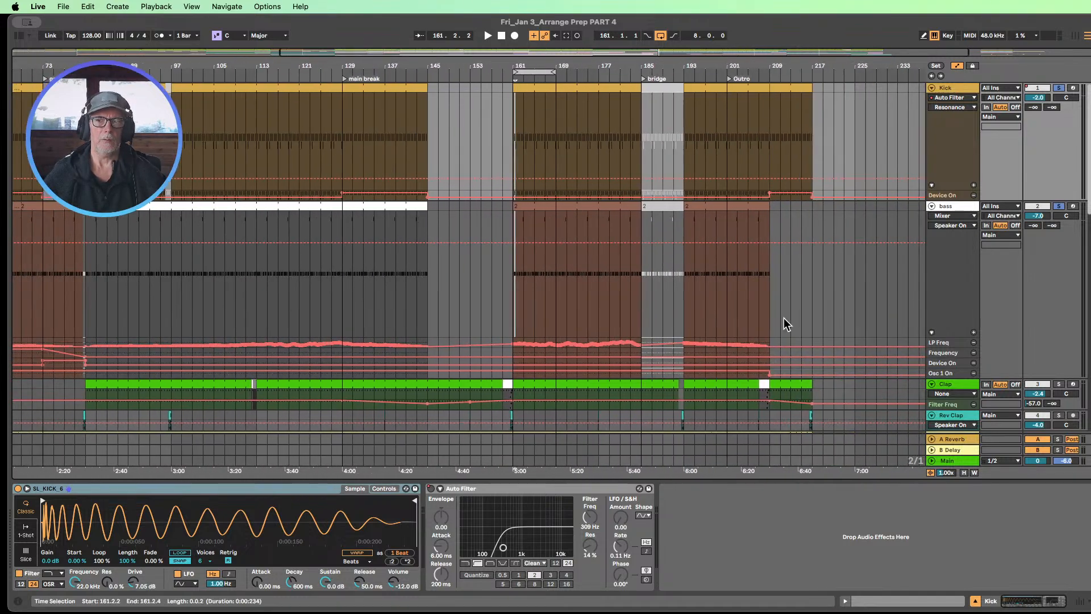
Step: Hide the device view and optimize the track heights with the whole arrangement length in view
left_click(976, 602)
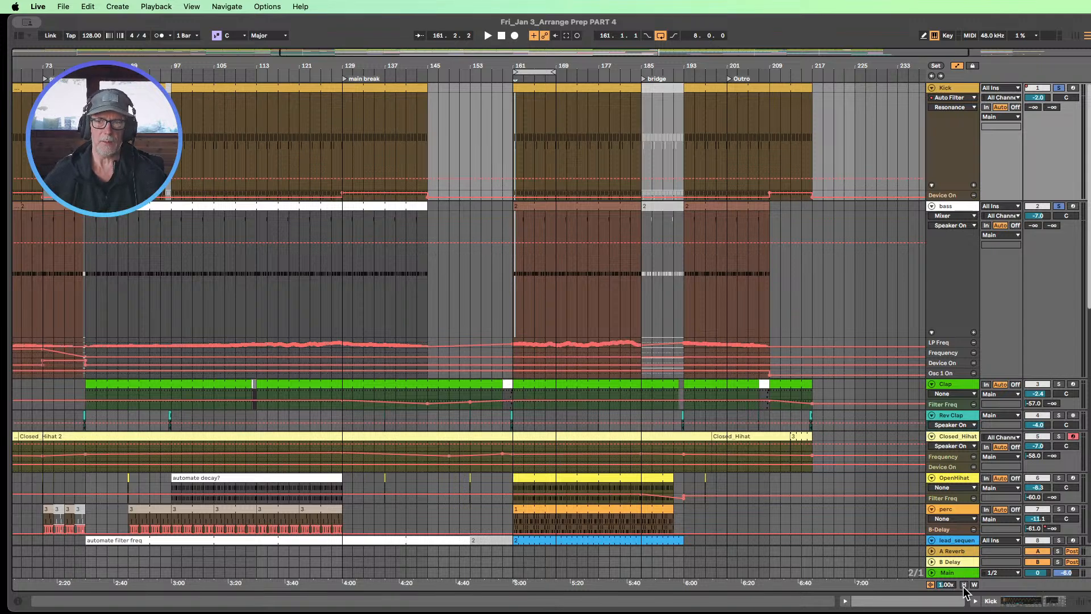
left_click(964, 584)
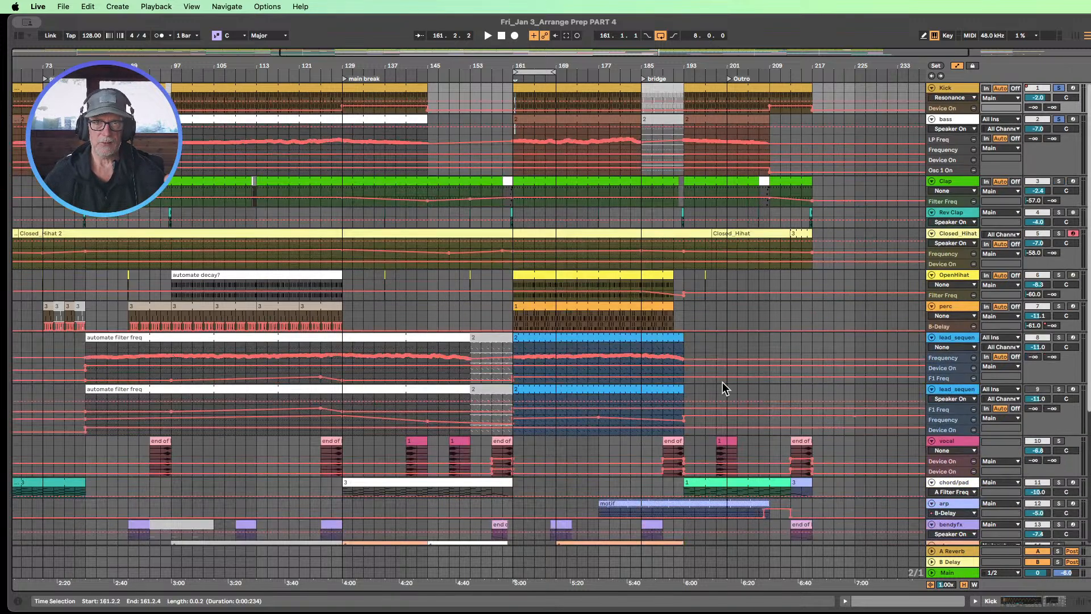
left_click_drag(531, 66, 569, 43)
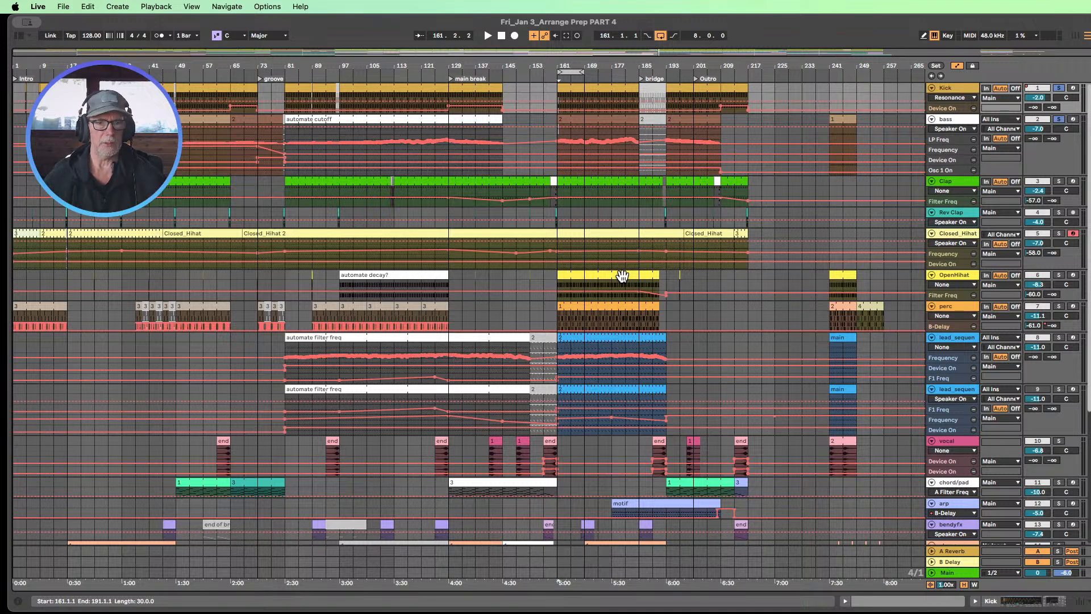
left_click(965, 585)
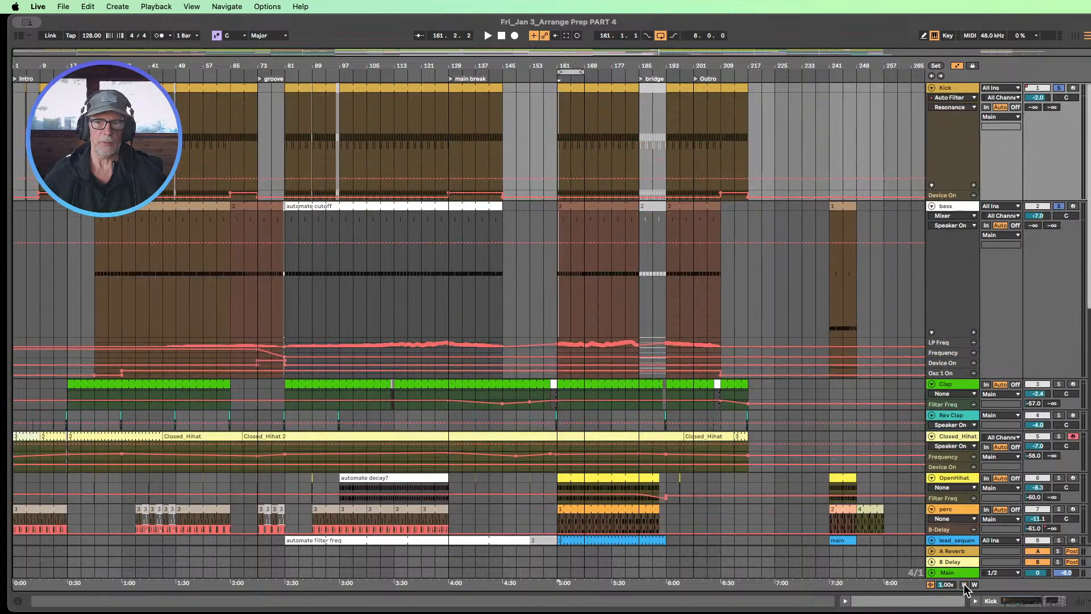
left_click(965, 585)
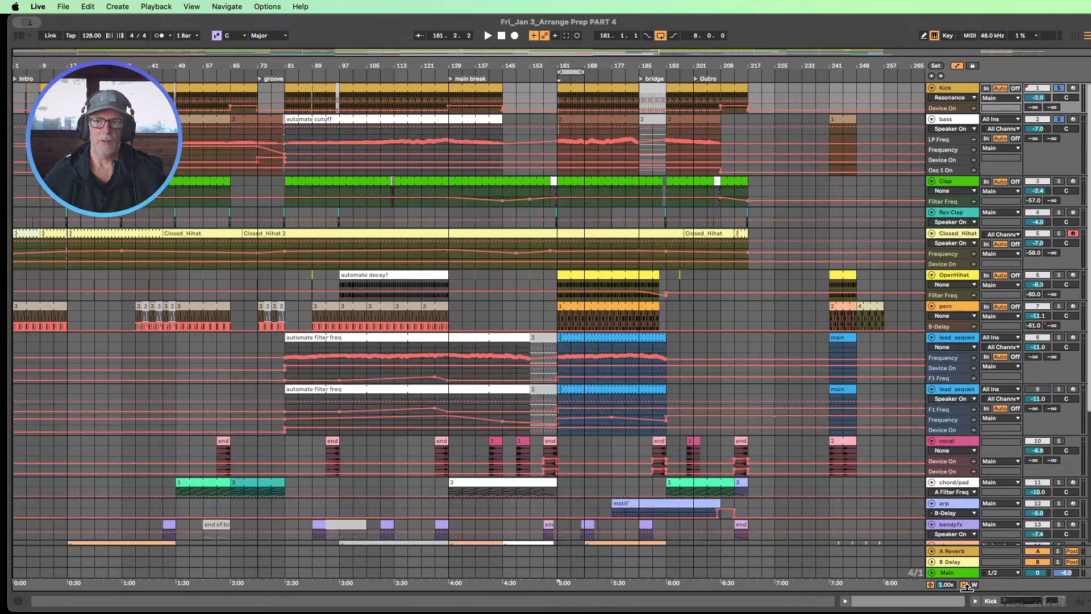
Step: Hide the automation lanes and delete the duplicate bass track, number 17
left_click(957, 65)
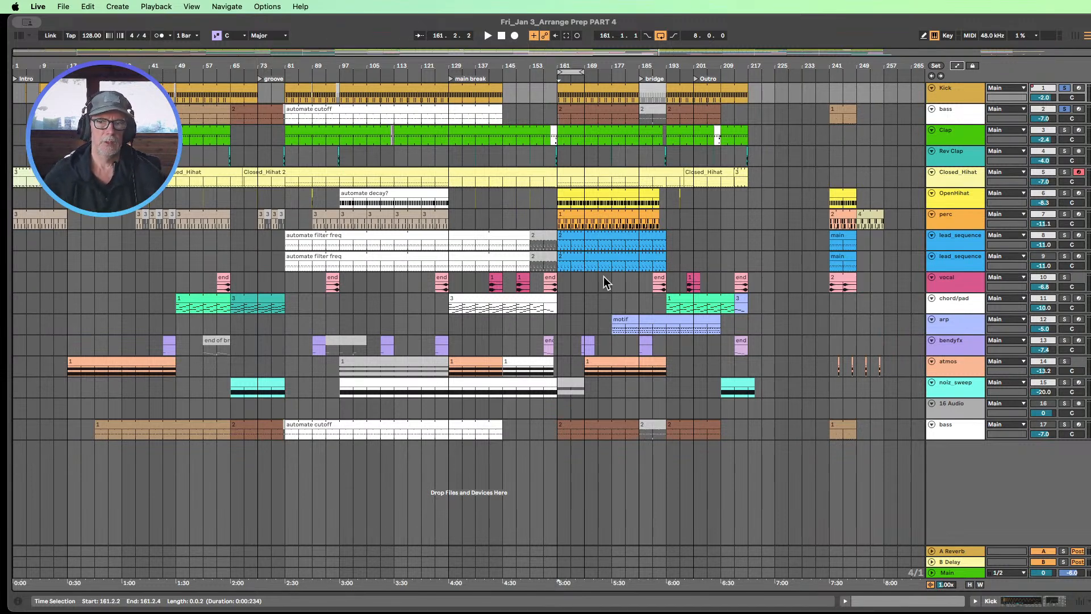
left_click(960, 427)
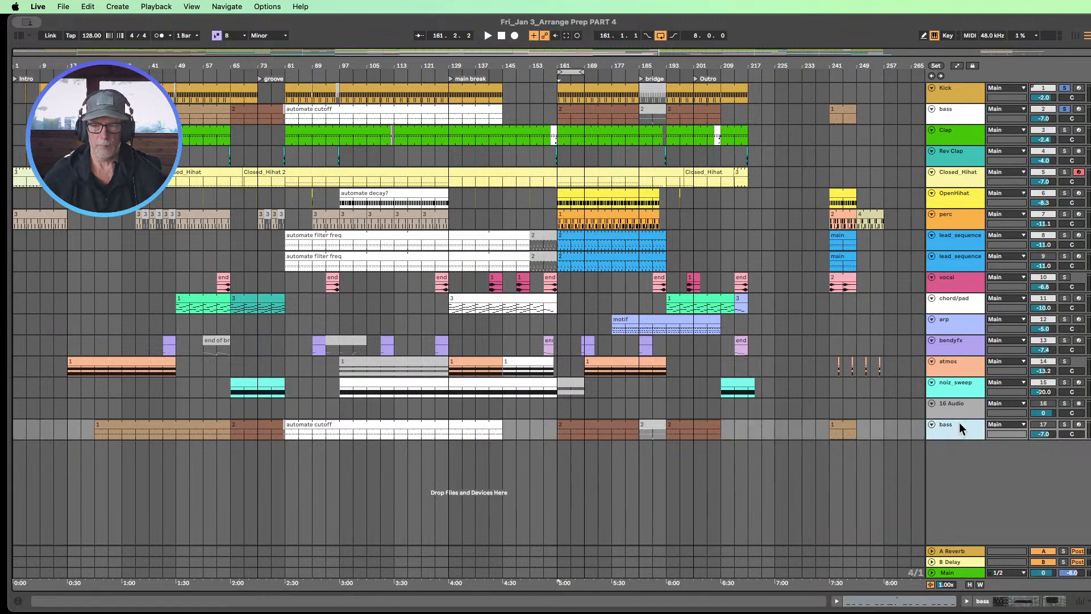
key("Delete")
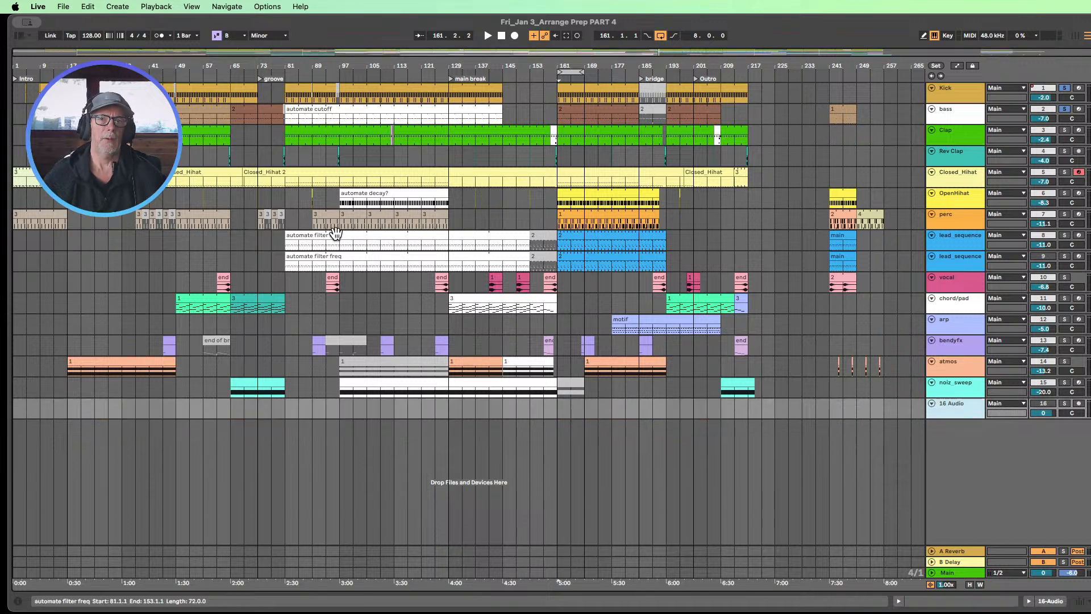
Step: Delete the duplicate lead_sequence track, number 9, and show the automation lanes again
left_click(960, 265)
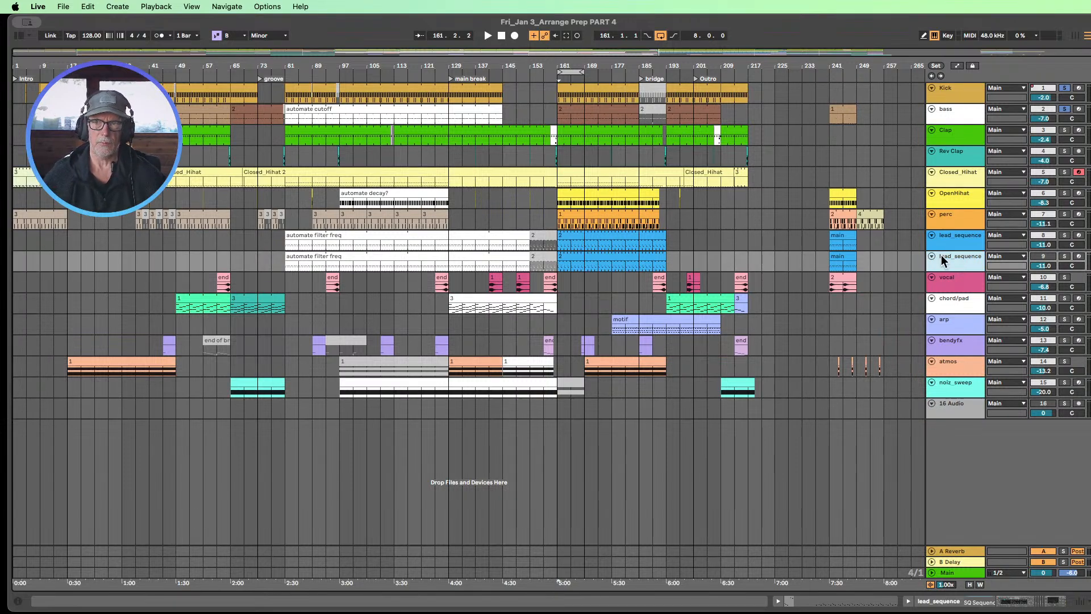
key("Delete")
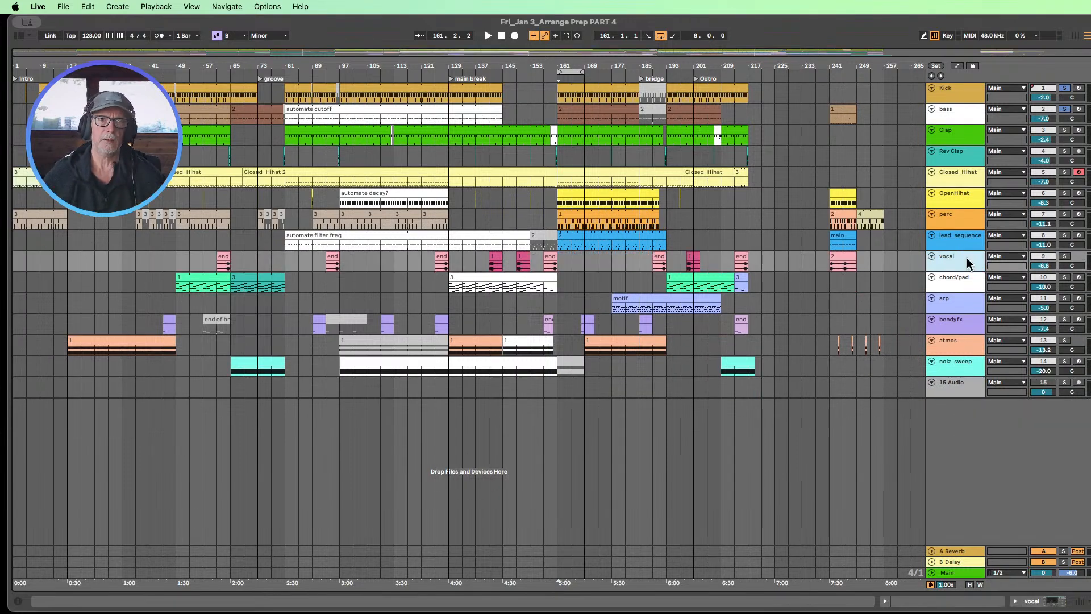
left_click(958, 65)
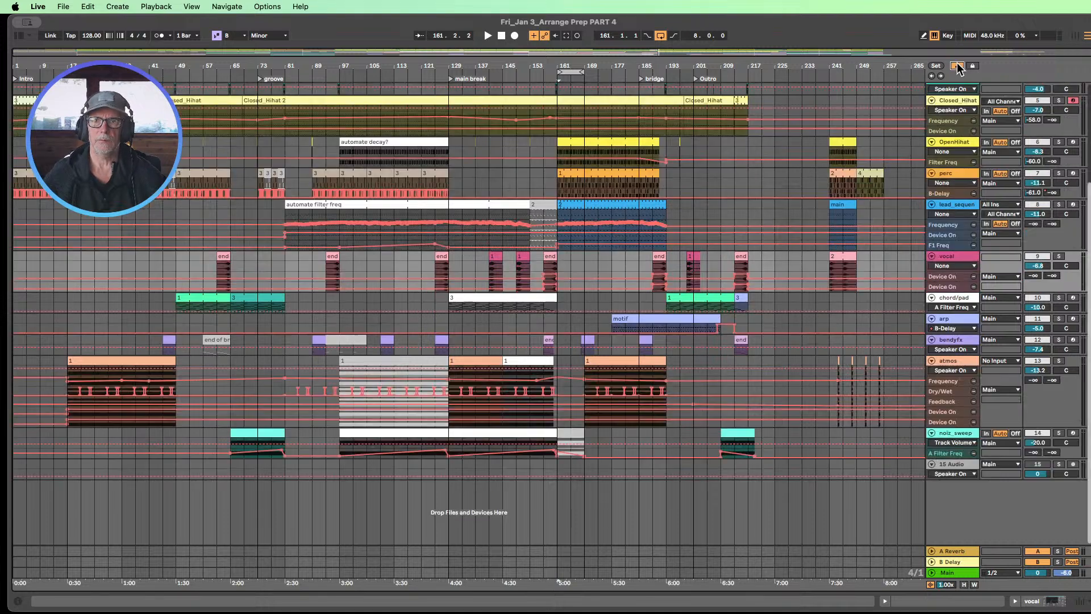
scroll(853, 216, "up", 2)
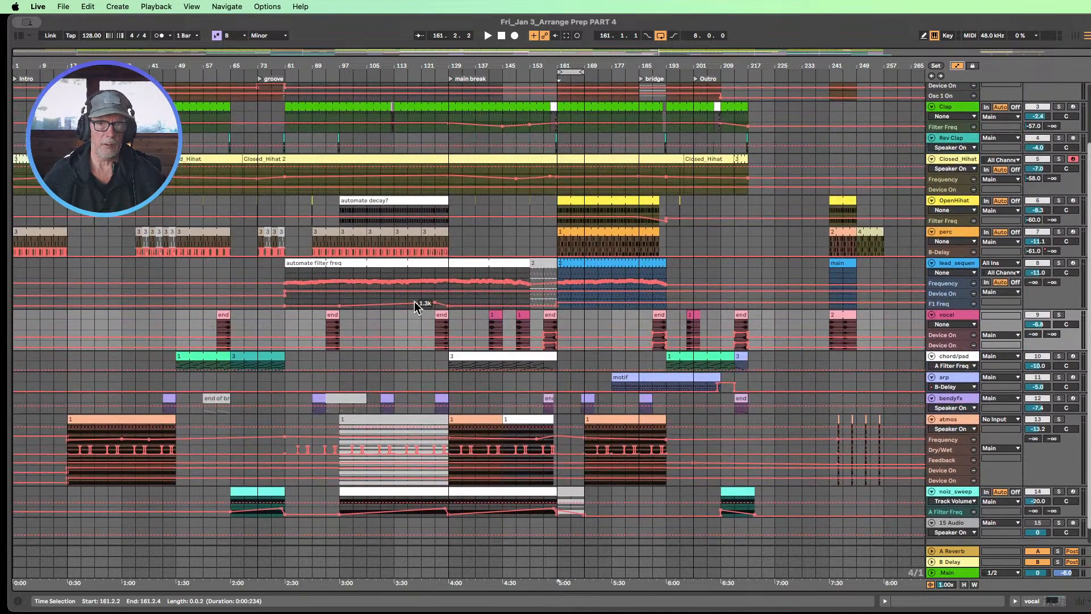
scroll(403, 341, "up", 2)
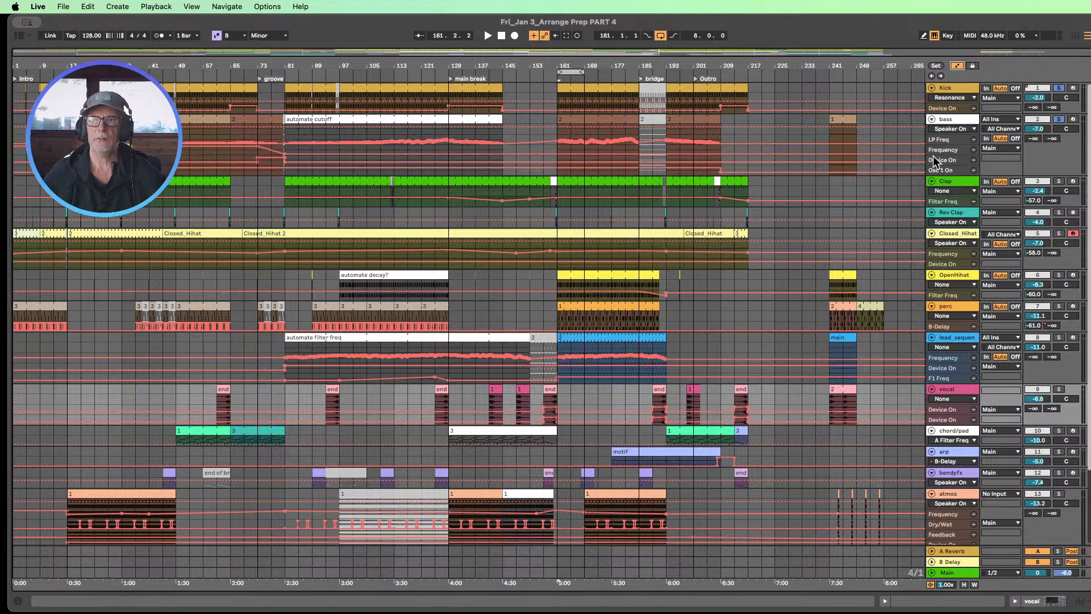
Step: Collapse the bass and chord/pad tracks and turn off the Kick and bass solos
left_click(932, 119)
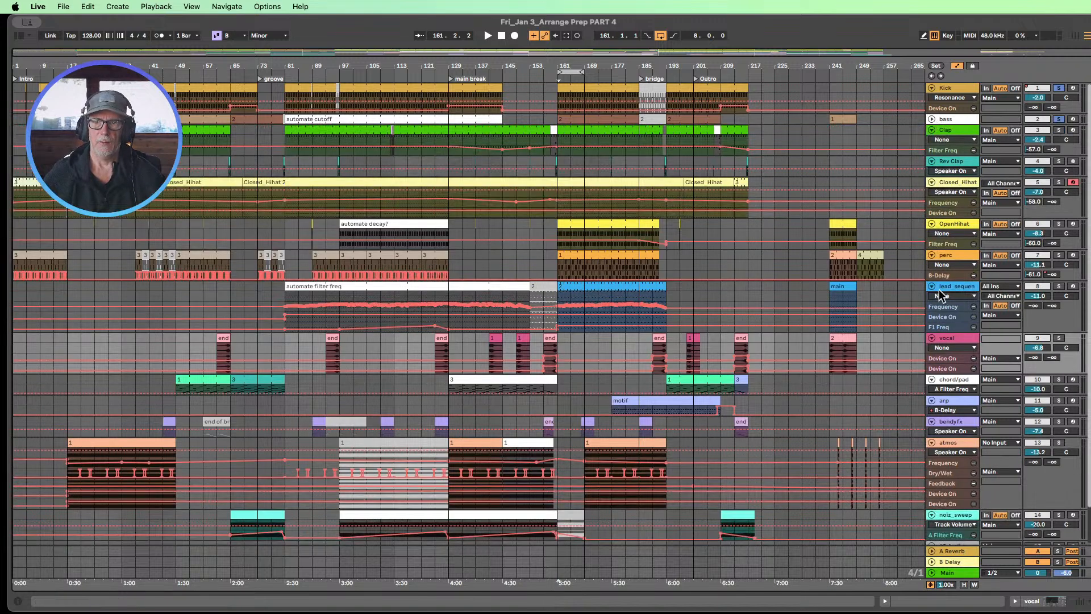
left_click(932, 378)
left_click(1059, 88)
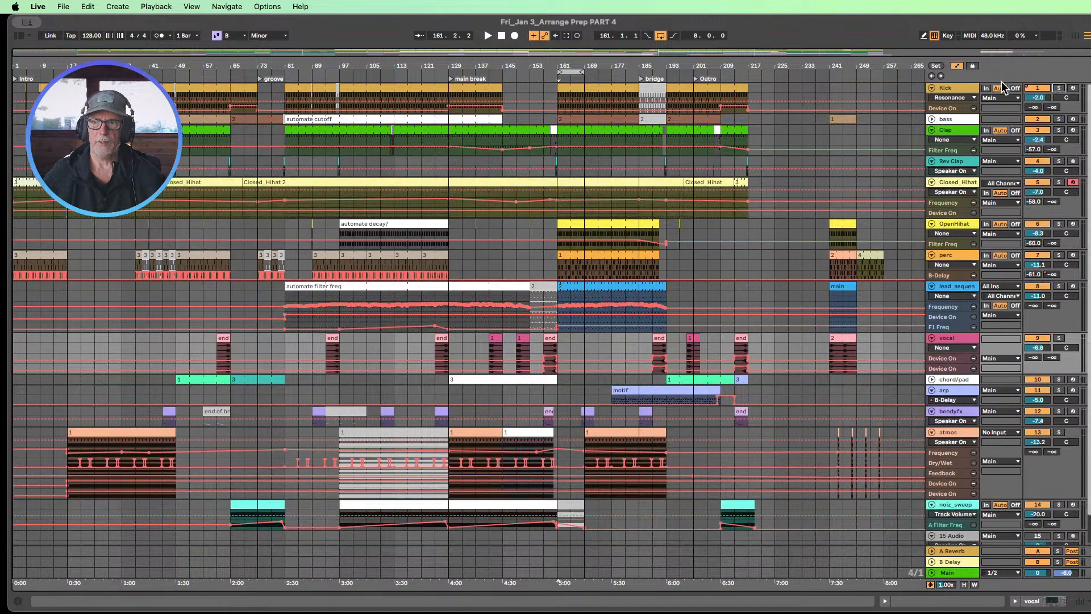
Step: Hide the automation lanes and enlarge the chord/pad track, selecting the empty perc span from bar 129 to 161
left_click(957, 66)
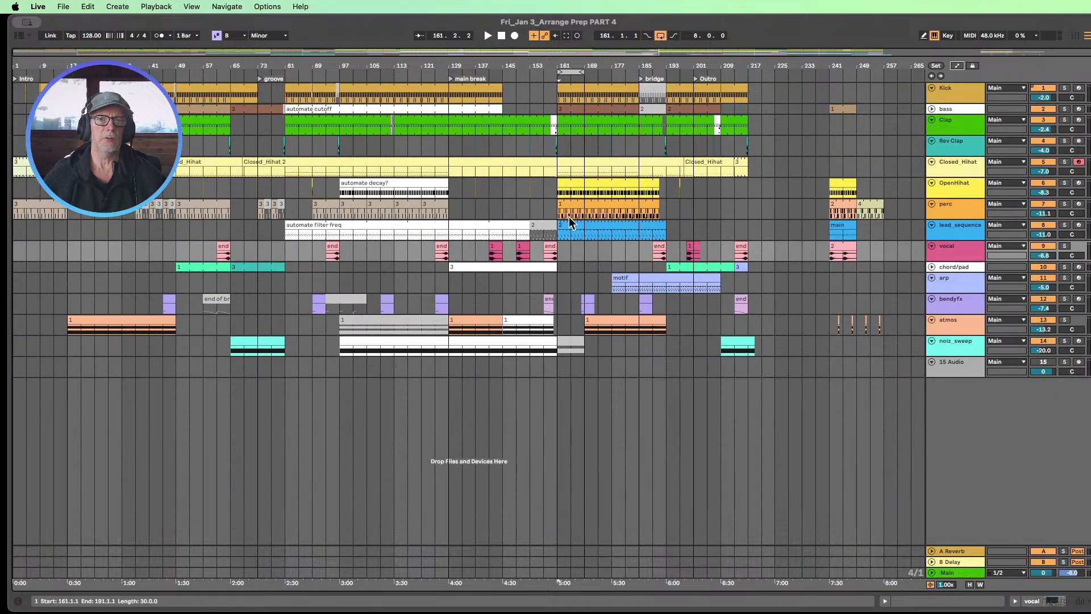
left_click(316, 230)
left_click(380, 191)
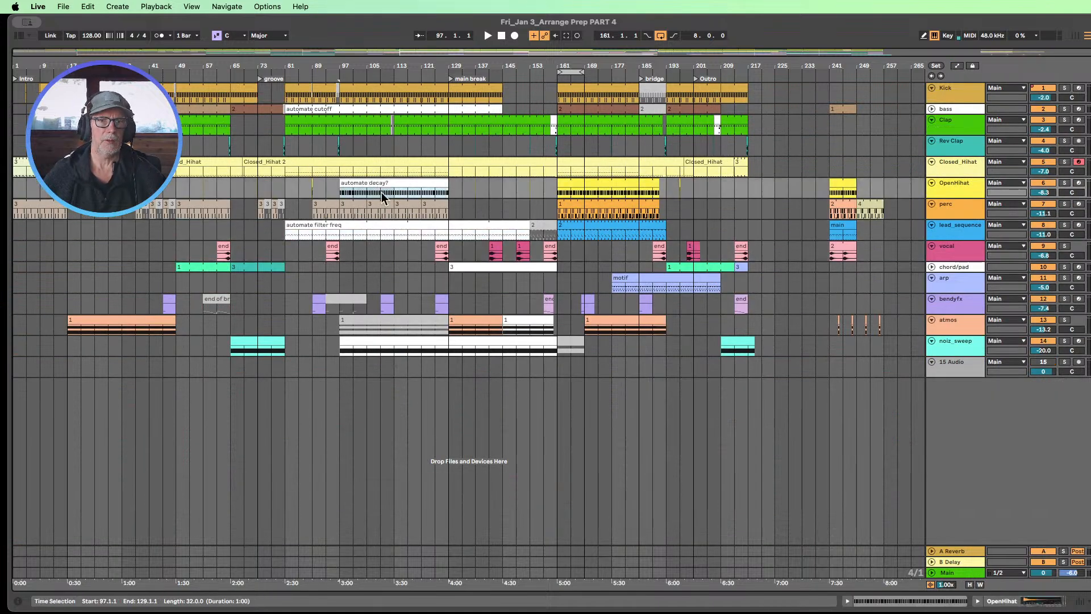
left_click(932, 268)
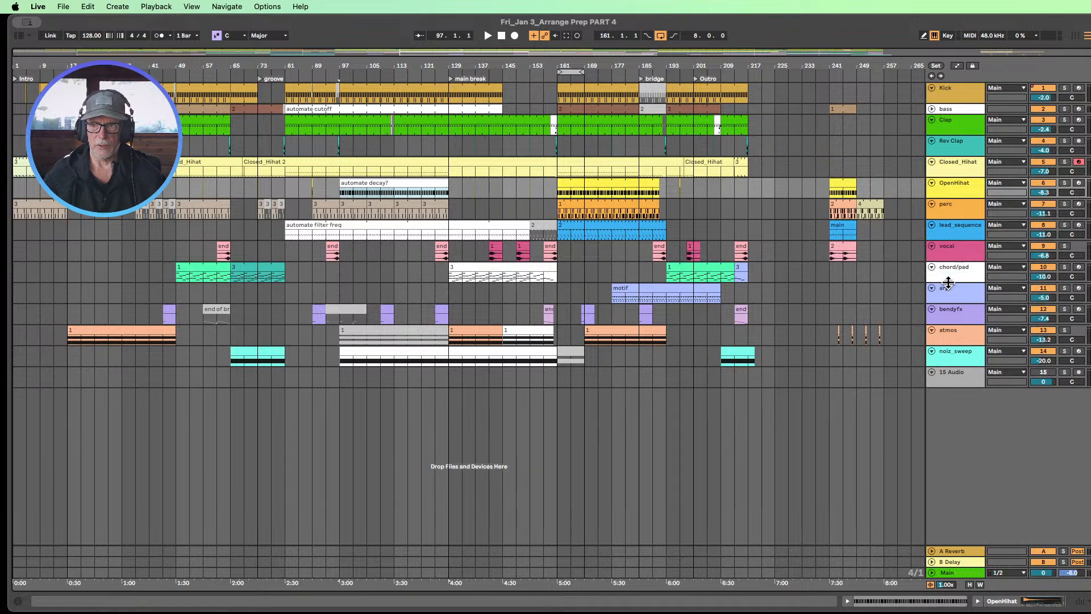
left_click_drag(953, 282, 956, 332)
left_click(490, 295)
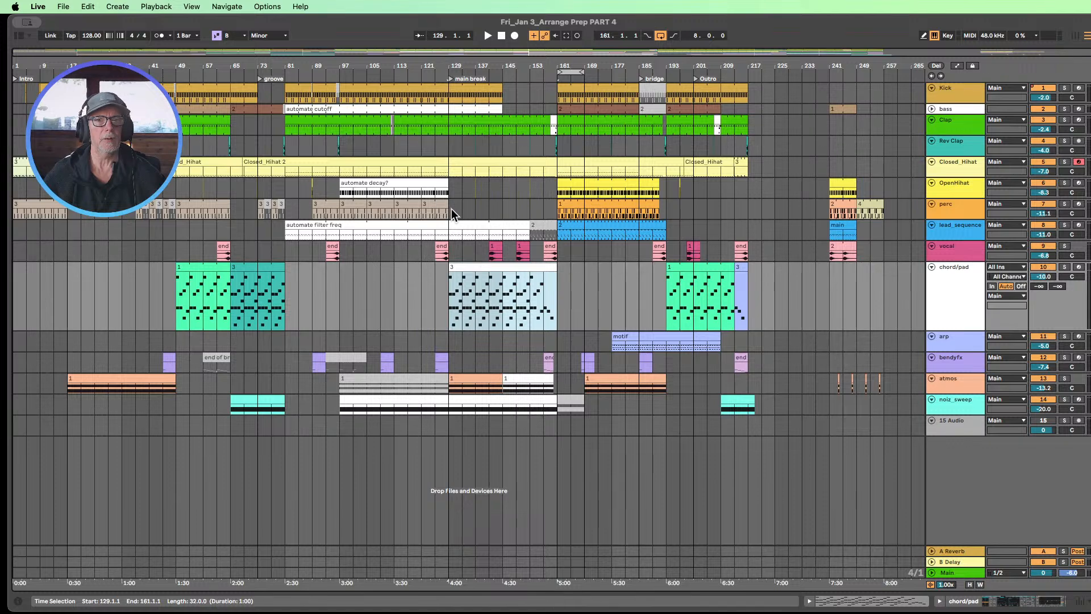
left_click_drag(451, 209, 557, 209)
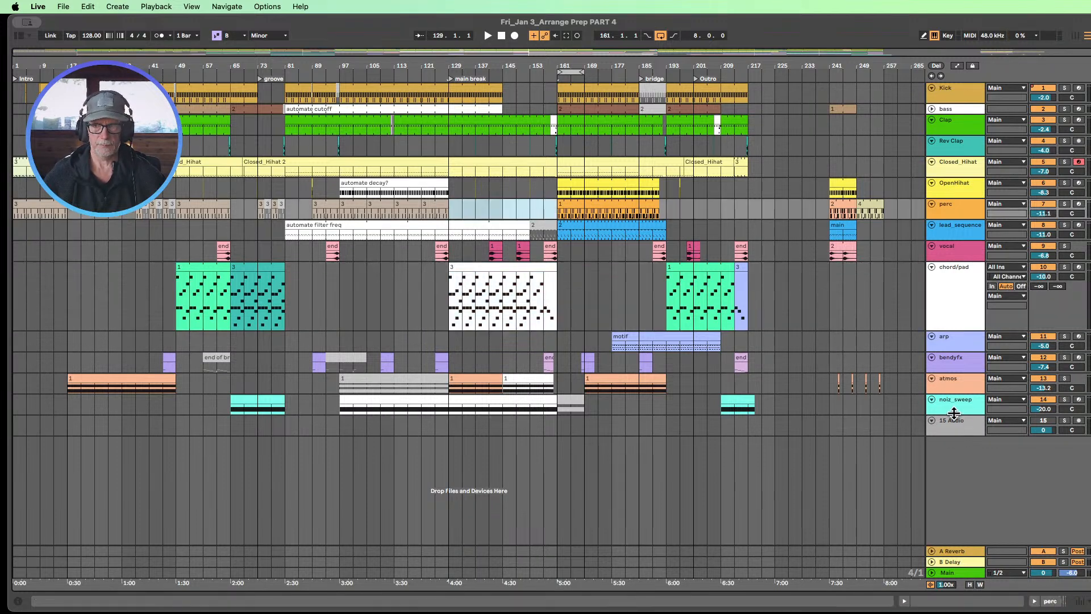
Step: Enlarge the noiz_sweep track and, with automation shown, its A Filter Freq lane
left_click_drag(953, 413, 961, 449)
left_click(957, 66)
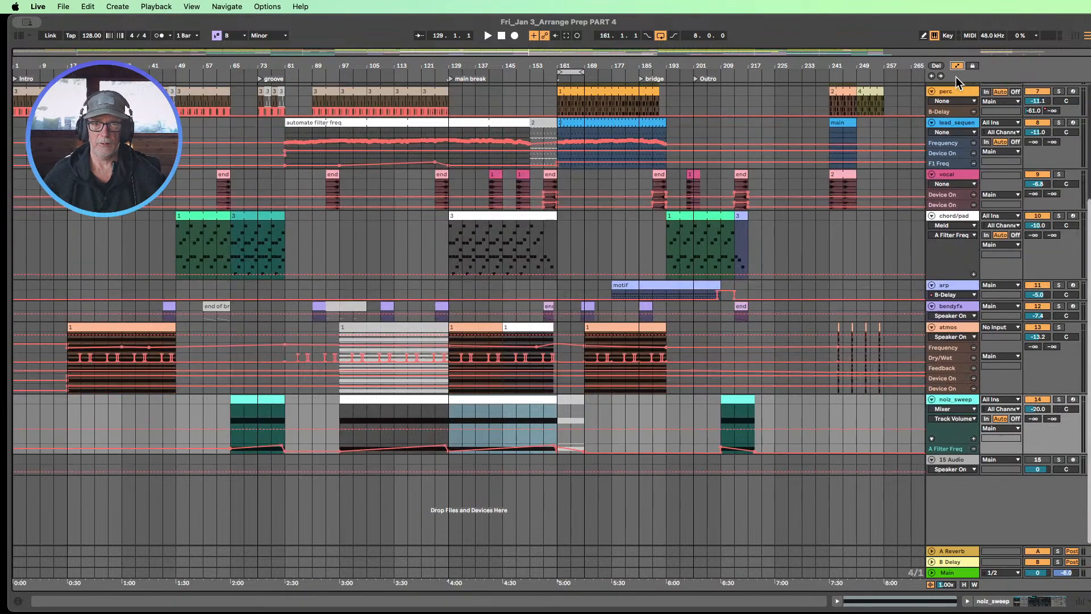
left_click(940, 449)
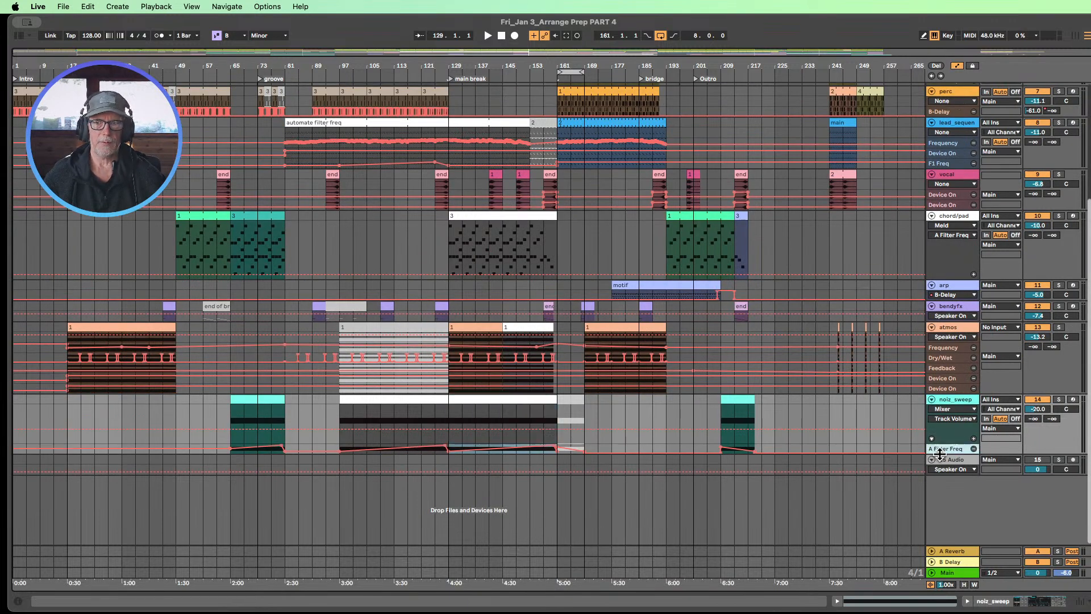
left_click_drag(939, 453, 941, 512)
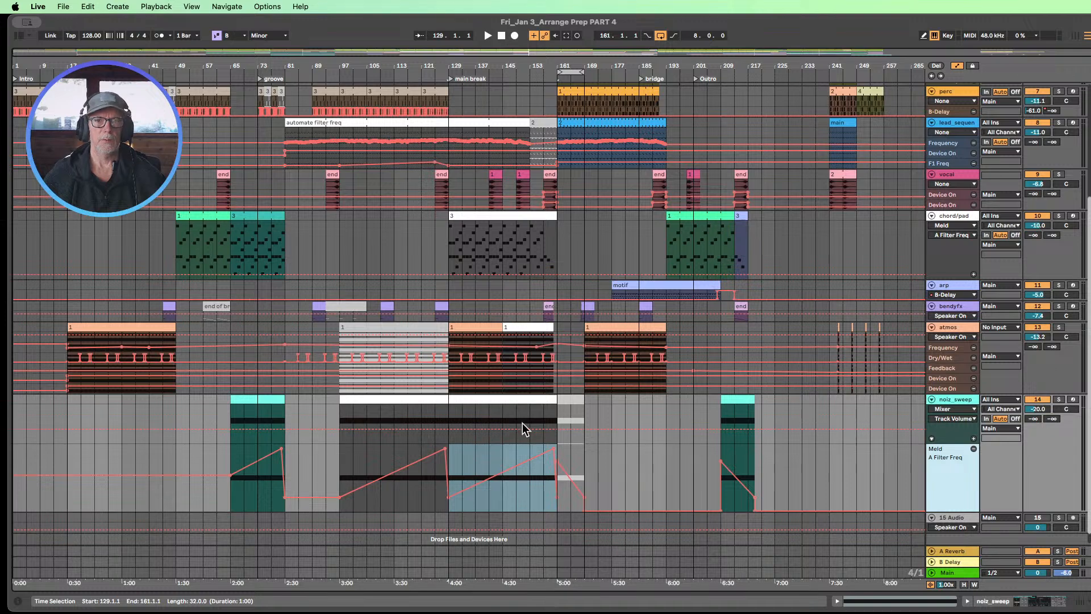
Step: Enlarge the Auto Filter Frequency automation lanes of the lead_sequence and atmos tracks
mouse_move(948, 149)
left_mouse_down()
mouse_move(950, 191)
mouse_move(954, 168)
left_mouse_up()
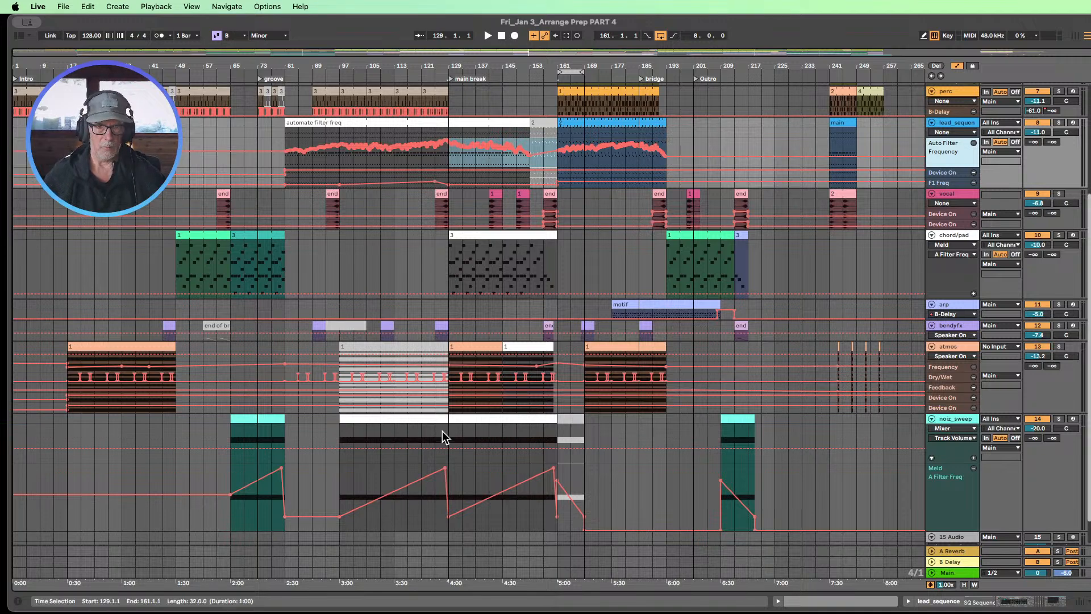
left_click(516, 346)
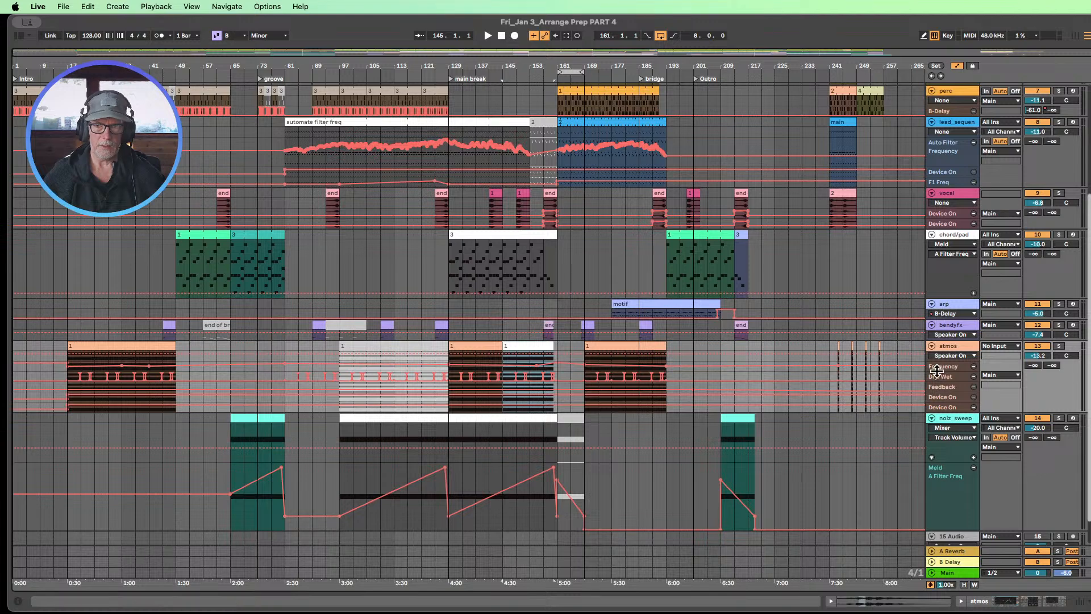
left_click_drag(938, 372, 941, 444)
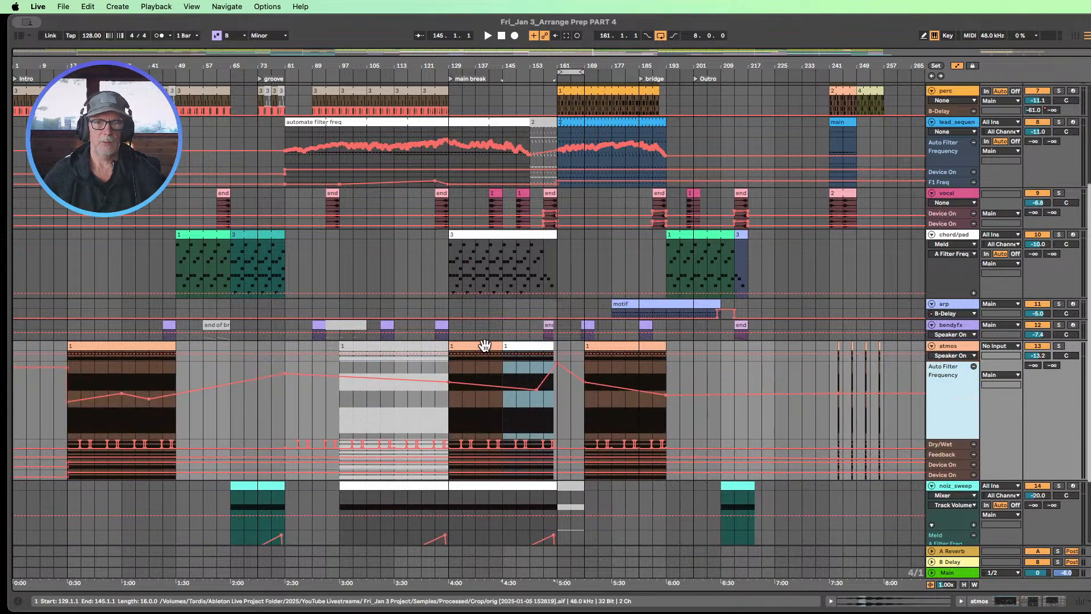
Step: Extend the atmos clip at bar 145 back to bar 129 over the preceding clip, and hide the automation lanes
left_click_drag(504, 346, 449, 343)
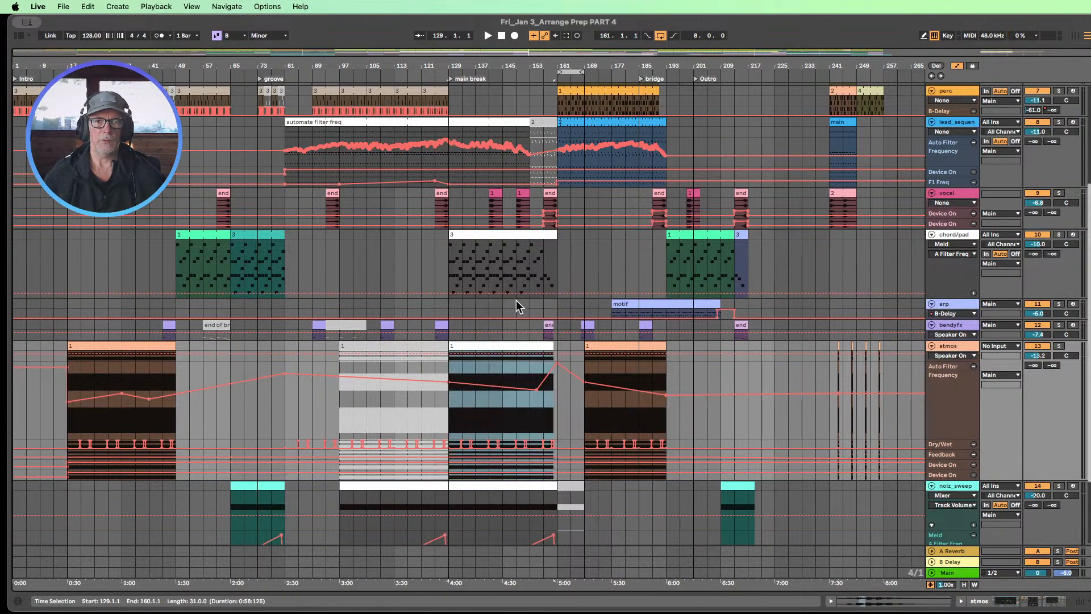
scroll(810, 432, "down", 3)
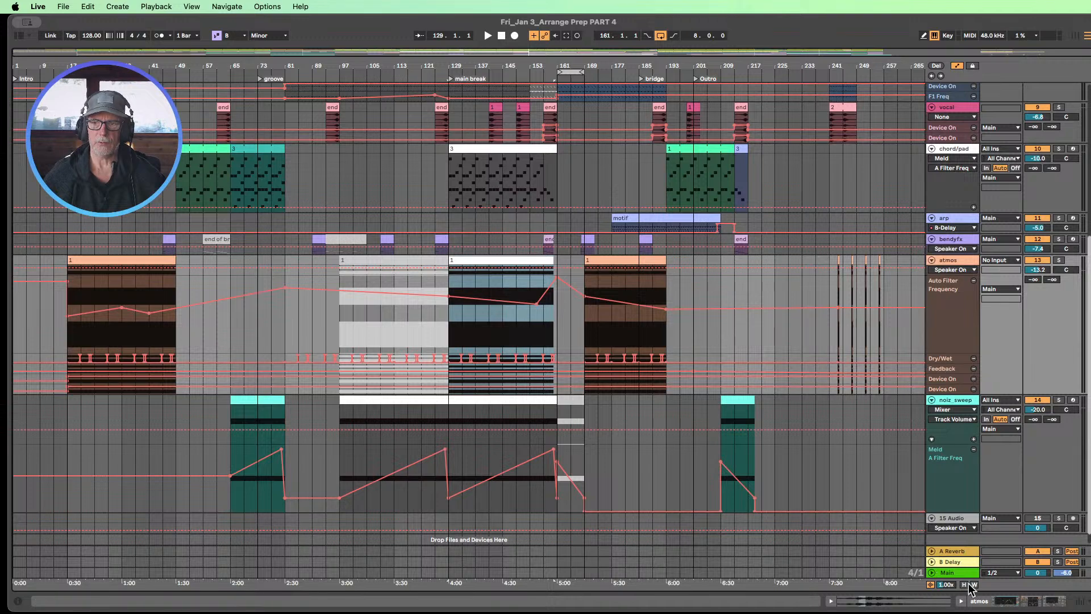
left_click(957, 66)
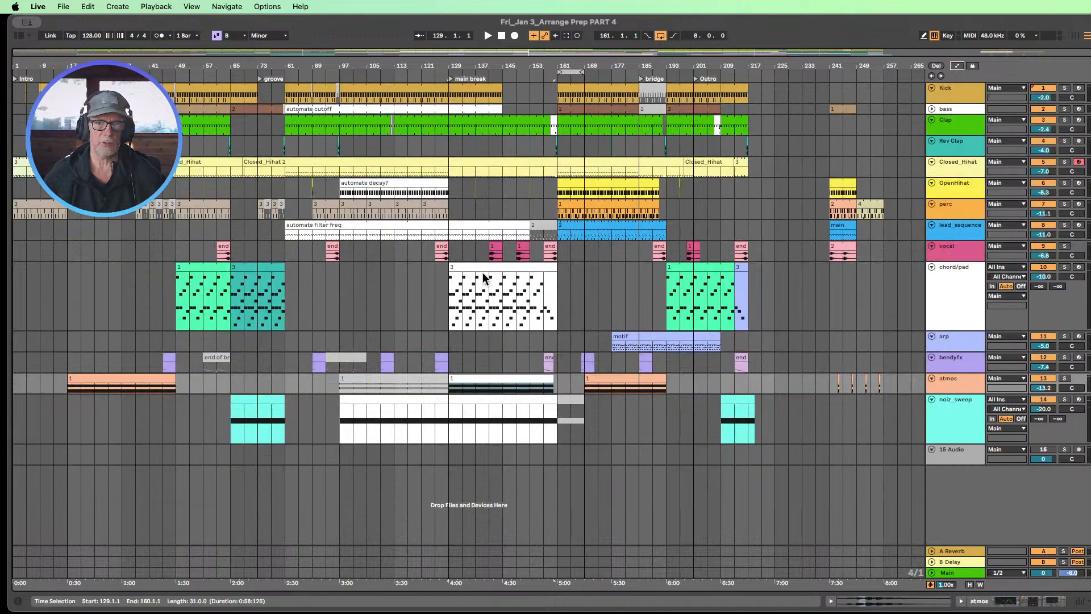
Step: Open the chord/pad track's devices and show its Meld A Filter Freq automation, with the bar 129 clip selected
left_click(963, 271)
double_click(972, 273)
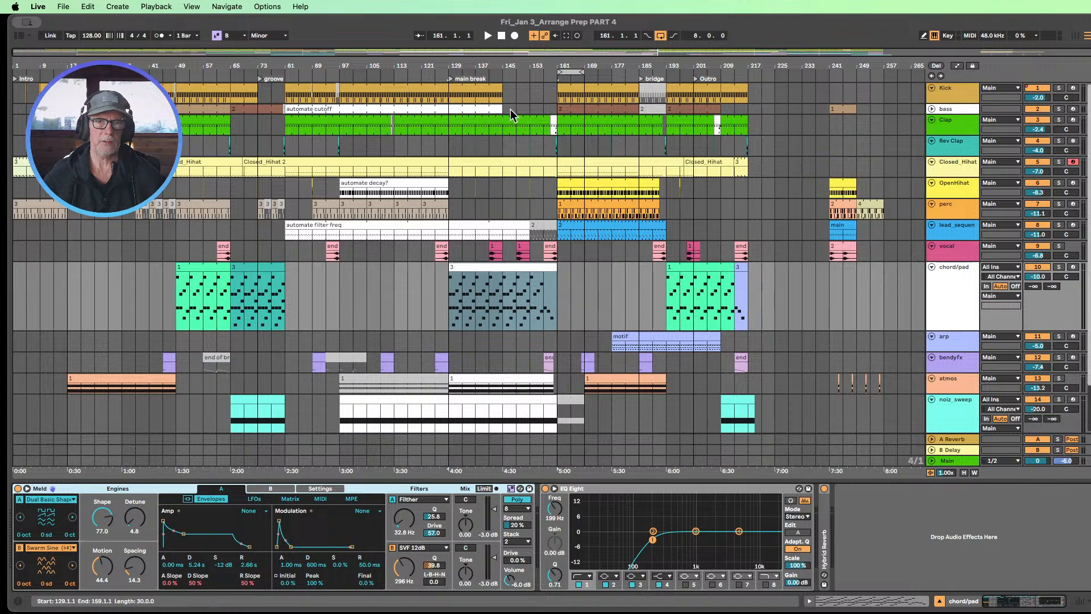
left_click(470, 272)
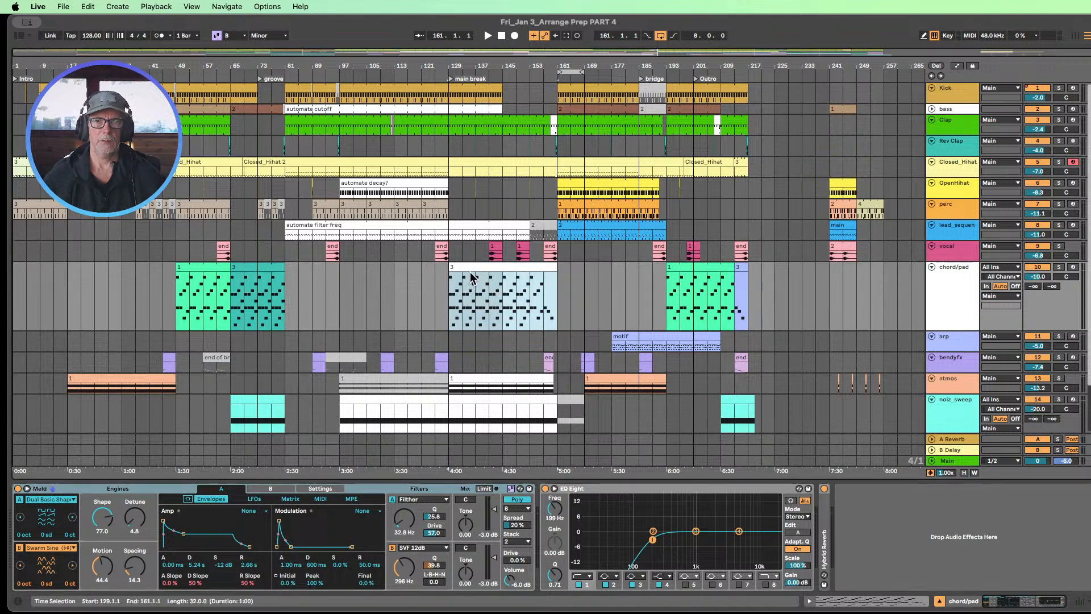
left_click(953, 272)
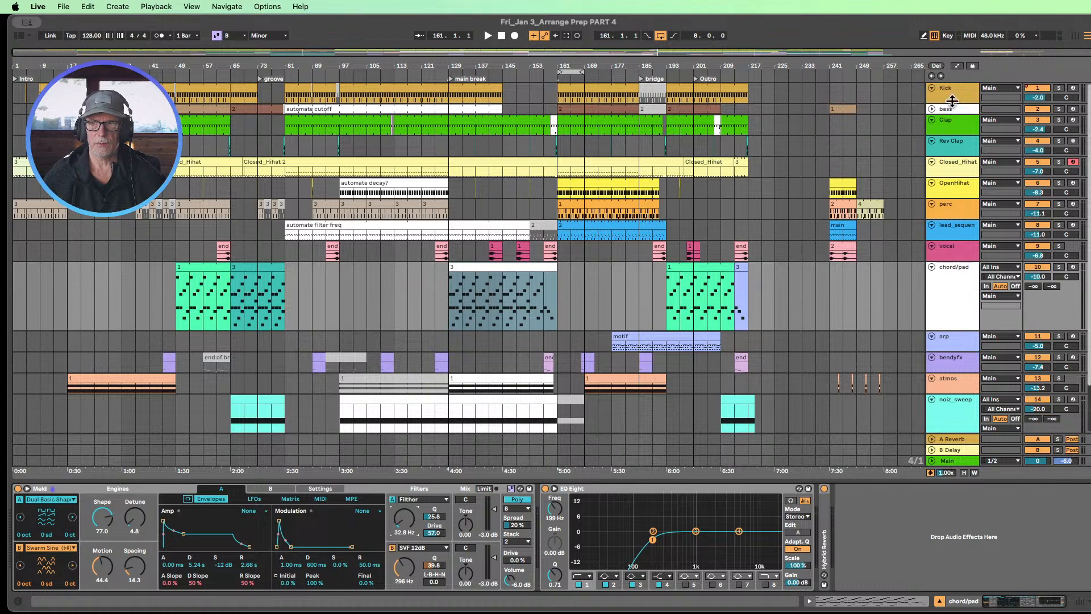
left_click(954, 65)
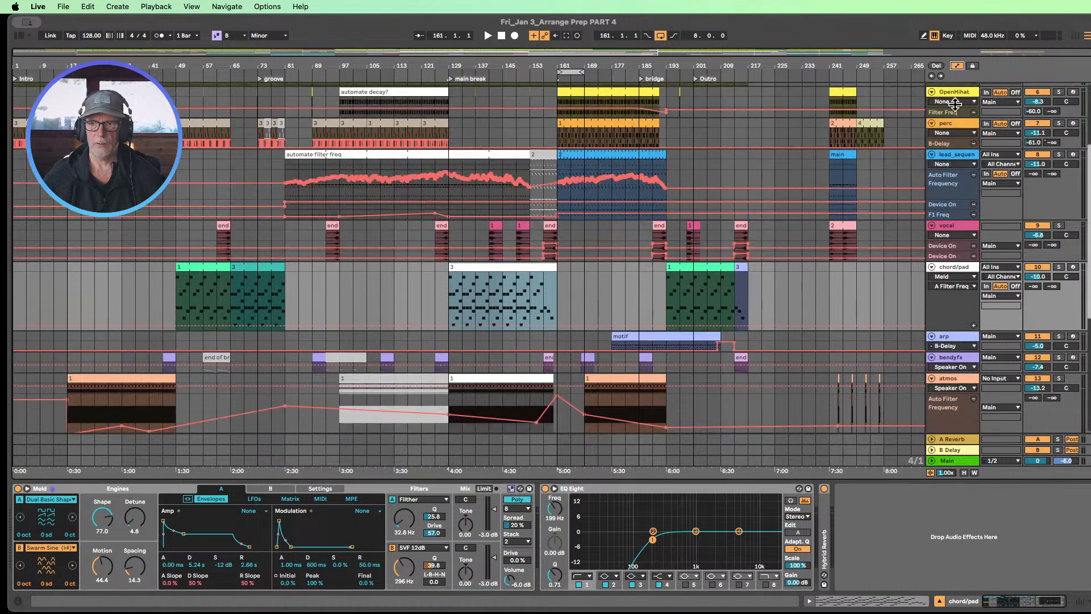
left_click(946, 285)
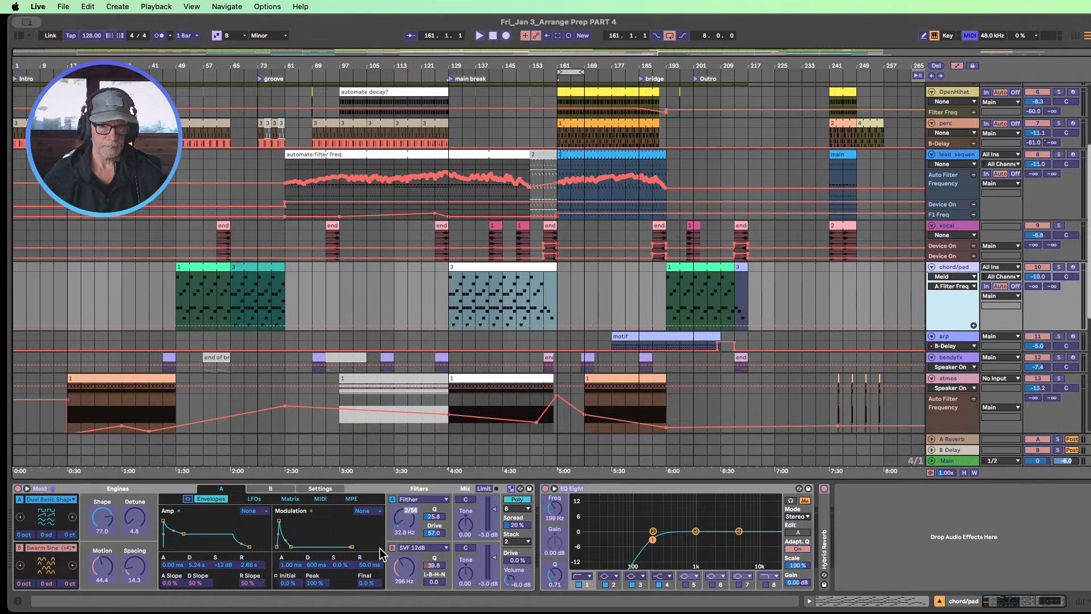
Step: Try to delete the MIDI mapping of Meld's filter A frequency on chord/pad and leave MIDI mapping mode
right_click(409, 514)
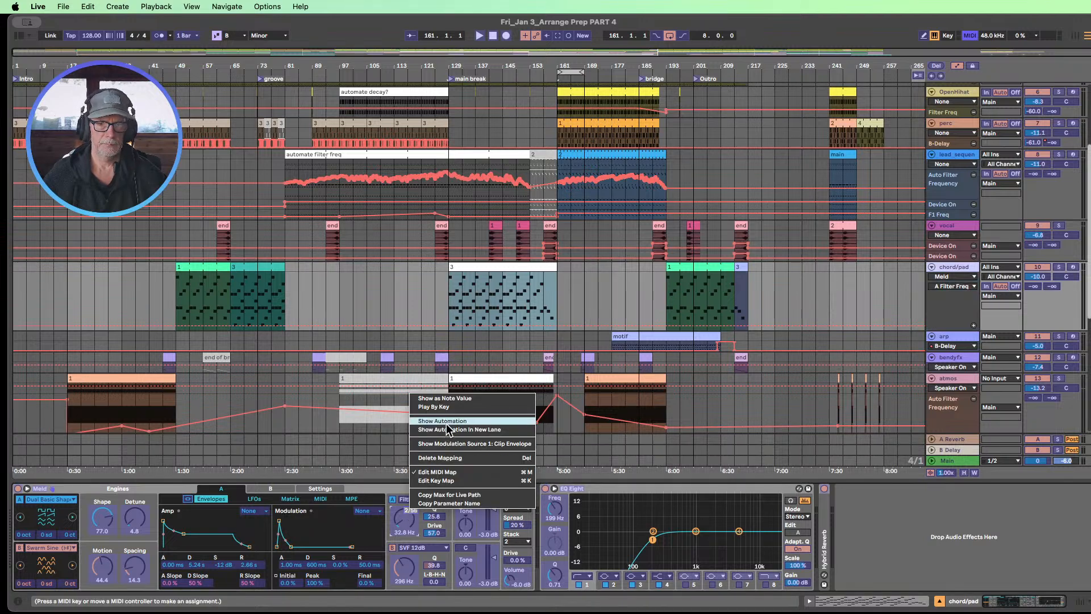
left_click(445, 456)
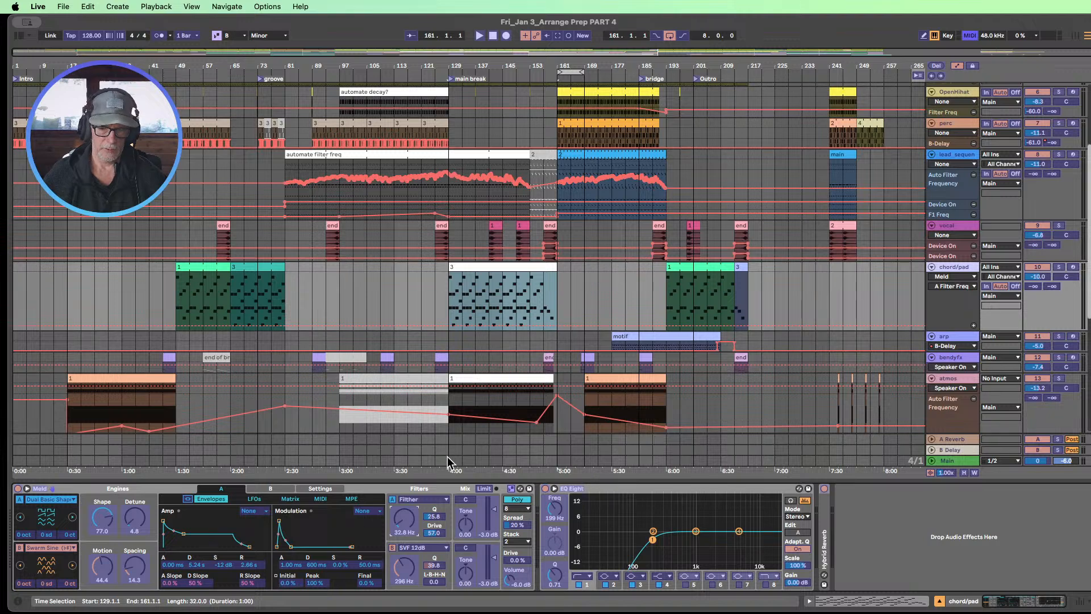
left_click(420, 509)
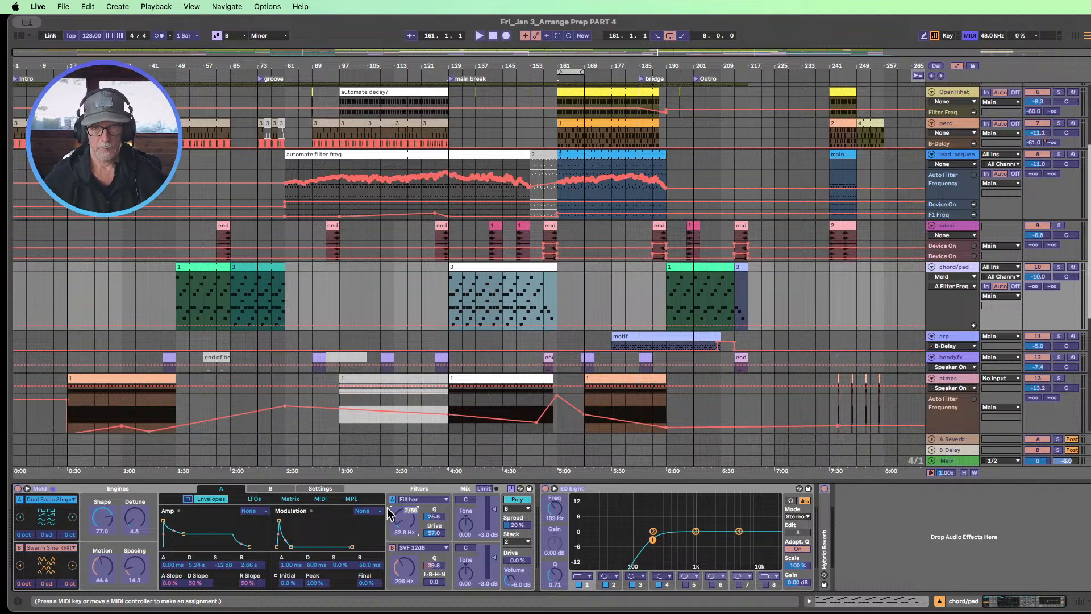
right_click(413, 515)
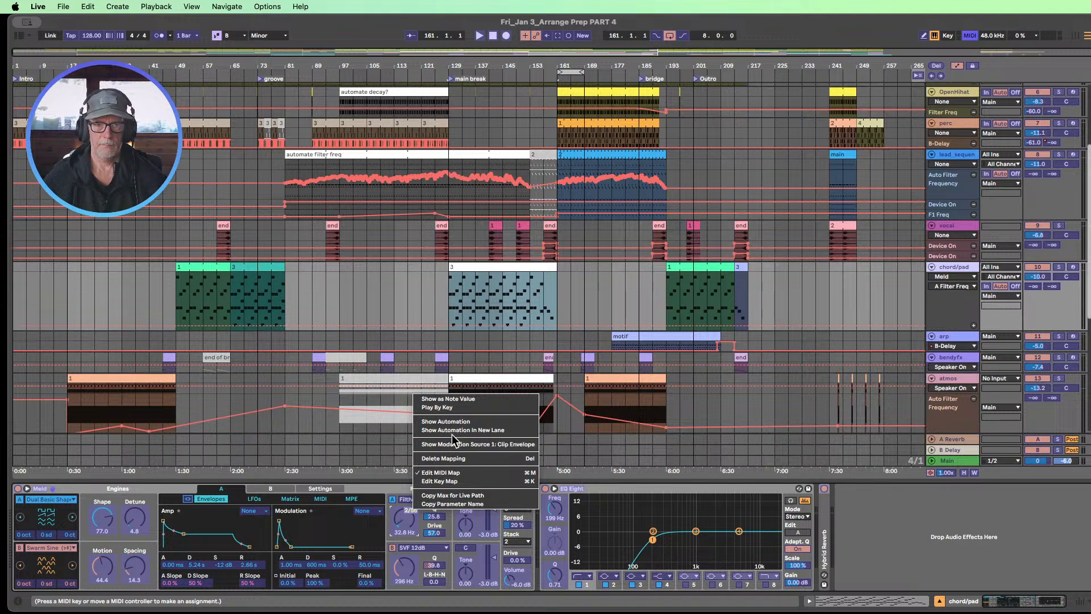
left_click(447, 459)
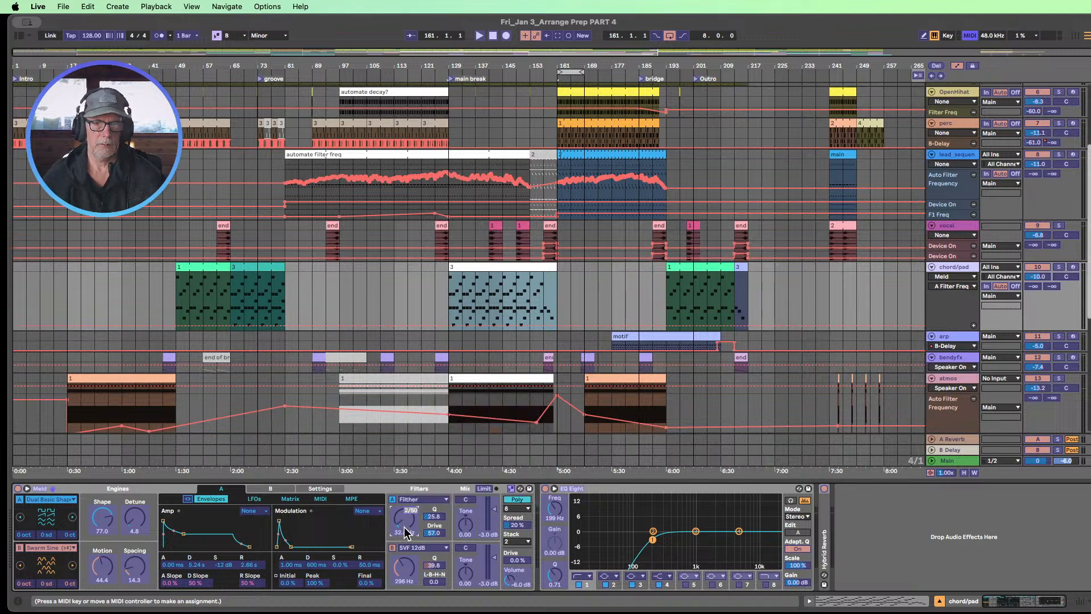
key("super+m")
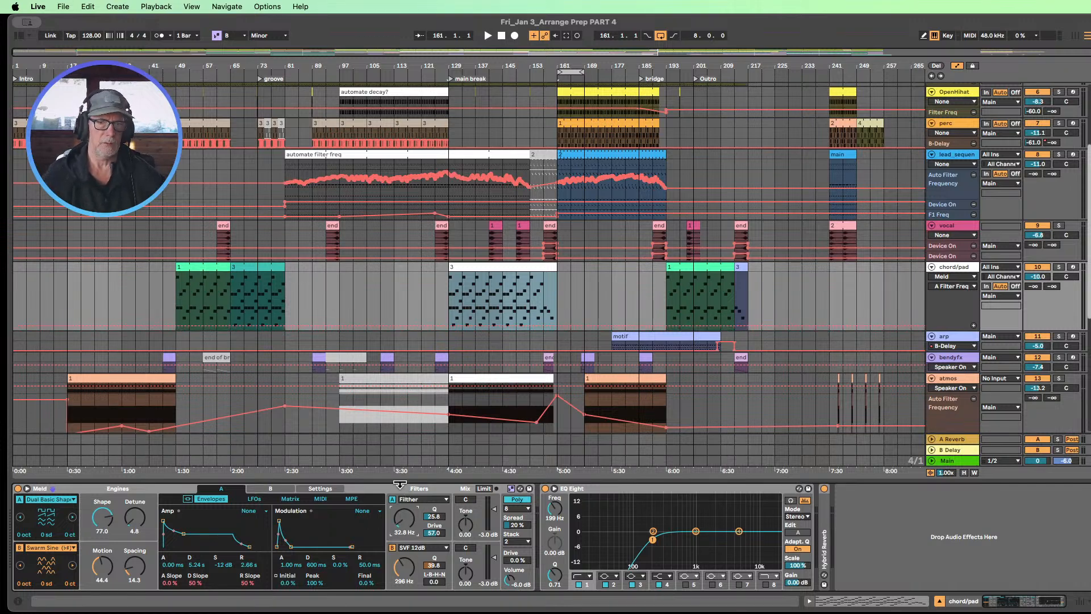
Step: Group the Meld instrument into an Instrument Rack and show the rack's macro controls
left_click(53, 489)
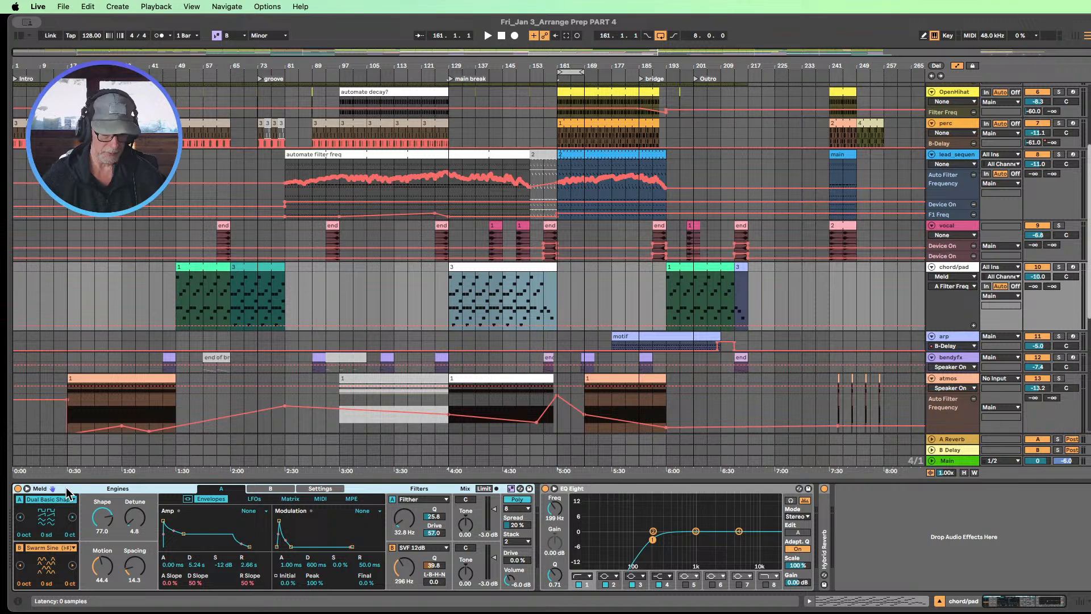
key("super+g")
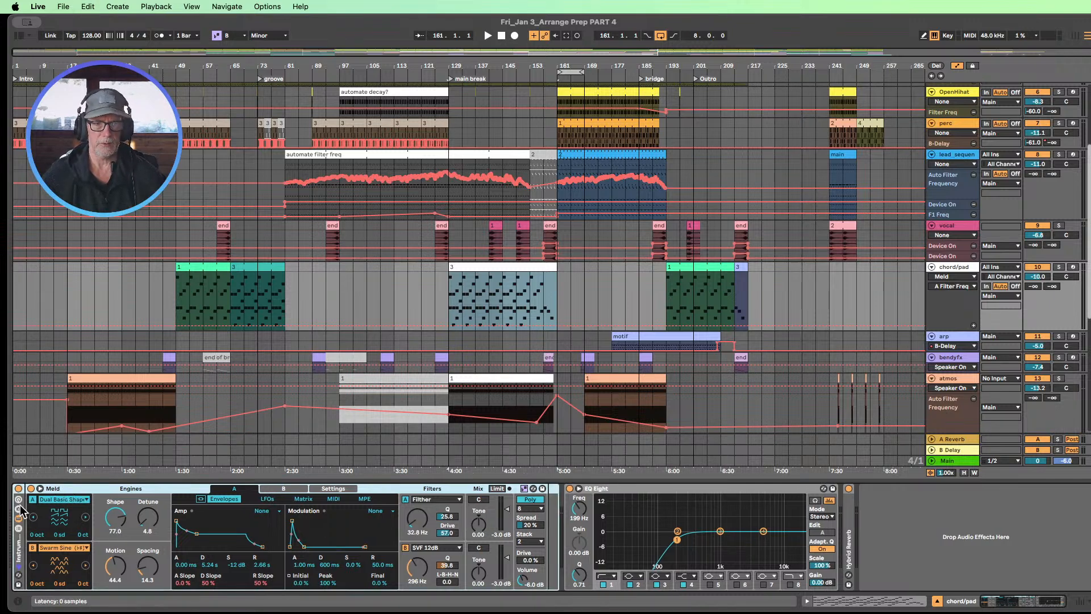
left_click(19, 508)
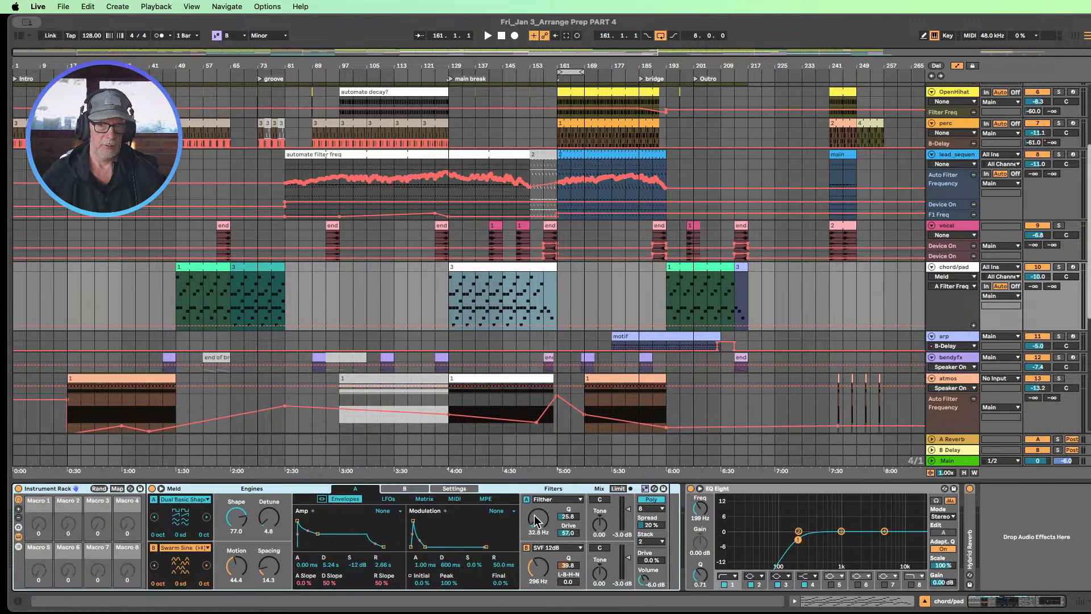
Step: Try to map Meld's filter A frequency to a rack macro, declining to replace the previous CC 50 mapping
right_click(540, 520)
left_click(591, 360)
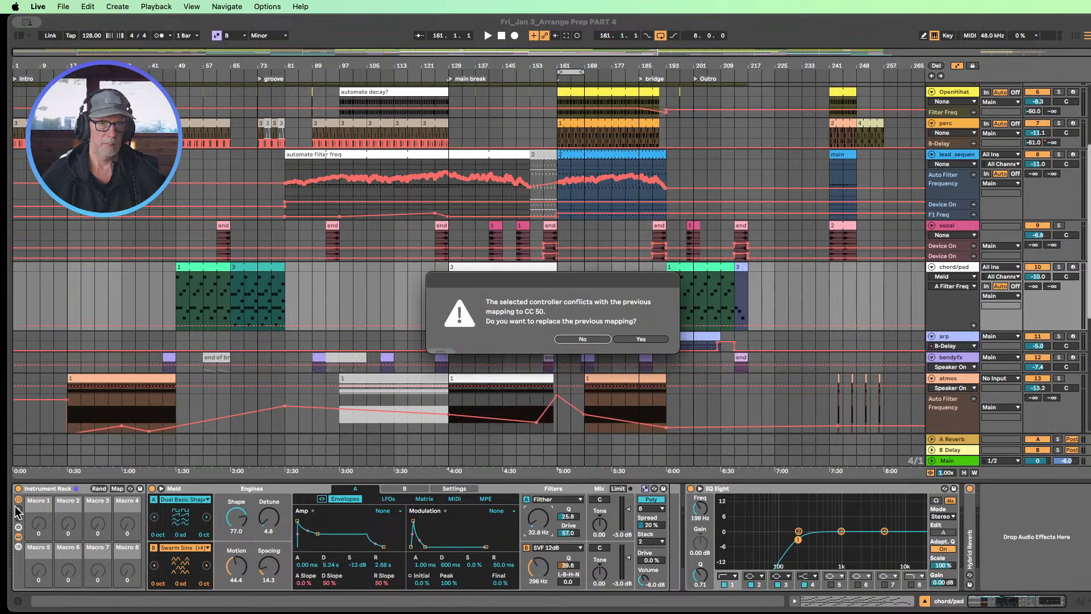
left_click(579, 341)
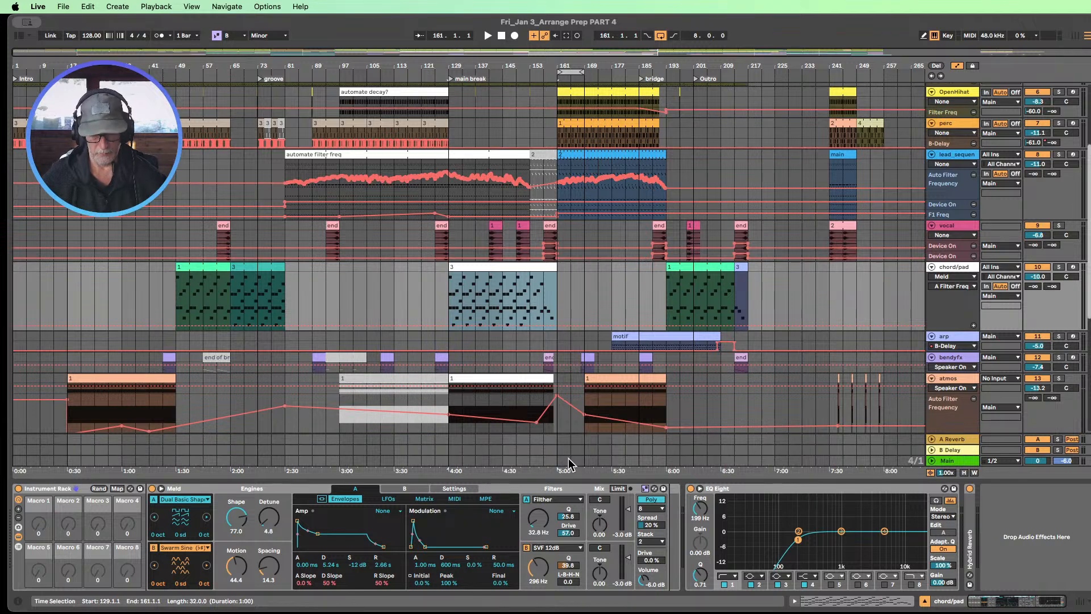
Step: Delete the MIDI mapping of the filter A frequency on the racked Meld instrument
key("super+m")
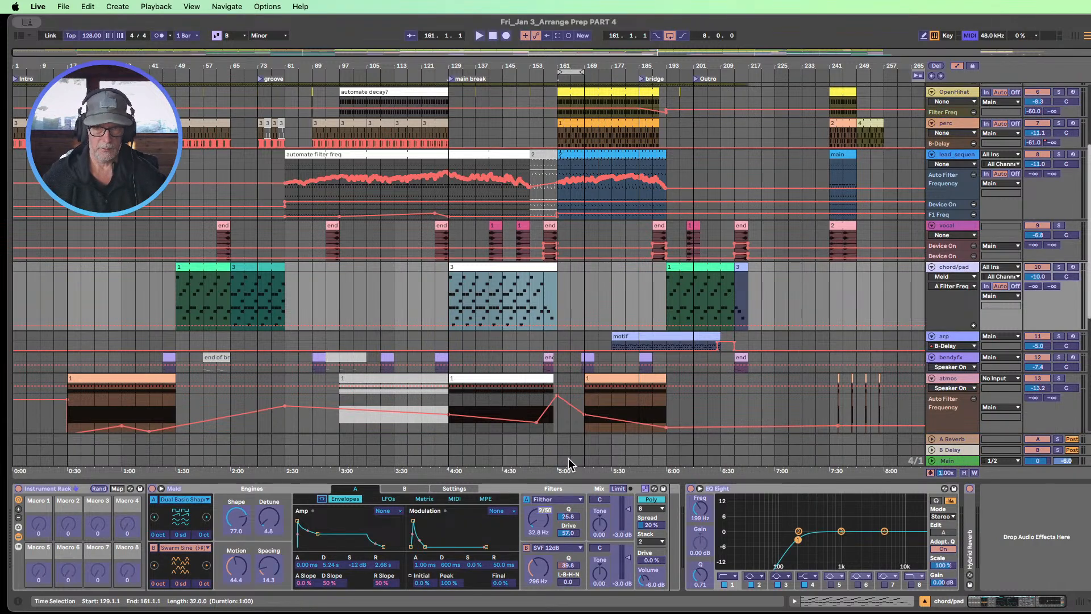
right_click(543, 514)
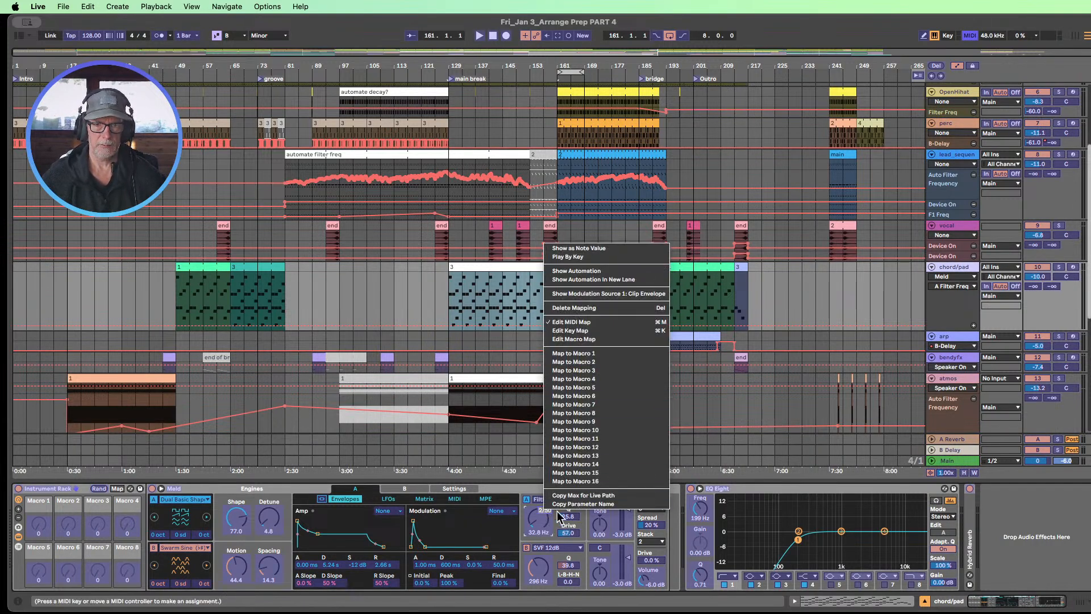
left_click(596, 307)
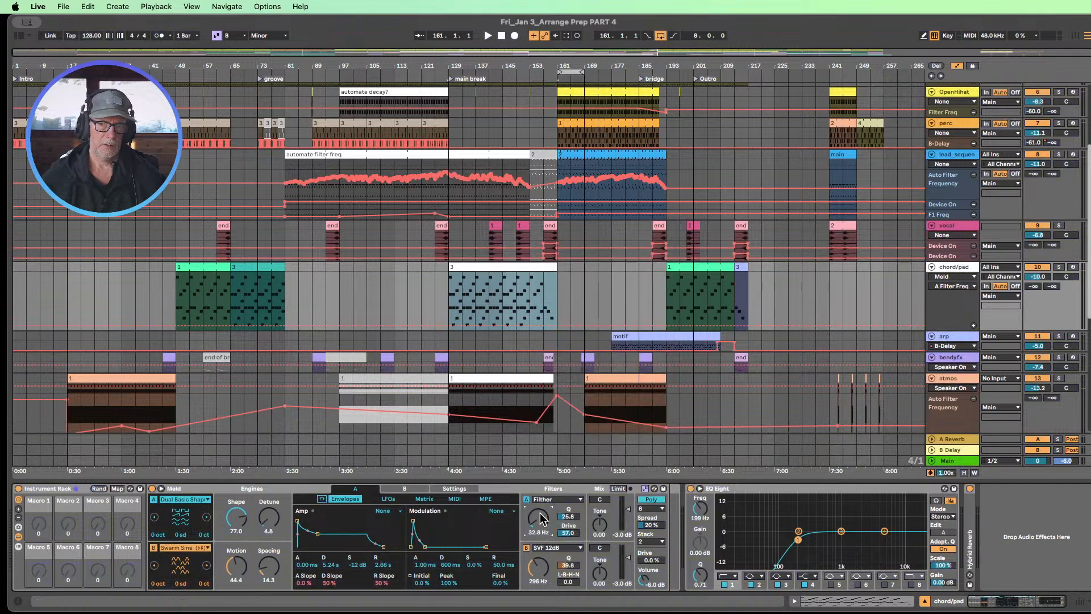
Step: Map Meld's filter A frequency to the rack's first macro and MIDI-map that macro to the hardware controller's CC 50
right_click(544, 514)
left_click(598, 359)
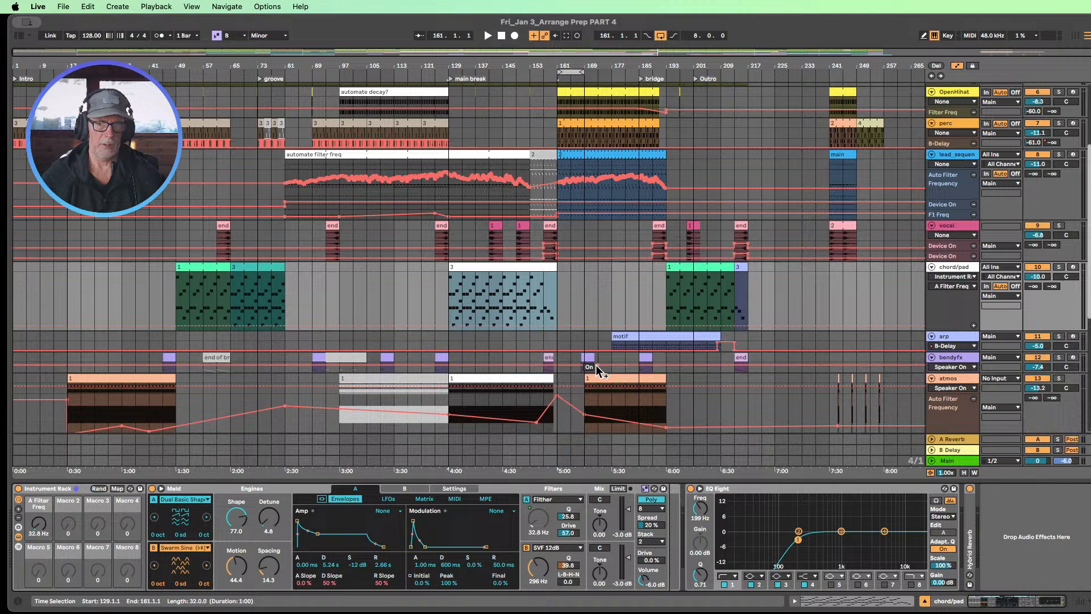
left_click(35, 521)
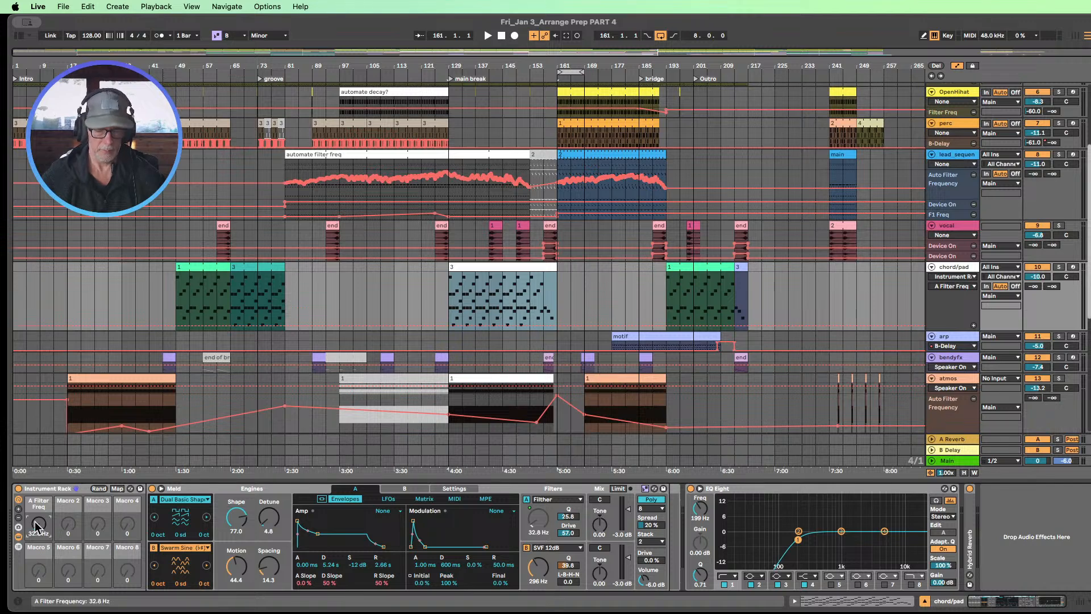
key("super+m")
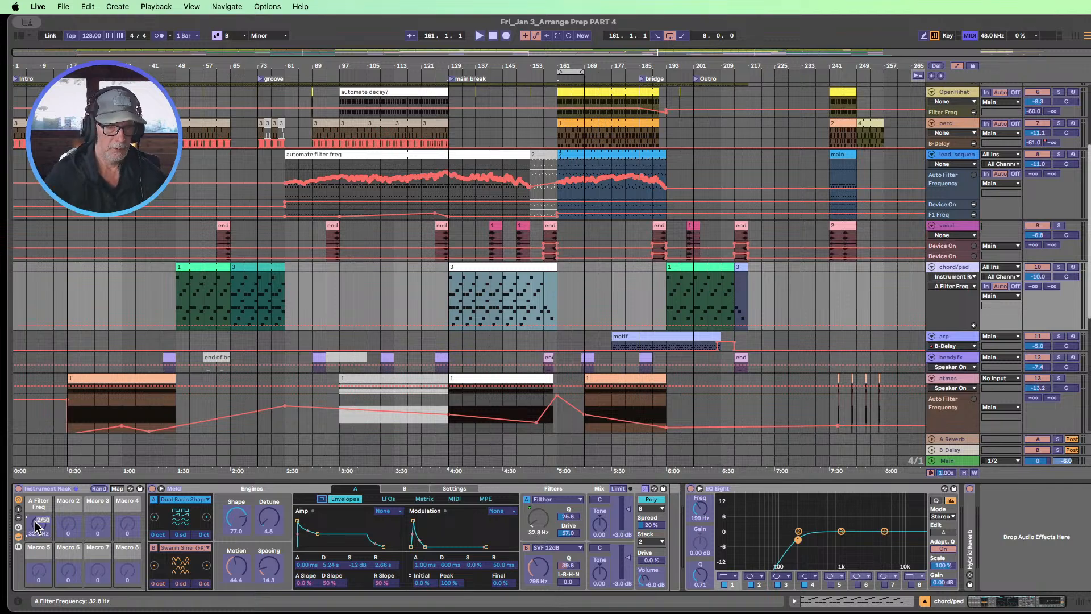
key("super+m")
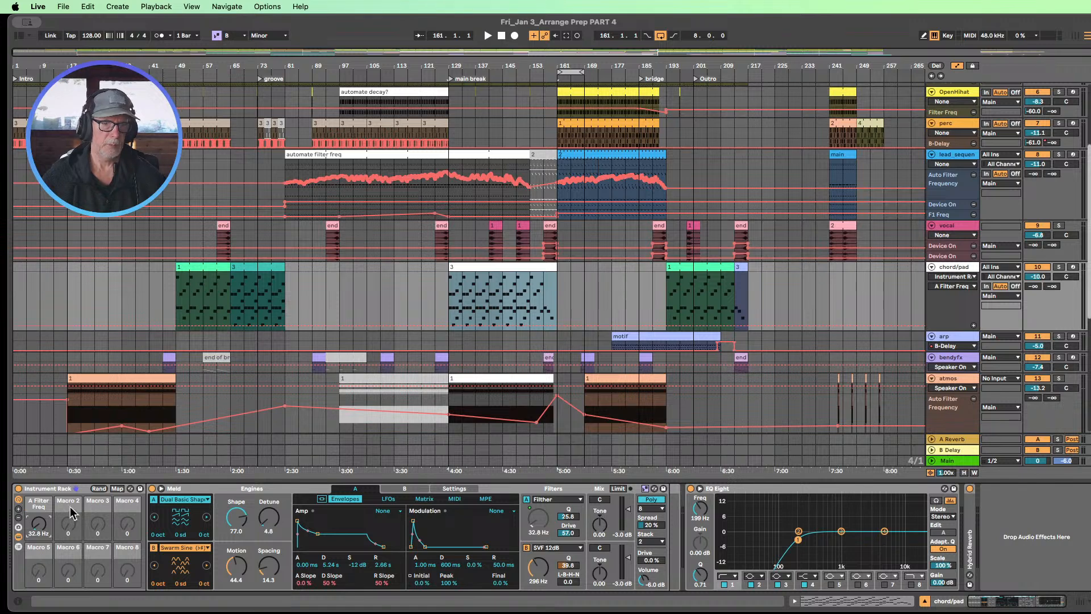
Step: Set the minimum of the A Filter Freq macro mapping to 32.6 Hz, leave macro mapping mode and hide the browser
left_click(116, 492)
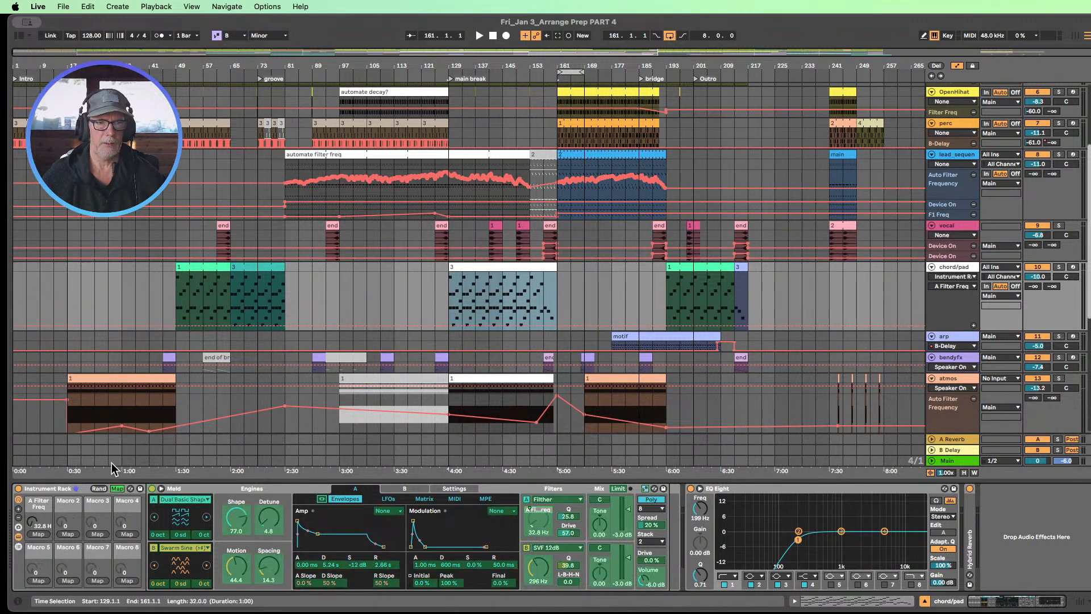
left_click(20, 37)
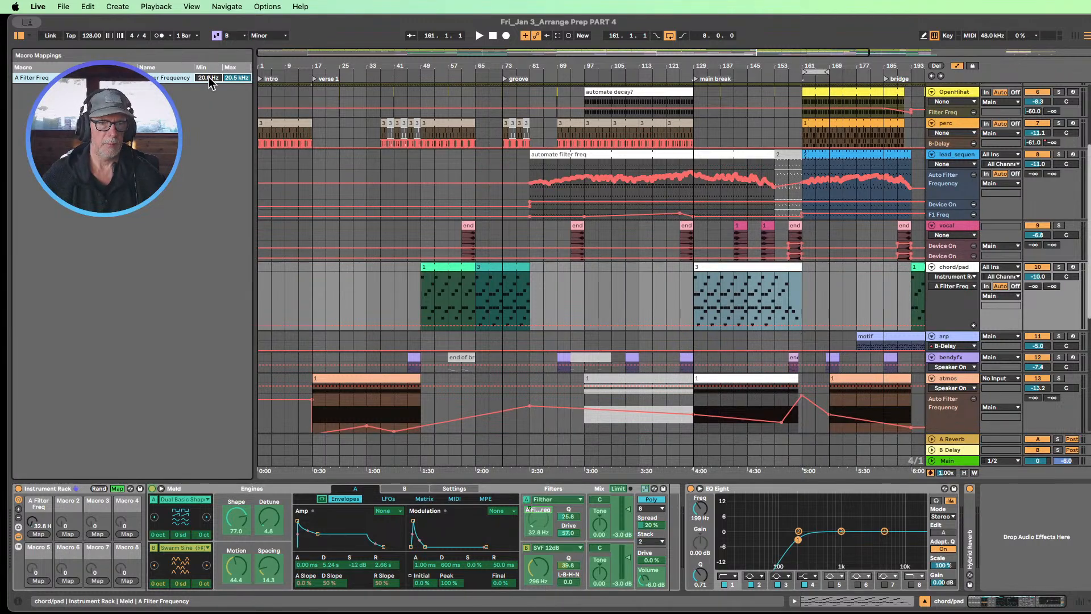
type("30")
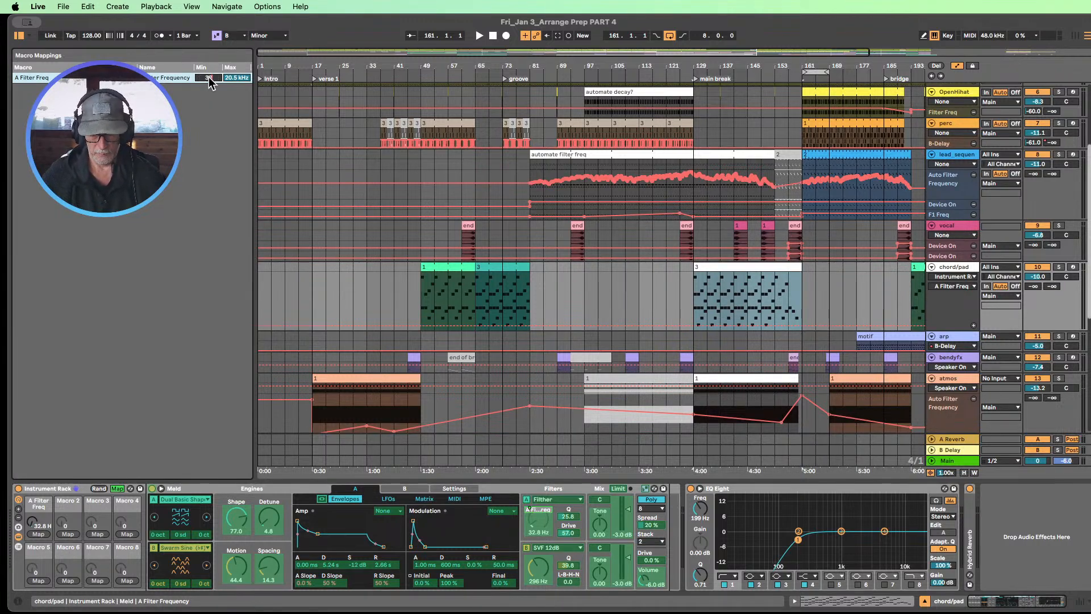
key("Return")
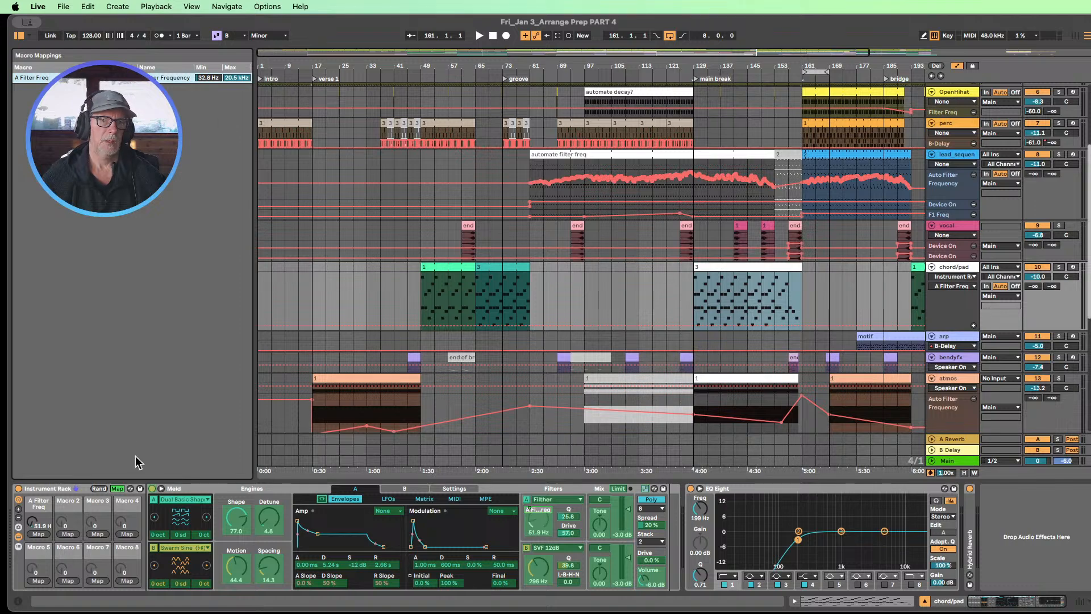
left_click(118, 489)
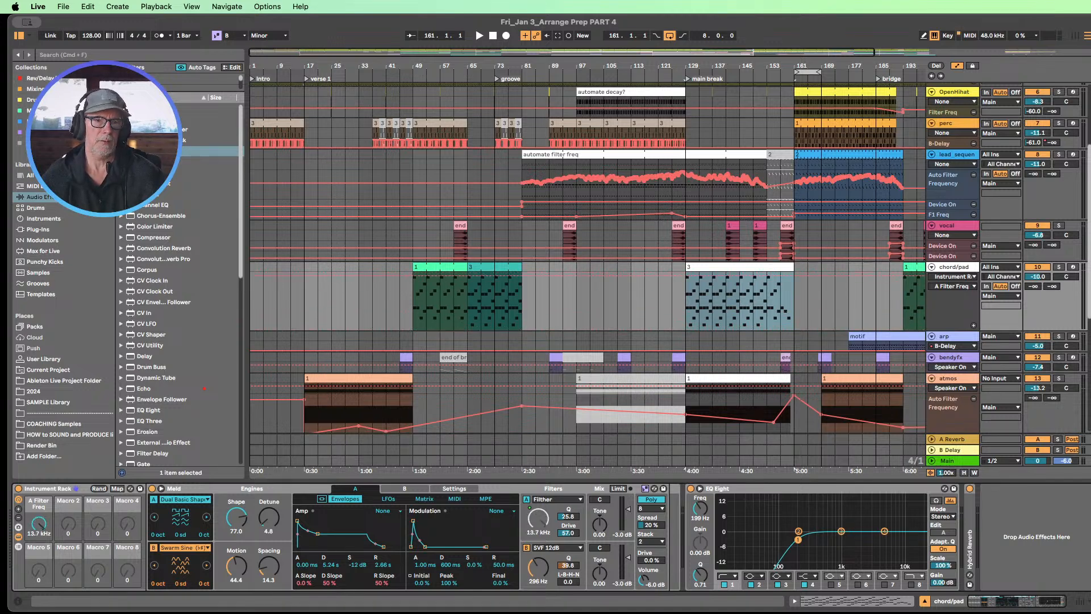
left_click(19, 35)
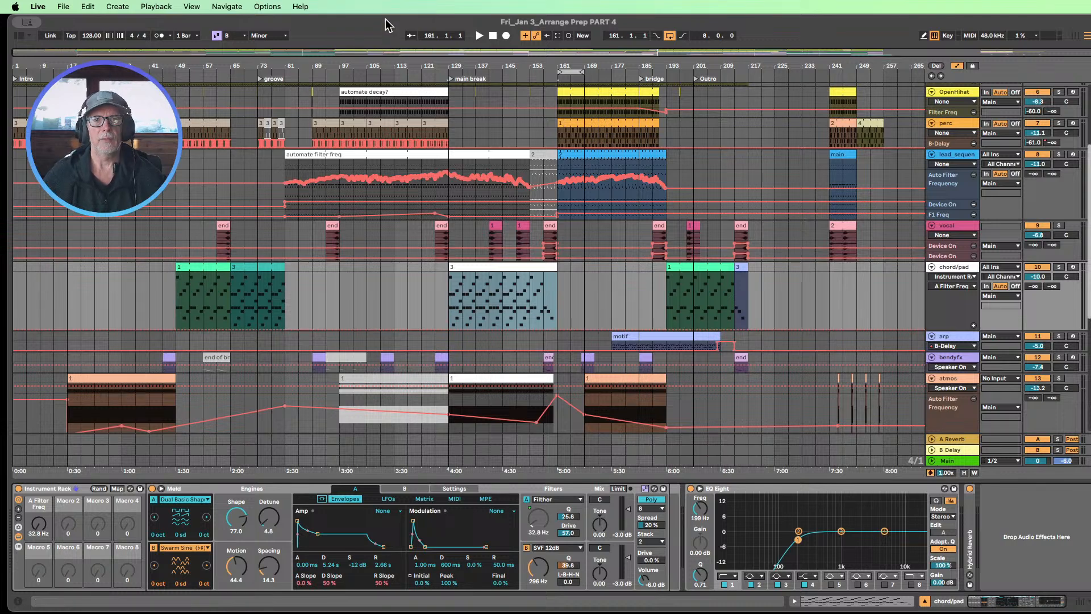
Step: Record A Filter Freq automation on chord/pad through the main break, rising to a peak and falling again, starting playback before bar 129
left_click_drag(384, 20, 376, 19)
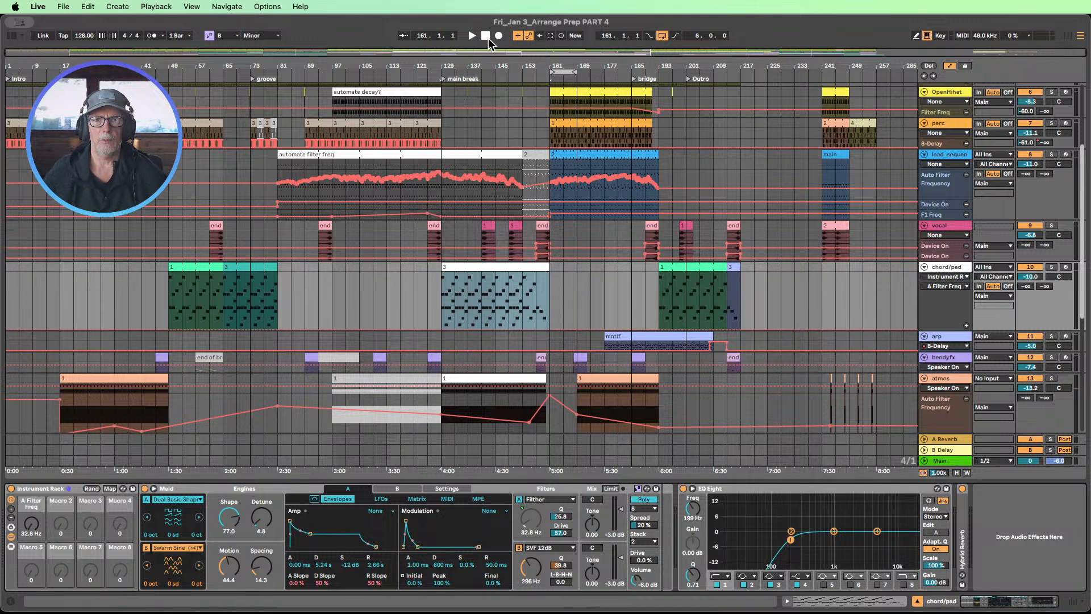
left_click(411, 229)
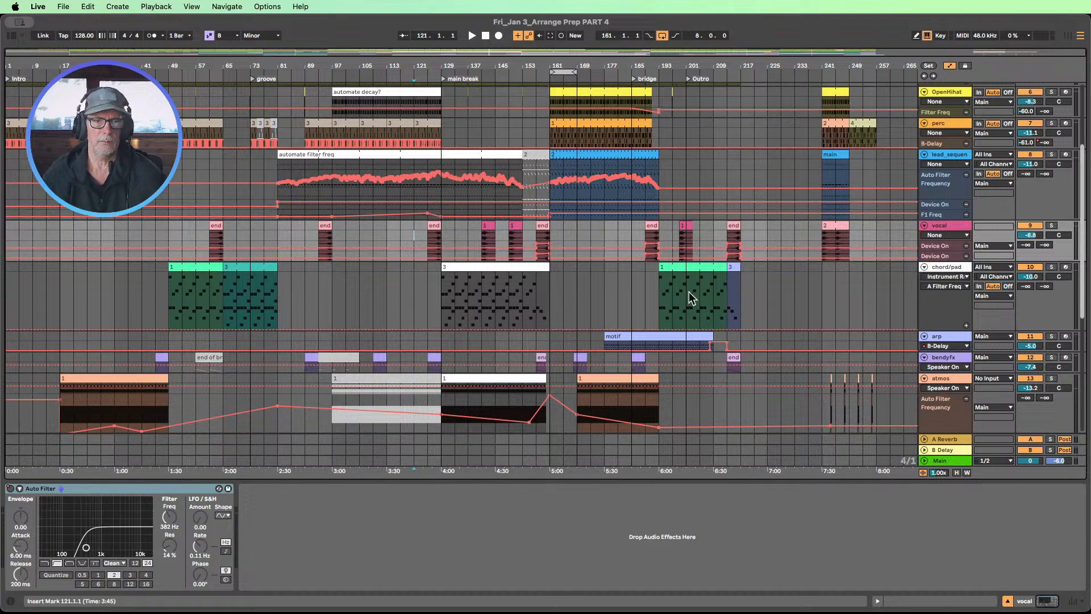
left_click(942, 268)
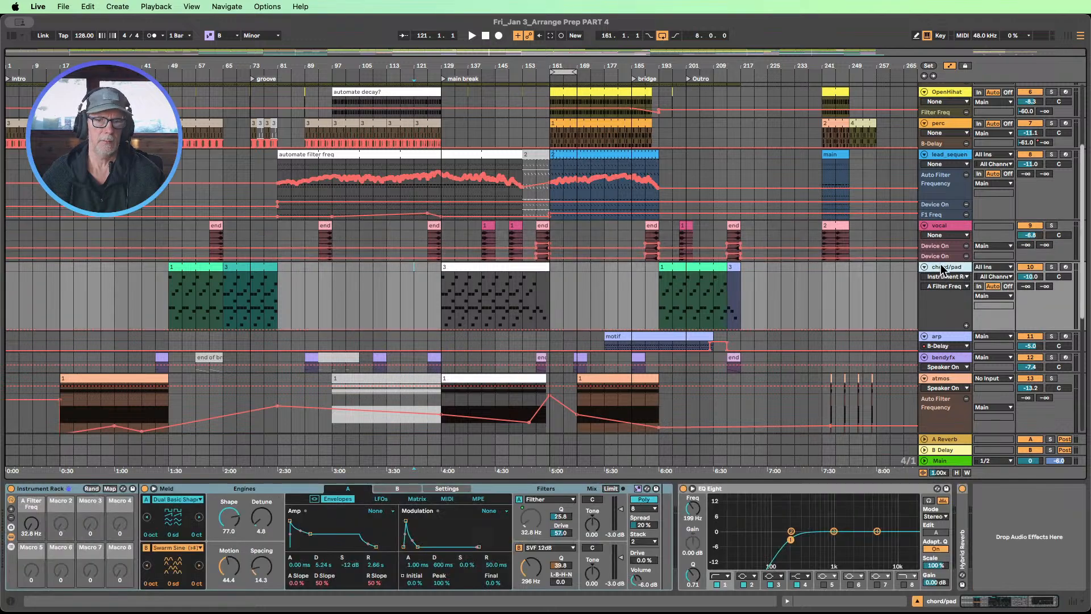
left_click(396, 72)
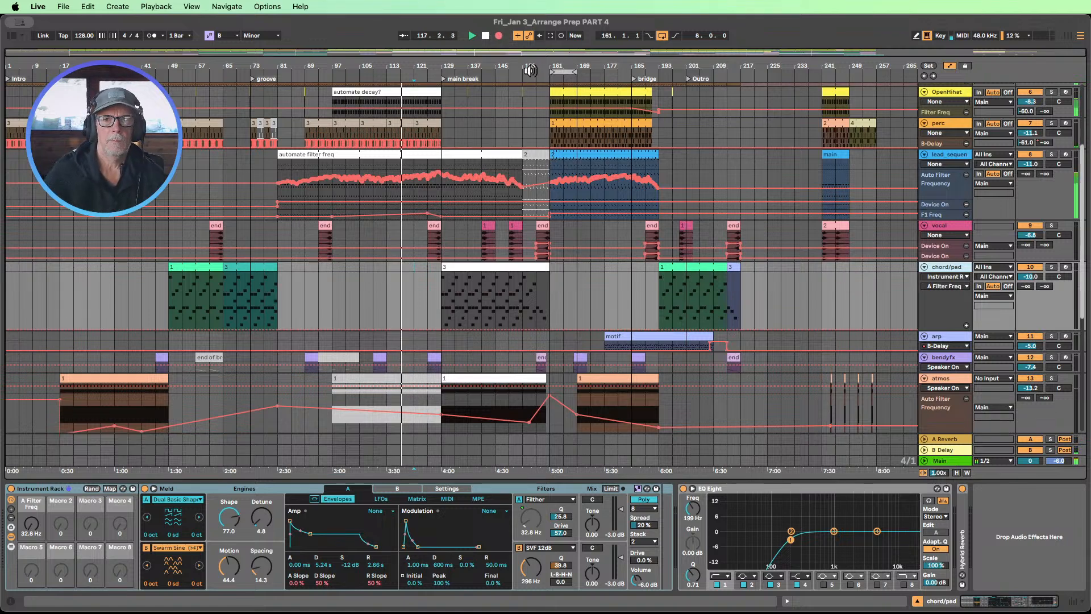
key("super+z")
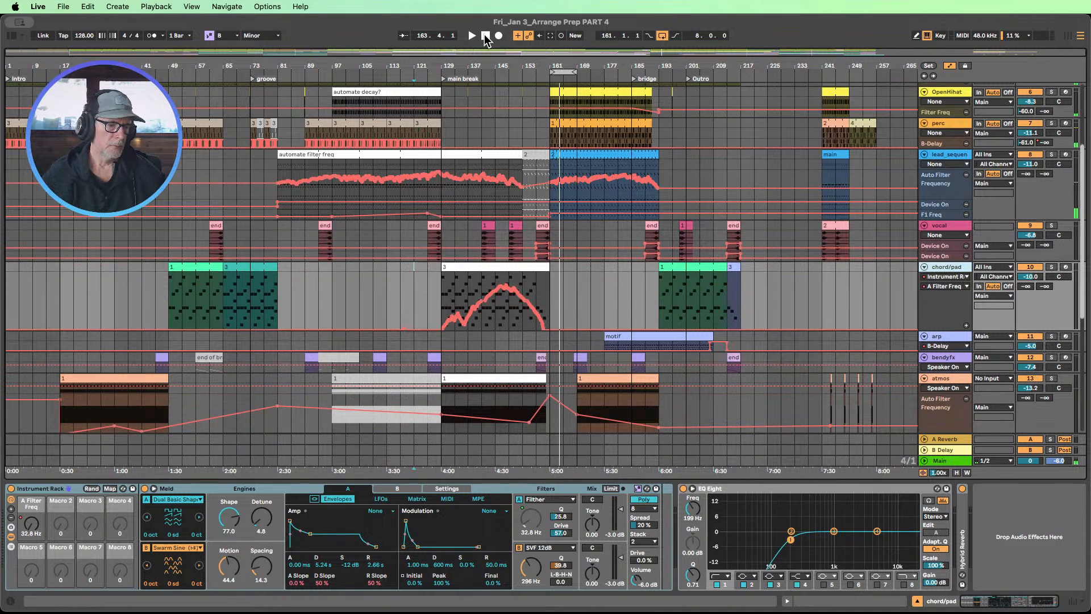
left_click(486, 36)
Step: Clear the stray filter frequency automation on chord/pad in bars 109 to 129 and check the bars following the main break clip
left_click_drag(435, 298, 374, 310)
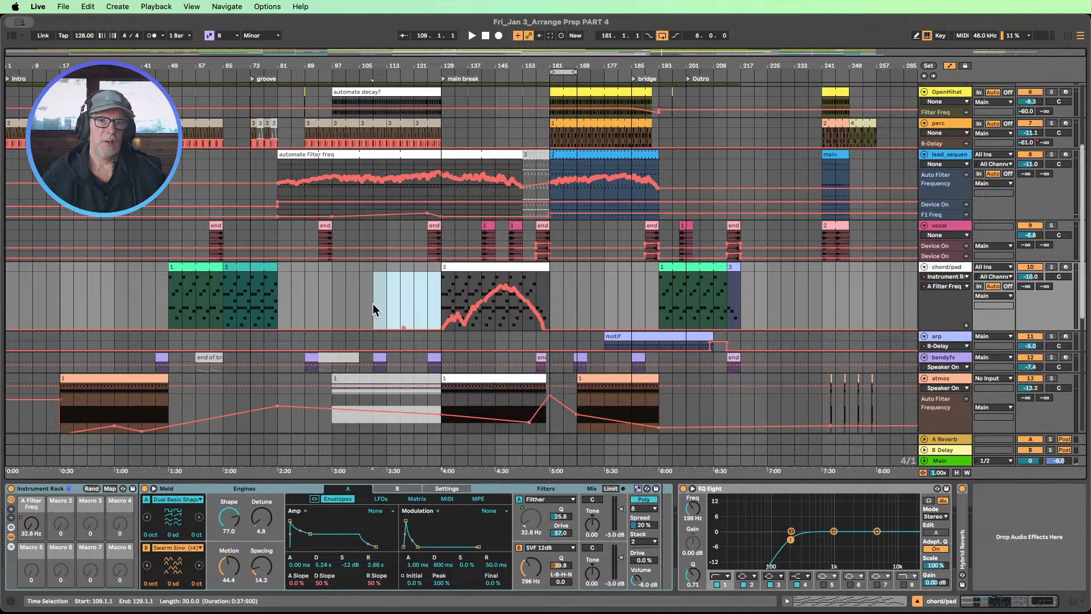
left_click(563, 301)
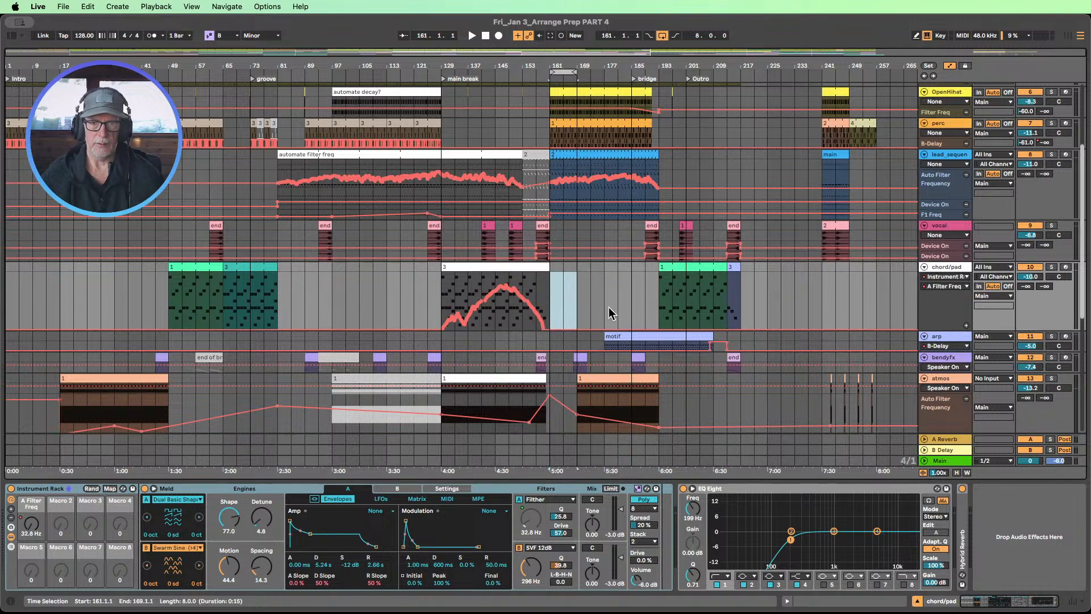
left_click(588, 309)
scroll(588, 298, "up", 5)
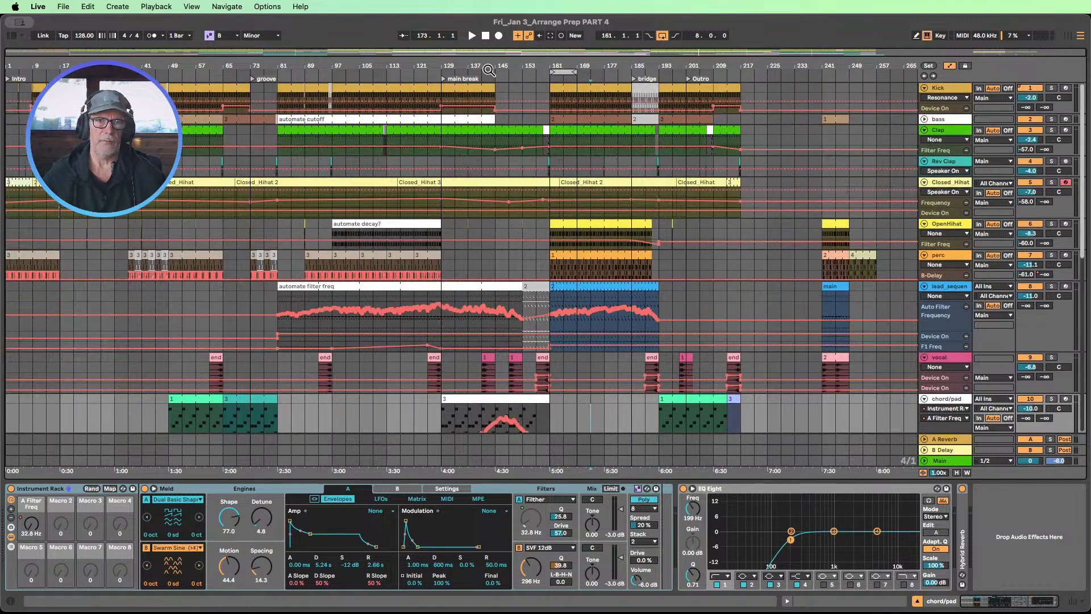
scroll(485, 193, "down", 5)
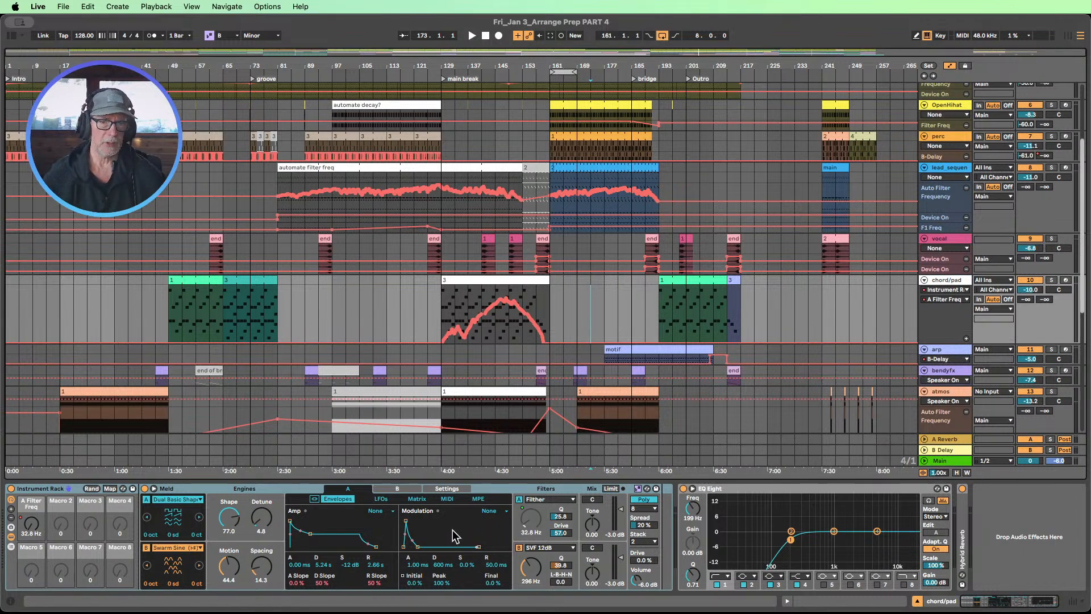
Step: Examine Meld's modulation matrix and engine A's LFO settings, and hide the device view
left_click(152, 489)
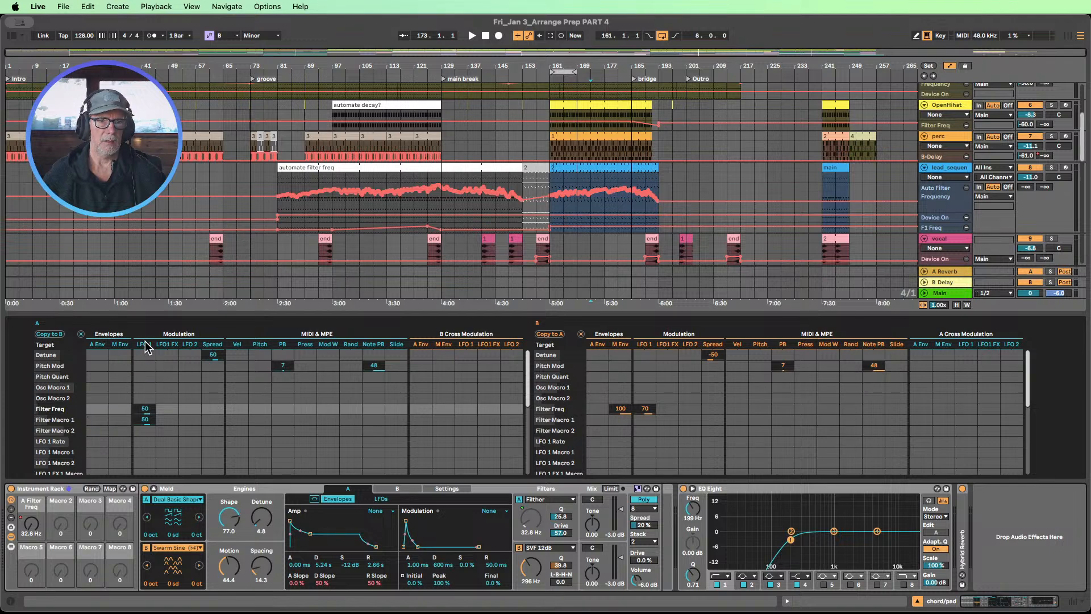
left_click(379, 498)
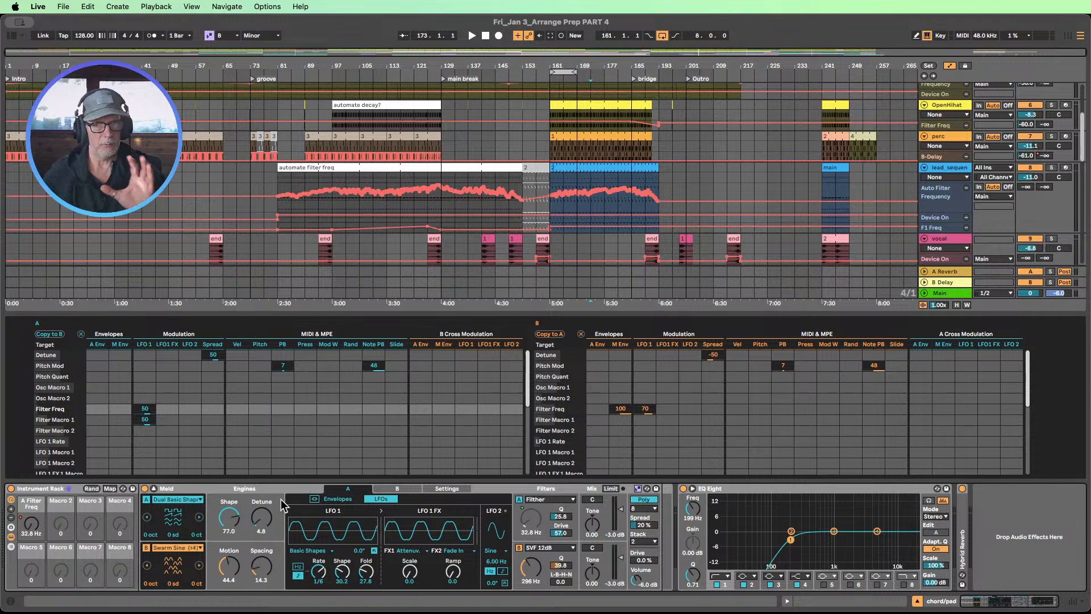
left_click(917, 601)
Step: Solo chord/pad and listen to it from around bar 49 and through the automated main break clip, stopping near bar 160
left_click(1051, 281)
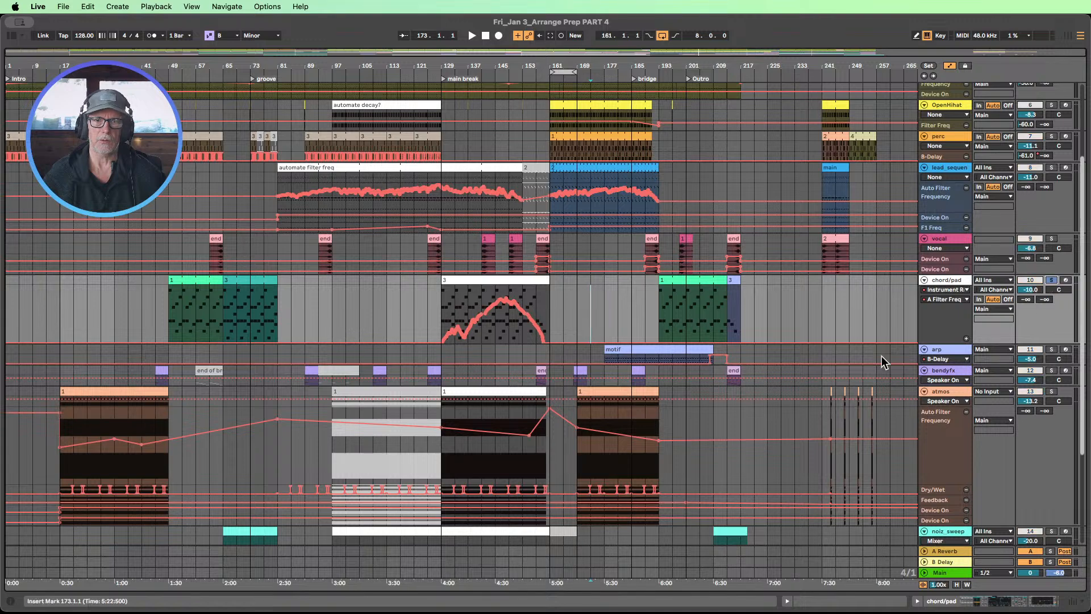
left_click(181, 74)
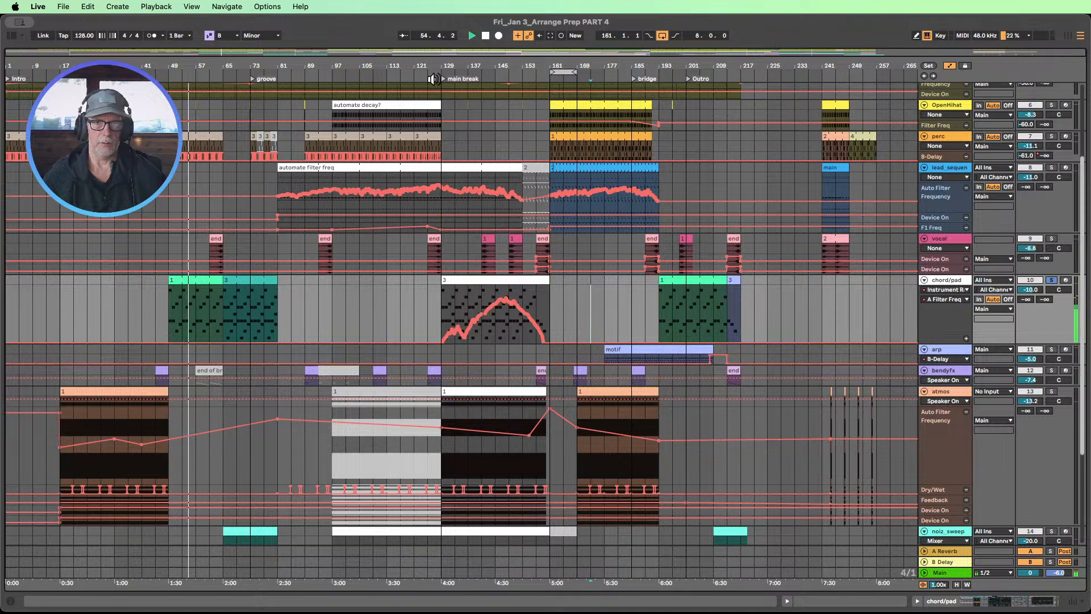
left_click(504, 81)
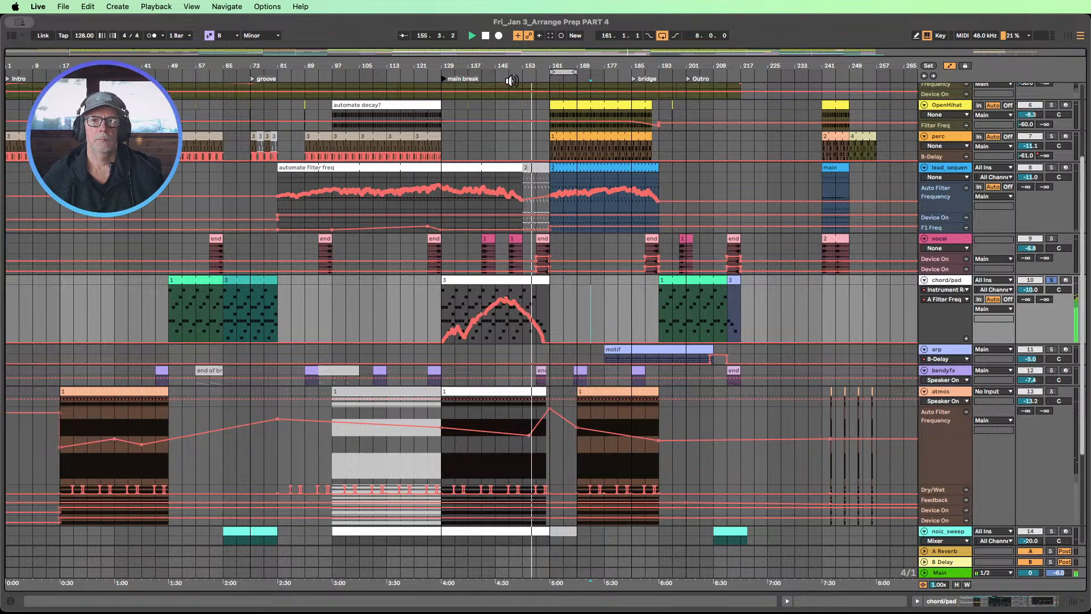
left_click(486, 36)
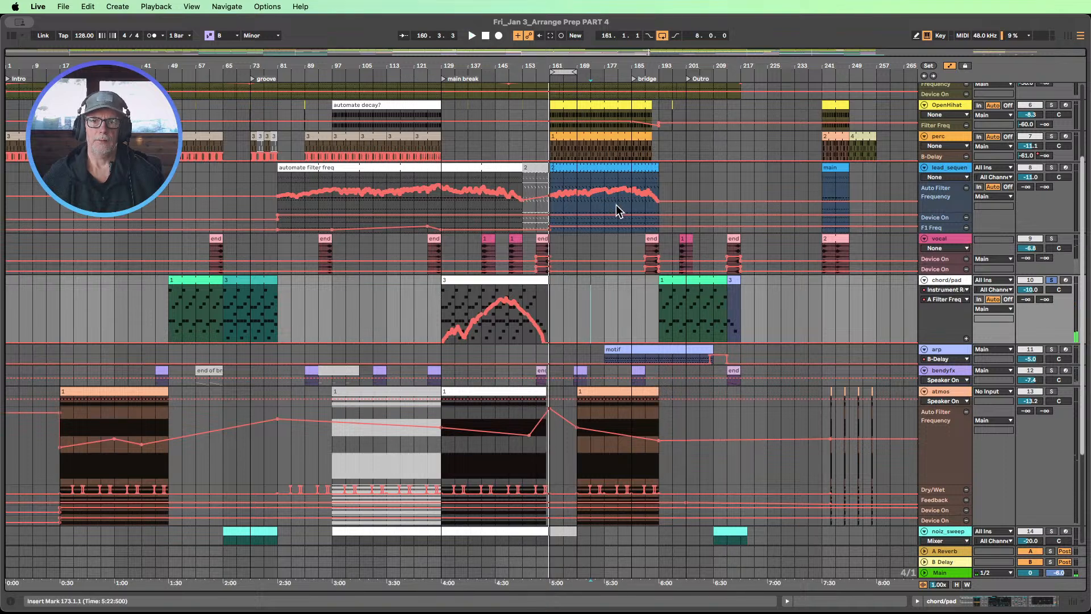
Step: Fit the tracks to the arrangement's height and hide the automation lanes
left_click(957, 585)
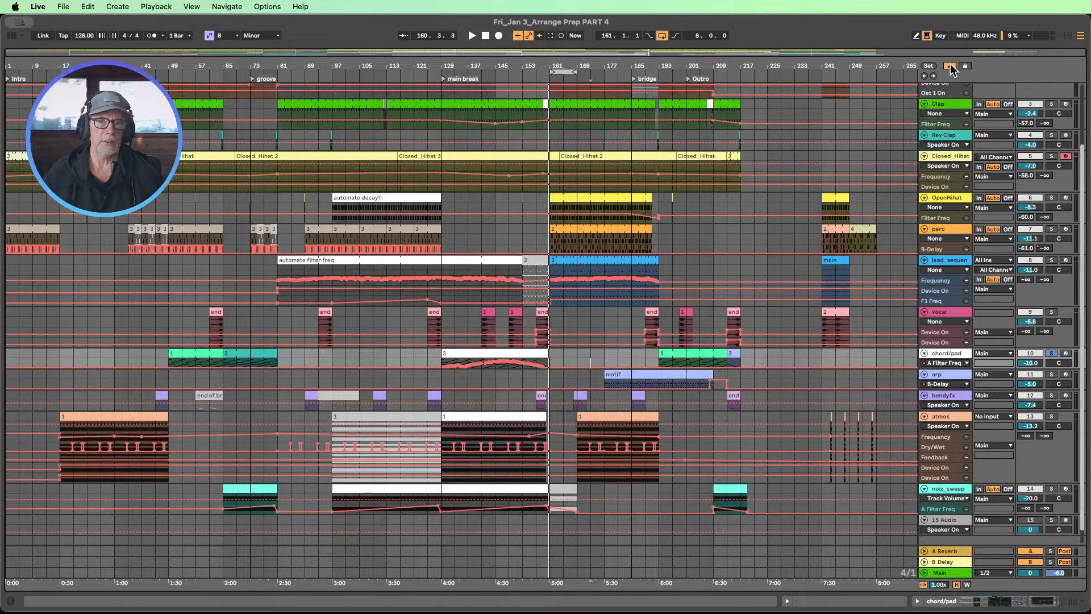
scroll(702, 251, "up", 5)
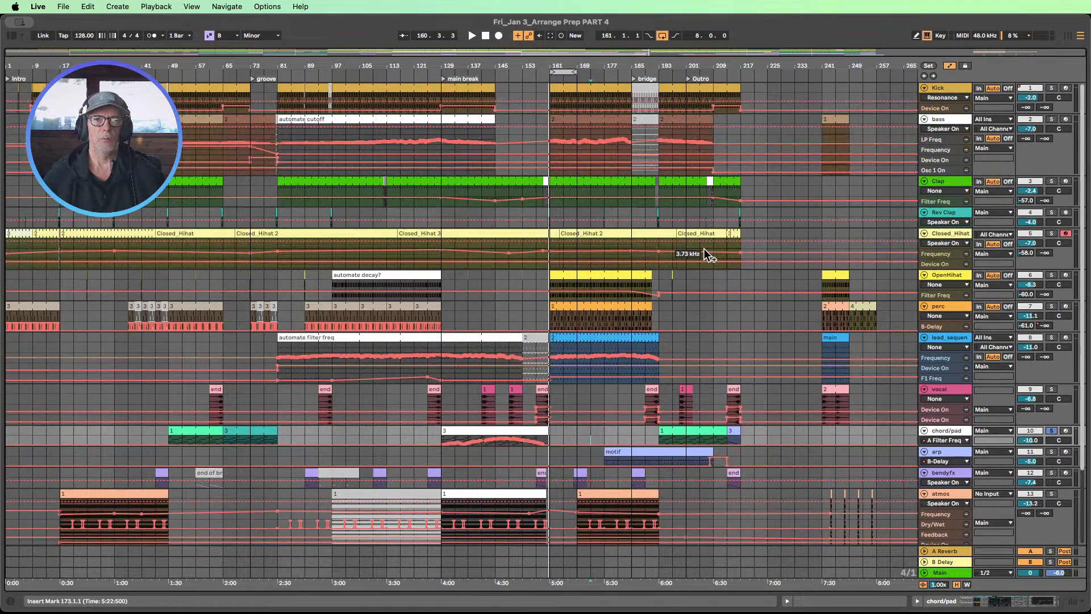
left_click(949, 66)
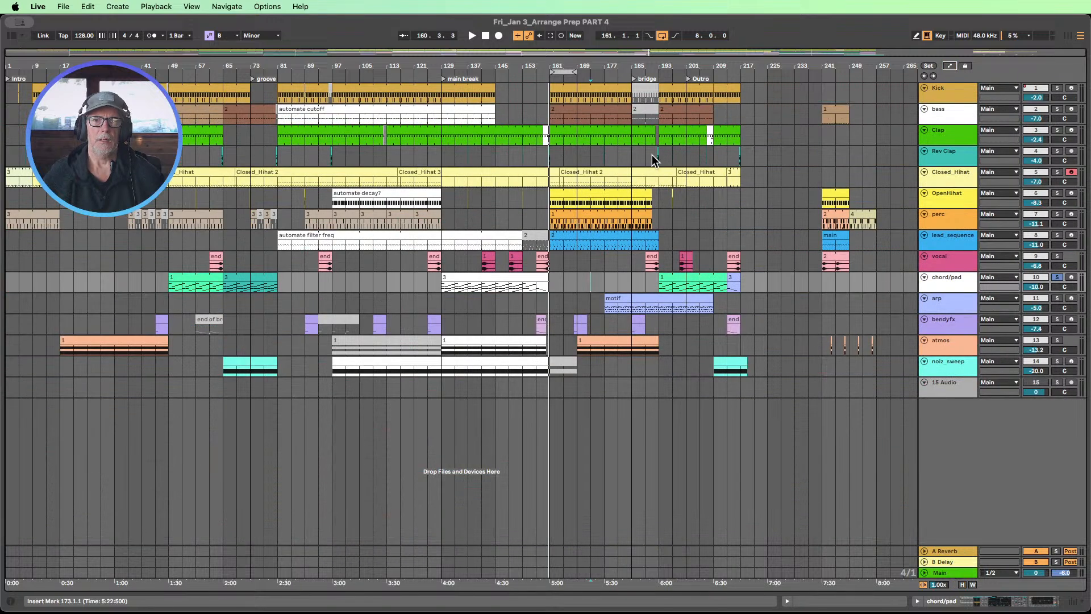
Step: Stretch the arrangement loop to cover bars 1 to 225 and add a locator at bar 49
left_click_drag(552, 72, 7, 71)
left_click_drag(571, 70, 765, 90)
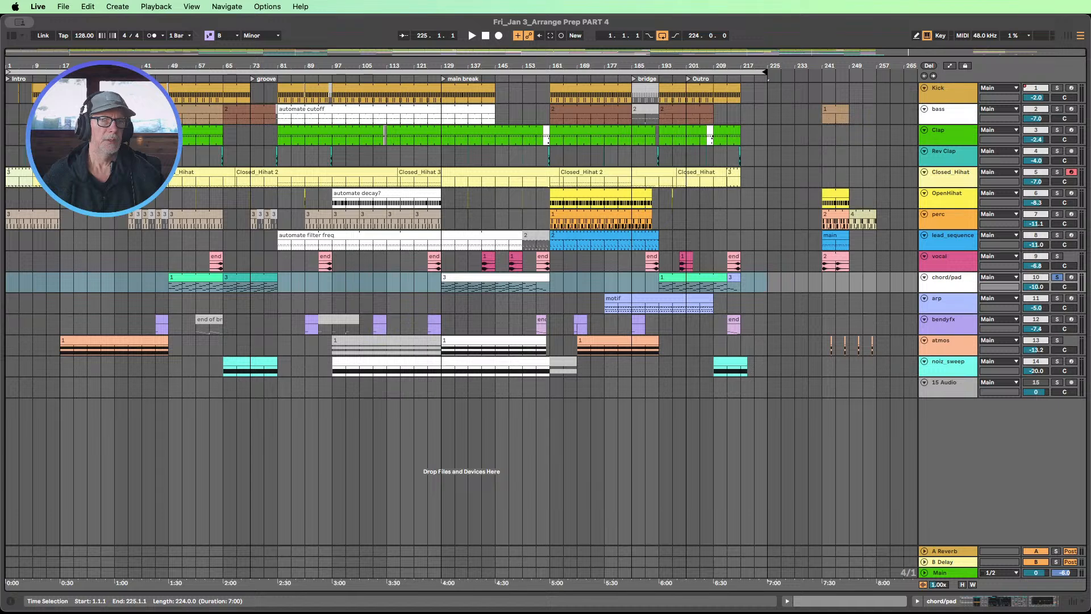
left_click(169, 200)
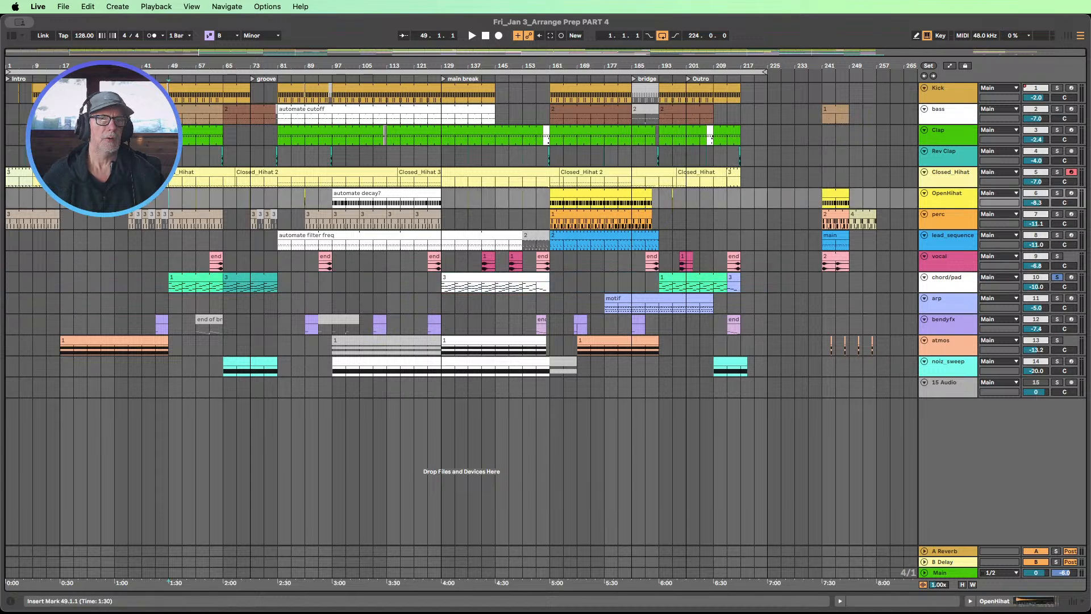
left_click(928, 66)
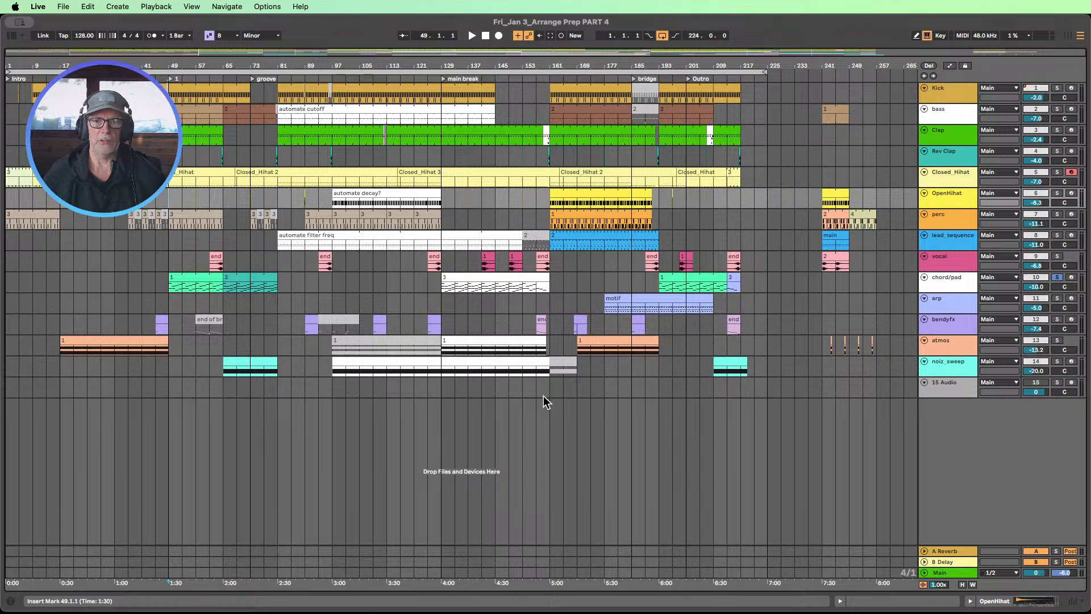
Step: Check the section lengths across all tracks by marking out bars 129 to 161 and bars 97 to 129
left_click_drag(536, 390, 445, 83)
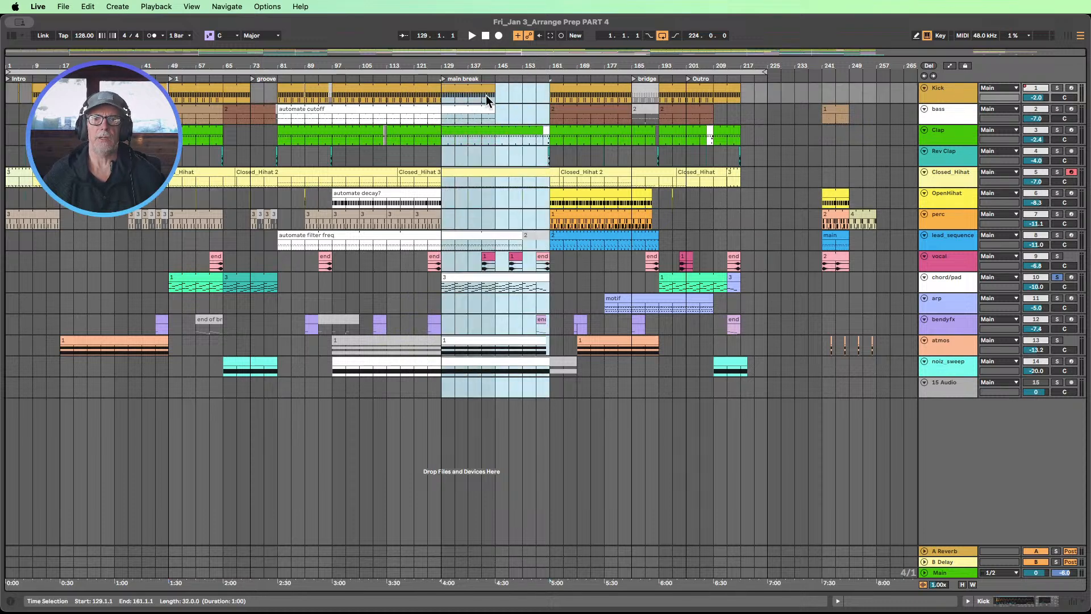
left_click_drag(383, 159, 473, 164)
left_click_drag(492, 390, 390, 80)
left_click_drag(333, 158, 430, 179)
left_click_drag(439, 398, 325, 89)
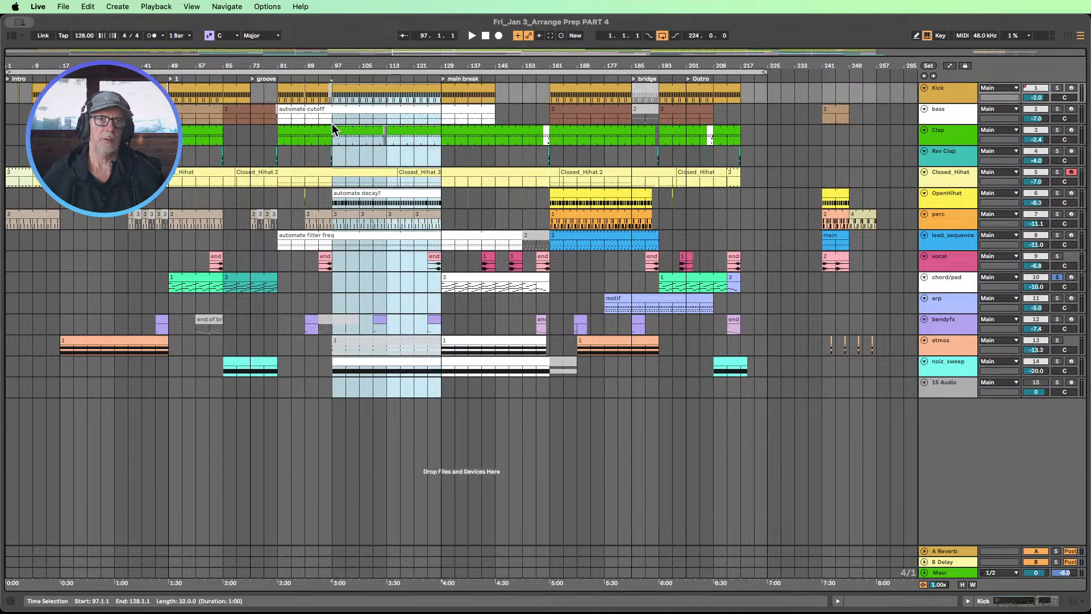
Step: Add a locator at bar 97 and name it Build
left_click(333, 124)
left_click(928, 66)
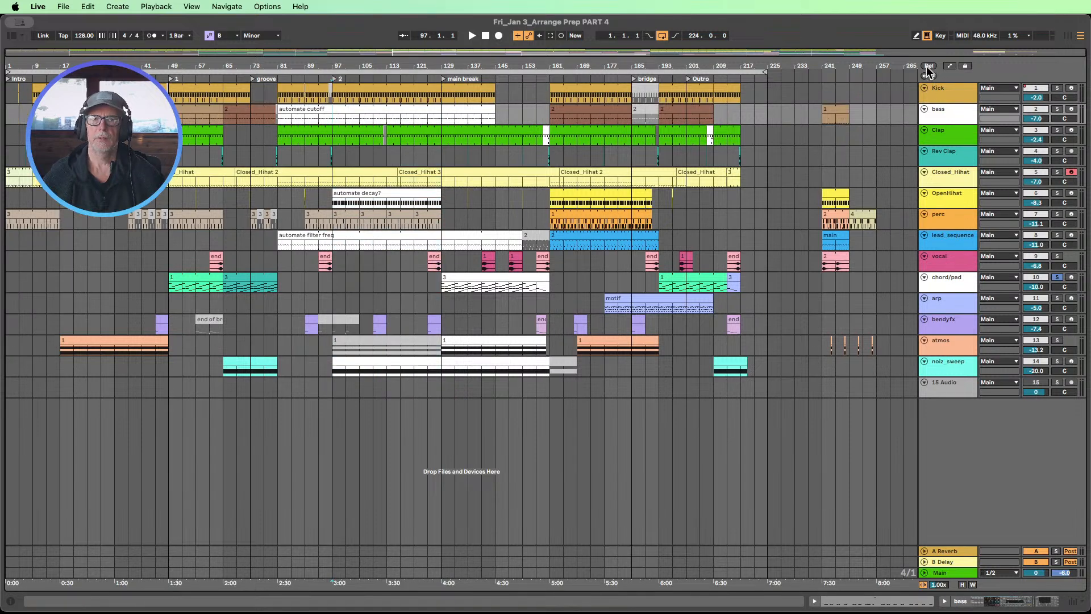
right_click(339, 77)
left_click(362, 93)
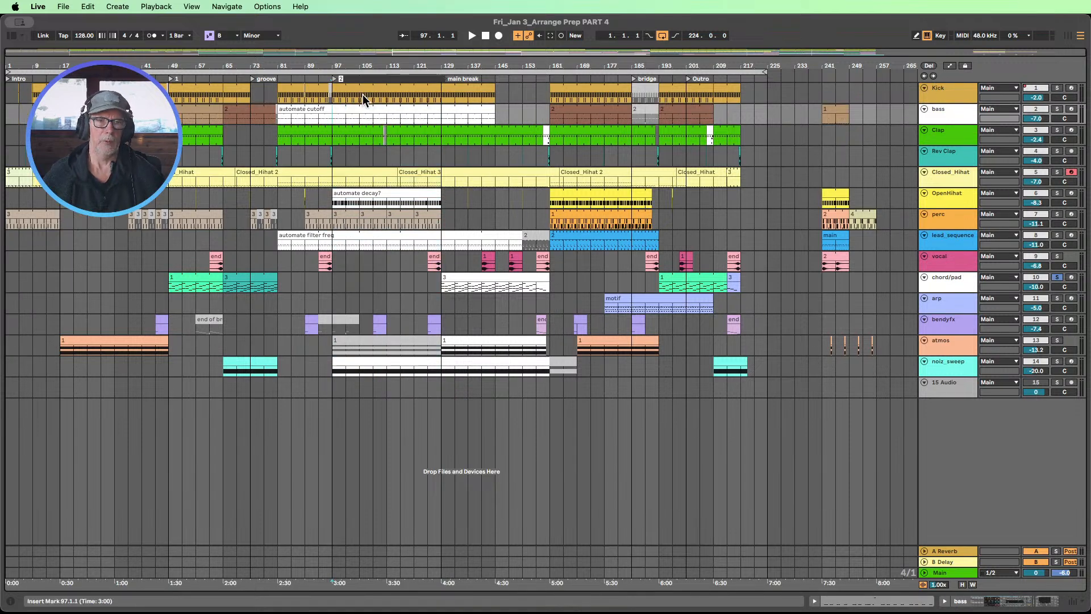
type("Build")
key("Return")
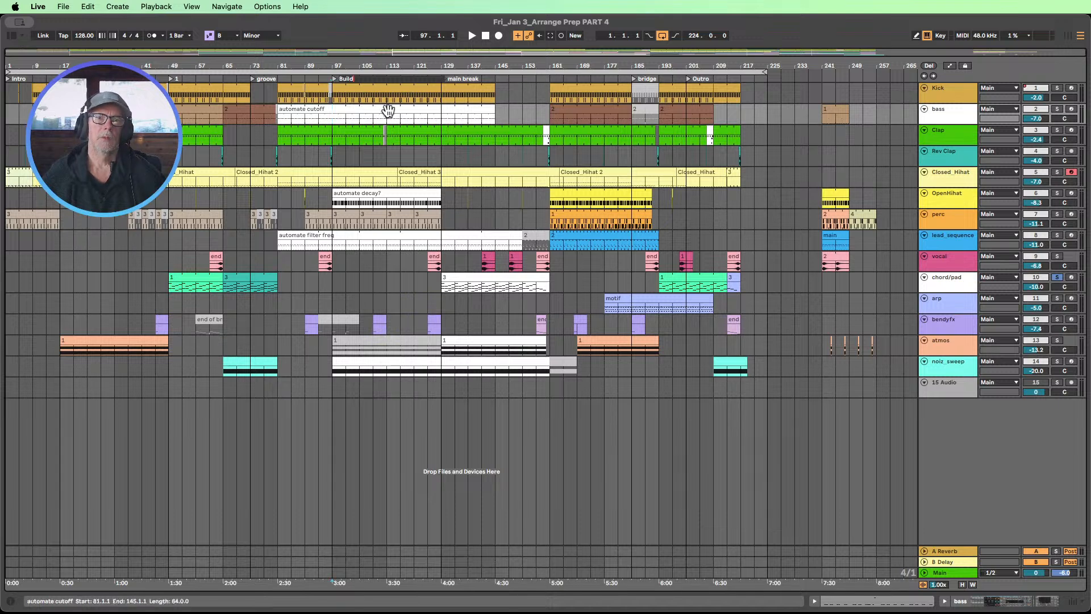
Step: Compare section lengths across all tracks by marking out bars 97 to 129, bars 113 to 145 and the stretch from bar 145
left_click(375, 152)
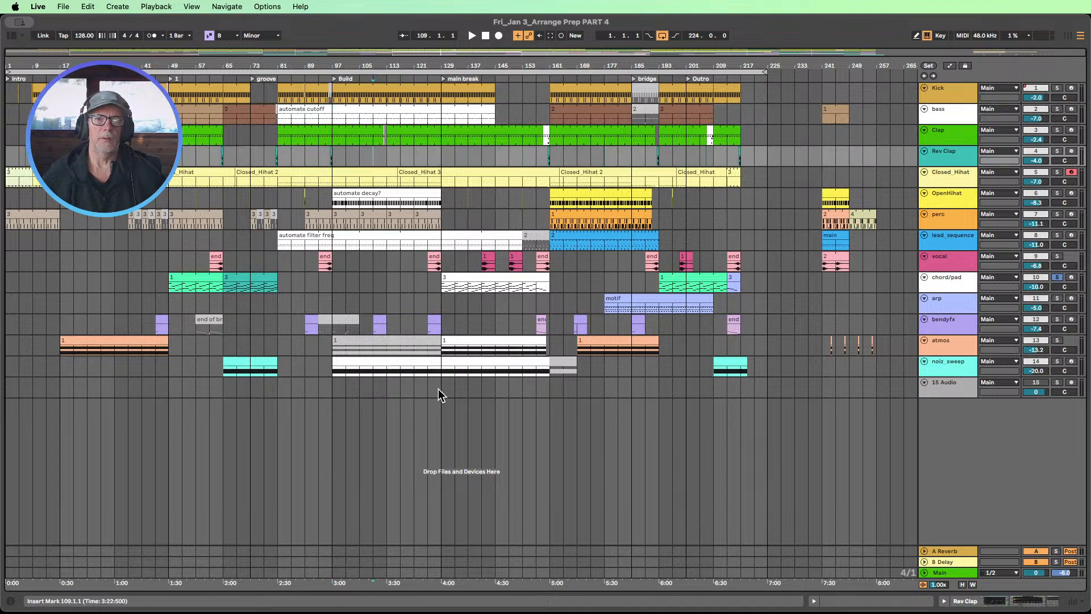
left_click_drag(438, 389, 333, 91)
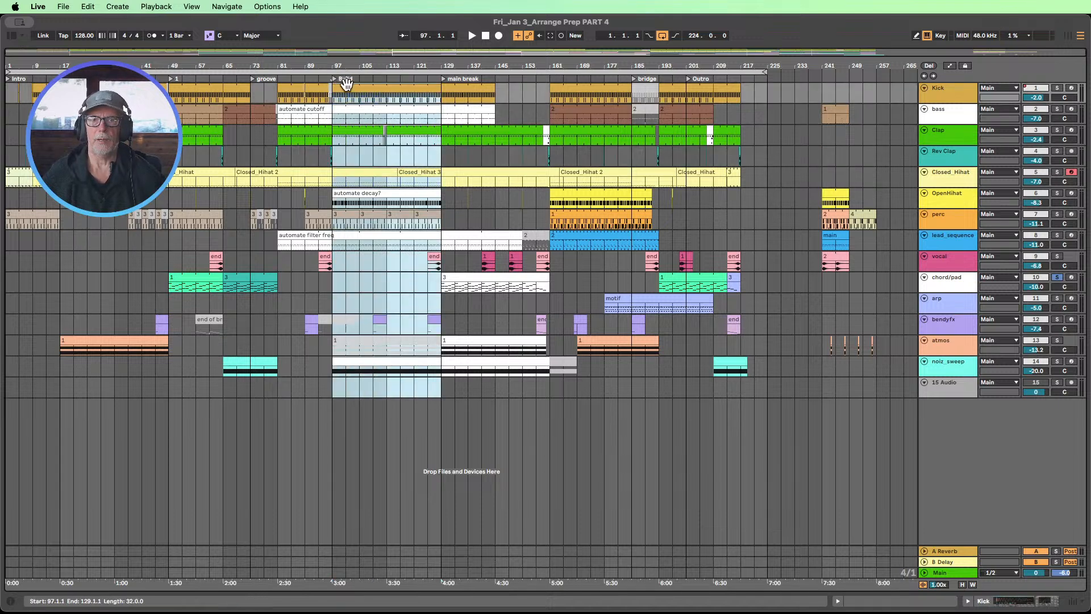
left_click_drag(494, 387, 384, 70)
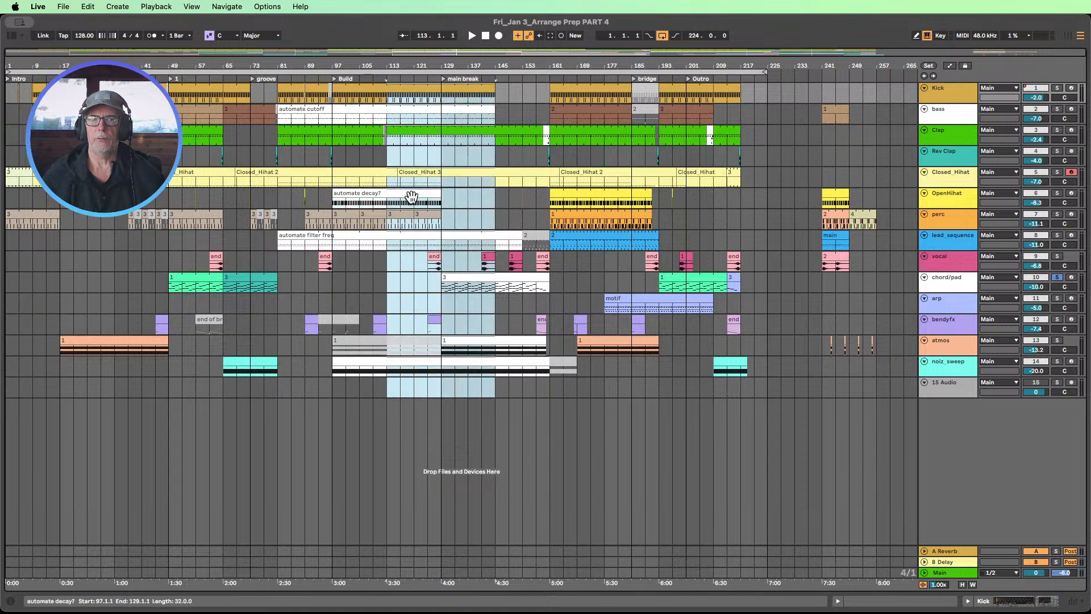
left_click_drag(498, 90, 609, 365)
Step: Add a locator at bar 161 and name it Drop
left_click(549, 120)
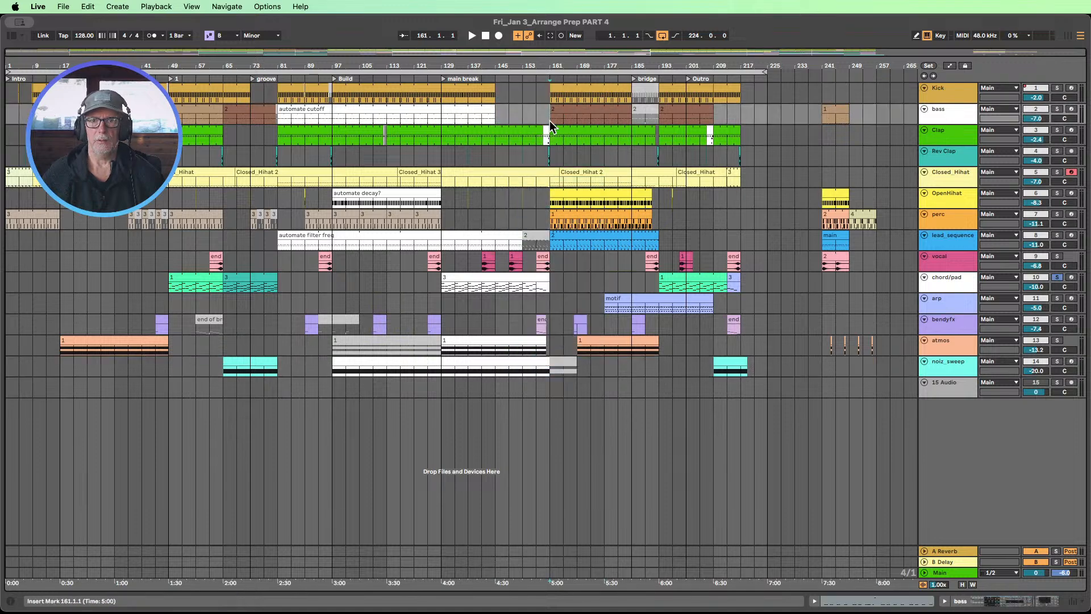
left_click(929, 65)
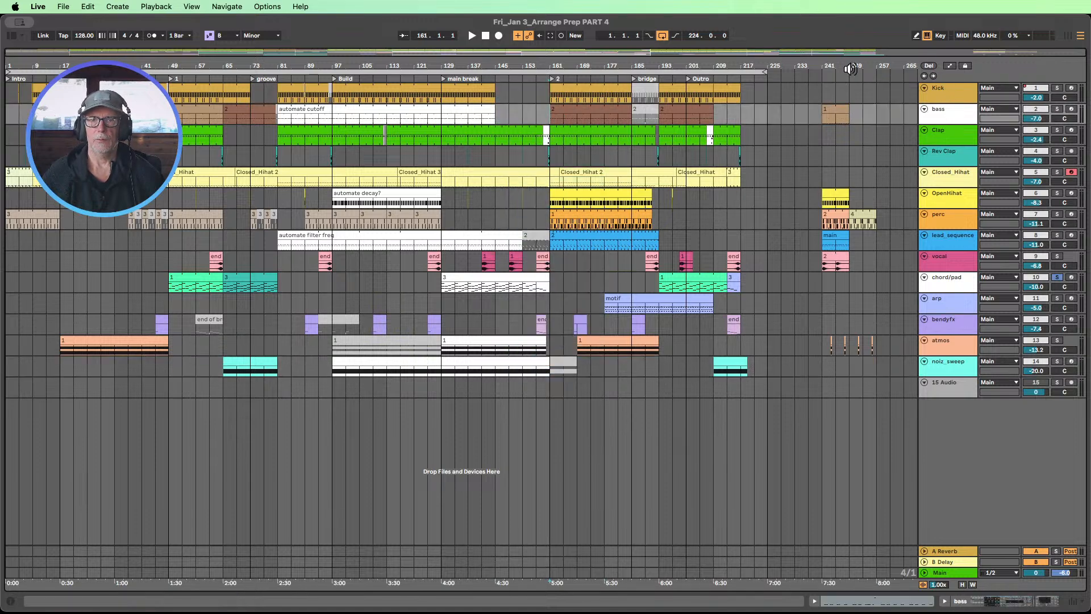
right_click(559, 78)
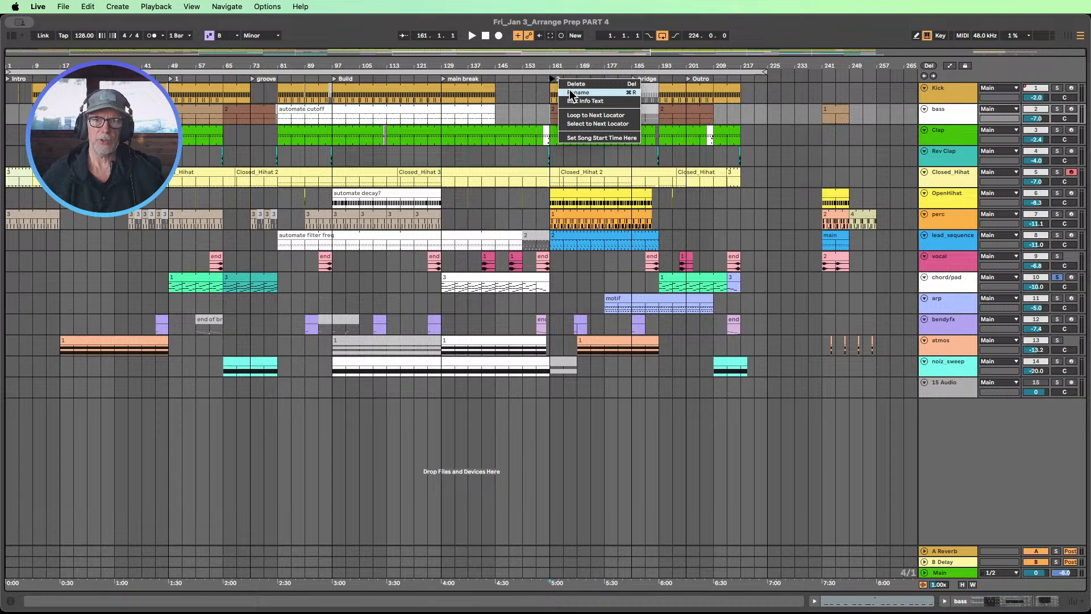
left_click(571, 92)
type("Drop")
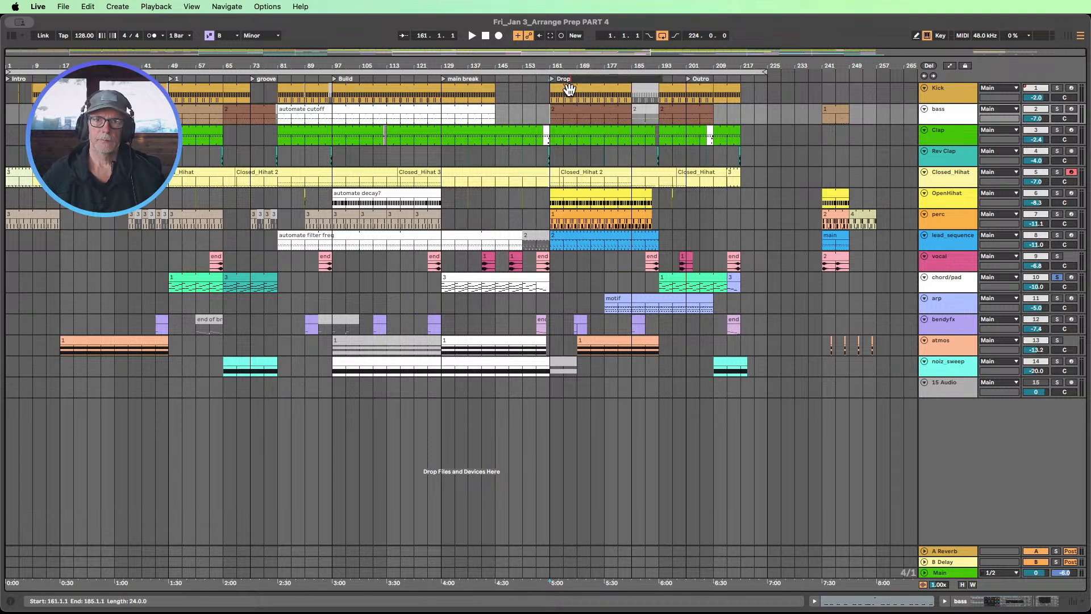
key("Return")
left_click(562, 159)
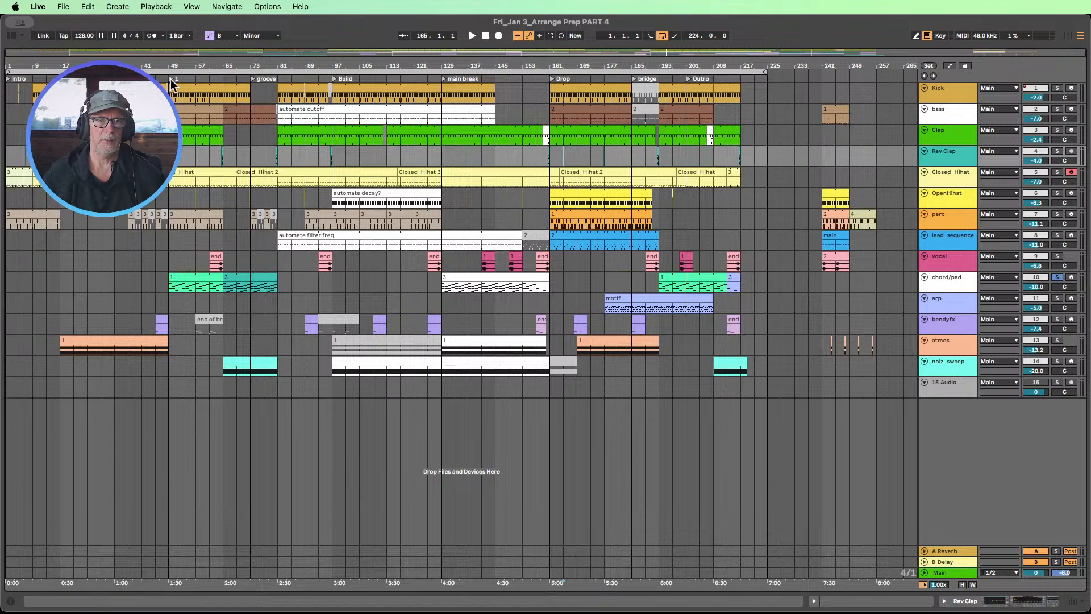
Step: Return playback to the song start and save the Live Set as Fri_Jan 3_Arrange Prep PART 4, replacing the existing file
left_click(486, 35)
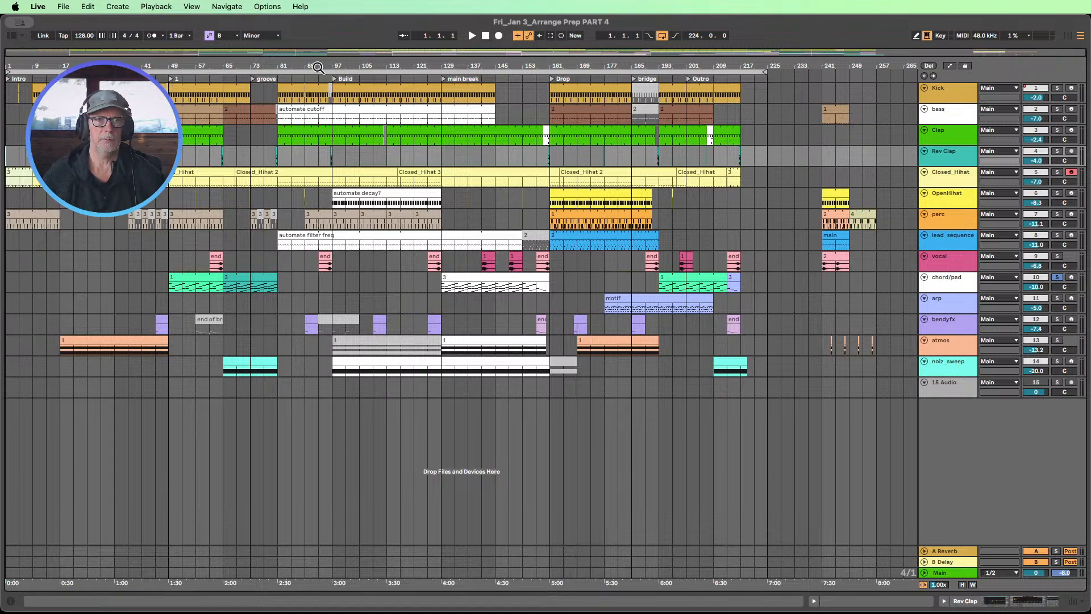
left_click(63, 8)
left_click(99, 154)
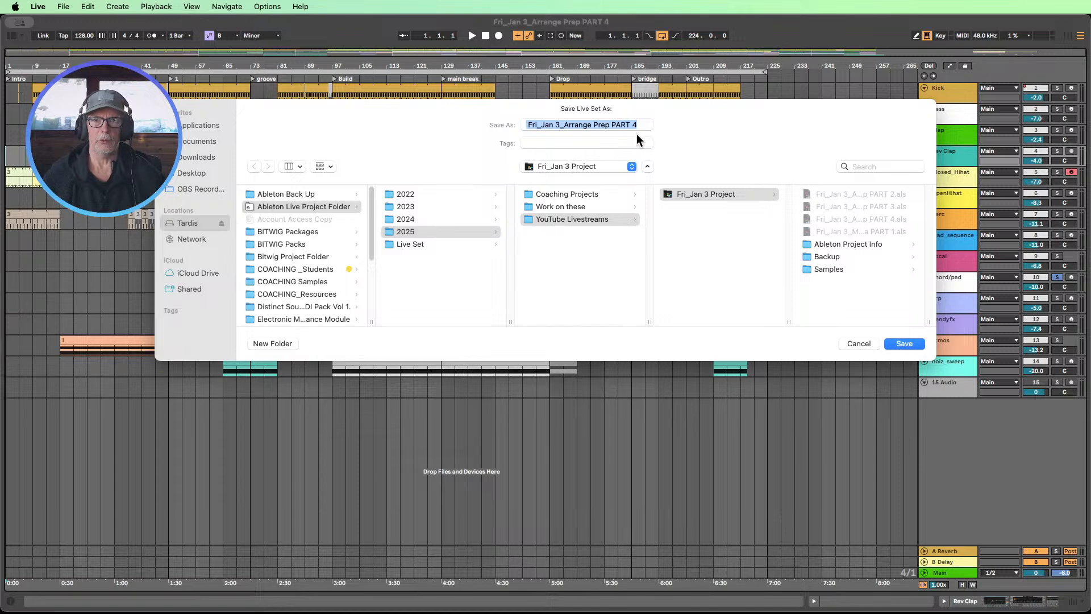
left_click(905, 344)
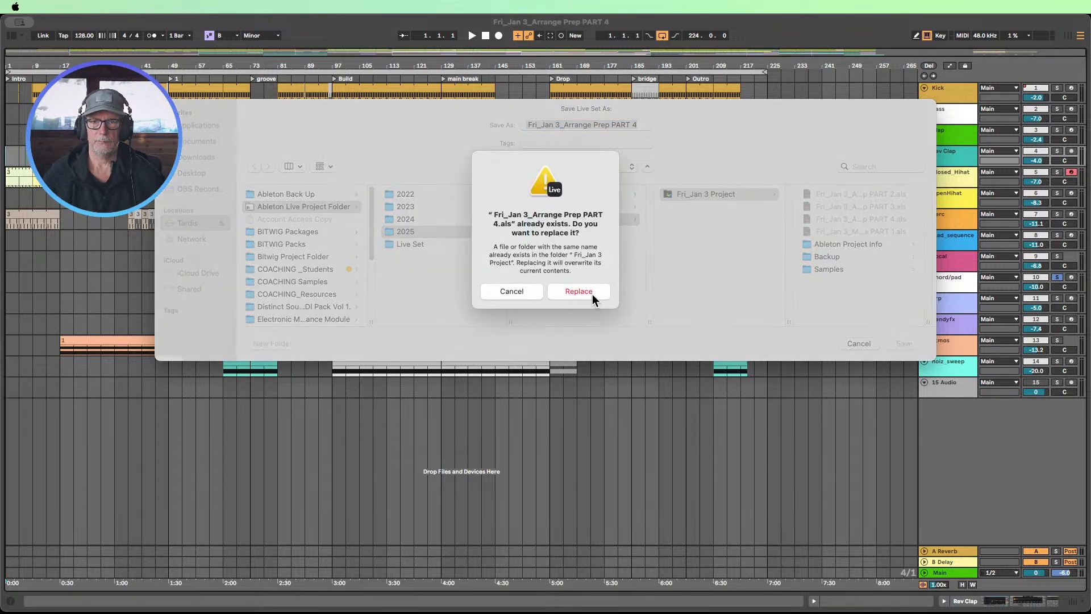
left_click(591, 291)
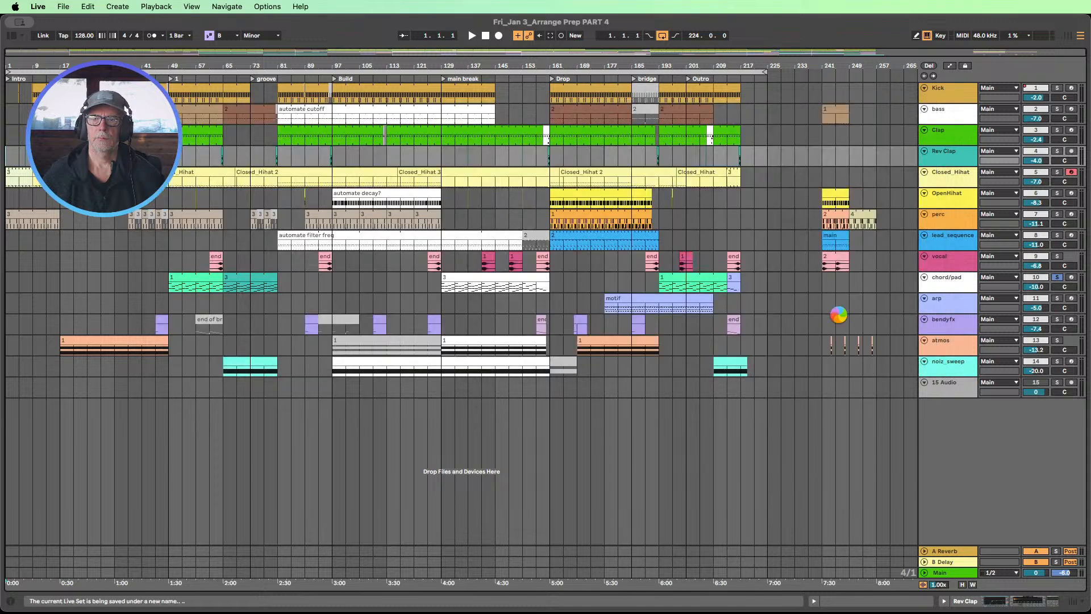
Step: Take chord/pad out of solo and save the Live Set again over Fri_Jan 3_Arrange Prep PART 4
left_click(1058, 277)
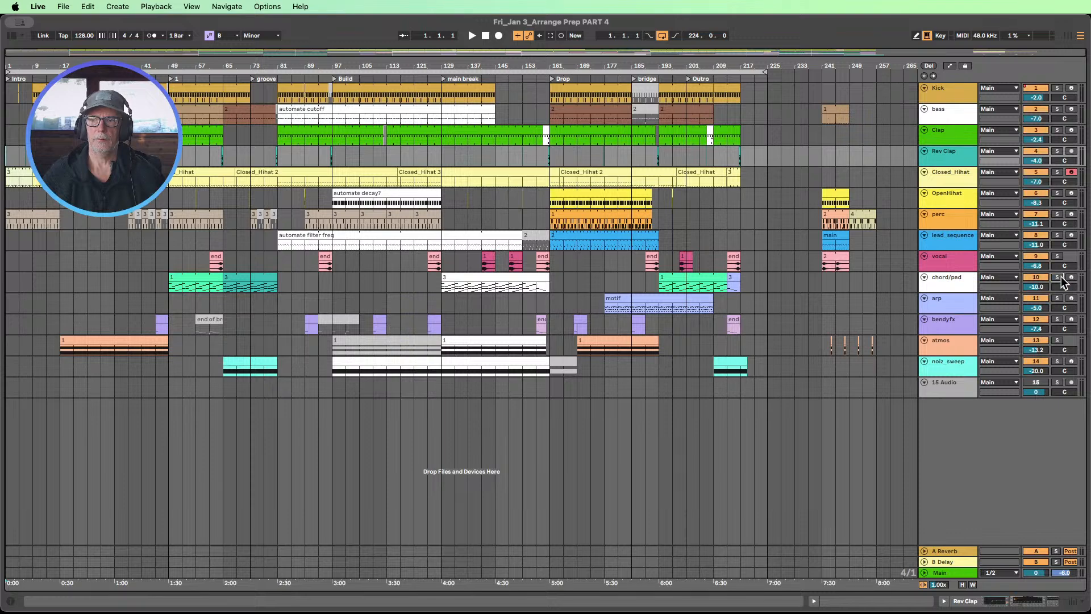
left_click(63, 7)
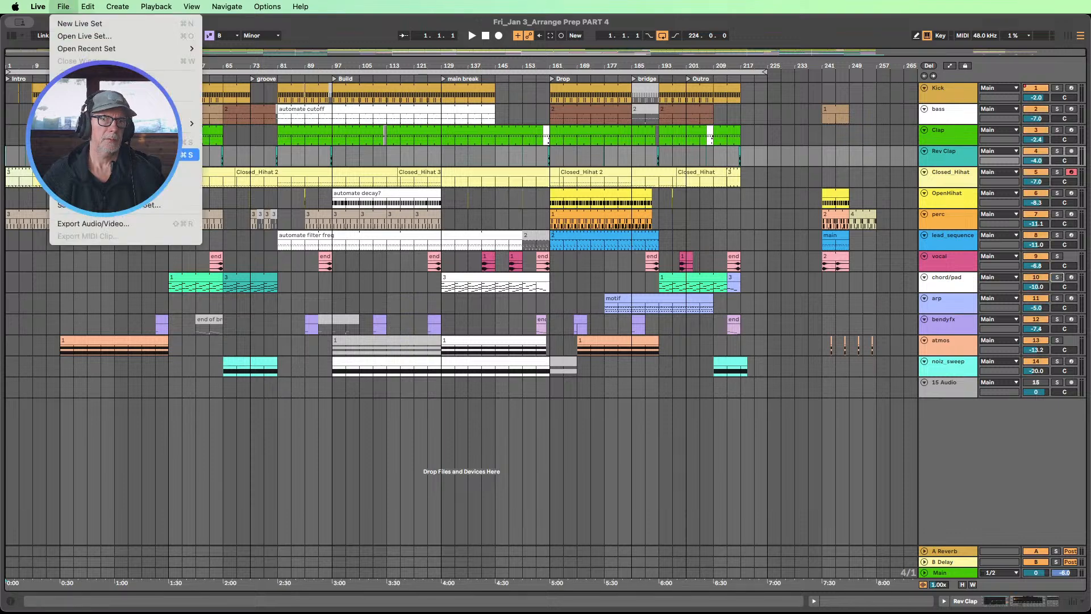
left_click(609, 250)
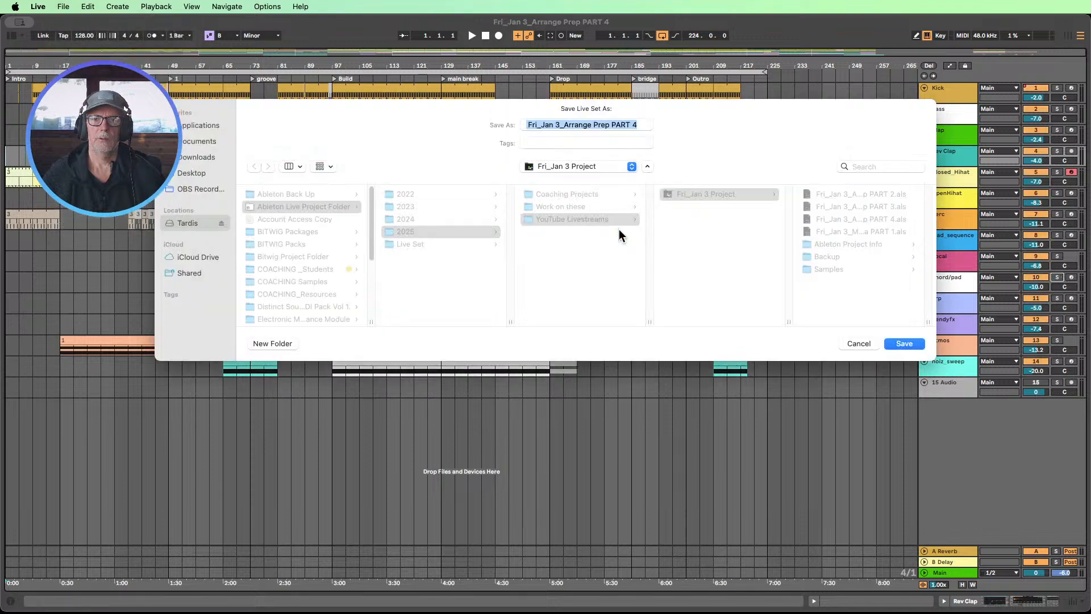
left_click(895, 345)
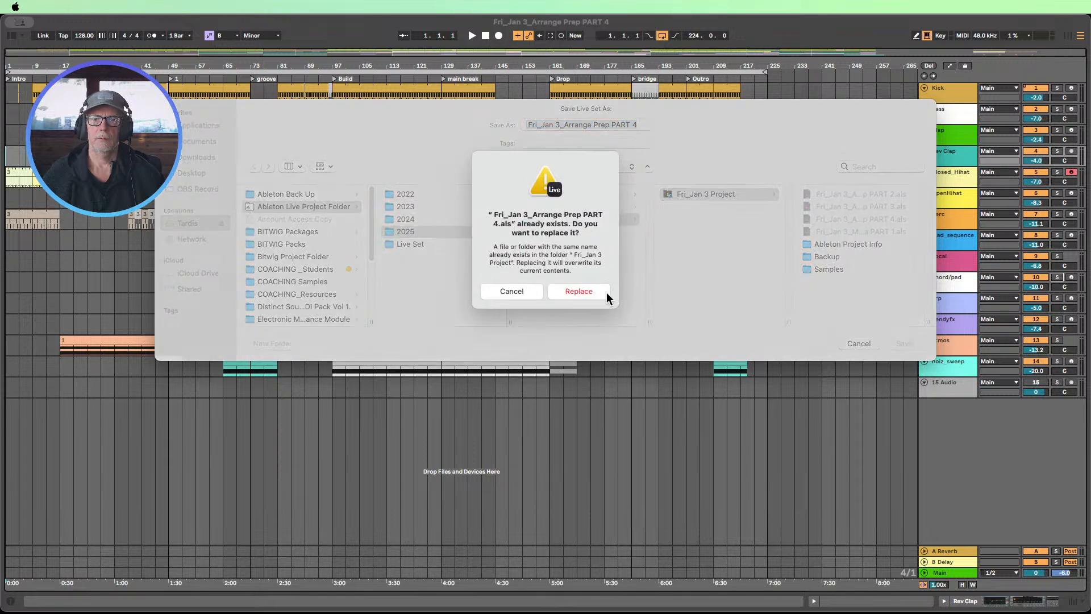
left_click(571, 293)
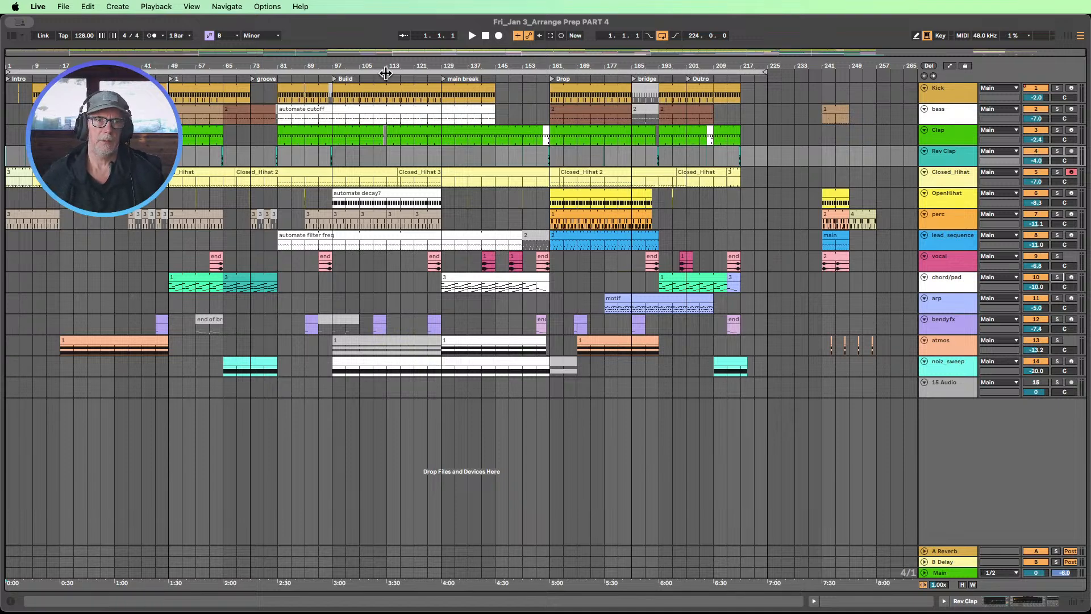
Step: Insert one bar of silence across all tracks at bar 1, ahead of the intro
left_click_drag(20, 65, 32, 113)
left_click_drag(20, 65, 29, 113)
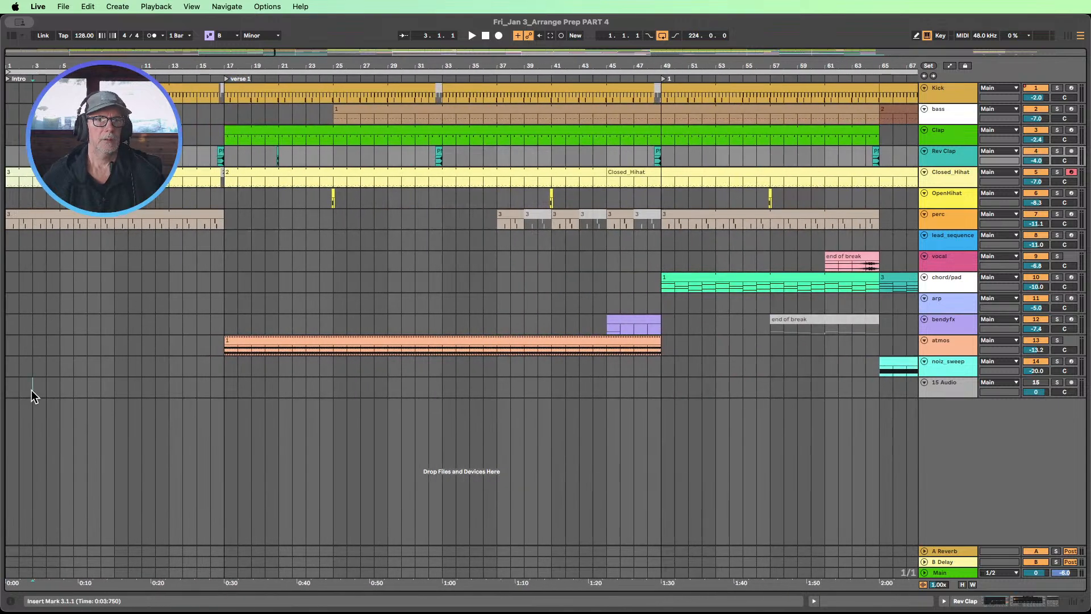
left_click_drag(32, 390, 25, 107)
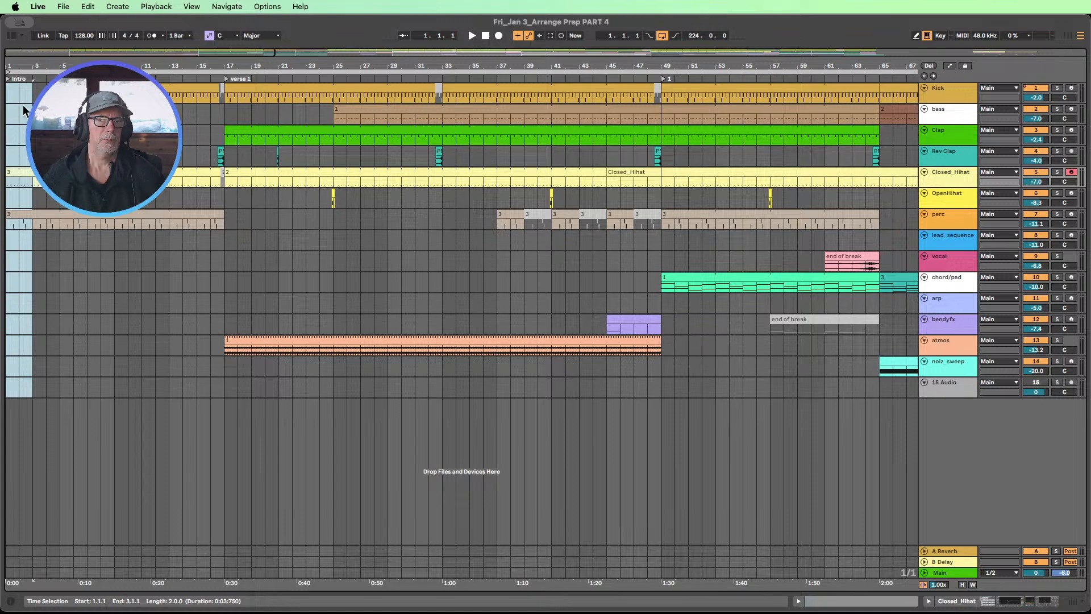
left_click_drag(12, 65, 34, 108)
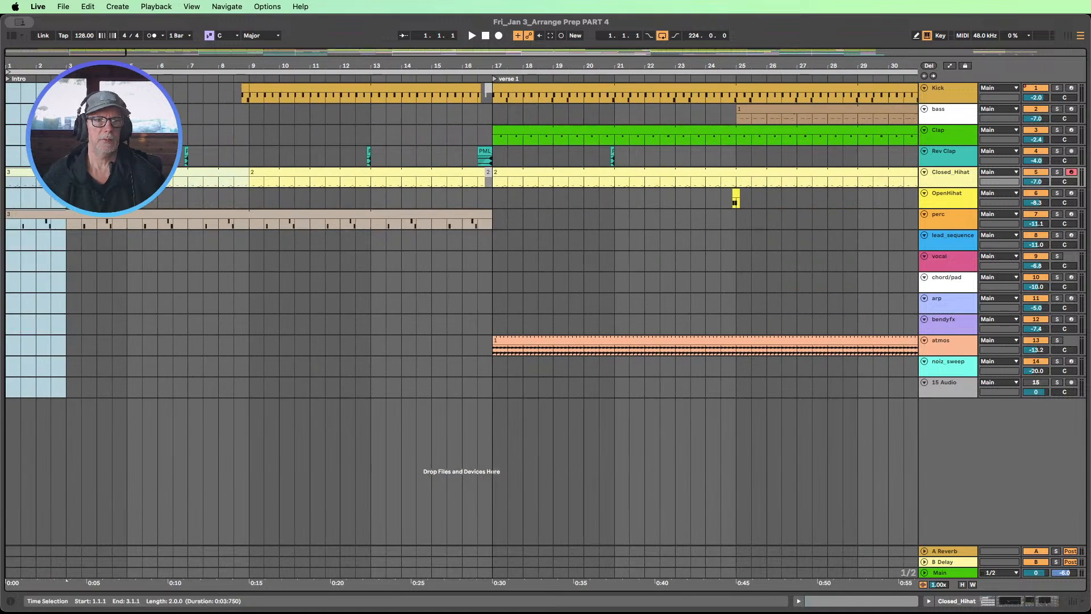
left_click(37, 393)
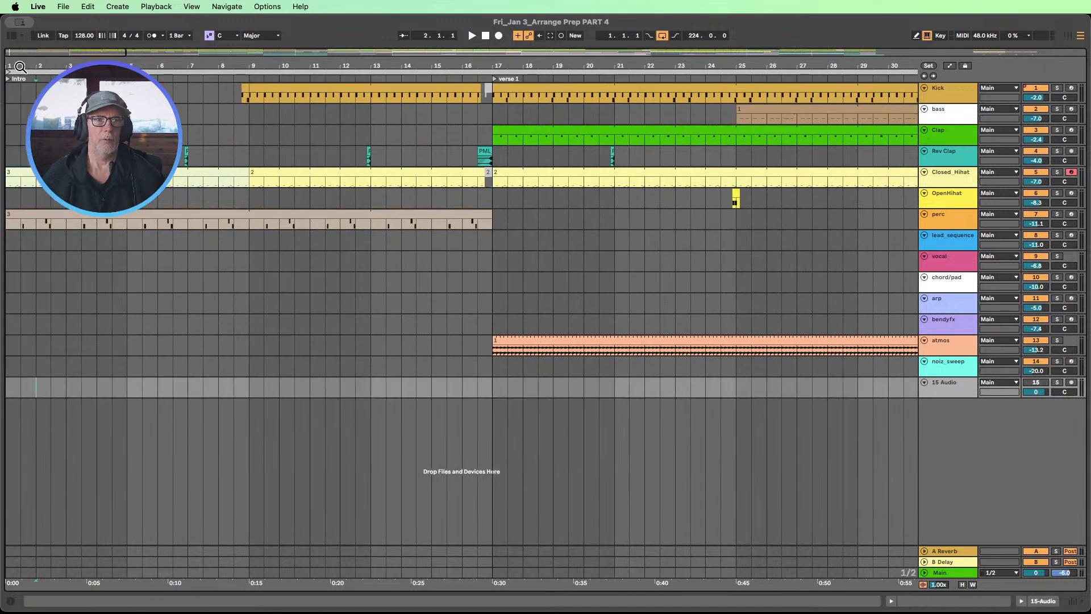
left_click_drag(20, 65, 19, 346)
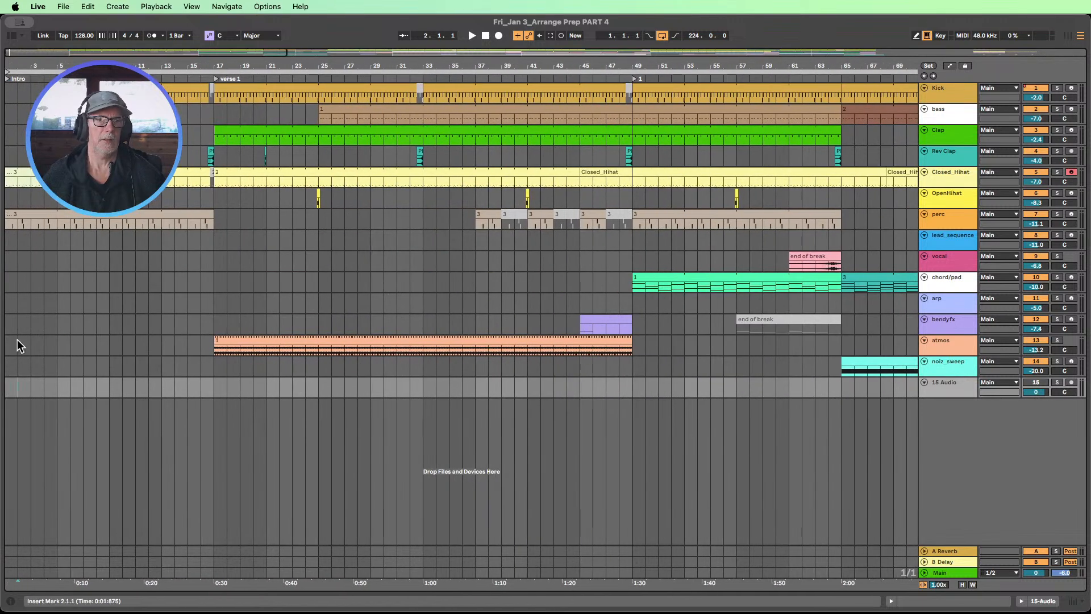
left_click_drag(12, 64, 12, 171)
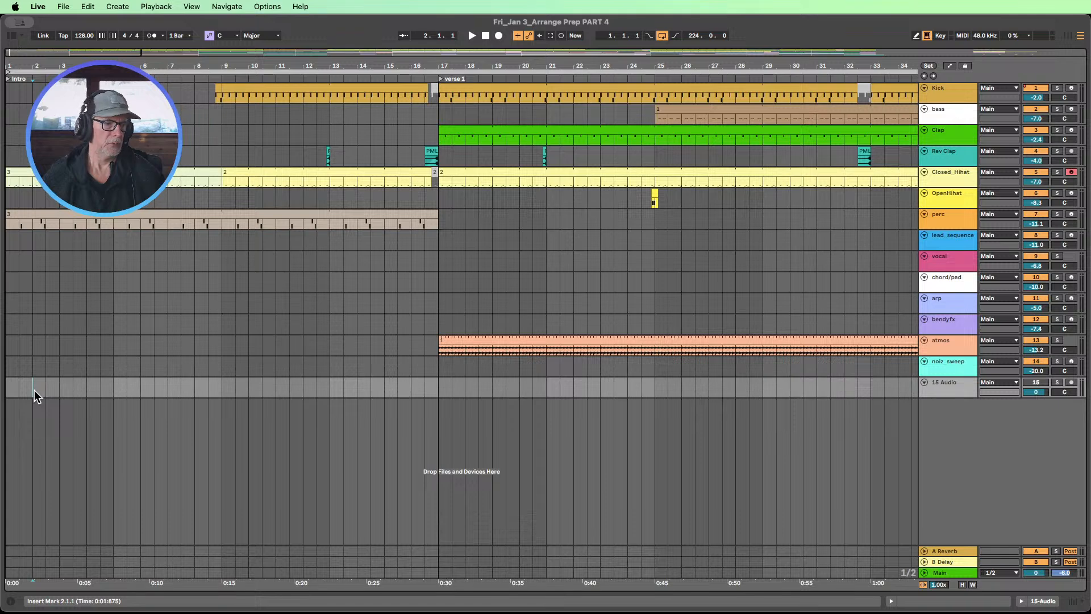
left_click_drag(34, 390, 7, 91)
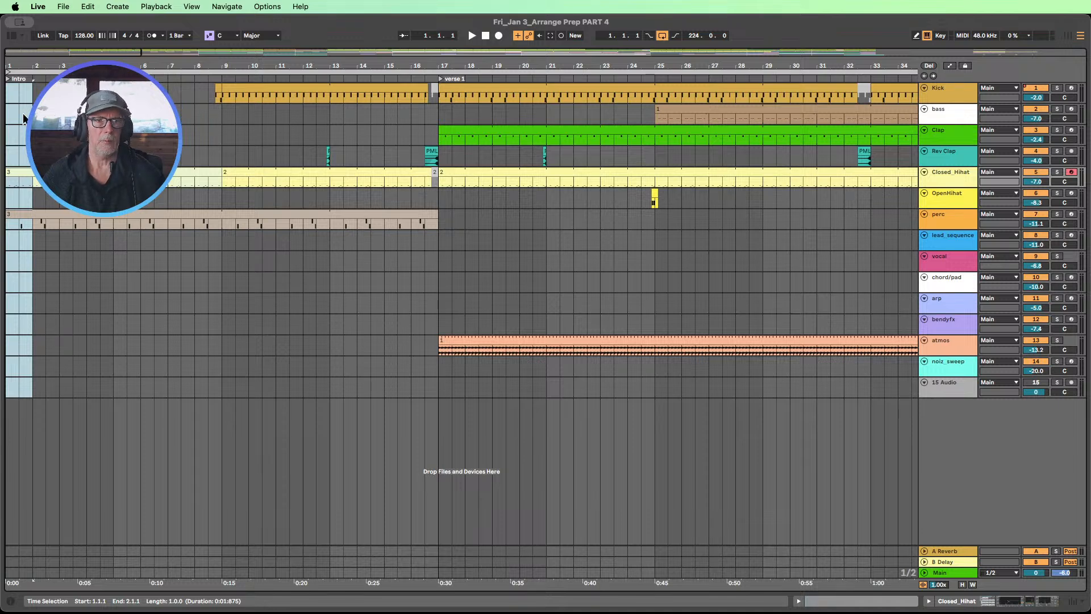
key("super+i")
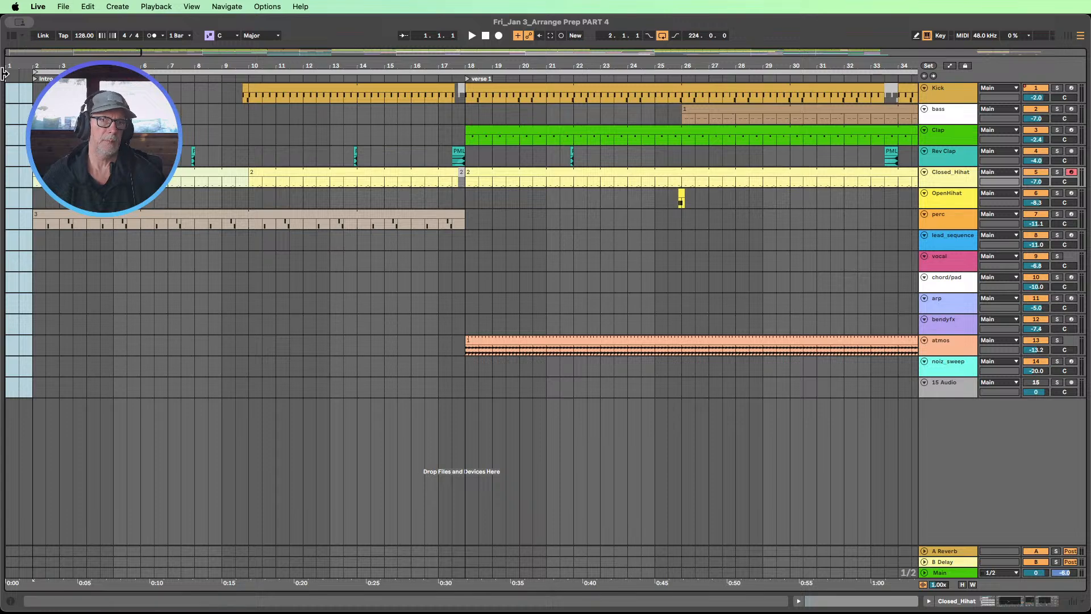
Step: Move the Intro locator and the arrangement loop's start back to bar 1
key("super+a")
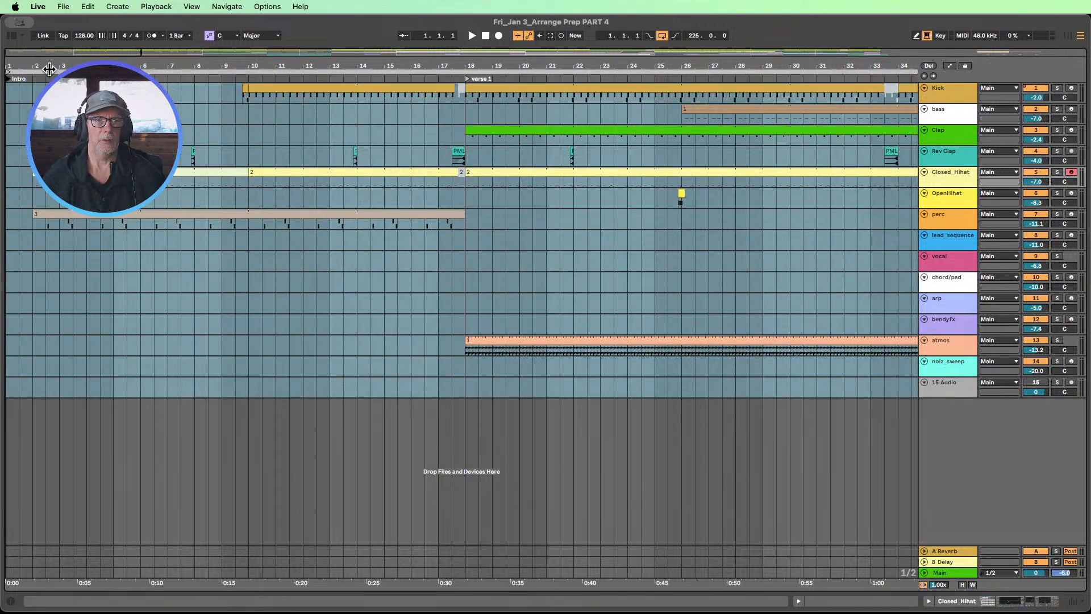
key("z")
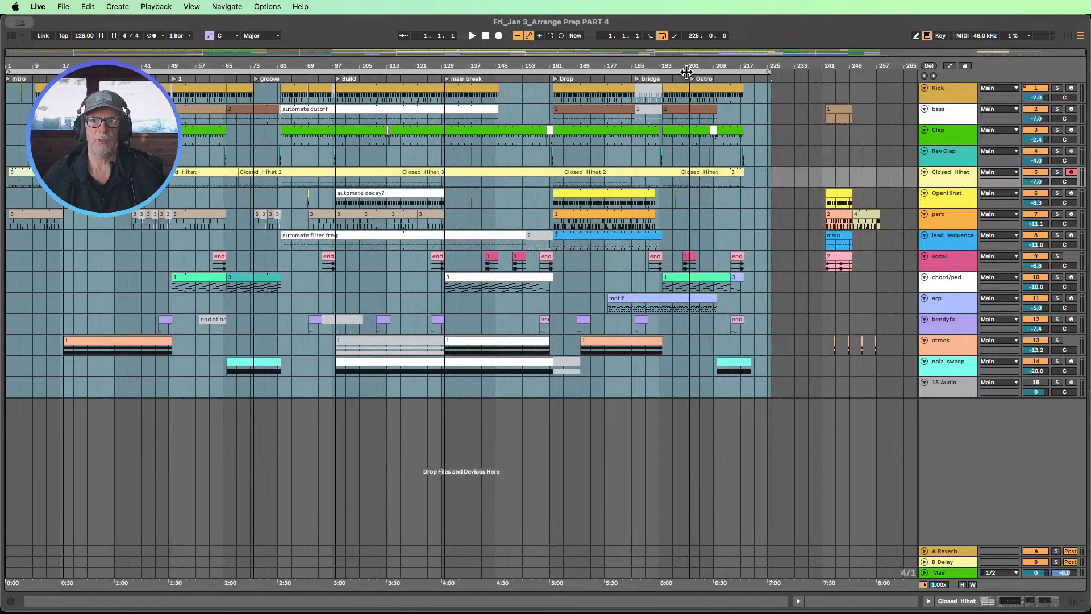
Step: Play the song's ending from around bar 214 and shorten the arrangement loop to end at bar 222
left_click_drag(782, 69, 780, 126)
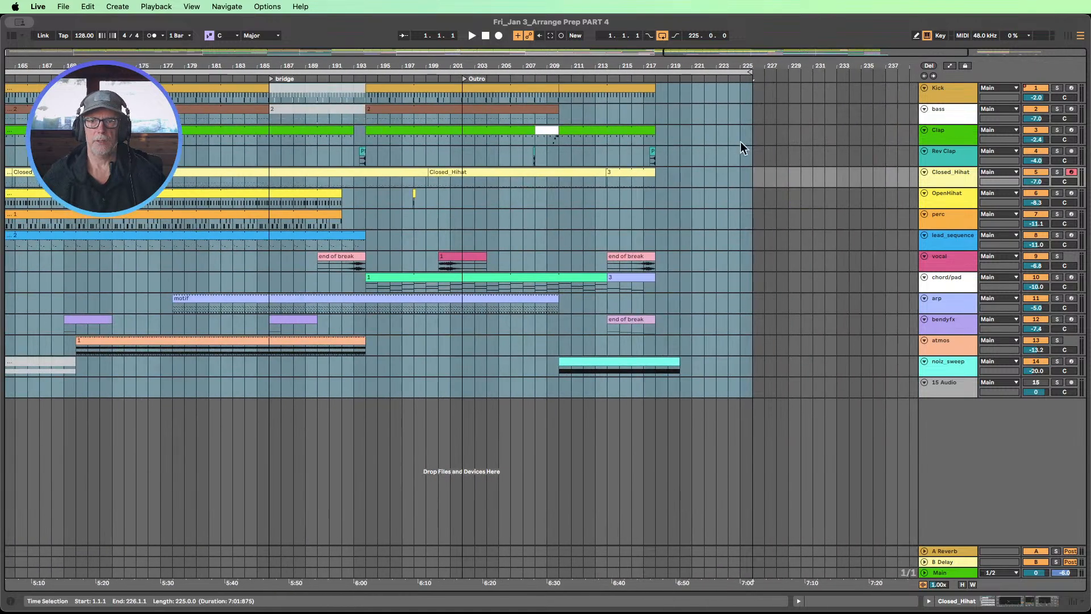
left_click(701, 118)
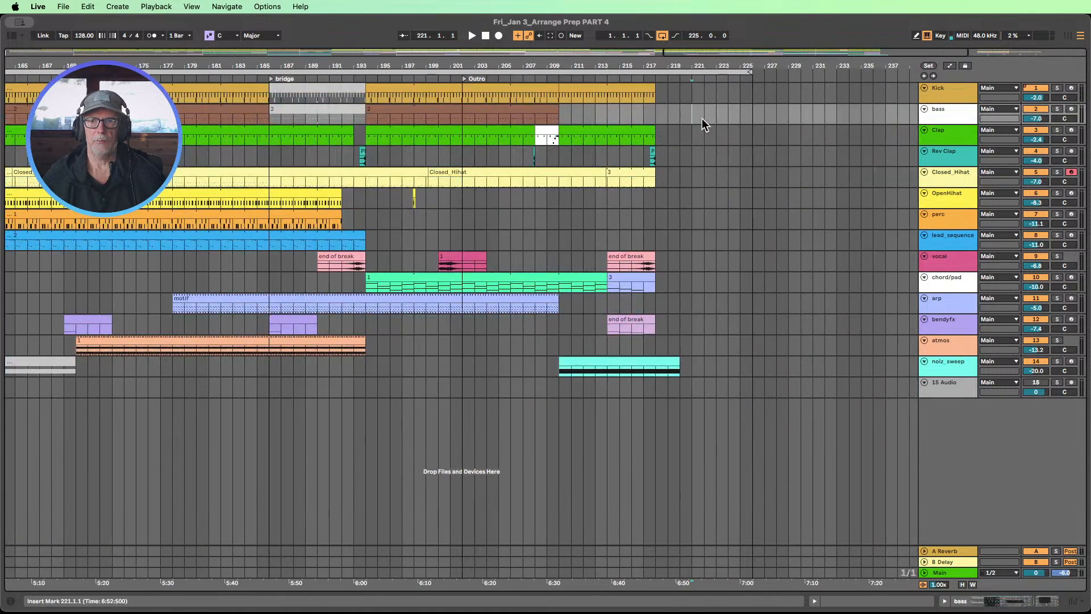
left_click(616, 77)
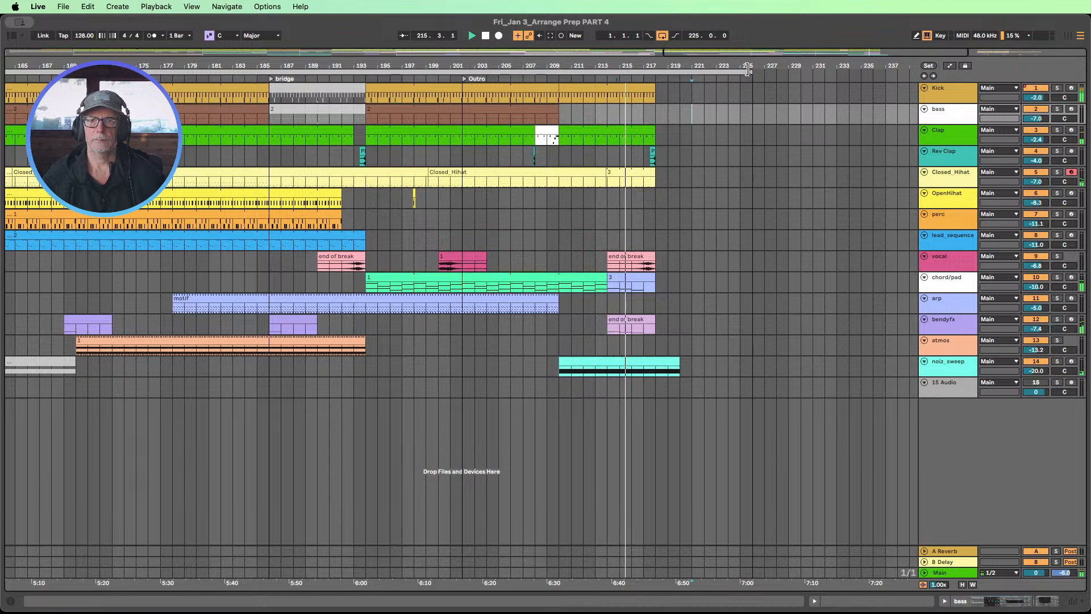
left_click_drag(749, 71, 716, 72)
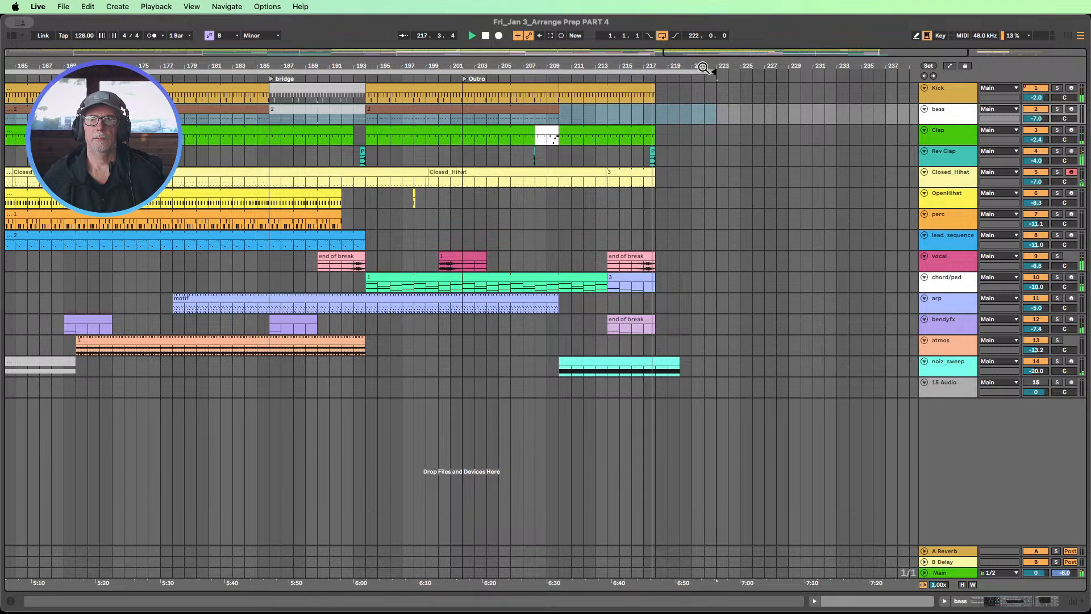
mouse_move(699, 66)
left_mouse_down()
mouse_move(700, 94)
mouse_move(725, 69)
mouse_move(672, 69)
mouse_move(708, 71)
left_mouse_up()
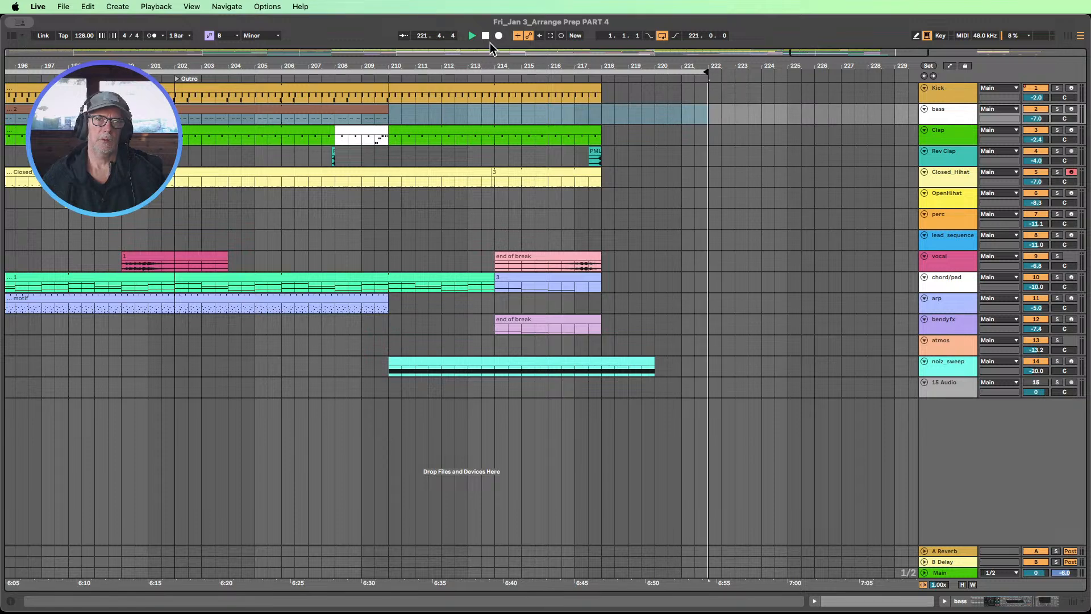
Step: Stop playback with the full song in view and save the Live Set over Fri_Jan 3_Arrange Prep PART 4
left_click_drag(509, 67, 508, 52)
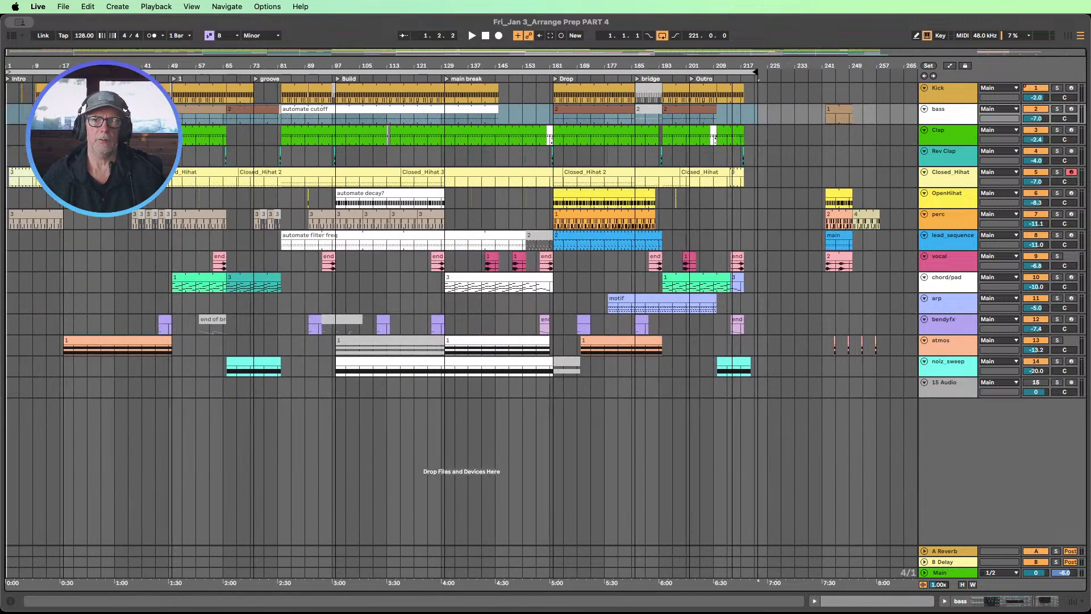
left_click(485, 36)
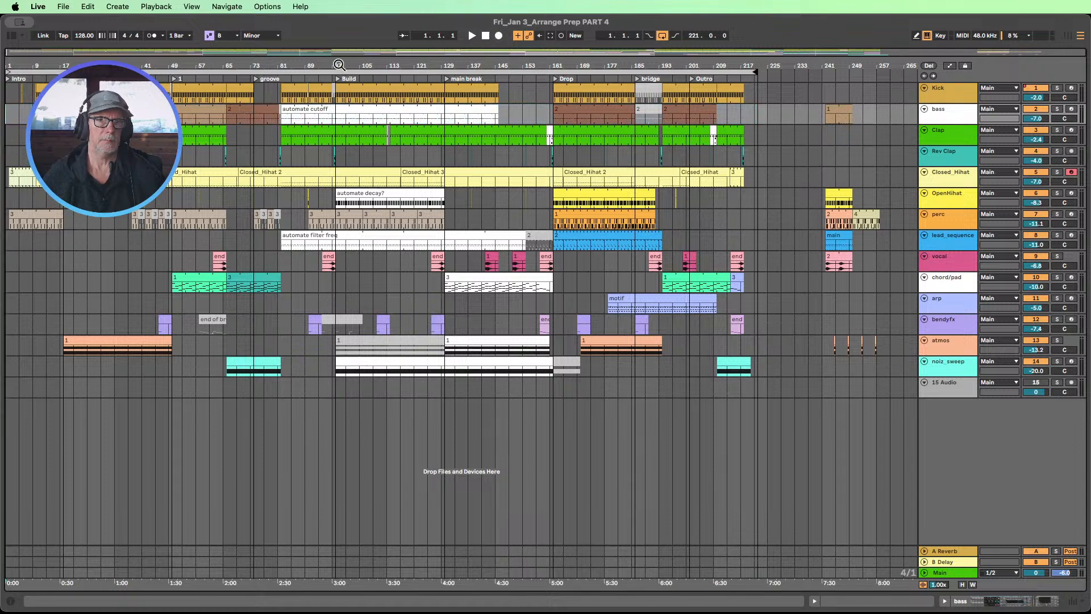
left_click(65, 8)
left_click(188, 167)
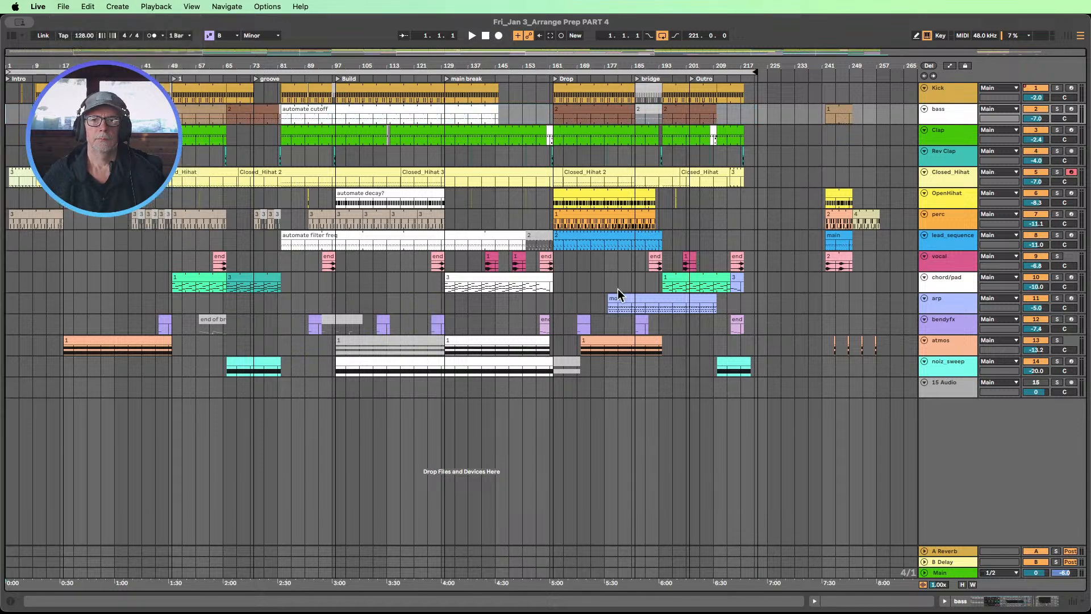
left_click(905, 344)
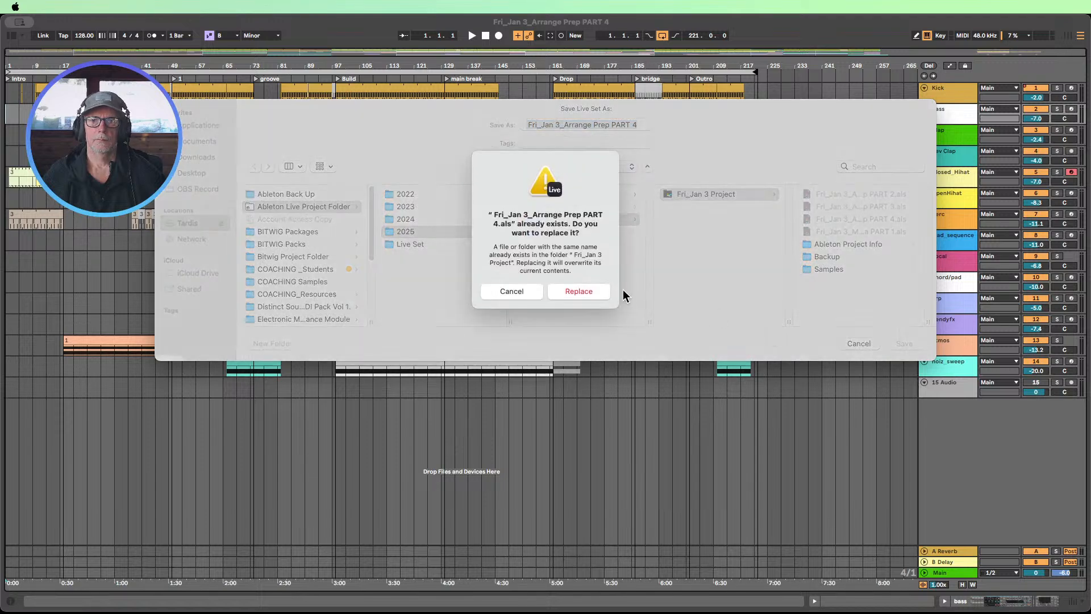
left_click(613, 290)
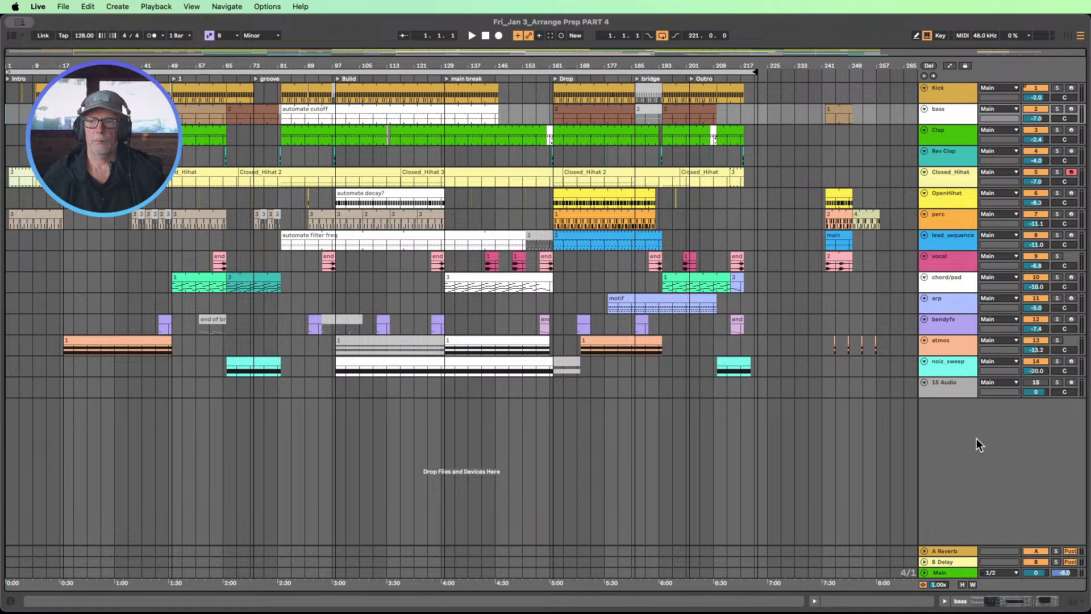
Step: Play the arrangement from bar 50 and show the Main track's effect devices in the Session View mixer
left_click(1069, 35)
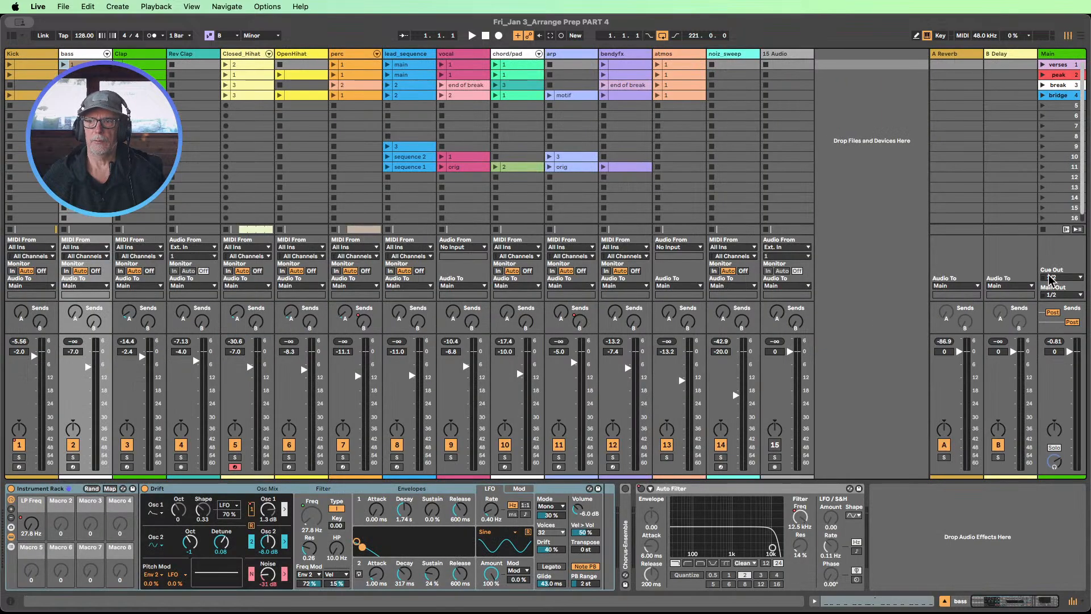
left_click(1066, 59)
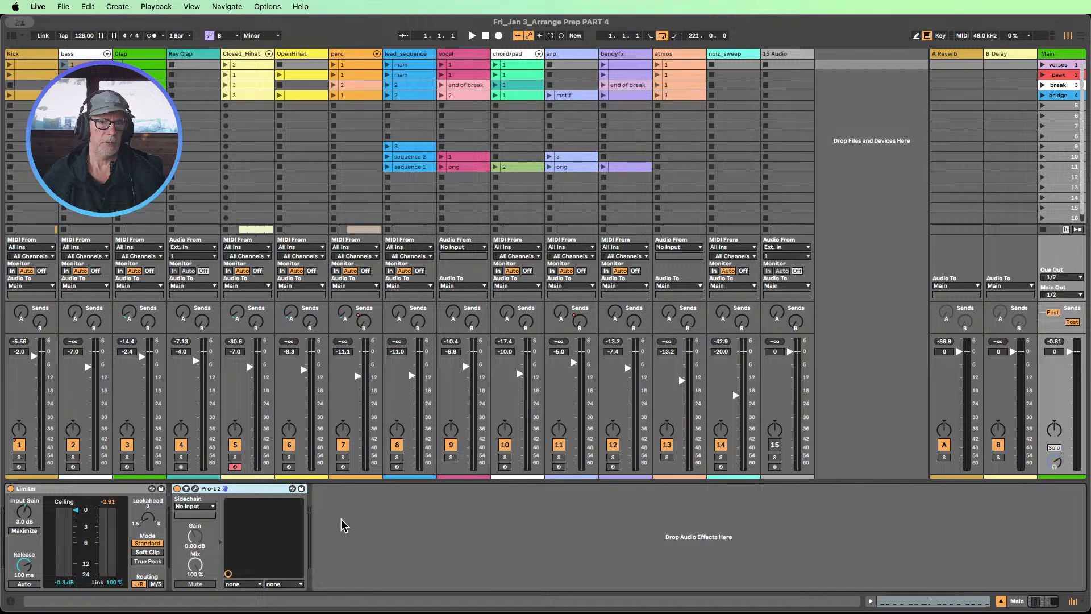
left_click(1081, 36)
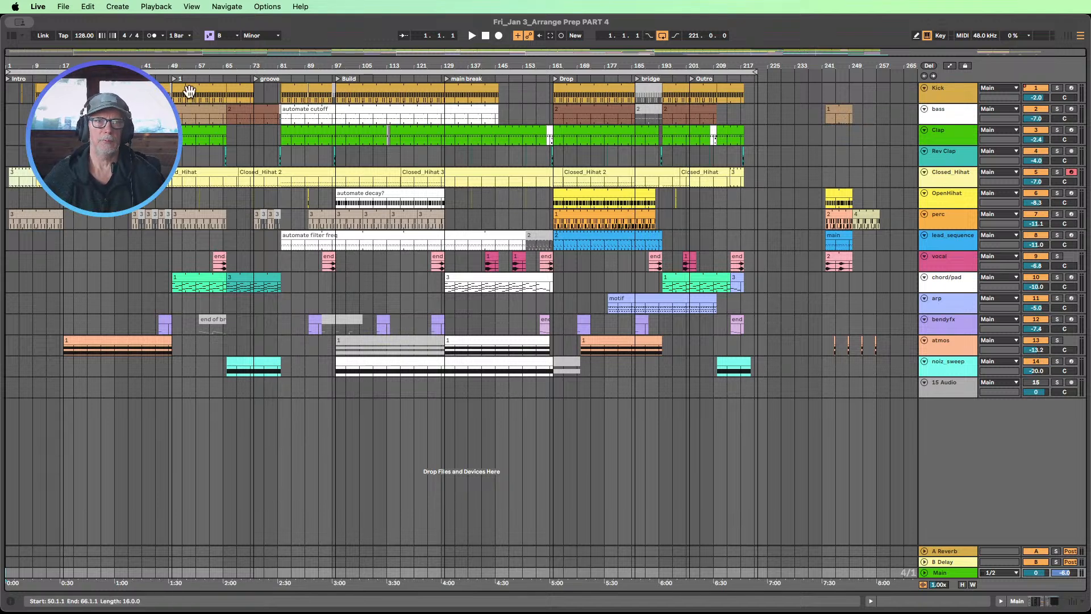
left_click(172, 77)
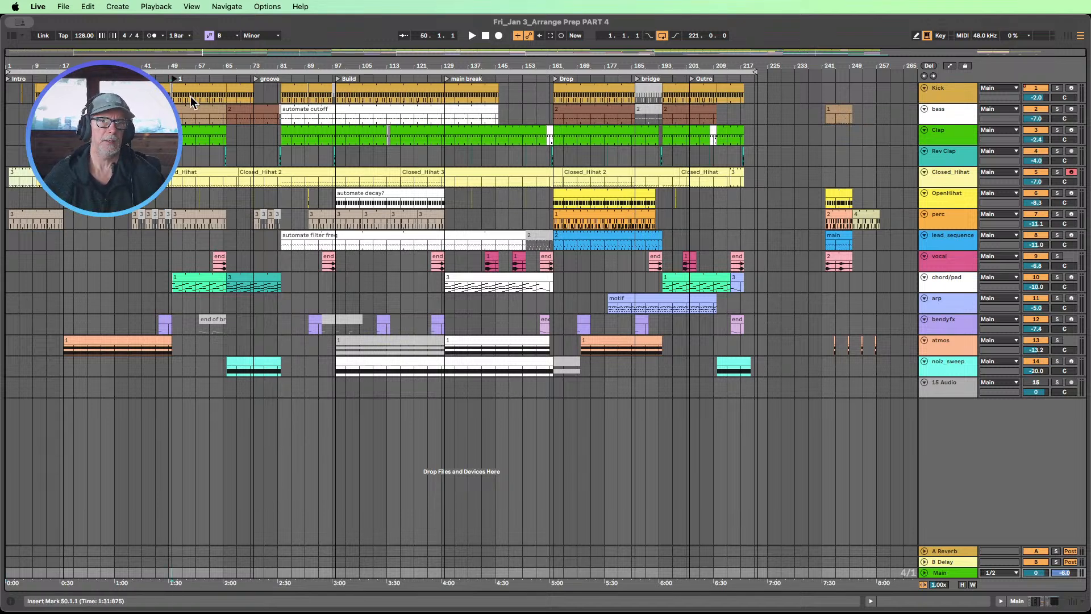
left_click(471, 36)
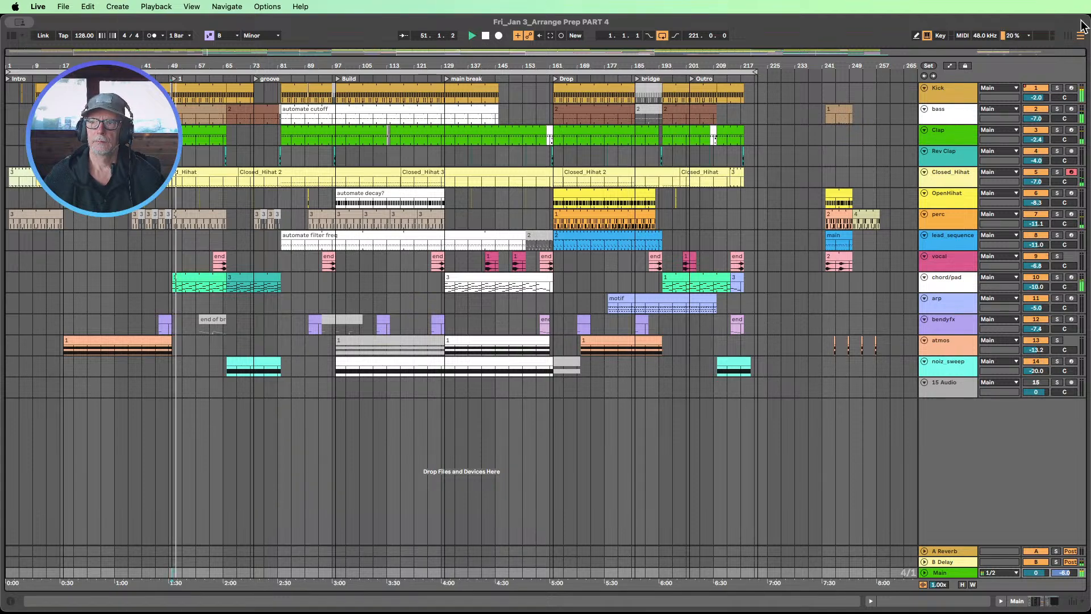
left_click(1068, 36)
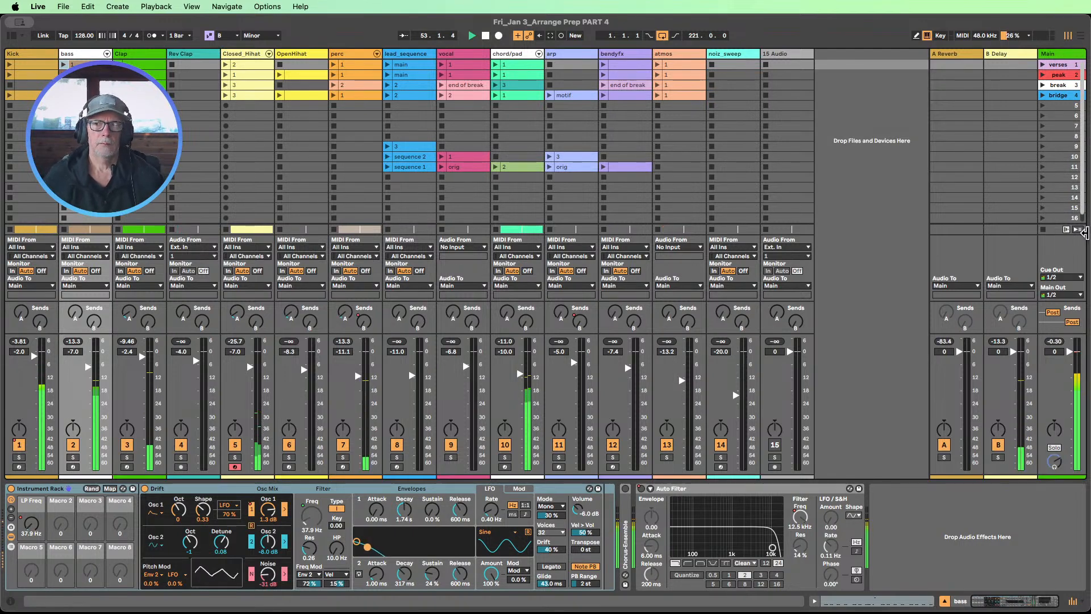
left_click(1055, 55)
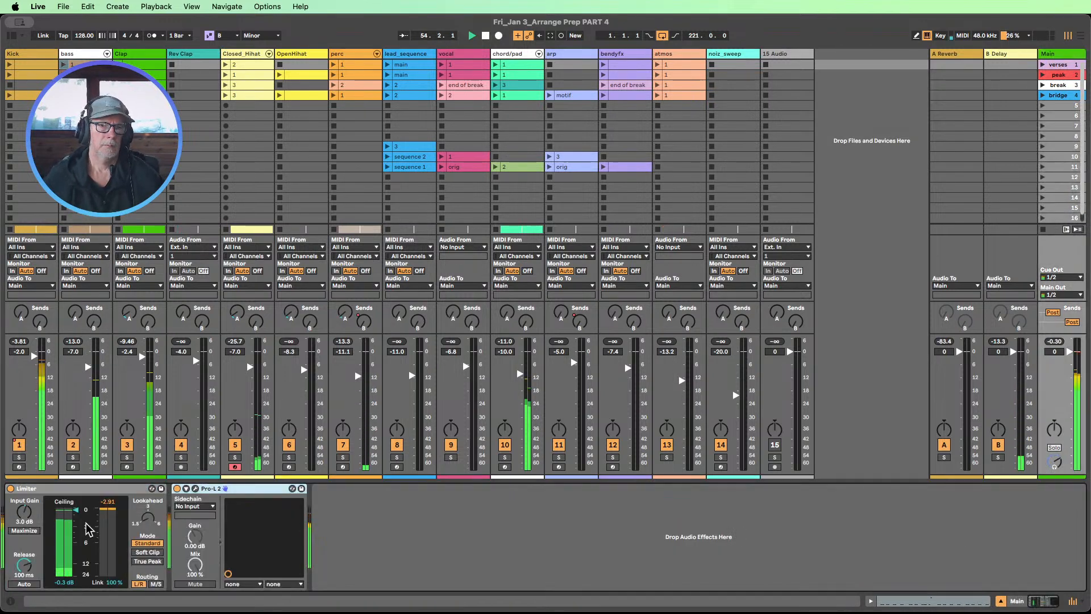
Step: Set the Main track Limiter's input gain to 1.0 dB, switch the Limiter off and reset the Main peak reading
mouse_move(25, 519)
left_mouse_down()
mouse_move(25, 536)
mouse_move(24, 518)
left_mouse_up()
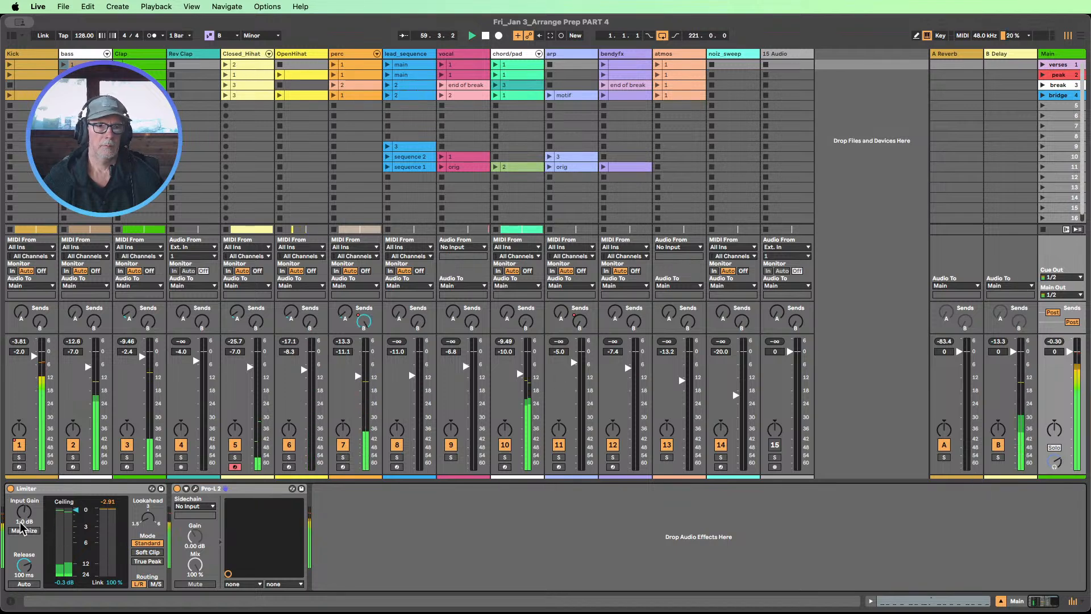
left_click(10, 488)
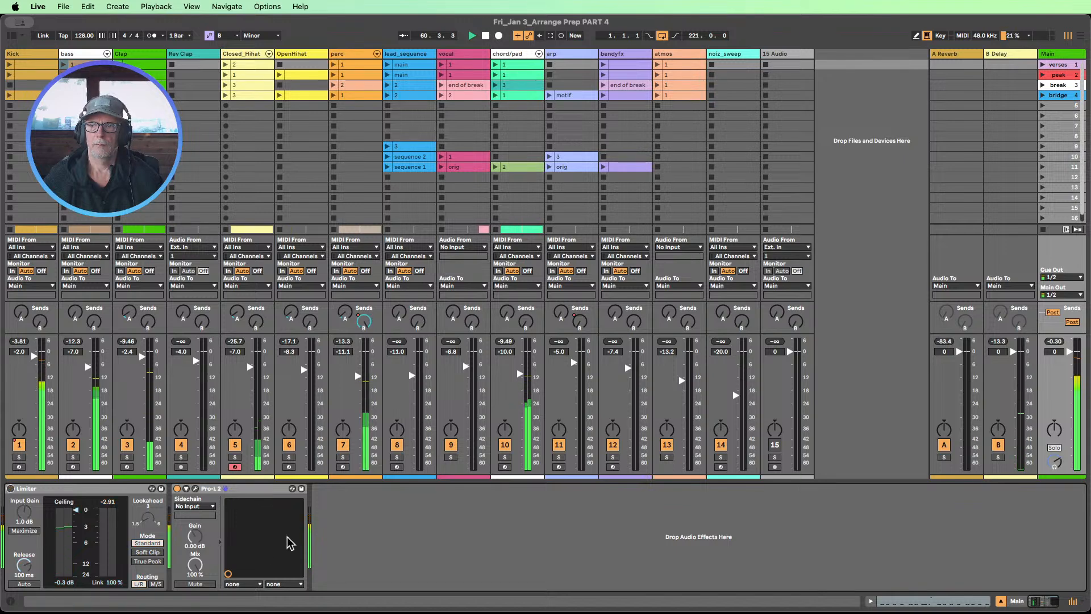
left_click(1058, 342)
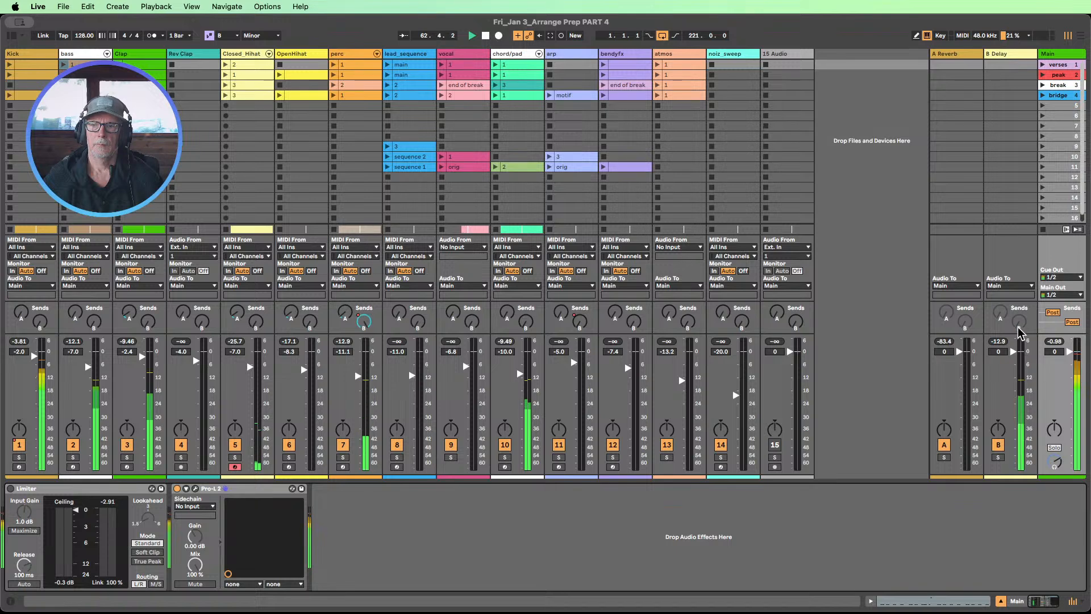
Step: Enlarge the mixer's level meters and place the Main track's Pro-L 2 window over the lower part of the arrangement
left_click_drag(1003, 335, 1001, 274)
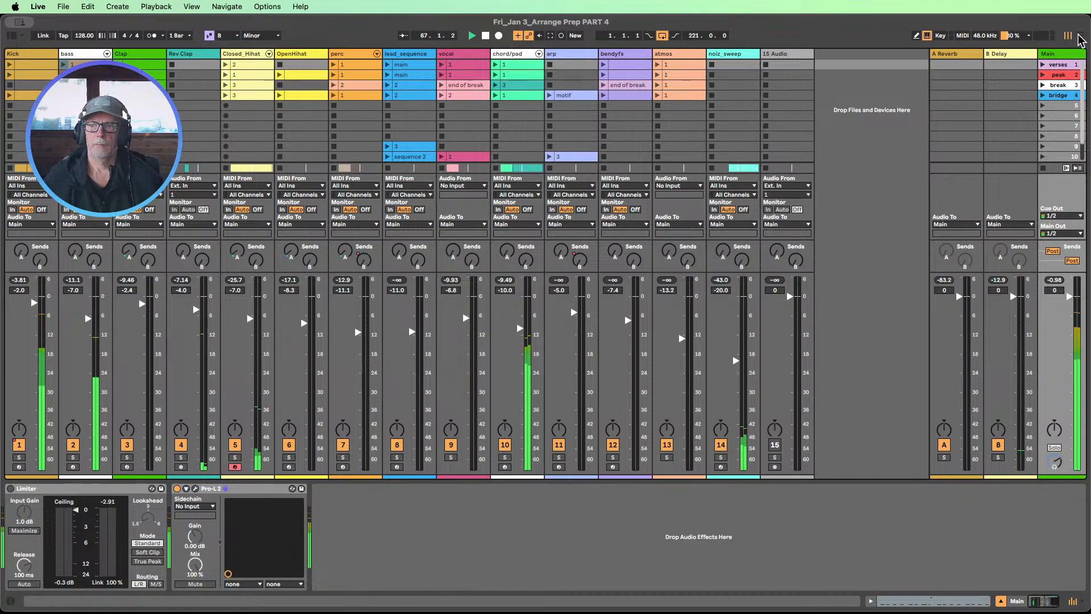
left_click(194, 488)
left_click_drag(740, 340, 442, 437)
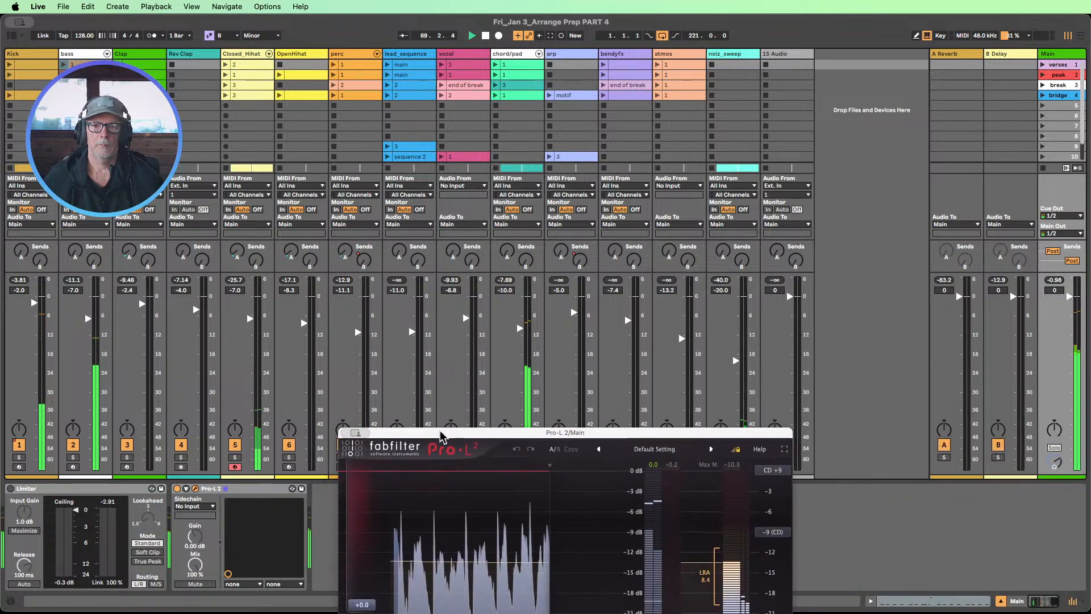
left_click(1078, 36)
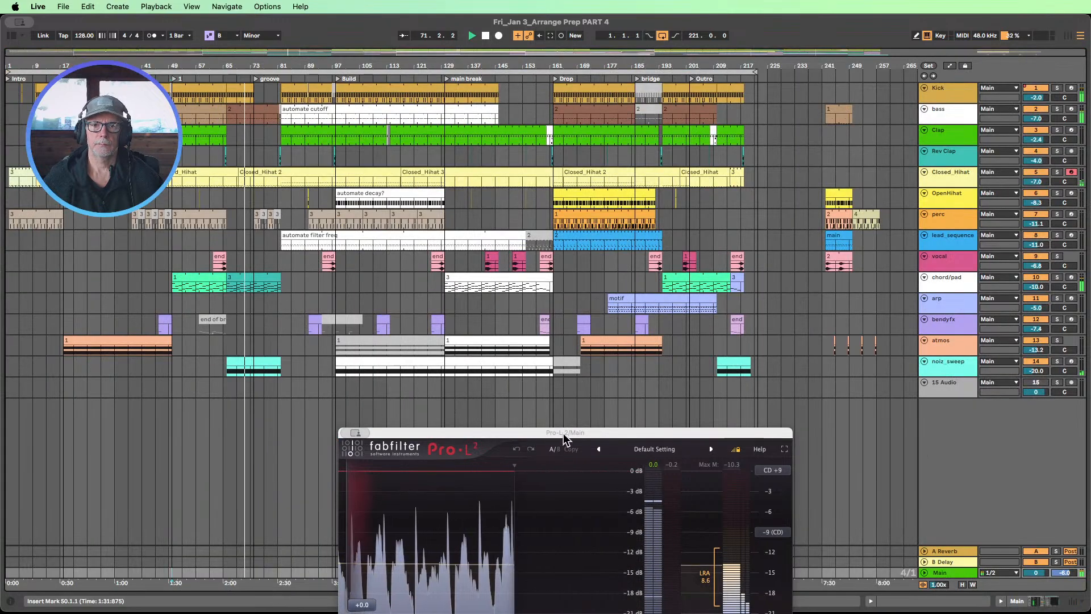
left_click_drag(564, 433, 691, 404)
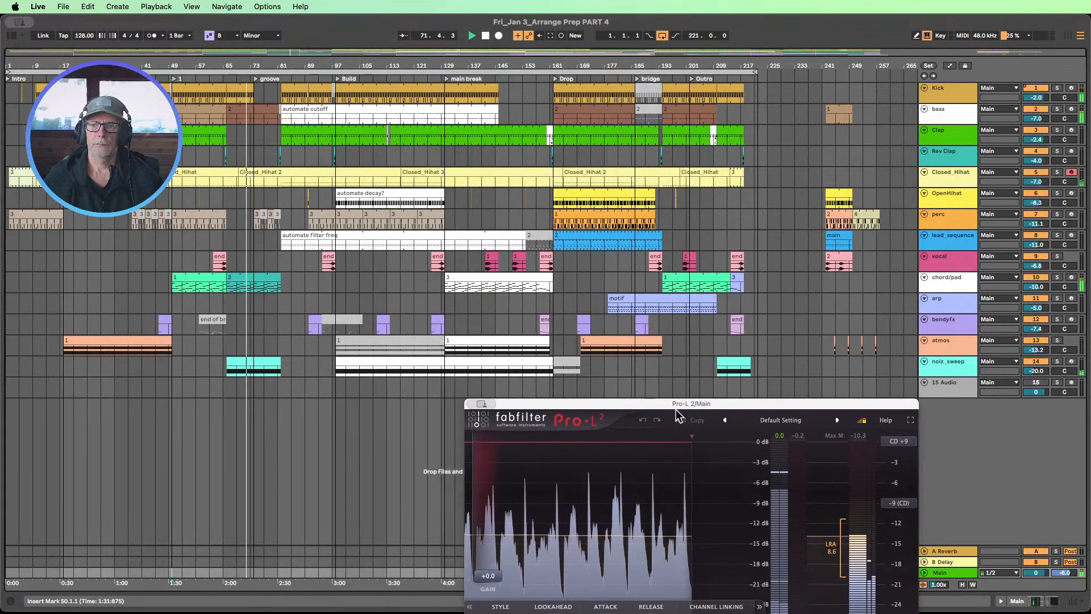
Step: Fold the 15 Audio track and show an enlarged arrangement Overview above the Session View mixer
left_click(925, 380)
left_click(925, 383)
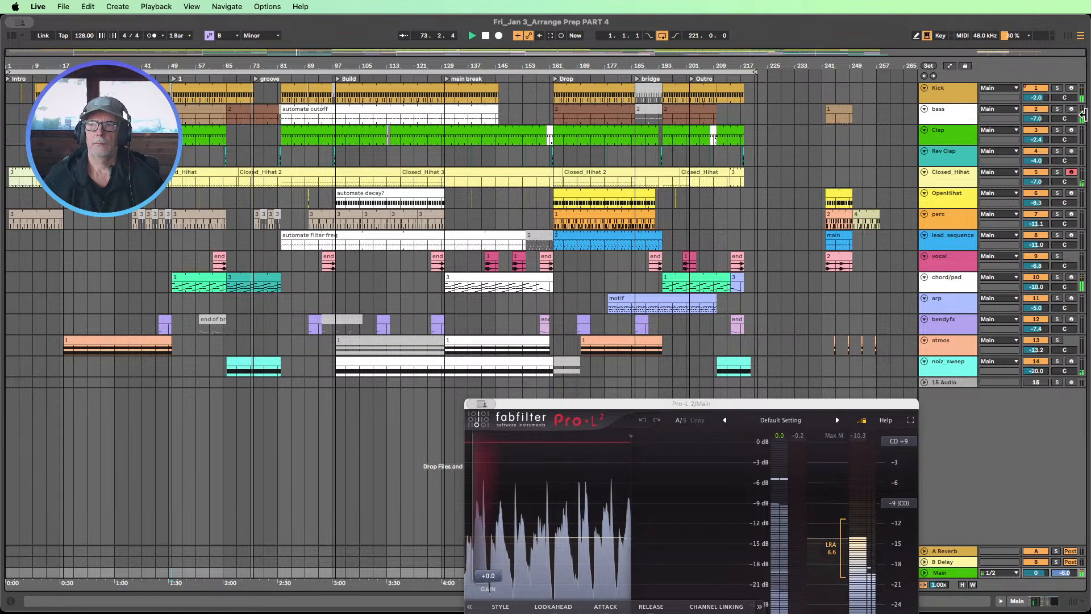
left_click(1068, 36)
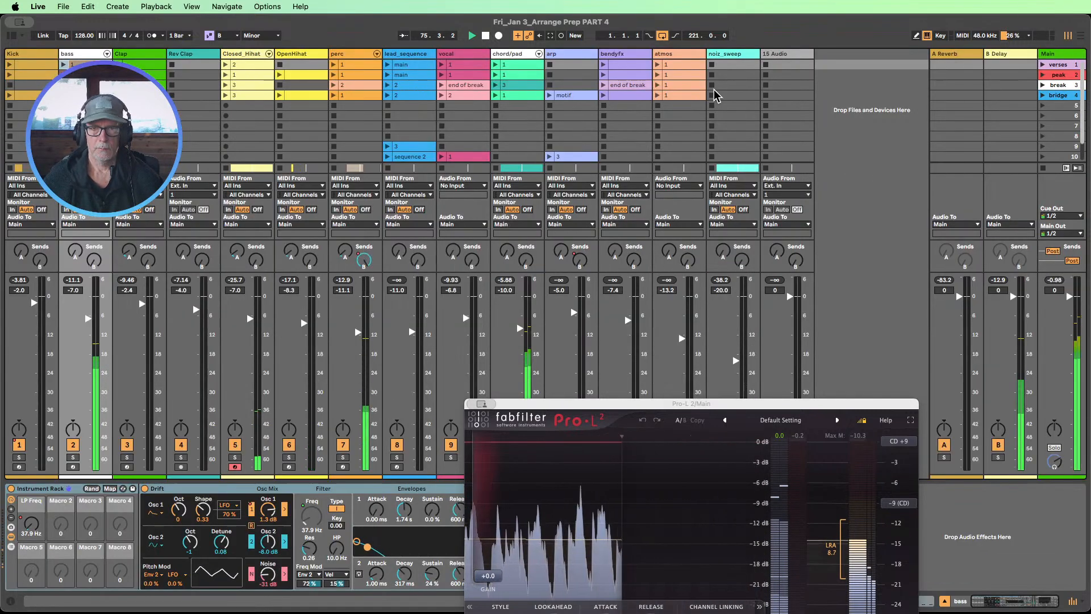
key("super+alt+o")
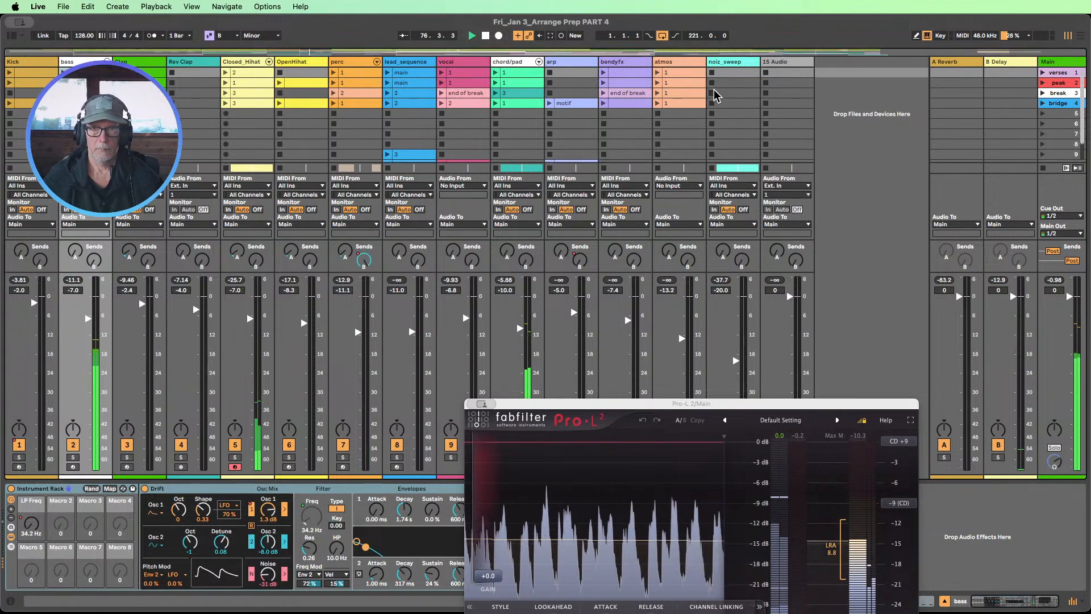
left_click_drag(677, 56, 669, 223)
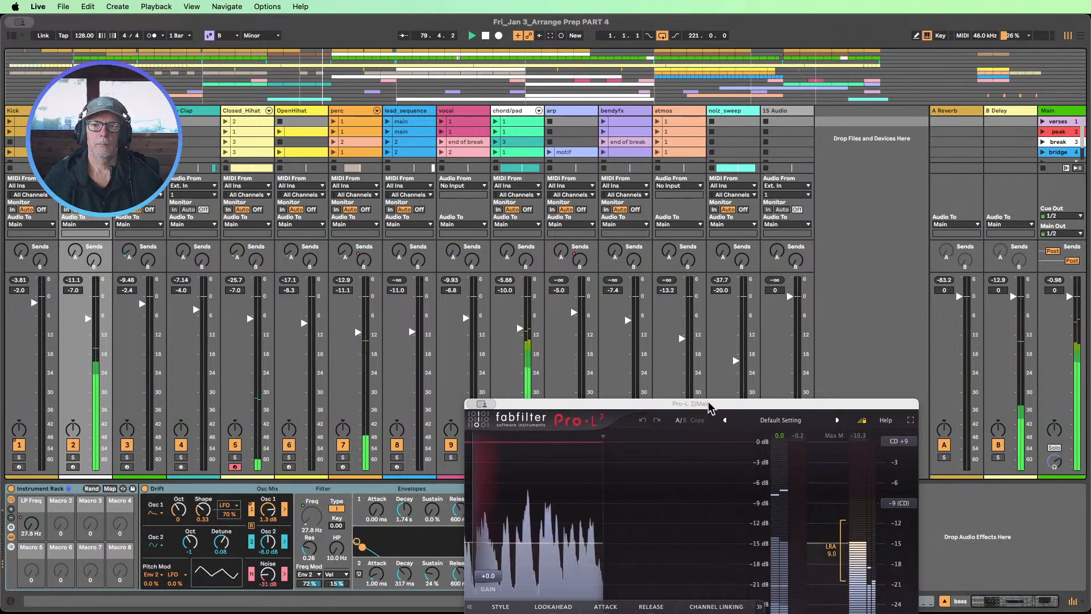
left_click_drag(710, 404, 714, 376)
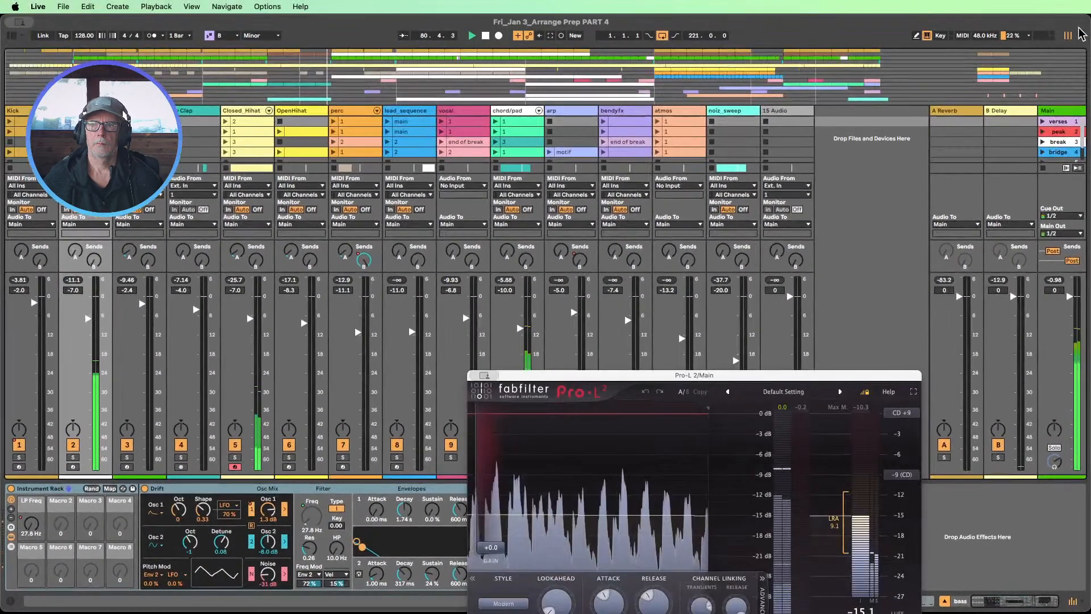
Step: Return to the Arrangement View and hide the Pro-L 2 plug-in window
left_click(1079, 36)
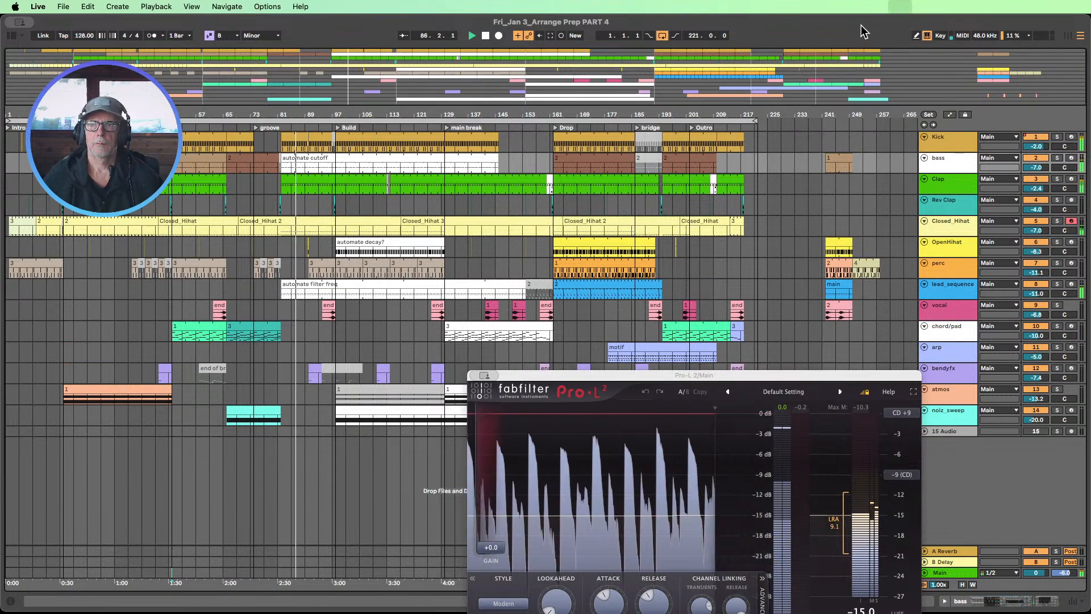
left_click(1068, 36)
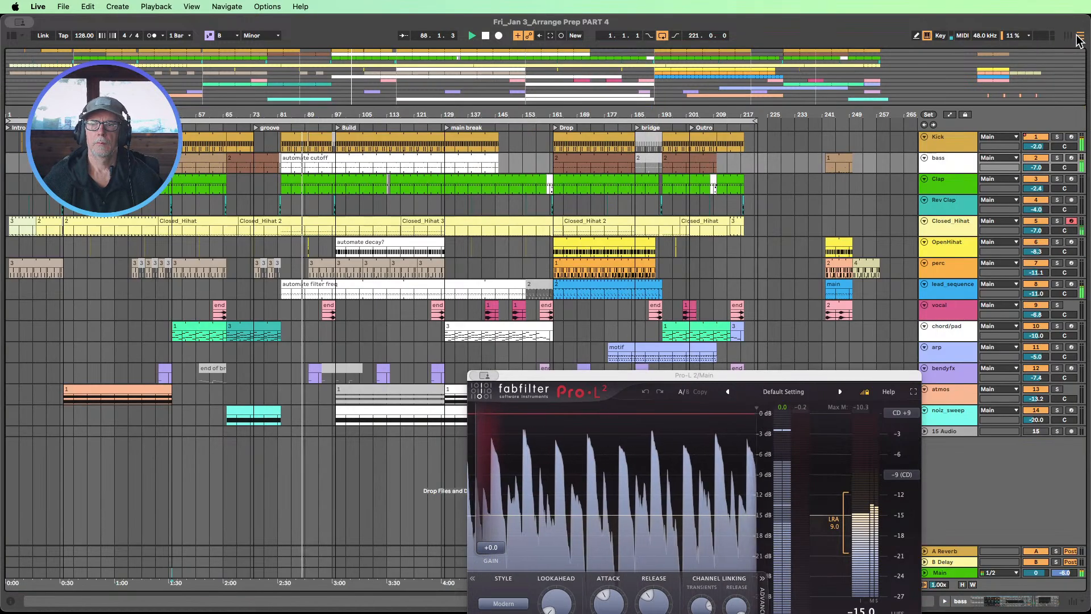
left_click(1079, 37)
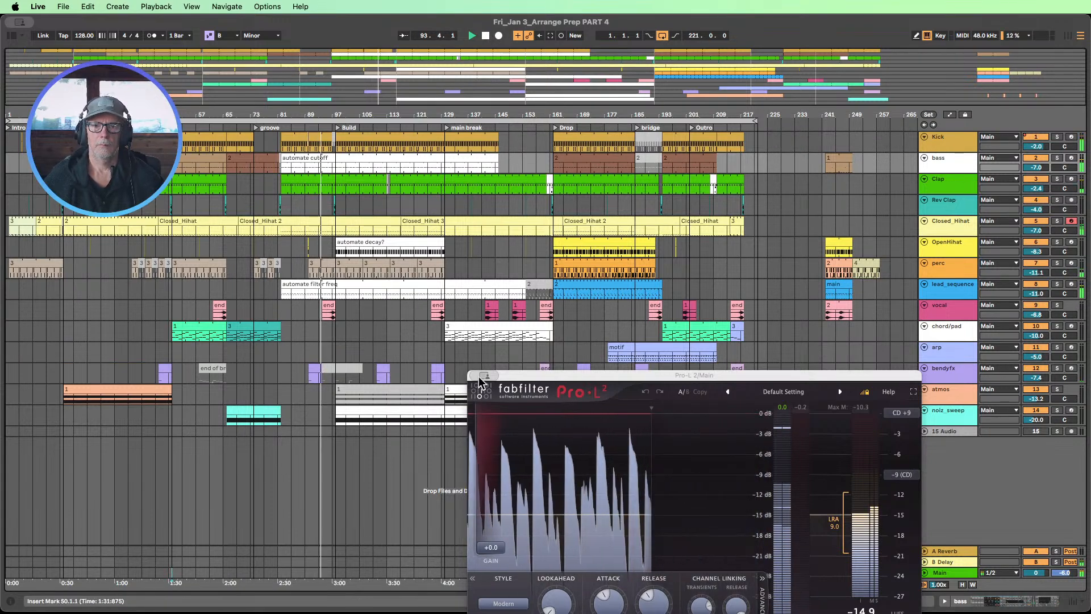
key("alt+super+p")
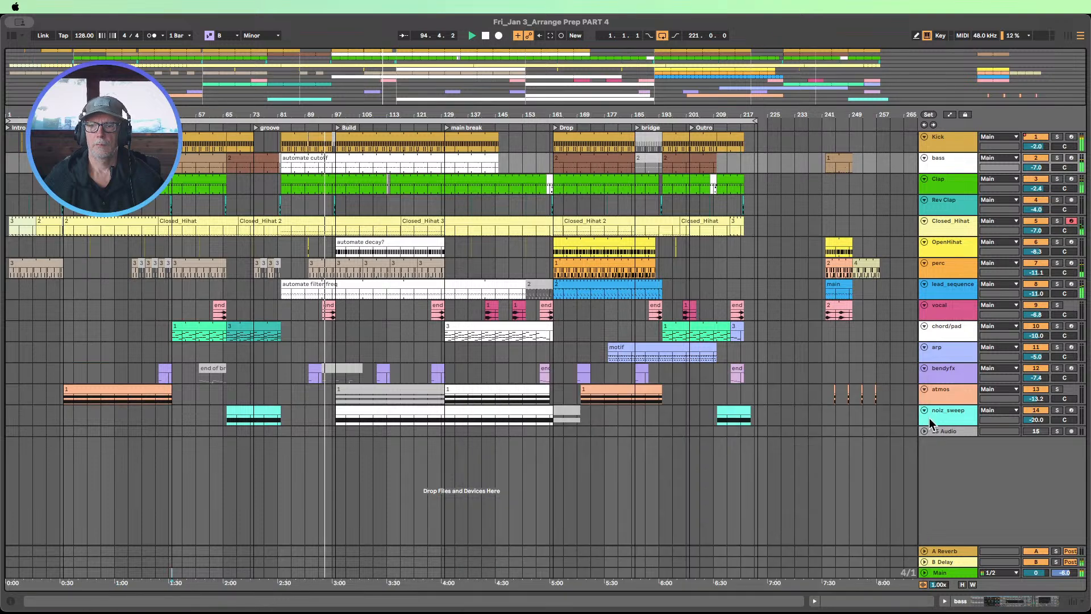
Step: Fold all tracks in the arrangement and leave only the 15 Audio track selected
left_click(936, 411)
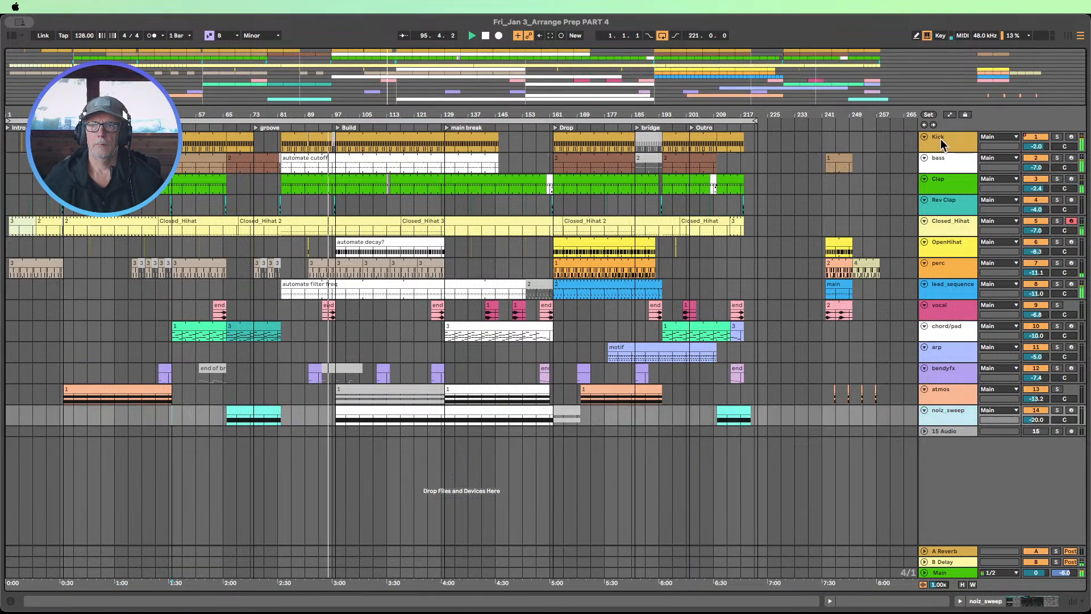
left_click(924, 137, "alt")
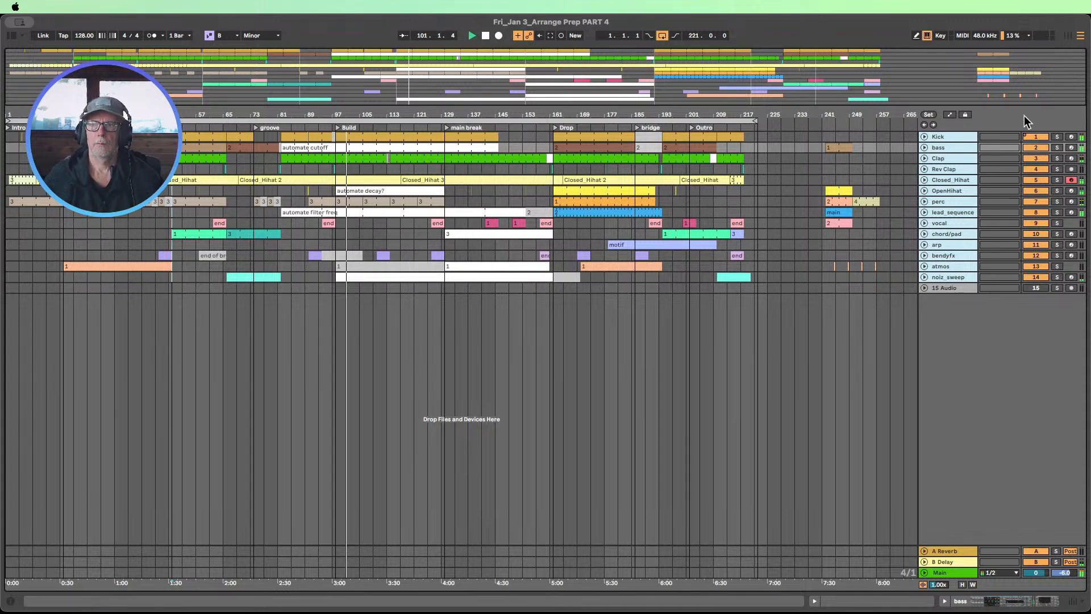
left_click(1068, 35)
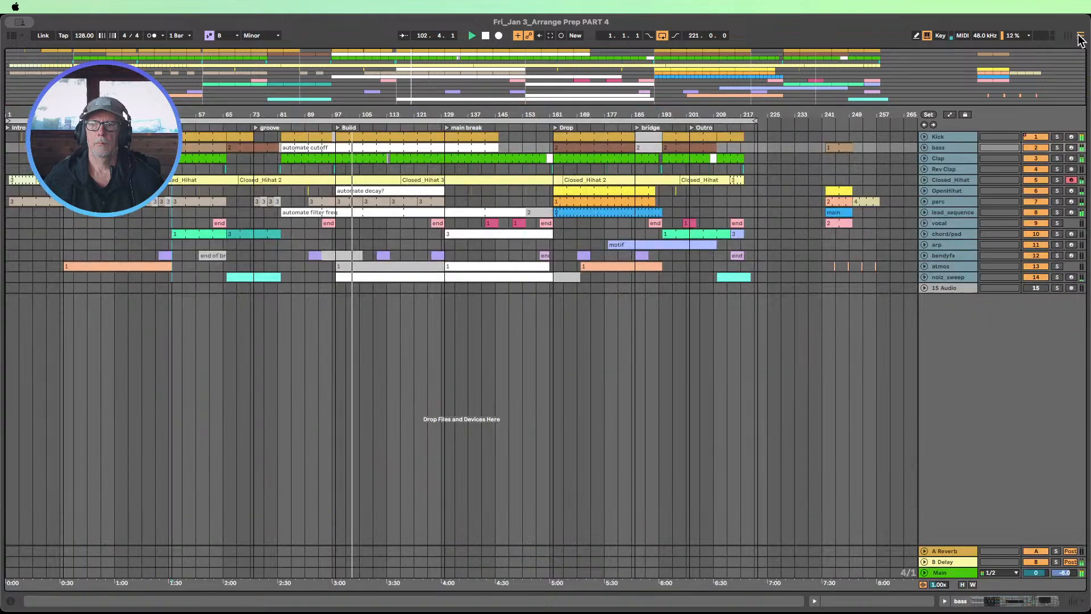
left_click(1068, 36)
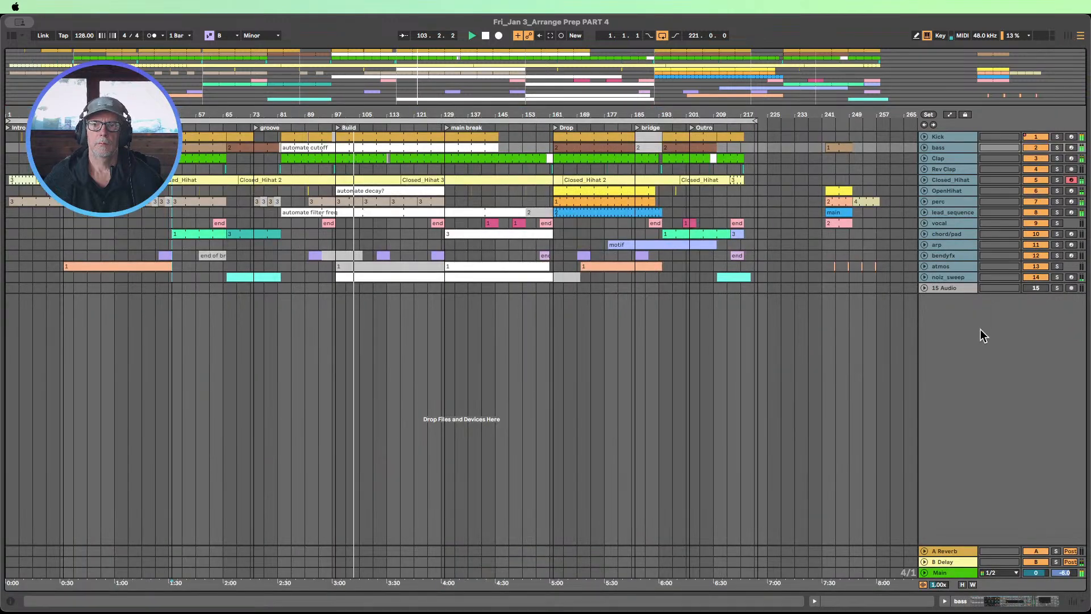
left_click(963, 288)
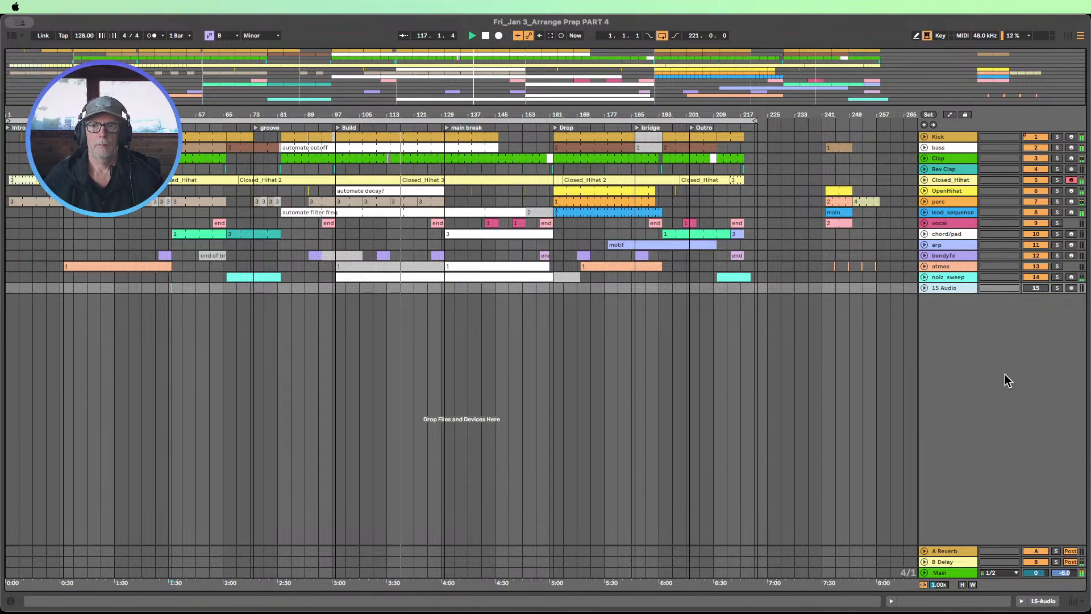
Step: Listen to the arrangement through to the Outro, comparing the mixer with the Arrangement View
left_click(1069, 35)
left_click(1079, 35)
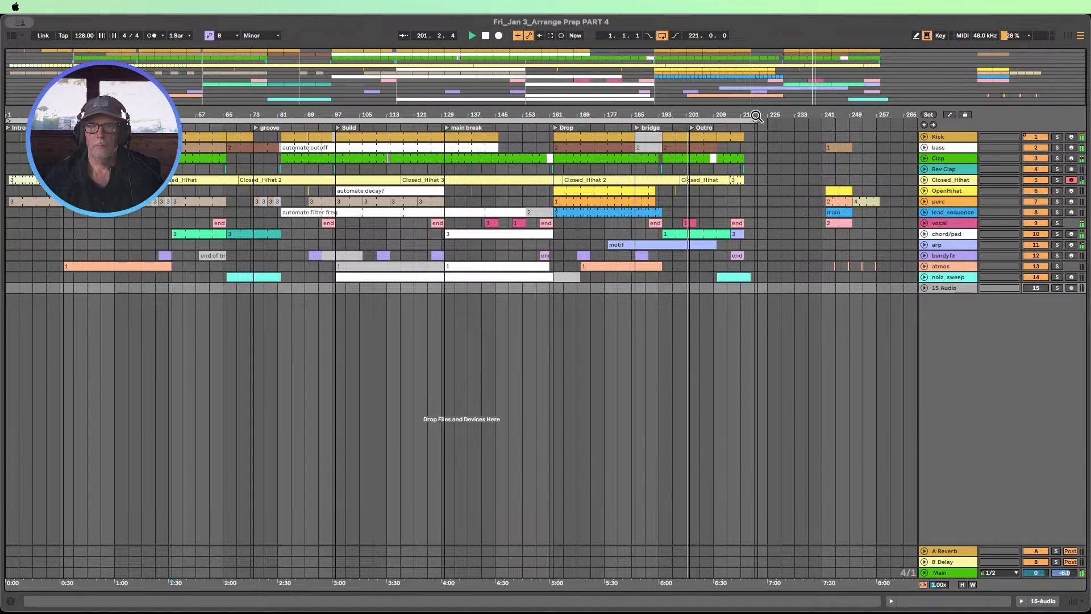
mouse_move(757, 115)
left_mouse_down()
mouse_move(757, 171)
mouse_move(757, 115)
left_mouse_up()
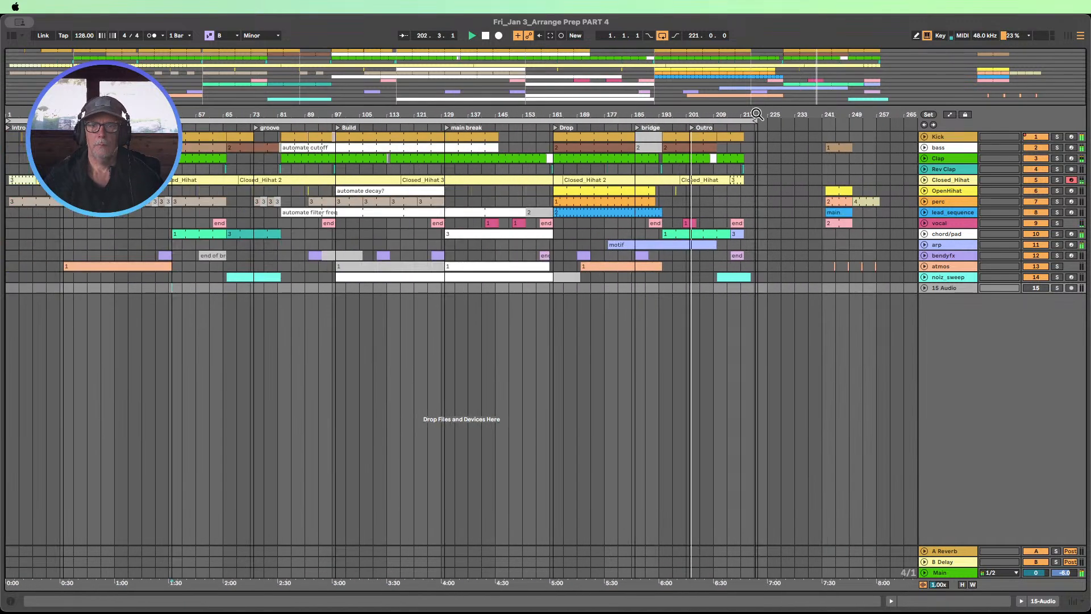
Step: Check the mixer levels in the Session View, return to the Arrangement View and shrink the arrangement Overview to a thin strip
left_click(1068, 36)
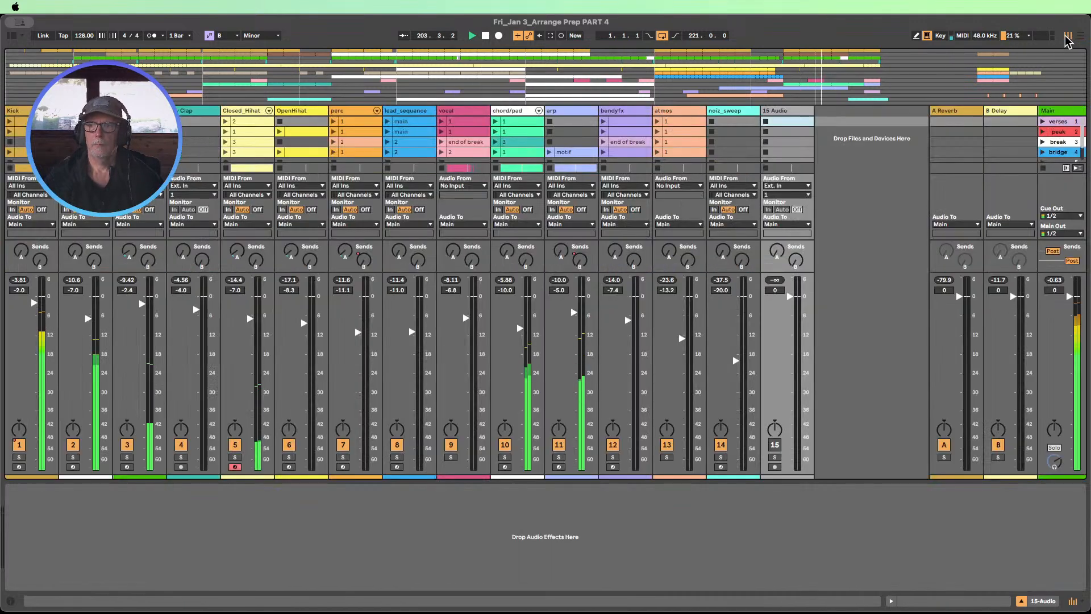
left_click(1081, 36)
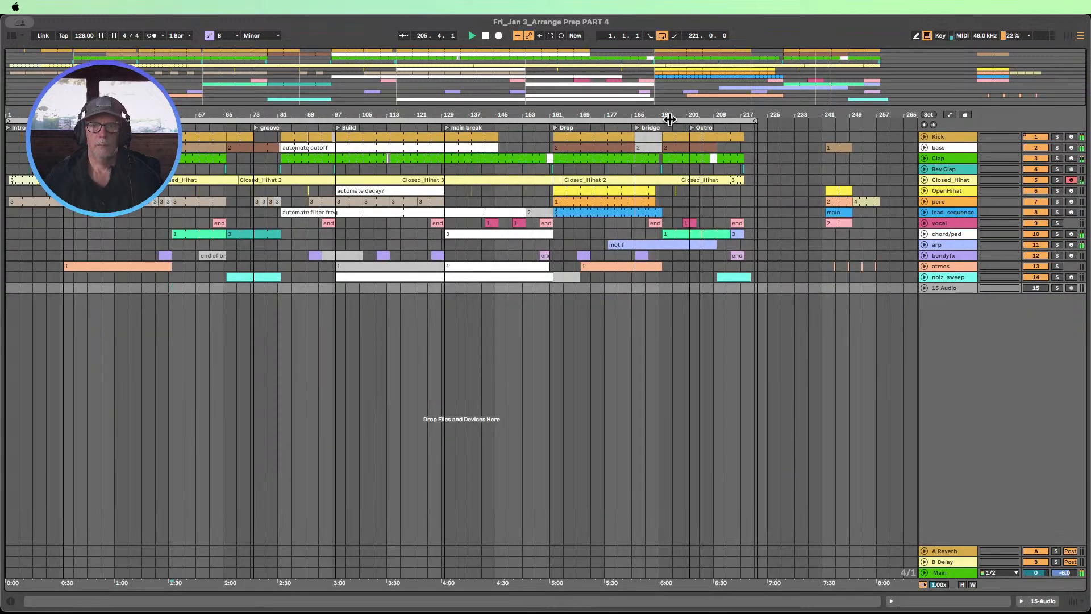
left_click_drag(647, 105, 639, 53)
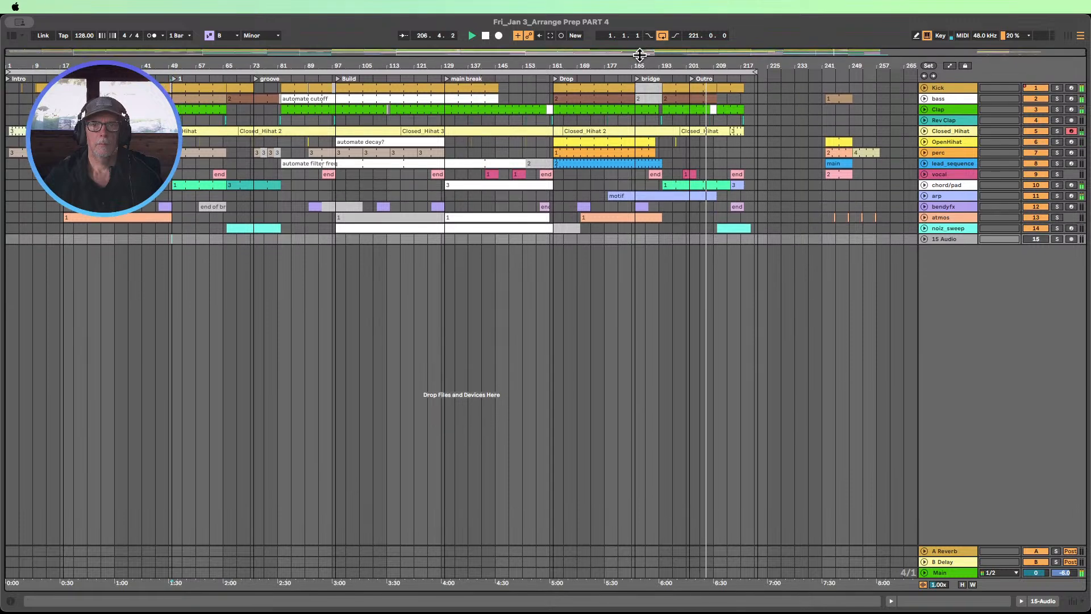
Step: Unfold the tracks from Kick through noiz_sweep together and stop playback at the end of the Outro
left_click(939, 227)
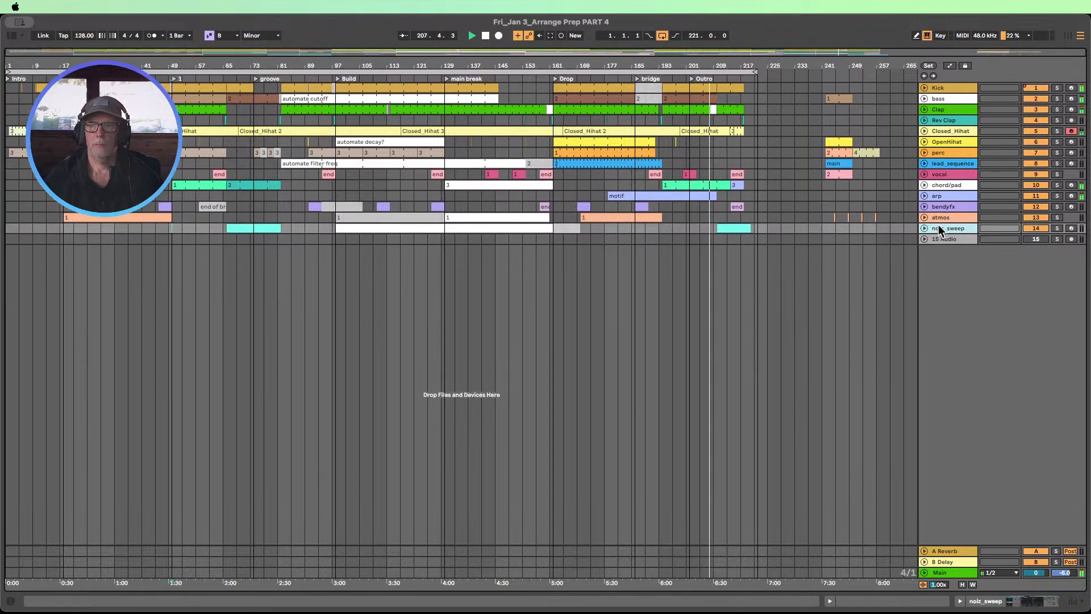
left_click(953, 89, "shift")
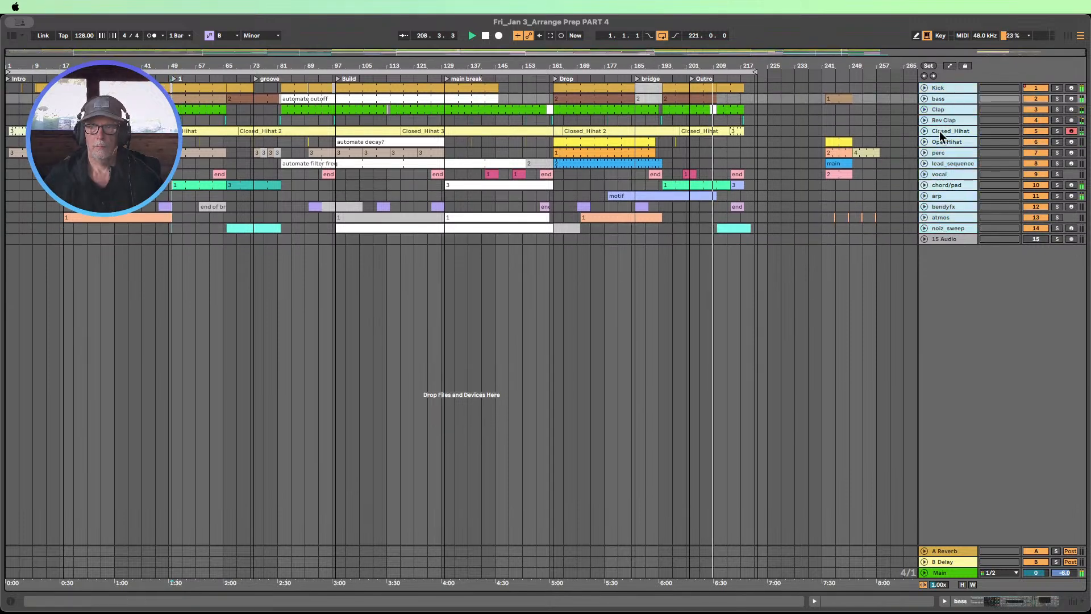
left_click(924, 228)
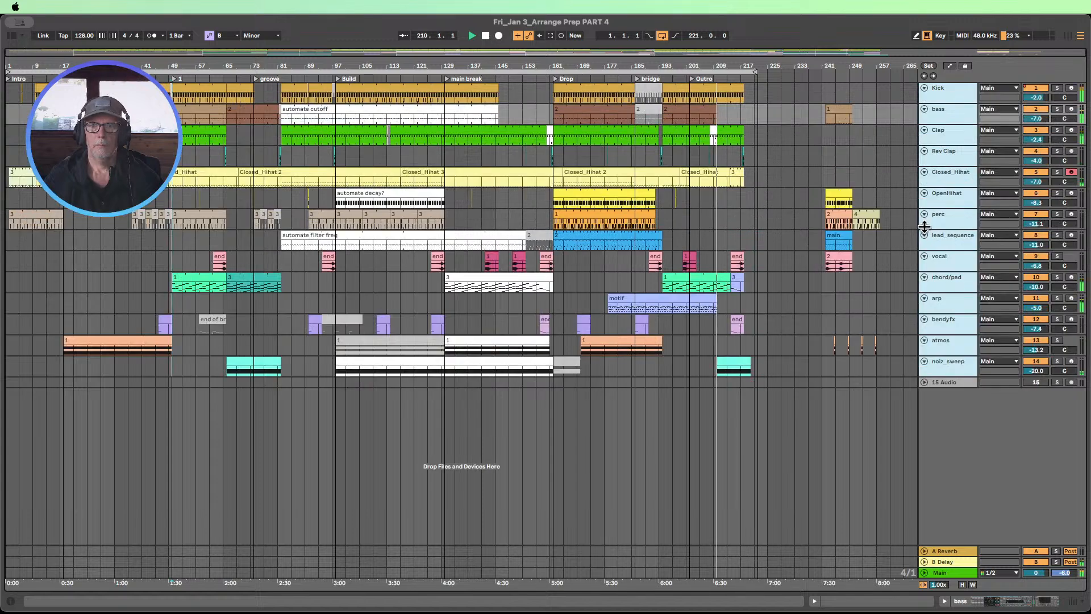
left_click(865, 215)
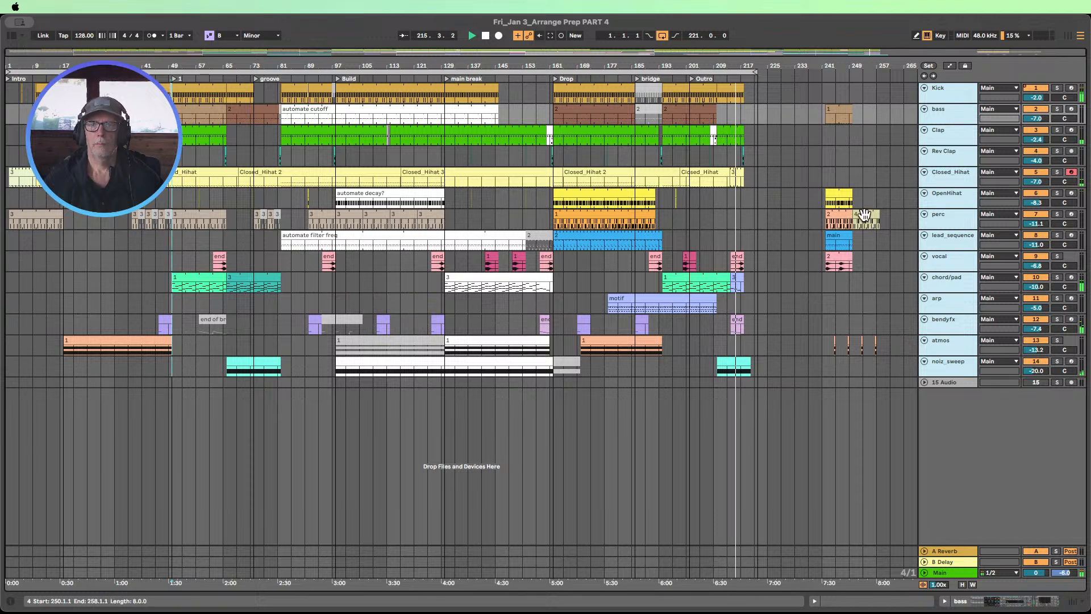
left_click(486, 36)
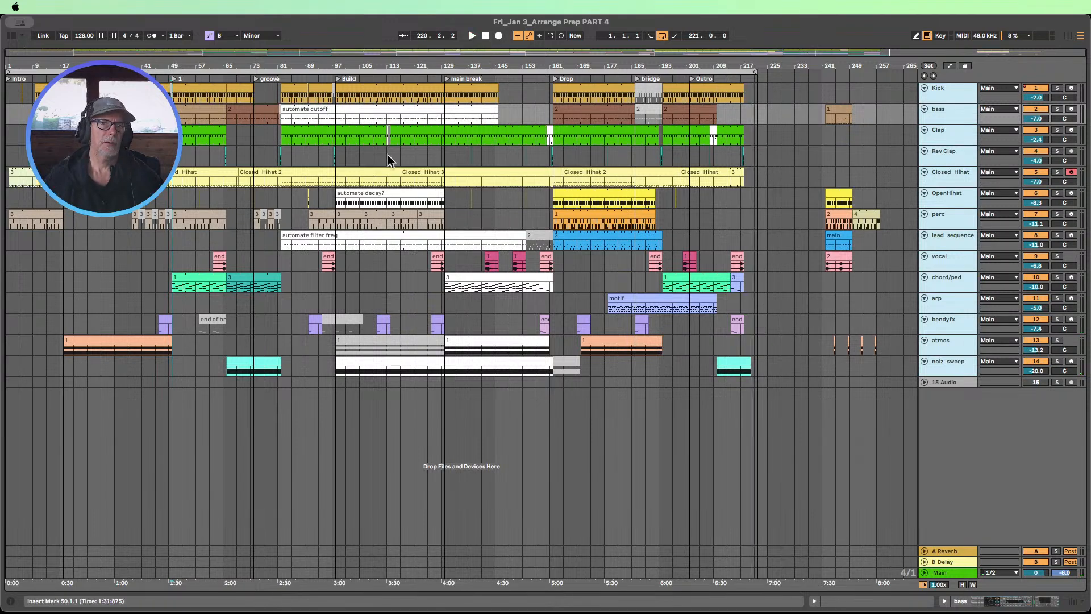
Step: Examine the empty stretches of the Rev Clap and vocal tracks between the Build and main break markers
mouse_move(363, 68)
left_mouse_down()
mouse_move(365, 124)
mouse_move(370, 78)
left_mouse_up()
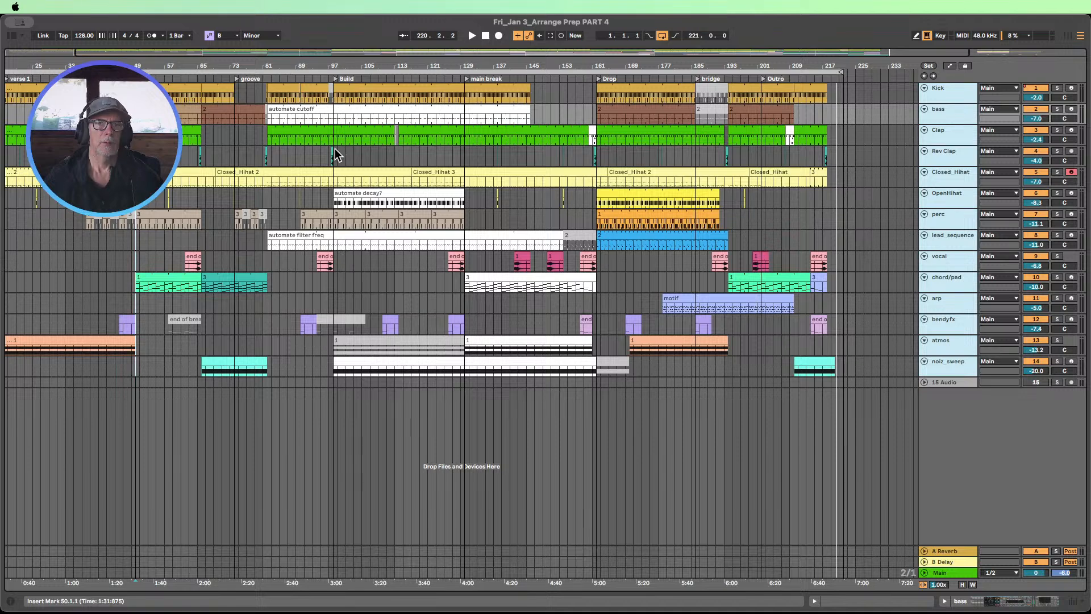
left_click_drag(335, 155, 463, 152)
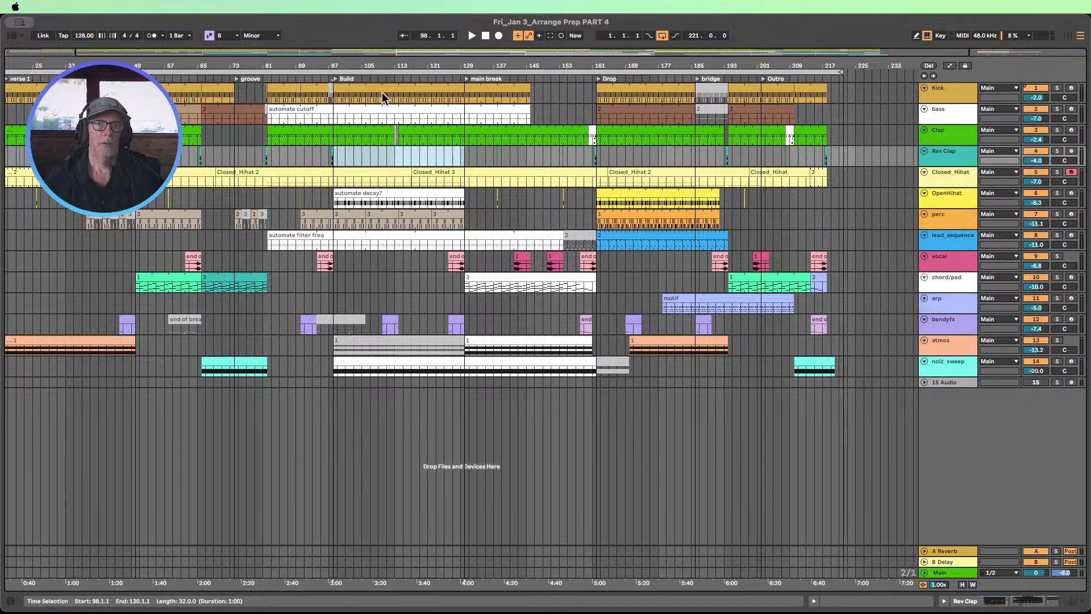
left_click_drag(405, 64, 405, 149)
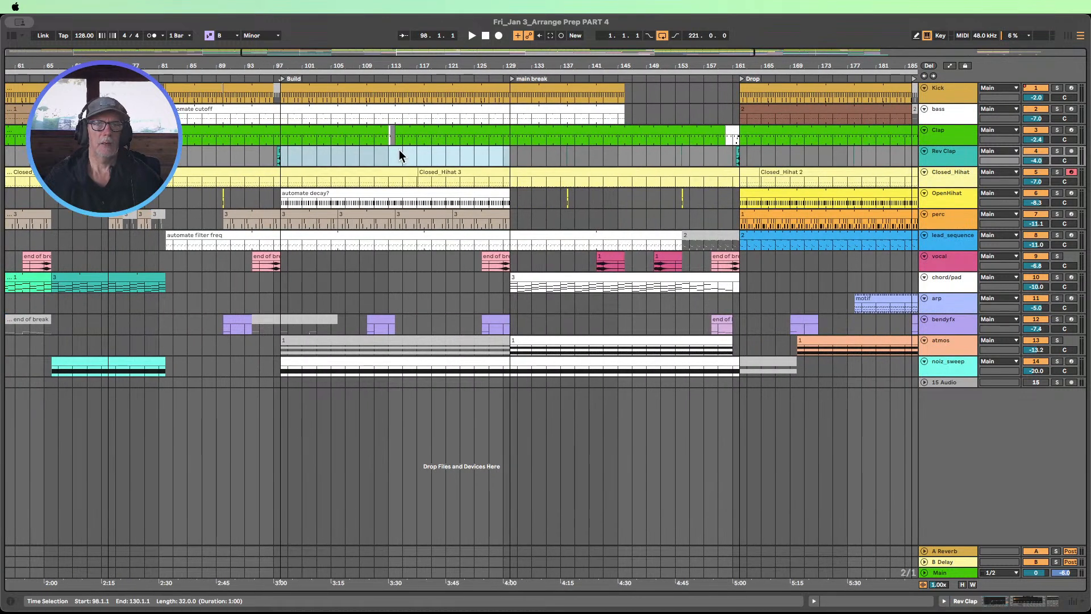
left_click_drag(390, 261, 510, 268)
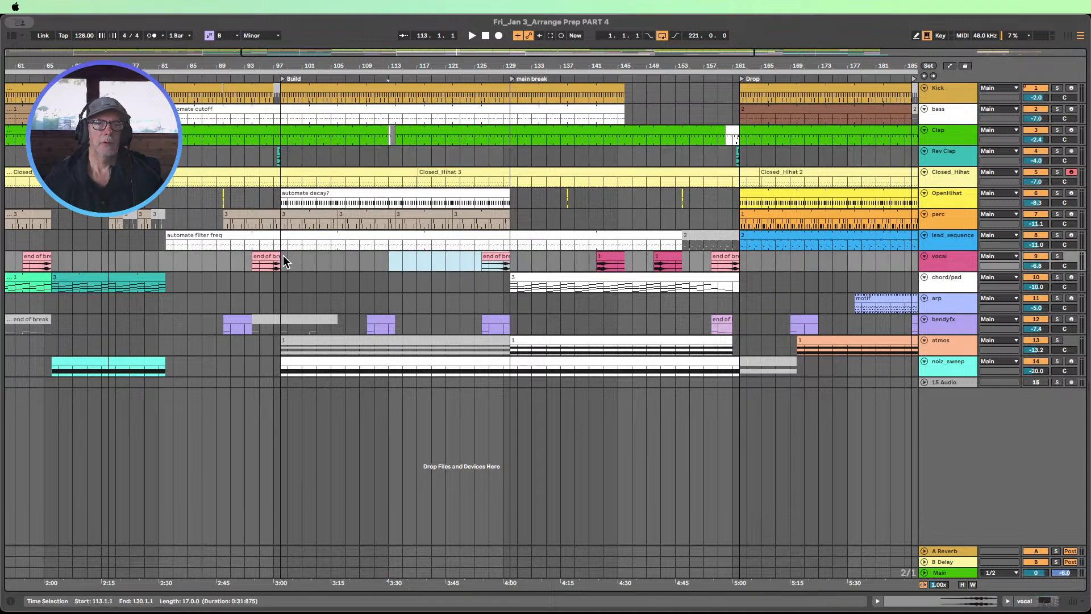
left_click_drag(283, 260, 389, 261)
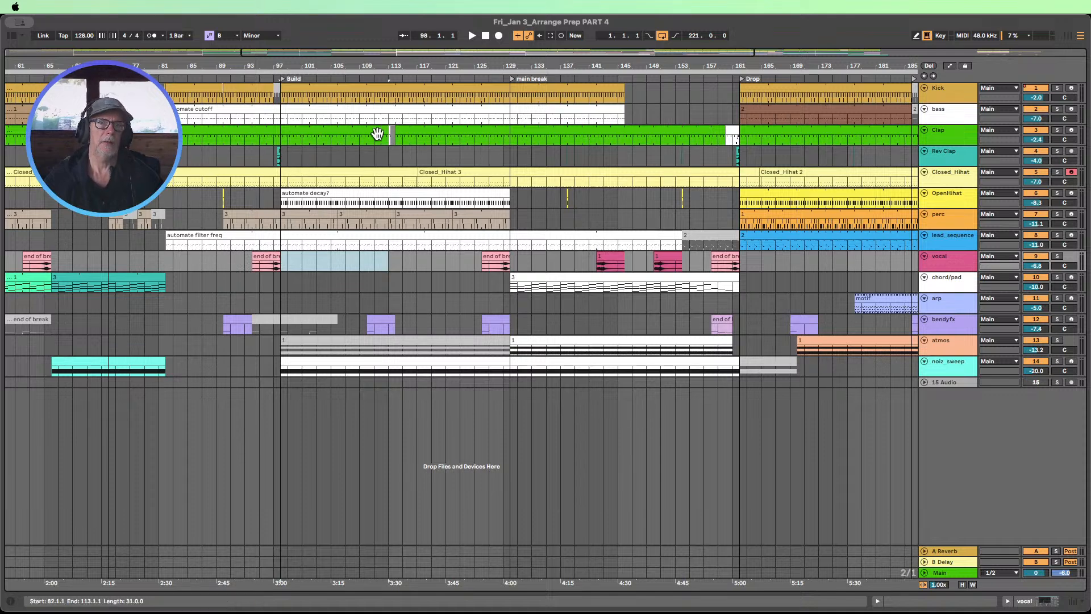
left_click_drag(387, 65, 434, 166)
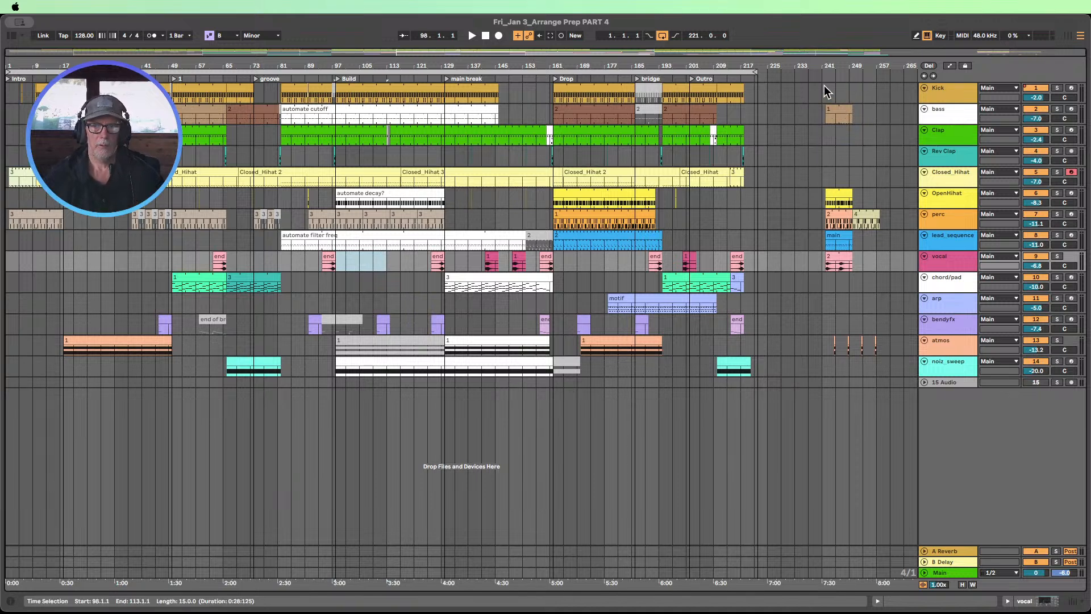
Step: Highlight the leftover clips after the Outro, from bar 242 onward, and return the playback position to the song start
left_click(831, 113)
mouse_move(838, 96)
left_mouse_down()
mouse_move(888, 353)
mouse_move(827, 238)
mouse_move(825, 93)
left_mouse_up()
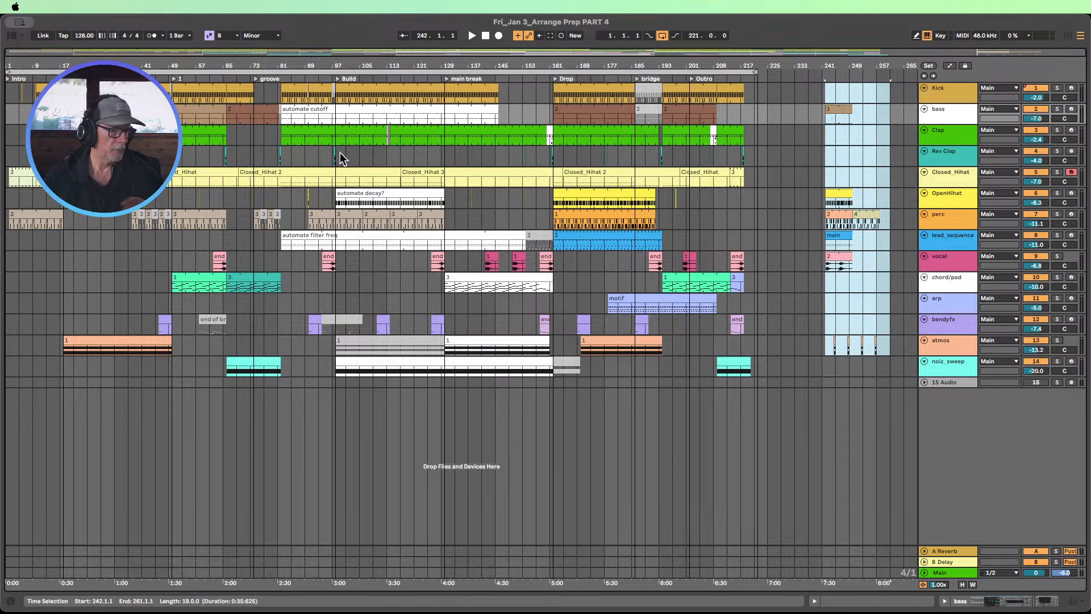
left_click(486, 35)
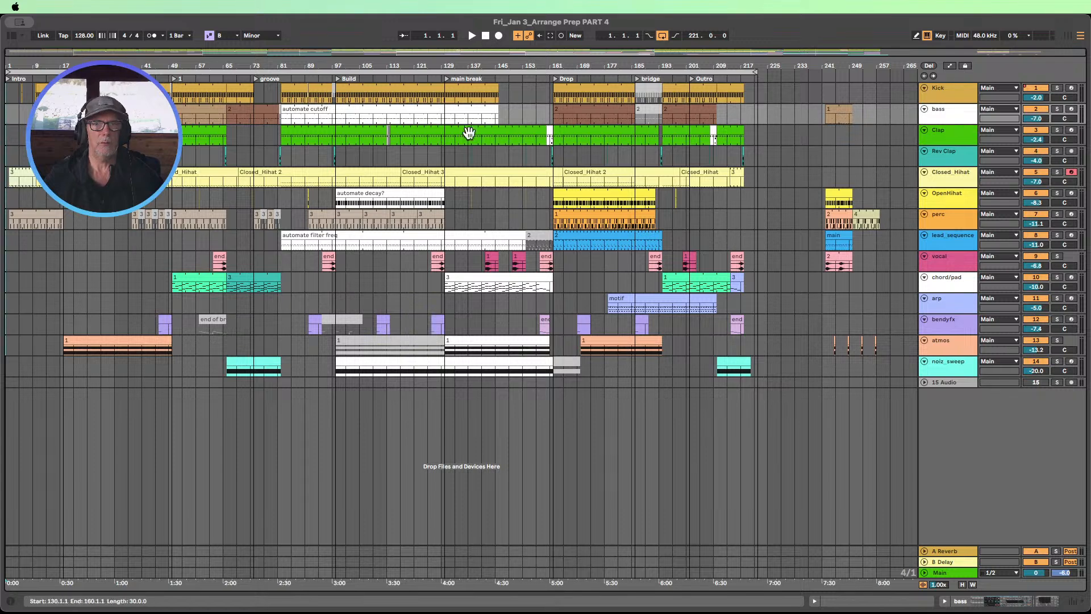
left_click(56, 7)
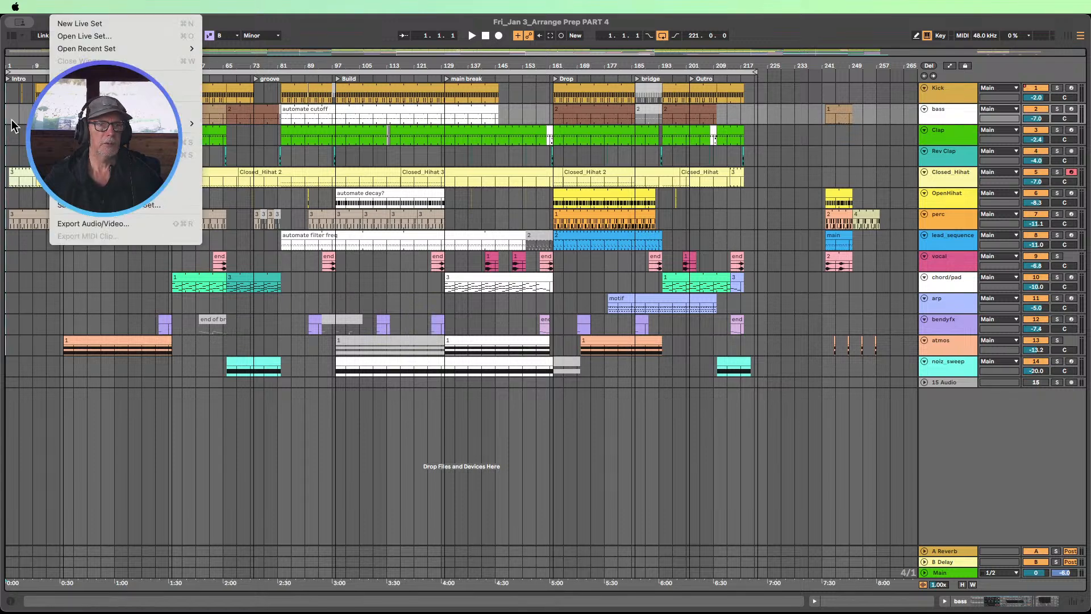
left_click(11, 121)
mouse_move(7, 64)
left_mouse_down()
mouse_move(7, 112)
mouse_move(7, 68)
left_mouse_up()
left_click_drag(761, 67, 624, 66)
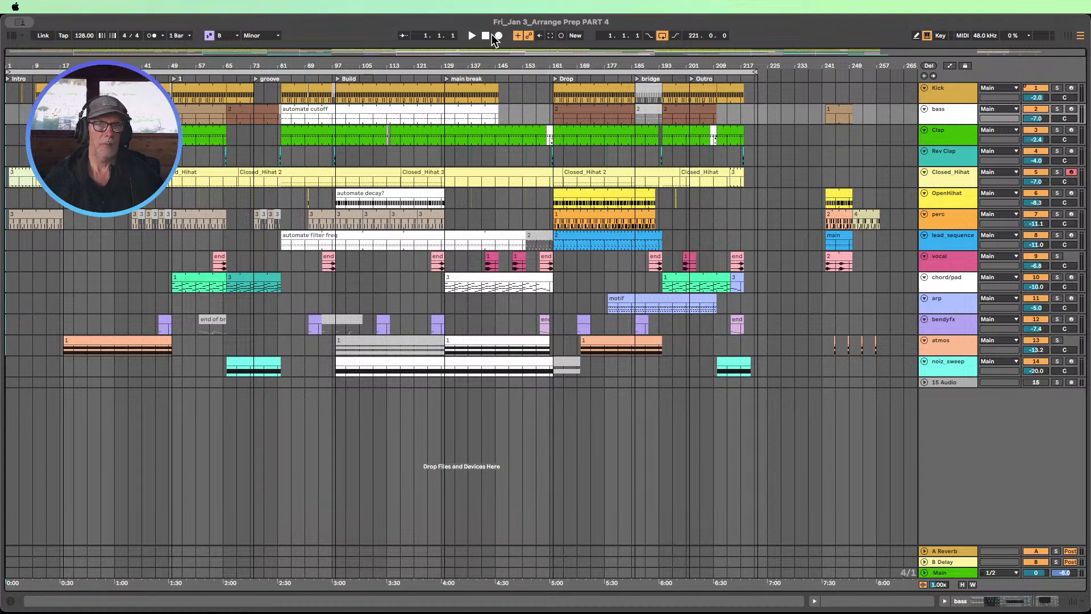
Step: Export the Main track as a 24-bit, 48000 Hz WAV named Fri_Jan 3_Arrange Prep PART 4 into the Downloads folder
left_click(63, 7)
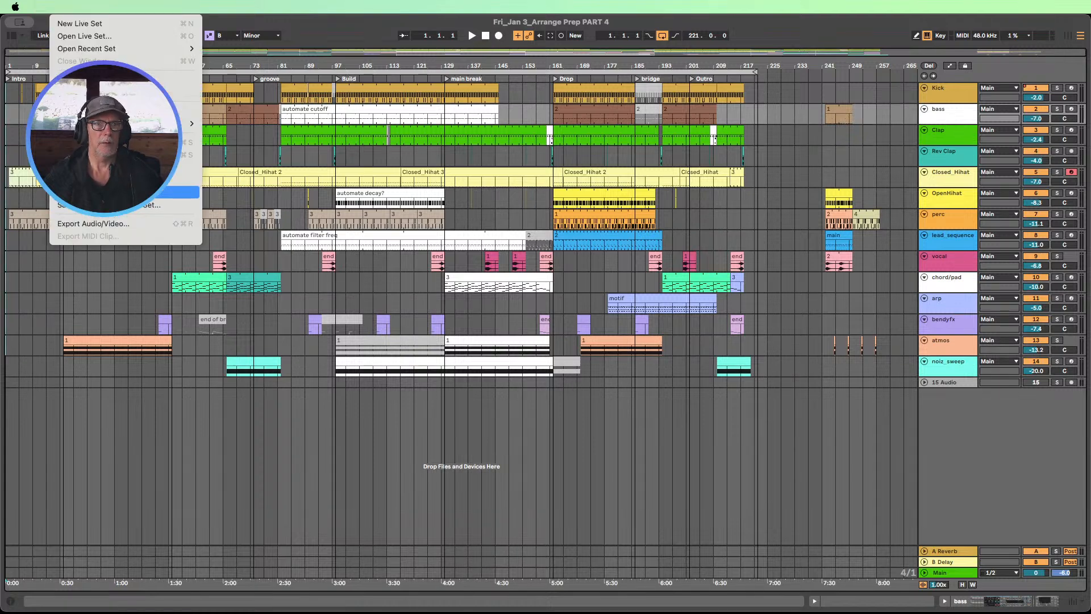
left_click(84, 223)
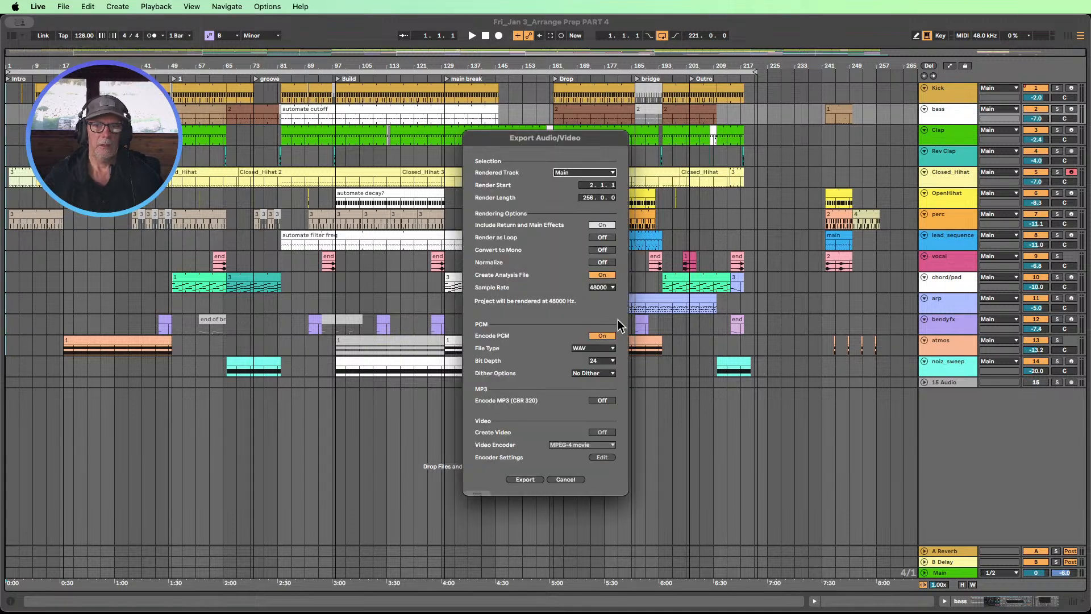
left_click(521, 482)
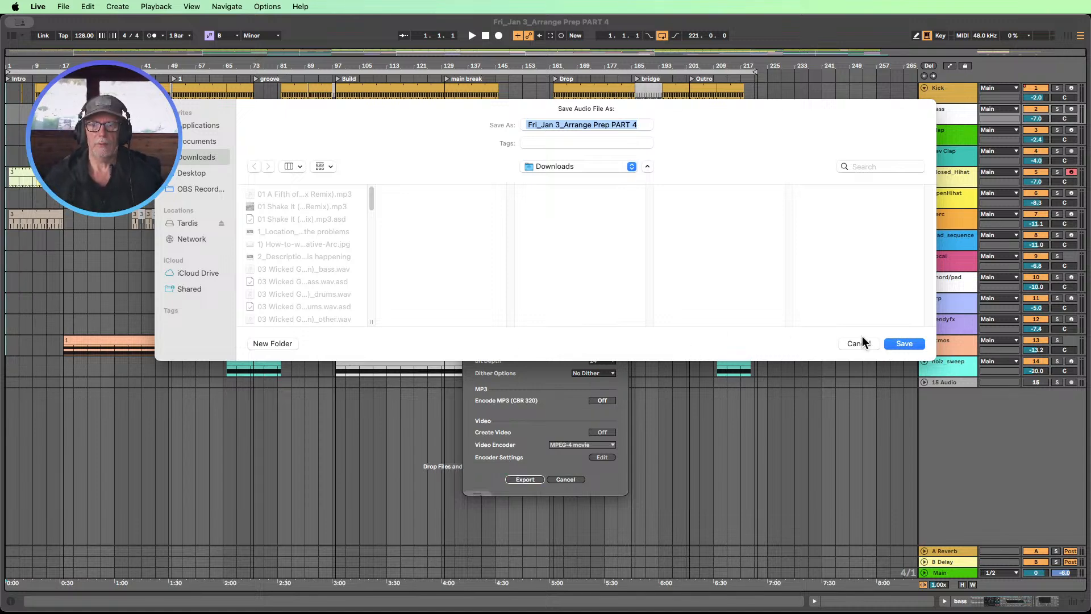
left_click(908, 343)
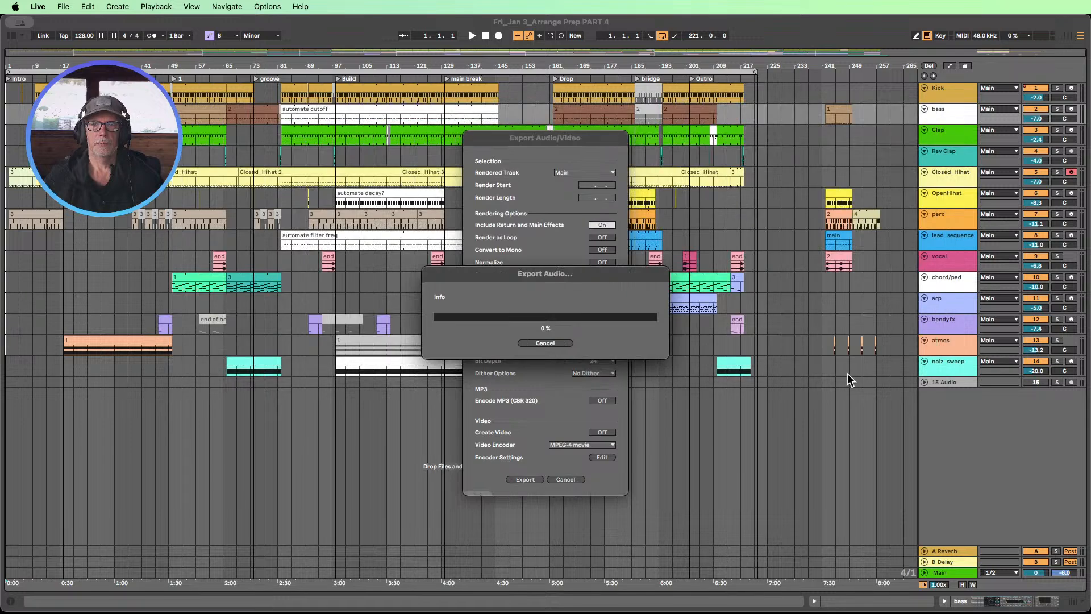